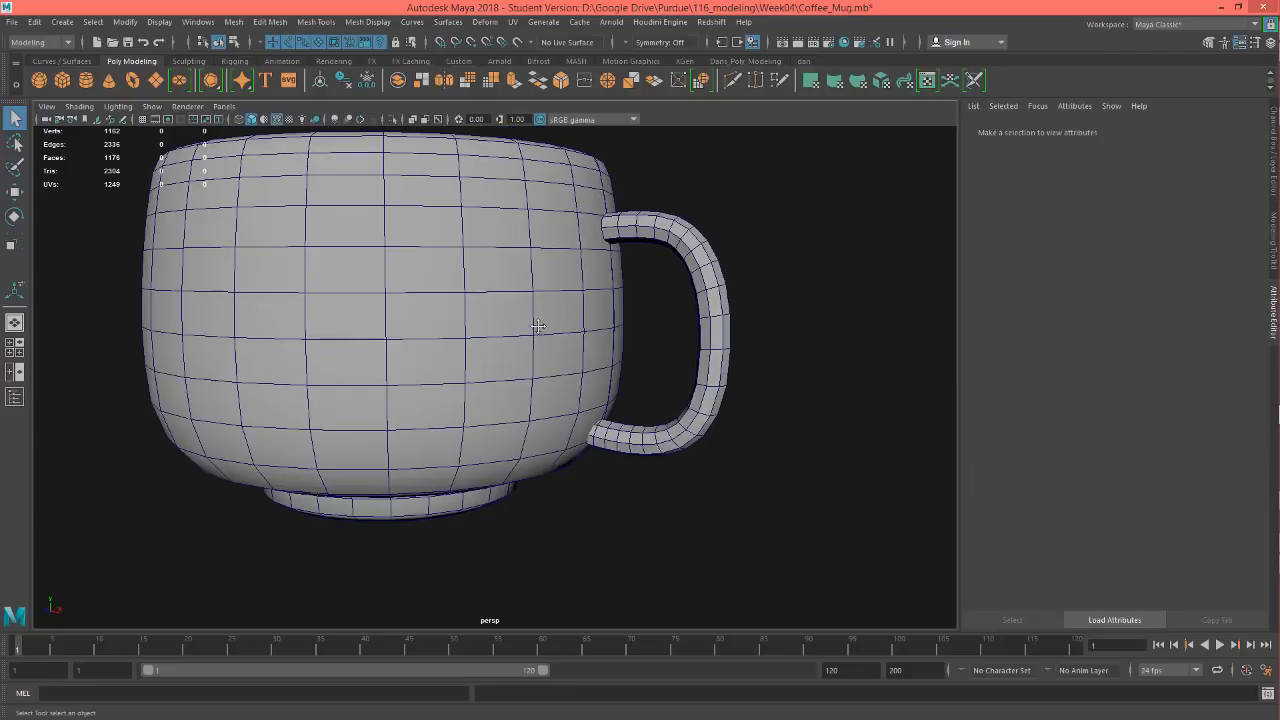
# Select the mug's handle and examine the mug's mesh topology from several angles
pyautogui.click(567, 298)
pyautogui.click(675, 300)
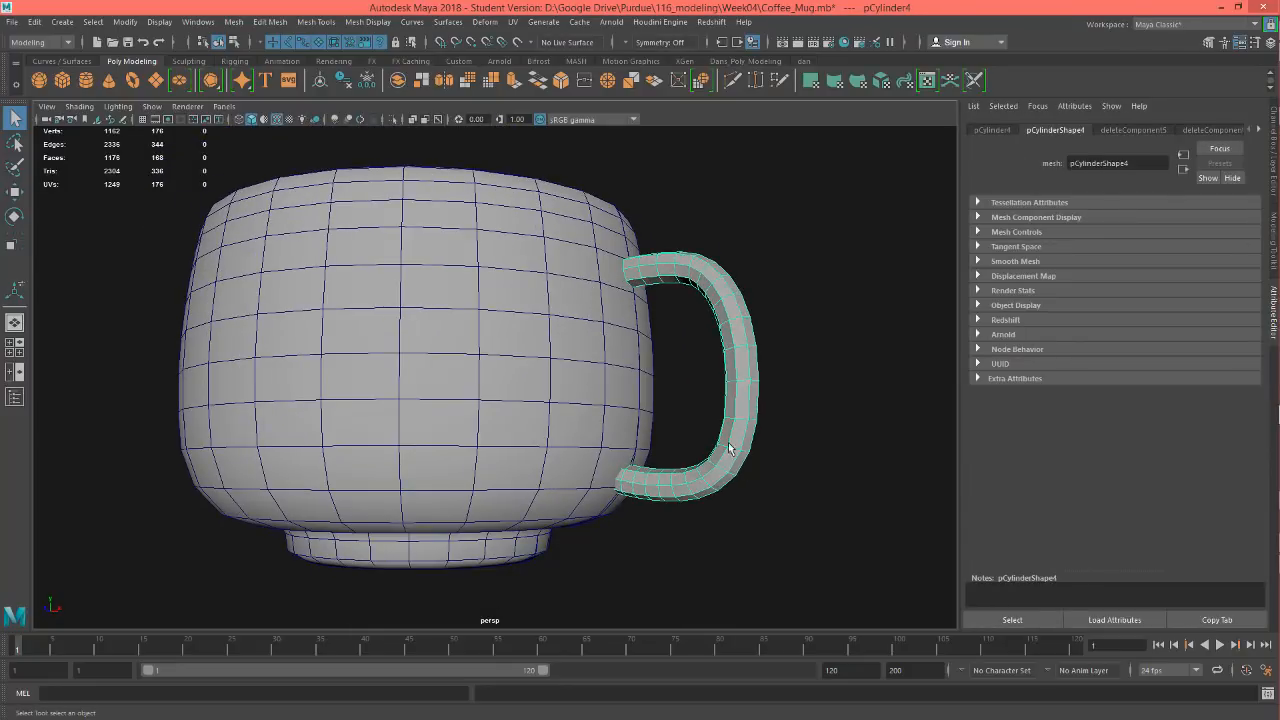
pyautogui.keyDown('alt'); pyautogui.moveTo(560, 335); pyautogui.dragTo(533, 359); pyautogui.keyUp('alt')
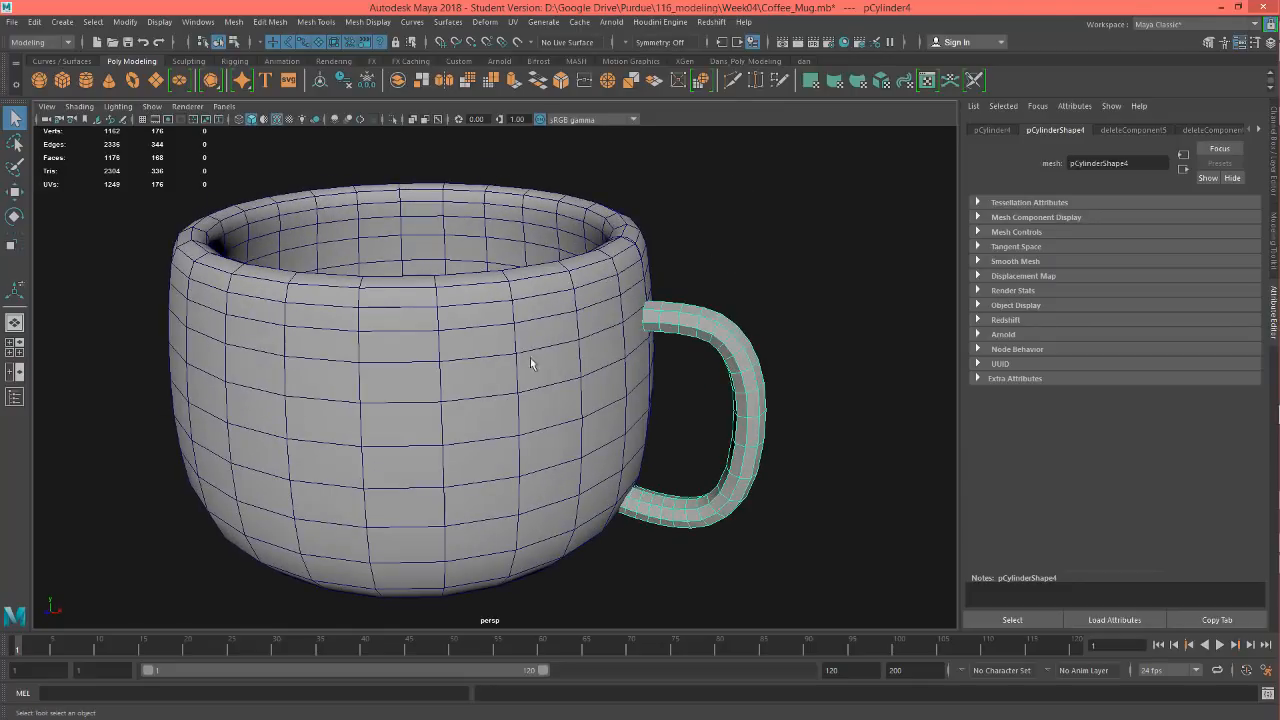
pyautogui.keyDown('alt'); pyautogui.moveTo(308, 359); pyautogui.dragTo(373, 319, button='middle'); pyautogui.keyUp('alt')
pyautogui.keyDown('alt'); pyautogui.moveTo(506, 267); pyautogui.dragTo(517, 297, button='middle'); pyautogui.keyUp('alt')
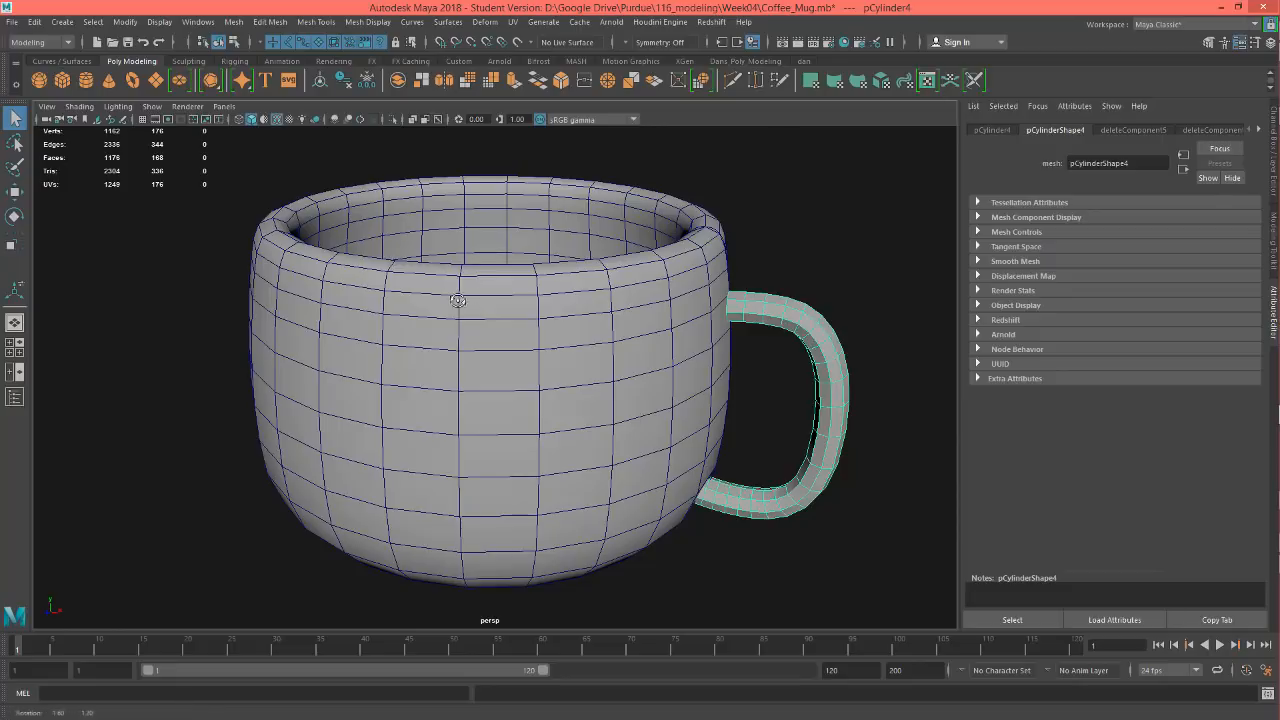
pyautogui.keyDown('alt'); pyautogui.moveTo(457, 300); pyautogui.dragTo(420, 323); pyautogui.keyUp('alt')
pyautogui.keyDown('alt'); pyautogui.moveTo(526, 354); pyautogui.dragTo(489, 354); pyautogui.keyUp('alt')
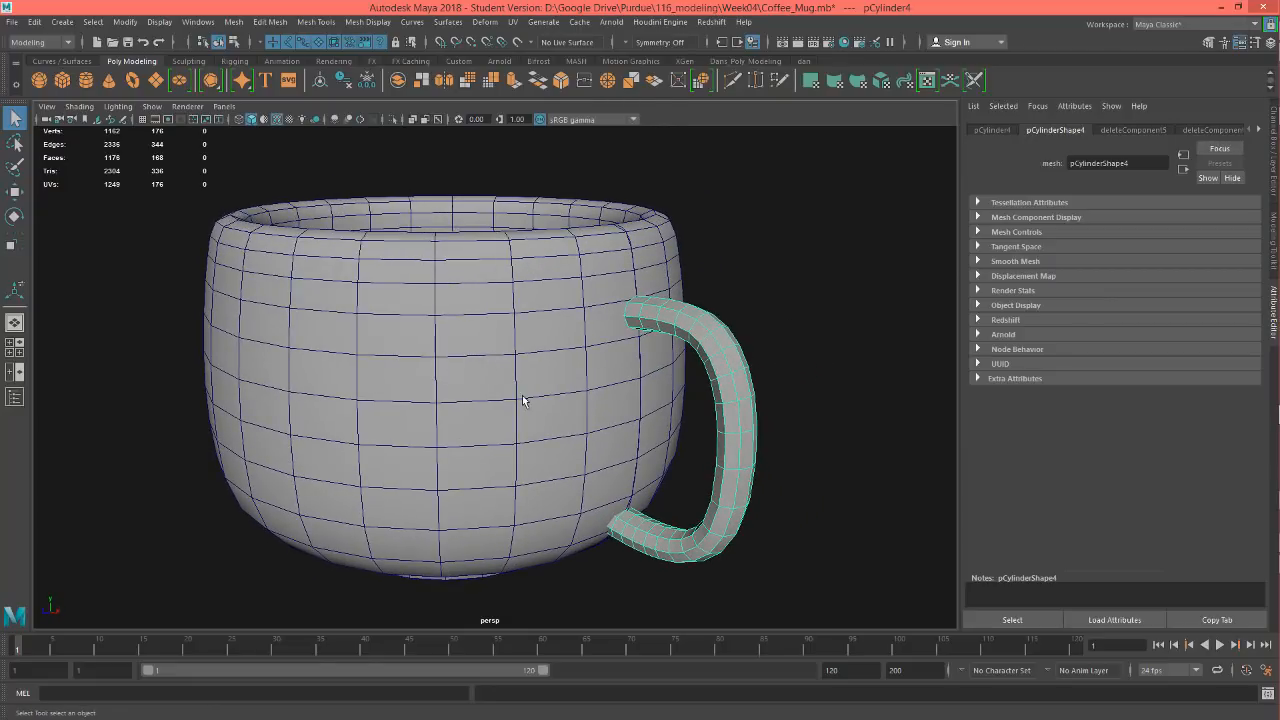
pyautogui.keyDown('alt'); pyautogui.moveTo(520, 397); pyautogui.dragTo(566, 371); pyautogui.keyUp('alt')
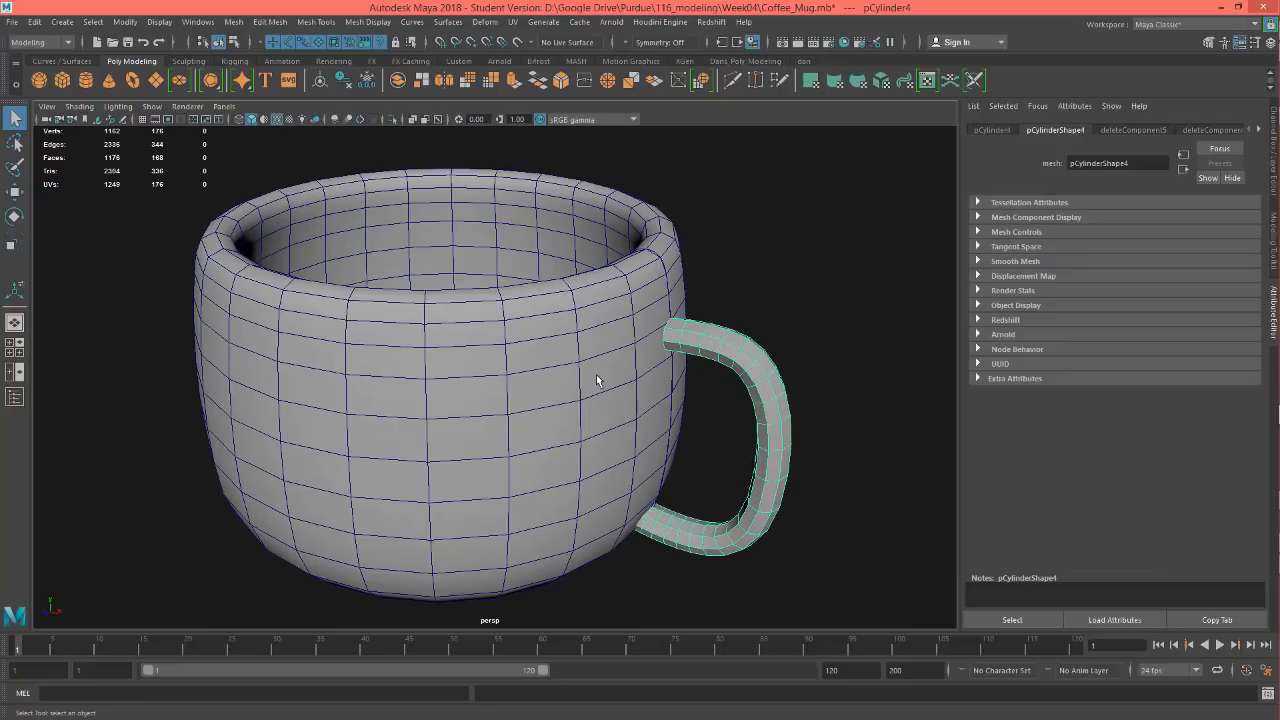
pyautogui.keyDown('alt'); pyautogui.moveTo(580, 477); pyautogui.dragTo(603, 431); pyautogui.keyUp('alt')
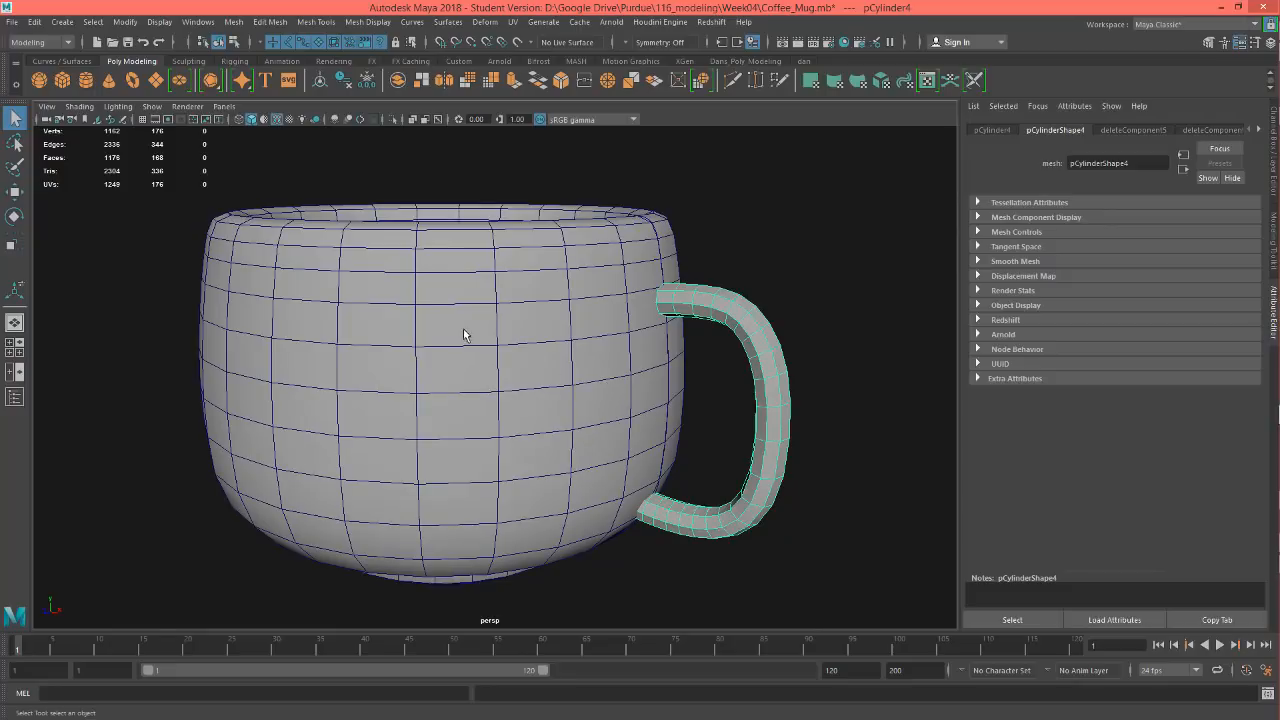
pyautogui.keyDown('alt'); pyautogui.moveTo(463, 330); pyautogui.dragTo(463, 352); pyautogui.keyUp('alt')
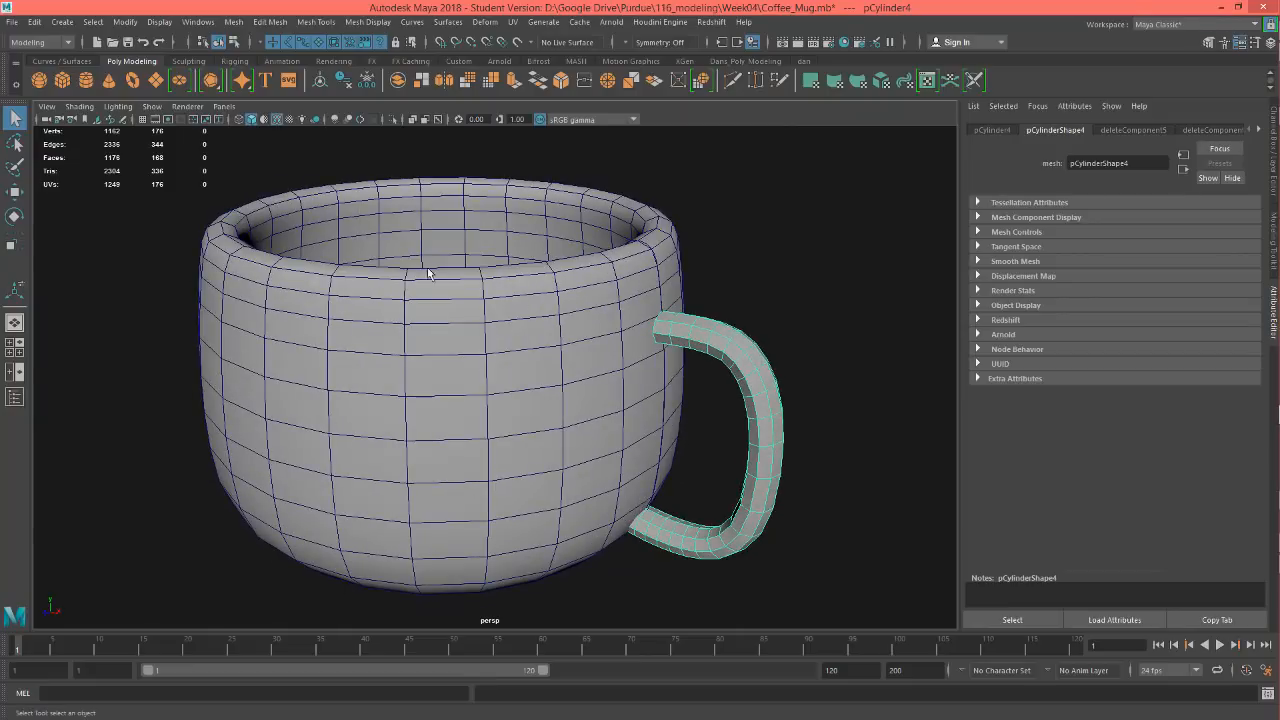
pyautogui.keyDown('alt'); pyautogui.moveTo(372, 414); pyautogui.dragTo(371, 408); pyautogui.keyUp('alt')
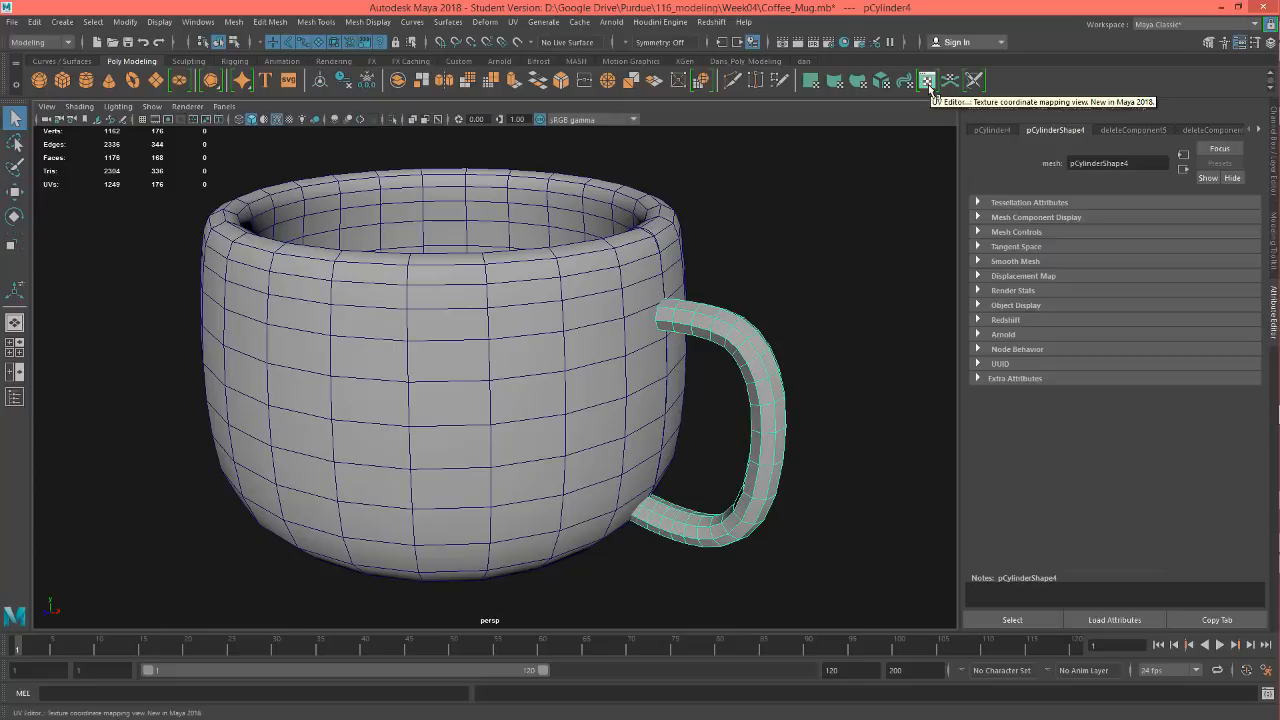
# Open the UV Editor for the handle, collapse the UV Toolkit's Align and Snap section, and close both windows
pyautogui.click(202, 23)
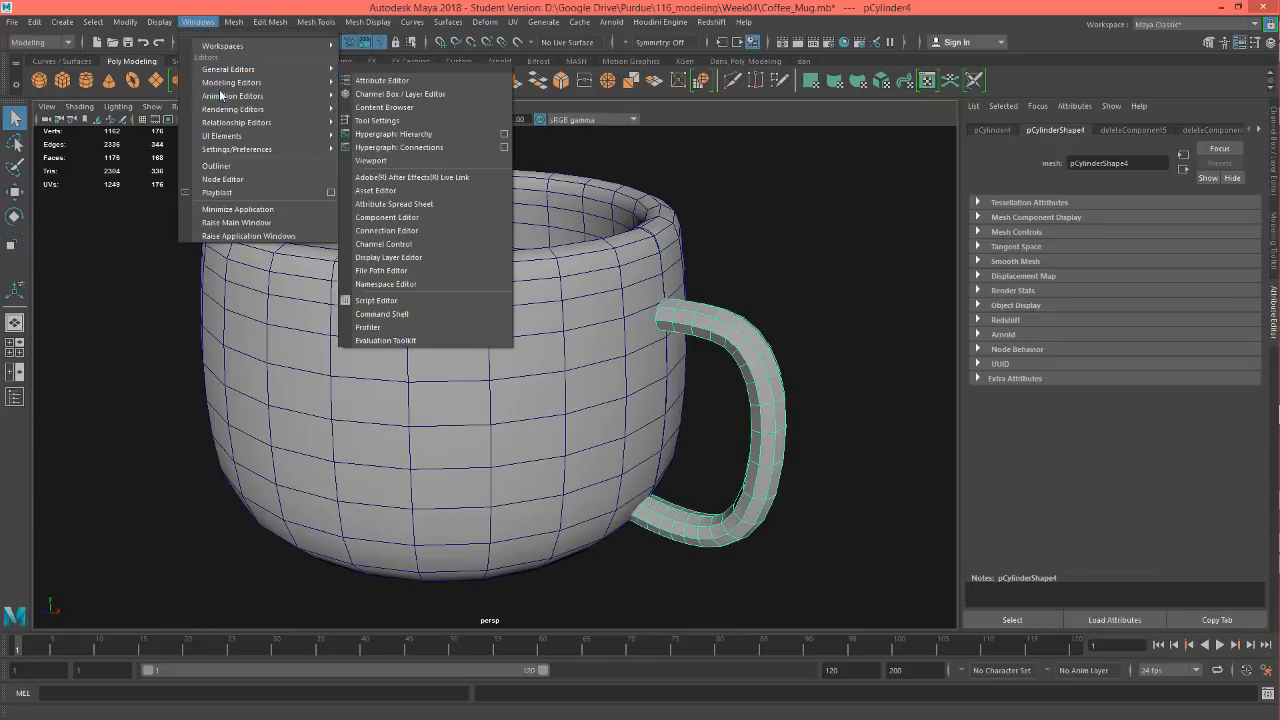
pyautogui.moveTo(221, 84)
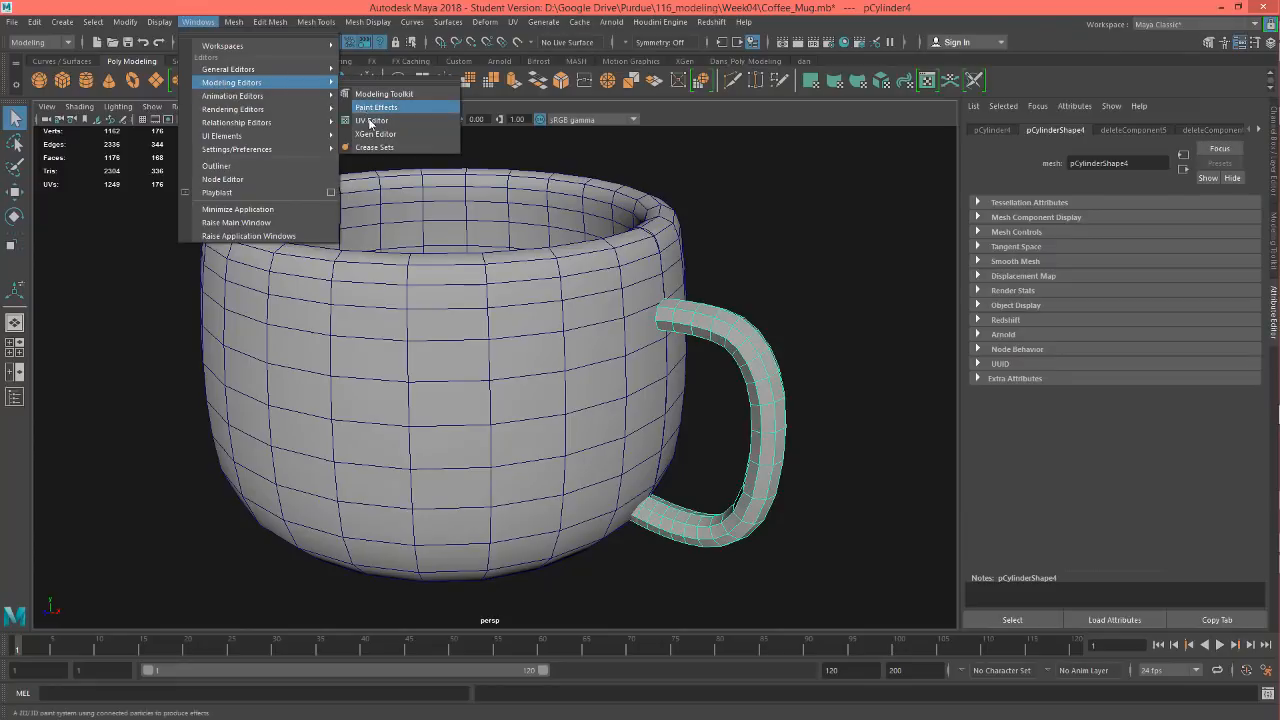
pyautogui.click(371, 121)
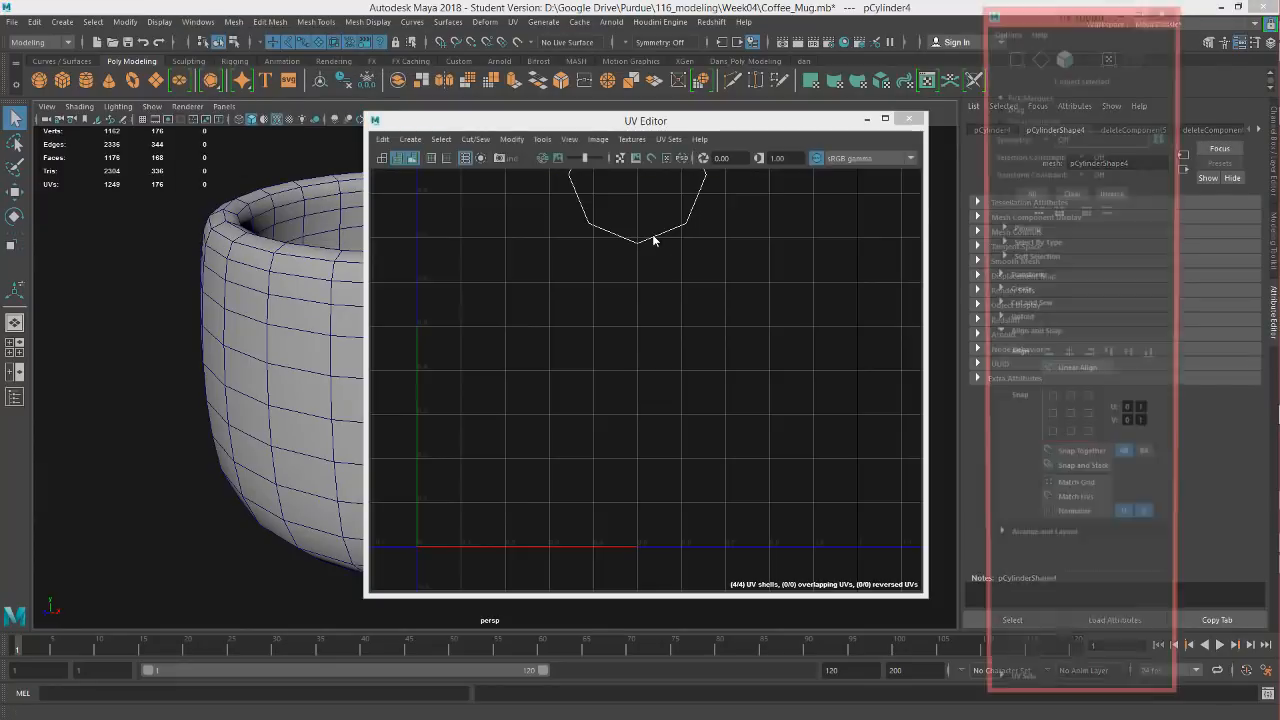
pyautogui.moveTo(1106, 12); pyautogui.dragTo(1083, 32)
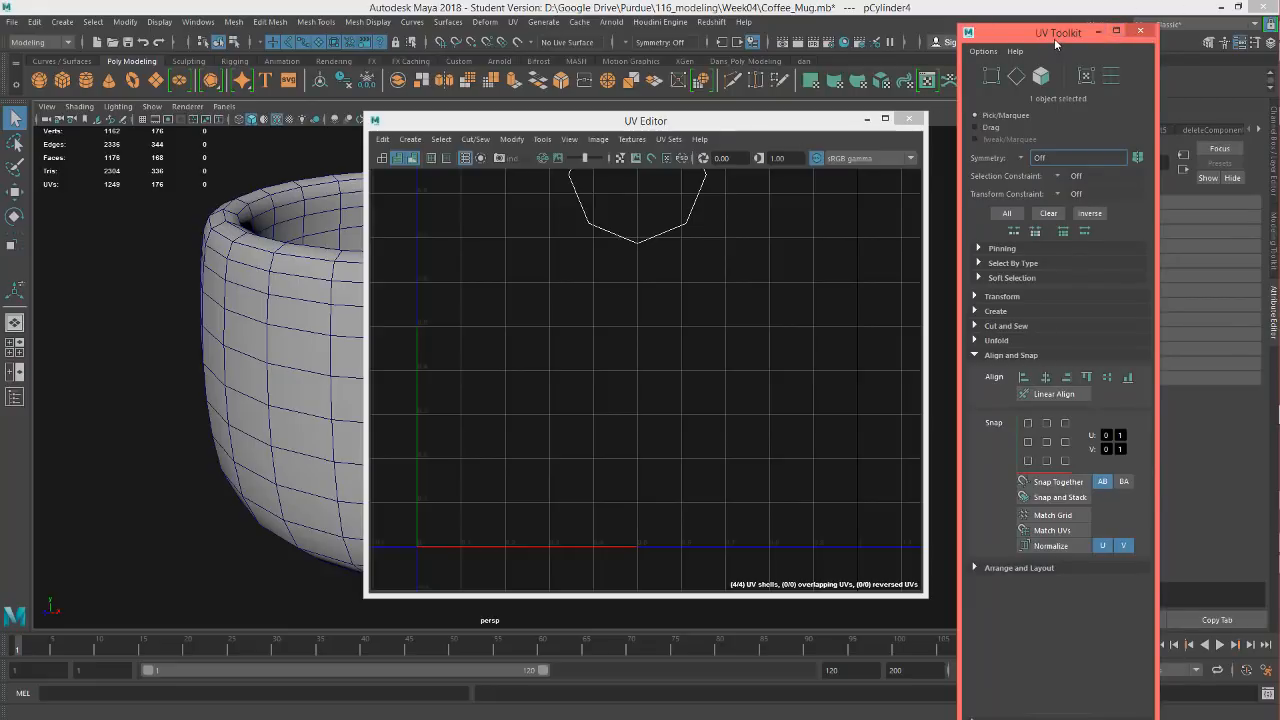
pyautogui.moveTo(1054, 36); pyautogui.dragTo(1080, 30)
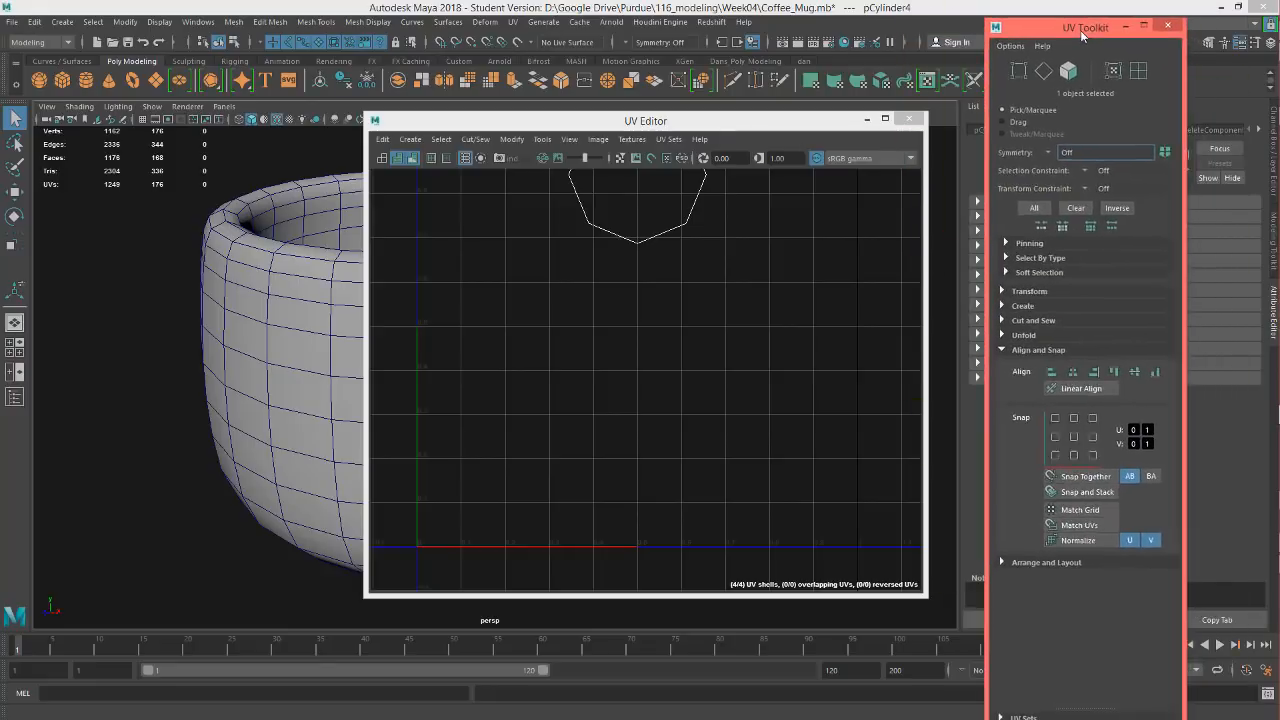
pyautogui.click(1001, 347)
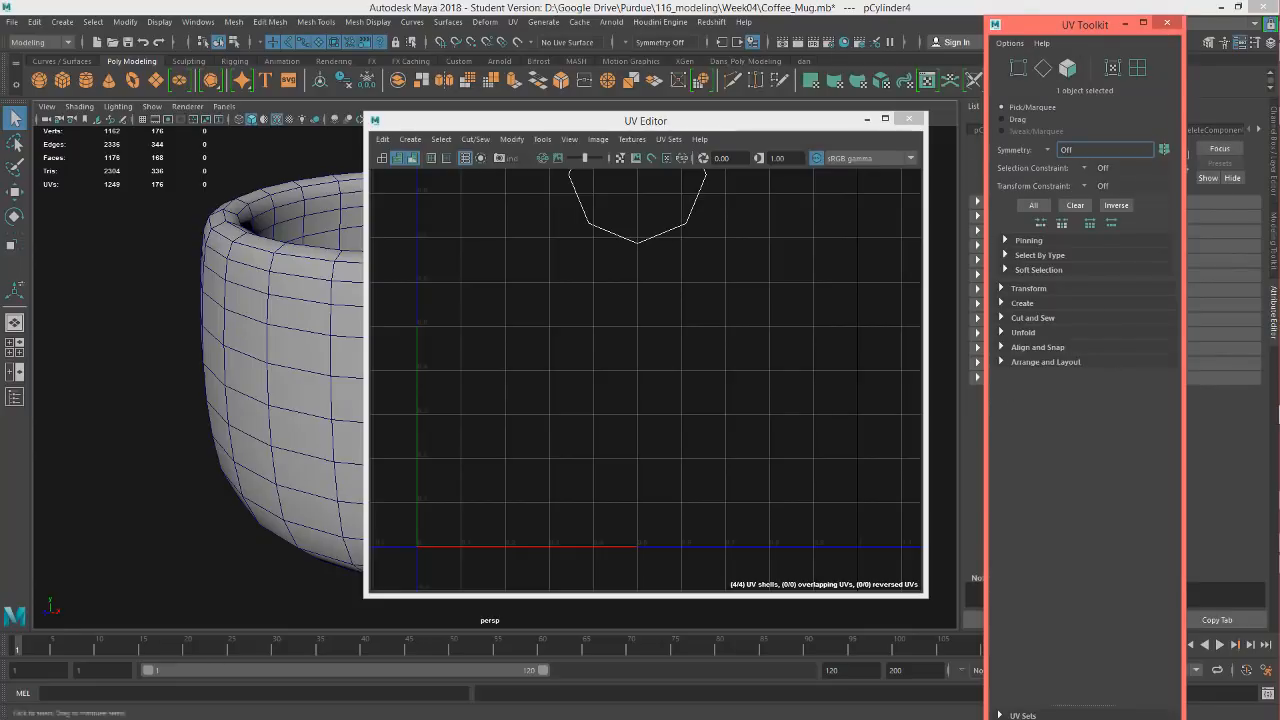
pyautogui.moveTo(1058, 36); pyautogui.dragTo(1040, 0)
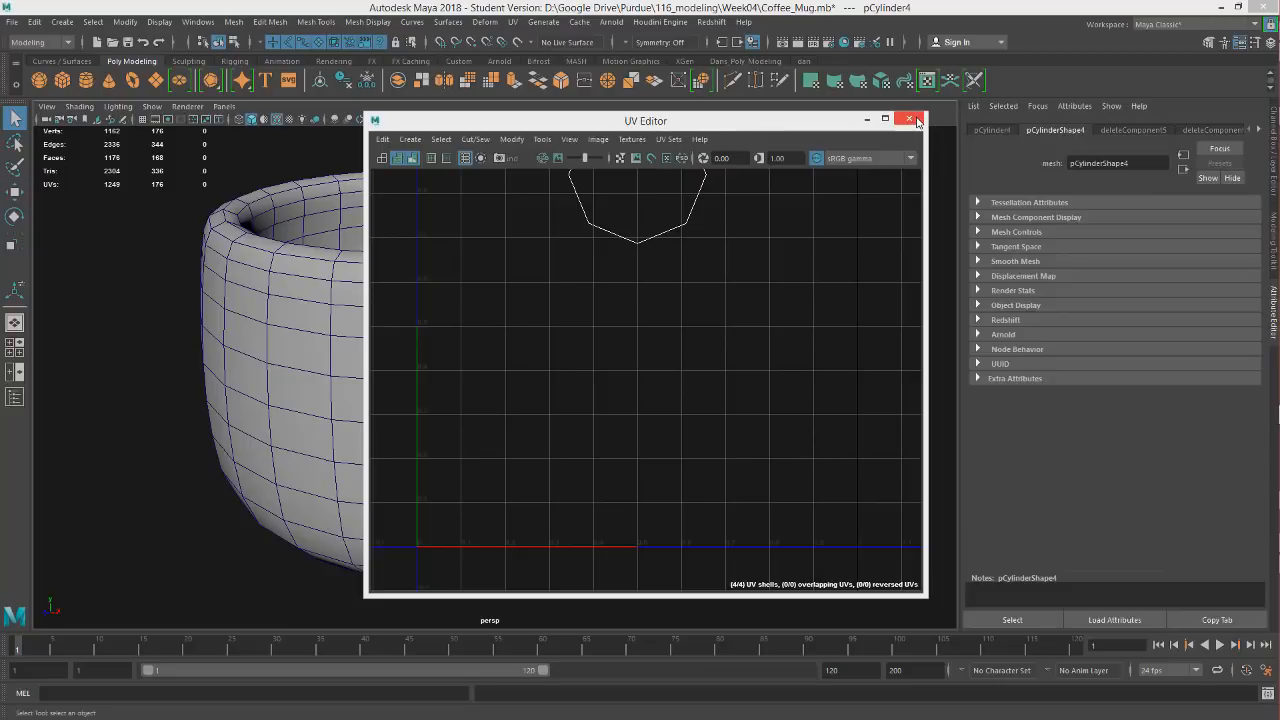
pyautogui.click(917, 121)
# Switch to the UV Editing workspace and bring the handle's full UV layout into view
pyautogui.click(1255, 25)
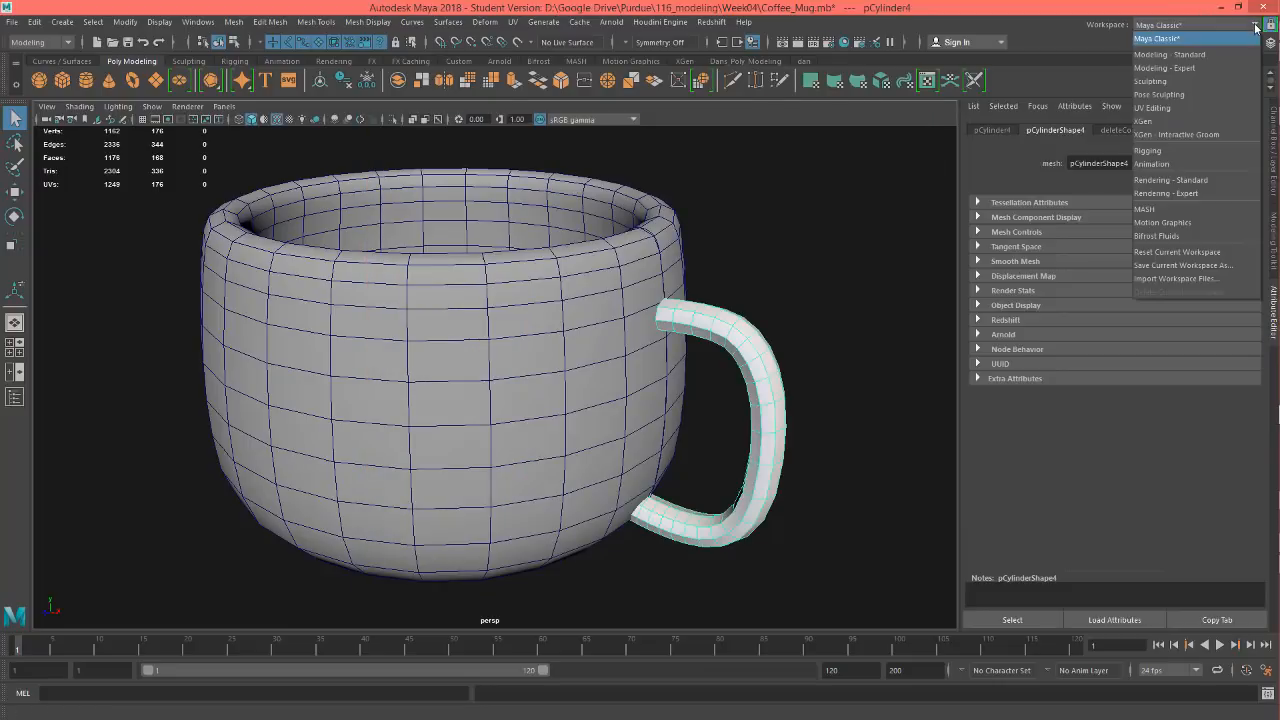
pyautogui.click(1155, 107)
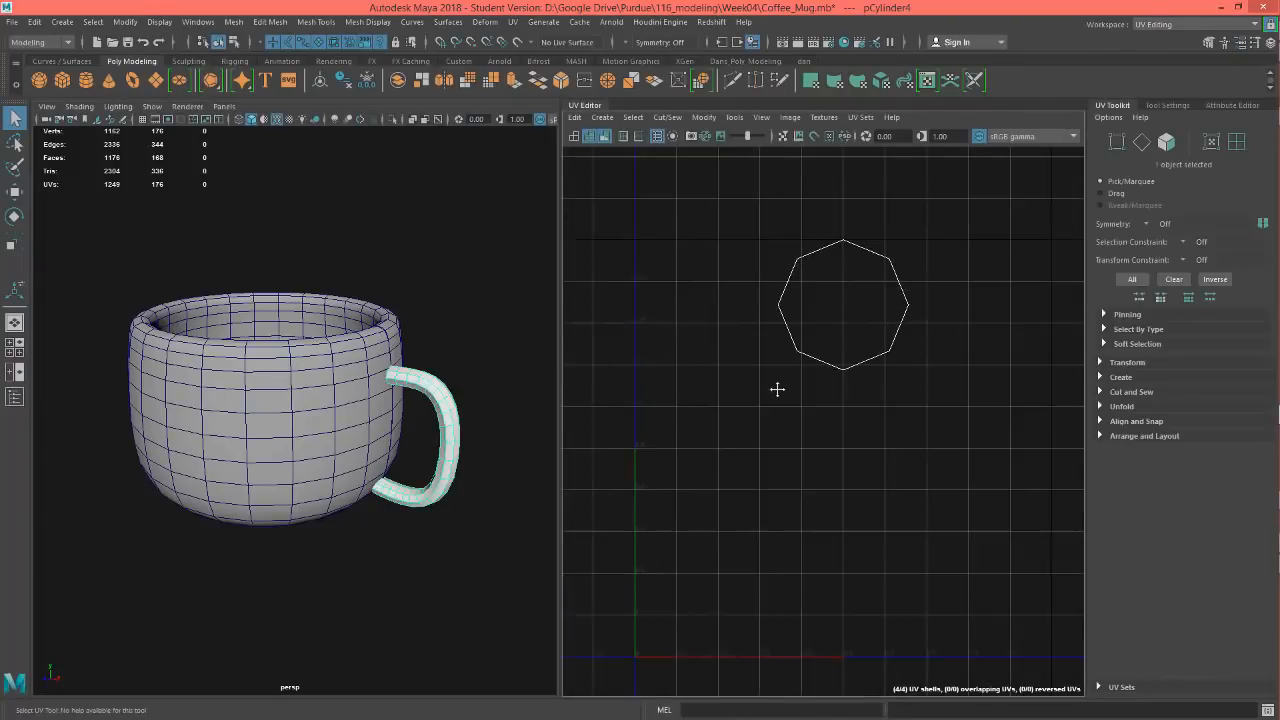
pyautogui.scroll(-2, 789, 360)
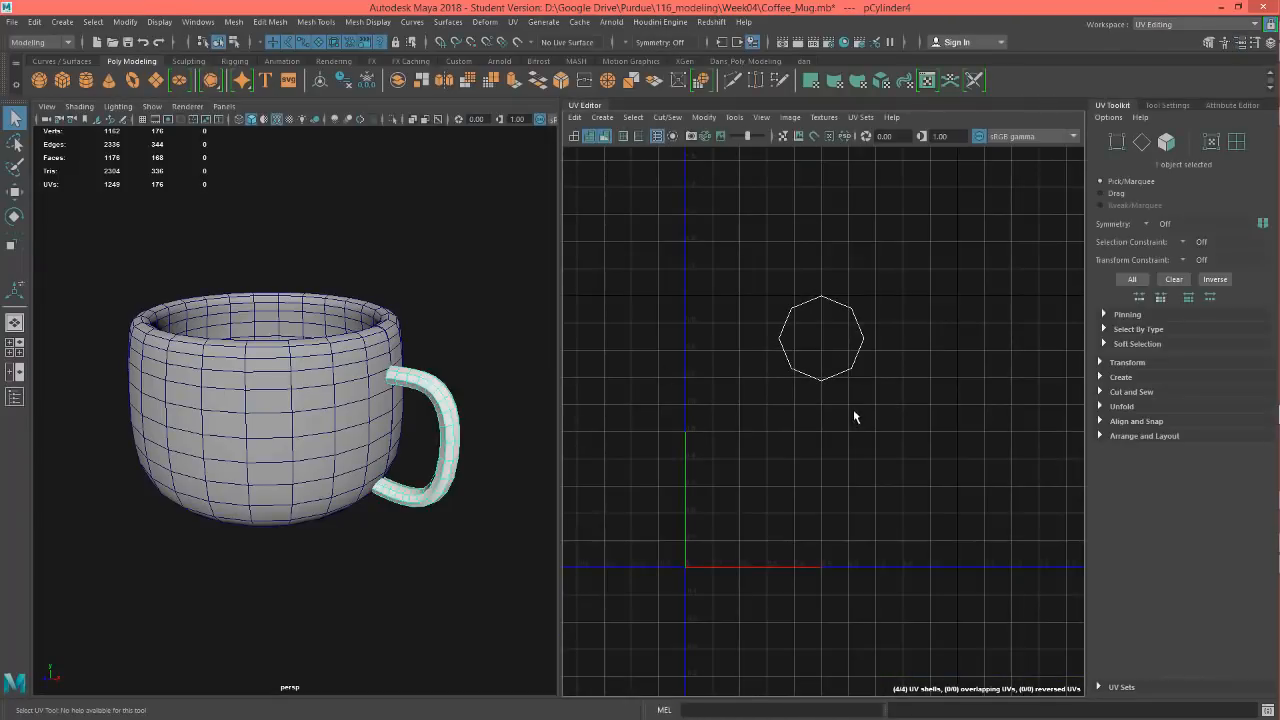
# Select the mug body, turn off the UV distortion display, and slightly widen the perspective view beside its UV layout
pyautogui.click(343, 362)
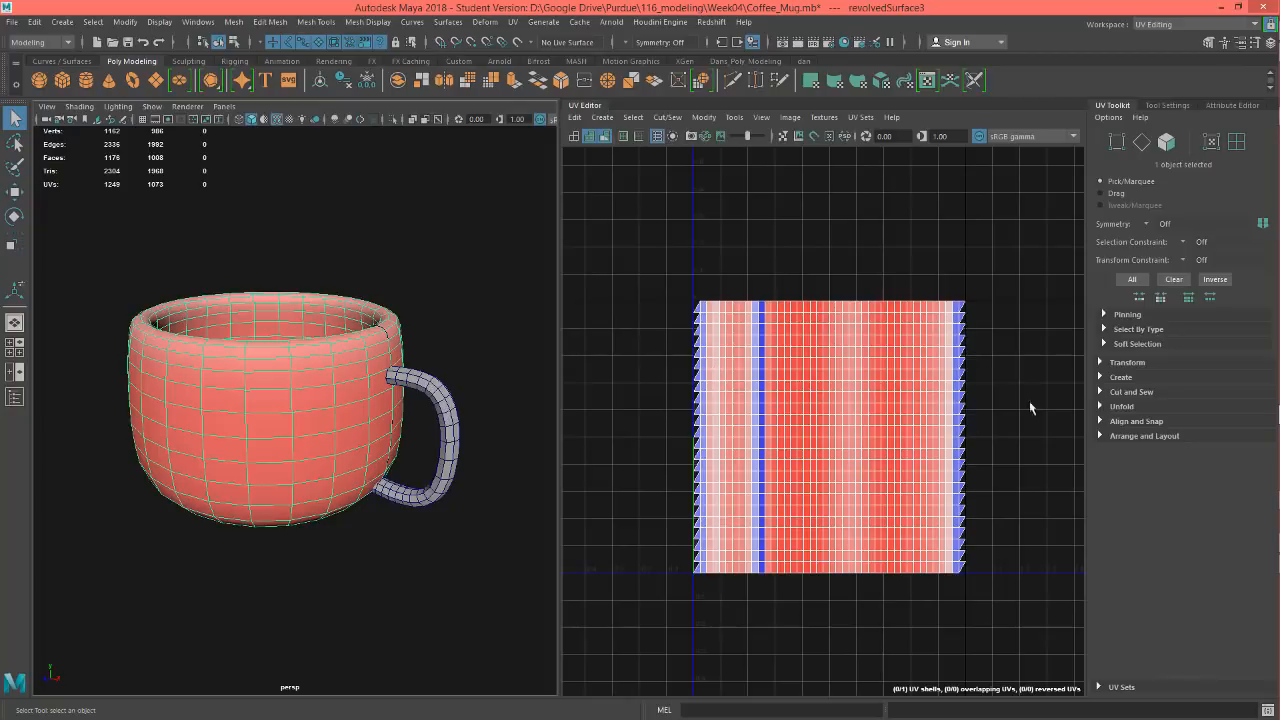
pyautogui.click(589, 136)
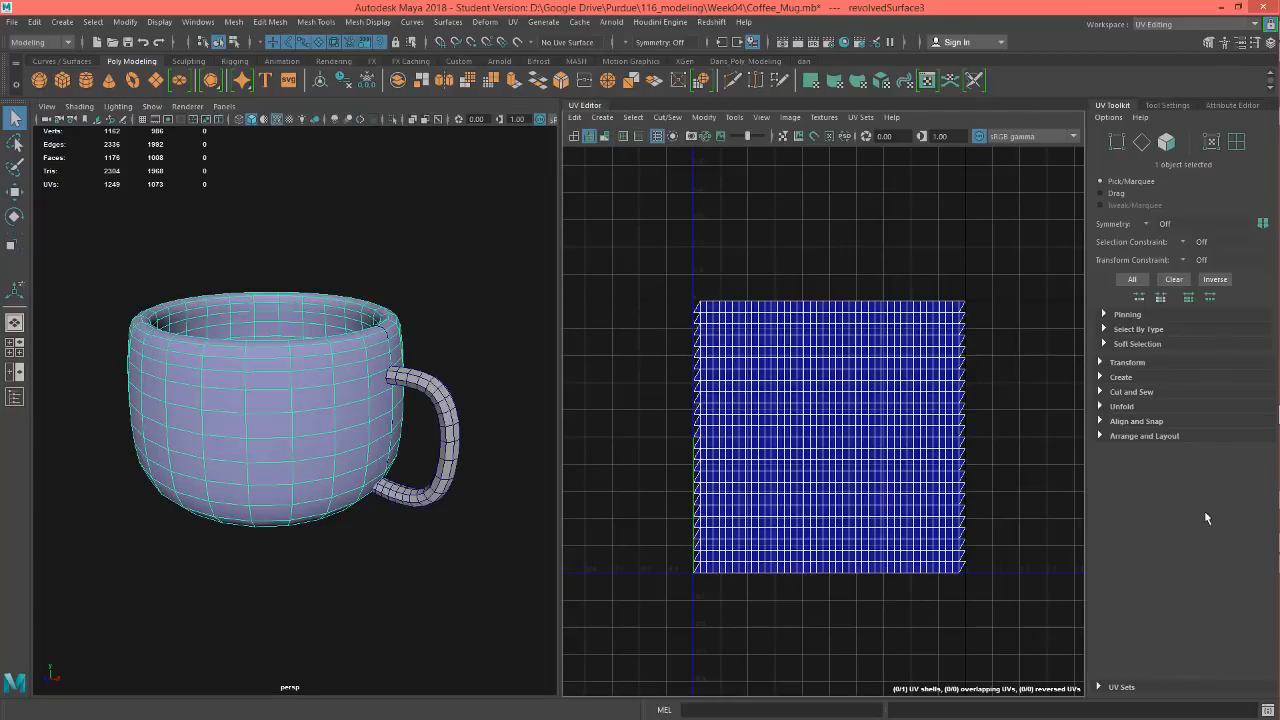
pyautogui.scroll(5, 801, 345)
pyautogui.scroll(-2, 801, 345)
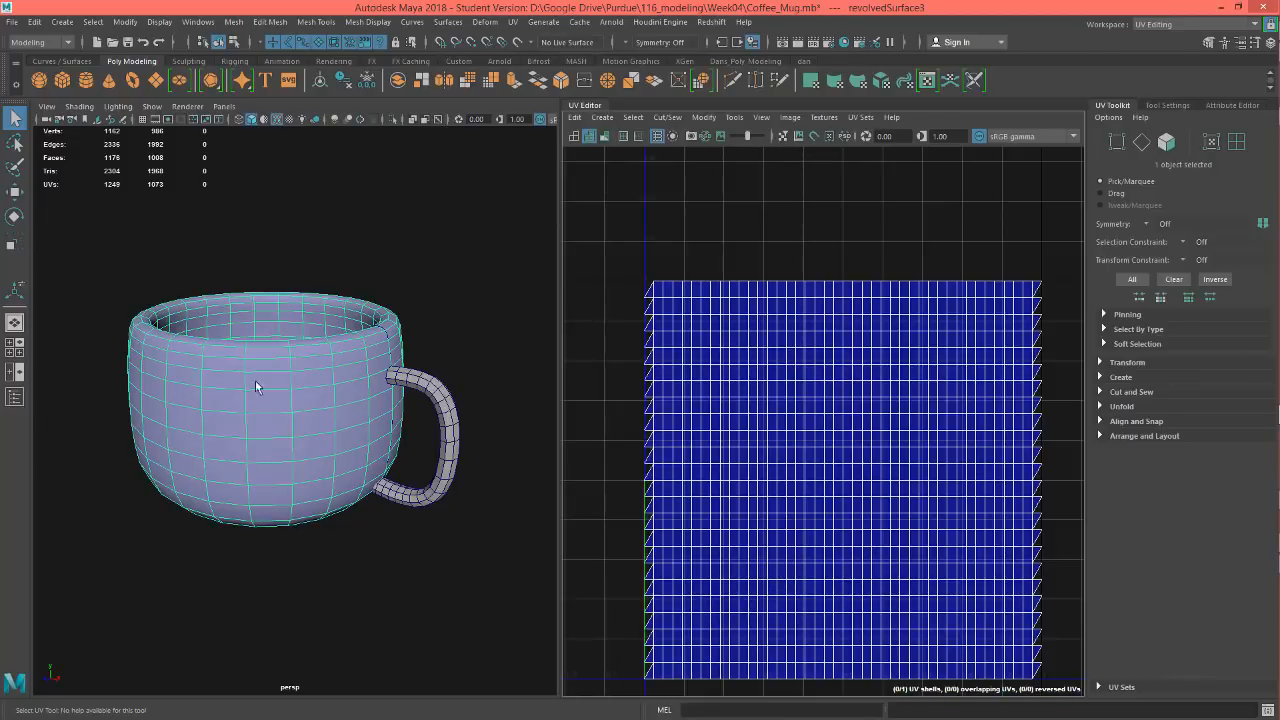
pyautogui.keyDown('alt'); pyautogui.moveTo(256, 387); pyautogui.dragTo(312, 385); pyautogui.keyUp('alt')
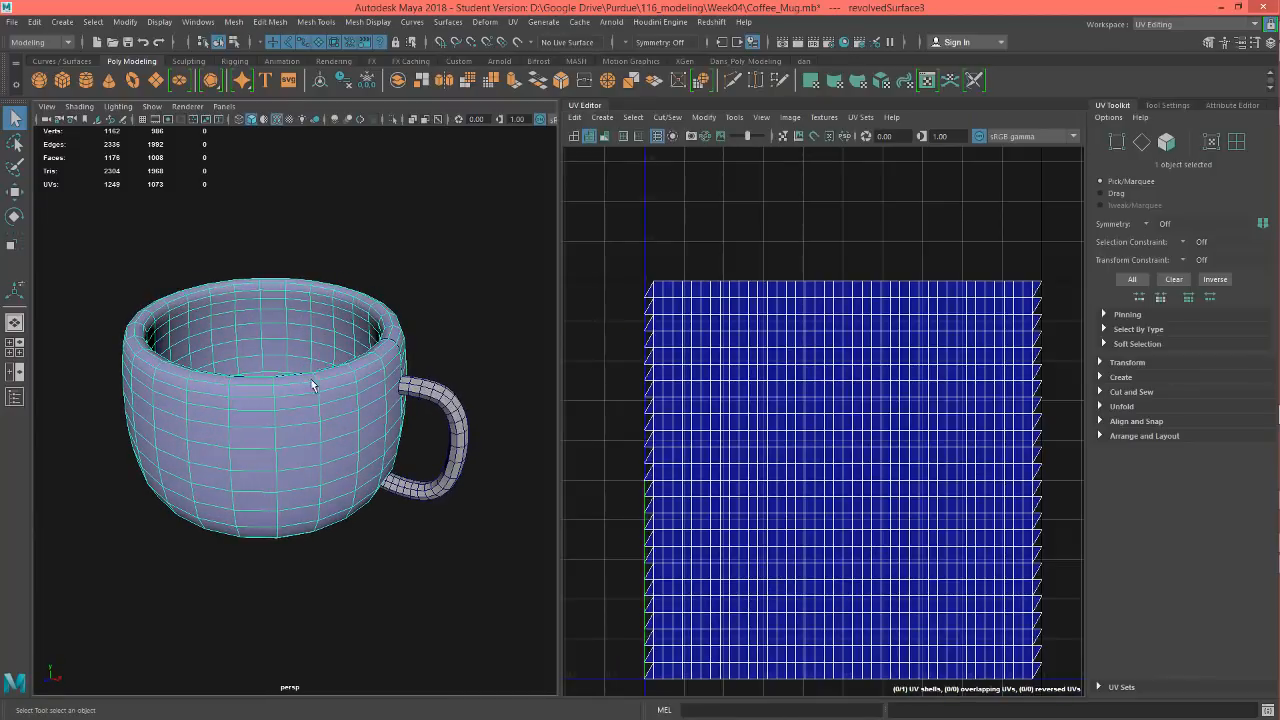
pyautogui.keyDown('alt'); pyautogui.moveTo(877, 434); pyautogui.dragTo(872, 378, button='middle'); pyautogui.keyUp('alt')
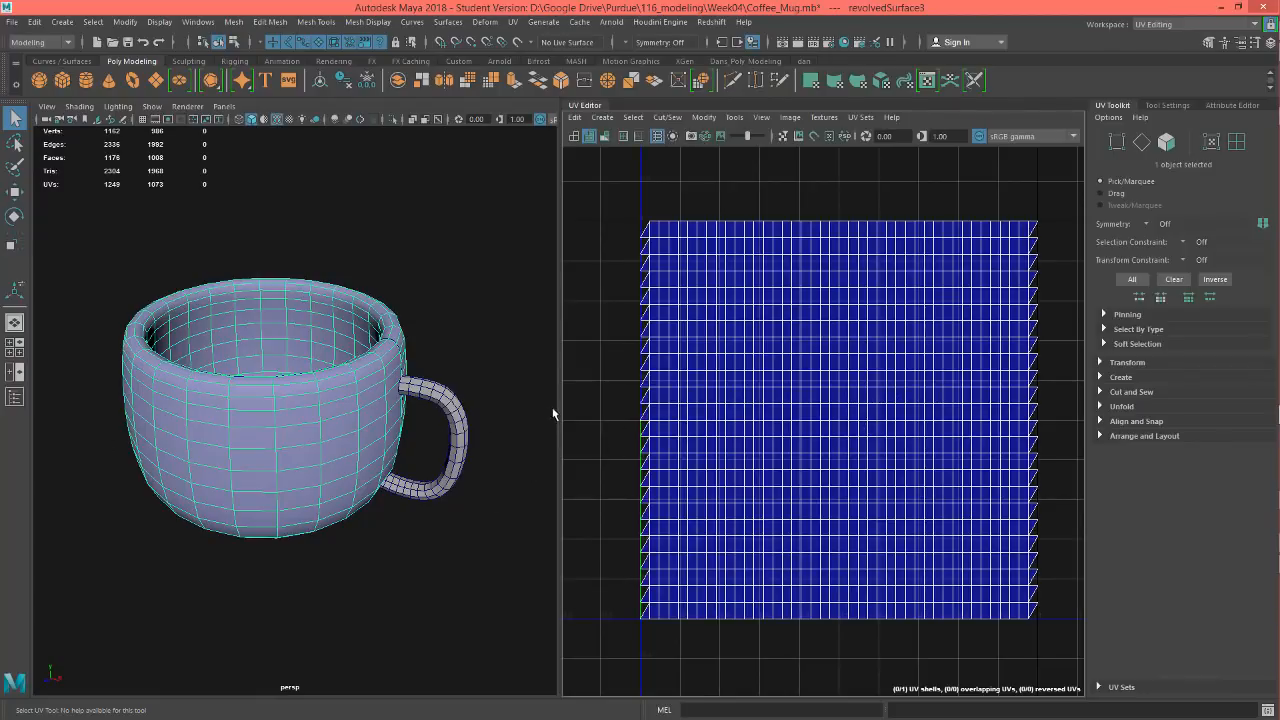
pyautogui.moveTo(553, 413); pyautogui.dragTo(567, 413)
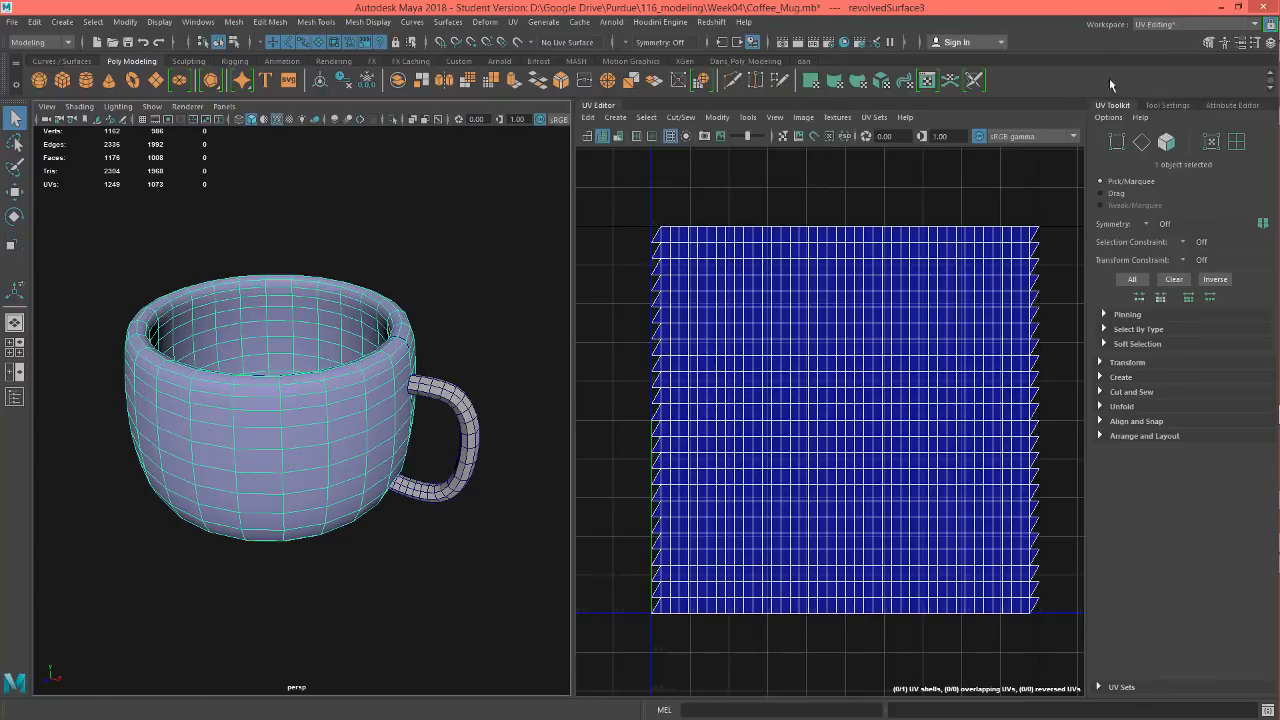
# Return to the Maya Classic workspace and open the UV Editor beside the mug
pyautogui.click(1253, 25)
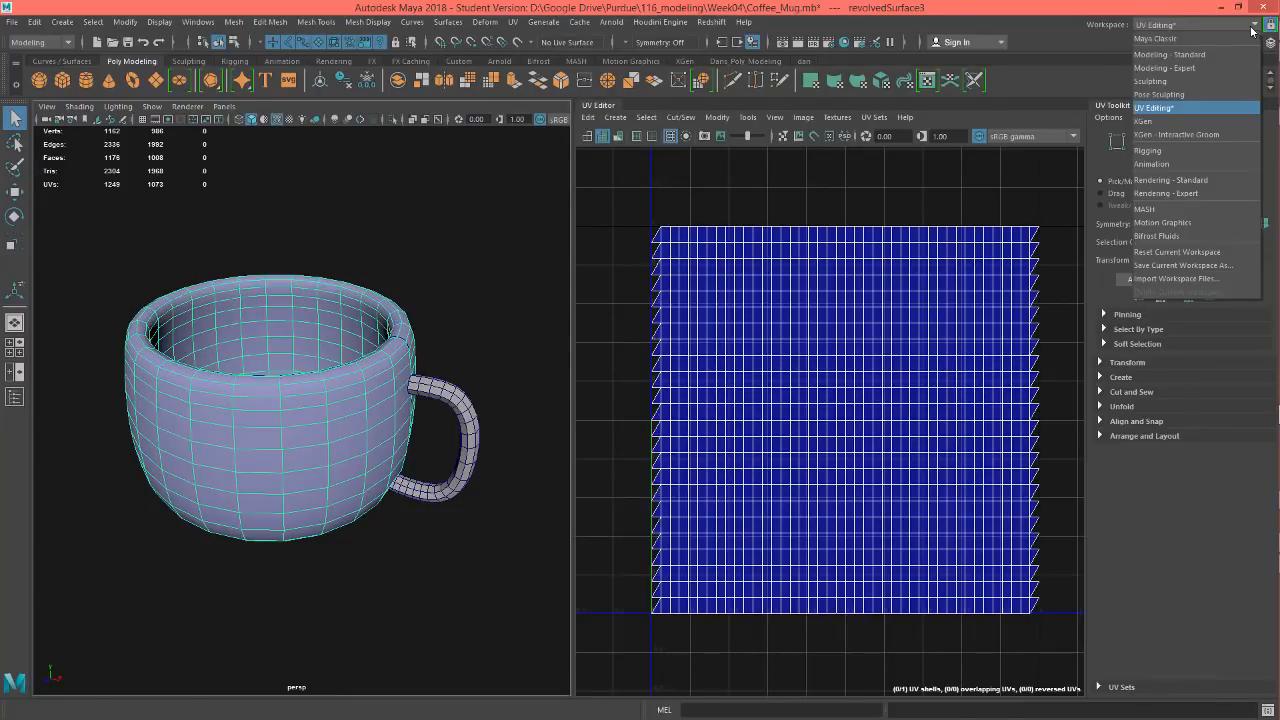
pyautogui.click(1198, 40)
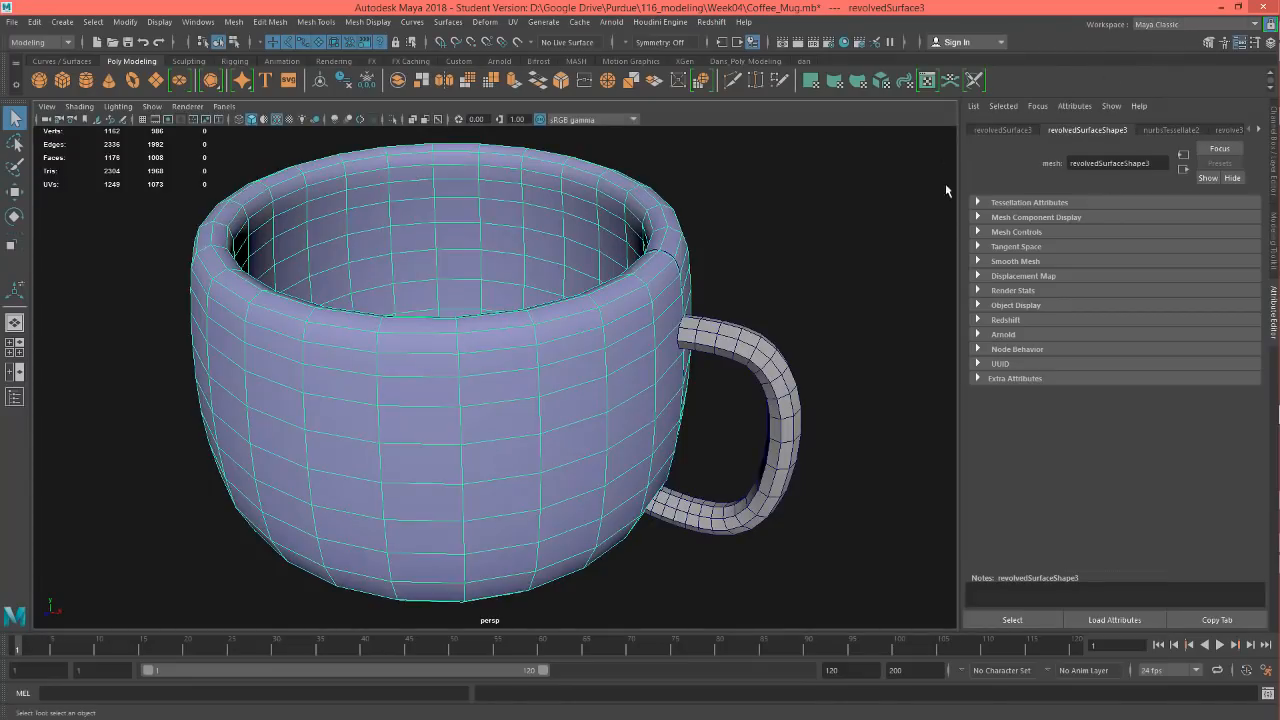
pyautogui.click(927, 82)
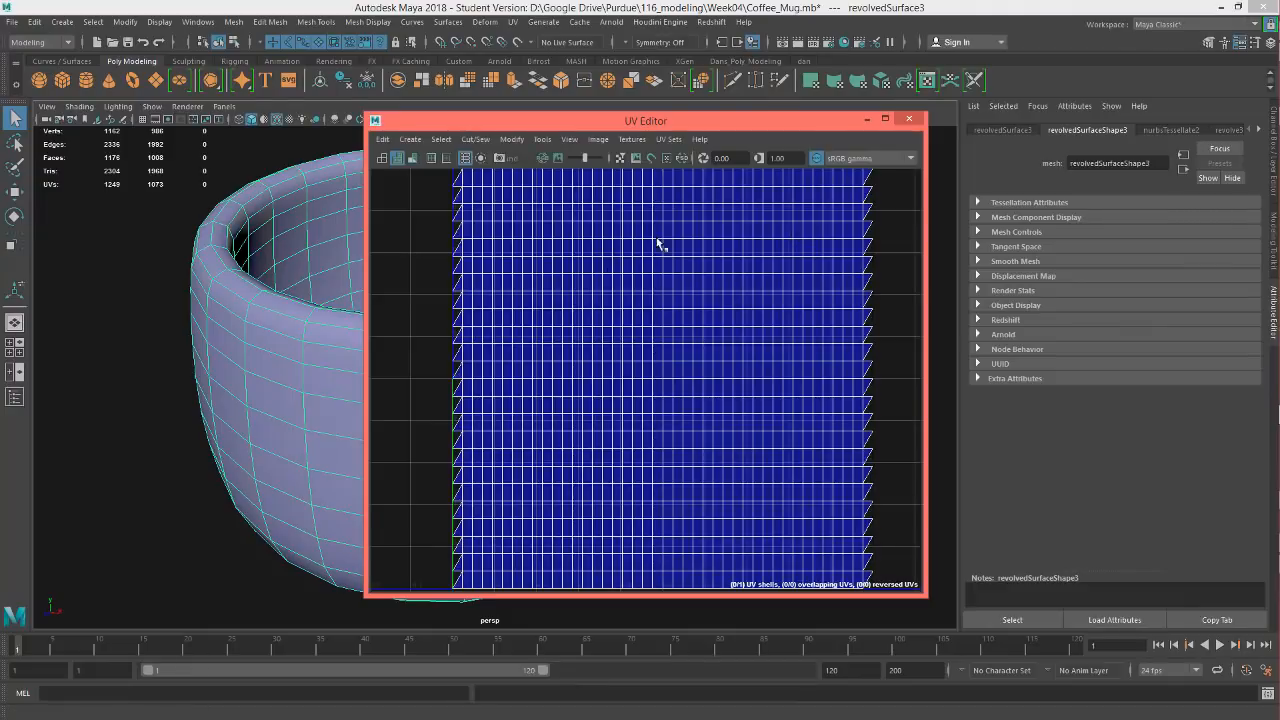
pyautogui.moveTo(682, 126); pyautogui.dragTo(906, 129)
# Examine the mug body from above, below and the side alongside its UV layout
pyautogui.keyDown('alt'); pyautogui.moveTo(500, 349); pyautogui.dragTo(319, 347); pyautogui.keyUp('alt')
pyautogui.keyDown('alt'); pyautogui.moveTo(320, 347); pyautogui.dragTo(297, 340, button='middle'); pyautogui.keyUp('alt')
pyautogui.keyDown('alt'); pyautogui.moveTo(297, 340); pyautogui.dragTo(351, 351, button='right'); pyautogui.keyUp('alt')
pyautogui.keyDown('alt'); pyautogui.moveTo(351, 351); pyautogui.dragTo(360, 323); pyautogui.keyUp('alt')
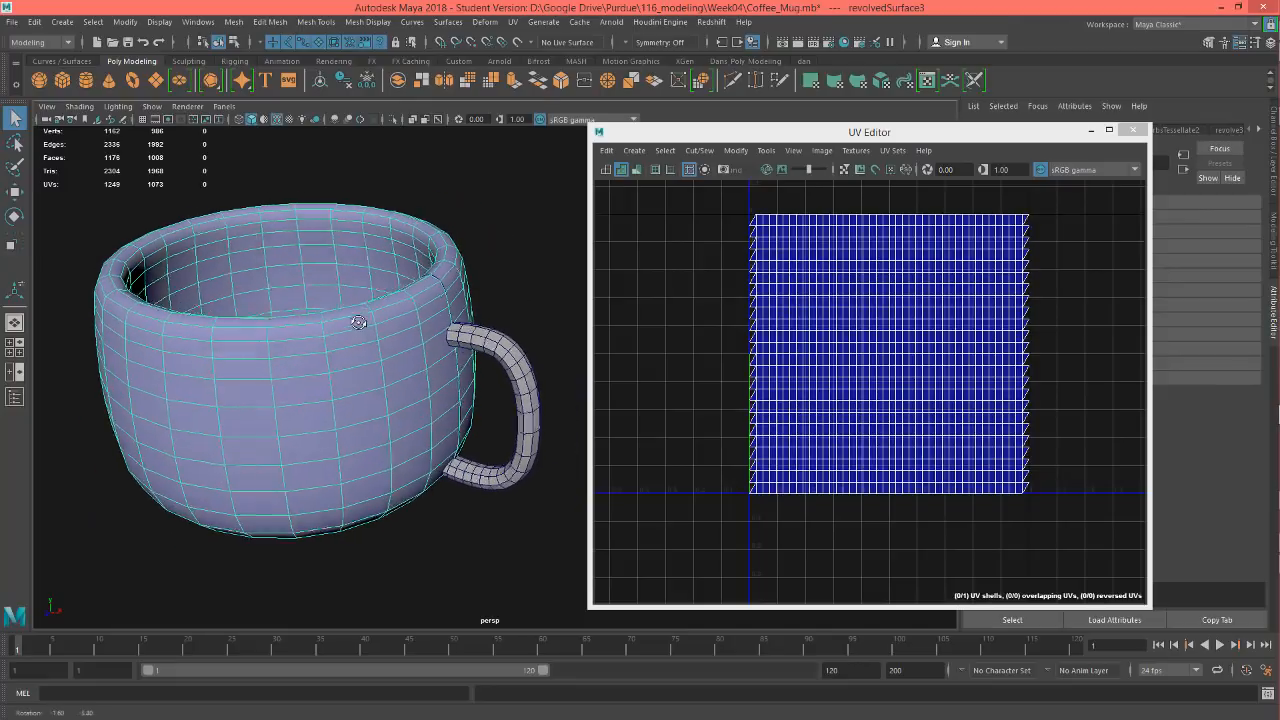
pyautogui.keyDown('alt'); pyautogui.moveTo(360, 323); pyautogui.dragTo(313, 331, button='middle'); pyautogui.keyUp('alt')
pyautogui.keyDown('alt'); pyautogui.moveTo(366, 337); pyautogui.dragTo(357, 328, button='right'); pyautogui.keyUp('alt')
pyautogui.keyDown('alt'); pyautogui.moveTo(357, 328); pyautogui.dragTo(385, 339, button='middle'); pyautogui.keyUp('alt')
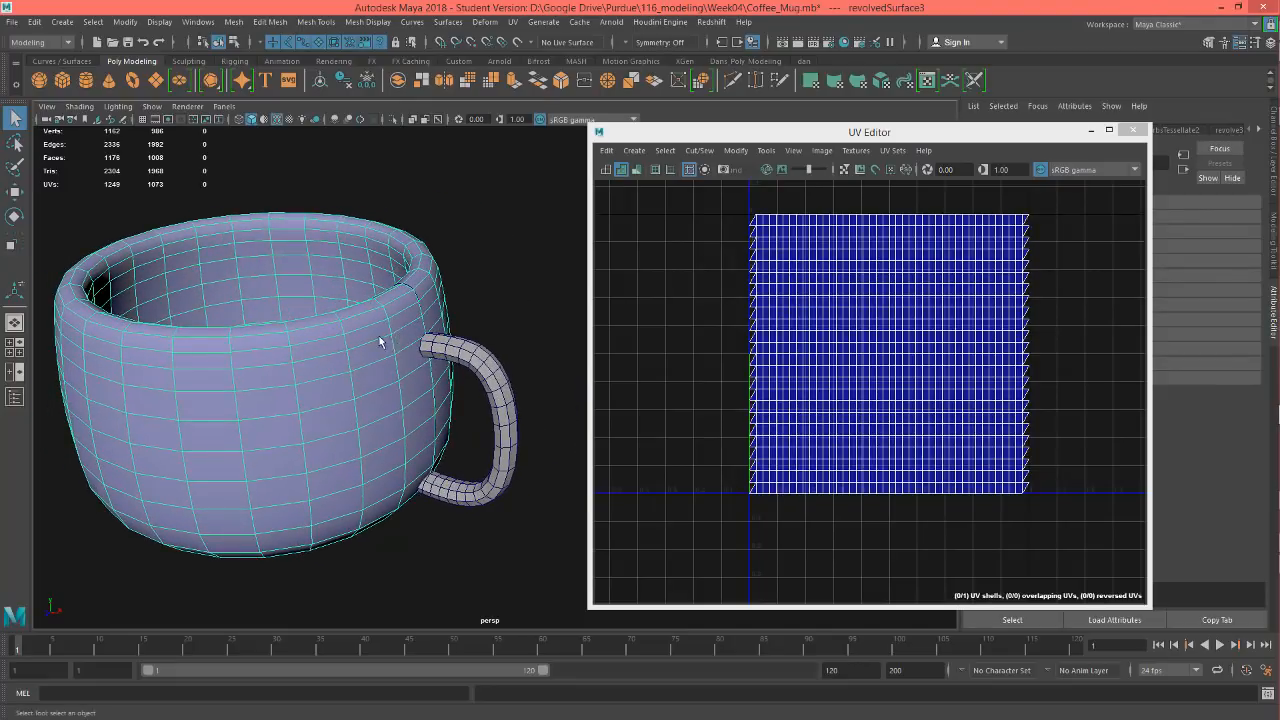
pyautogui.keyDown('alt'); pyautogui.moveTo(385, 339); pyautogui.dragTo(383, 328); pyautogui.keyUp('alt')
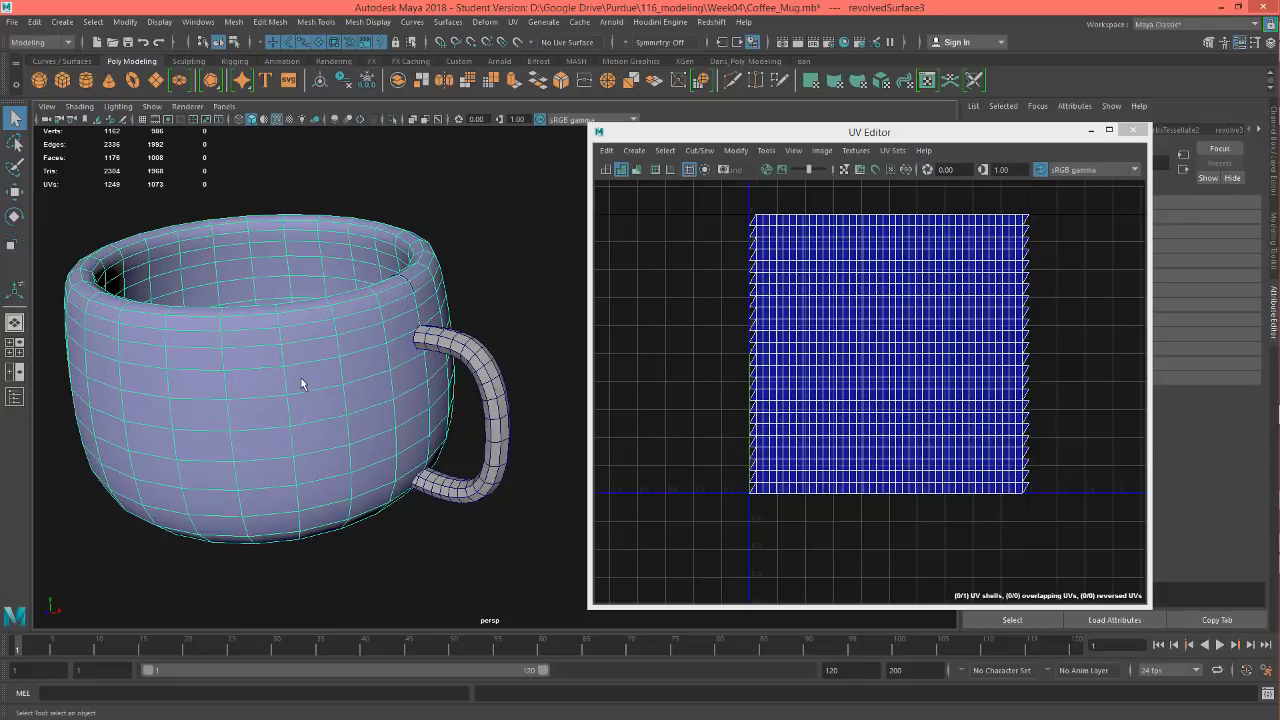
pyautogui.keyDown('alt'); pyautogui.moveTo(304, 383); pyautogui.dragTo(379, 276); pyautogui.keyUp('alt')
pyautogui.keyDown('alt'); pyautogui.moveTo(379, 294); pyautogui.dragTo(523, 430); pyautogui.keyUp('alt')
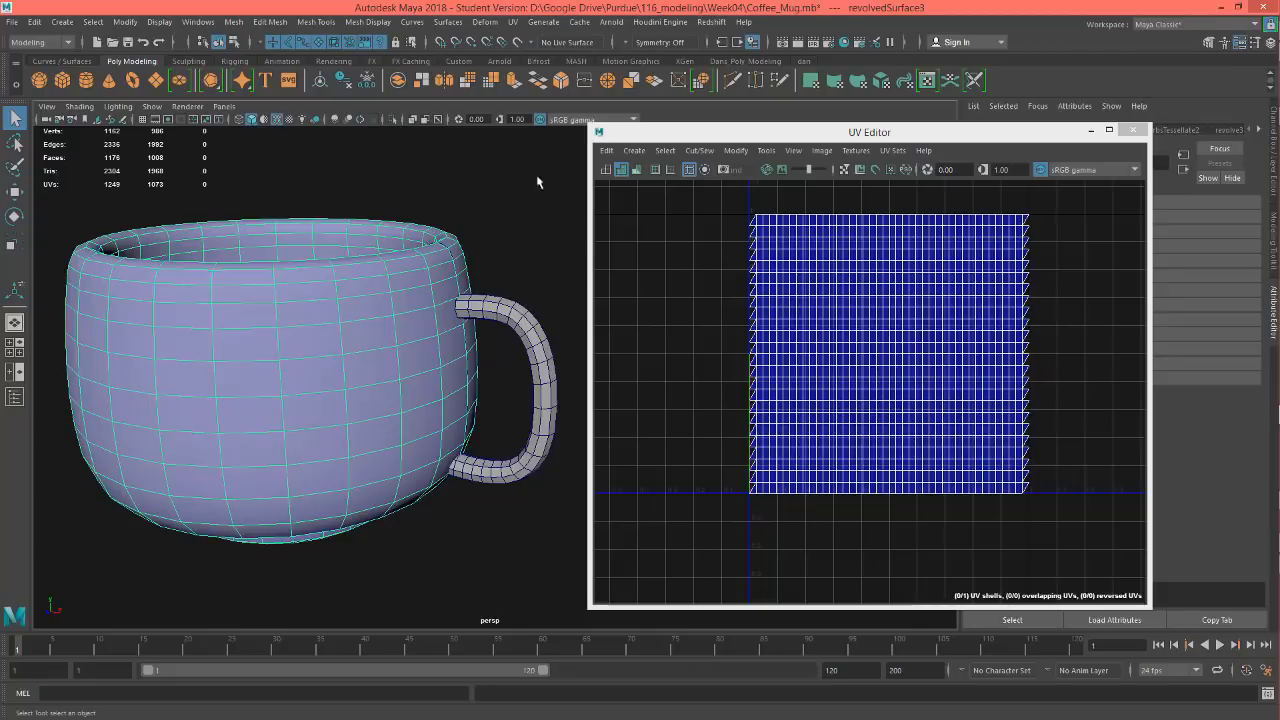
# Turn on the UV distortion display for the mug body and examine the stretching across its UV shell
pyautogui.moveTo(741, 140)
pyautogui.mouseDown()
pyautogui.moveTo(714, 134)
pyautogui.moveTo(727, 133)
pyautogui.mouseUp()
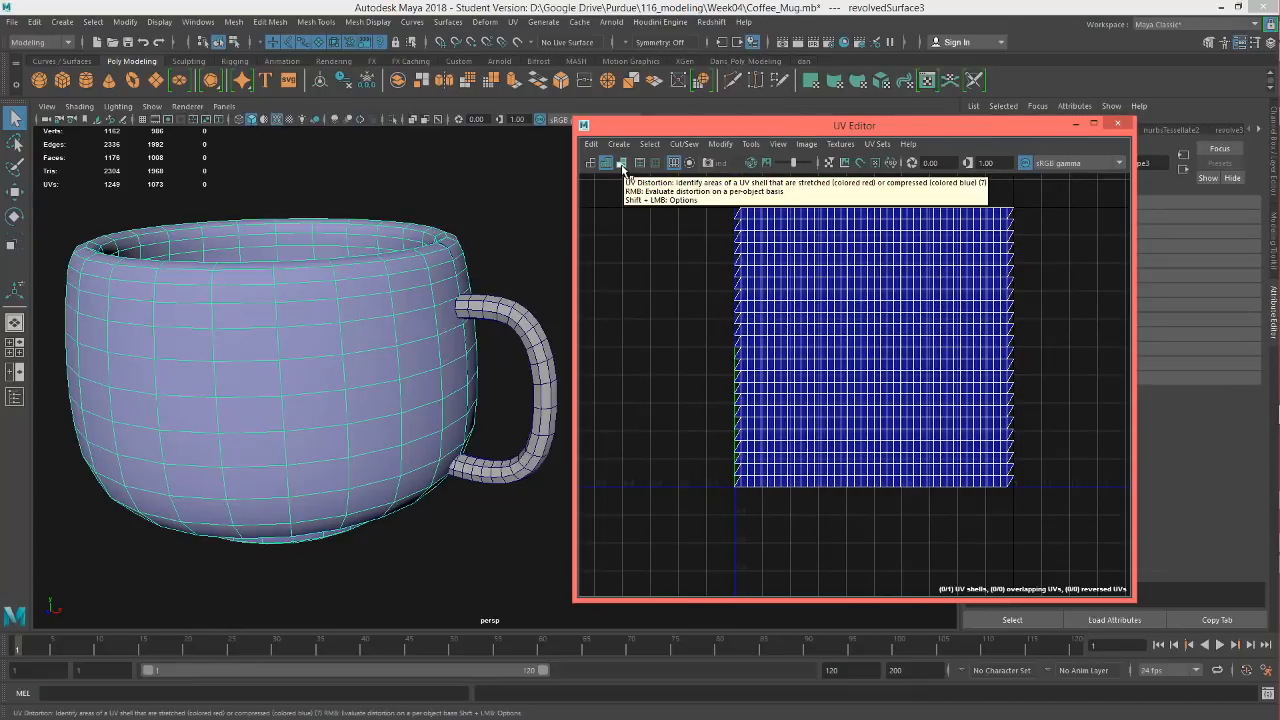
pyautogui.click(621, 164)
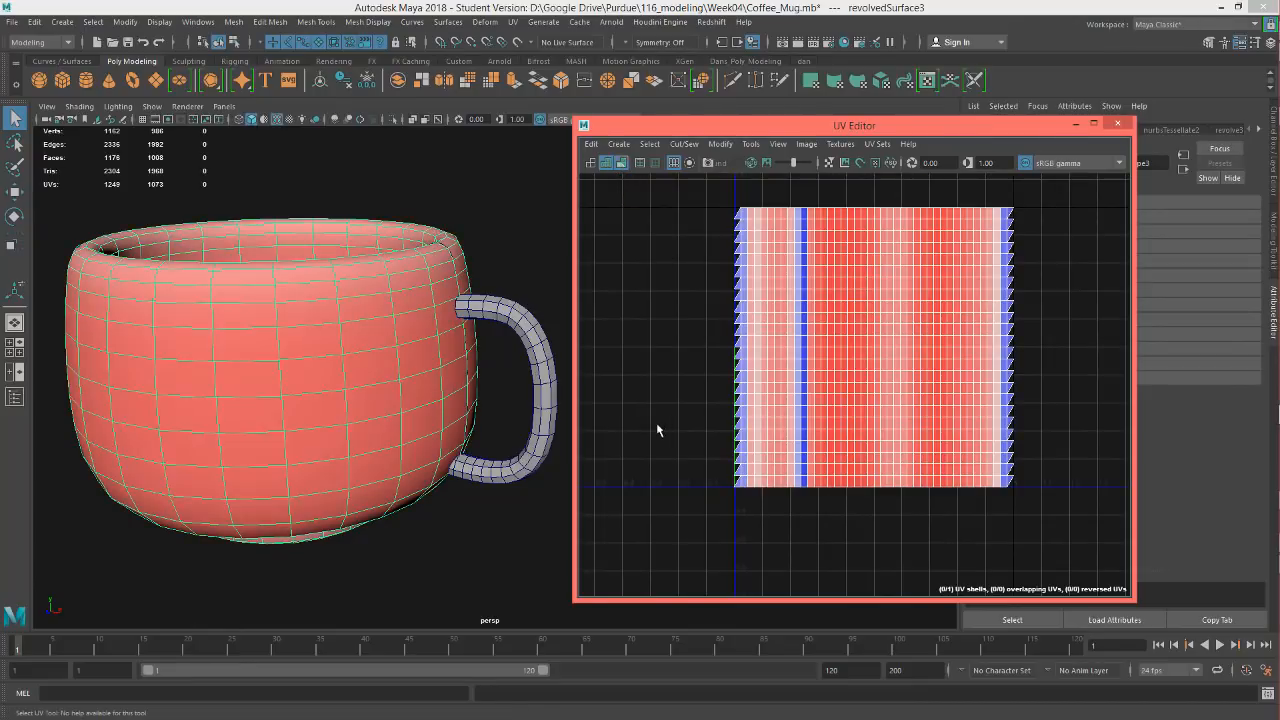
pyautogui.keyDown('alt'); pyautogui.moveTo(758, 416); pyautogui.dragTo(906, 348, button='right'); pyautogui.keyUp('alt')
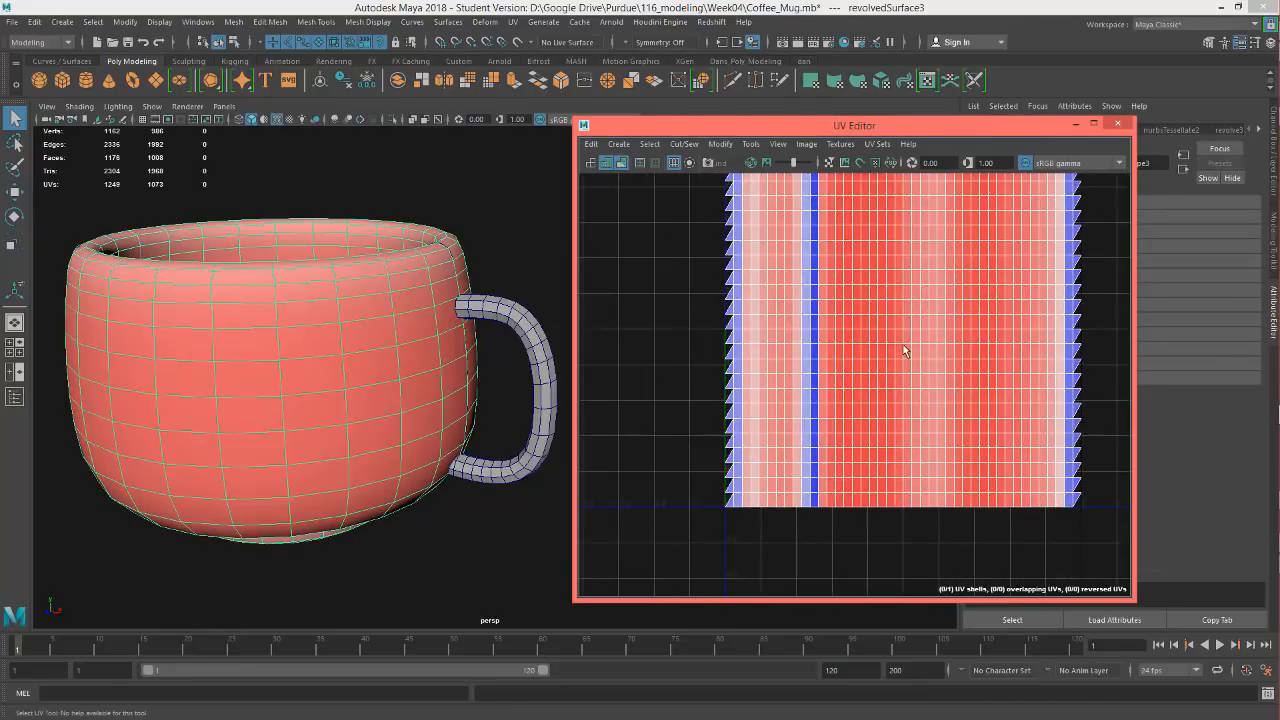
pyautogui.keyDown('alt'); pyautogui.moveTo(906, 348); pyautogui.dragTo(899, 375, button='middle'); pyautogui.keyUp('alt')
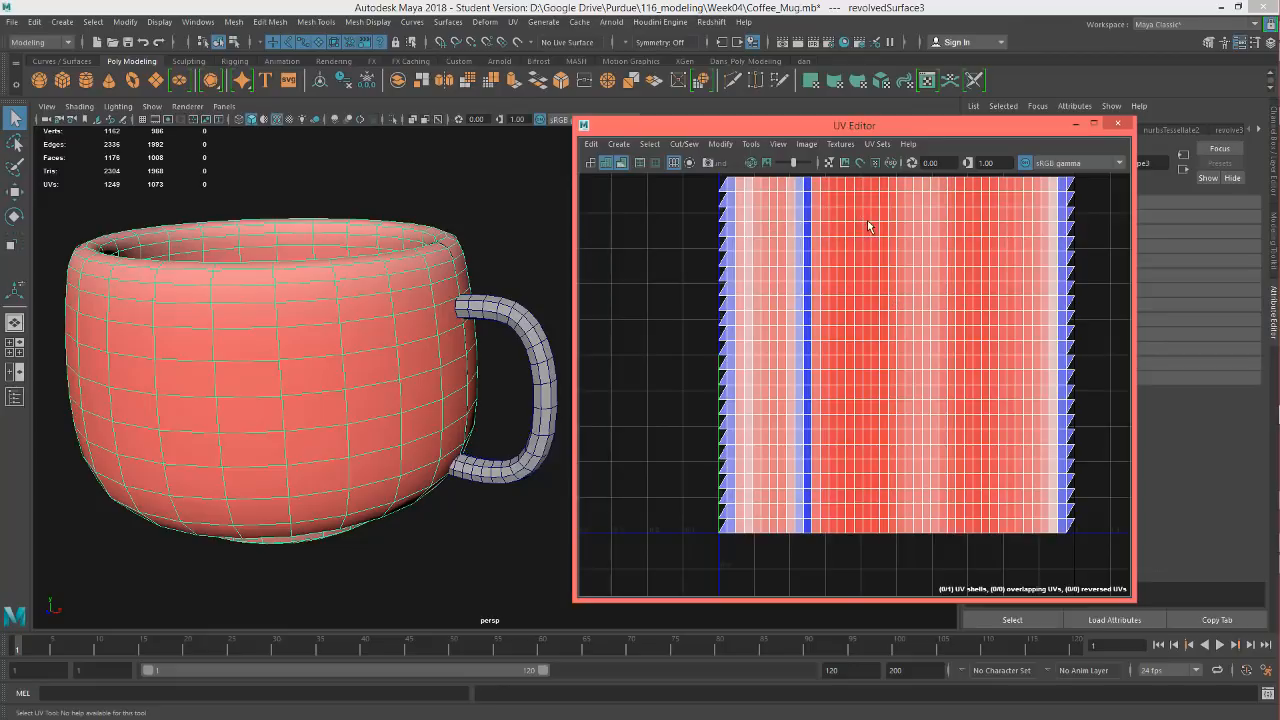
# Examine the UV distortion on the mug body from the side and below, down to a close-up of the foot ring
pyautogui.keyDown('alt'); pyautogui.moveTo(329, 377); pyautogui.dragTo(362, 351); pyautogui.keyUp('alt')
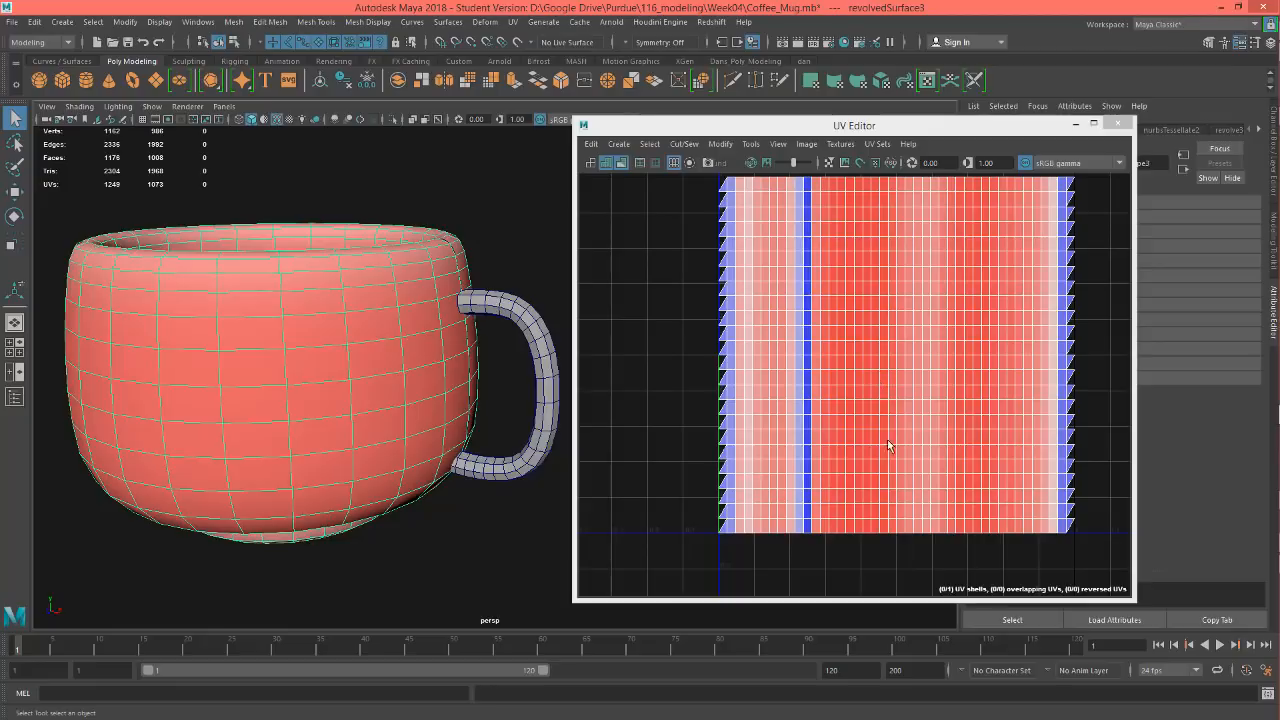
pyautogui.keyDown('alt'); pyautogui.moveTo(380, 374); pyautogui.dragTo(284, 285); pyautogui.keyUp('alt')
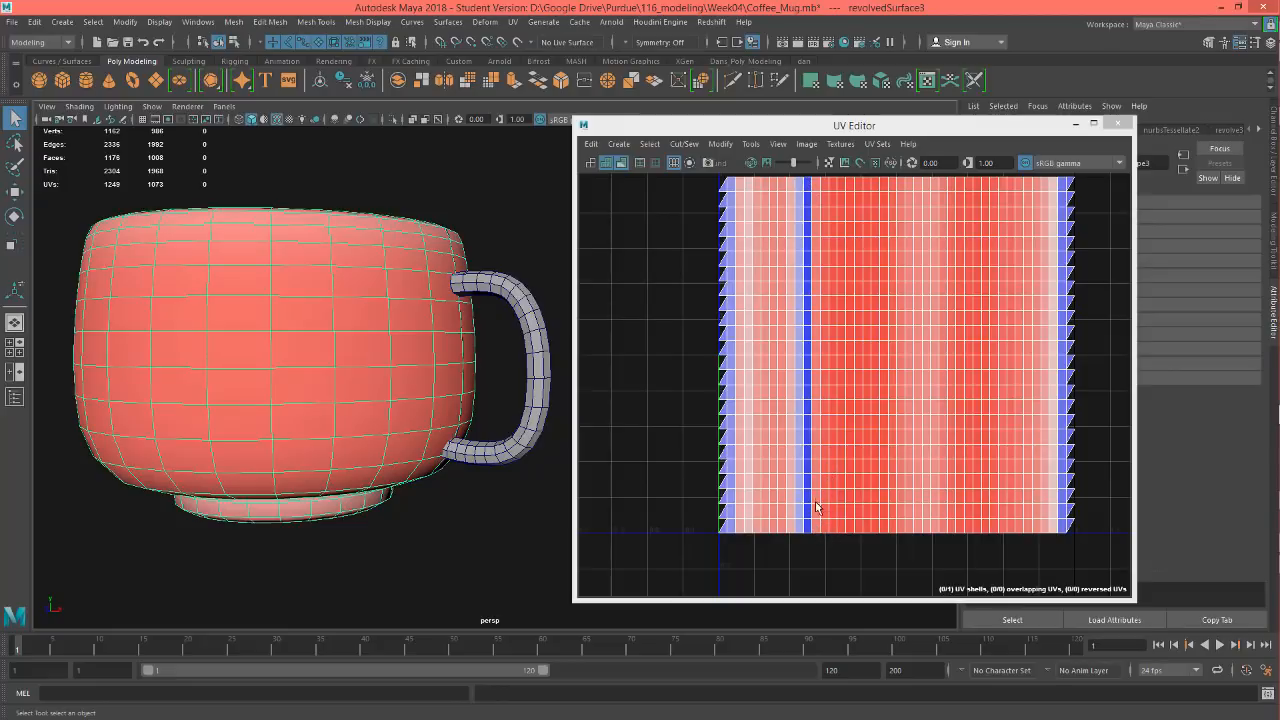
pyautogui.keyDown('alt'); pyautogui.moveTo(378, 494); pyautogui.dragTo(346, 377); pyautogui.keyUp('alt')
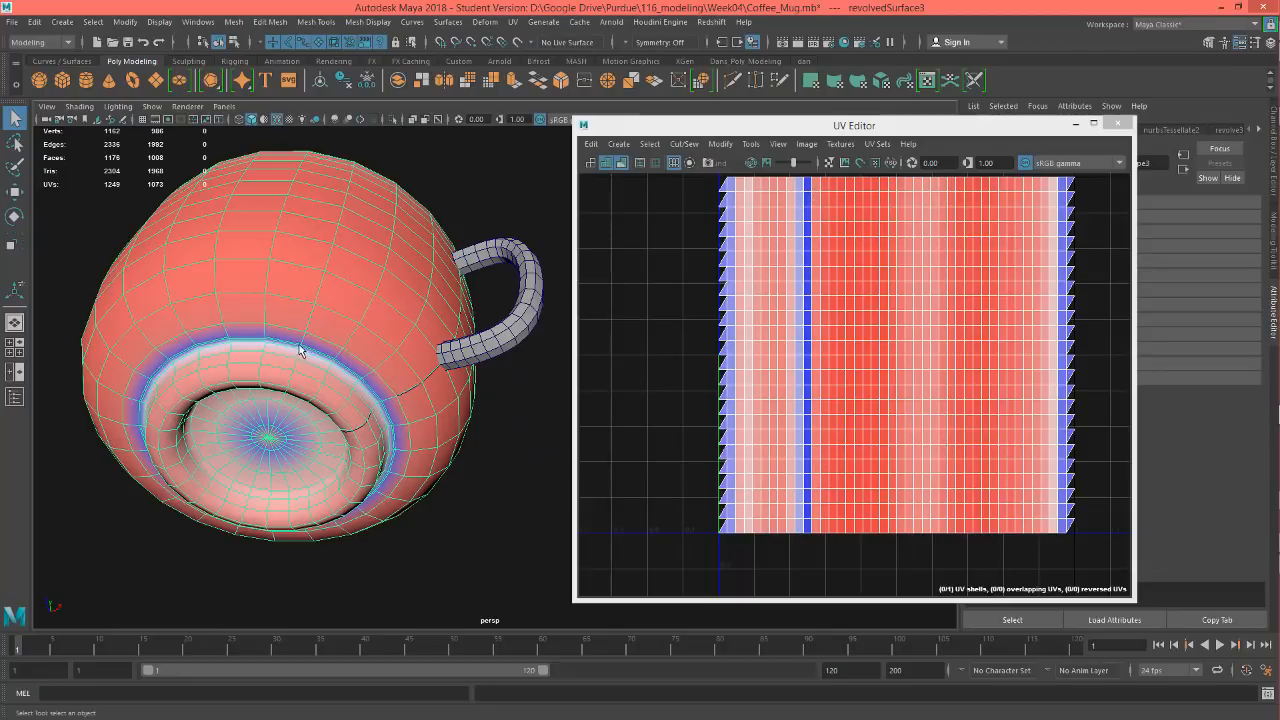
pyautogui.keyDown('alt'); pyautogui.moveTo(267, 350); pyautogui.dragTo(303, 295); pyautogui.keyUp('alt')
pyautogui.keyDown('alt'); pyautogui.moveTo(303, 295); pyautogui.dragTo(457, 346, button='right'); pyautogui.keyUp('alt')
pyautogui.keyDown('alt'); pyautogui.moveTo(303, 382); pyautogui.dragTo(480, 376, button='middle'); pyautogui.keyUp('alt')
pyautogui.keyDown('alt'); pyautogui.moveTo(354, 332); pyautogui.dragTo(535, 284, button='right'); pyautogui.keyUp('alt')
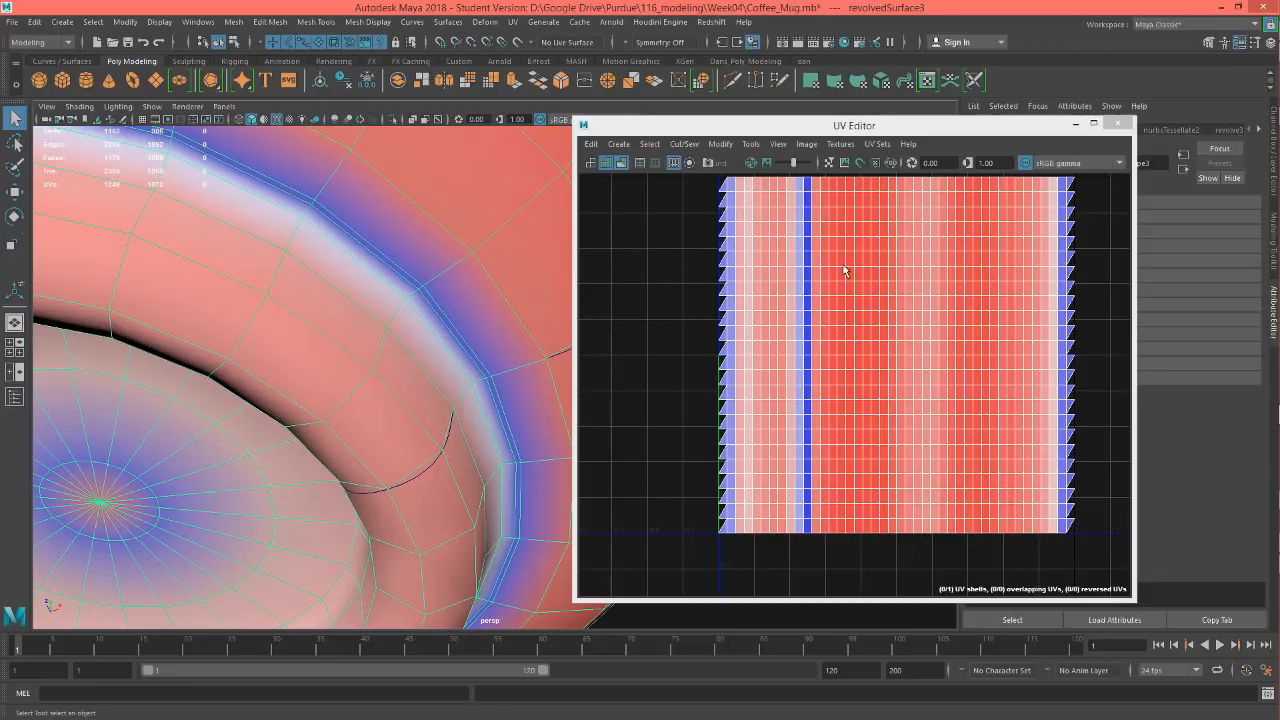
pyautogui.keyDown('alt'); pyautogui.moveTo(816, 228); pyautogui.dragTo(803, 251, button='middle'); pyautogui.keyUp('alt')
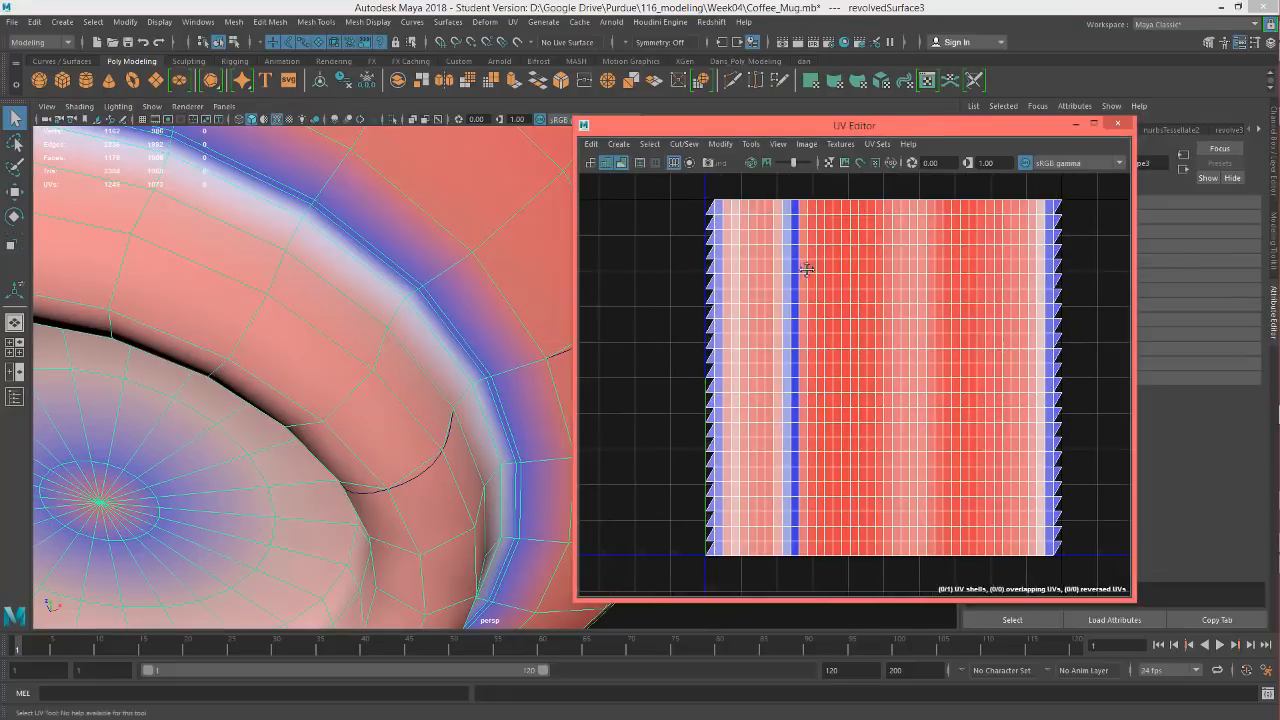
pyautogui.moveTo(799, 208); pyautogui.dragTo(807, 177, button='right')
pyautogui.click(799, 210)
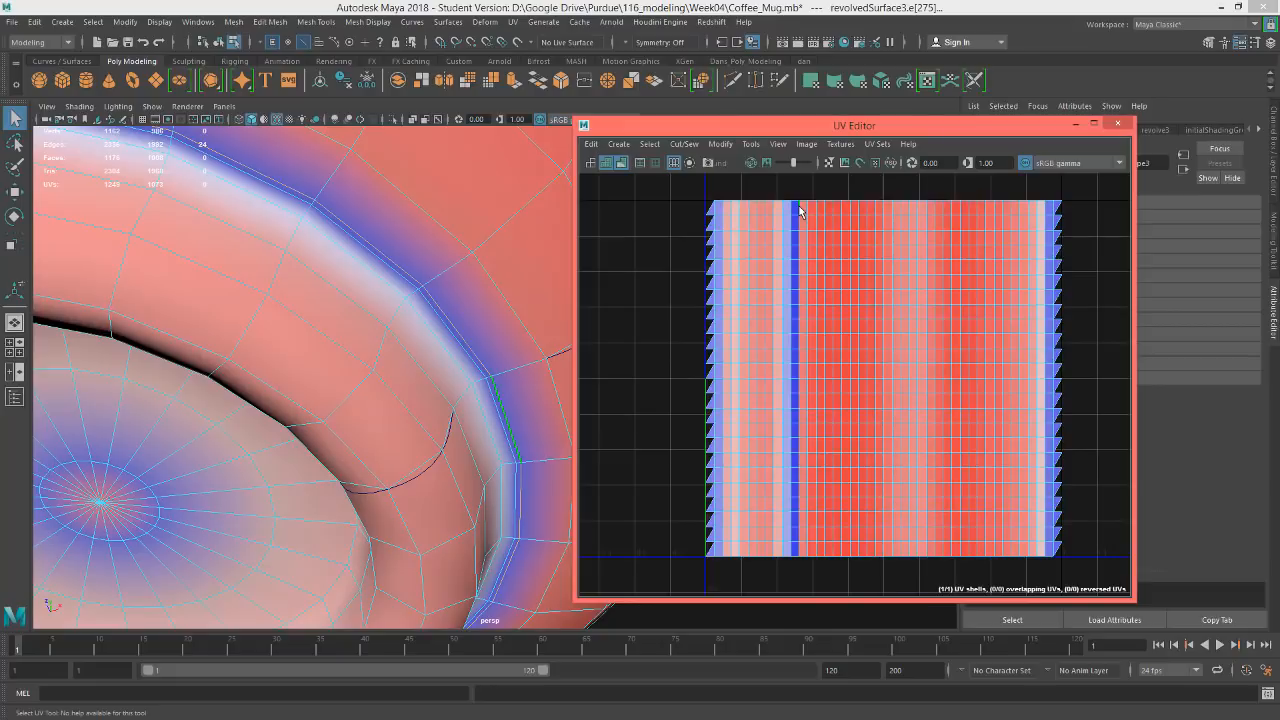
pyautogui.scroll(-3, 766, 440)
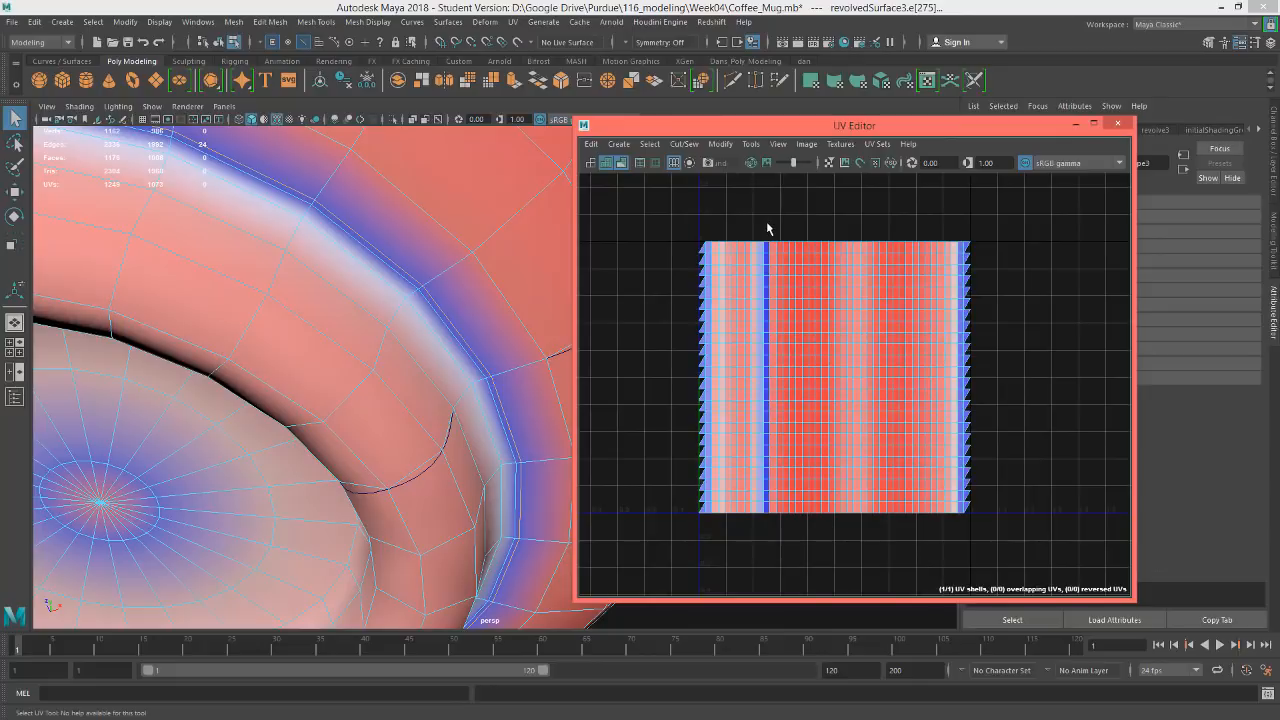
pyautogui.moveTo(768, 229); pyautogui.dragTo(774, 558)
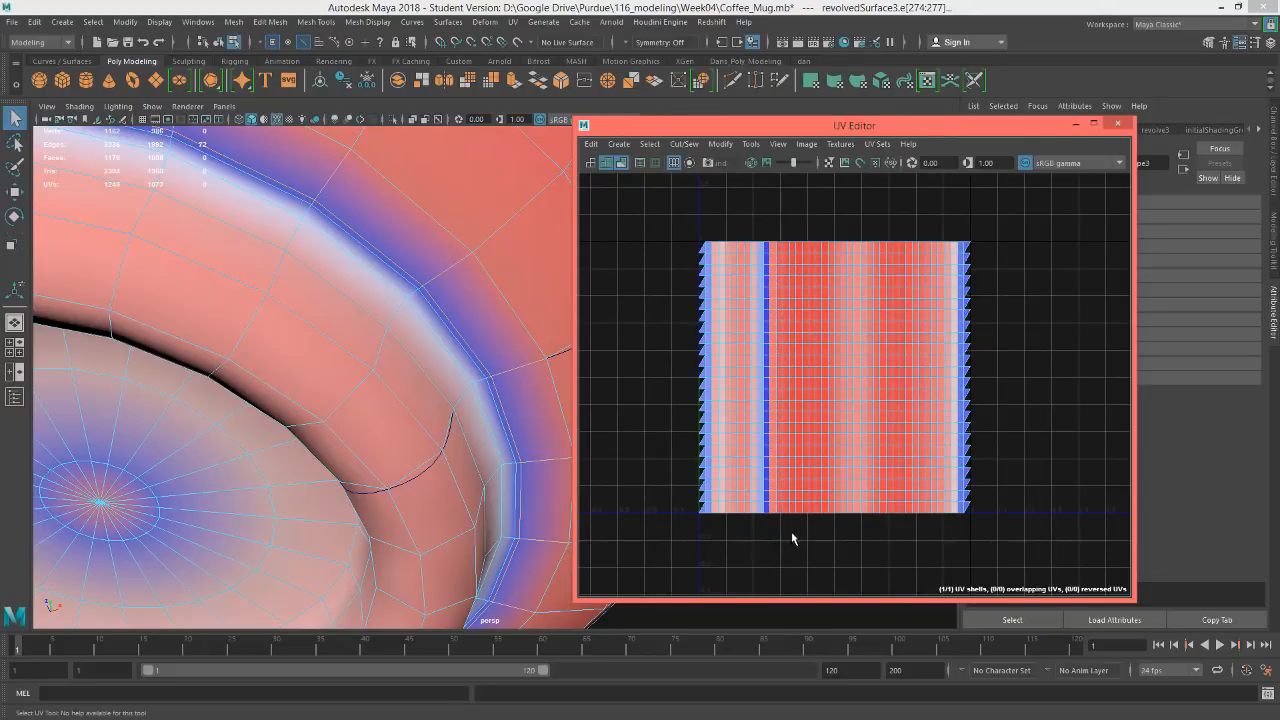
pyautogui.scroll(3, 754, 260)
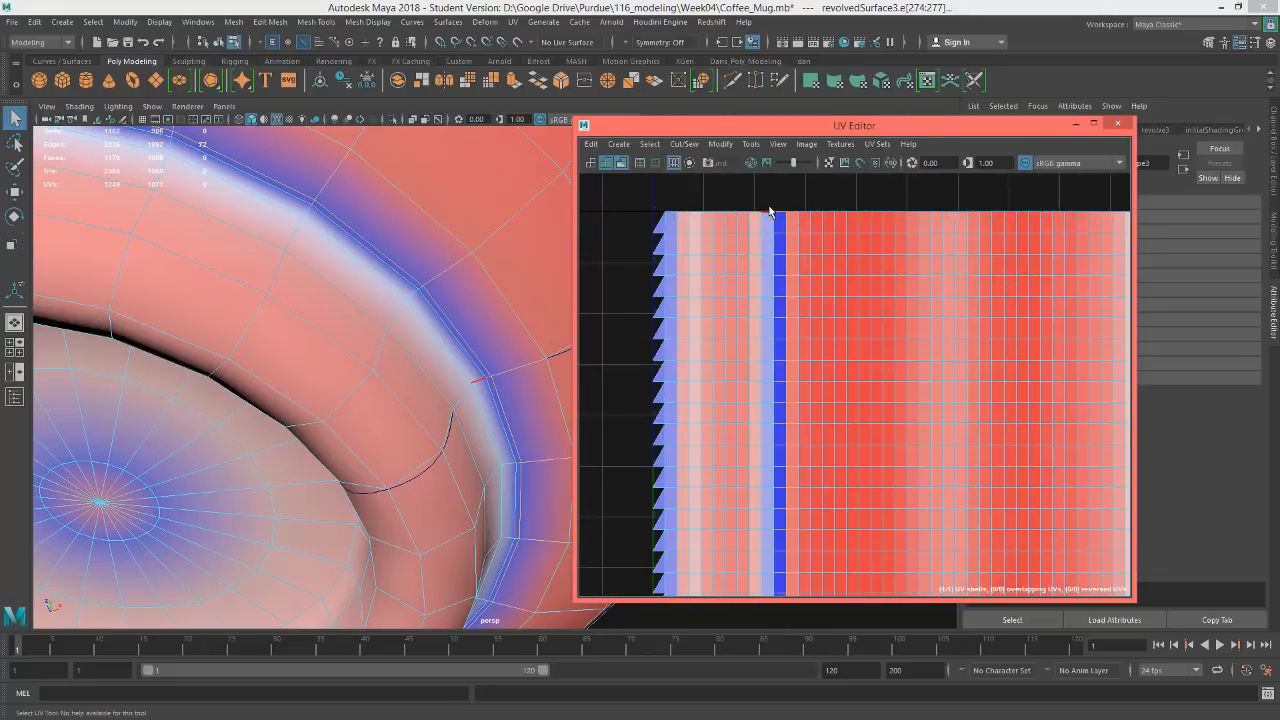
pyautogui.scroll(-3, 783, 272)
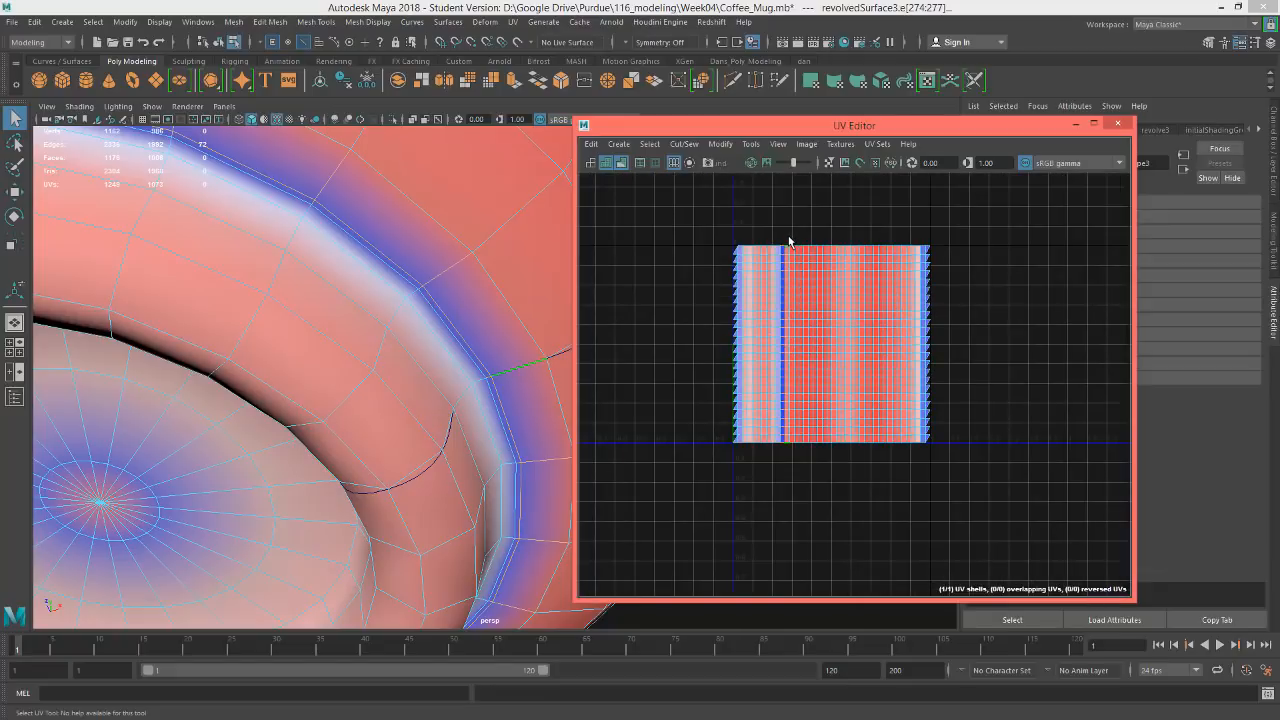
pyautogui.hotkey('ctrl', 'z')
pyautogui.moveTo(743, 219); pyautogui.dragTo(781, 472)
pyautogui.scroll(5, 769, 392)
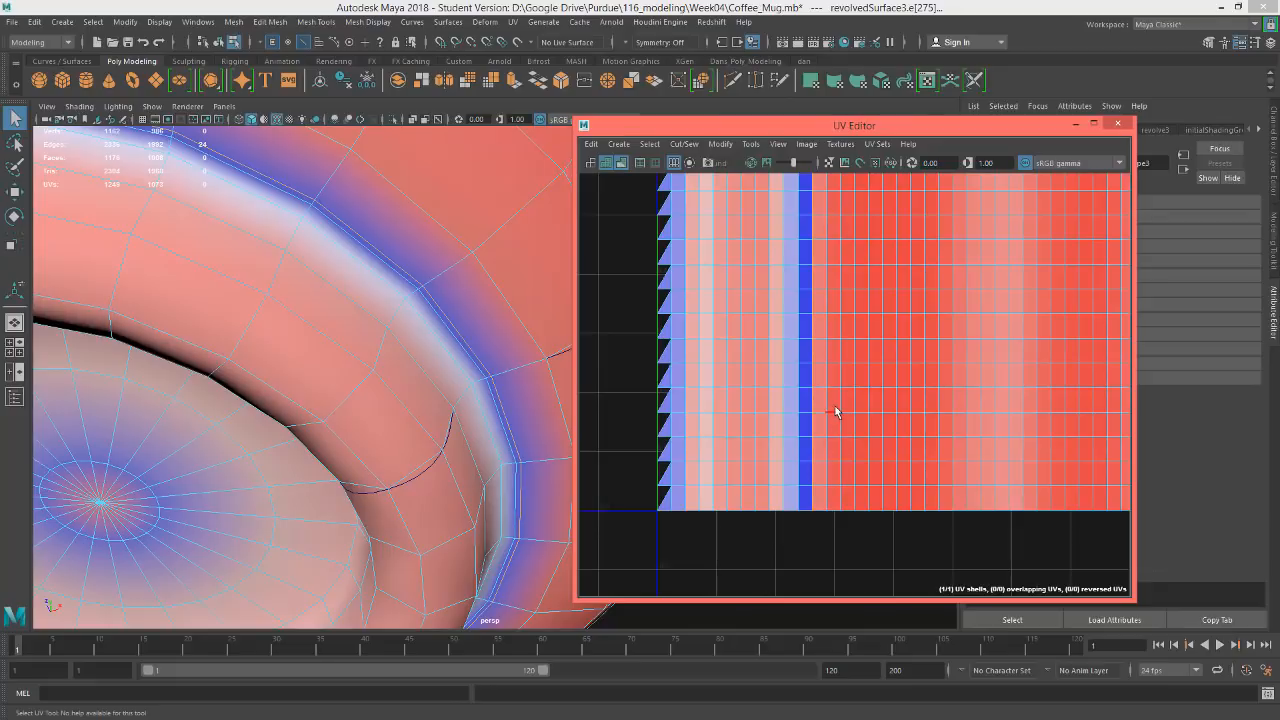
pyautogui.keyDown('alt'); pyautogui.moveTo(836, 412); pyautogui.dragTo(824, 457, button='middle'); pyautogui.keyUp('alt')
# In UV component mode, select the full-height UV column between the dark blue strip and the red area of the body's shell
pyautogui.moveTo(801, 437); pyautogui.dragTo(846, 438, button='right')
pyautogui.scroll(-4, 840, 436)
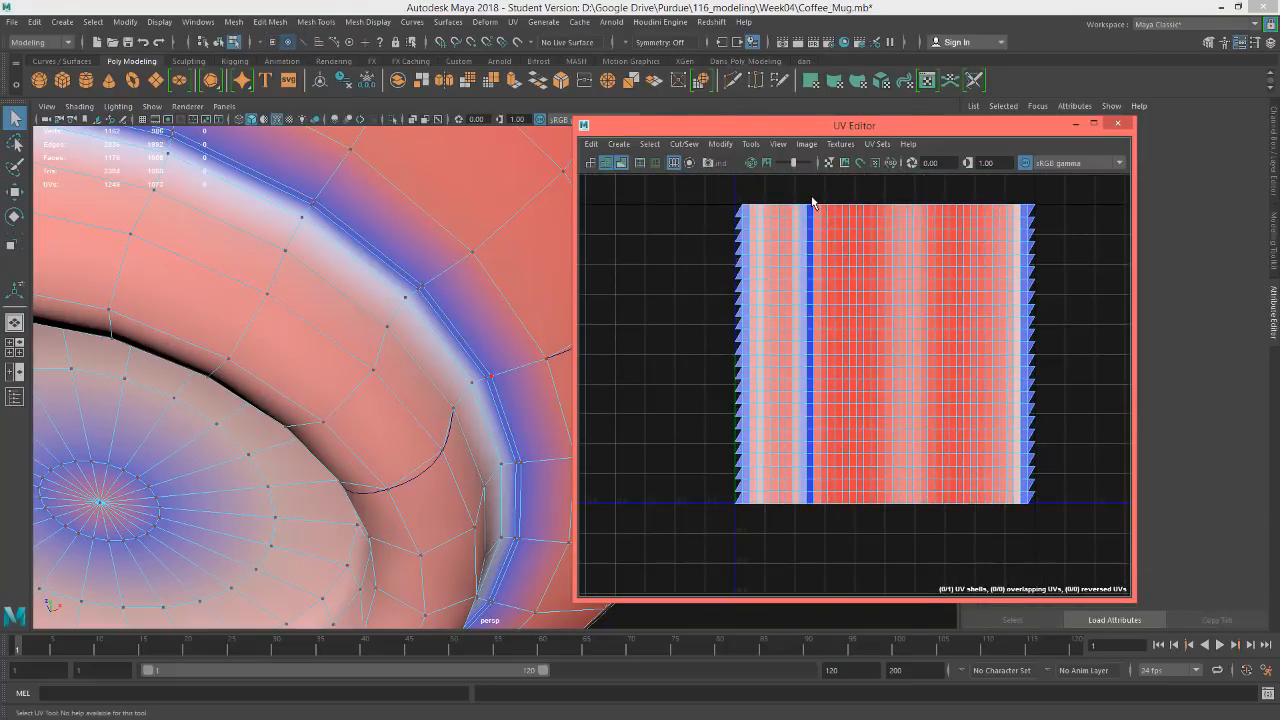
pyautogui.moveTo(812, 202); pyautogui.dragTo(818, 550)
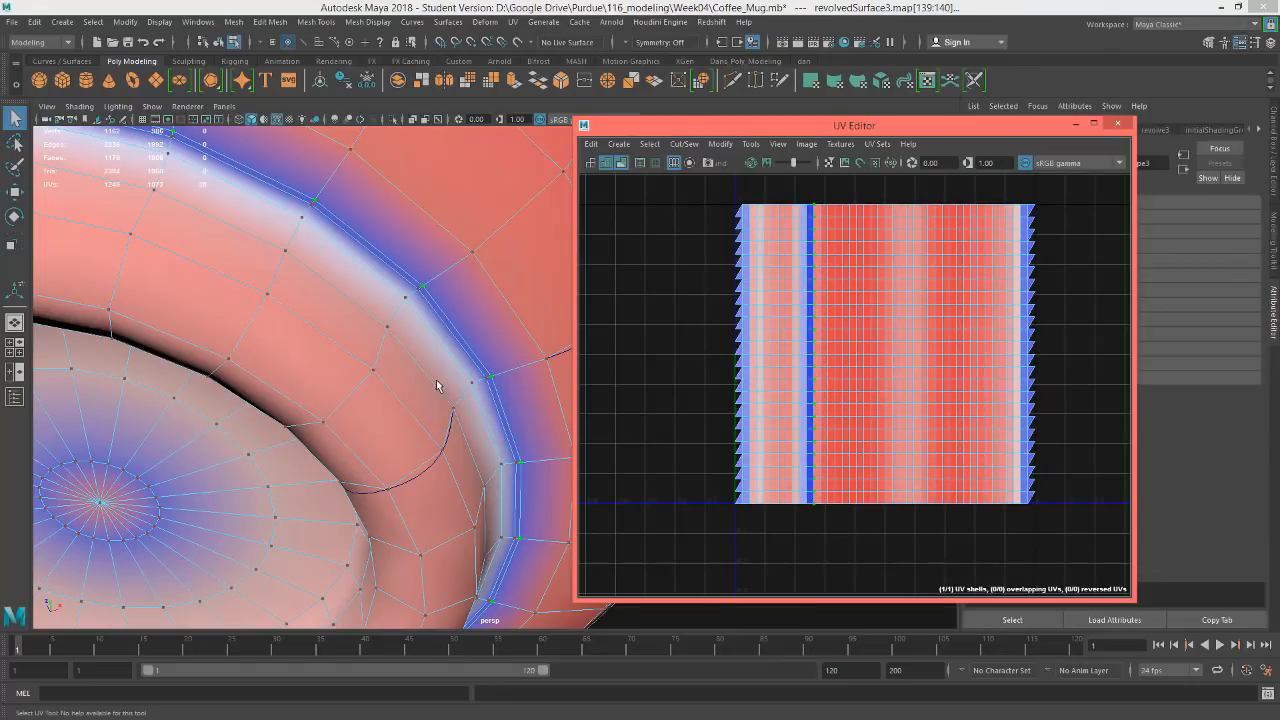
pyautogui.keyDown('alt'); pyautogui.moveTo(425, 300); pyautogui.dragTo(405, 233); pyautogui.keyUp('alt')
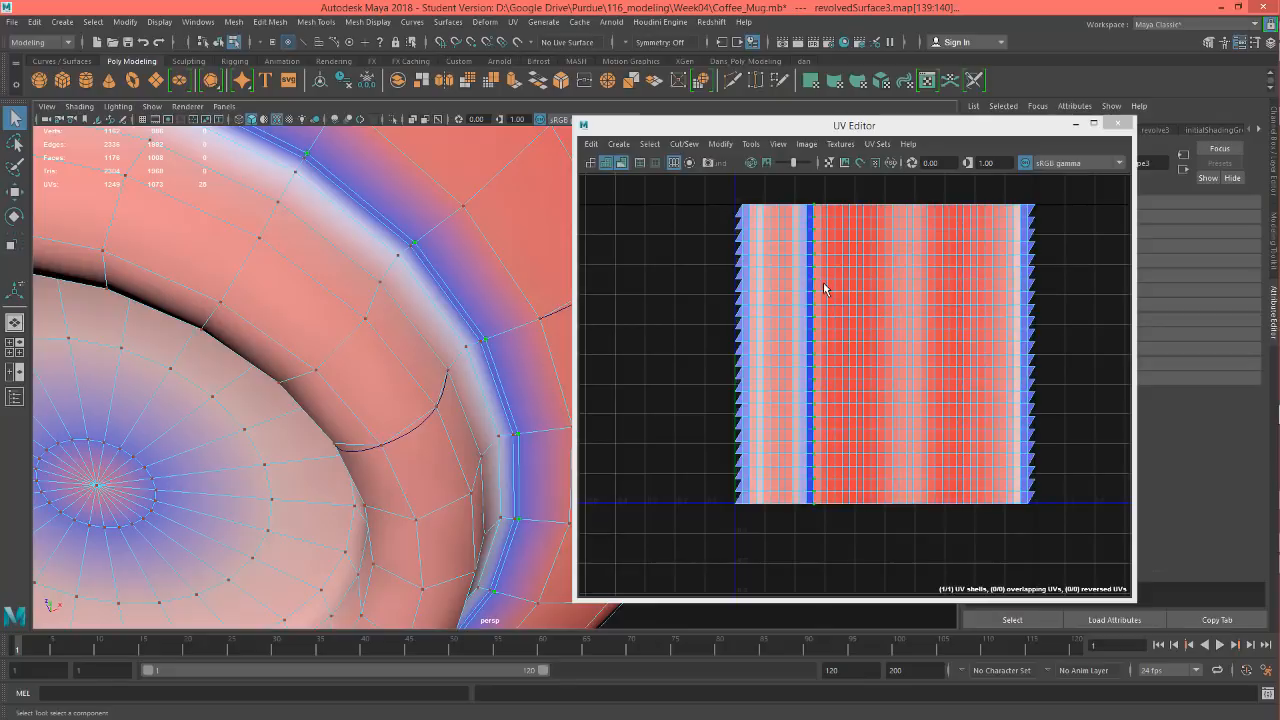
# Move the selected UV column horizontally into the dark blue strip, widening the neighbouring strip until its distortion color is nearly white
pyautogui.press('w')
pyautogui.scroll(8, 835, 360)
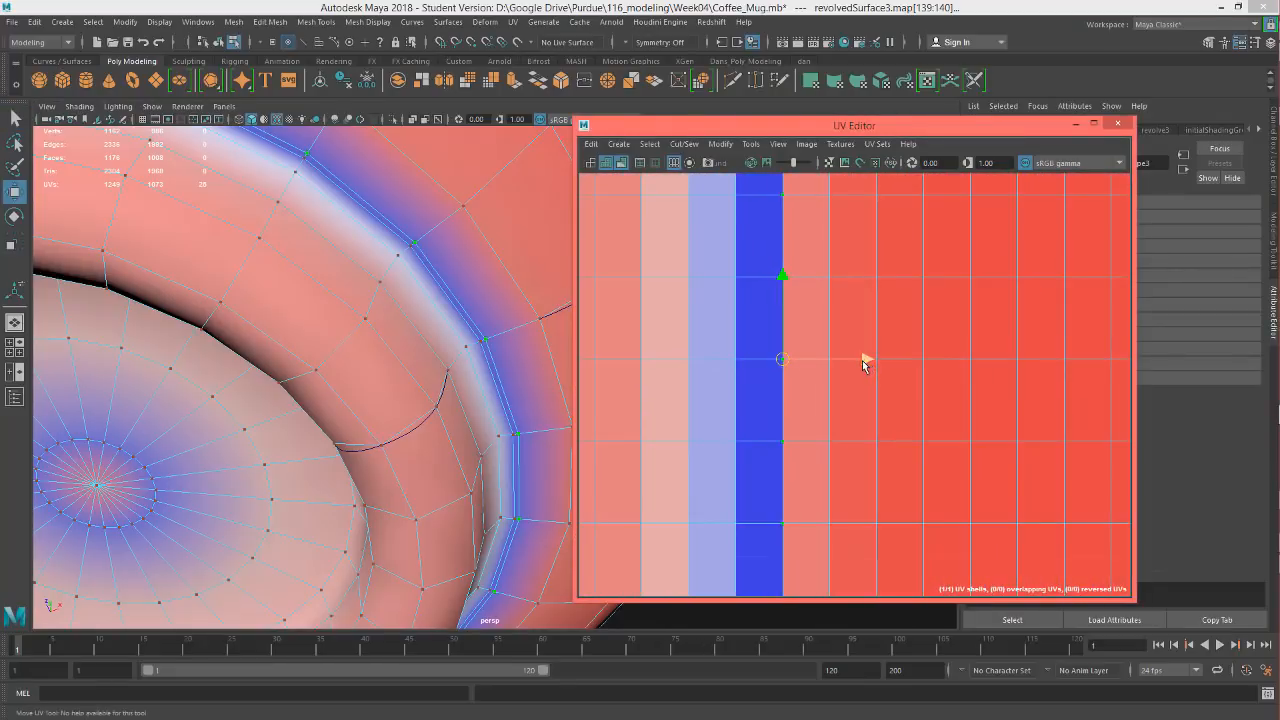
pyautogui.moveTo(865, 365); pyautogui.dragTo(828, 371)
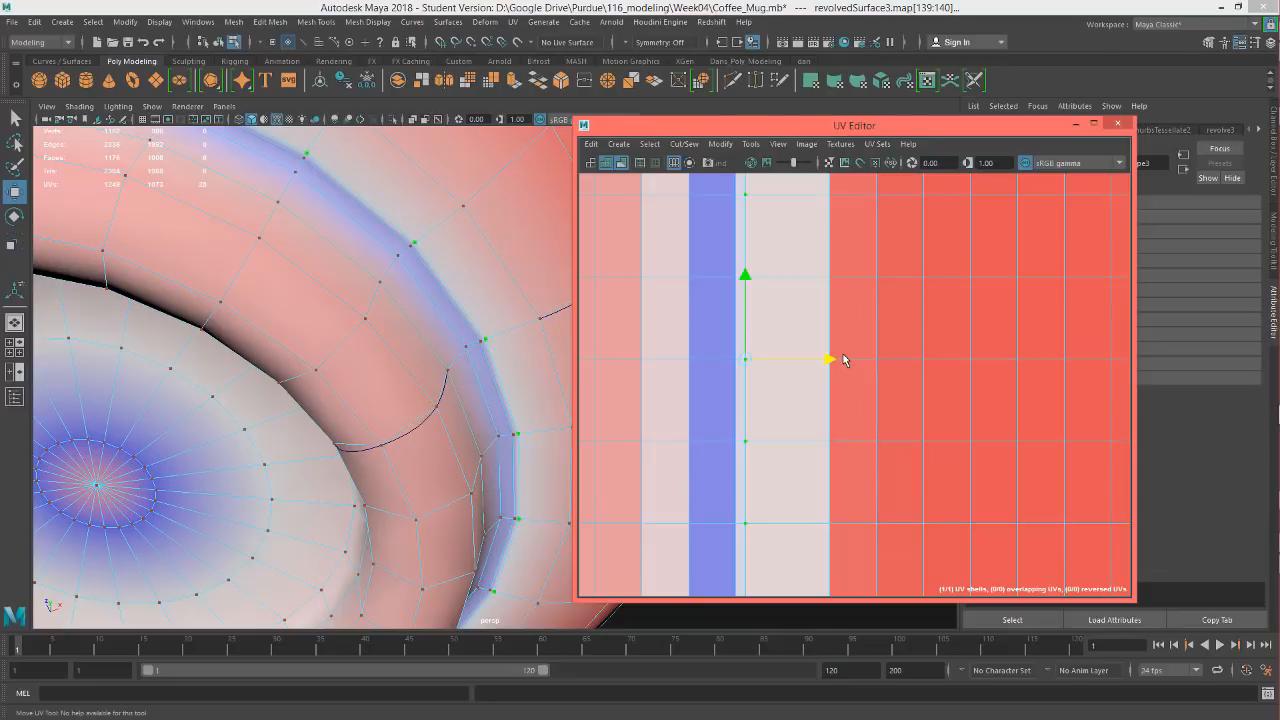
pyautogui.moveTo(829, 362); pyautogui.dragTo(821, 370)
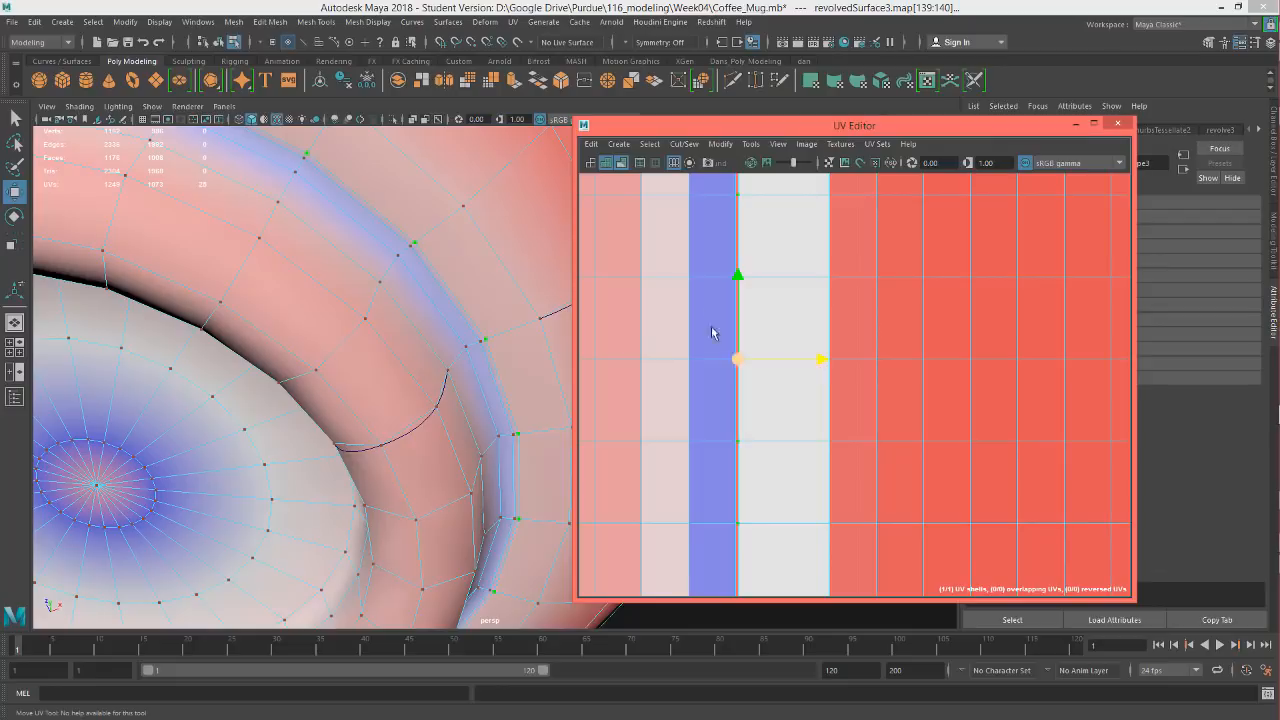
pyautogui.moveTo(823, 364); pyautogui.dragTo(828, 362)
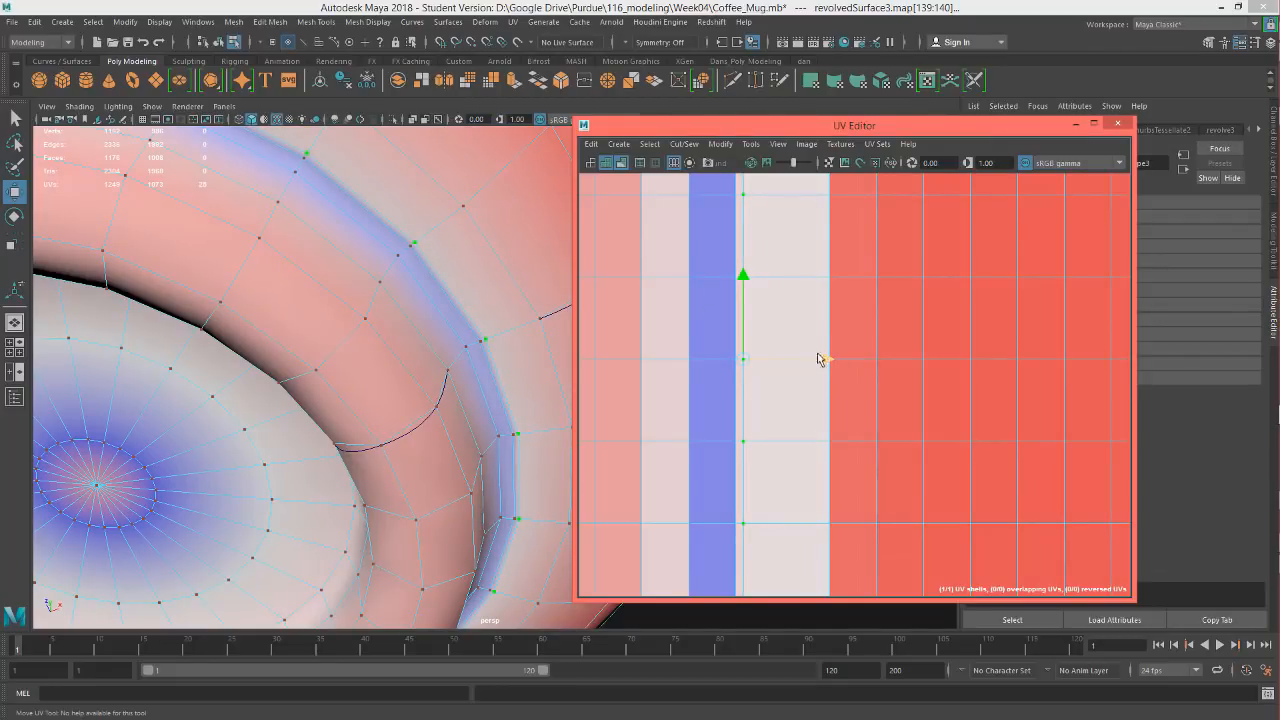
pyautogui.scroll(-5, 791, 337)
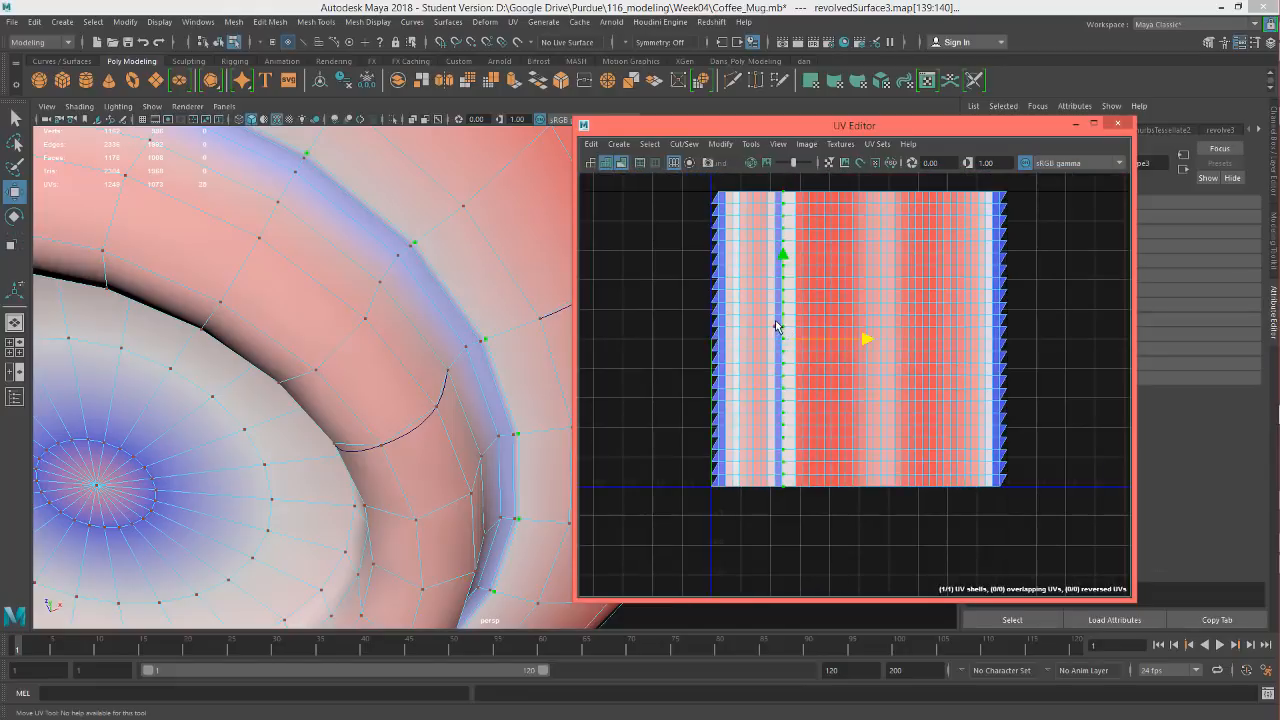
# Delete one of the closely spaced edge loops where the mug body meets its foot ring
pyautogui.rightClick(471, 321)
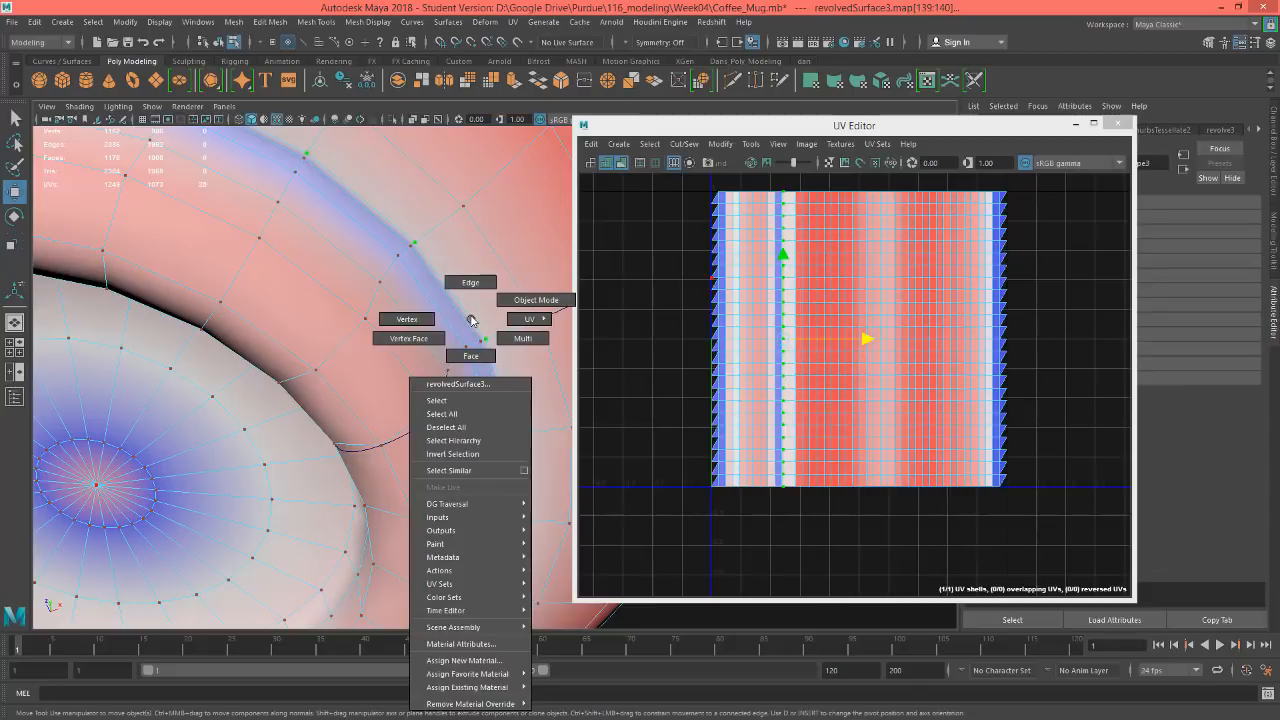
pyautogui.click(471, 285)
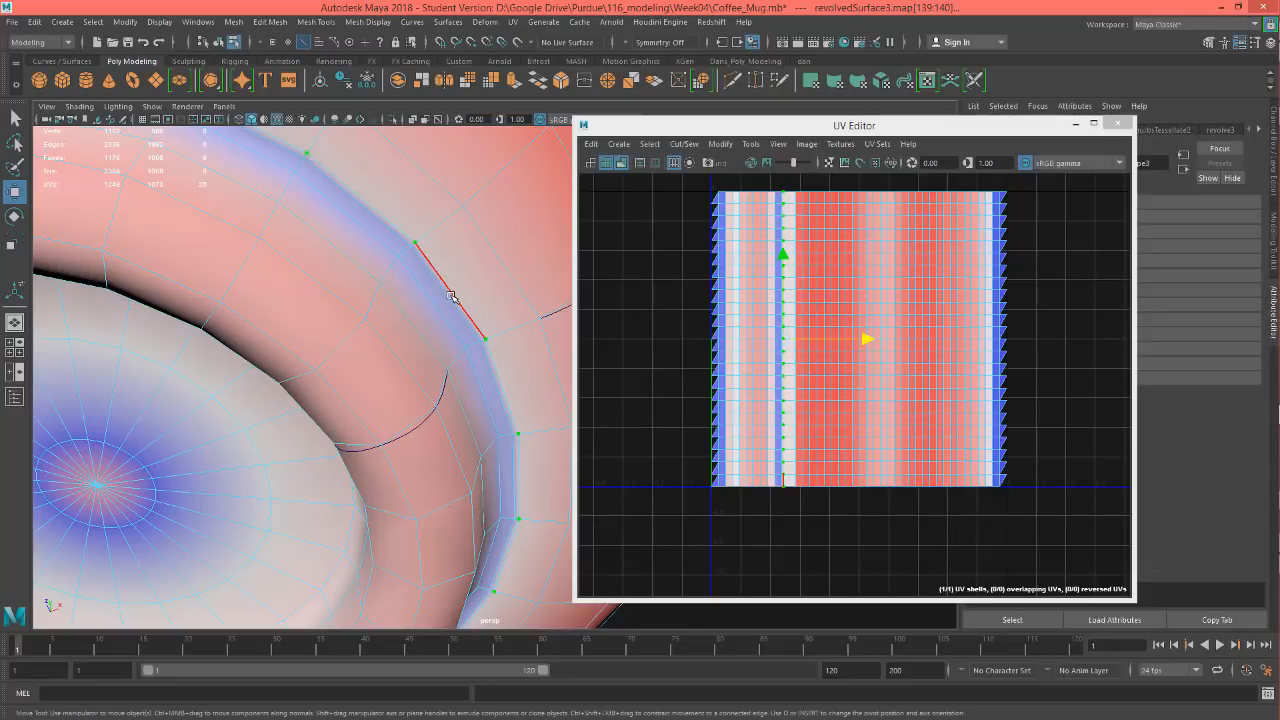
pyautogui.click(453, 296)
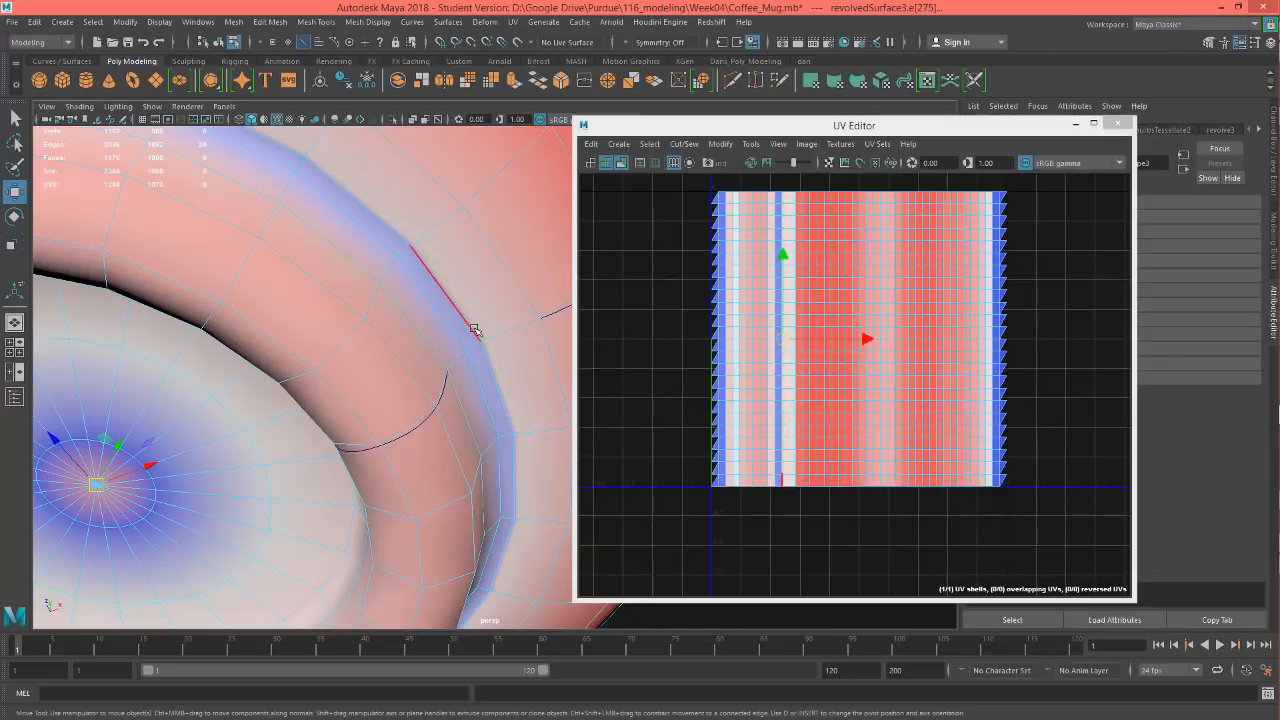
pyautogui.doubleClick(475, 330)
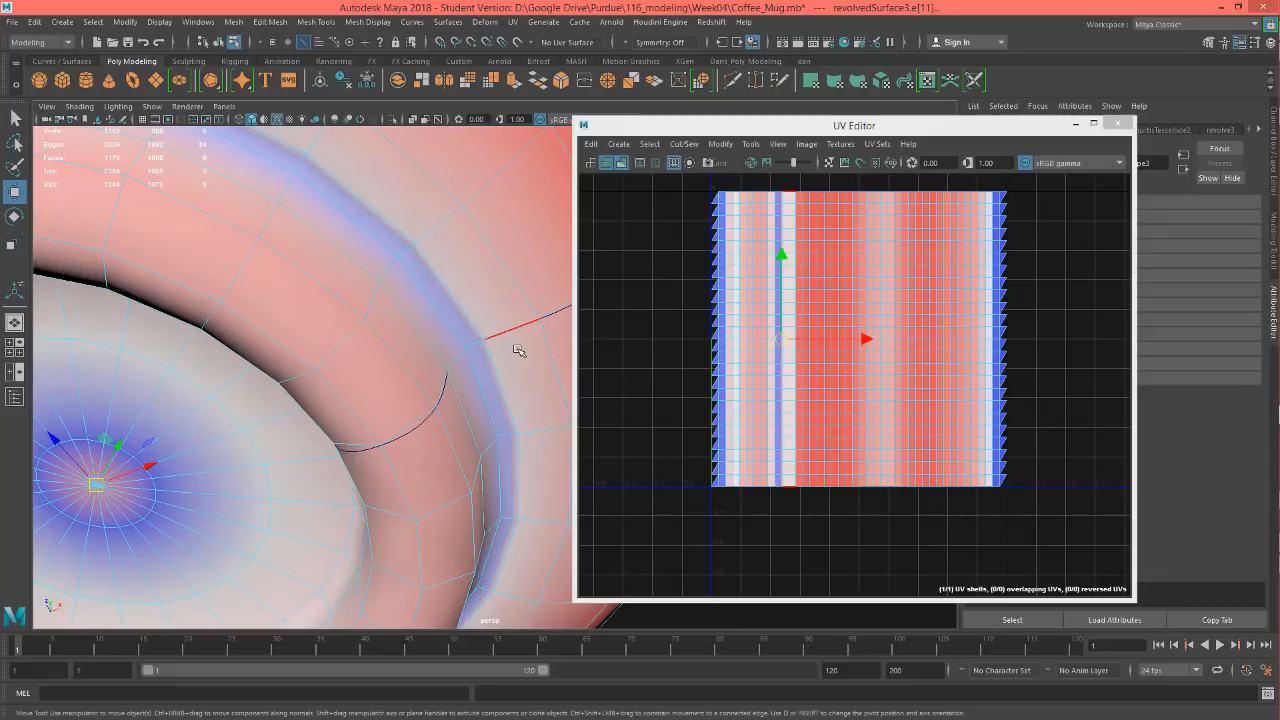
pyautogui.press('Delete')
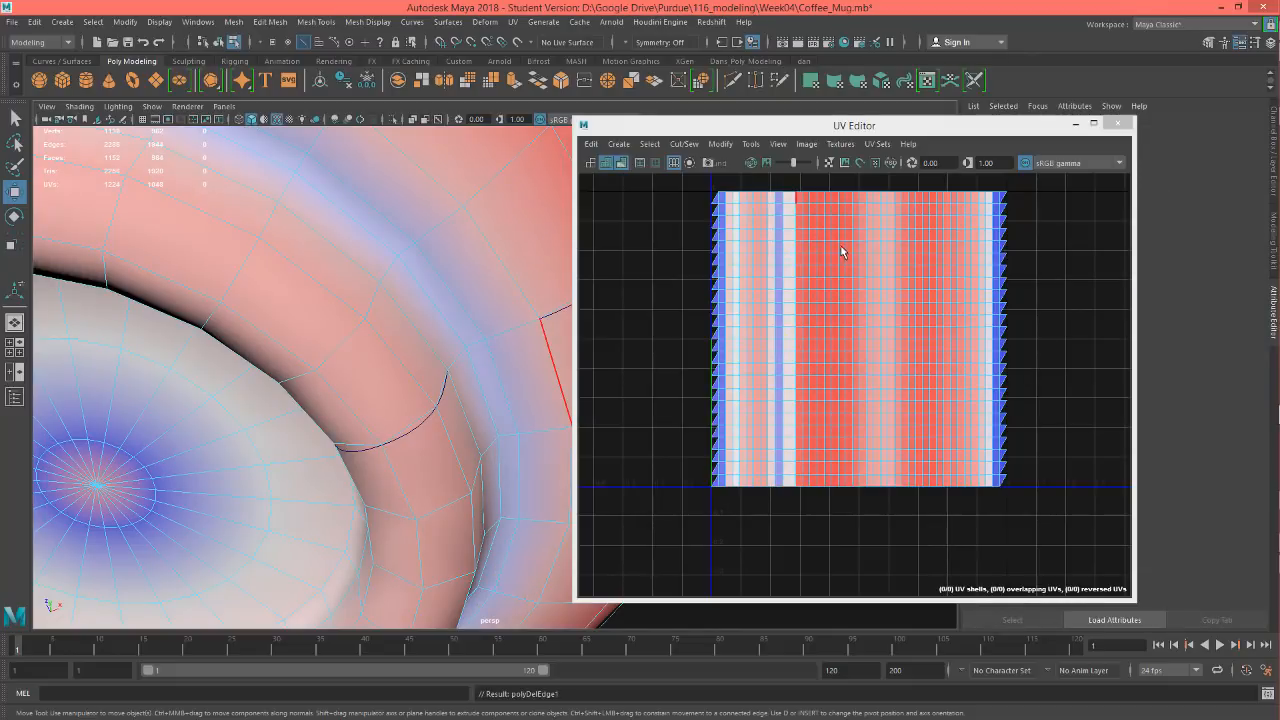
# Examine the distortion around the center points of the mug's inner base and underside
pyautogui.scroll(-3, 233, 280)
pyautogui.keyDown('alt'); pyautogui.moveTo(233, 280); pyautogui.dragTo(377, 384); pyautogui.keyUp('alt')
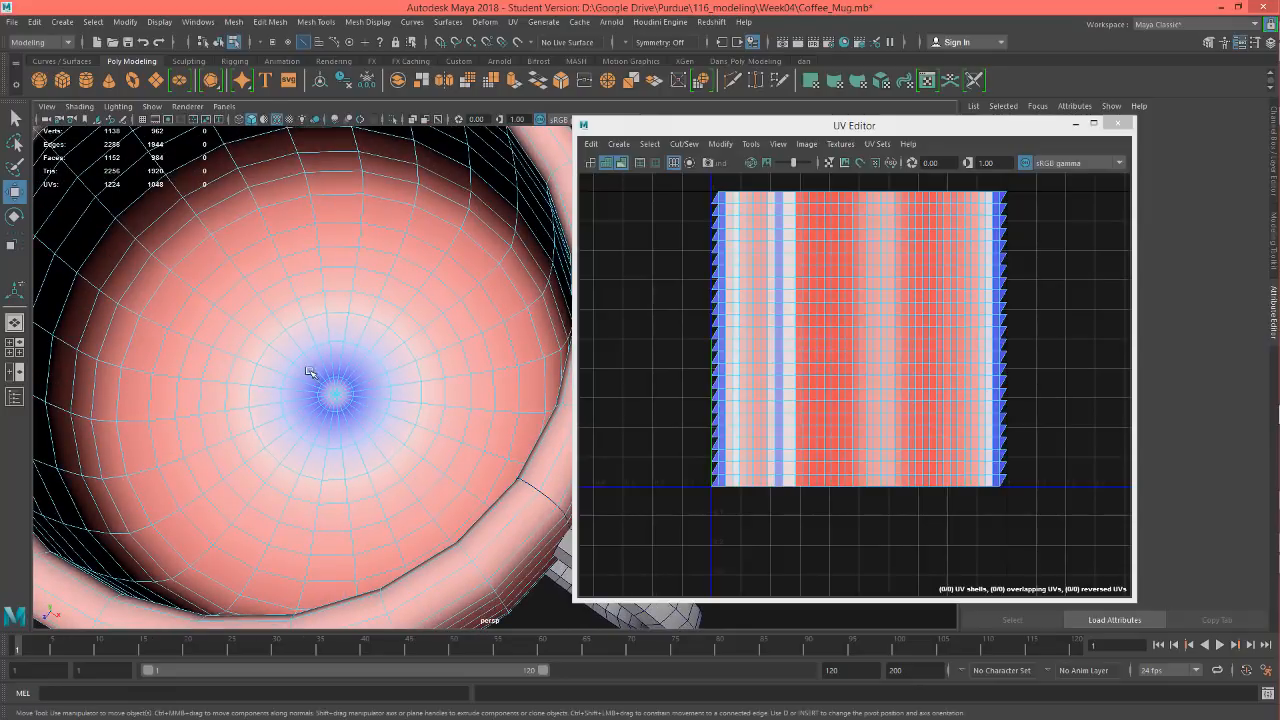
pyautogui.keyDown('alt'); pyautogui.moveTo(313, 360); pyautogui.dragTo(378, 280, button='middle'); pyautogui.keyUp('alt')
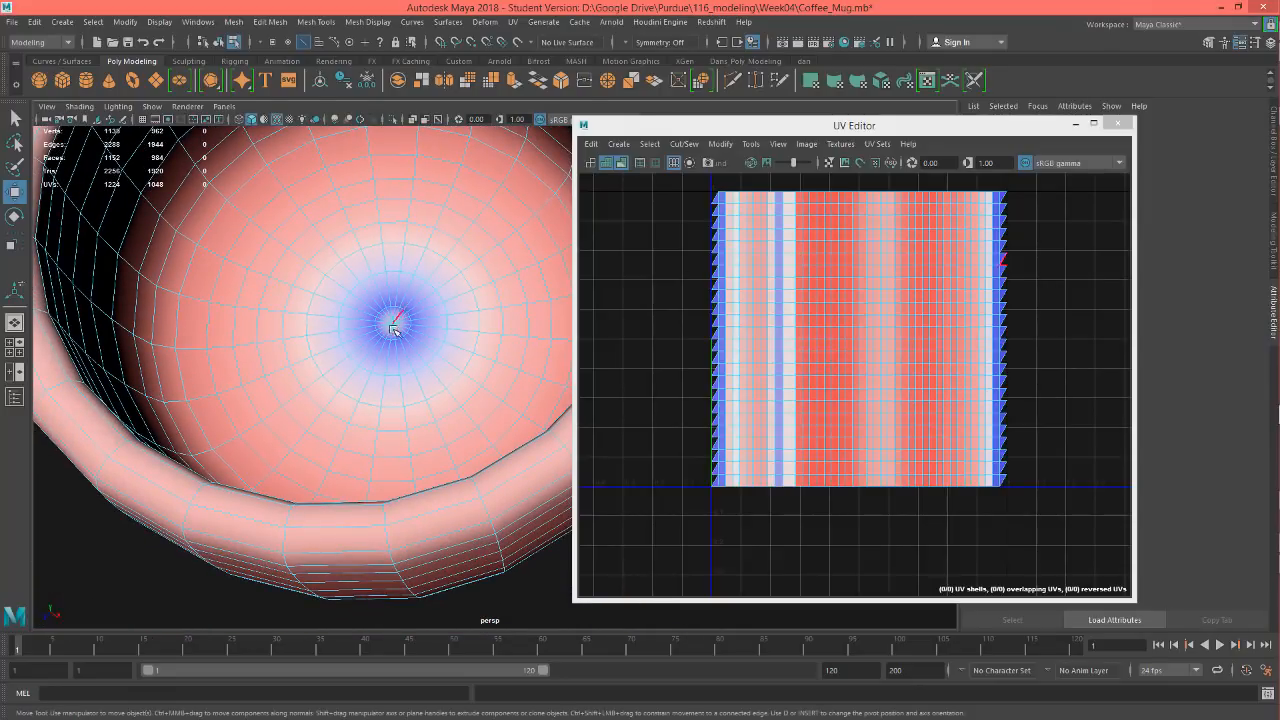
pyautogui.keyDown('alt'); pyautogui.moveTo(443, 445); pyautogui.dragTo(363, 328); pyautogui.keyUp('alt')
pyautogui.scroll(5, 345, 305)
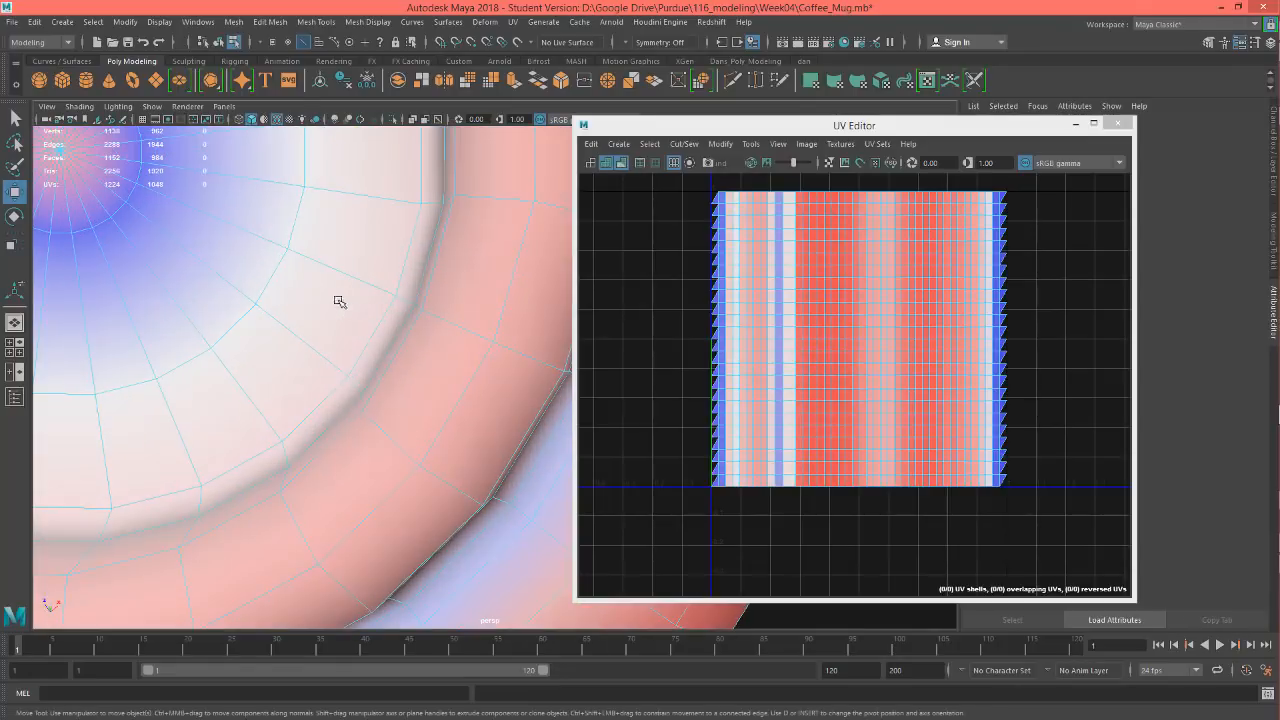
pyautogui.keyDown('alt'); pyautogui.moveTo(146, 279); pyautogui.dragTo(326, 392, button='middle'); pyautogui.keyUp('alt')
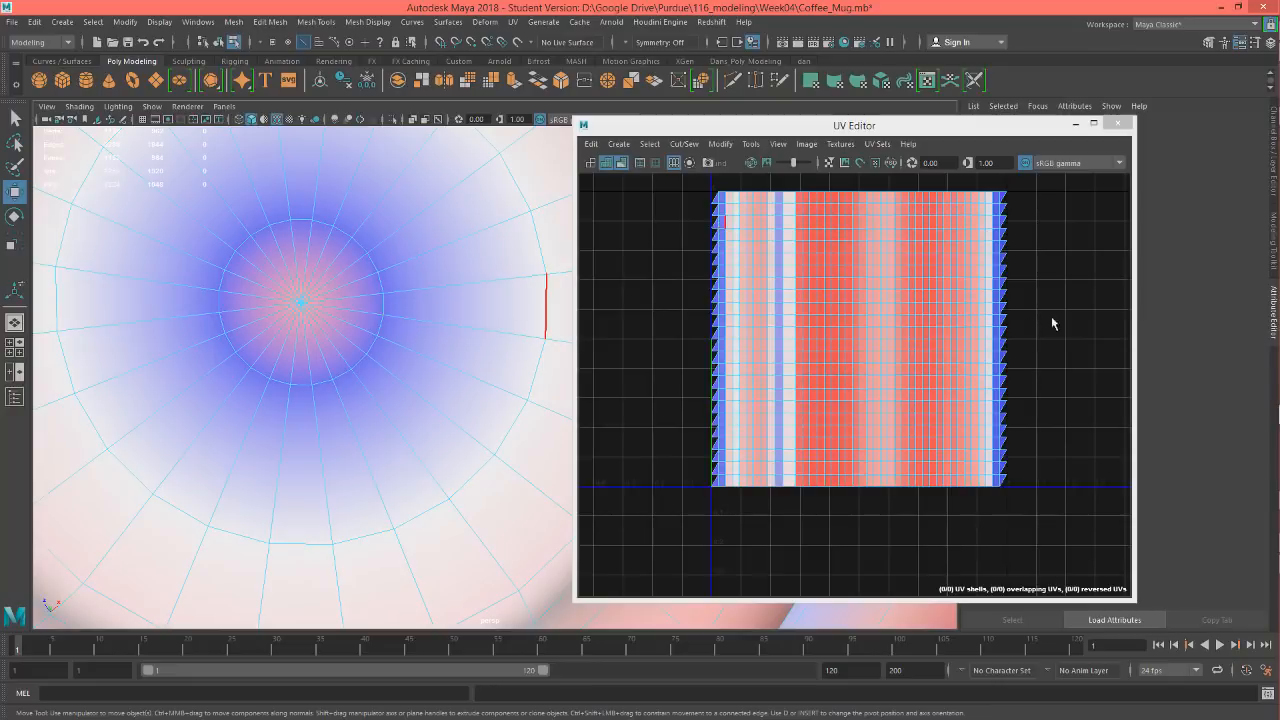
pyautogui.scroll(-2, 980, 277)
pyautogui.scroll(2, 923, 313)
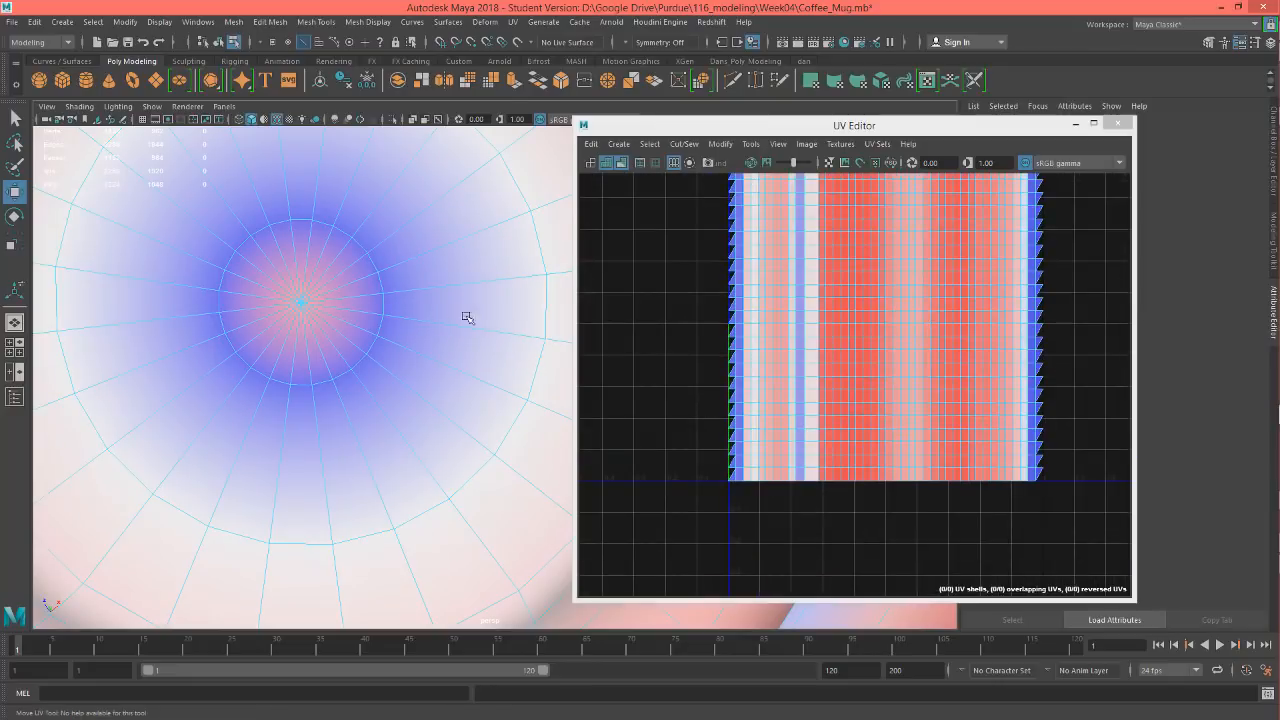
# Compare the stretching on the mug's outer wall and handle side with the colored strips of its UV shell
pyautogui.scroll(-5, 485, 327)
pyautogui.keyDown('alt'); pyautogui.moveTo(495, 317); pyautogui.dragTo(478, 424); pyautogui.keyUp('alt')
pyautogui.keyDown('alt'); pyautogui.moveTo(386, 339); pyautogui.dragTo(308, 382, button='middle'); pyautogui.keyUp('alt')
pyautogui.keyDown('alt'); pyautogui.moveTo(894, 297); pyautogui.dragTo(879, 340, button='middle'); pyautogui.keyUp('alt')
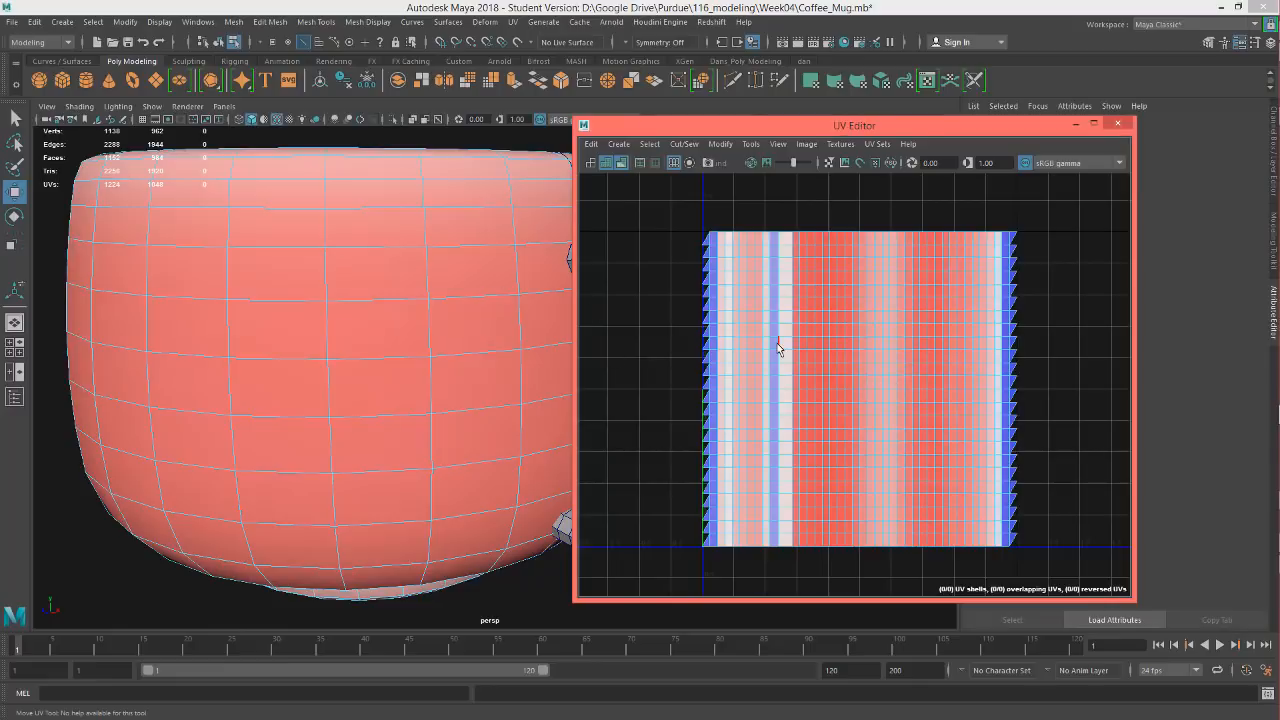
pyautogui.moveTo(797, 357)
pyautogui.keyDown('alt'); pyautogui.mouseDown(button='middle')
pyautogui.moveTo(837, 329)
pyautogui.moveTo(811, 345)
pyautogui.mouseUp(button='middle'); pyautogui.keyUp('alt')
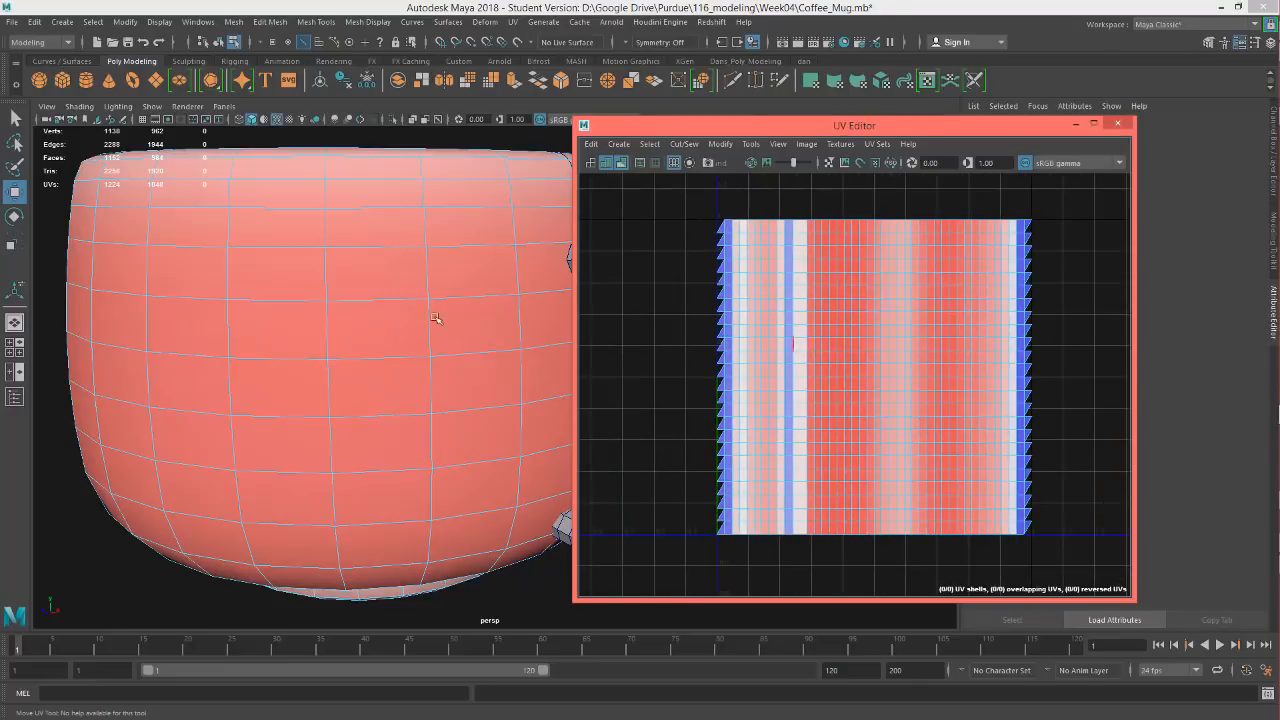
pyautogui.keyDown('alt'); pyautogui.moveTo(451, 333); pyautogui.dragTo(366, 317); pyautogui.keyUp('alt')
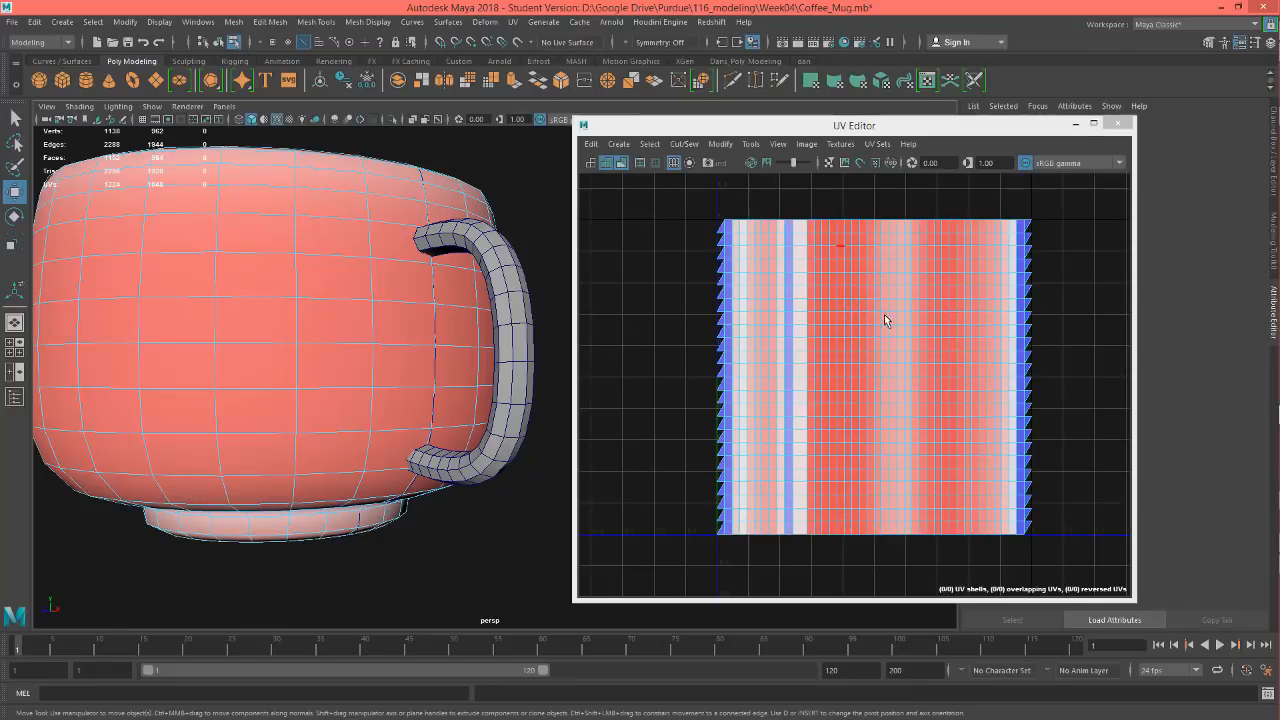
pyautogui.keyDown('alt'); pyautogui.moveTo(880, 430); pyautogui.dragTo(878, 482, button='middle'); pyautogui.keyUp('alt')
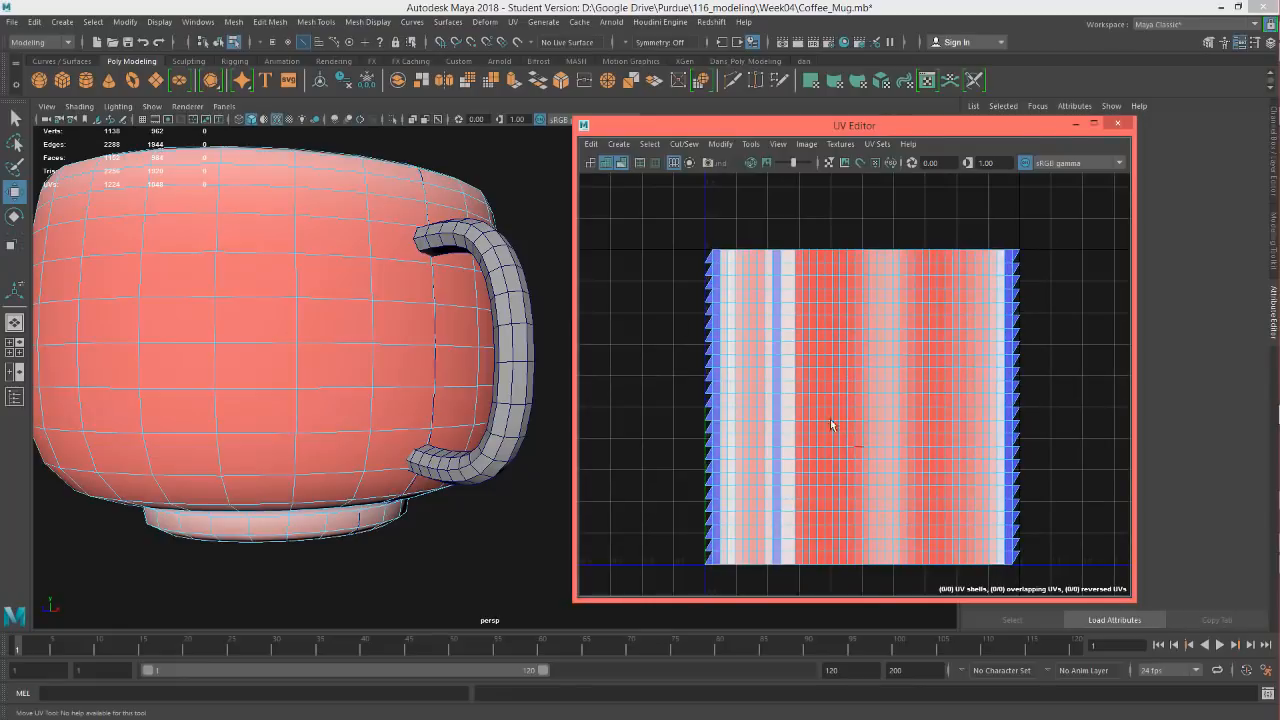
pyautogui.keyDown('alt'); pyautogui.moveTo(872, 374); pyautogui.dragTo(848, 299, button='middle'); pyautogui.keyUp('alt')
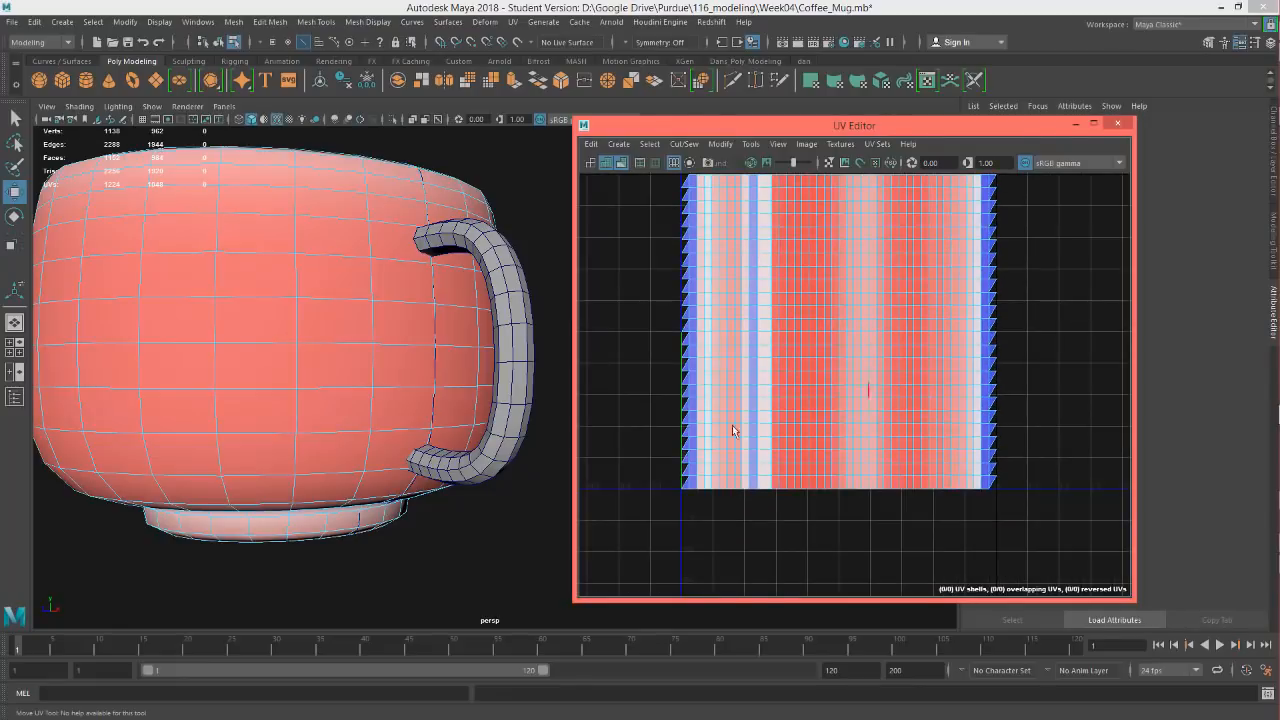
pyautogui.keyDown('alt'); pyautogui.moveTo(995, 402); pyautogui.dragTo(995, 450, button='middle'); pyautogui.keyUp('alt')
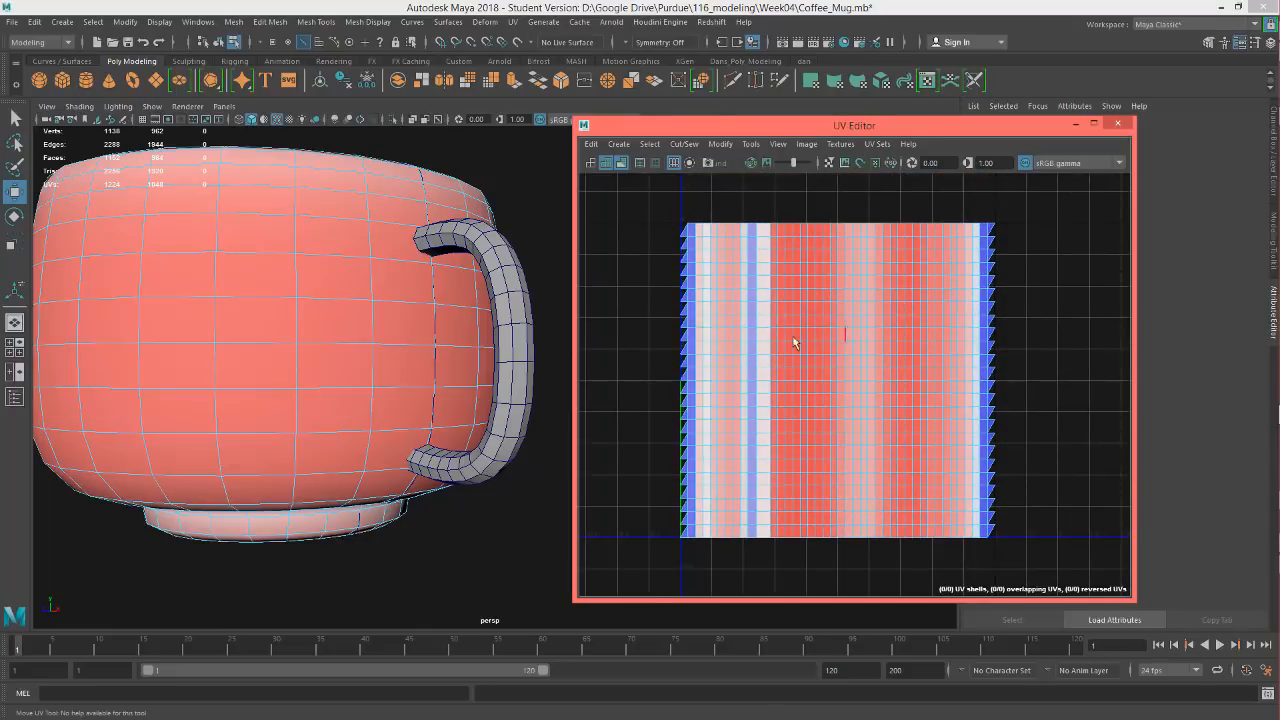
# Close the UV Editor and return the mug body to object selection
pyautogui.keyDown('alt'); pyautogui.moveTo(371, 286); pyautogui.dragTo(383, 257); pyautogui.keyUp('alt')
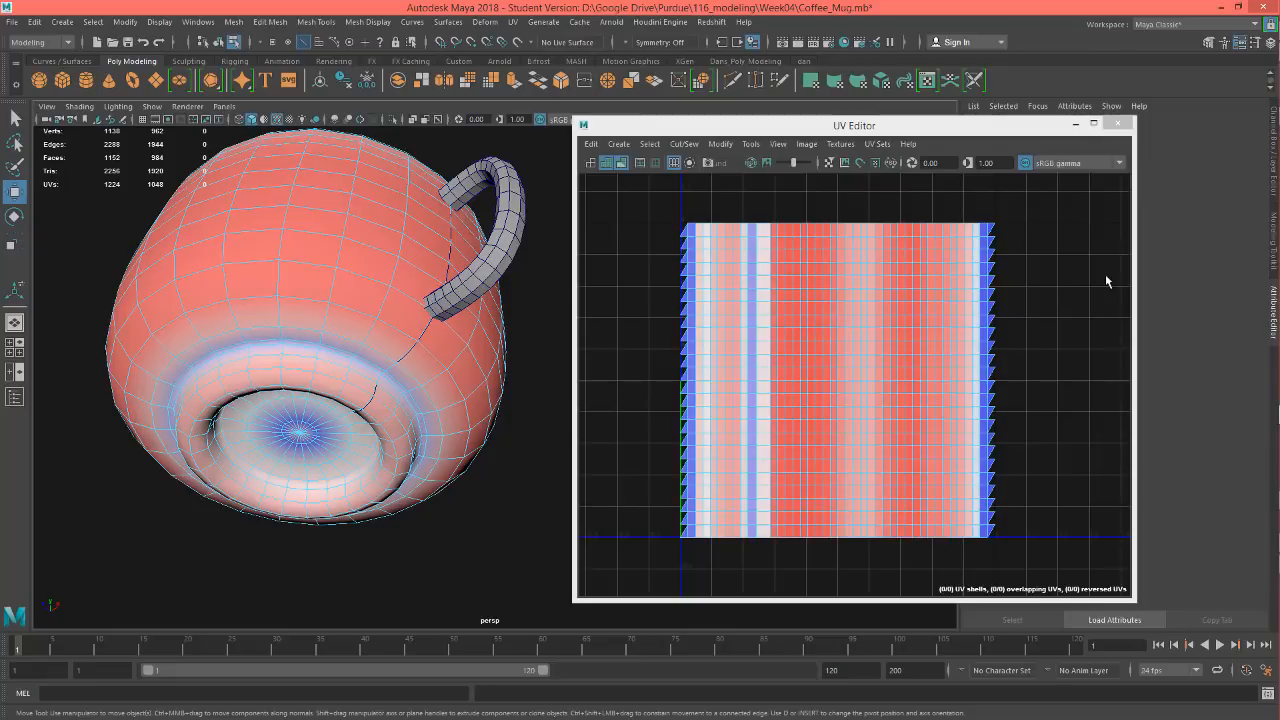
pyautogui.click(1126, 127)
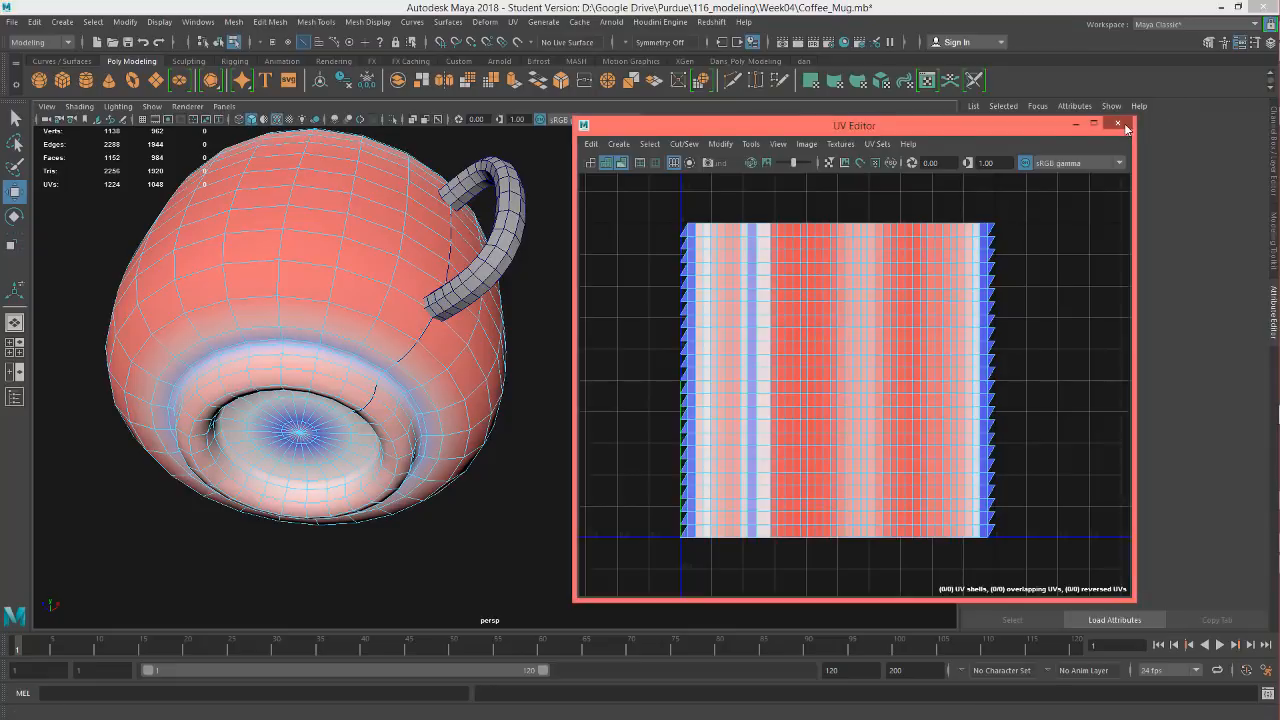
pyautogui.keyDown('alt'); pyautogui.moveTo(604, 220); pyautogui.dragTo(610, 273); pyautogui.keyUp('alt')
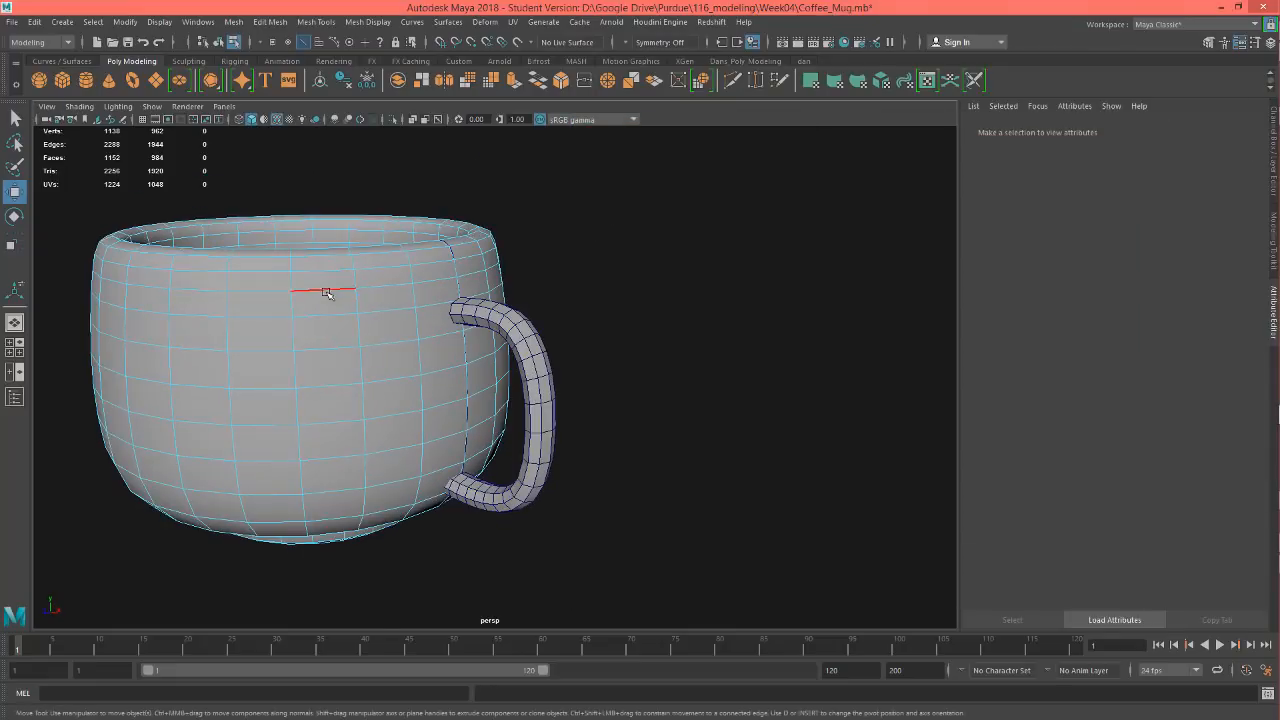
pyautogui.moveTo(326, 292); pyautogui.dragTo(392, 258, button='right')
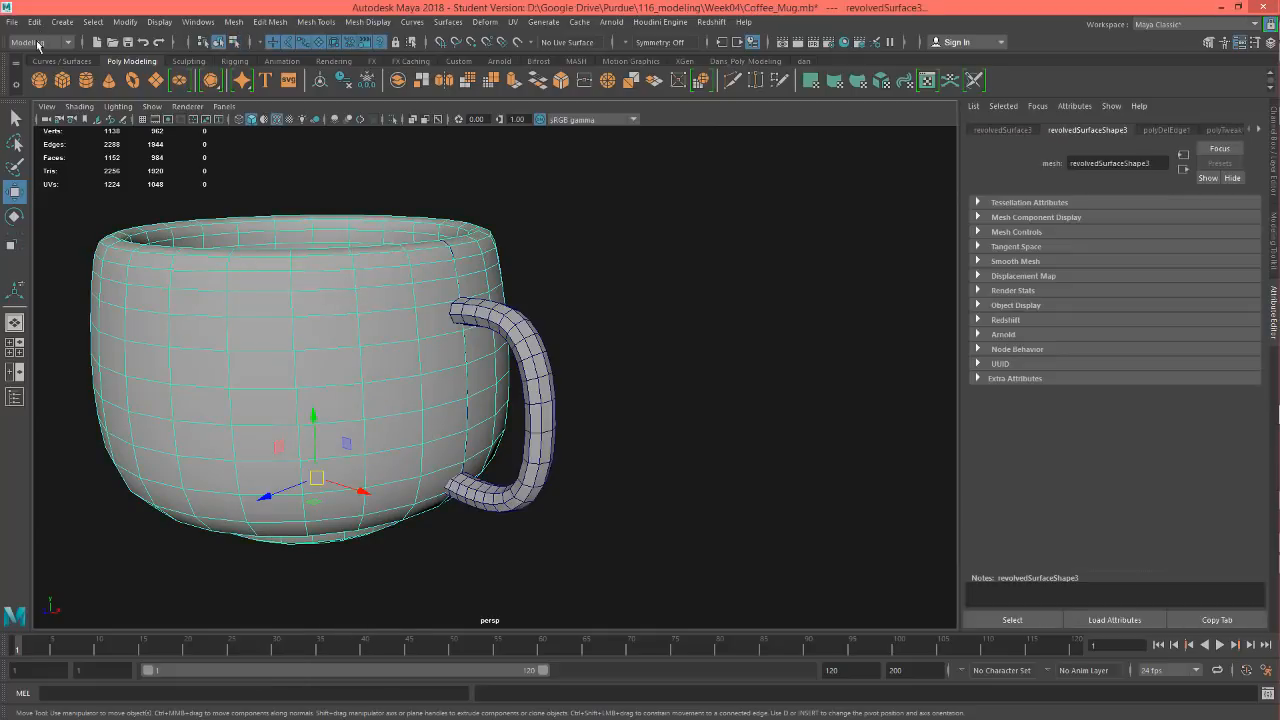
# Open the recent Week04 scene Coffee_Mug (1).mb without saving the current scene, and view the mug's underside
pyautogui.click(9, 22)
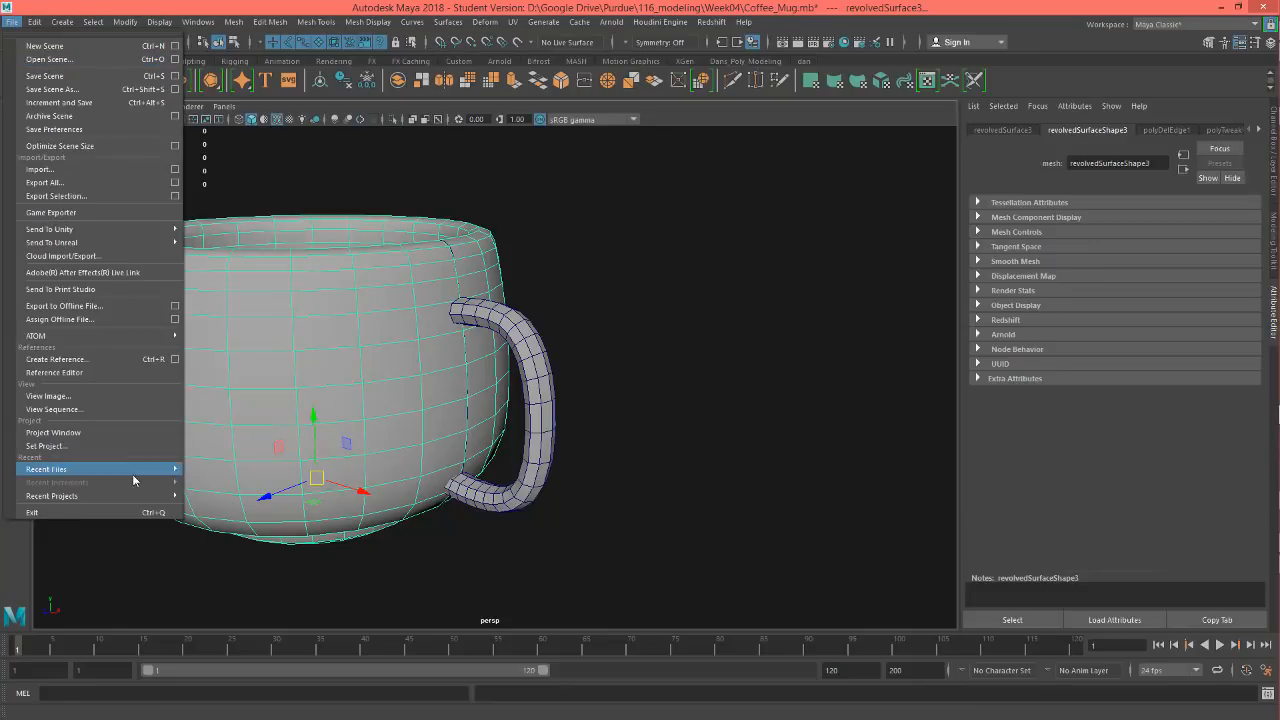
pyautogui.moveTo(132, 474)
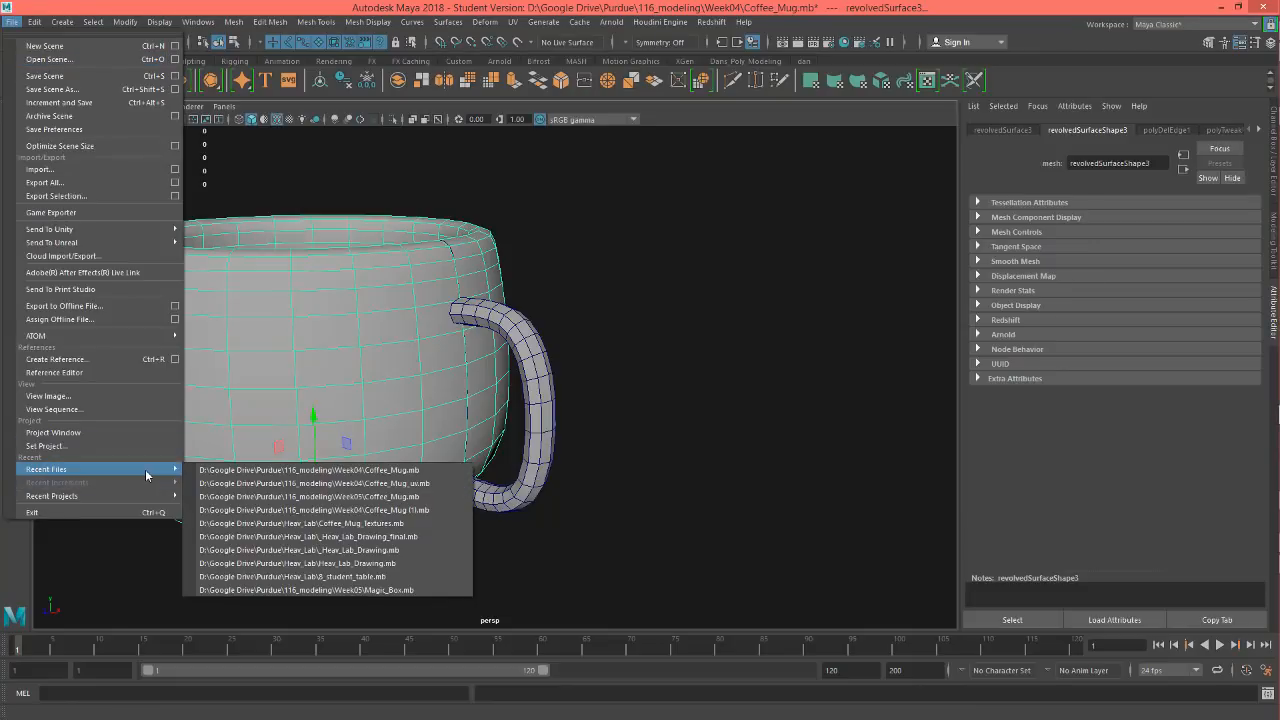
pyautogui.click(397, 511)
pyautogui.click(638, 370)
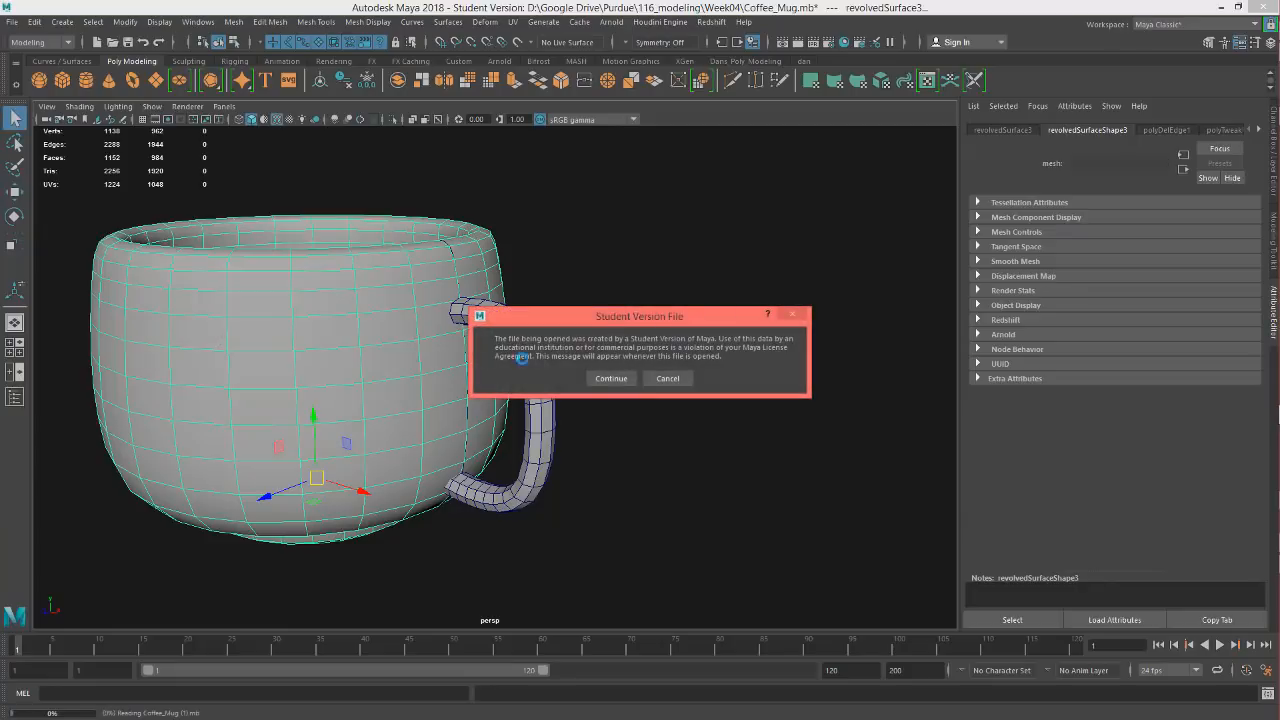
pyautogui.click(612, 374)
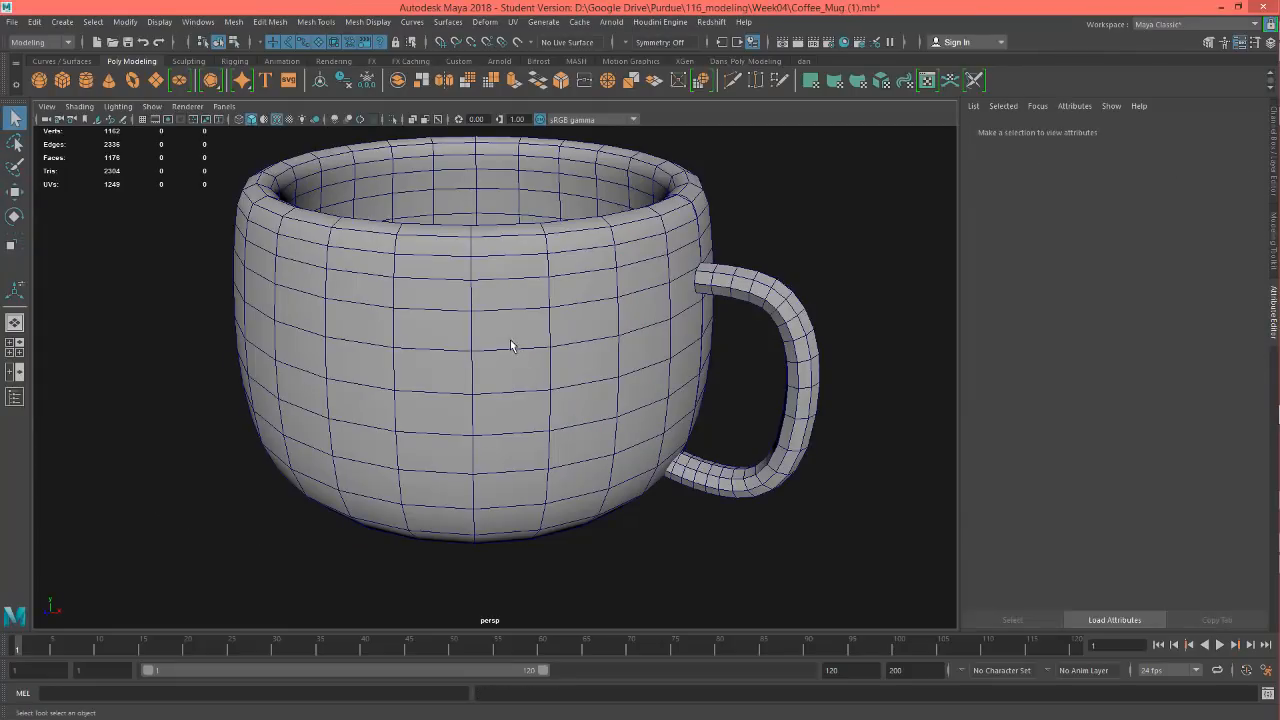
pyautogui.keyDown('alt'); pyautogui.moveTo(494, 365); pyautogui.dragTo(486, 298); pyautogui.keyUp('alt')
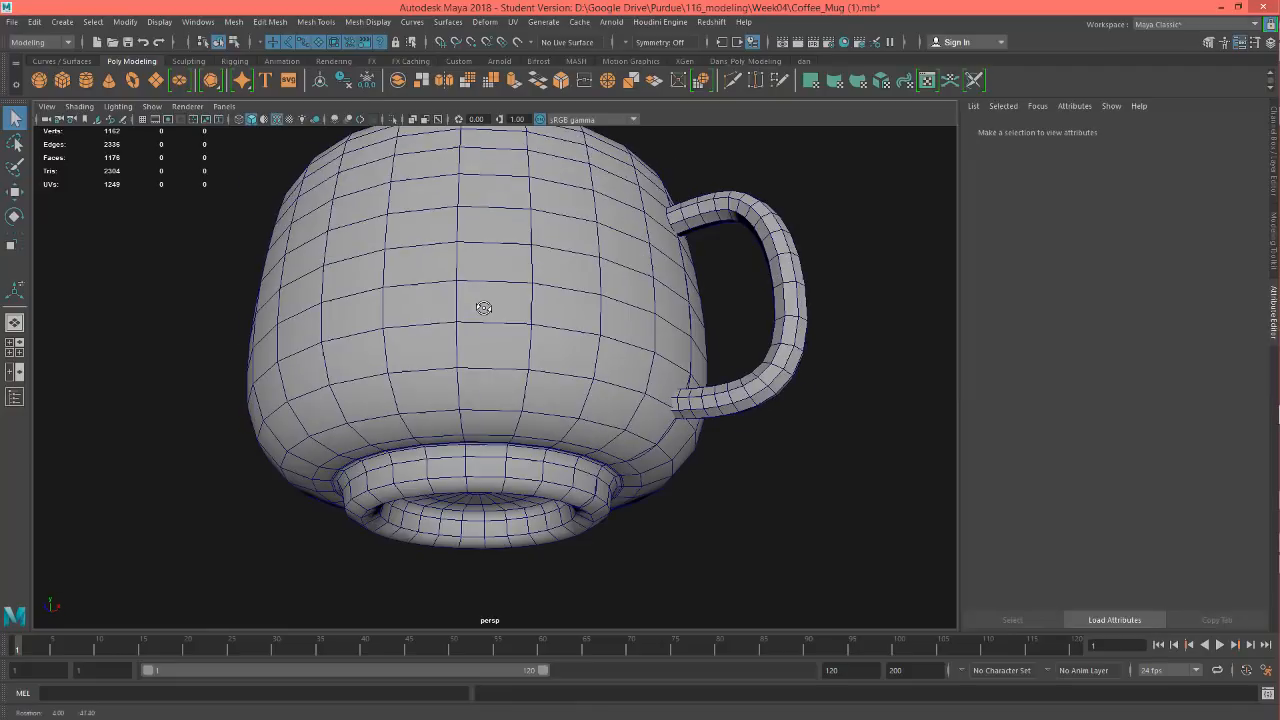
# Open the recent Week05 scene Coffee_Mug.mb, discarding changes to the current scene
pyautogui.click(12, 22)
pyautogui.moveTo(93, 468)
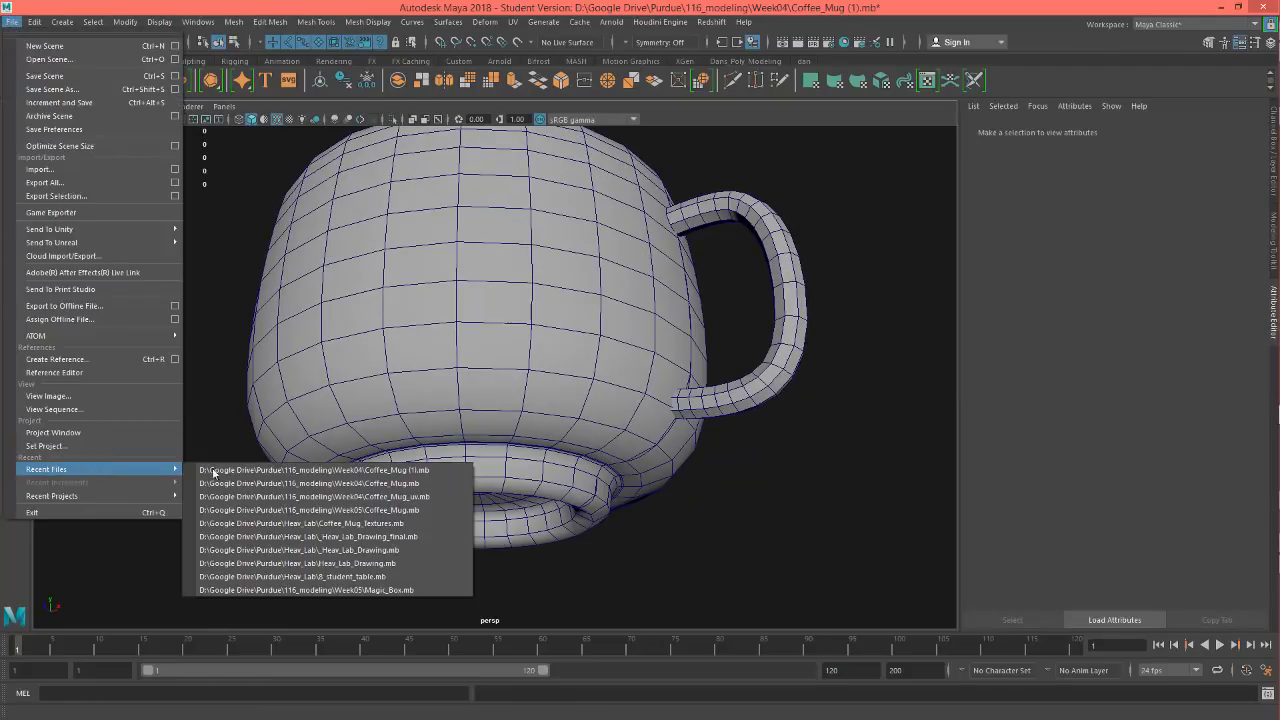
pyautogui.click(378, 511)
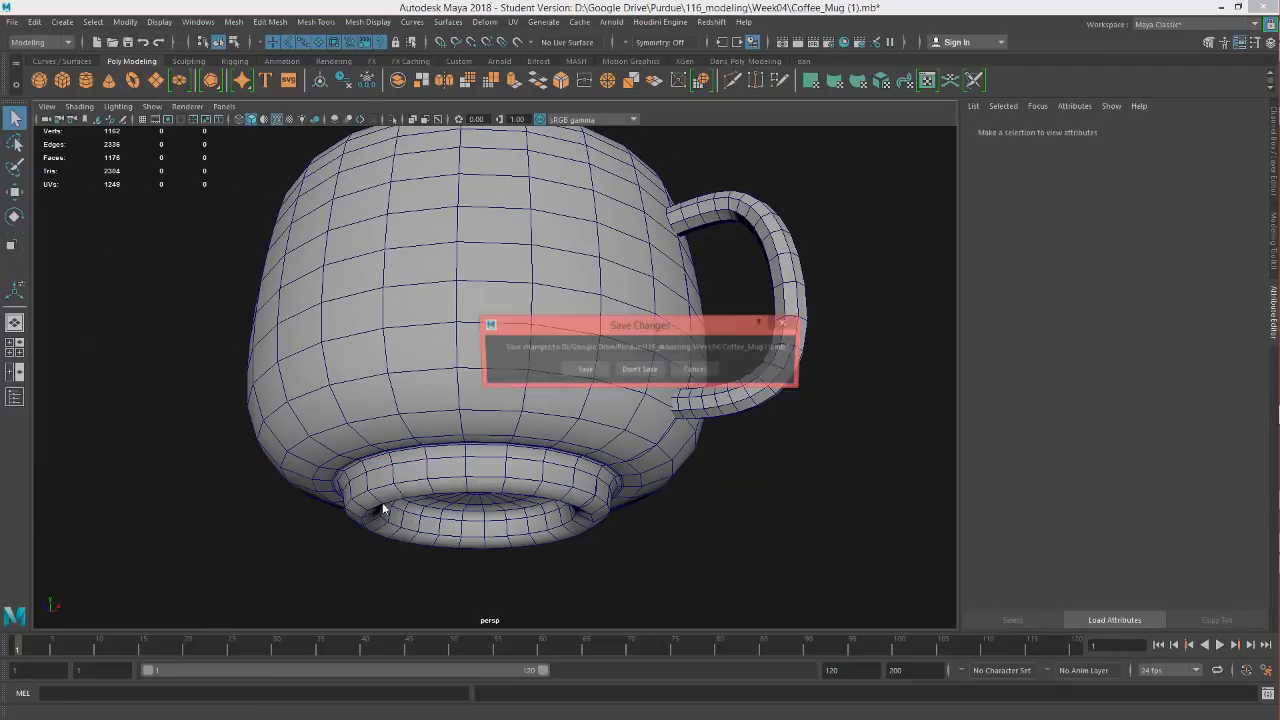
pyautogui.click(639, 371)
pyautogui.click(610, 376)
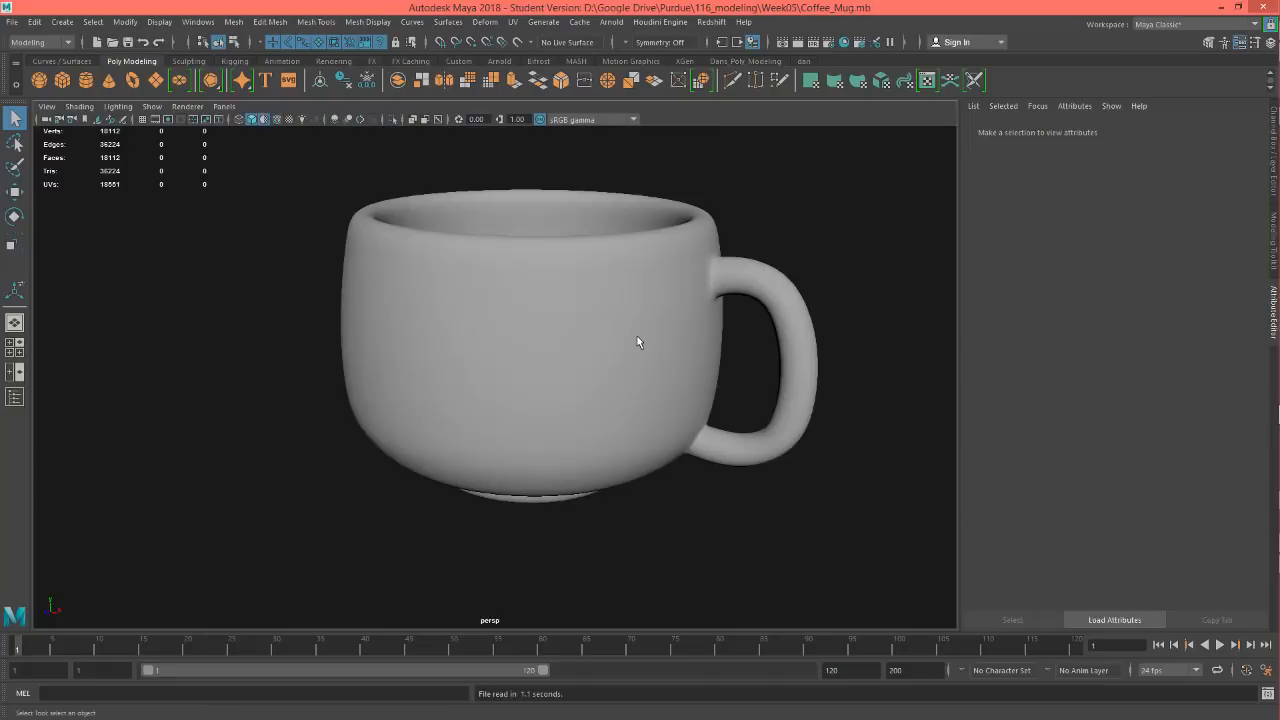
# Select the mug and switch off its smooth mesh preview
pyautogui.keyDown('alt'); pyautogui.moveTo(582, 343); pyautogui.dragTo(536, 300); pyautogui.keyUp('alt')
pyautogui.click(577, 322)
pyautogui.keyDown('alt'); pyautogui.moveTo(469, 241); pyautogui.dragTo(511, 337); pyautogui.keyUp('alt')
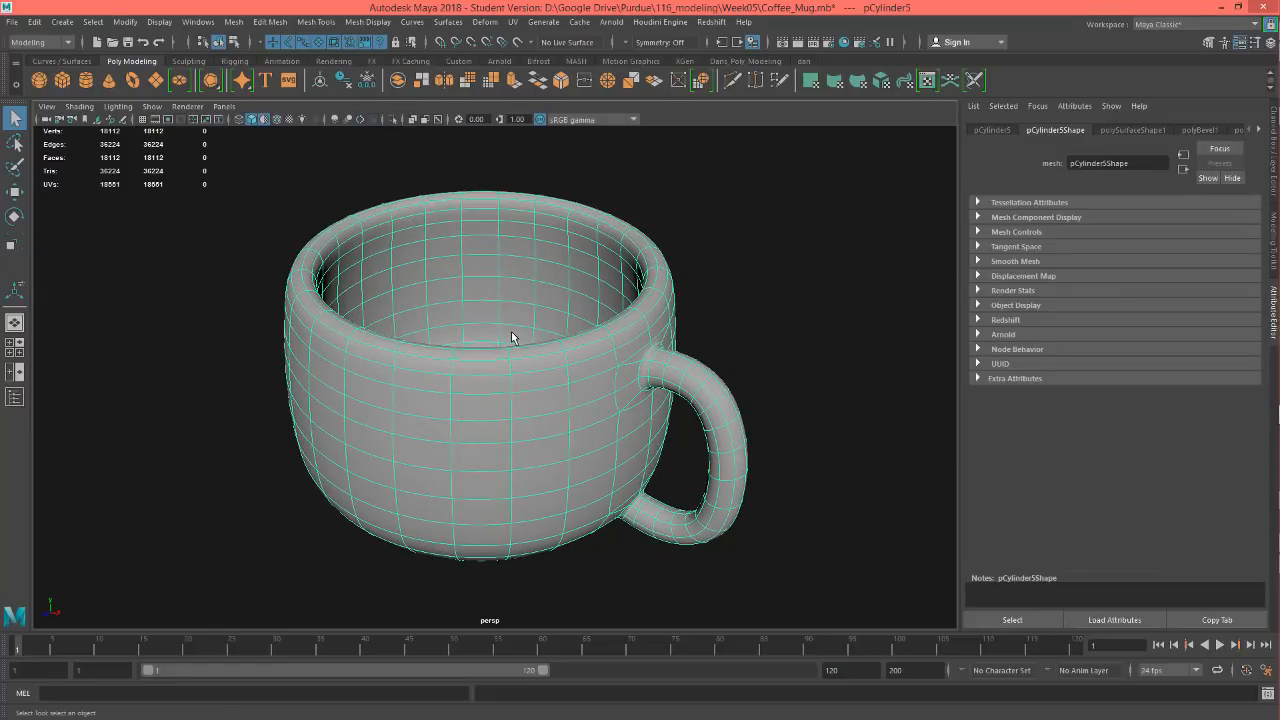
pyautogui.press('1')
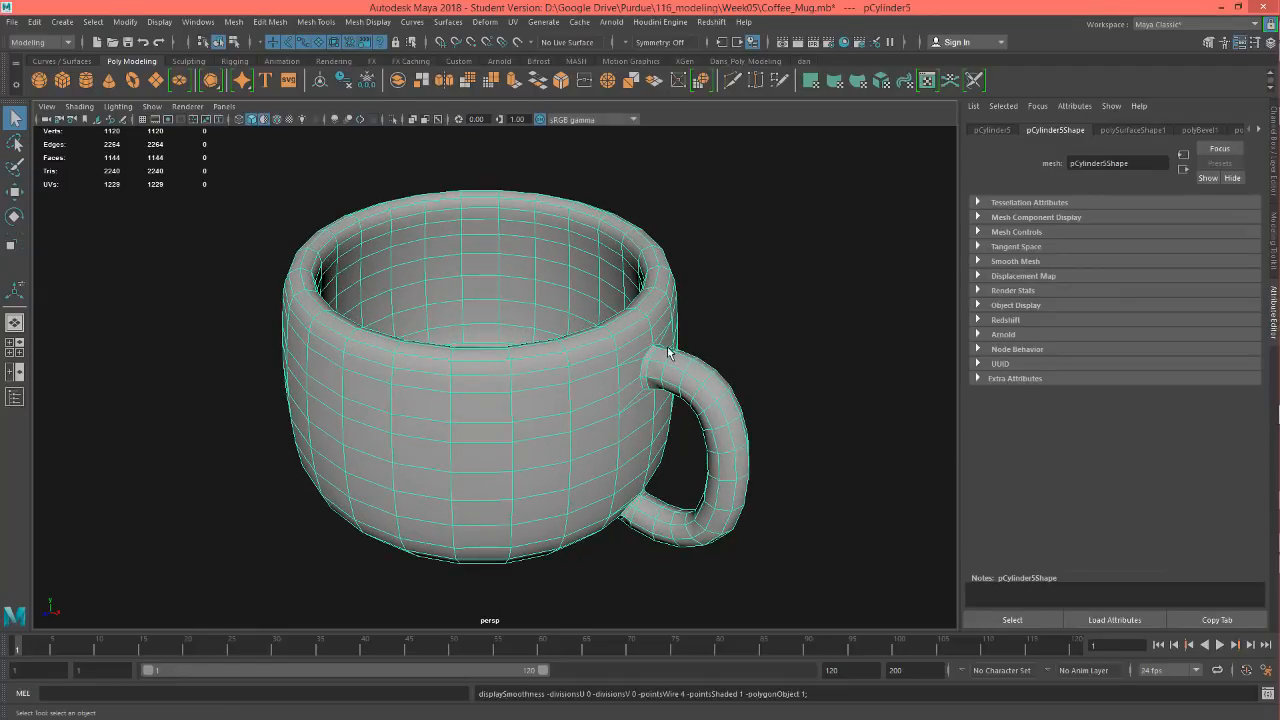
# Soften all edges of the mug, including where the handle joins the body, and clear the edge selection
pyautogui.keyDown('alt'); pyautogui.moveTo(668, 350); pyautogui.dragTo(583, 335); pyautogui.keyUp('alt')
pyautogui.scroll(4, 570, 316)
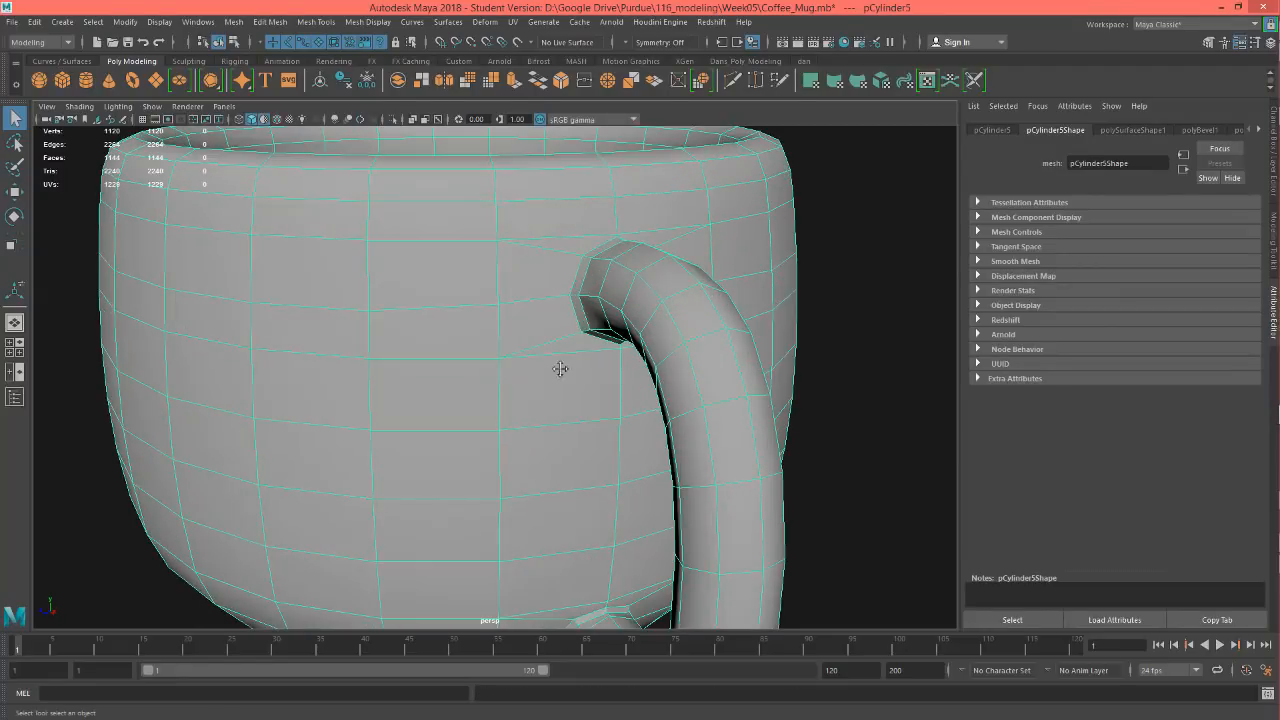
pyautogui.keyDown('alt'); pyautogui.moveTo(560, 368); pyautogui.dragTo(545, 336, button='middle'); pyautogui.keyUp('alt')
pyautogui.keyDown('alt'); pyautogui.moveTo(545, 342); pyautogui.dragTo(584, 336); pyautogui.keyUp('alt')
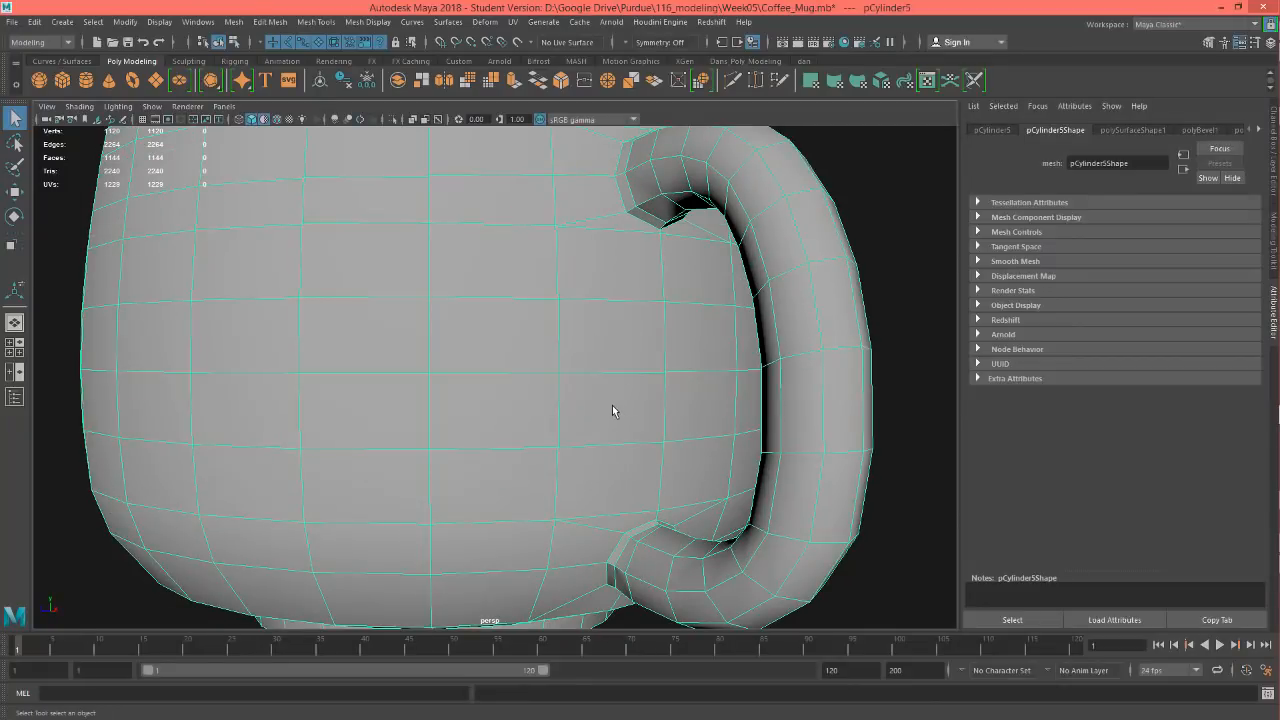
pyautogui.keyDown('alt'); pyautogui.moveTo(612, 405); pyautogui.dragTo(629, 401); pyautogui.keyUp('alt')
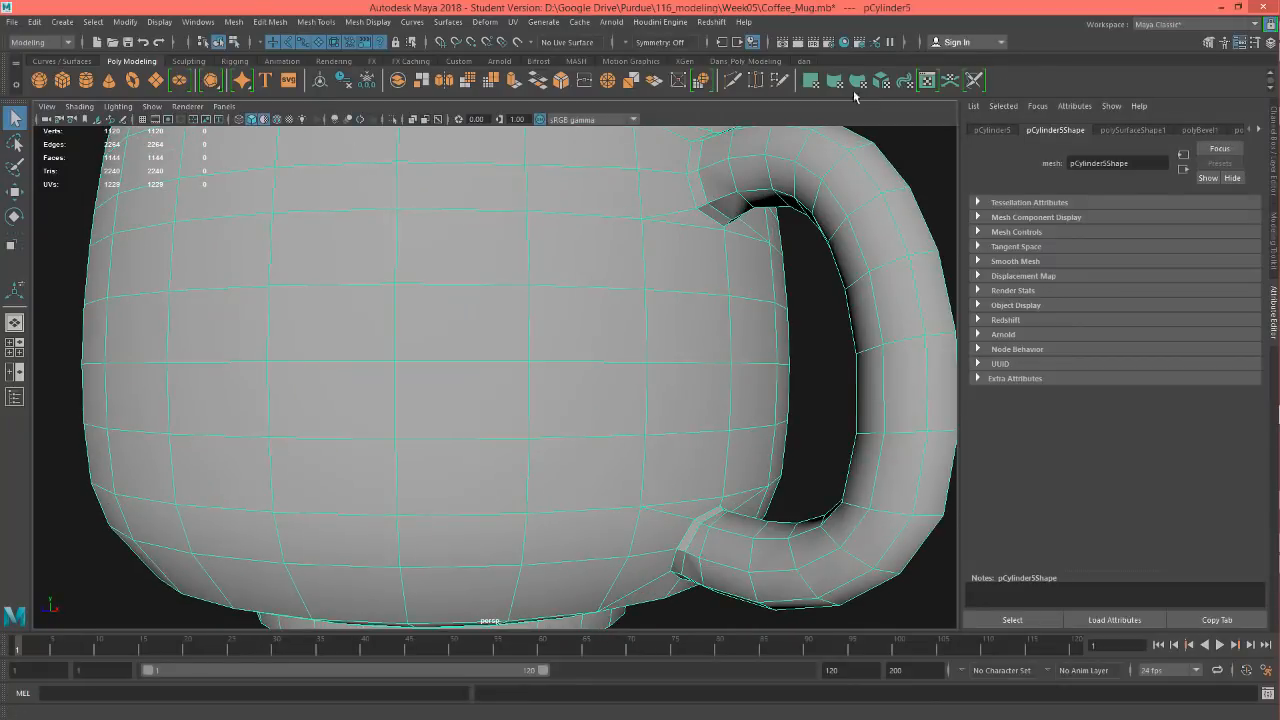
pyautogui.click(365, 22)
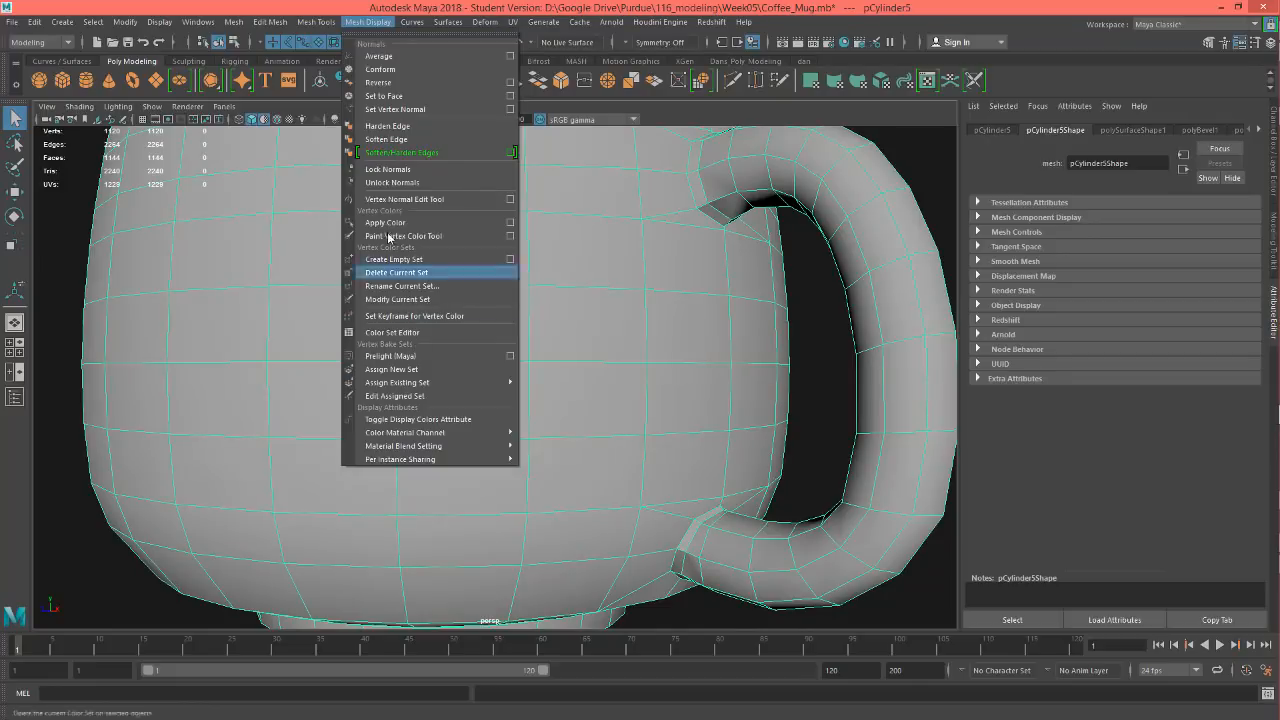
pyautogui.click(390, 139)
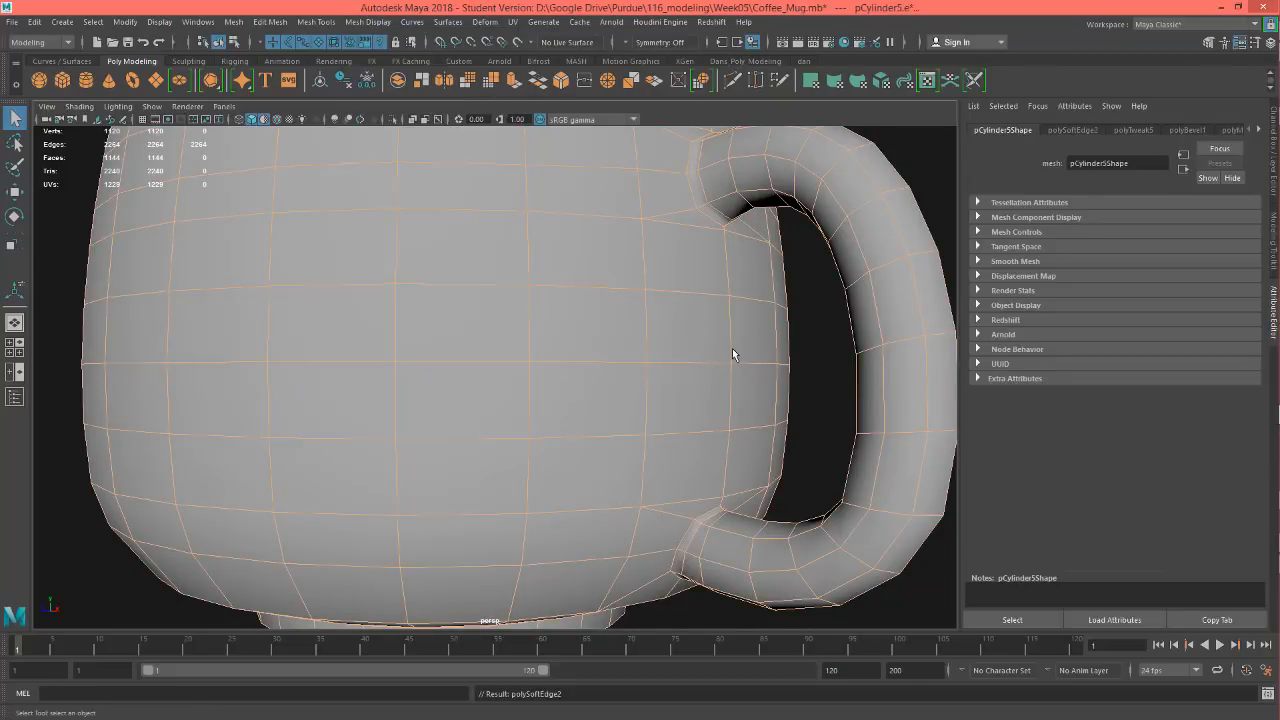
pyautogui.scroll(-5, 643, 351)
pyautogui.click(857, 222)
pyautogui.moveTo(853, 268)
pyautogui.keyDown('alt'); pyautogui.mouseDown()
pyautogui.moveTo(791, 260)
pyautogui.moveTo(857, 271)
pyautogui.mouseUp(); pyautogui.keyUp('alt')
# Reselect the mug and show its UVs in the UV Editor with distortion shading turned off
pyautogui.click(657, 286)
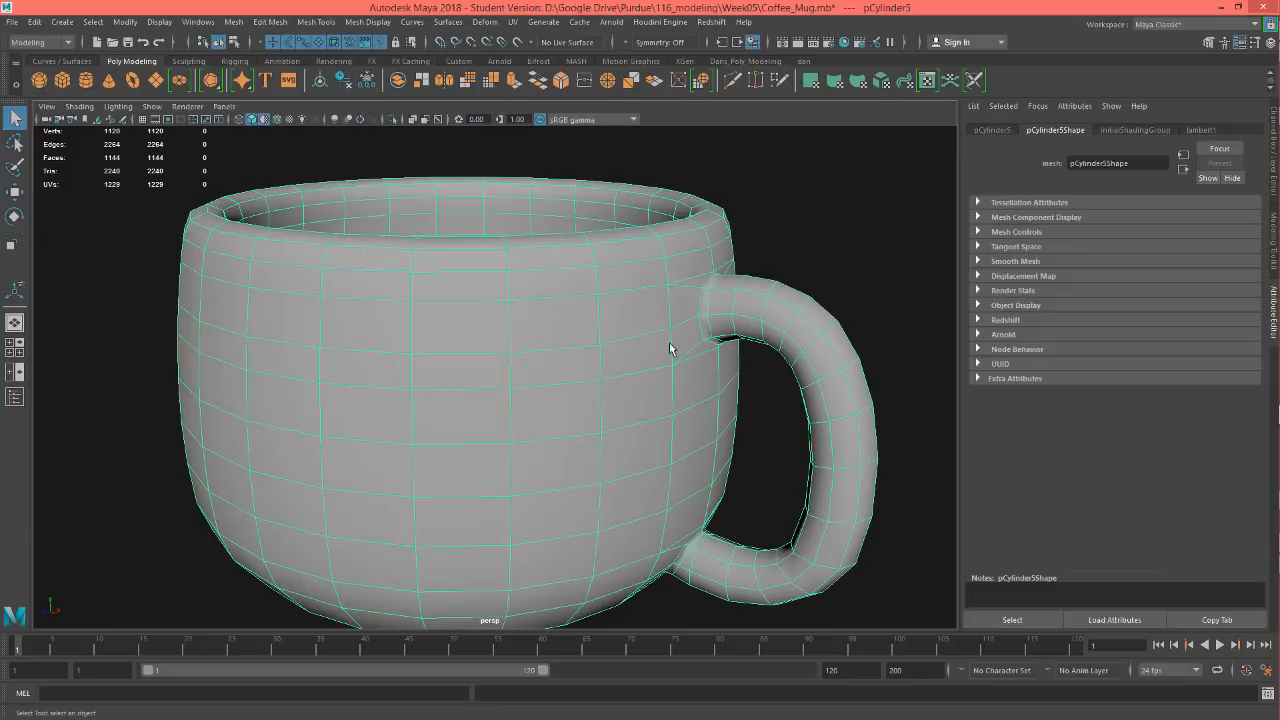
pyautogui.keyDown('alt'); pyautogui.moveTo(682, 374); pyautogui.dragTo(690, 367); pyautogui.keyUp('alt')
pyautogui.keyDown('alt'); pyautogui.moveTo(733, 352); pyautogui.dragTo(640, 348, button='middle'); pyautogui.keyUp('alt')
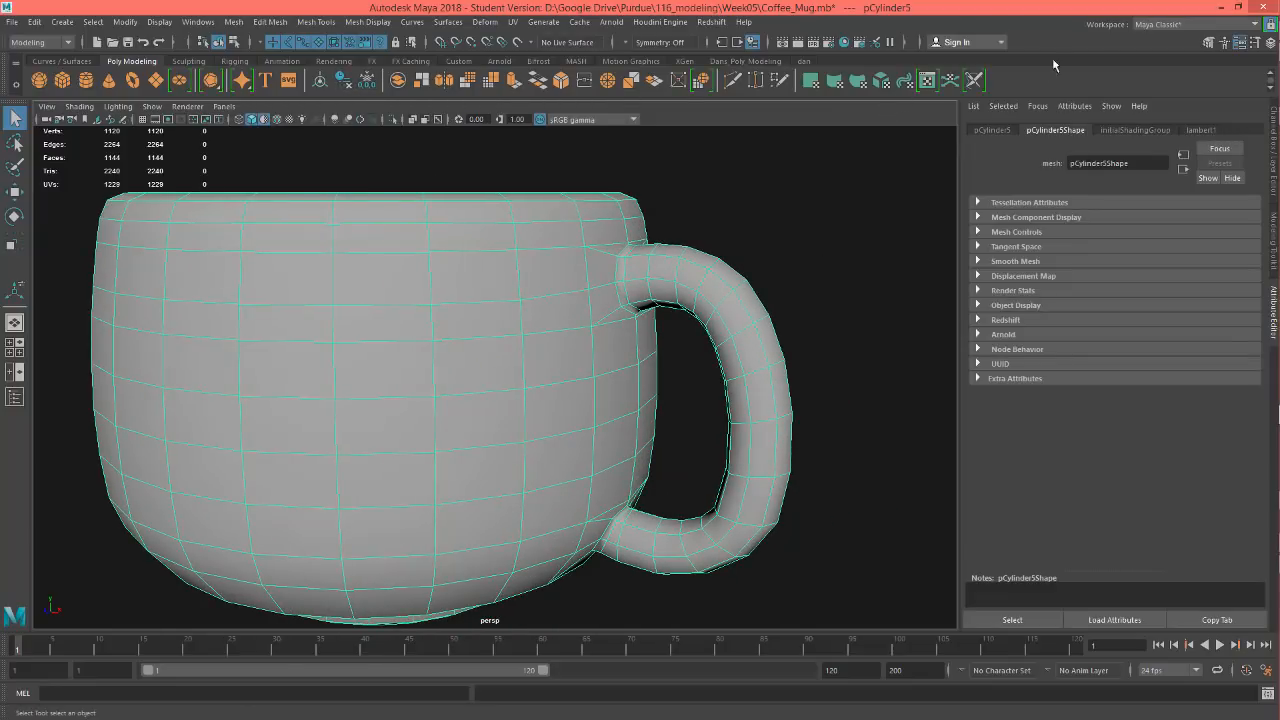
pyautogui.click(926, 81)
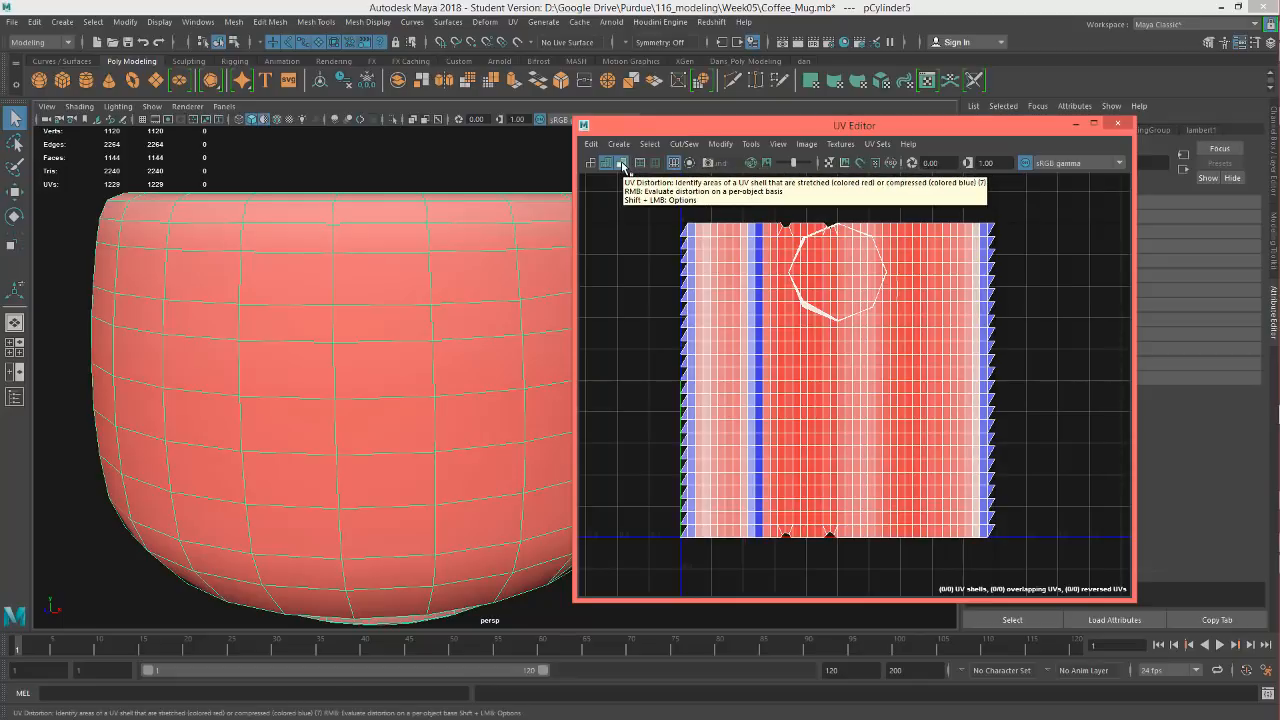
pyautogui.click(621, 163)
# Examine the notches along the body's UV shell borders where the handle attaches, and the octagonal handle UVs overlapping the body
pyautogui.scroll(3, 819, 259)
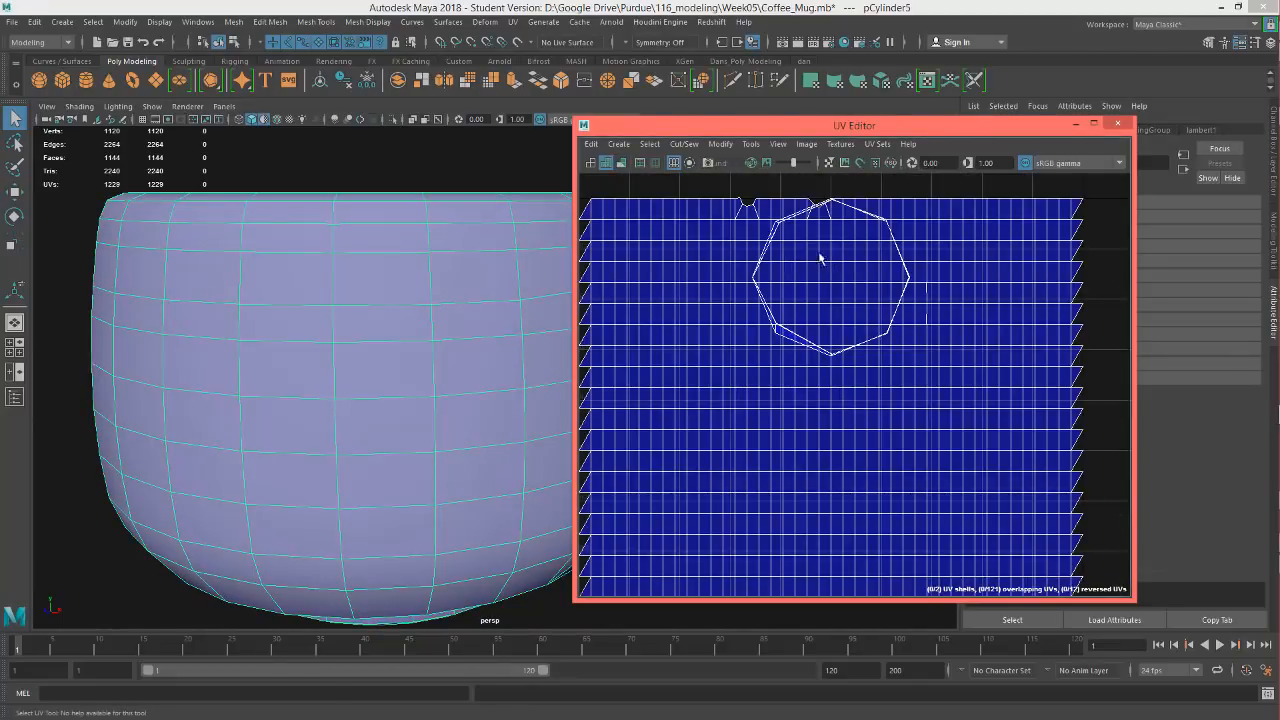
pyautogui.scroll(4, 812, 330)
pyautogui.scroll(1, 968, 292)
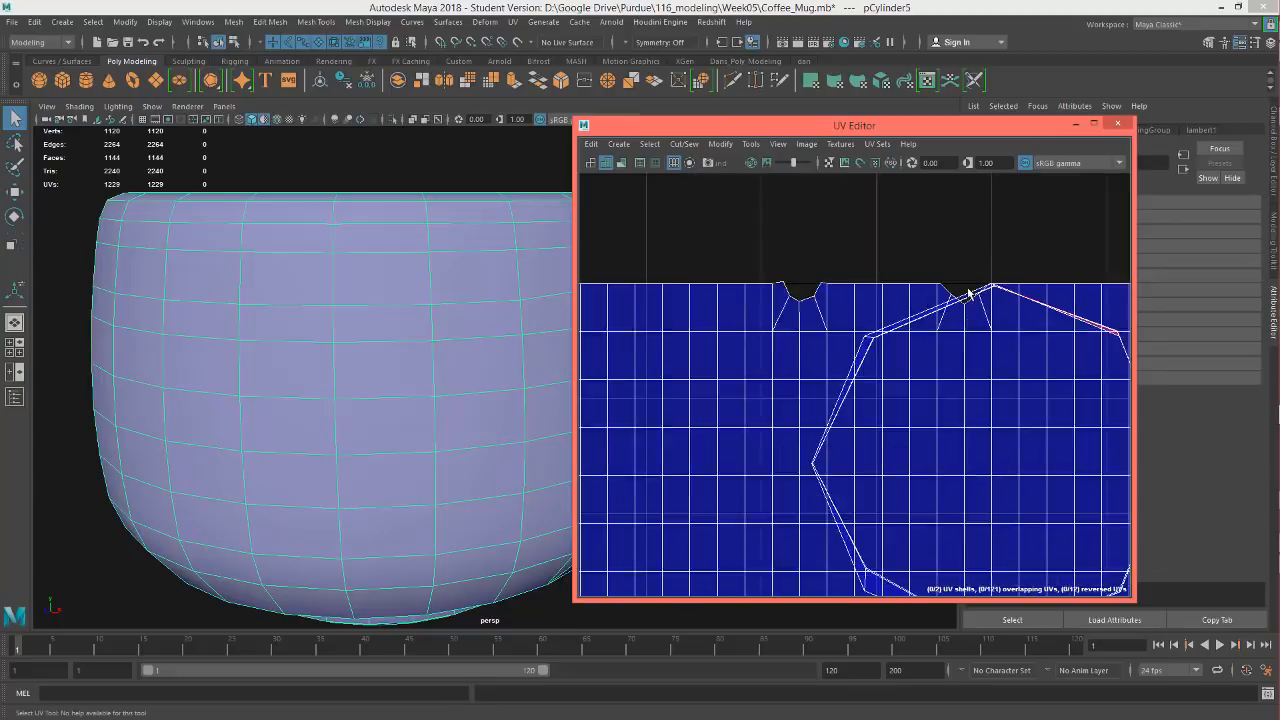
pyautogui.scroll(-6, 968, 292)
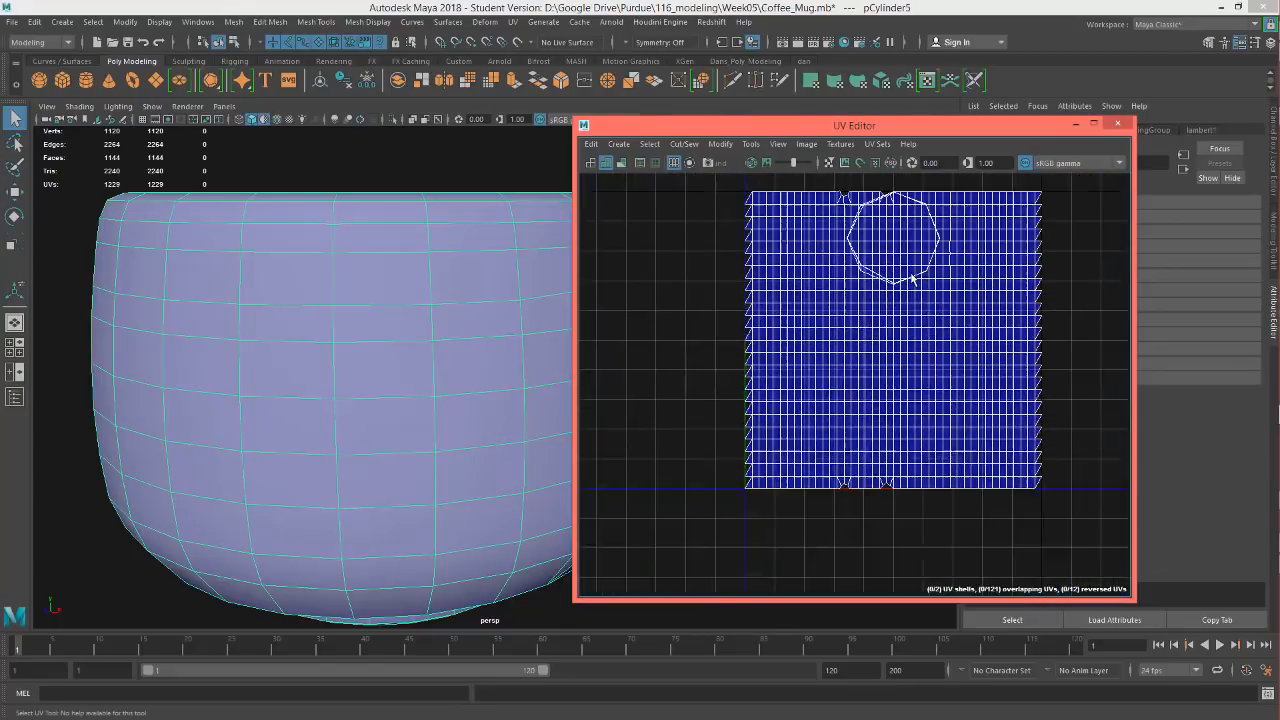
pyautogui.scroll(5, 866, 371)
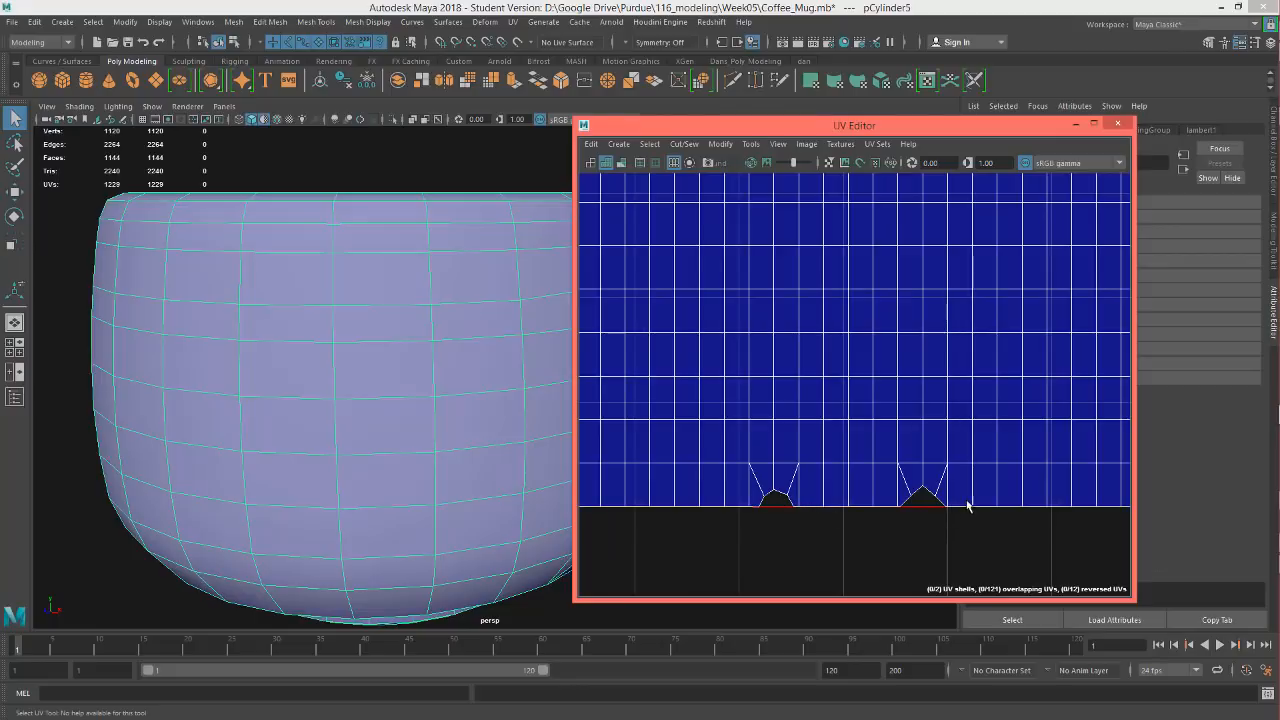
pyautogui.scroll(-5, 968, 505)
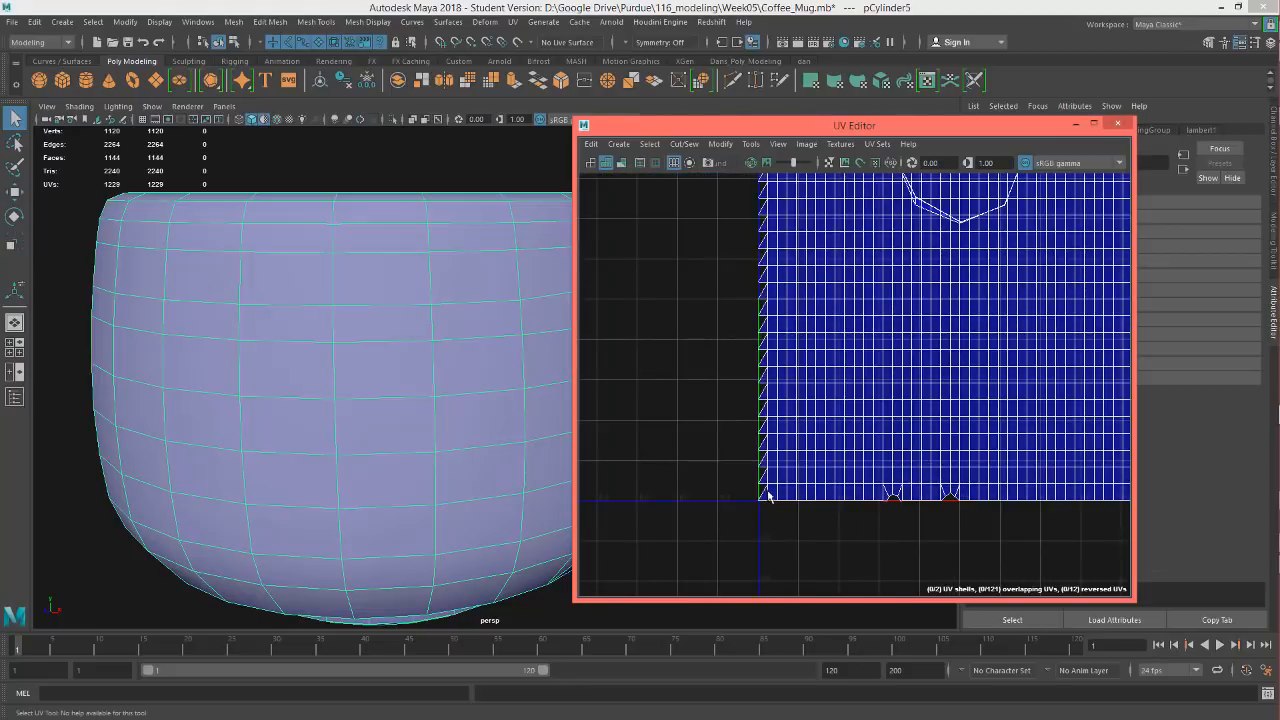
pyautogui.scroll(-4, 465, 401)
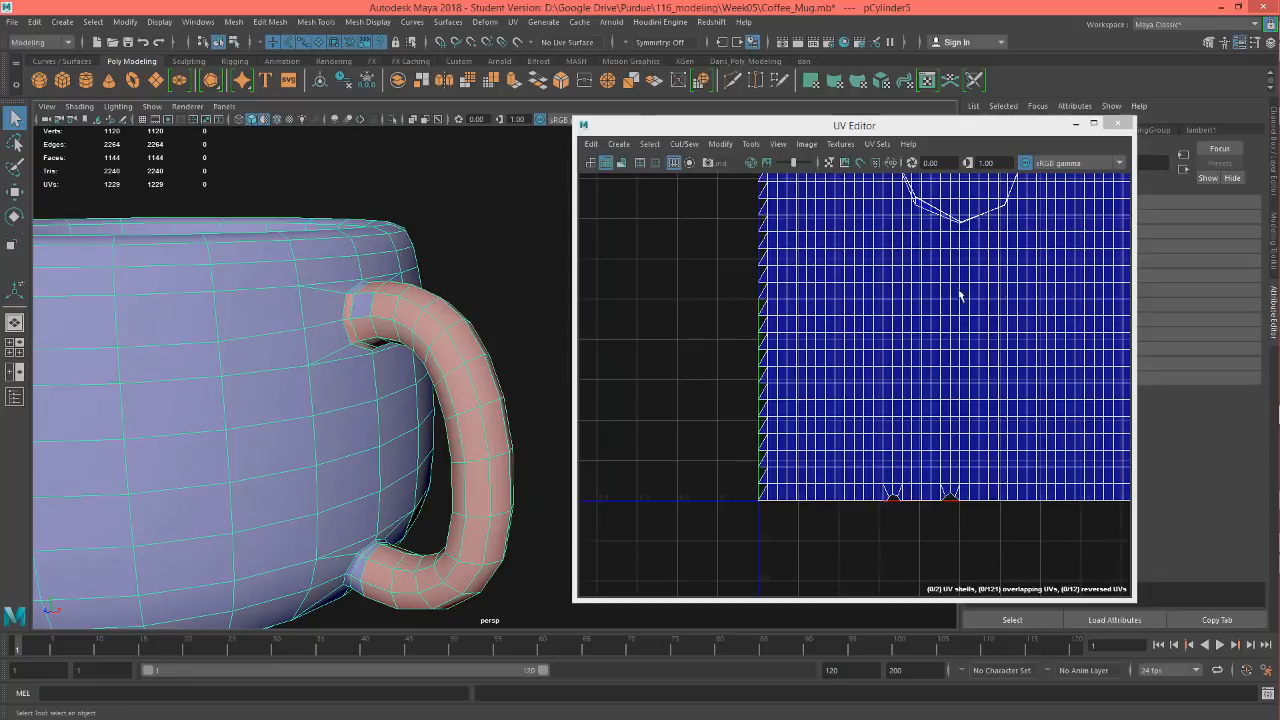
pyautogui.keyDown('alt'); pyautogui.moveTo(1015, 298); pyautogui.dragTo(1003, 426, button='middle'); pyautogui.keyUp('alt')
pyautogui.scroll(3, 935, 222)
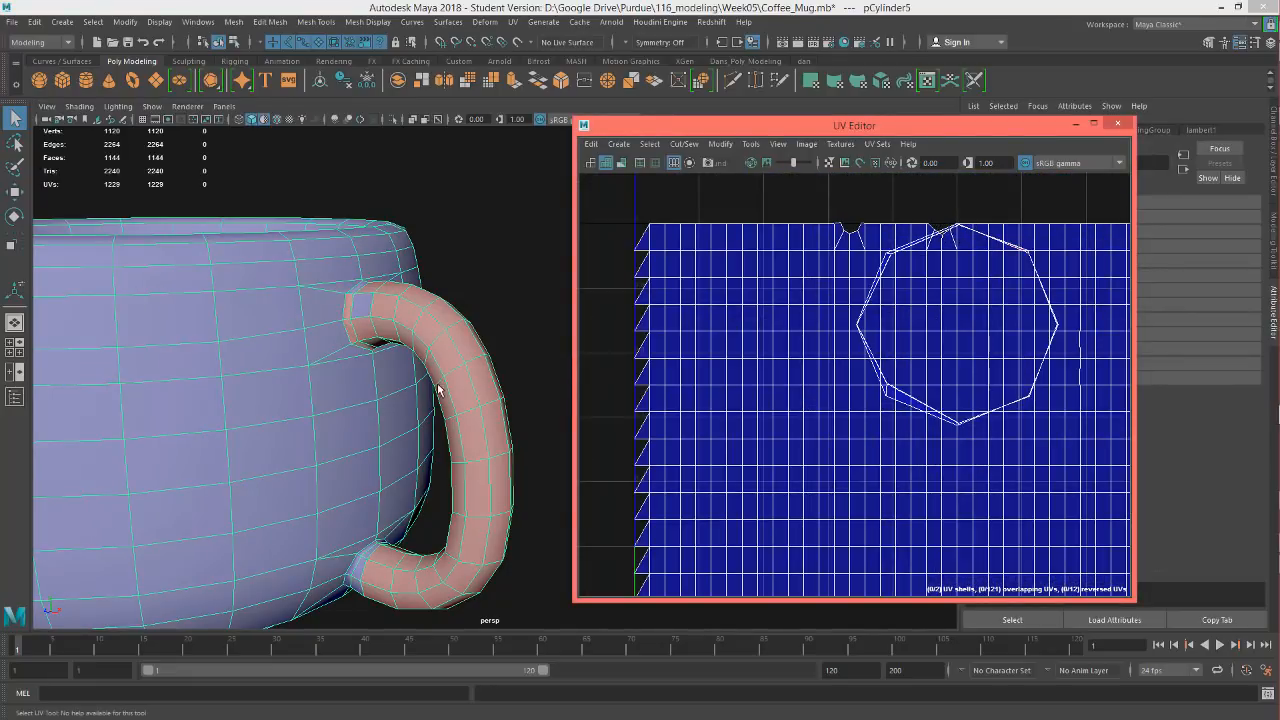
pyautogui.scroll(3, 450, 370)
pyautogui.keyDown('alt'); pyautogui.moveTo(992, 297); pyautogui.dragTo(960, 410, button='middle'); pyautogui.keyUp('alt')
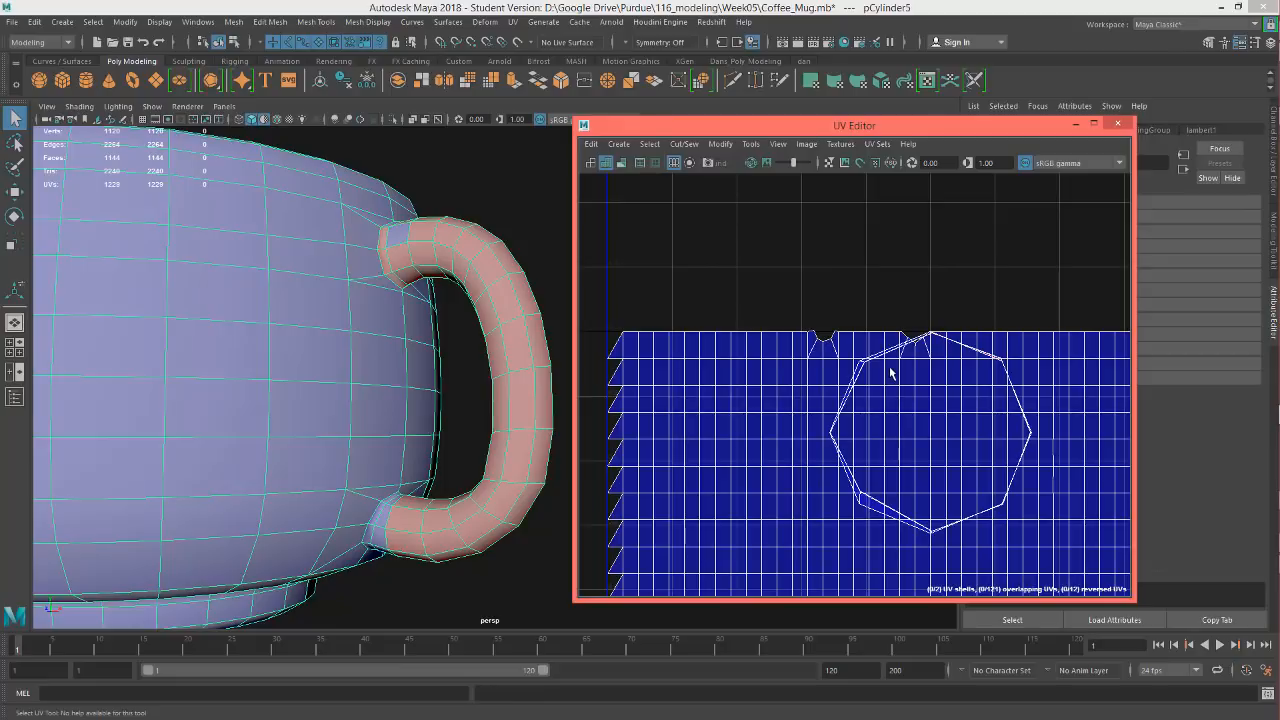
# Select the handle's octagonal UV shell and move it straight up, clear of the mug body's shell
pyautogui.scroll(10, 931, 380)
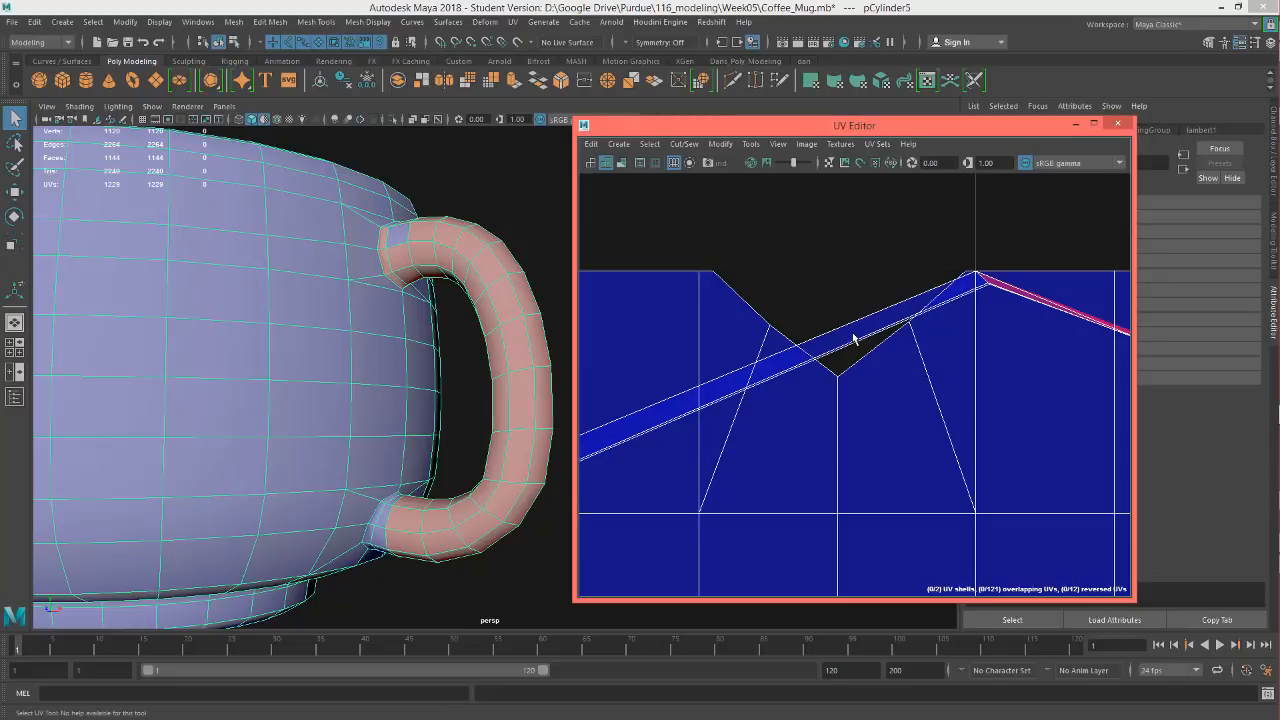
pyautogui.scroll(2, 852, 338)
pyautogui.moveTo(852, 340)
pyautogui.mouseDown(button='right')
pyautogui.moveTo(852, 368)
pyautogui.moveTo(848, 350)
pyautogui.mouseUp(button='right')
pyautogui.click(843, 338)
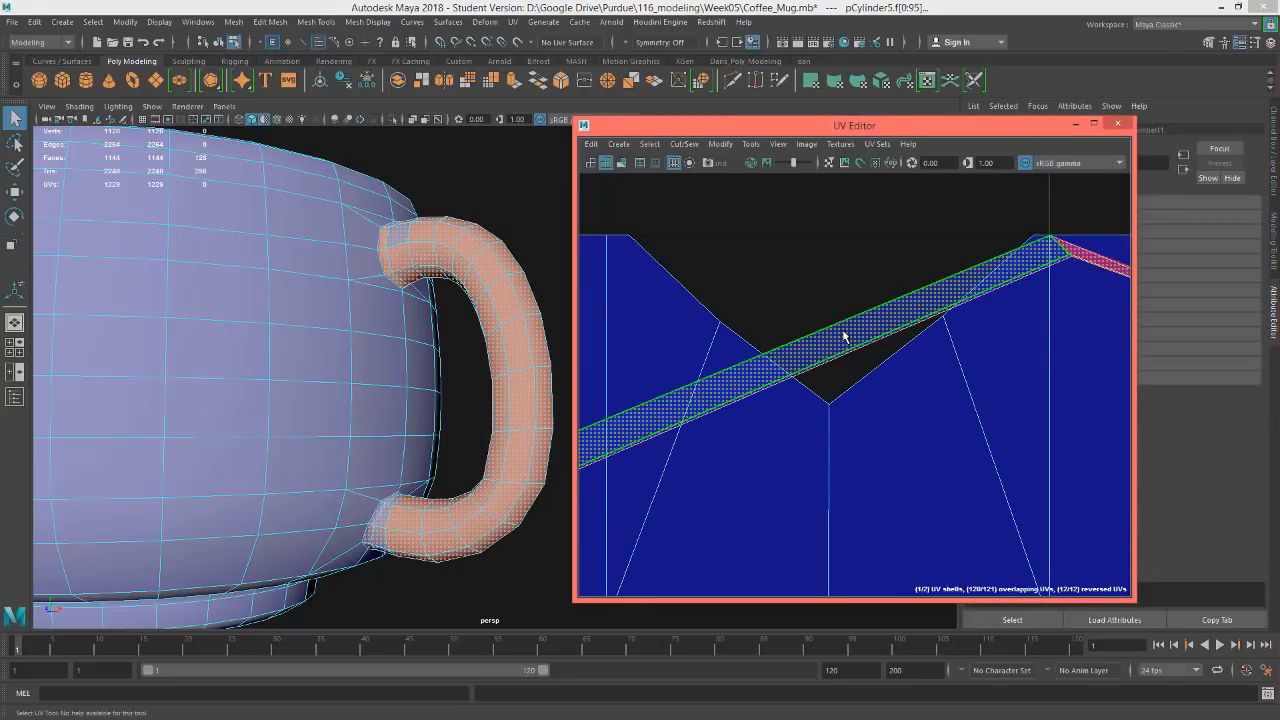
pyautogui.scroll(-10, 843, 338)
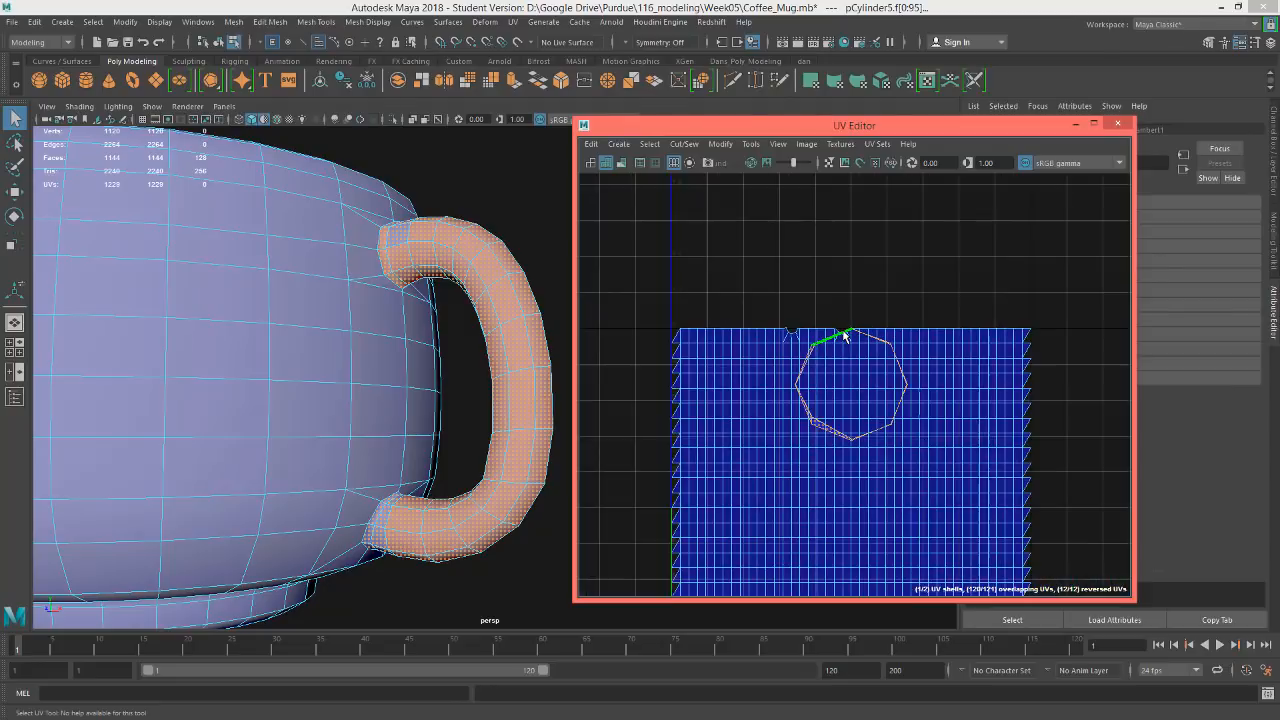
pyautogui.press('w')
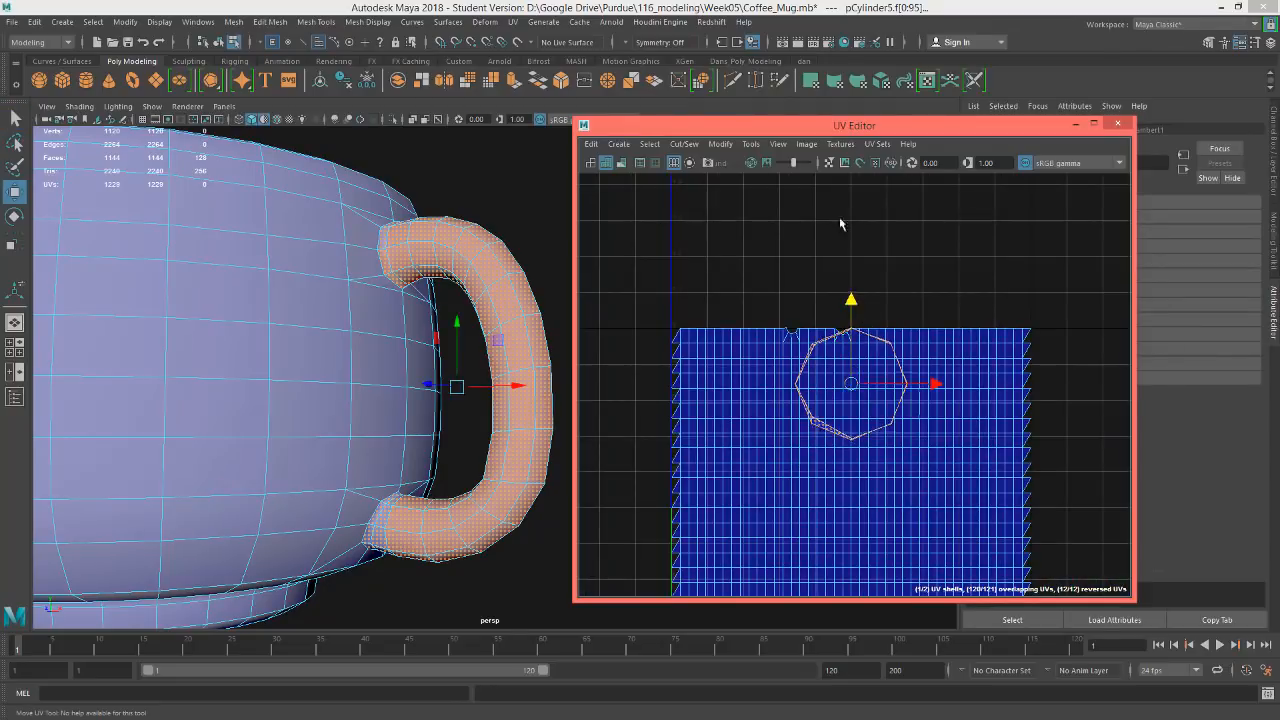
pyautogui.moveTo(851, 300); pyautogui.dragTo(843, 124)
pyautogui.keyDown('alt'); pyautogui.moveTo(891, 426); pyautogui.dragTo(864, 331, button='middle'); pyautogui.keyUp('alt')
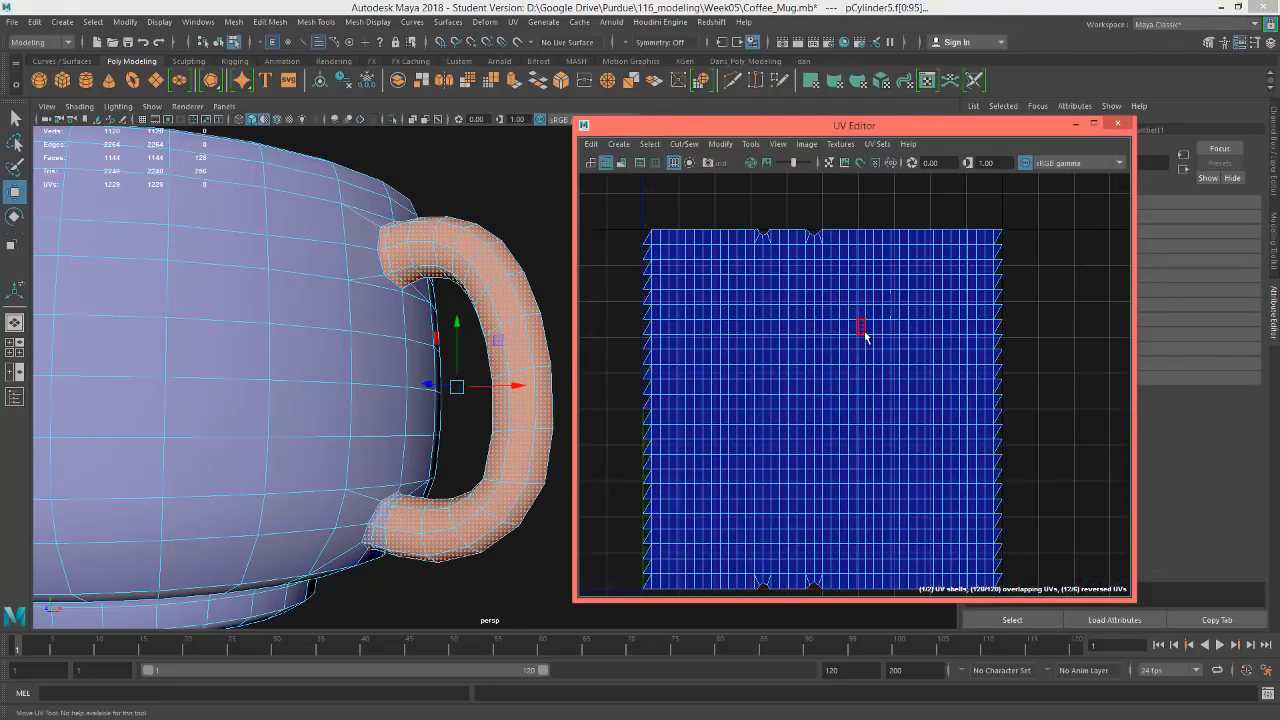
# Show the Outliner and unhide the original revolved surface, revolvedSurface2, around the mug mesh
pyautogui.scroll(-4, 865, 332)
pyautogui.keyDown('alt'); pyautogui.moveTo(826, 383); pyautogui.dragTo(825, 424, button='middle'); pyautogui.keyUp('alt')
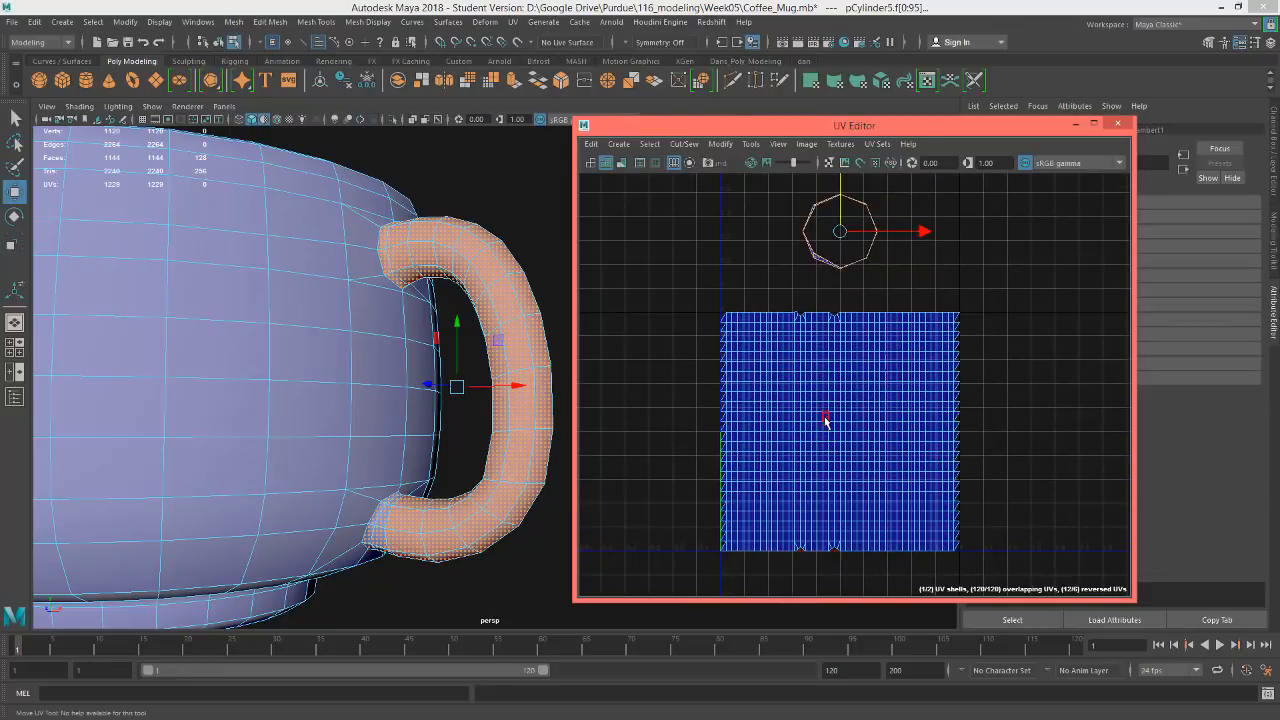
pyautogui.keyDown('alt'); pyautogui.moveTo(834, 426); pyautogui.dragTo(822, 403, button='middle'); pyautogui.keyUp('alt')
pyautogui.scroll(-2, 809, 368)
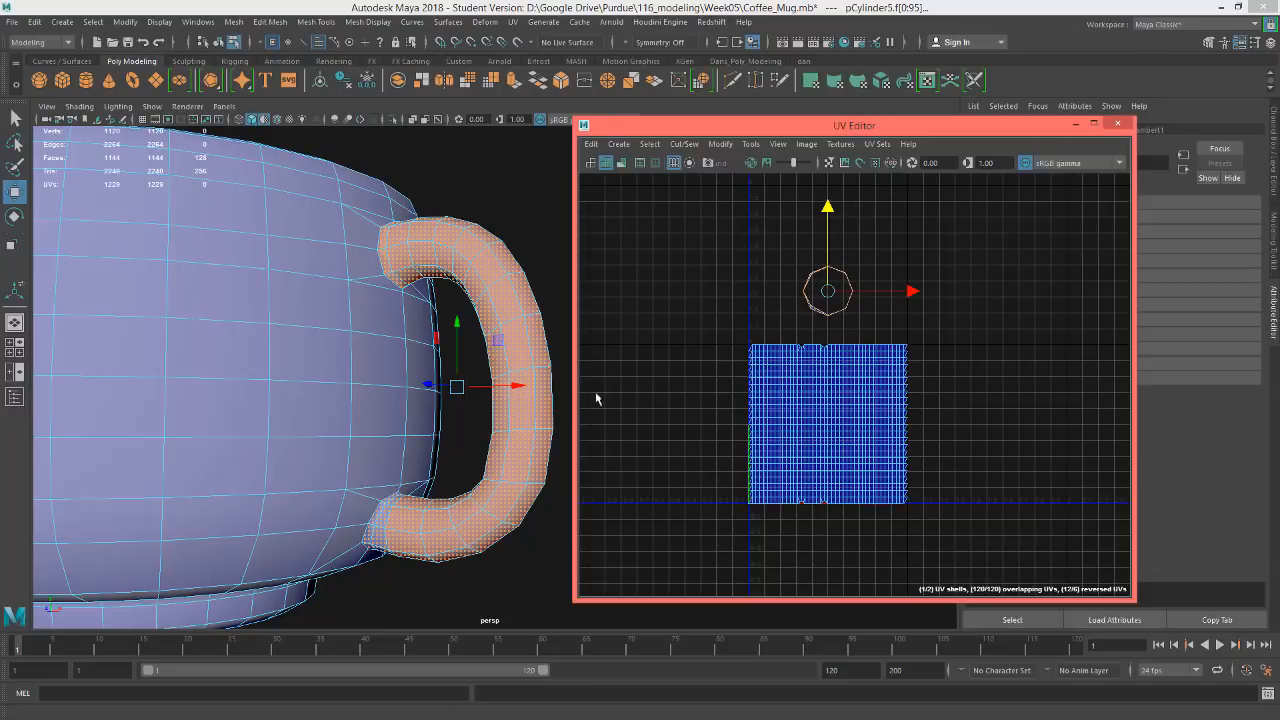
pyautogui.click(15, 397)
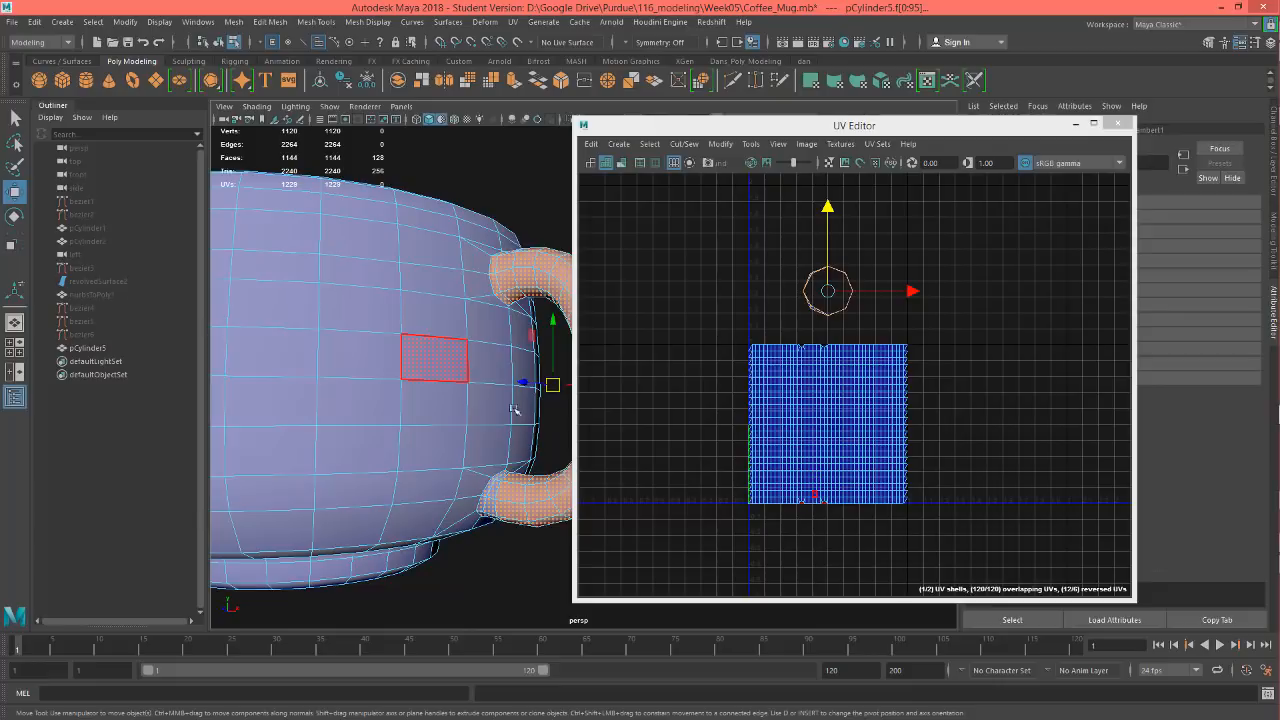
pyautogui.keyDown('alt'); pyautogui.moveTo(405, 420); pyautogui.dragTo(490, 391, button='middle'); pyautogui.keyUp('alt')
pyautogui.keyDown('alt'); pyautogui.moveTo(490, 391); pyautogui.dragTo(145, 363, button='right'); pyautogui.keyUp('alt')
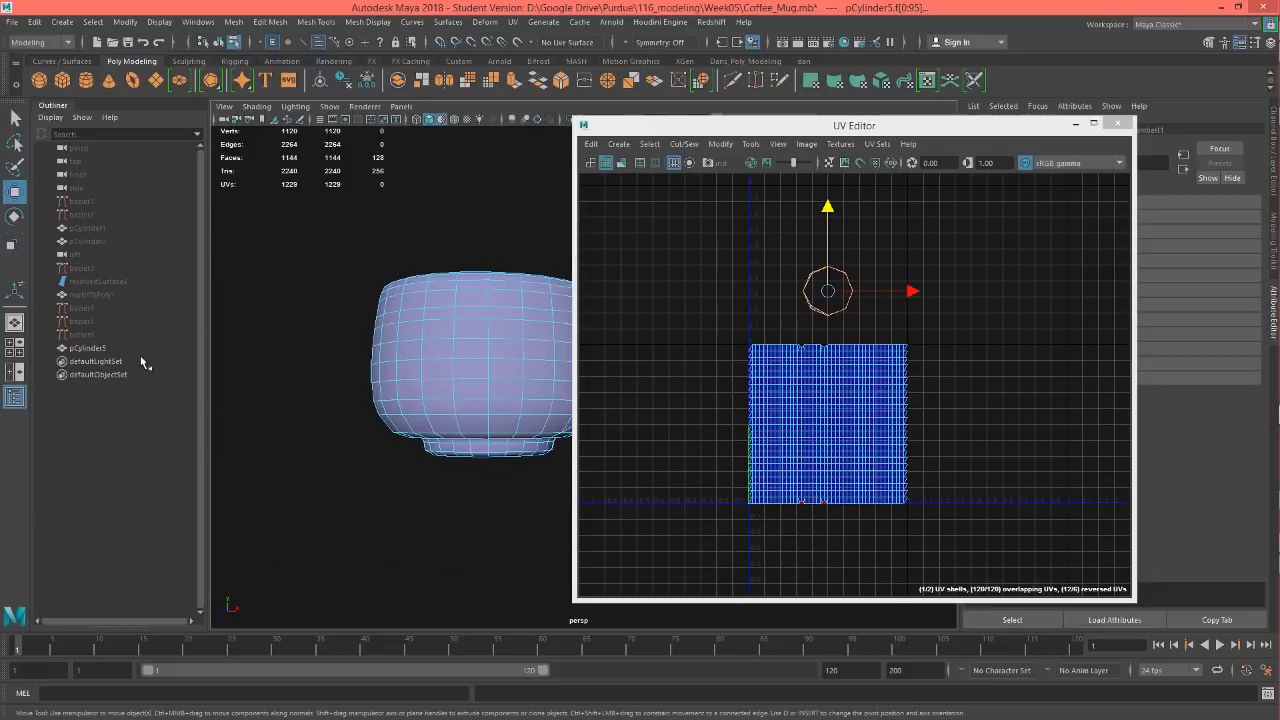
pyautogui.click(98, 282)
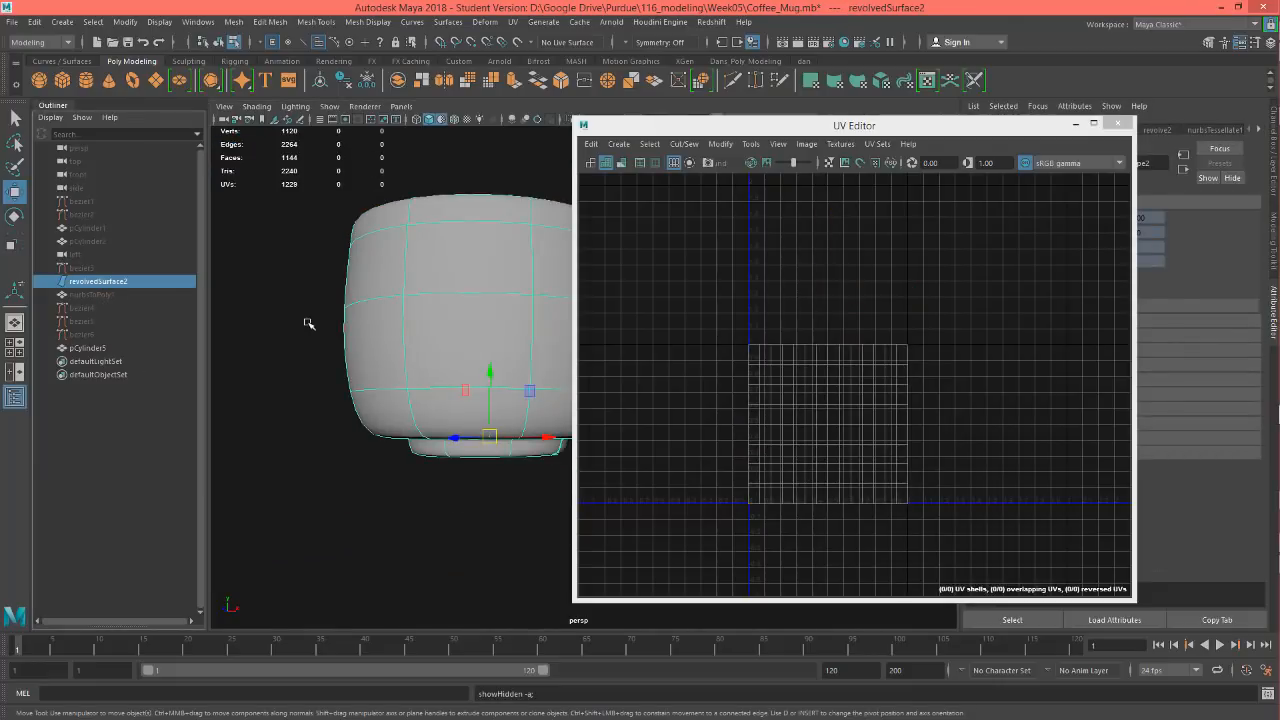
# Reselect revolvedSurface2 and display its UV layout in the UV Editor with the background grid hidden
pyautogui.keyDown('alt'); pyautogui.moveTo(309, 320); pyautogui.dragTo(357, 343); pyautogui.keyUp('alt')
pyautogui.click(488, 280)
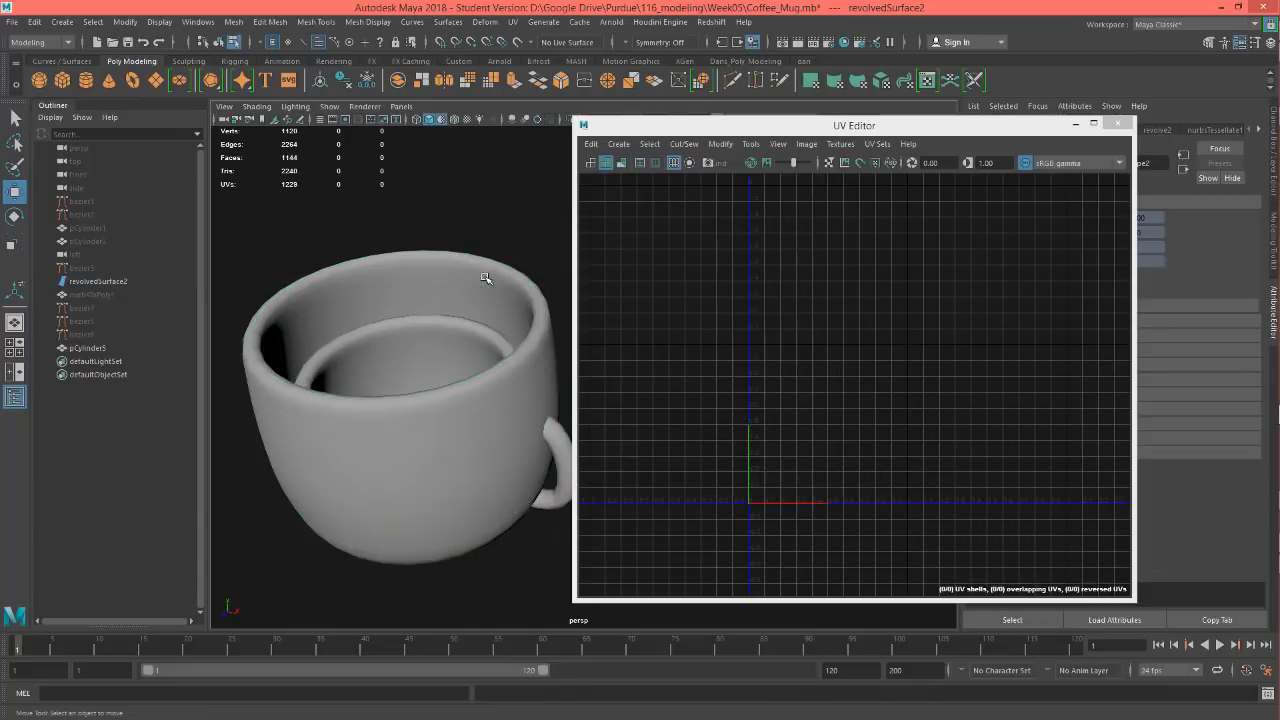
pyautogui.click(107, 282)
pyautogui.keyDown('alt'); pyautogui.moveTo(703, 412); pyautogui.dragTo(695, 360, button='middle'); pyautogui.keyUp('alt')
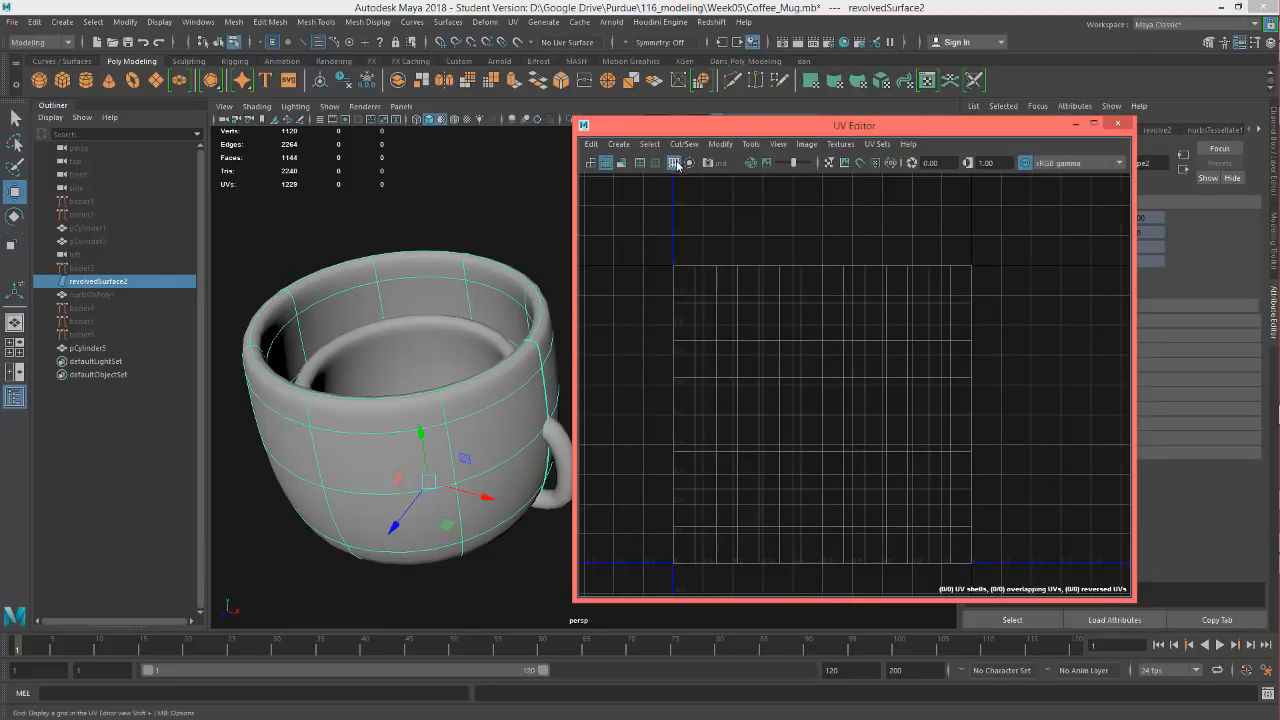
pyautogui.click(674, 162)
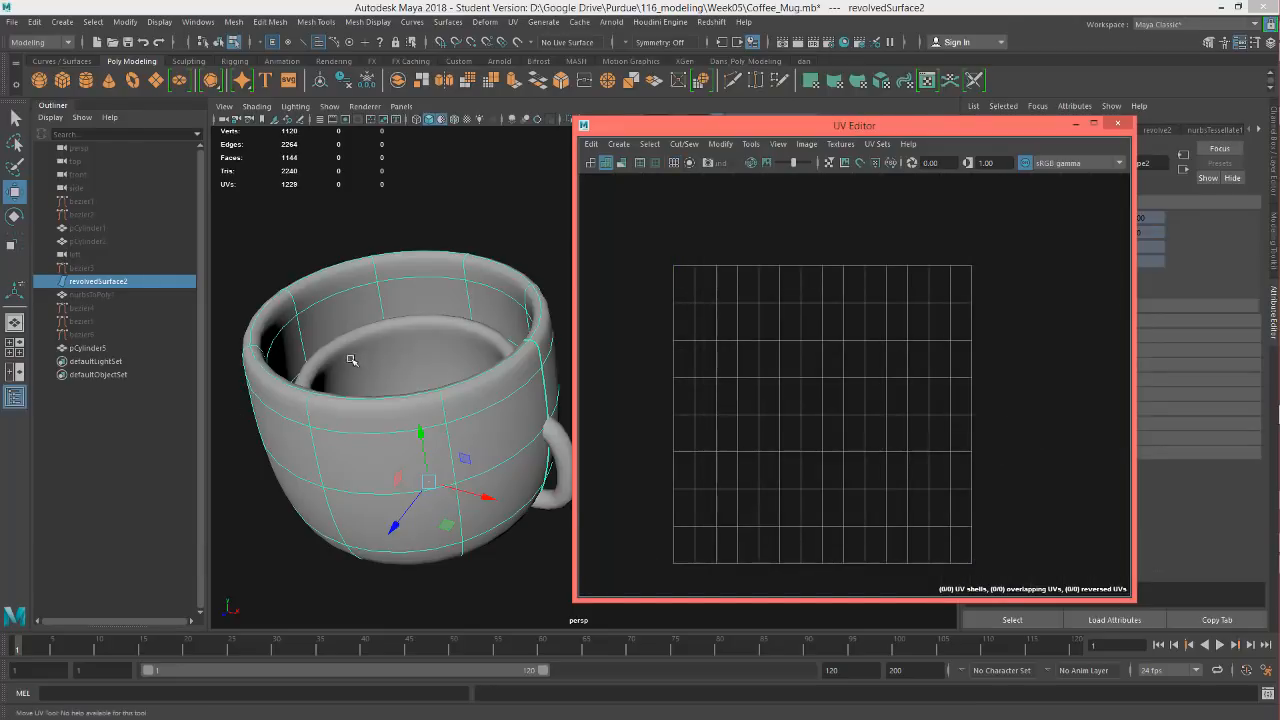
# Return from component to object selection and delete revolvedSurface2, keeping only the combined mug mesh
pyautogui.moveTo(353, 361)
pyautogui.keyDown('alt'); pyautogui.mouseDown()
pyautogui.moveTo(377, 320)
pyautogui.moveTo(397, 366)
pyautogui.mouseUp(); pyautogui.keyUp('alt')
pyautogui.click(391, 360)
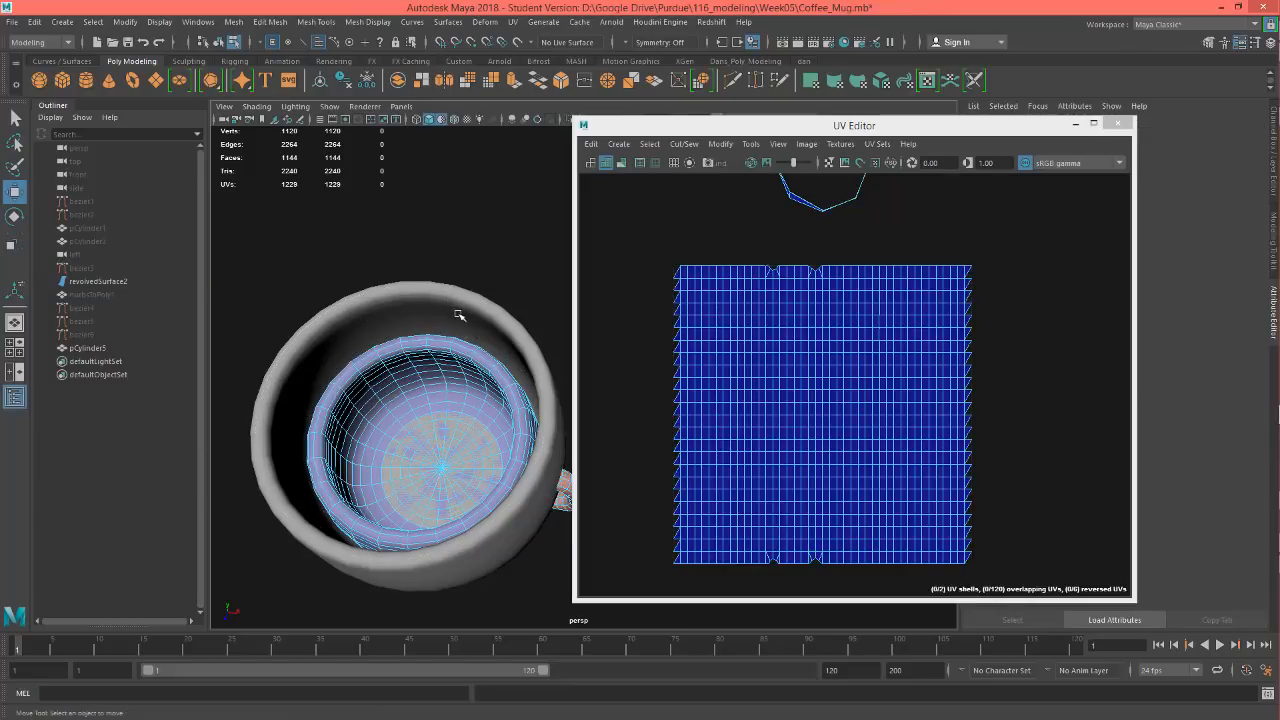
pyautogui.keyDown('alt'); pyautogui.moveTo(464, 344); pyautogui.dragTo(476, 301); pyautogui.keyUp('alt')
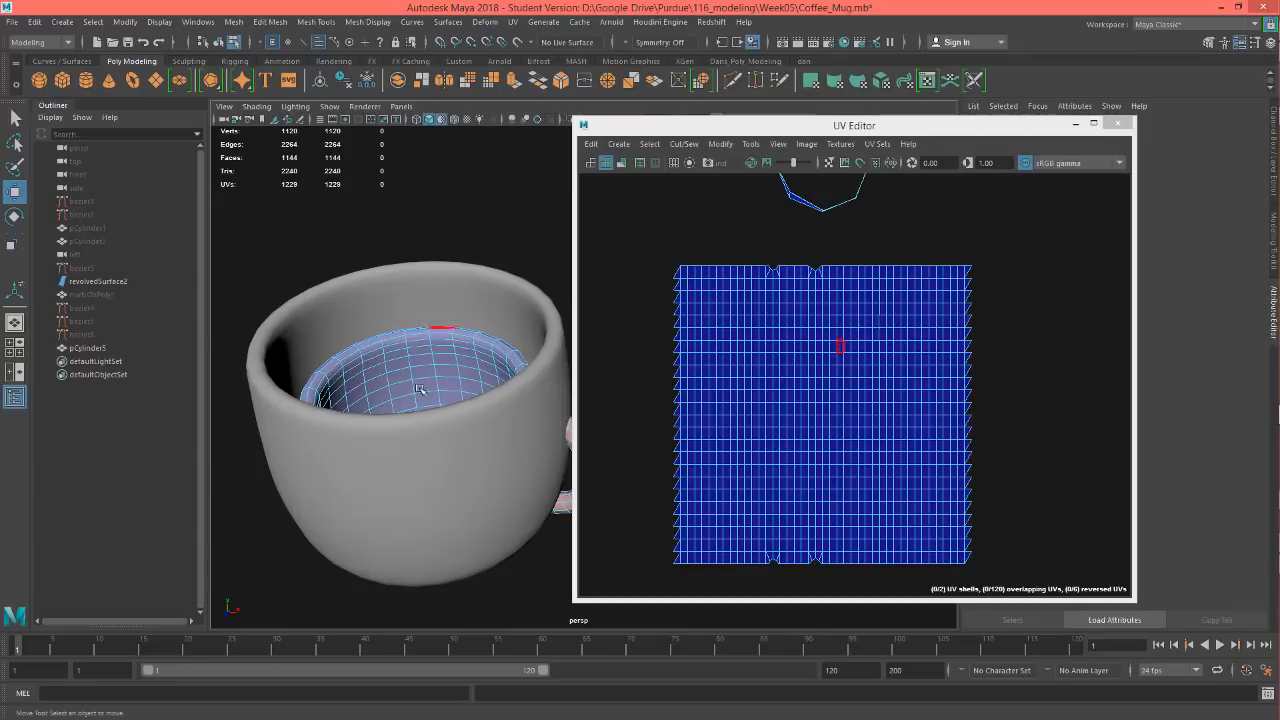
pyautogui.moveTo(477, 278); pyautogui.dragTo(524, 261, button='right')
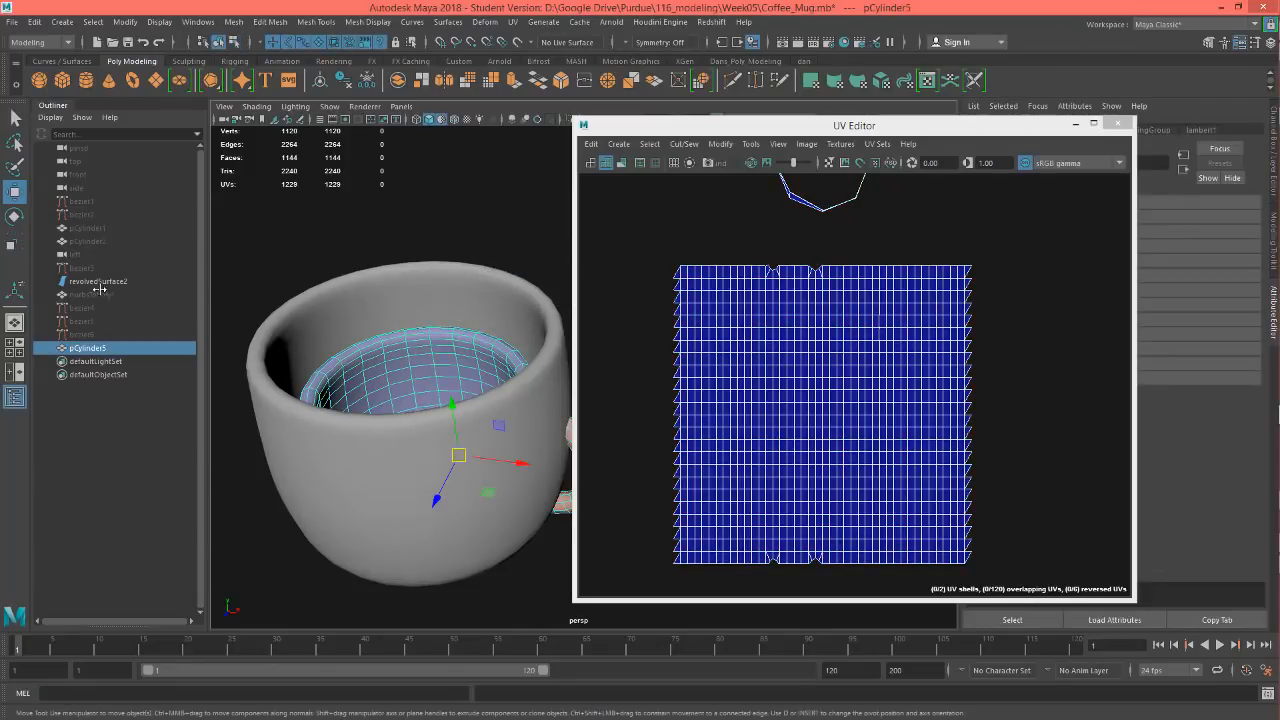
pyautogui.click(462, 366)
pyautogui.click(458, 354)
pyautogui.click(366, 291)
pyautogui.press('Delete')
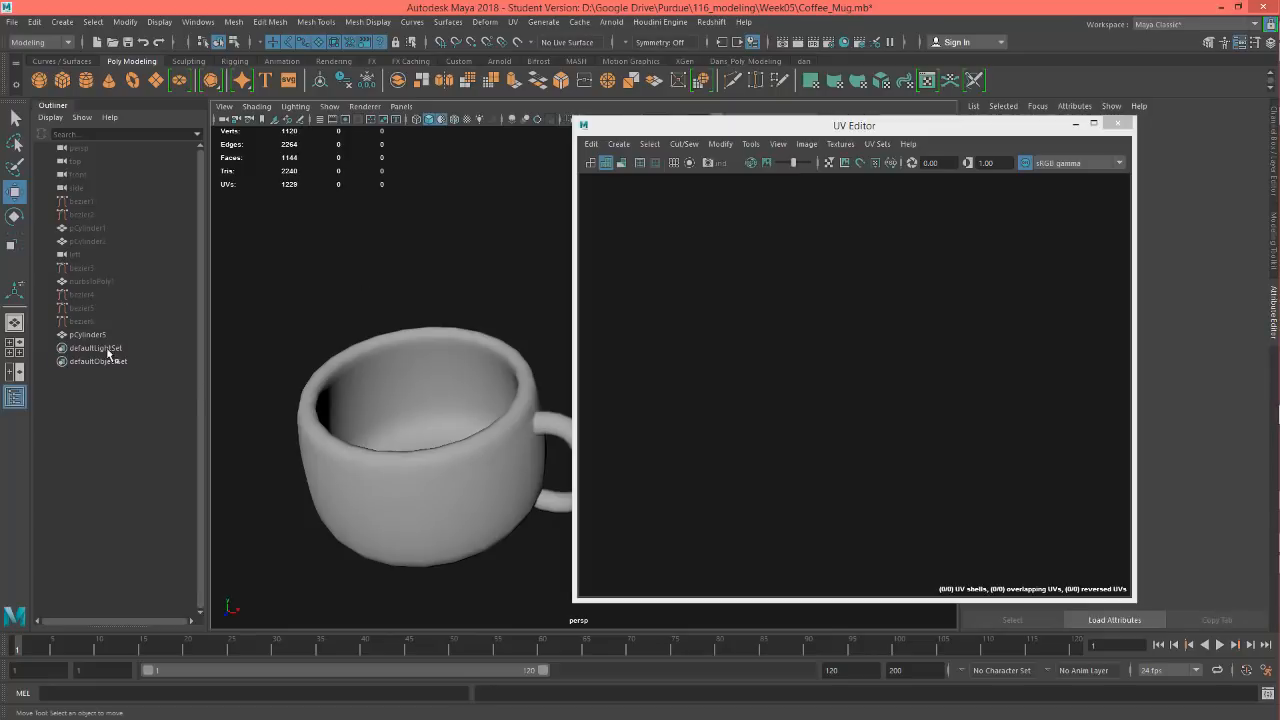
# Delete the leftover profile curves bezier1 through bezier6 from the scene
pyautogui.click(88, 322)
pyautogui.keyDown('shift'); pyautogui.click(92, 295); pyautogui.keyUp('shift')
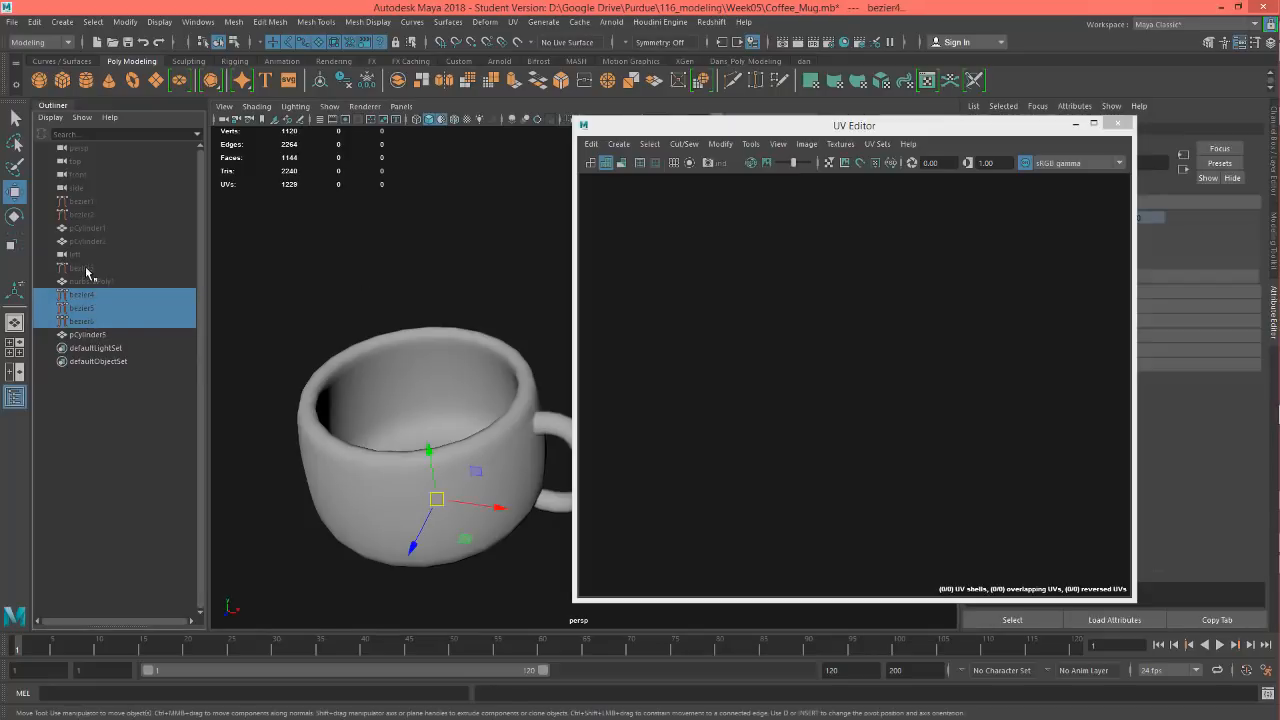
pyautogui.keyDown('shift'); pyautogui.click(92, 268); pyautogui.keyUp('shift')
pyautogui.keyDown('ctrl'); pyautogui.click(81, 216); pyautogui.keyUp('ctrl')
pyautogui.keyDown('ctrl'); pyautogui.click(87, 204); pyautogui.keyUp('ctrl')
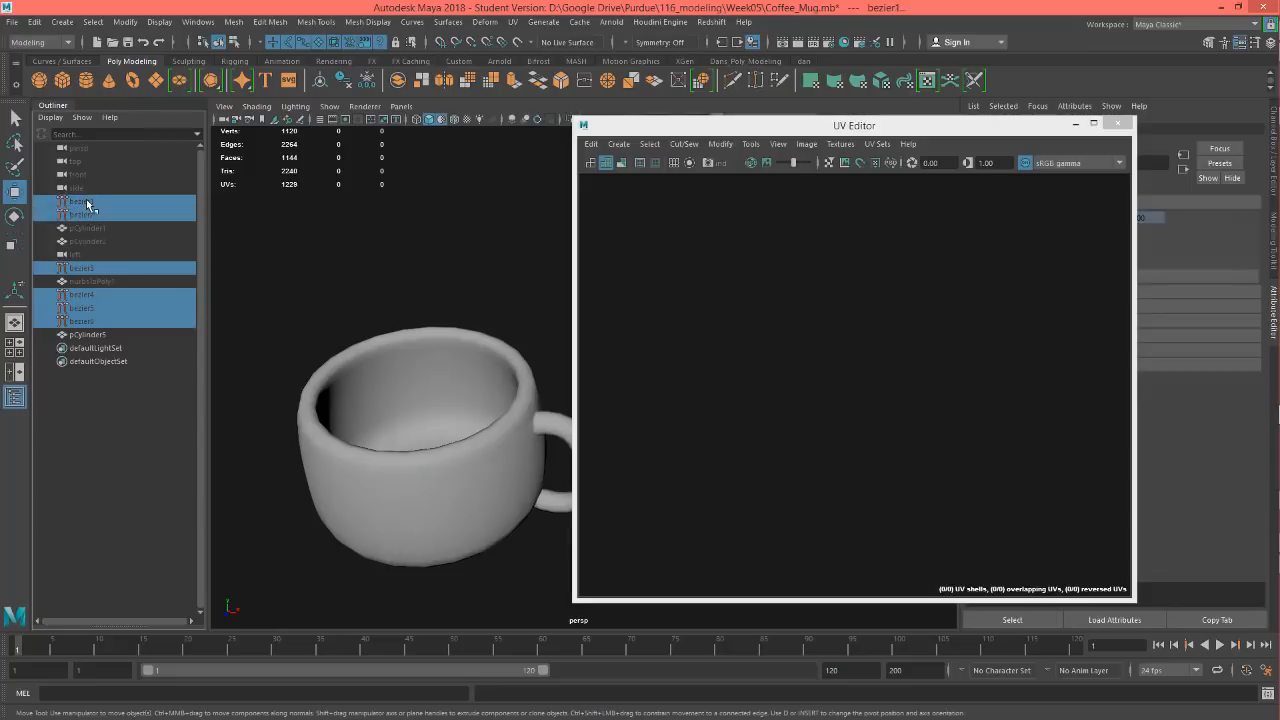
pyautogui.press('Delete')
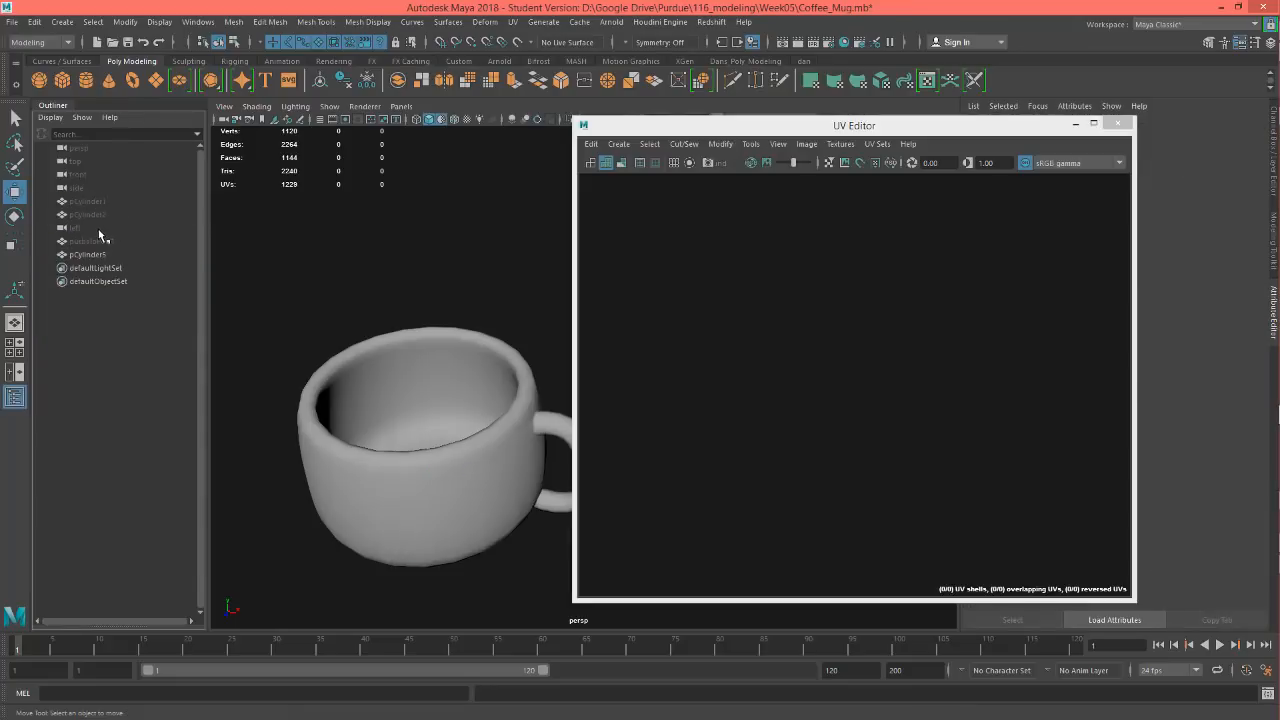
# Check the leftover hidden meshes and rename the combined mug mesh pCylinder5 as g_mug
pyautogui.click(88, 215)
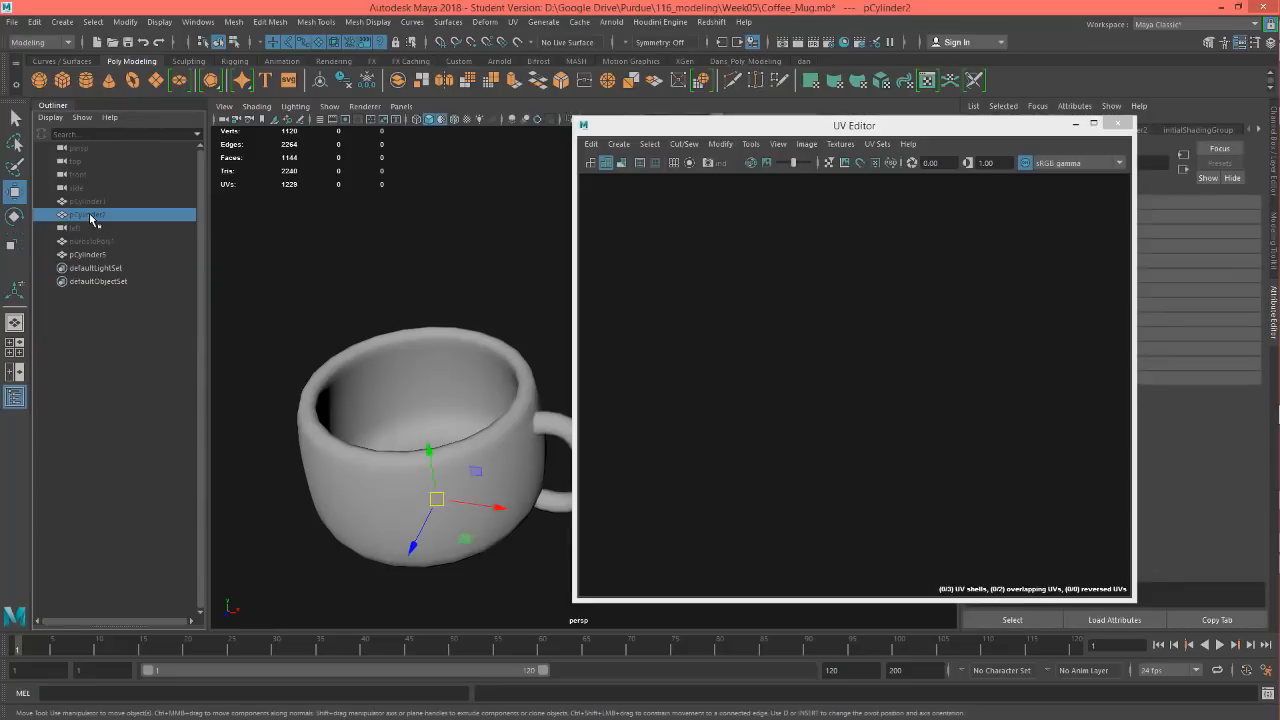
pyautogui.click(95, 242)
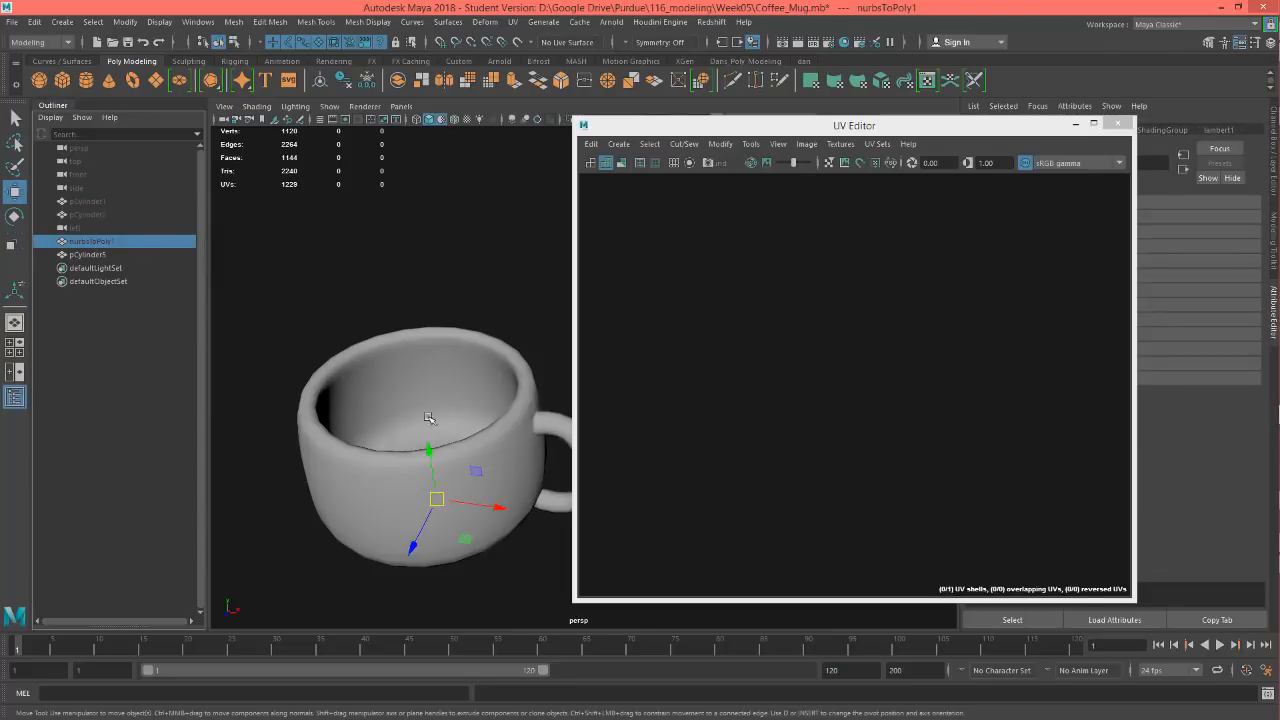
pyautogui.click(428, 418)
pyautogui.click(84, 256)
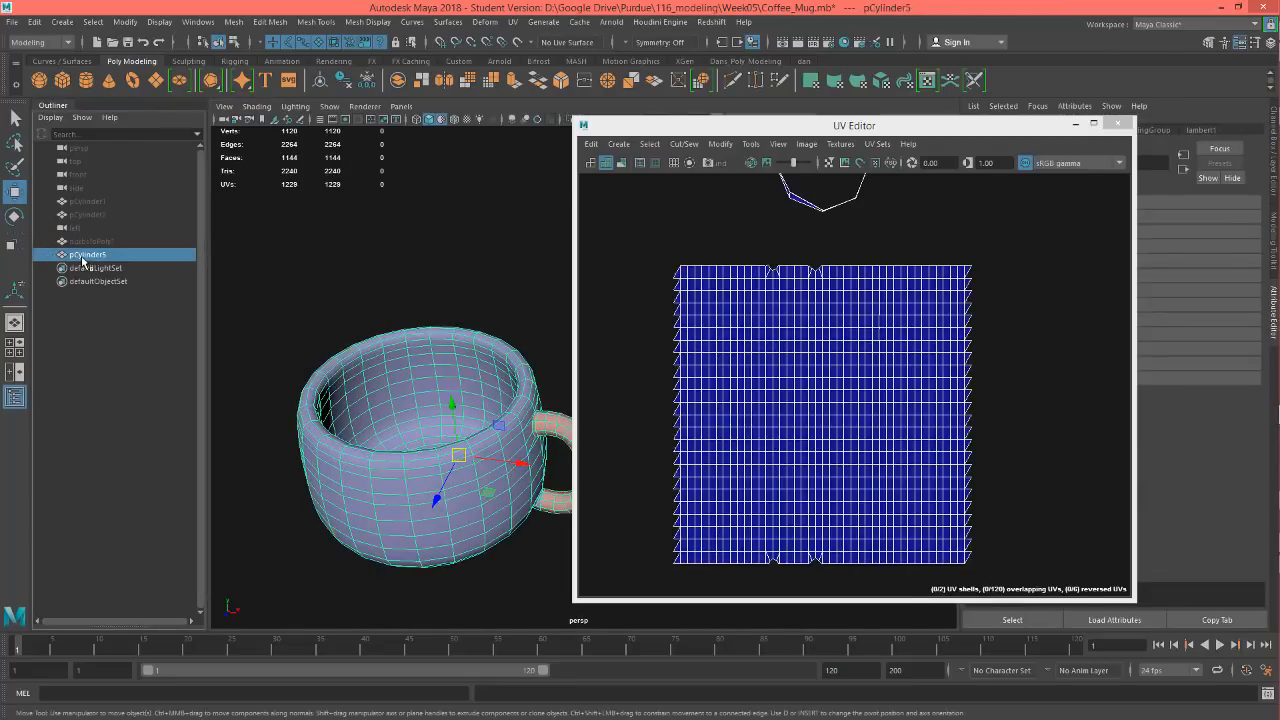
pyautogui.doubleClick(84, 256)
pyautogui.write('c_mug')
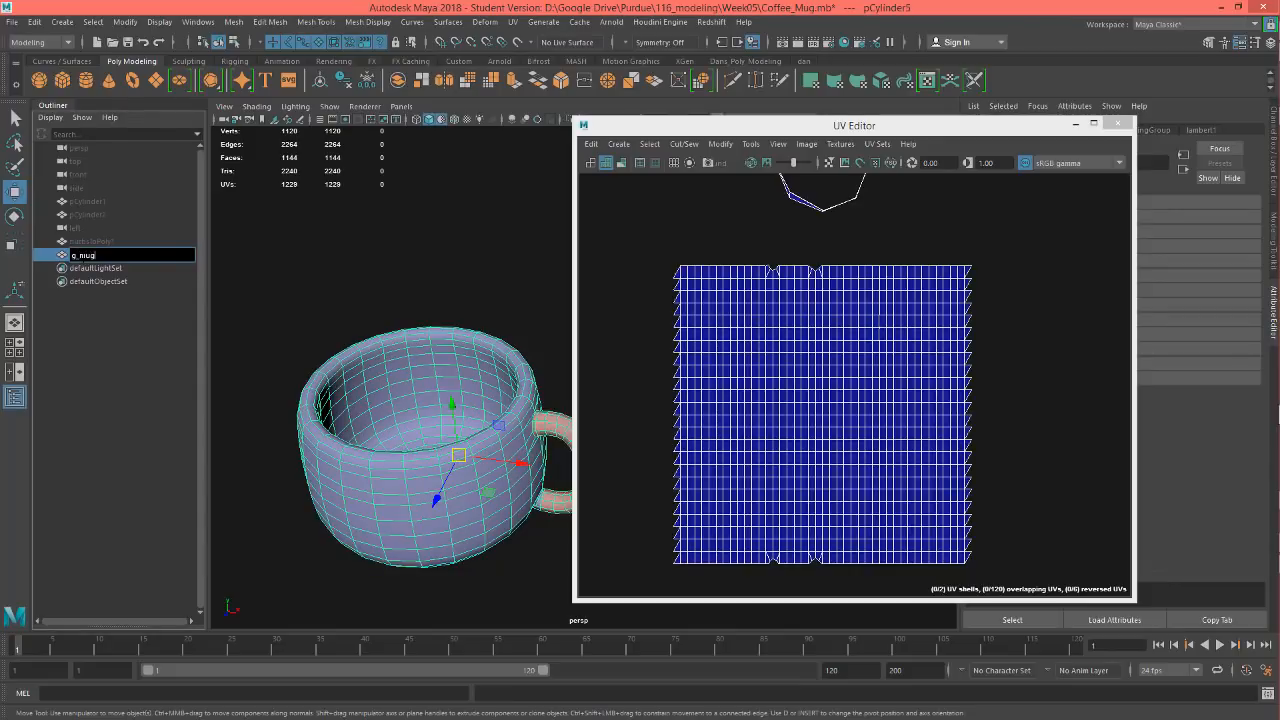
pyautogui.press('Return')
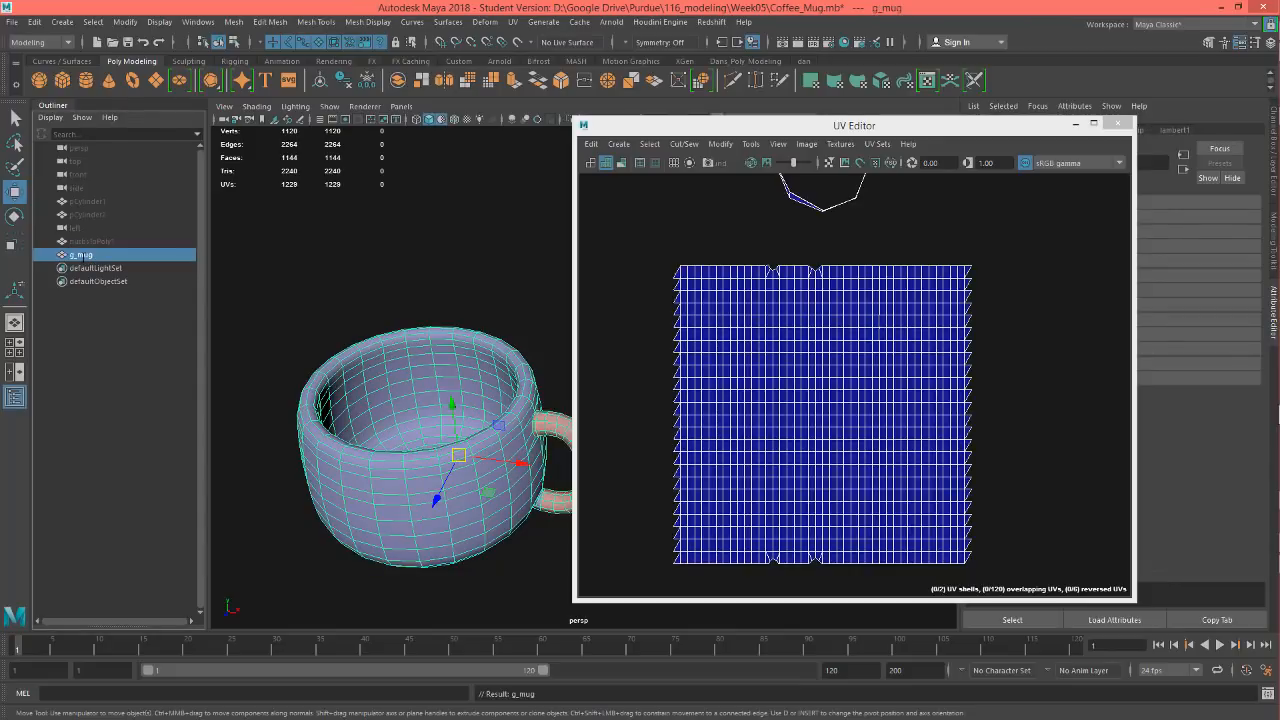
# Delete the leftover hidden meshes nurbsToPoly1, pCylinder2 and pCylinder1
pyautogui.click(80, 241)
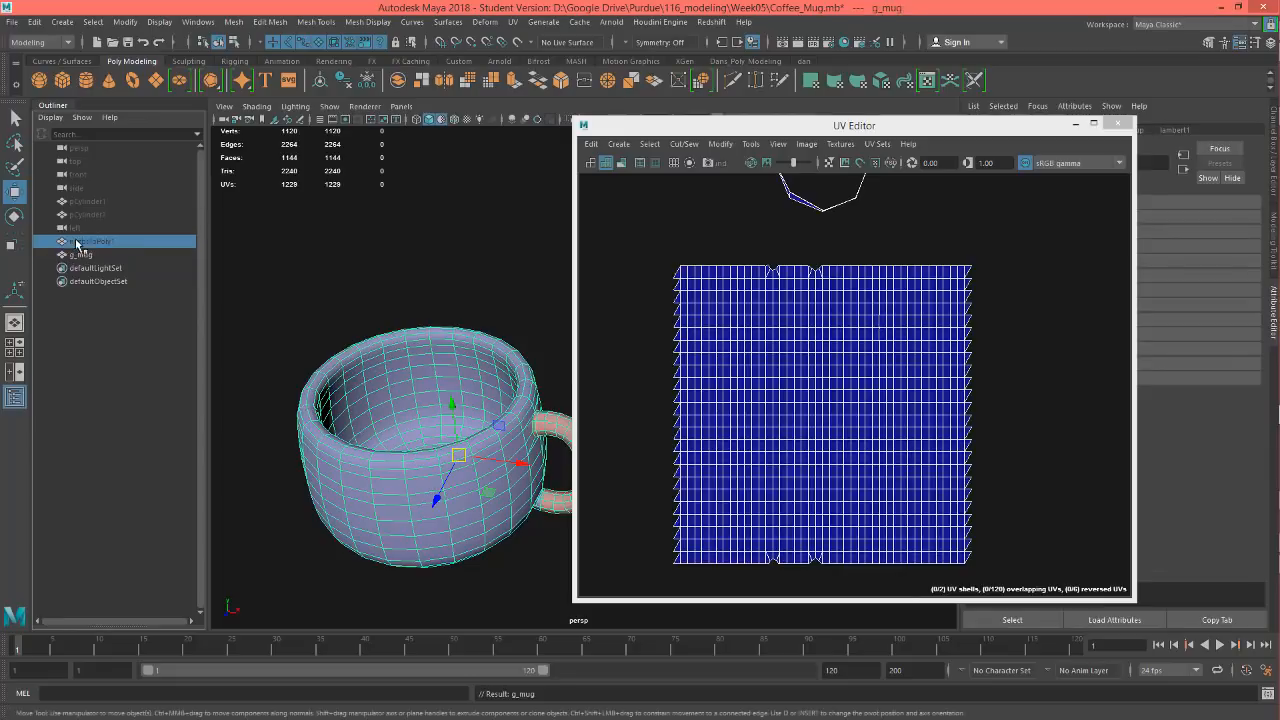
pyautogui.keyDown('ctrl'); pyautogui.click(87, 215); pyautogui.keyUp('ctrl')
pyautogui.keyDown('ctrl'); pyautogui.click(90, 203); pyautogui.keyUp('ctrl')
pyautogui.press('Delete')
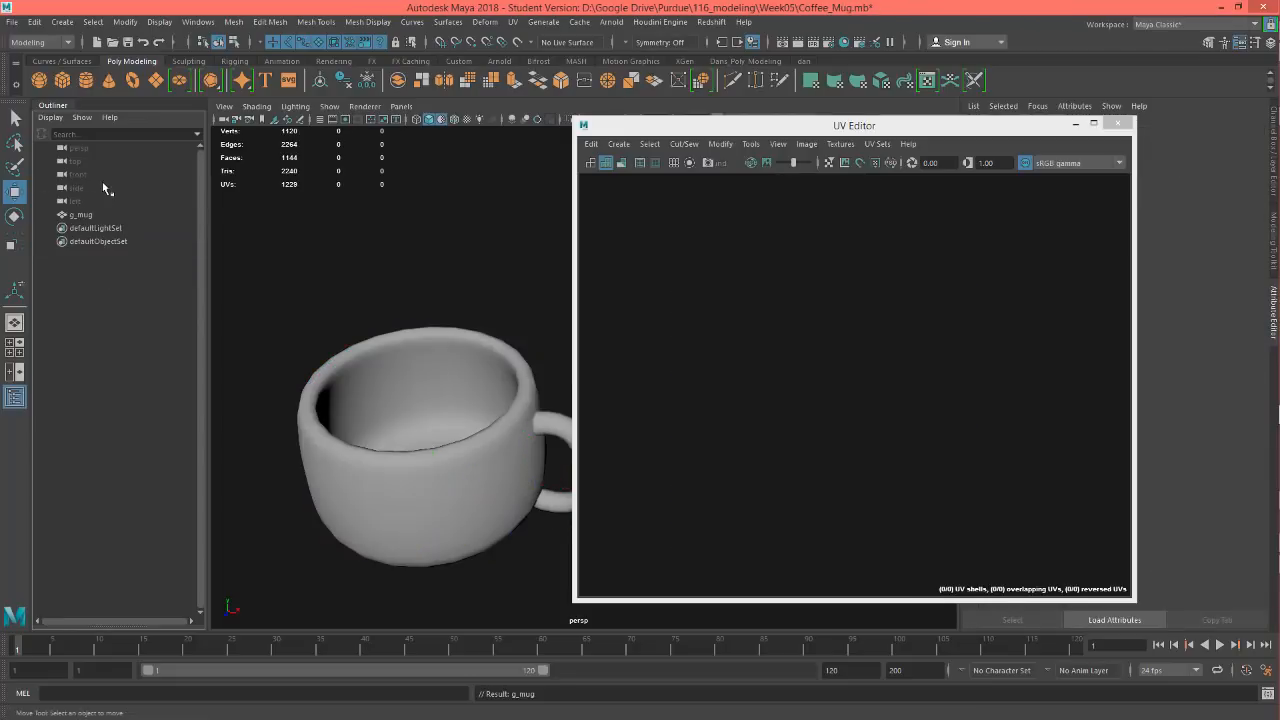
# Select the g_mug mesh and save the scene
pyautogui.click(77, 217)
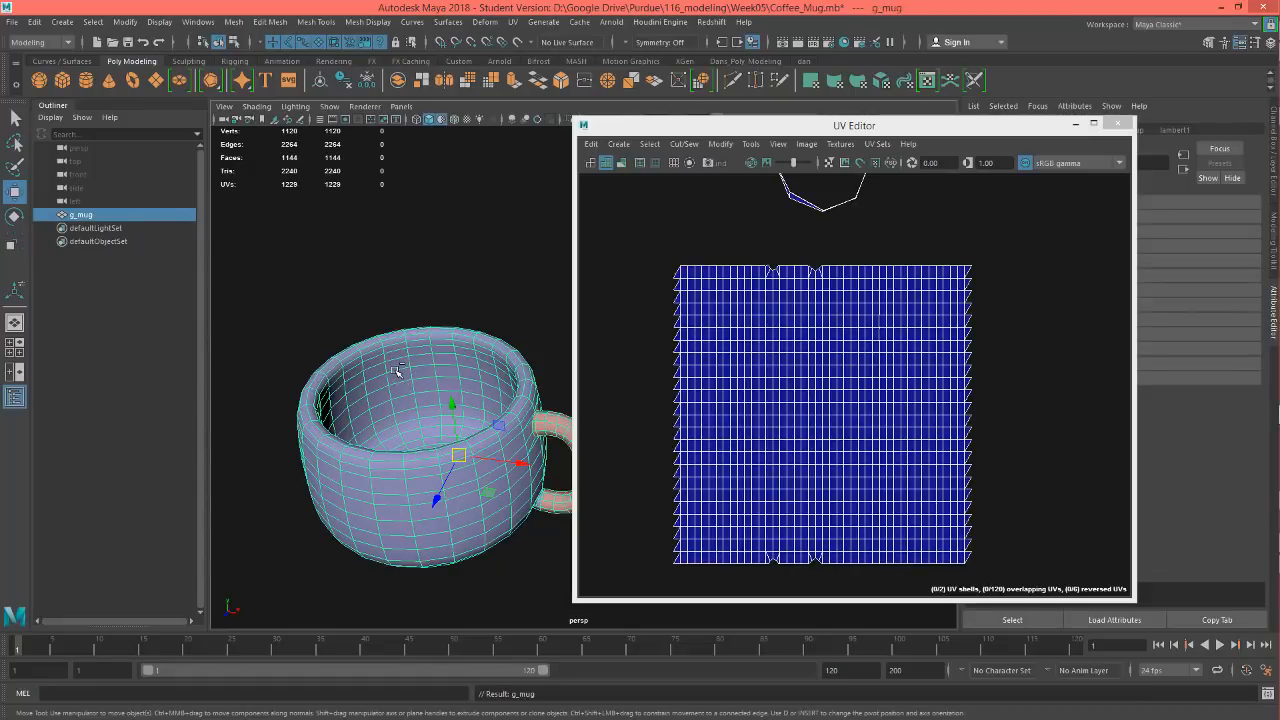
pyautogui.hotkey('ctrl', 's')
pyautogui.click(610, 375)
# Switch to face selection and select all faces of the mug's body and handle shells in the UV Editor
pyautogui.keyDown('alt'); pyautogui.moveTo(476, 413); pyautogui.dragTo(481, 384); pyautogui.keyUp('alt')
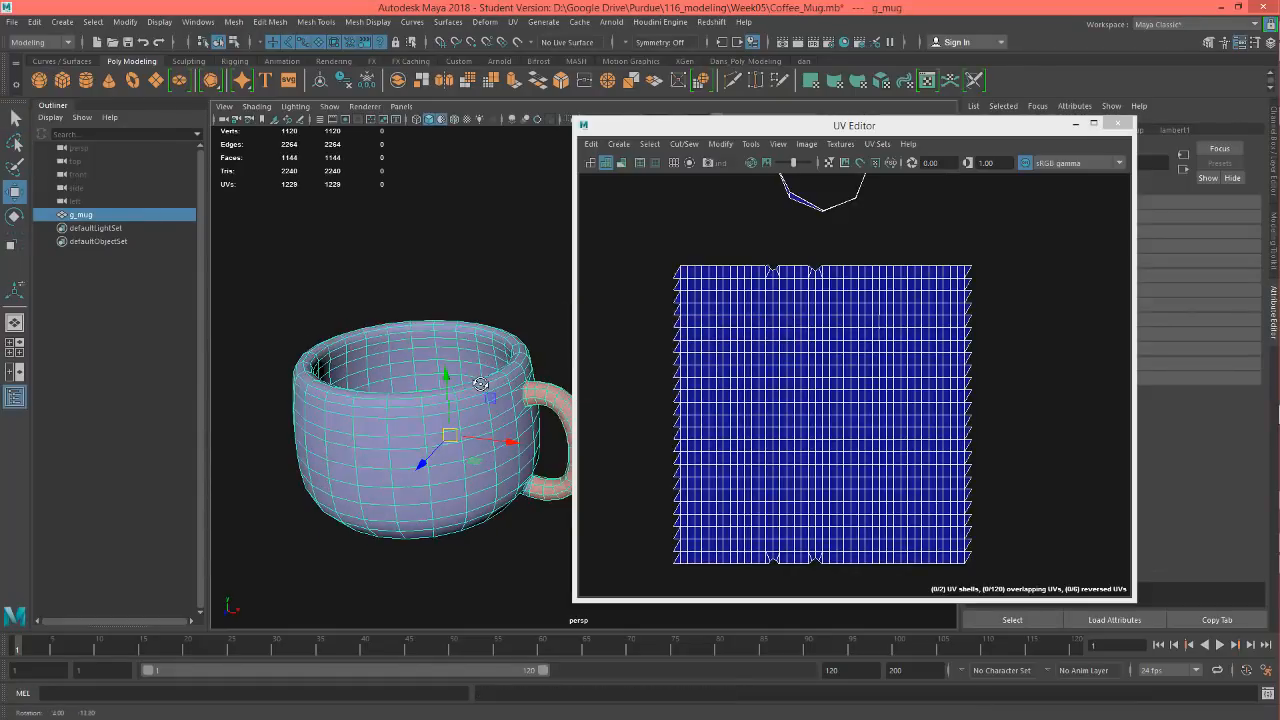
pyautogui.scroll(2, 450, 410)
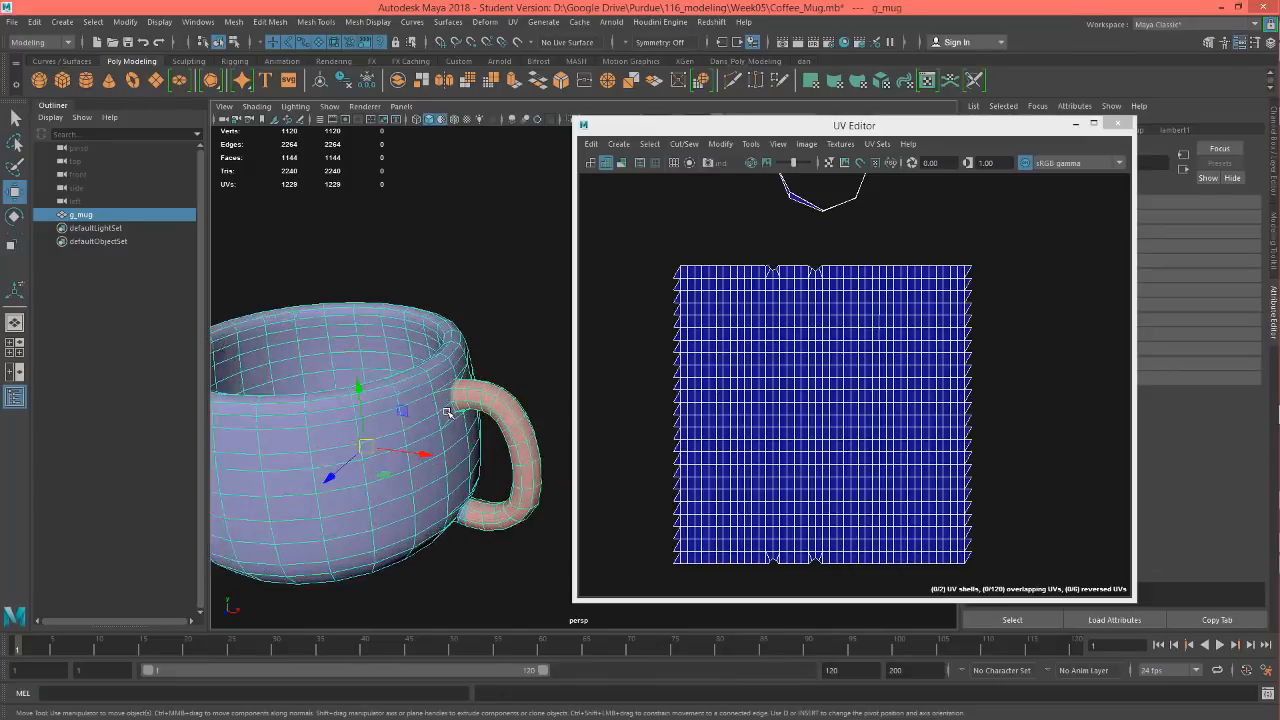
pyautogui.scroll(2, 448, 412)
pyautogui.keyDown('alt'); pyautogui.moveTo(383, 440); pyautogui.dragTo(378, 405, button='middle'); pyautogui.keyUp('alt')
pyautogui.scroll(-4, 351, 383)
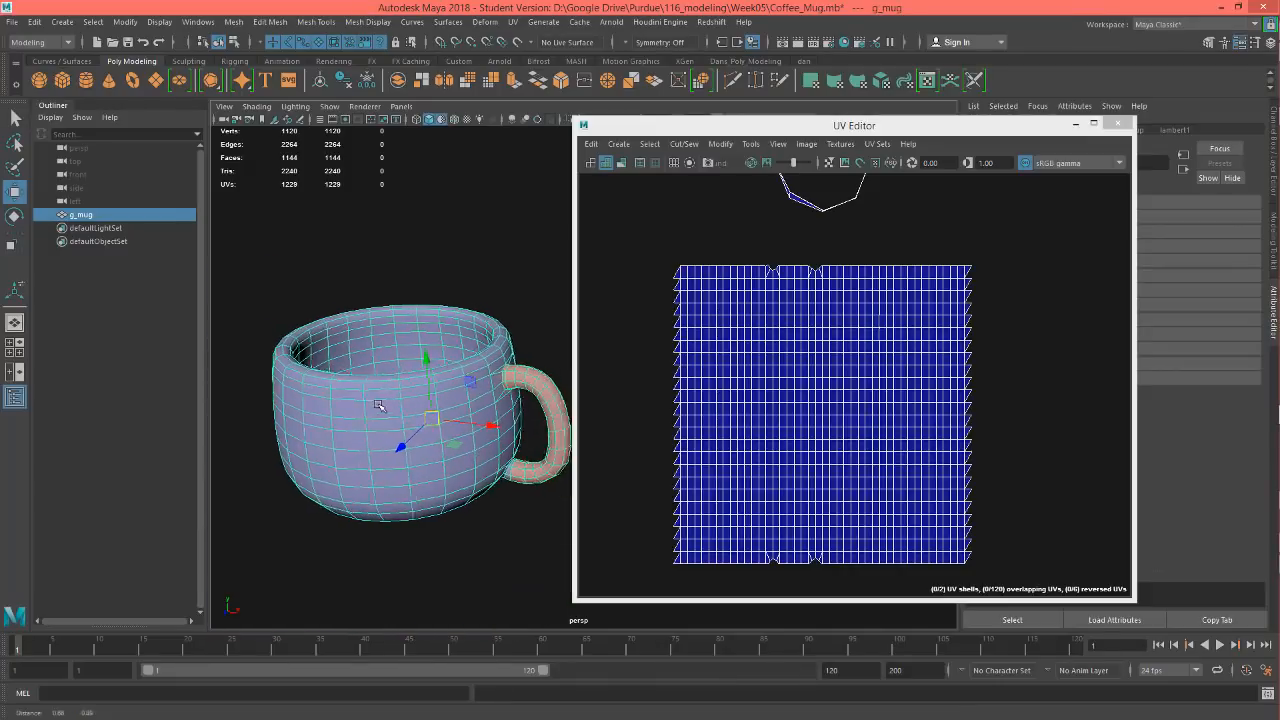
pyautogui.scroll(-3, 832, 405)
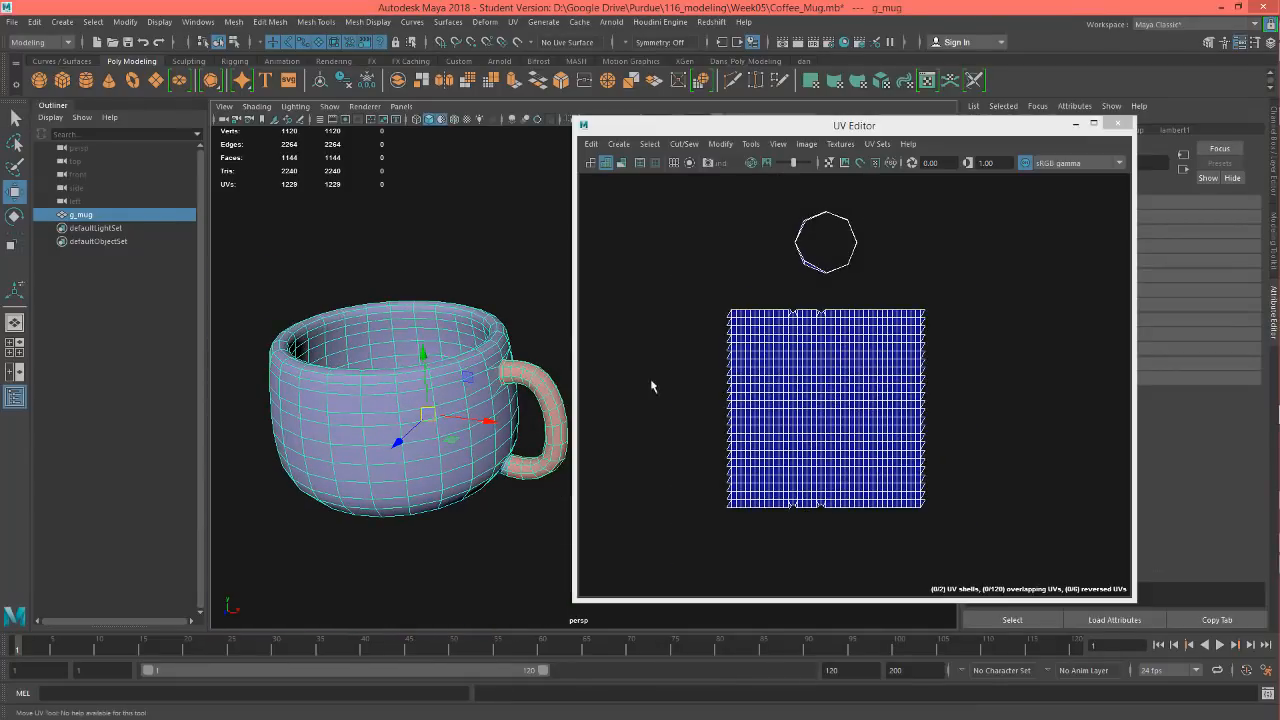
pyautogui.keyDown('alt'); pyautogui.moveTo(506, 415); pyautogui.dragTo(484, 394); pyautogui.keyUp('alt')
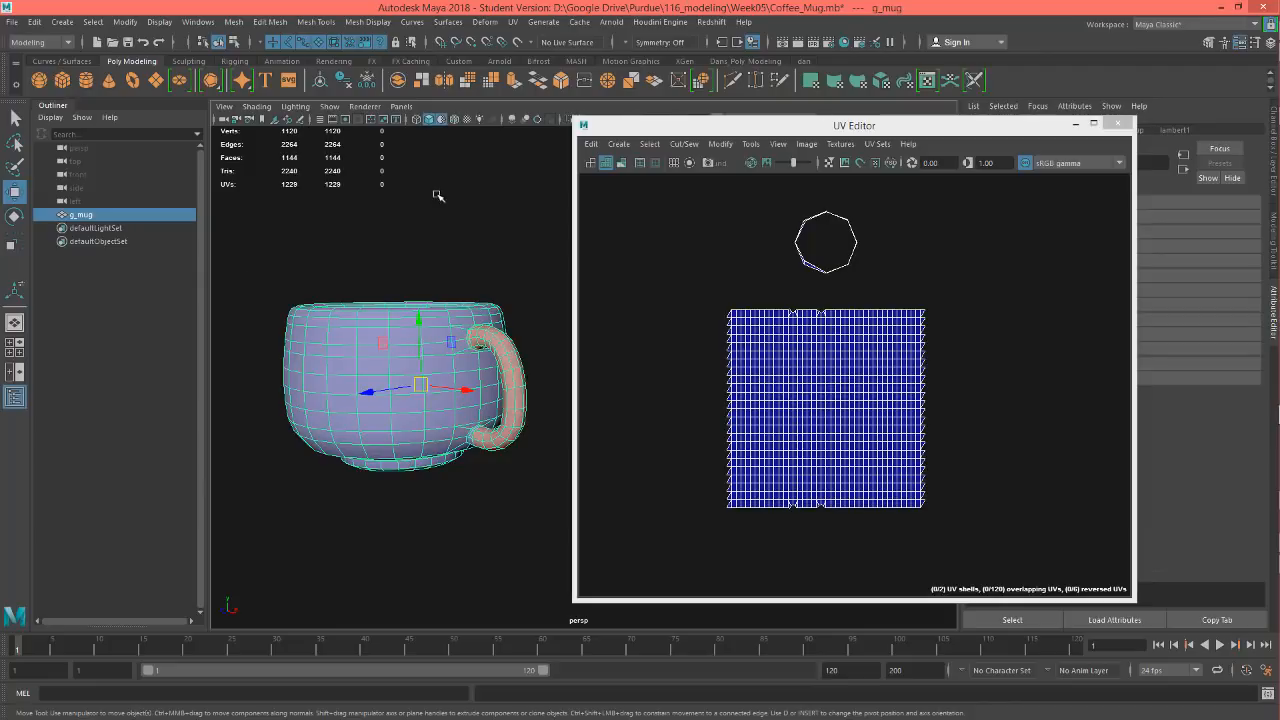
pyautogui.press('F11')
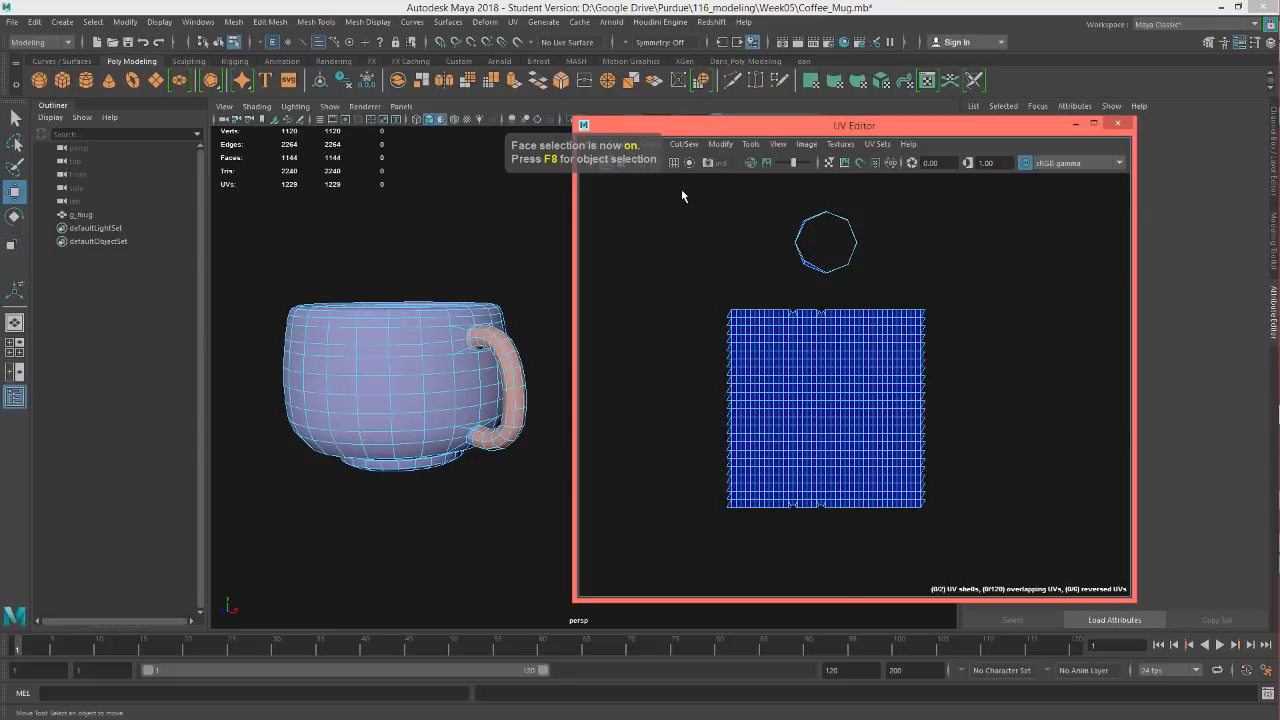
pyautogui.moveTo(681, 190); pyautogui.dragTo(983, 549)
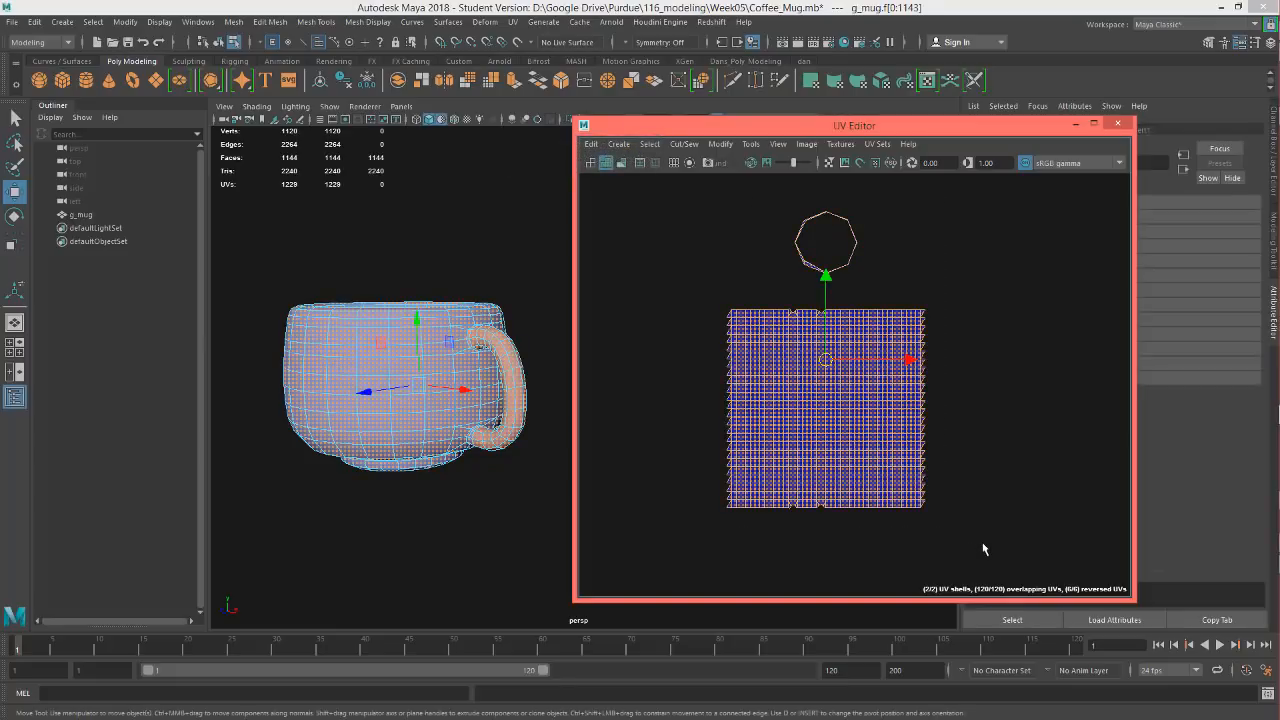
# Apply an Automatic UV projection to all selected faces of the mug
pyautogui.moveTo(932, 130); pyautogui.dragTo(854, 145)
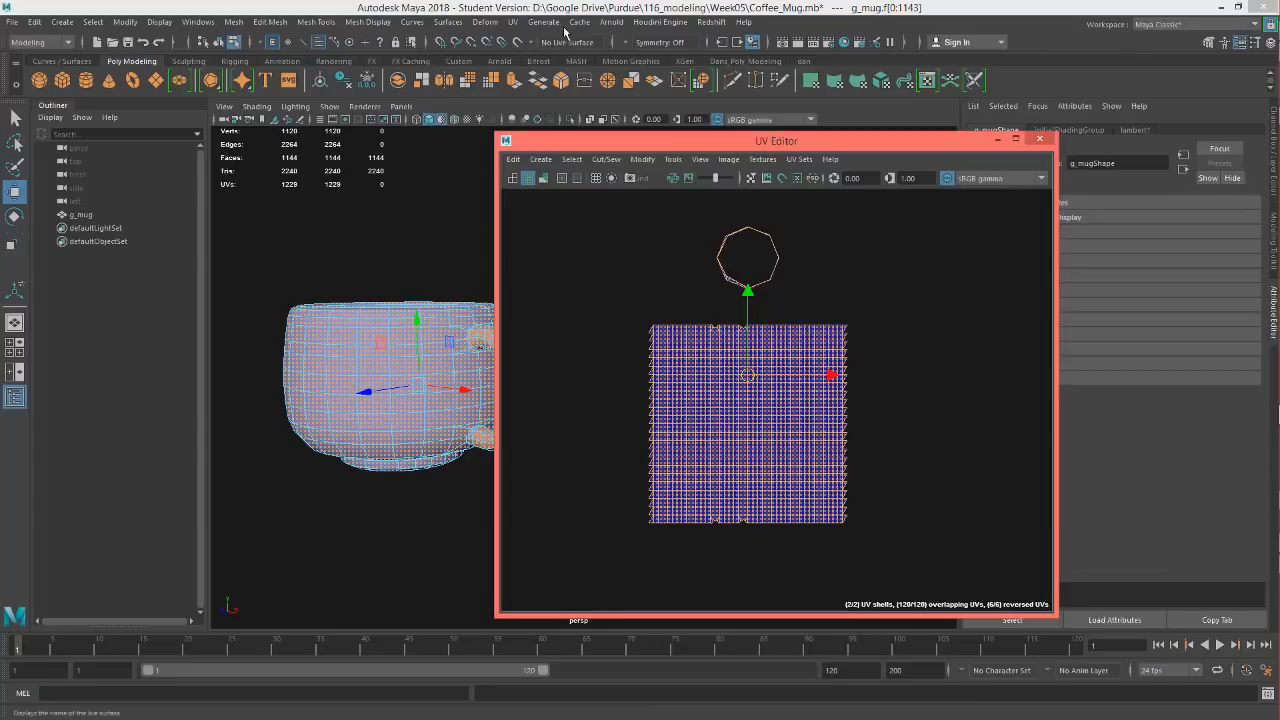
pyautogui.click(515, 22)
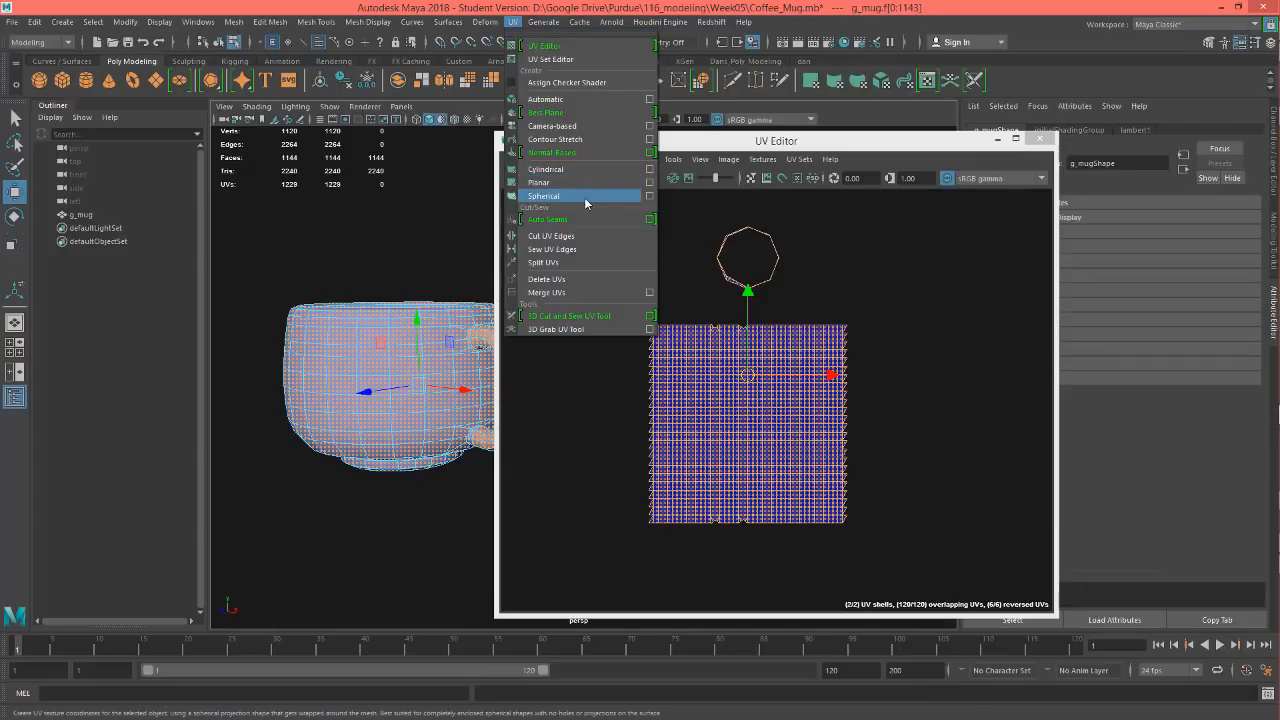
pyautogui.click(569, 104)
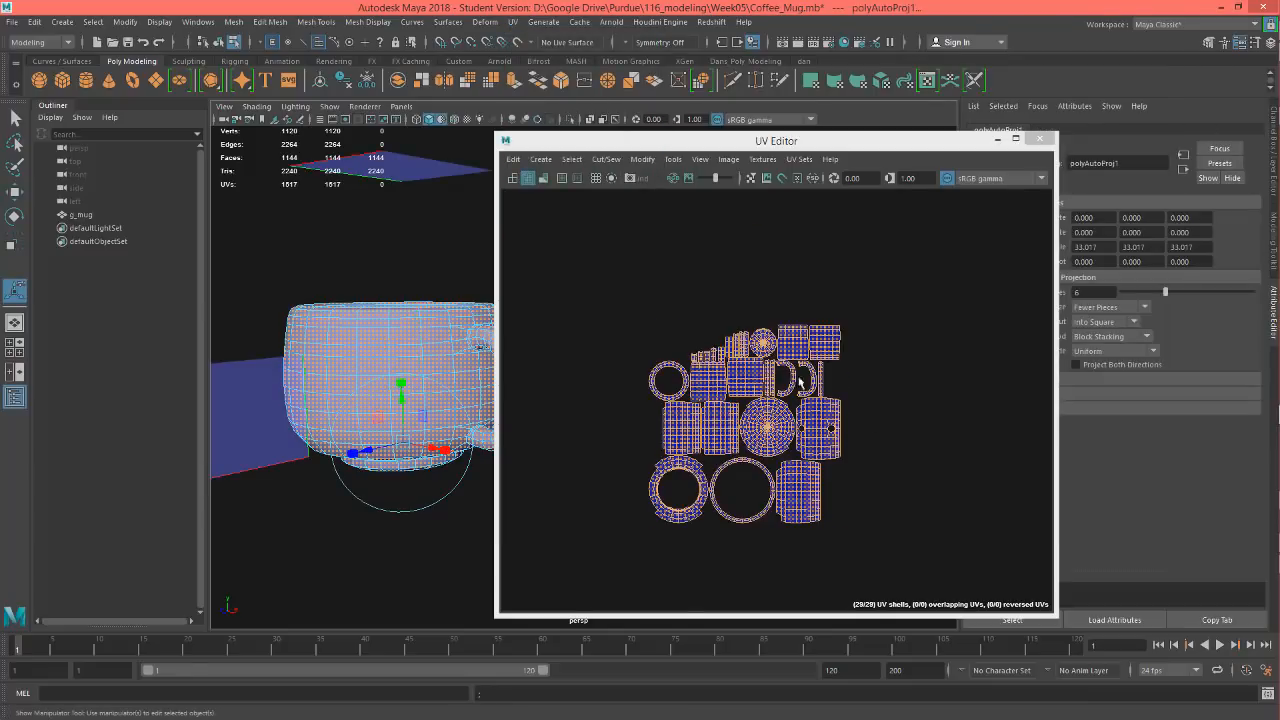
# Move the UV Editor clear of the mug and examine the automatic projection planes surrounding it
pyautogui.moveTo(742, 148); pyautogui.dragTo(996, 155)
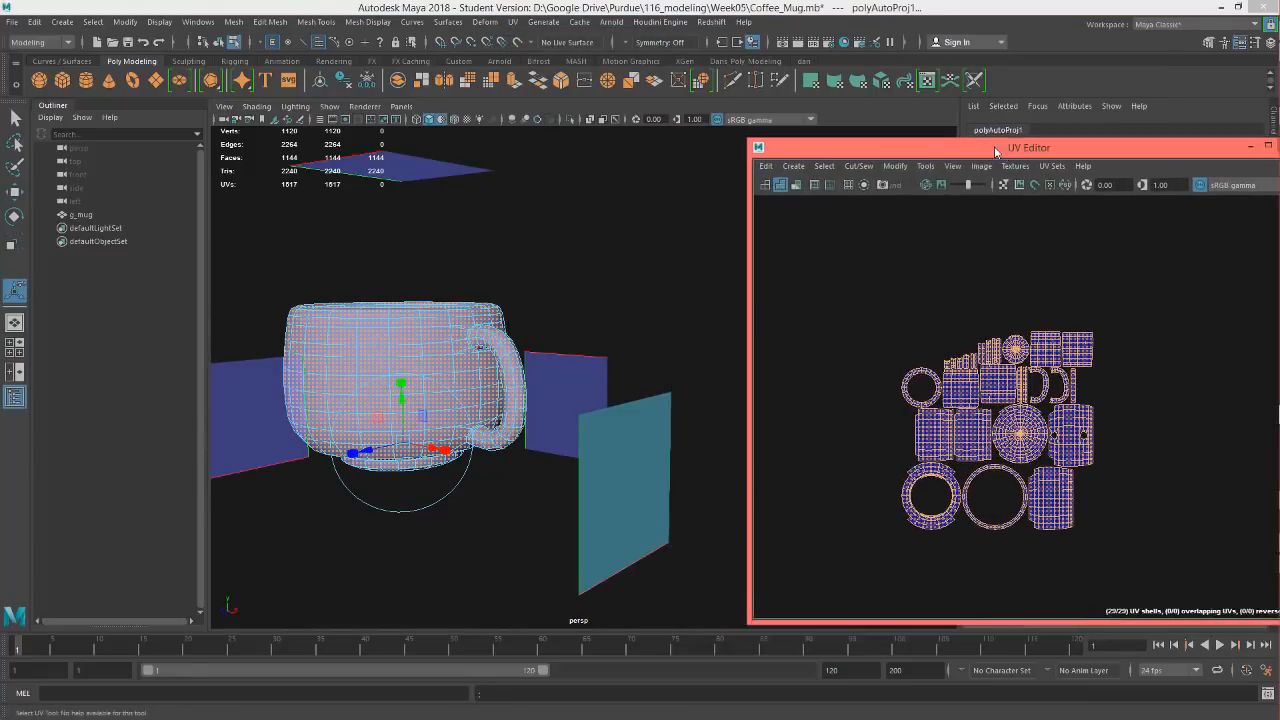
pyautogui.scroll(-3, 410, 299)
pyautogui.keyDown('alt'); pyautogui.moveTo(410, 299); pyautogui.dragTo(484, 180); pyautogui.keyUp('alt')
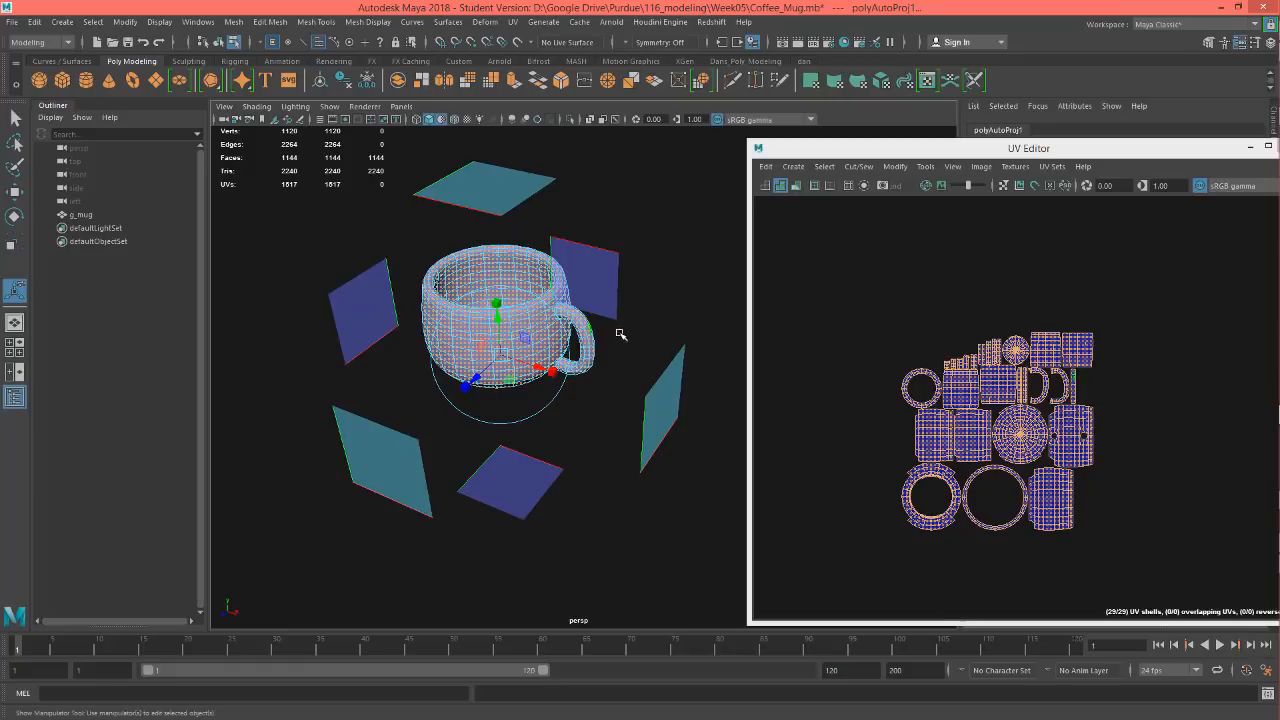
# Examine the projection planes from several angles and compare them with the mug's UV shells in the UV Editor
pyautogui.keyDown('alt'); pyautogui.moveTo(617, 331); pyautogui.dragTo(652, 370); pyautogui.keyUp('alt')
pyautogui.keyDown('alt'); pyautogui.moveTo(574, 261); pyautogui.dragTo(676, 364); pyautogui.keyUp('alt')
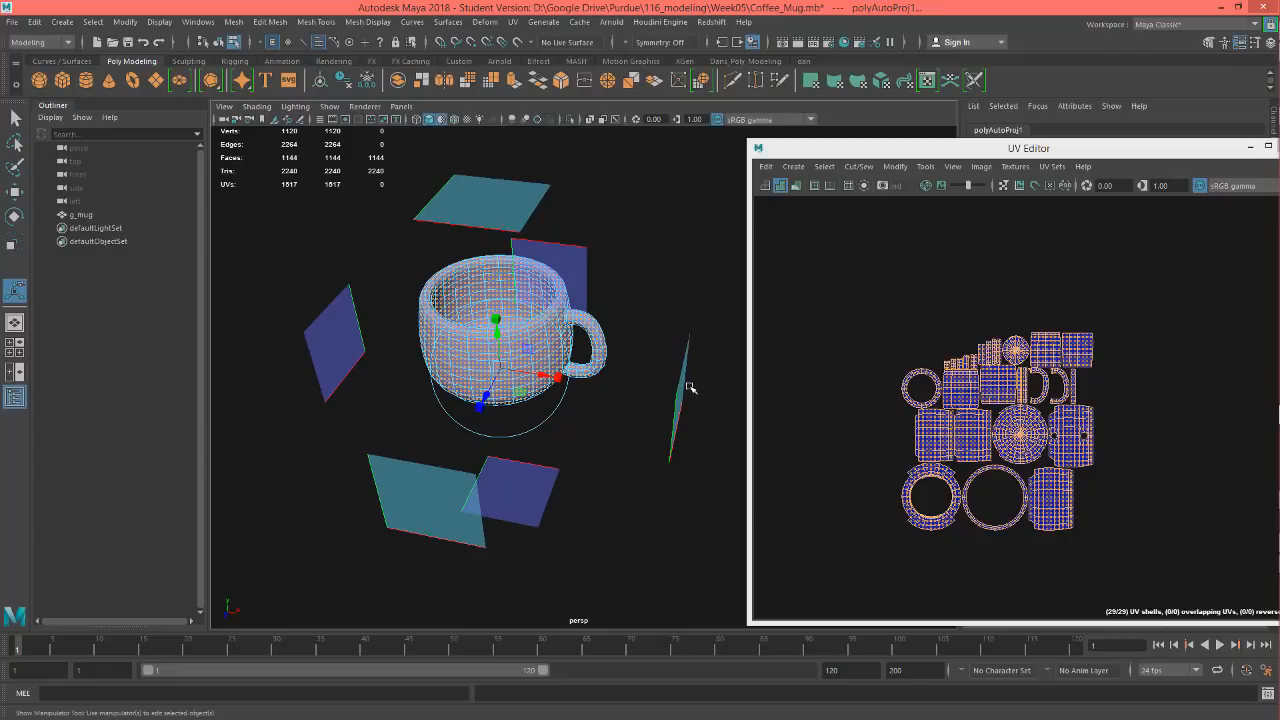
pyautogui.keyDown('alt'); pyautogui.moveTo(688, 387); pyautogui.dragTo(668, 357); pyautogui.keyUp('alt')
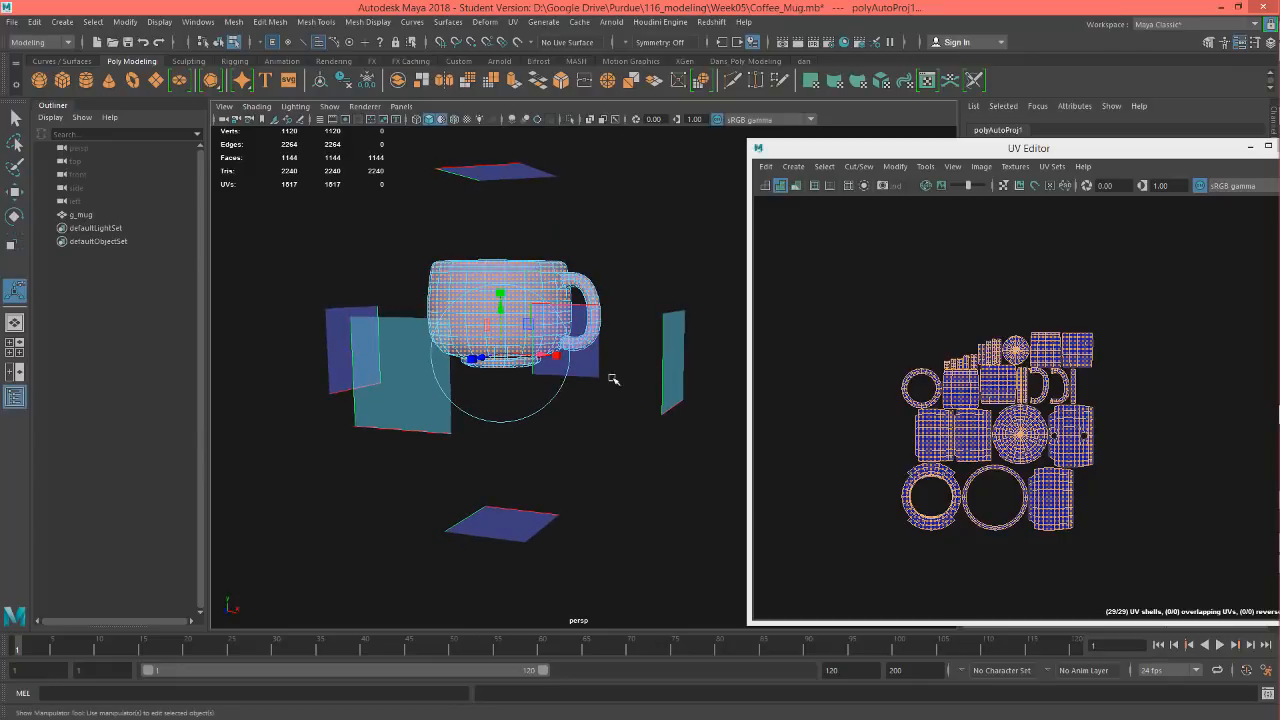
pyautogui.keyDown('alt'); pyautogui.moveTo(660, 437); pyautogui.dragTo(650, 362); pyautogui.keyUp('alt')
pyautogui.scroll(5, 1035, 452)
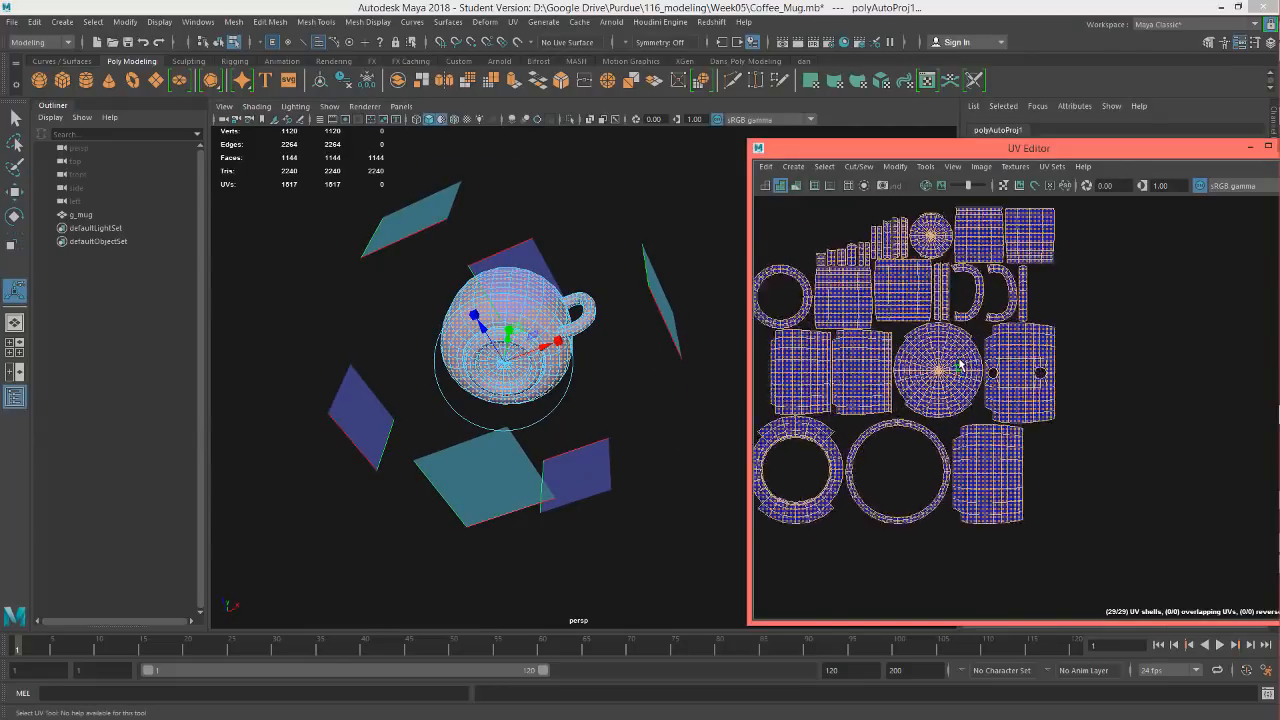
pyautogui.scroll(2, 920, 457)
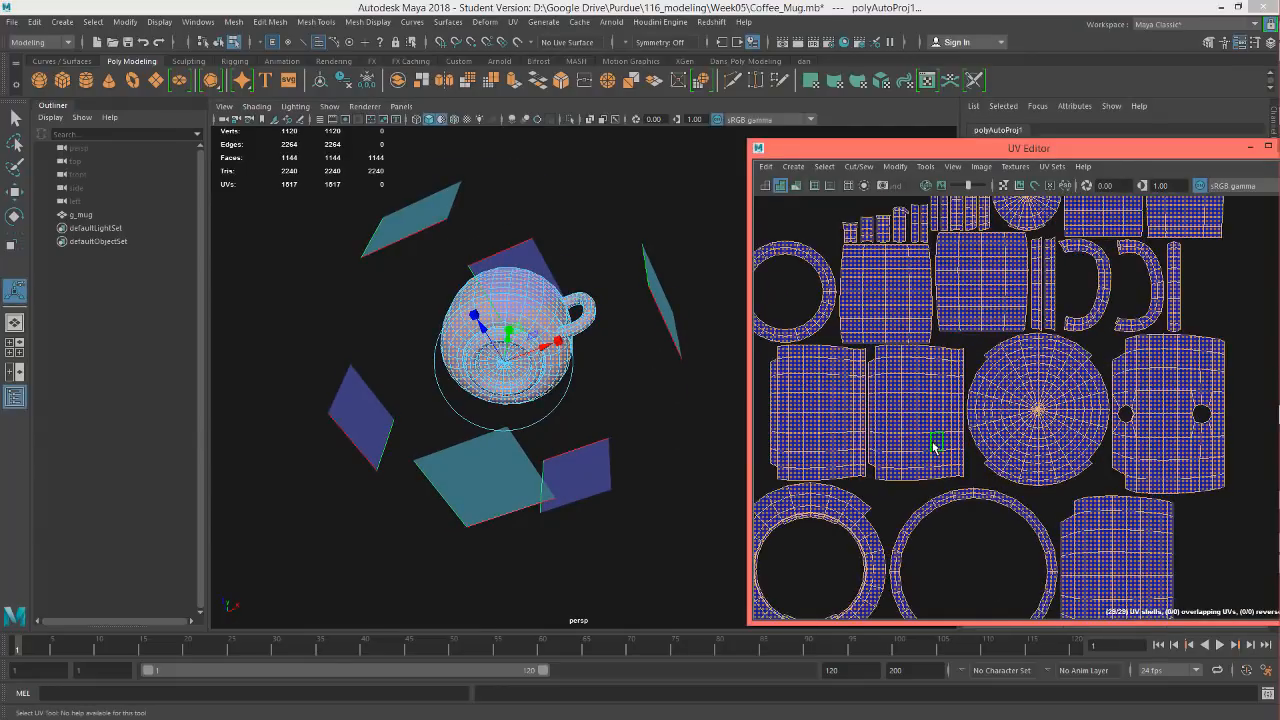
pyautogui.scroll(-4, 934, 443)
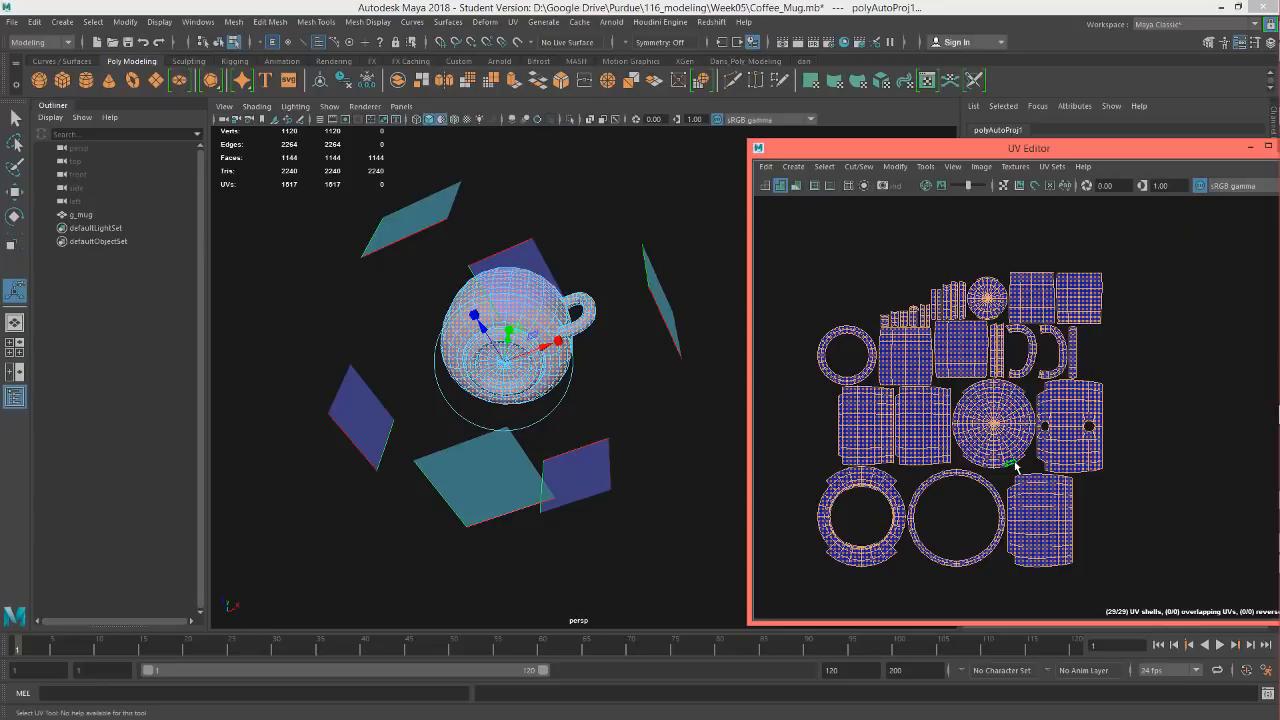
pyautogui.scroll(7, 962, 445)
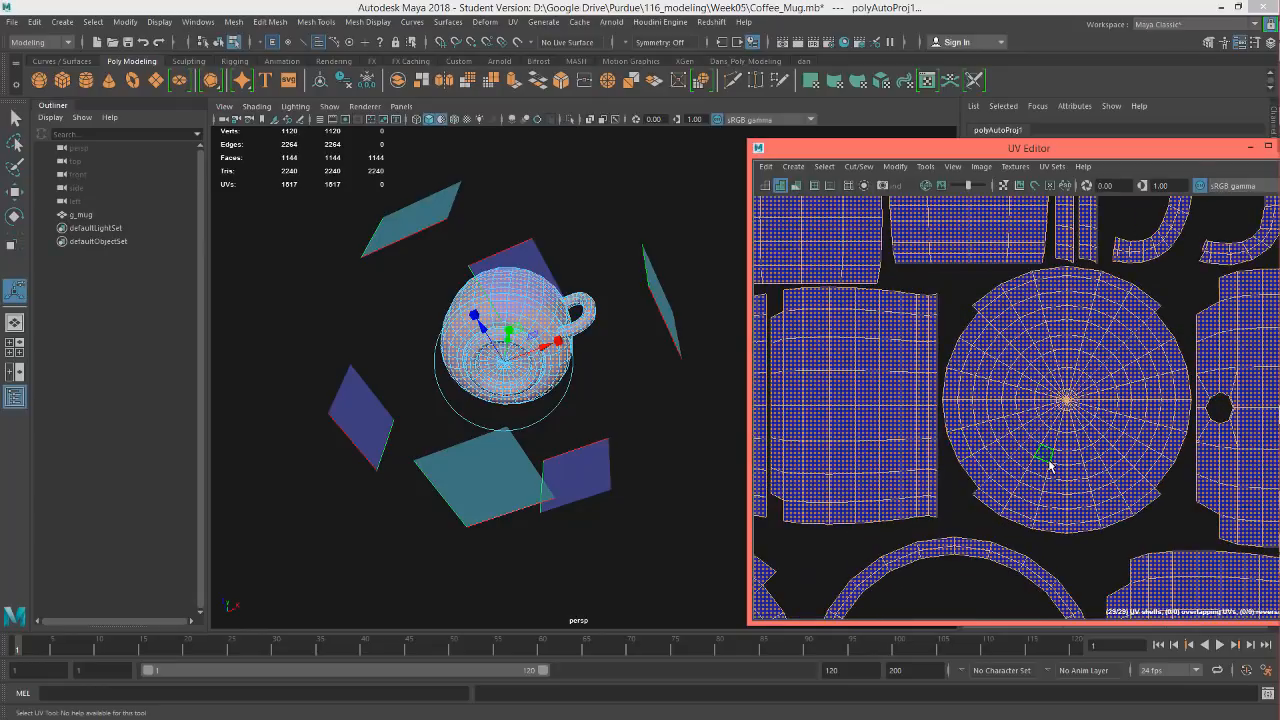
pyautogui.scroll(-6, 976, 369)
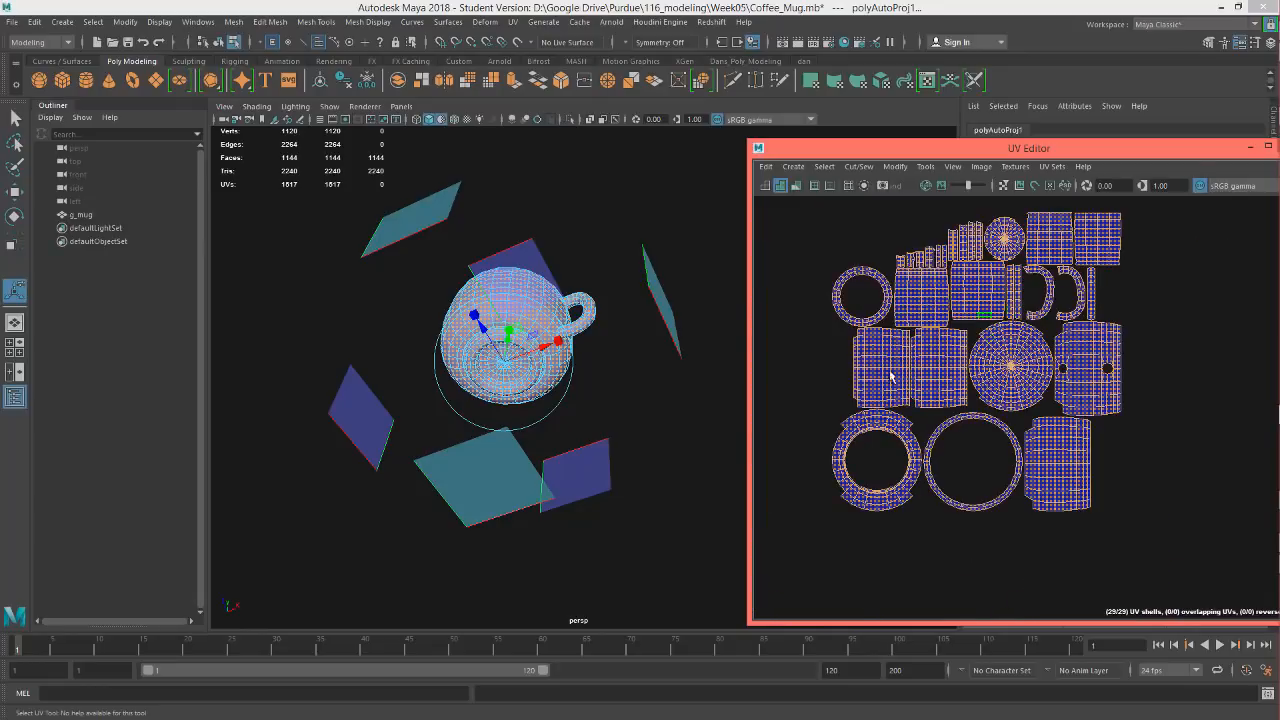
pyautogui.scroll(5, 938, 322)
pyautogui.scroll(-4, 940, 320)
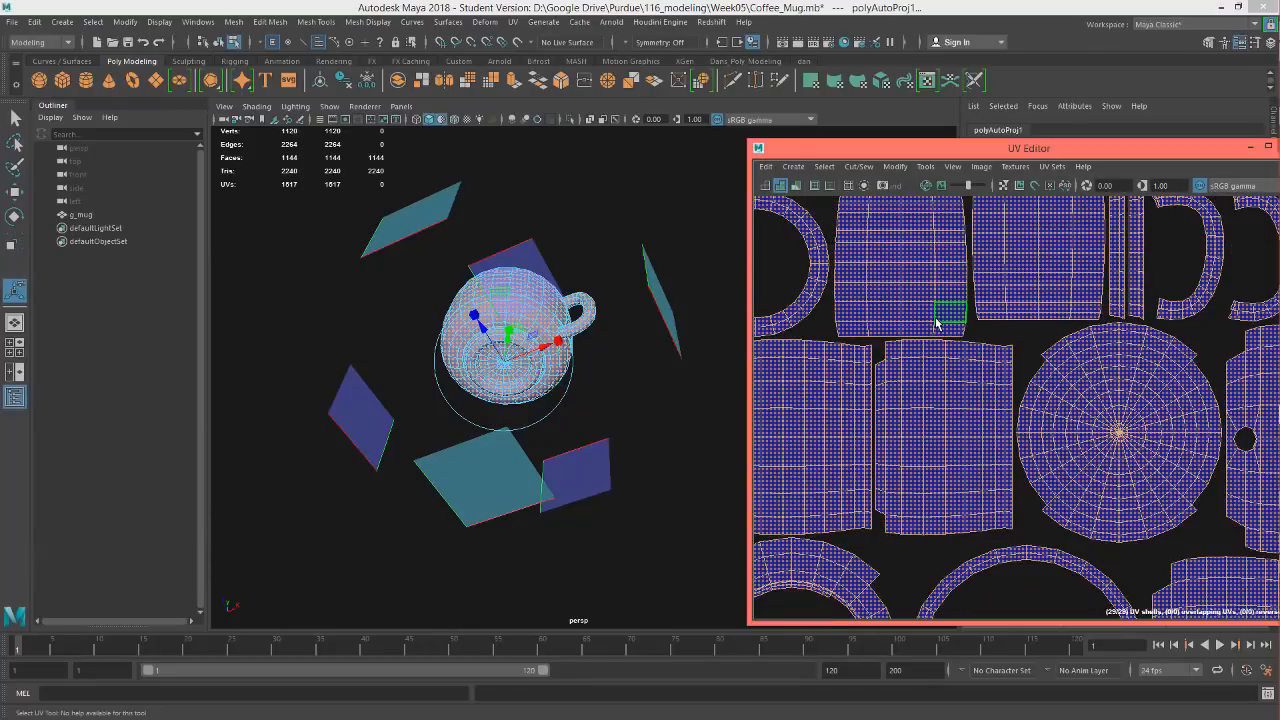
# Check the UV shells with the UV distortion display turned on, and restore the plain shaded display
pyautogui.click(797, 186)
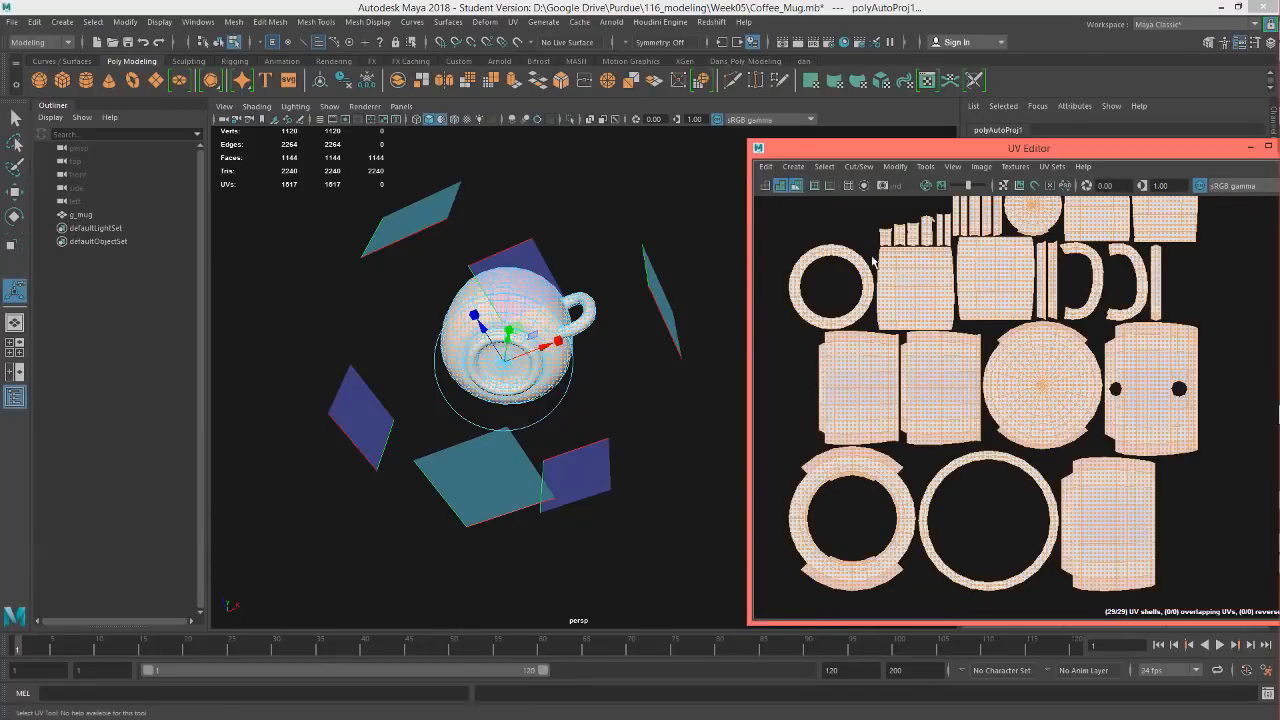
pyautogui.keyDown('alt'); pyautogui.moveTo(931, 295); pyautogui.dragTo(940, 381, button='middle'); pyautogui.keyUp('alt')
pyautogui.keyDown('alt'); pyautogui.moveTo(940, 381); pyautogui.dragTo(937, 389); pyautogui.keyUp('alt')
pyautogui.keyDown('alt'); pyautogui.moveTo(974, 474); pyautogui.dragTo(982, 349, button='middle'); pyautogui.keyUp('alt')
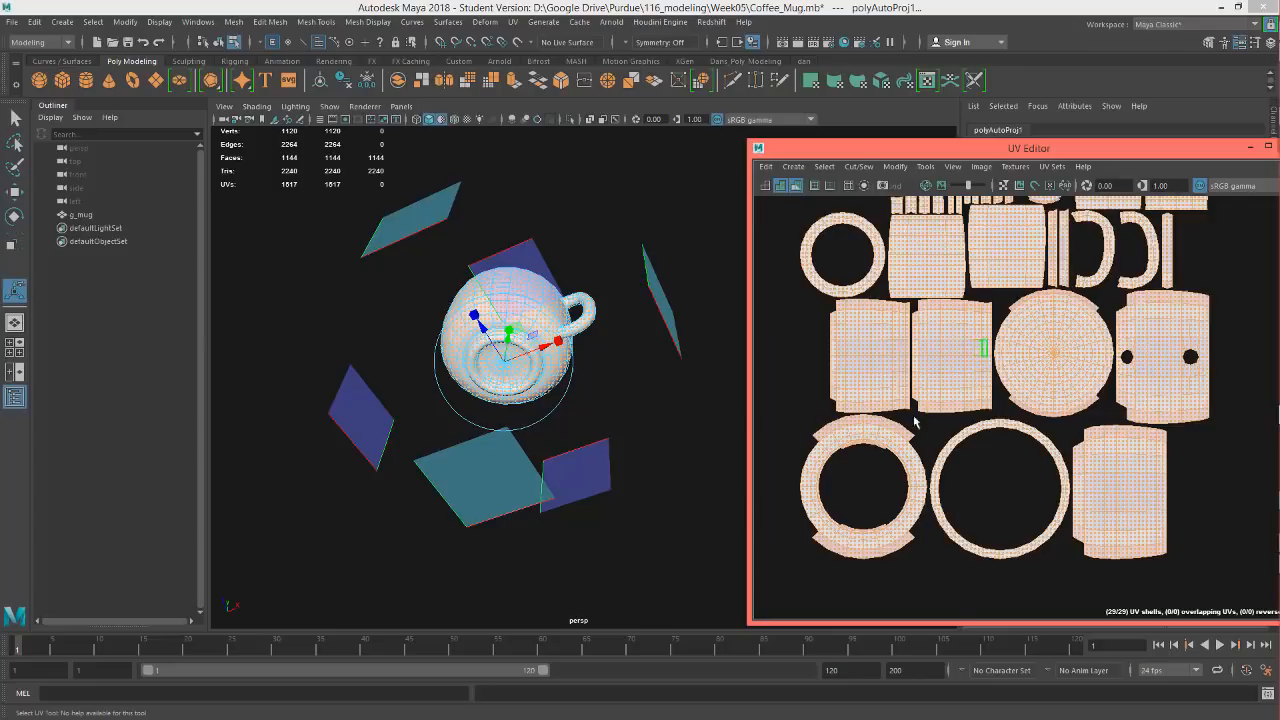
pyautogui.scroll(5, 845, 408)
pyautogui.scroll(4, 852, 405)
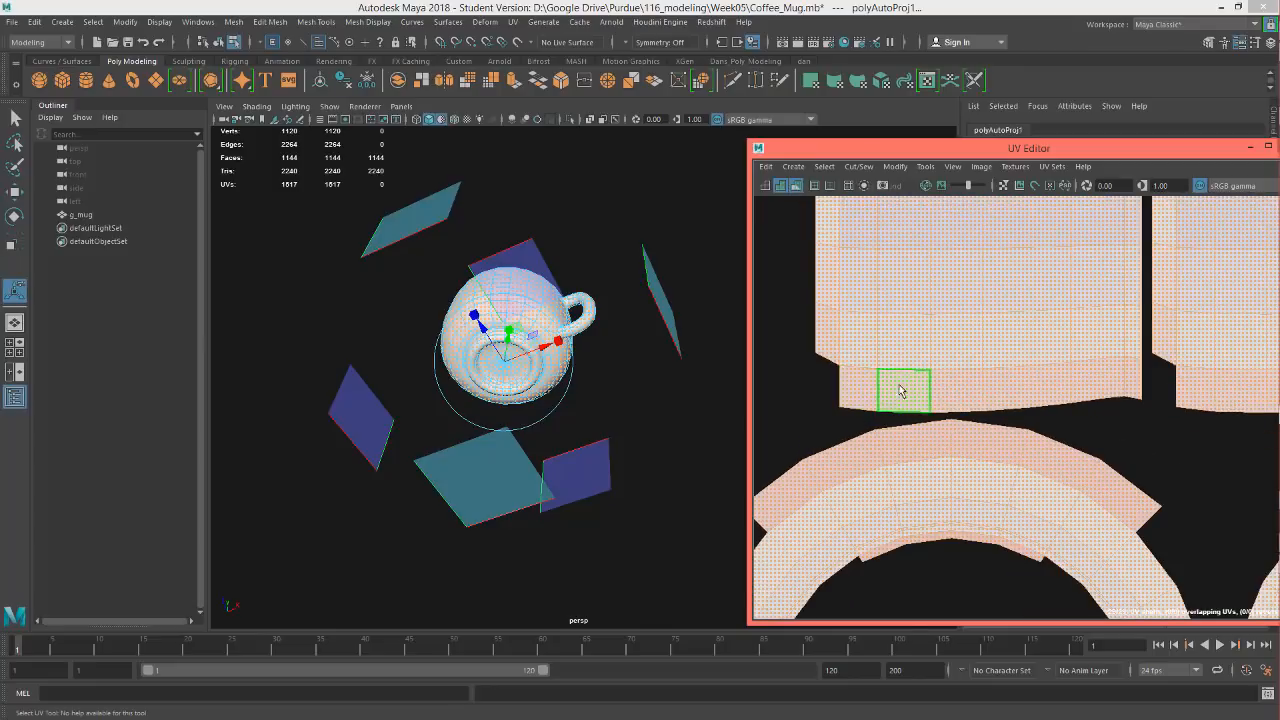
pyautogui.click(797, 187)
pyautogui.scroll(-1, 929, 312)
pyautogui.scroll(-4, 929, 312)
# Dismiss the projection manipulator by switching to the Select tool, and reposition the UV Editor so its whole window is visible
pyautogui.keyDown('alt'); pyautogui.moveTo(560, 430); pyautogui.dragTo(586, 423); pyautogui.keyUp('alt')
pyautogui.press('q')
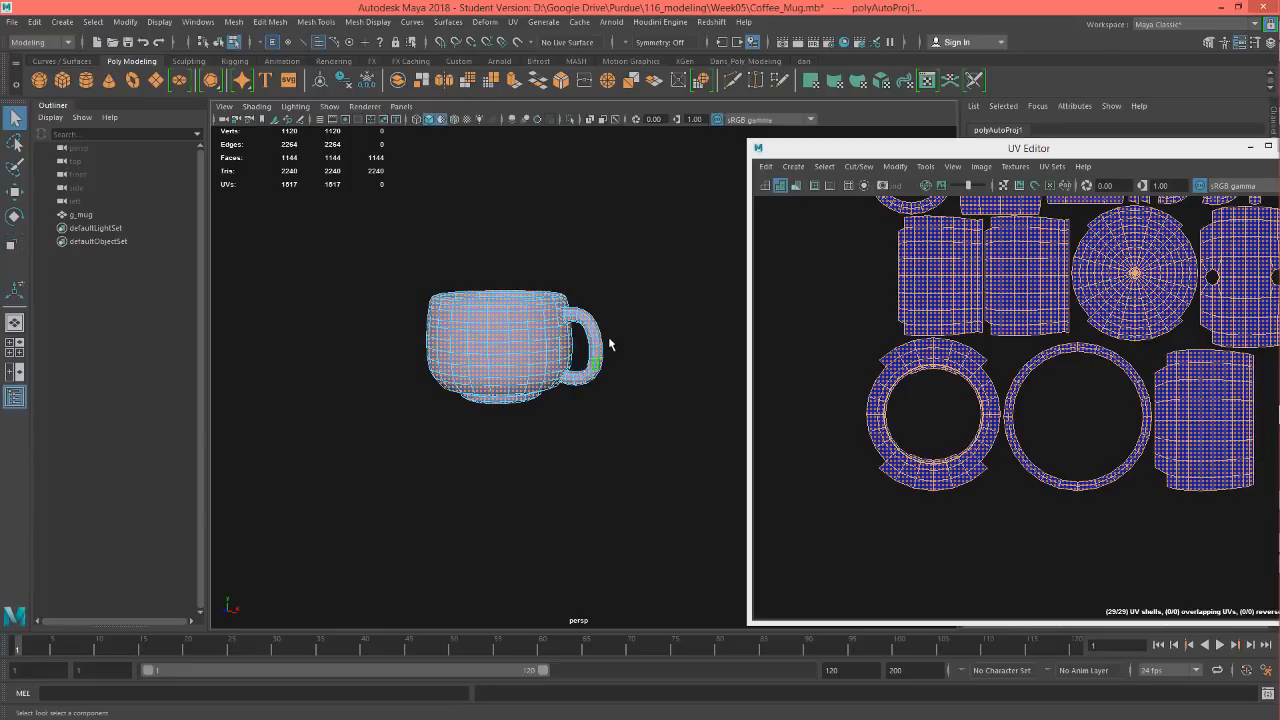
pyautogui.click(1120, 322)
pyautogui.scroll(-3, 1120, 322)
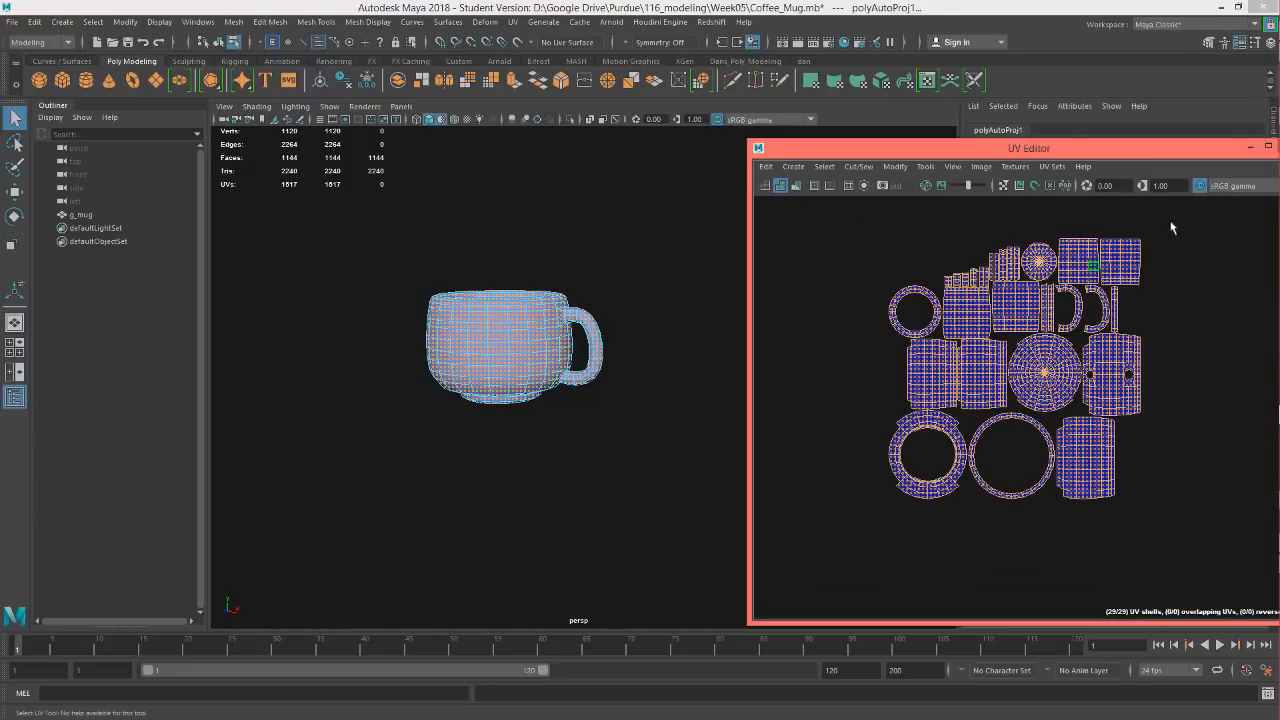
pyautogui.moveTo(1045, 148); pyautogui.dragTo(930, 116)
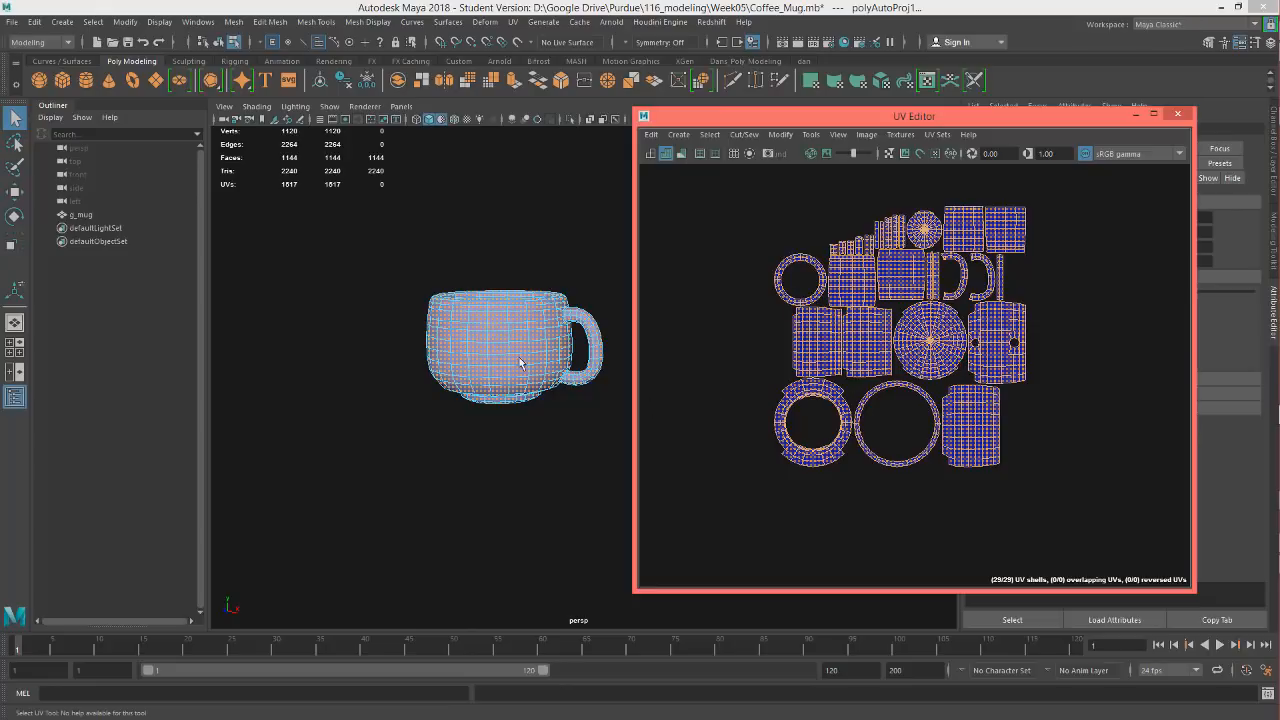
# Inspect the mug's outer wall, rim, underside, handle and interior against the layout of UV shells
pyautogui.keyDown('alt'); pyautogui.moveTo(494, 386); pyautogui.dragTo(514, 337); pyautogui.keyUp('alt')
pyautogui.keyDown('alt'); pyautogui.moveTo(514, 337); pyautogui.dragTo(440, 364, button='middle'); pyautogui.keyUp('alt')
pyautogui.scroll(3, 401, 369)
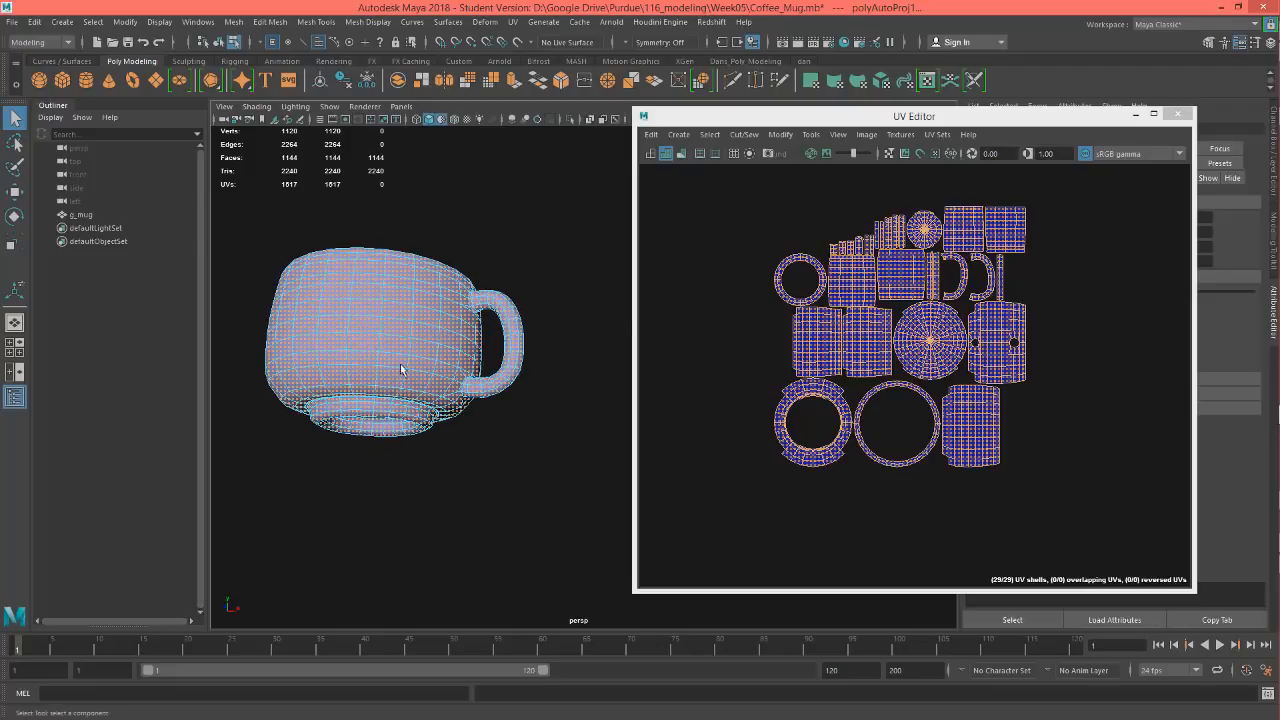
pyautogui.keyDown('alt'); pyautogui.moveTo(401, 369); pyautogui.dragTo(391, 417); pyautogui.keyUp('alt')
pyautogui.keyDown('alt'); pyautogui.moveTo(391, 417); pyautogui.dragTo(461, 396, button='middle'); pyautogui.keyUp('alt')
pyautogui.keyDown('alt'); pyautogui.moveTo(345, 405); pyautogui.dragTo(483, 364, button='right'); pyautogui.keyUp('alt')
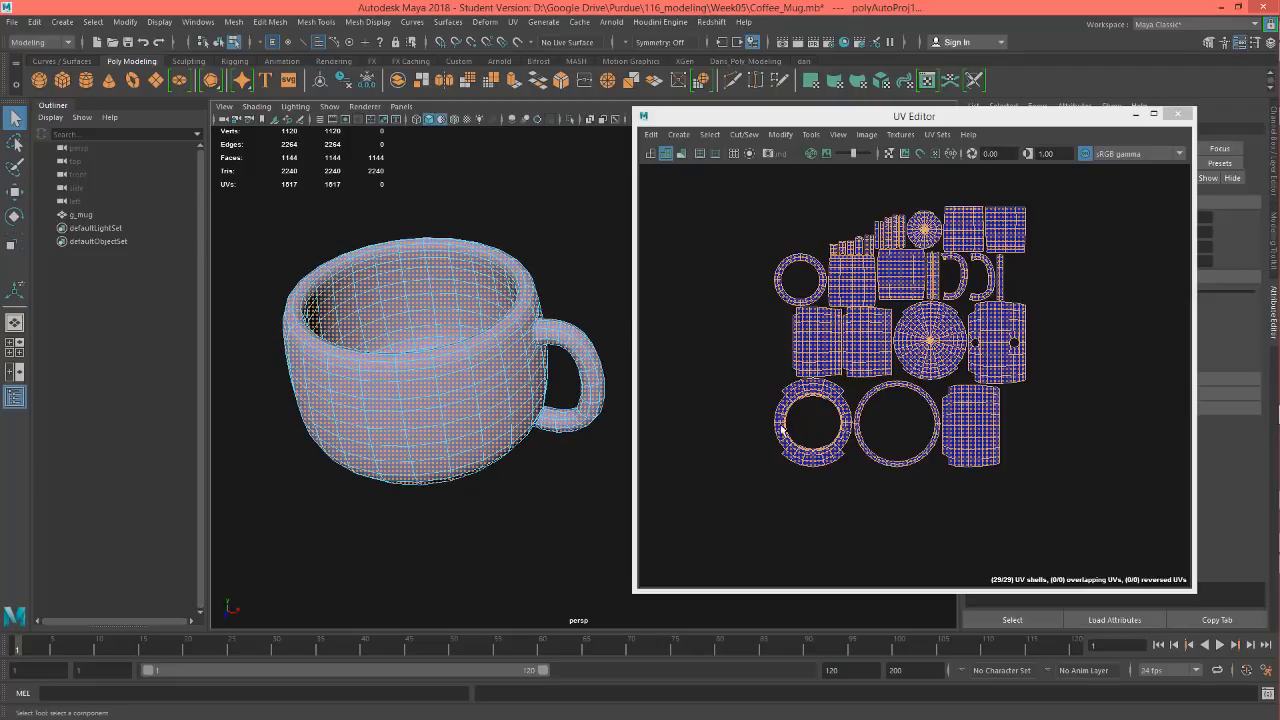
pyautogui.keyDown('alt'); pyautogui.moveTo(414, 371); pyautogui.dragTo(494, 322); pyautogui.keyUp('alt')
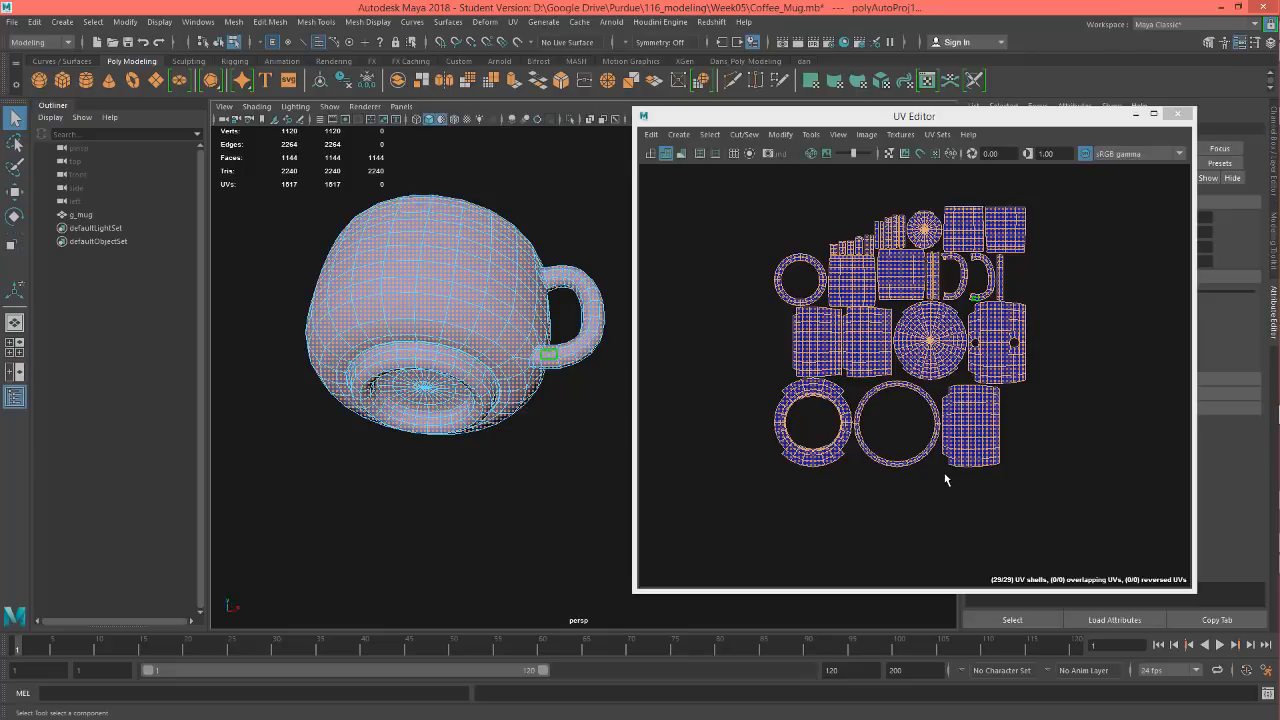
pyautogui.keyDown('alt'); pyautogui.moveTo(457, 363); pyautogui.dragTo(507, 387); pyautogui.keyUp('alt')
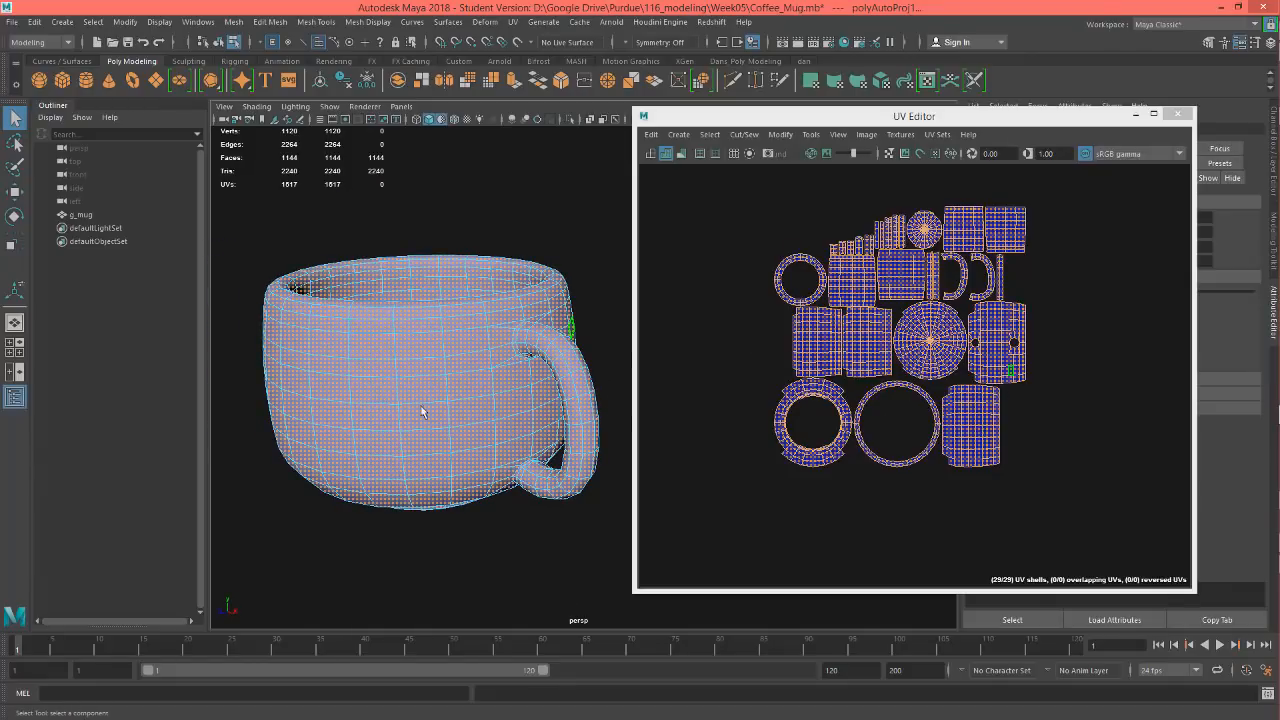
pyautogui.keyDown('alt'); pyautogui.moveTo(394, 407); pyautogui.dragTo(500, 420); pyautogui.keyUp('alt')
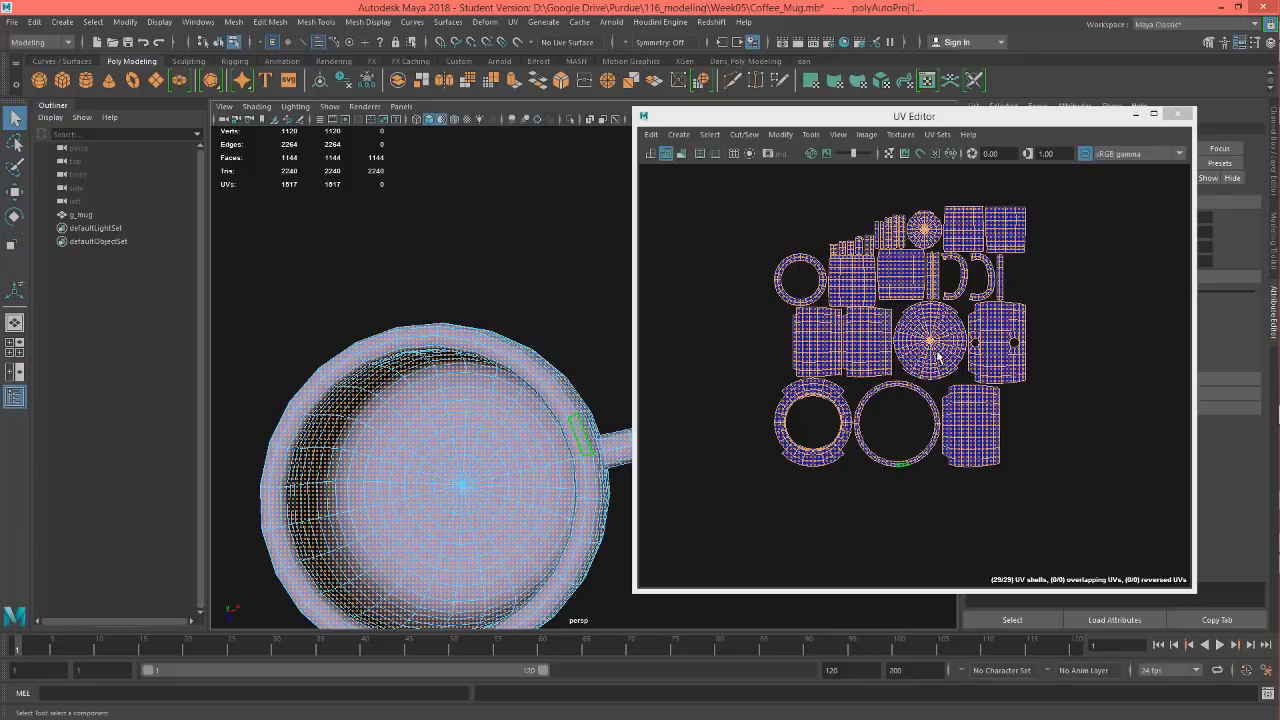
# Select the large round UV shell of the mug's inside bottom and move it to empty space below the other shells
pyautogui.scroll(5, 932, 345)
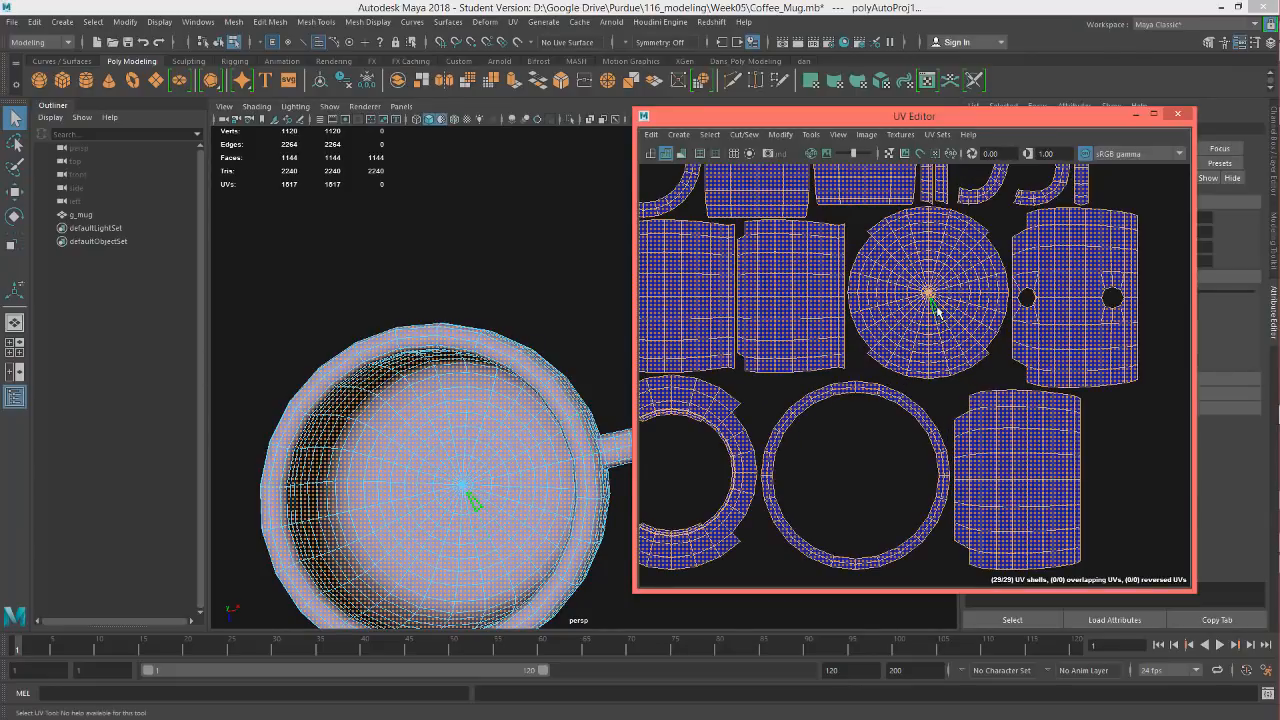
pyautogui.click(930, 298)
pyautogui.doubleClick(933, 298)
pyautogui.scroll(-5, 935, 304)
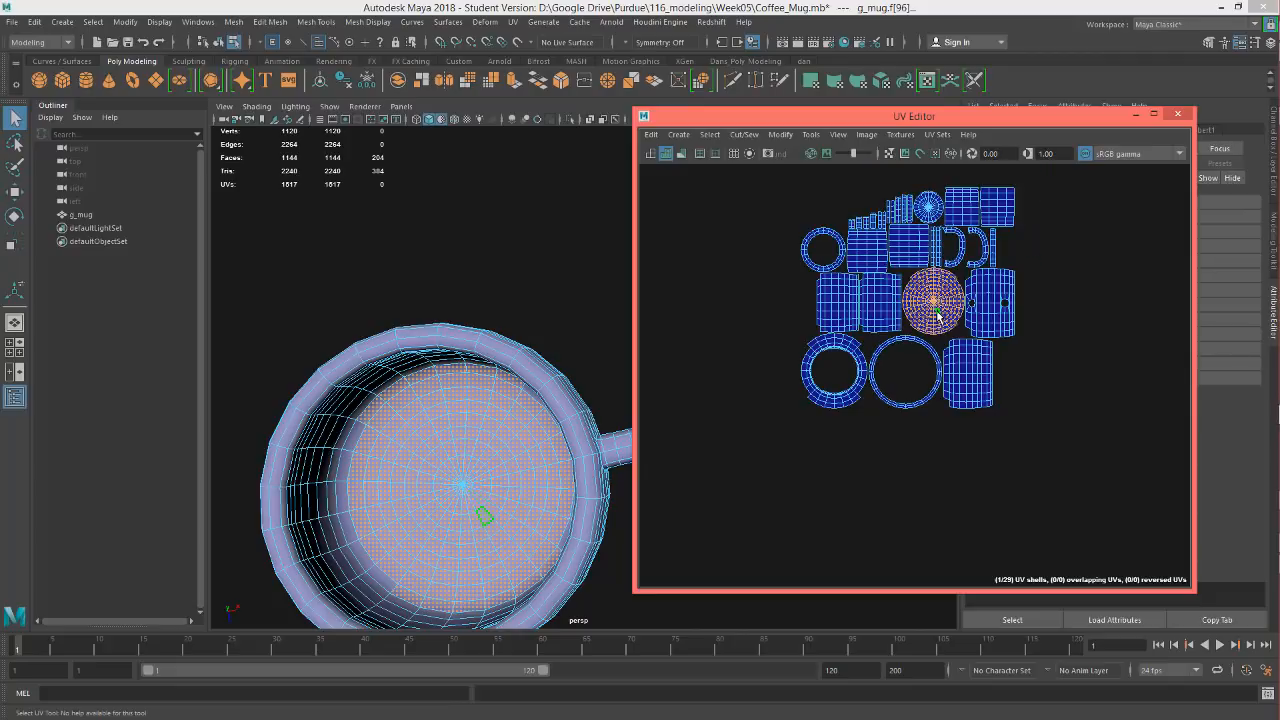
pyautogui.press('w')
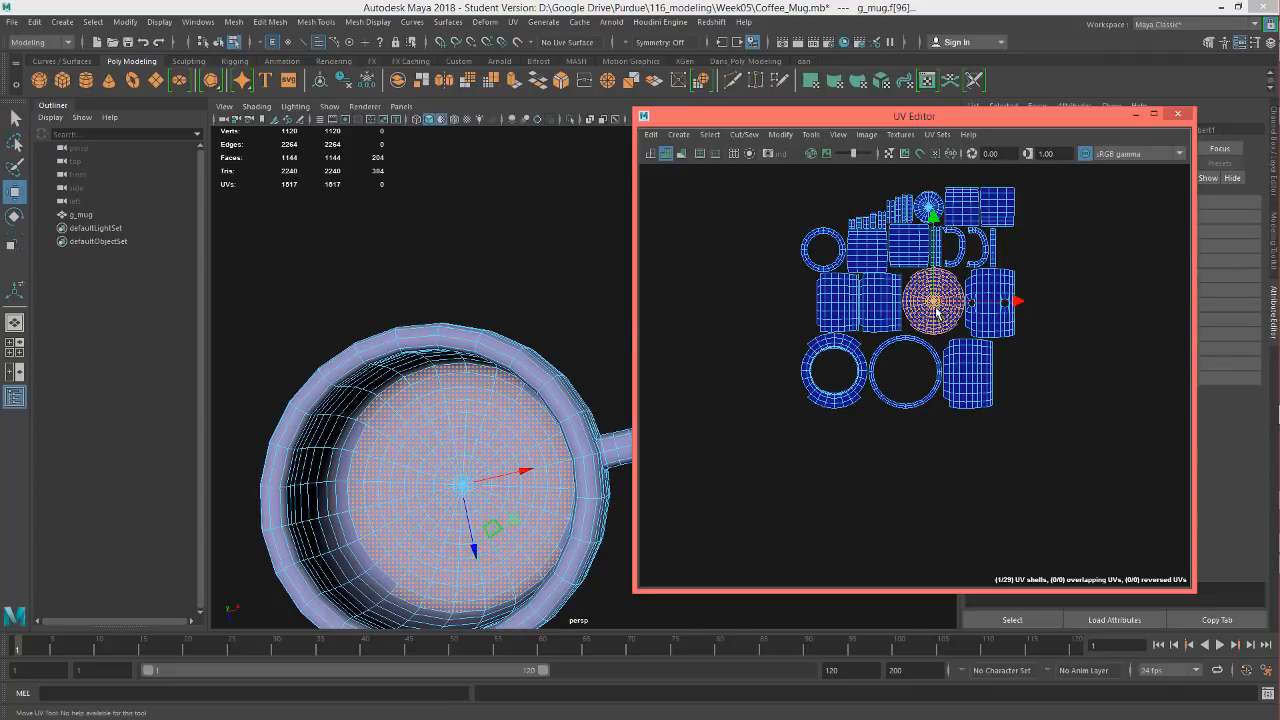
pyautogui.moveTo(935, 306); pyautogui.dragTo(705, 531)
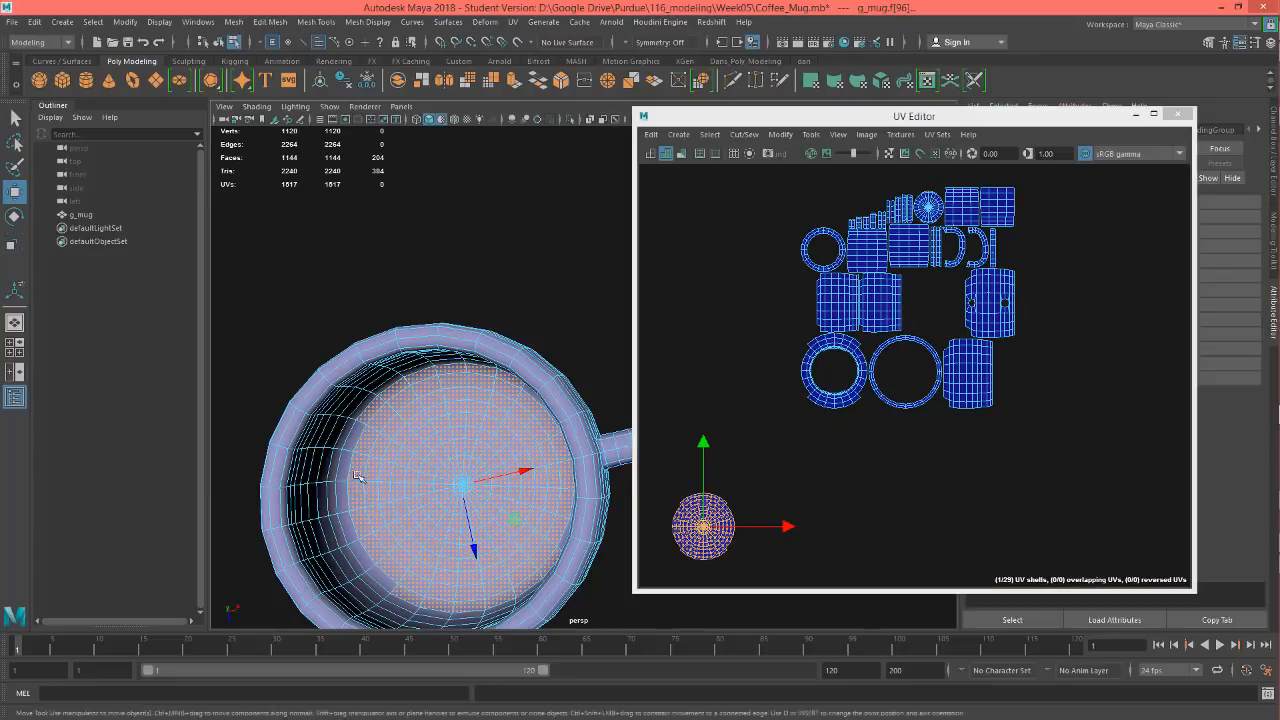
# Select the small round UV shell of the mug's underside and move it beside the large round shell
pyautogui.keyDown('alt'); pyautogui.moveTo(360, 477); pyautogui.dragTo(354, 264); pyautogui.keyUp('alt')
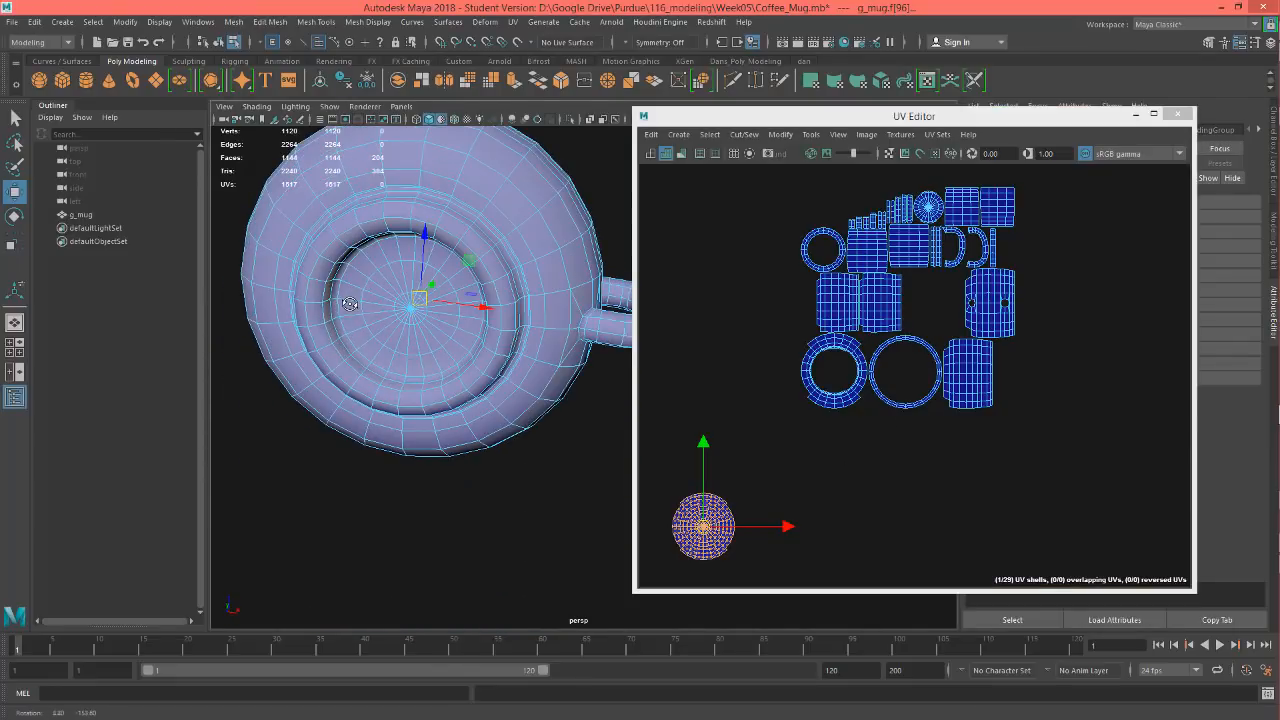
pyautogui.click(399, 311)
pyautogui.scroll(6, 928, 205)
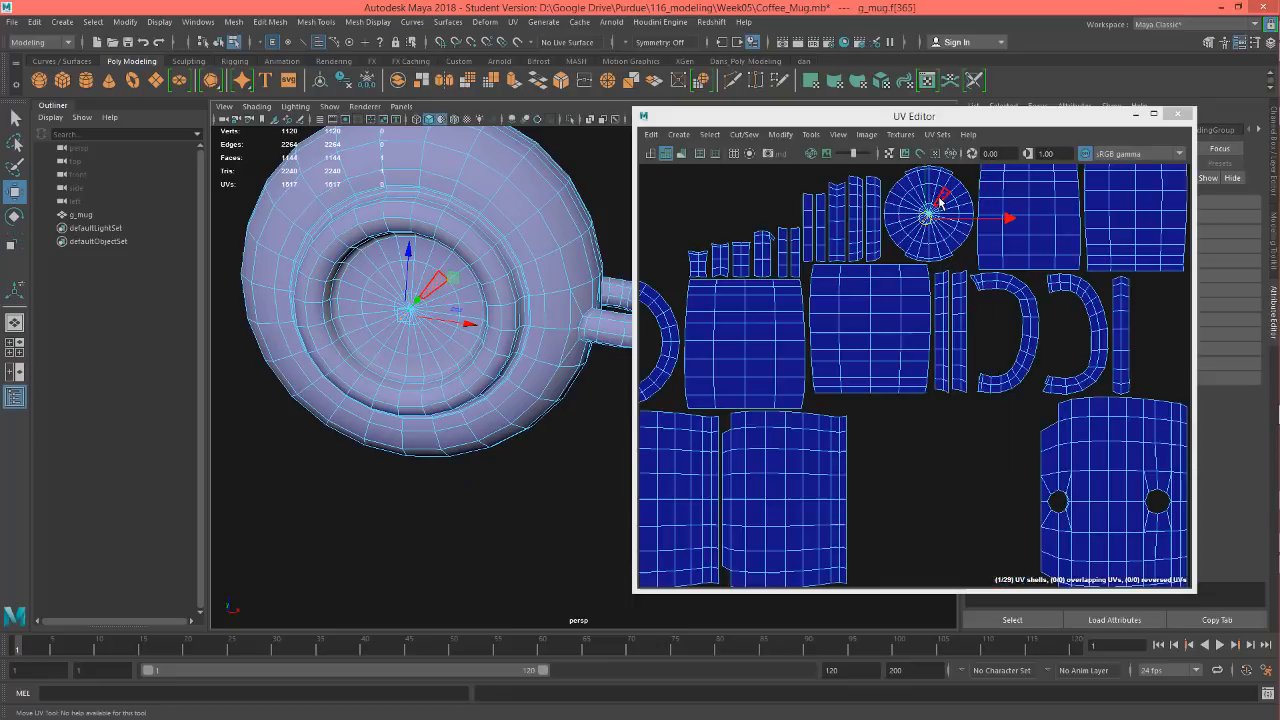
pyautogui.doubleClick(957, 194)
pyautogui.scroll(-8, 951, 240)
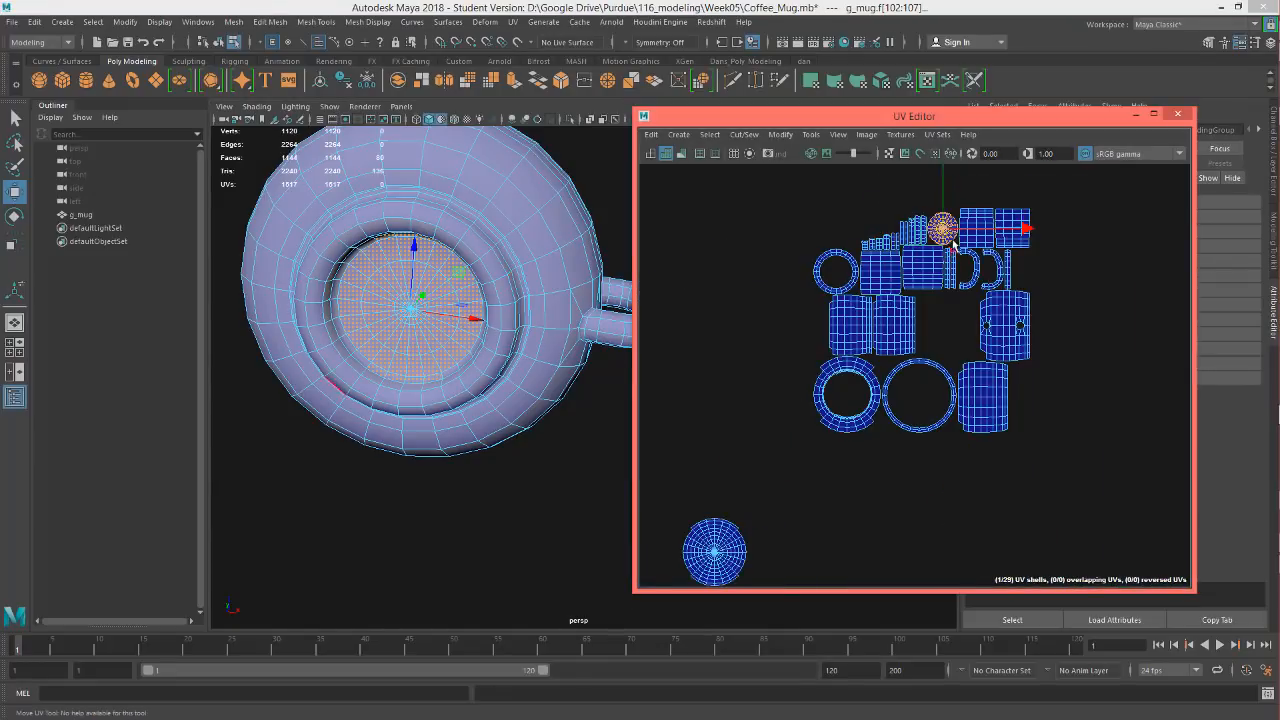
pyautogui.moveTo(941, 223); pyautogui.dragTo(840, 563)
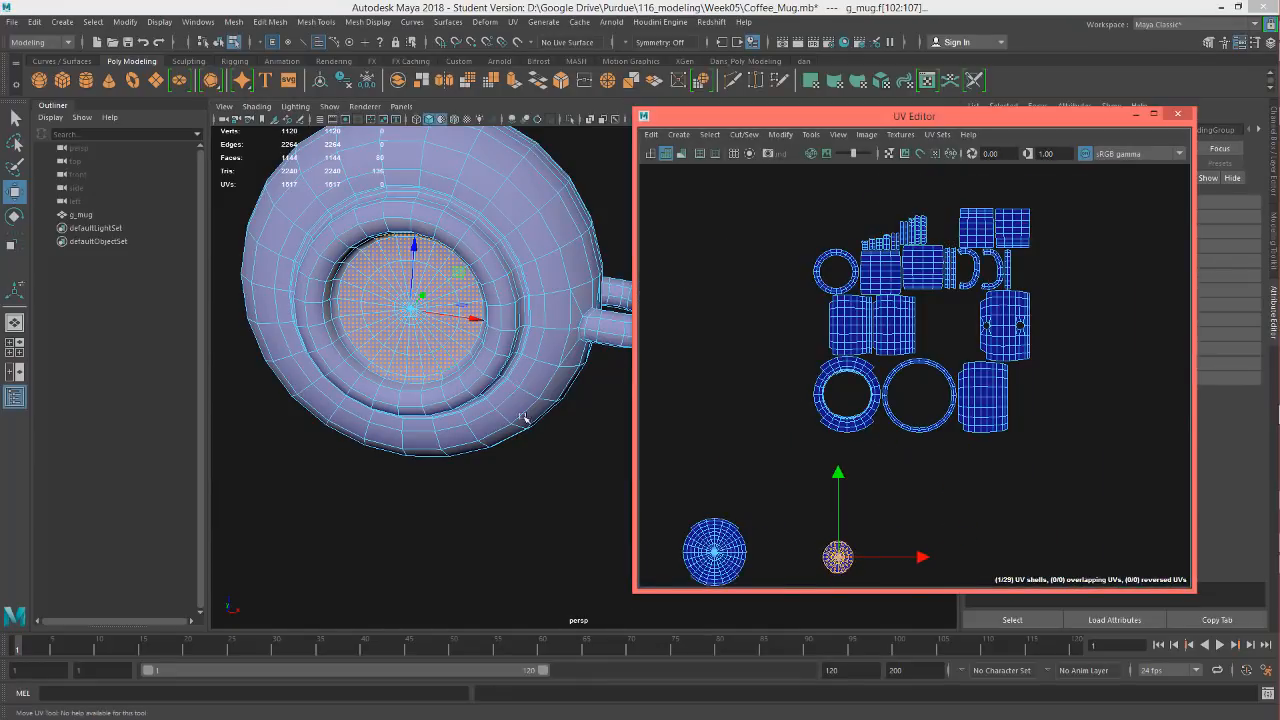
# Examine the ridges around the mug's underside and the inside bottom to relate them to the two separated round shells
pyautogui.scroll(10, 475, 387)
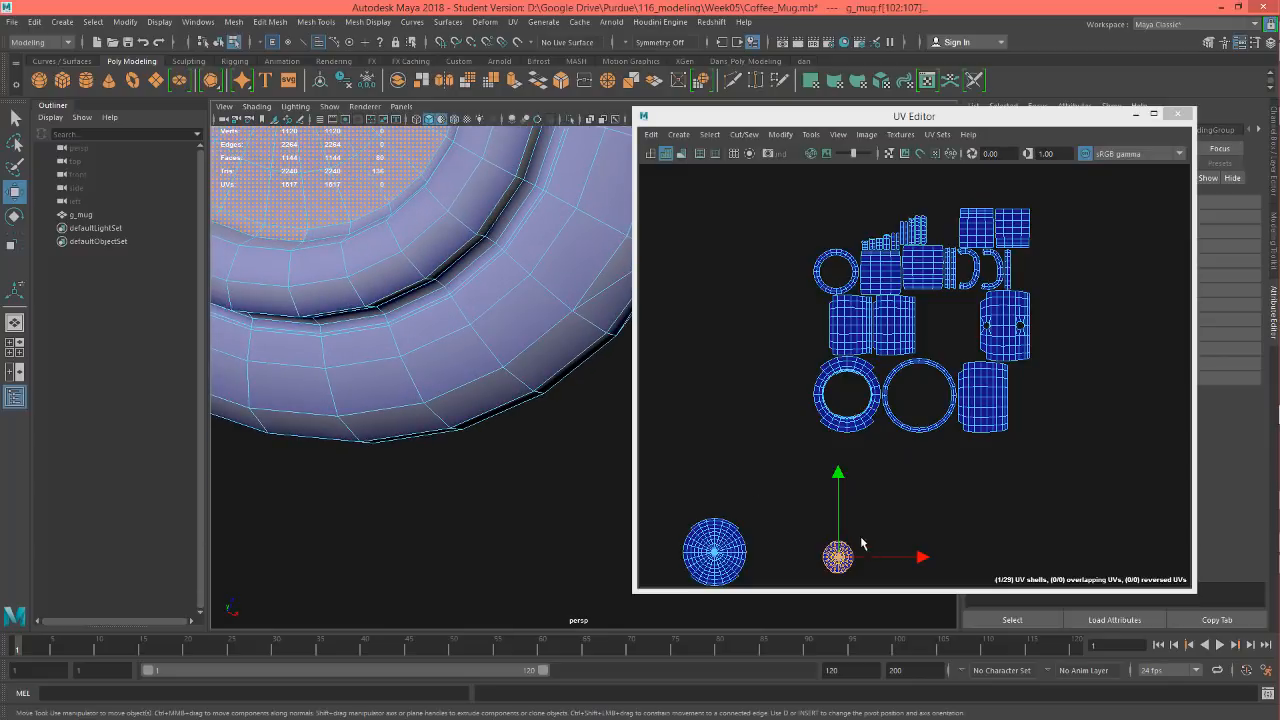
pyautogui.scroll(-10, 393, 408)
pyautogui.keyDown('alt'); pyautogui.moveTo(404, 385); pyautogui.dragTo(466, 336); pyautogui.keyUp('alt')
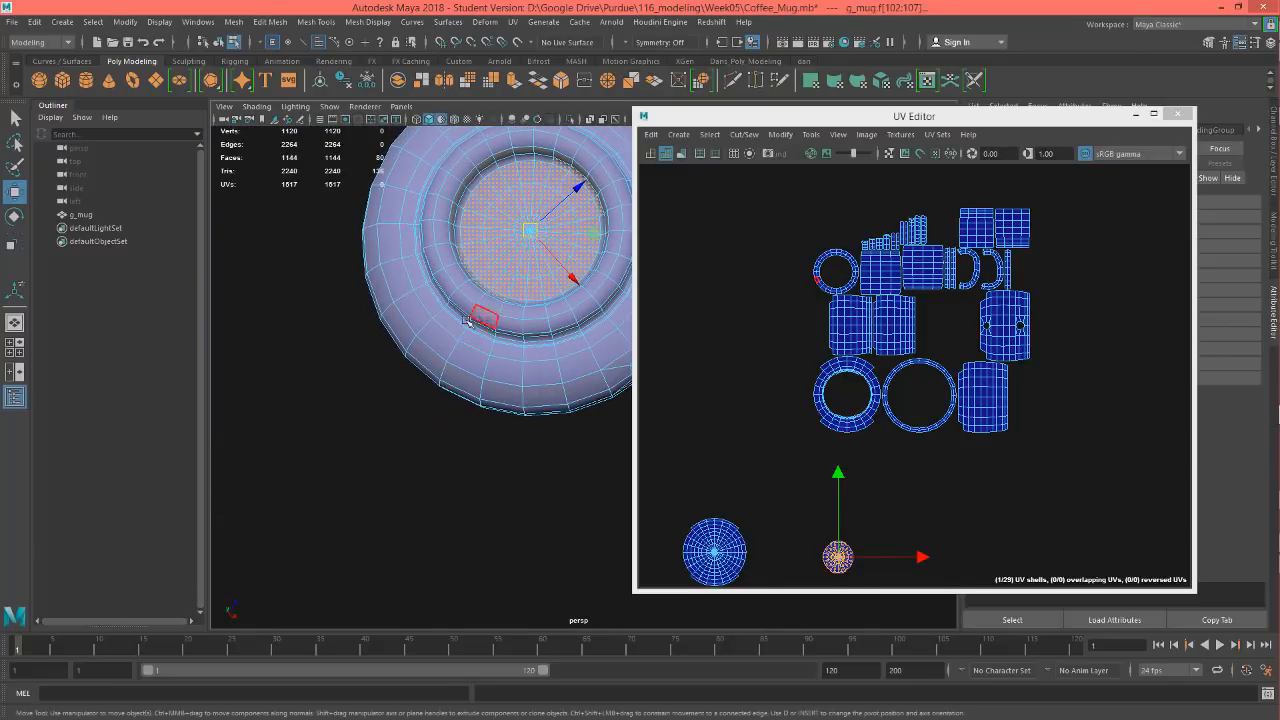
pyautogui.keyDown('alt'); pyautogui.moveTo(874, 526); pyautogui.dragTo(884, 503, button='middle'); pyautogui.keyUp('alt')
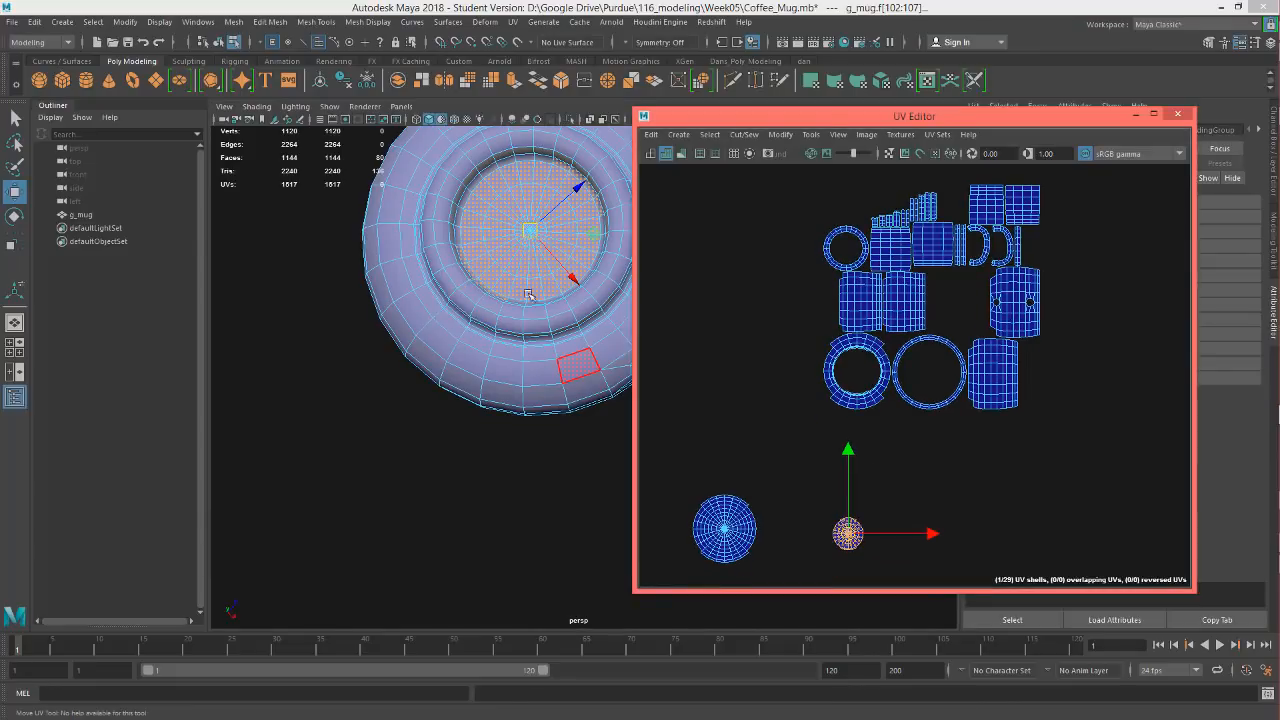
pyautogui.keyDown('alt'); pyautogui.moveTo(496, 316); pyautogui.dragTo(372, 440); pyautogui.keyUp('alt')
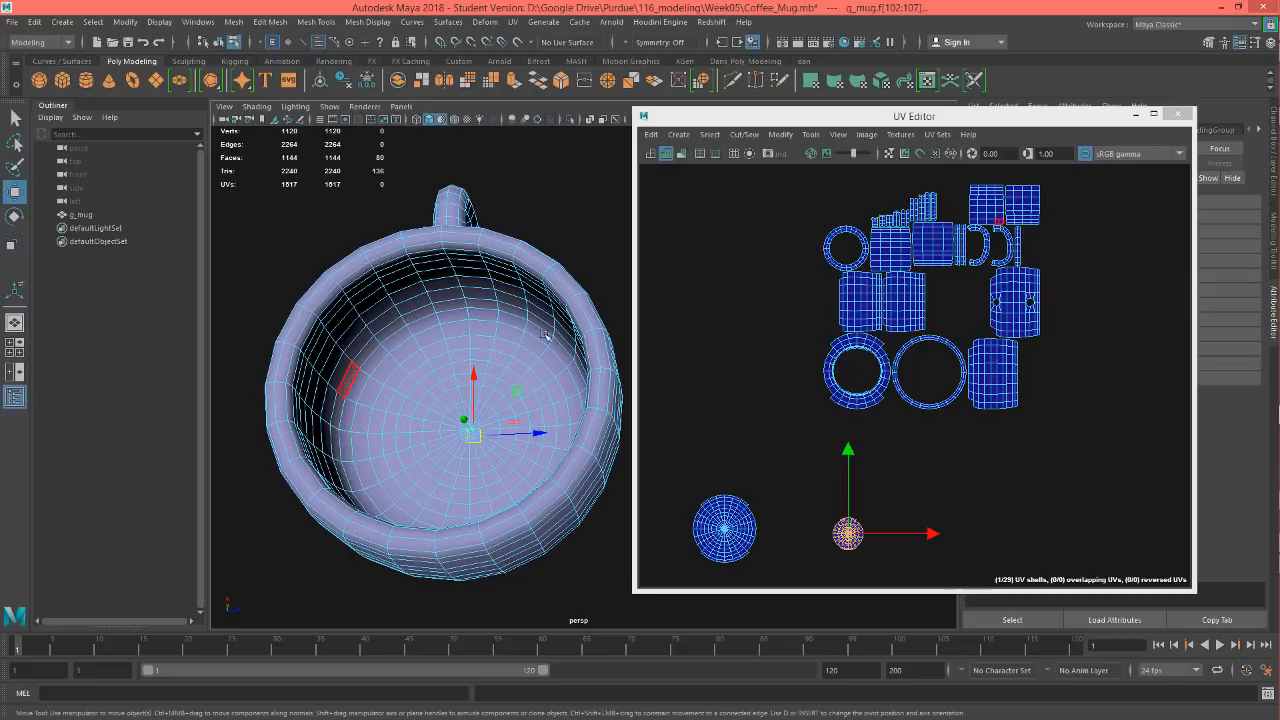
pyautogui.keyDown('alt'); pyautogui.moveTo(441, 474); pyautogui.dragTo(446, 469); pyautogui.keyUp('alt')
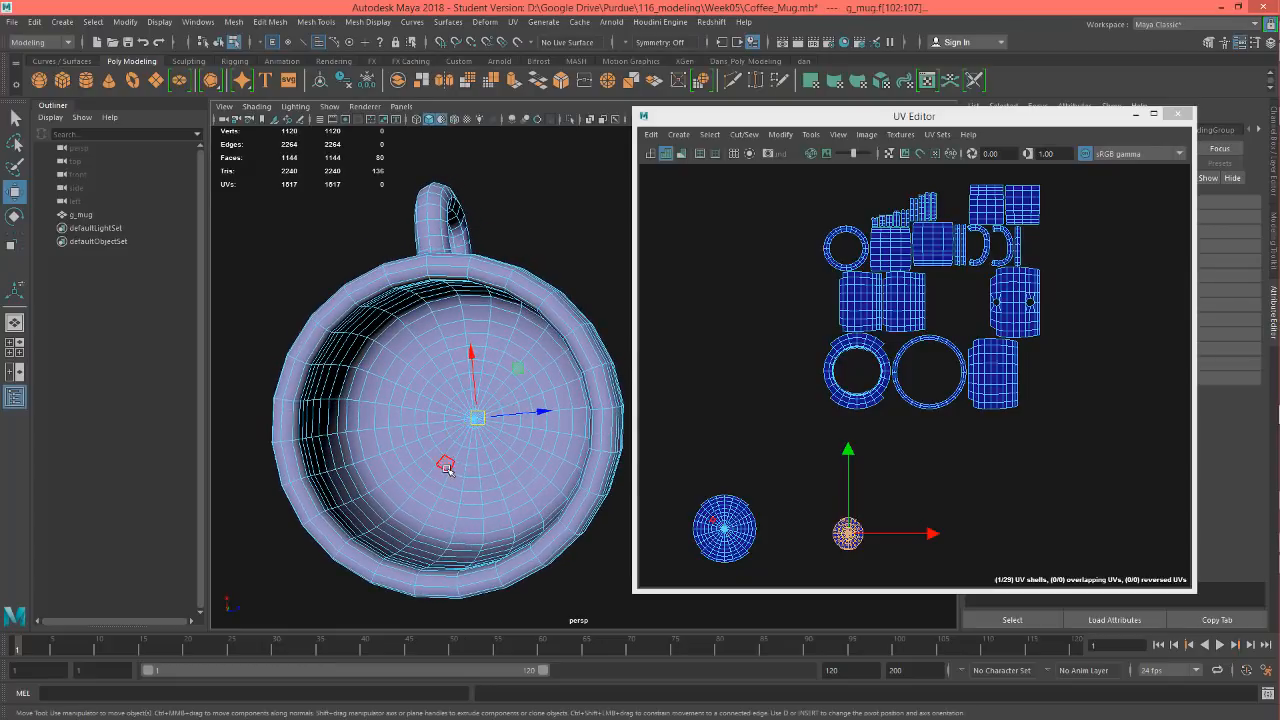
pyautogui.keyDown('alt'); pyautogui.moveTo(473, 513); pyautogui.dragTo(456, 327); pyautogui.keyUp('alt')
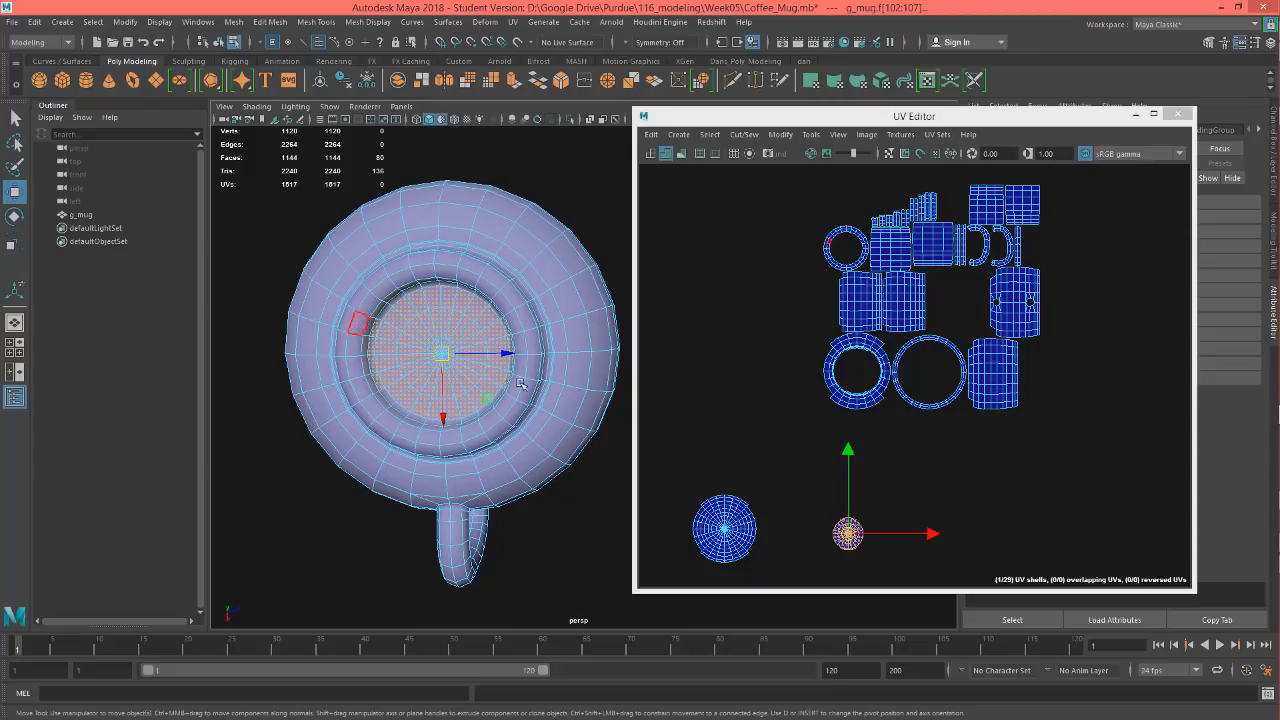
pyautogui.keyDown('alt'); pyautogui.moveTo(566, 329); pyautogui.dragTo(588, 503); pyautogui.keyUp('alt')
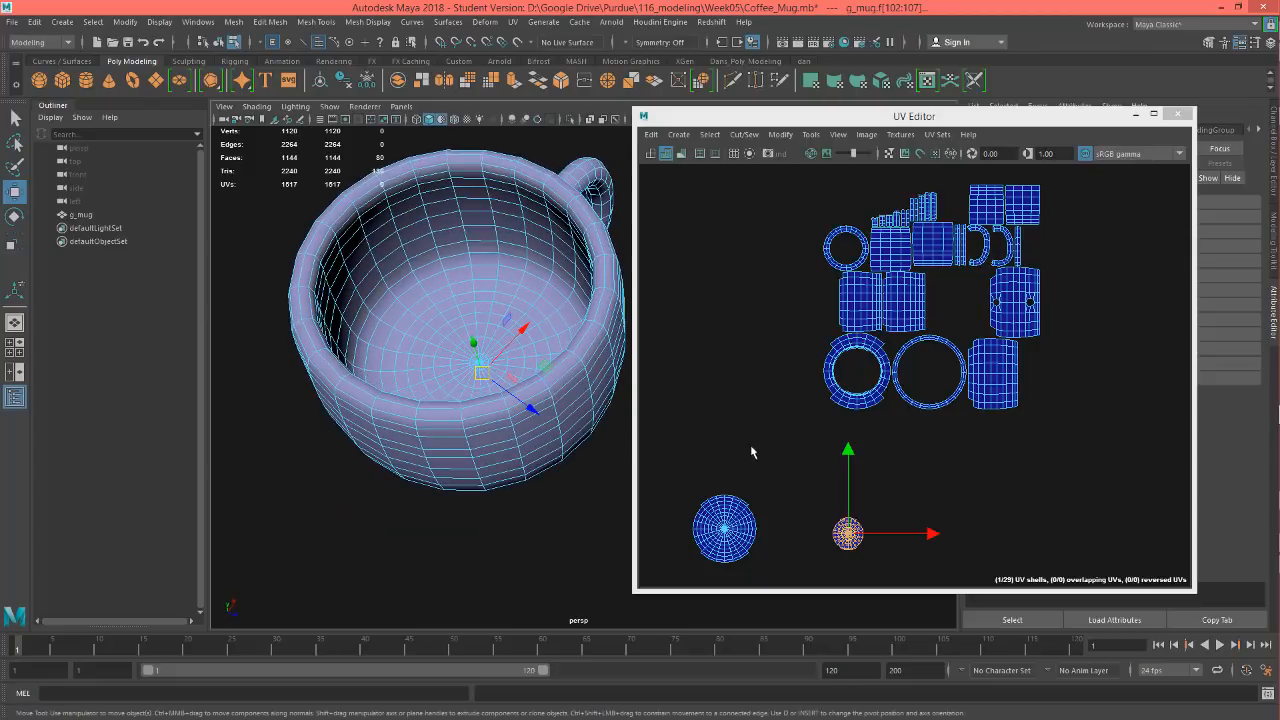
# Select the large ring UV shell with protruding flaps and compare it with the faces around the mug's lower outer wall
pyautogui.click(863, 403)
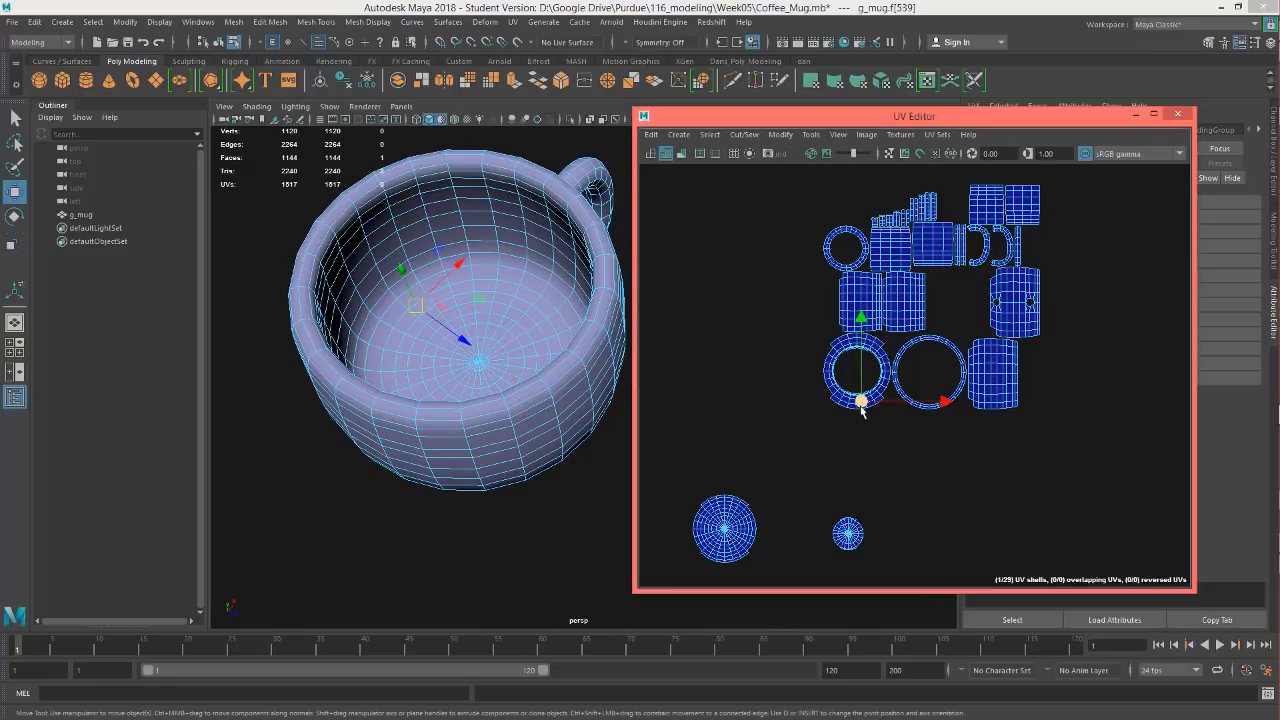
pyautogui.doubleClick(845, 405)
pyautogui.keyDown('alt'); pyautogui.moveTo(440, 240); pyautogui.dragTo(527, 430); pyautogui.keyUp('alt')
pyautogui.scroll(10, 527, 430)
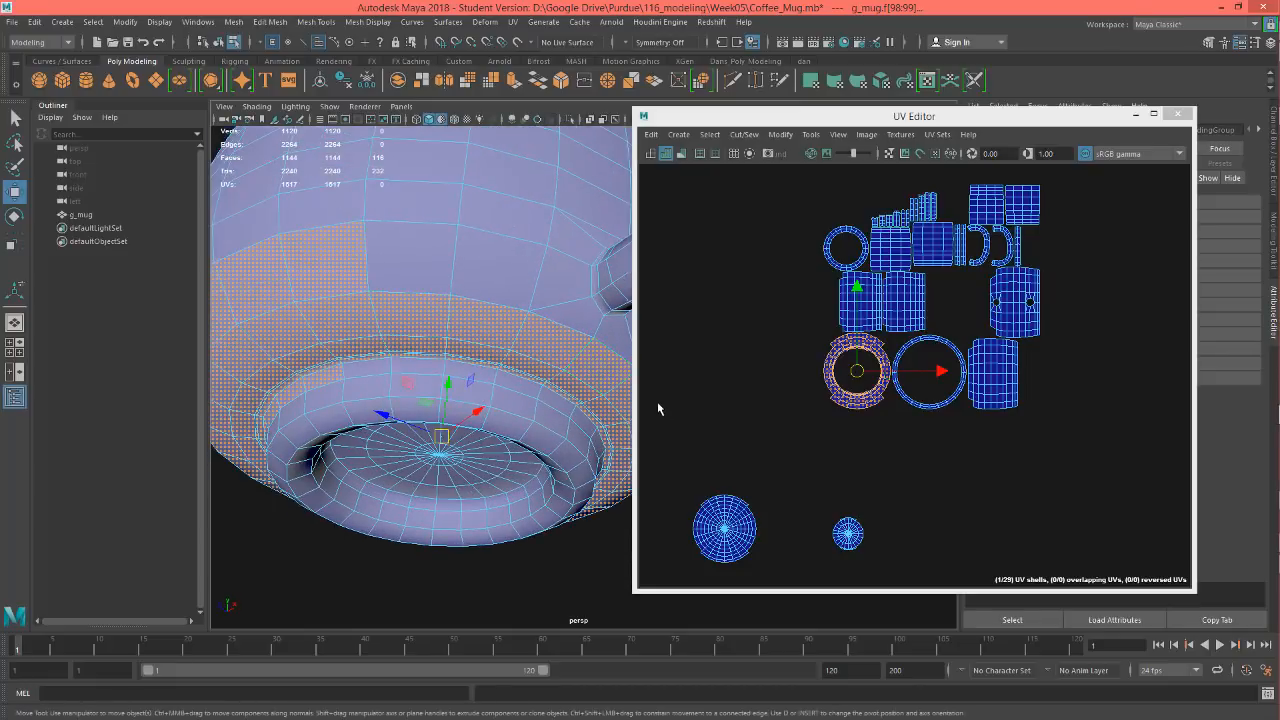
pyautogui.keyDown('alt'); pyautogui.moveTo(344, 360); pyautogui.dragTo(465, 305); pyautogui.keyUp('alt')
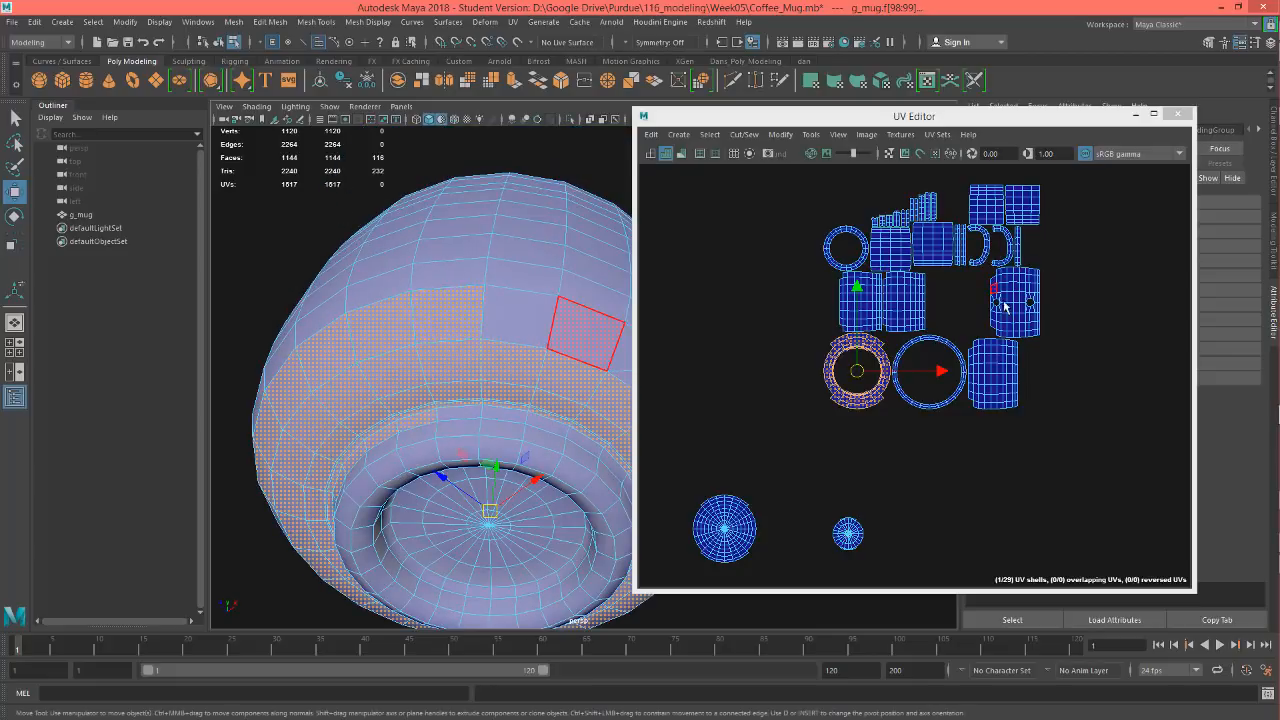
pyautogui.scroll(10, 850, 340)
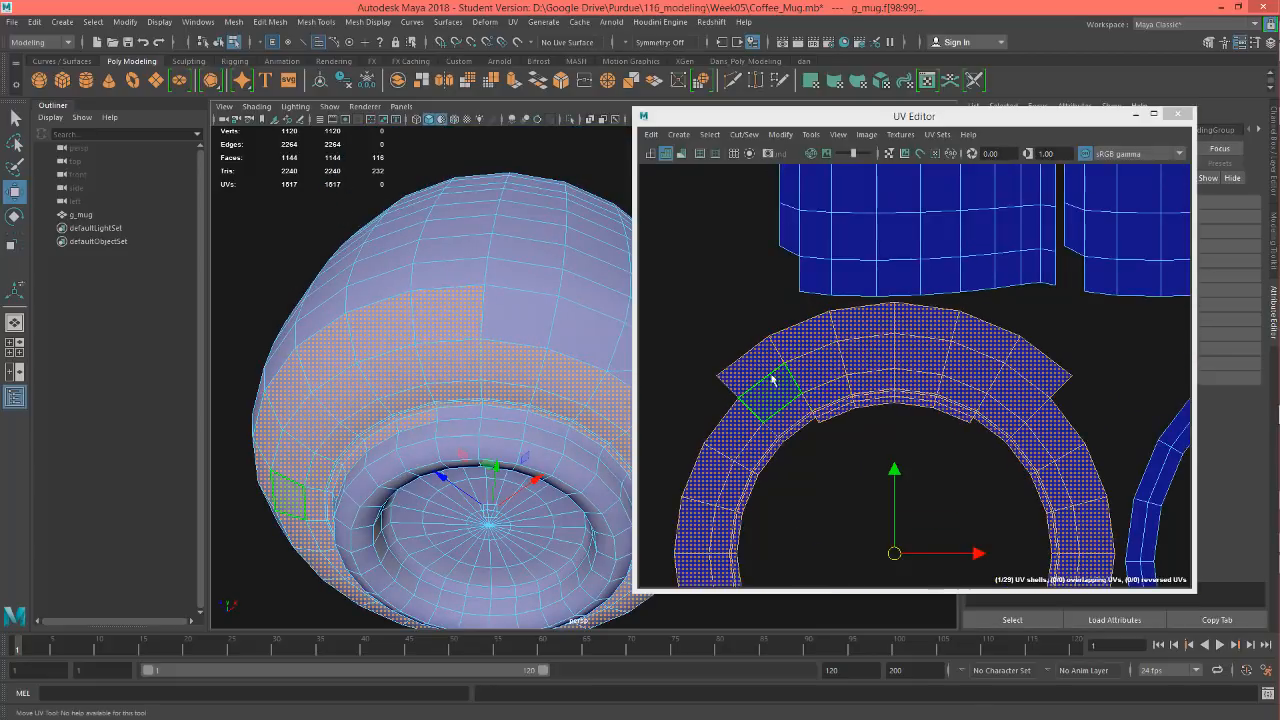
pyautogui.keyDown('alt'); pyautogui.moveTo(771, 379); pyautogui.dragTo(794, 336, button='middle'); pyautogui.keyUp('alt')
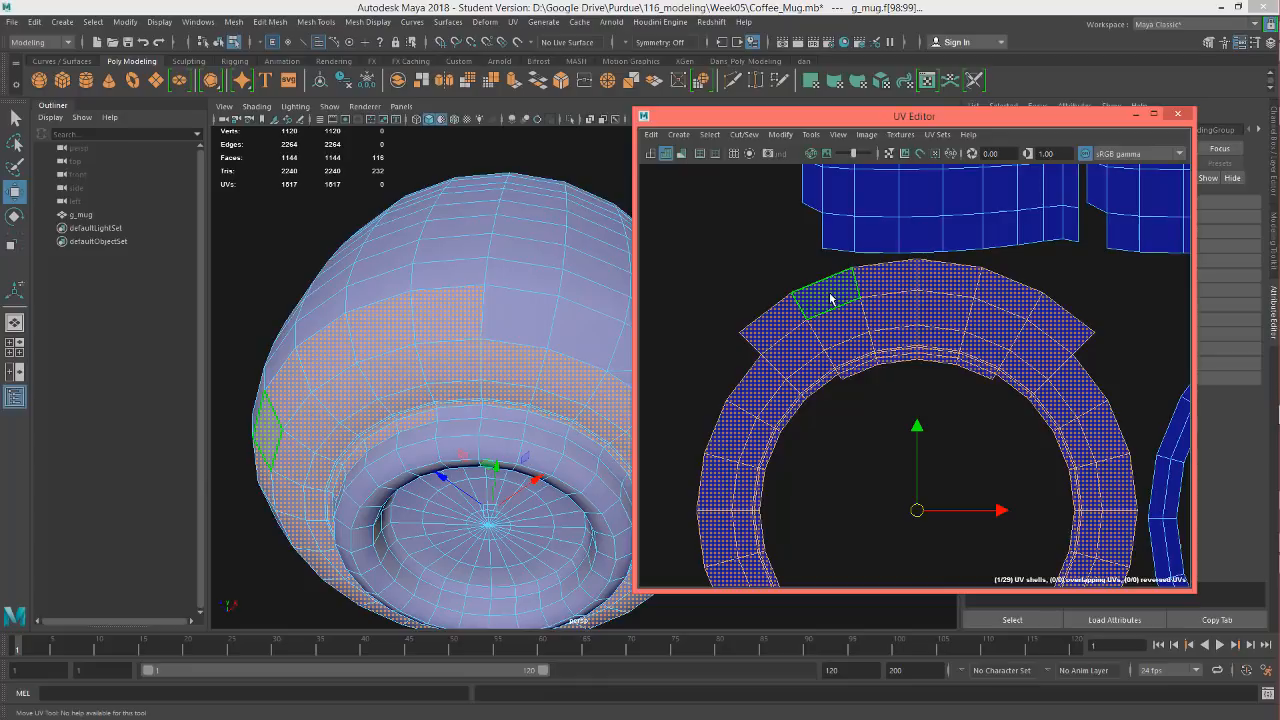
# Select the arc of edges where the upper flap meets the large ring UV shell and cut the UVs along it
pyautogui.press('F10')
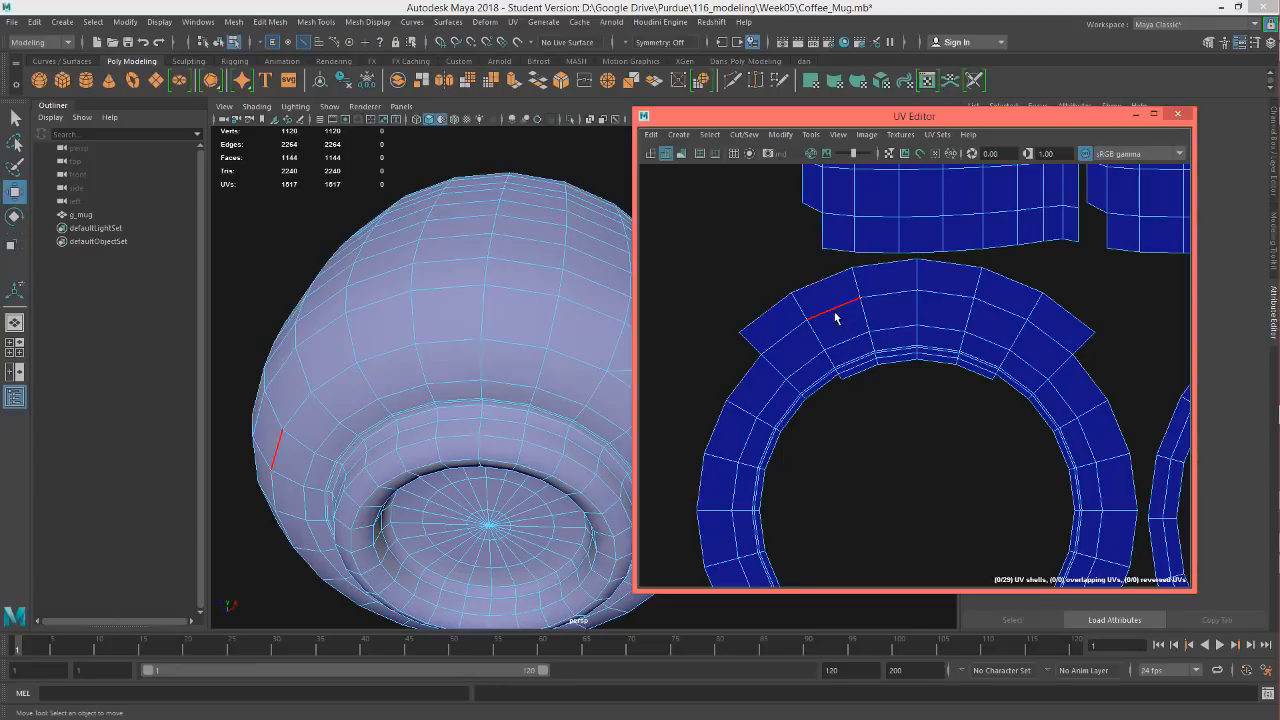
pyautogui.click(834, 311)
pyautogui.keyDown('alt'); pyautogui.moveTo(977, 434); pyautogui.dragTo(965, 400, button='middle'); pyautogui.keyUp('alt')
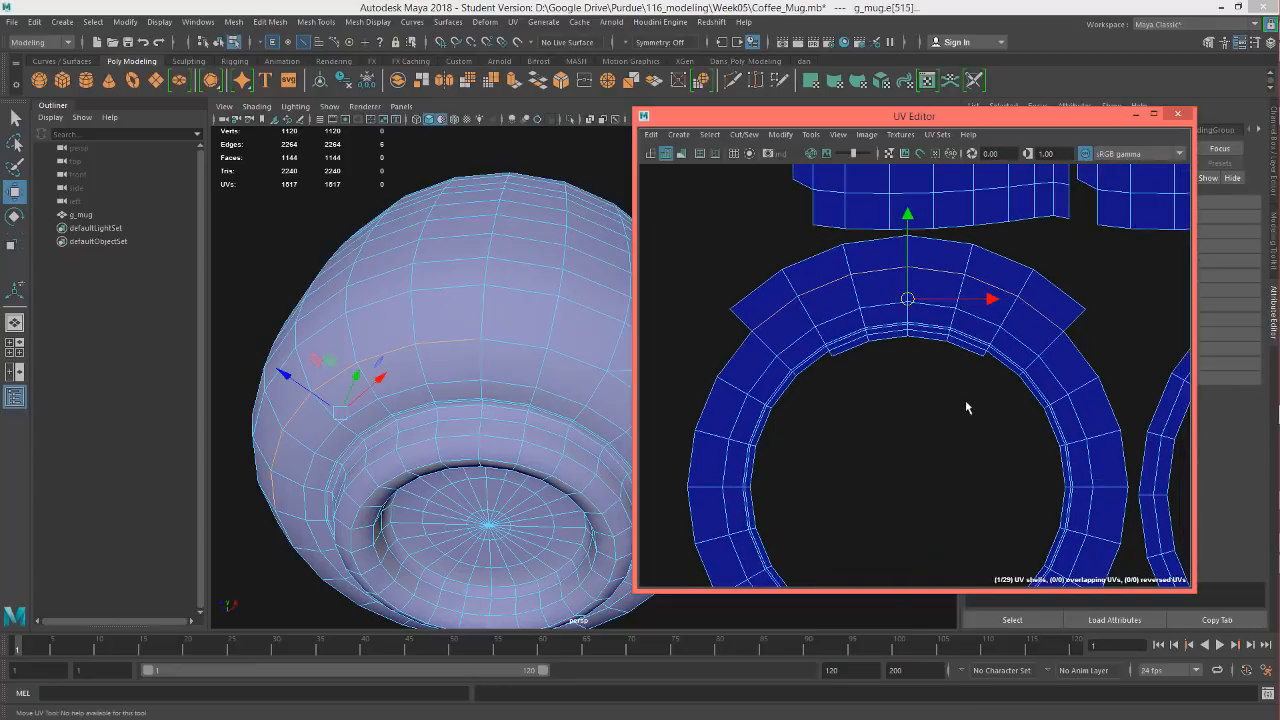
pyautogui.scroll(-3, 966, 405)
pyautogui.keyDown('alt'); pyautogui.moveTo(1021, 542); pyautogui.dragTo(980, 491, button='middle'); pyautogui.keyUp('alt')
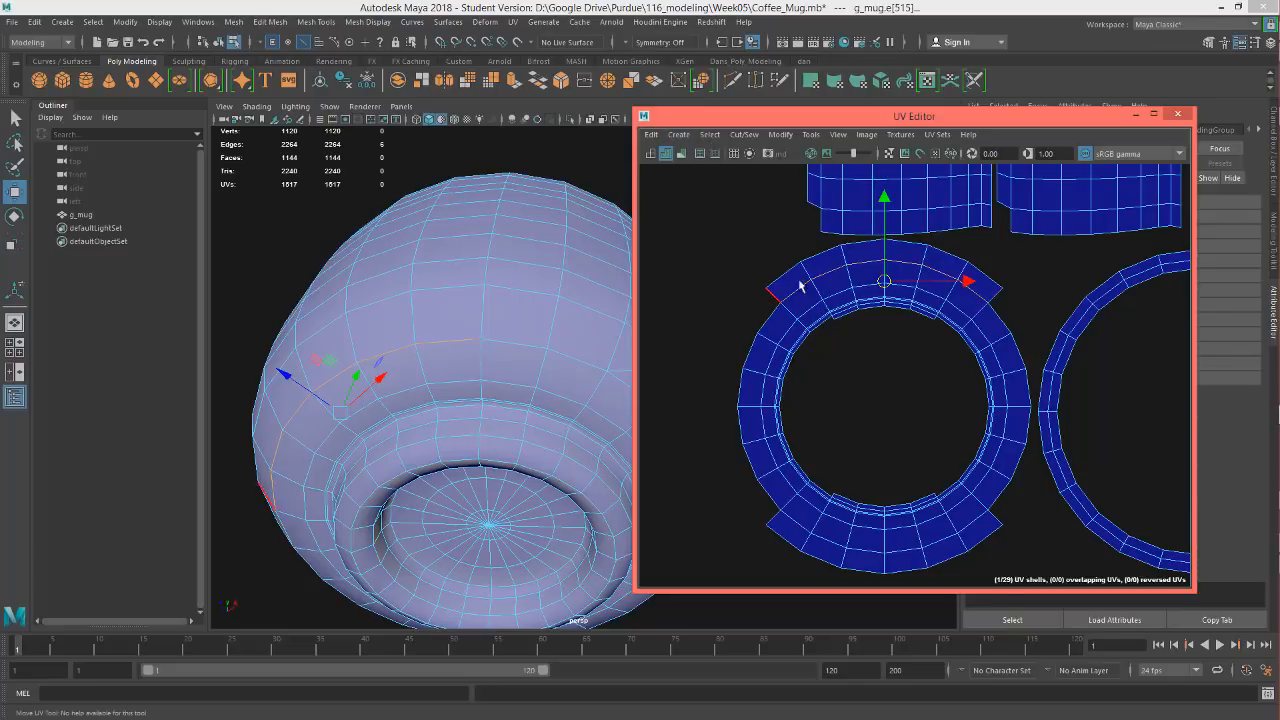
pyautogui.click(742, 137)
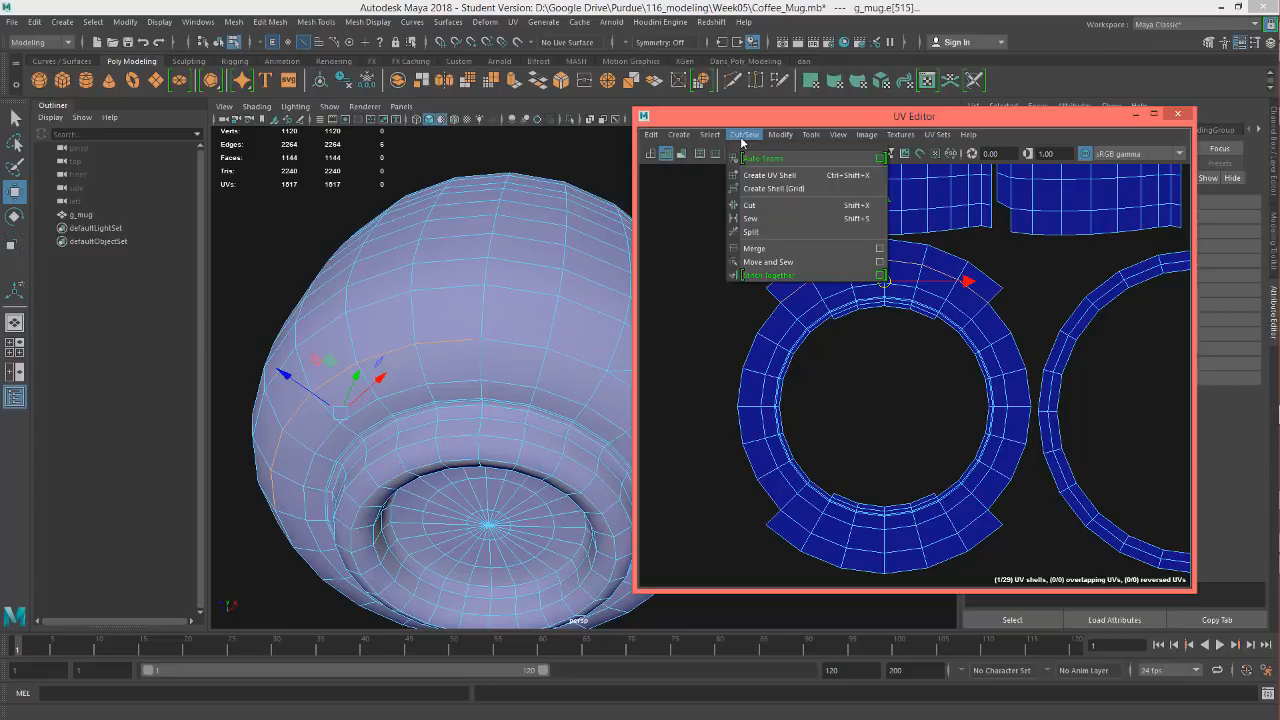
pyautogui.click(766, 206)
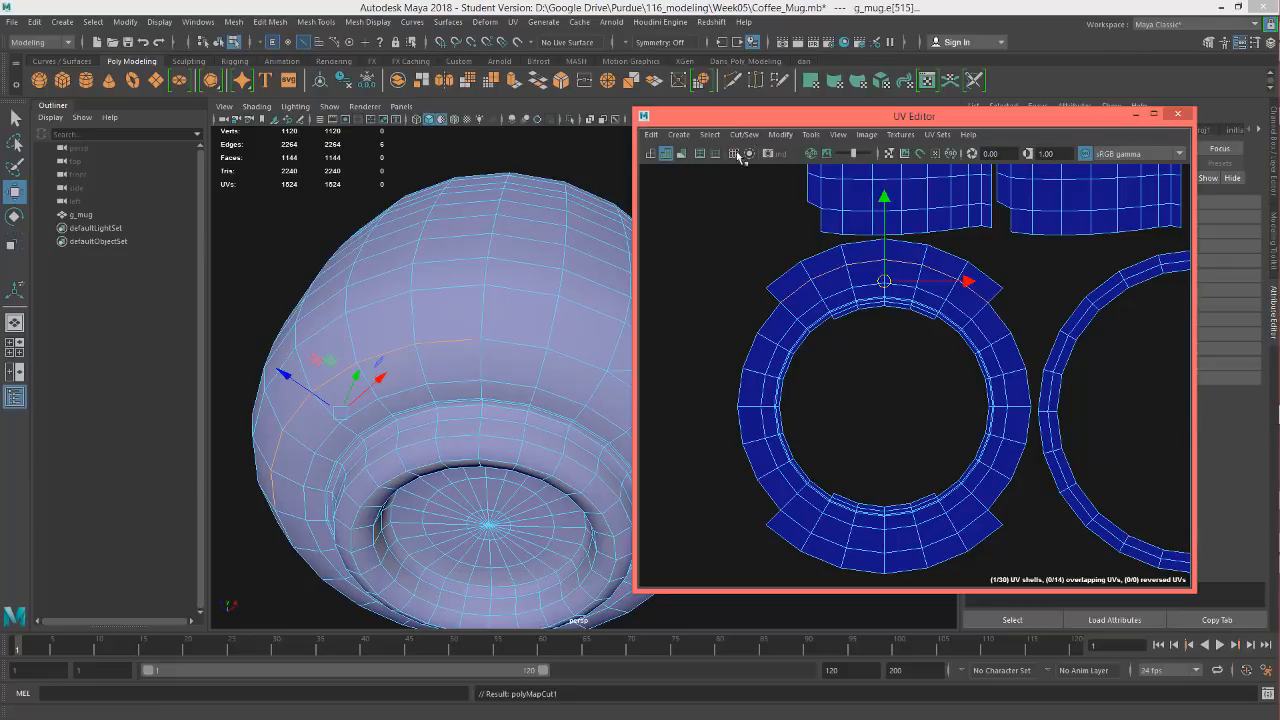
# Select the faces of the cut-off upper flap to check its separation from the ring shell
pyautogui.click(961, 154)
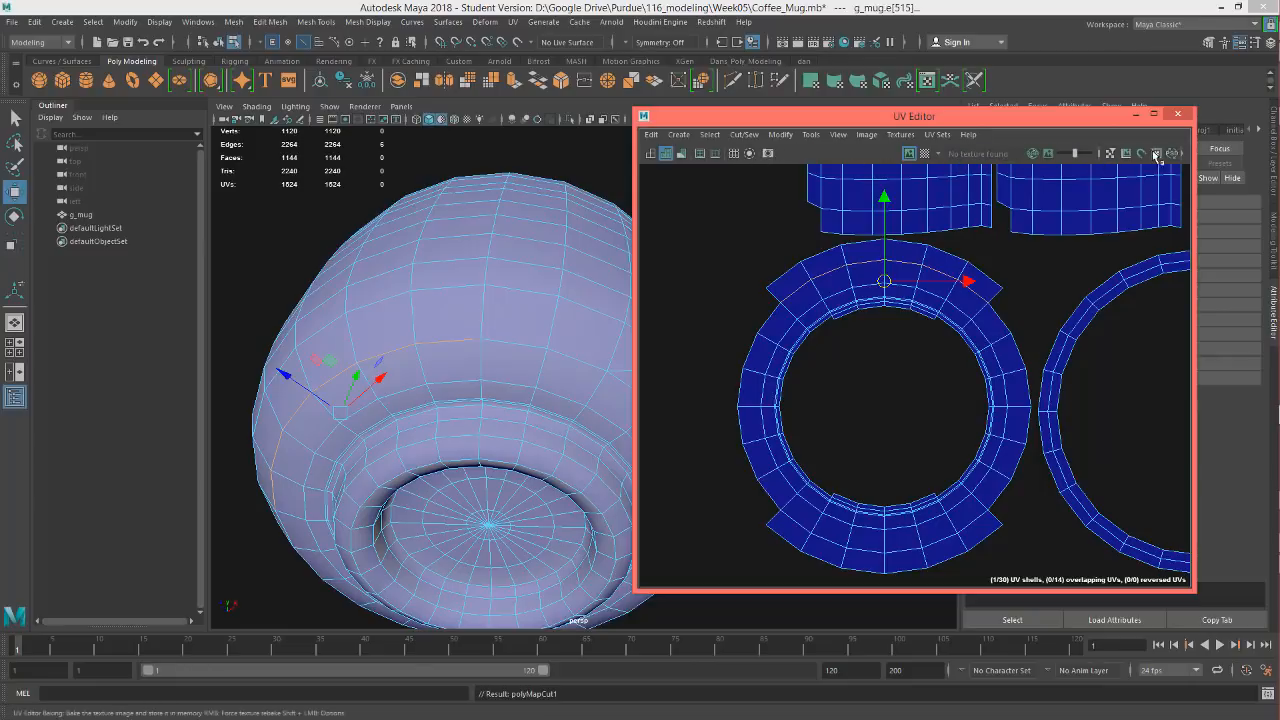
pyautogui.click(1183, 154)
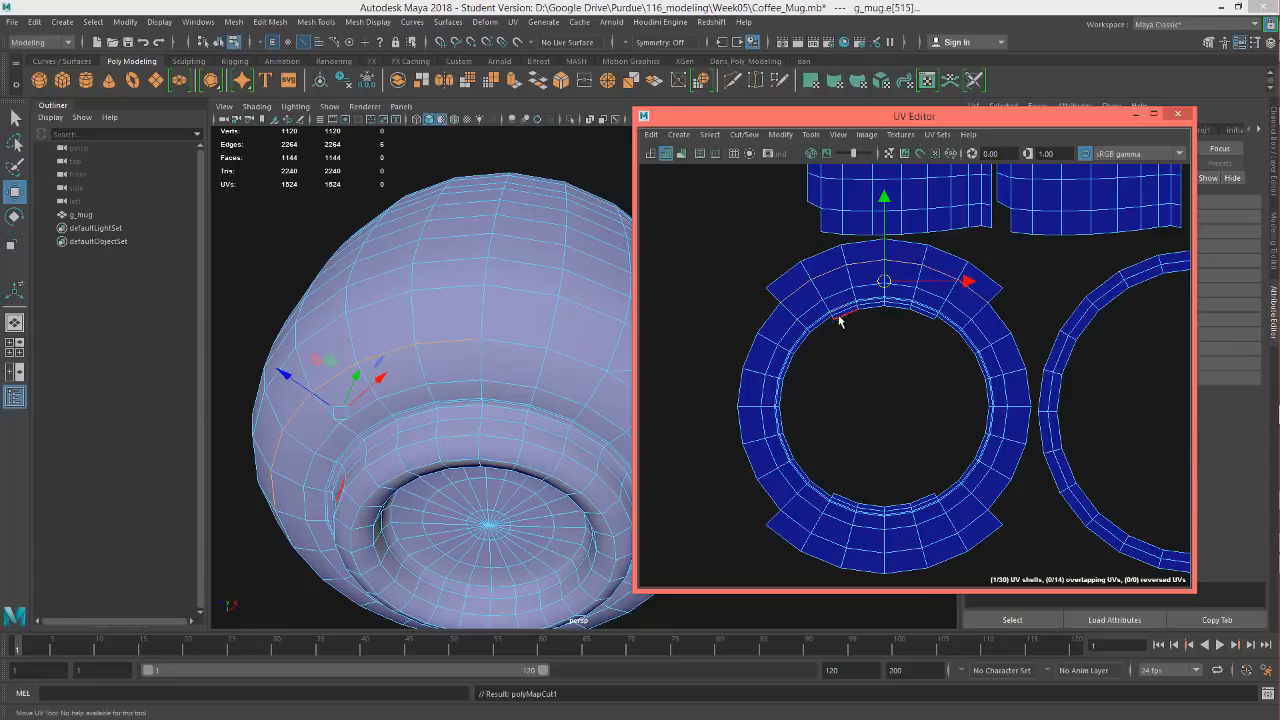
pyautogui.press('F11')
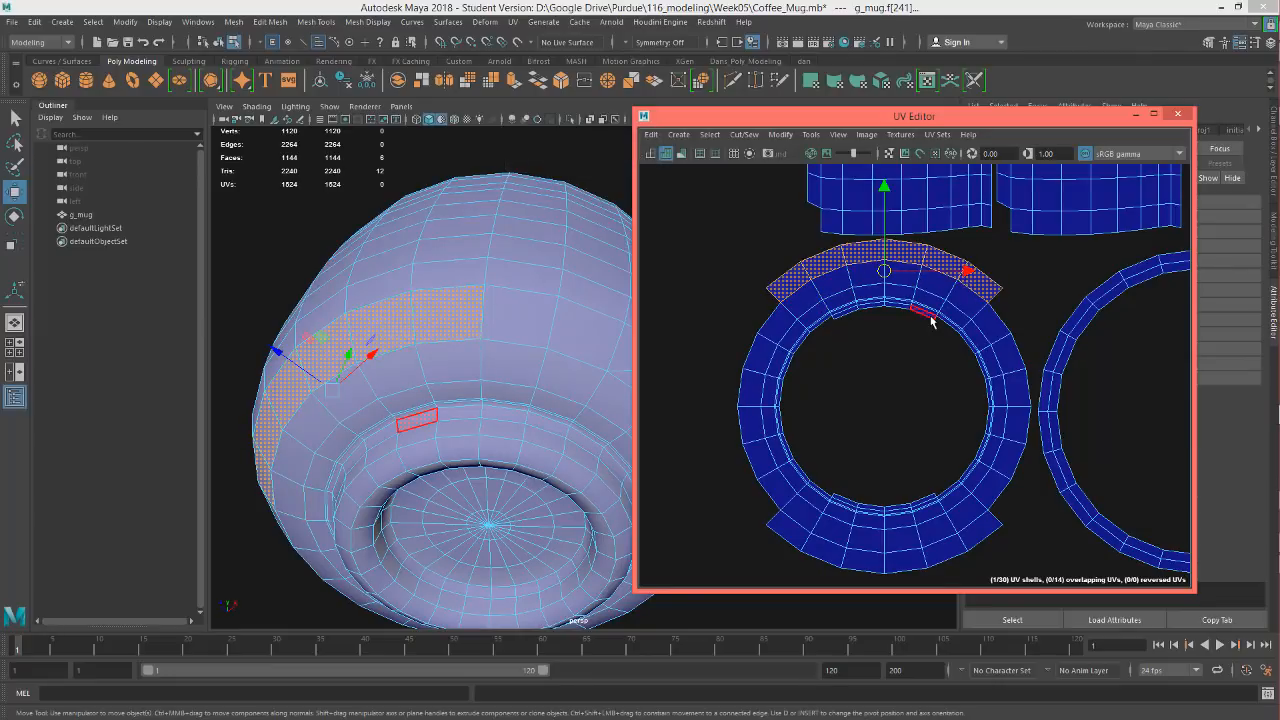
# Select the arc of edges where the lower flap meets the large ring UV shell and cut the UVs along it
pyautogui.scroll(-3, 874, 318)
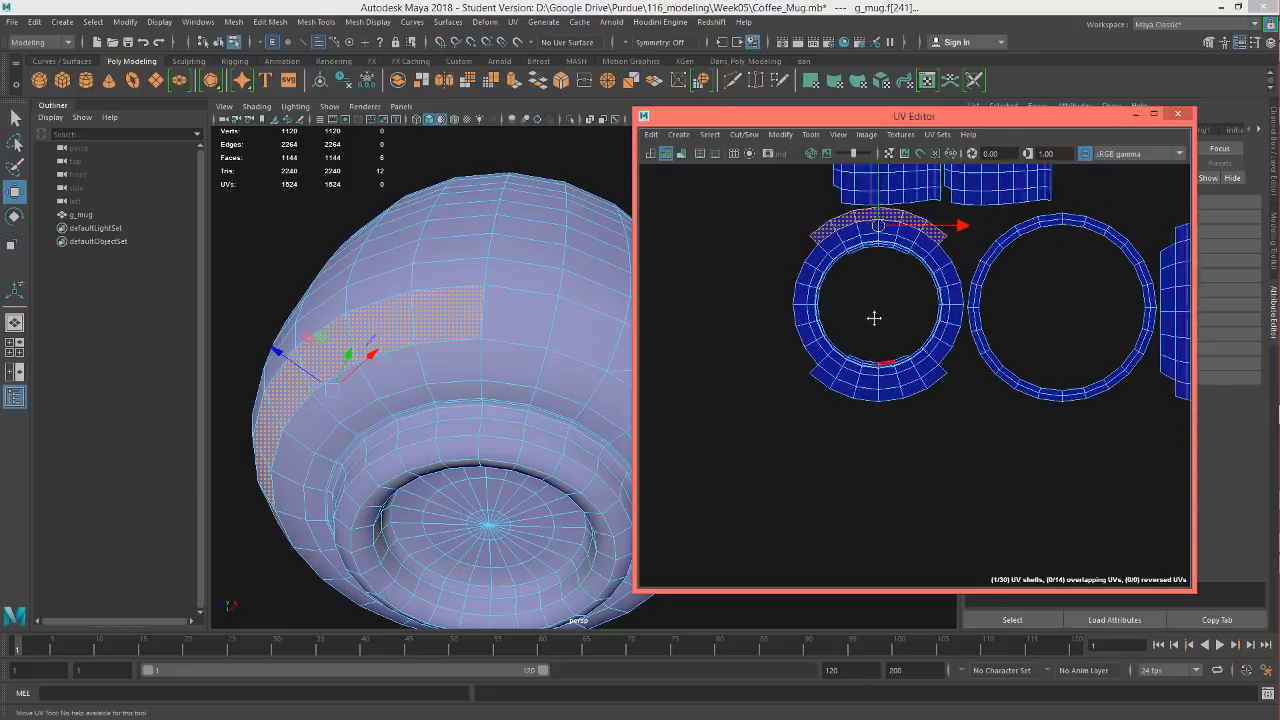
pyautogui.scroll(3, 845, 360)
pyautogui.moveTo(820, 338)
pyautogui.mouseDown(button='right')
pyautogui.moveTo(815, 312)
pyautogui.moveTo(808, 322)
pyautogui.mouseUp(button='right')
pyautogui.click(806, 324)
pyautogui.keyDown('alt'); pyautogui.moveTo(1004, 342); pyautogui.dragTo(903, 363, button='middle'); pyautogui.keyUp('alt')
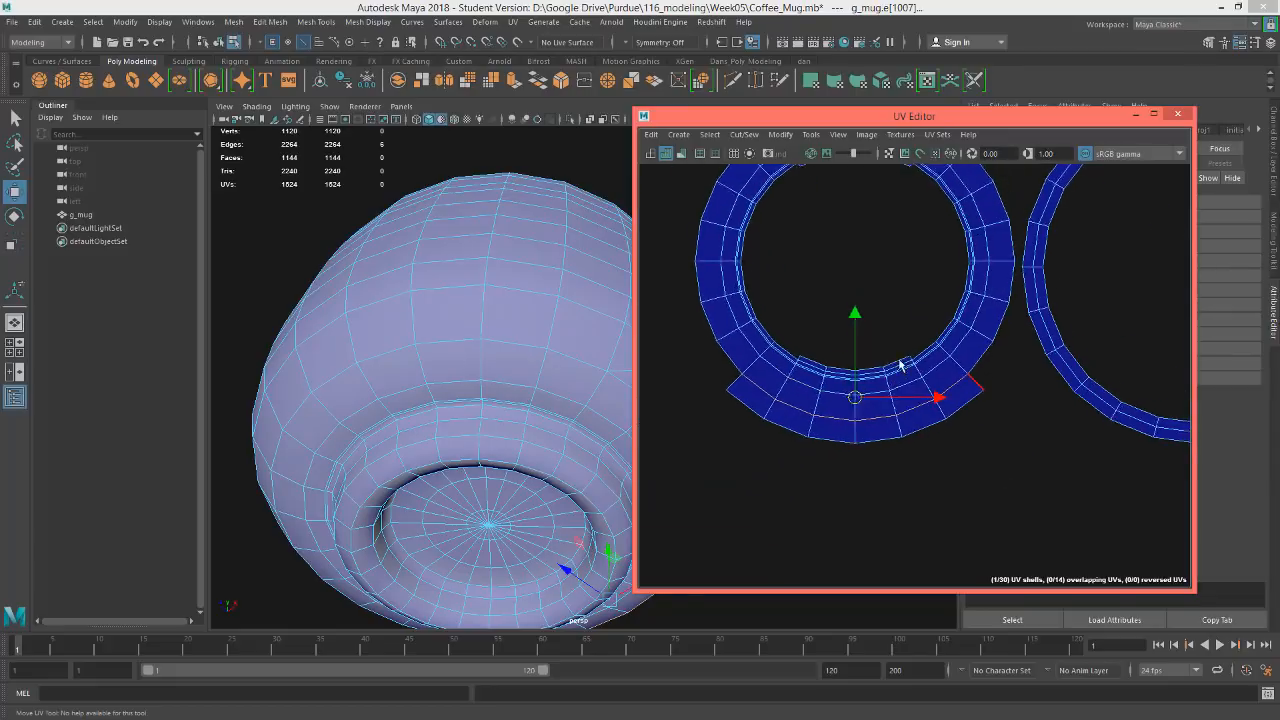
pyautogui.click(742, 135)
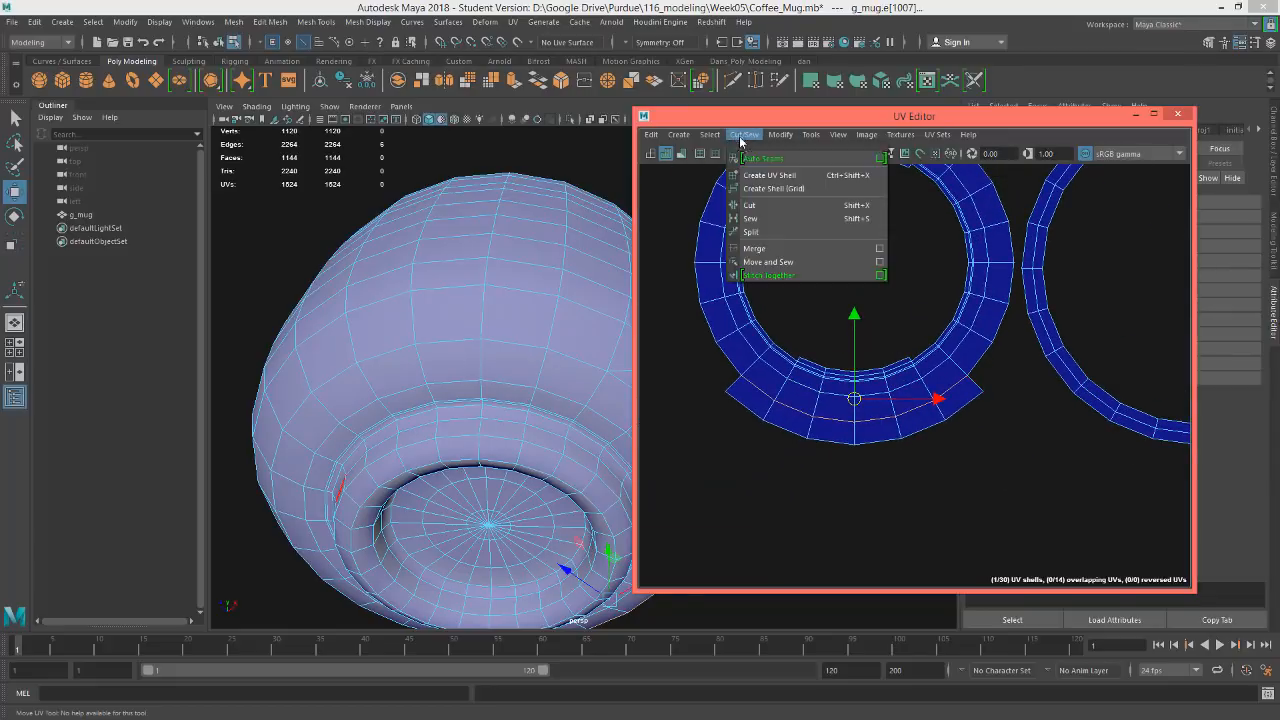
pyautogui.click(770, 206)
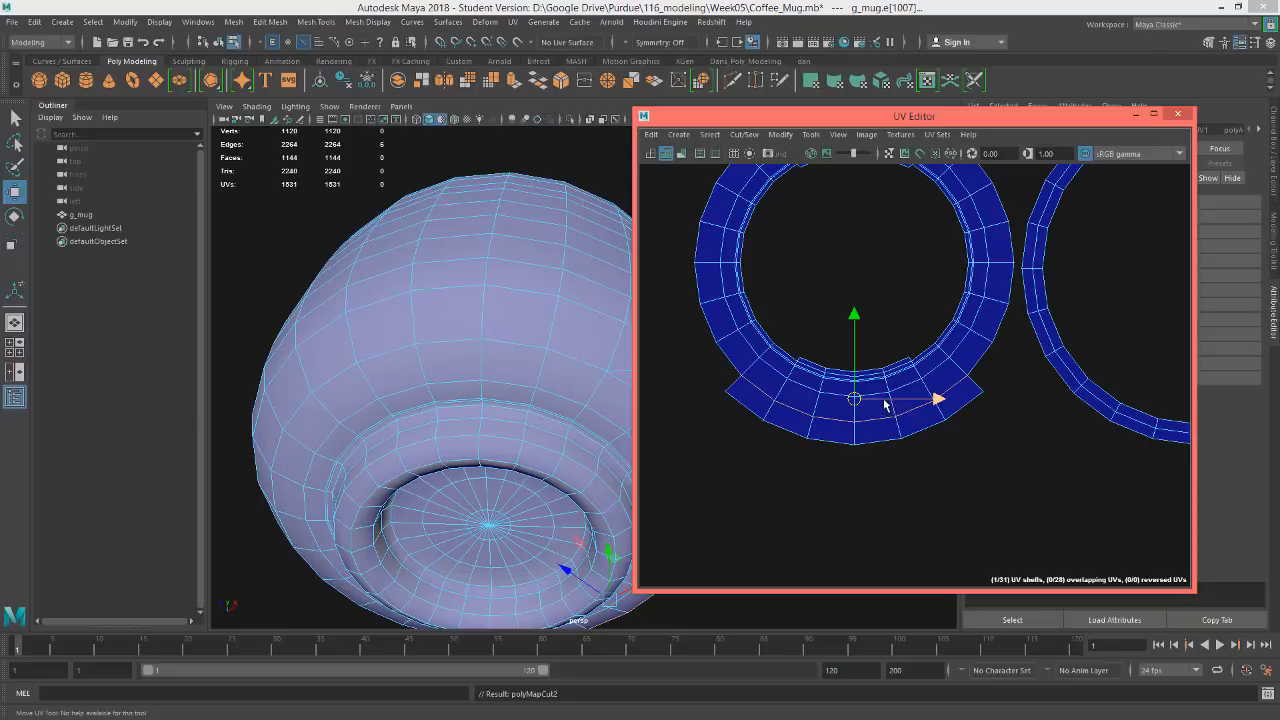
# Select the cut-off lower flap shell and move it down, clear of the ring shell
pyautogui.moveTo(869, 428); pyautogui.dragTo(873, 470, button='right')
pyautogui.doubleClick(868, 433)
pyautogui.moveTo(854, 409); pyautogui.dragTo(853, 467)
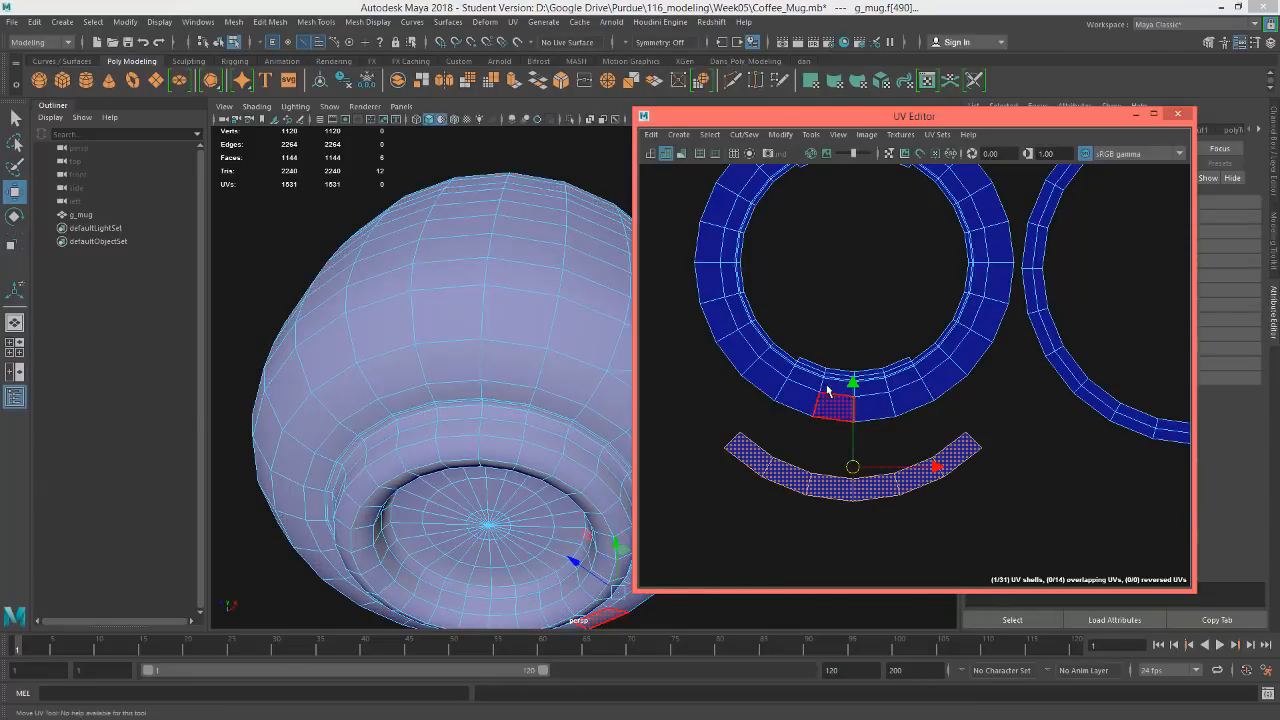
# Select the trimmed ring UV shell and move it into place around the small round underside shell
pyautogui.doubleClick(828, 390)
pyautogui.scroll(-6, 828, 388)
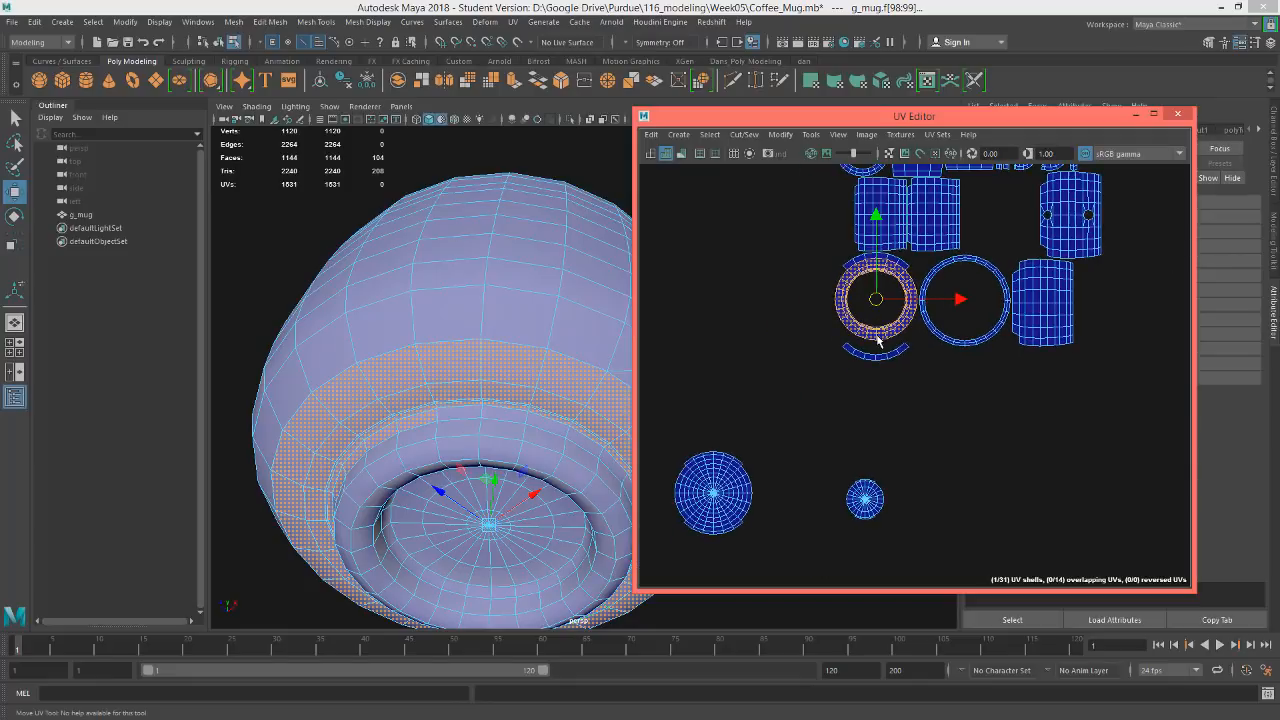
pyautogui.moveTo(884, 302); pyautogui.dragTo(718, 408)
pyautogui.keyDown('alt'); pyautogui.moveTo(830, 409); pyautogui.dragTo(826, 331, button='middle'); pyautogui.keyUp('alt')
pyautogui.doubleClick(694, 418)
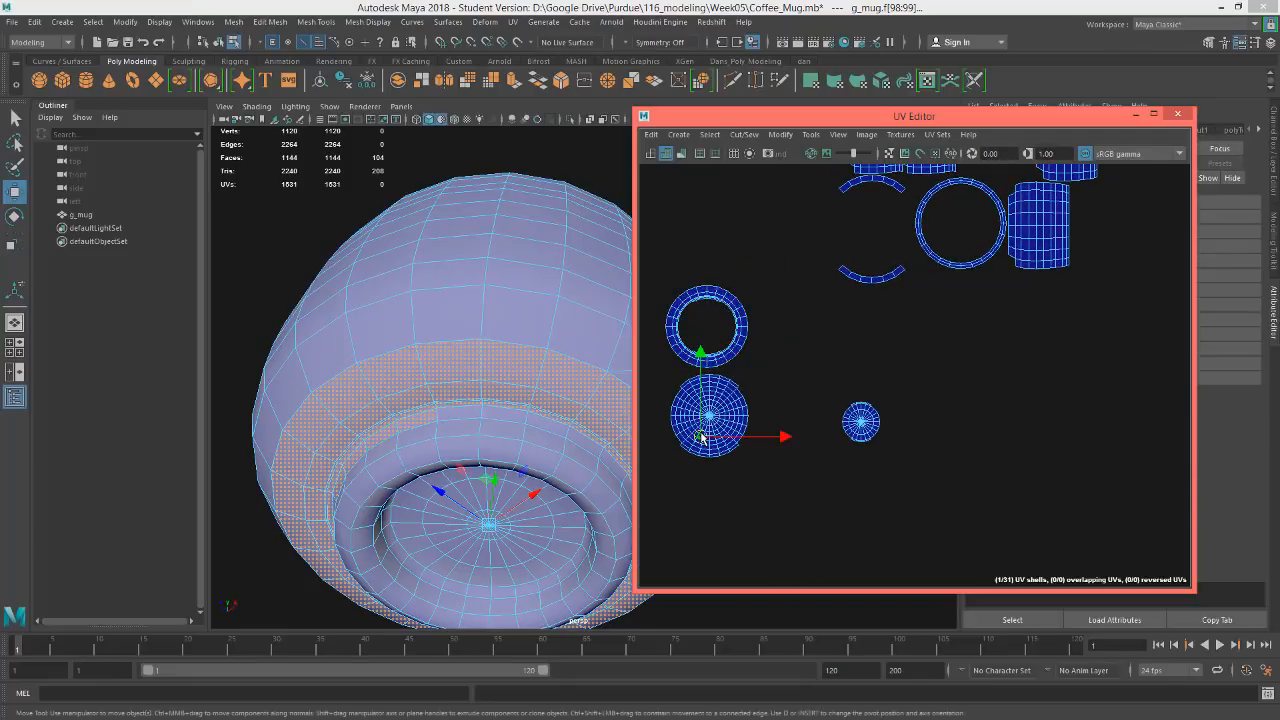
pyautogui.doubleClick(706, 362)
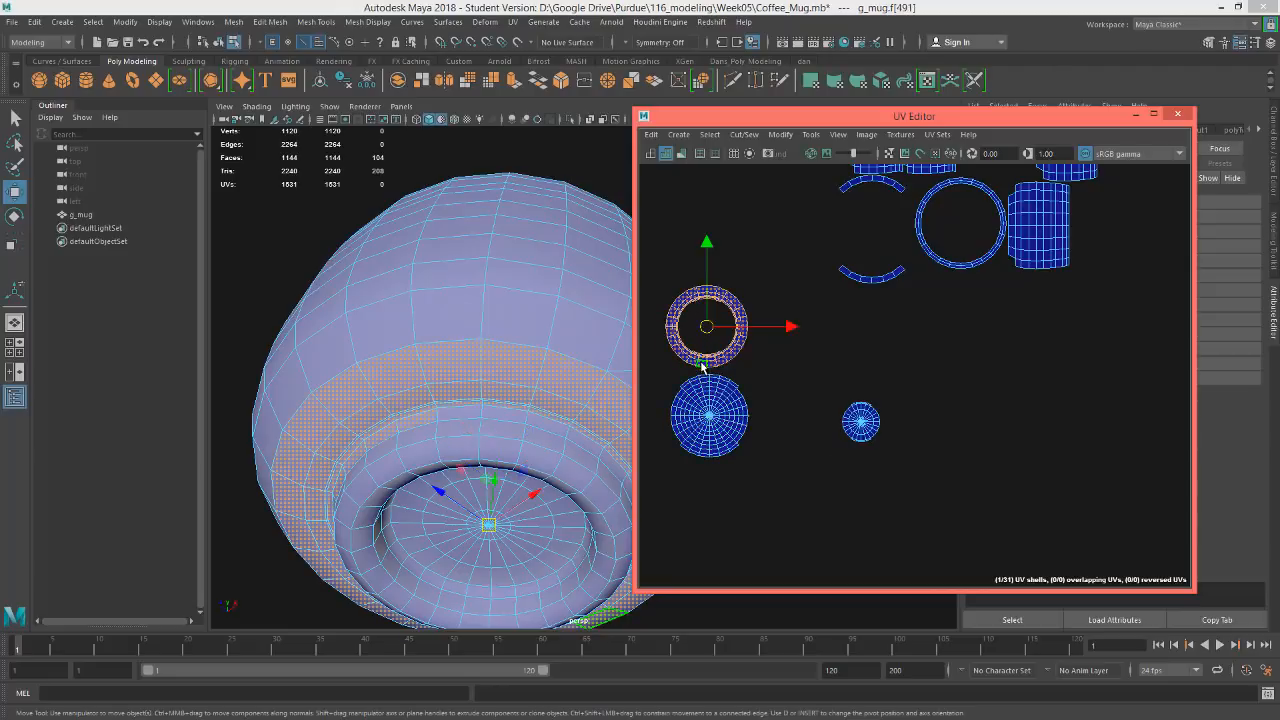
pyautogui.moveTo(711, 338); pyautogui.dragTo(862, 428)
pyautogui.scroll(4, 869, 403)
pyautogui.scroll(3, 869, 403)
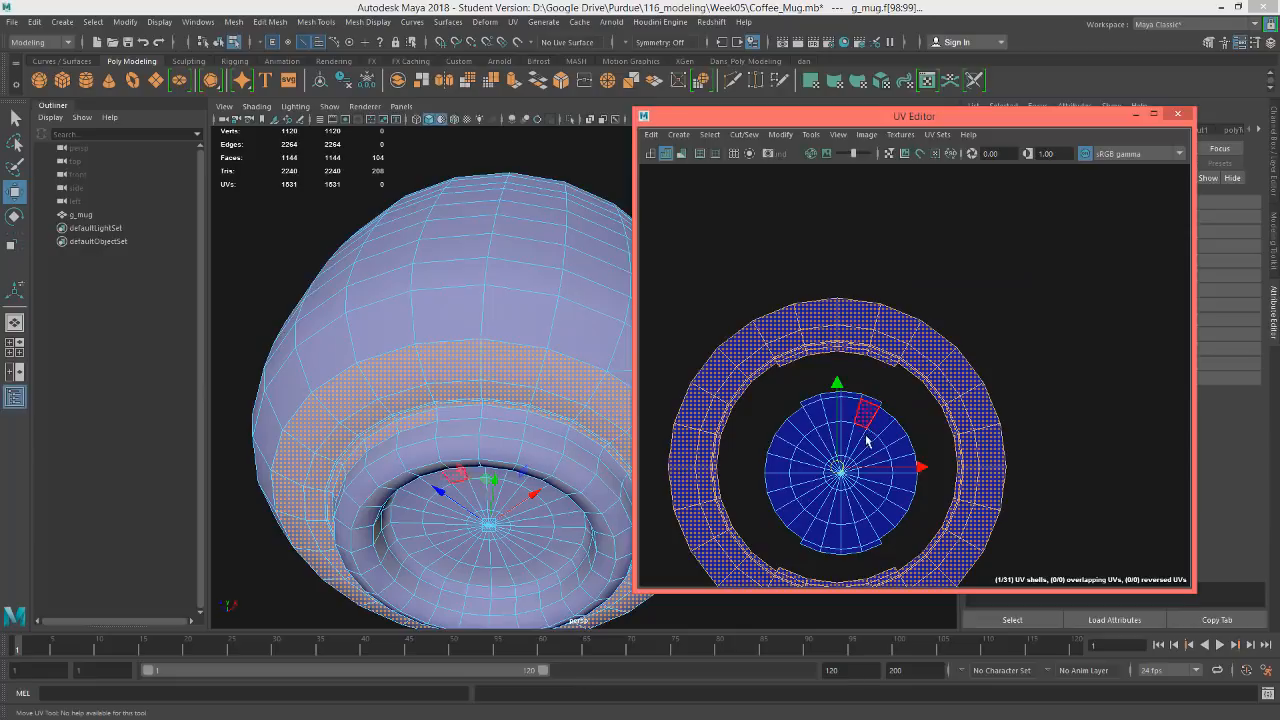
pyautogui.click(995, 351)
# Box-select the faces around the centre point of the mug's underside
pyautogui.scroll(-5, 1003, 327)
pyautogui.keyDown('alt'); pyautogui.moveTo(1015, 326); pyautogui.dragTo(880, 400, button='middle'); pyautogui.keyUp('alt')
pyautogui.click(496, 457)
pyautogui.moveTo(497, 467)
pyautogui.keyDown('alt'); pyautogui.mouseDown()
pyautogui.moveTo(463, 440)
pyautogui.moveTo(483, 463)
pyautogui.mouseUp(); pyautogui.keyUp('alt')
pyautogui.scroll(3, 486, 494)
pyautogui.keyDown('alt'); pyautogui.moveTo(486, 490); pyautogui.dragTo(440, 85, button='middle'); pyautogui.keyUp('alt')
pyautogui.scroll(5, 443, 355)
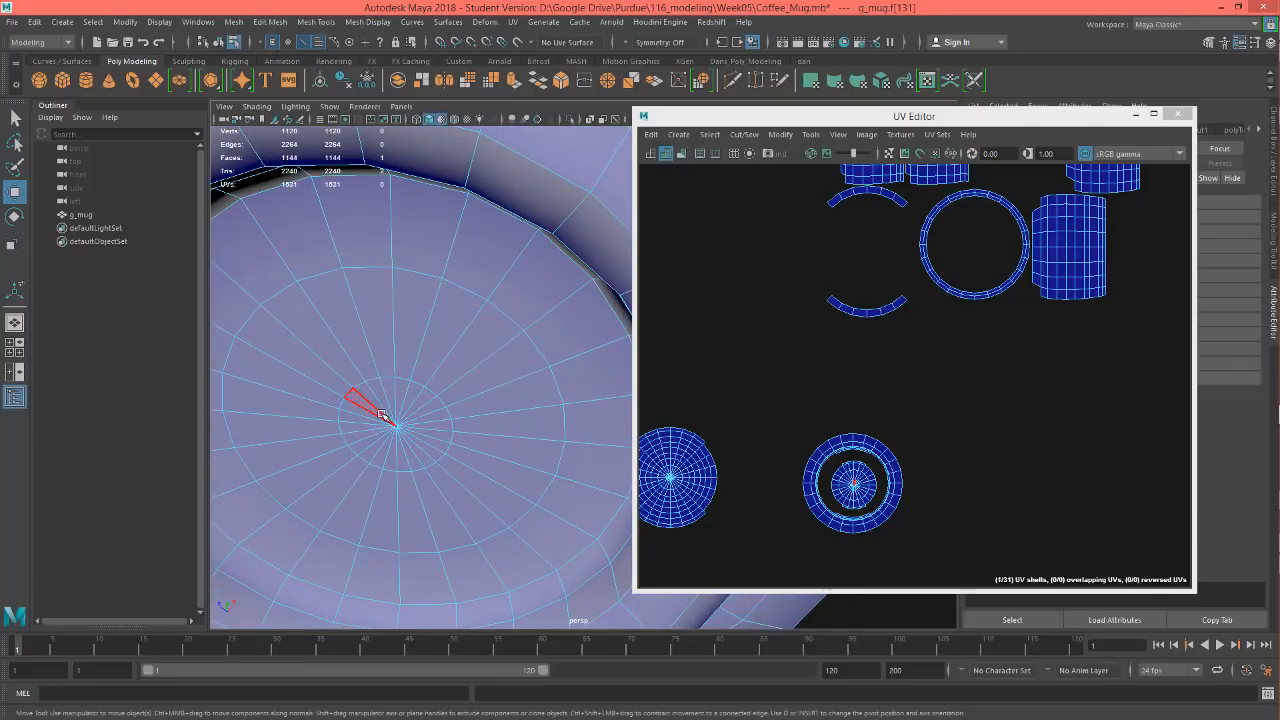
pyautogui.moveTo(411, 441); pyautogui.dragTo(414, 441)
# Deselect the stray faces on the inside bottom, wall and rim, leaving only the underside's central faces selected
pyautogui.scroll(-9, 446, 372)
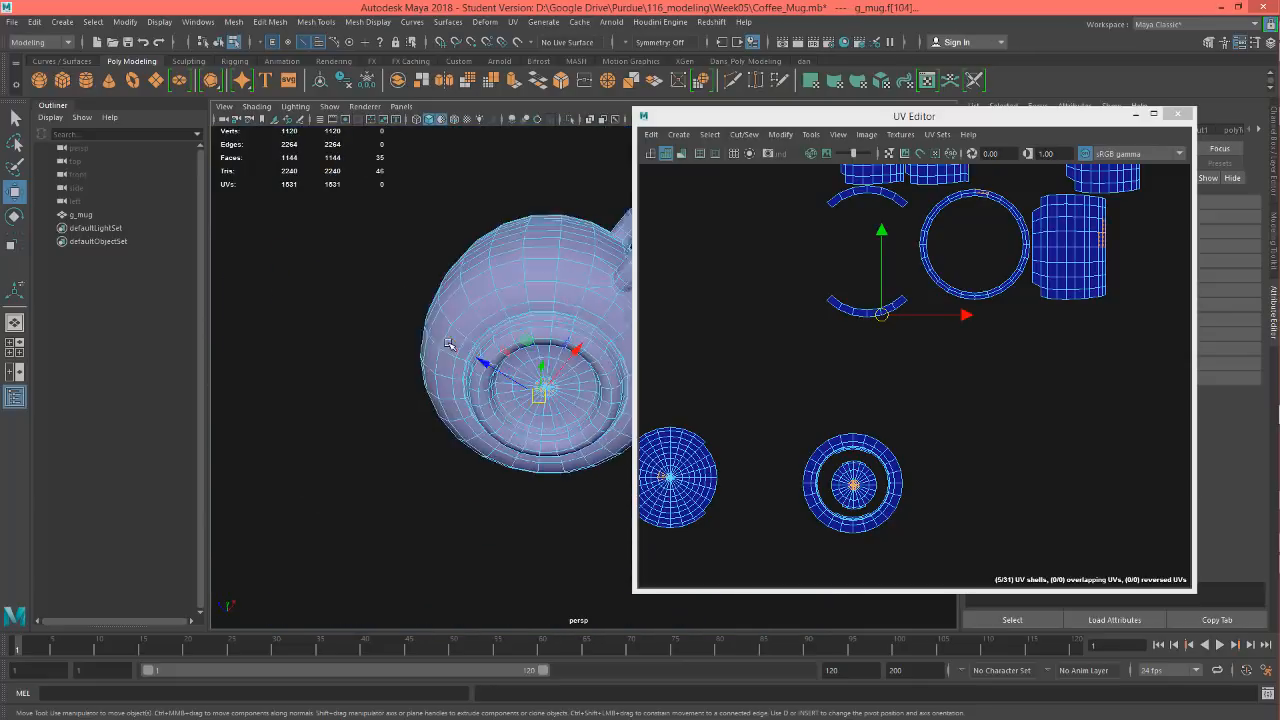
pyautogui.scroll(10, 457, 363)
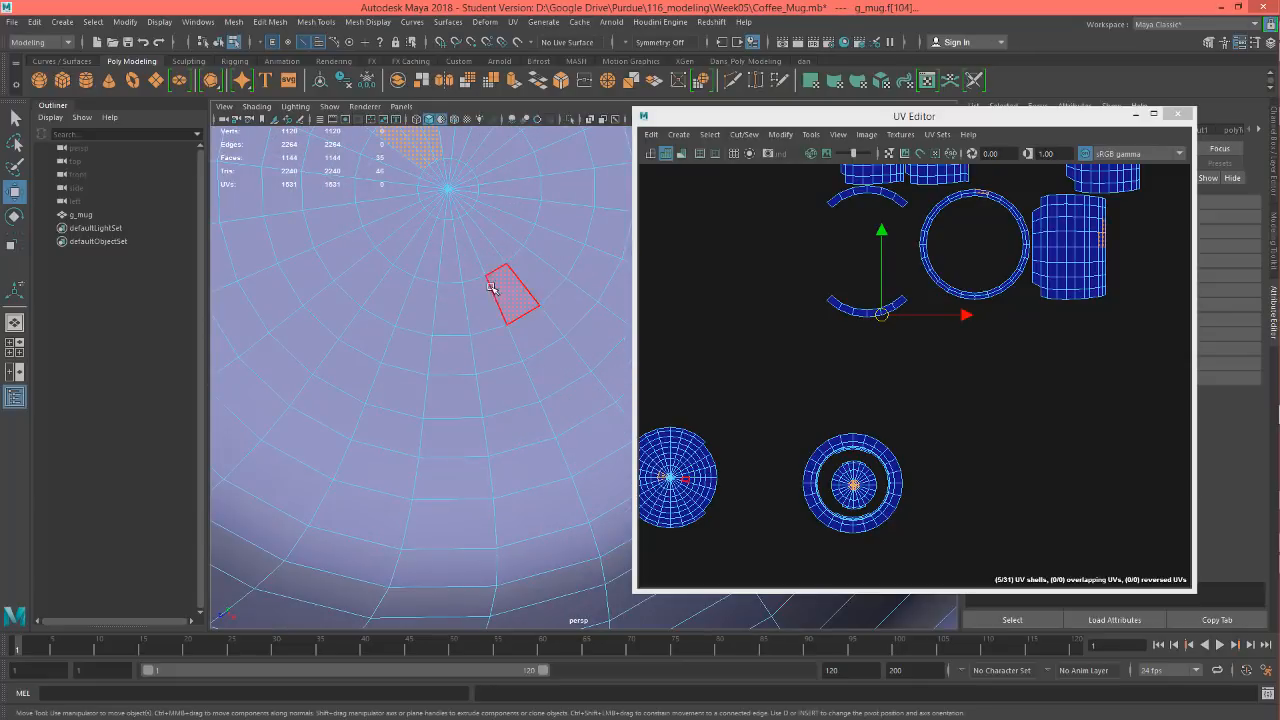
pyautogui.keyDown('ctrl'); pyautogui.click(430, 155); pyautogui.keyUp('ctrl')
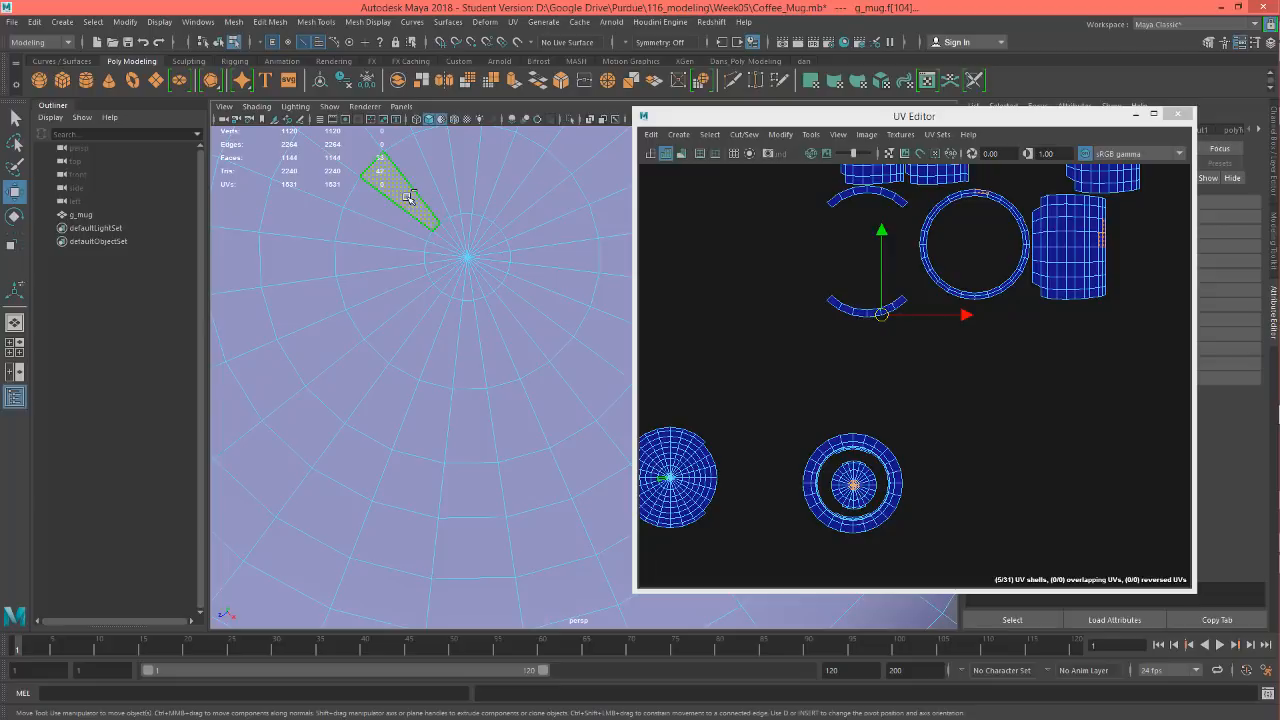
pyautogui.scroll(-8, 430, 200)
pyautogui.scroll(7, 490, 323)
pyautogui.keyDown('alt'); pyautogui.moveTo(492, 316); pyautogui.dragTo(468, 228); pyautogui.keyUp('alt')
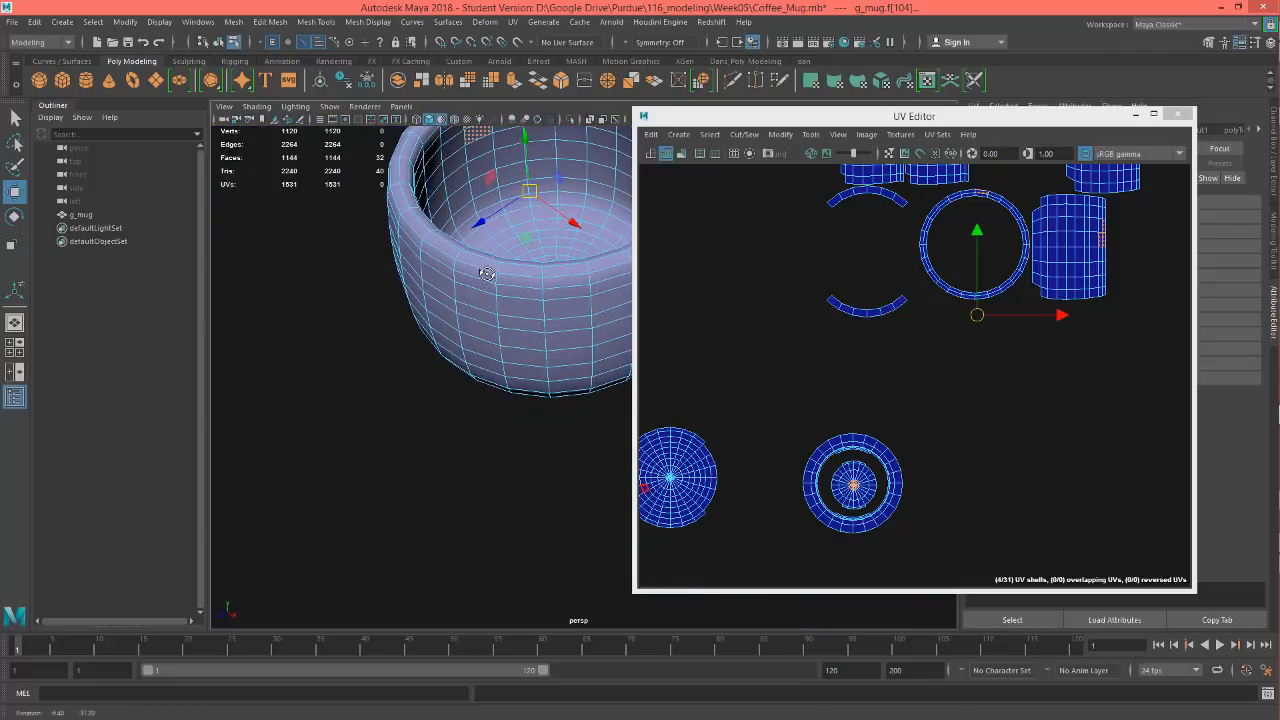
pyautogui.keyDown('alt'); pyautogui.moveTo(468, 228); pyautogui.dragTo(482, 306, button='middle'); pyautogui.keyUp('alt')
pyautogui.keyDown('ctrl'); pyautogui.moveTo(423, 155); pyautogui.dragTo(582, 180); pyautogui.keyUp('ctrl')
pyautogui.keyDown('alt'); pyautogui.moveTo(605, 298); pyautogui.dragTo(436, 383, button='middle'); pyautogui.keyUp('alt')
pyautogui.keyDown('alt'); pyautogui.moveTo(436, 384); pyautogui.dragTo(452, 450); pyautogui.keyUp('alt')
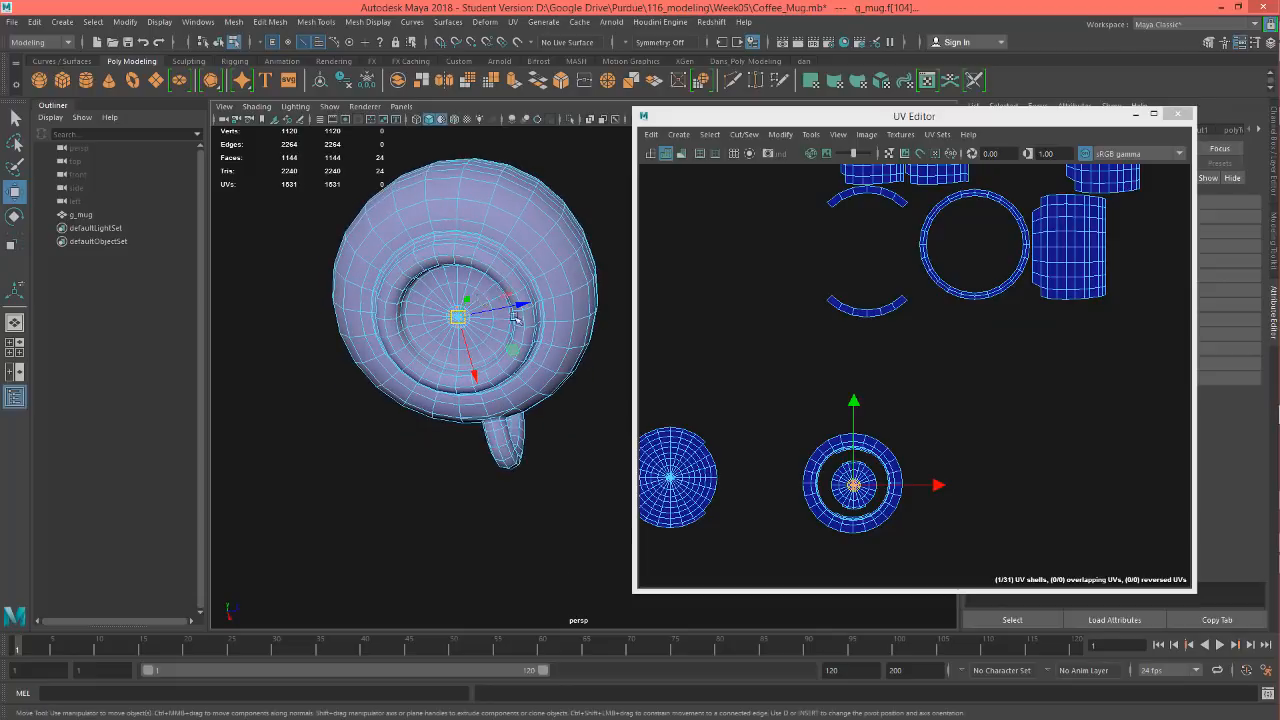
# Grow the face selection outward from the underside's centre until it covers the trimmed ring shell
pyautogui.scroll(5, 900, 487)
pyautogui.keyDown('alt'); pyautogui.moveTo(869, 485); pyautogui.dragTo(895, 477, button='middle'); pyautogui.keyUp('alt')
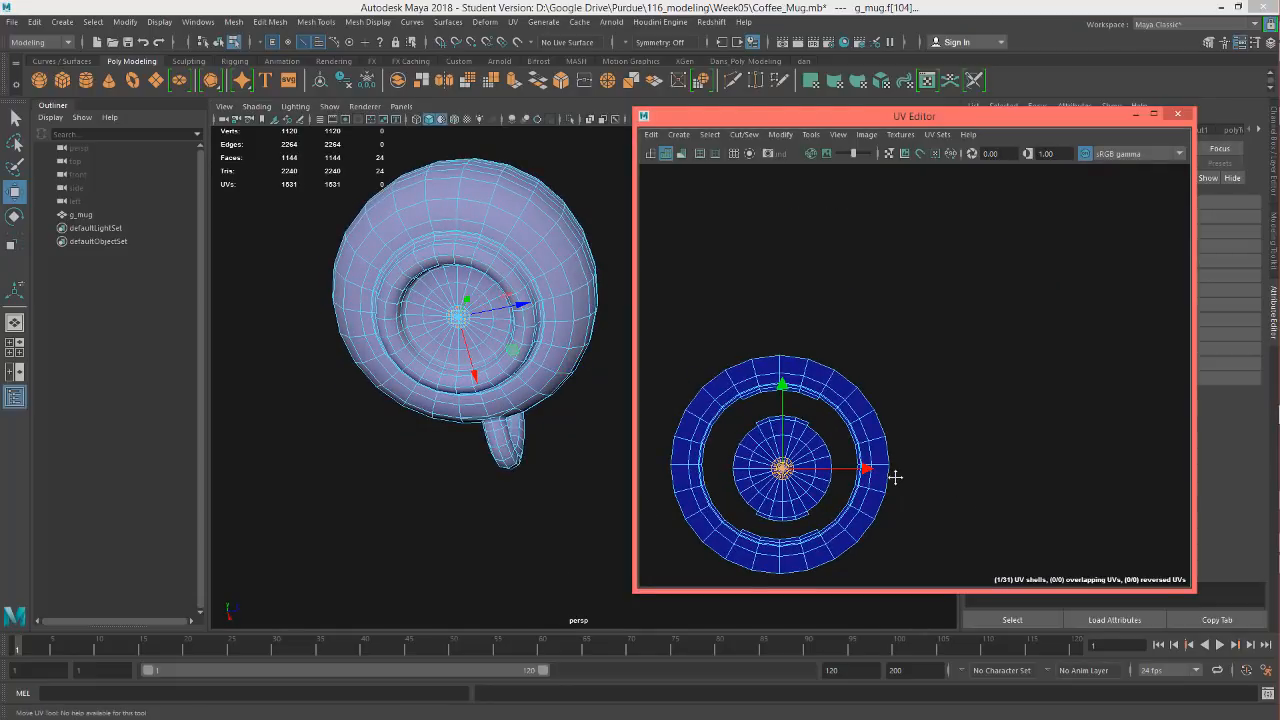
pyautogui.hotkey('shift', '.')
pyautogui.hotkey('shift', '.')
pyautogui.hotkey('shift', '.')
pyautogui.hotkey('shift', '.')
pyautogui.hotkey('shift', '.')
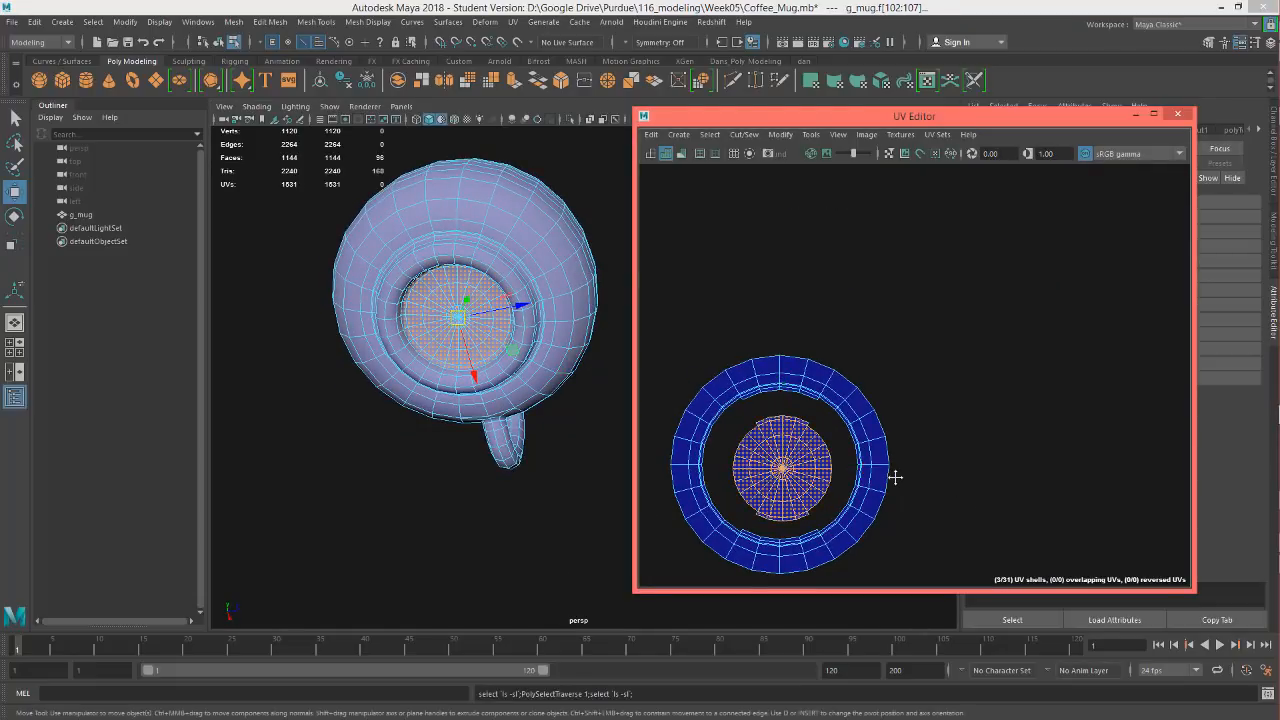
pyautogui.hotkey('shift', '.')
pyautogui.hotkey('shift', '.')
pyautogui.hotkey('shift', '.')
pyautogui.hotkey('shift', '.')
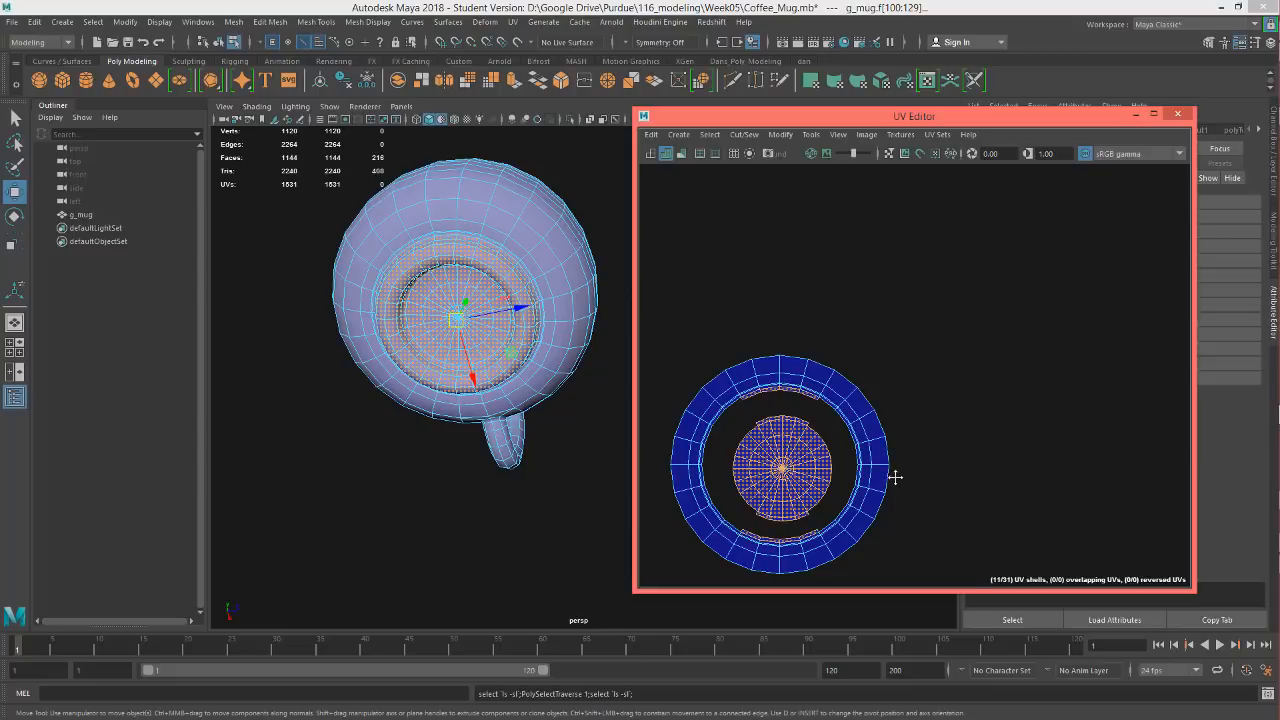
pyautogui.hotkey('shift', '.')
pyautogui.hotkey('shift', '.')
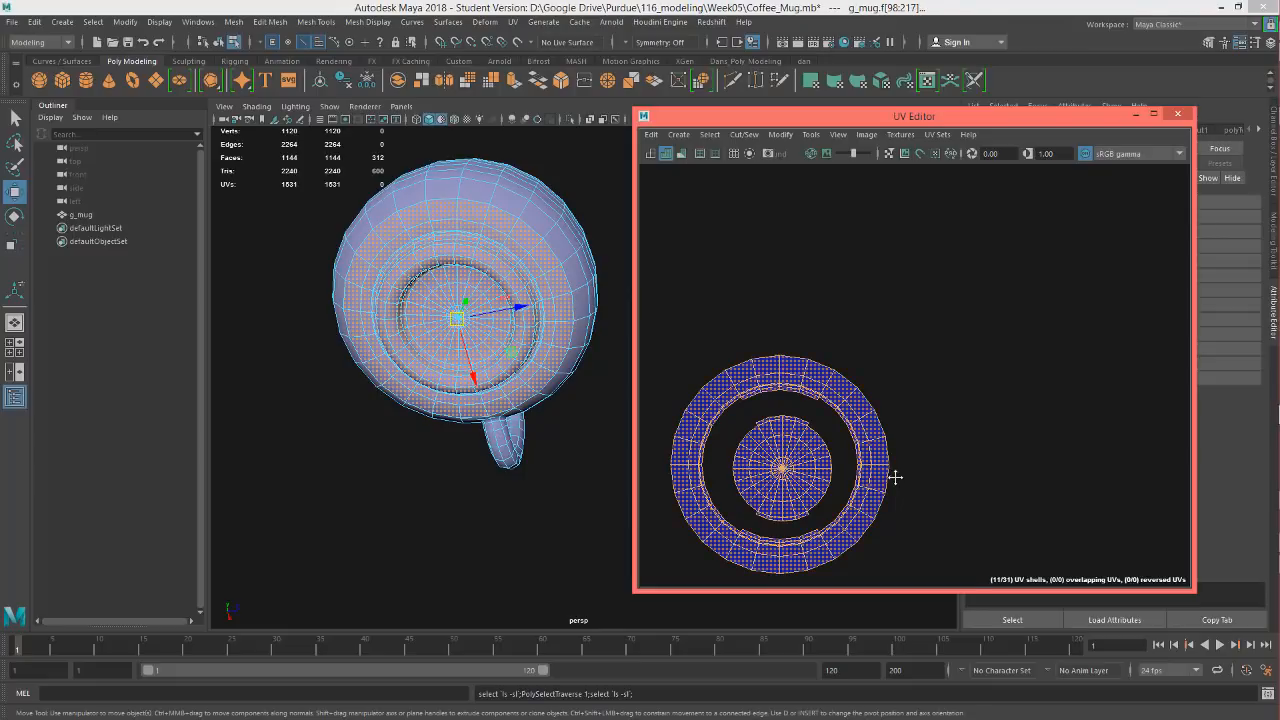
# Examine the UV layout for the highlighted shells that lie between the underside's centre and the trimmed ring
pyautogui.scroll(-2, 921, 413)
pyautogui.keyDown('alt'); pyautogui.moveTo(918, 331); pyautogui.dragTo(880, 518, button='middle'); pyautogui.keyUp('alt')
pyautogui.keyDown('alt'); pyautogui.moveTo(555, 356); pyautogui.dragTo(545, 330); pyautogui.keyUp('alt')
pyautogui.keyDown('alt'); pyautogui.moveTo(976, 399); pyautogui.dragTo(978, 520, button='middle'); pyautogui.keyUp('alt')
pyautogui.scroll(-2, 977, 500)
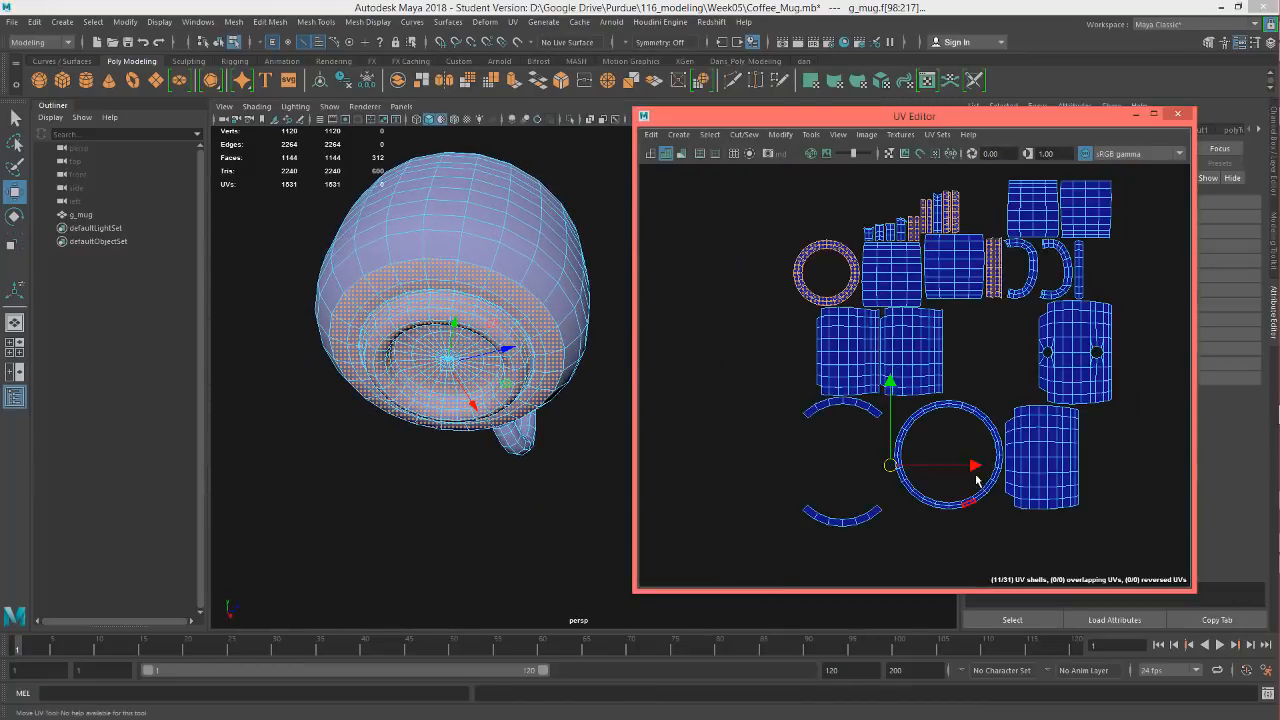
pyautogui.keyDown('alt'); pyautogui.moveTo(1000, 341); pyautogui.dragTo(998, 436, button='middle'); pyautogui.keyUp('alt')
pyautogui.scroll(6, 997, 363)
pyautogui.keyDown('alt'); pyautogui.moveTo(806, 337); pyautogui.dragTo(888, 507, button='middle'); pyautogui.keyUp('alt')
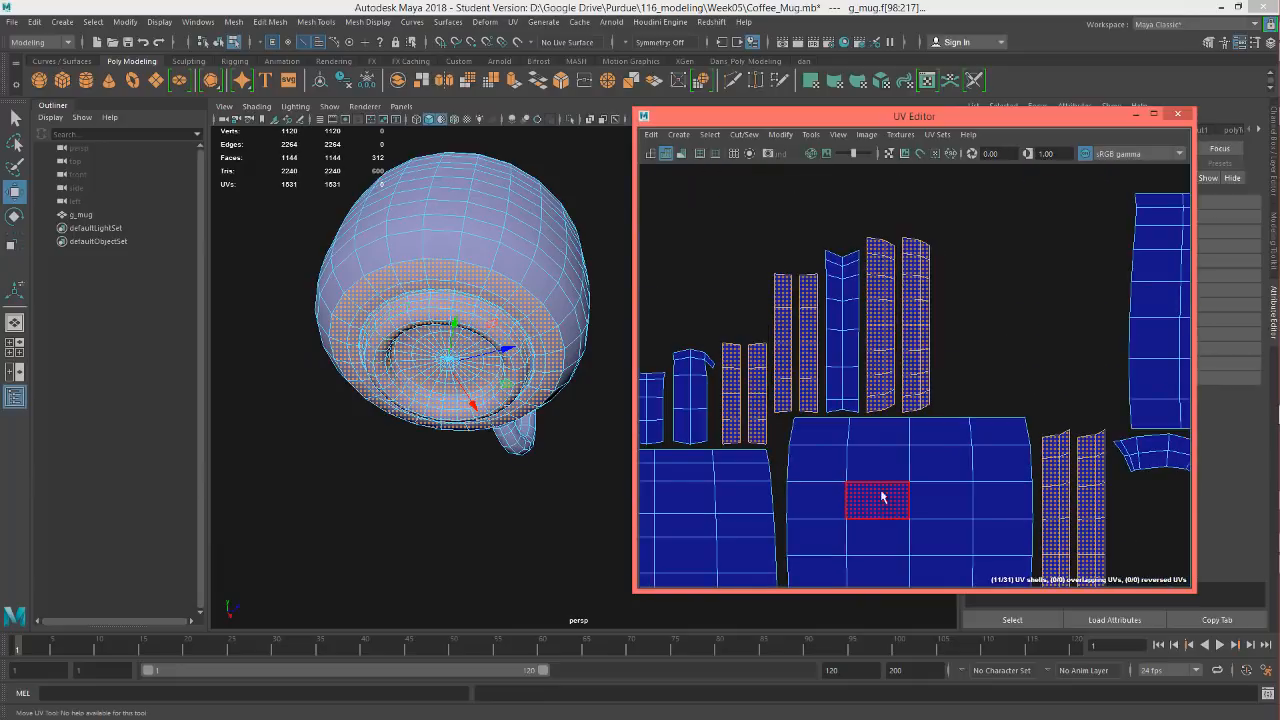
pyautogui.keyDown('alt'); pyautogui.moveTo(833, 420); pyautogui.dragTo(1065, 285, button='middle'); pyautogui.keyUp('alt')
pyautogui.scroll(-3, 825, 450)
pyautogui.scroll(-3, 822, 487)
pyautogui.keyDown('alt'); pyautogui.moveTo(960, 539); pyautogui.dragTo(886, 351, button='middle'); pyautogui.keyUp('alt')
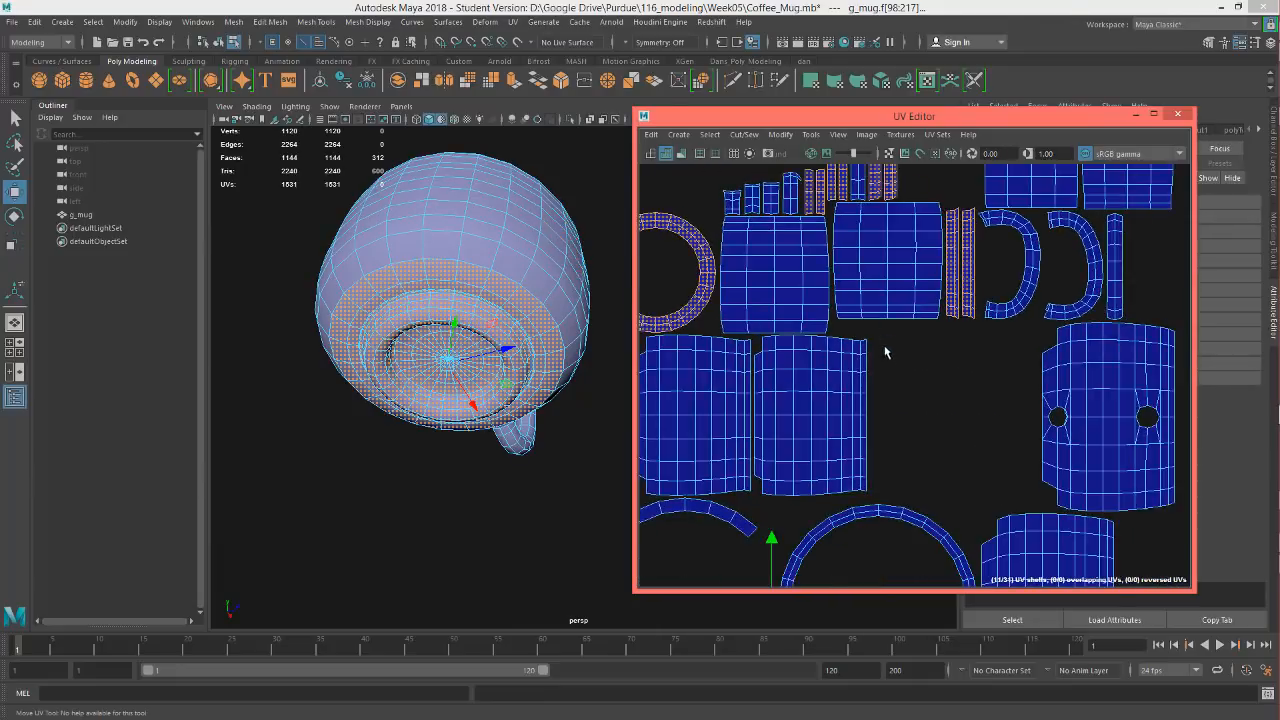
# Move the selected underside shells into the empty area below the rest of the UV layout
pyautogui.scroll(-3, 890, 356)
pyautogui.keyDown('alt'); pyautogui.moveTo(909, 531); pyautogui.dragTo(926, 351, button='middle'); pyautogui.keyUp('alt')
pyautogui.scroll(-4, 925, 350)
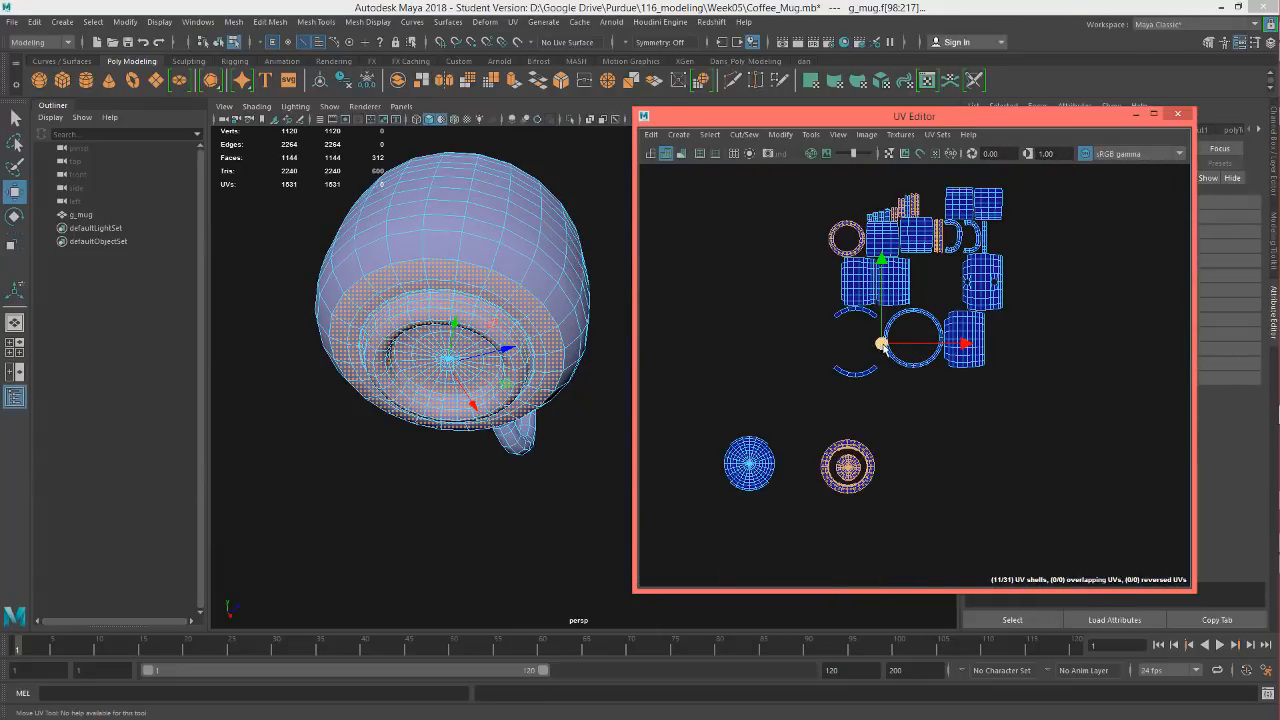
pyautogui.moveTo(883, 345); pyautogui.dragTo(901, 570)
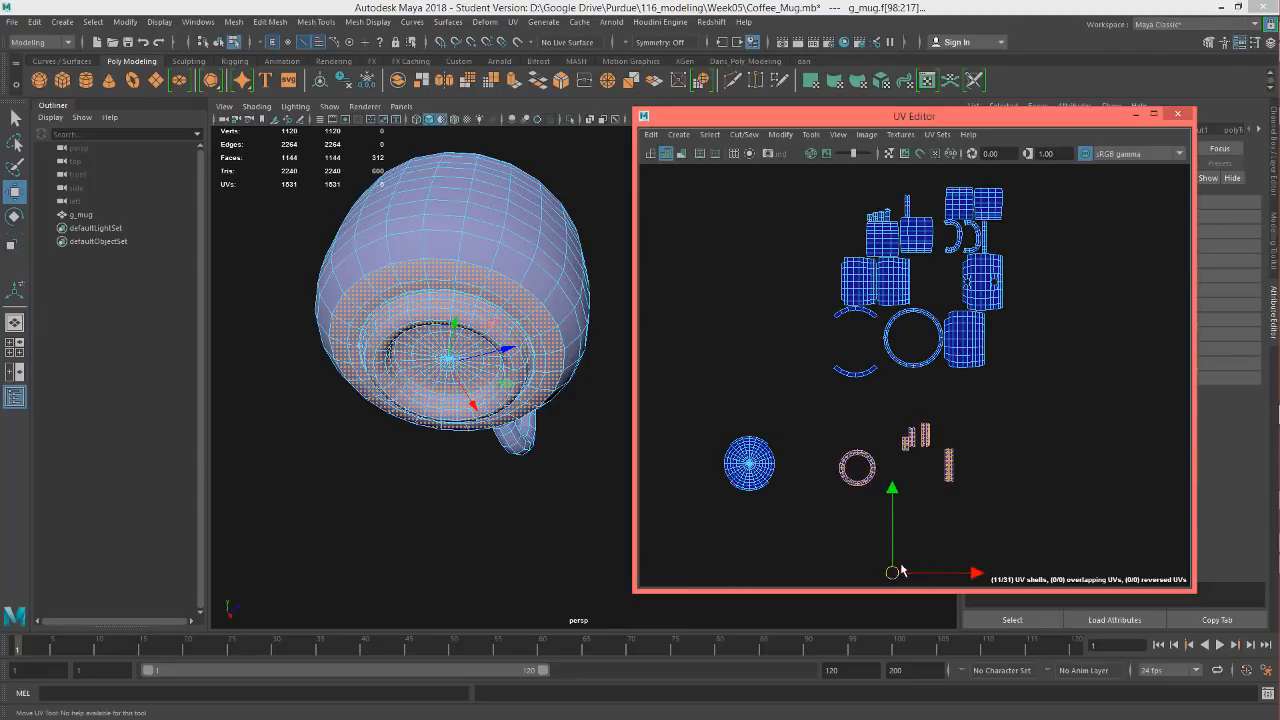
# Select the underside's central disc and the large ring around it, and move both next to the other separated underside shells
pyautogui.keyDown('alt'); pyautogui.moveTo(901, 570); pyautogui.dragTo(966, 398, button='middle'); pyautogui.keyUp('alt')
pyautogui.moveTo(908, 568); pyautogui.dragTo(798, 488)
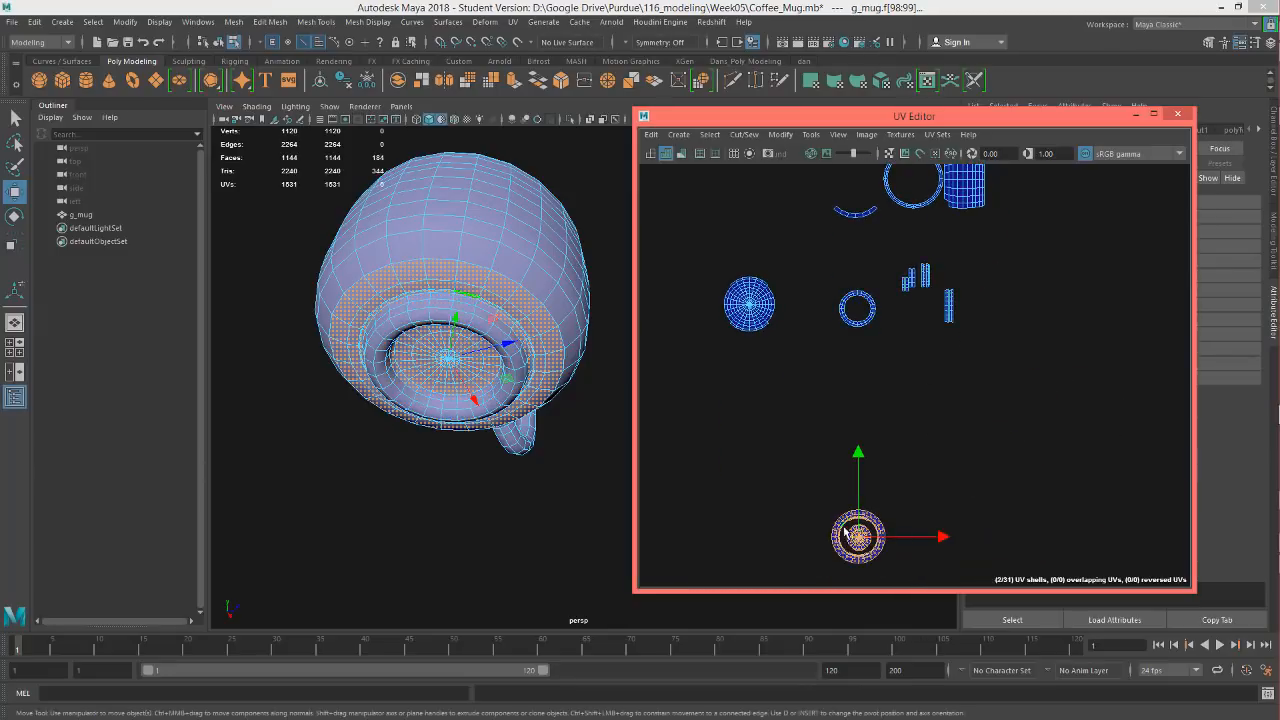
pyautogui.moveTo(857, 537); pyautogui.dragTo(906, 340)
pyautogui.scroll(6, 906, 340)
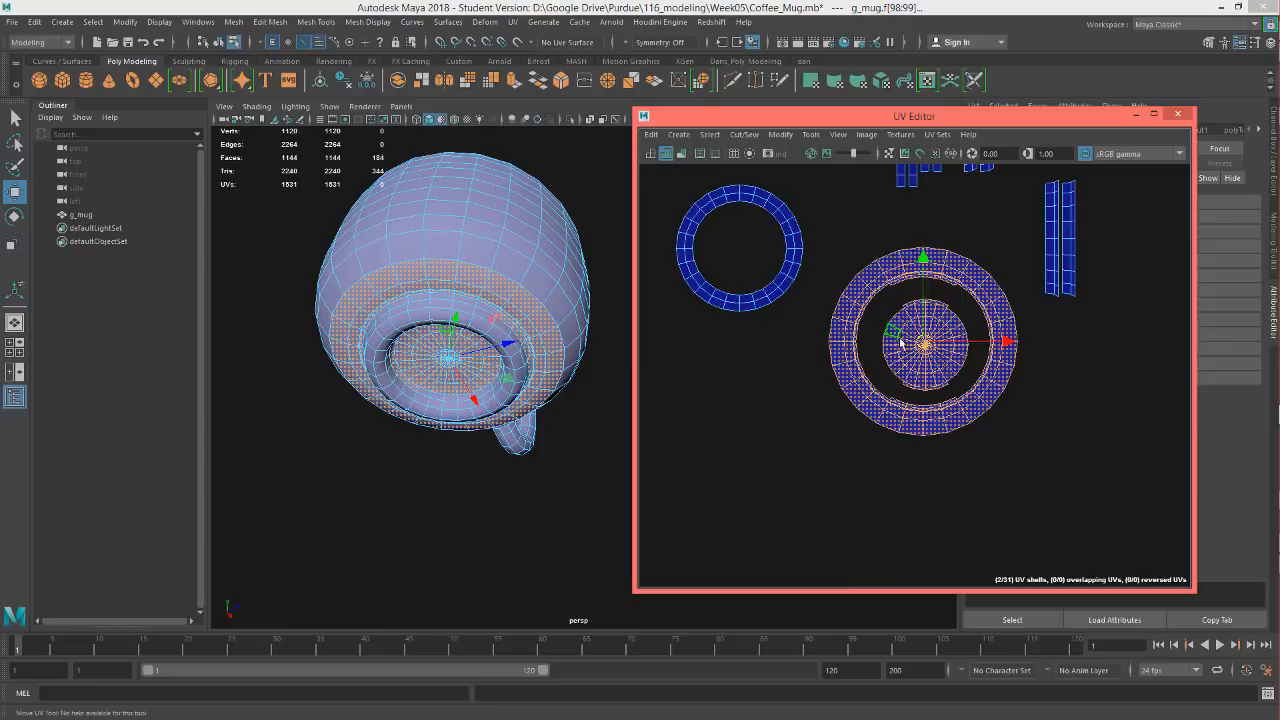
pyautogui.keyDown('alt'); pyautogui.moveTo(900, 346); pyautogui.dragTo(852, 480, button='middle'); pyautogui.keyUp('alt')
pyautogui.scroll(3, 890, 403)
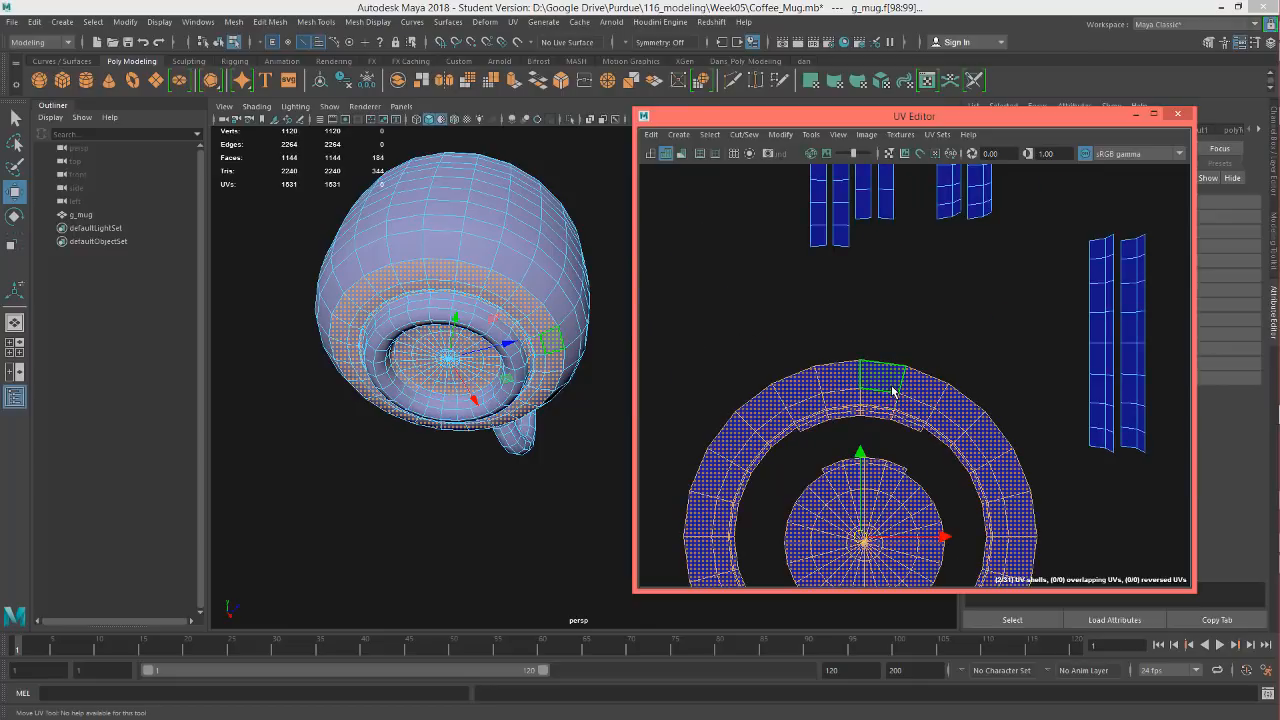
pyautogui.scroll(-5, 893, 391)
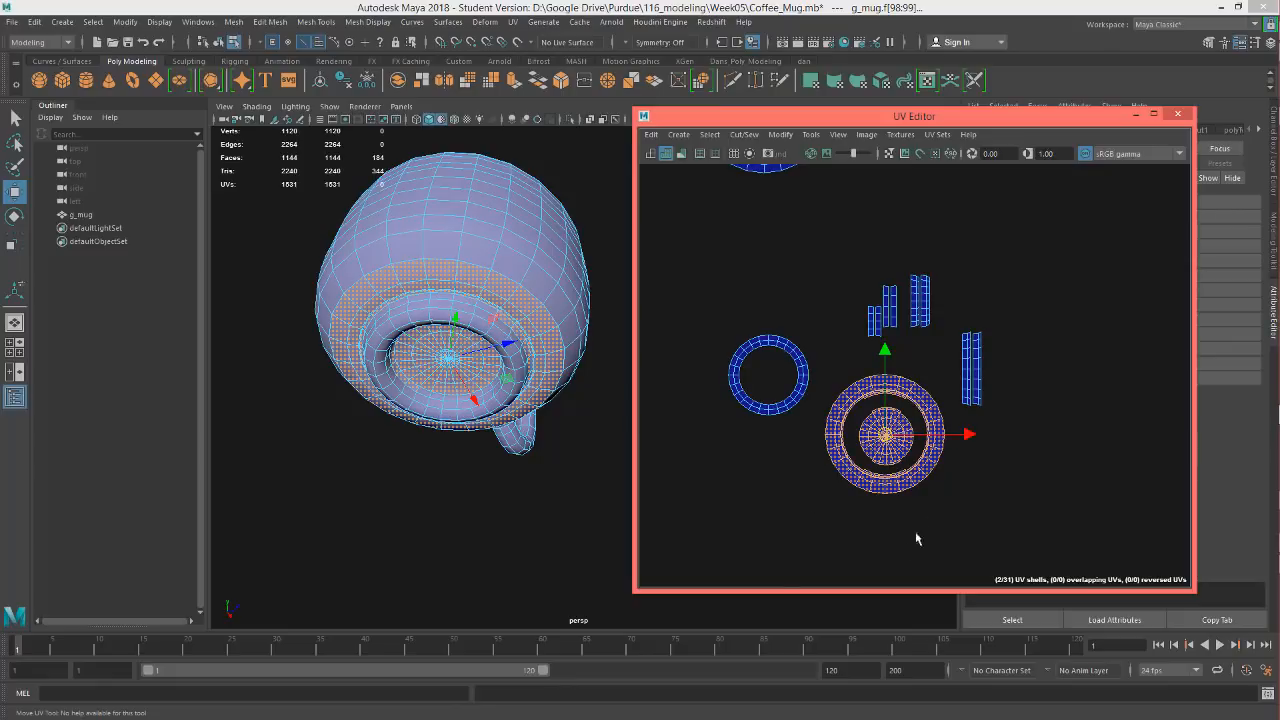
# Select all the separated underside shells together and apply a planar projection to their faces
pyautogui.moveTo(730, 232); pyautogui.dragTo(1019, 513)
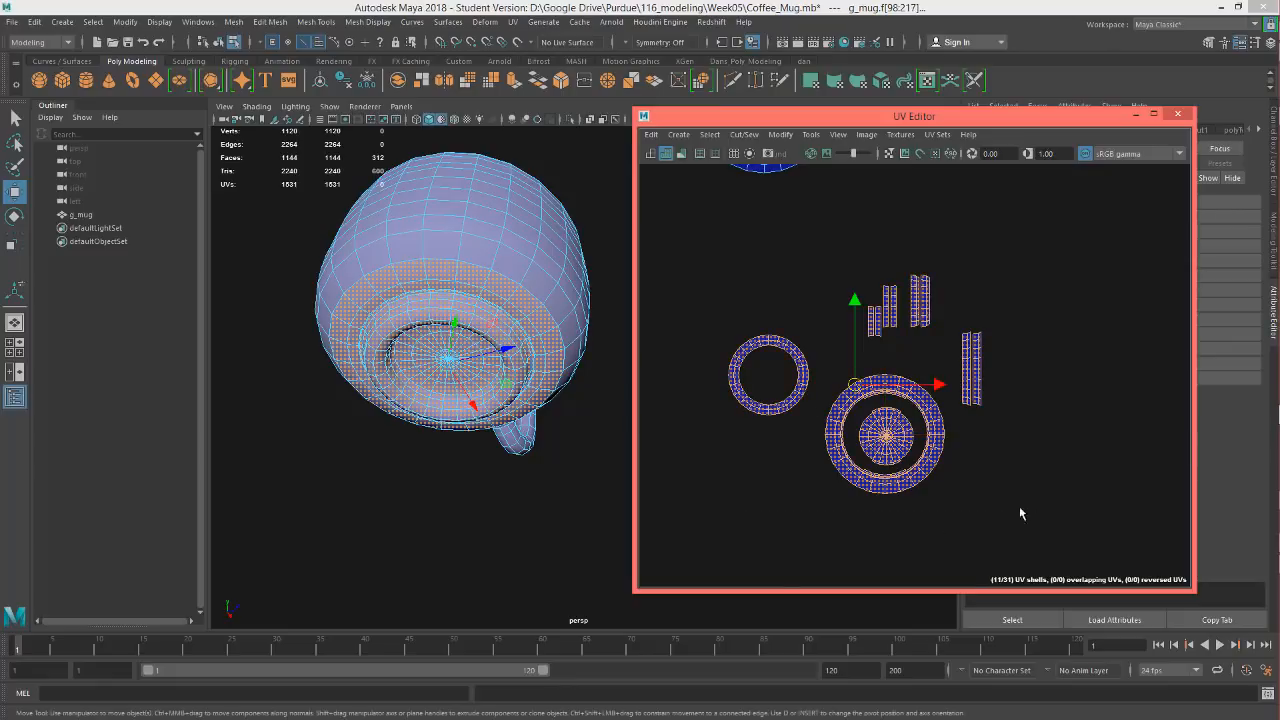
pyautogui.keyDown('alt'); pyautogui.moveTo(415, 477); pyautogui.dragTo(471, 435); pyautogui.keyUp('alt')
pyautogui.keyDown('alt'); pyautogui.moveTo(841, 384); pyautogui.dragTo(870, 464, button='middle'); pyautogui.keyUp('alt')
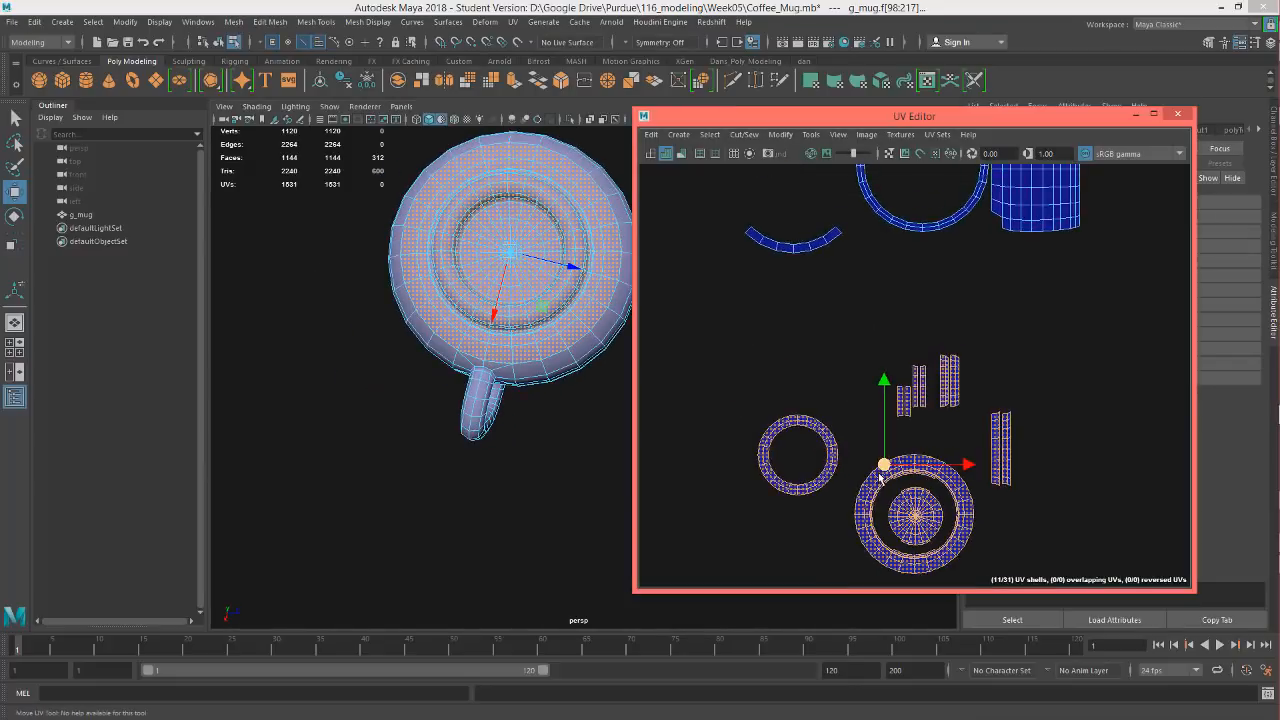
pyautogui.scroll(-3, 873, 448)
pyautogui.keyDown('alt'); pyautogui.moveTo(518, 284); pyautogui.dragTo(506, 304, button='middle'); pyautogui.keyUp('alt')
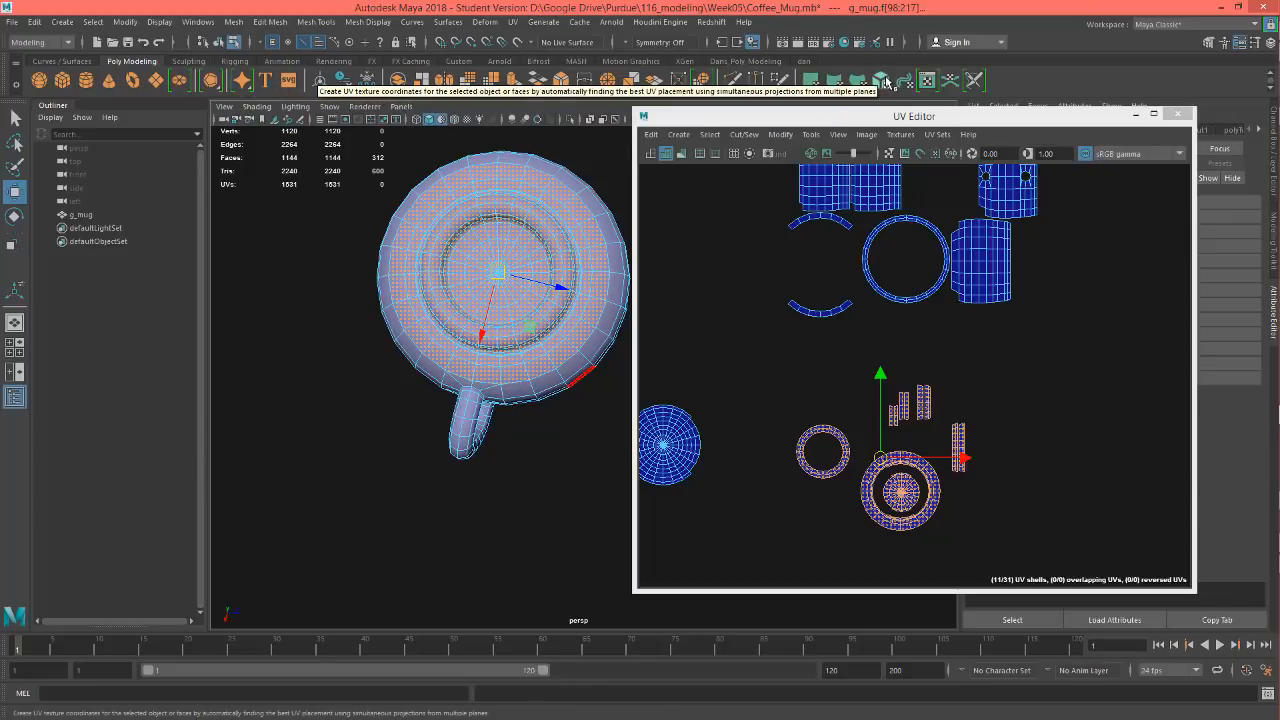
pyautogui.click(812, 80)
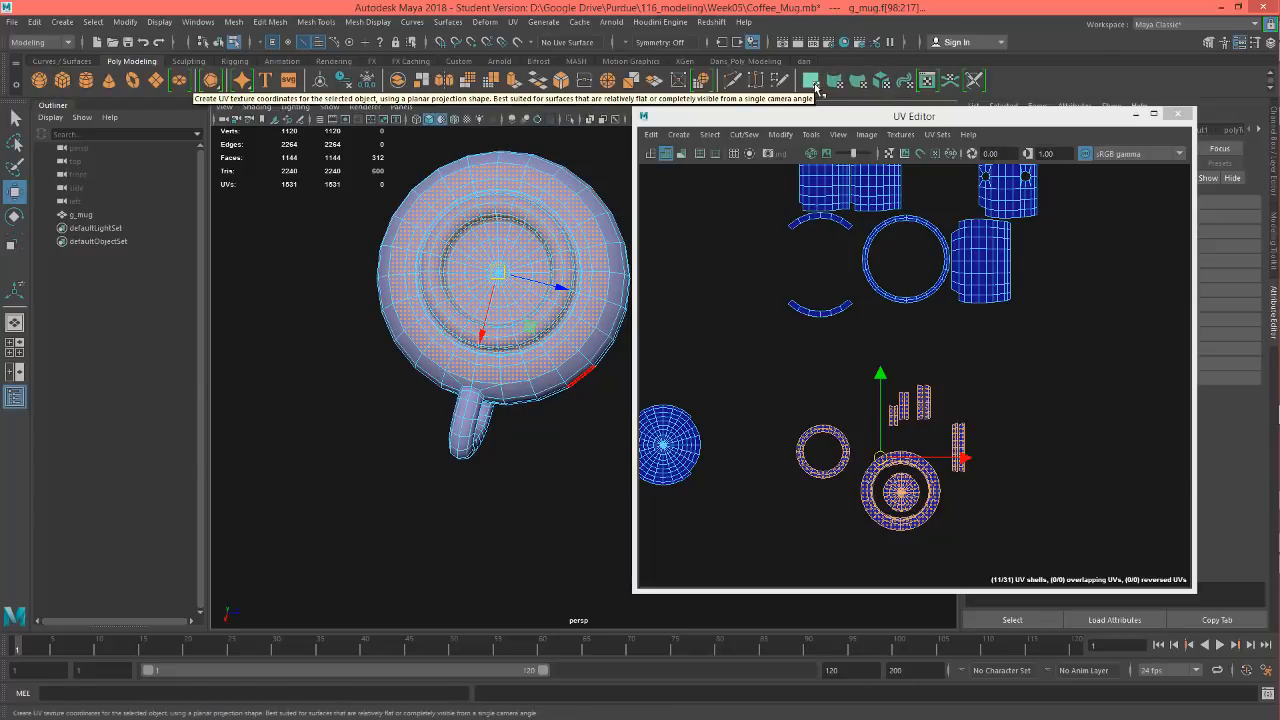
pyautogui.keyDown('alt'); pyautogui.moveTo(919, 272); pyautogui.dragTo(884, 476, button='middle'); pyautogui.keyUp('alt')
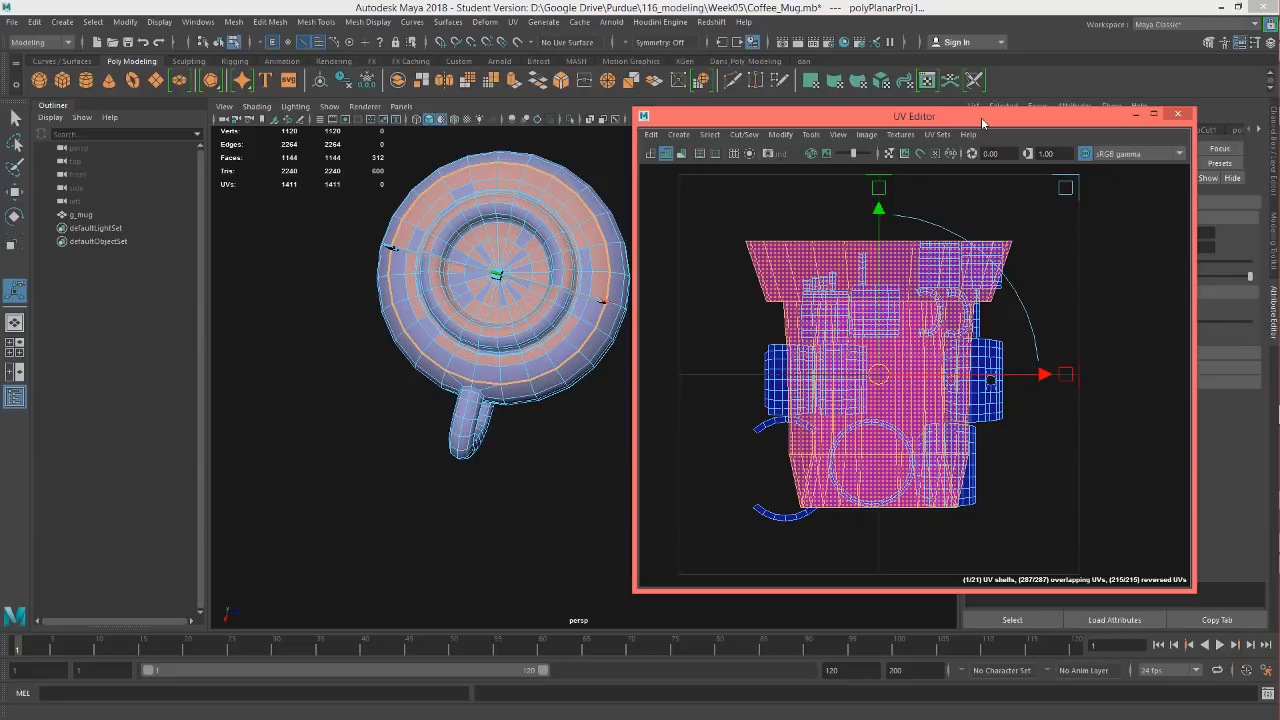
# Clear the view of the planar projection's attributes, list them in the Channel Box and turn on the UV grid
pyautogui.moveTo(965, 125); pyautogui.dragTo(761, 127)
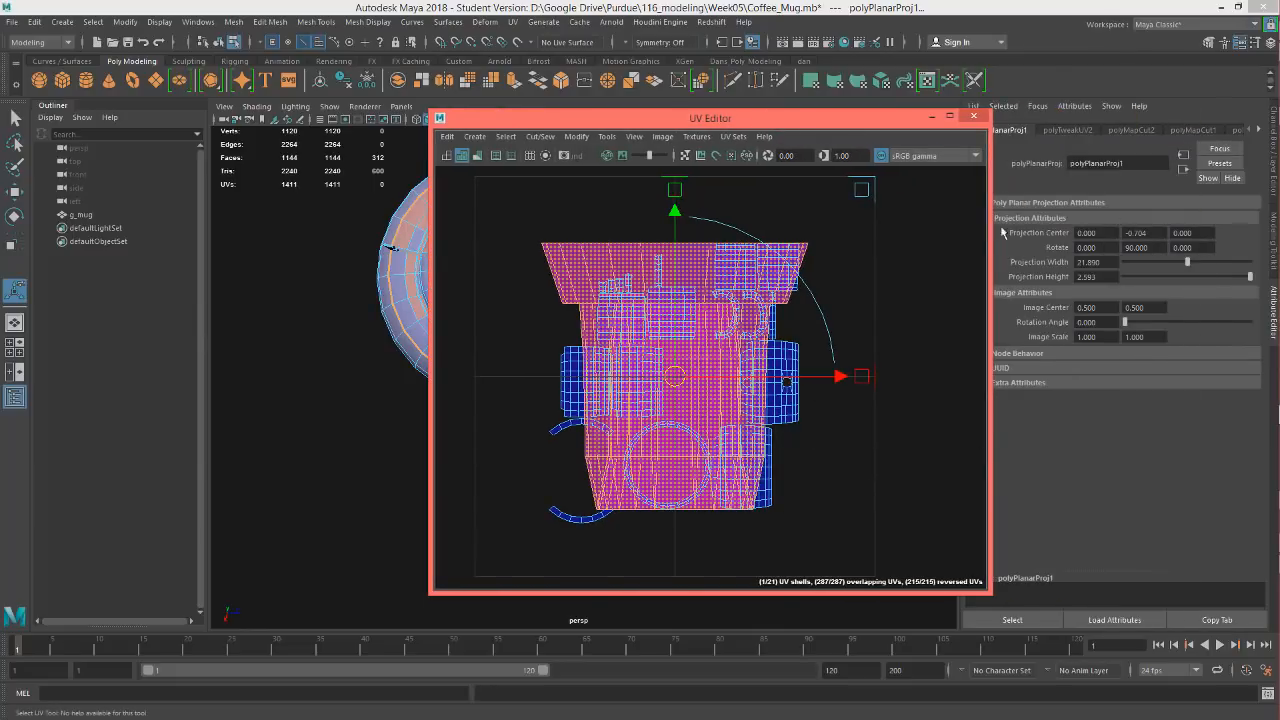
pyautogui.moveTo(855, 125); pyautogui.dragTo(781, 122)
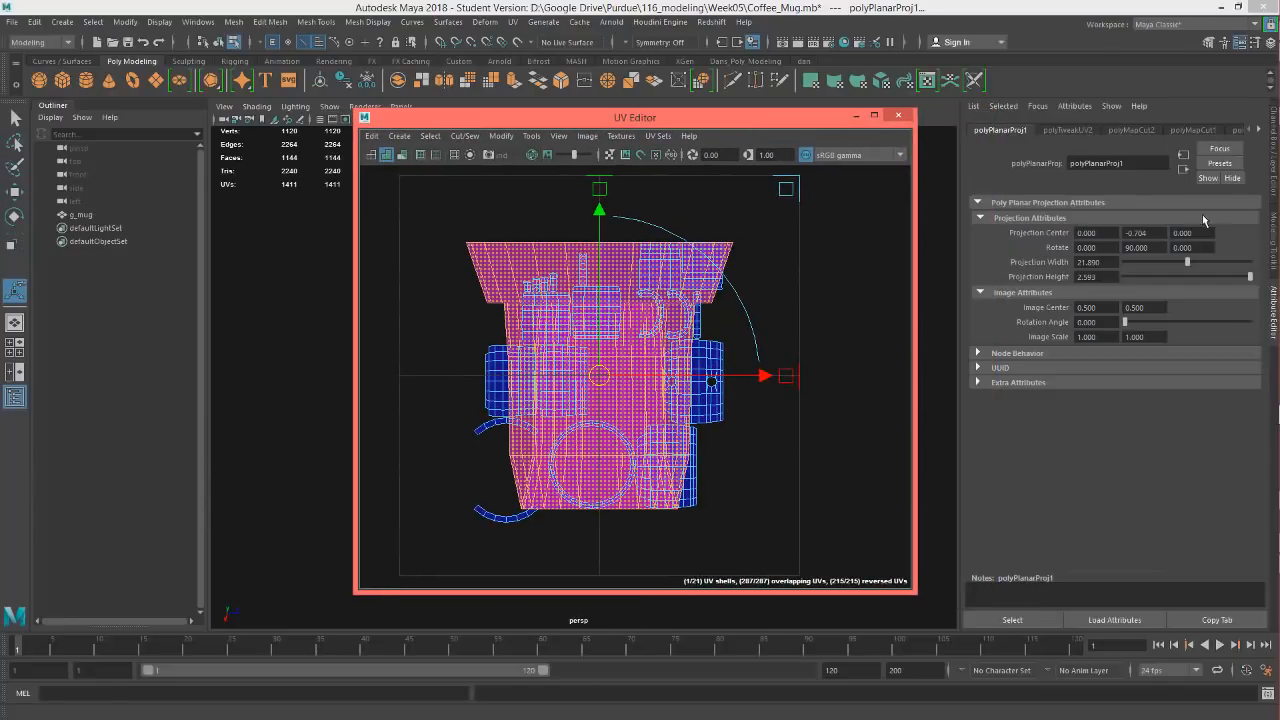
pyautogui.click(1273, 158)
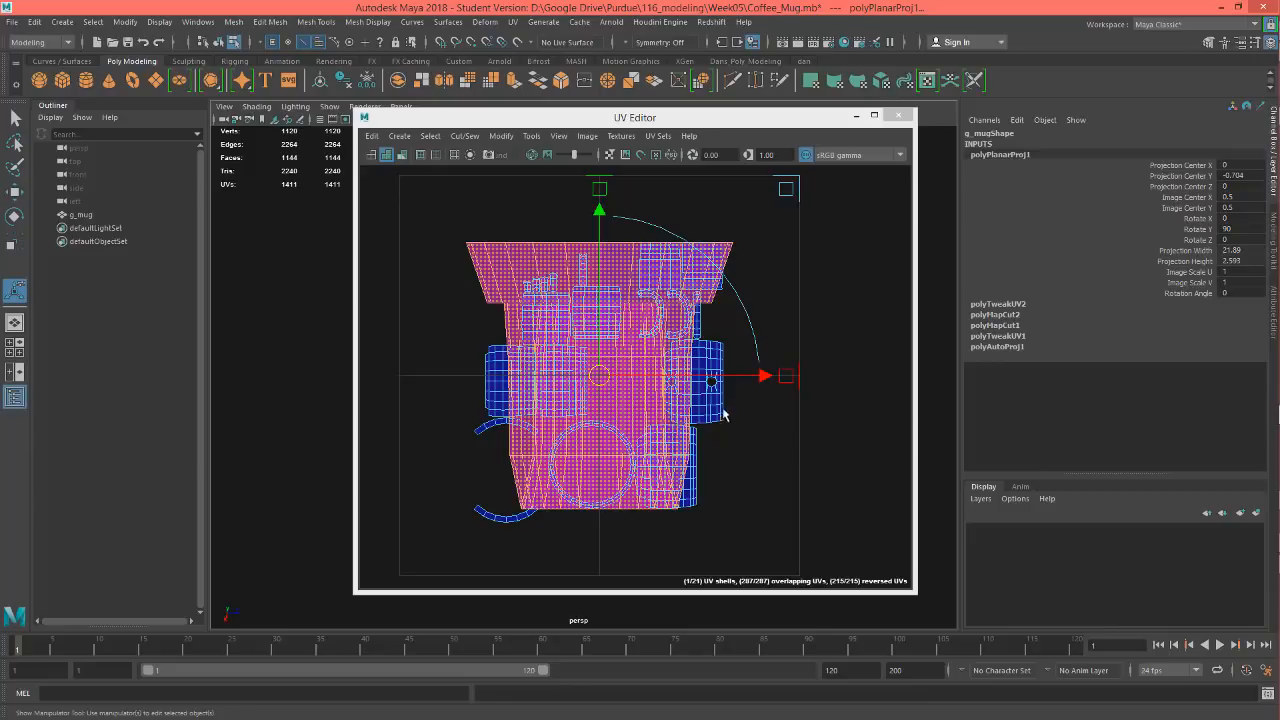
pyautogui.click(455, 155)
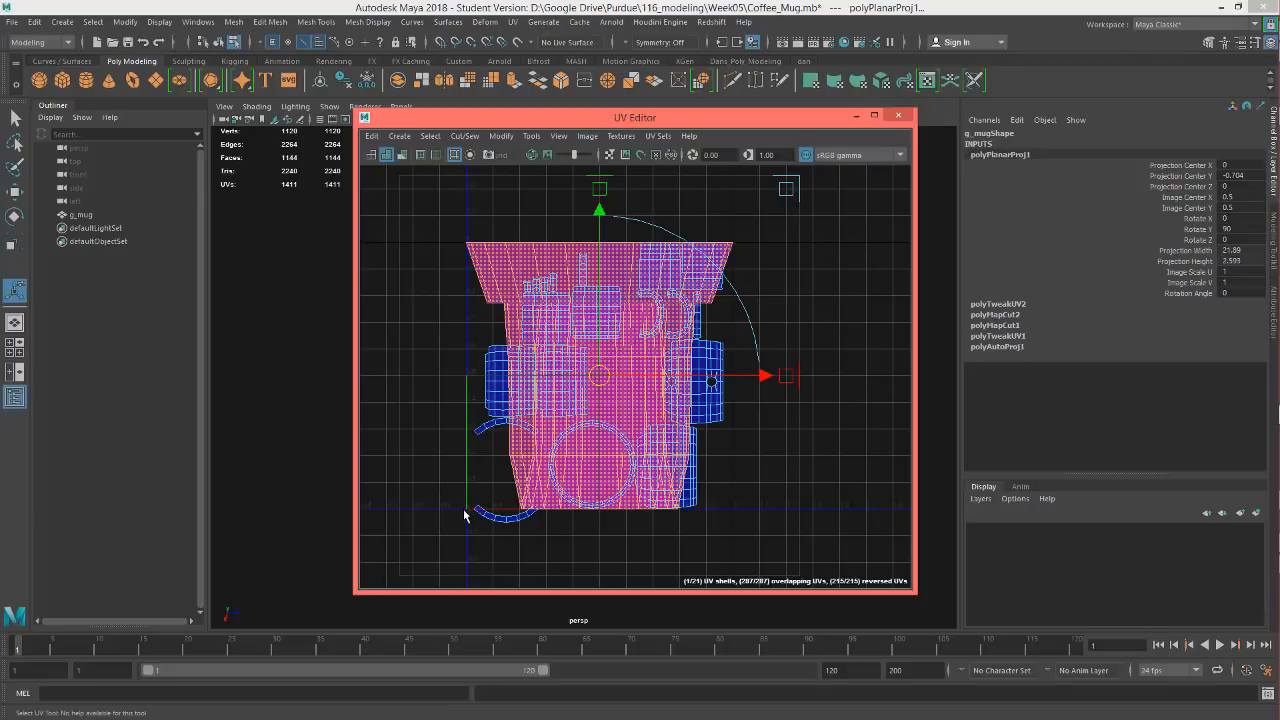
# Examine how the planar-projected shell spans the 0 to 1 UV space along the grid's edges and corners
pyautogui.scroll(10, 468, 517)
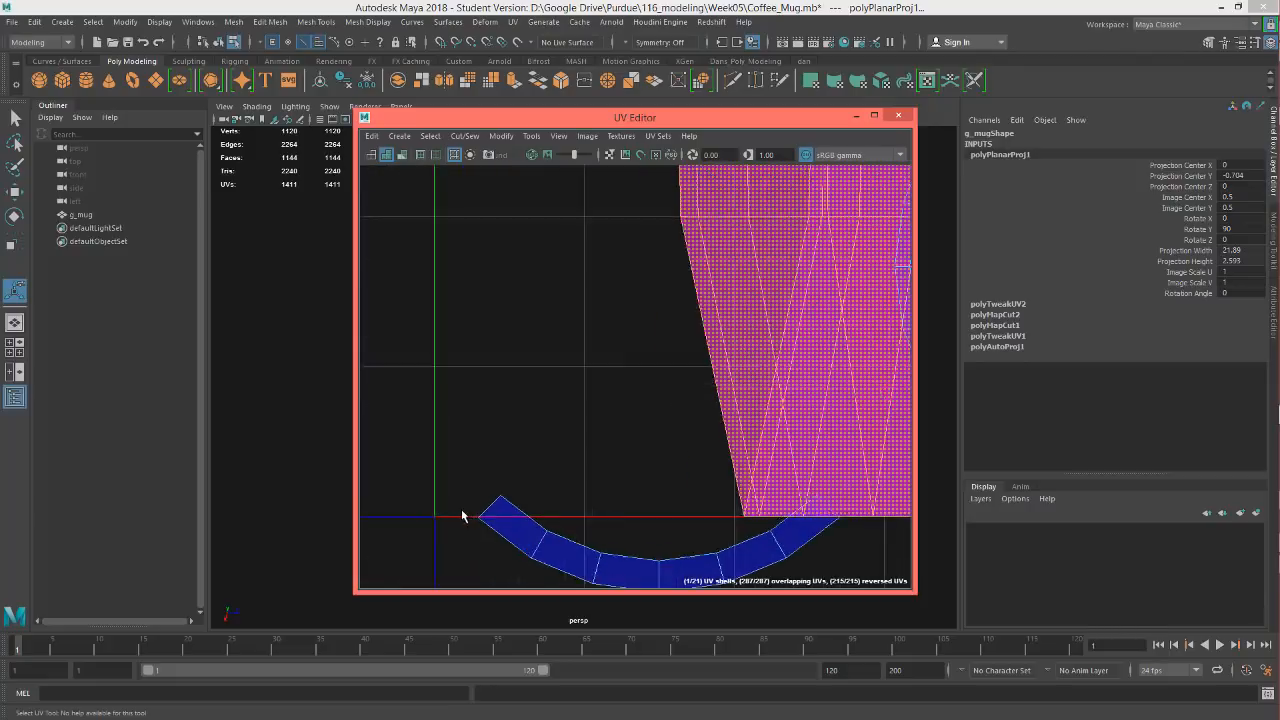
pyautogui.scroll(-5, 432, 518)
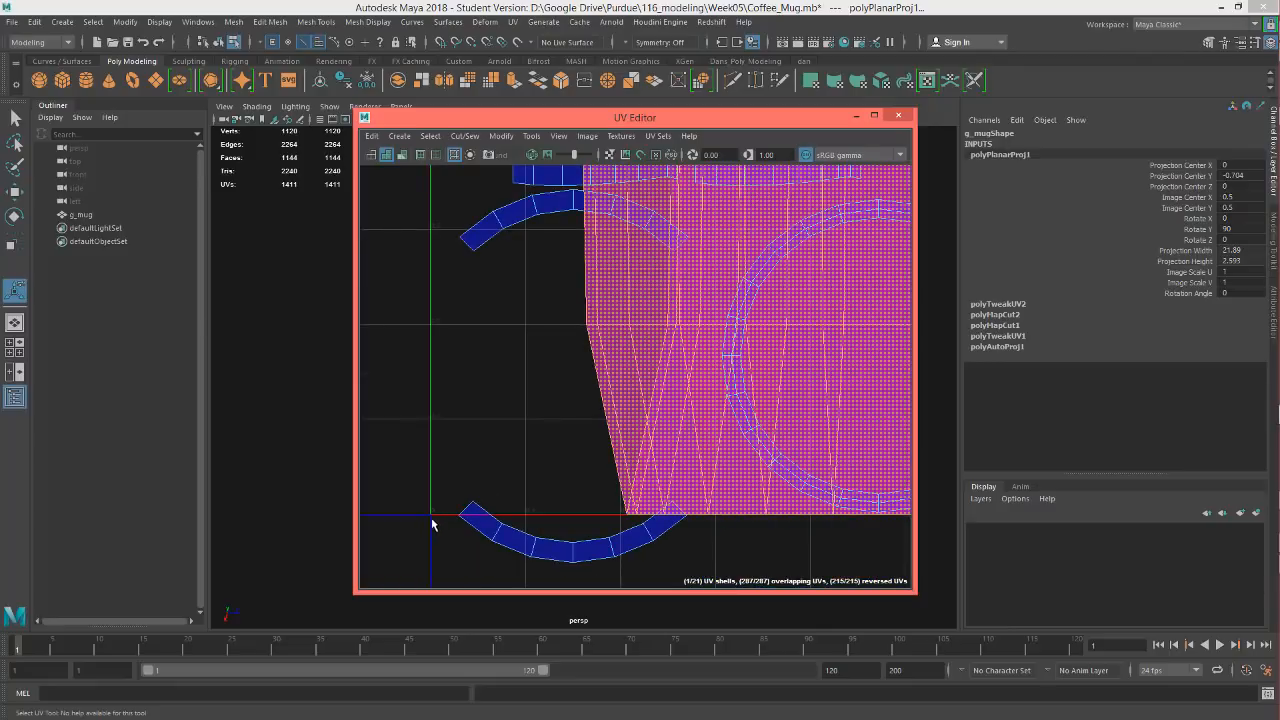
pyautogui.scroll(-3, 435, 517)
pyautogui.scroll(-2, 855, 539)
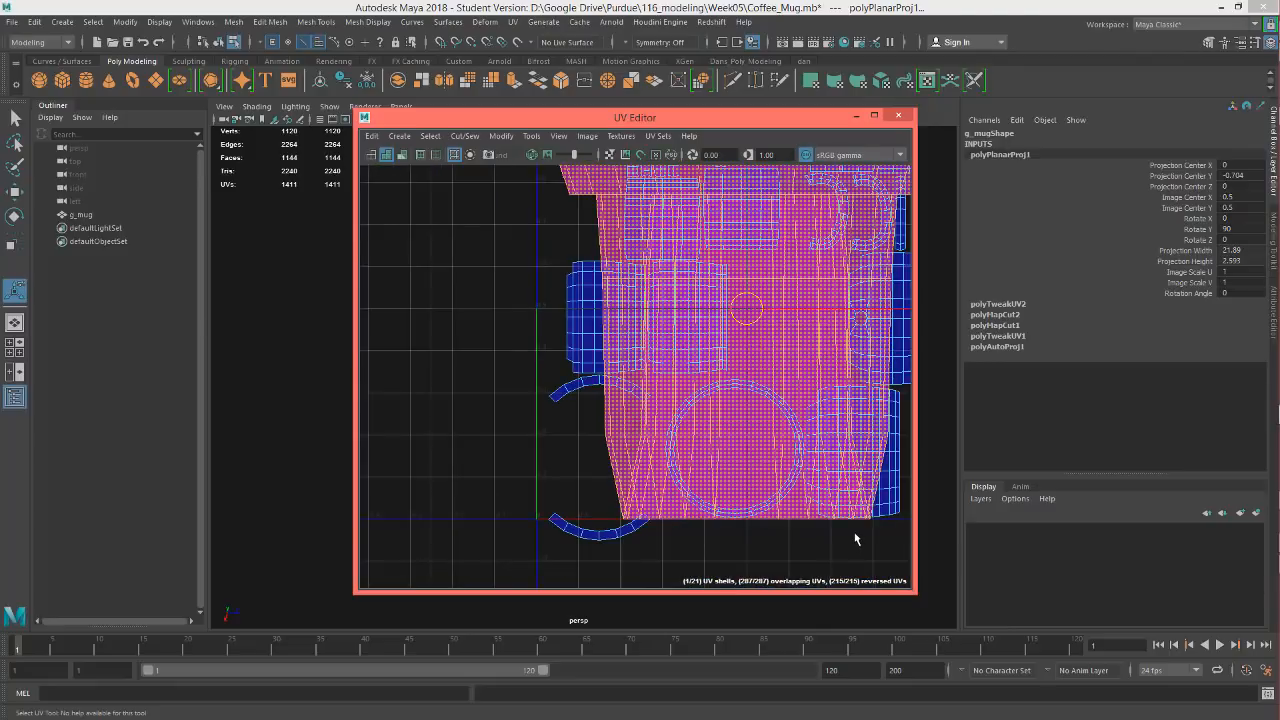
pyautogui.keyDown('alt'); pyautogui.moveTo(855, 539); pyautogui.dragTo(603, 380, button='middle'); pyautogui.keyUp('alt')
pyautogui.scroll(5, 673, 374)
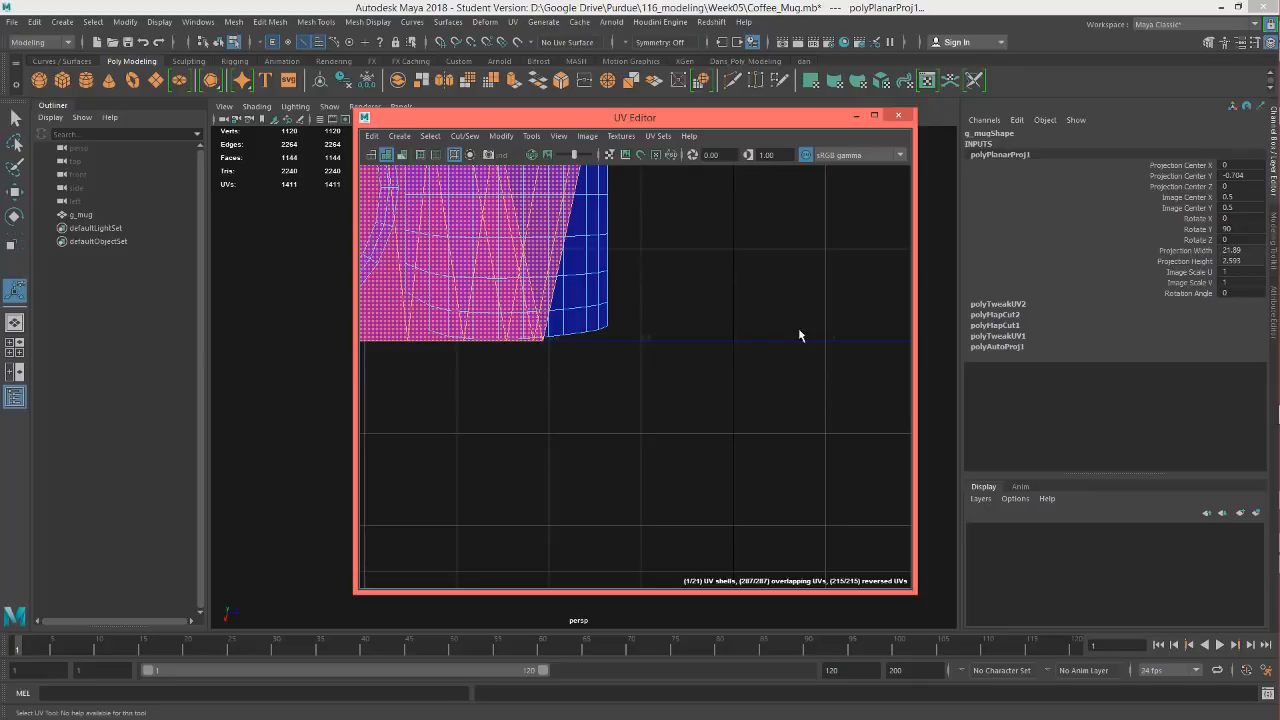
pyautogui.scroll(5, 733, 366)
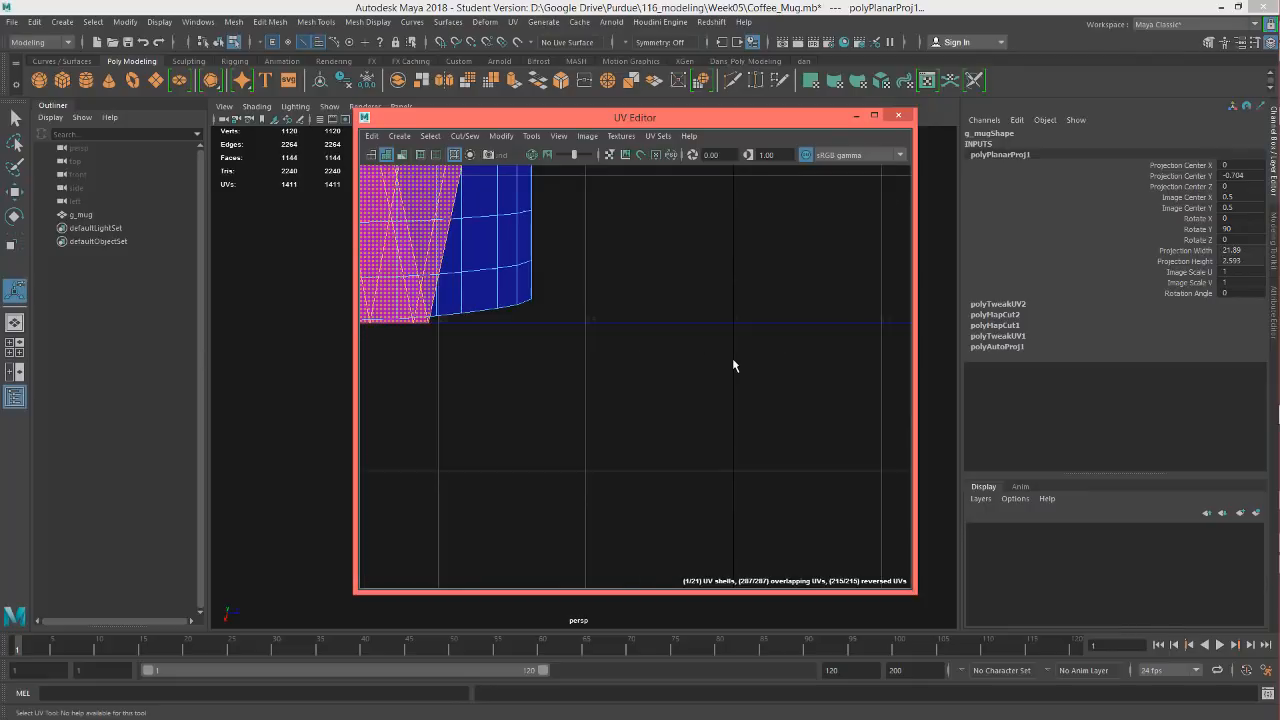
pyautogui.scroll(-4, 738, 260)
pyautogui.doubleClick(781, 119)
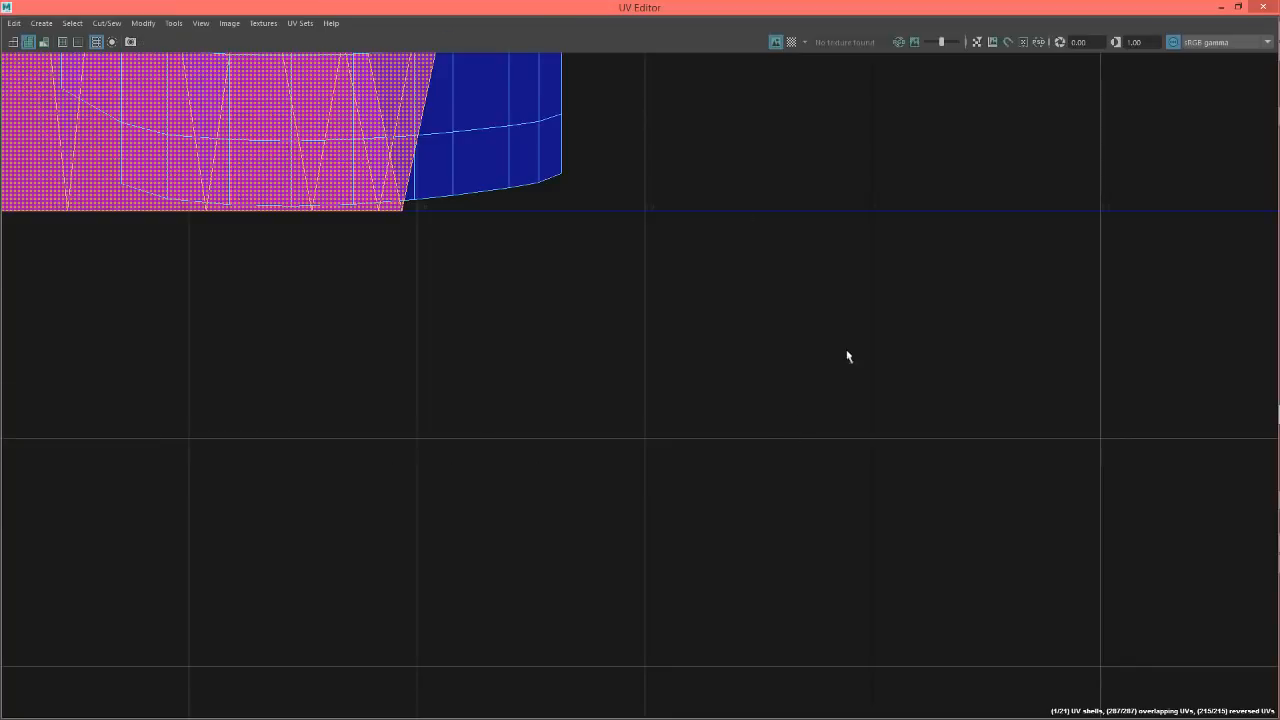
pyautogui.scroll(-8, 860, 360)
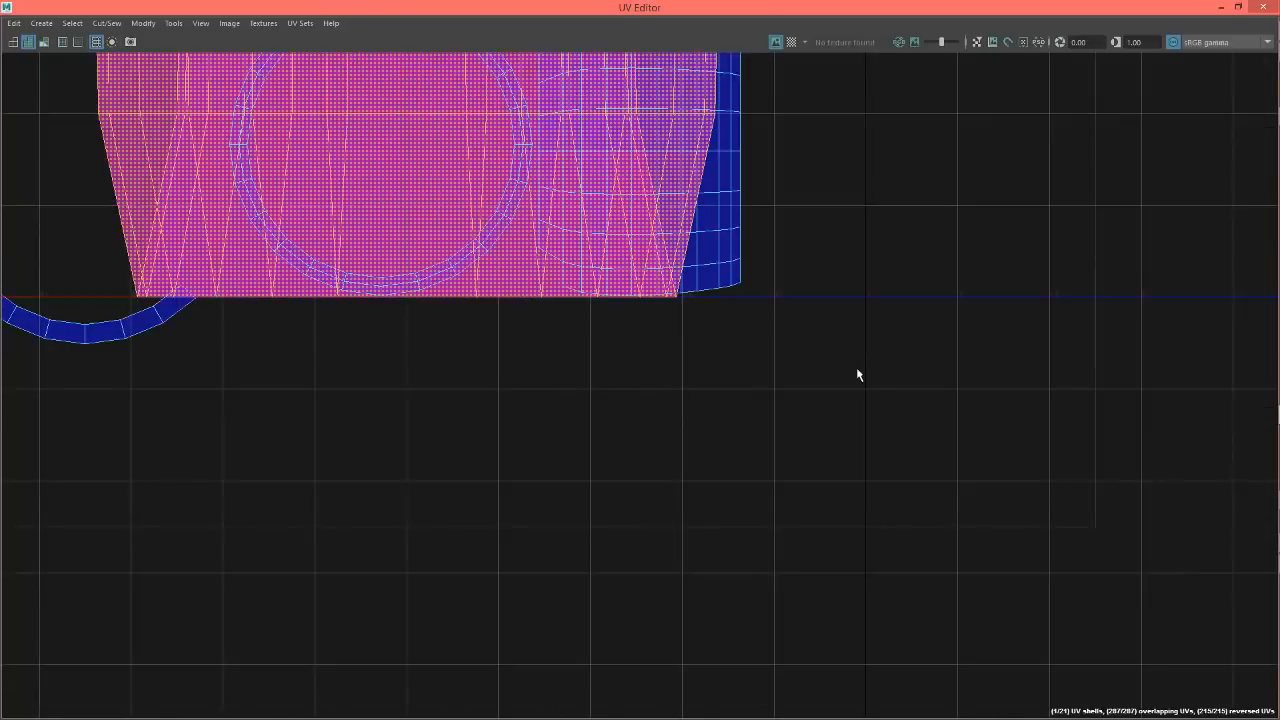
pyautogui.keyDown('alt'); pyautogui.moveTo(597, 447); pyautogui.dragTo(617, 603, button='middle'); pyautogui.keyUp('alt')
pyautogui.keyDown('alt'); pyautogui.moveTo(666, 380); pyautogui.dragTo(667, 574, button='middle'); pyautogui.keyUp('alt')
pyautogui.keyDown('alt'); pyautogui.moveTo(692, 464); pyautogui.dragTo(702, 536, button='middle'); pyautogui.keyUp('alt')
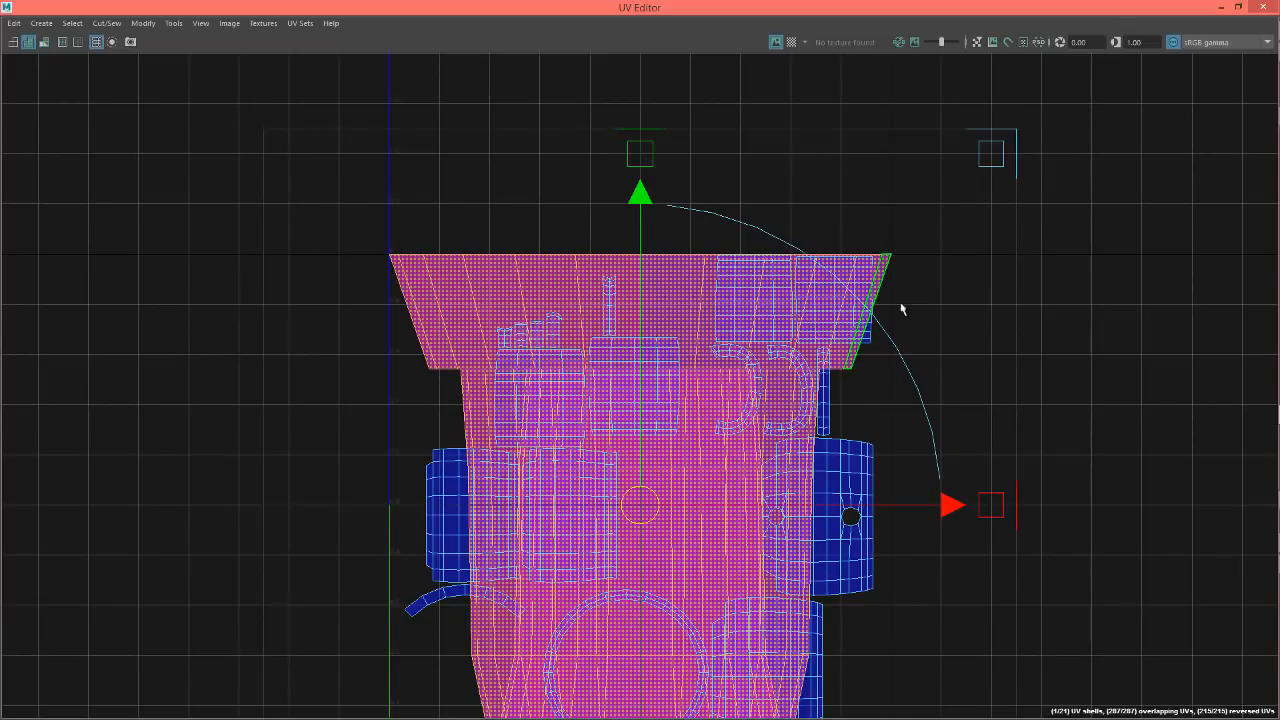
pyautogui.keyDown('alt'); pyautogui.moveTo(917, 623); pyautogui.dragTo(927, 272, button='middle'); pyautogui.keyUp('alt')
pyautogui.keyDown('alt'); pyautogui.moveTo(852, 323); pyautogui.dragTo(870, 460, button='middle'); pyautogui.keyUp('alt')
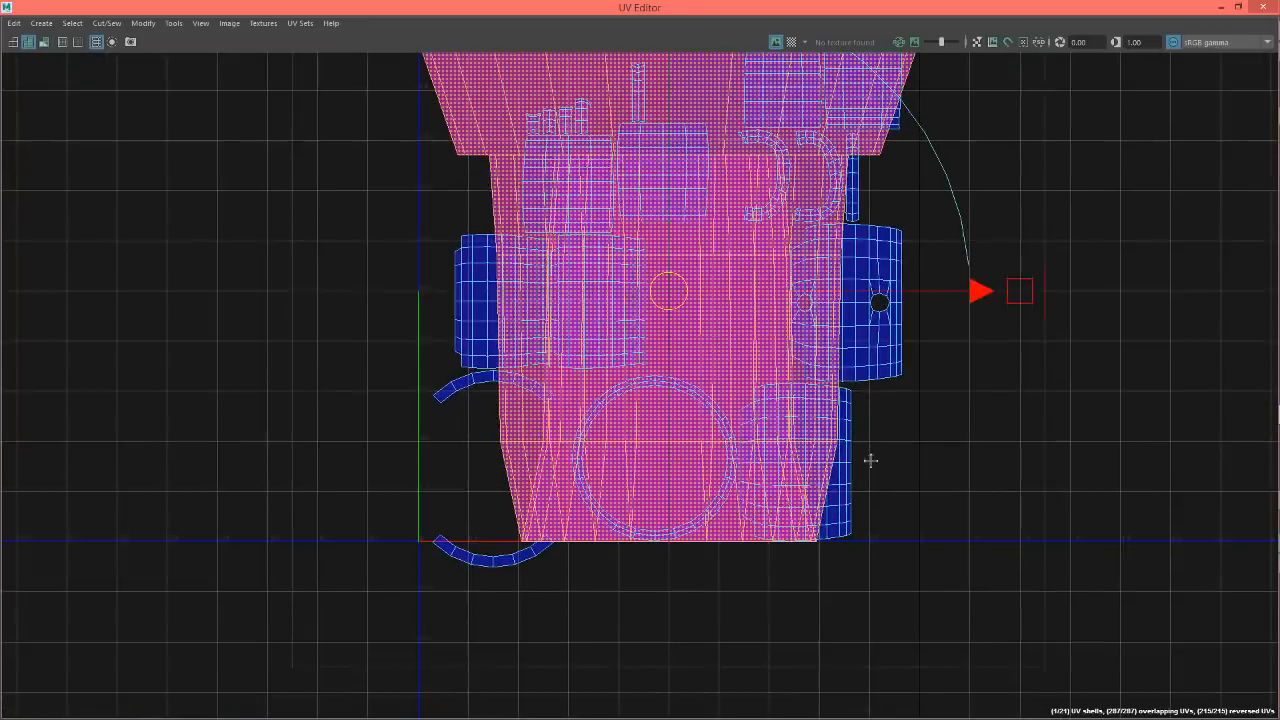
pyautogui.keyDown('alt'); pyautogui.moveTo(870, 460); pyautogui.dragTo(757, 526); pyautogui.keyUp('alt')
pyautogui.click(1239, 7)
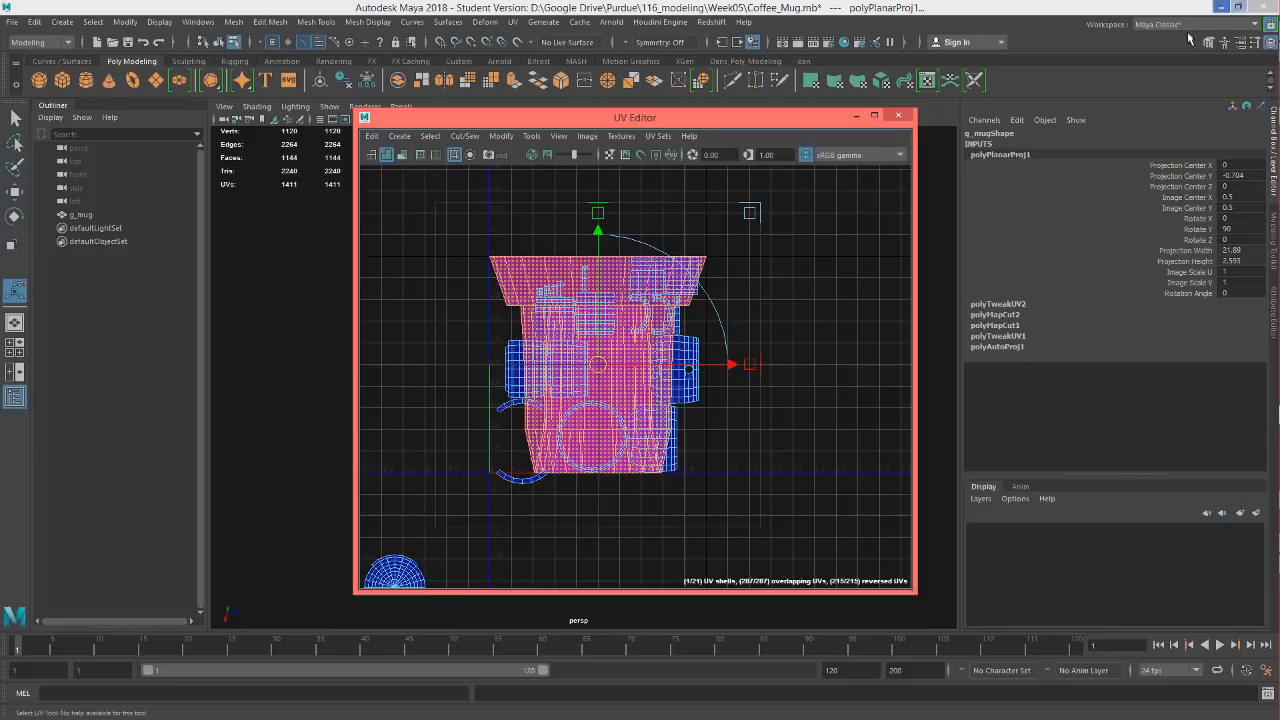
# Set both the projection width and the projection height of the planar projection to 21.98
pyautogui.moveTo(706, 121); pyautogui.dragTo(687, 93)
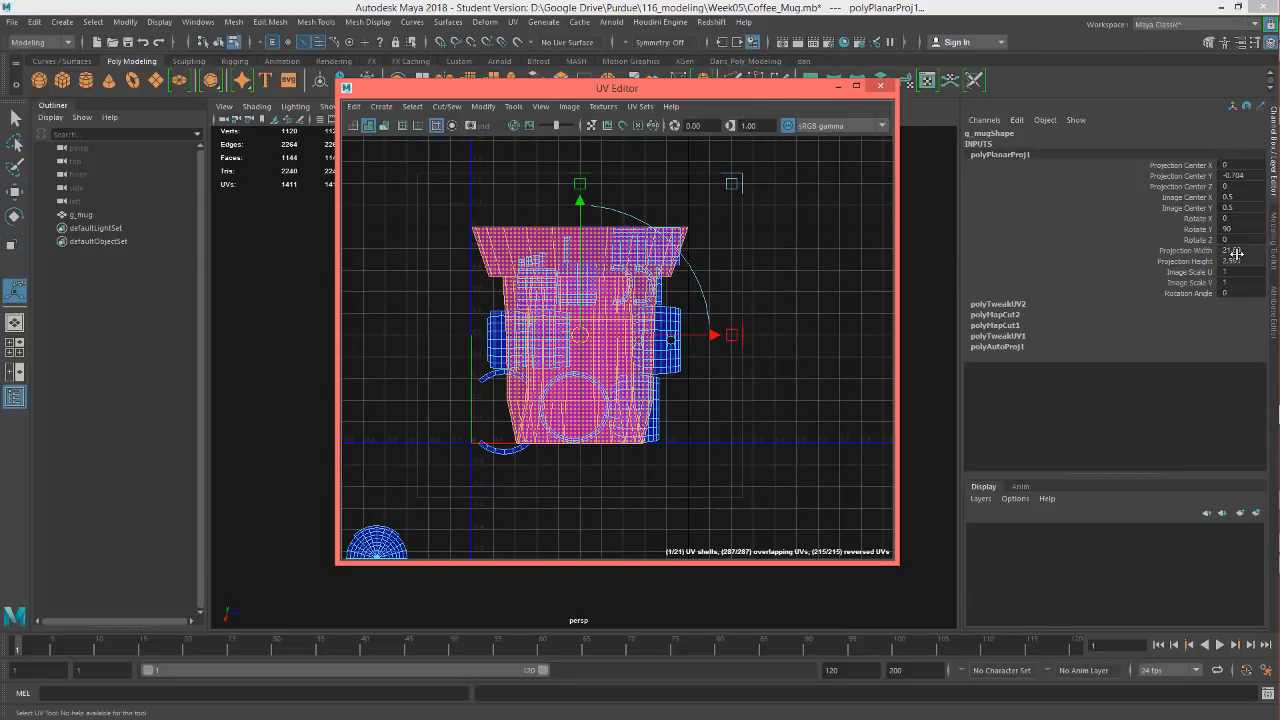
pyautogui.click(1246, 250)
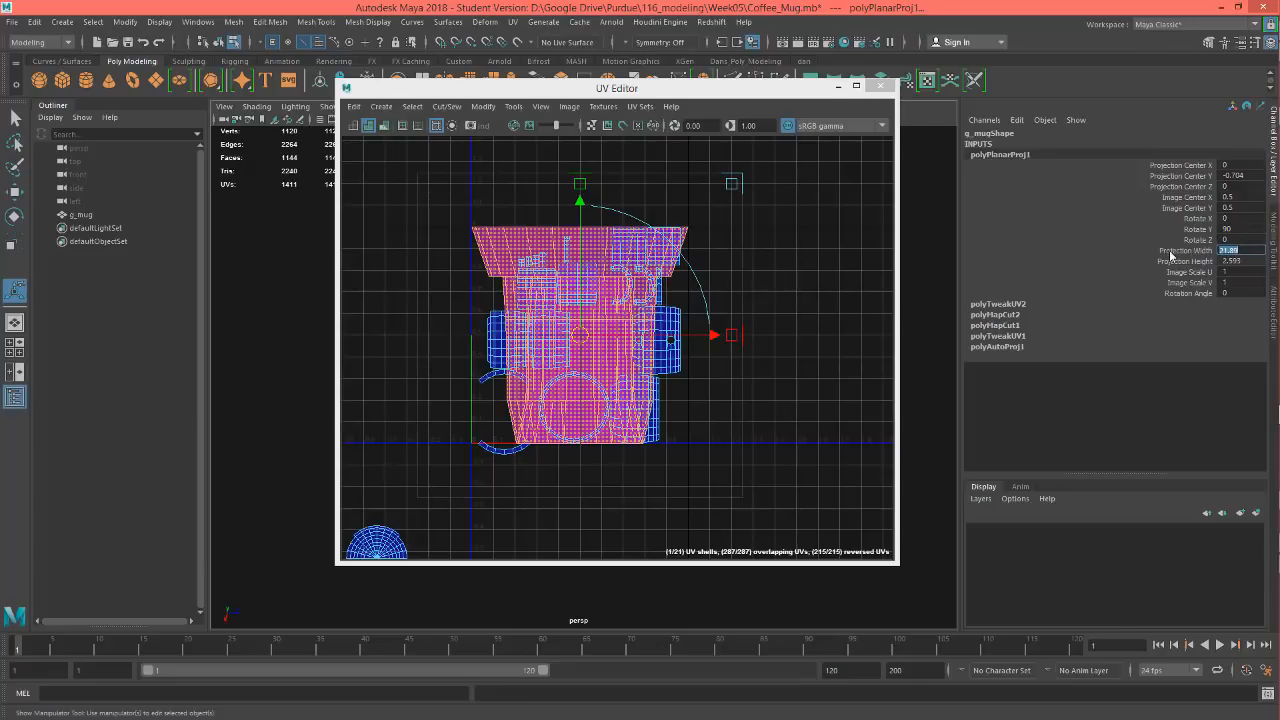
pyautogui.click(1248, 239)
pyautogui.moveTo(1241, 250); pyautogui.dragTo(1244, 262)
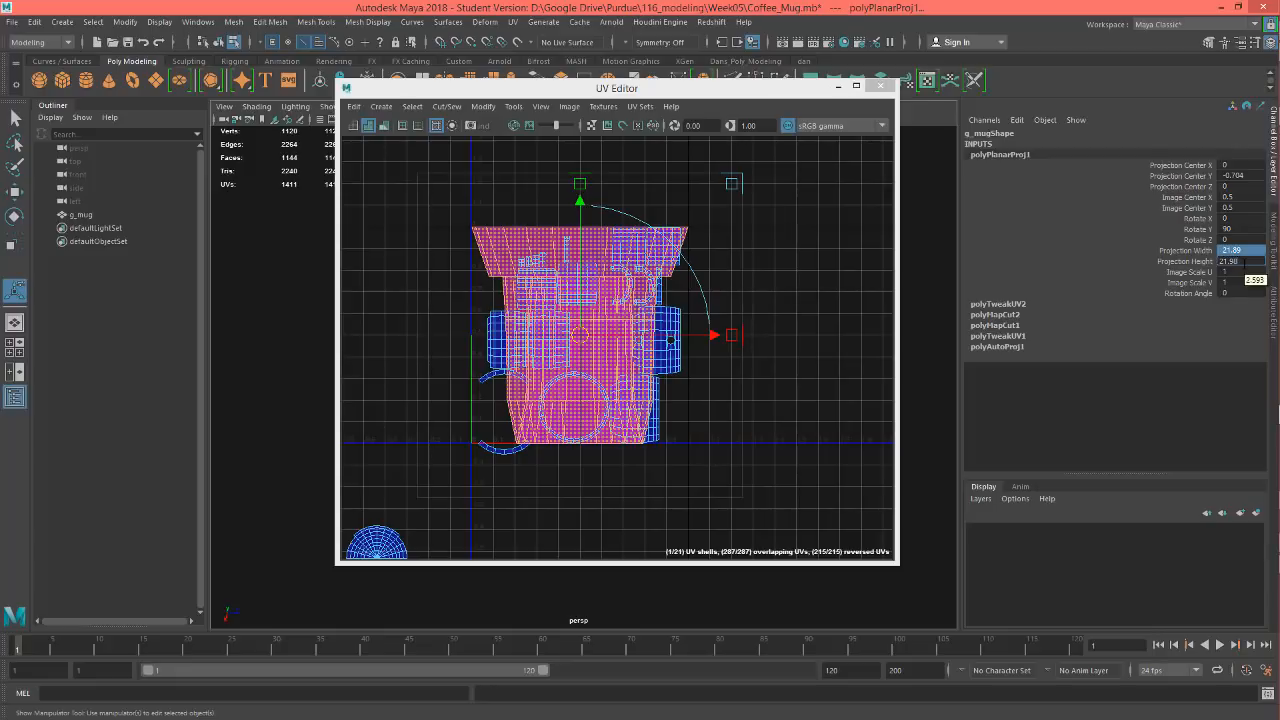
pyautogui.press('Return')
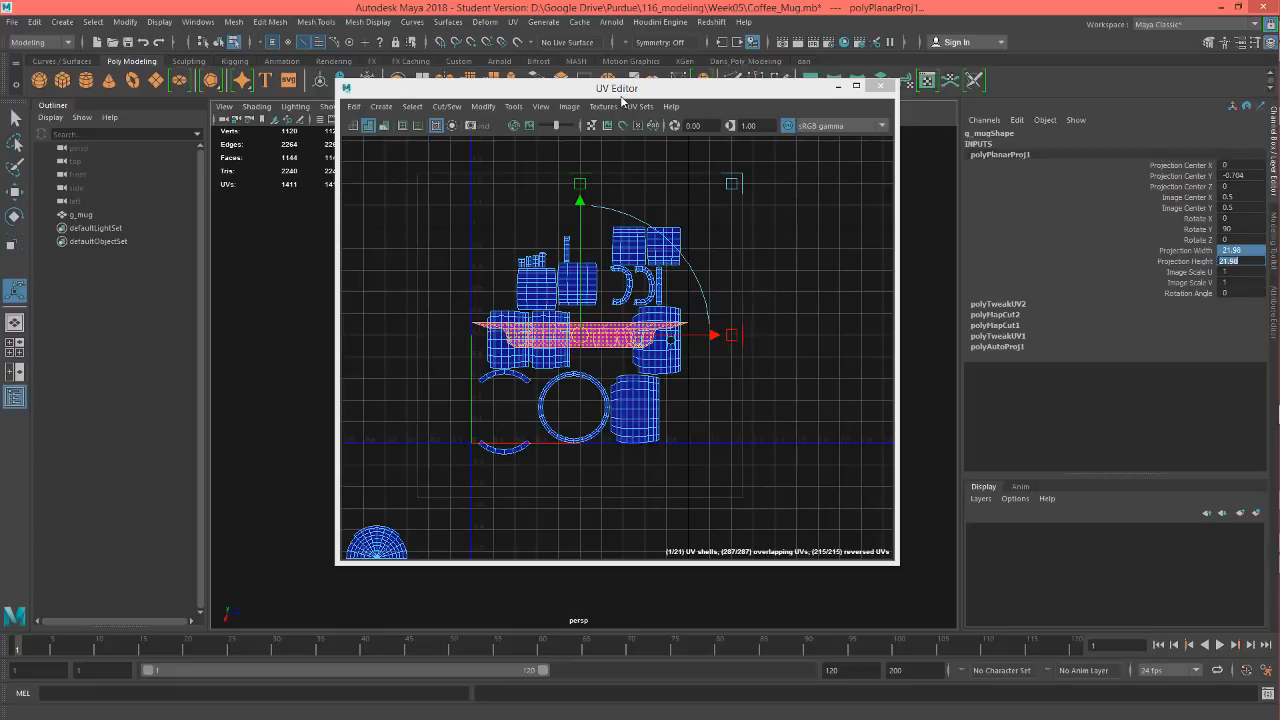
# Hide the Outliner to enlarge the viewport and view the planar projection's plane at the mug's base from the side
pyautogui.moveTo(632, 90); pyautogui.dragTo(899, 140)
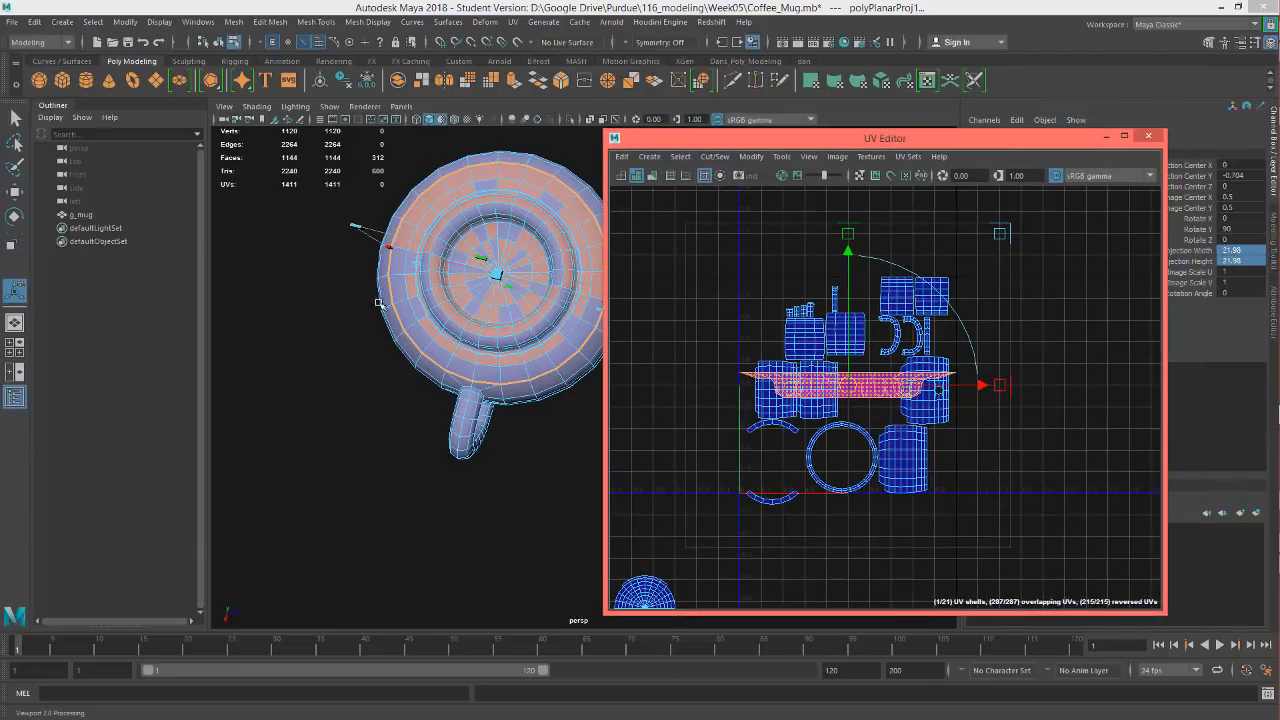
pyautogui.keyDown('alt'); pyautogui.moveTo(380, 303); pyautogui.dragTo(397, 409); pyautogui.keyUp('alt')
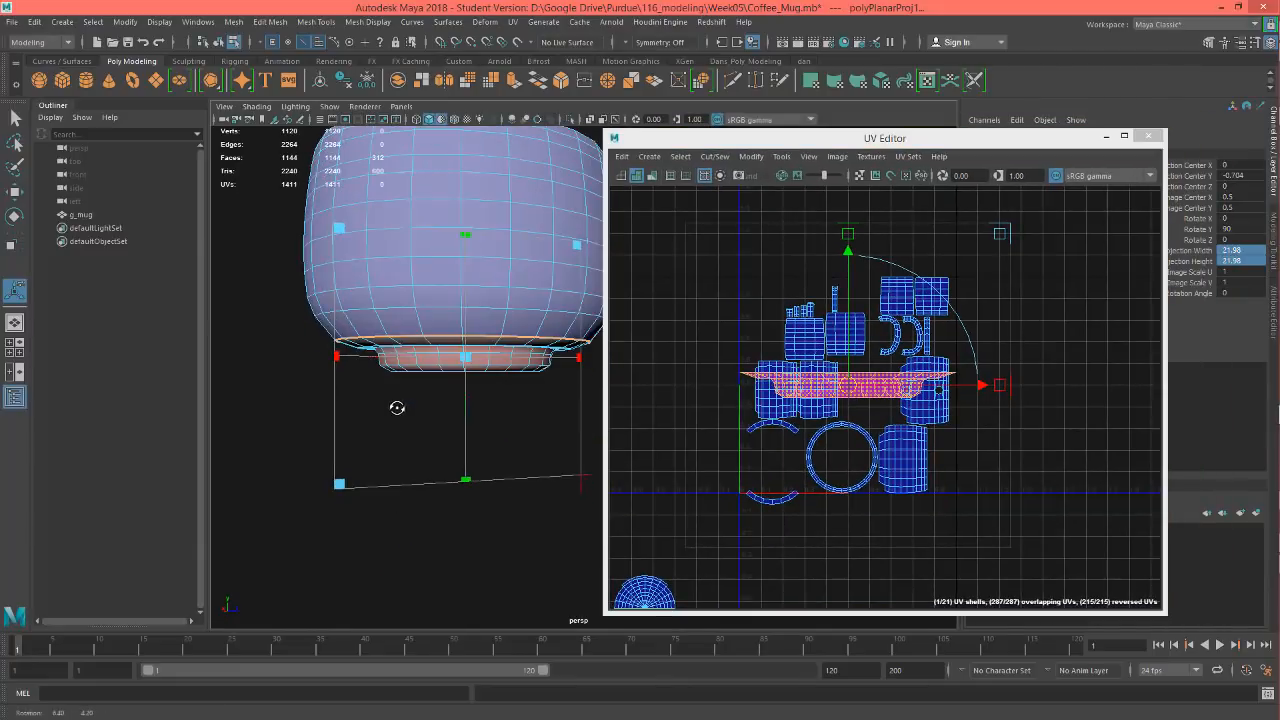
pyautogui.keyDown('alt'); pyautogui.moveTo(397, 409); pyautogui.dragTo(457, 404, button='right'); pyautogui.keyUp('alt')
pyautogui.keyDown('alt'); pyautogui.moveTo(457, 404); pyautogui.dragTo(415, 454, button='middle'); pyautogui.keyUp('alt')
pyautogui.keyDown('alt'); pyautogui.moveTo(415, 454); pyautogui.dragTo(424, 400); pyautogui.keyUp('alt')
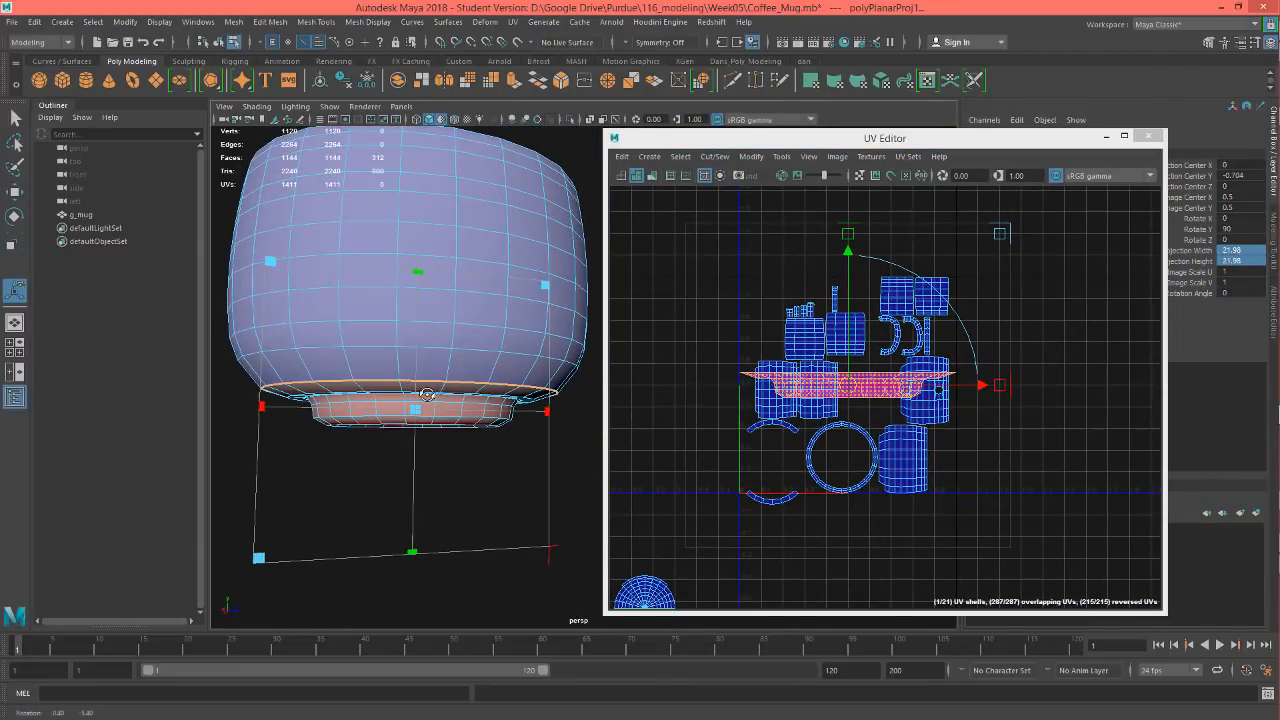
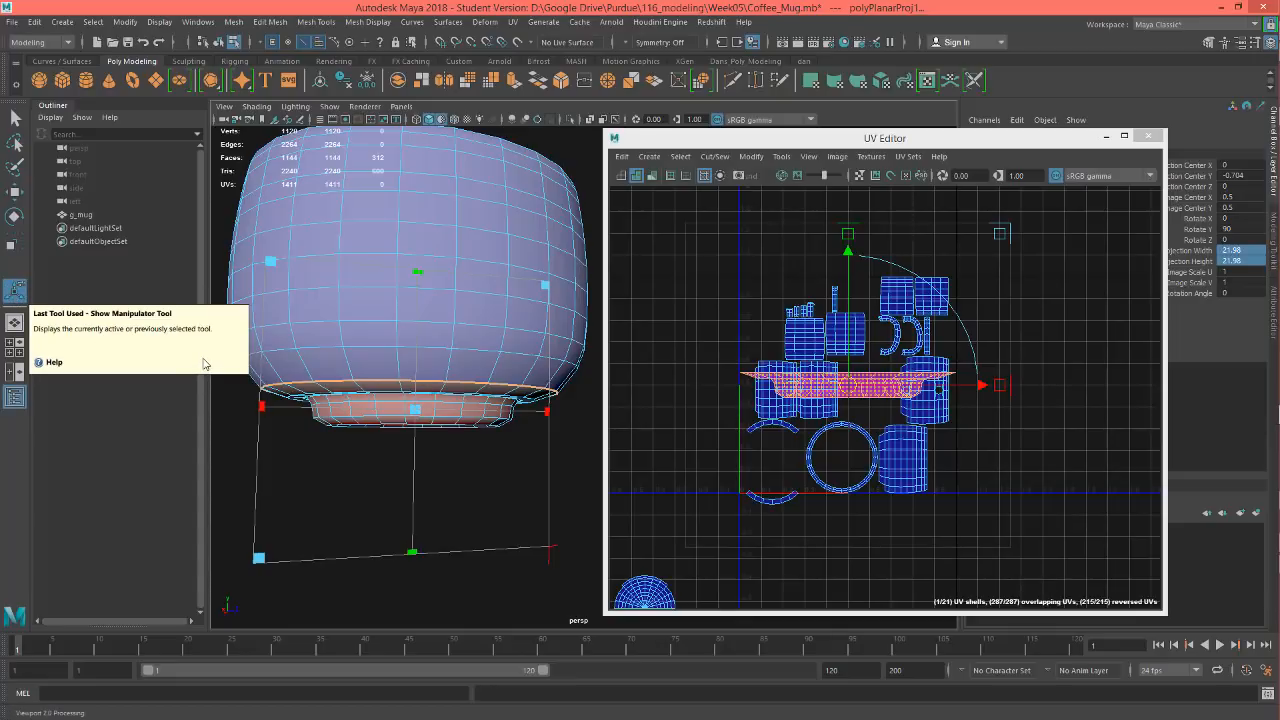
pyautogui.click(14, 397)
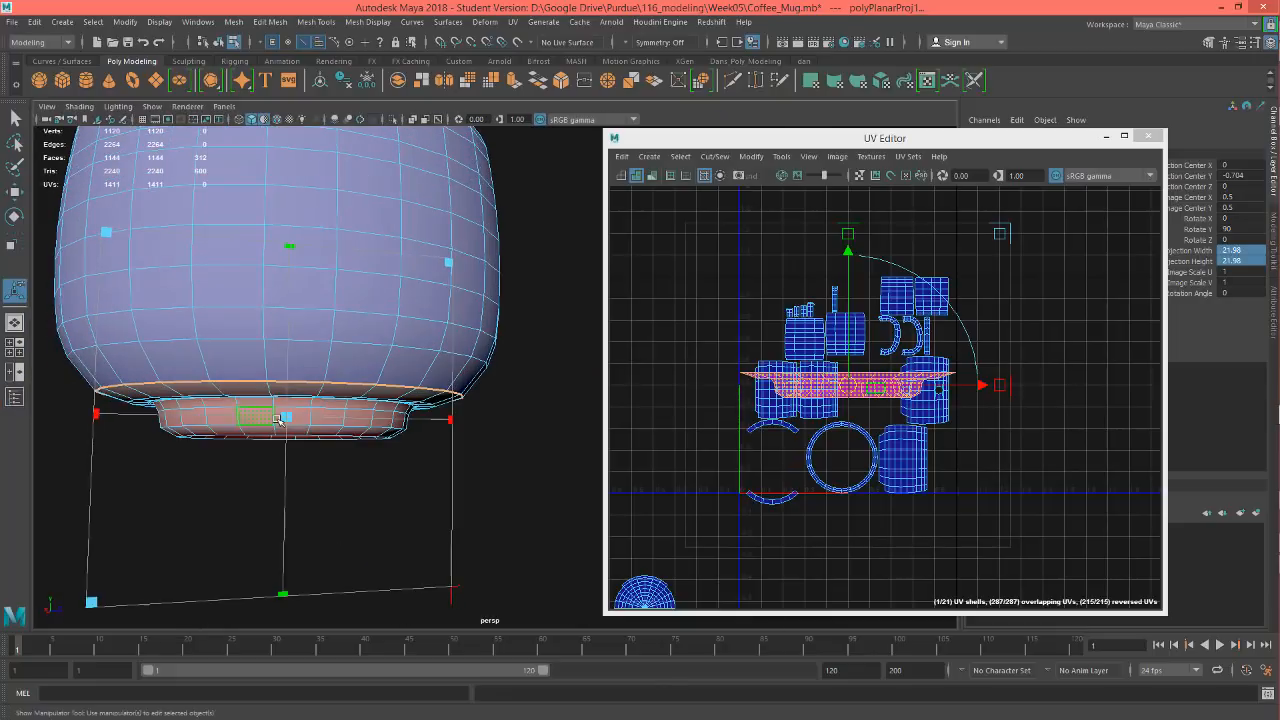
pyautogui.scroll(-1, 378, 460)
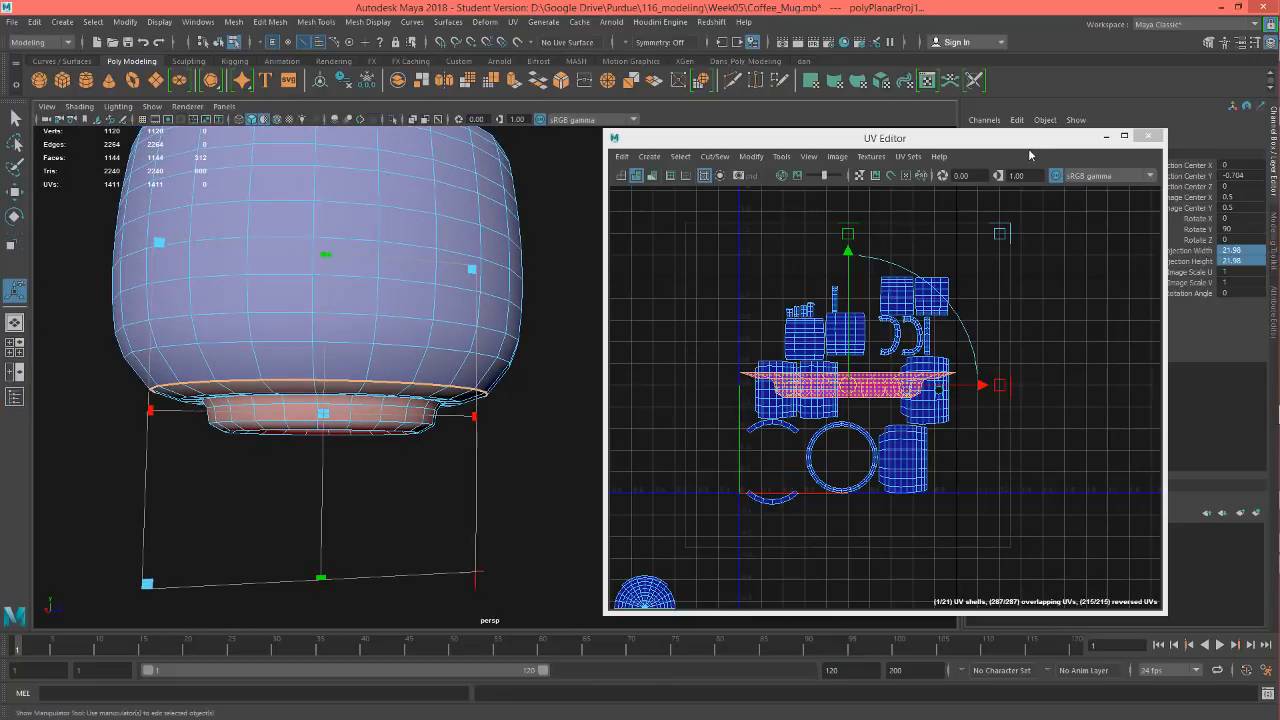
# Set the planar projection's X rotation to 90 so that it projects onto the mug's underside
pyautogui.moveTo(1029, 150); pyautogui.dragTo(939, 148)
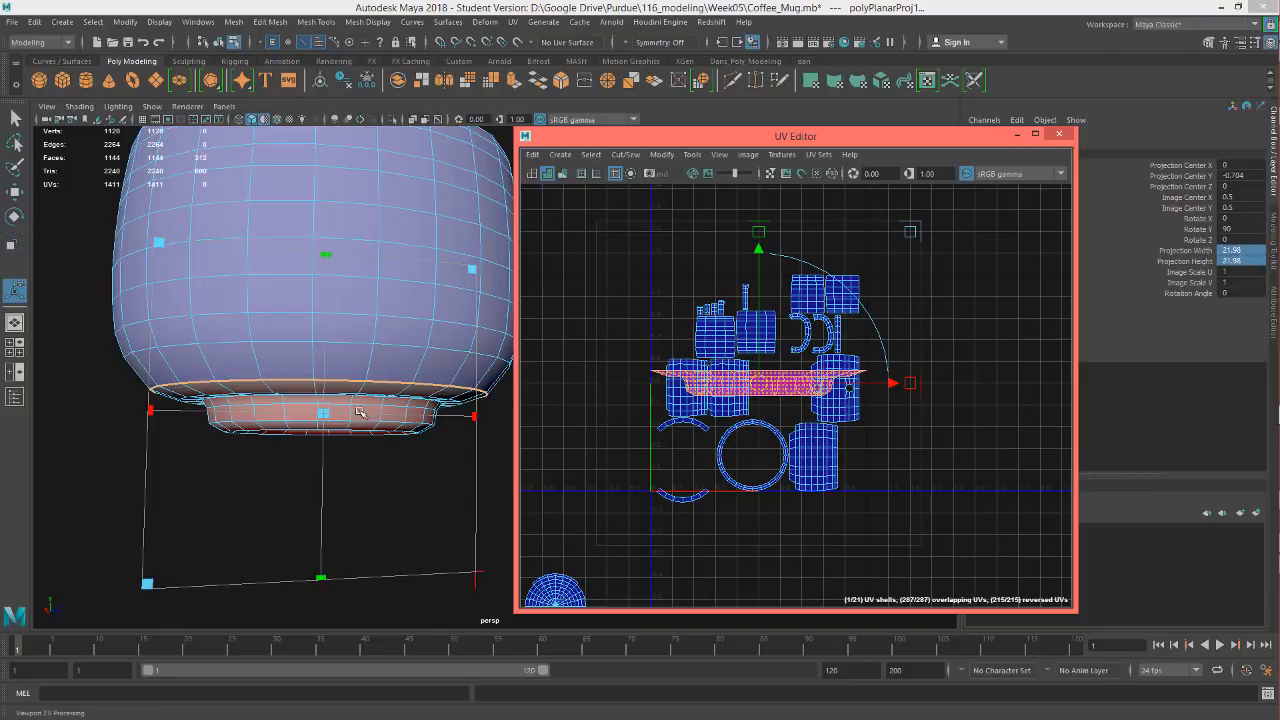
pyautogui.keyDown('alt'); pyautogui.moveTo(384, 450); pyautogui.dragTo(362, 194); pyautogui.keyUp('alt')
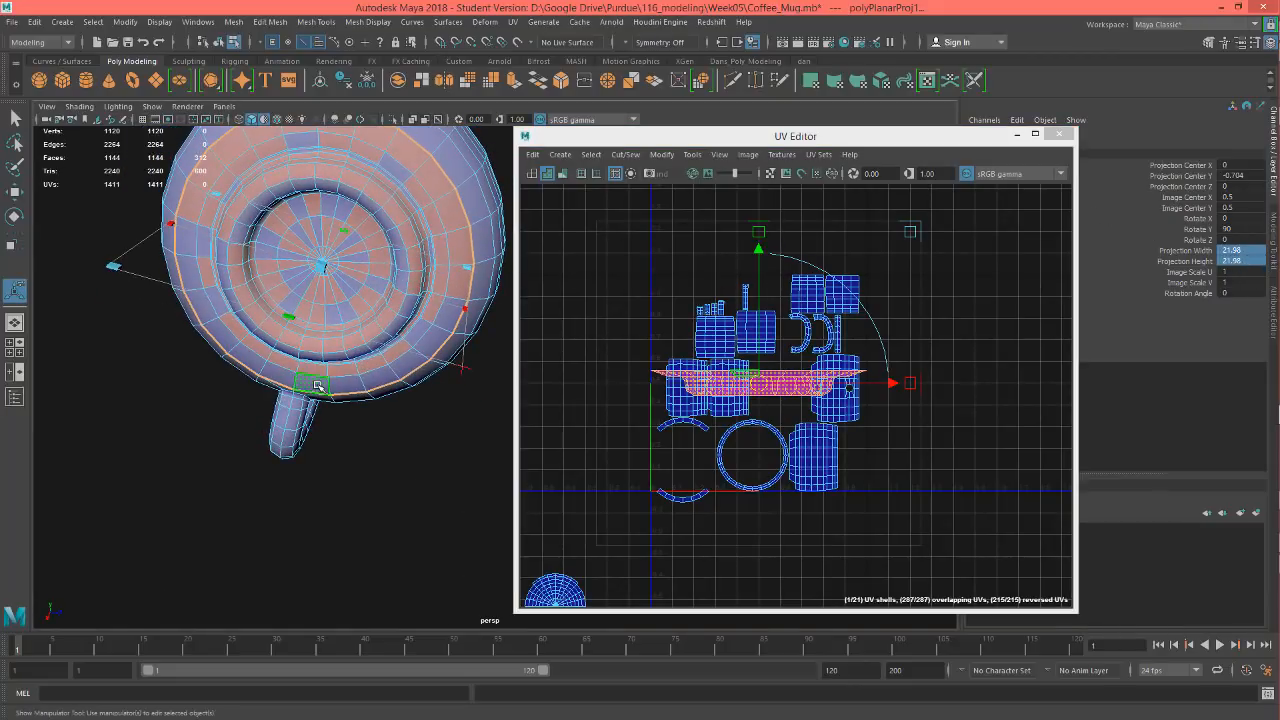
pyautogui.keyDown('alt'); pyautogui.moveTo(404, 304); pyautogui.dragTo(400, 330); pyautogui.keyUp('alt')
pyautogui.keyDown('alt'); pyautogui.moveTo(803, 482); pyautogui.dragTo(833, 497, button='middle'); pyautogui.keyUp('alt')
pyautogui.keyDown('alt'); pyautogui.moveTo(403, 330); pyautogui.dragTo(400, 380); pyautogui.keyUp('alt')
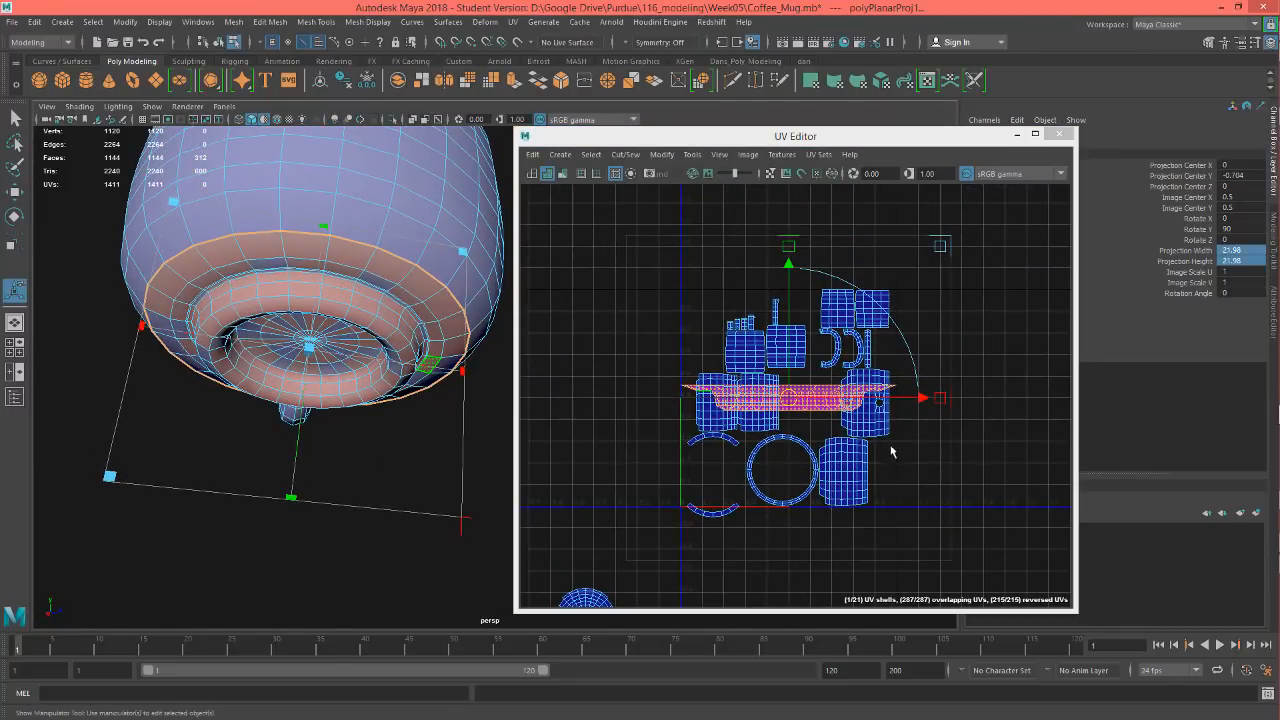
pyautogui.doubleClick(1243, 218)
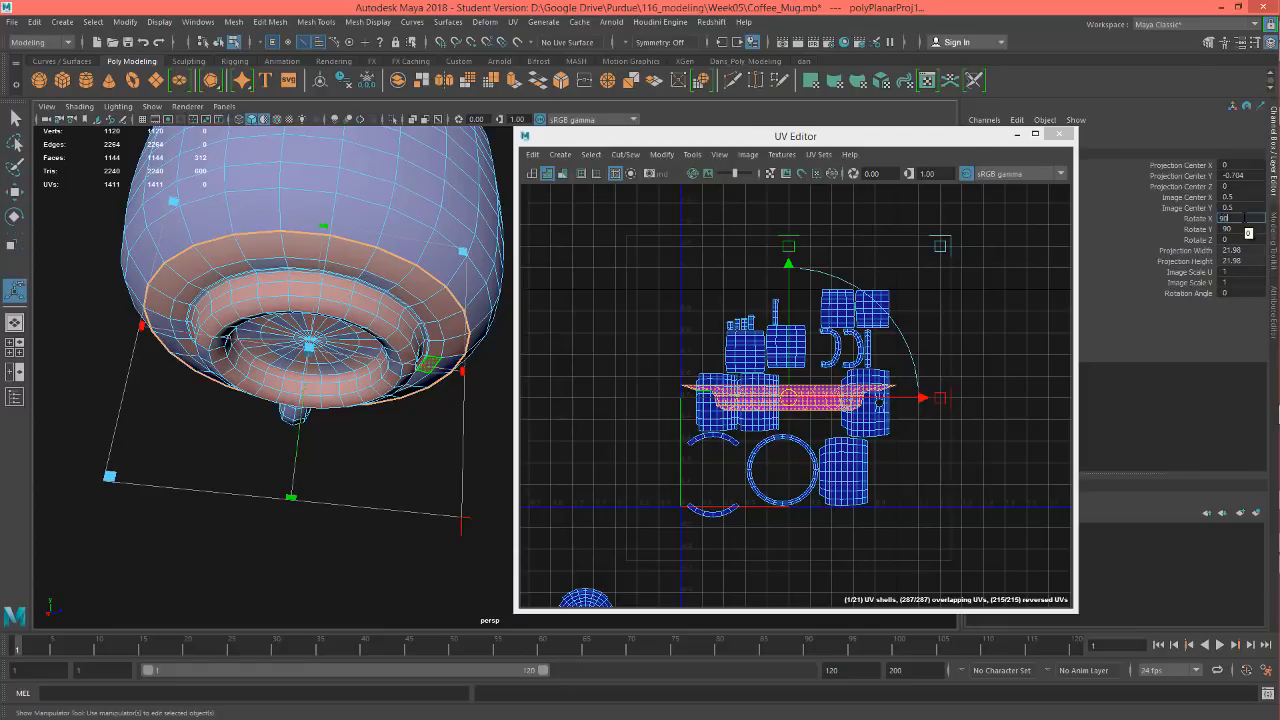
pyautogui.write('90')
pyautogui.press('Return')
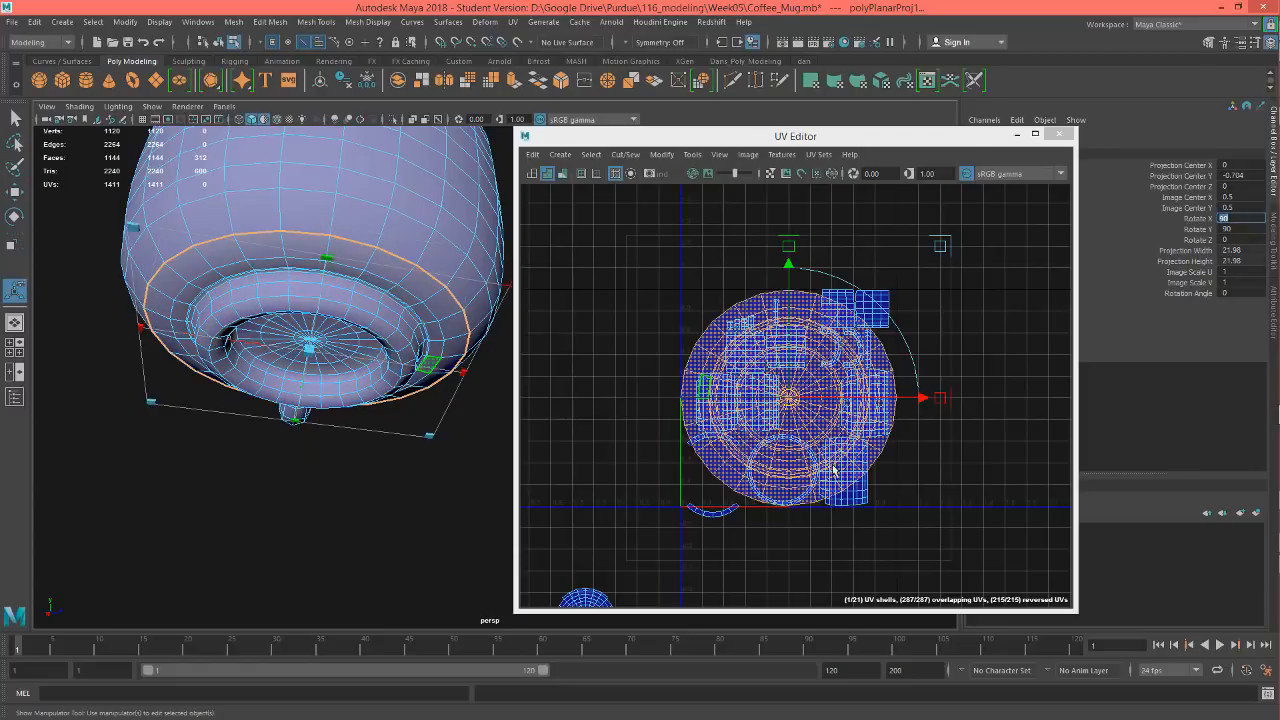
# Move the projected underside shell clear of the other shells, down and to the right, outside the 0 to 1 UV space
pyautogui.keyDown('alt'); pyautogui.moveTo(843, 470); pyautogui.dragTo(842, 450, button='middle'); pyautogui.keyUp('alt')
pyautogui.keyDown('alt'); pyautogui.moveTo(378, 411); pyautogui.dragTo(332, 387); pyautogui.keyUp('alt')
pyautogui.keyDown('alt'); pyautogui.moveTo(877, 438); pyautogui.dragTo(847, 395, button='middle'); pyautogui.keyUp('alt')
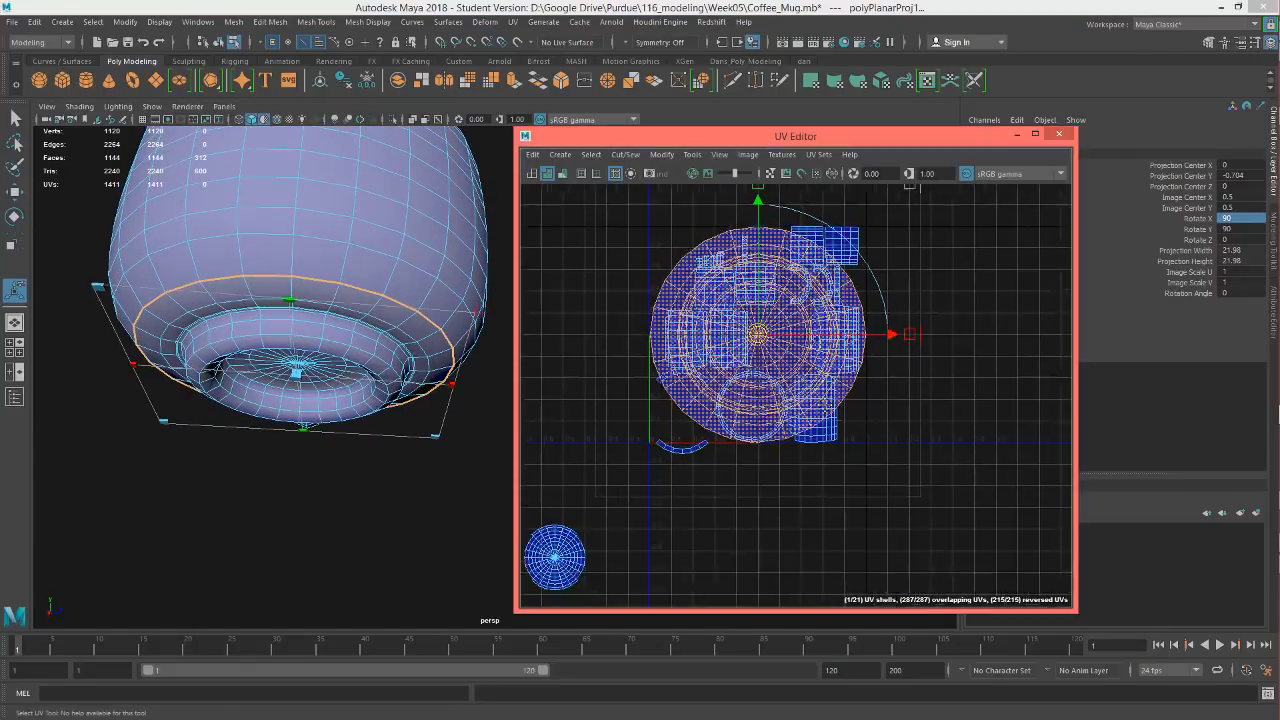
pyautogui.keyDown('alt'); pyautogui.moveTo(847, 396); pyautogui.dragTo(825, 405, button='right'); pyautogui.keyUp('alt')
pyautogui.keyDown('alt'); pyautogui.moveTo(800, 404); pyautogui.dragTo(797, 389, button='middle'); pyautogui.keyUp('alt')
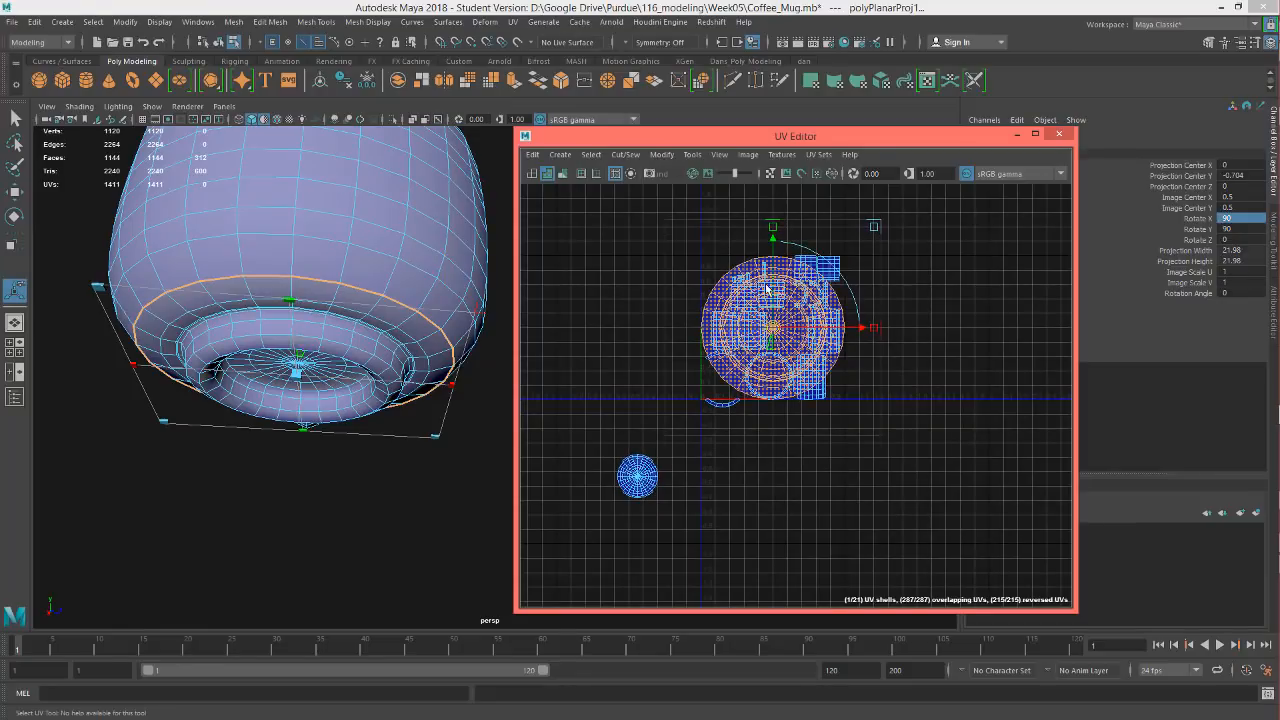
pyautogui.press('w')
pyautogui.moveTo(773, 328); pyautogui.dragTo(903, 480)
pyautogui.scroll(5, 903, 480)
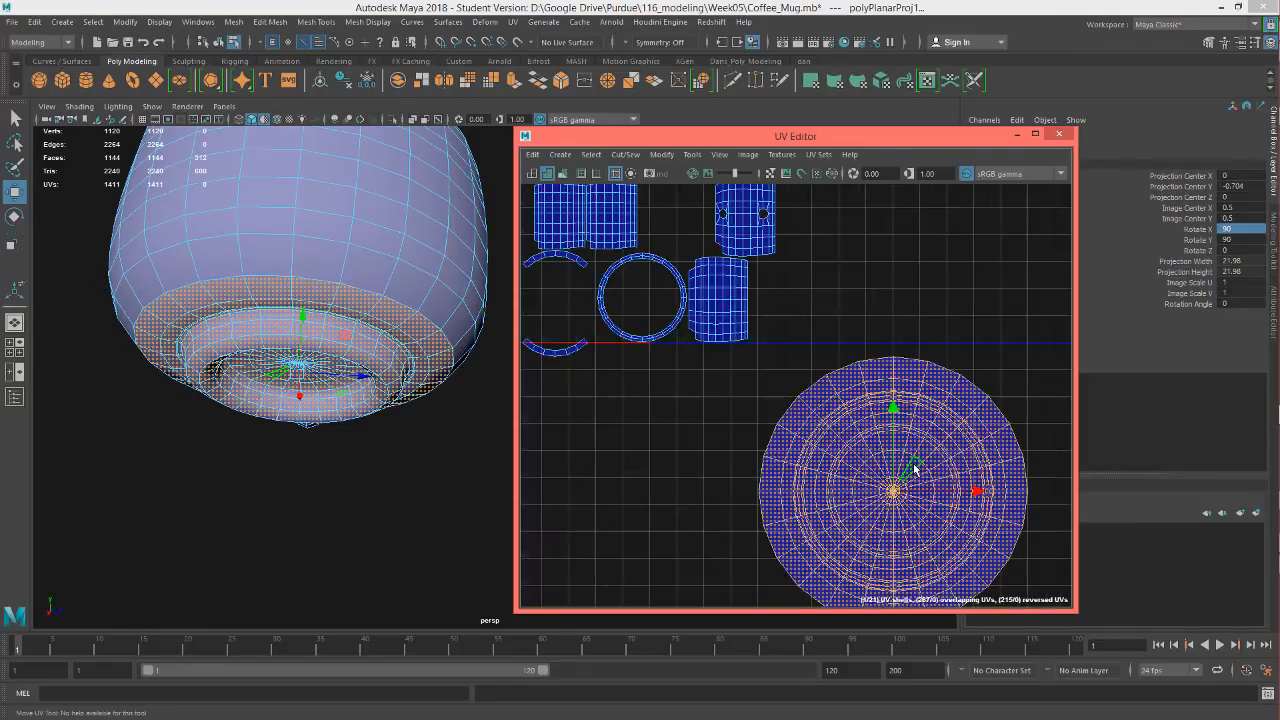
# Delete one of the closely spaced edge loops along the outer side of the mug's foot ring, including its vertices
pyautogui.keyDown('alt'); pyautogui.moveTo(294, 363); pyautogui.dragTo(387, 288); pyautogui.keyUp('alt')
pyautogui.scroll(5, 360, 270)
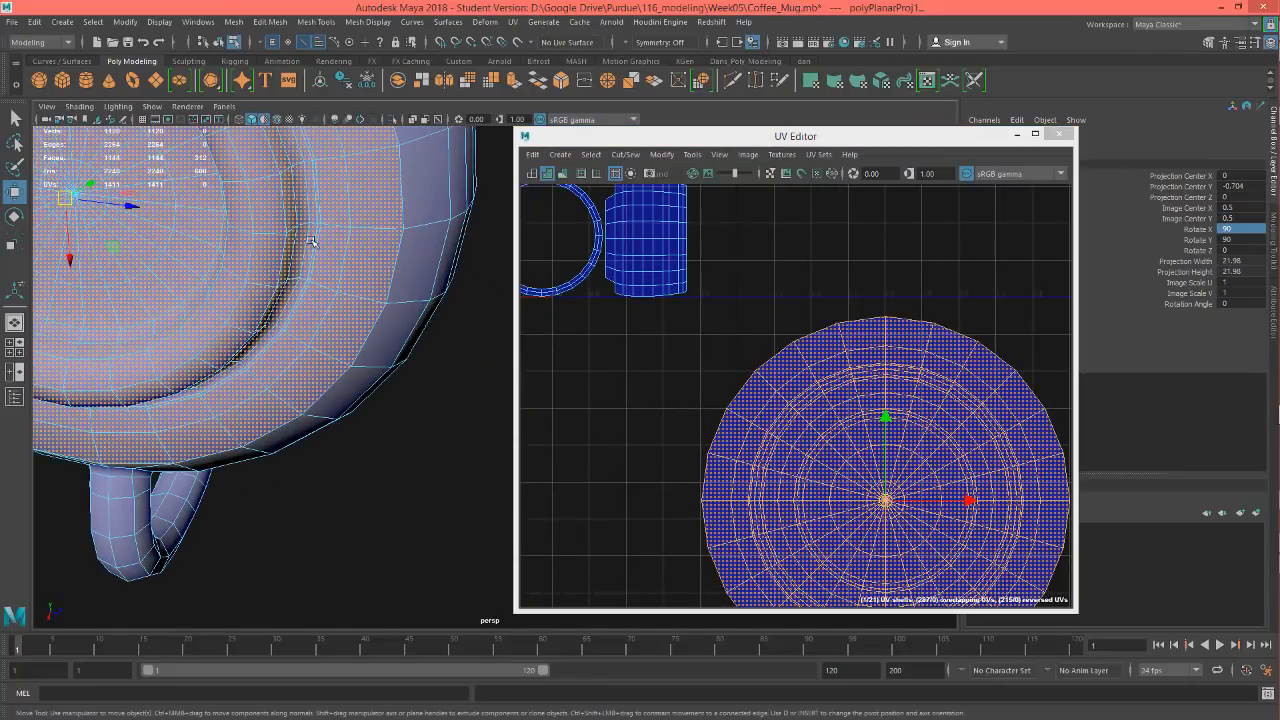
pyautogui.keyDown('alt'); pyautogui.moveTo(309, 241); pyautogui.dragTo(346, 460, button='middle'); pyautogui.keyUp('alt')
pyautogui.scroll(5, 335, 430)
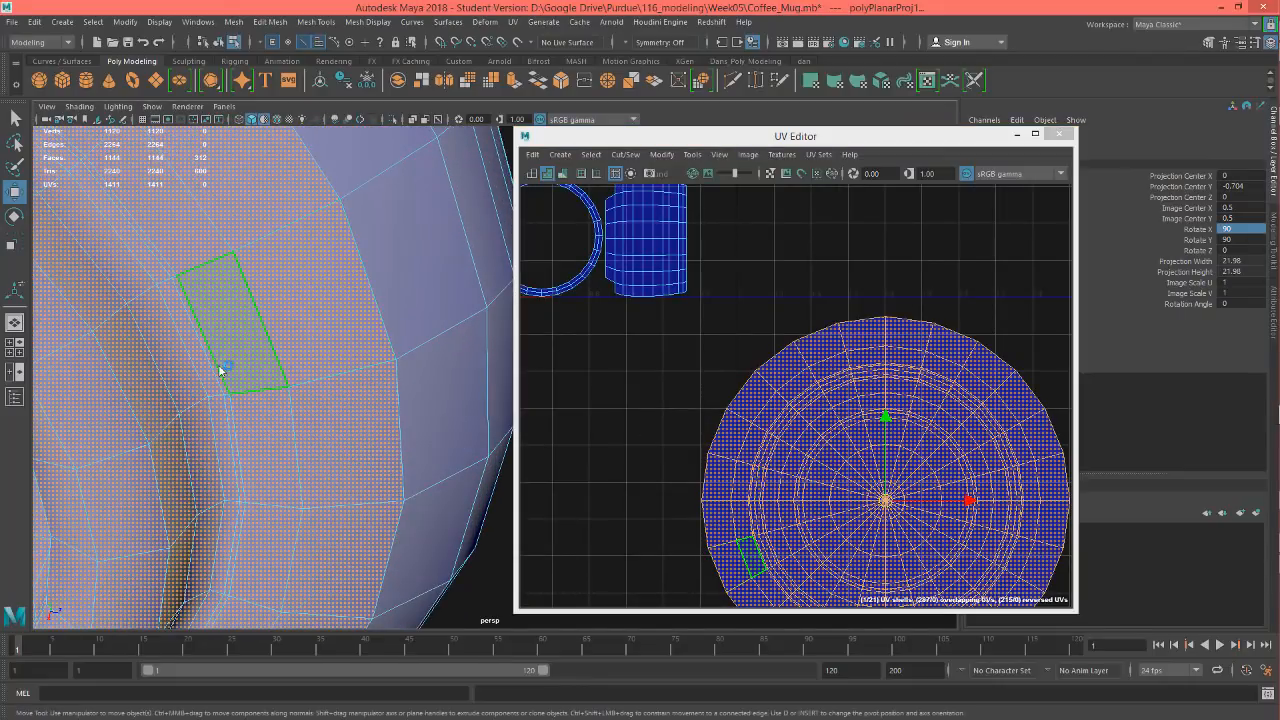
pyautogui.moveTo(220, 366); pyautogui.dragTo(205, 300, button='right')
pyautogui.click(198, 316)
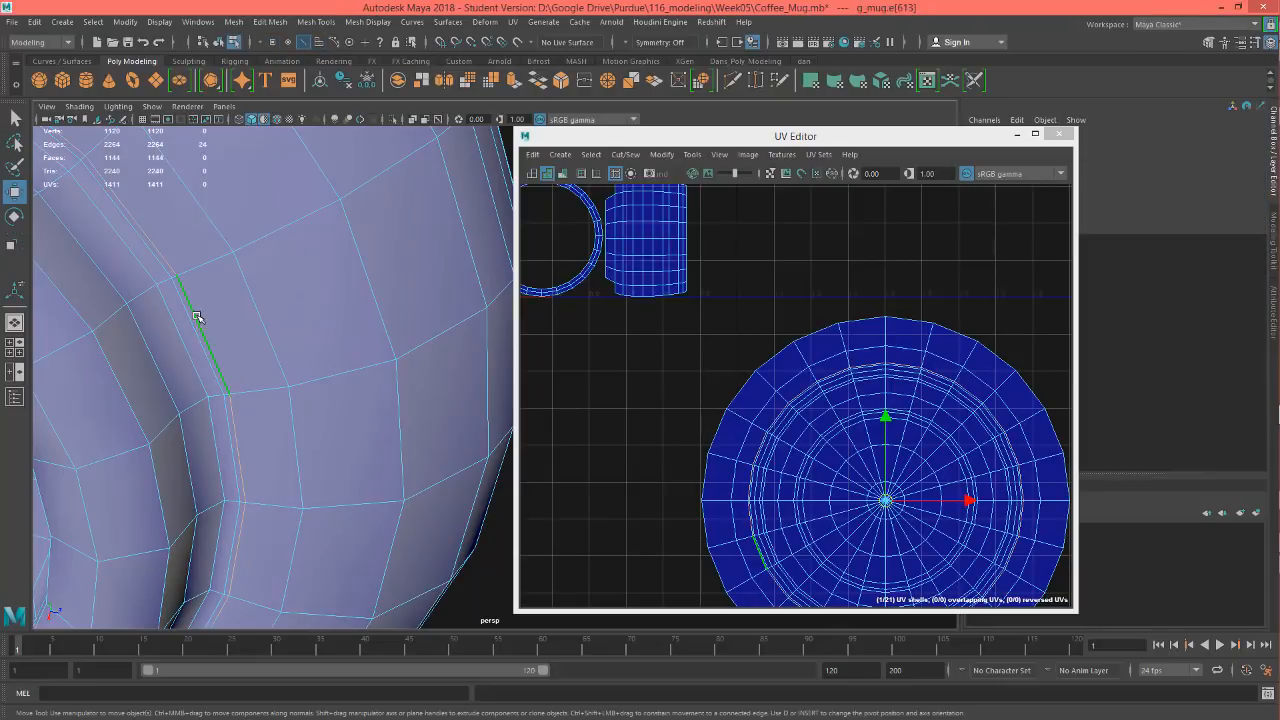
pyautogui.doubleClick(187, 300)
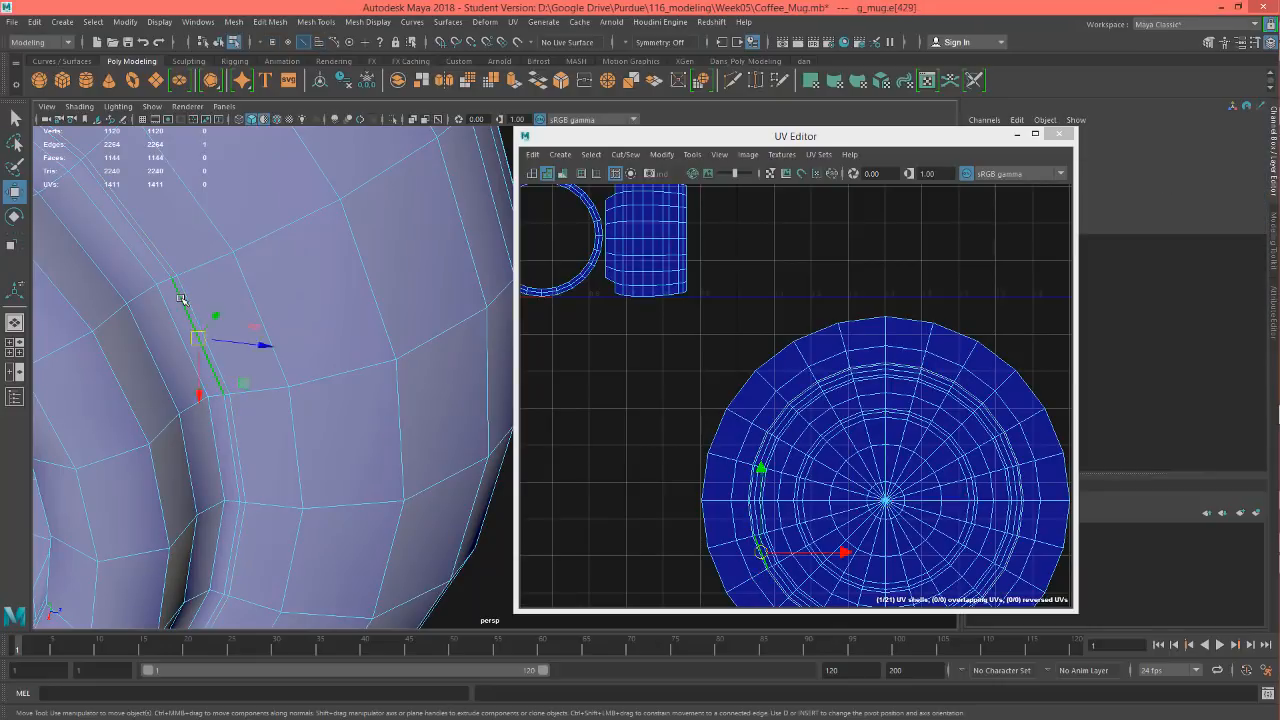
pyautogui.hotkey('ctrl', 'Delete')
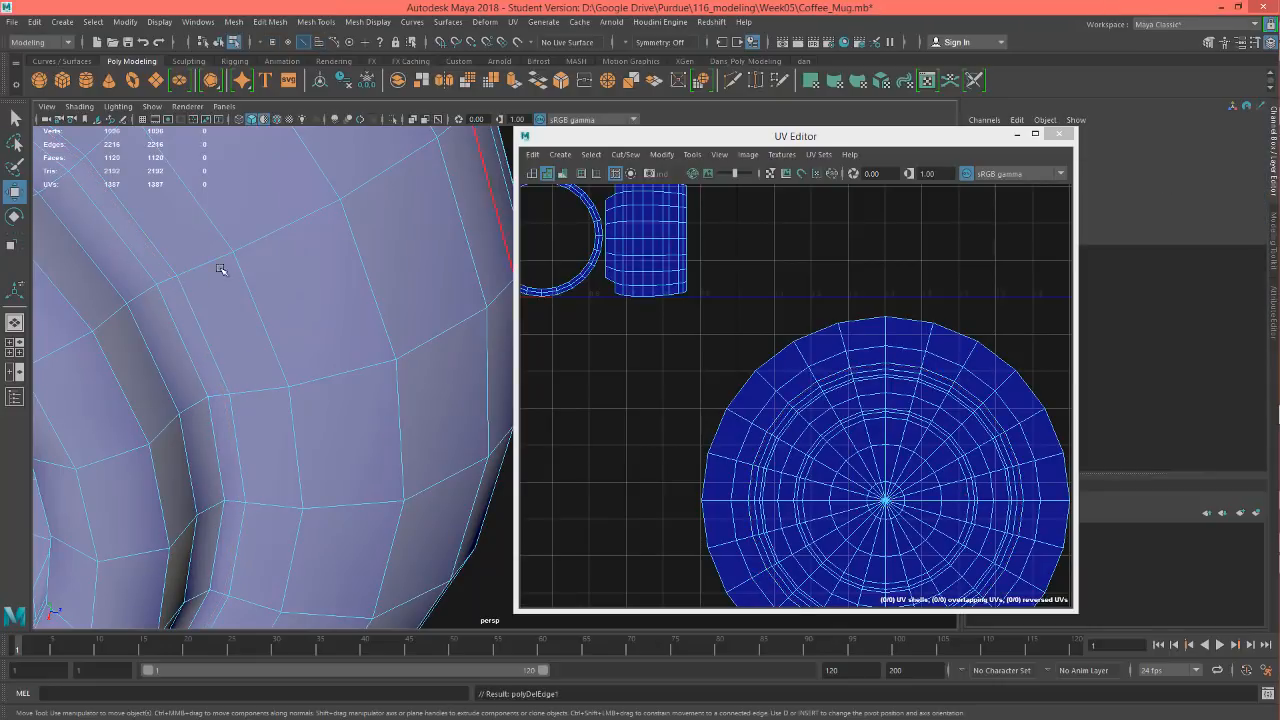
# Select all faces of the circular underside shell in the UV Editor
pyautogui.keyDown('alt'); pyautogui.moveTo(848, 409); pyautogui.dragTo(794, 311, button='middle'); pyautogui.keyUp('alt')
pyautogui.scroll(-3, 794, 311)
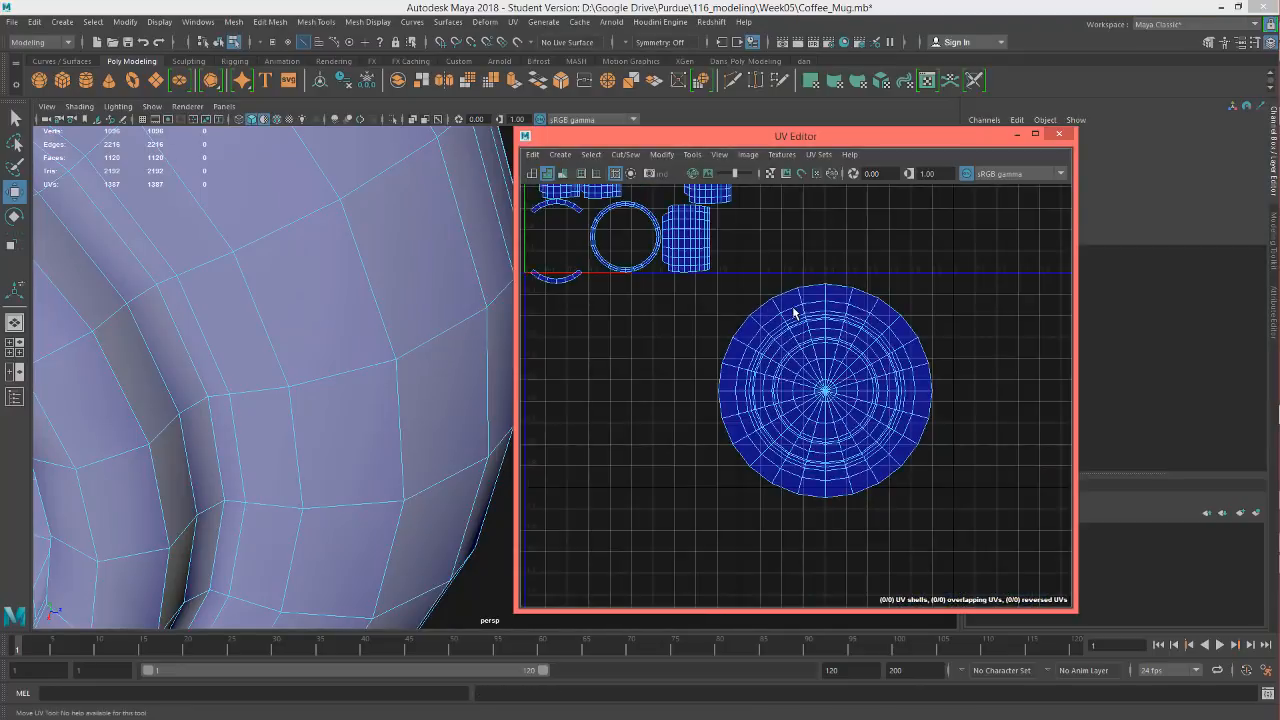
pyautogui.scroll(-3, 832, 388)
pyautogui.keyDown('alt'); pyautogui.moveTo(830, 394); pyautogui.dragTo(847, 418, button='middle'); pyautogui.keyUp('alt')
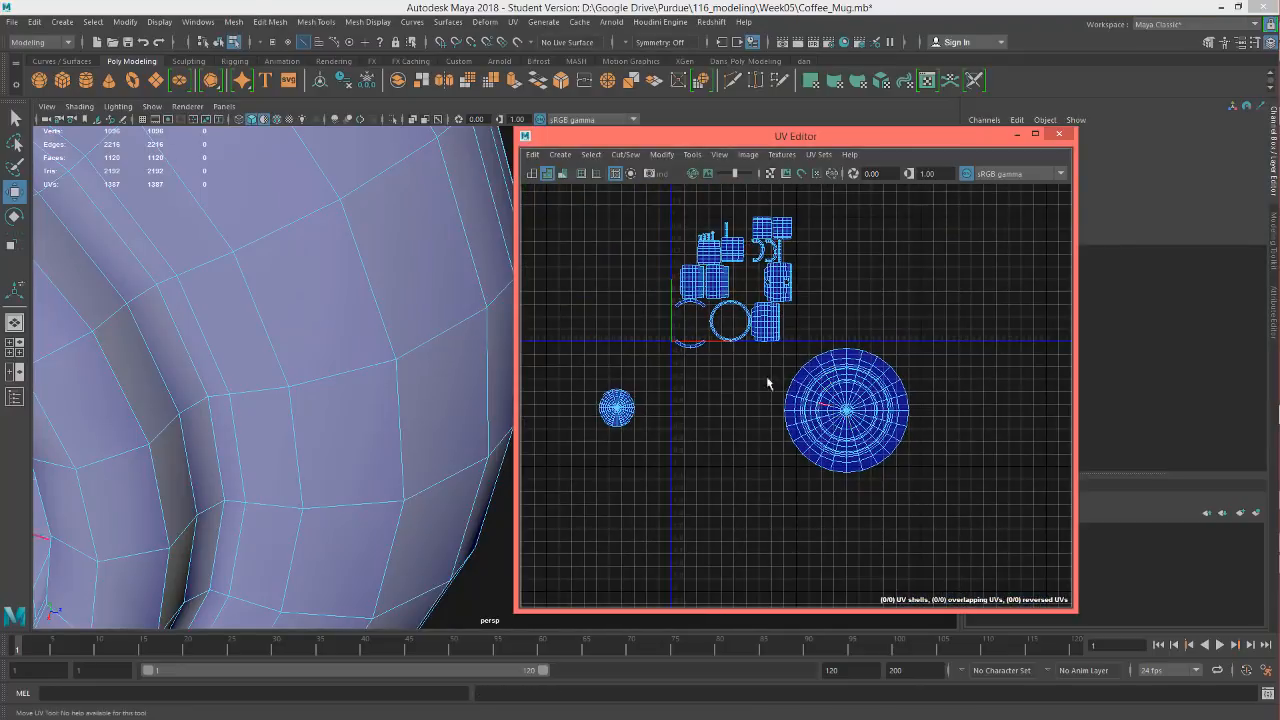
pyautogui.moveTo(853, 444); pyautogui.dragTo(864, 468, button='right')
pyautogui.doubleClick(855, 438)
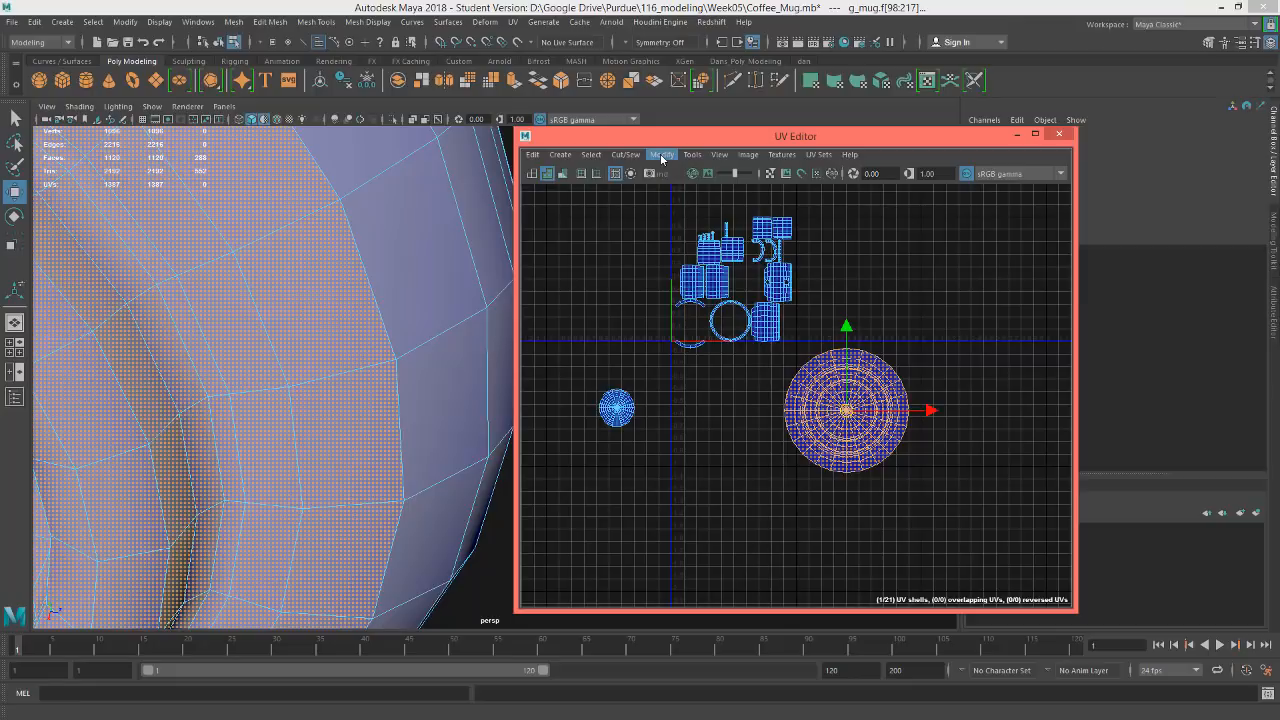
# Compare the ring spacing in the underside shell with the matching foot-ring faces, viewing the mug straight from below
pyautogui.press('f')
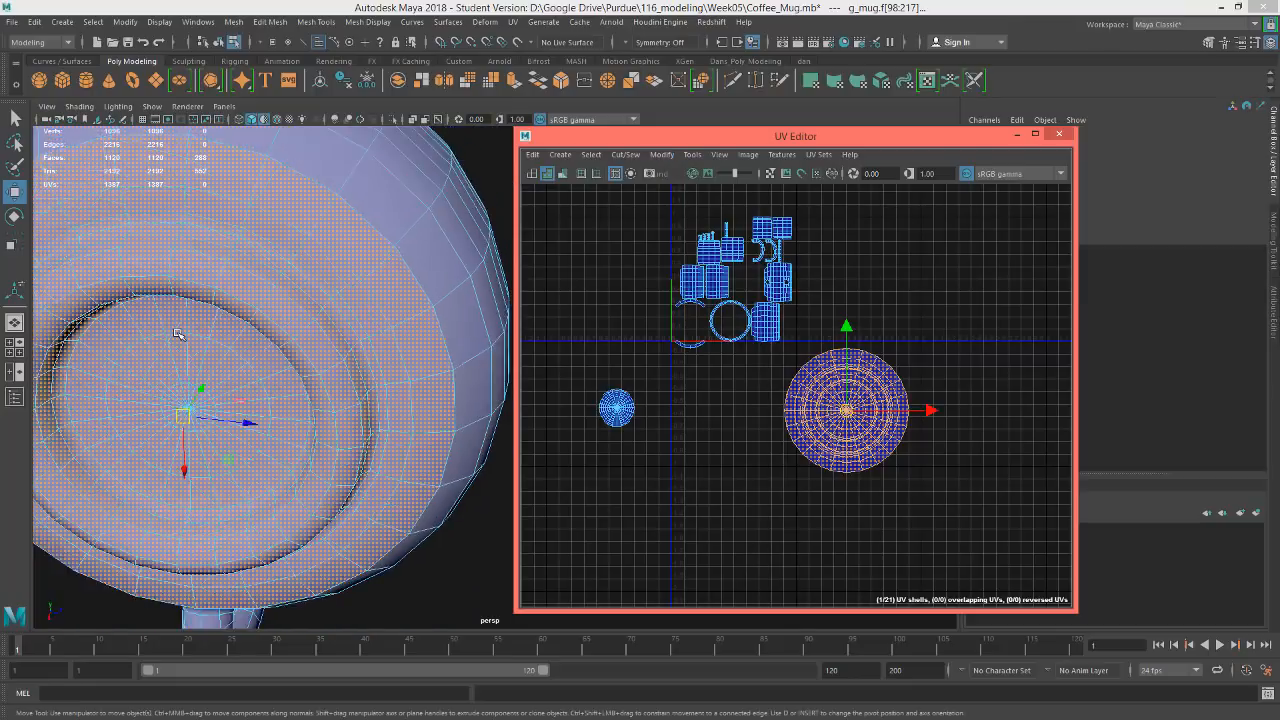
pyautogui.keyDown('alt'); pyautogui.moveTo(178, 333); pyautogui.dragTo(228, 268); pyautogui.keyUp('alt')
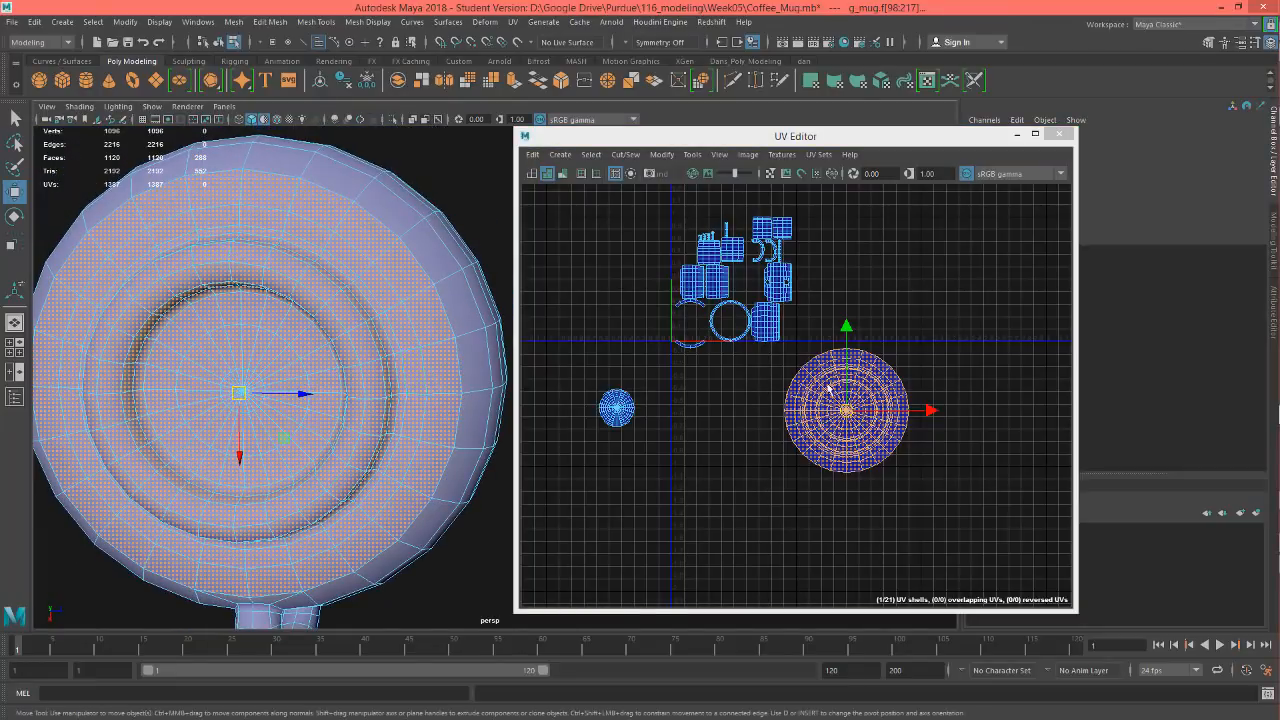
pyautogui.scroll(5, 867, 410)
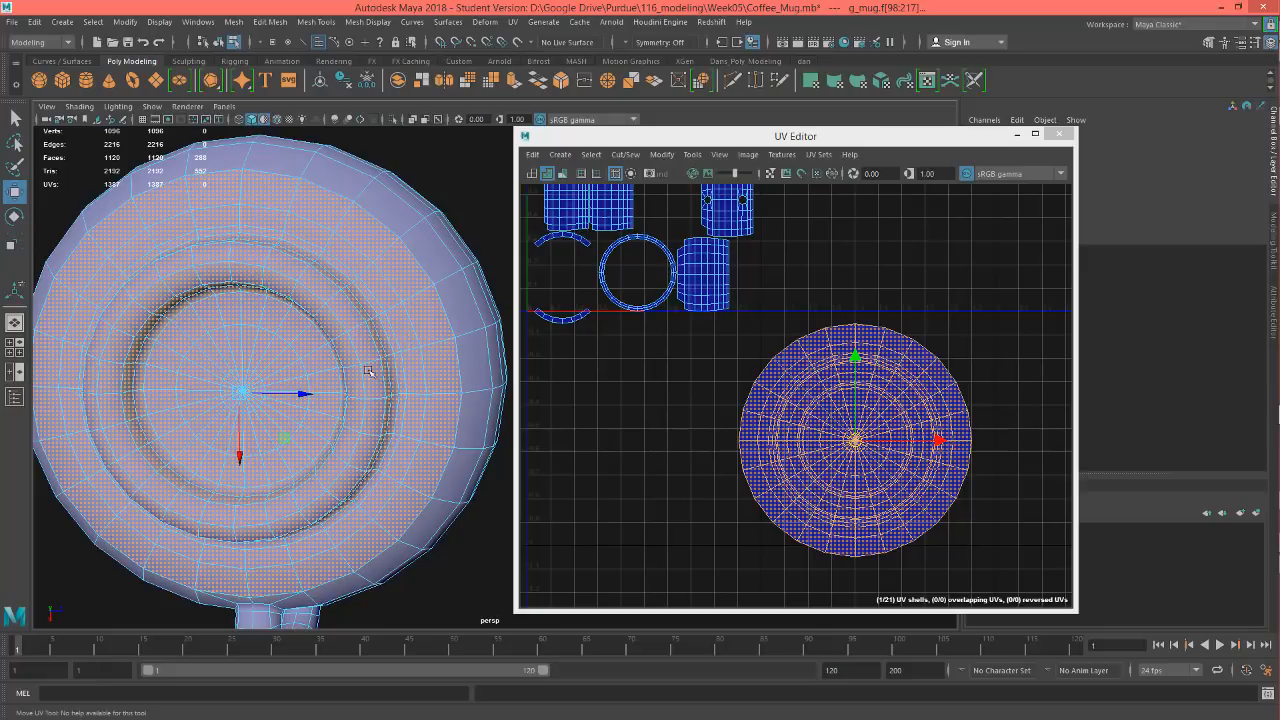
pyautogui.click(781, 426)
pyautogui.scroll(6, 775, 414)
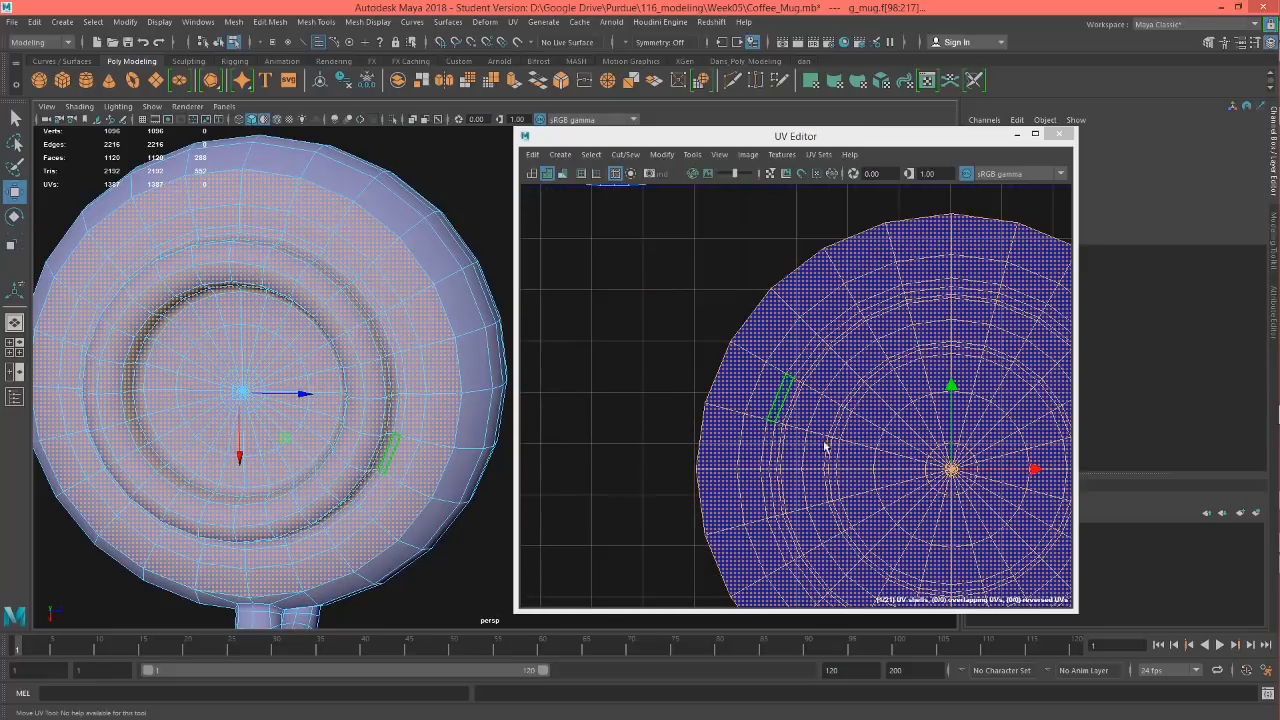
pyautogui.click(721, 411)
pyautogui.scroll(-7, 725, 400)
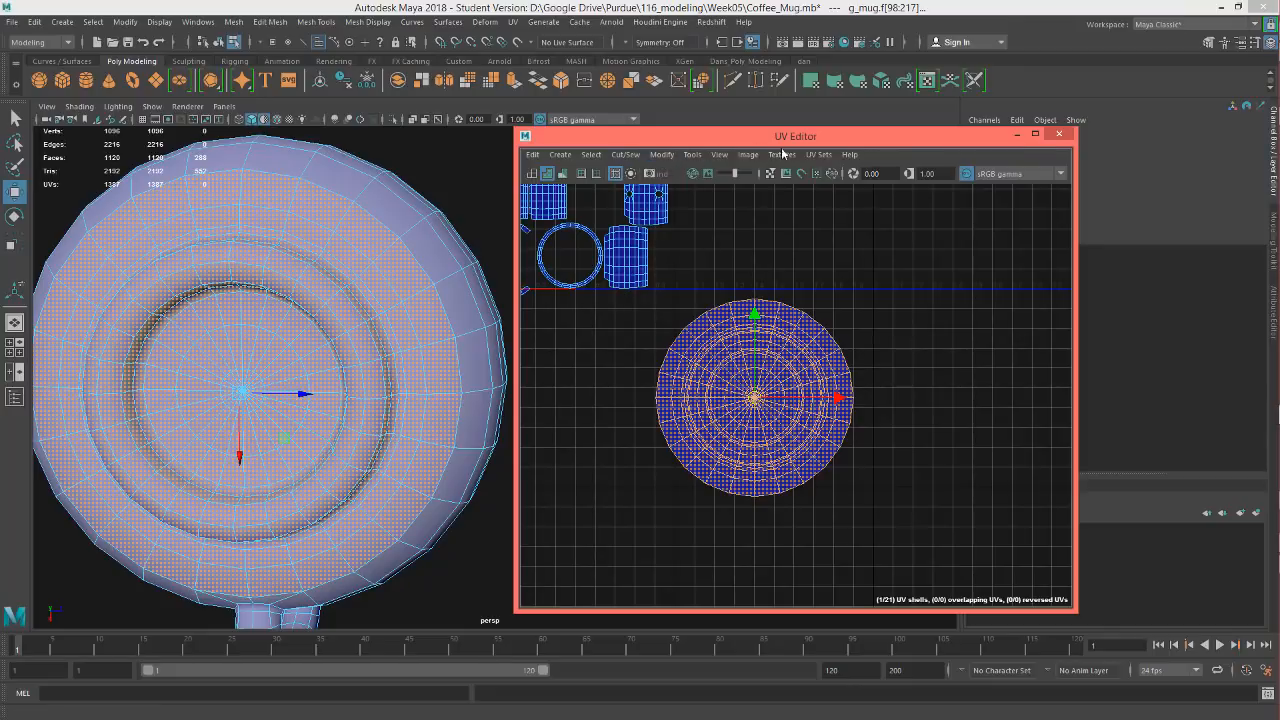
# Look through the available unfold commands, including the UV Toolkit's Unfold section, and move the toolkit out of the way
pyautogui.moveTo(780, 143); pyautogui.dragTo(782, 133)
pyautogui.click(664, 144)
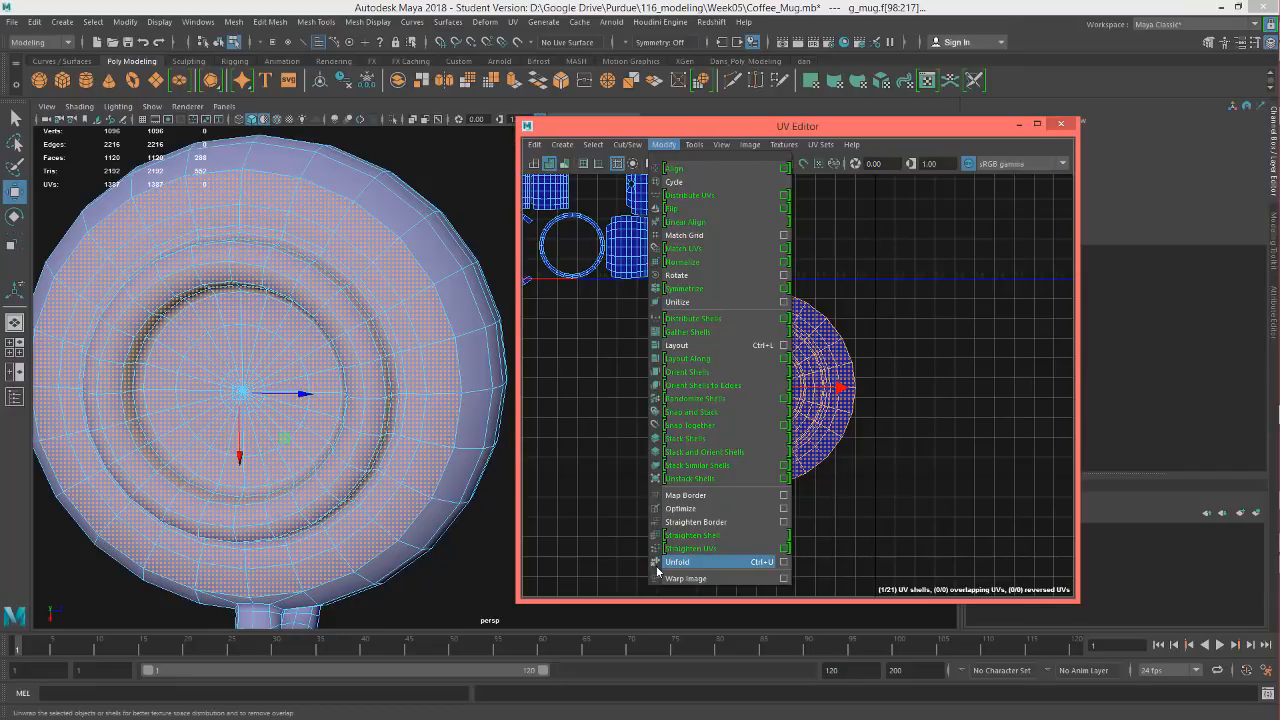
pyautogui.click(1005, 85)
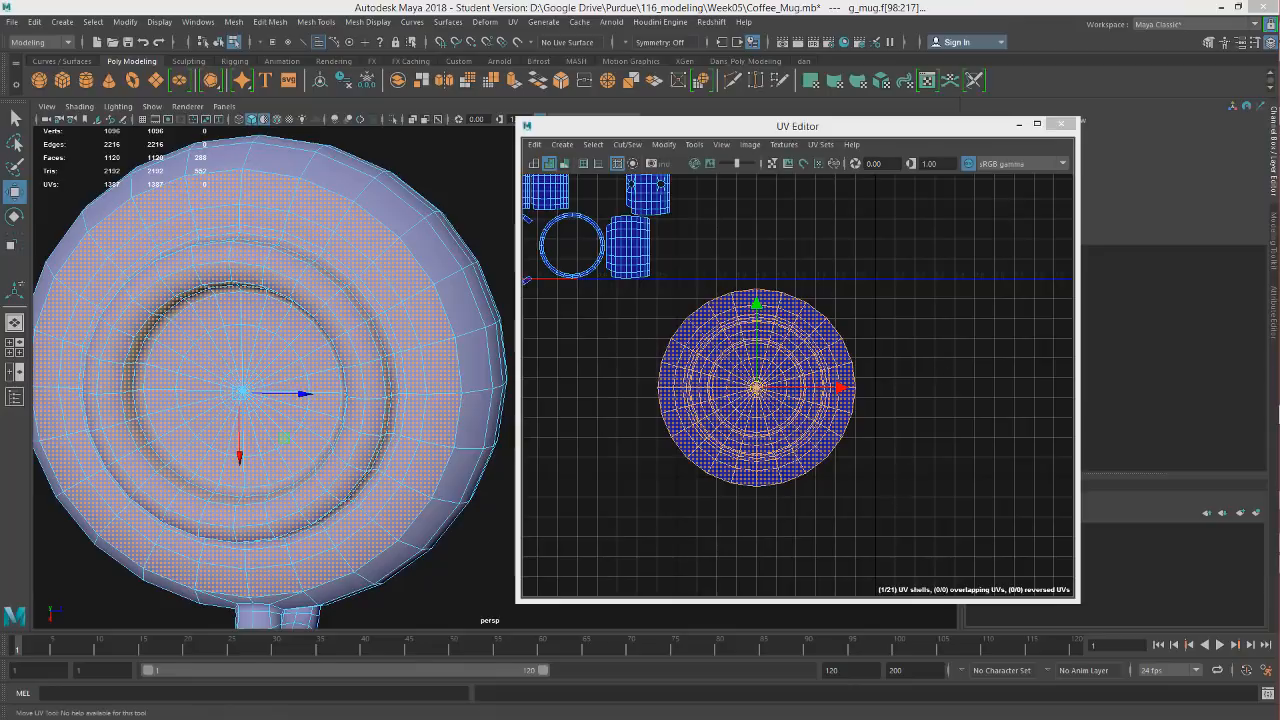
pyautogui.moveTo(938, 0); pyautogui.dragTo(1007, 28)
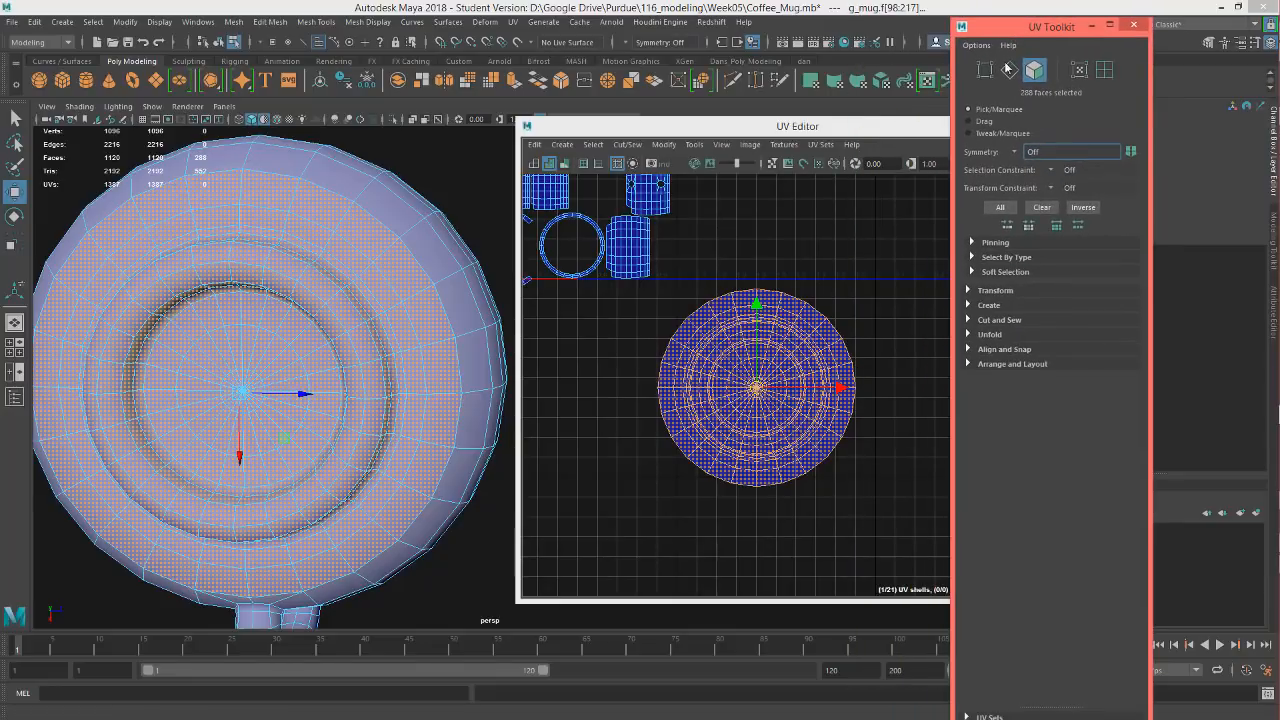
pyautogui.click(968, 335)
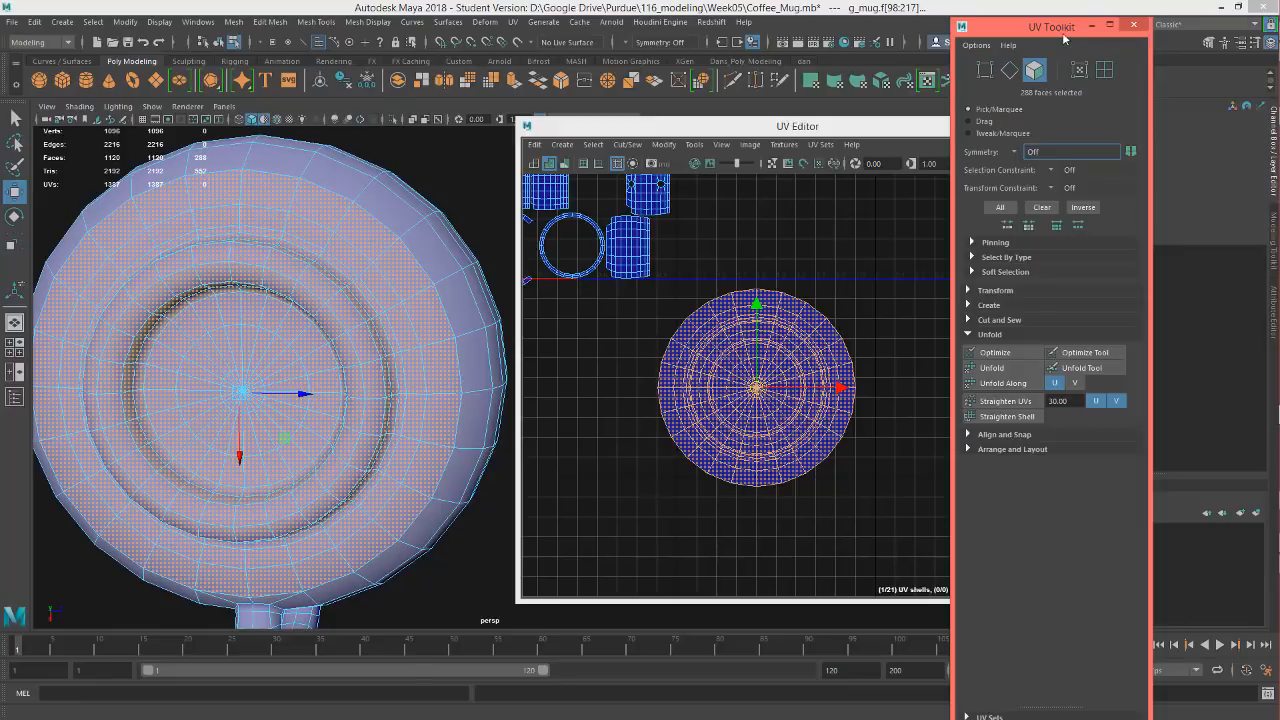
pyautogui.click(534, 144)
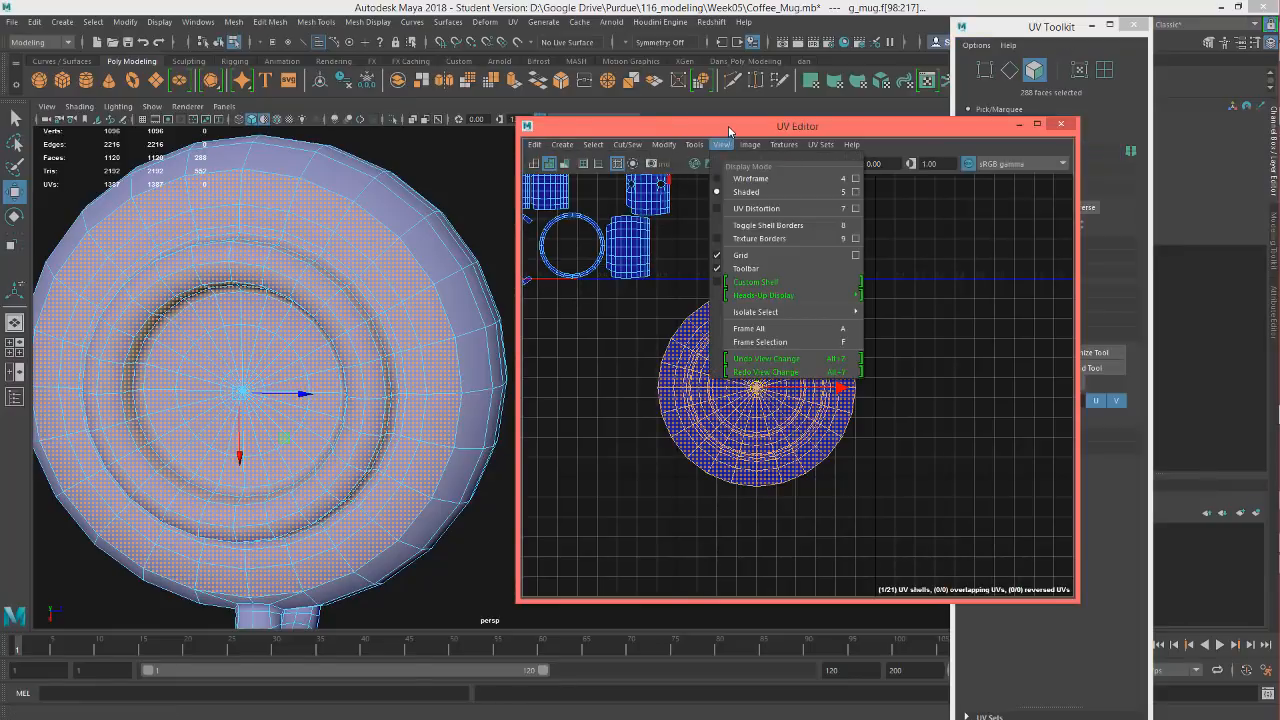
pyautogui.click(721, 144)
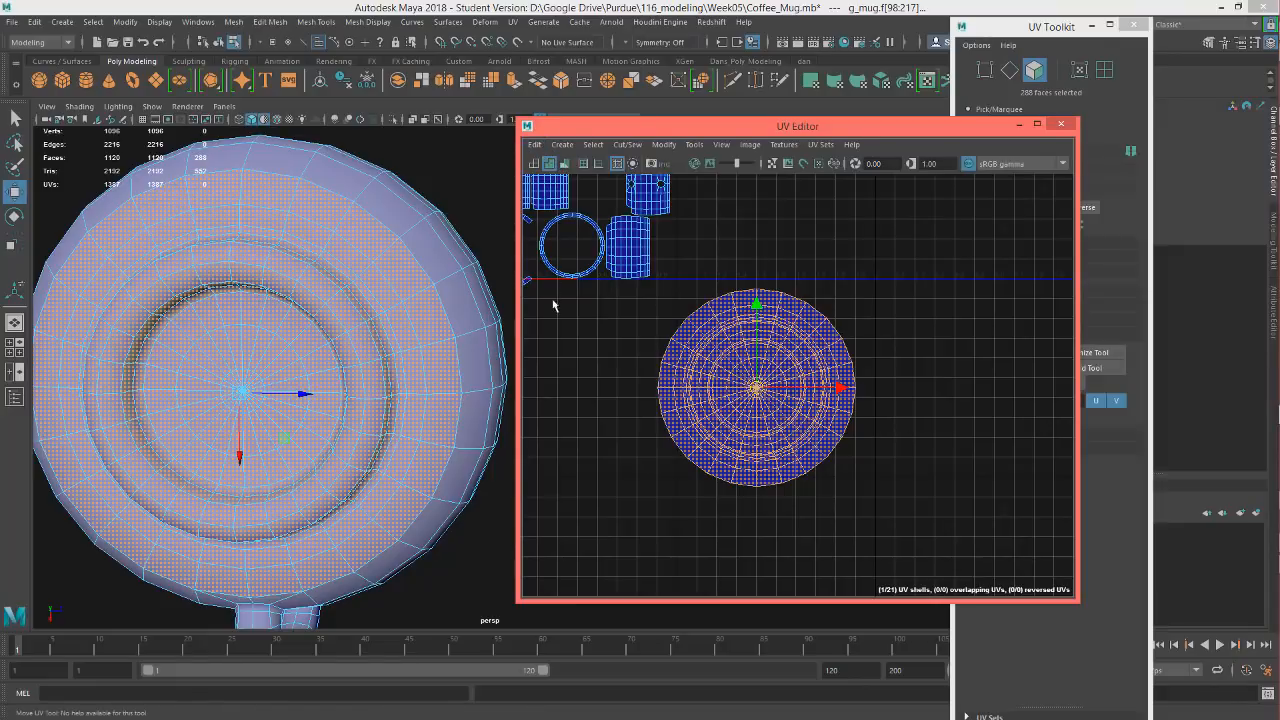
pyautogui.moveTo(1057, 30); pyautogui.dragTo(1279, 5)
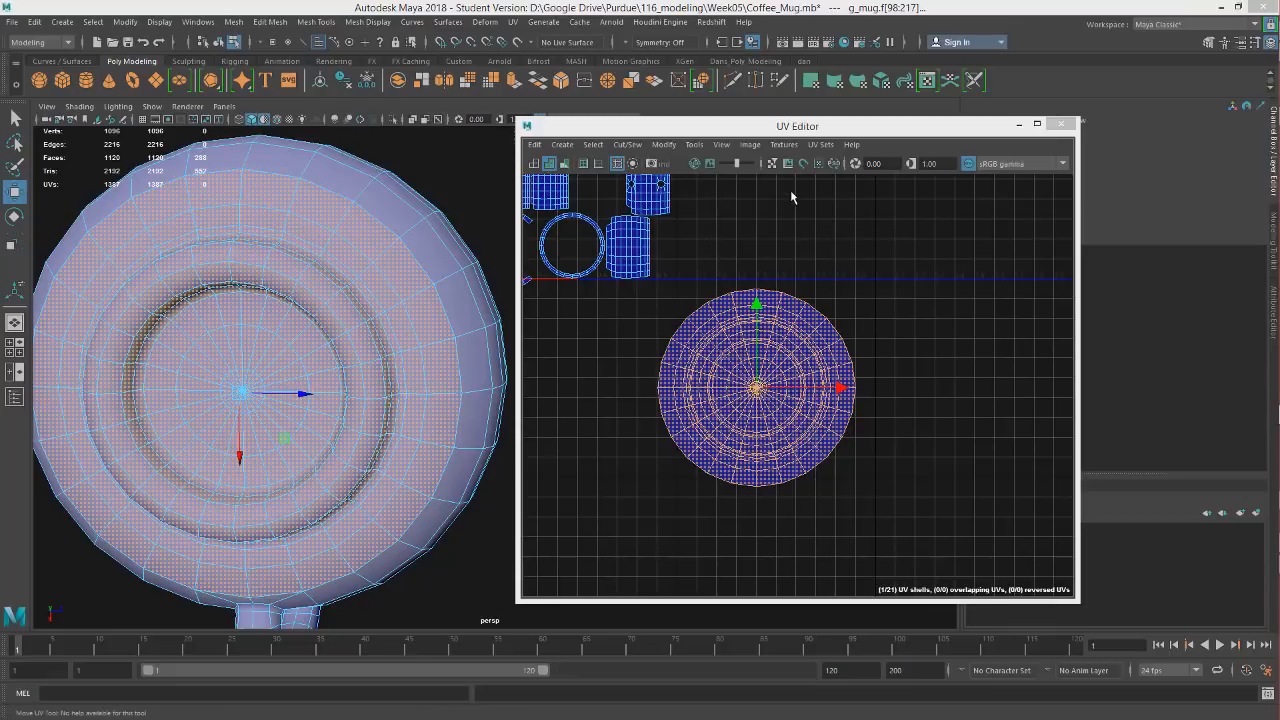
# Unfold the selected underside shell, undo it to compare the ring spacing, and reapply the unfold
pyautogui.click(664, 145)
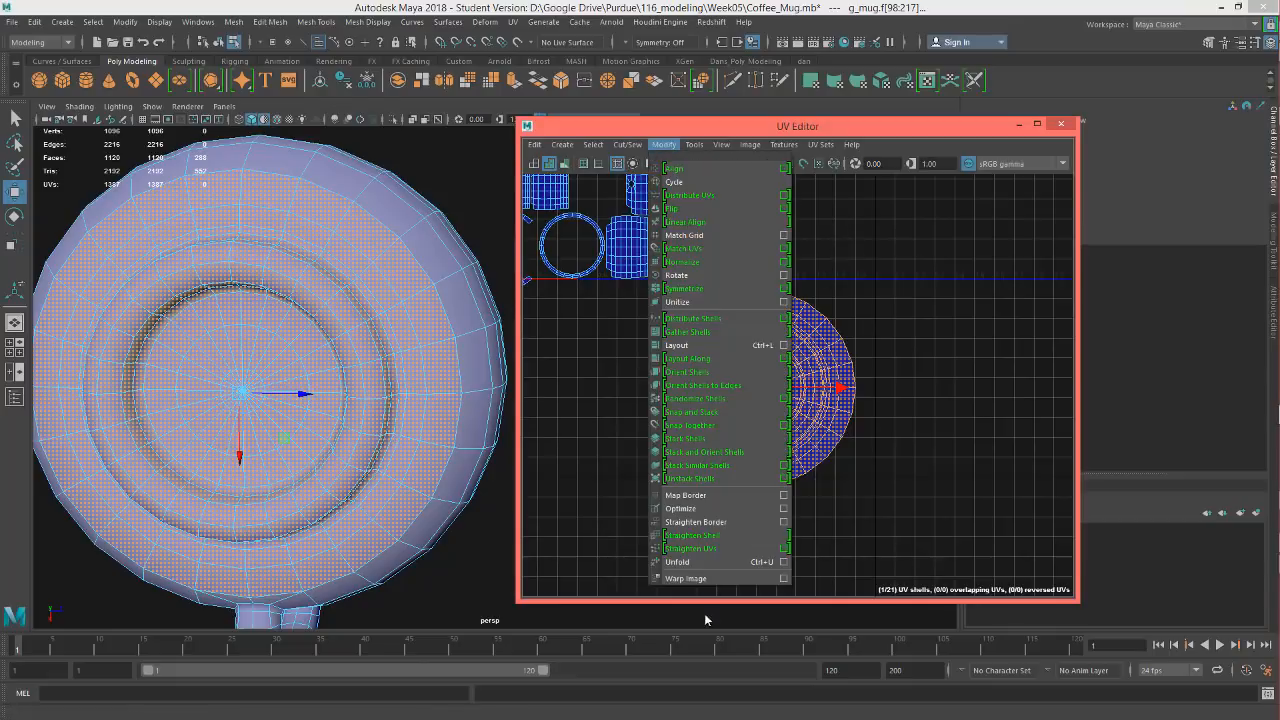
pyautogui.click(726, 562)
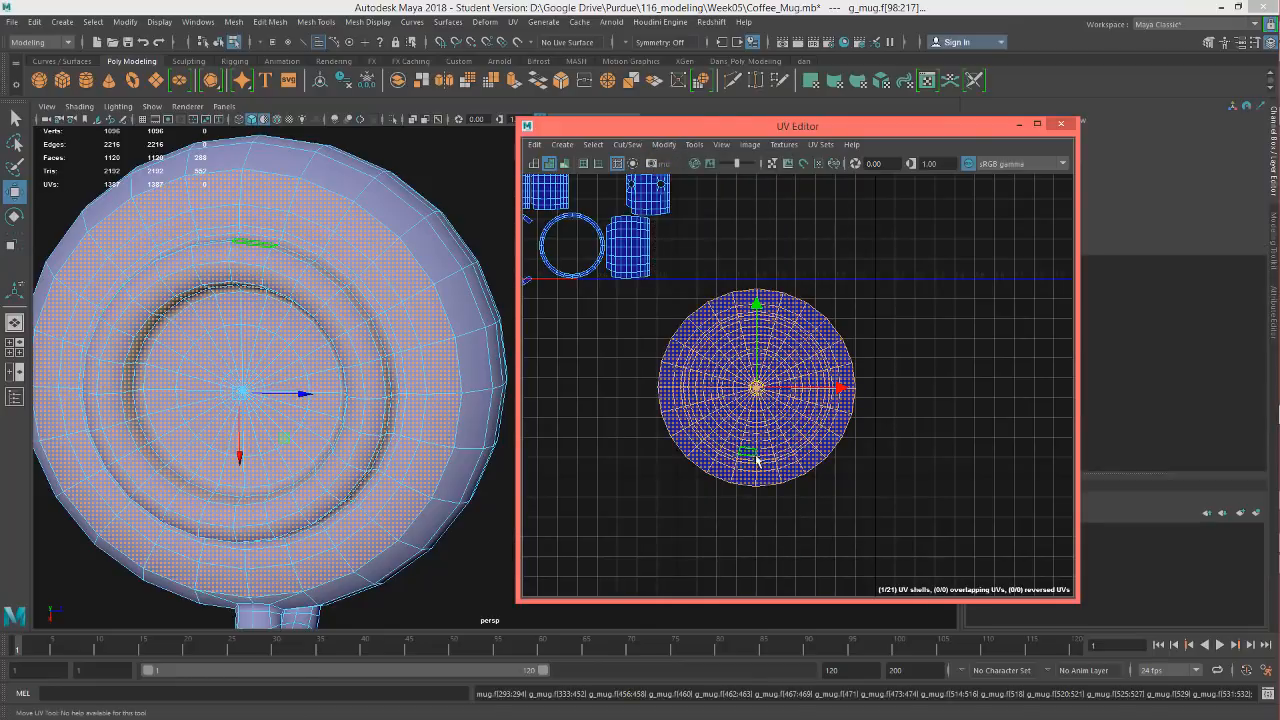
pyautogui.scroll(4, 750, 443)
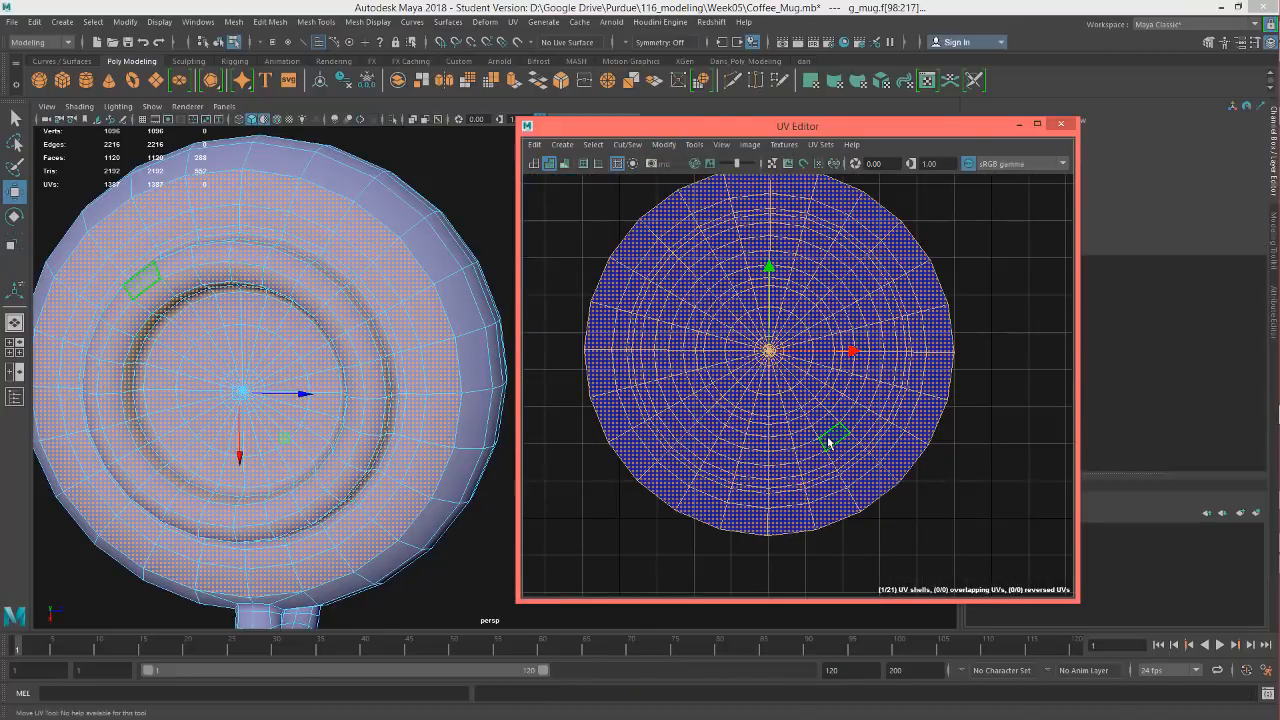
pyautogui.hotkey('ctrl', 'z')
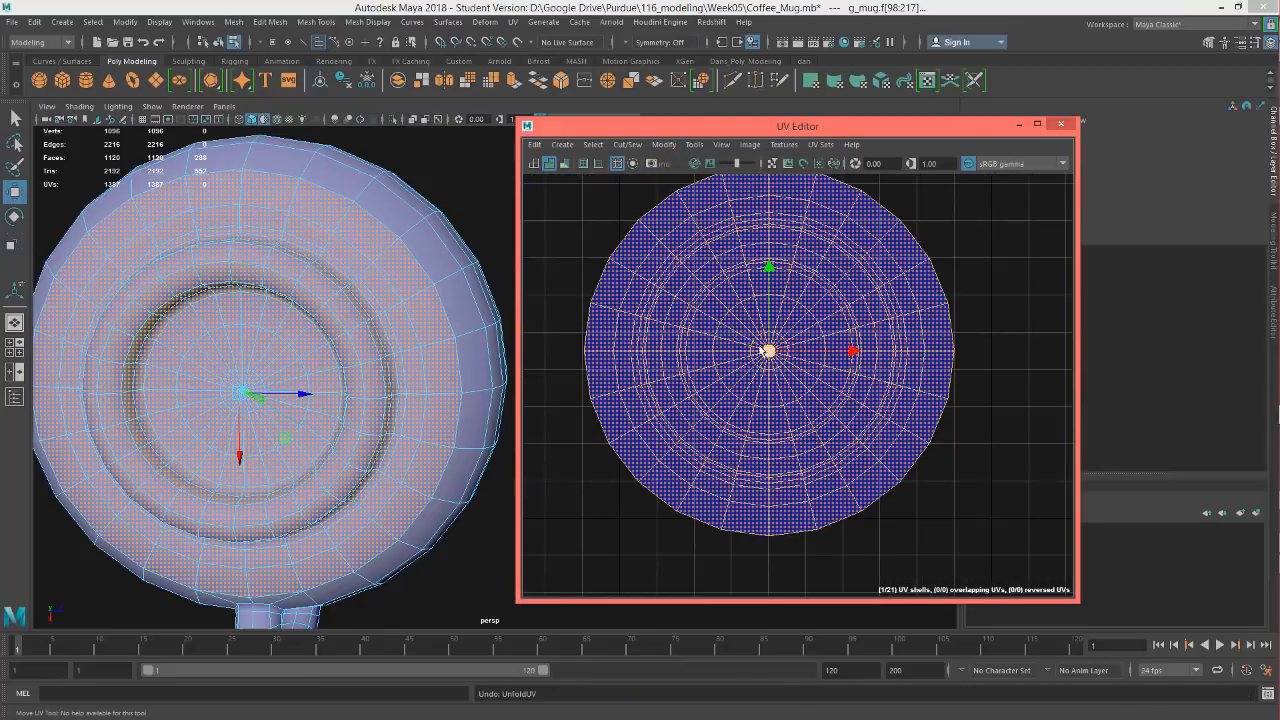
pyautogui.hotkey('shift', 'z')
pyautogui.keyDown('alt'); pyautogui.moveTo(808, 393); pyautogui.dragTo(771, 411, button='middle'); pyautogui.keyUp('alt')
pyautogui.scroll(-6, 803, 420)
pyautogui.scroll(3, 785, 419)
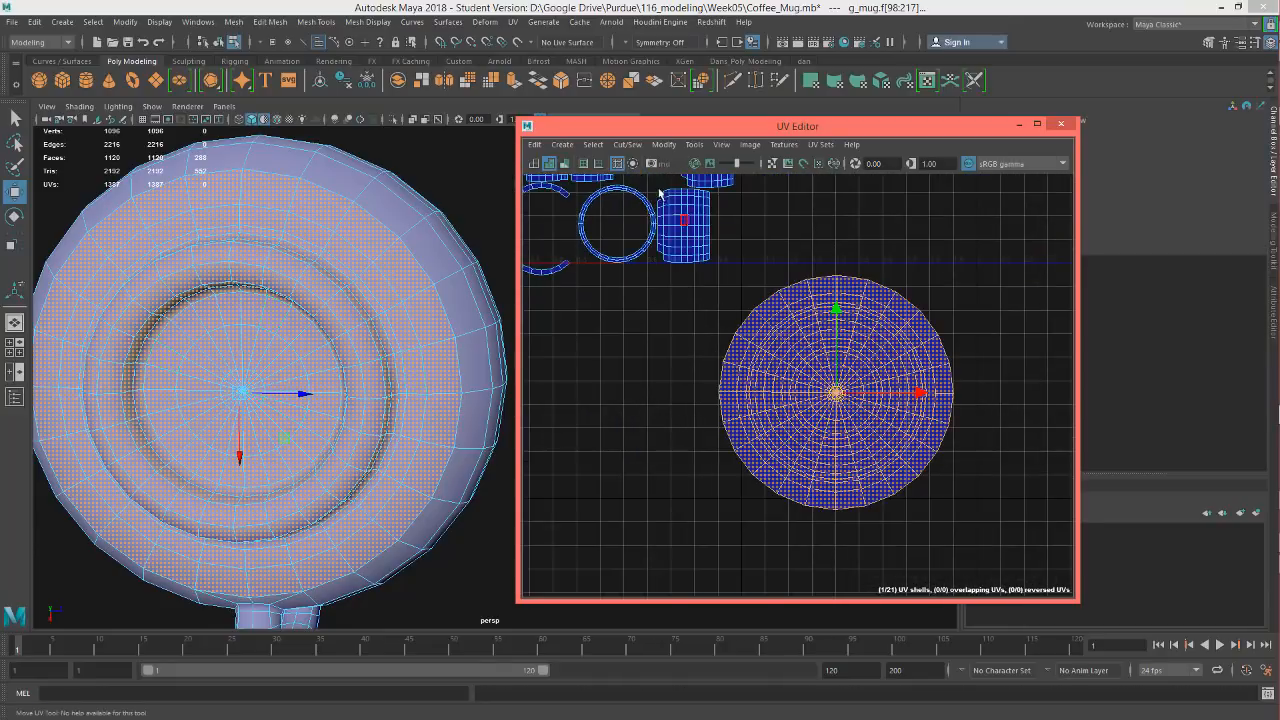
# Check the underside shell with UV distortion shading, return to normal shading and undo the reapplied unfold
pyautogui.click(564, 164)
pyautogui.scroll(4, 857, 394)
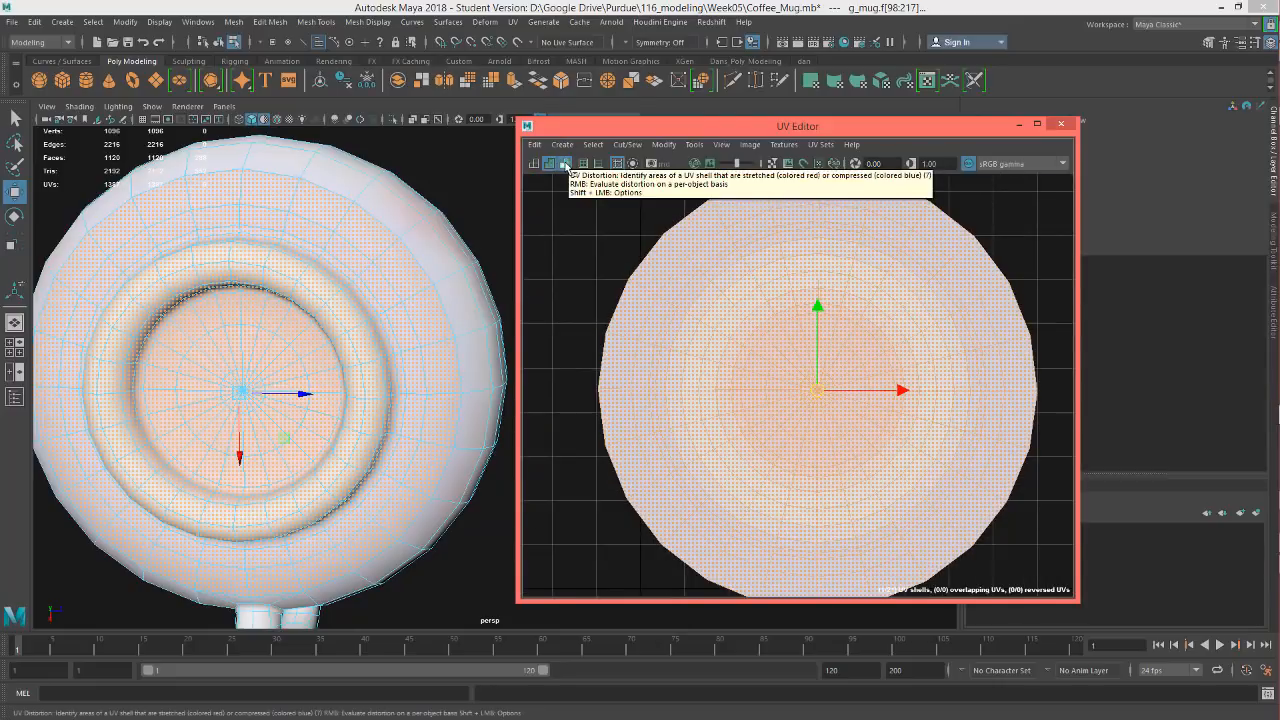
pyautogui.click(567, 164)
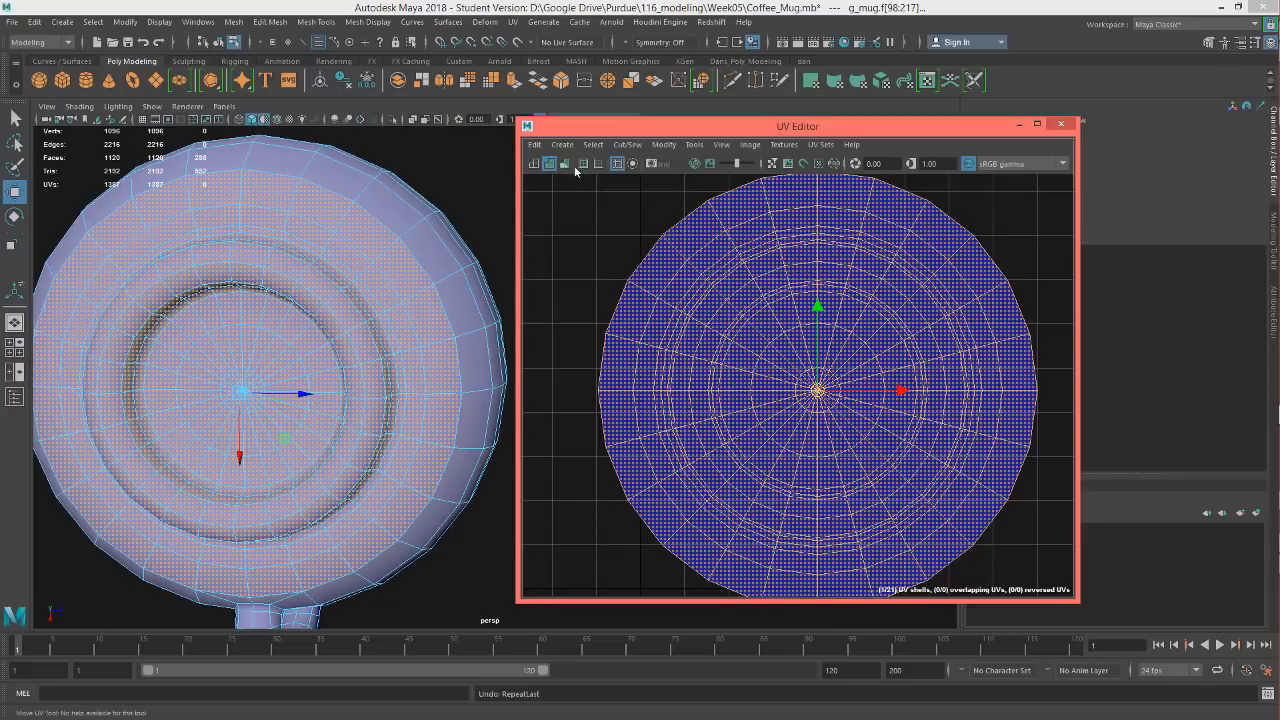
# Reapply the unfold to the underside shell while checking it with UV distortion shading, and return to normal shading
pyautogui.click(566, 164)
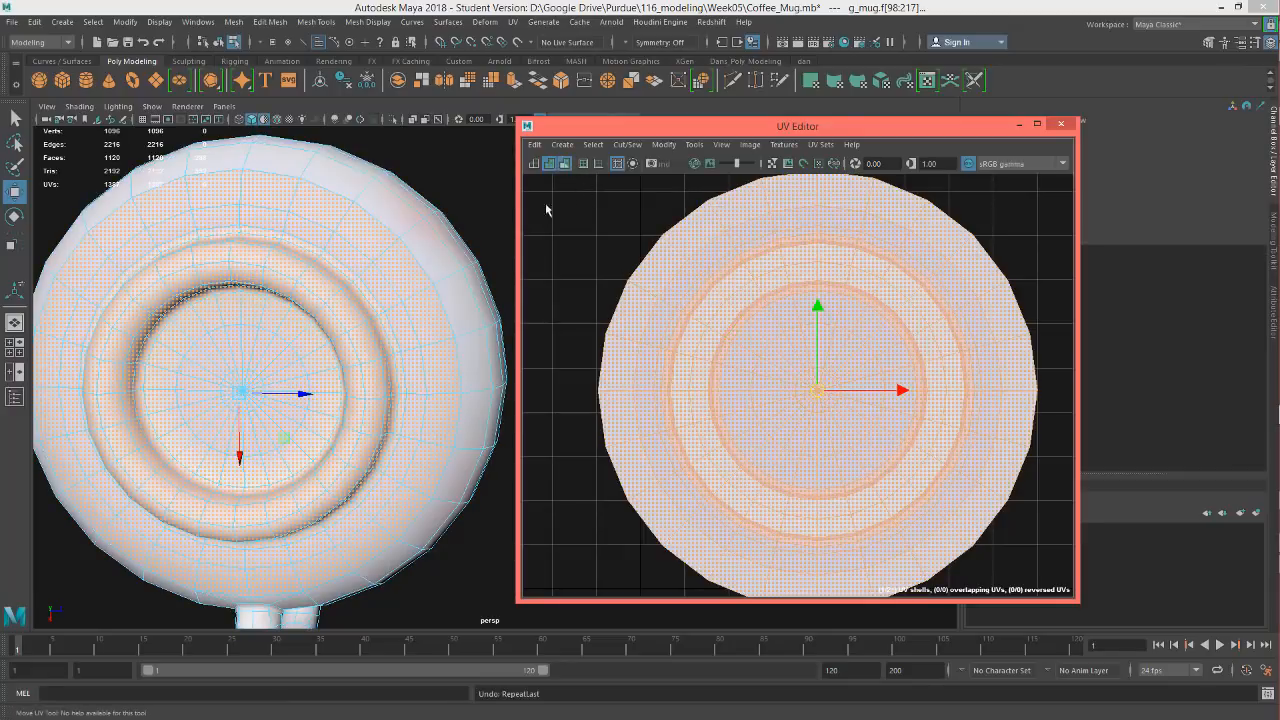
pyautogui.keyDown('alt'); pyautogui.moveTo(757, 416); pyautogui.dragTo(766, 422, button='middle'); pyautogui.keyUp('alt')
pyautogui.press('g')
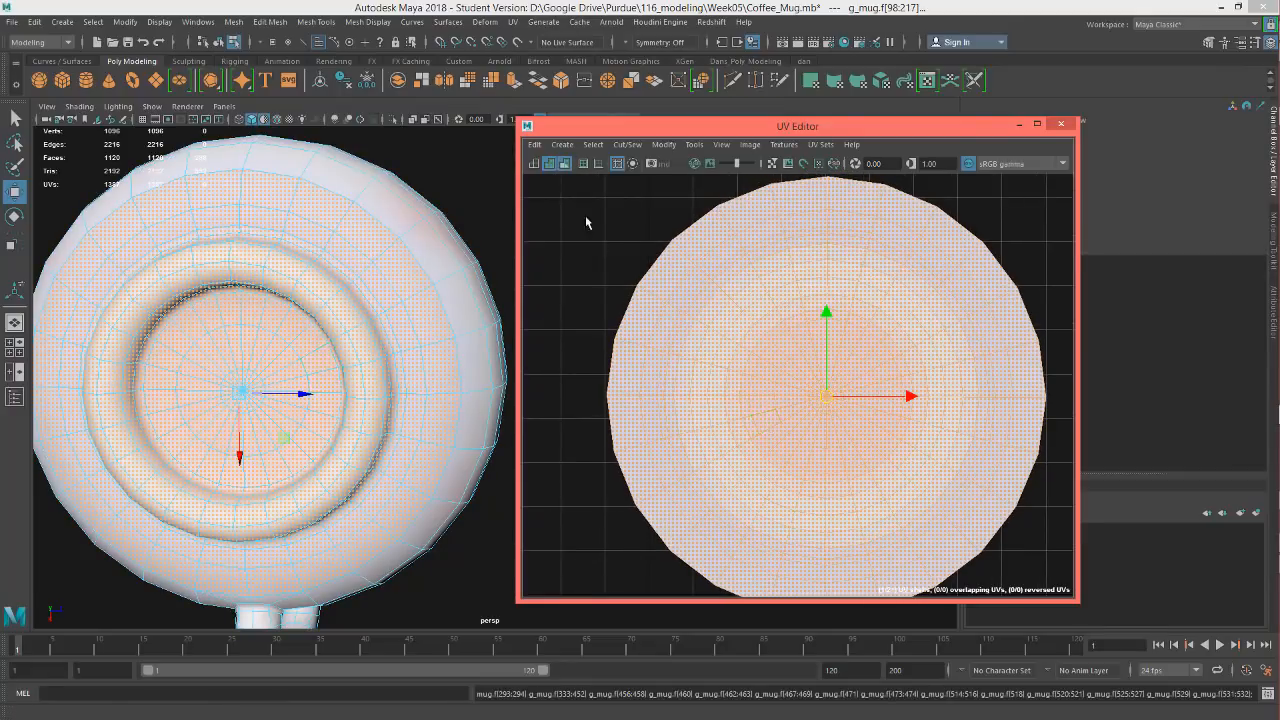
pyautogui.click(566, 164)
pyautogui.scroll(-5, 795, 418)
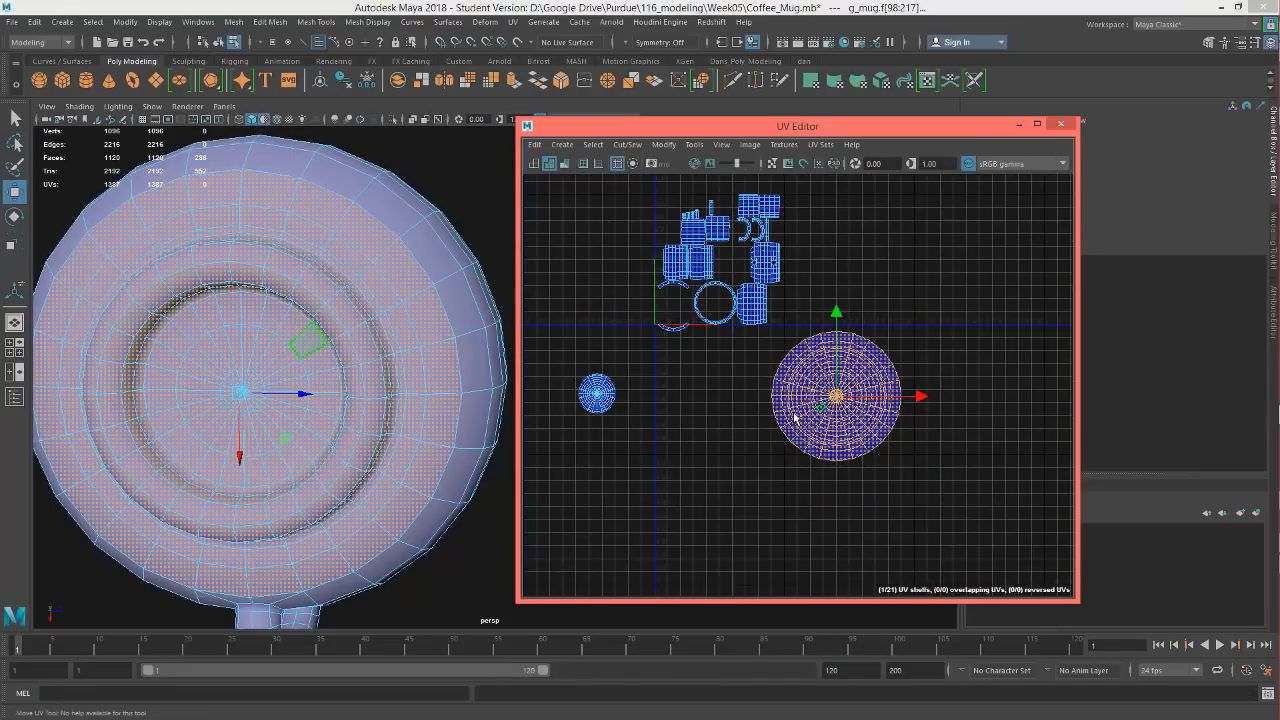
# Move the unfolded underside shell sideways, well clear of the other UV shells
pyautogui.keyDown('alt'); pyautogui.moveTo(773, 417); pyautogui.dragTo(831, 503, button='middle'); pyautogui.keyUp('alt')
pyautogui.scroll(2, 831, 503)
pyautogui.scroll(-1, 831, 503)
pyautogui.moveTo(909, 480); pyautogui.dragTo(1038, 476)
# Find the small round shell in the UV layout and select the central faces of the mug's interior floor
pyautogui.keyDown('alt'); pyautogui.moveTo(780, 456); pyautogui.dragTo(776, 409, button='middle'); pyautogui.keyUp('alt')
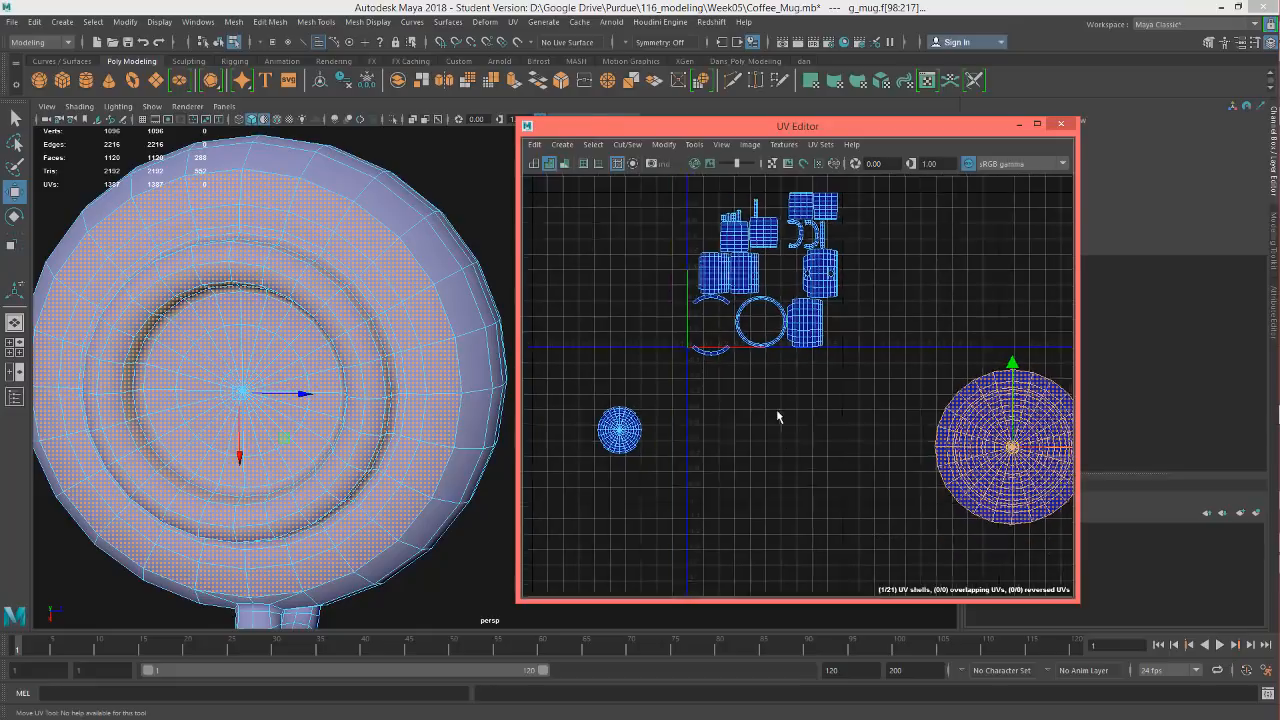
pyautogui.scroll(2, 590, 480)
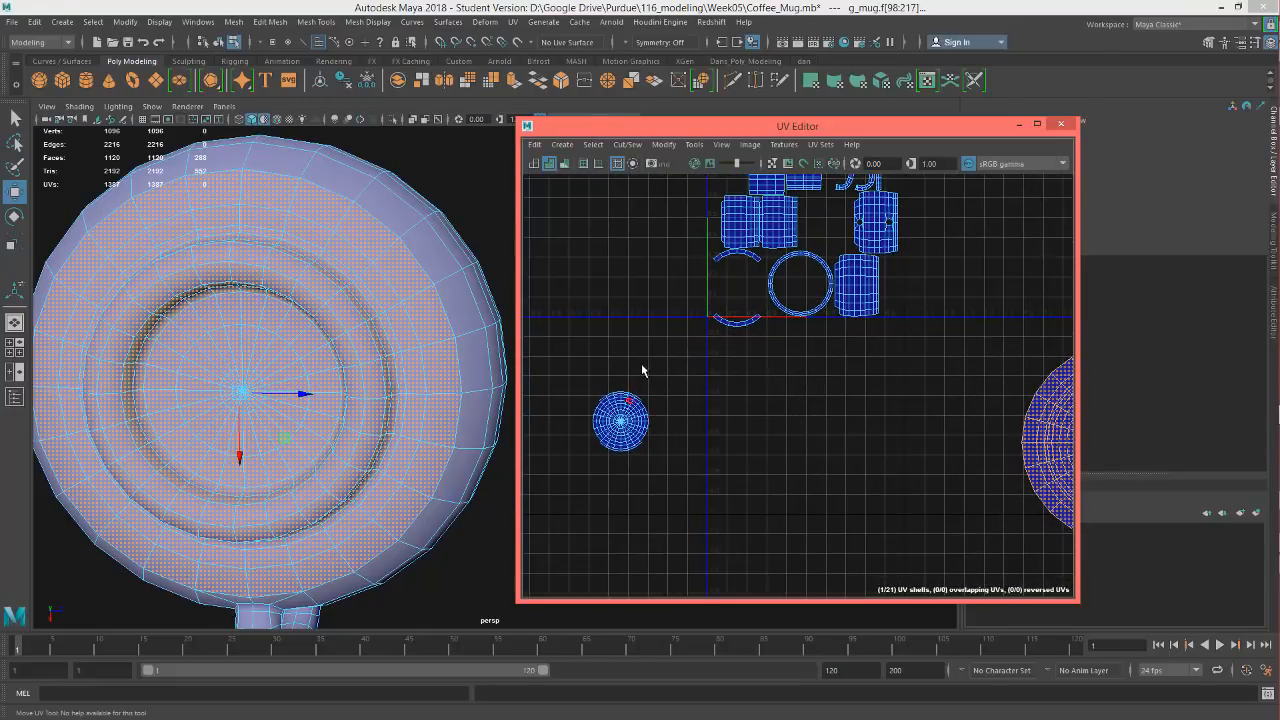
pyautogui.keyDown('alt'); pyautogui.moveTo(690, 404); pyautogui.dragTo(743, 444, button='middle'); pyautogui.keyUp('alt')
pyautogui.scroll(1, 798, 352)
pyautogui.scroll(6, 743, 443)
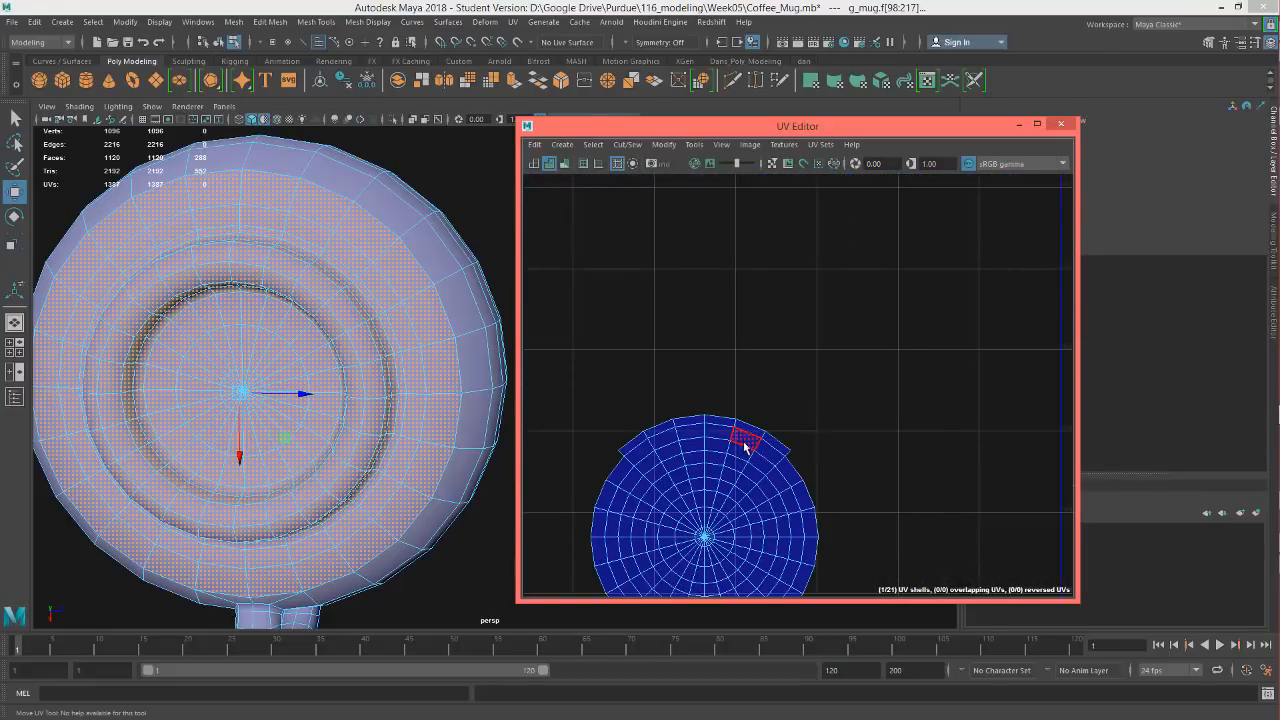
pyautogui.scroll(-3, 842, 439)
pyautogui.moveTo(850, 434)
pyautogui.keyDown('alt'); pyautogui.mouseDown(button='middle')
pyautogui.moveTo(730, 444)
pyautogui.moveTo(867, 417)
pyautogui.mouseUp(button='middle'); pyautogui.keyUp('alt')
pyautogui.scroll(-3, 746, 443)
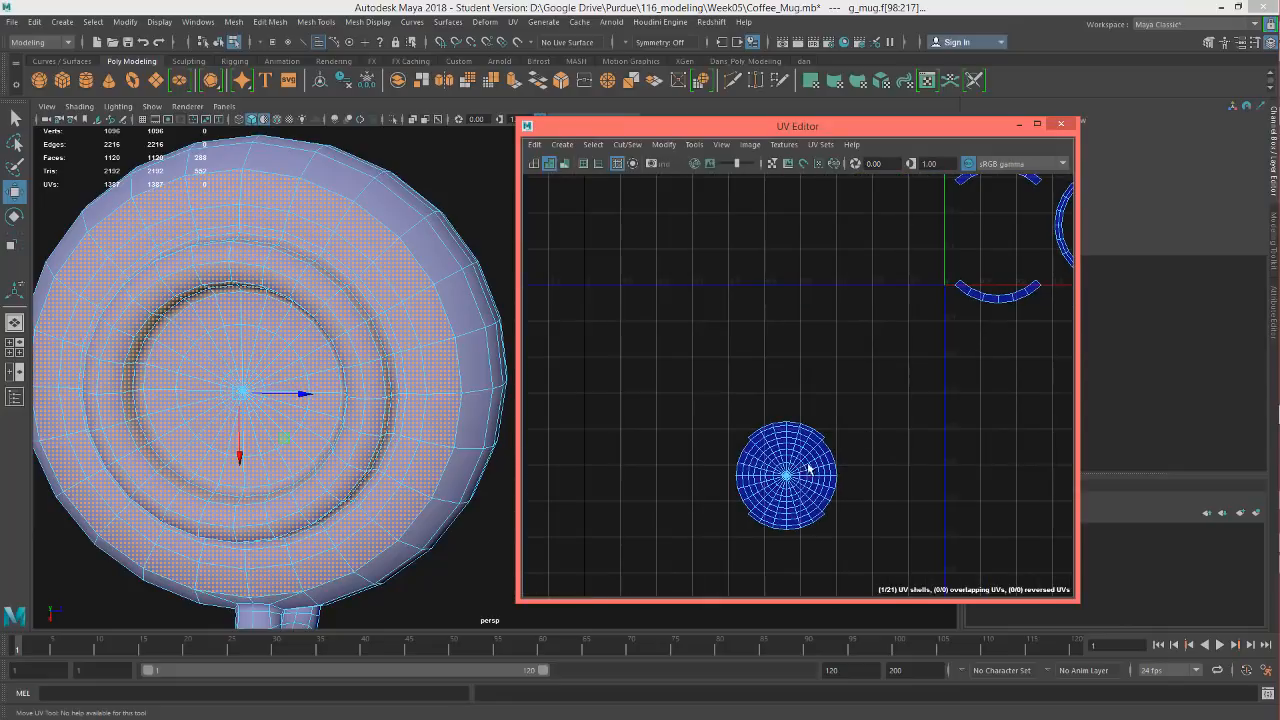
pyautogui.keyDown('alt'); pyautogui.moveTo(286, 315); pyautogui.dragTo(292, 516); pyautogui.keyUp('alt')
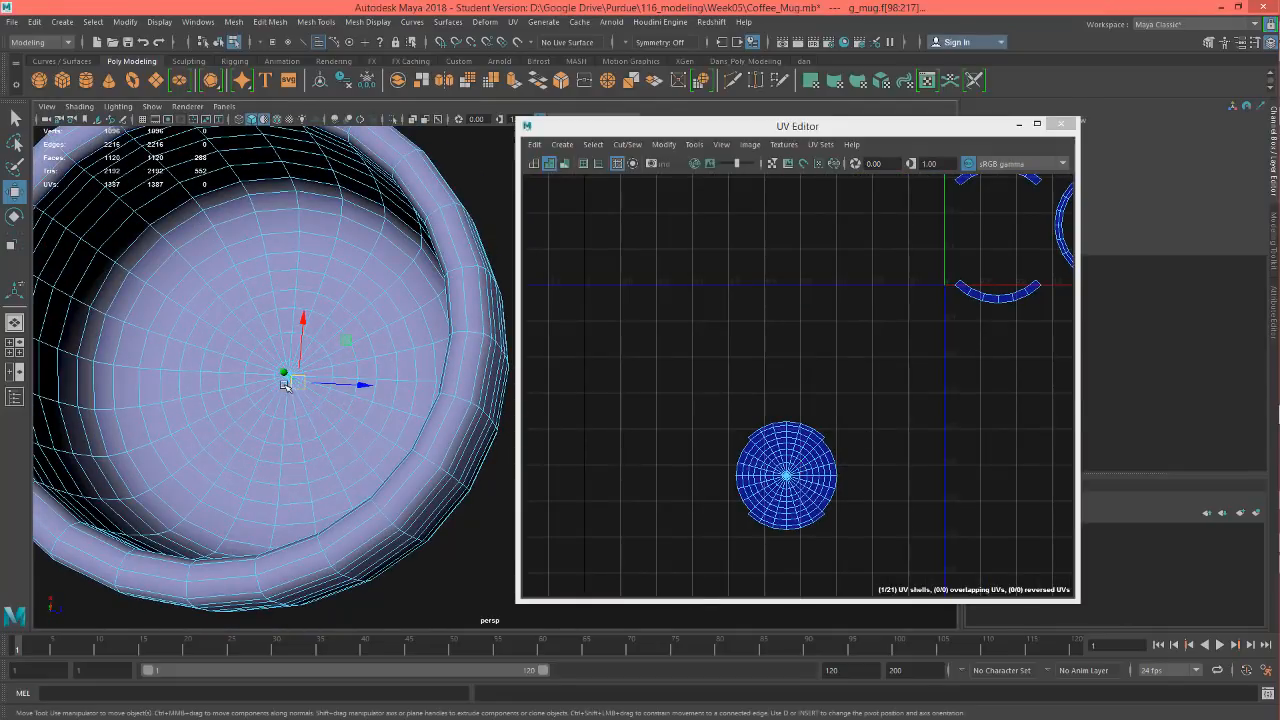
pyautogui.scroll(5, 270, 378)
pyautogui.keyDown('alt'); pyautogui.moveTo(436, 376); pyautogui.dragTo(775, 447, button='middle'); pyautogui.keyUp('alt')
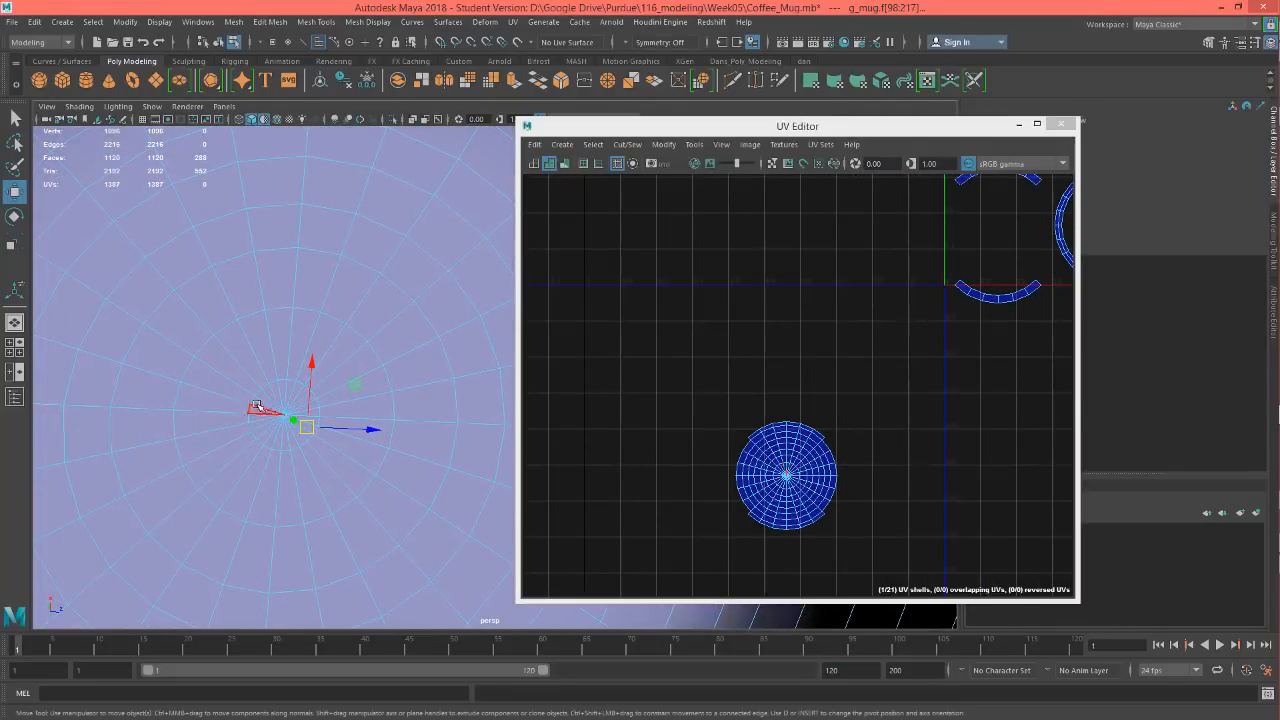
pyautogui.moveTo(294, 433); pyautogui.dragTo(297, 435)
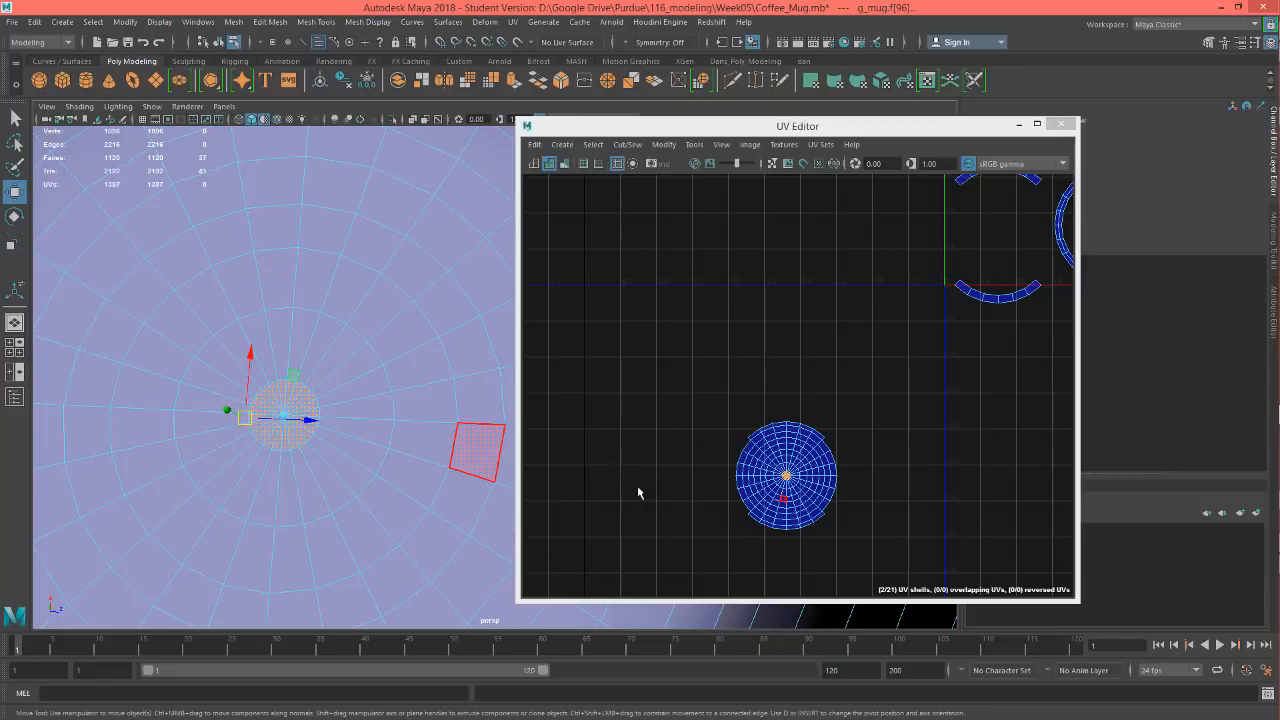
# Deselect the underside faces caught in the selection, keeping only the central faces of the mug's interior floor
pyautogui.keyDown('alt'); pyautogui.moveTo(339, 527); pyautogui.dragTo(309, 371); pyautogui.keyUp('alt')
pyautogui.scroll(-5, 309, 371)
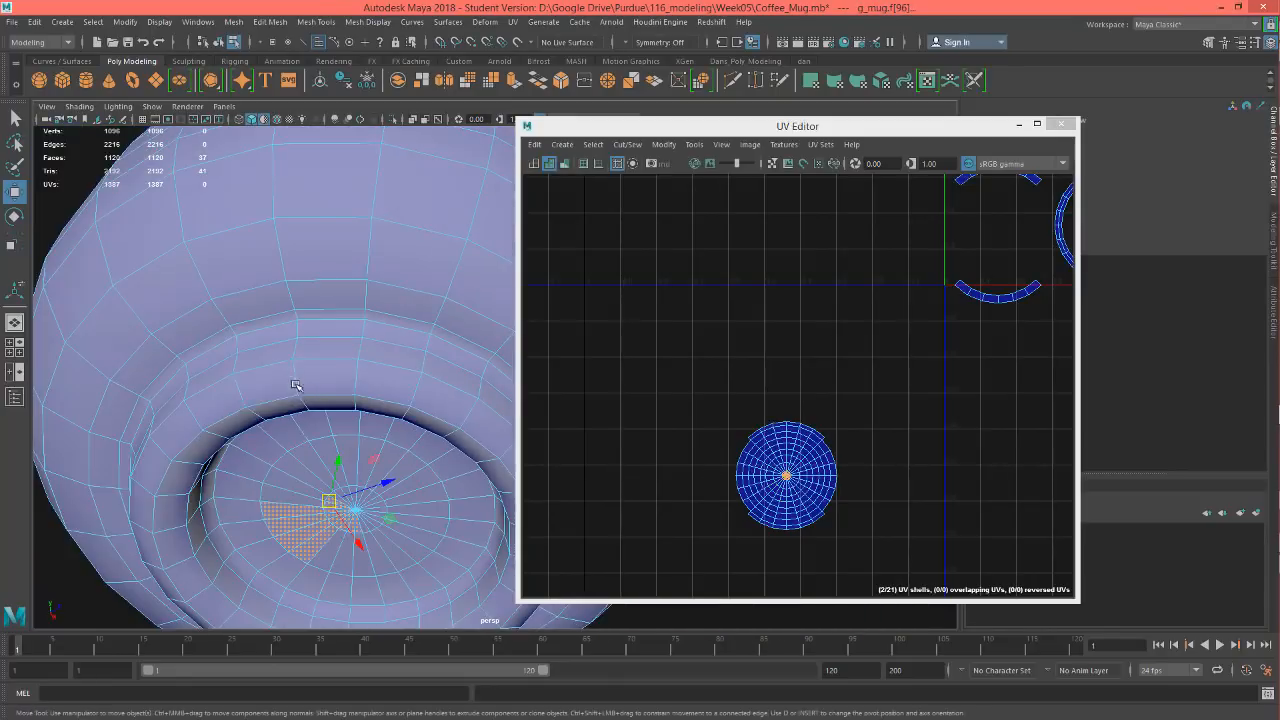
pyautogui.keyDown('ctrl'); pyautogui.click(311, 545); pyautogui.keyUp('ctrl')
pyautogui.keyDown('ctrl'); pyautogui.click(302, 534); pyautogui.keyUp('ctrl')
pyautogui.keyDown('ctrl'); pyautogui.click(293, 523); pyautogui.keyUp('ctrl')
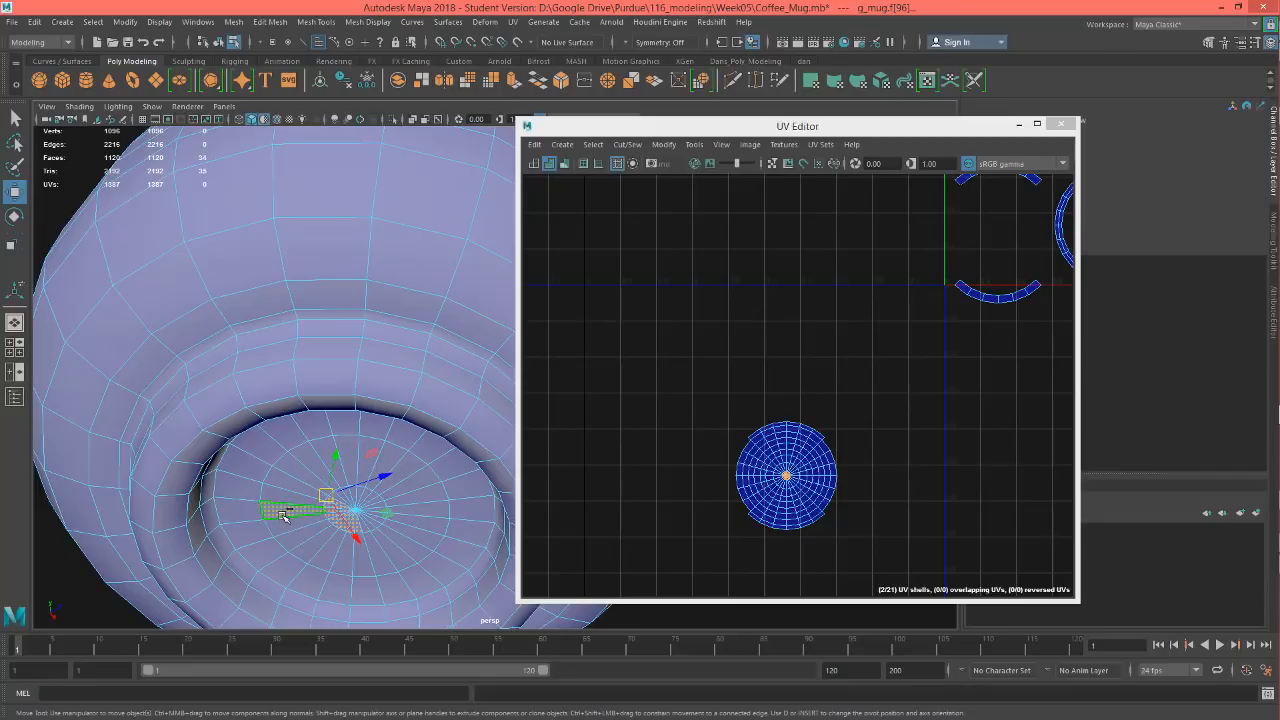
pyautogui.keyDown('ctrl'); pyautogui.click(289, 511); pyautogui.keyUp('ctrl')
pyautogui.keyDown('ctrl'); pyautogui.click(358, 525); pyautogui.keyUp('ctrl')
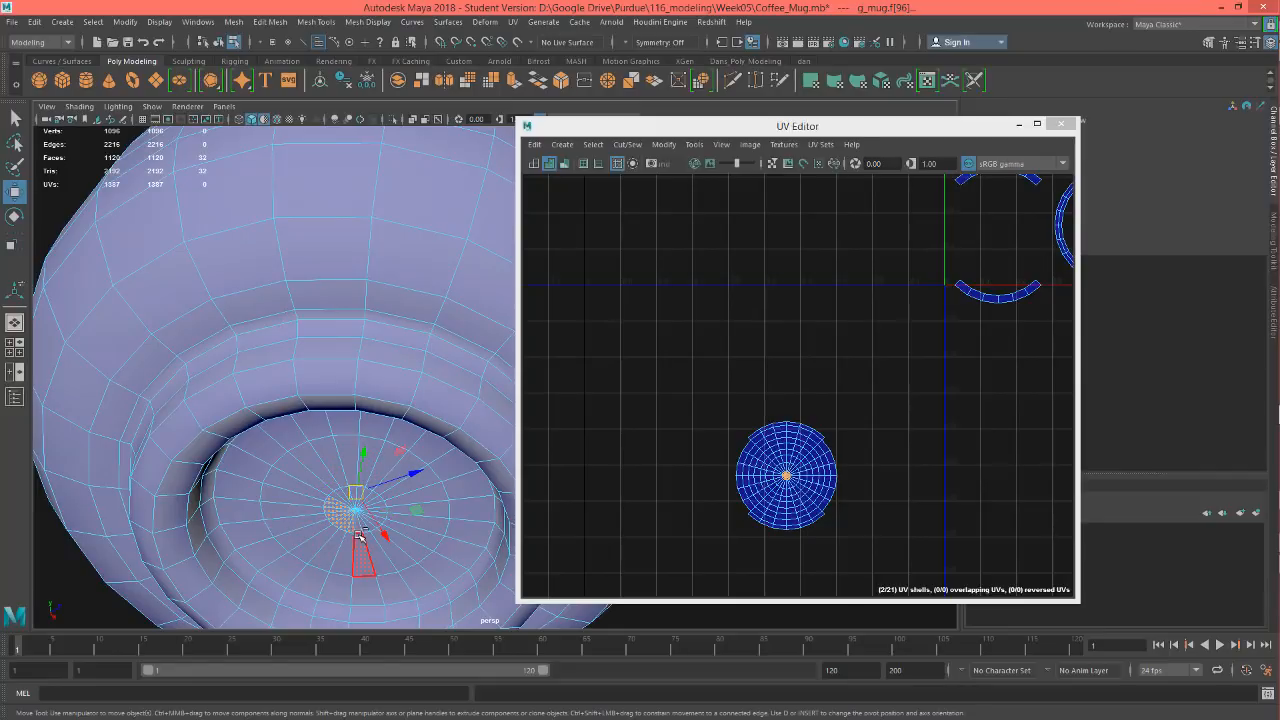
pyautogui.keyDown('ctrl'); pyautogui.click(341, 530); pyautogui.keyUp('ctrl')
pyautogui.keyDown('ctrl'); pyautogui.click(331, 508); pyautogui.keyUp('ctrl')
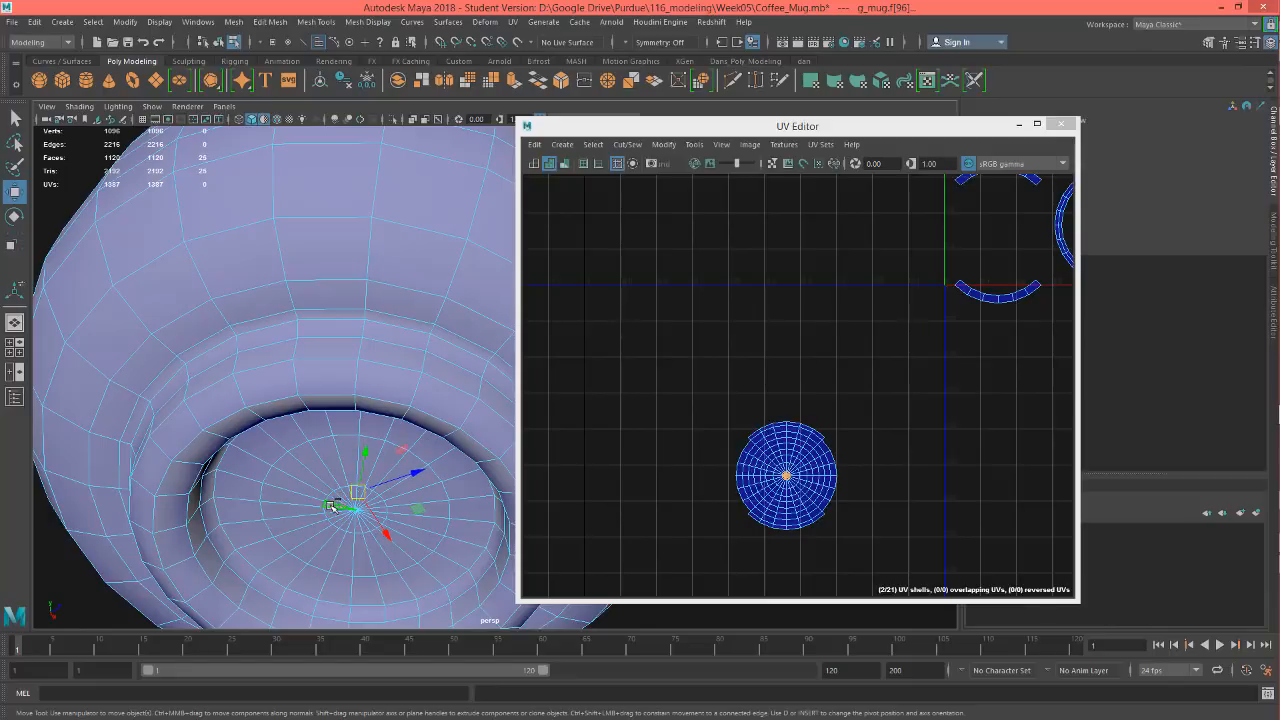
pyautogui.keyDown('ctrl'); pyautogui.click(331, 508); pyautogui.keyUp('ctrl')
pyautogui.keyDown('alt'); pyautogui.moveTo(365, 450); pyautogui.dragTo(369, 413); pyautogui.keyUp('alt')
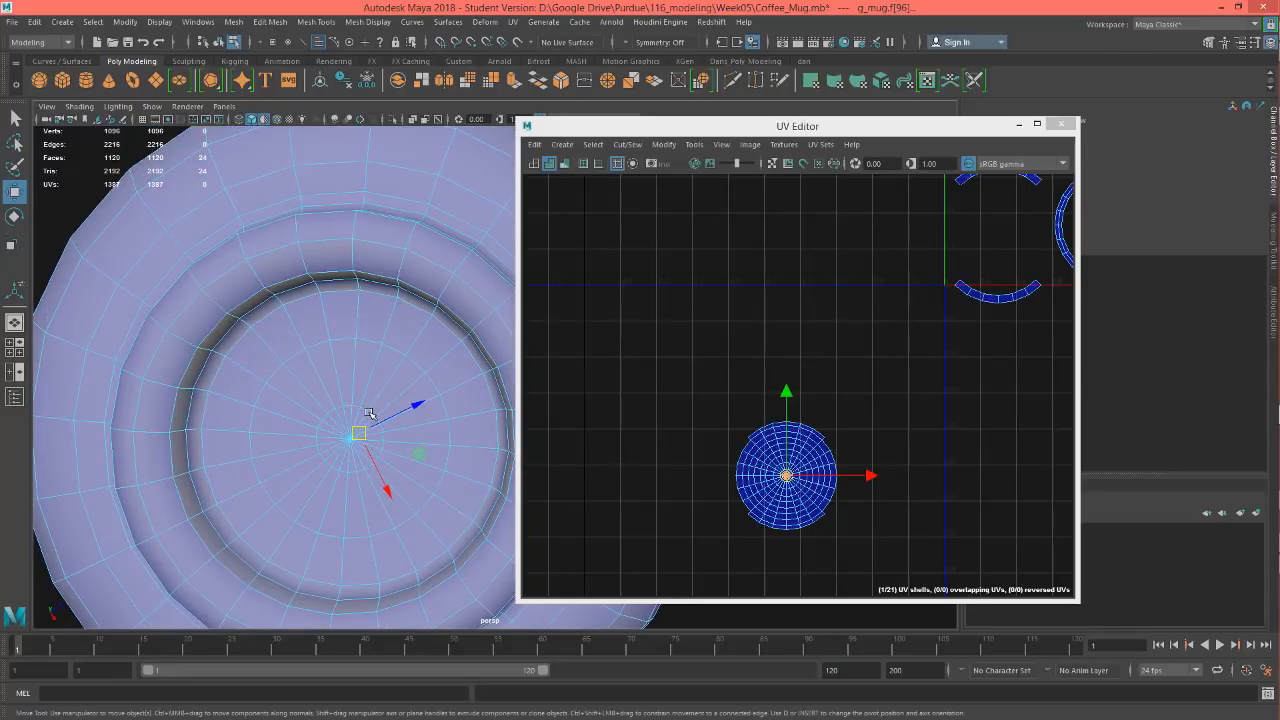
# Grow the face selection outward from the centre of the mug's interior floor
pyautogui.click(686, 377)
pyautogui.hotkey('shift', '.')
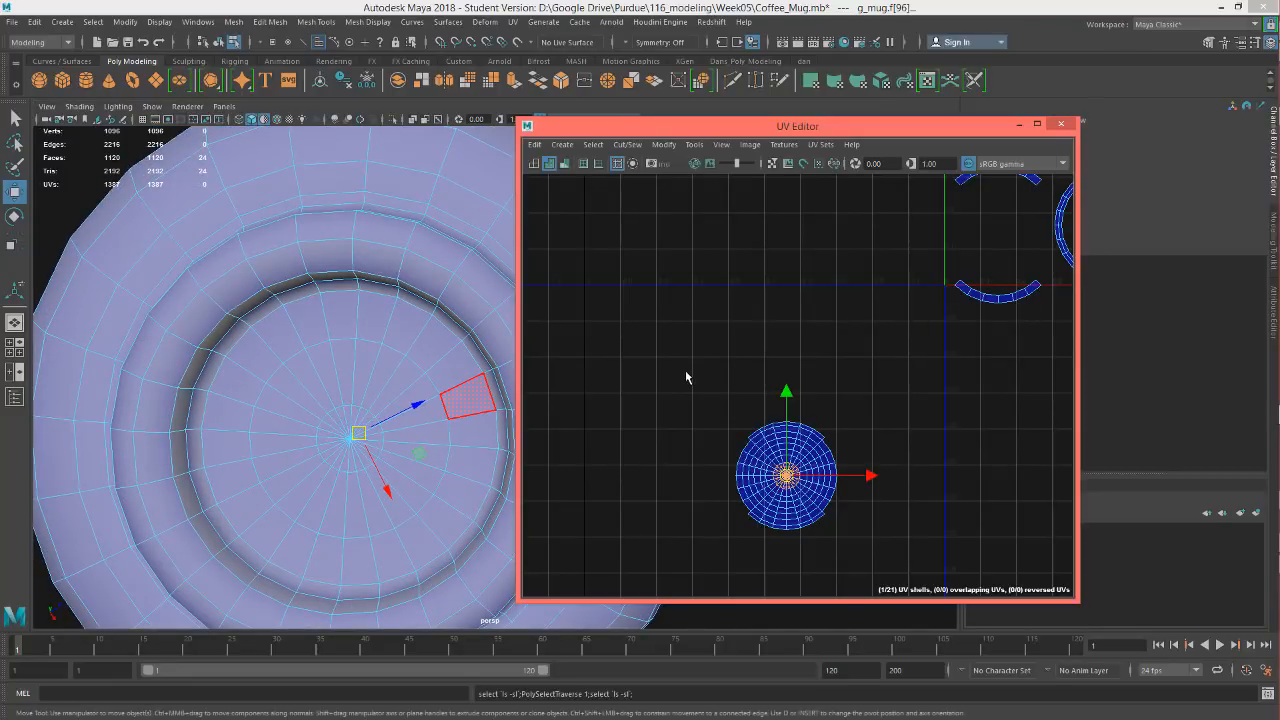
# Grow the face selection outward from the center until it covers the mug's whole inner bottom
pyautogui.keyDown('alt'); pyautogui.moveTo(366, 343); pyautogui.dragTo(340, 540); pyautogui.keyUp('alt')
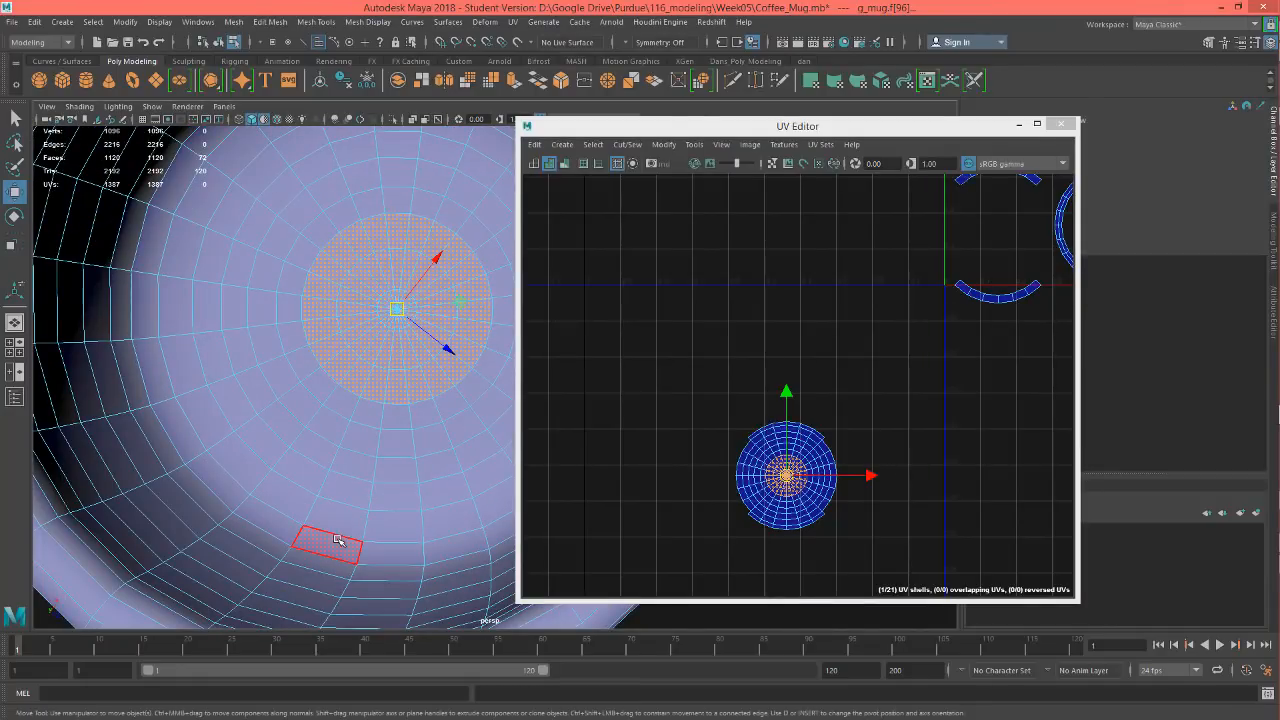
pyautogui.hotkey('shift', '.')
pyautogui.hotkey('shift', '.')
pyautogui.hotkey('shift', '.')
pyautogui.hotkey('shift', '.')
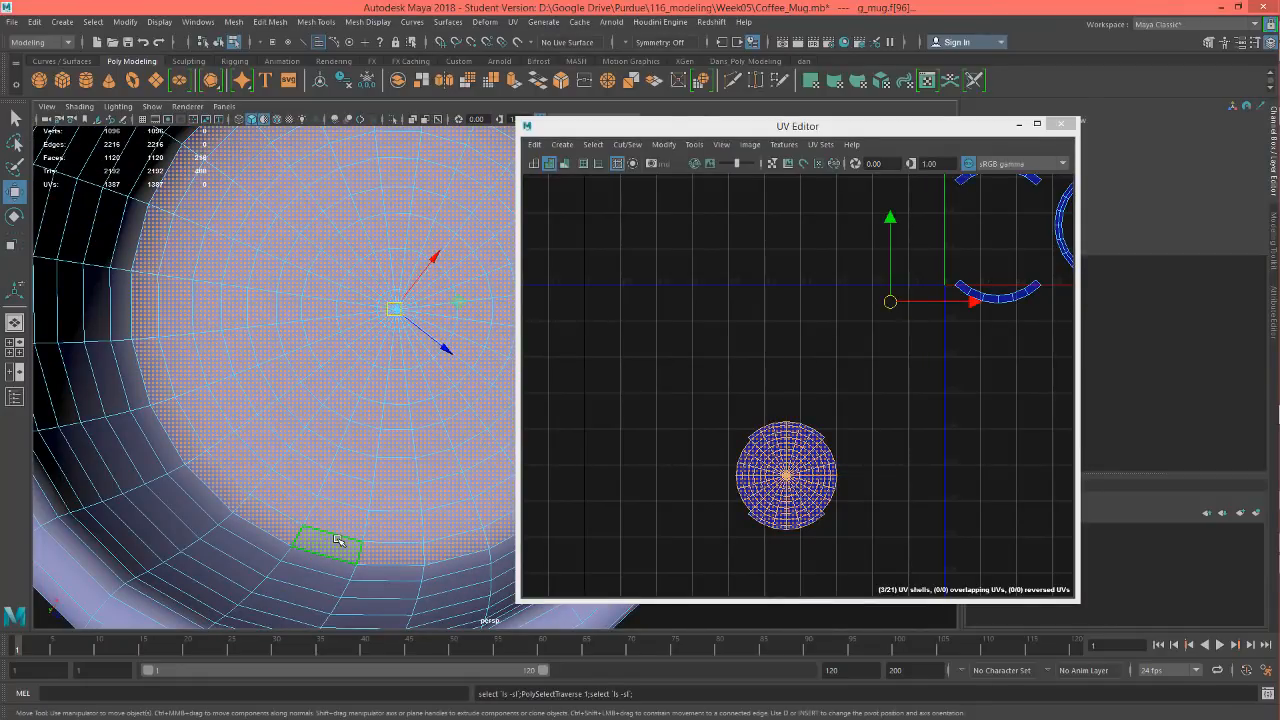
pyautogui.keyDown('alt'); pyautogui.moveTo(178, 408); pyautogui.dragTo(423, 417); pyautogui.keyUp('alt')
pyautogui.keyDown('alt'); pyautogui.moveTo(423, 417); pyautogui.dragTo(134, 377, button='middle'); pyautogui.keyUp('alt')
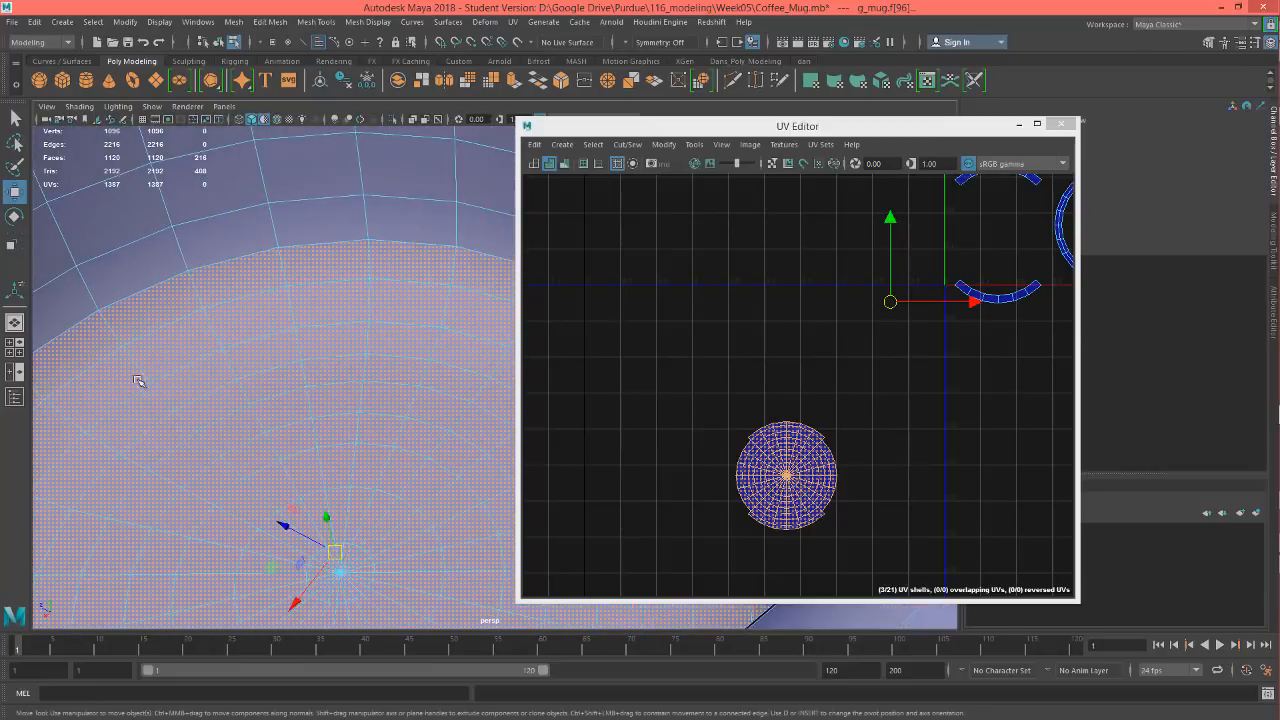
pyautogui.scroll(-5, 224, 356)
pyautogui.keyDown('alt'); pyautogui.moveTo(226, 356); pyautogui.dragTo(153, 405); pyautogui.keyUp('alt')
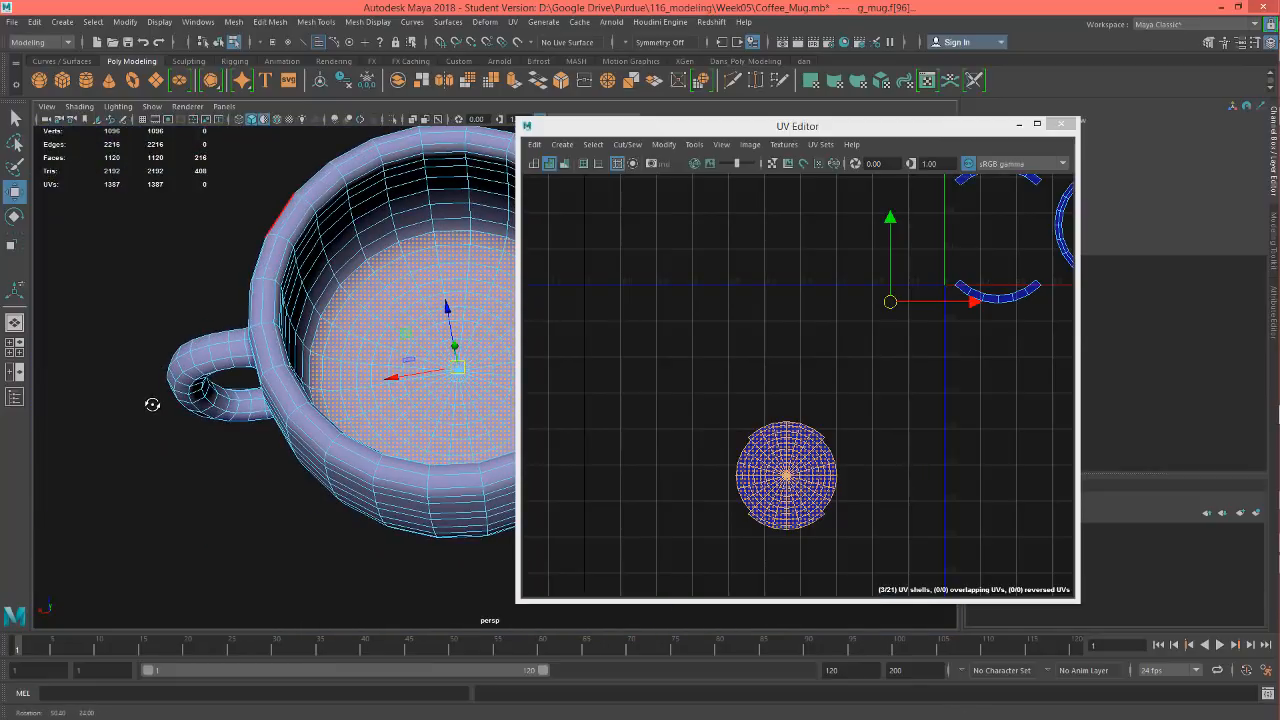
# Apply a planar UV projection to the selected faces of the mug's inner bottom
pyautogui.keyDown('alt'); pyautogui.moveTo(893, 451); pyautogui.dragTo(665, 525, button='middle'); pyautogui.keyUp('alt')
pyautogui.scroll(-3, 768, 434)
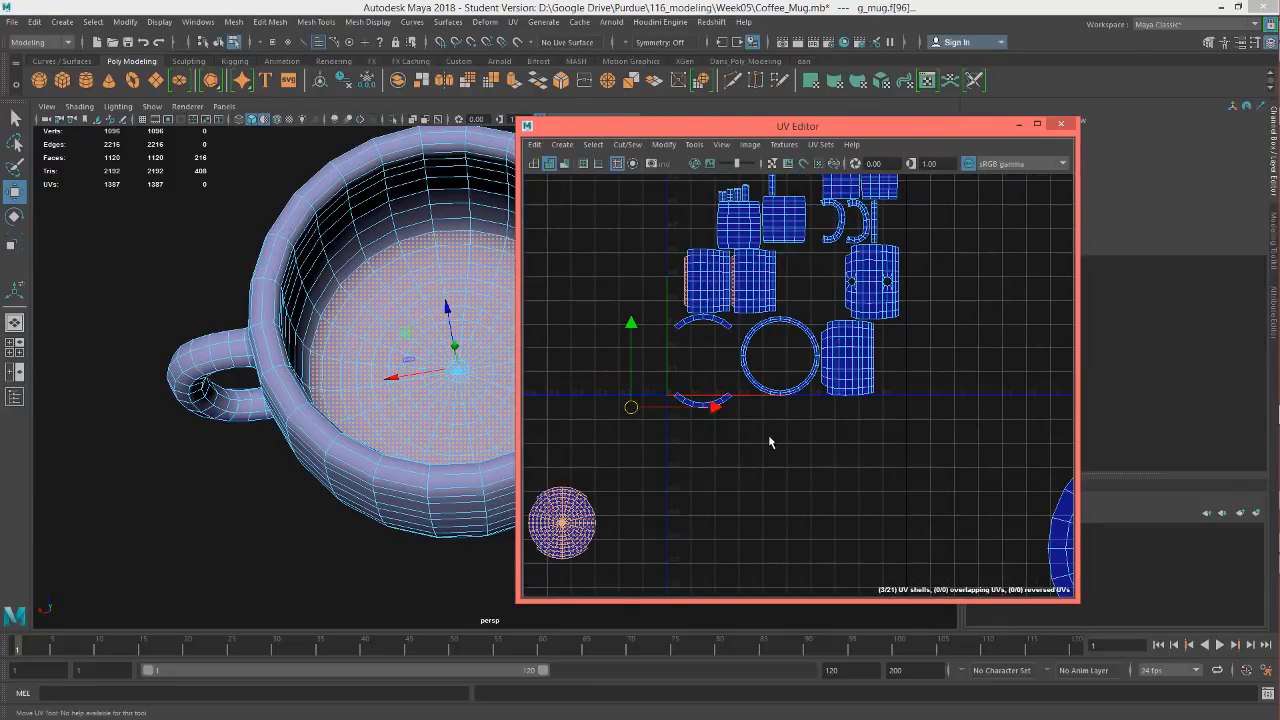
pyautogui.keyDown('alt'); pyautogui.moveTo(768, 434); pyautogui.dragTo(802, 526, button='middle'); pyautogui.keyUp('alt')
pyautogui.scroll(10, 780, 325)
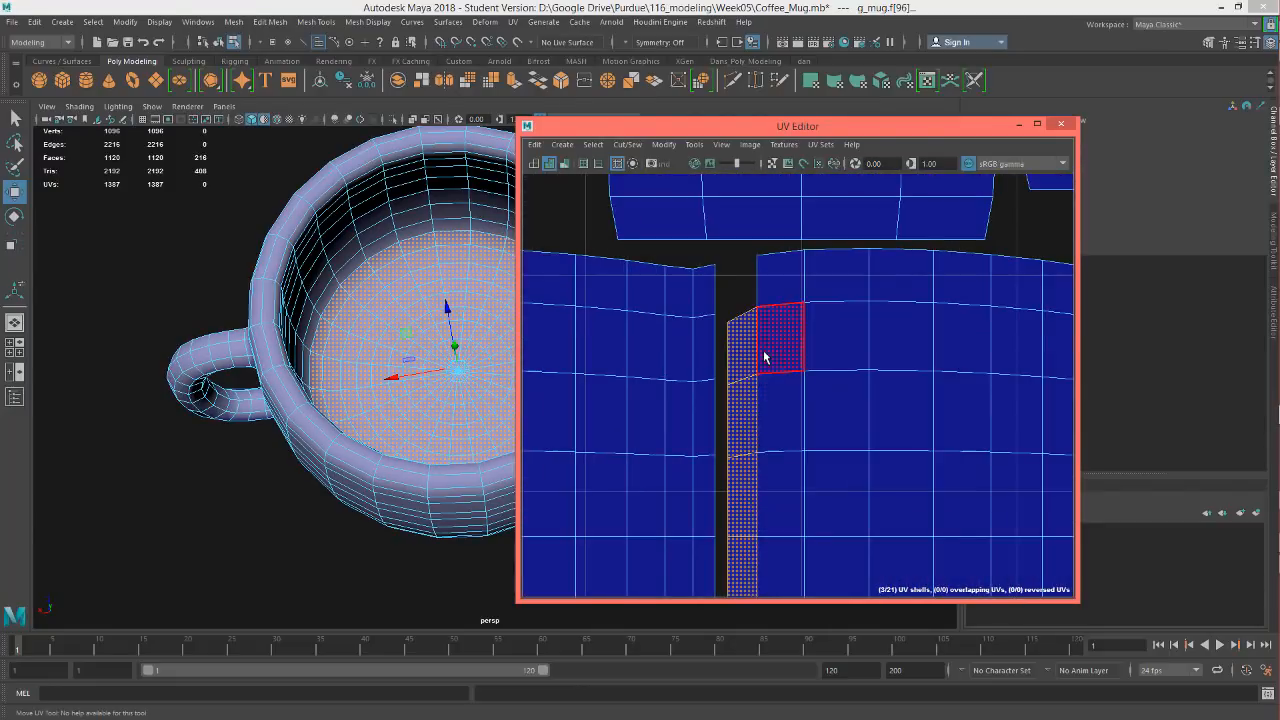
pyautogui.scroll(-8, 738, 466)
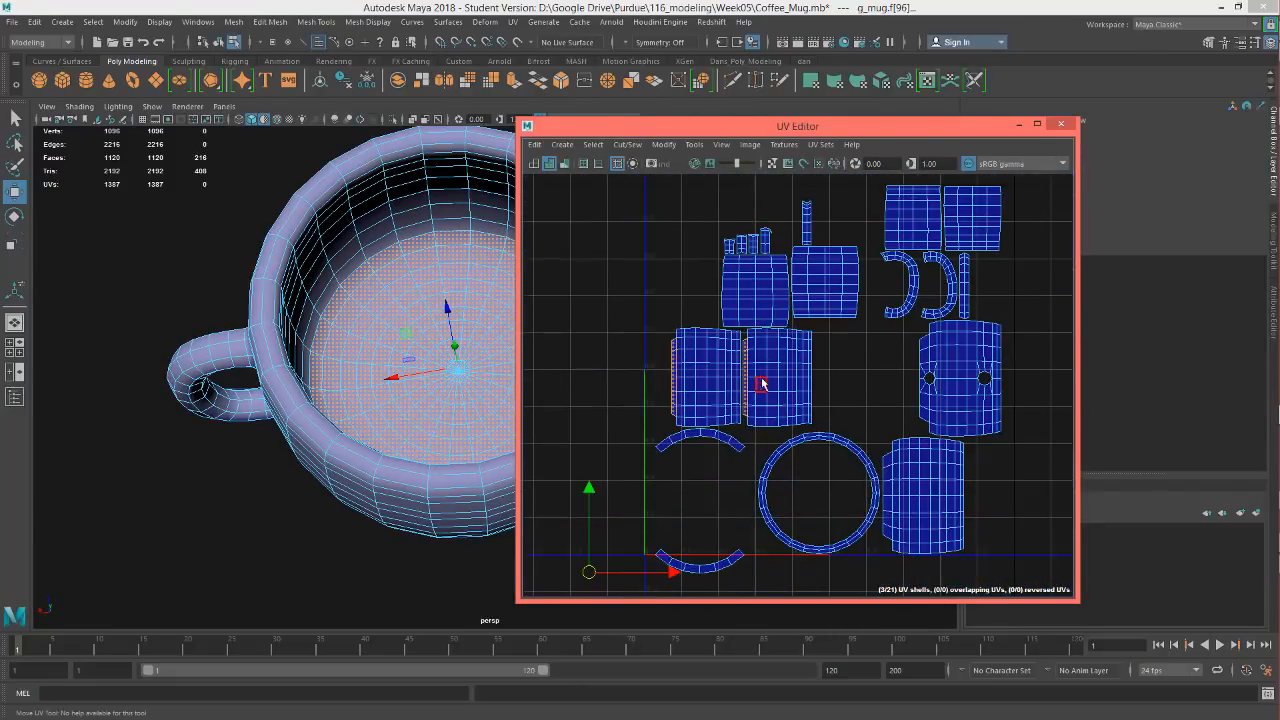
pyautogui.keyDown('alt'); pyautogui.moveTo(745, 496); pyautogui.dragTo(781, 384, button='middle'); pyautogui.keyUp('alt')
pyautogui.keyDown('alt'); pyautogui.moveTo(826, 430); pyautogui.dragTo(1012, 283, button='middle'); pyautogui.keyUp('alt')
pyautogui.keyDown('alt'); pyautogui.moveTo(915, 389); pyautogui.dragTo(920, 359, button='middle'); pyautogui.keyUp('alt')
pyautogui.click(816, 82)
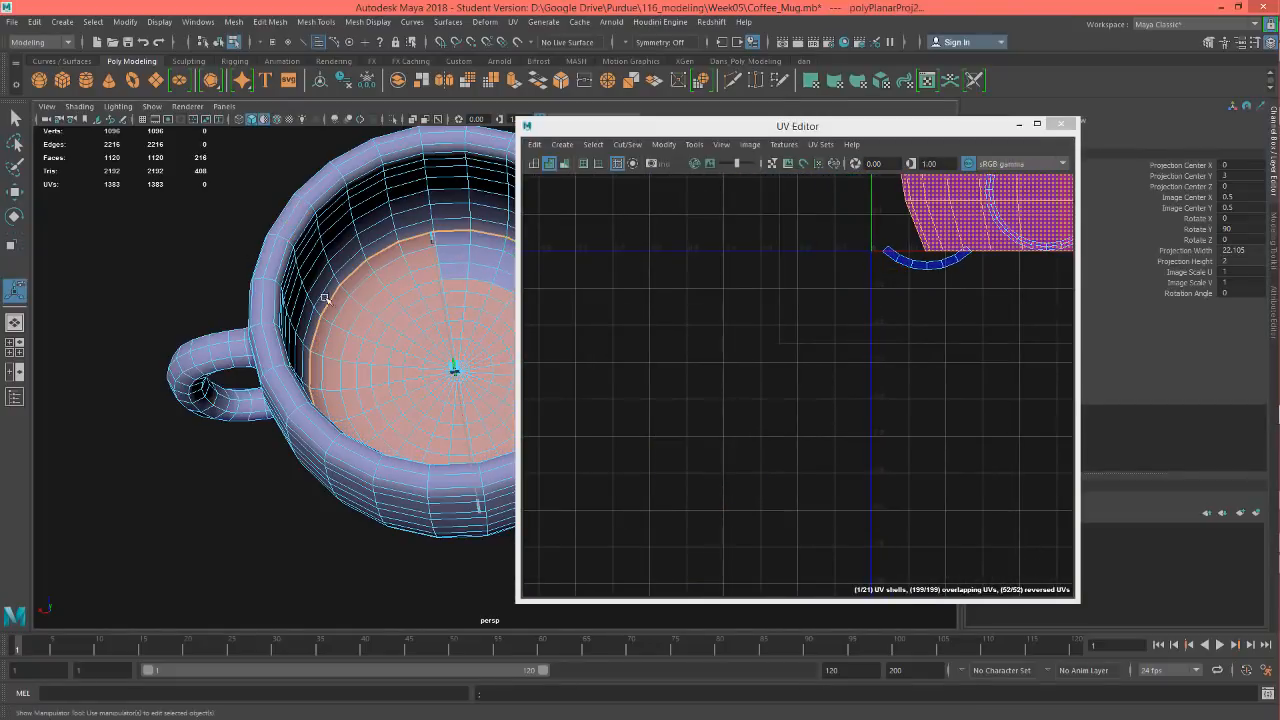
# Set the planar projection's width and height to 22 and its X rotation to 90
pyautogui.keyDown('alt'); pyautogui.moveTo(398, 338); pyautogui.dragTo(246, 348, button='middle'); pyautogui.keyUp('alt')
pyautogui.keyDown('alt'); pyautogui.moveTo(768, 365); pyautogui.dragTo(400, 568, button='middle'); pyautogui.keyUp('alt')
pyautogui.scroll(-4, 720, 417)
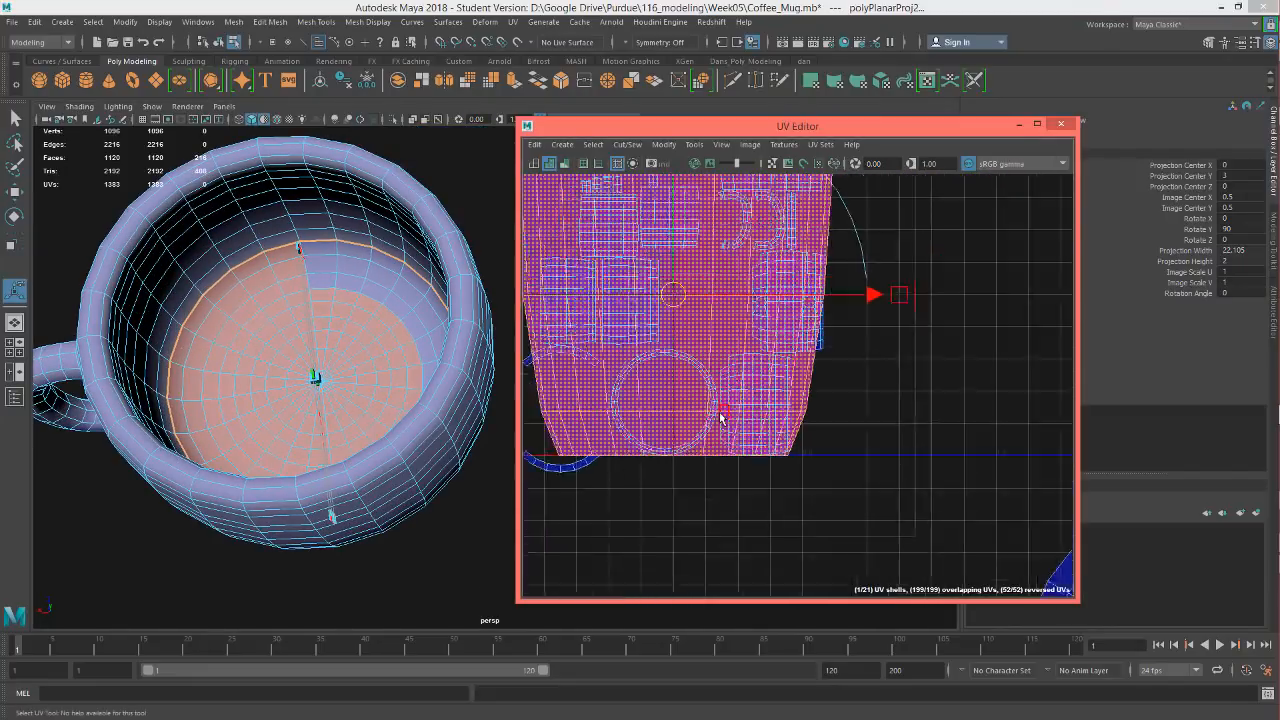
pyautogui.keyDown('alt'); pyautogui.moveTo(780, 412); pyautogui.dragTo(812, 420, button='middle'); pyautogui.keyUp('alt')
pyautogui.moveTo(1237, 250); pyautogui.dragTo(1237, 262)
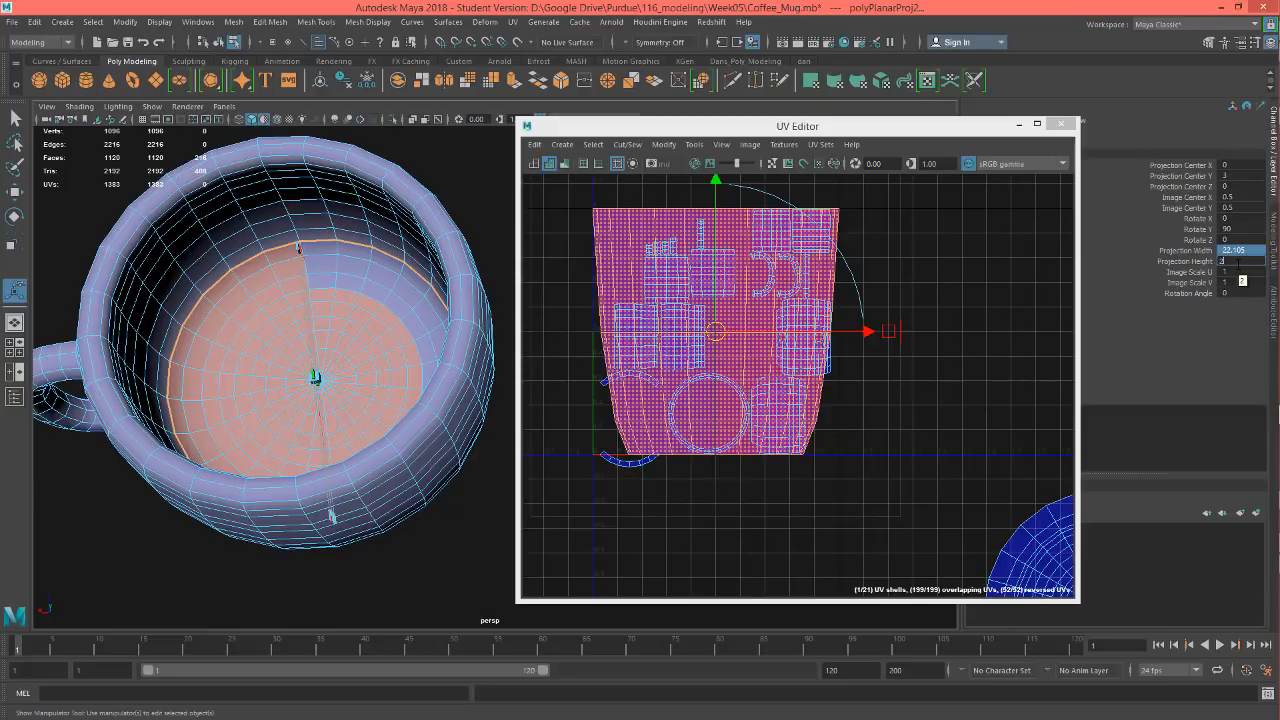
pyautogui.press('Return')
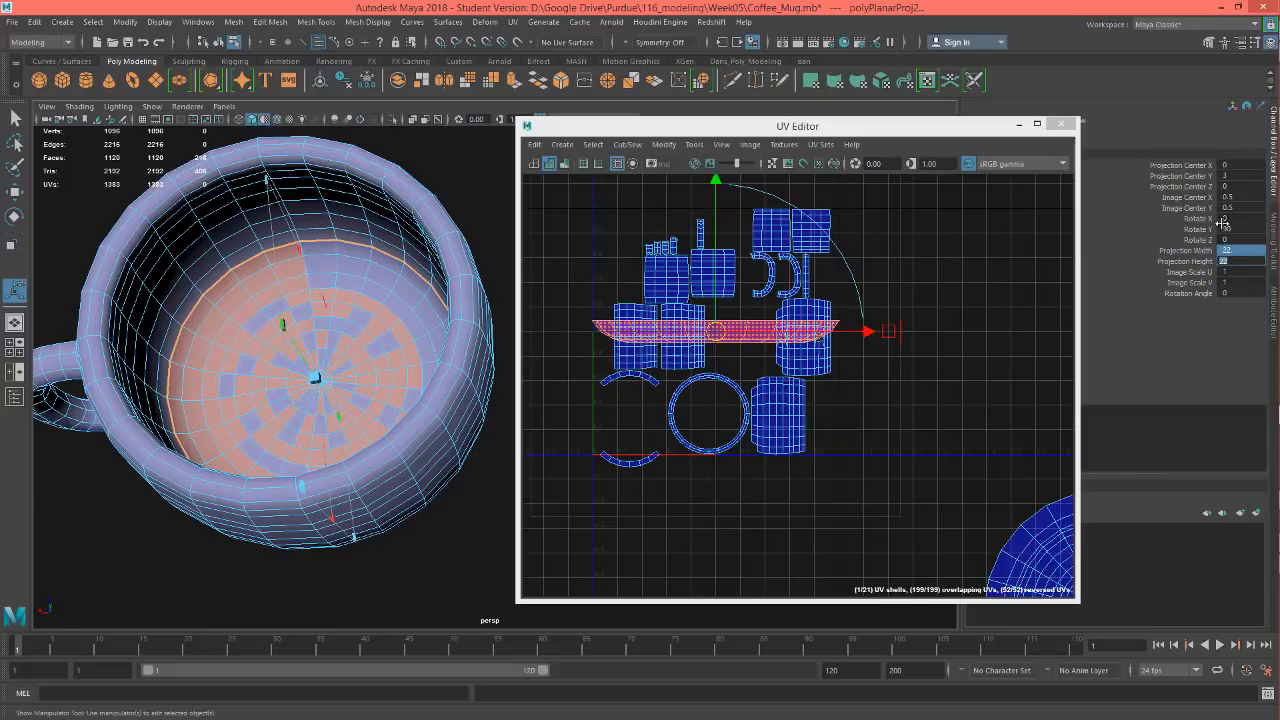
pyautogui.doubleClick(1224, 218)
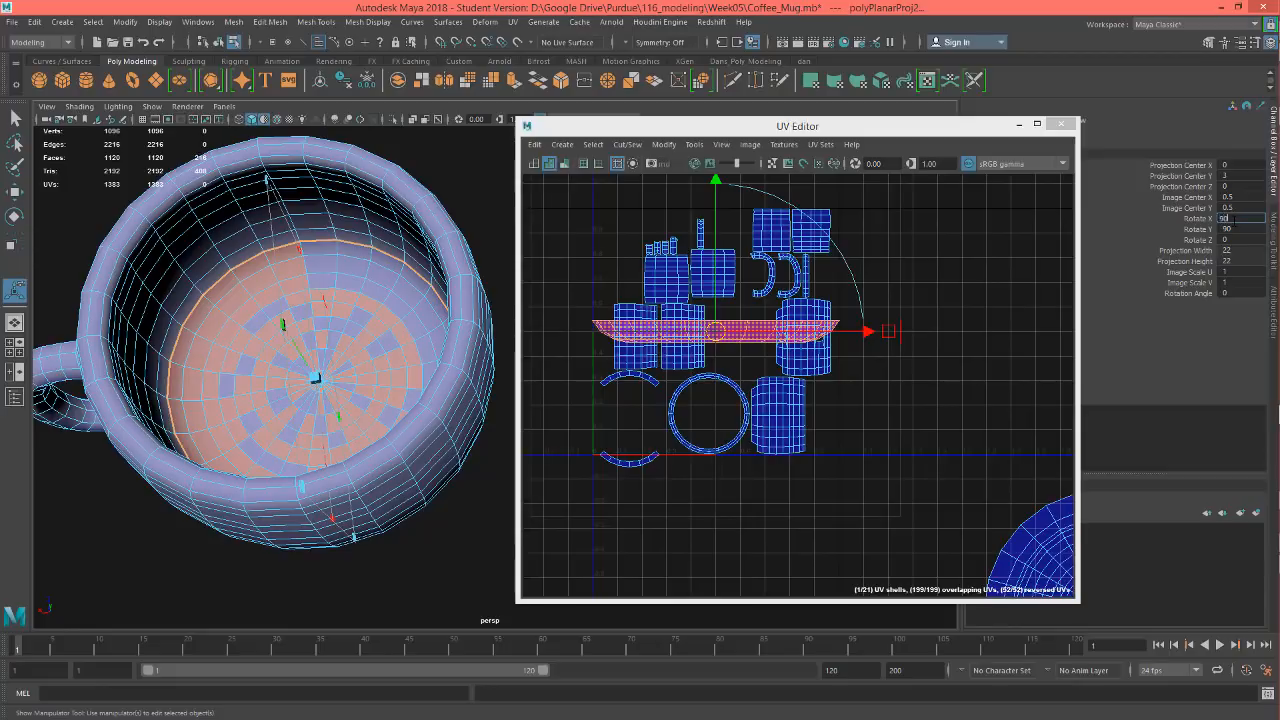
pyautogui.press('Return')
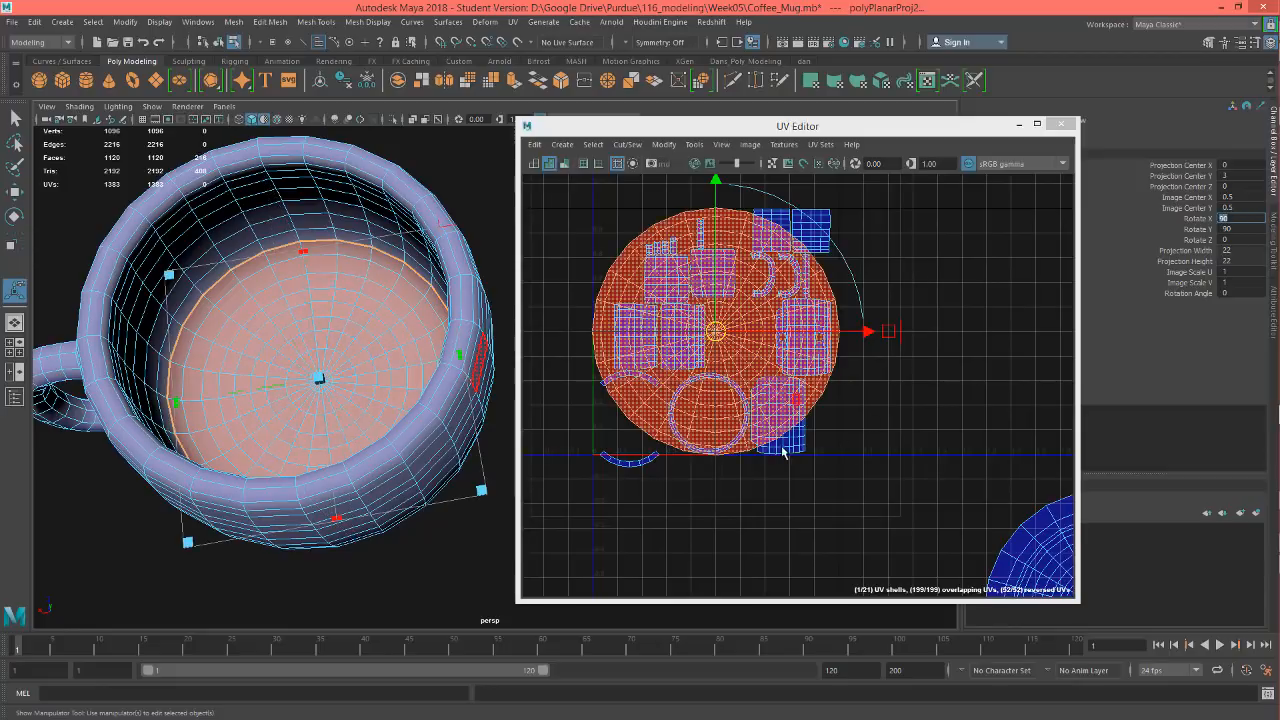
# Move the inner bottom's UV shell clear of the small shells, directly above the other large circular shell
pyautogui.scroll(-4, 817, 402)
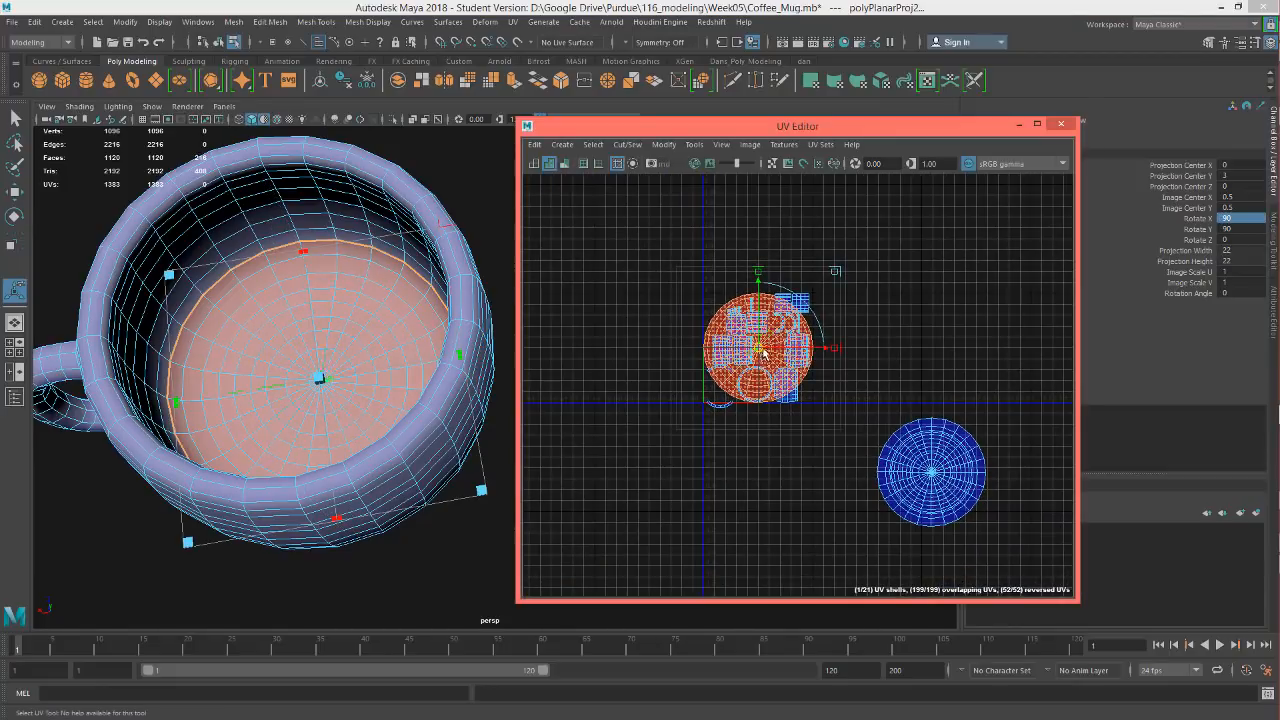
pyautogui.moveTo(763, 352); pyautogui.dragTo(932, 363)
pyautogui.scroll(3, 812, 388)
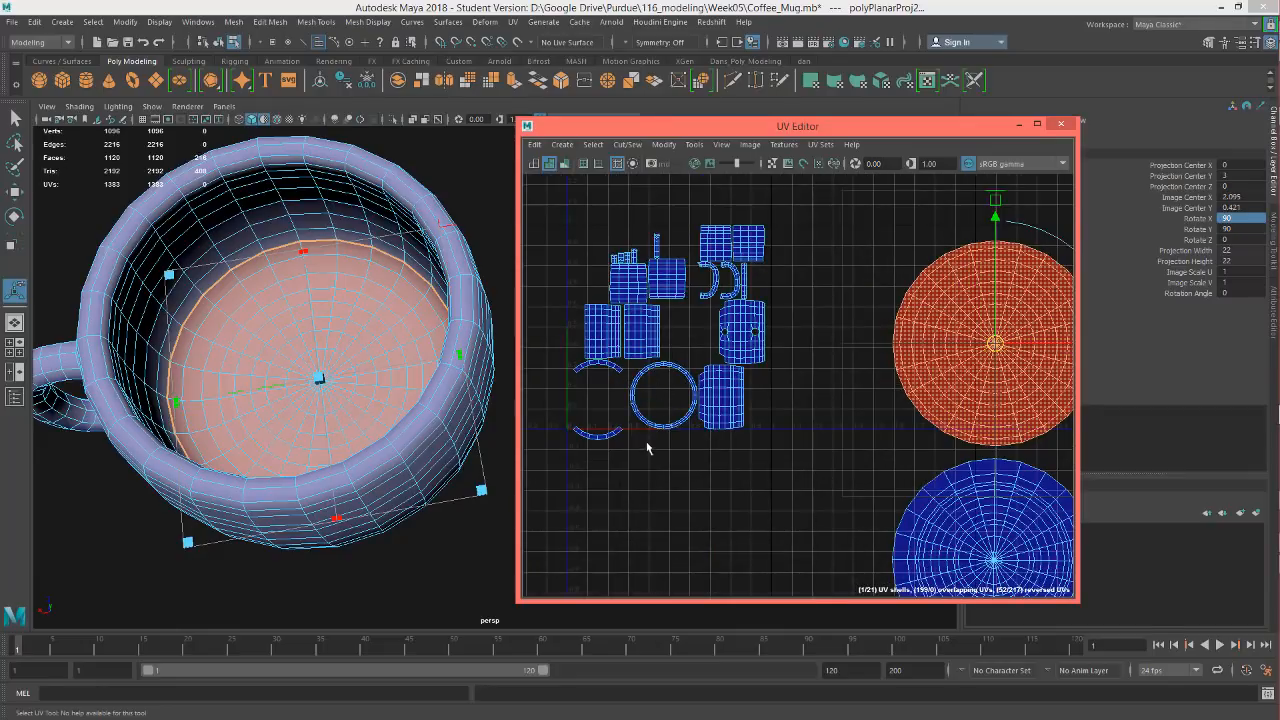
pyautogui.keyDown('alt'); pyautogui.moveTo(590, 401); pyautogui.dragTo(704, 314, button='middle'); pyautogui.keyUp('alt')
pyautogui.scroll(-5, 750, 351)
pyautogui.keyDown('alt'); pyautogui.moveTo(750, 352); pyautogui.dragTo(771, 403, button='middle'); pyautogui.keyUp('alt')
pyautogui.scroll(5, 773, 384)
pyautogui.scroll(4, 773, 343)
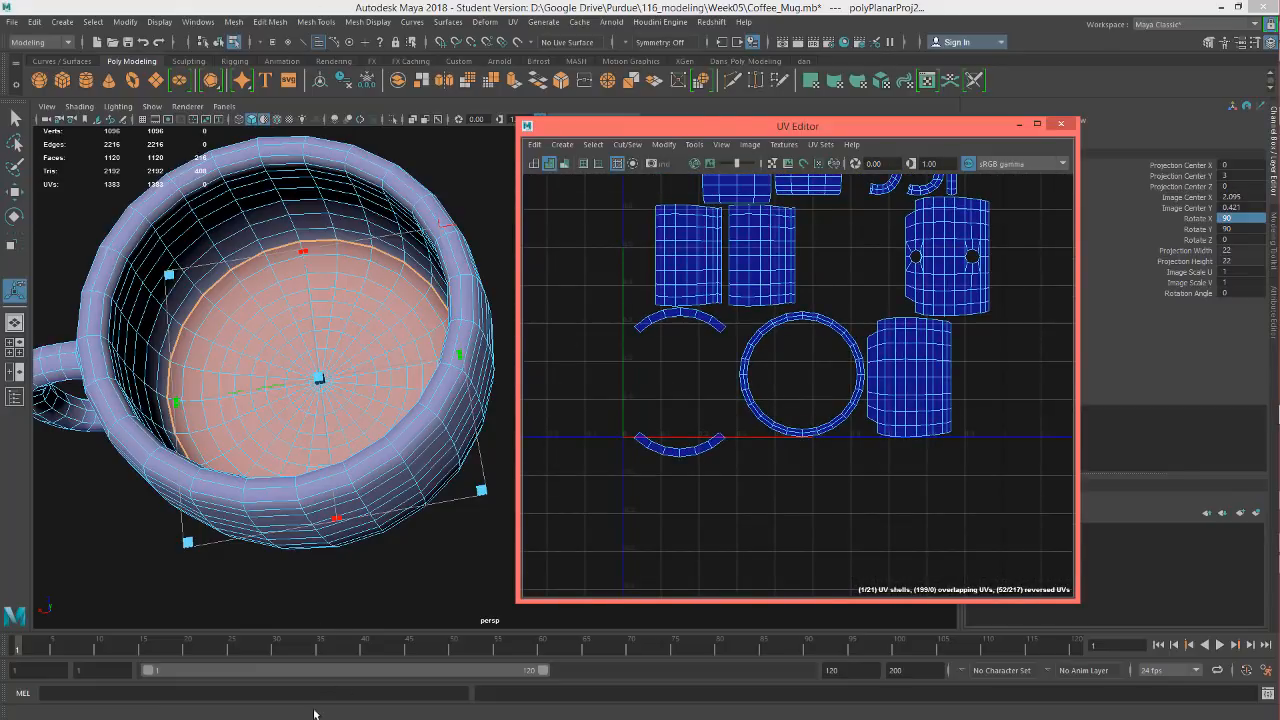
pyautogui.moveTo(1278, 578)
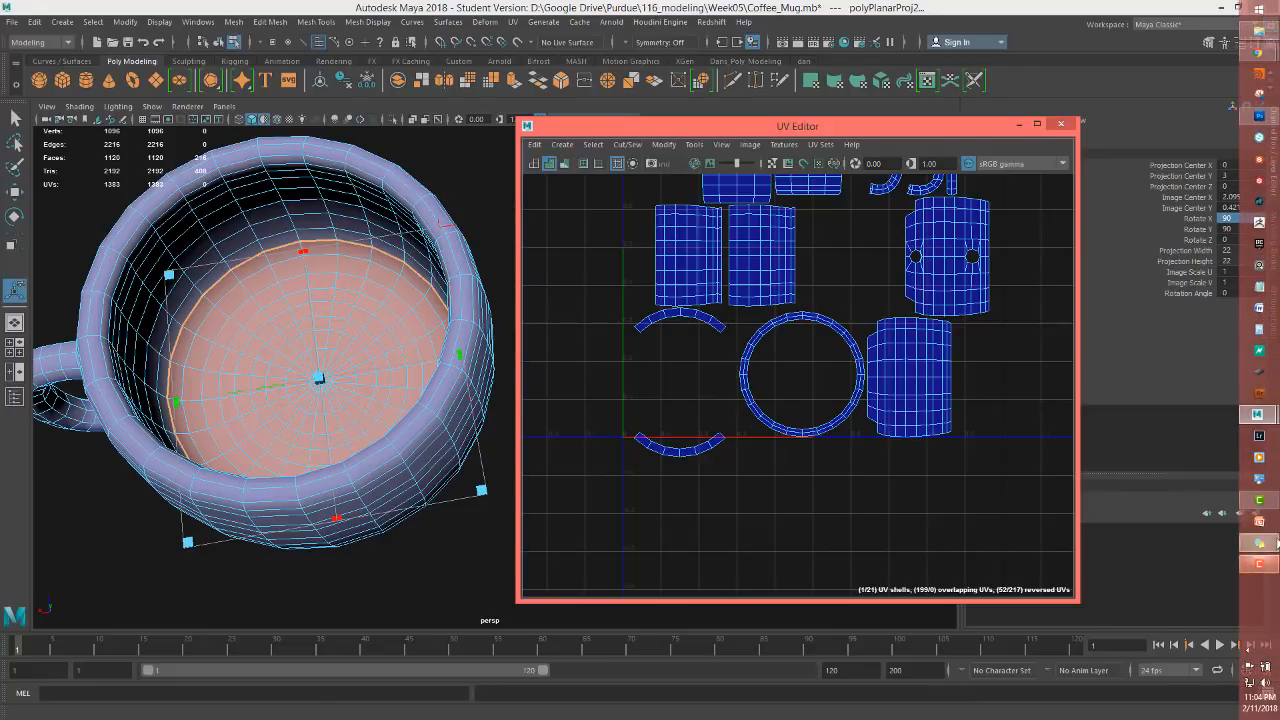
pyautogui.click(1262, 500)
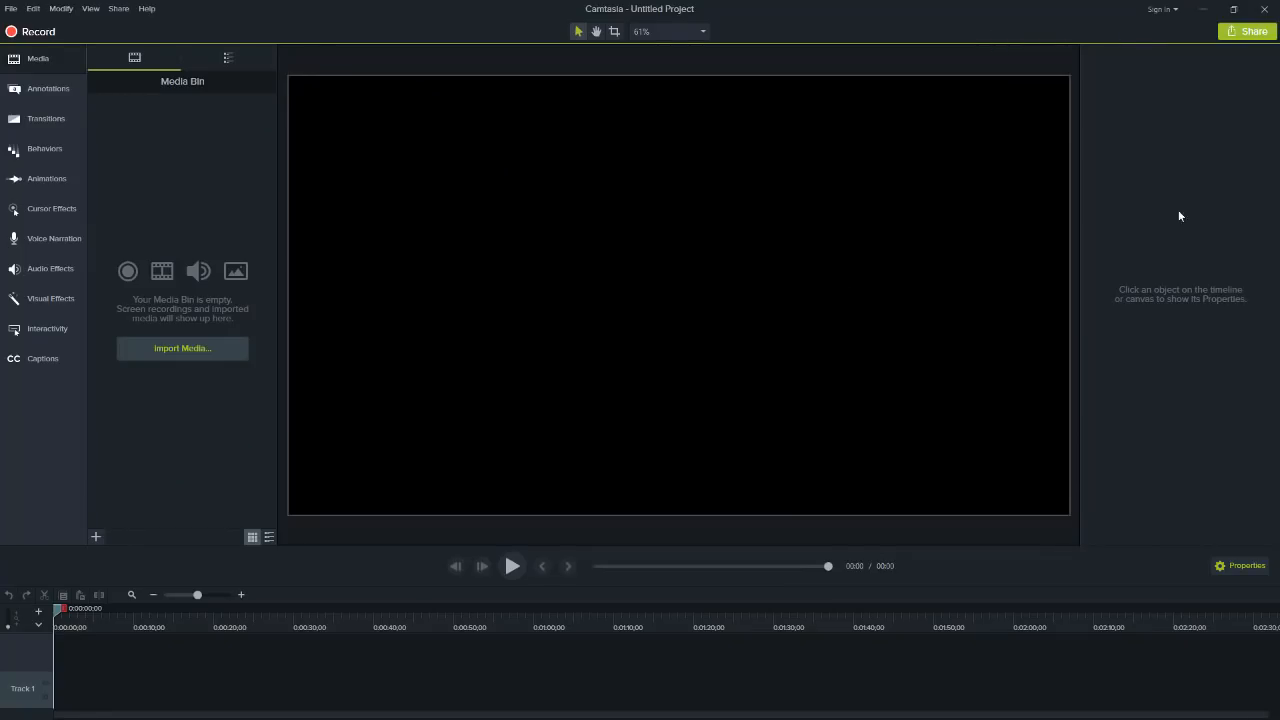
pyautogui.click(1240, 14)
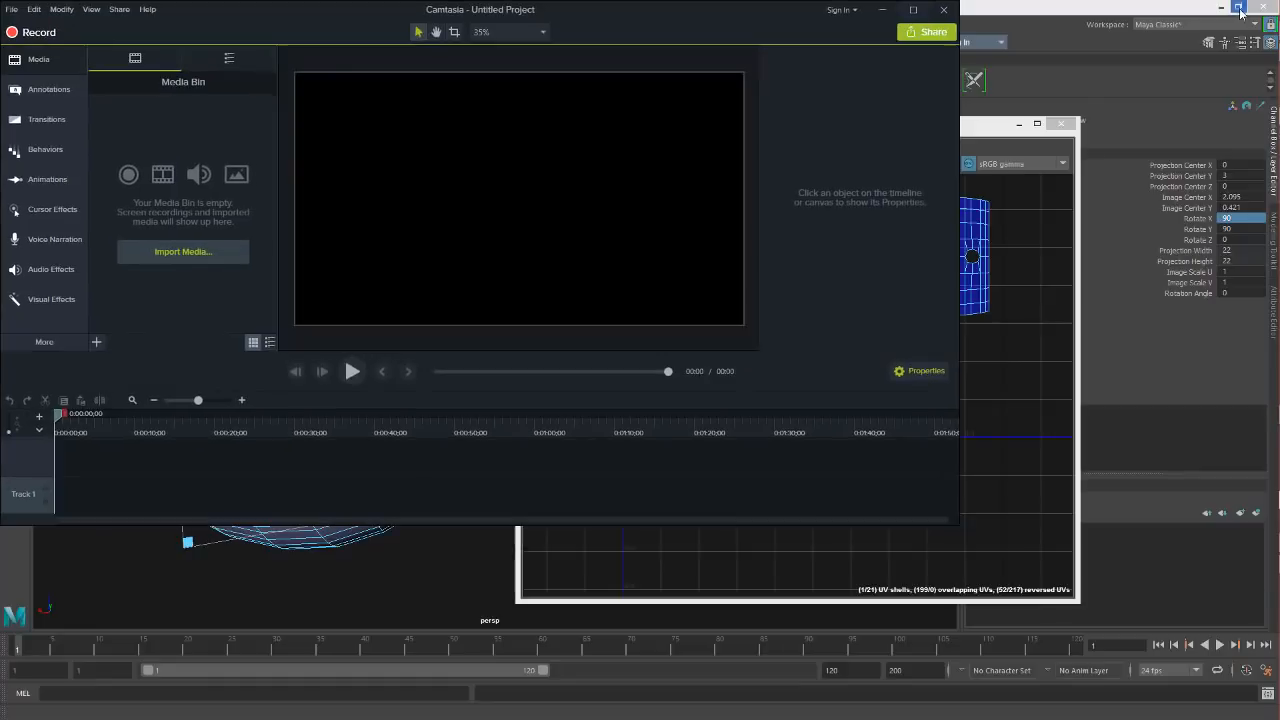
pyautogui.moveTo(697, 3); pyautogui.dragTo(721, 0)
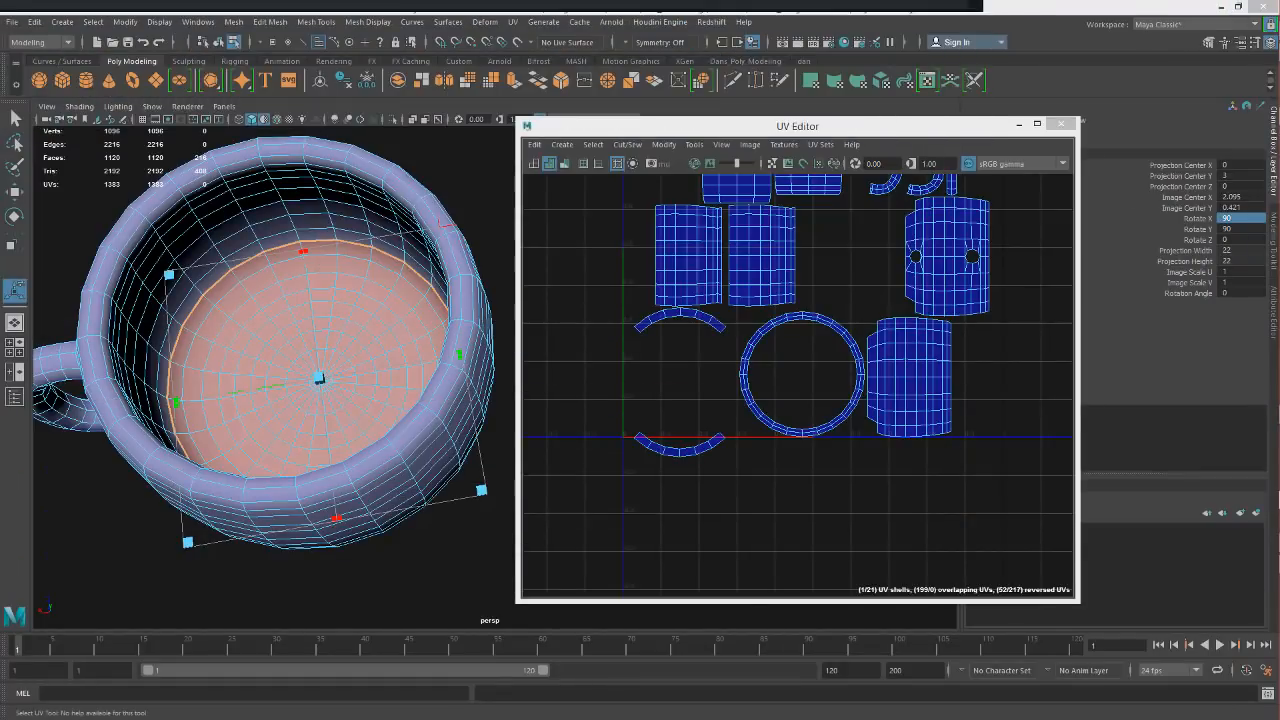
pyautogui.moveTo(1278, 576)
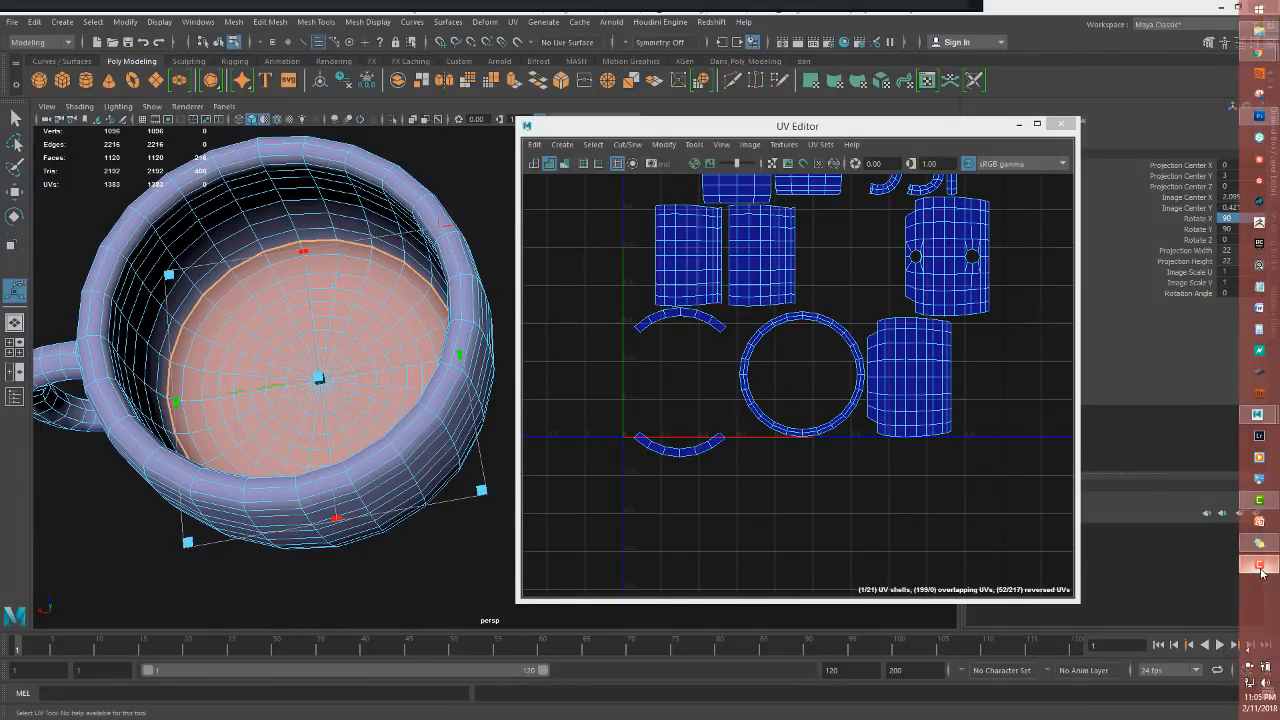
pyautogui.click(1261, 572)
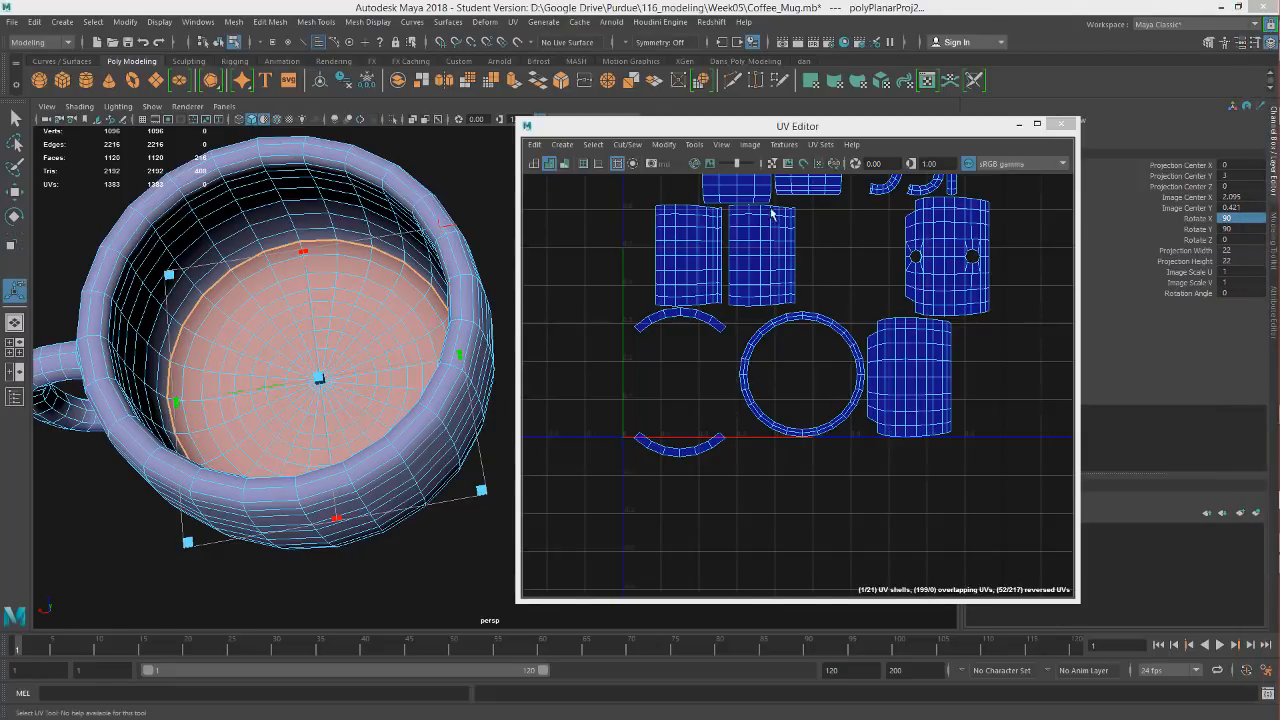
# Examine the remaining UV shells alongside the mug's interior, outer wall and handle
pyautogui.moveTo(795, 129); pyautogui.dragTo(775, 122)
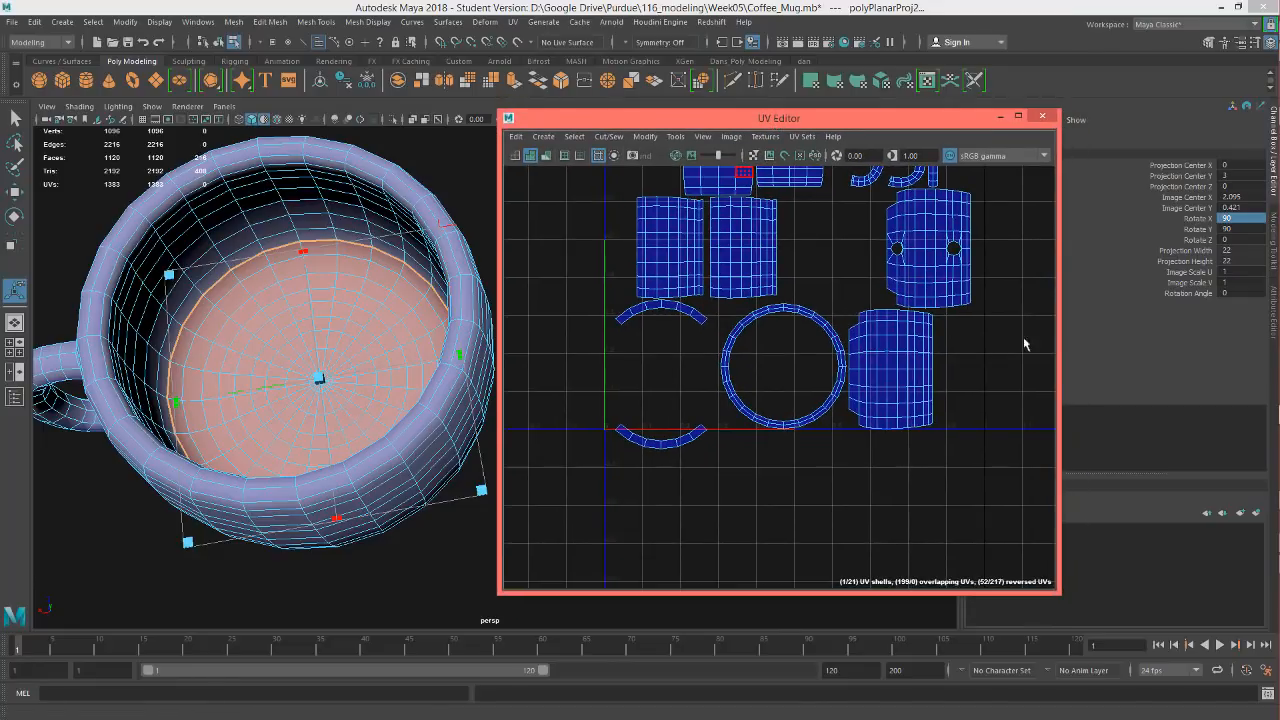
pyautogui.scroll(-3, 682, 392)
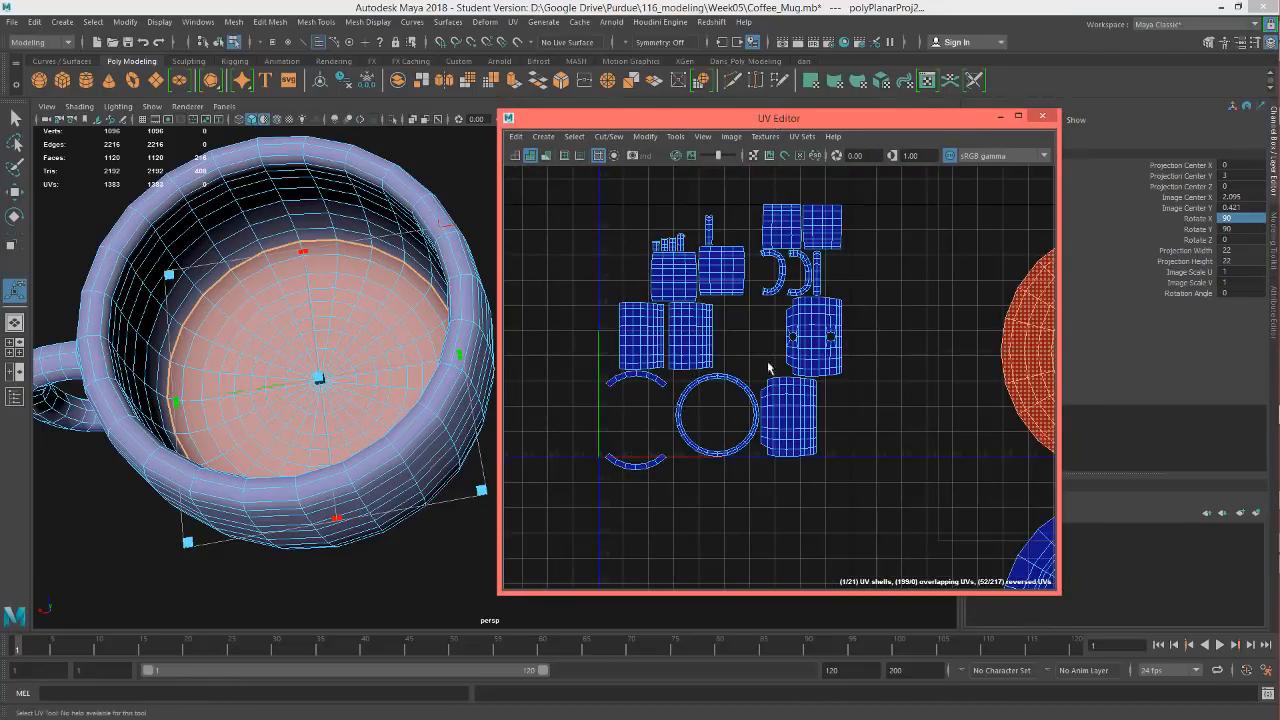
pyautogui.scroll(-3, 765, 375)
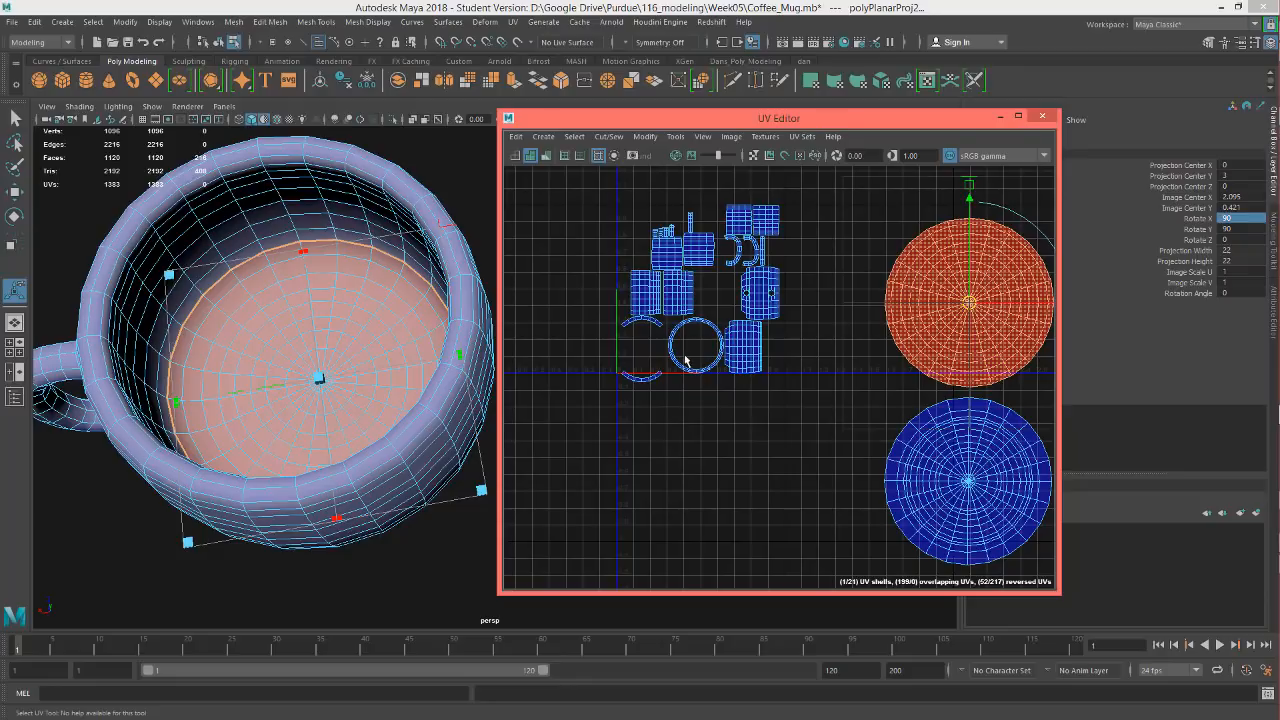
pyautogui.keyDown('alt'); pyautogui.moveTo(780, 389); pyautogui.dragTo(788, 404, button='middle'); pyautogui.keyUp('alt')
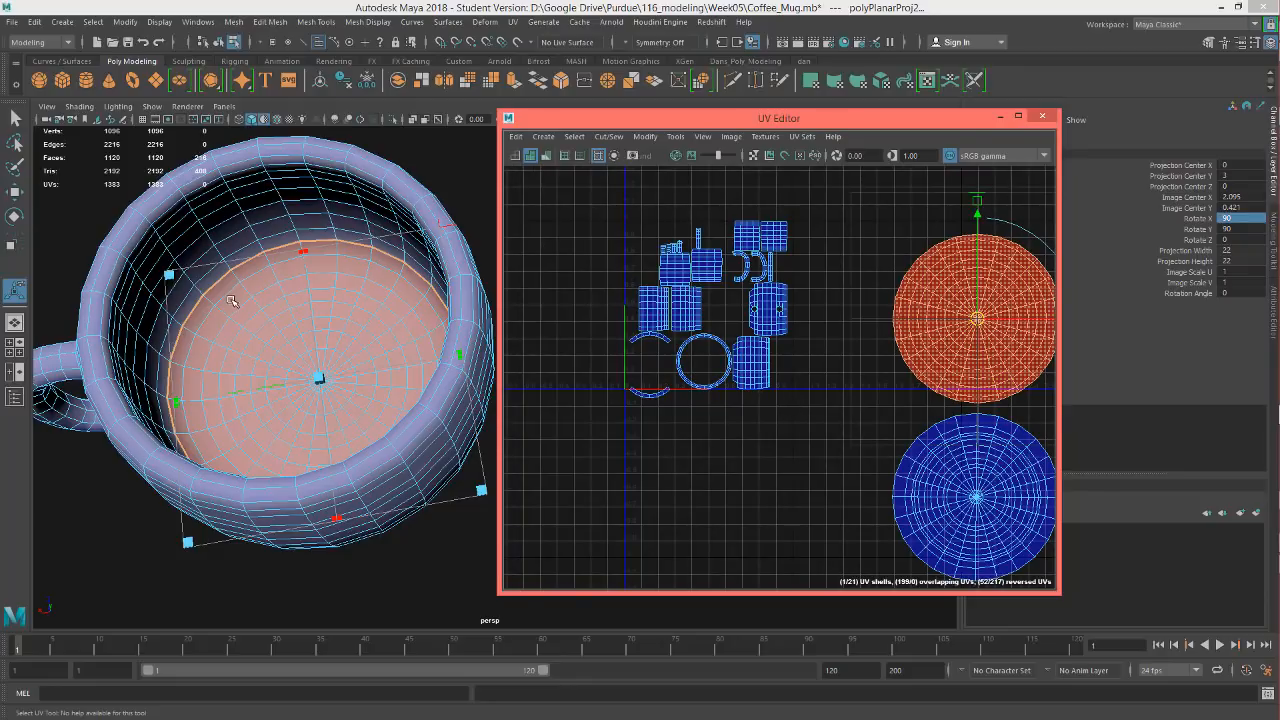
pyautogui.scroll(6, 726, 372)
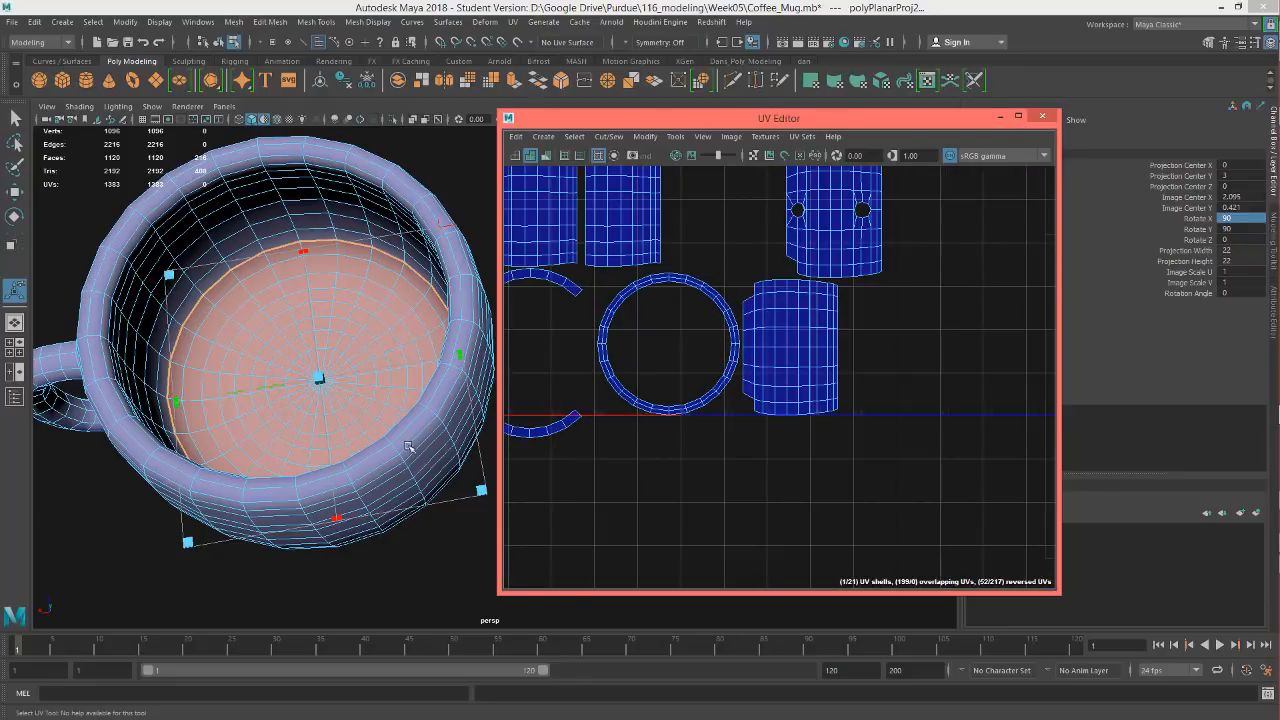
pyautogui.keyDown('alt'); pyautogui.moveTo(405, 442); pyautogui.dragTo(340, 364); pyautogui.keyUp('alt')
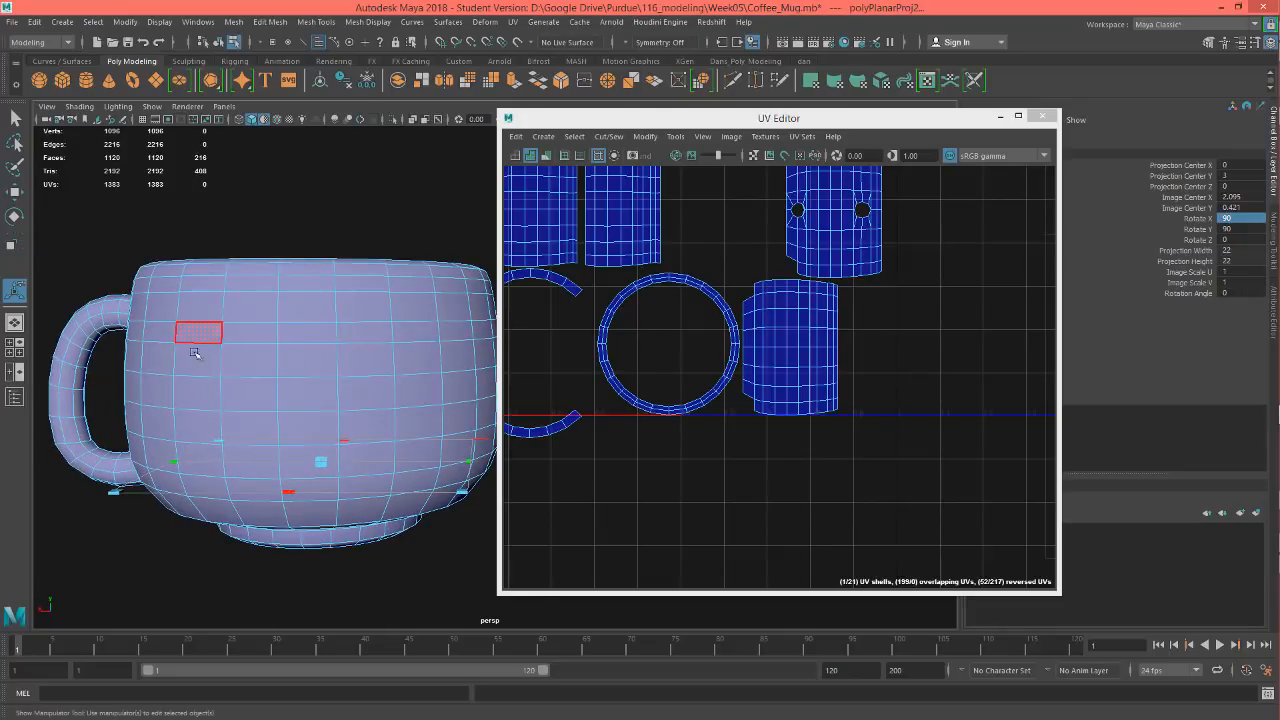
pyautogui.keyDown('alt'); pyautogui.moveTo(194, 345); pyautogui.dragTo(262, 342); pyautogui.keyUp('alt')
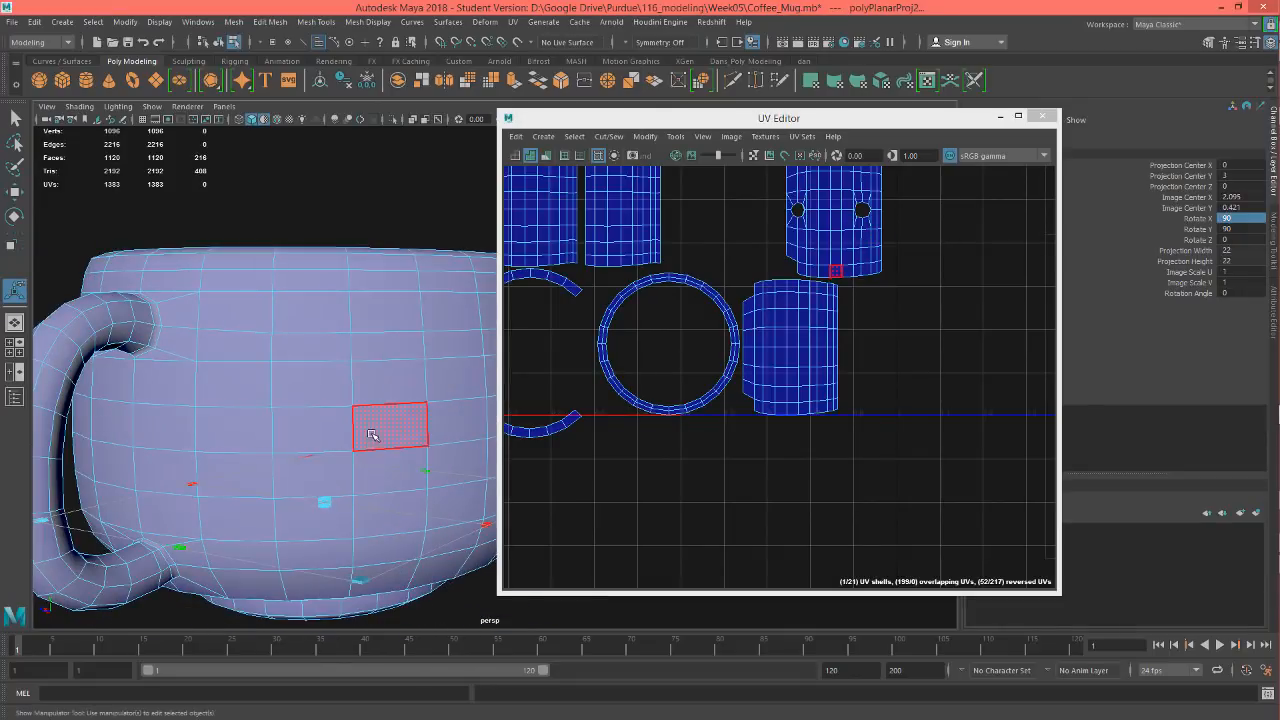
pyautogui.keyDown('alt'); pyautogui.moveTo(373, 434); pyautogui.dragTo(260, 410); pyautogui.keyUp('alt')
# Select the edge loop along the mug's inner rim and the complete loop around the lower outer body just below the handle
pyautogui.moveTo(242, 322); pyautogui.dragTo(243, 290, button='right')
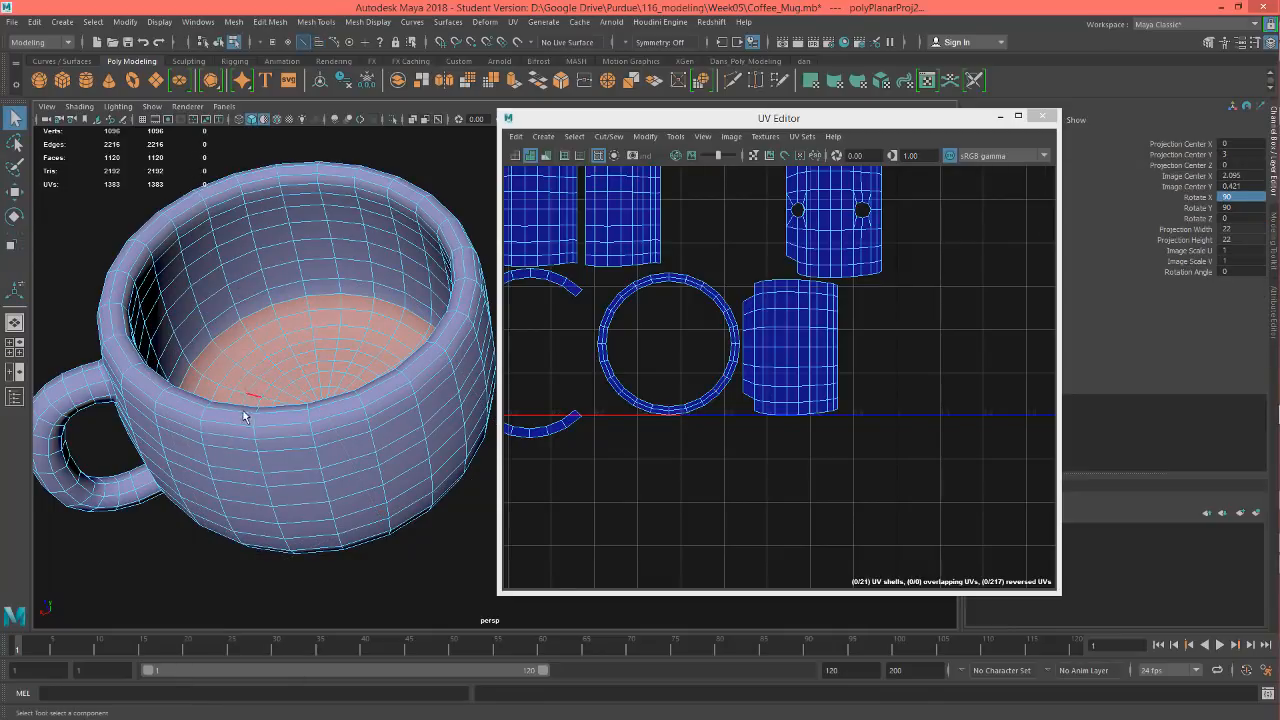
pyautogui.doubleClick(237, 410)
pyautogui.keyDown('alt'); pyautogui.moveTo(237, 413); pyautogui.dragTo(310, 324); pyautogui.keyUp('alt')
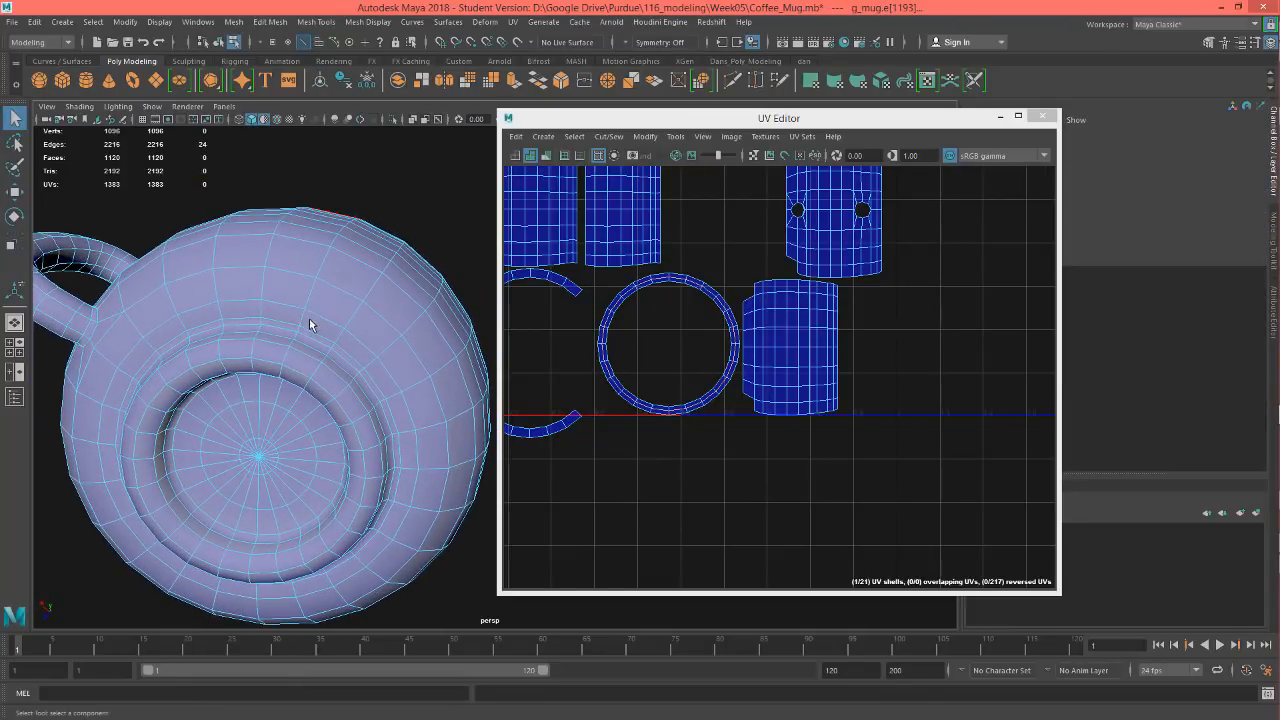
pyautogui.keyDown('alt'); pyautogui.moveTo(389, 377); pyautogui.dragTo(371, 406); pyautogui.keyUp('alt')
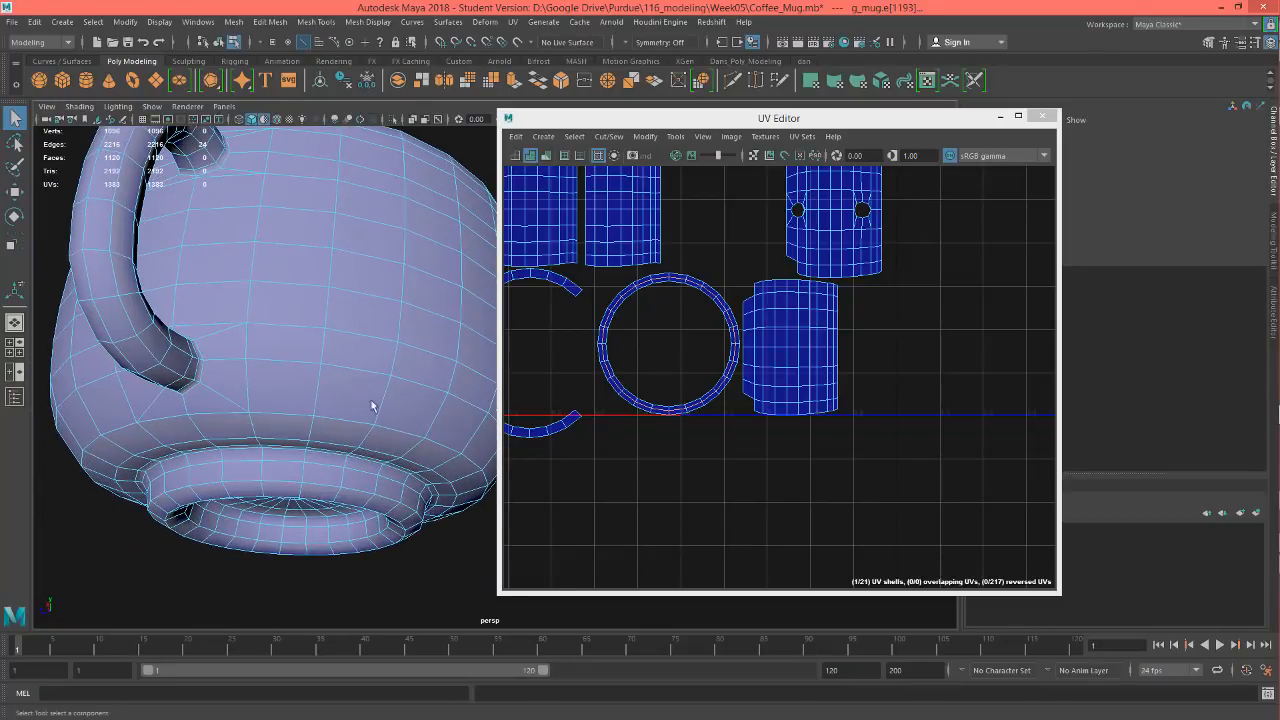
pyautogui.doubleClick(293, 417)
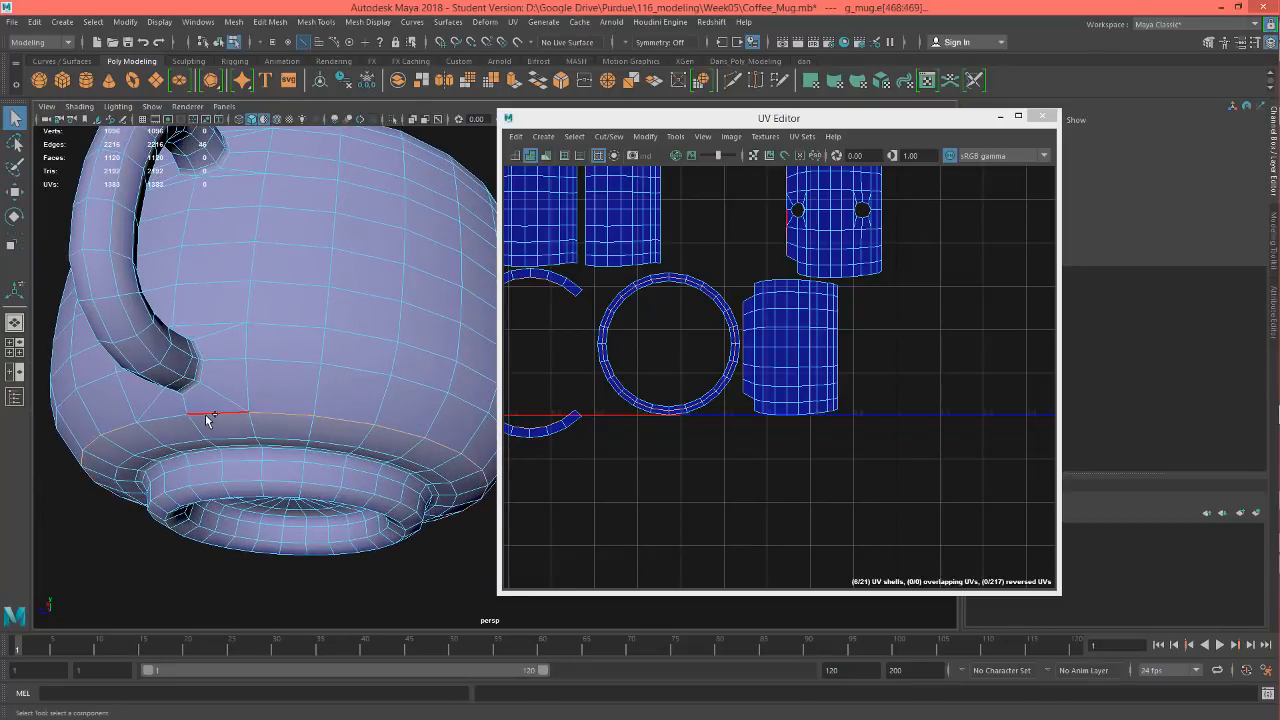
pyautogui.keyDown('shift'); pyautogui.click(168, 424); pyautogui.keyUp('shift')
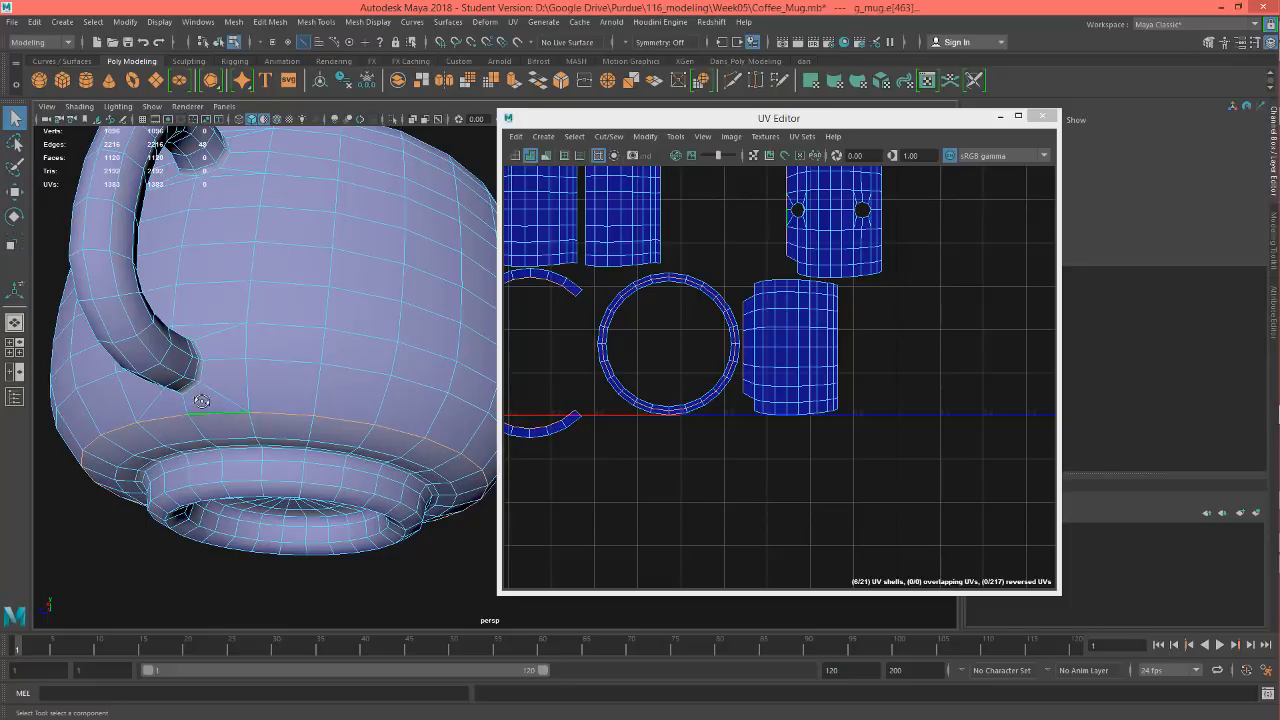
pyautogui.keyDown('alt'); pyautogui.moveTo(201, 401); pyautogui.dragTo(164, 397); pyautogui.keyUp('alt')
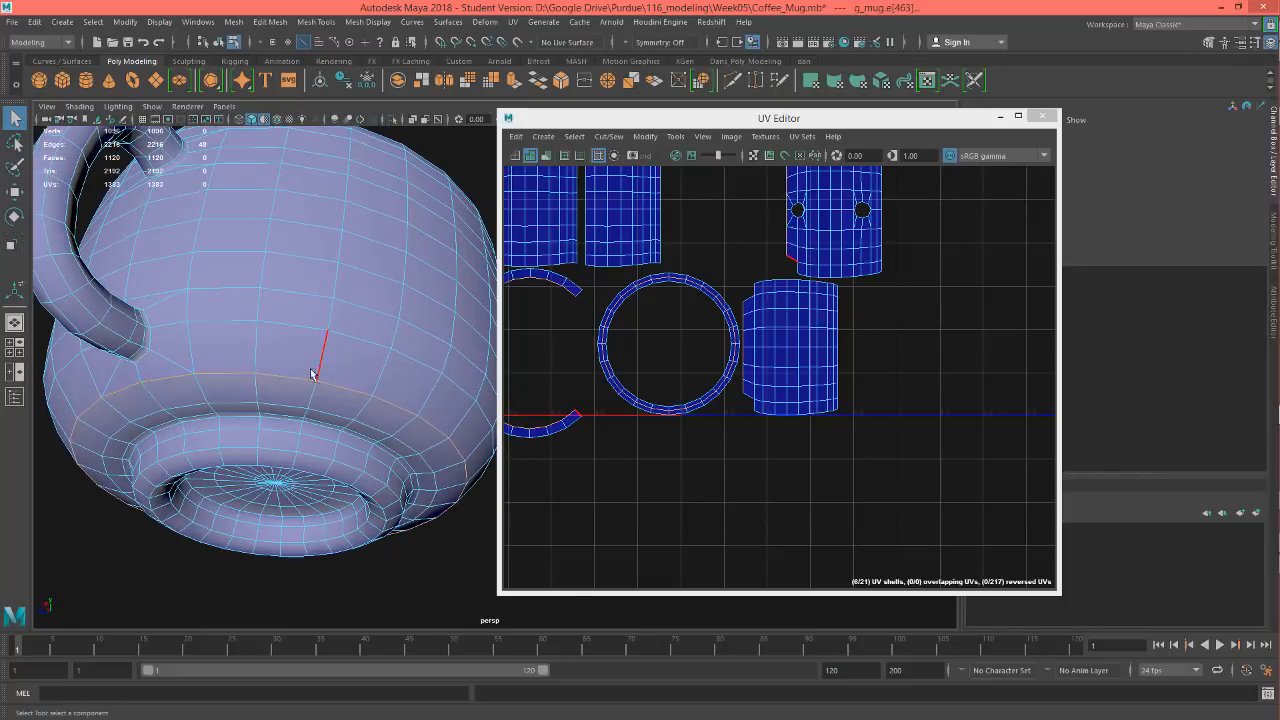
pyautogui.moveTo(311, 374)
pyautogui.keyDown('alt'); pyautogui.mouseDown()
pyautogui.moveTo(174, 360)
pyautogui.moveTo(155, 330)
pyautogui.moveTo(250, 345)
pyautogui.moveTo(289, 377)
pyautogui.mouseUp(); pyautogui.keyUp('alt')
# Cut the UVs along the selected inner-rim and lower-body edge loops
pyautogui.keyDown('alt'); pyautogui.moveTo(289, 377); pyautogui.dragTo(379, 419, button='middle'); pyautogui.keyUp('alt')
pyautogui.keyDown('alt'); pyautogui.moveTo(771, 366); pyautogui.dragTo(863, 431, button='middle'); pyautogui.keyUp('alt')
pyautogui.scroll(-3, 907, 426)
pyautogui.scroll(4, 921, 385)
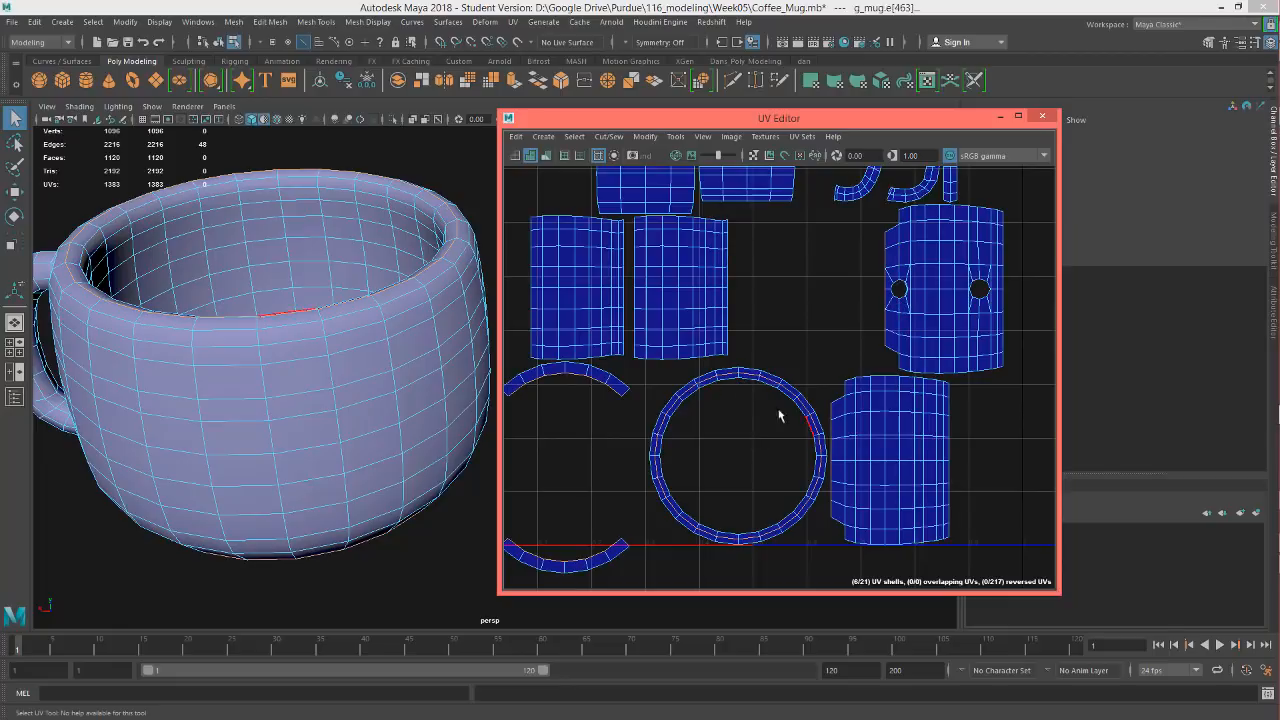
pyautogui.keyDown('alt'); pyautogui.moveTo(694, 330); pyautogui.dragTo(772, 305, button='middle'); pyautogui.keyUp('alt')
pyautogui.scroll(4, 774, 352)
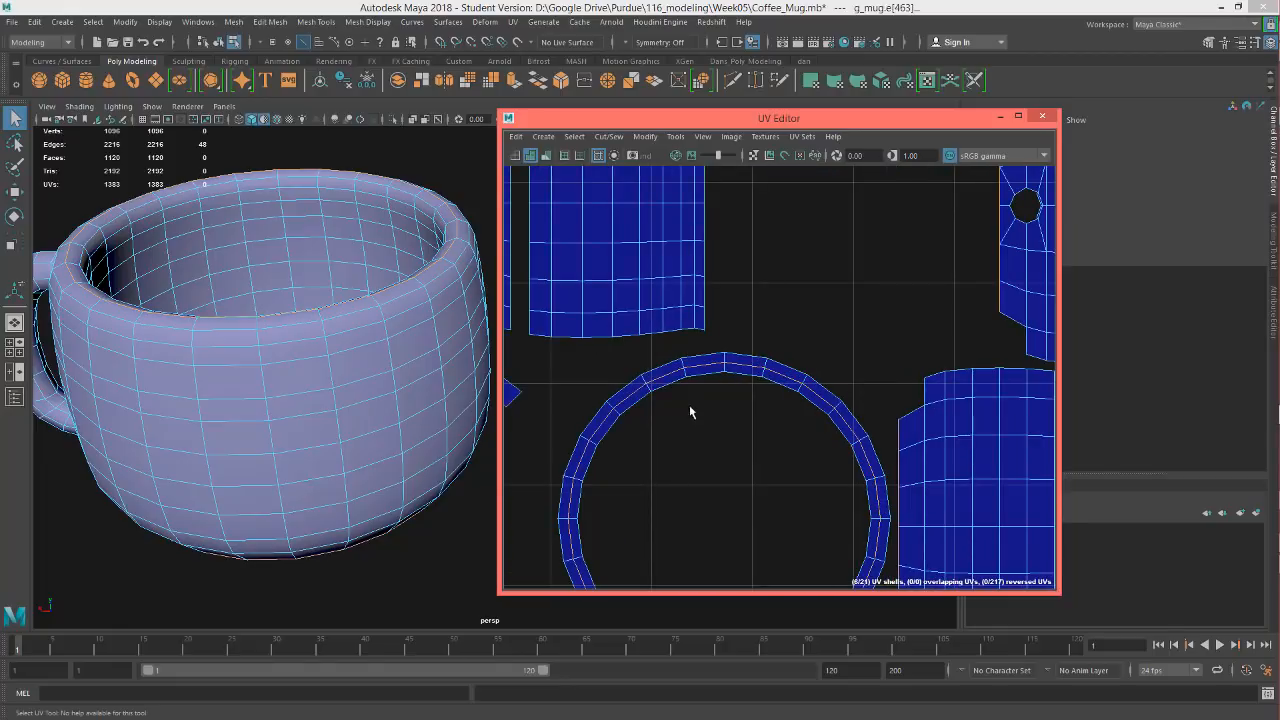
pyautogui.click(612, 138)
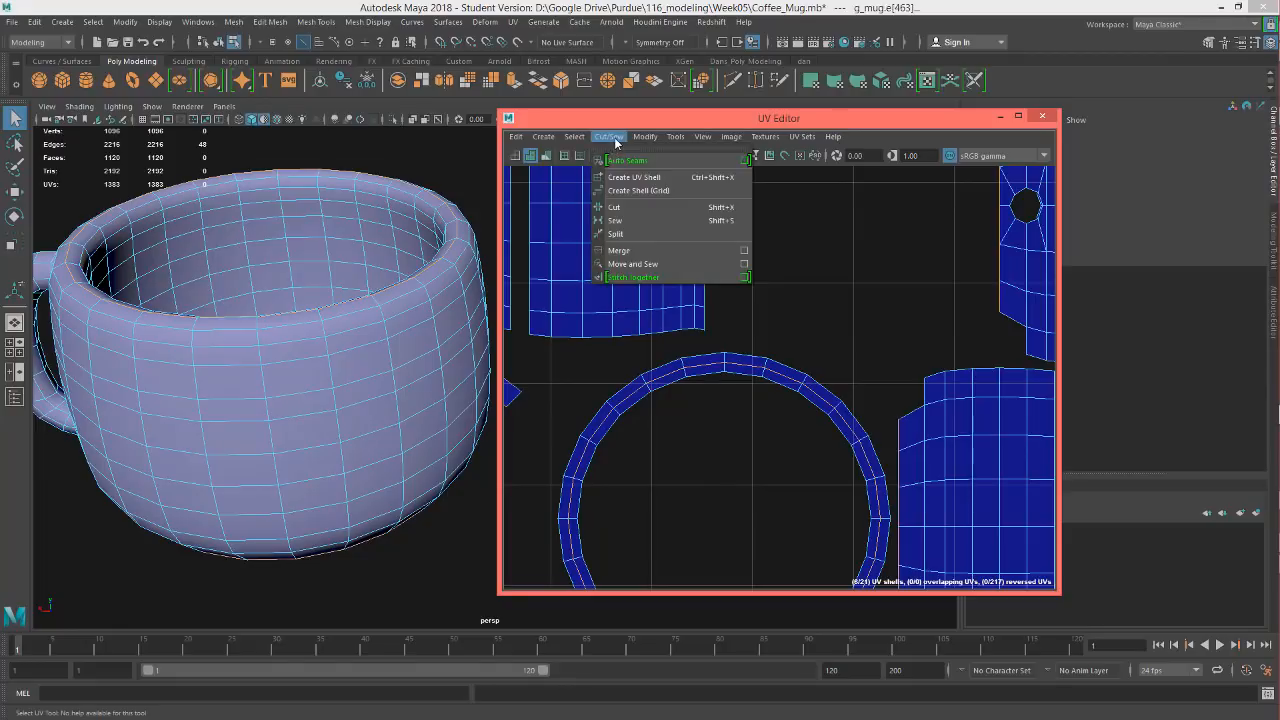
pyautogui.click(619, 214)
pyautogui.scroll(-5, 735, 325)
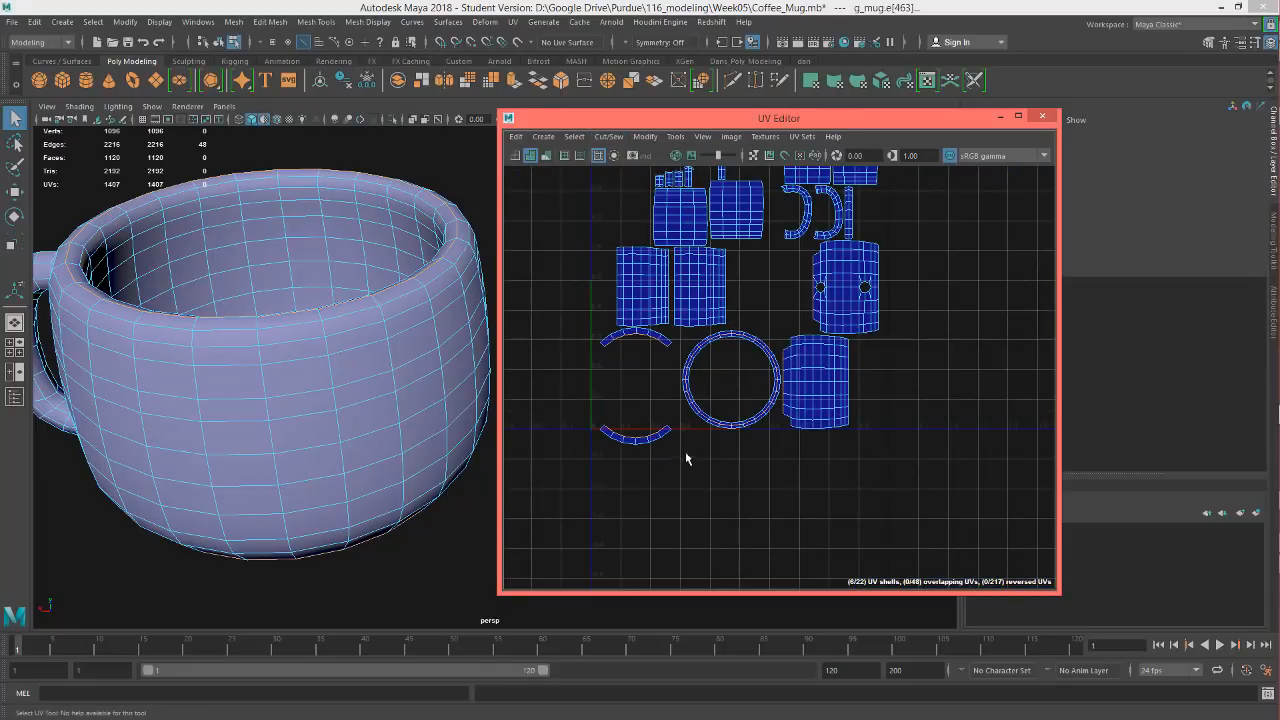
pyautogui.keyDown('alt'); pyautogui.moveTo(691, 445); pyautogui.dragTo(704, 402, button='middle'); pyautogui.keyUp('alt')
pyautogui.scroll(3, 764, 394)
pyautogui.scroll(-3, 764, 394)
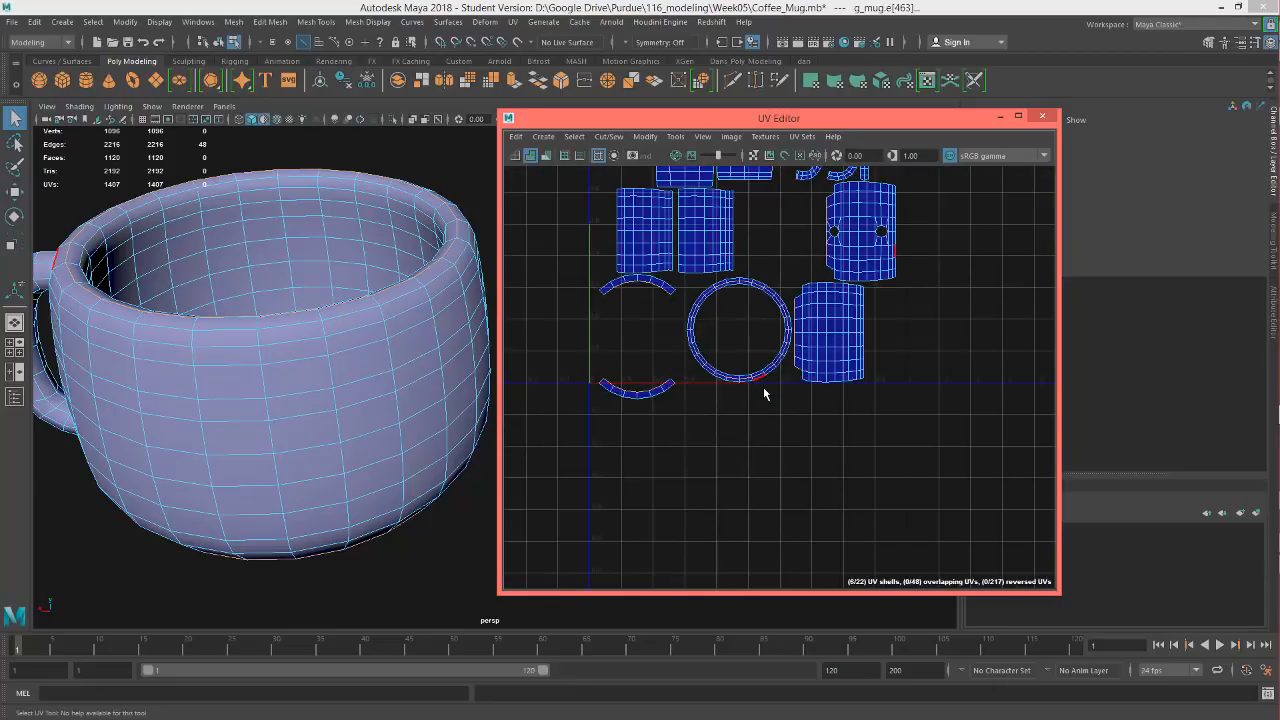
pyautogui.scroll(3, 764, 394)
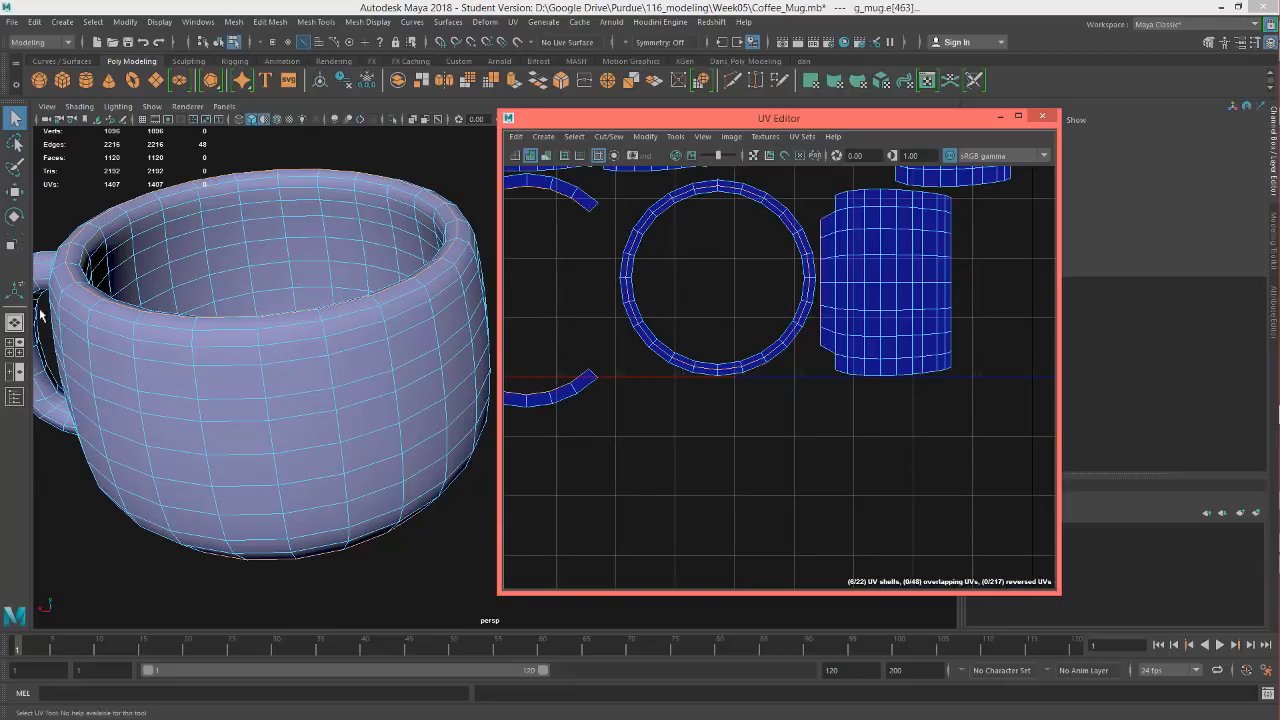
# Select several large wall UV shells together to see which parts of the mug they cover
pyautogui.keyDown('alt'); pyautogui.moveTo(354, 420); pyautogui.dragTo(430, 375); pyautogui.keyUp('alt')
pyautogui.keyDown('alt'); pyautogui.moveTo(842, 334); pyautogui.dragTo(757, 438, button='middle'); pyautogui.keyUp('alt')
pyautogui.scroll(-2, 757, 439)
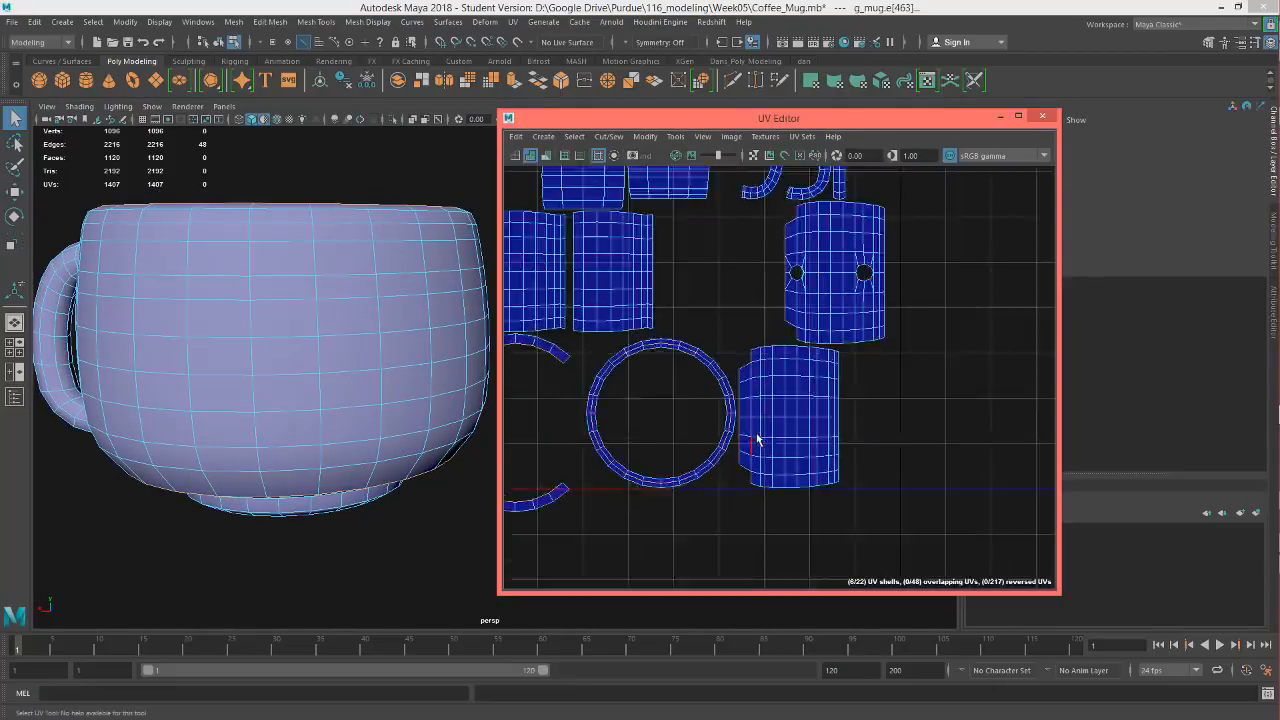
pyautogui.scroll(-2, 757, 438)
pyautogui.moveTo(782, 438); pyautogui.dragTo(784, 470, button='right')
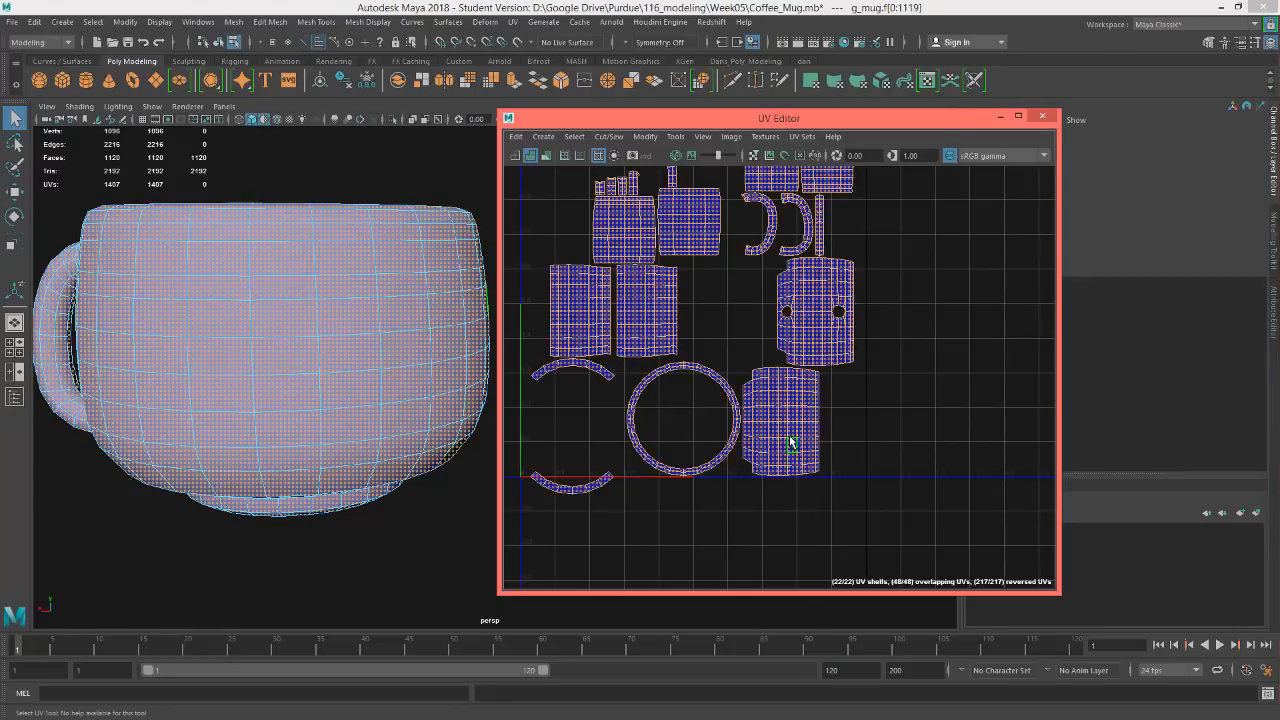
pyautogui.keyDown('shift'); pyautogui.click(821, 316); pyautogui.keyUp('shift')
pyautogui.keyDown('shift'); pyautogui.click(642, 320); pyautogui.keyUp('shift')
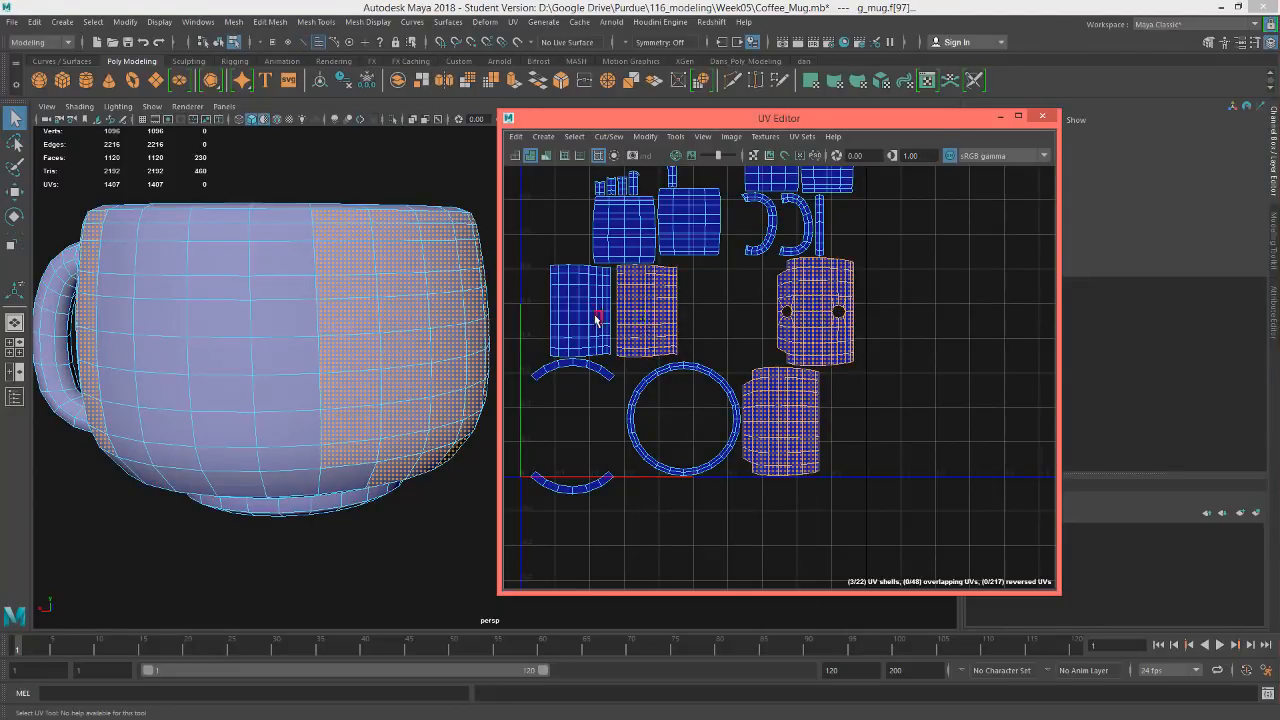
pyautogui.keyDown('shift'); pyautogui.click(589, 318); pyautogui.keyUp('shift')
pyautogui.keyDown('shift'); pyautogui.click(640, 233); pyautogui.keyUp('shift')
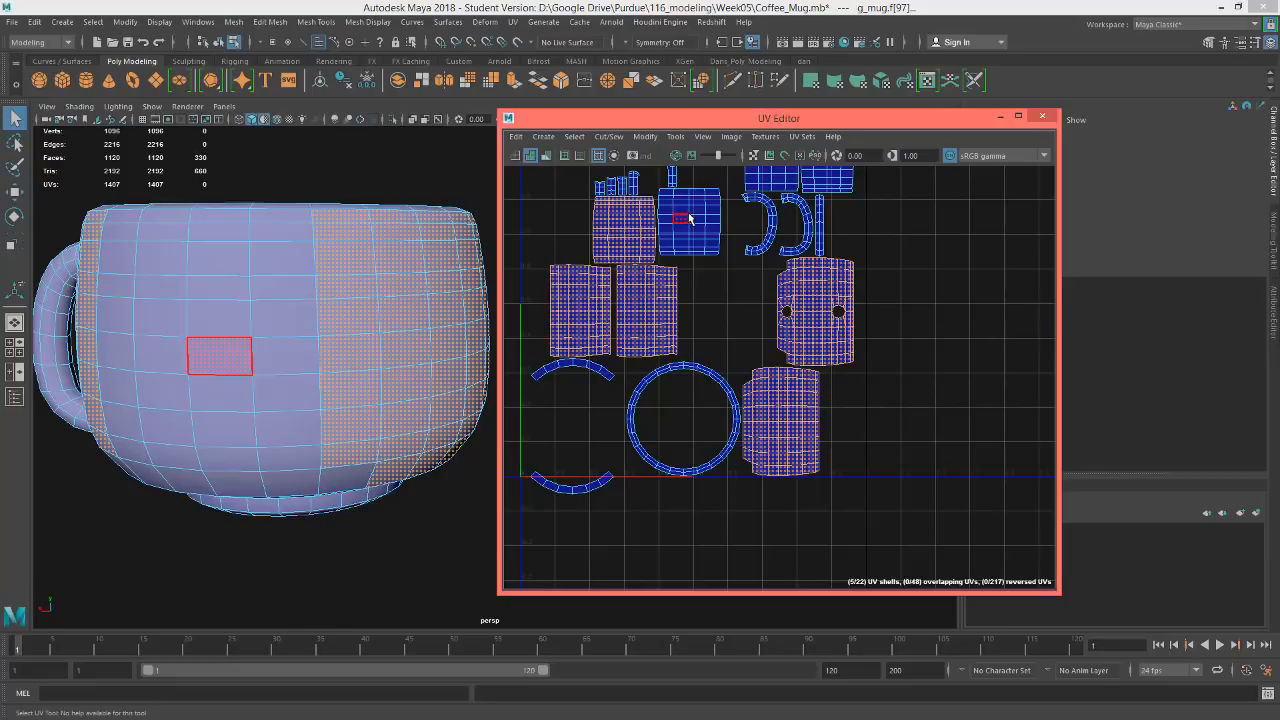
pyautogui.keyDown('alt'); pyautogui.moveTo(437, 283); pyautogui.dragTo(428, 340); pyautogui.keyUp('alt')
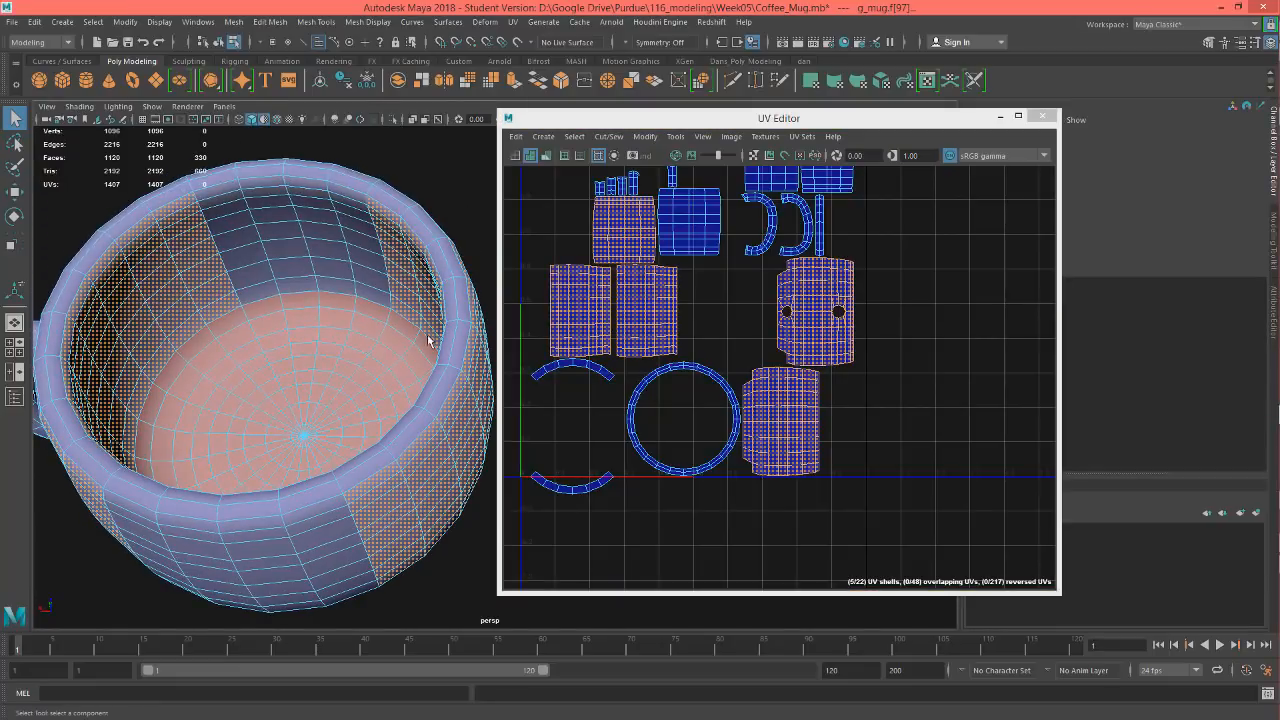
# Move the handle-hole shell and the adjacent outer-wall shell into the empty space beside the large circular shells, with the handle-hole shell underneath
pyautogui.click(823, 342)
pyautogui.keyDown('alt'); pyautogui.moveTo(905, 445); pyautogui.dragTo(900, 412, button='middle'); pyautogui.keyUp('alt')
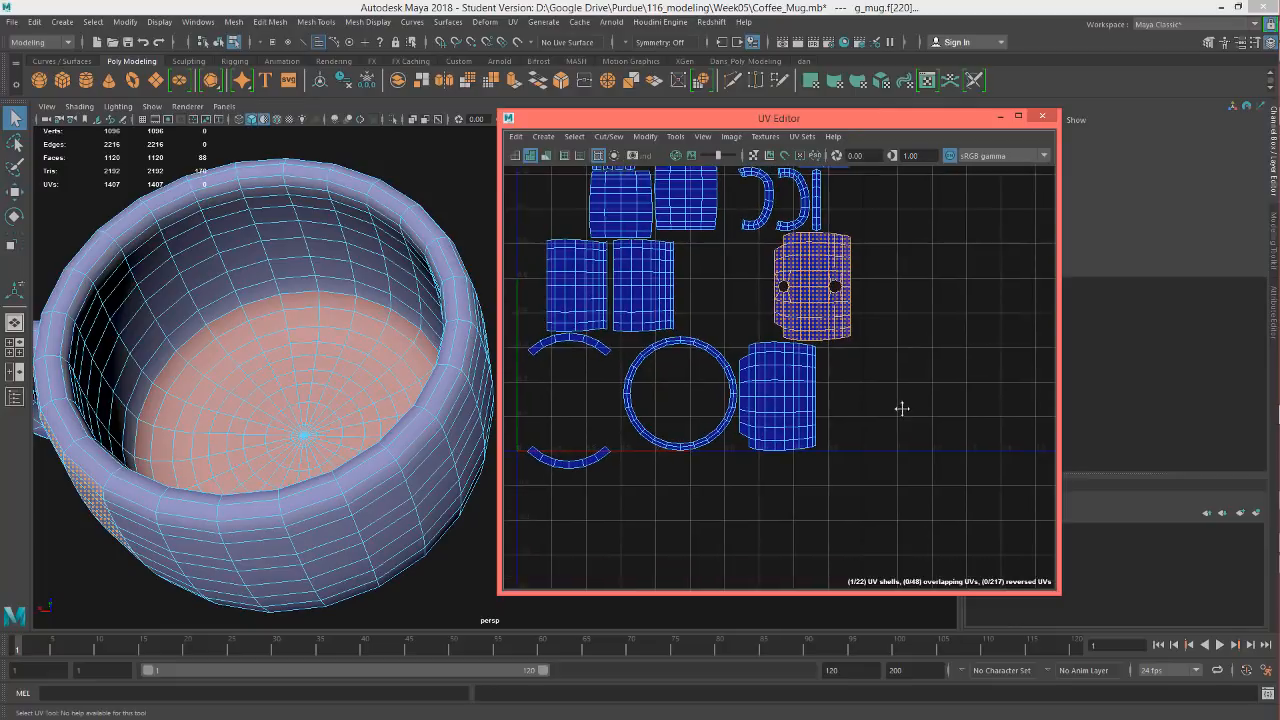
pyautogui.press('w')
pyautogui.moveTo(820, 293); pyautogui.dragTo(1001, 474)
pyautogui.click(793, 405)
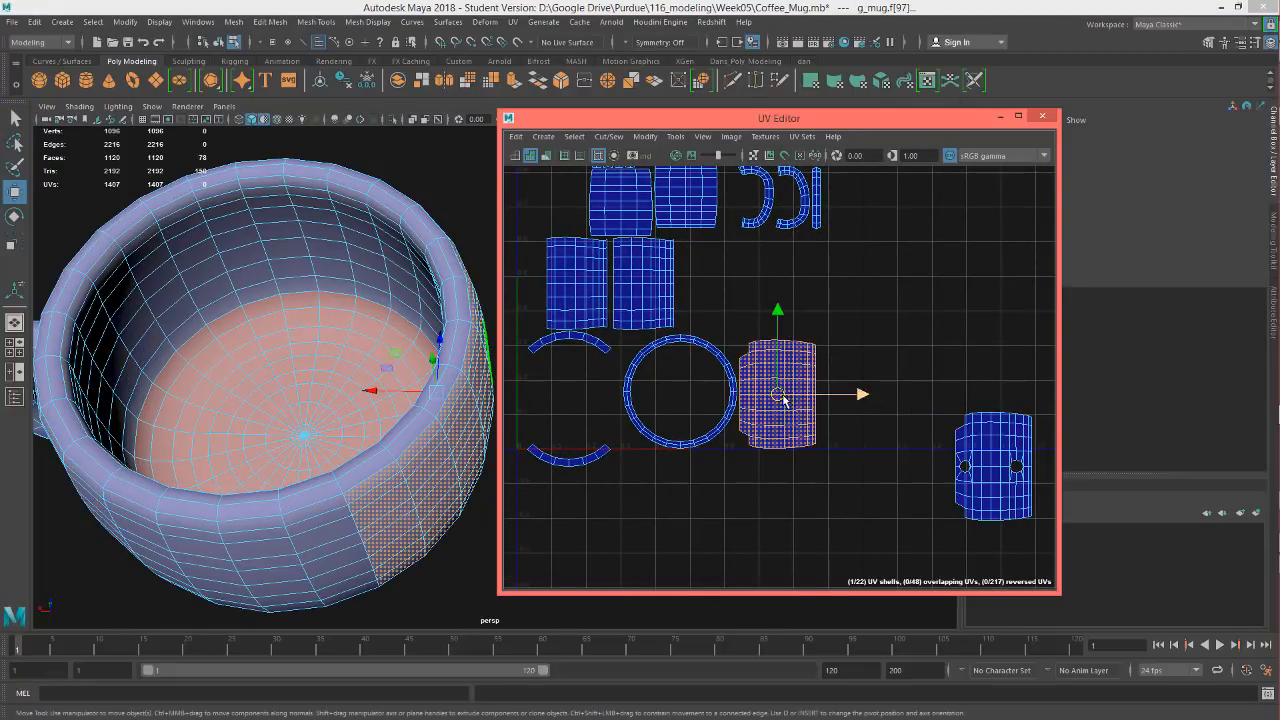
pyautogui.moveTo(783, 398); pyautogui.dragTo(997, 353)
# Check which parts of the mug the remaining rectangular UV shells belong to by selecting them one at a time
pyautogui.click(664, 288)
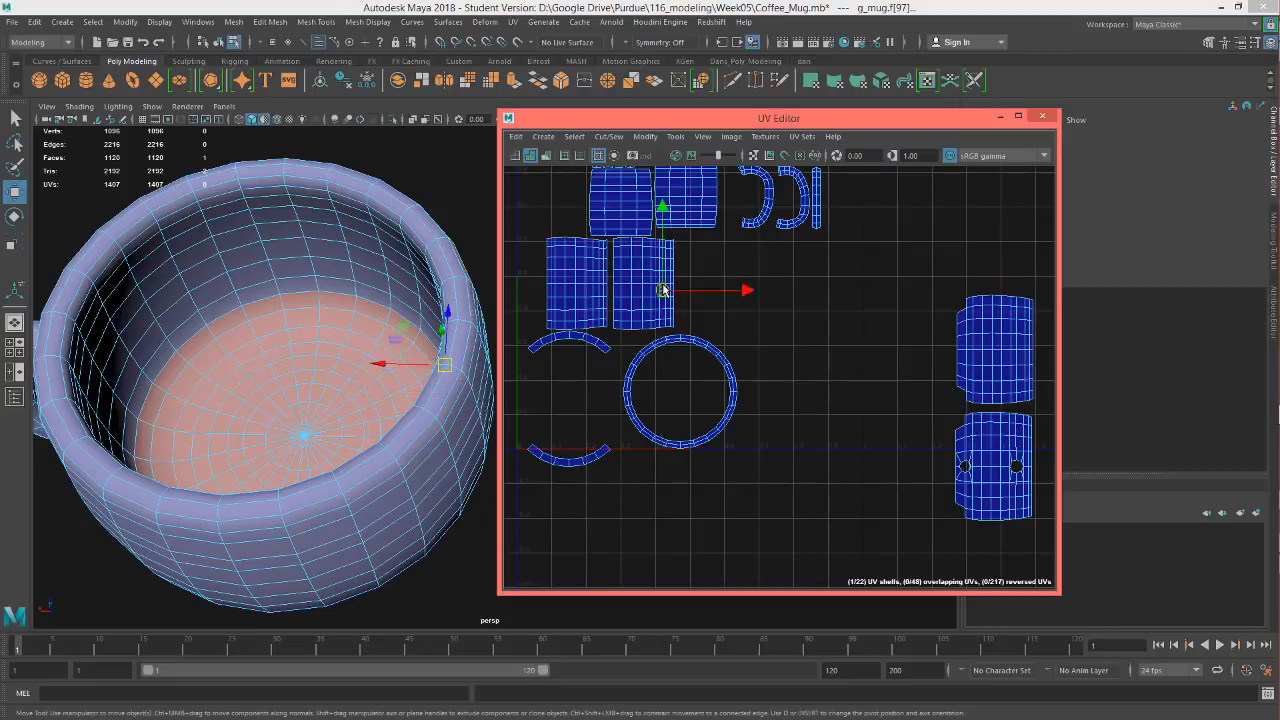
pyautogui.click(576, 297)
pyautogui.keyDown('alt'); pyautogui.moveTo(766, 345); pyautogui.dragTo(806, 458, button='middle'); pyautogui.keyUp('alt')
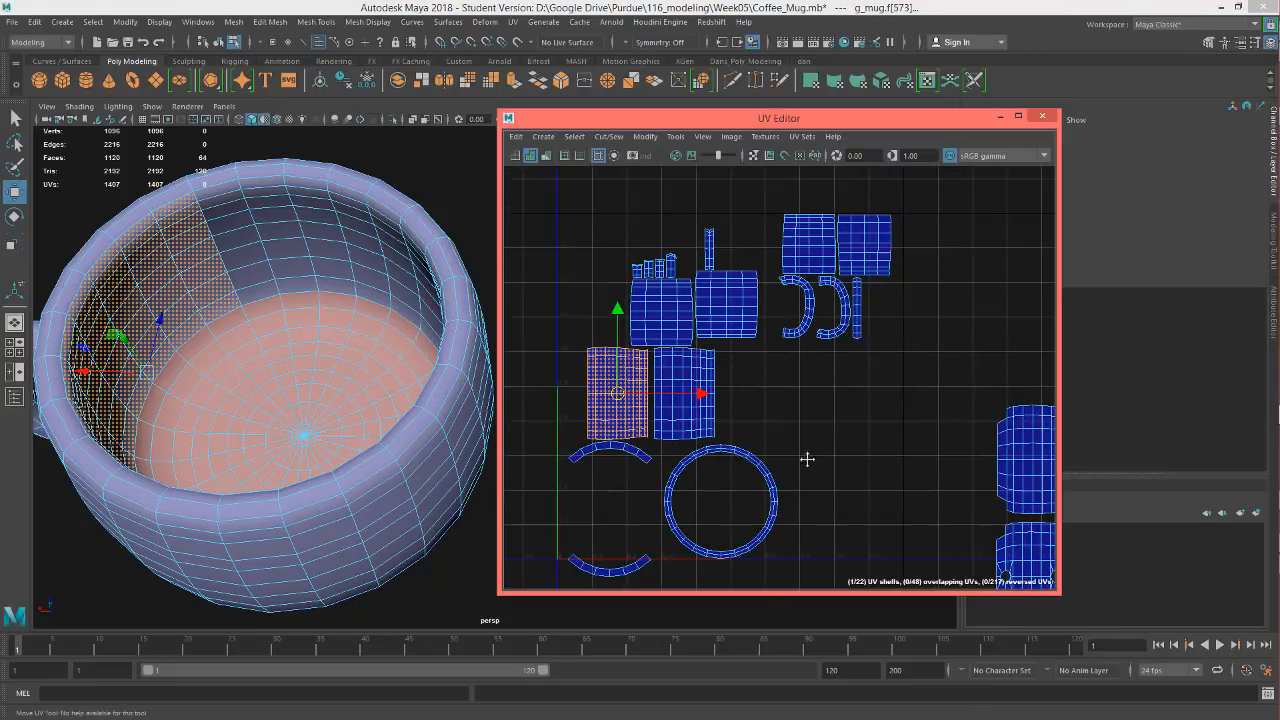
pyautogui.click(810, 250)
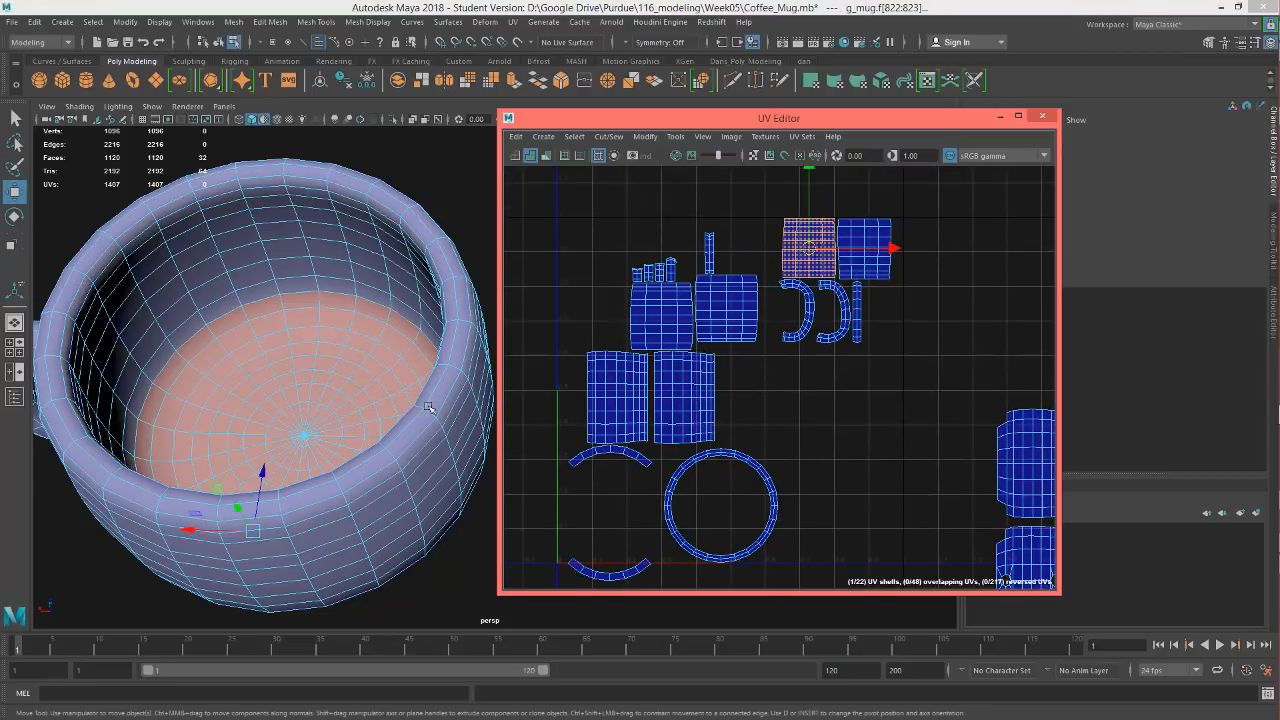
pyautogui.keyDown('alt'); pyautogui.moveTo(431, 406); pyautogui.dragTo(225, 405); pyautogui.keyUp('alt')
pyautogui.keyDown('alt'); pyautogui.moveTo(203, 422); pyautogui.dragTo(80, 492, button='middle'); pyautogui.keyUp('alt')
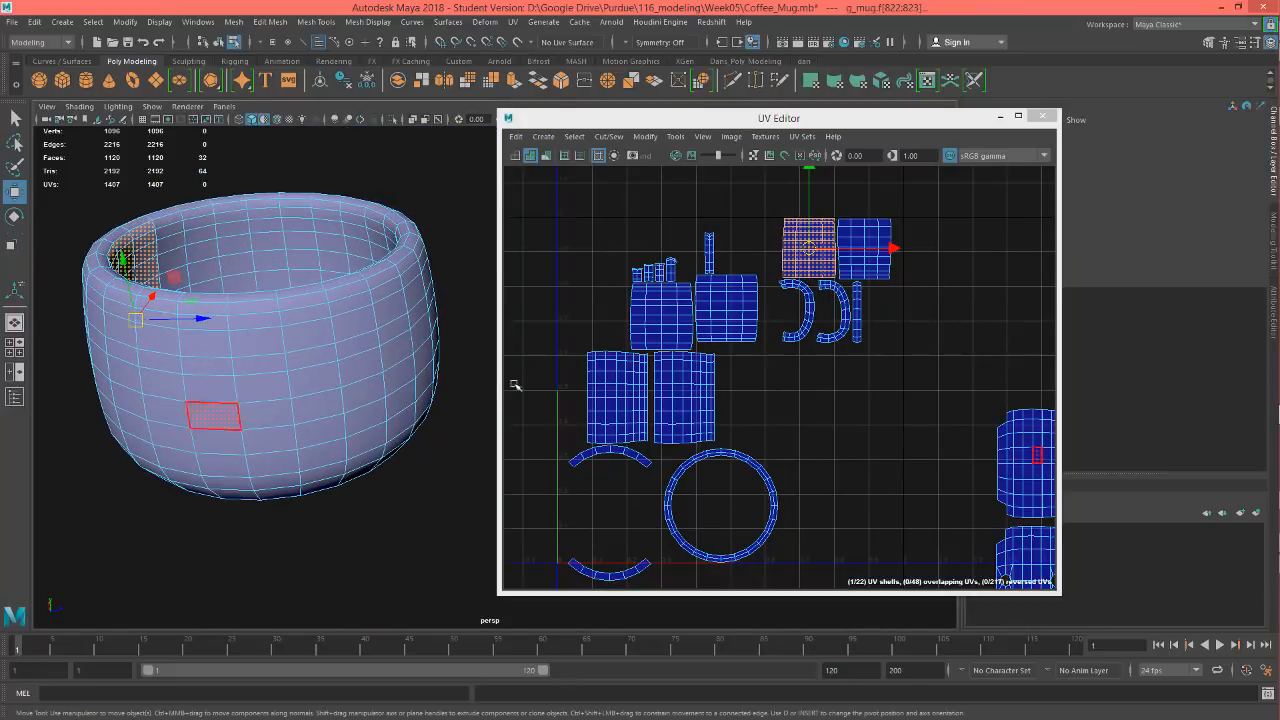
pyautogui.keyDown('alt'); pyautogui.moveTo(738, 444); pyautogui.dragTo(806, 317, button='middle'); pyautogui.keyUp('alt')
pyautogui.scroll(-4, 766, 369)
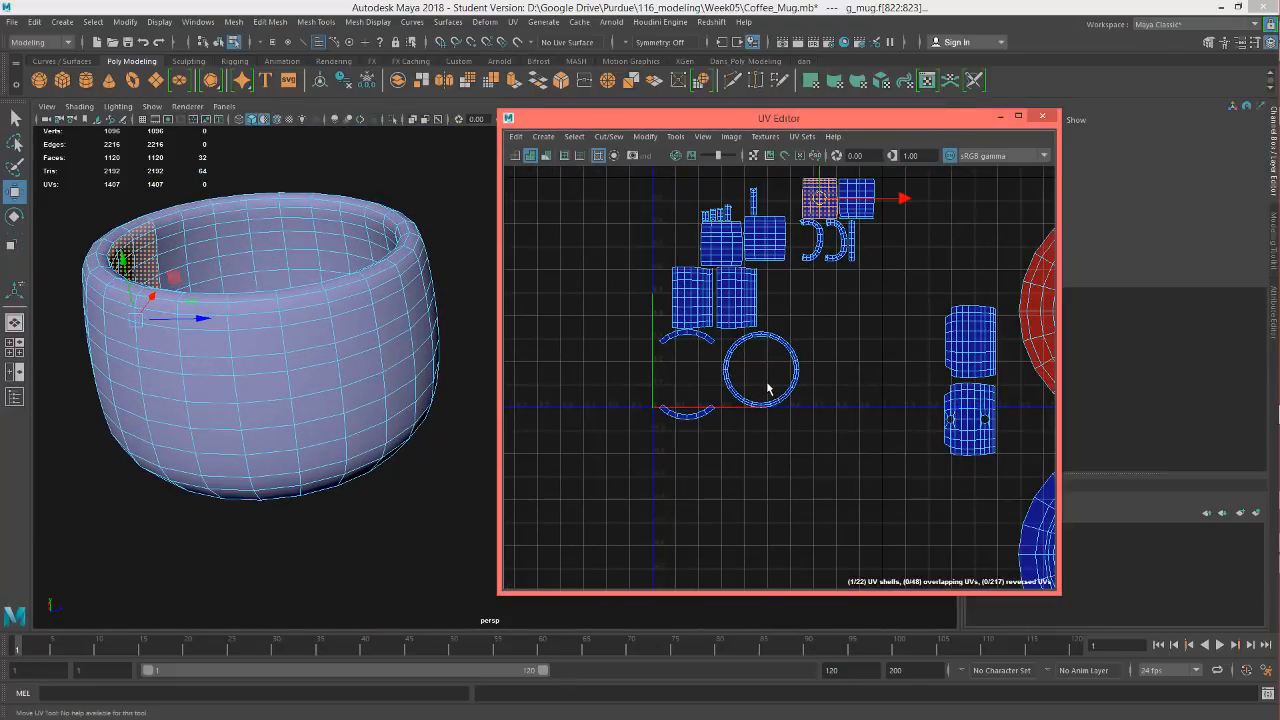
# Select the full face ring around the lower part of the outer wall to locate its UV shells
pyautogui.click(361, 367)
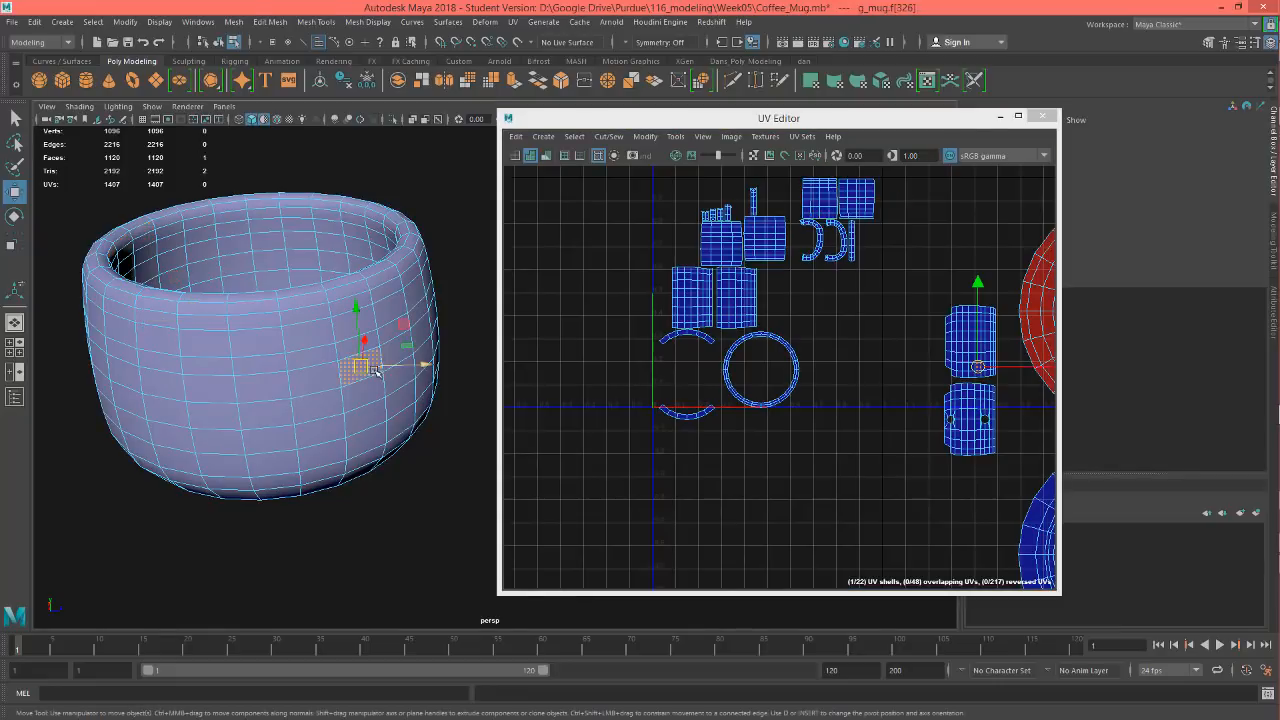
pyautogui.click(223, 434)
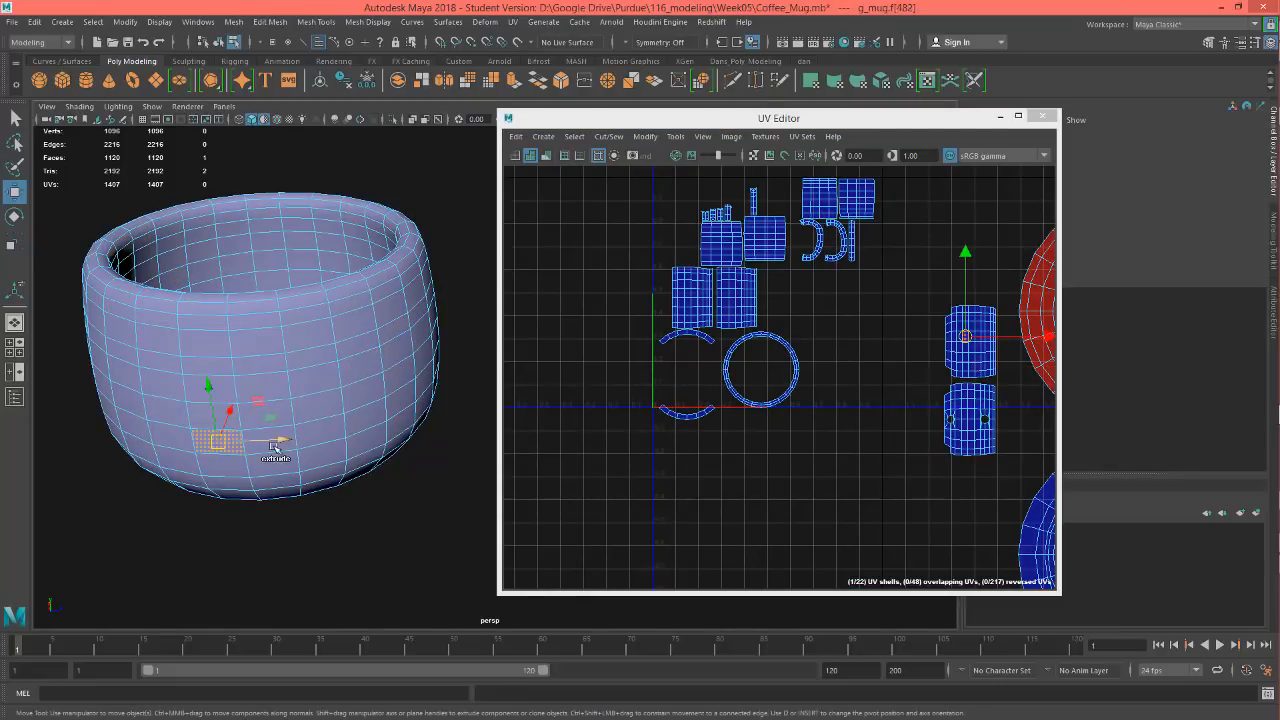
pyautogui.keyDown('shift'); pyautogui.doubleClick(330, 432); pyautogui.keyUp('shift')
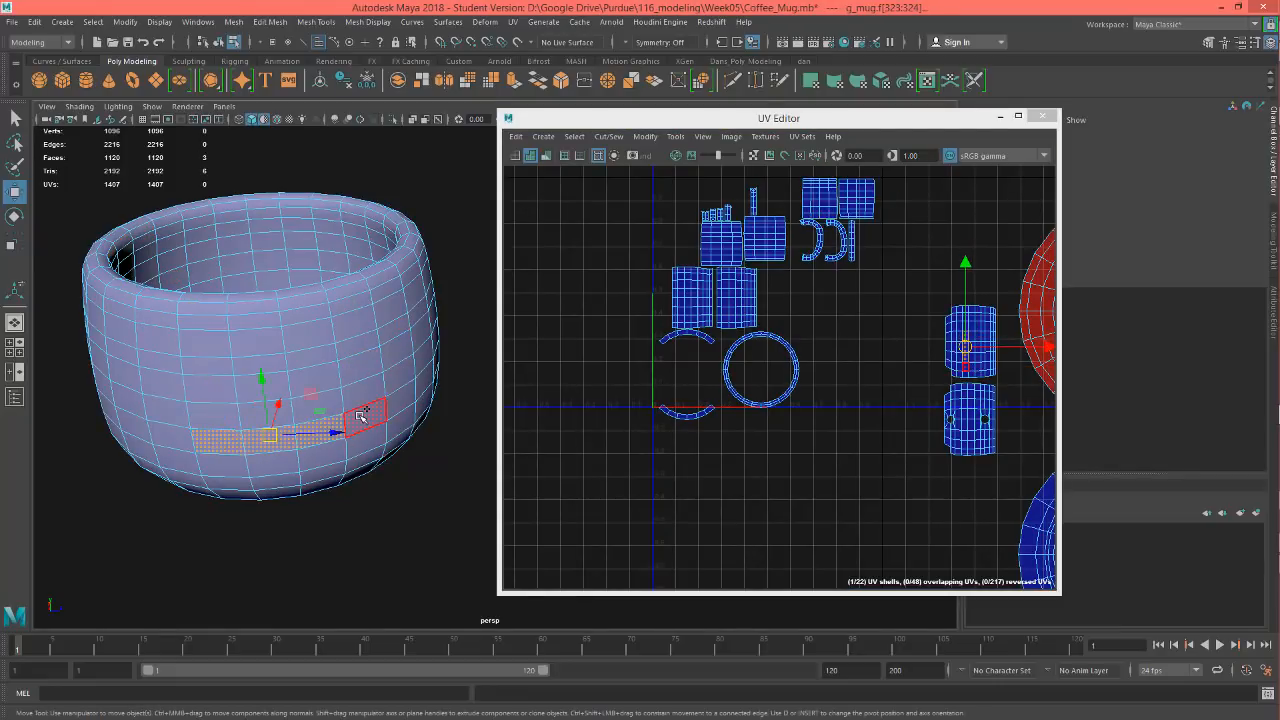
pyautogui.keyDown('shift'); pyautogui.doubleClick(361, 415); pyautogui.keyUp('shift')
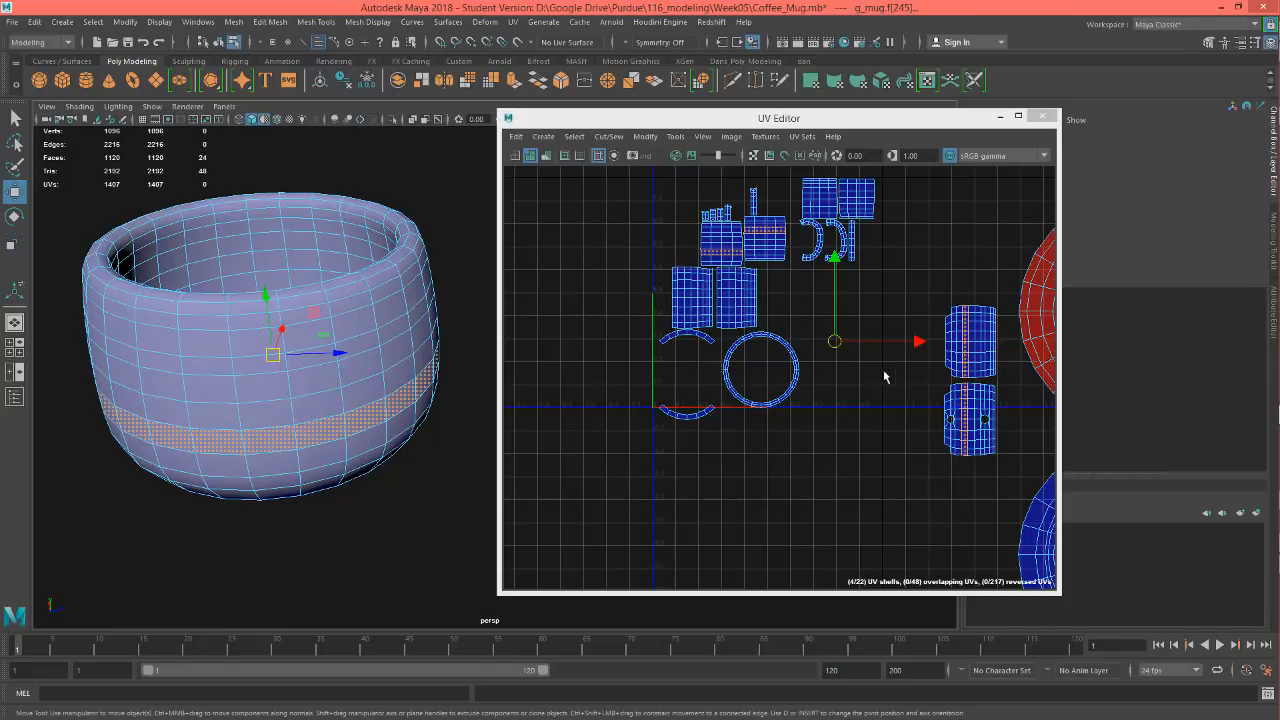
# Move the other two outer-wall UV shells together to just above the two outer-wall shells already set apart
pyautogui.scroll(5, 742, 238)
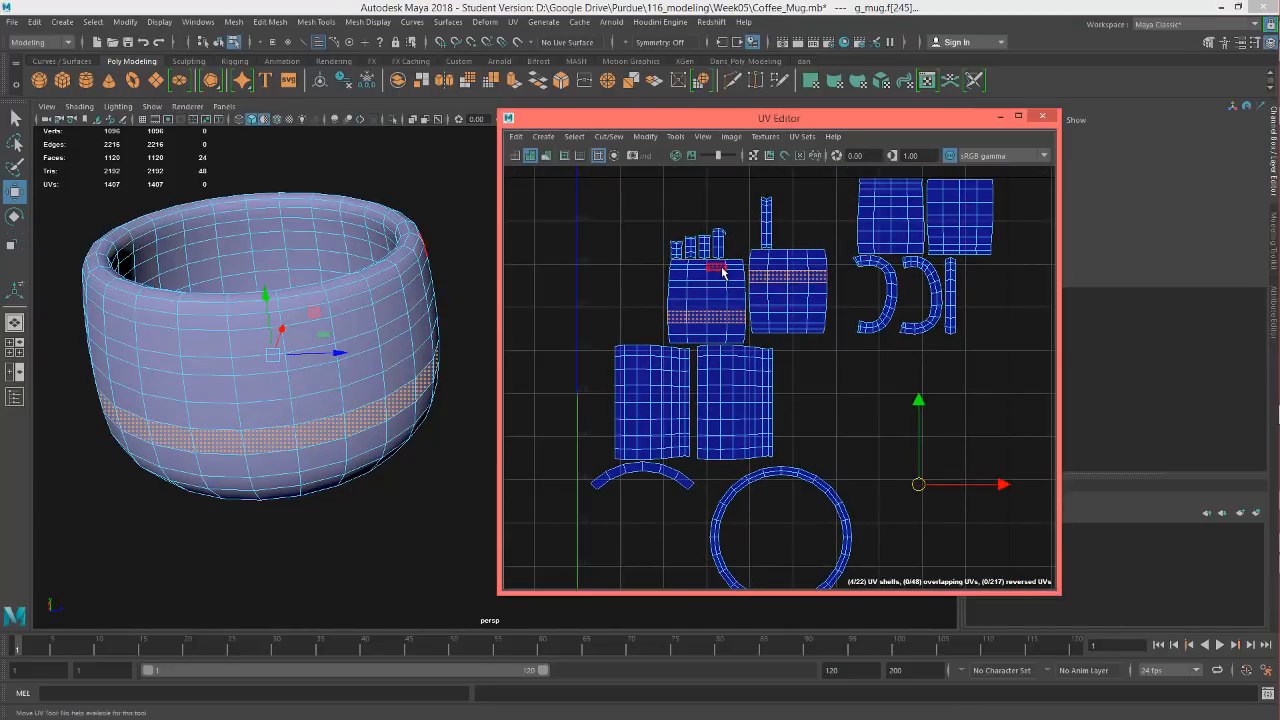
pyautogui.click(719, 272)
pyautogui.keyDown('shift'); pyautogui.click(783, 270); pyautogui.keyUp('shift')
pyautogui.keyDown('alt'); pyautogui.moveTo(800, 385); pyautogui.dragTo(616, 289, button='middle'); pyautogui.keyUp('alt')
pyautogui.scroll(-3, 687, 339)
pyautogui.moveTo(617, 255); pyautogui.dragTo(887, 297)
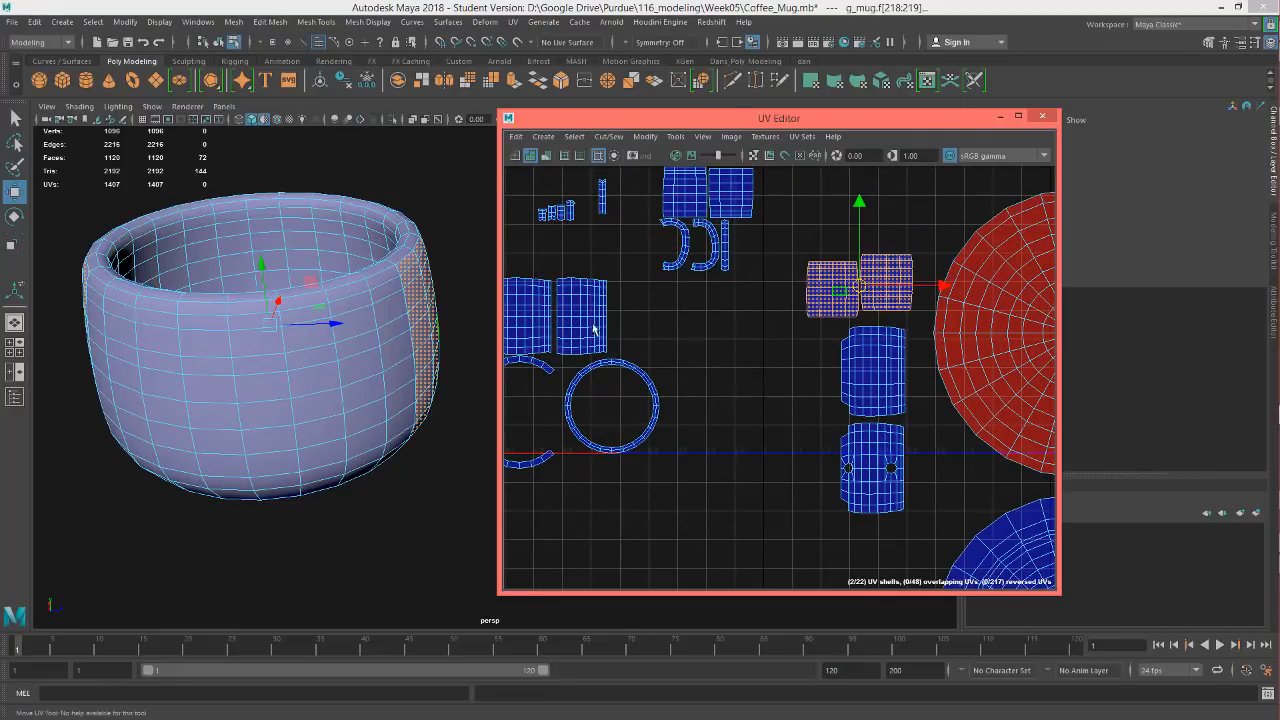
# Select a face ring around the middle of the outer wall and check its coverage across the four gathered shells
pyautogui.keyDown('alt'); pyautogui.moveTo(803, 424); pyautogui.dragTo(810, 360, button='middle'); pyautogui.keyUp('alt')
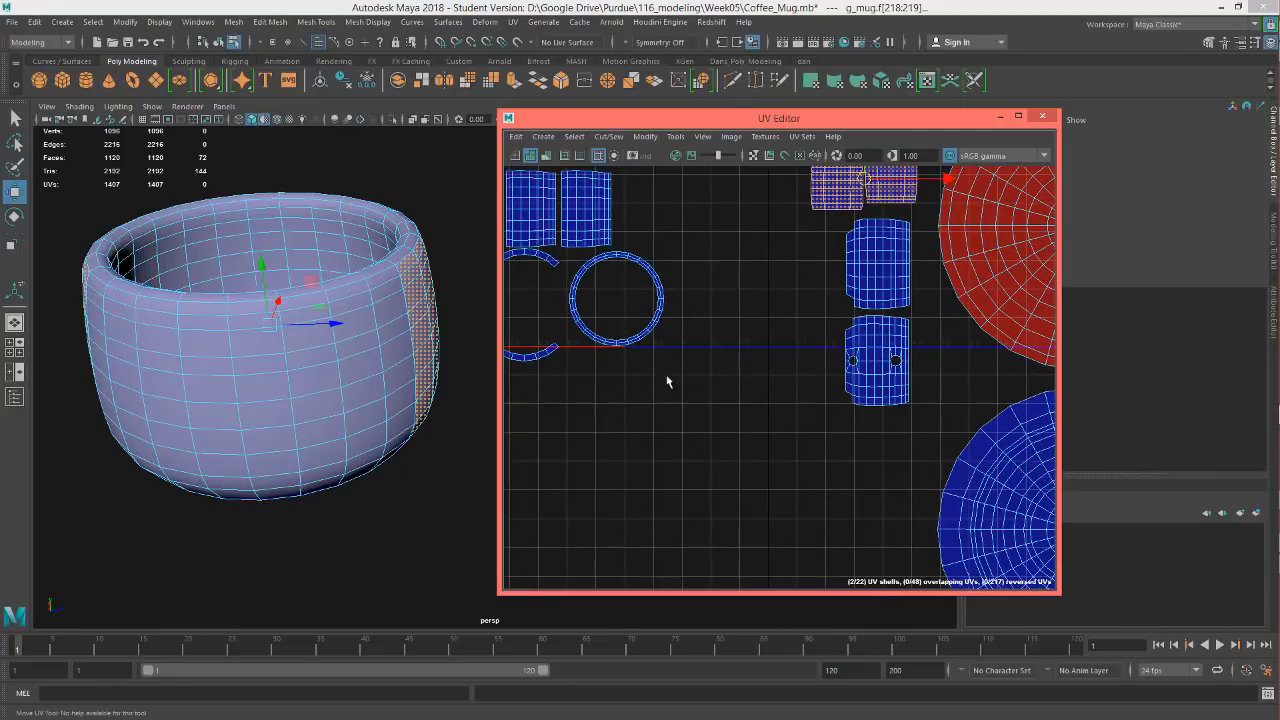
pyautogui.keyDown('alt'); pyautogui.moveTo(309, 401); pyautogui.dragTo(309, 375); pyautogui.keyUp('alt')
pyautogui.click(309, 403)
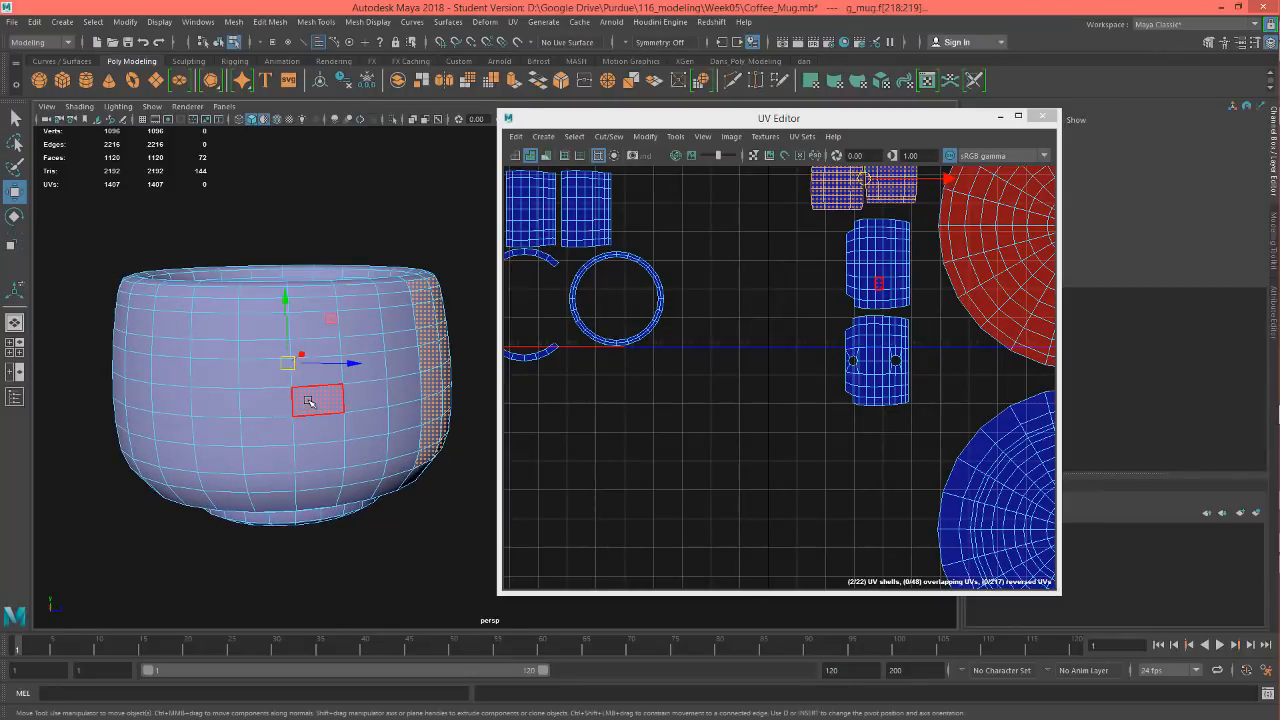
pyautogui.click(309, 401)
pyautogui.doubleClick(370, 392)
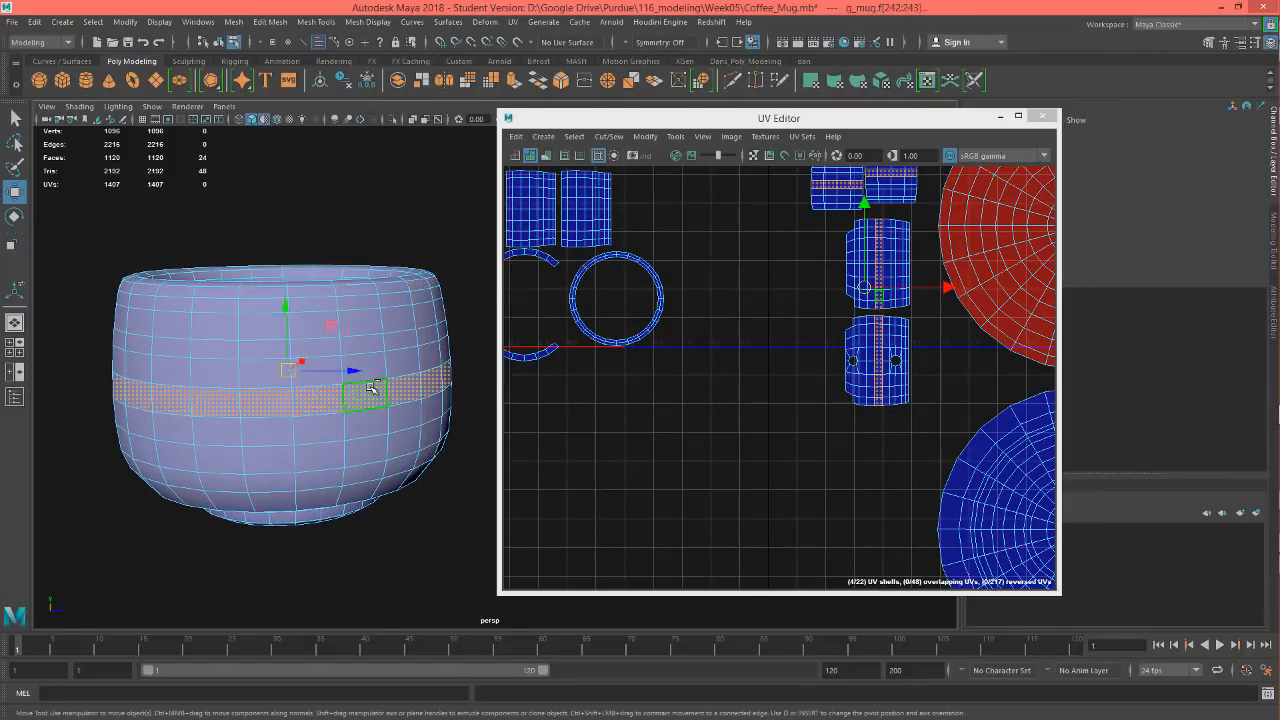
pyautogui.keyDown('alt'); pyautogui.moveTo(731, 402); pyautogui.dragTo(682, 466, button='middle'); pyautogui.keyUp('alt')
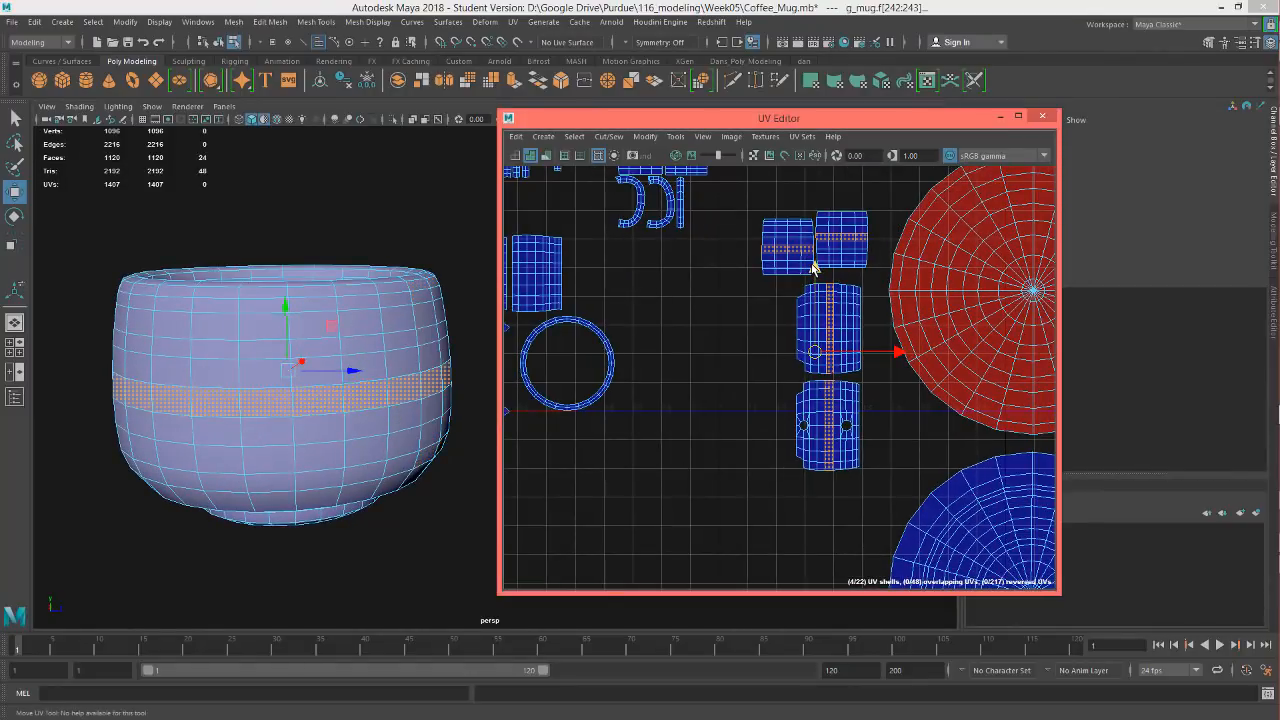
pyautogui.scroll(2, 812, 266)
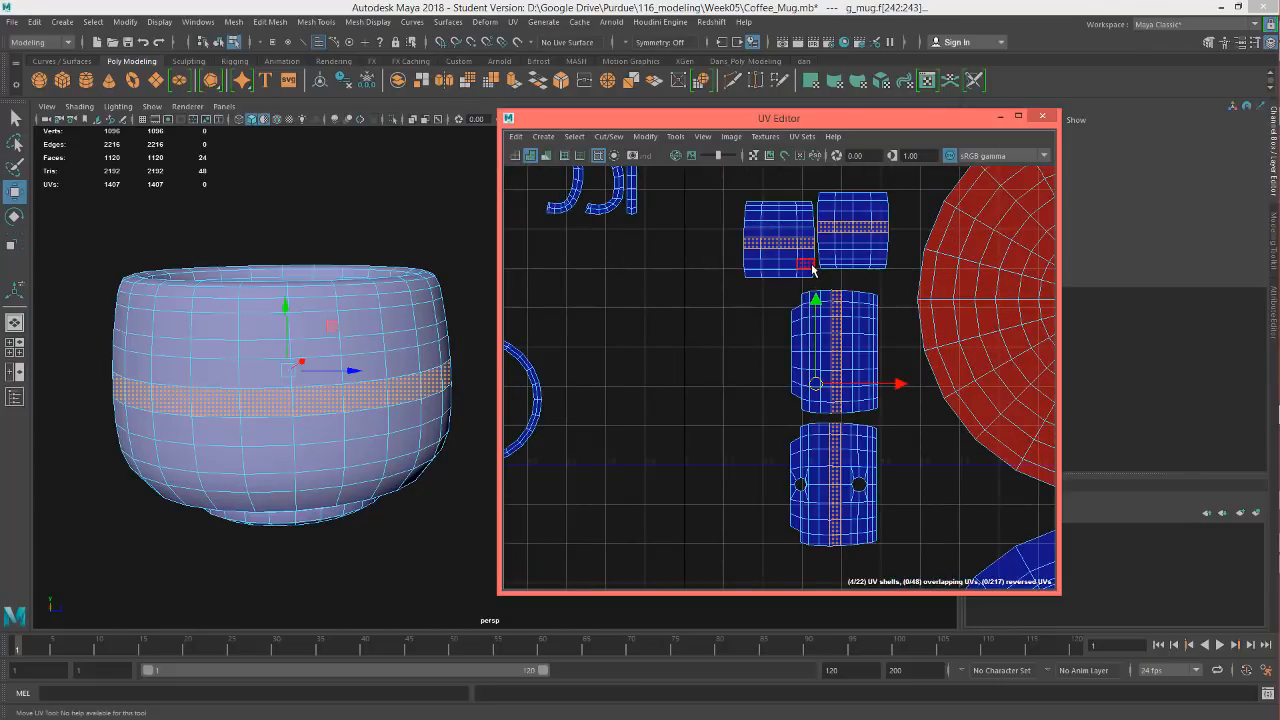
# Grow the middle face ring selection five times to spread it across the mug's outer wall
pyautogui.hotkey('shift', '.')
pyautogui.hotkey('shift', '.')
pyautogui.hotkey('shift', '.')
pyautogui.hotkey('shift', '.')
pyautogui.hotkey('shift', '.')
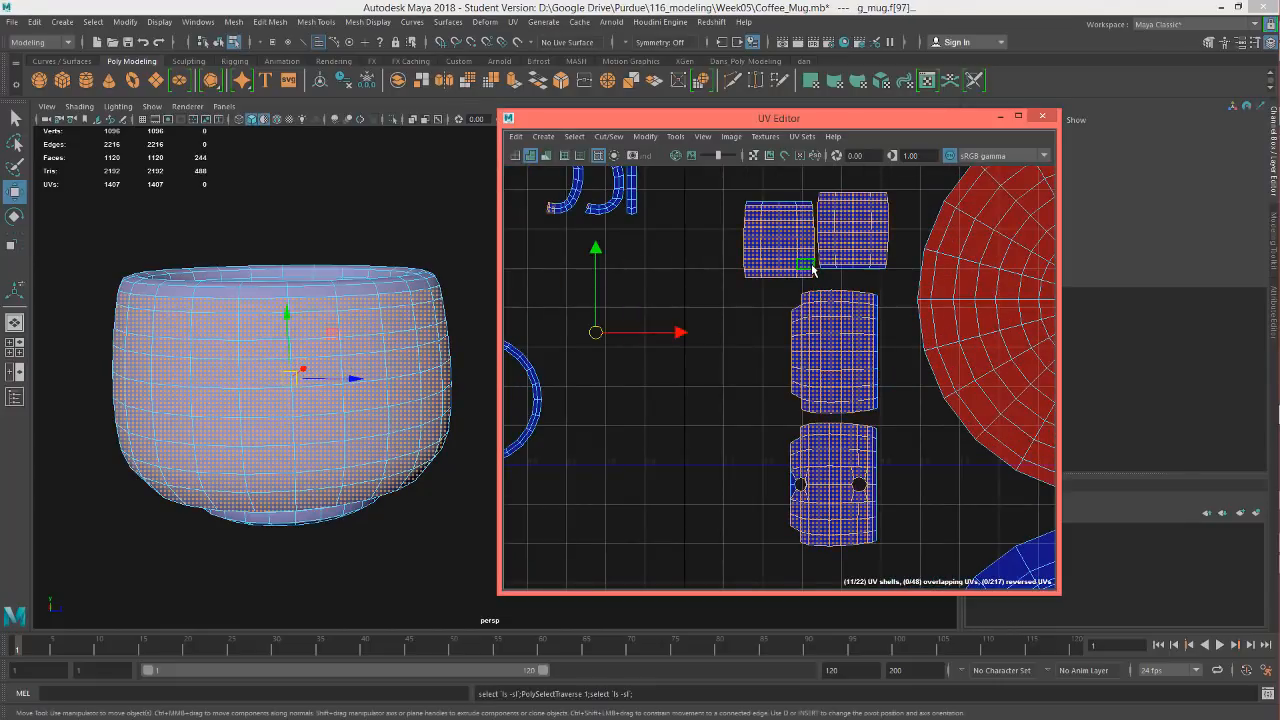
# Add the remaining full face rings just below the mug's rim to the outer-wall selection
pyautogui.keyDown('alt'); pyautogui.moveTo(694, 463); pyautogui.dragTo(820, 360, button='middle'); pyautogui.keyUp('alt')
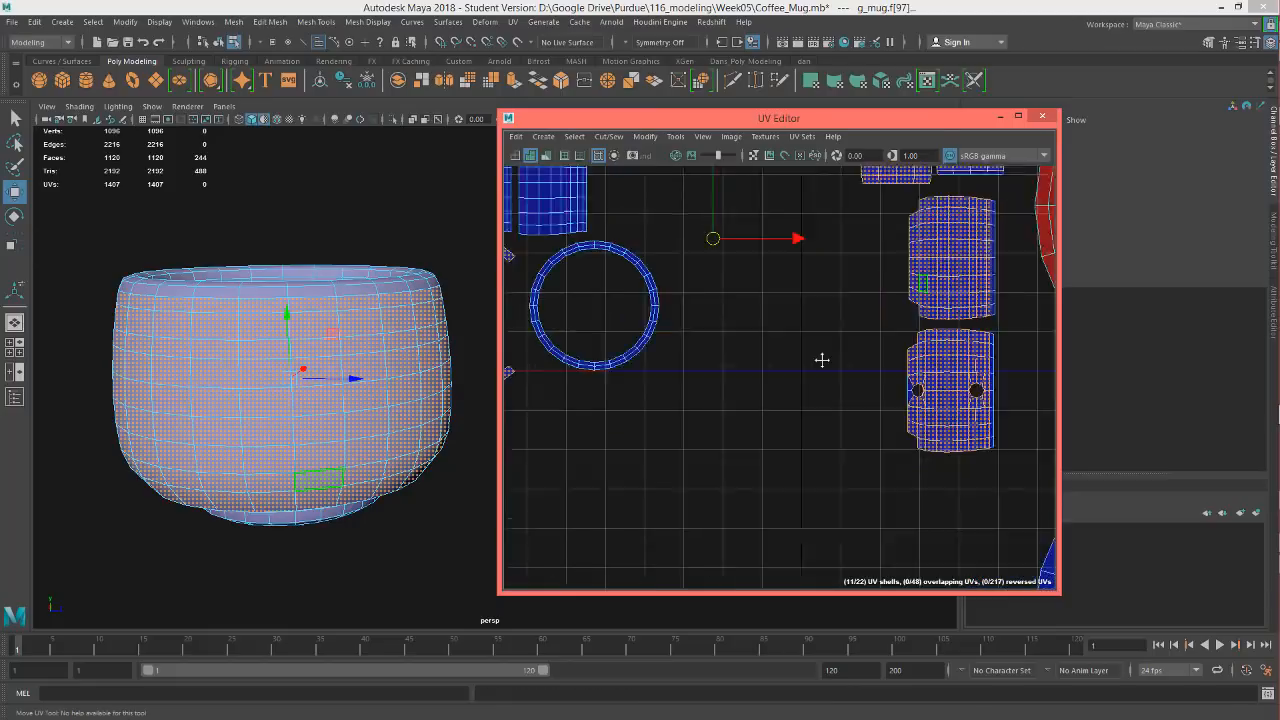
pyautogui.keyDown('alt'); pyautogui.moveTo(591, 343); pyautogui.dragTo(857, 461, button='middle'); pyautogui.keyUp('alt')
pyautogui.press('f')
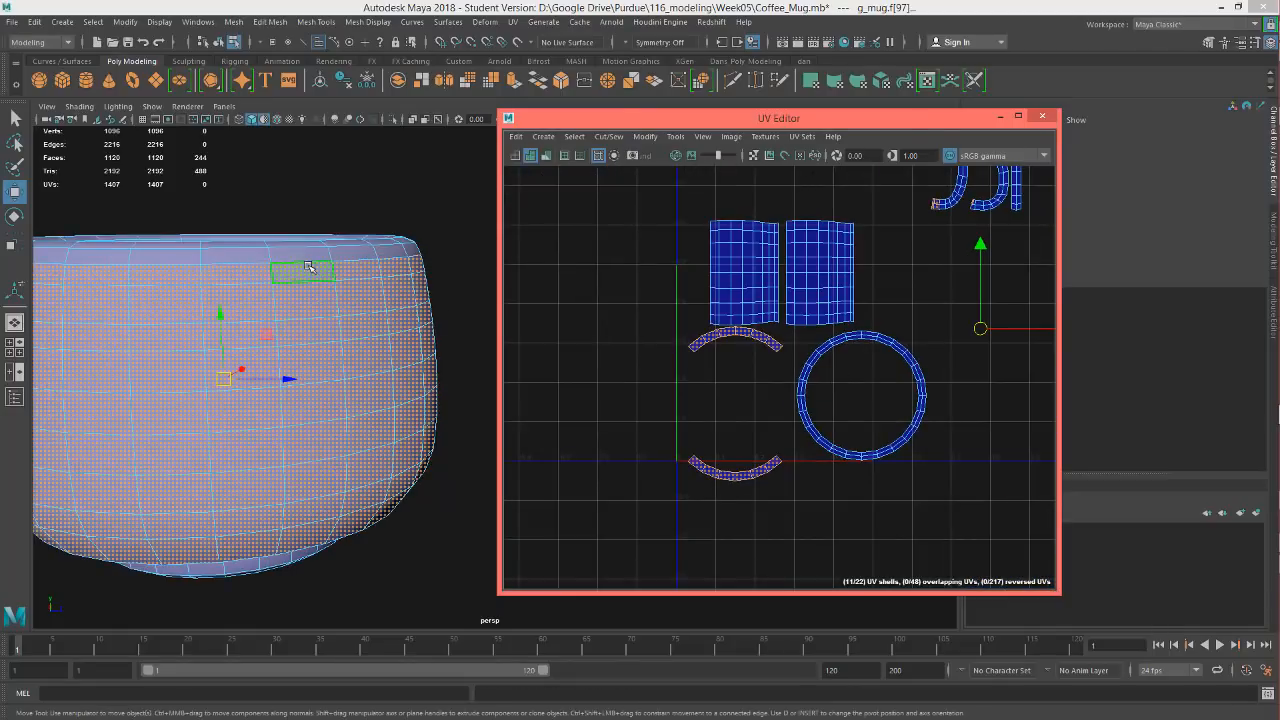
pyautogui.keyDown('shift'); pyautogui.doubleClick(344, 238); pyautogui.keyUp('shift')
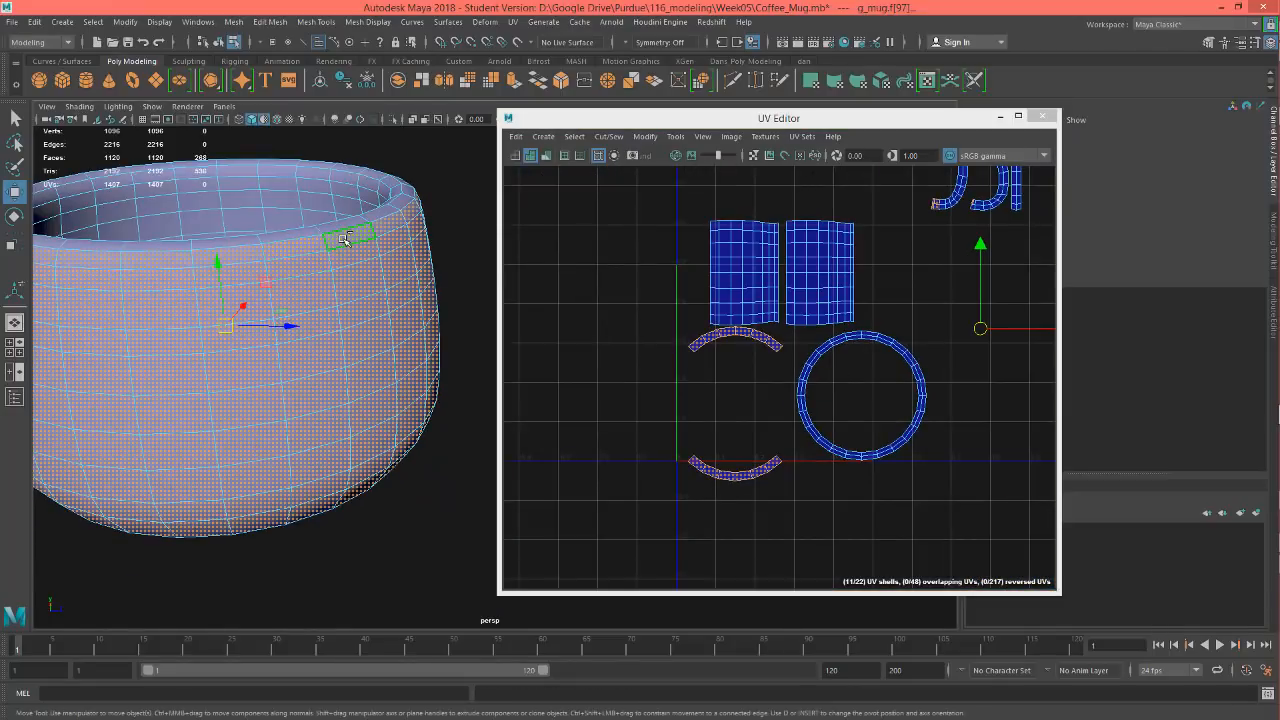
pyautogui.keyDown('shift'); pyautogui.doubleClick(374, 214); pyautogui.keyUp('shift')
# Examine the face selection along the lower wall and around the handle joints for missing or unwanted faces
pyautogui.keyDown('alt'); pyautogui.moveTo(374, 214); pyautogui.dragTo(418, 215); pyautogui.keyUp('alt')
pyautogui.keyDown('alt'); pyautogui.moveTo(418, 215); pyautogui.dragTo(456, 160, button='middle'); pyautogui.keyUp('alt')
pyautogui.keyDown('alt'); pyautogui.moveTo(352, 222); pyautogui.dragTo(394, 303); pyautogui.keyUp('alt')
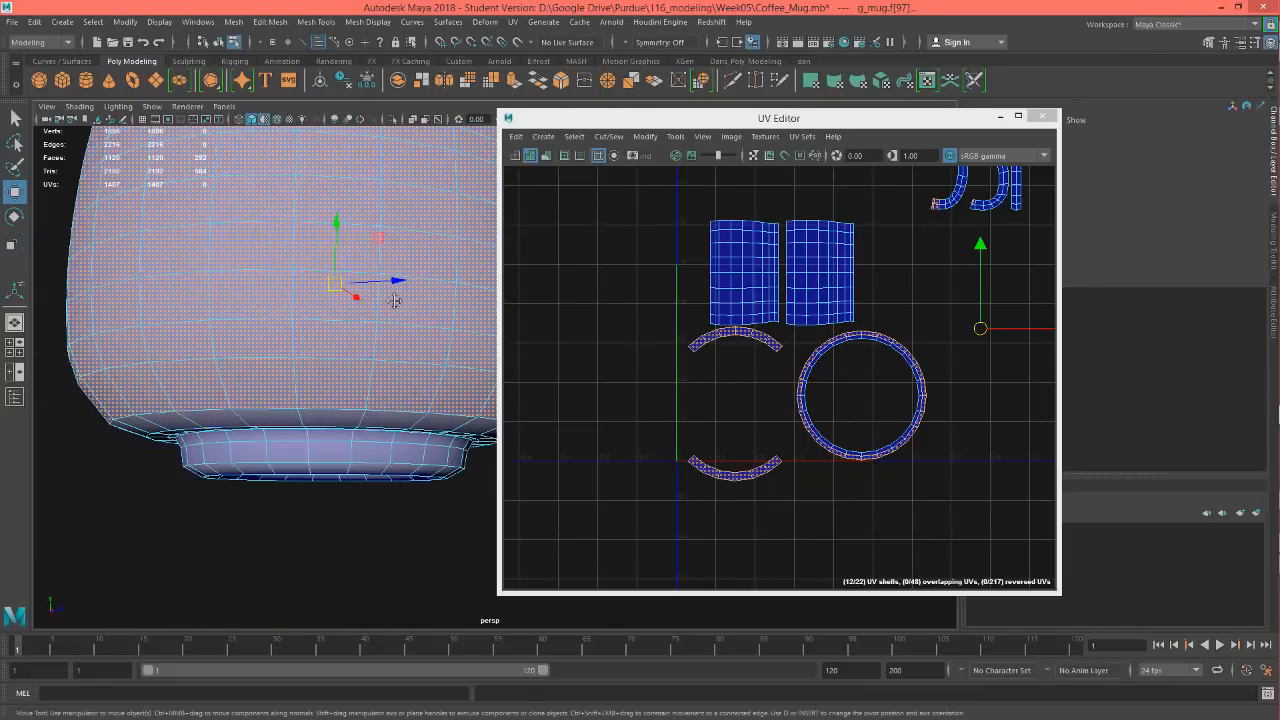
pyautogui.moveTo(280, 240)
pyautogui.keyDown('alt'); pyautogui.mouseDown()
pyautogui.moveTo(333, 226)
pyautogui.moveTo(250, 248)
pyautogui.mouseUp(); pyautogui.keyUp('alt')
pyautogui.keyDown('alt'); pyautogui.moveTo(320, 257); pyautogui.dragTo(125, 260, button='middle'); pyautogui.keyUp('alt')
pyautogui.keyDown('alt'); pyautogui.moveTo(323, 300); pyautogui.dragTo(75, 329, button='middle'); pyautogui.keyUp('alt')
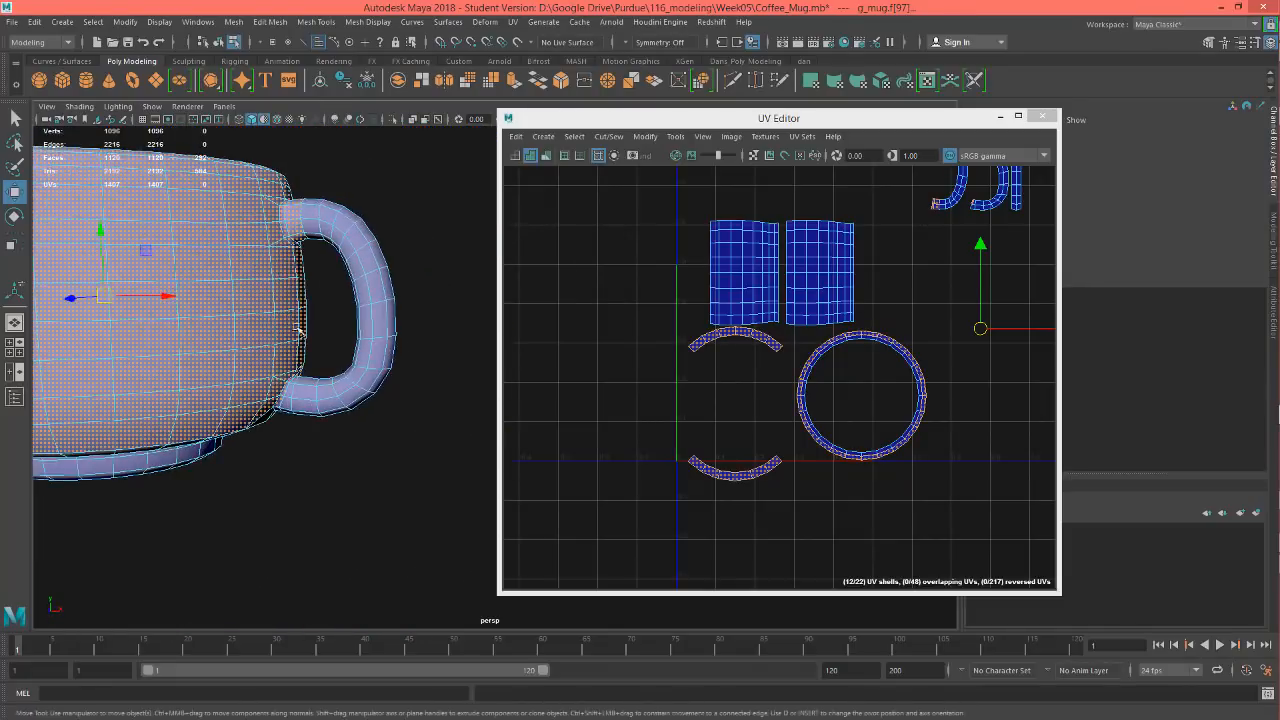
pyautogui.keyDown('alt'); pyautogui.moveTo(345, 310); pyautogui.dragTo(300, 305); pyautogui.keyUp('alt')
pyautogui.keyDown('alt'); pyautogui.moveTo(301, 342); pyautogui.dragTo(306, 397, button='middle'); pyautogui.keyUp('alt')
pyautogui.keyDown('alt'); pyautogui.moveTo(306, 397); pyautogui.dragTo(174, 279); pyautogui.keyUp('alt')
pyautogui.keyDown('alt'); pyautogui.moveTo(174, 279); pyautogui.dragTo(314, 305, button='middle'); pyautogui.keyUp('alt')
pyautogui.keyDown('alt'); pyautogui.moveTo(314, 305); pyautogui.dragTo(198, 298); pyautogui.keyUp('alt')
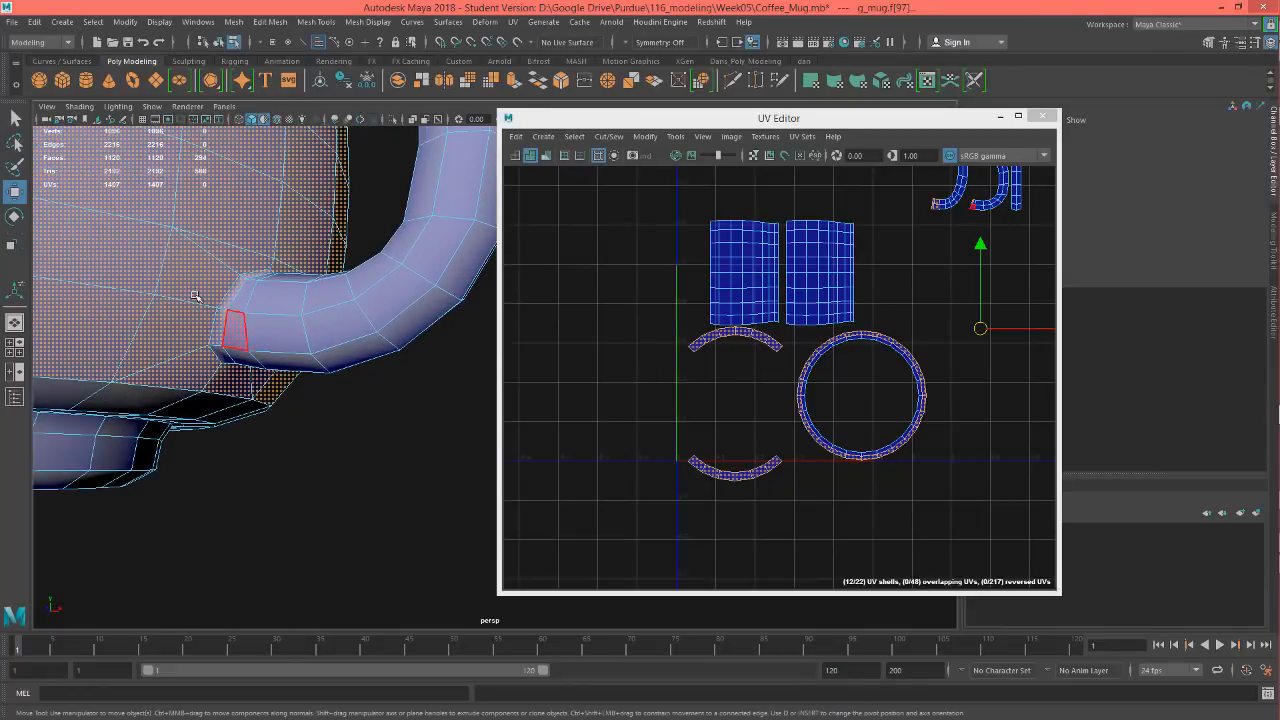
pyautogui.keyDown('alt'); pyautogui.moveTo(198, 298); pyautogui.dragTo(372, 282, button='right'); pyautogui.keyUp('alt')
pyautogui.keyDown('alt'); pyautogui.moveTo(300, 300); pyautogui.dragTo(712, 404, button='middle'); pyautogui.keyUp('alt')
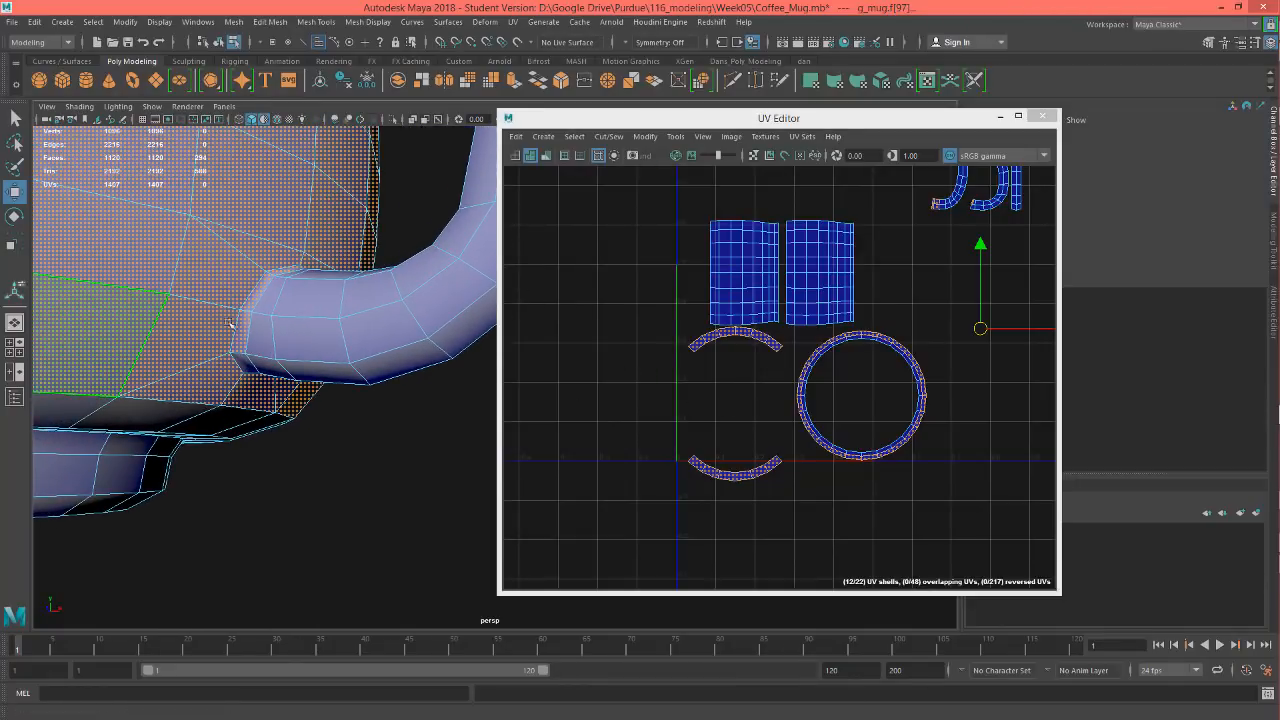
# Display the UV shells as wireframe and deselect the handle faces by their UV shells
pyautogui.click(531, 156)
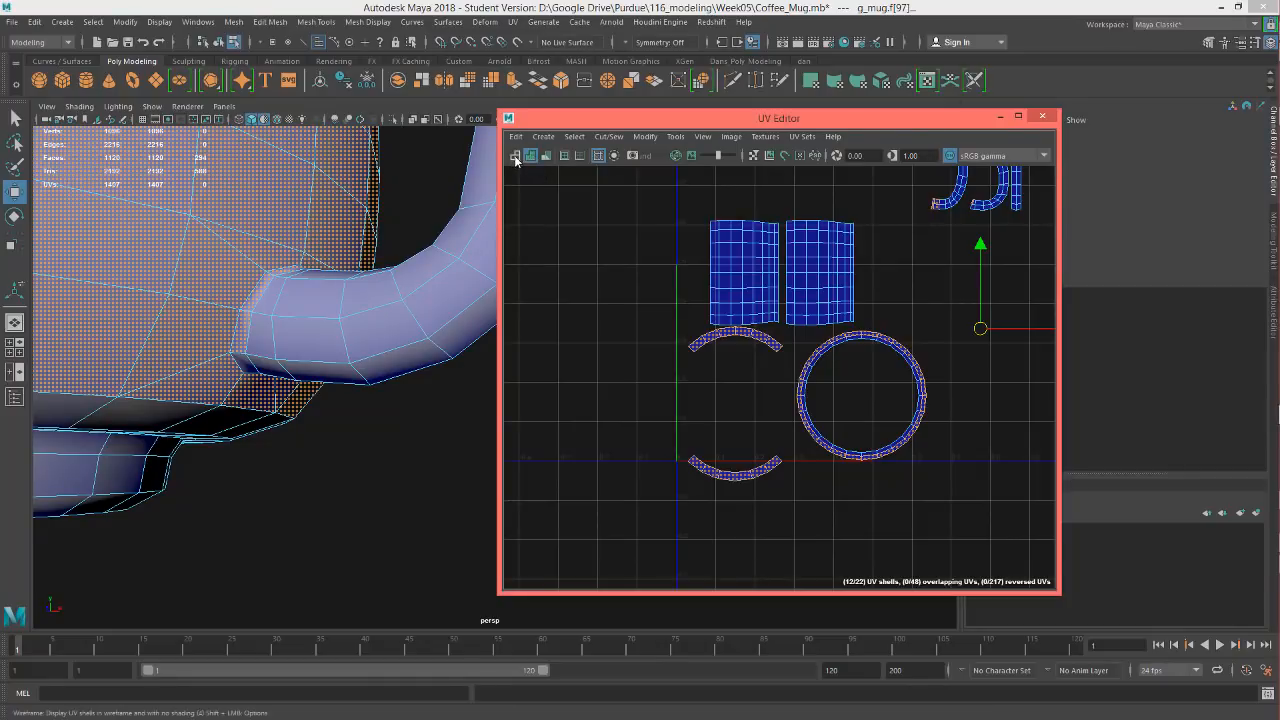
pyautogui.click(514, 157)
pyautogui.keyDown('alt'); pyautogui.moveTo(247, 341); pyautogui.dragTo(180, 320); pyautogui.keyUp('alt')
pyautogui.keyDown('alt'); pyautogui.moveTo(857, 300); pyautogui.dragTo(701, 458, button='middle'); pyautogui.keyUp('alt')
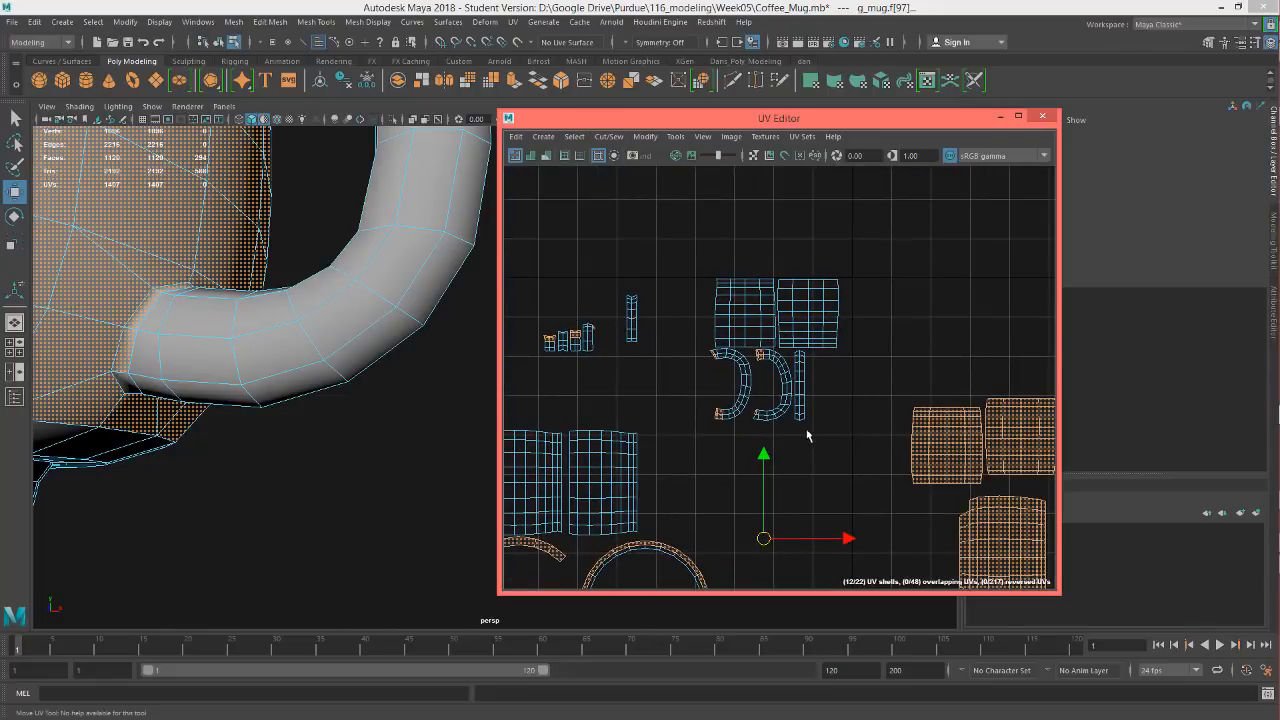
pyautogui.keyDown('ctrl'); pyautogui.moveTo(808, 435); pyautogui.dragTo(533, 275); pyautogui.keyUp('ctrl')
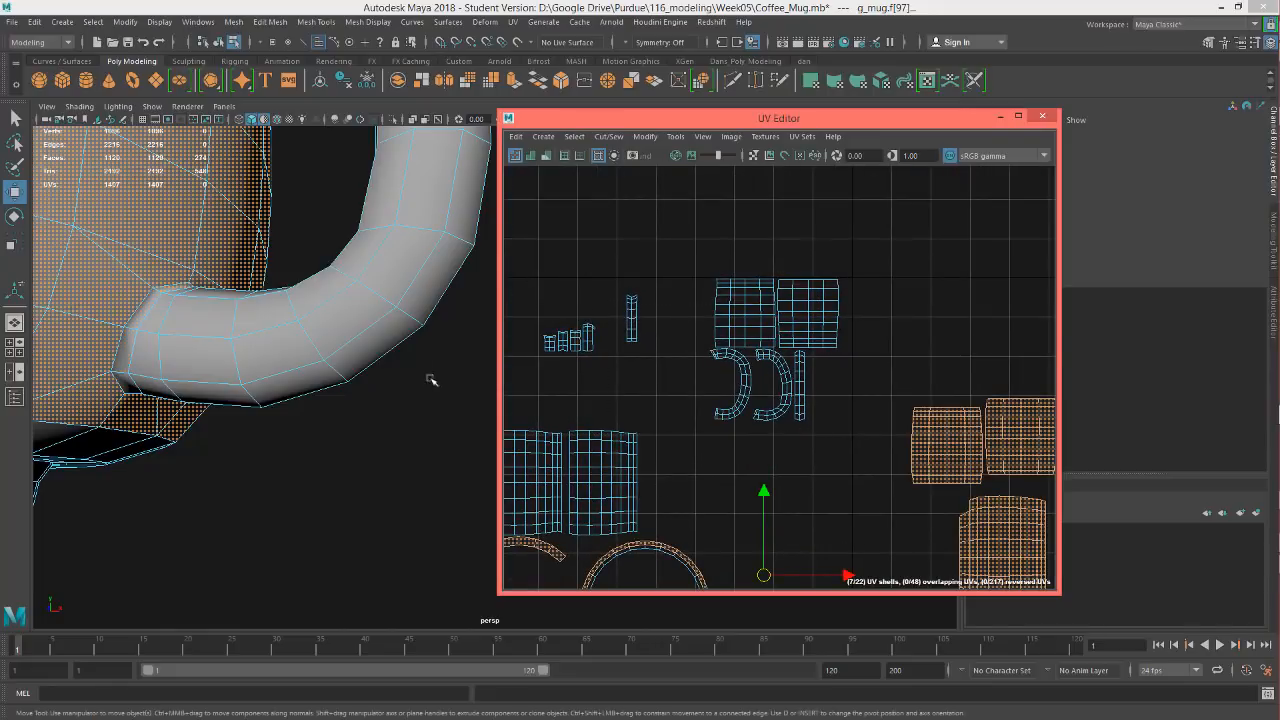
# Examine the selected outer wall from all sides against its highlighted shells in the UV layout
pyautogui.keyDown('alt'); pyautogui.moveTo(190, 365); pyautogui.dragTo(345, 285); pyautogui.keyUp('alt')
pyautogui.scroll(-7, 328, 393)
pyautogui.scroll(-4, 328, 390)
pyautogui.scroll(5, 349, 300)
pyautogui.keyDown('alt'); pyautogui.moveTo(750, 438); pyautogui.dragTo(767, 285, button='middle'); pyautogui.keyUp('alt')
pyautogui.scroll(-4, 778, 334)
pyautogui.scroll(4, 751, 350)
pyautogui.scroll(-4, 751, 350)
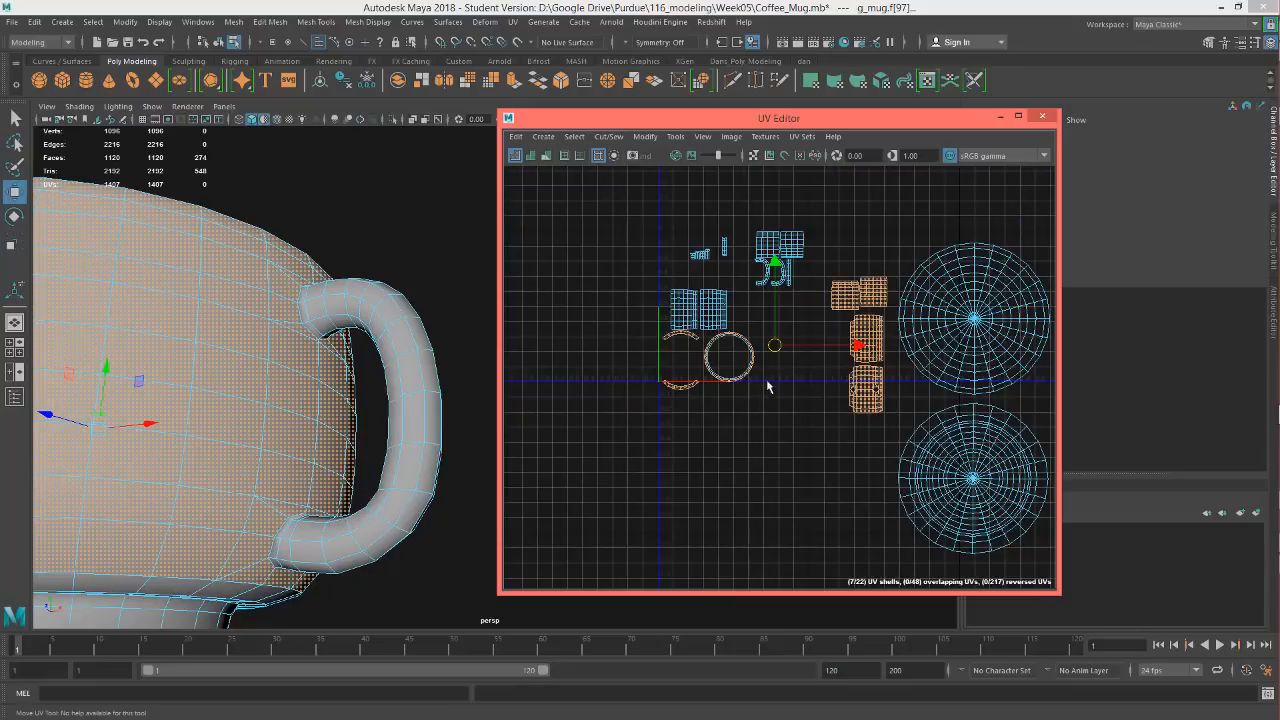
pyautogui.keyDown('alt'); pyautogui.moveTo(211, 305); pyautogui.dragTo(322, 411); pyautogui.keyUp('alt')
pyautogui.press('4')
pyautogui.press('5')
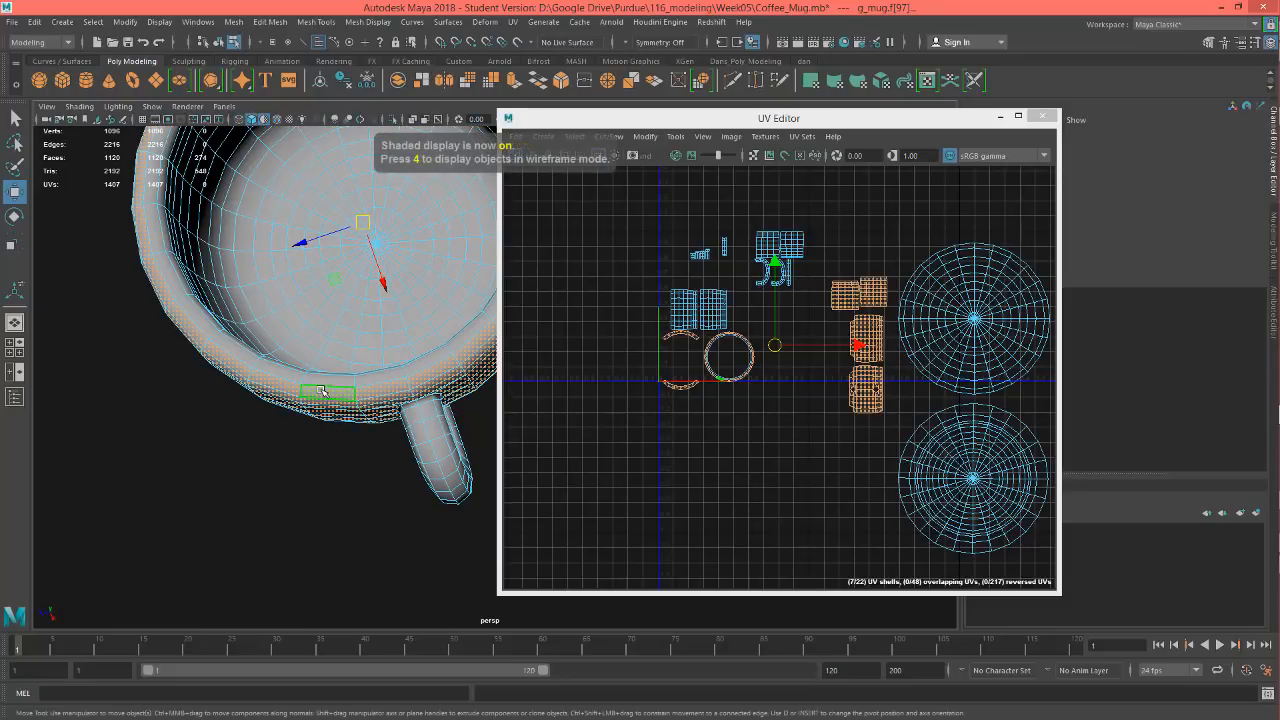
pyautogui.moveTo(312, 367)
pyautogui.keyDown('alt'); pyautogui.mouseDown()
pyautogui.moveTo(241, 227)
pyautogui.moveTo(358, 323)
pyautogui.moveTo(197, 316)
pyautogui.moveTo(126, 360)
pyautogui.moveTo(194, 331)
pyautogui.moveTo(389, 380)
pyautogui.moveTo(28, 378)
pyautogui.mouseUp(); pyautogui.keyUp('alt')
pyautogui.keyDown('alt'); pyautogui.moveTo(223, 420); pyautogui.dragTo(197, 420, button='middle'); pyautogui.keyUp('alt')
pyautogui.press('f')
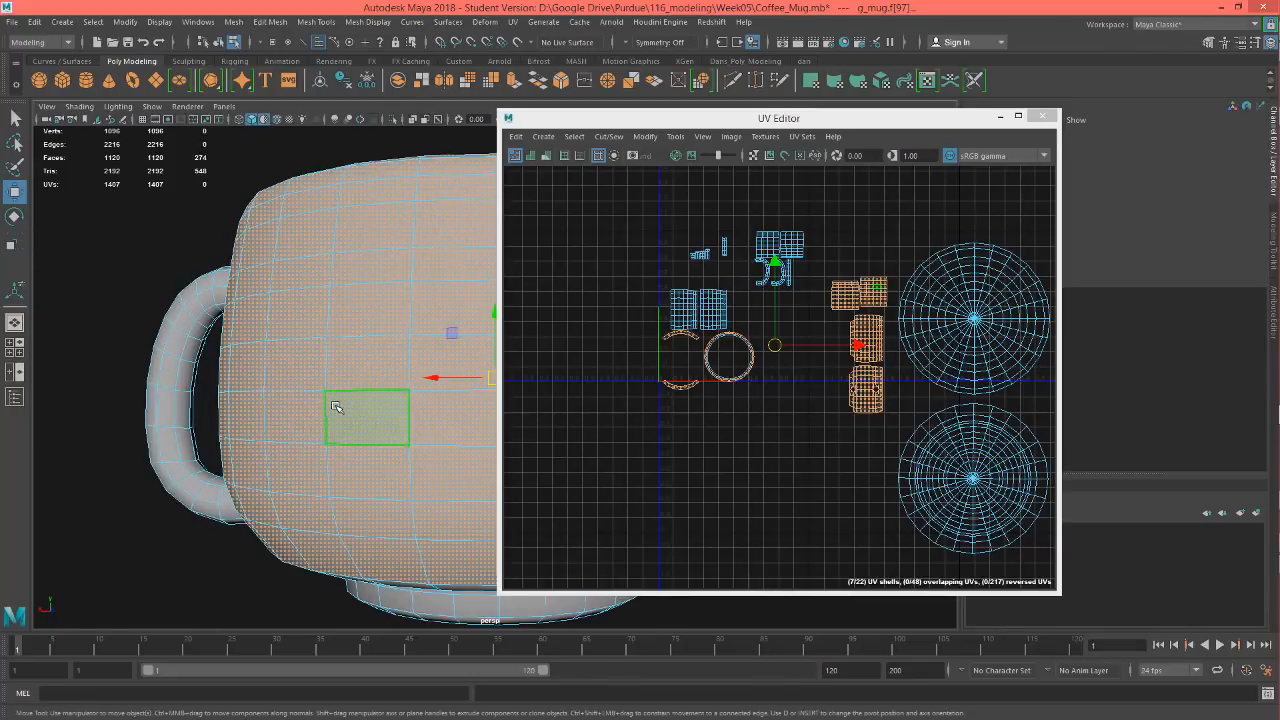
pyautogui.keyDown('alt'); pyautogui.moveTo(337, 406); pyautogui.dragTo(375, 427); pyautogui.keyUp('alt')
pyautogui.keyDown('alt'); pyautogui.moveTo(375, 427); pyautogui.dragTo(276, 399, button='right'); pyautogui.keyUp('alt')
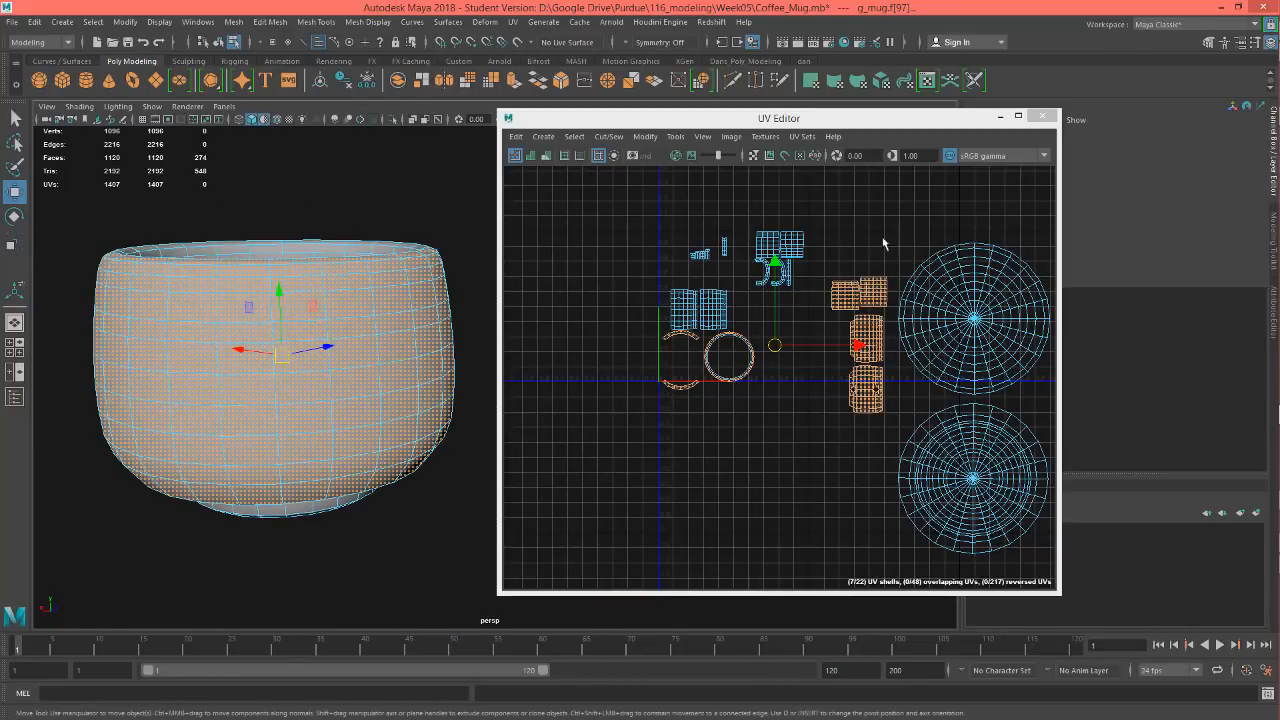
pyautogui.scroll(4, 828, 346)
pyautogui.scroll(2, 743, 376)
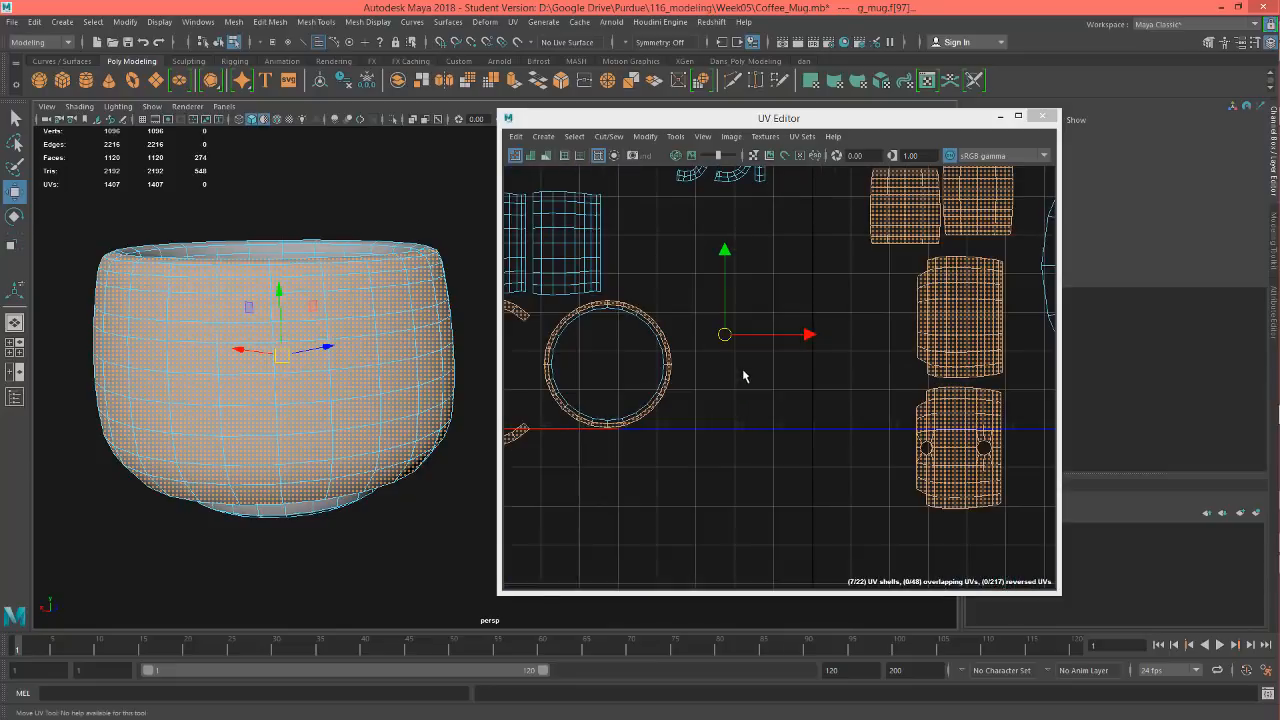
pyautogui.keyDown('alt'); pyautogui.moveTo(386, 457); pyautogui.dragTo(443, 450); pyautogui.keyUp('alt')
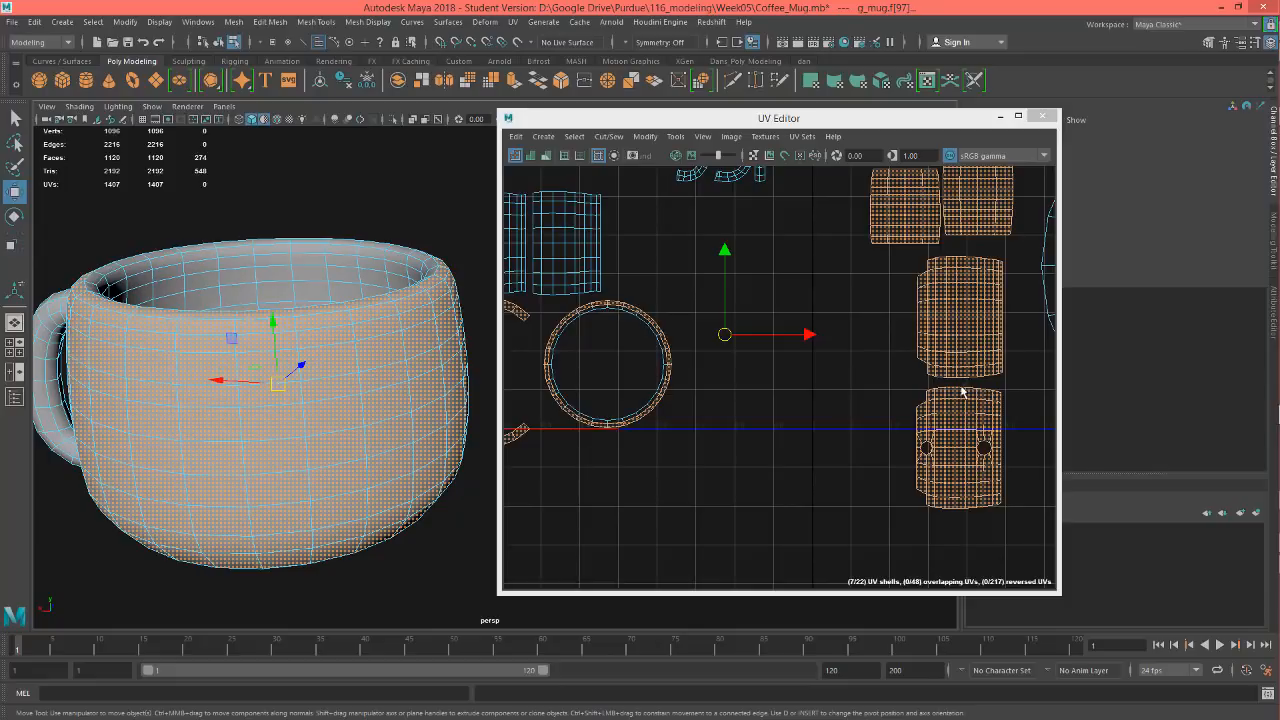
# Select the upper border edges of the outer-wall UV shell with the handle holes and join them using Move and Sew
pyautogui.keyDown('alt'); pyautogui.moveTo(968, 403); pyautogui.dragTo(820, 429, button='middle'); pyautogui.keyUp('alt')
pyautogui.scroll(6, 814, 409)
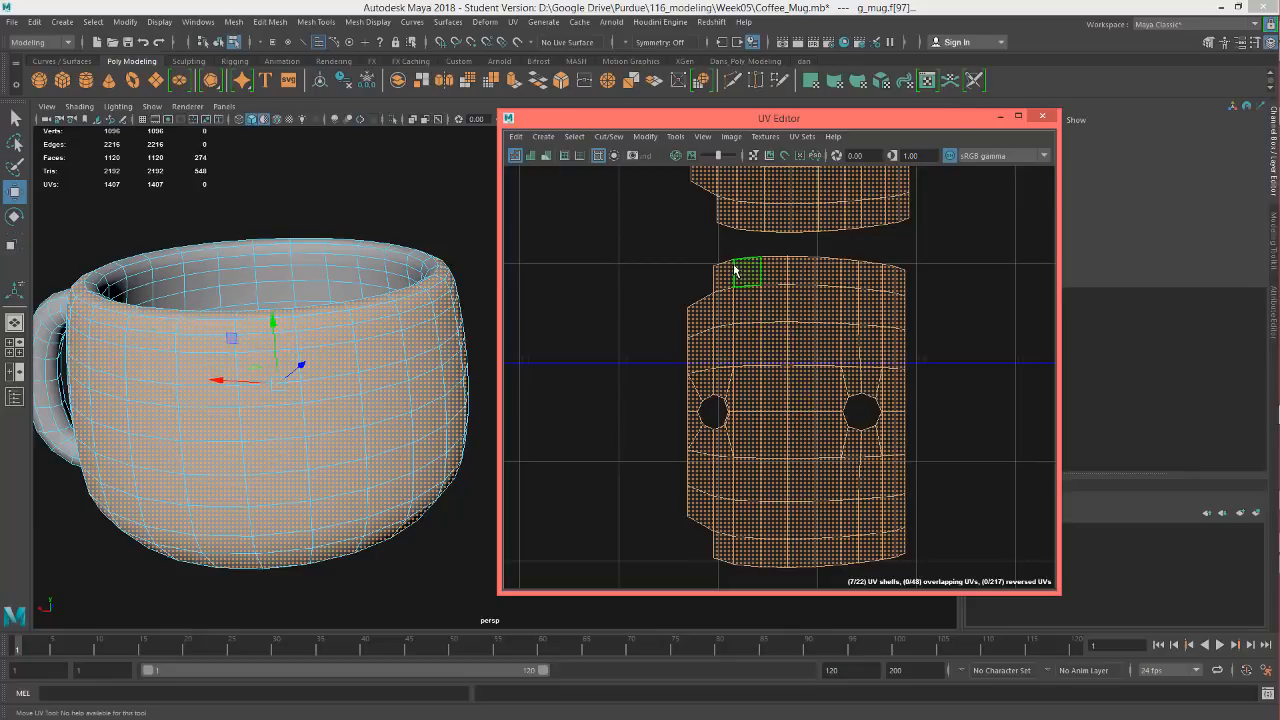
pyautogui.moveTo(735, 270); pyautogui.dragTo(734, 232, button='right')
pyautogui.moveTo(688, 245); pyautogui.dragTo(986, 278)
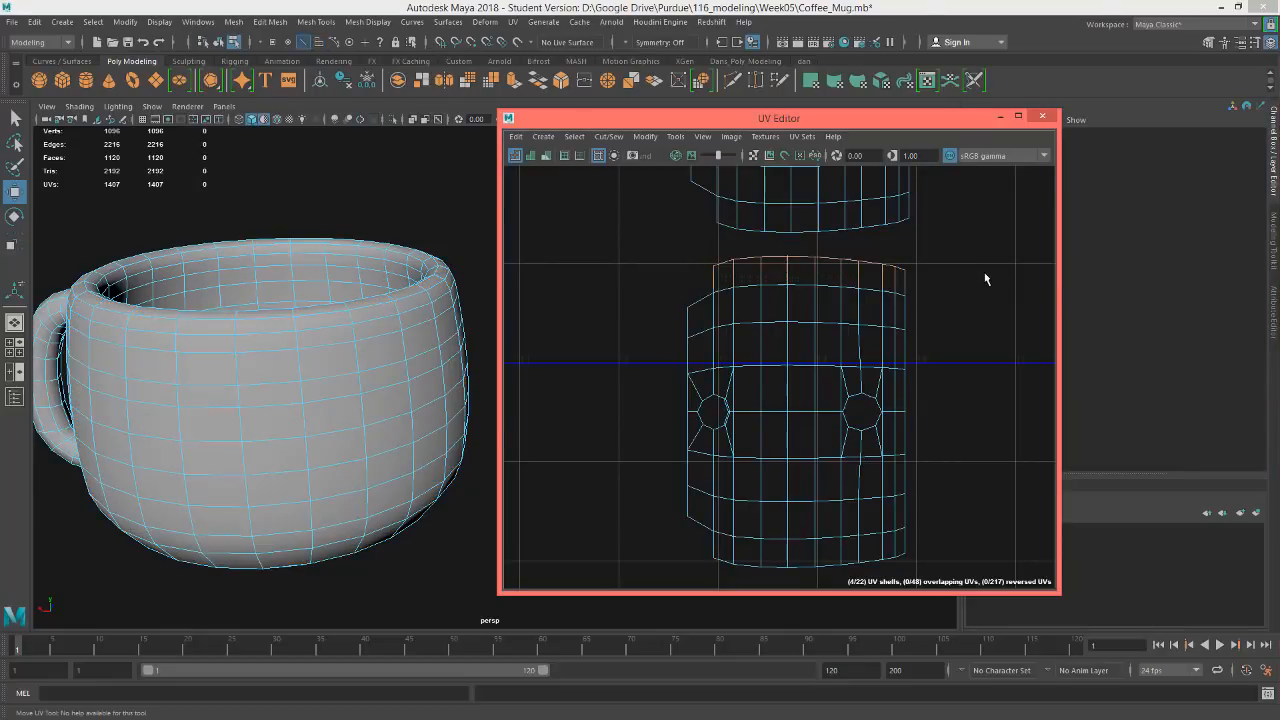
pyautogui.keyDown('shift'); pyautogui.click(703, 303); pyautogui.keyUp('shift')
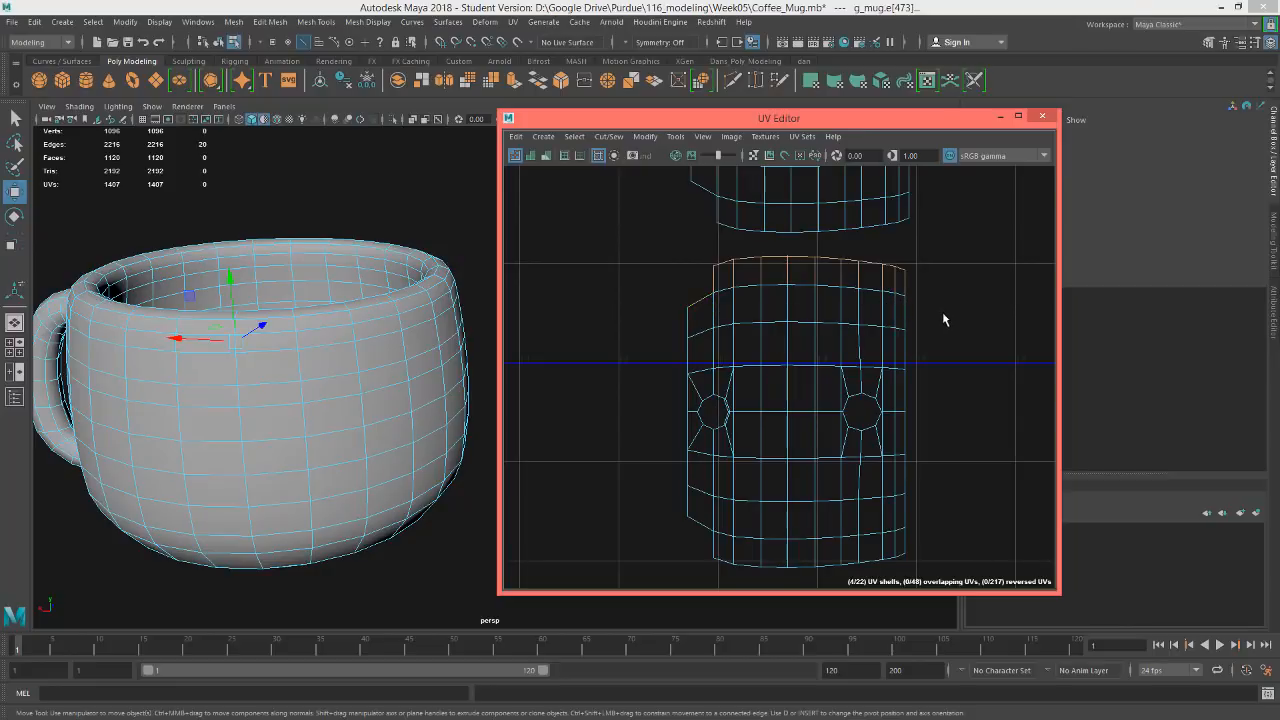
pyautogui.keyDown('ctrl'); pyautogui.moveTo(943, 314); pyautogui.dragTo(736, 276); pyautogui.keyUp('ctrl')
pyautogui.keyDown('ctrl'); pyautogui.click(731, 286); pyautogui.keyUp('ctrl')
pyautogui.click(609, 136)
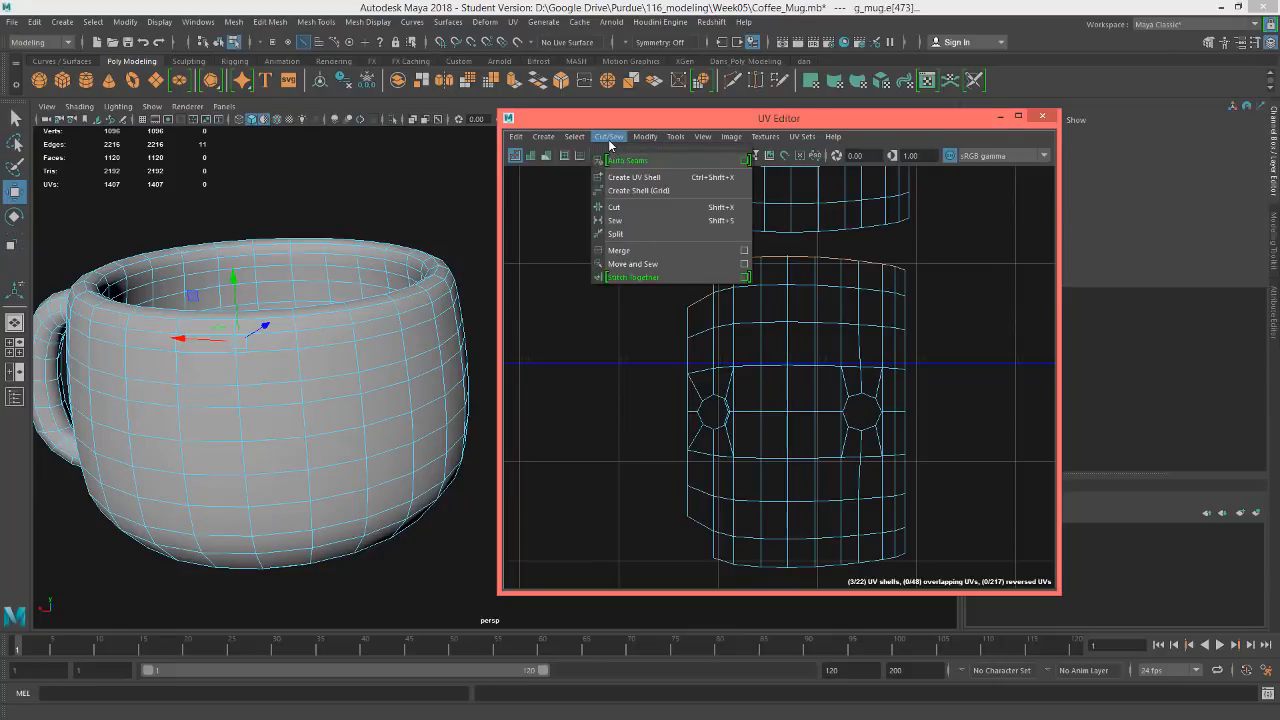
pyautogui.click(644, 265)
# Select the newly sewn outer-wall UV shell and move it away from the overlapping wall shell into empty space
pyautogui.scroll(-4, 720, 305)
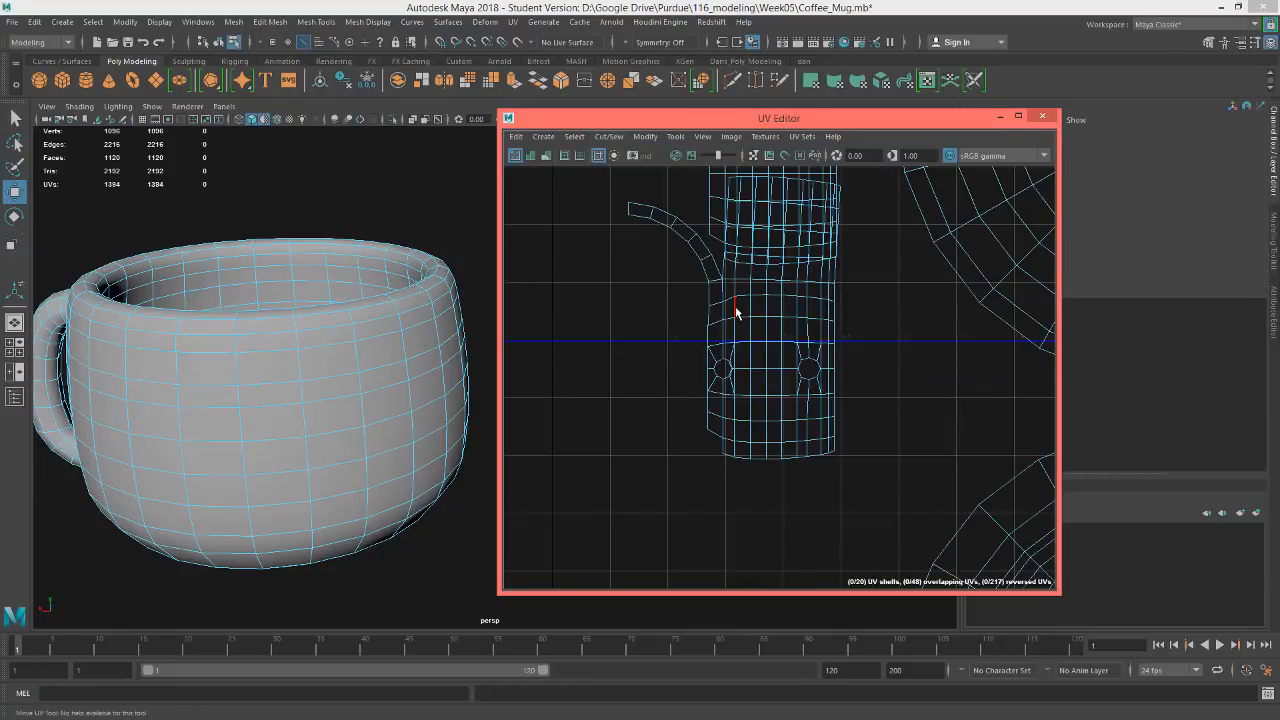
pyautogui.moveTo(755, 345); pyautogui.dragTo(757, 298, button='right')
pyautogui.click(763, 353)
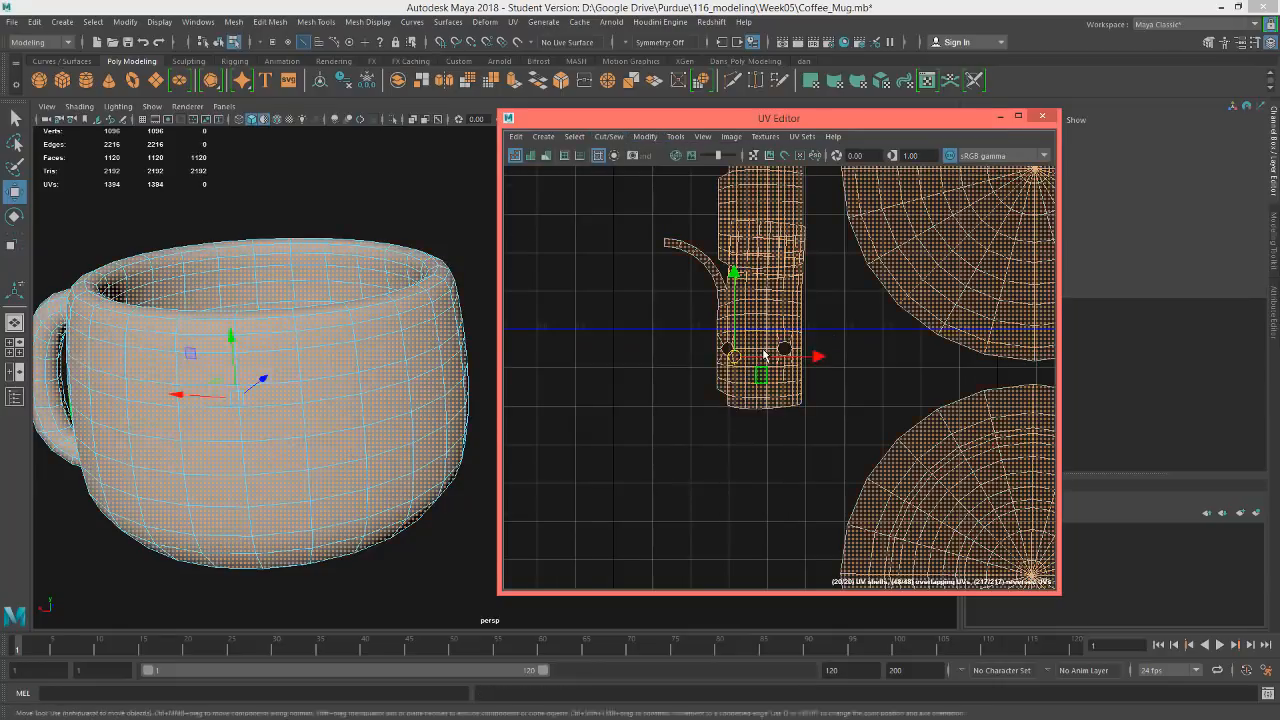
pyautogui.moveTo(745, 320); pyautogui.dragTo(681, 415)
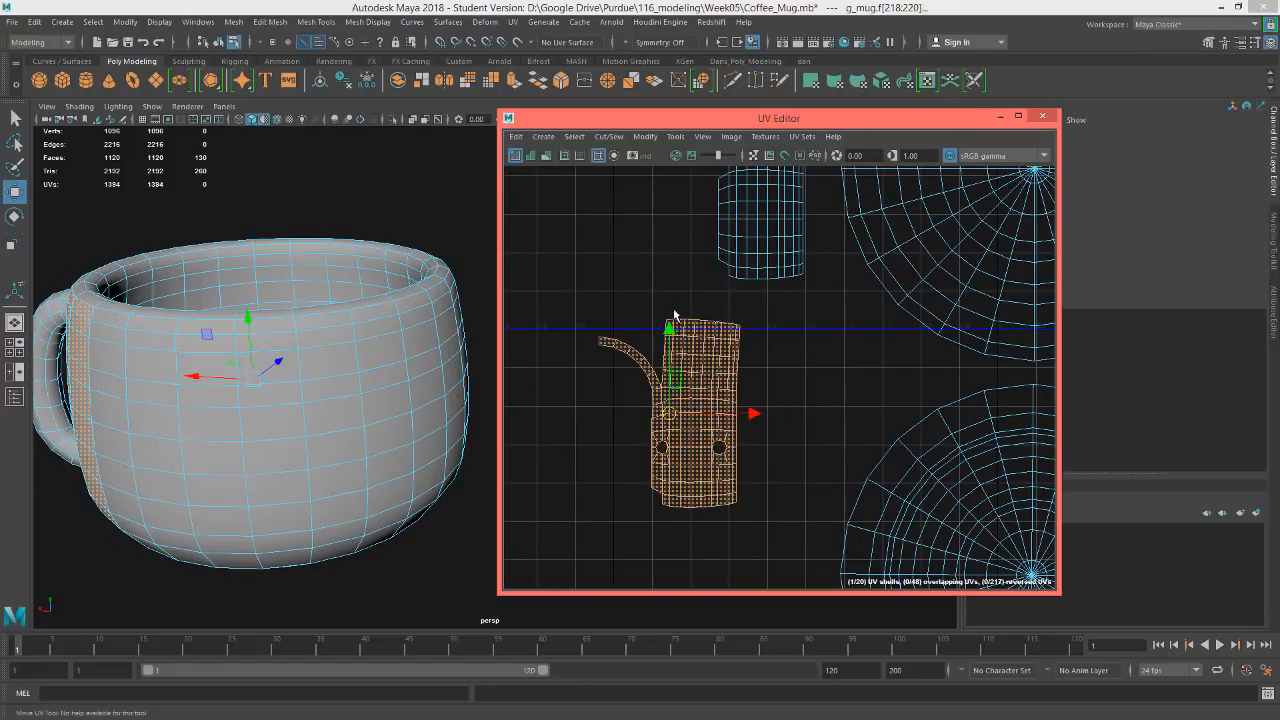
# Select the four matching edges along the gap beside the curved face strip and join them to the wall with Move and Sew
pyautogui.scroll(4, 654, 315)
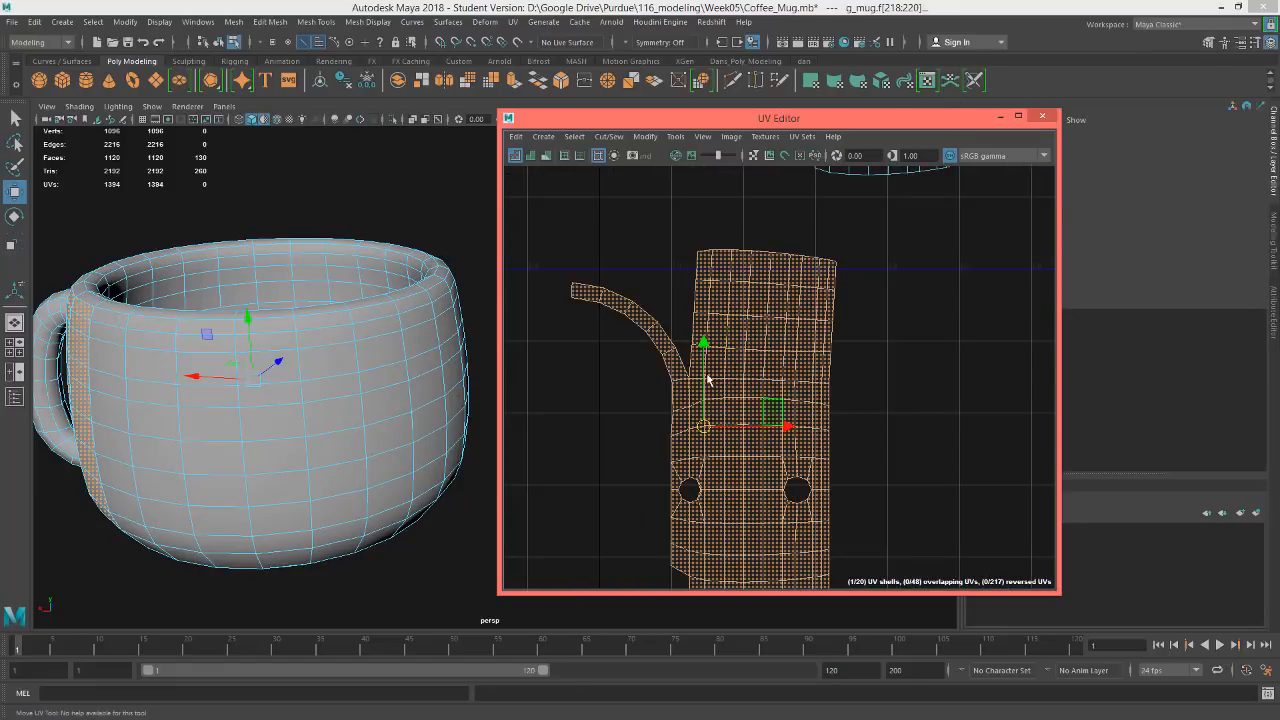
pyautogui.scroll(2, 701, 342)
pyautogui.moveTo(693, 378); pyautogui.dragTo(694, 343, button='right')
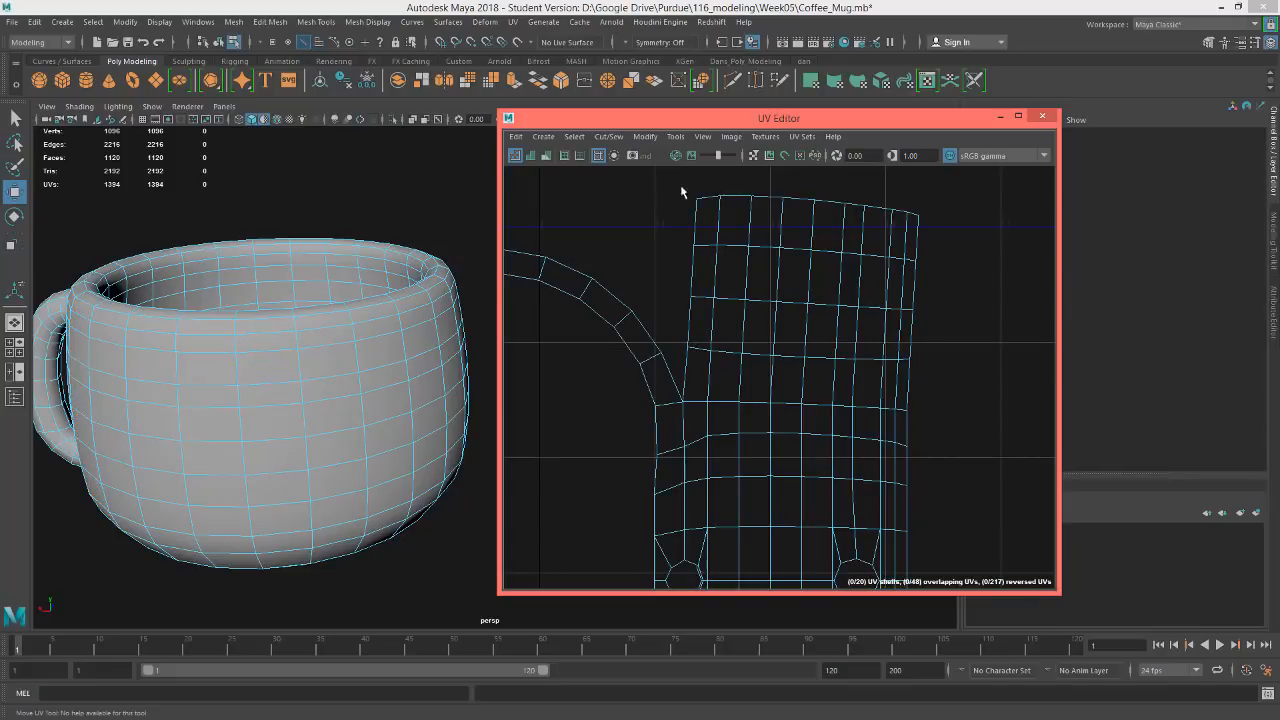
pyautogui.moveTo(681, 186); pyautogui.dragTo(705, 402)
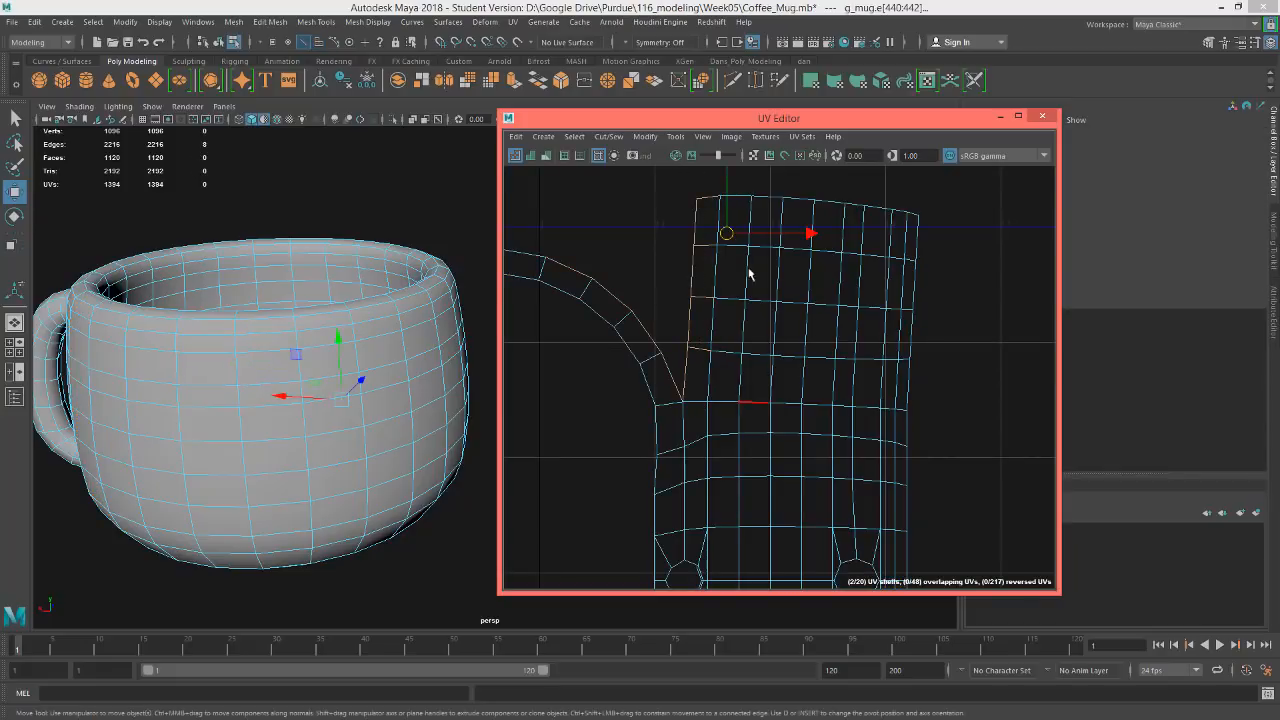
pyautogui.click(717, 215)
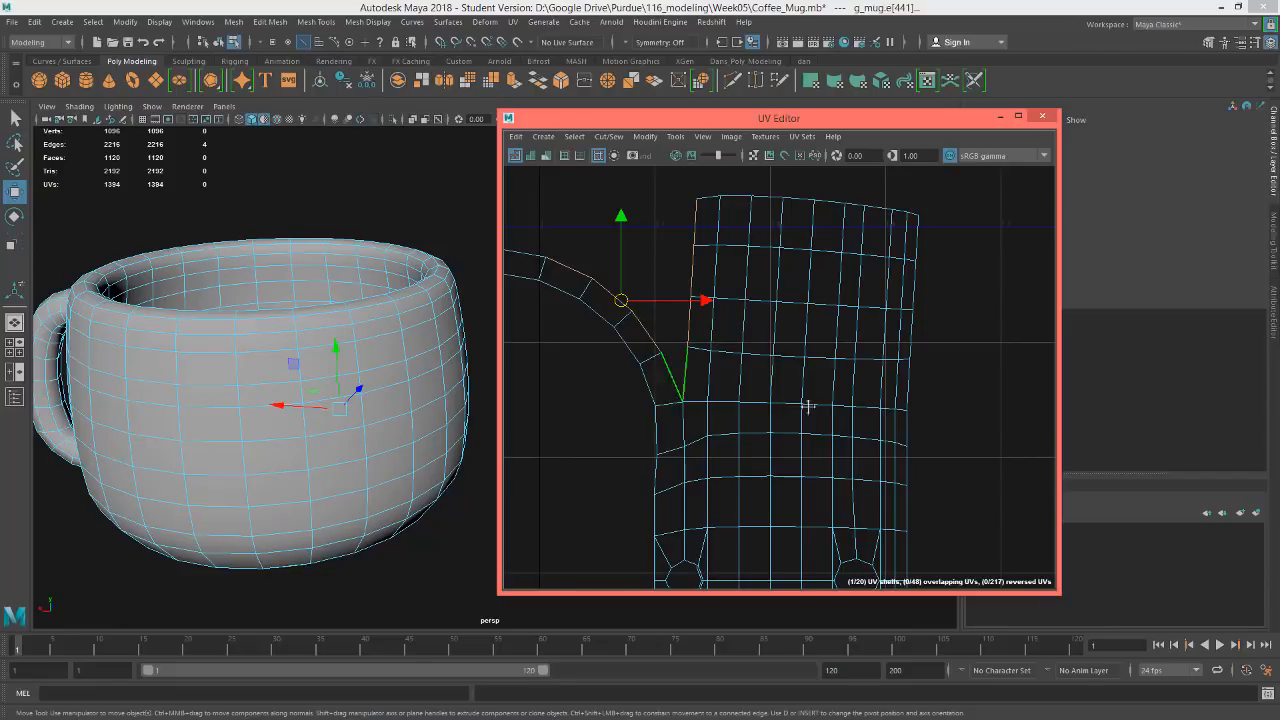
pyautogui.keyDown('alt'); pyautogui.moveTo(808, 405); pyautogui.dragTo(868, 397, button='middle'); pyautogui.keyUp('alt')
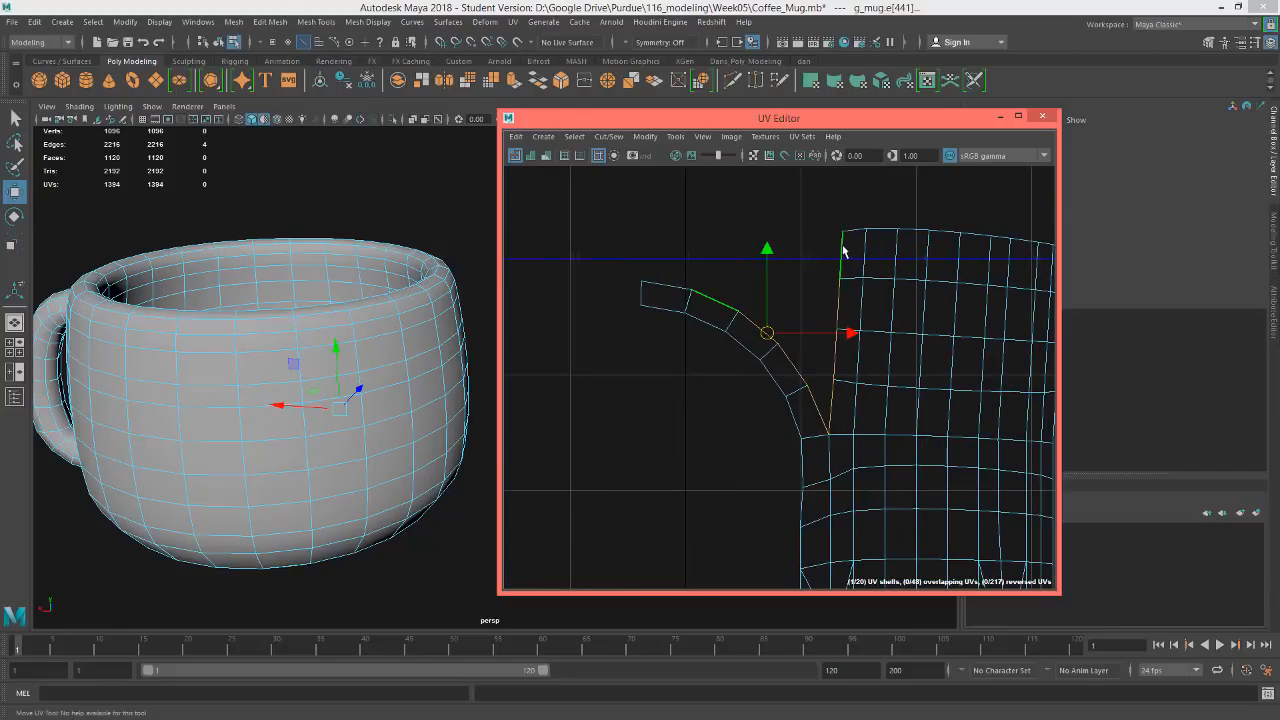
pyautogui.click(712, 301)
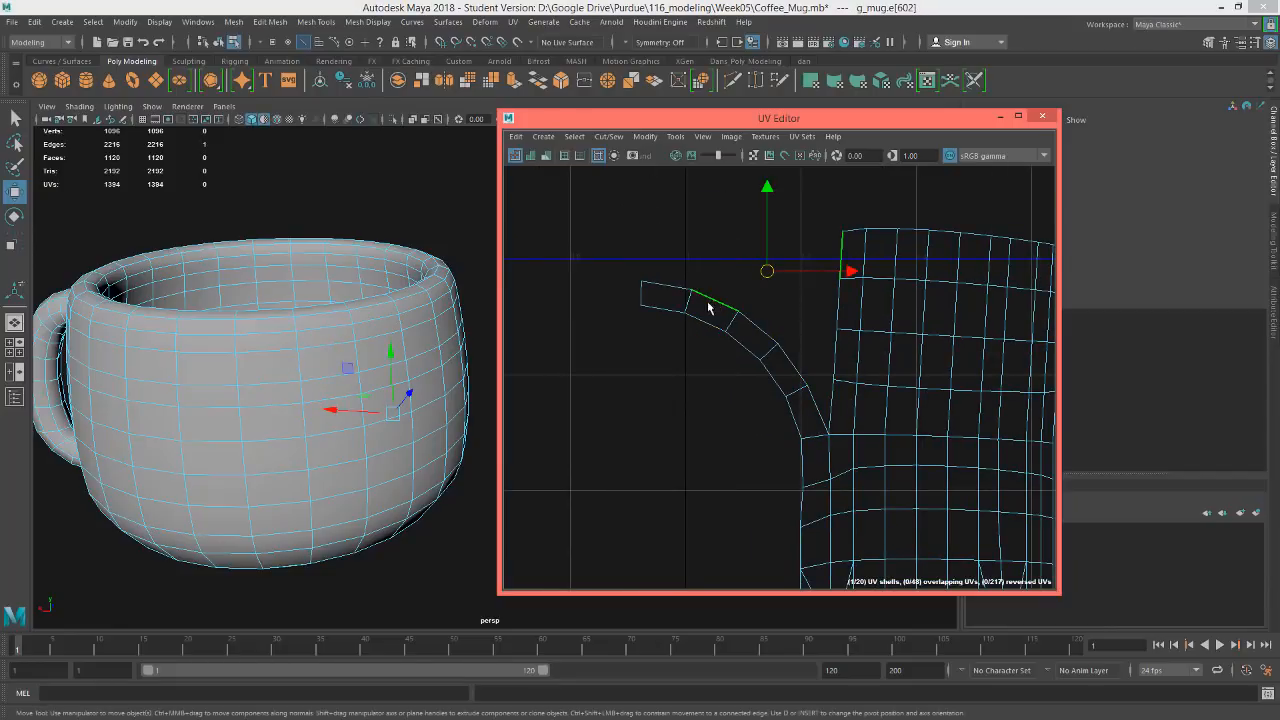
pyautogui.keyDown('shift'); pyautogui.click(837, 316); pyautogui.keyUp('shift')
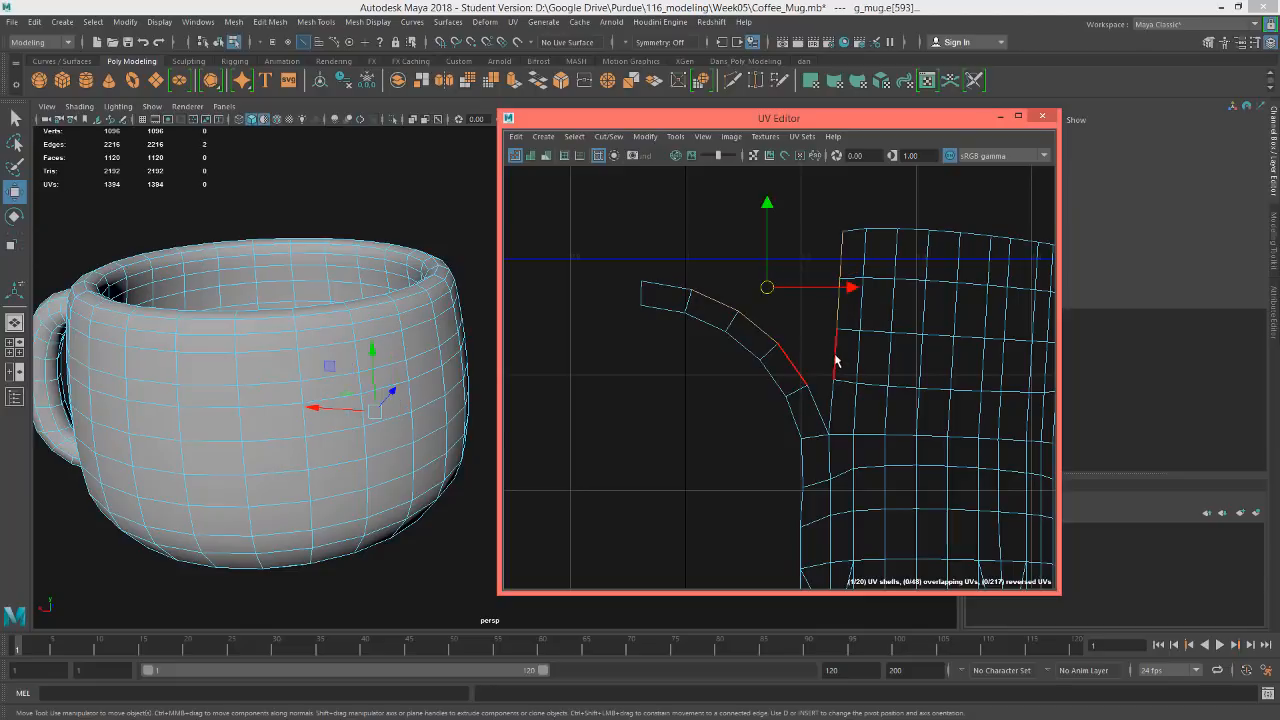
pyautogui.keyDown('shift'); pyautogui.click(836, 360); pyautogui.keyUp('shift')
pyautogui.keyDown('shift'); pyautogui.click(834, 411); pyautogui.keyUp('shift')
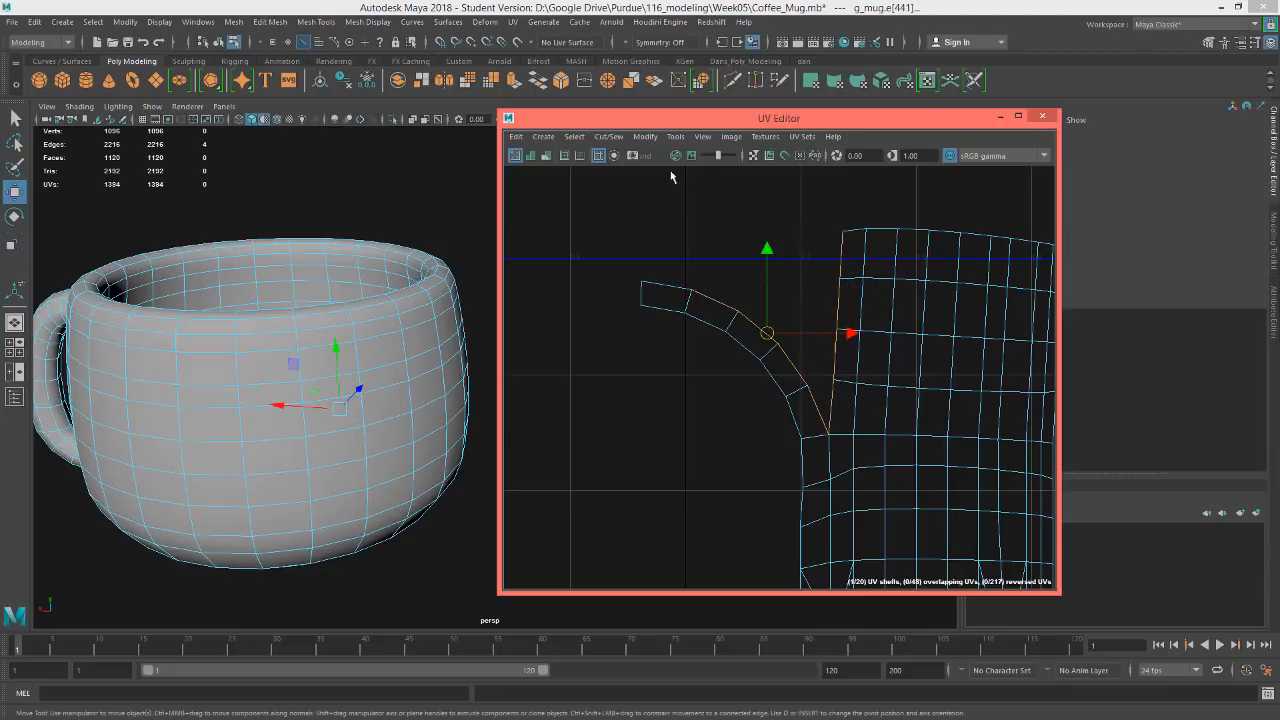
pyautogui.click(610, 137)
pyautogui.click(628, 262)
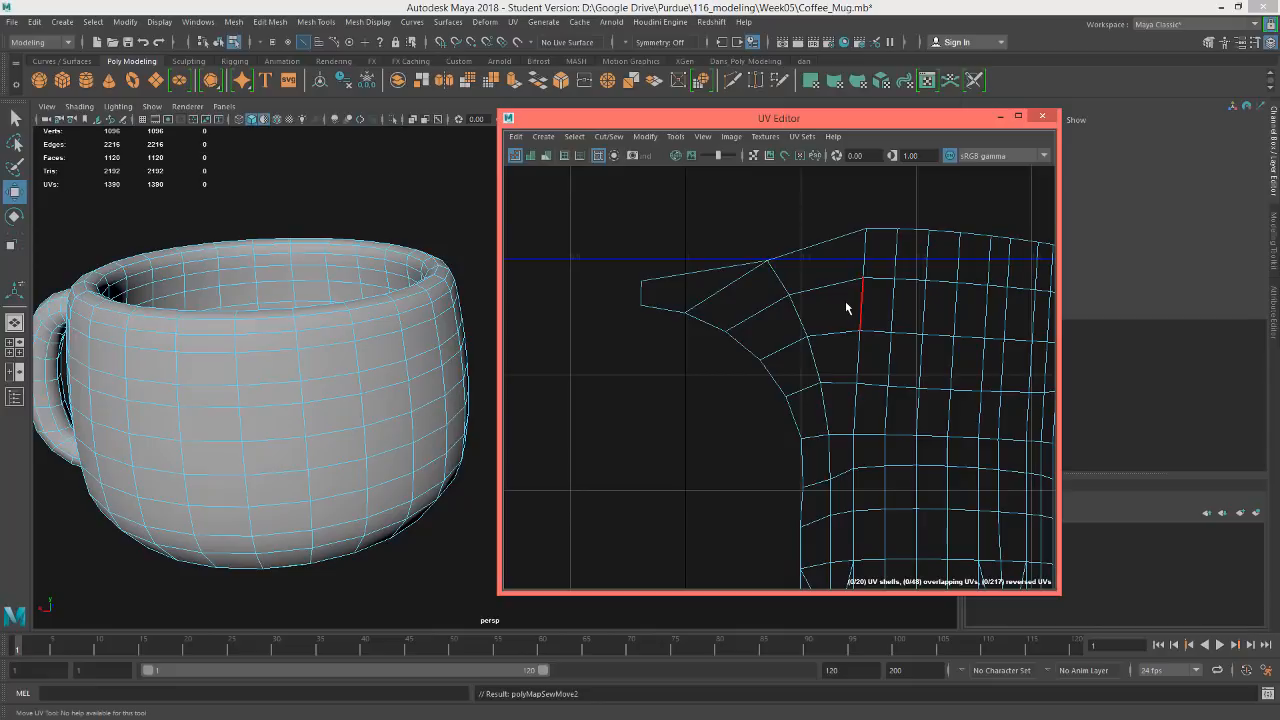
# Select the two border edges beside the left handle hole in the outer-wall UV shell and cut them
pyautogui.scroll(-4, 838, 375)
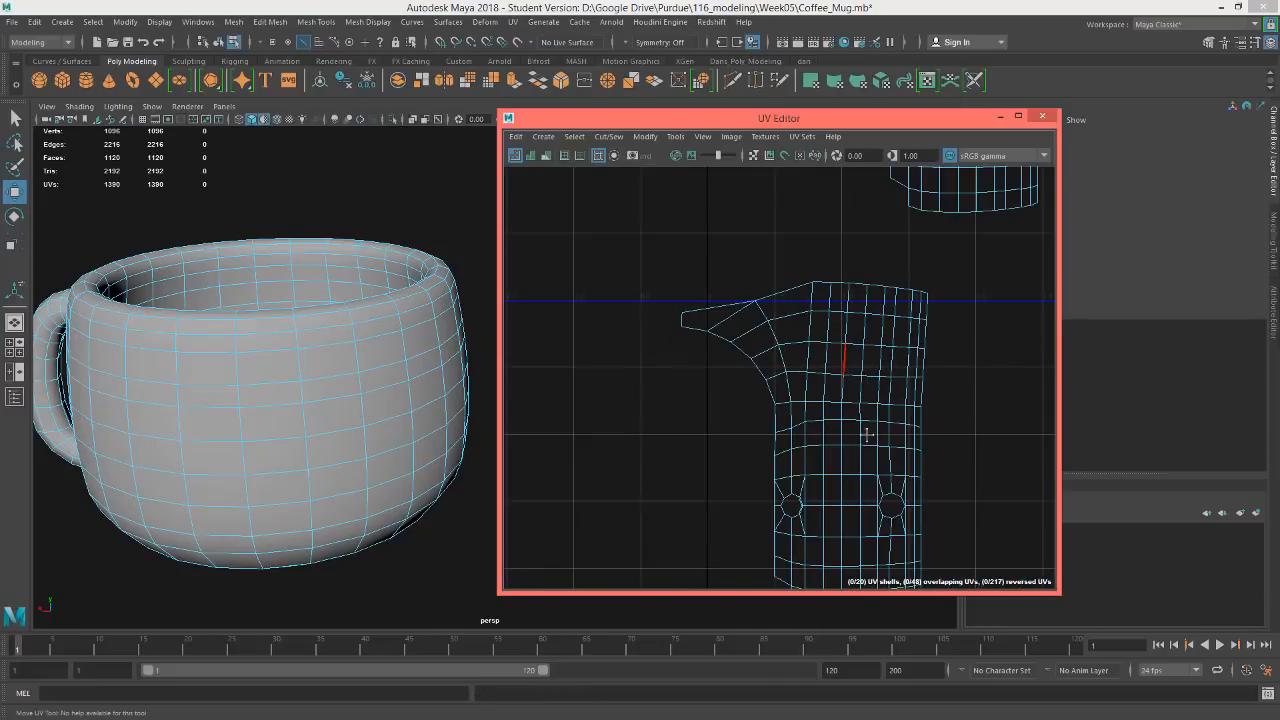
pyautogui.keyDown('alt'); pyautogui.moveTo(867, 434); pyautogui.dragTo(807, 309, button='middle'); pyautogui.keyUp('alt')
pyautogui.scroll(8, 740, 388)
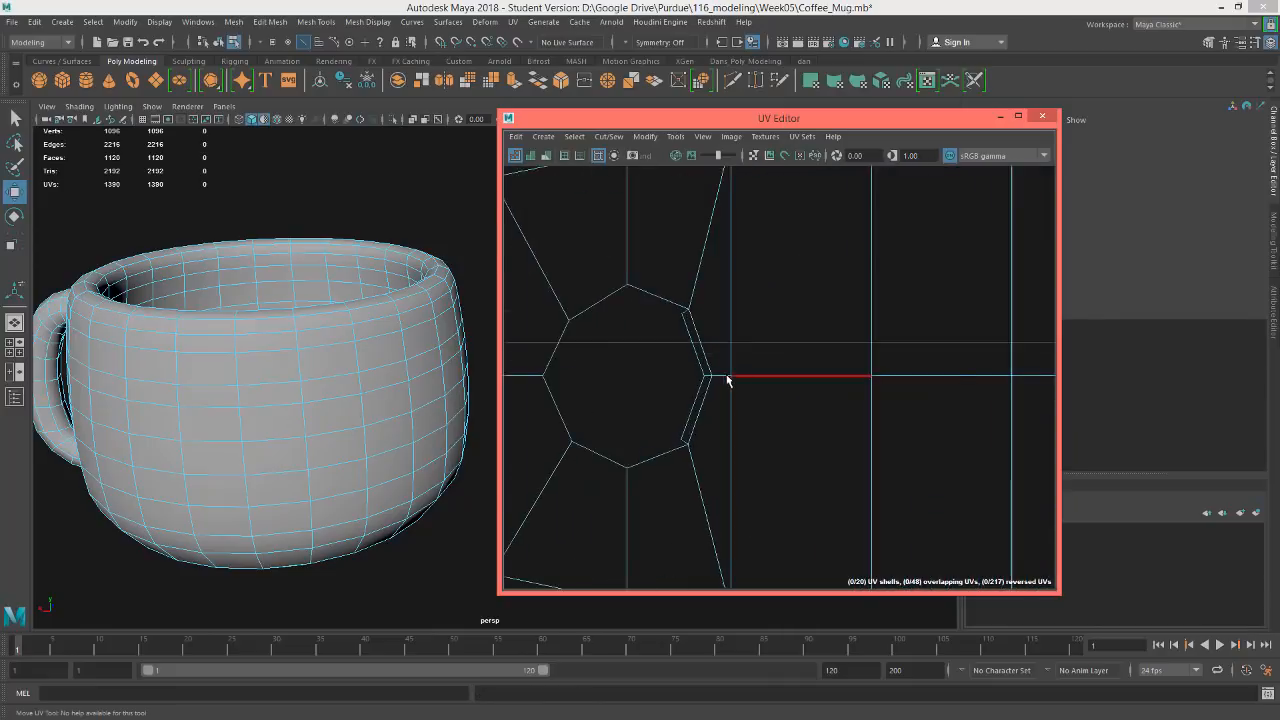
pyautogui.click(658, 271)
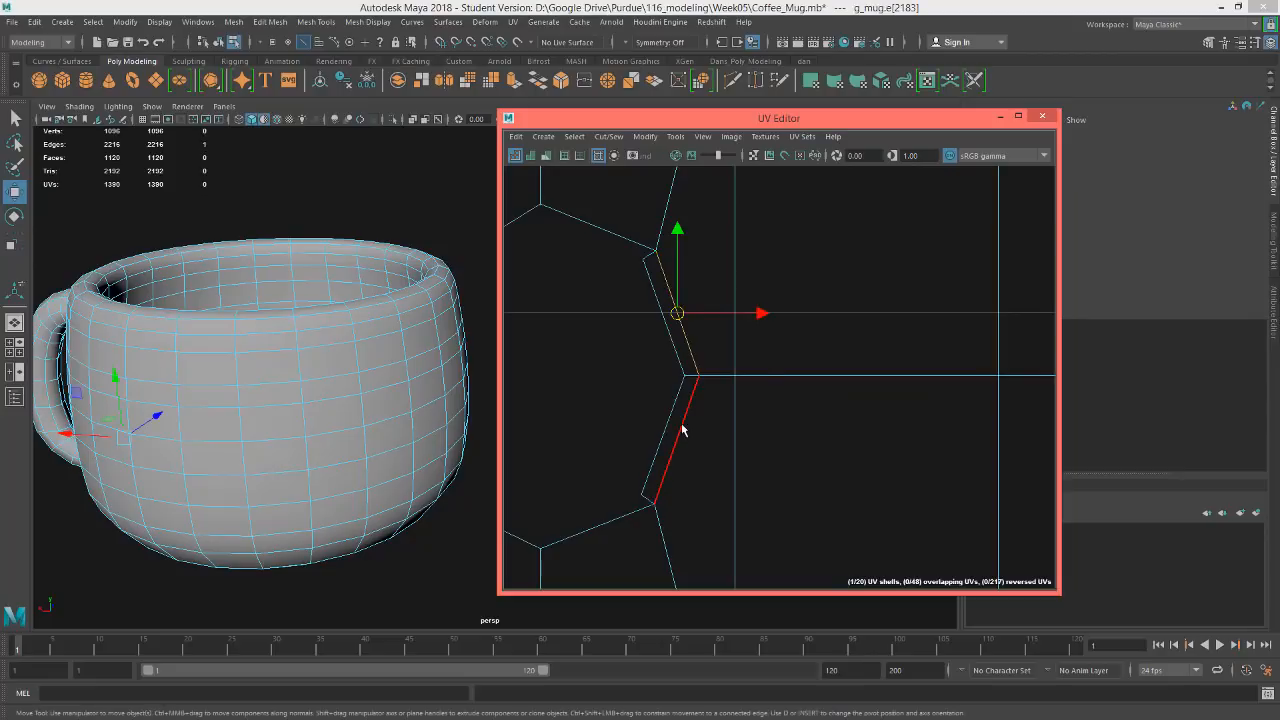
pyautogui.keyDown('shift'); pyautogui.click(683, 430); pyautogui.keyUp('shift')
pyautogui.click(609, 136)
pyautogui.click(616, 208)
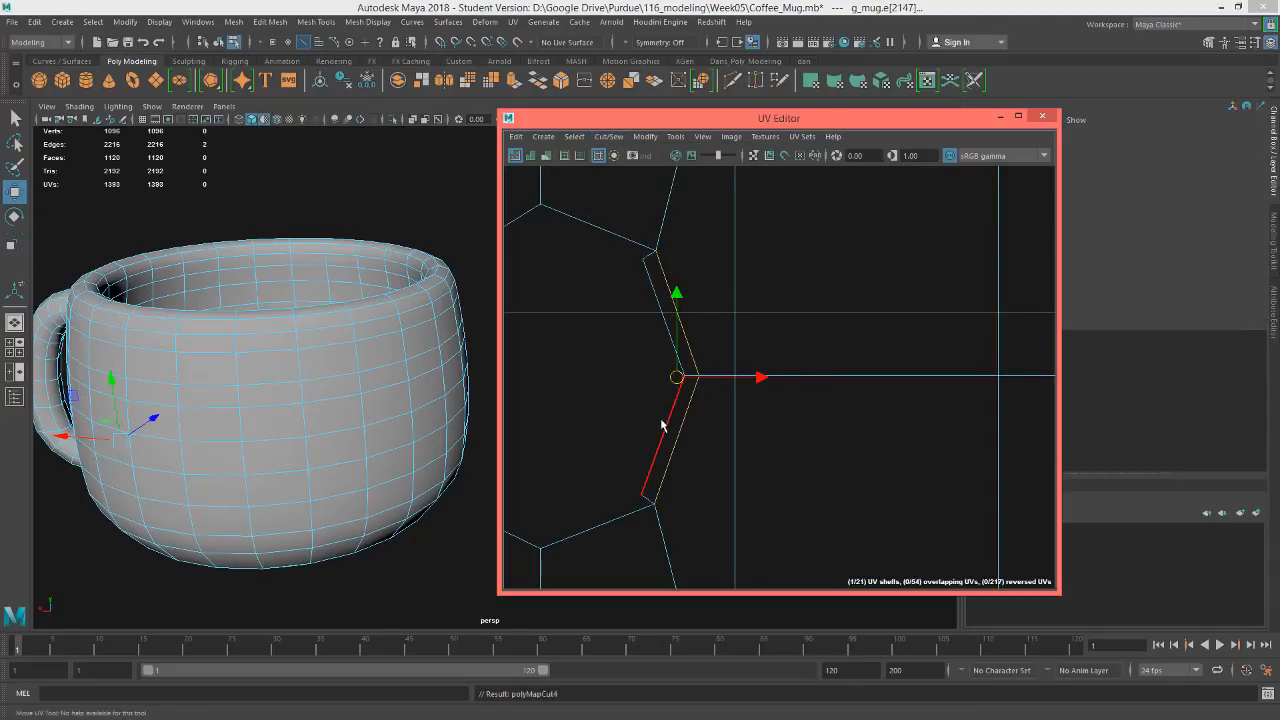
# Select the two narrow sliver faces inside the handle hole and move their UVs out of the outer-wall shell
pyautogui.moveTo(661, 420); pyautogui.dragTo(665, 456, button='right')
pyautogui.click(671, 433)
pyautogui.scroll(-3, 679, 418)
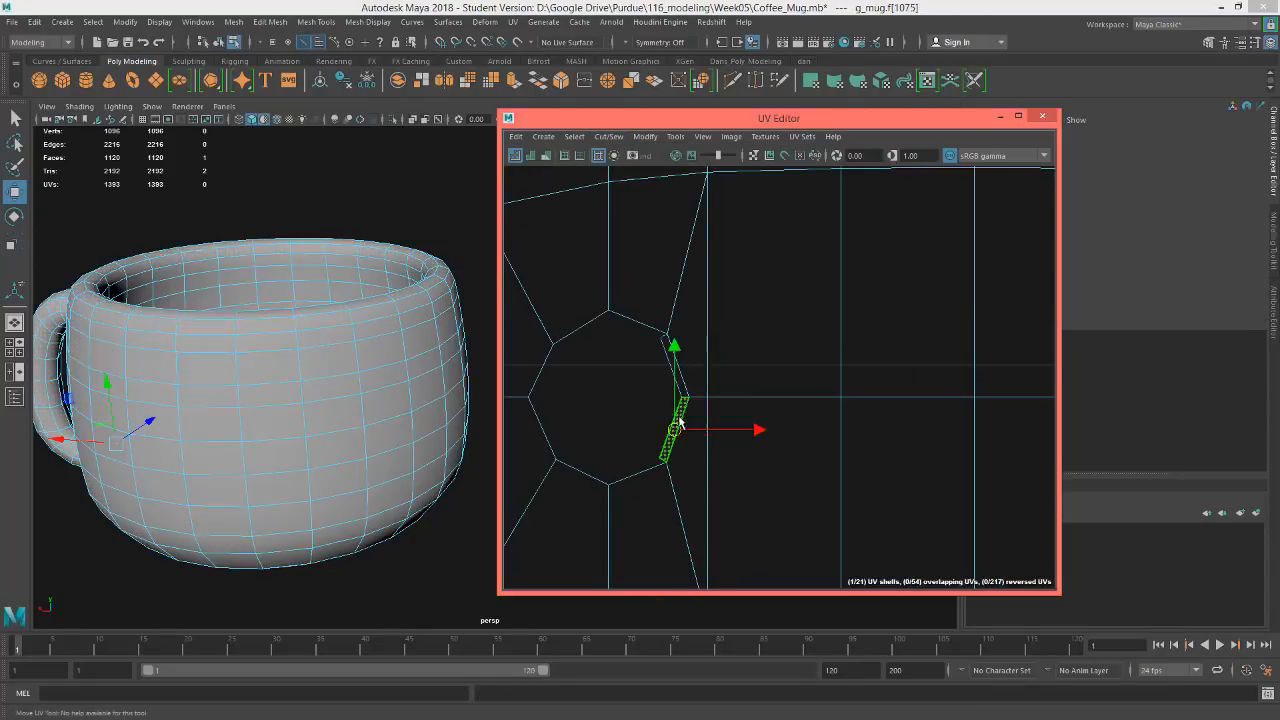
pyautogui.keyDown('shift'); pyautogui.click(679, 384); pyautogui.keyUp('shift')
pyautogui.scroll(-6, 680, 386)
pyautogui.moveTo(681, 387); pyautogui.dragTo(1019, 368)
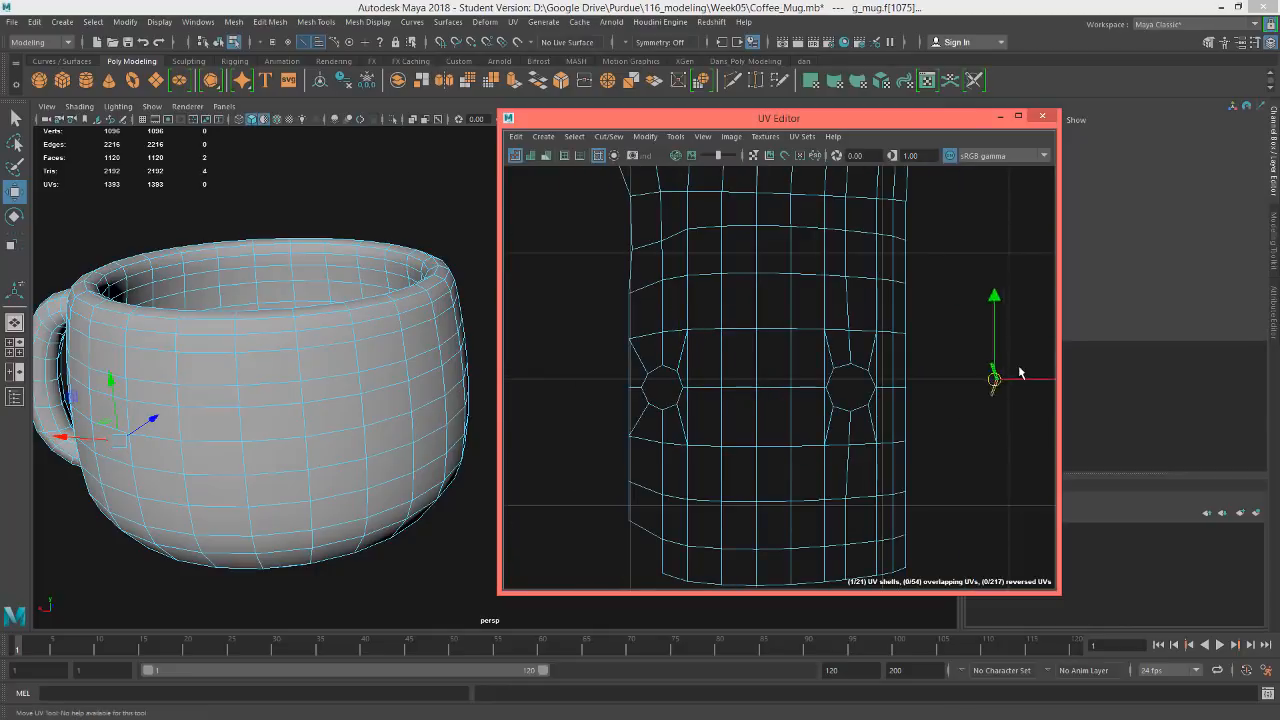
# Reposition the separated sliver faces next to the curved handle shells in the UV layout
pyautogui.keyDown('alt'); pyautogui.moveTo(939, 378); pyautogui.dragTo(798, 394, button='middle'); pyautogui.keyUp('alt')
pyautogui.scroll(-6, 877, 388)
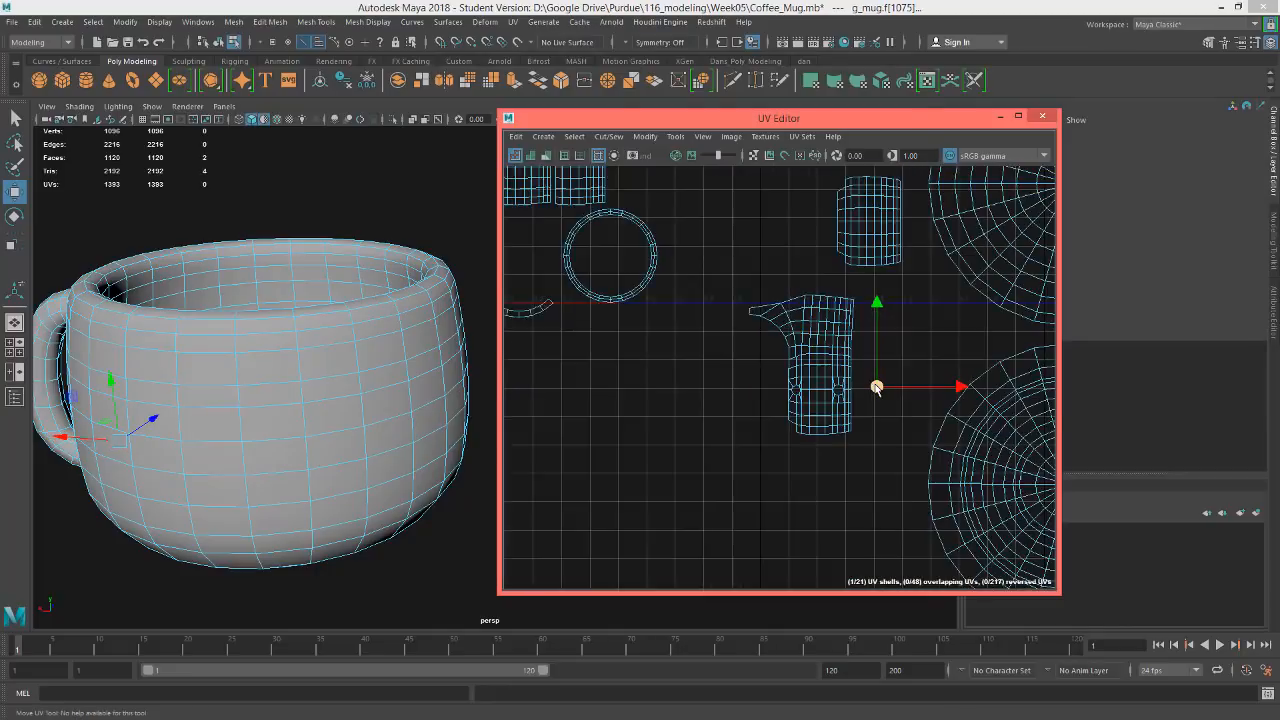
pyautogui.scroll(-3, 877, 388)
pyautogui.keyDown('alt'); pyautogui.moveTo(871, 380); pyautogui.dragTo(891, 404, button='middle'); pyautogui.keyUp('alt')
pyautogui.moveTo(888, 404); pyautogui.dragTo(757, 236)
# Examine the sewn outer-wall shell around the handle holes and its flared upper section
pyautogui.scroll(4, 759, 238)
pyautogui.keyDown('alt'); pyautogui.moveTo(889, 363); pyautogui.dragTo(782, 219, button='middle'); pyautogui.keyUp('alt')
pyautogui.scroll(5, 848, 398)
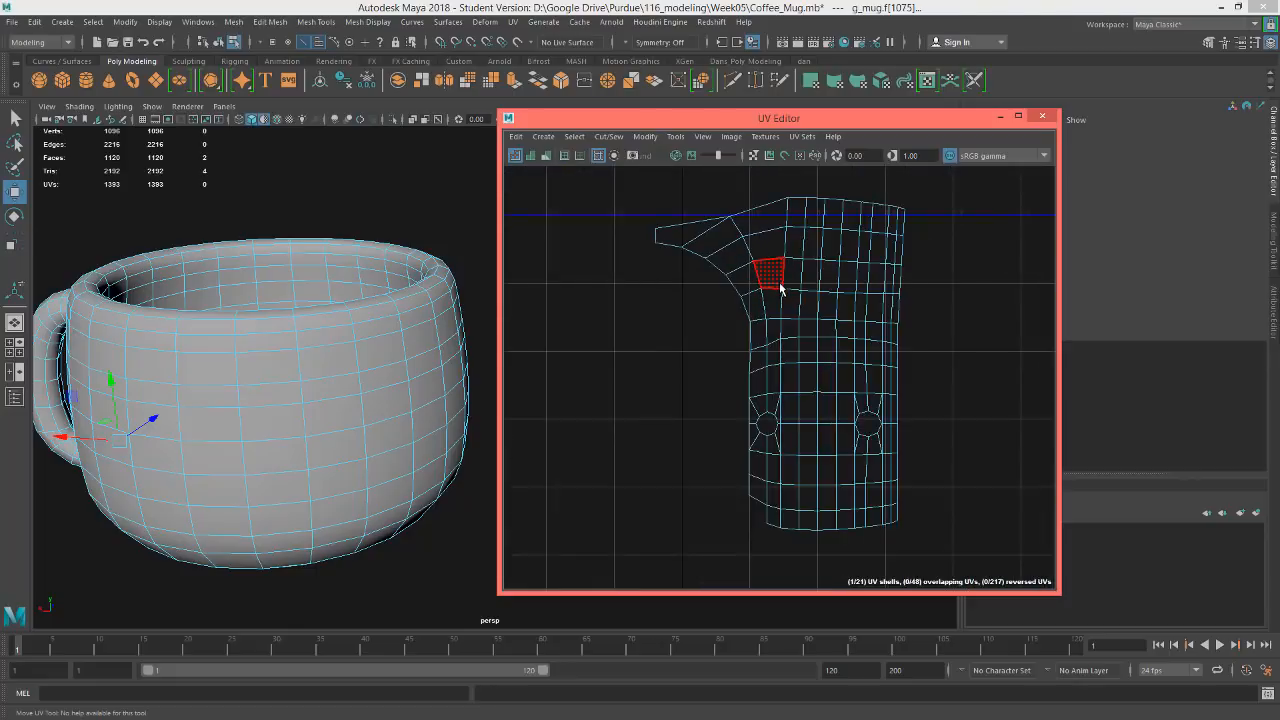
pyautogui.keyDown('alt'); pyautogui.moveTo(884, 386); pyautogui.dragTo(793, 288, button='middle'); pyautogui.keyUp('alt')
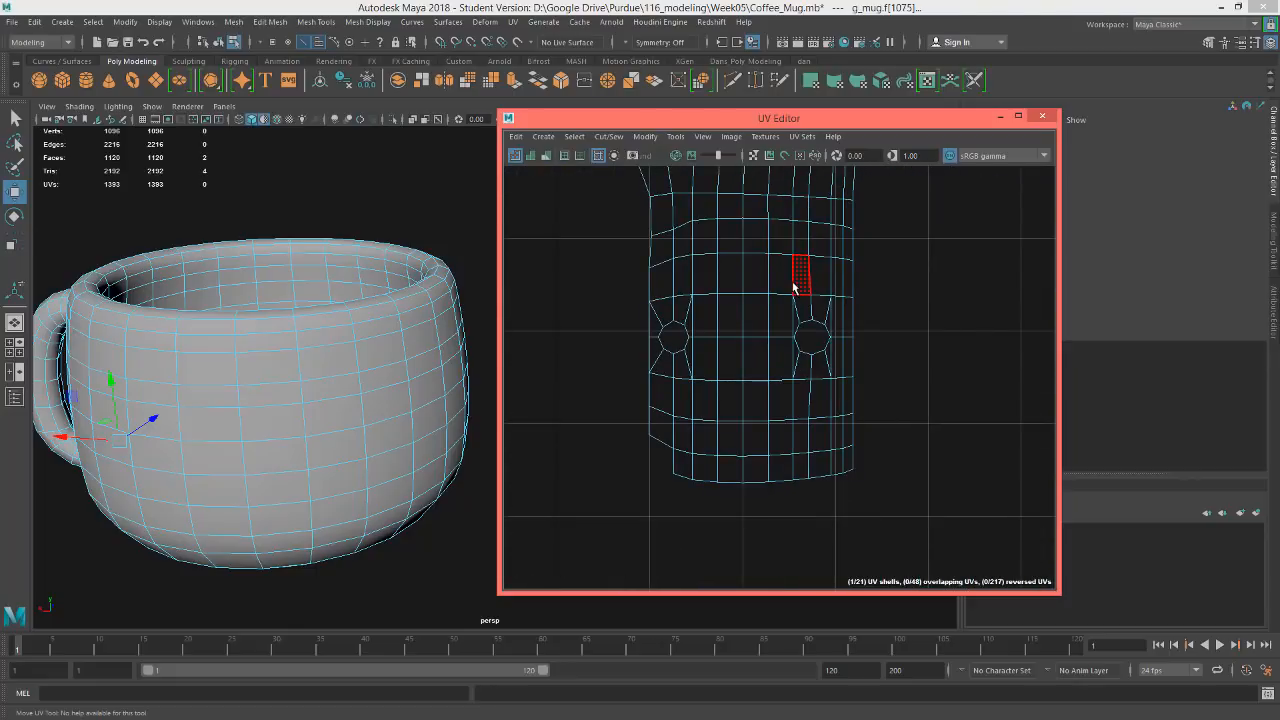
pyautogui.keyDown('alt'); pyautogui.moveTo(750, 326); pyautogui.dragTo(769, 366); pyautogui.keyUp('alt')
pyautogui.scroll(2, 774, 354)
pyautogui.keyDown('alt'); pyautogui.moveTo(769, 366); pyautogui.dragTo(785, 449, button='middle'); pyautogui.keyUp('alt')
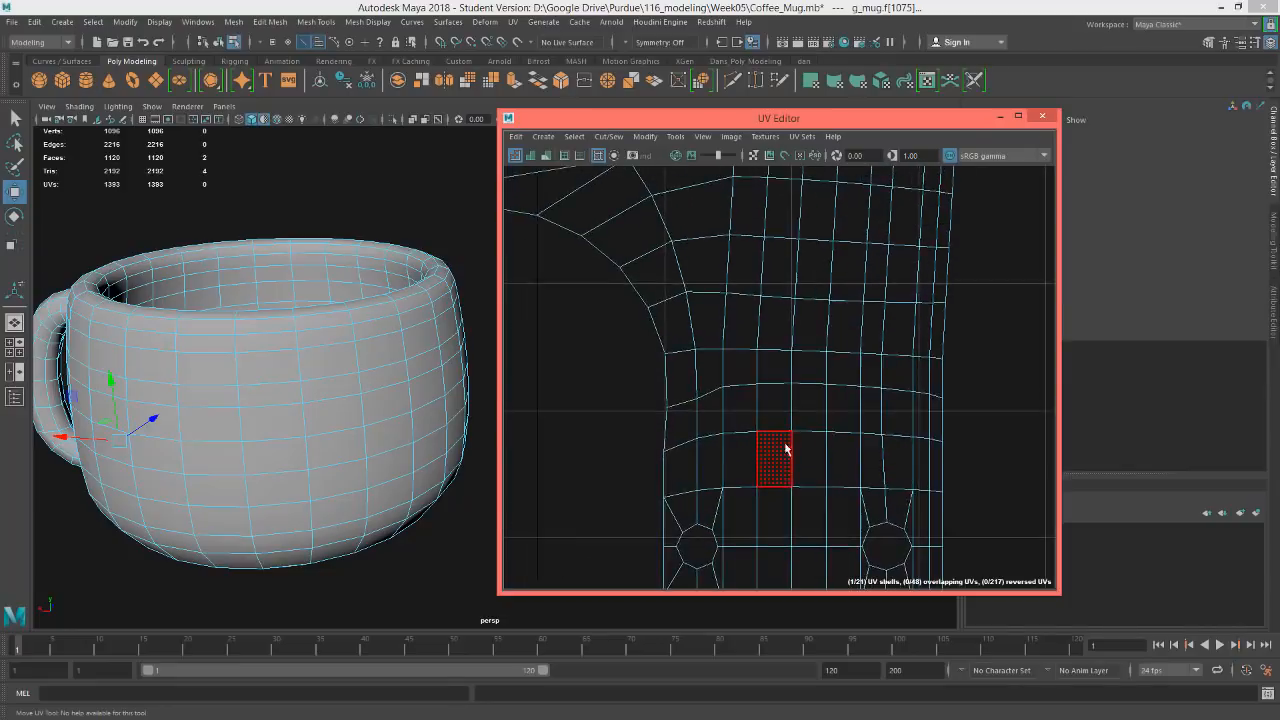
pyautogui.scroll(-5, 775, 378)
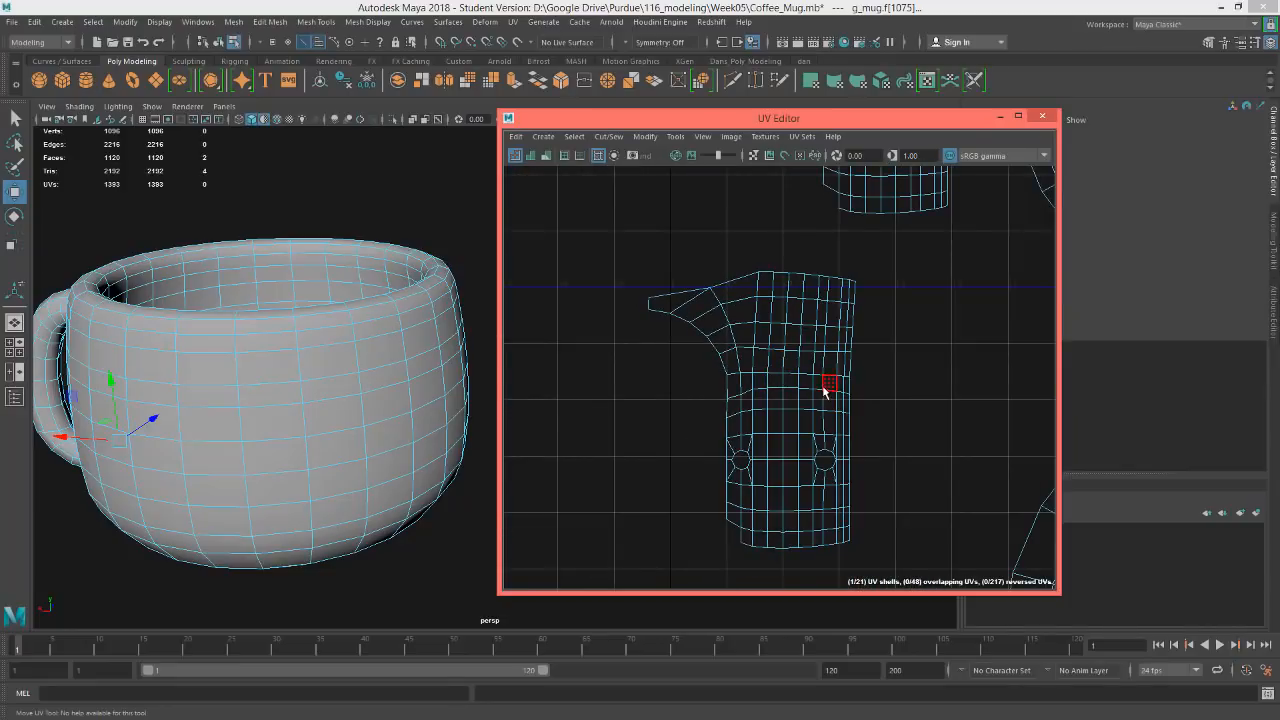
# Select the three large outer-wall UV shells and check the mug's underside for unselected wall faces
pyautogui.scroll(-4, 826, 389)
pyautogui.keyDown('alt'); pyautogui.moveTo(826, 389); pyautogui.dragTo(817, 423, button='middle'); pyautogui.keyUp('alt')
pyautogui.doubleClick(817, 423)
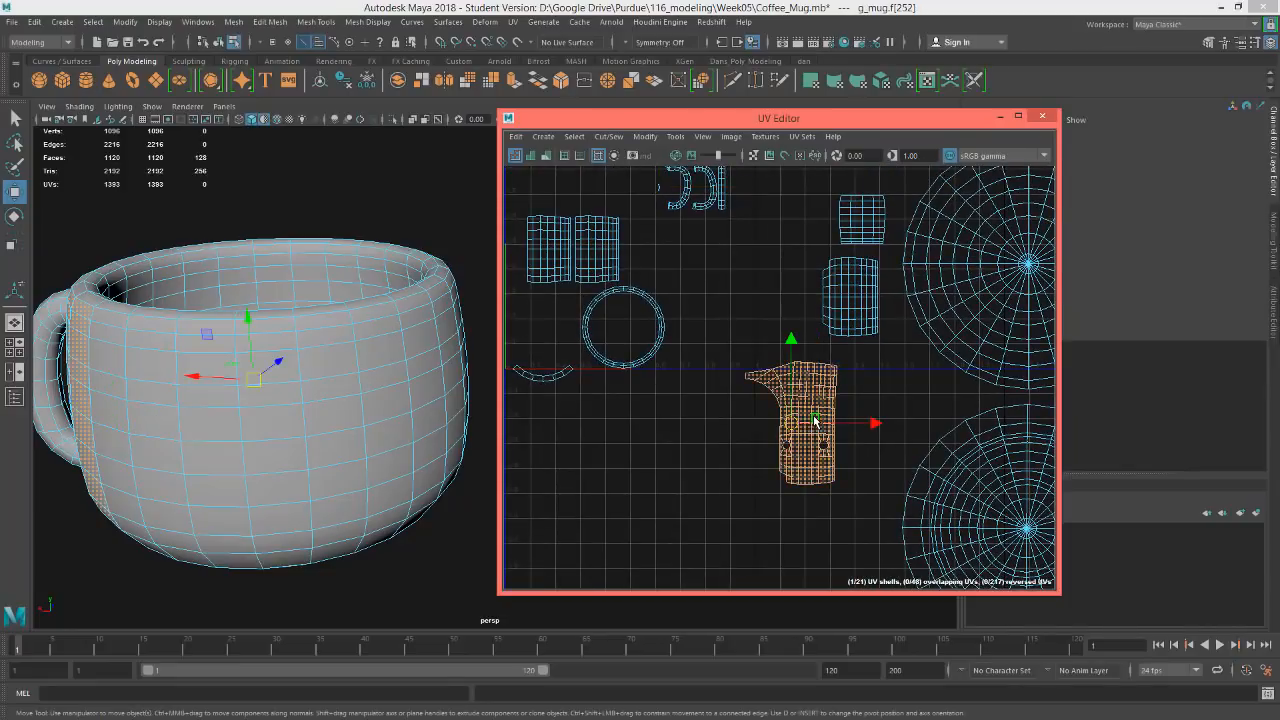
pyautogui.keyDown('shift'); pyautogui.doubleClick(853, 283); pyautogui.keyUp('shift')
pyautogui.keyDown('shift'); pyautogui.doubleClick(858, 216); pyautogui.keyUp('shift')
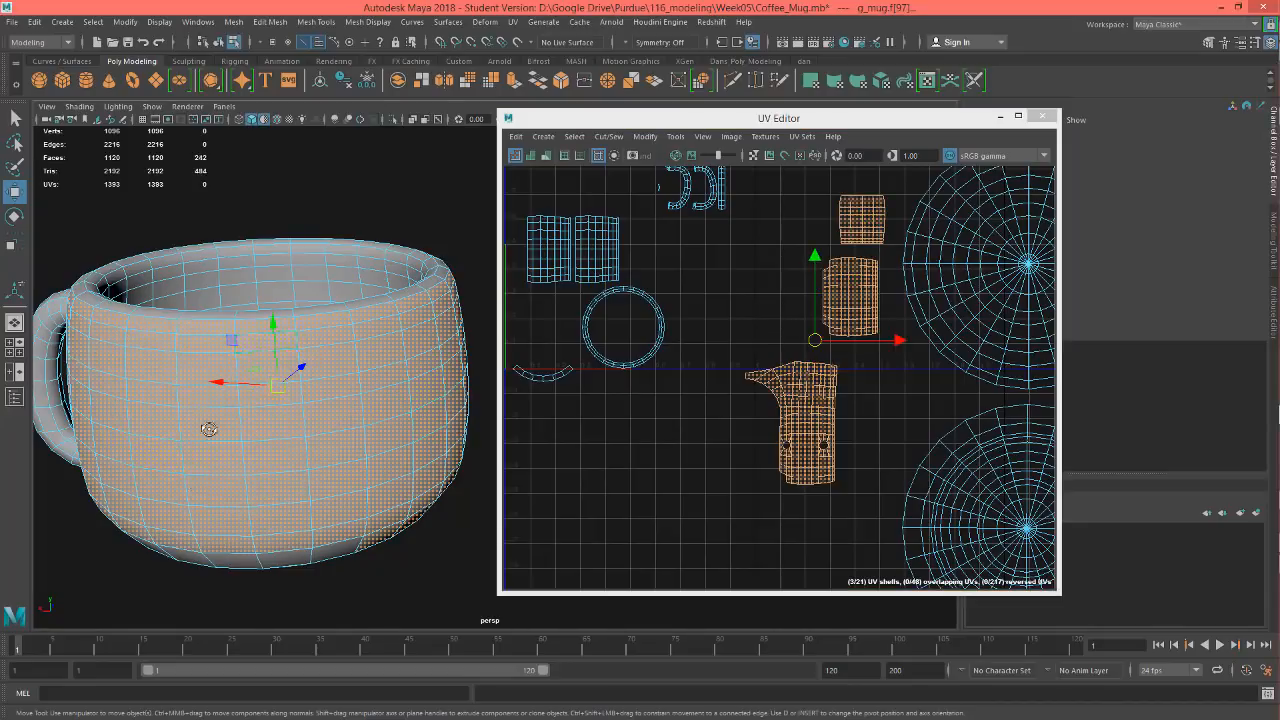
pyautogui.keyDown('alt'); pyautogui.moveTo(209, 429); pyautogui.dragTo(255, 328); pyautogui.keyUp('alt')
pyautogui.keyDown('alt'); pyautogui.moveTo(628, 470); pyautogui.dragTo(644, 551, button='middle'); pyautogui.keyUp('alt')
pyautogui.scroll(3, 666, 472)
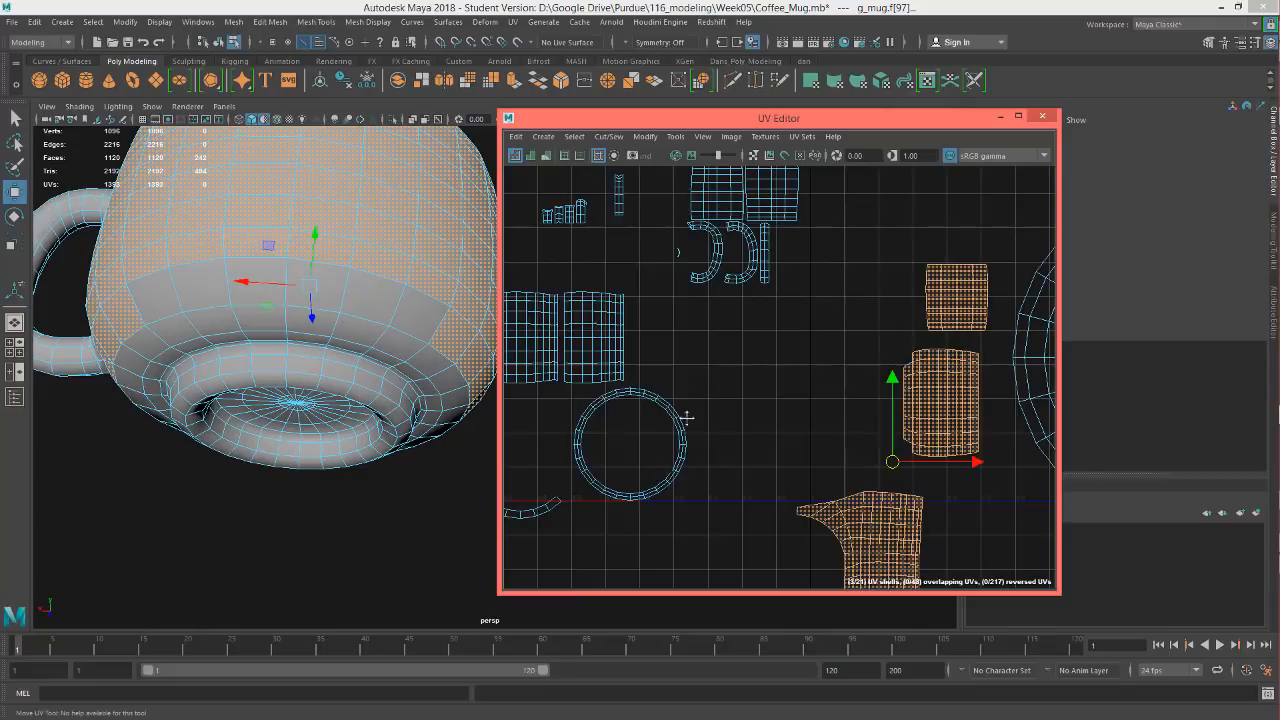
pyautogui.keyDown('alt'); pyautogui.moveTo(687, 418); pyautogui.dragTo(714, 377, button='middle'); pyautogui.keyUp('alt')
pyautogui.scroll(-3, 714, 377)
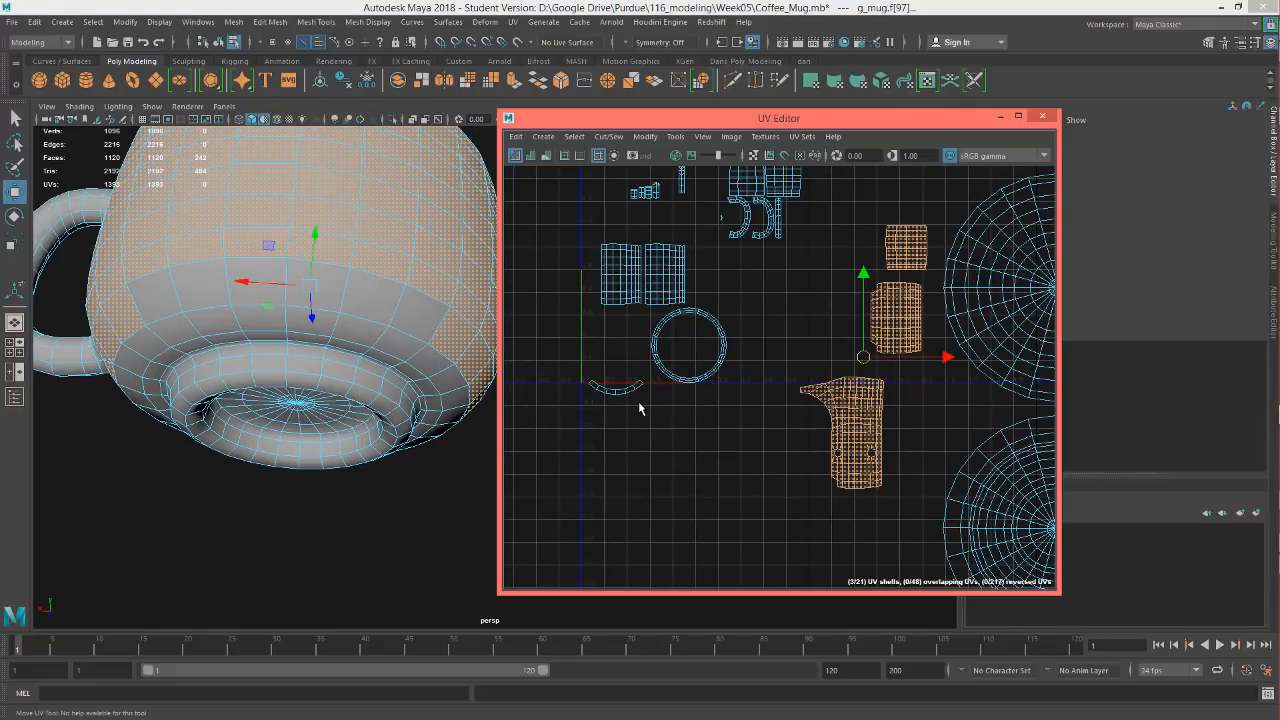
# Undo the latest shell selections and add the two upper outer-wall shells to the selection again
pyautogui.hotkey('ctrl', 'z')
pyautogui.hotkey('ctrl', 'z')
pyautogui.hotkey('ctrl', 'z')
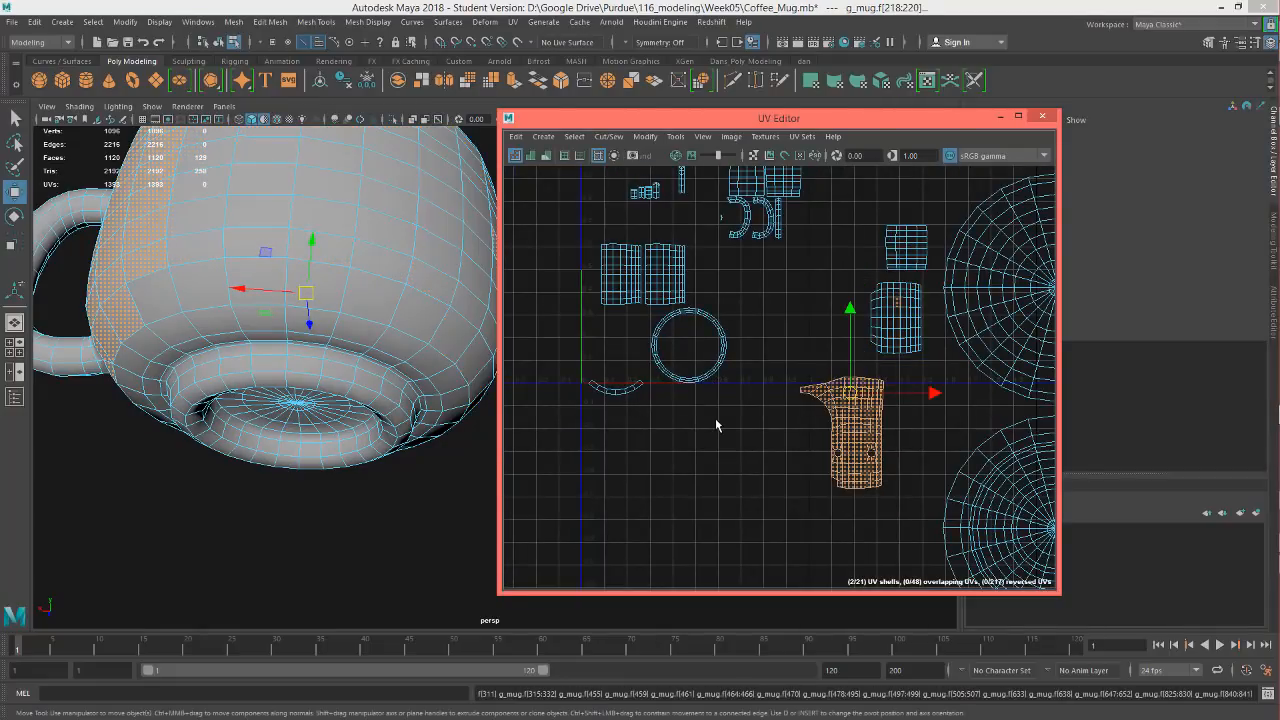
pyautogui.keyDown('shift'); pyautogui.doubleClick(909, 309); pyautogui.keyUp('shift')
pyautogui.keyDown('shift'); pyautogui.doubleClick(910, 252); pyautogui.keyUp('shift')
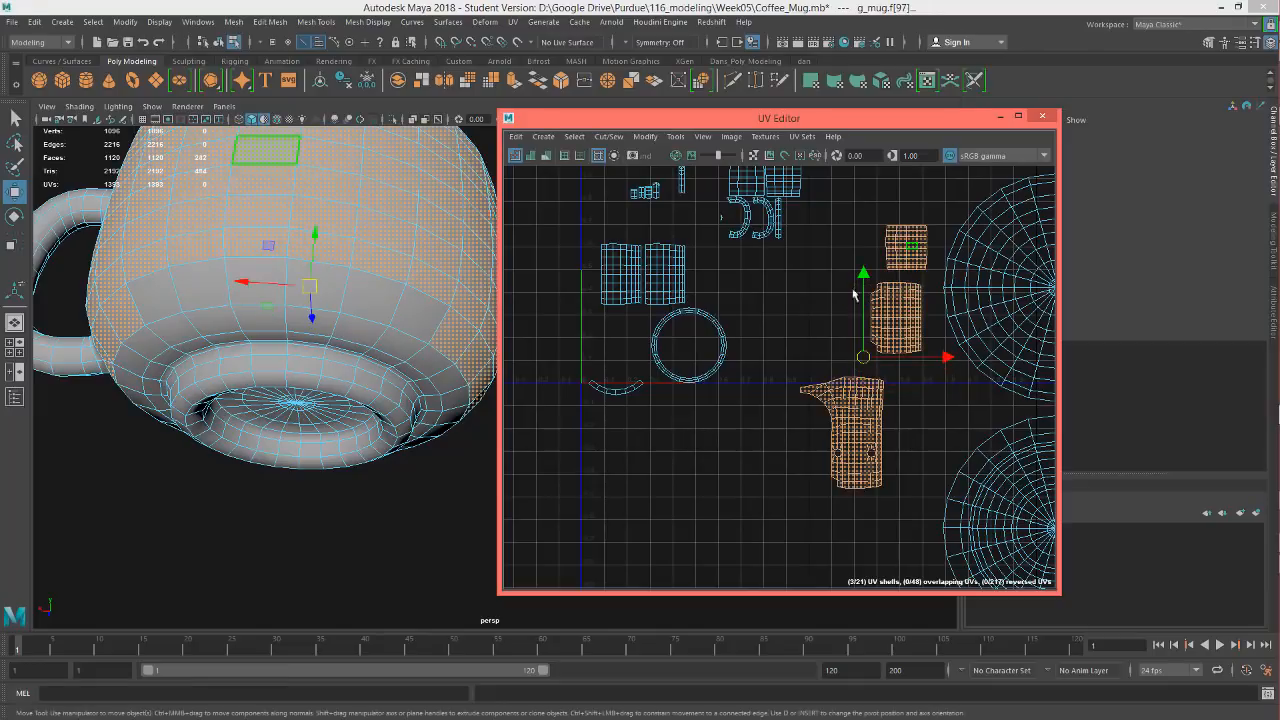
# Add the ring-shaped shell and the small curved strip shell to the outer-wall selection
pyautogui.keyDown('shift'); pyautogui.doubleClick(721, 369); pyautogui.keyUp('shift')
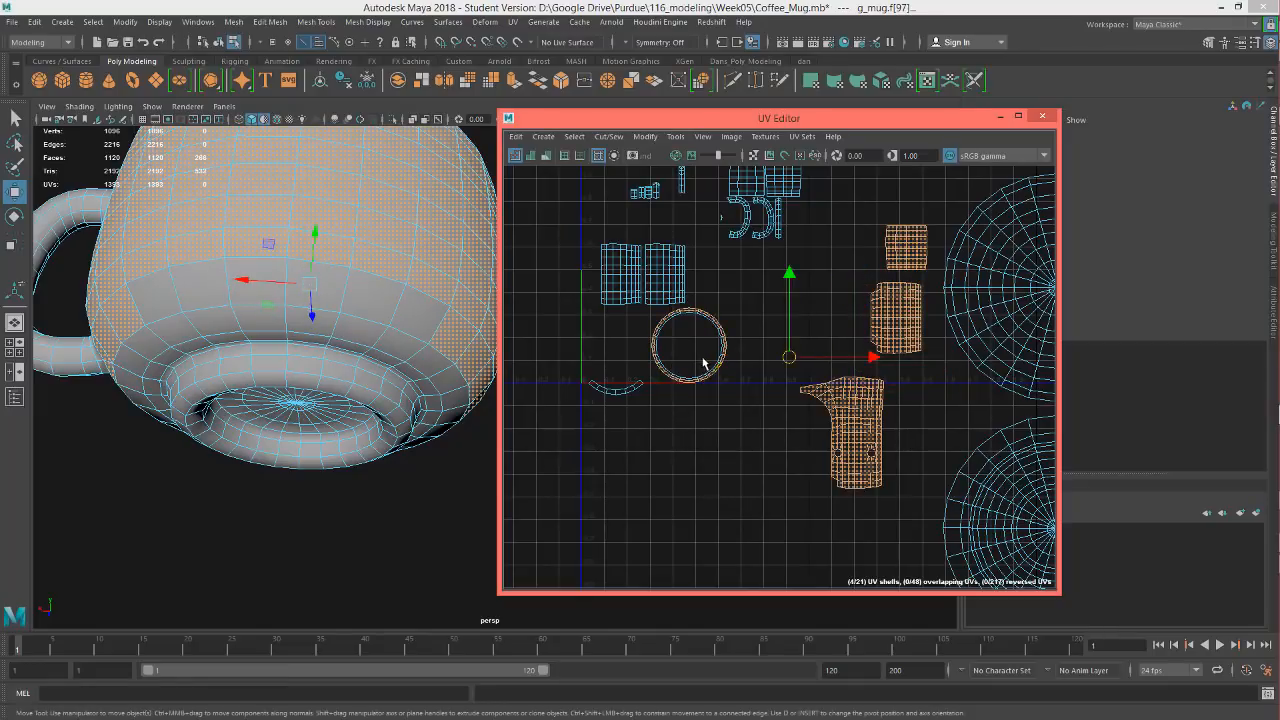
pyautogui.keyDown('alt'); pyautogui.moveTo(331, 223); pyautogui.dragTo(334, 325); pyautogui.keyUp('alt')
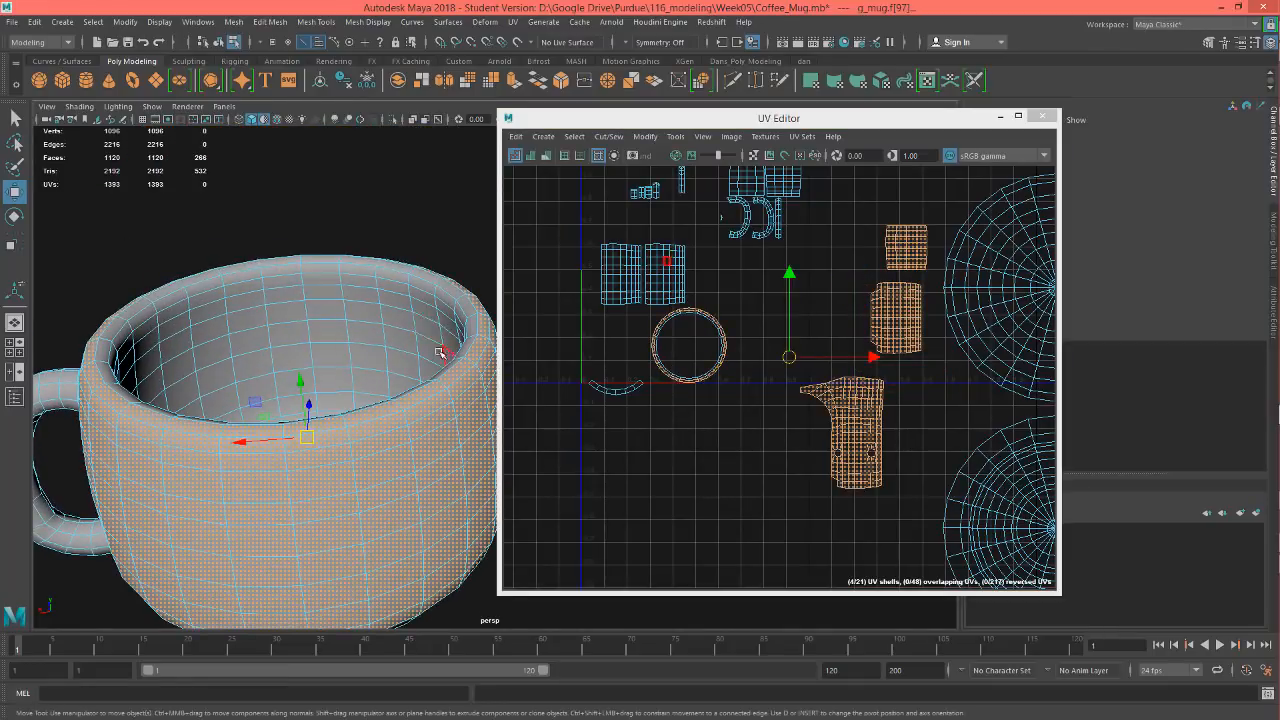
pyautogui.keyDown('alt'); pyautogui.moveTo(440, 352); pyautogui.dragTo(410, 280); pyautogui.keyUp('alt')
pyautogui.keyDown('shift'); pyautogui.click(372, 232); pyautogui.keyUp('shift')
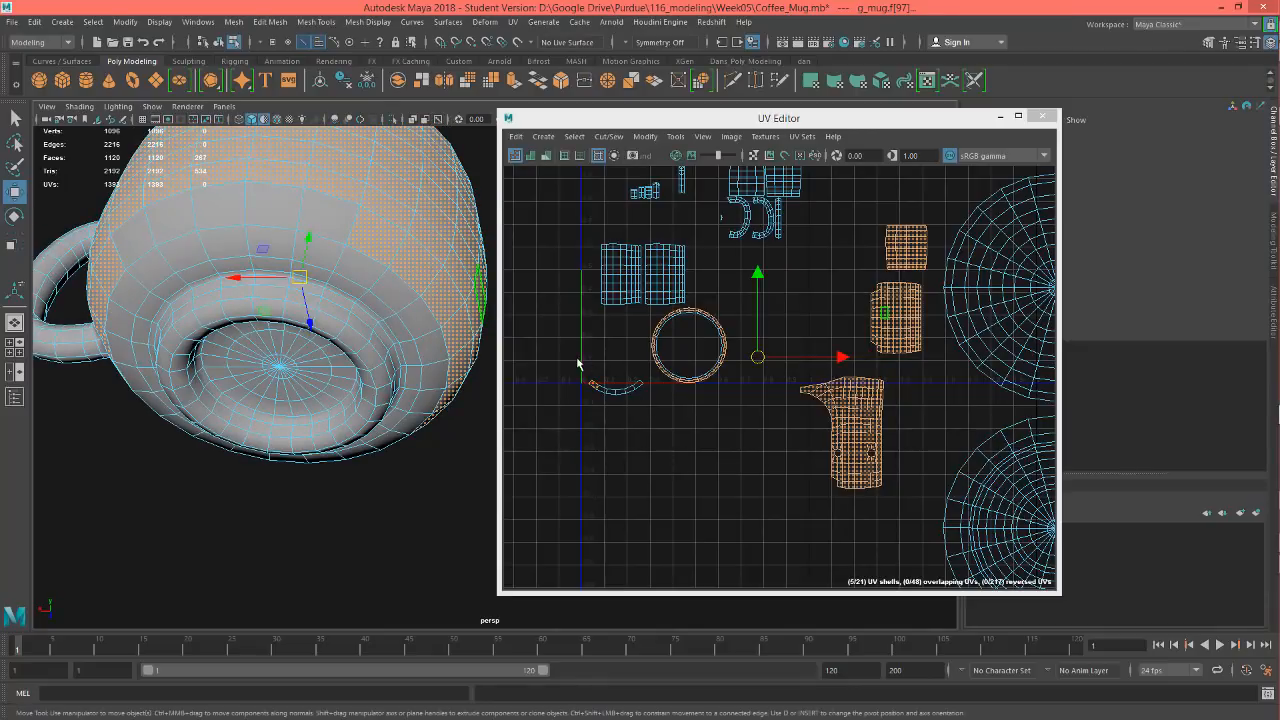
pyautogui.keyDown('shift'); pyautogui.moveTo(575, 363); pyautogui.dragTo(627, 441); pyautogui.keyUp('shift')
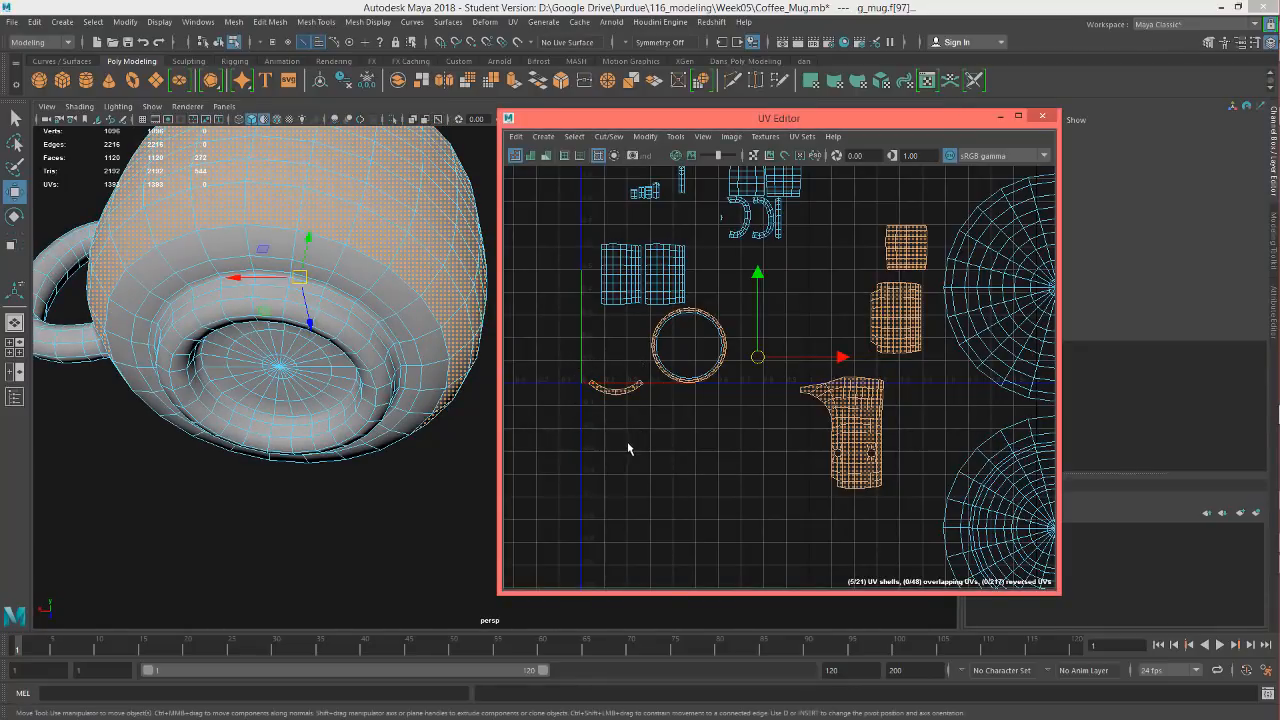
pyautogui.keyDown('alt'); pyautogui.moveTo(697, 394); pyautogui.dragTo(717, 416, button='middle'); pyautogui.keyUp('alt')
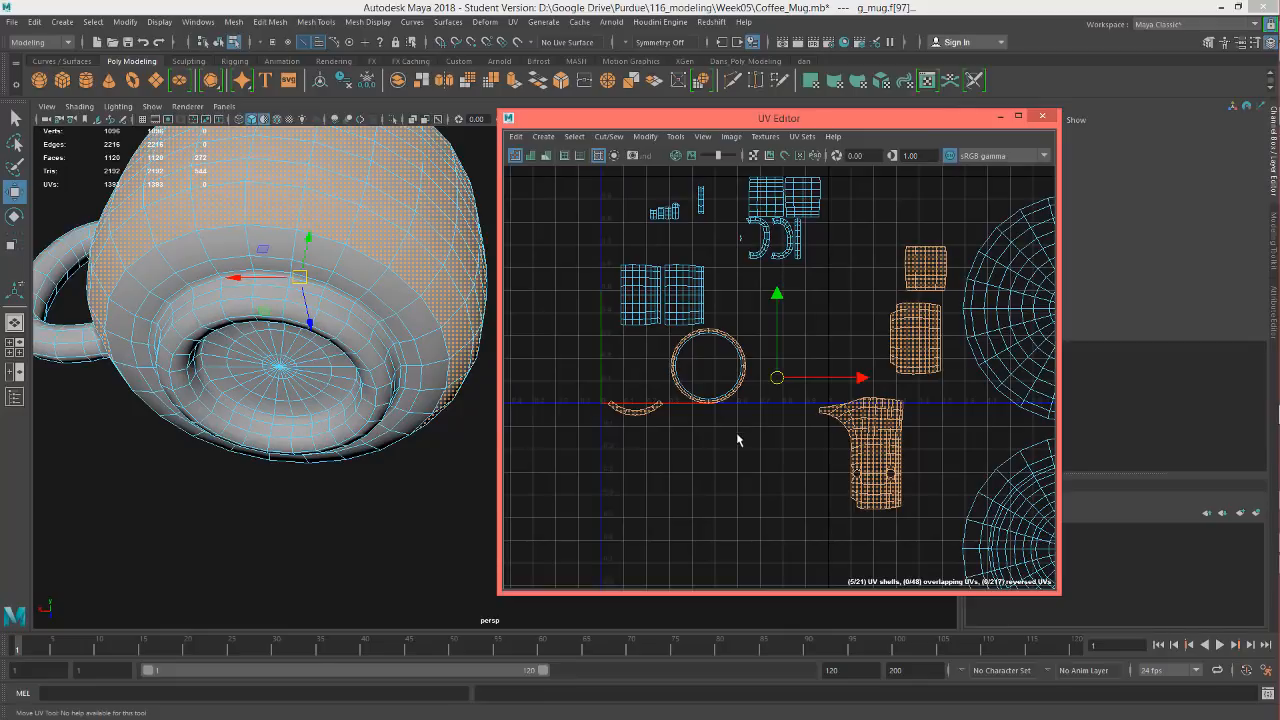
# Check the selected outer-wall faces around the handle and apply a cylindrical UV projection to them
pyautogui.keyDown('alt'); pyautogui.moveTo(304, 291); pyautogui.dragTo(424, 332); pyautogui.keyUp('alt')
pyautogui.keyDown('alt'); pyautogui.moveTo(420, 342); pyautogui.dragTo(149, 323, button='middle'); pyautogui.keyUp('alt')
pyautogui.keyDown('alt'); pyautogui.moveTo(149, 323); pyautogui.dragTo(215, 350); pyautogui.keyUp('alt')
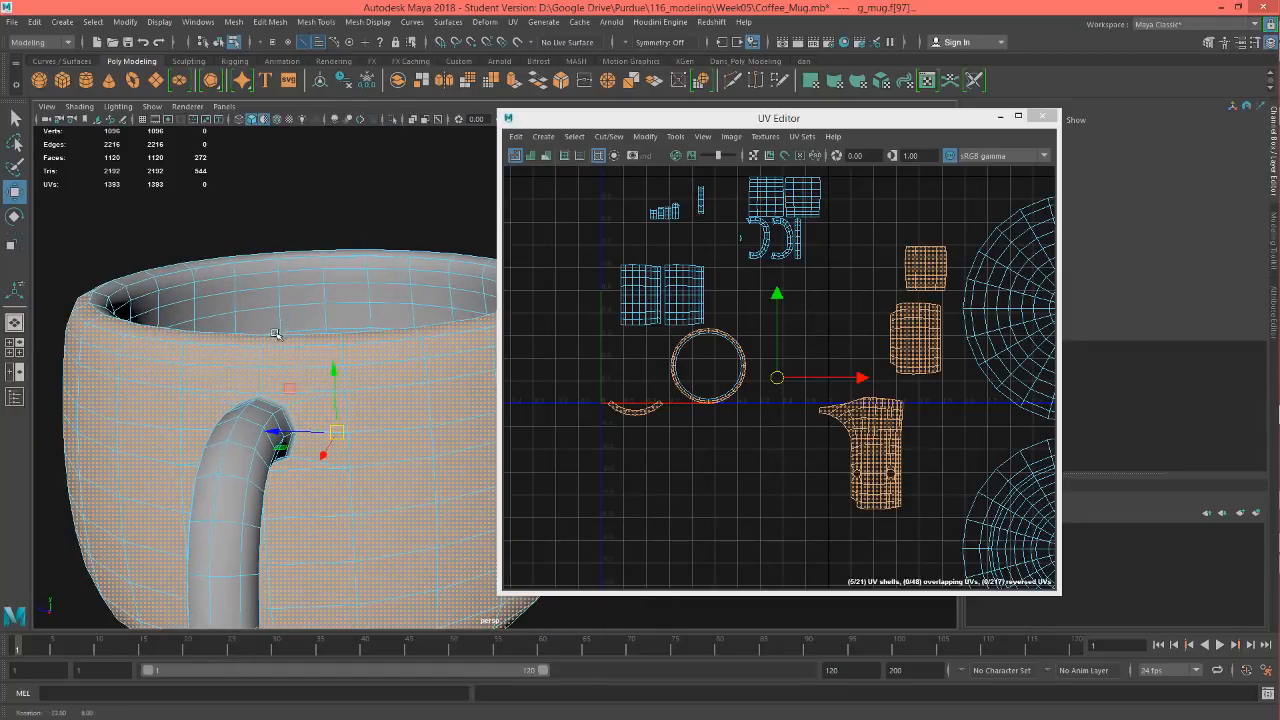
pyautogui.moveTo(856, 126); pyautogui.dragTo(864, 151)
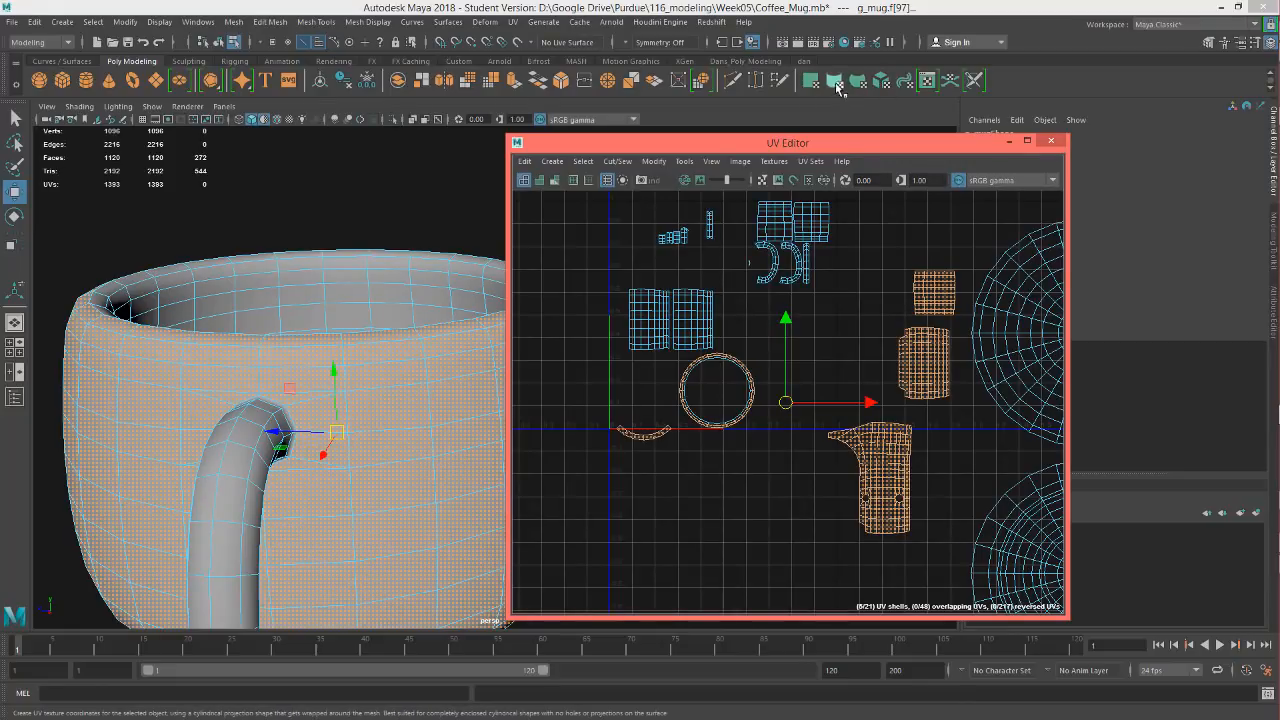
pyautogui.keyDown('alt'); pyautogui.moveTo(369, 412); pyautogui.dragTo(356, 371); pyautogui.keyUp('alt')
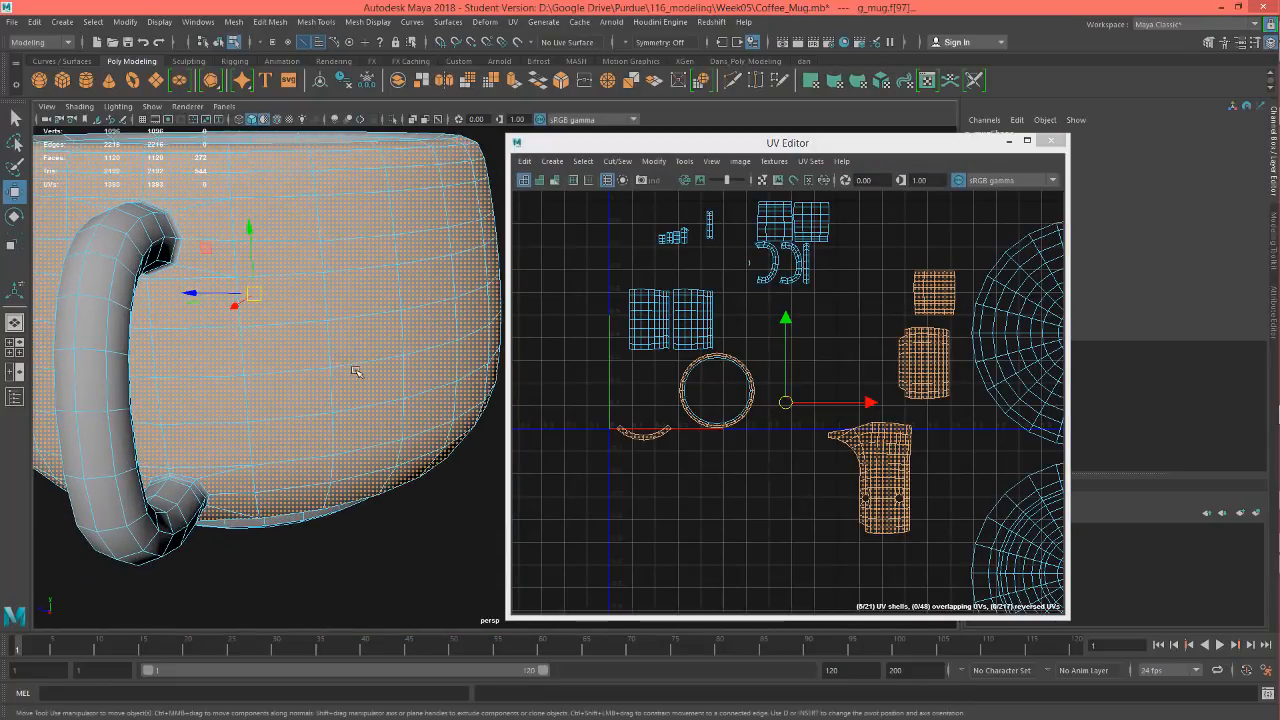
pyautogui.click(836, 83)
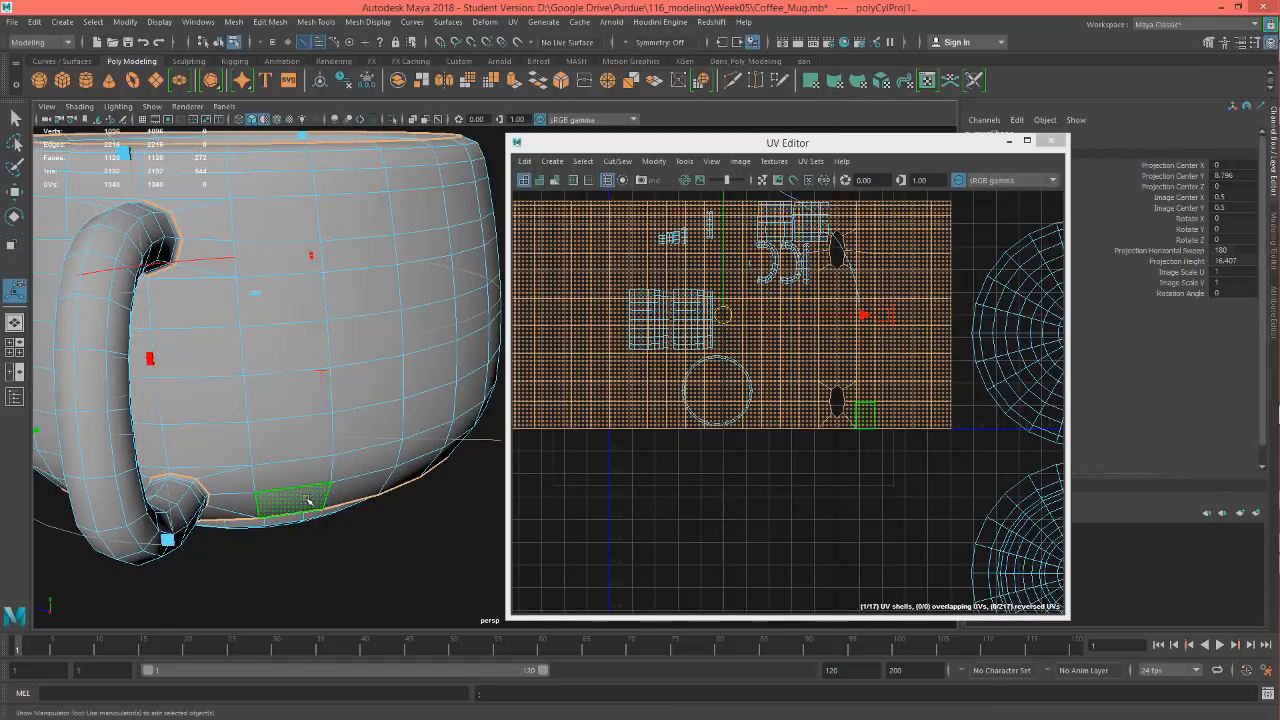
# Examine the cylindrical projection's manipulator around the mug and the resulting outer-wall layout in the UV editor
pyautogui.keyDown('alt'); pyautogui.moveTo(309, 500); pyautogui.dragTo(177, 500, button='right'); pyautogui.keyUp('alt')
pyautogui.moveTo(190, 488)
pyautogui.keyDown('alt'); pyautogui.mouseDown()
pyautogui.moveTo(291, 480)
pyautogui.moveTo(276, 513)
pyautogui.moveTo(319, 488)
pyautogui.moveTo(163, 517)
pyautogui.moveTo(206, 485)
pyautogui.mouseUp(); pyautogui.keyUp('alt')
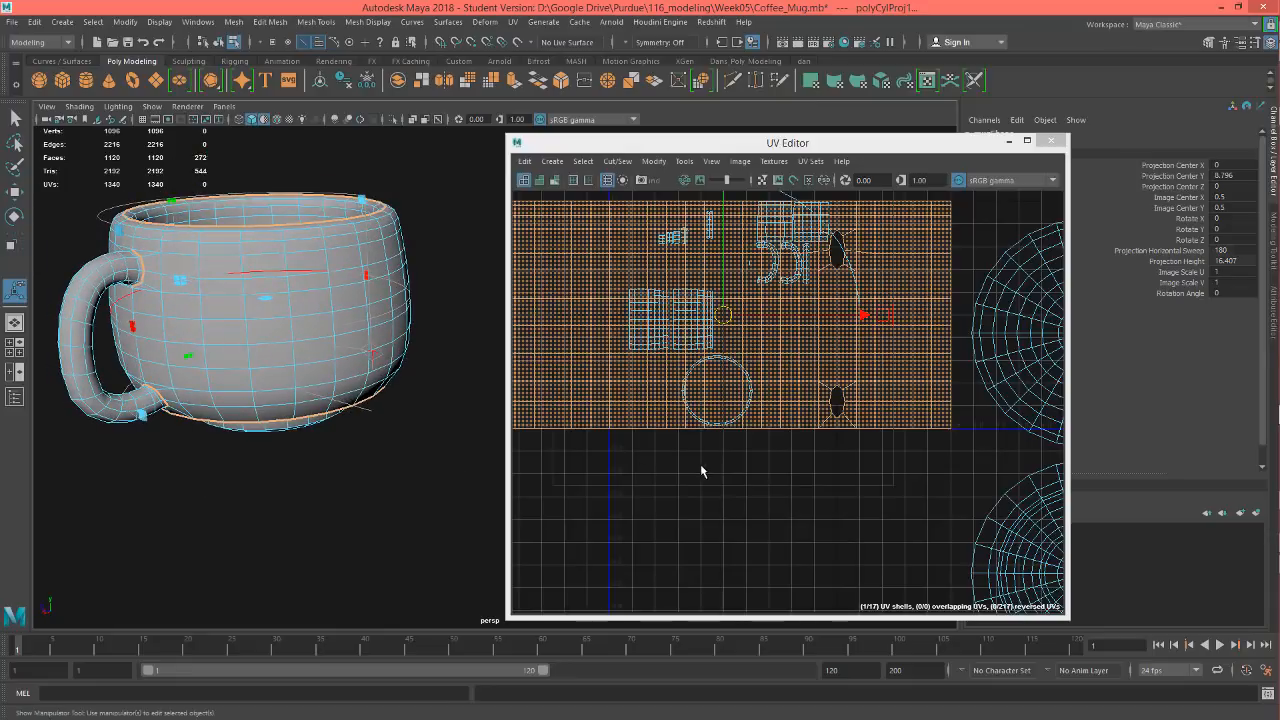
pyautogui.keyDown('alt'); pyautogui.moveTo(748, 486); pyautogui.dragTo(786, 521, button='middle'); pyautogui.keyUp('alt')
pyautogui.keyDown('alt'); pyautogui.moveTo(234, 318); pyautogui.dragTo(300, 310); pyautogui.keyUp('alt')
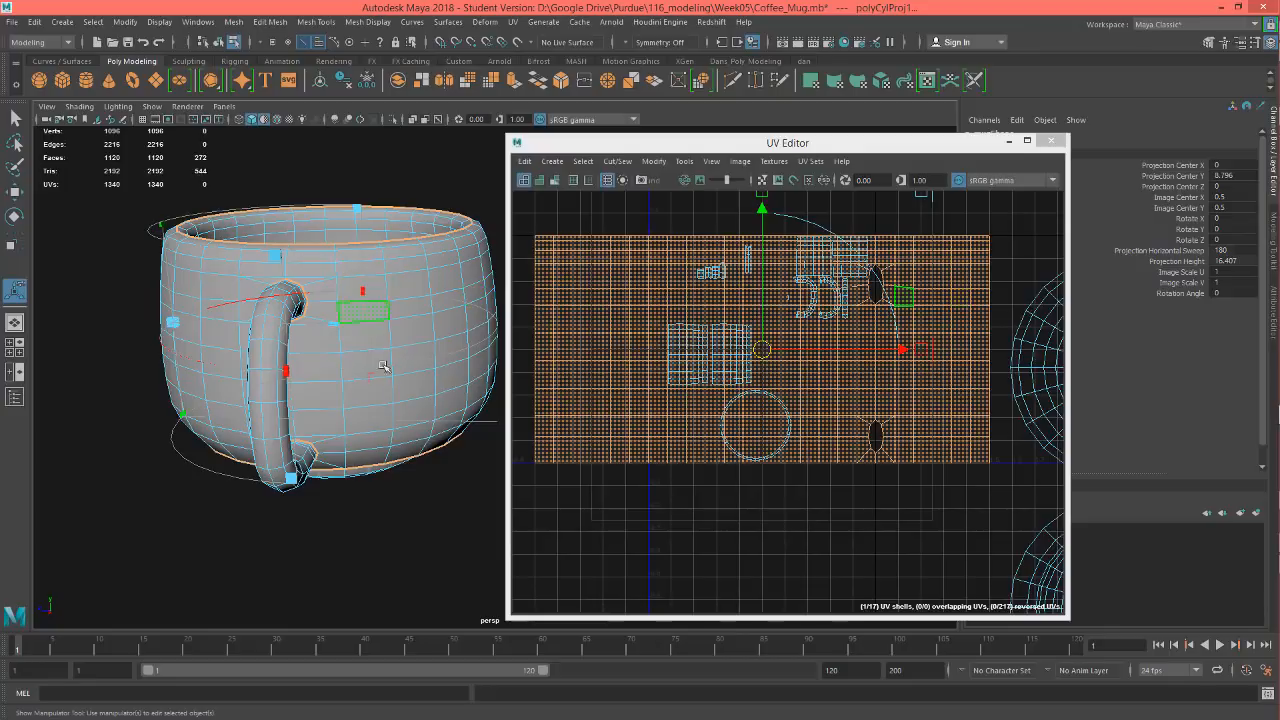
pyautogui.moveTo(362, 350)
pyautogui.keyDown('alt'); pyautogui.mouseDown()
pyautogui.moveTo(350, 375)
pyautogui.moveTo(352, 335)
pyautogui.moveTo(348, 368)
pyautogui.moveTo(341, 344)
pyautogui.mouseUp(); pyautogui.keyUp('alt')
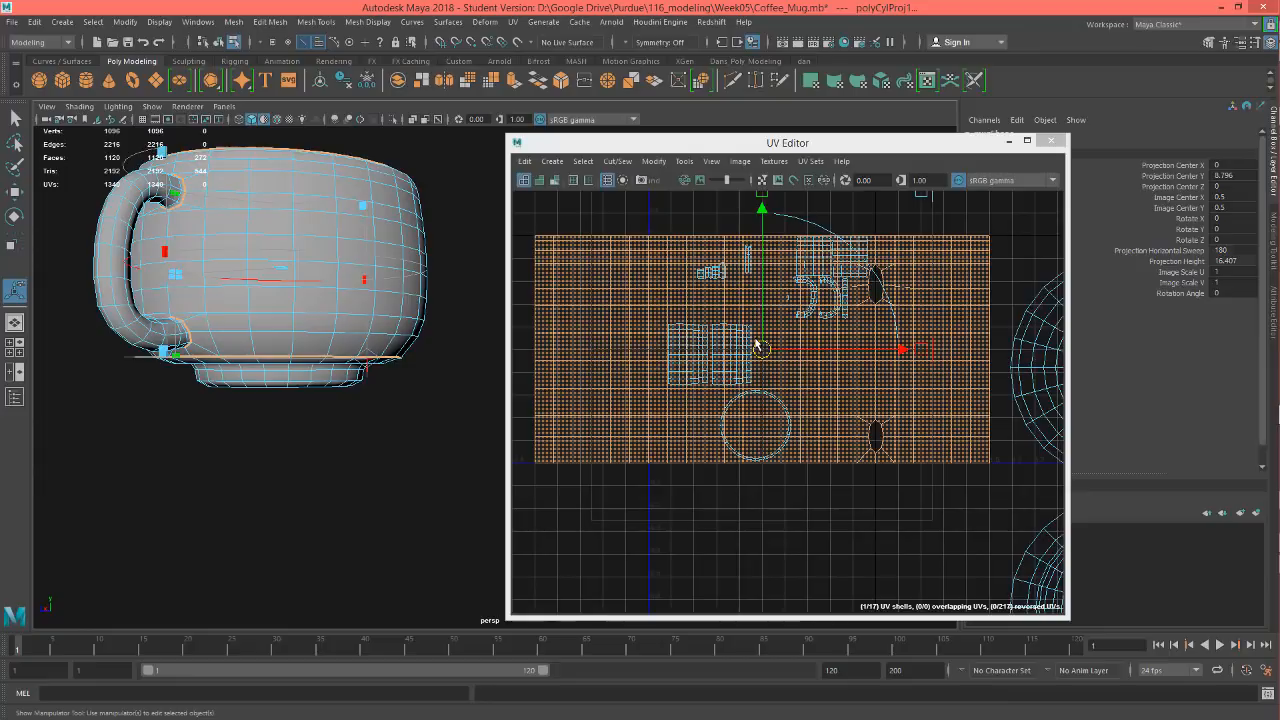
pyautogui.keyDown('alt'); pyautogui.moveTo(238, 362); pyautogui.dragTo(232, 392); pyautogui.keyUp('alt')
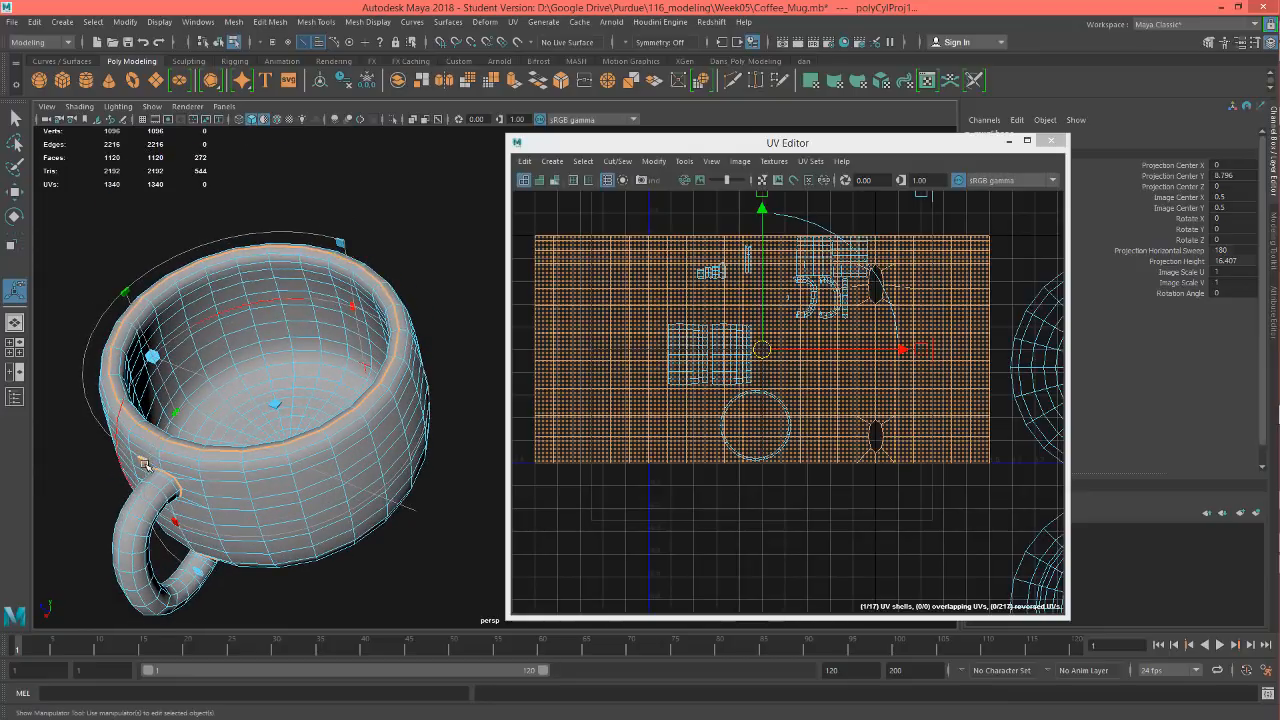
# Try adjusting the cylindrical projection with its manipulator handles near the mug handle, undoing each change
pyautogui.moveTo(146, 463); pyautogui.dragTo(375, 419)
pyautogui.hotkey('ctrl', 'z')
pyautogui.keyDown('alt'); pyautogui.moveTo(245, 405); pyautogui.dragTo(287, 317); pyautogui.keyUp('alt')
pyautogui.moveTo(274, 271); pyautogui.dragTo(409, 220)
pyautogui.hotkey('ctrl', 'z')
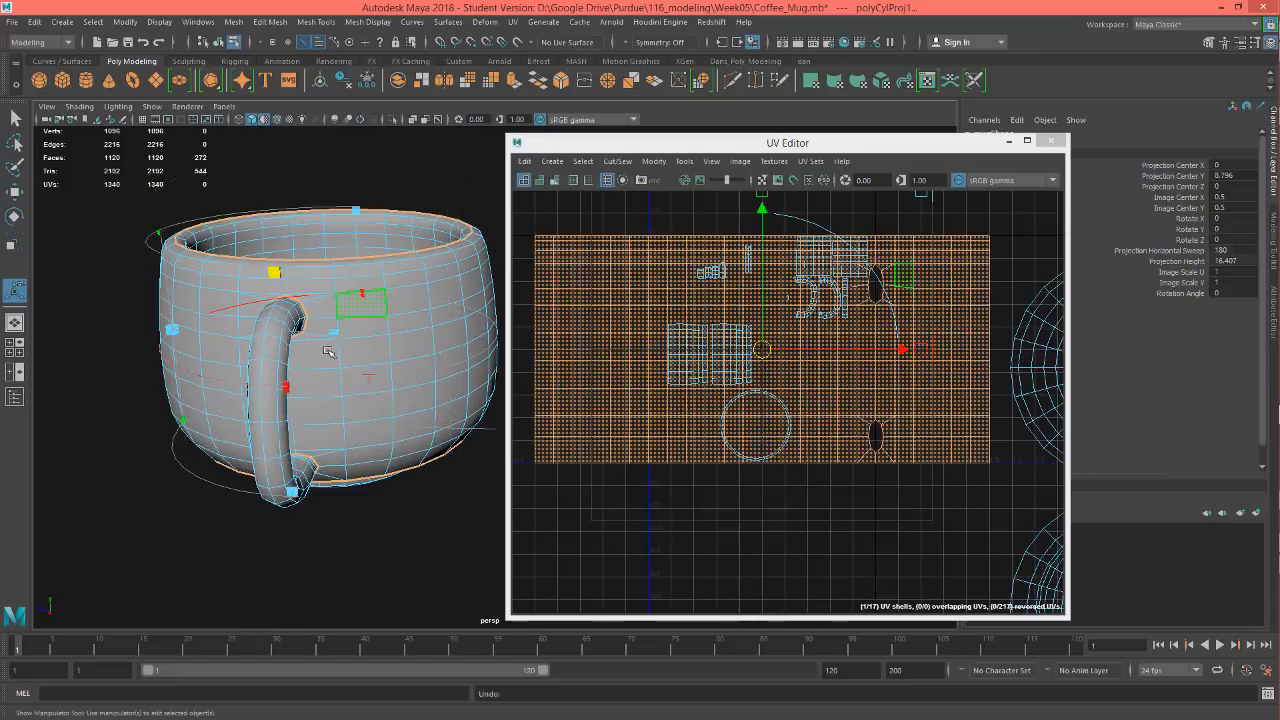
# Inspect the projected wall's borders around the mug handle and on the underside of the mug
pyautogui.keyDown('alt'); pyautogui.moveTo(287, 317); pyautogui.dragTo(230, 324); pyautogui.keyUp('alt')
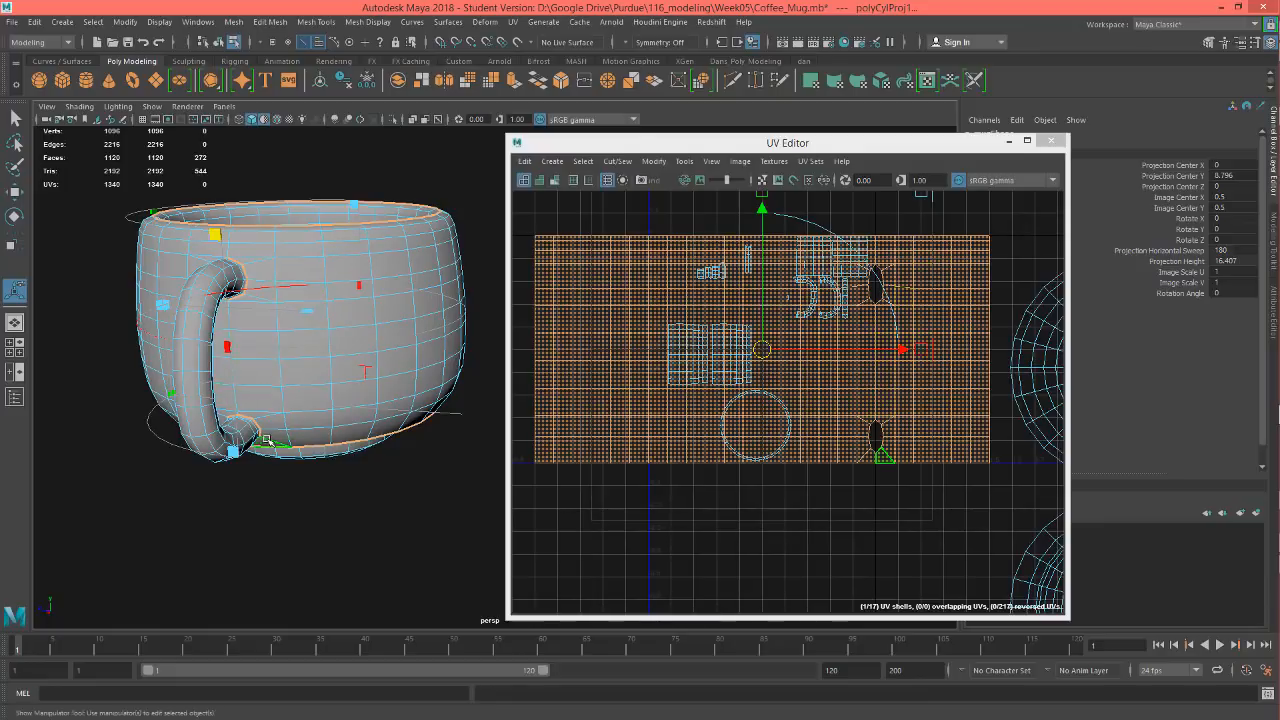
pyautogui.keyDown('alt'); pyautogui.moveTo(266, 440); pyautogui.dragTo(257, 417); pyautogui.keyUp('alt')
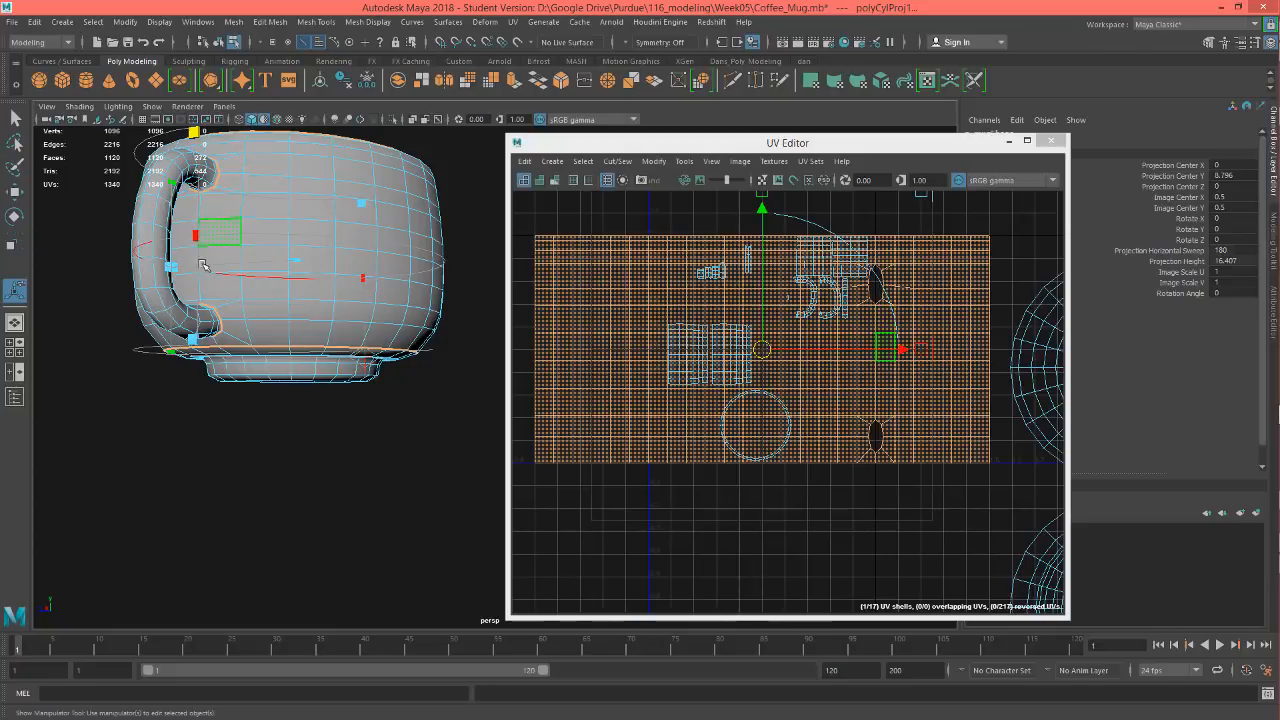
pyautogui.moveTo(262, 295)
pyautogui.keyDown('alt'); pyautogui.mouseDown()
pyautogui.moveTo(277, 351)
pyautogui.moveTo(285, 285)
pyautogui.mouseUp(); pyautogui.keyUp('alt')
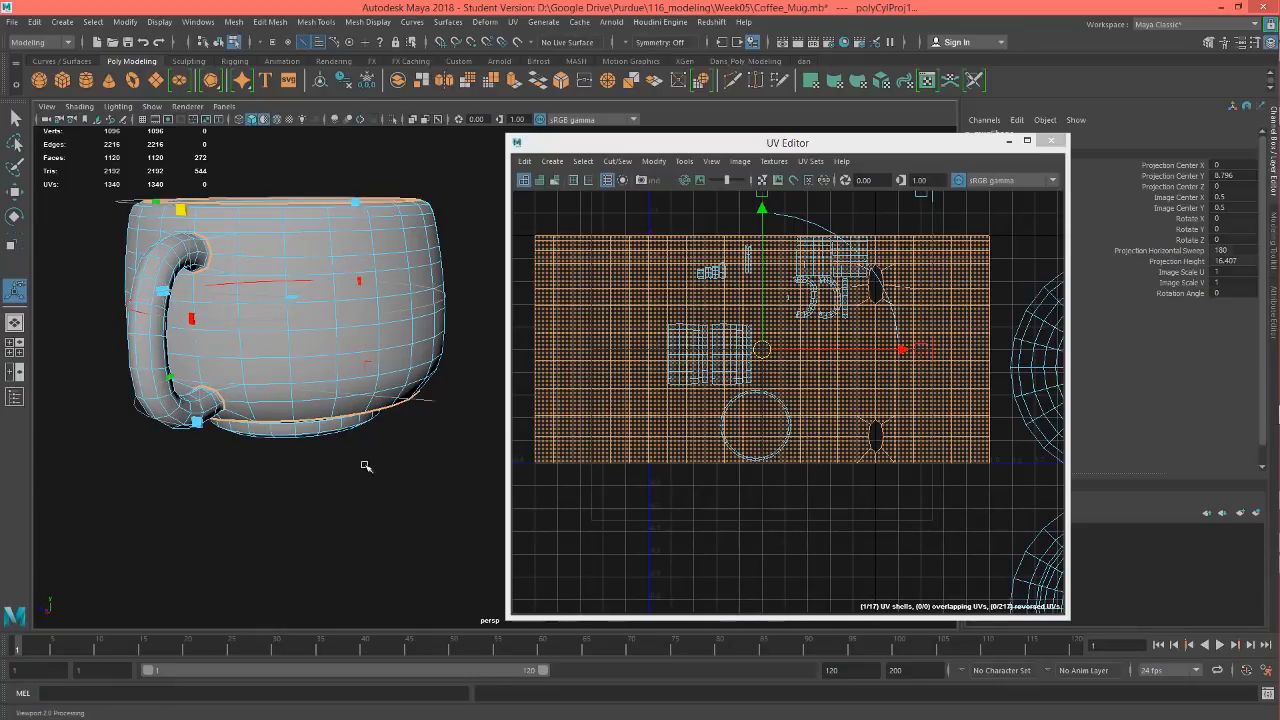
pyautogui.keyDown('alt'); pyautogui.moveTo(399, 460); pyautogui.dragTo(393, 345); pyautogui.keyUp('alt')
pyautogui.scroll(4, 378, 310)
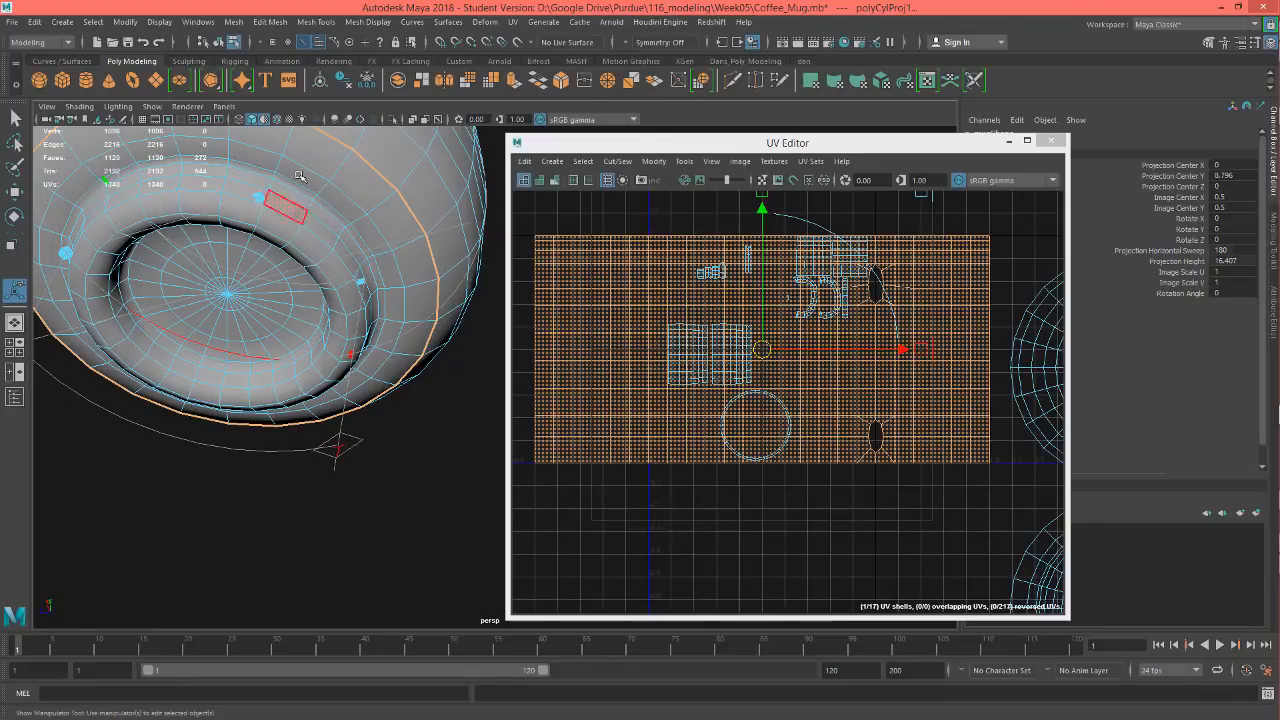
# Move the cylindrically projected outer-wall shell clear of the other shells into empty UV space, and hide the UV grid
pyautogui.keyDown('alt'); pyautogui.moveTo(375, 303); pyautogui.dragTo(369, 350, button='middle'); pyautogui.keyUp('alt')
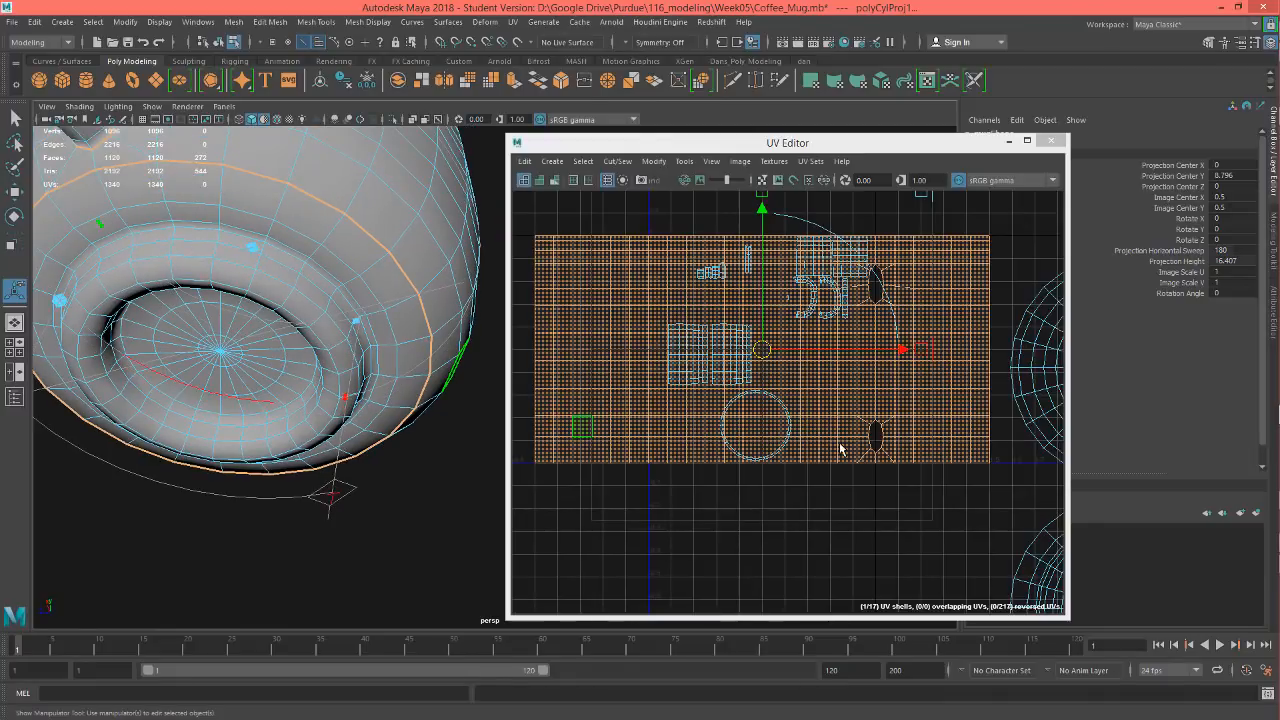
pyautogui.keyDown('alt'); pyautogui.moveTo(999, 444); pyautogui.dragTo(865, 449, button='middle'); pyautogui.keyUp('alt')
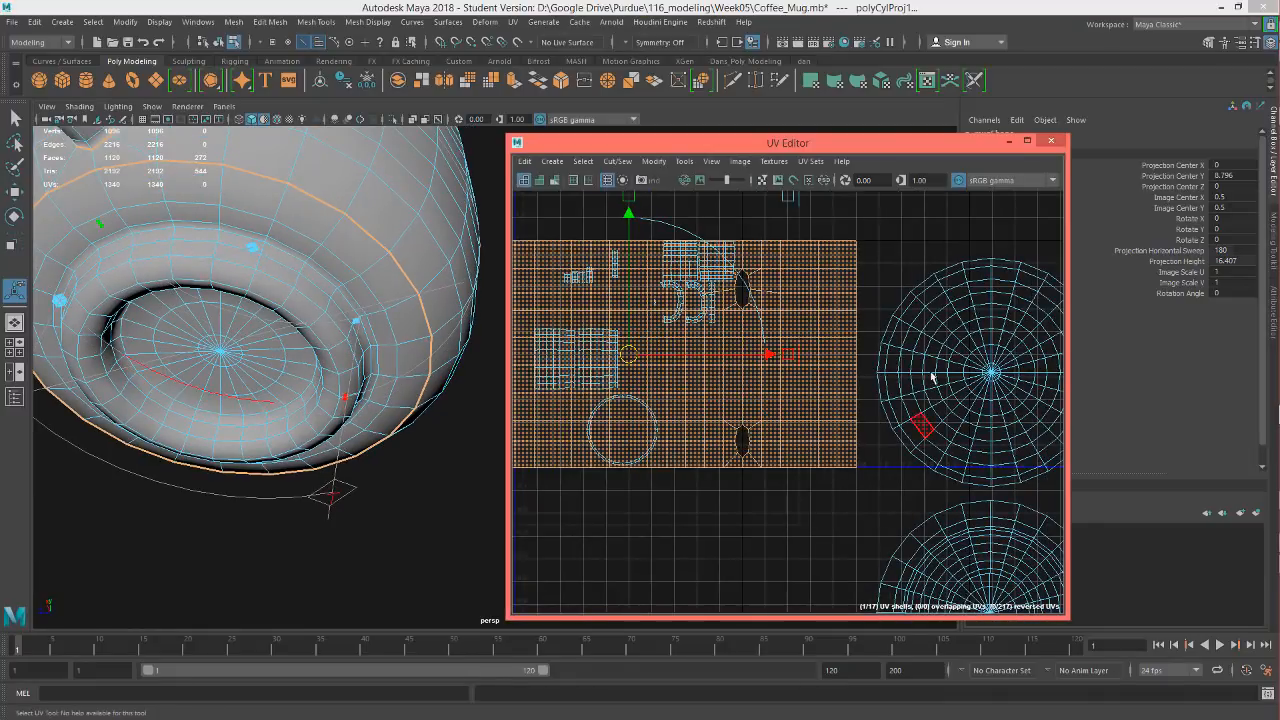
pyautogui.scroll(-2, 640, 355)
pyautogui.keyDown('alt'); pyautogui.moveTo(648, 345); pyautogui.dragTo(768, 310, button='middle'); pyautogui.keyUp('alt')
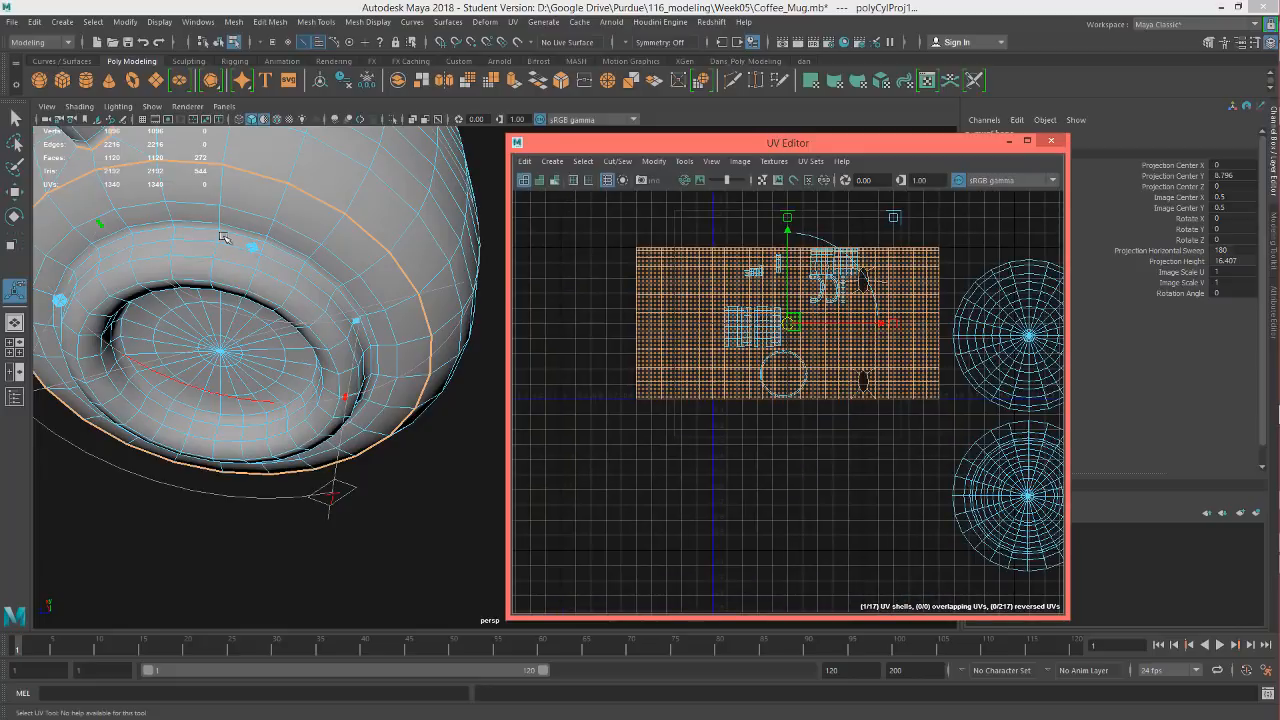
pyautogui.keyDown('alt'); pyautogui.moveTo(224, 237); pyautogui.dragTo(355, 317); pyautogui.keyUp('alt')
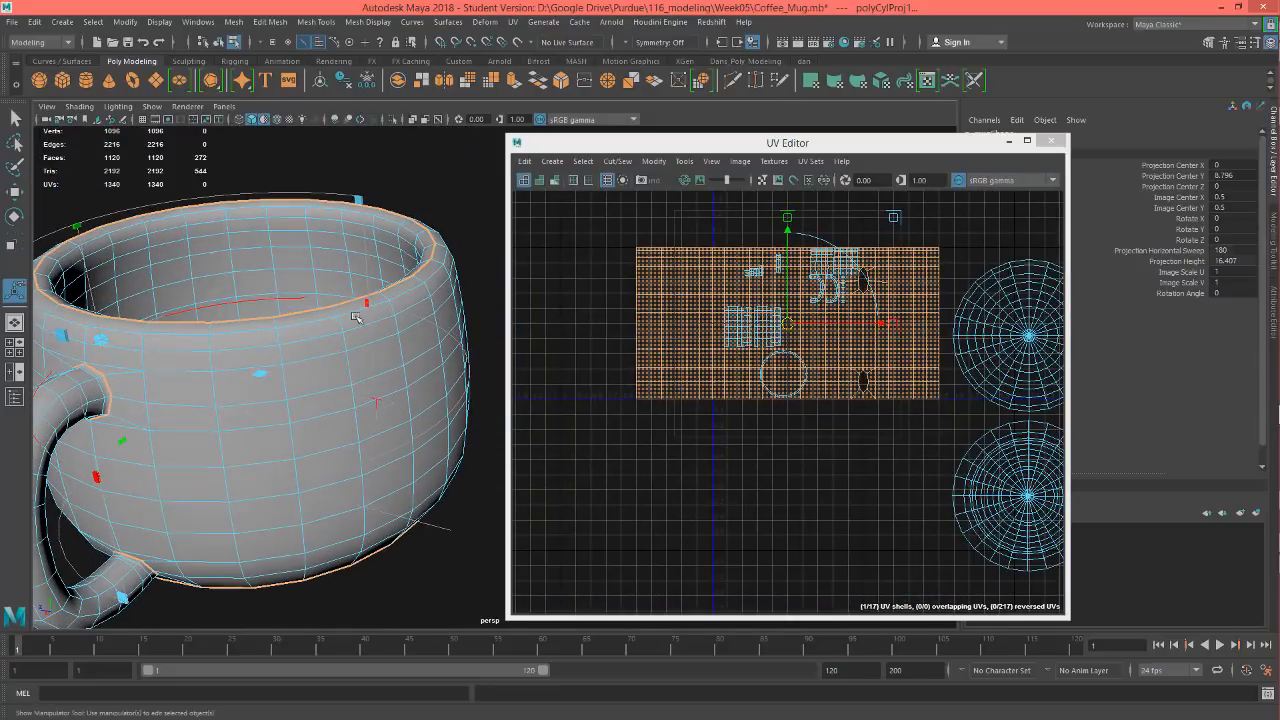
pyautogui.keyDown('alt'); pyautogui.moveTo(148, 302); pyautogui.dragTo(360, 299); pyautogui.keyUp('alt')
pyautogui.scroll(-2, 828, 335)
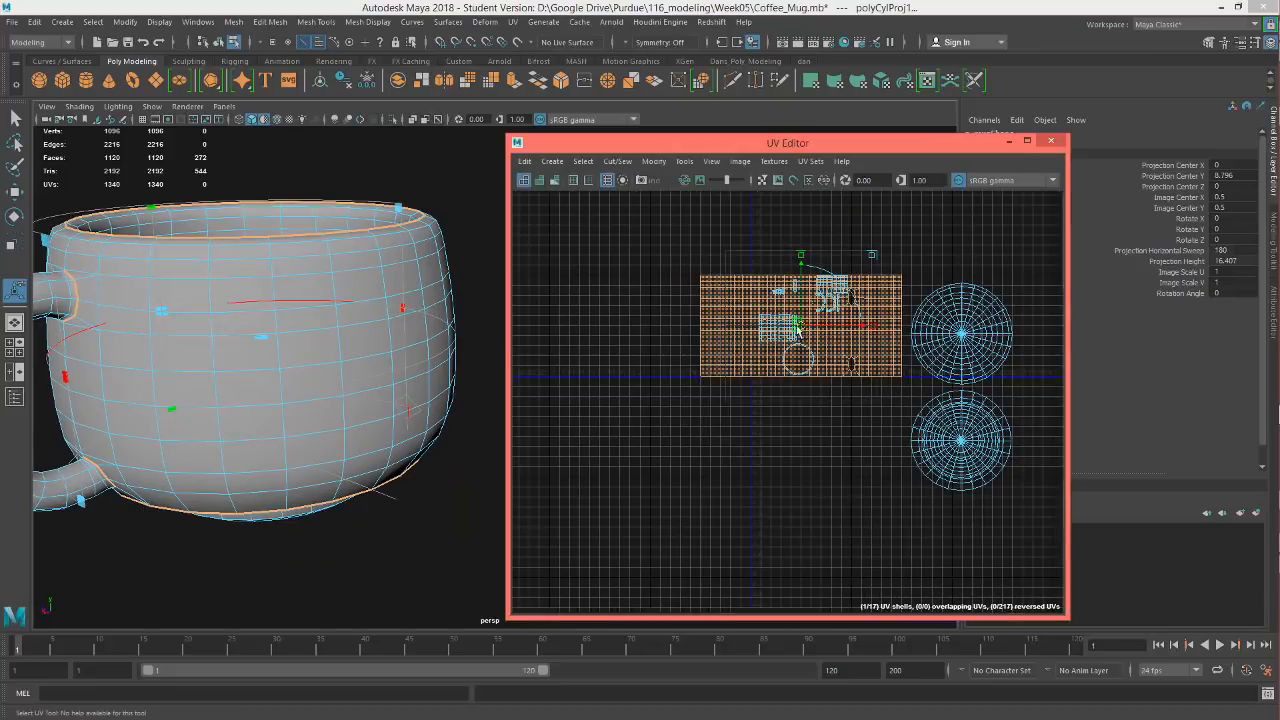
pyautogui.moveTo(801, 328); pyautogui.dragTo(680, 408)
pyautogui.keyDown('alt'); pyautogui.moveTo(680, 408); pyautogui.dragTo(791, 314, button='middle'); pyautogui.keyUp('alt')
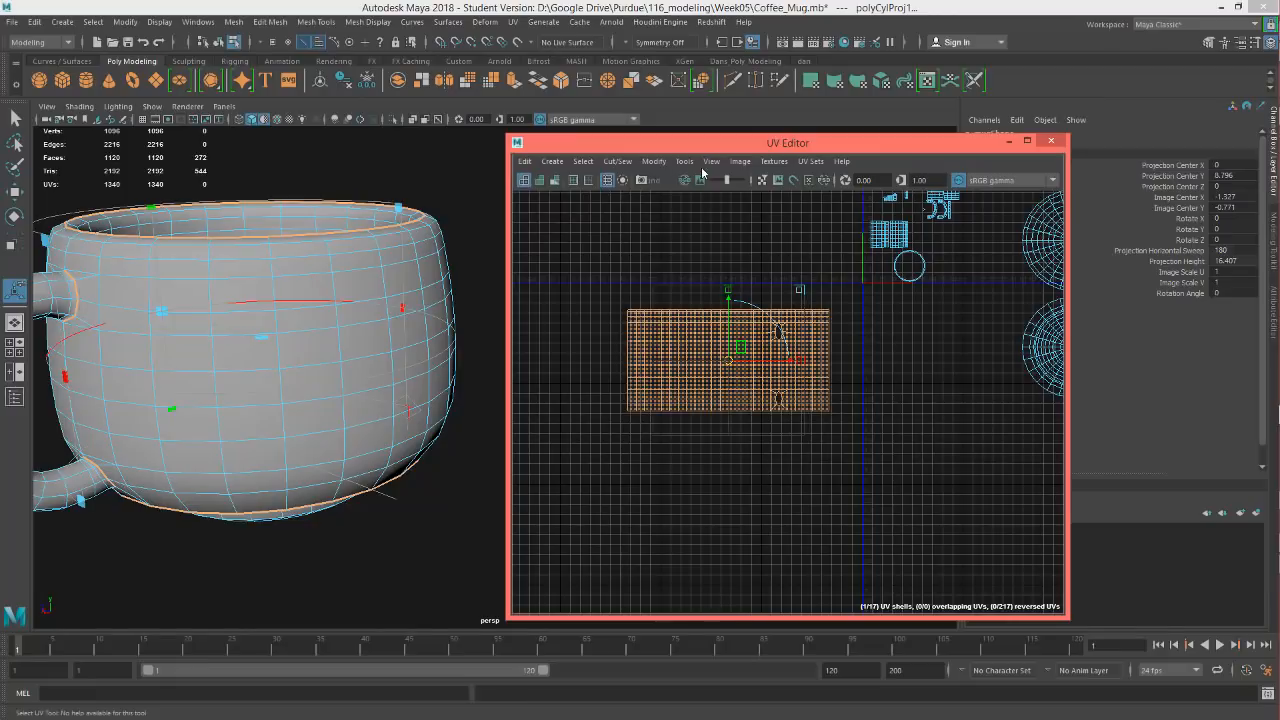
pyautogui.click(606, 180)
pyautogui.scroll(3, 750, 385)
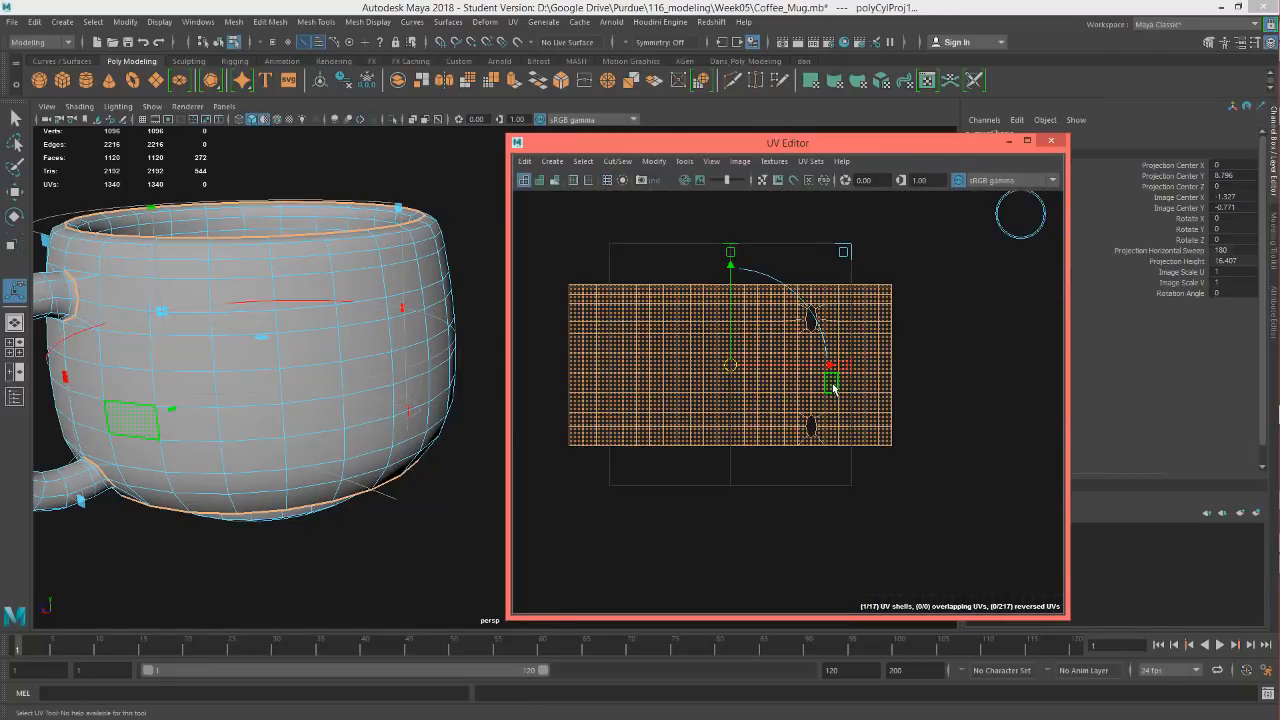
# Cut the outer-wall shell along the vertical edge line that runs through both handle holes, from the rim border to the bottom border
pyautogui.press('q')
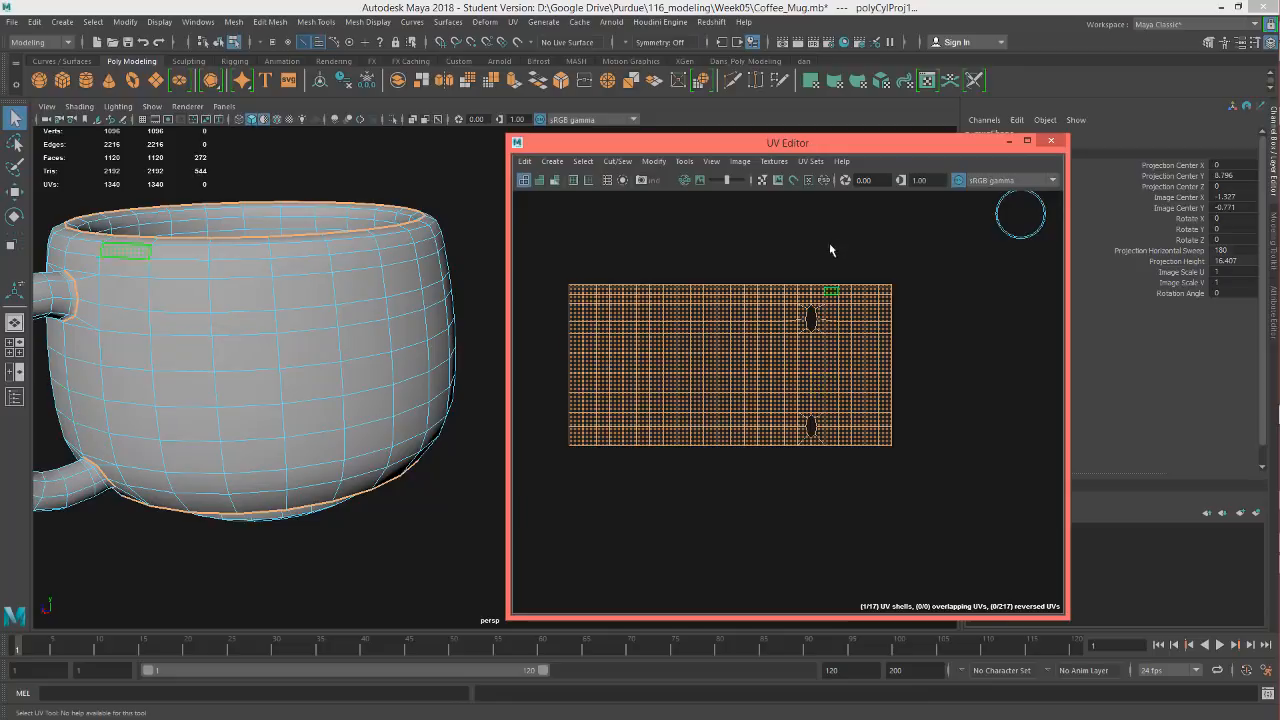
pyautogui.click(802, 372)
pyautogui.scroll(2, 810, 363)
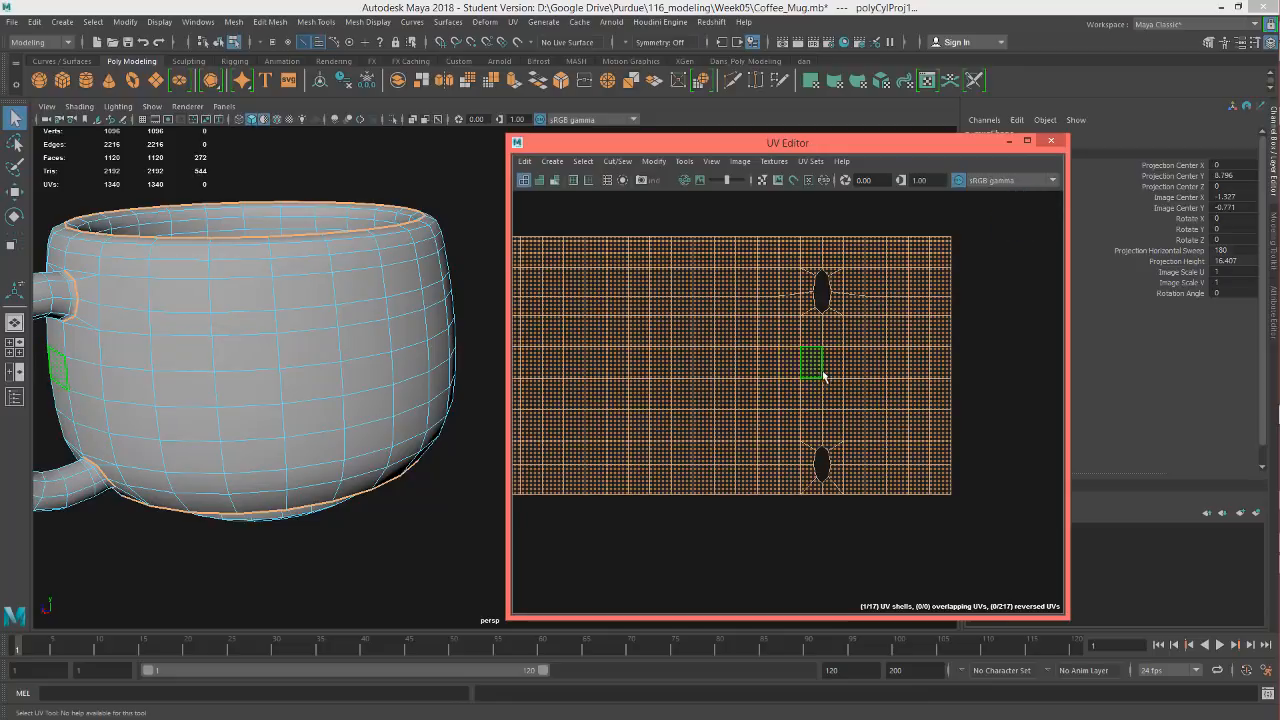
pyautogui.moveTo(824, 378); pyautogui.dragTo(826, 340, button='right')
pyautogui.click(822, 425)
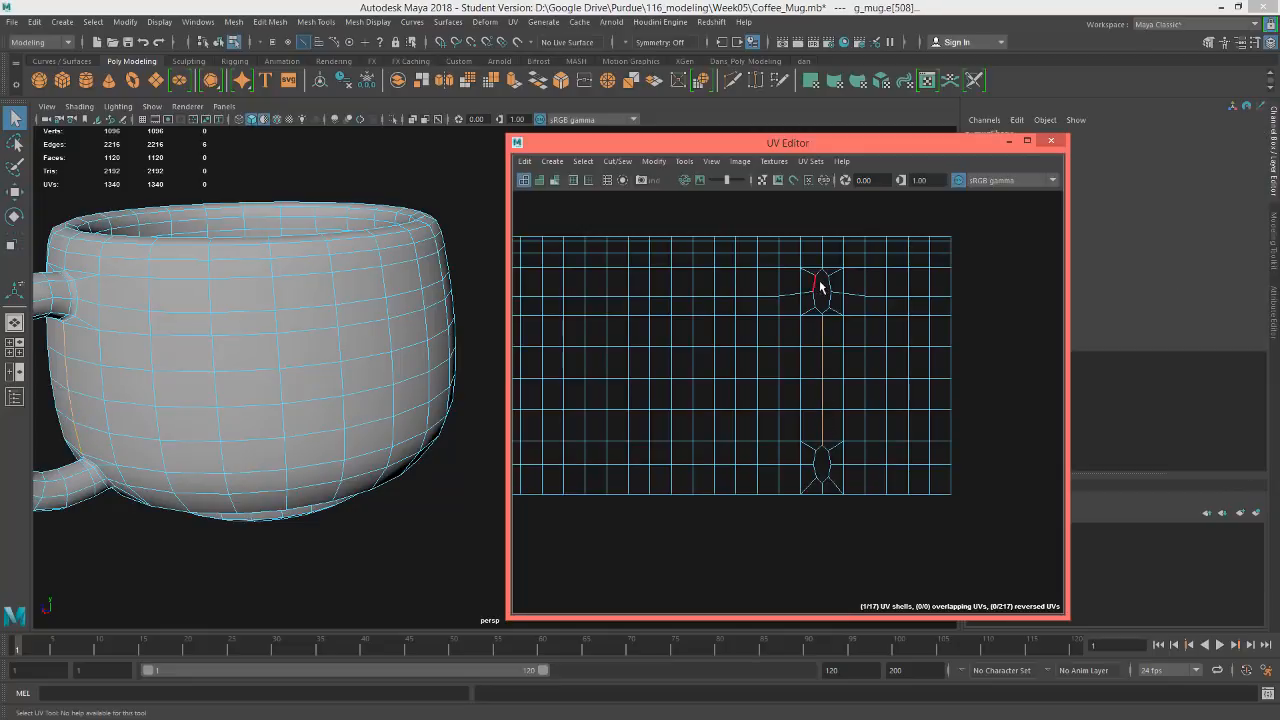
pyautogui.scroll(4, 823, 380)
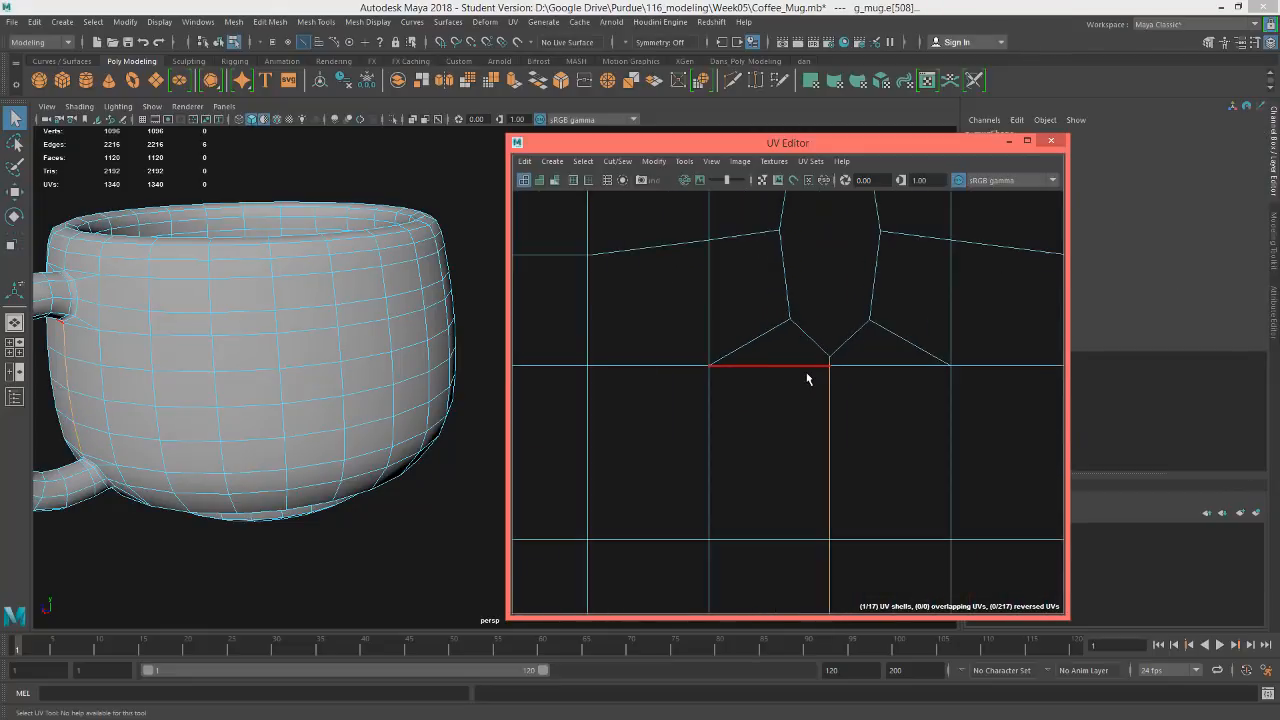
pyautogui.scroll(-4, 822, 357)
pyautogui.scroll(2, 828, 354)
pyautogui.scroll(-2, 832, 330)
pyautogui.keyDown('alt'); pyautogui.moveTo(834, 386); pyautogui.dragTo(834, 506, button='middle'); pyautogui.keyUp('alt')
pyautogui.keyDown('alt'); pyautogui.moveTo(872, 555); pyautogui.dragTo(841, 235, button='middle'); pyautogui.keyUp('alt')
pyautogui.keyDown('alt'); pyautogui.moveTo(863, 589); pyautogui.dragTo(882, 258, button='middle'); pyautogui.keyUp('alt')
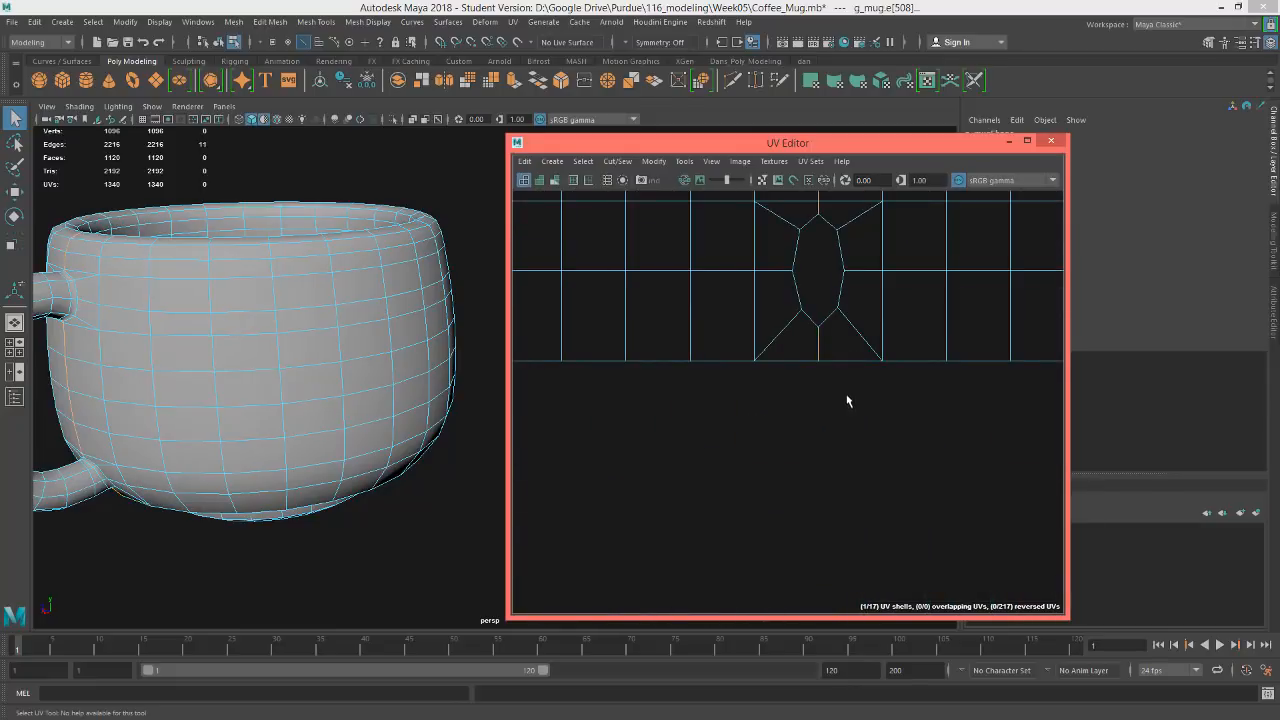
pyautogui.scroll(-3, 836, 445)
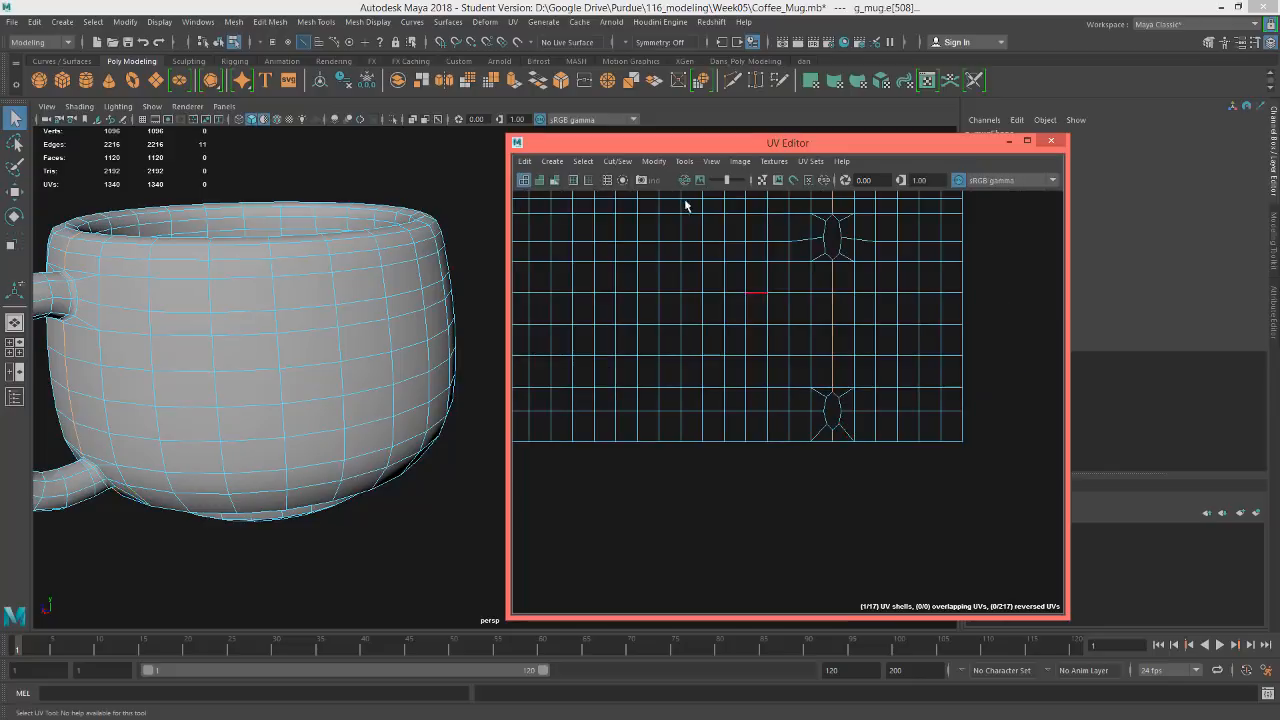
pyautogui.click(617, 161)
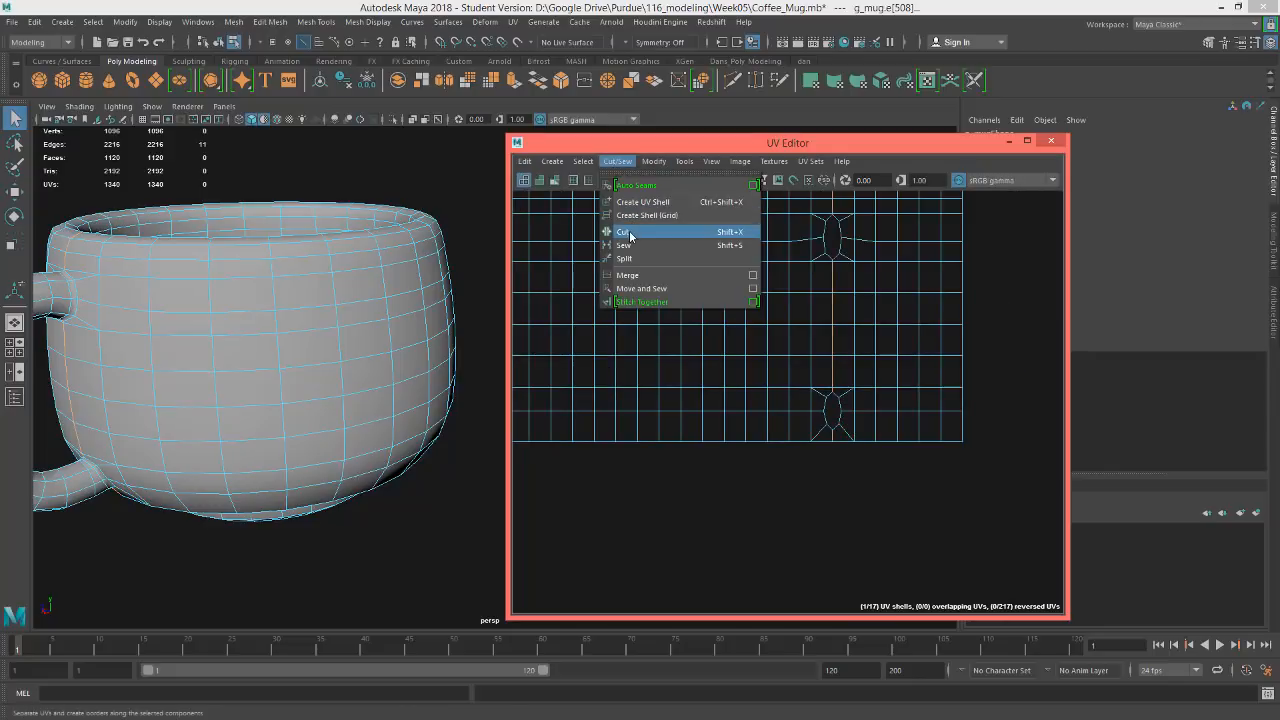
pyautogui.click(630, 234)
# Rejoin the two wall pieces with Move and Sew along the original projection seam, using only the vertical border edges
pyautogui.keyDown('alt'); pyautogui.moveTo(834, 380); pyautogui.dragTo(963, 411, button='middle'); pyautogui.keyUp('alt')
pyautogui.scroll(-2, 963, 410)
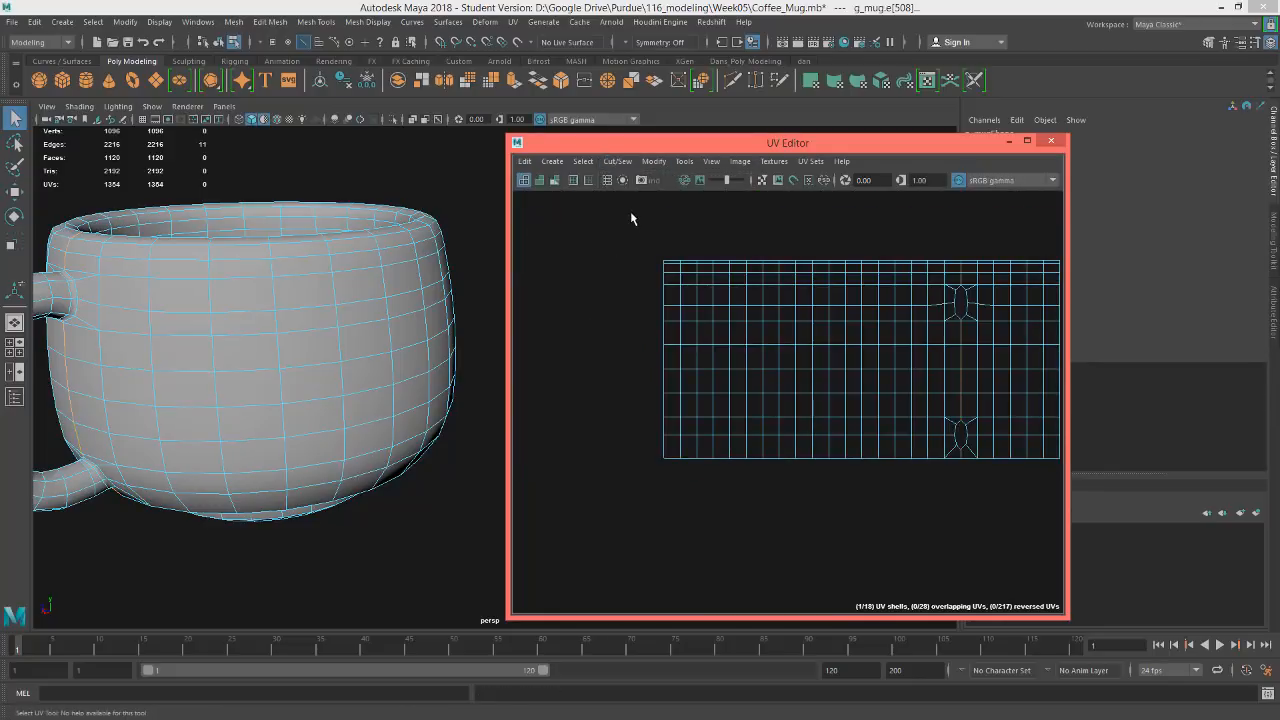
pyautogui.moveTo(630, 212); pyautogui.dragTo(666, 532)
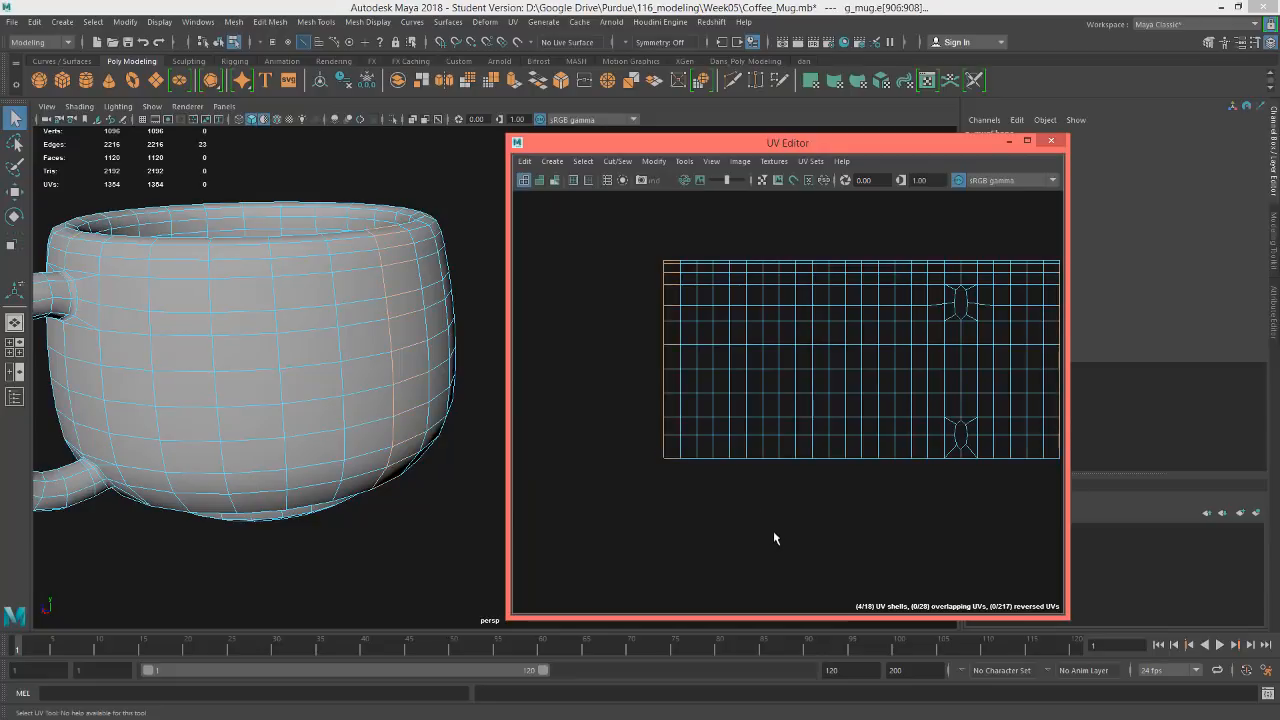
pyautogui.keyDown('ctrl'); pyautogui.moveTo(781, 535); pyautogui.dragTo(677, 200); pyautogui.keyUp('ctrl')
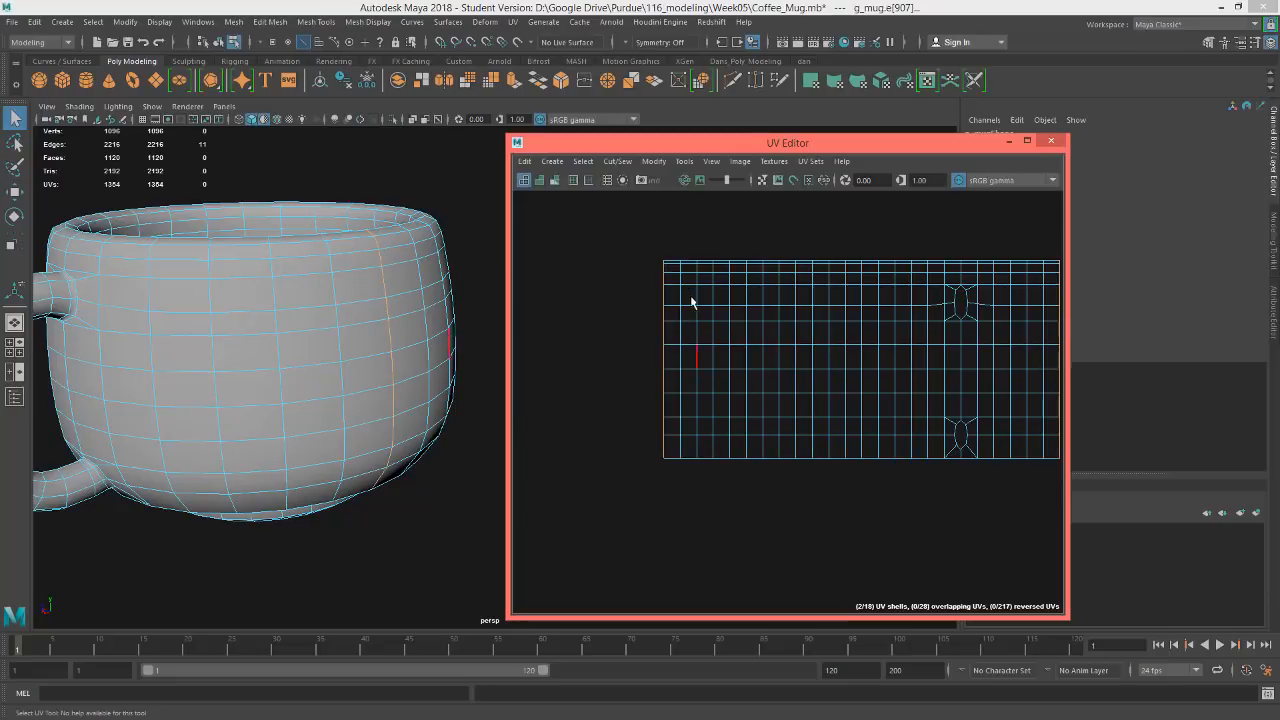
pyautogui.click(617, 161)
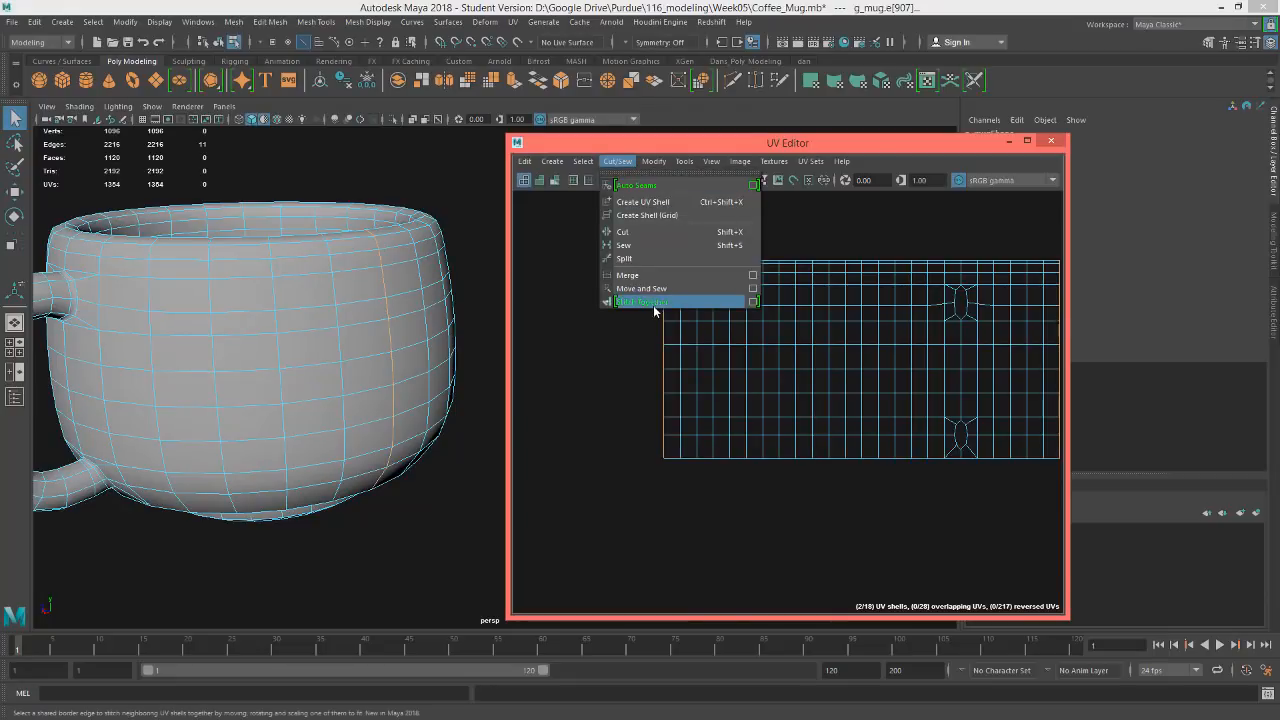
pyautogui.click(652, 288)
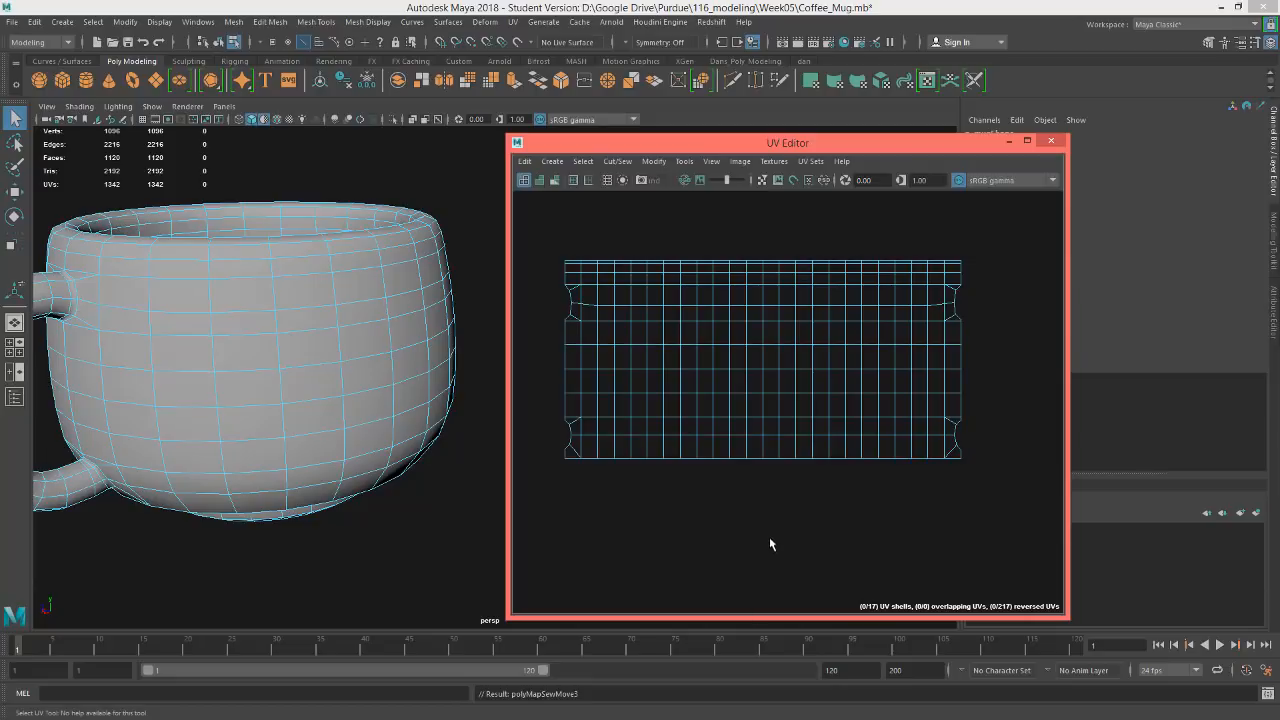
# Turn on the checker map for the UVs and show it textured on the mug in the viewport
pyautogui.keyDown('alt'); pyautogui.moveTo(807, 523); pyautogui.dragTo(794, 497, button='middle'); pyautogui.keyUp('alt')
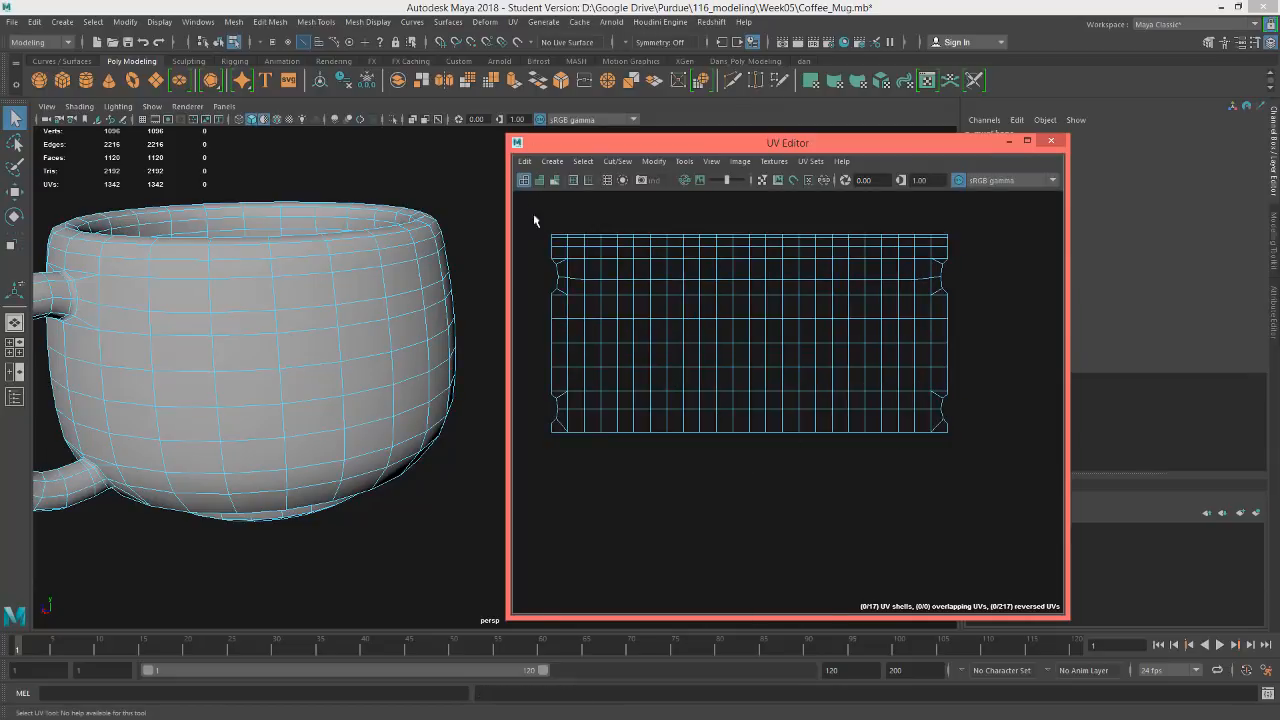
pyautogui.scroll(-4, 771, 357)
pyautogui.scroll(5, 771, 357)
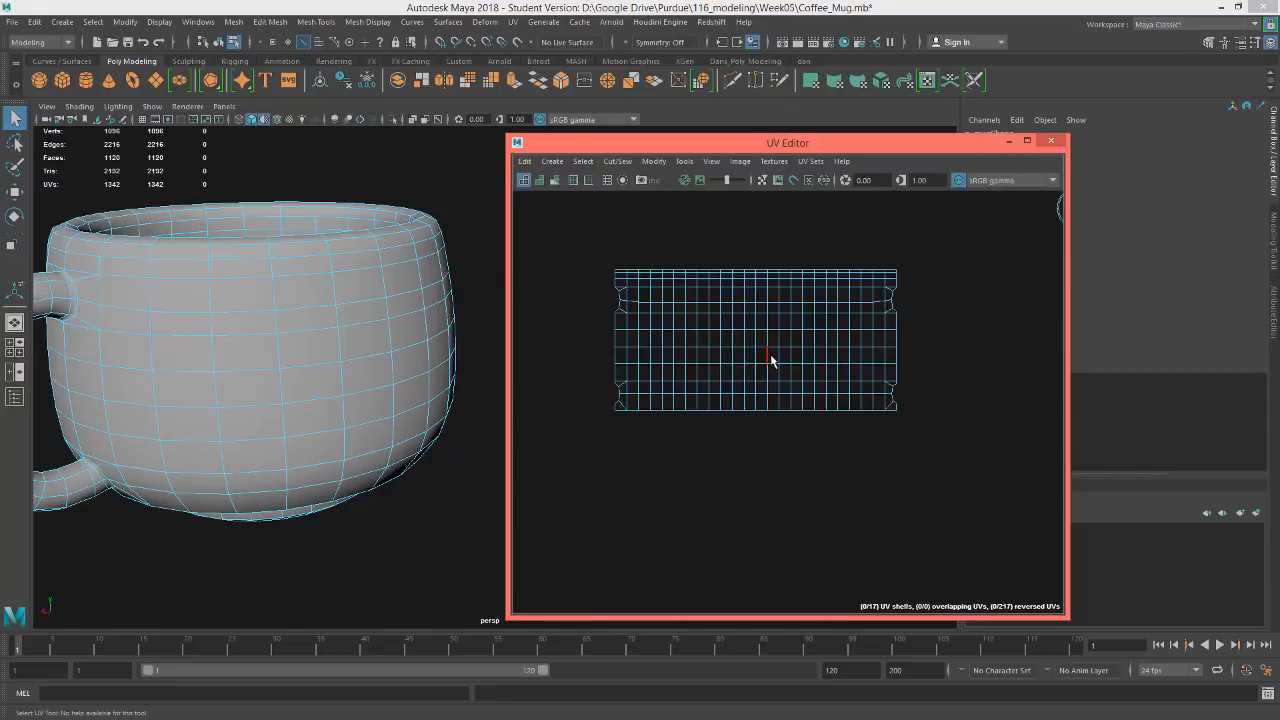
pyautogui.keyDown('alt'); pyautogui.moveTo(773, 370); pyautogui.dragTo(794, 415, button='middle'); pyautogui.keyUp('alt')
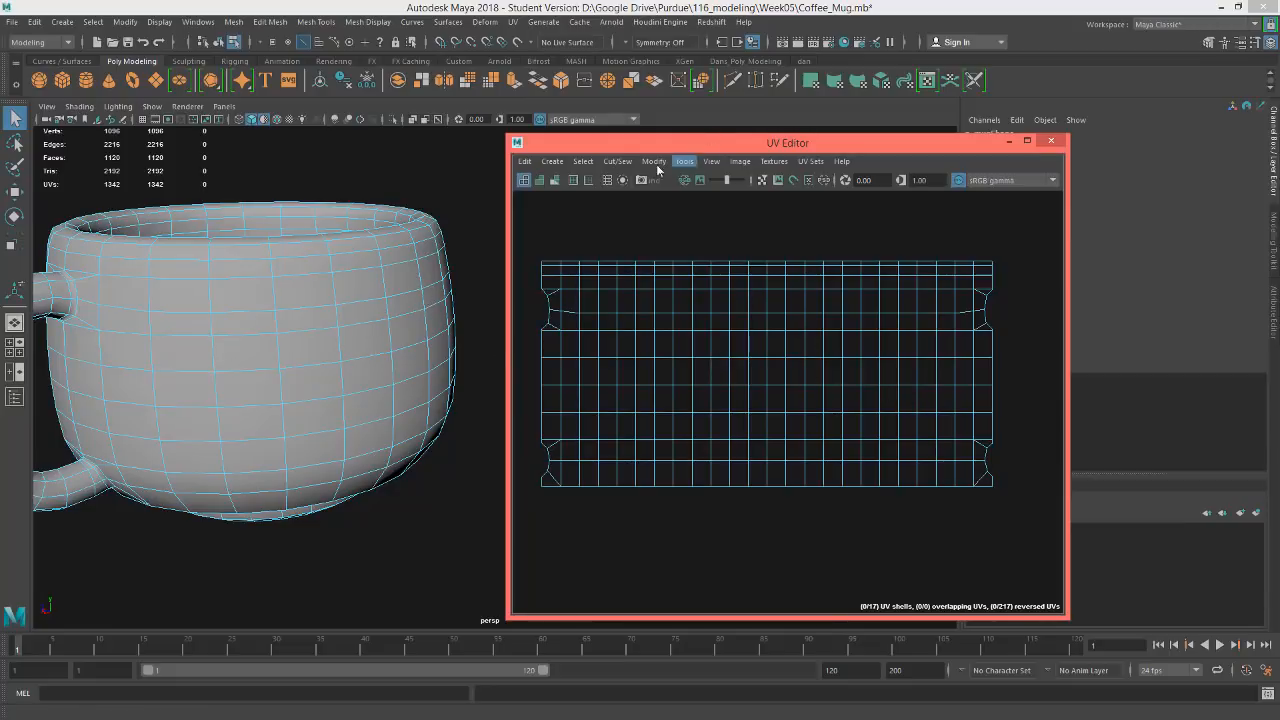
pyautogui.click(740, 161)
pyautogui.click(742, 161)
pyautogui.click(773, 161)
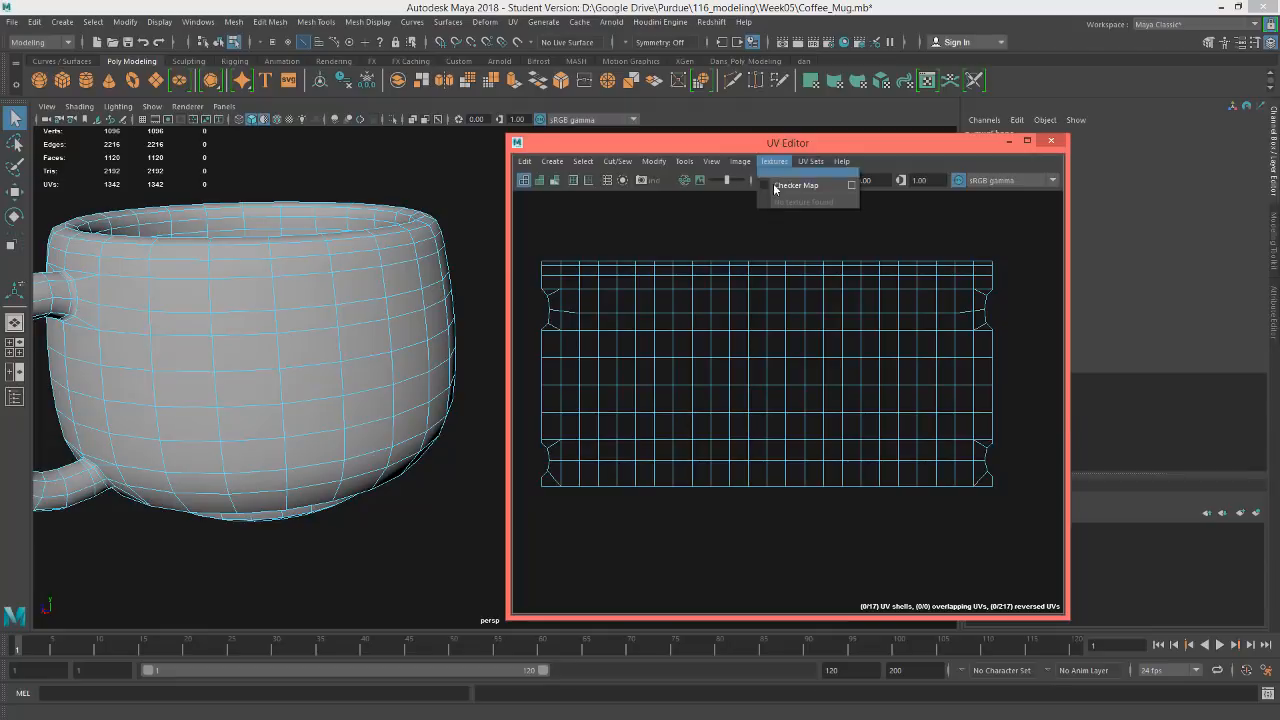
pyautogui.click(775, 186)
pyautogui.scroll(-7, 820, 386)
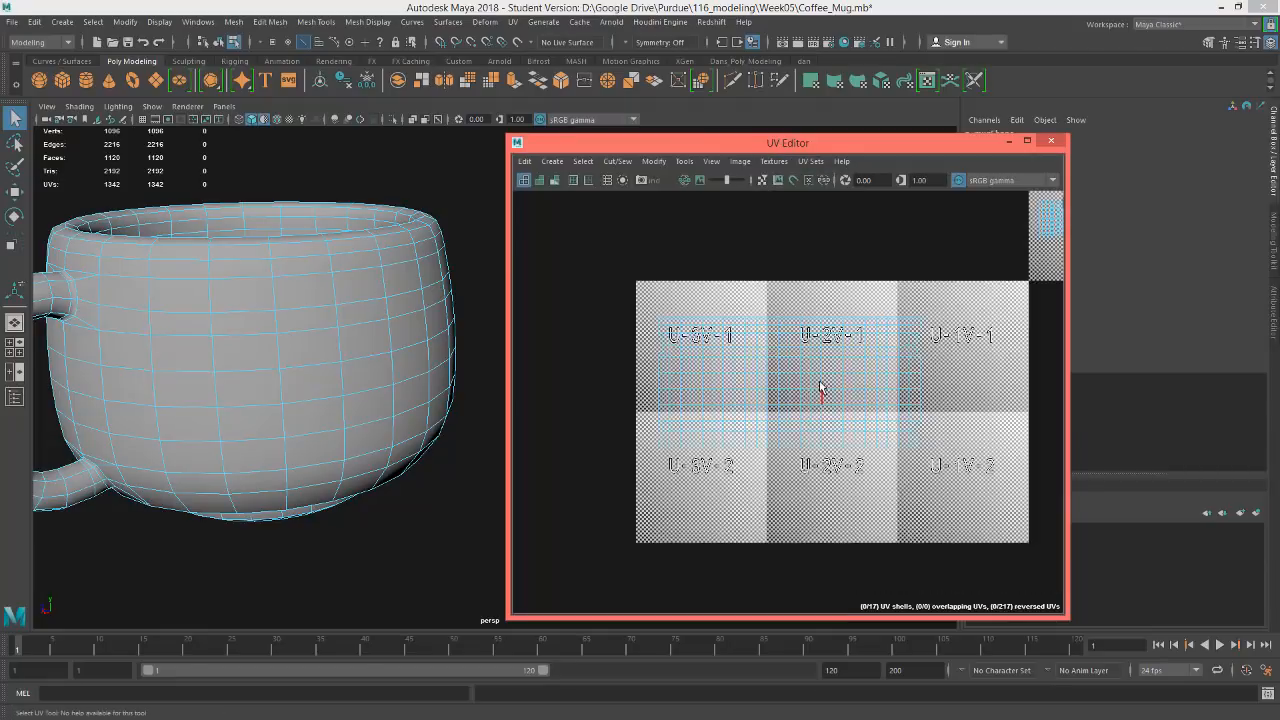
pyautogui.click(264, 120)
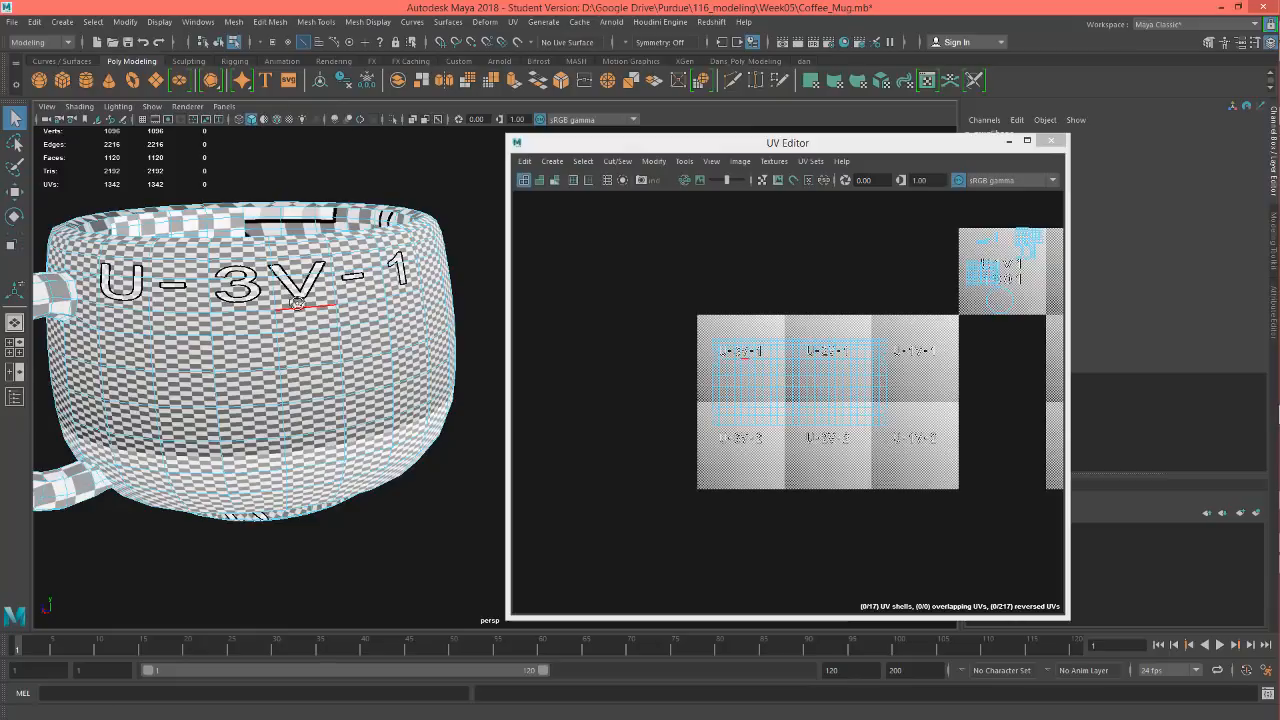
pyautogui.moveTo(305, 304)
pyautogui.keyDown('alt'); pyautogui.mouseDown()
pyautogui.moveTo(322, 206)
pyautogui.moveTo(281, 298)
pyautogui.mouseUp(); pyautogui.keyUp('alt')
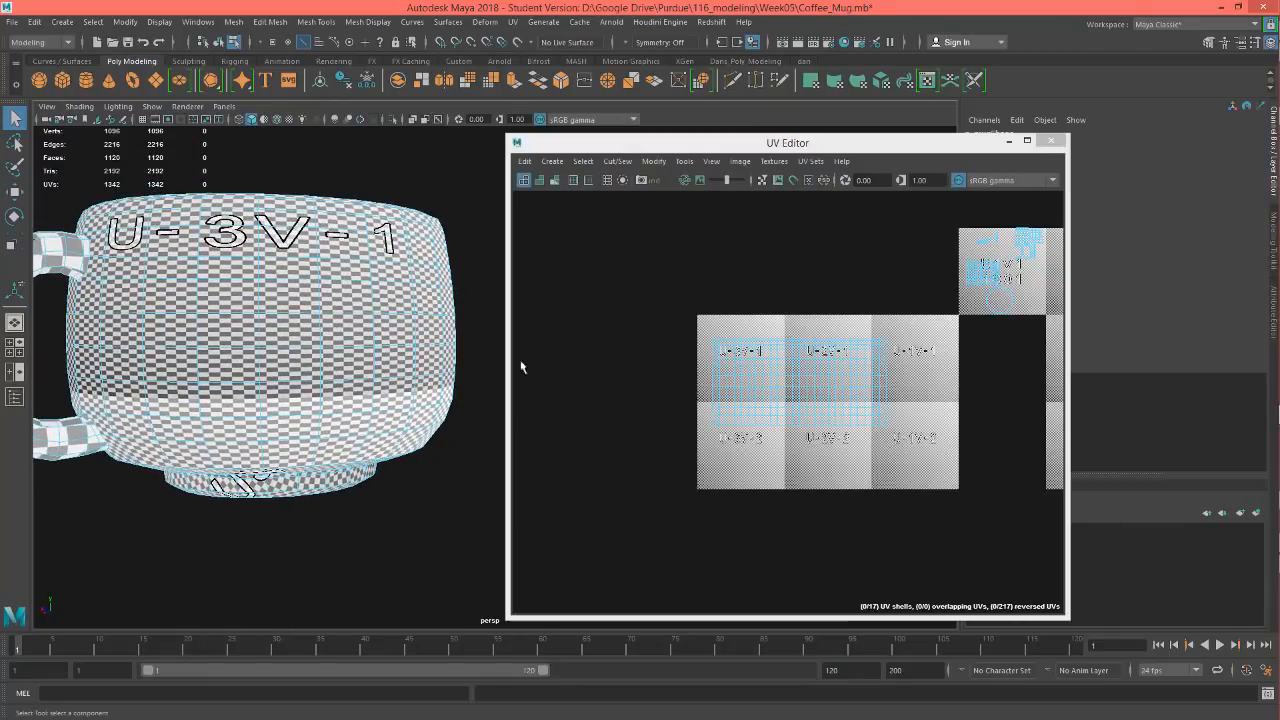
# Select all faces of the outer-wall shell and scale its UVs down uniformly until the mug shows large checkers
pyautogui.moveTo(760, 398); pyautogui.dragTo(691, 311, button='right')
pyautogui.moveTo(691, 311); pyautogui.dragTo(964, 446)
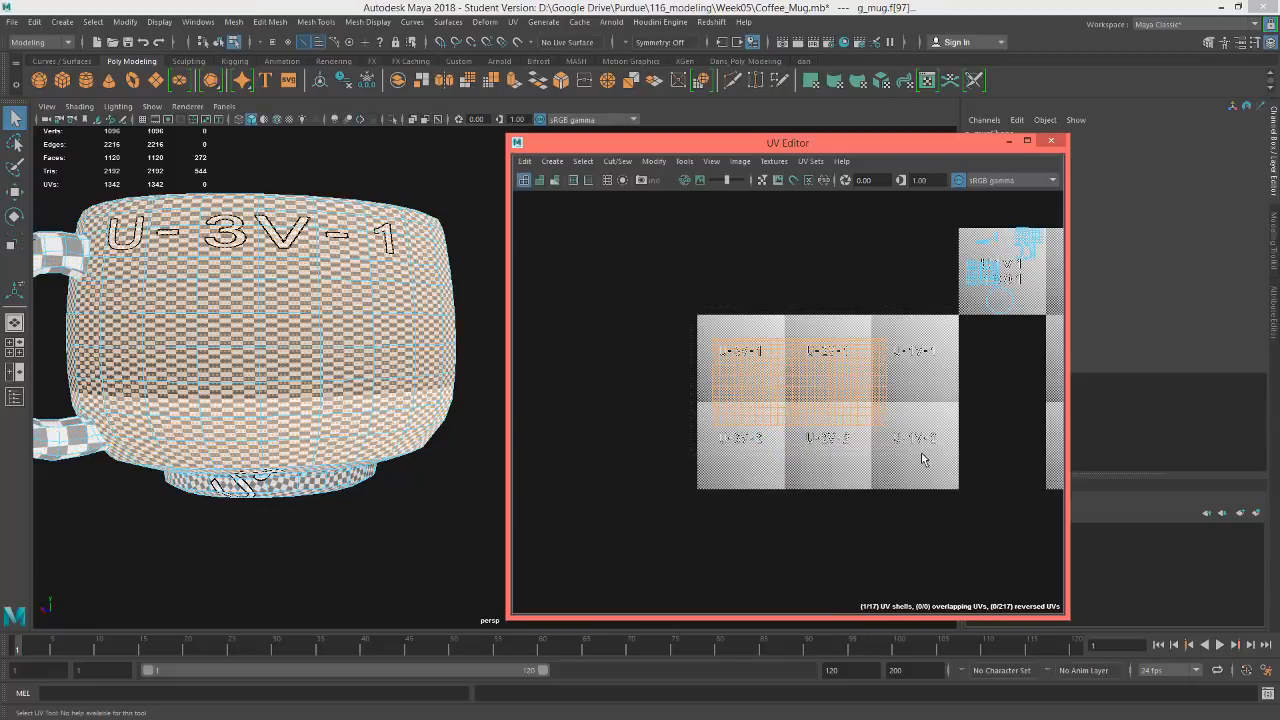
pyautogui.press('r')
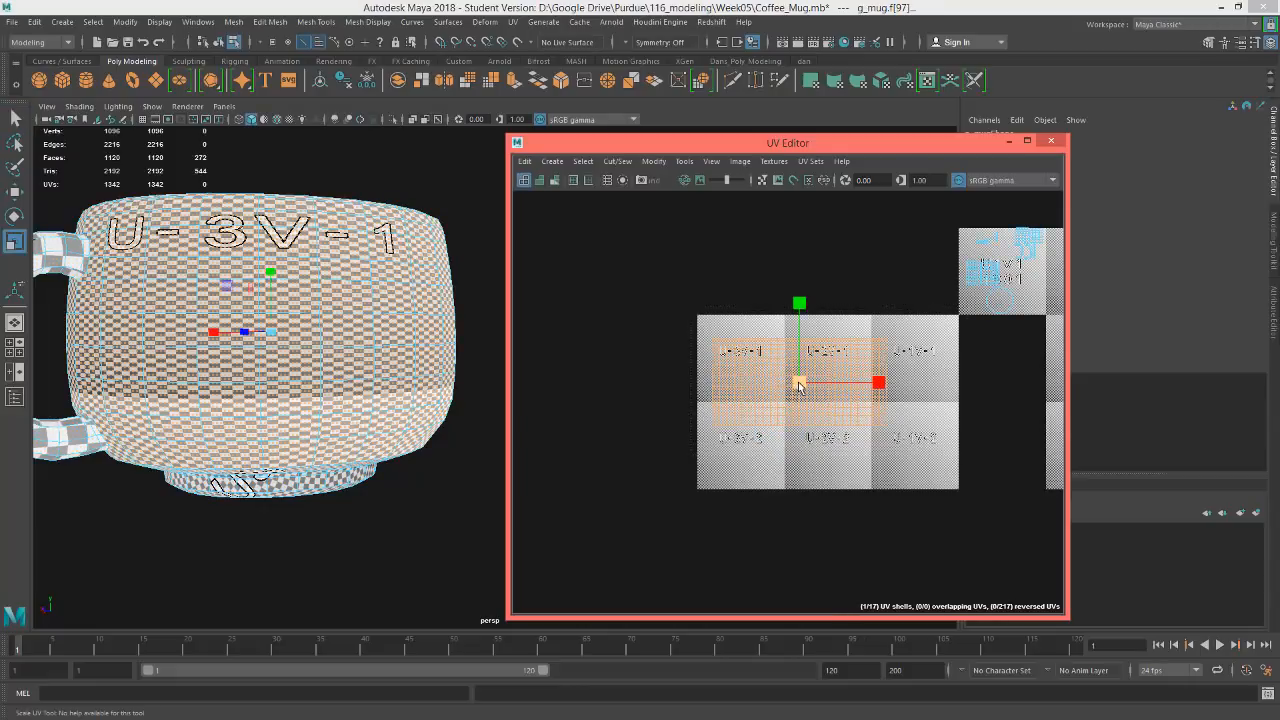
pyautogui.moveTo(799, 386); pyautogui.dragTo(732, 439)
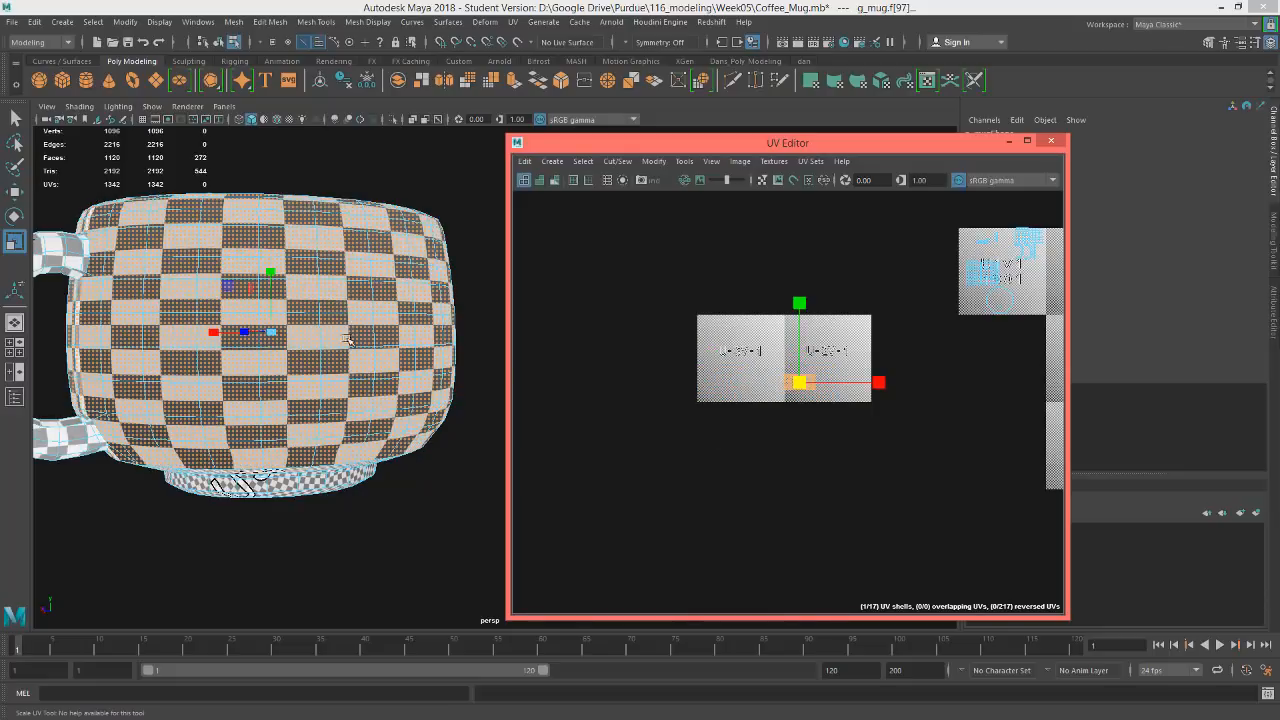
pyautogui.keyDown('alt'); pyautogui.moveTo(346, 340); pyautogui.dragTo(311, 344); pyautogui.keyUp('alt')
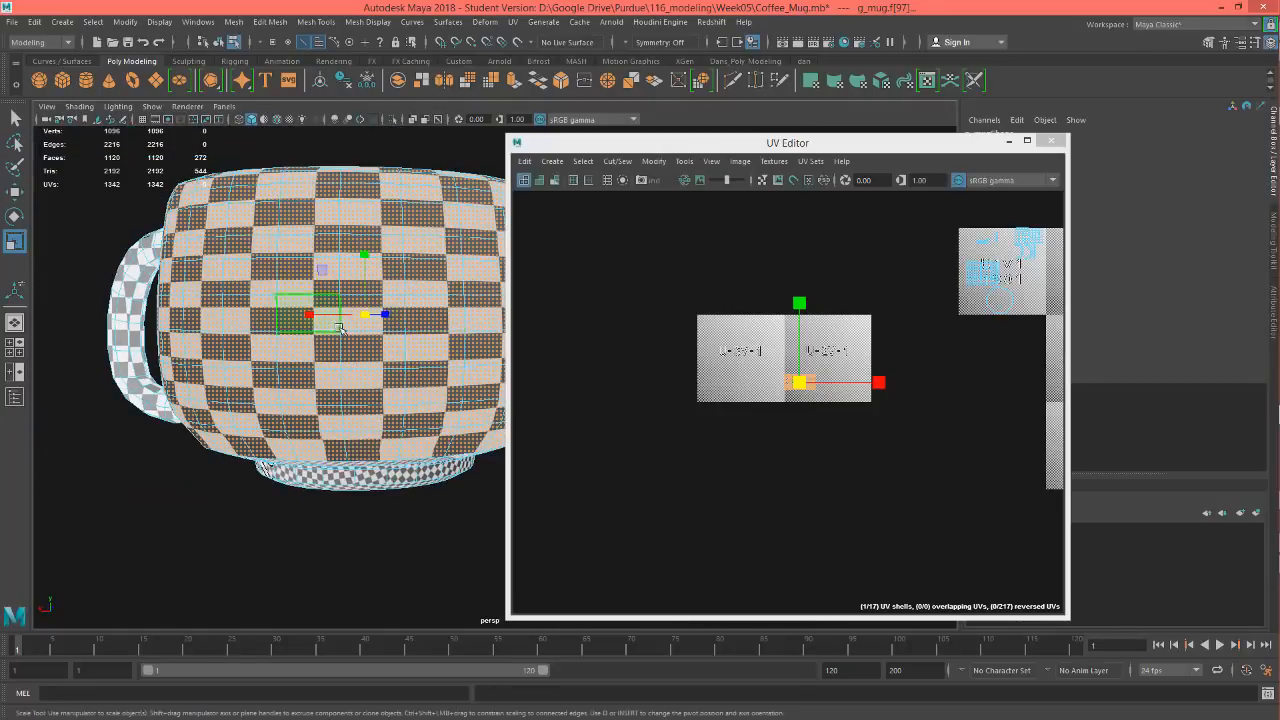
# Stretch the outer-wall shell horizontally until the checkers look roughly square on the mug's wall
pyautogui.scroll(6, 771, 400)
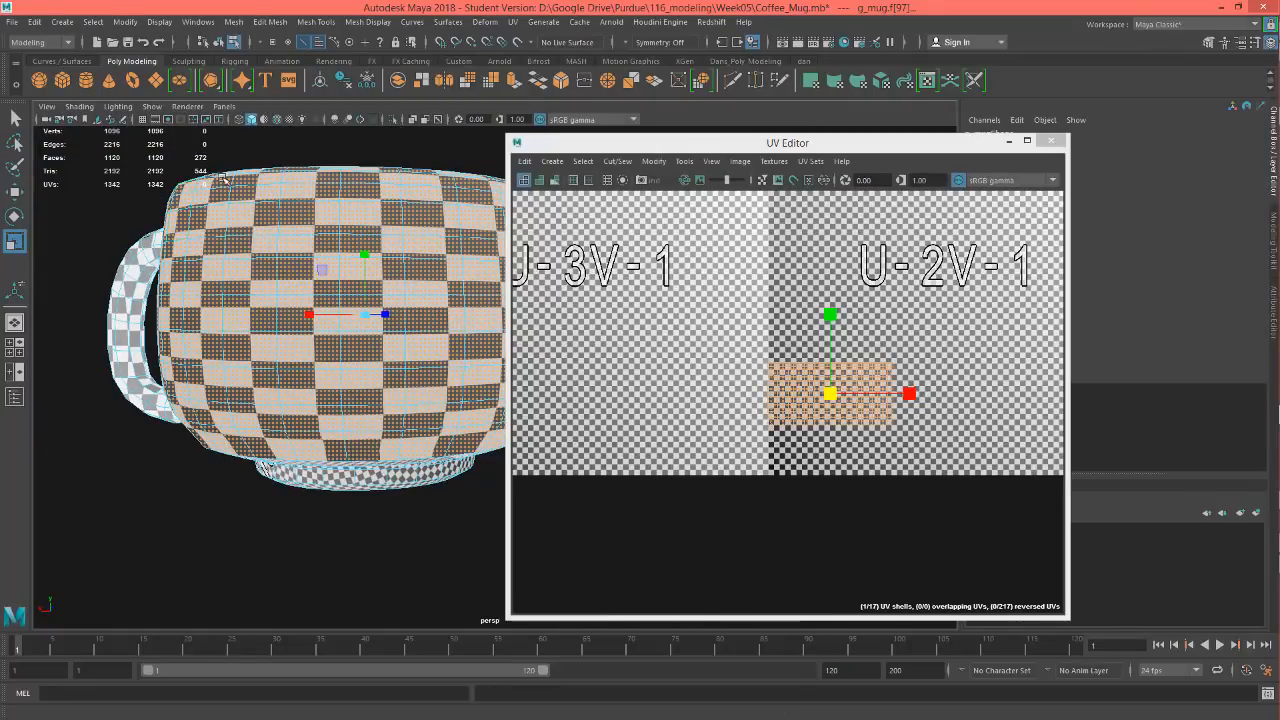
pyautogui.scroll(4, 803, 290)
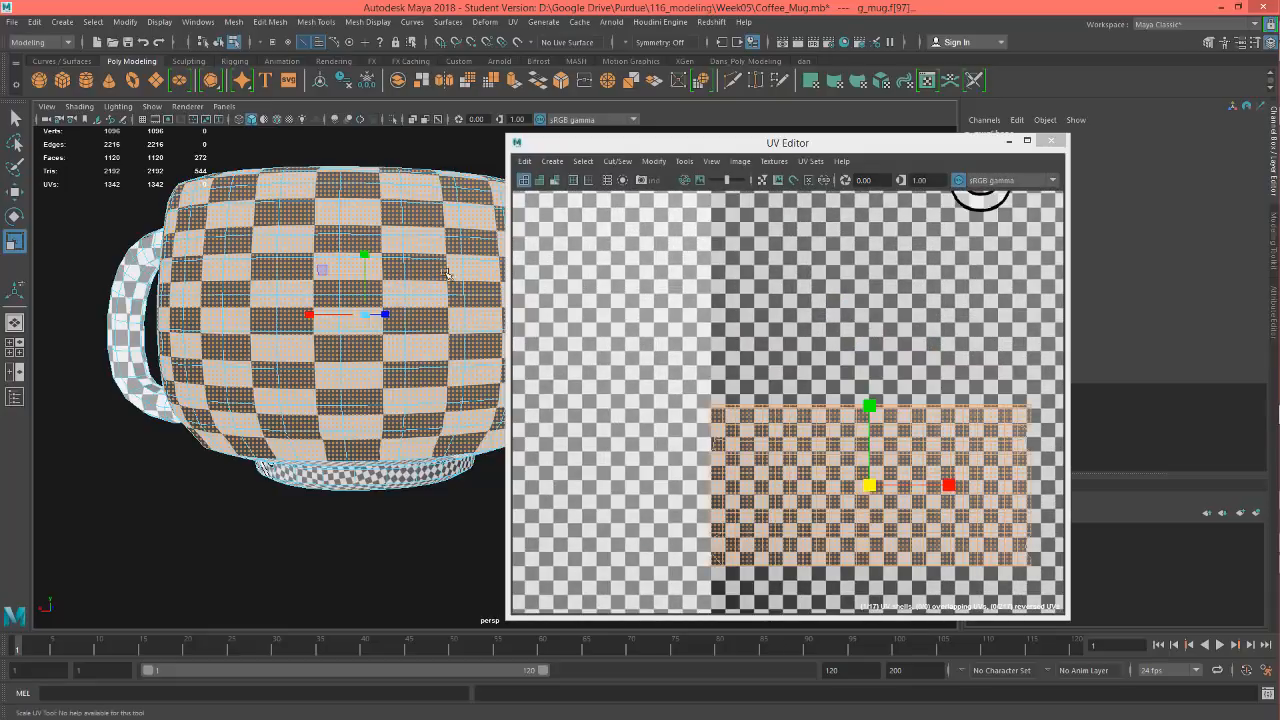
pyautogui.keyDown('alt'); pyautogui.moveTo(776, 387); pyautogui.dragTo(659, 263, button='middle'); pyautogui.keyUp('alt')
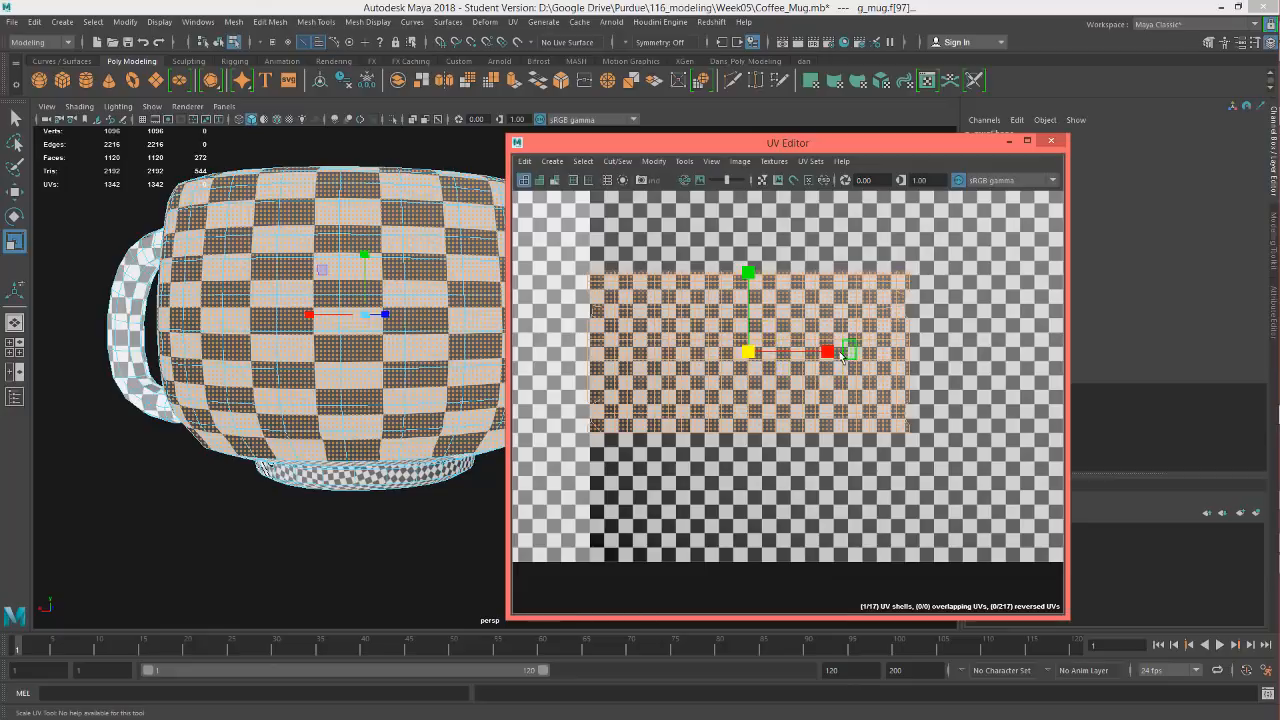
pyautogui.moveTo(829, 352); pyautogui.dragTo(944, 353)
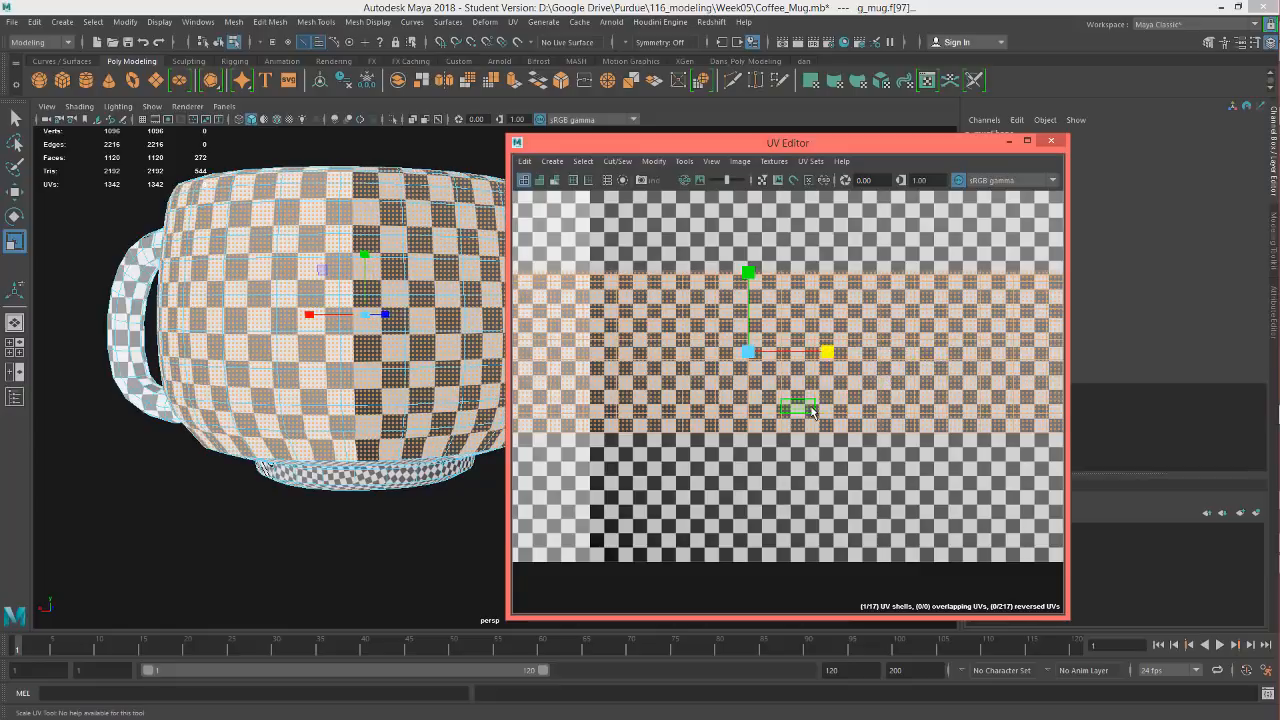
pyautogui.scroll(-3, 812, 408)
pyautogui.keyDown('alt'); pyautogui.moveTo(309, 374); pyautogui.dragTo(360, 356); pyautogui.keyUp('alt')
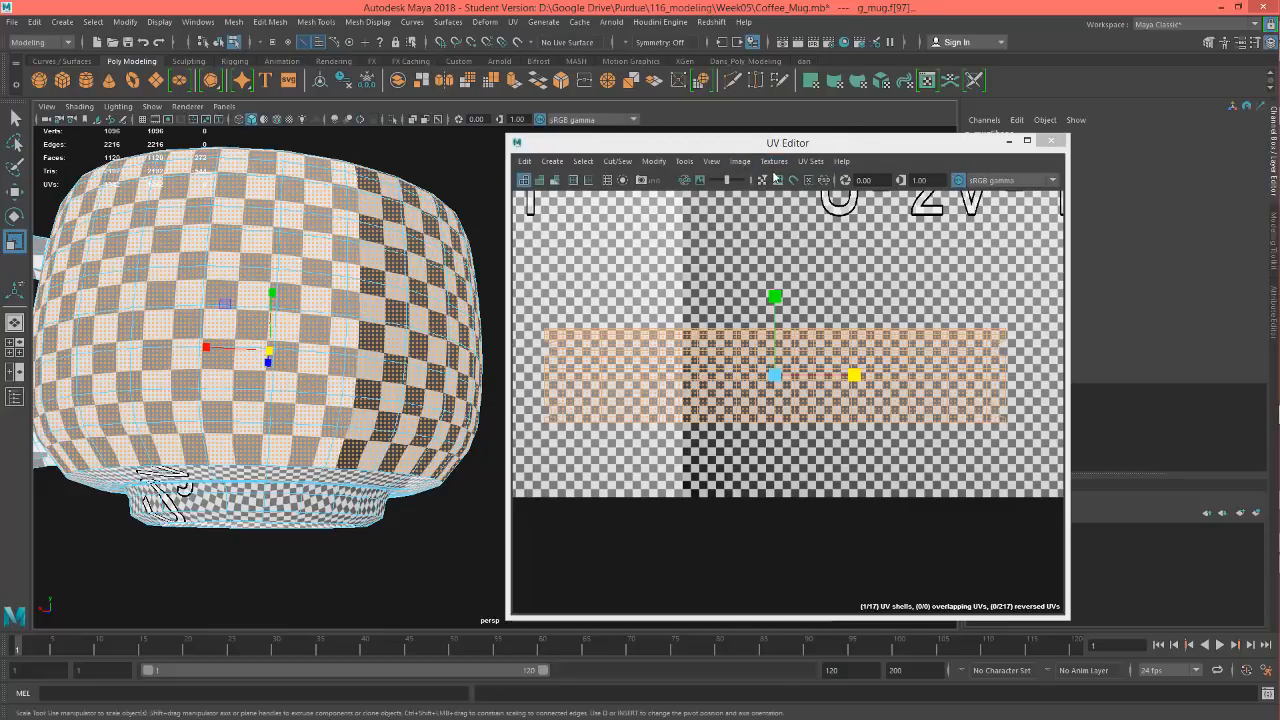
# Turn off the checker map so the outer-wall shell shows only its UV grid
pyautogui.click(741, 161)
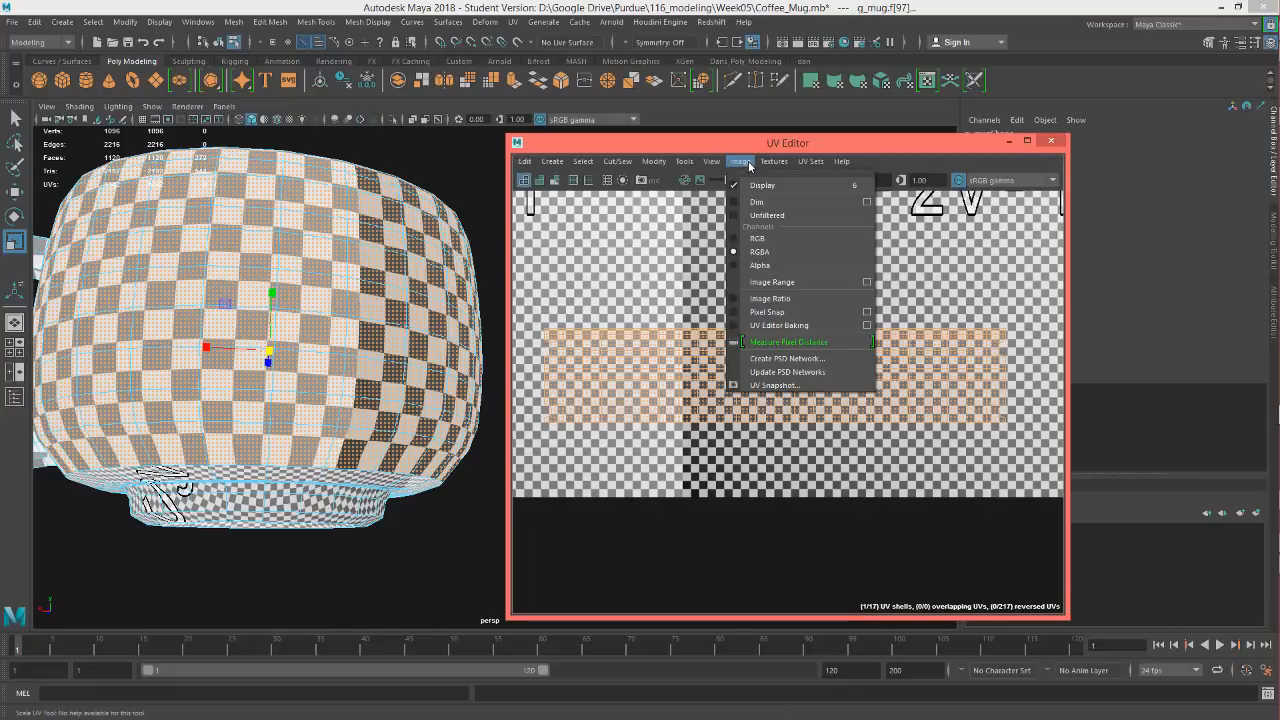
pyautogui.moveTo(767, 165)
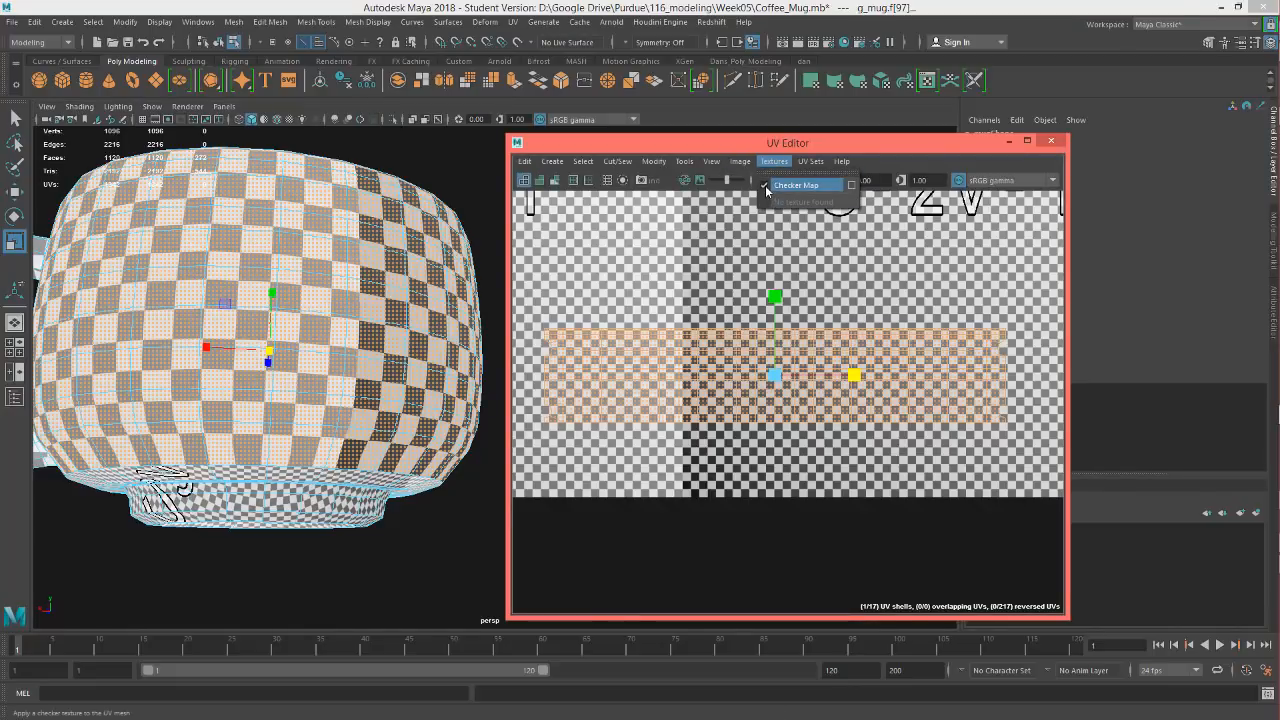
pyautogui.click(766, 187)
pyautogui.keyDown('alt'); pyautogui.moveTo(761, 411); pyautogui.dragTo(700, 366, button='middle'); pyautogui.keyUp('alt')
pyautogui.keyDown('alt'); pyautogui.moveTo(700, 366); pyautogui.dragTo(897, 319, button='right'); pyautogui.keyUp('alt')
pyautogui.scroll(3, 897, 319)
pyautogui.scroll(-2, 897, 323)
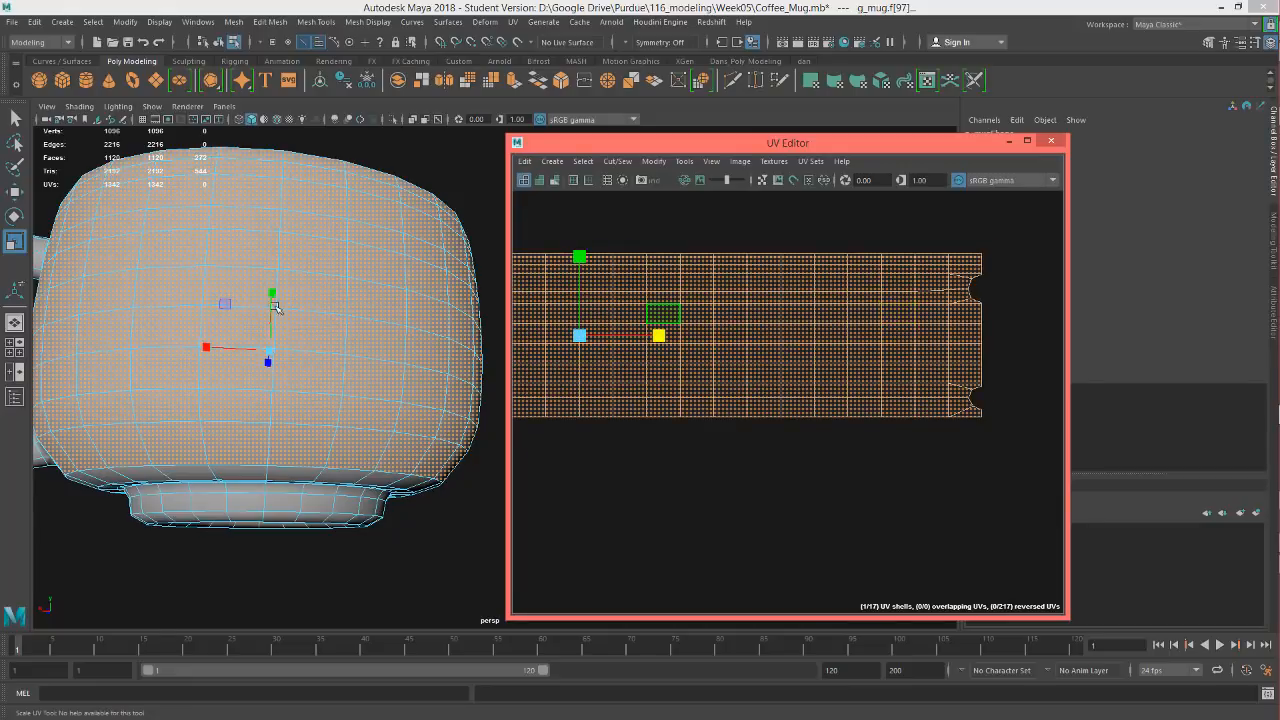
# Try unfolding the outer-wall shell with the Unfold3D method at its default settings
pyautogui.keyDown('alt'); pyautogui.moveTo(277, 309); pyautogui.dragTo(277, 334); pyautogui.keyUp('alt')
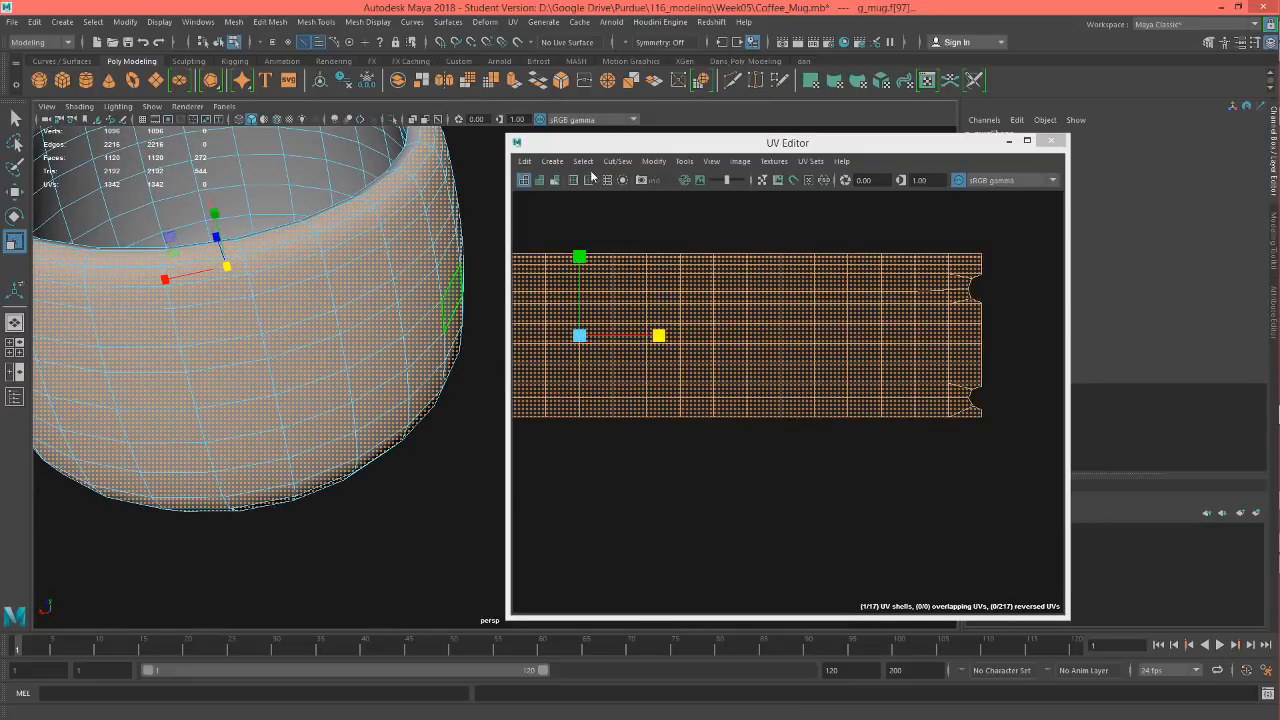
pyautogui.click(653, 161)
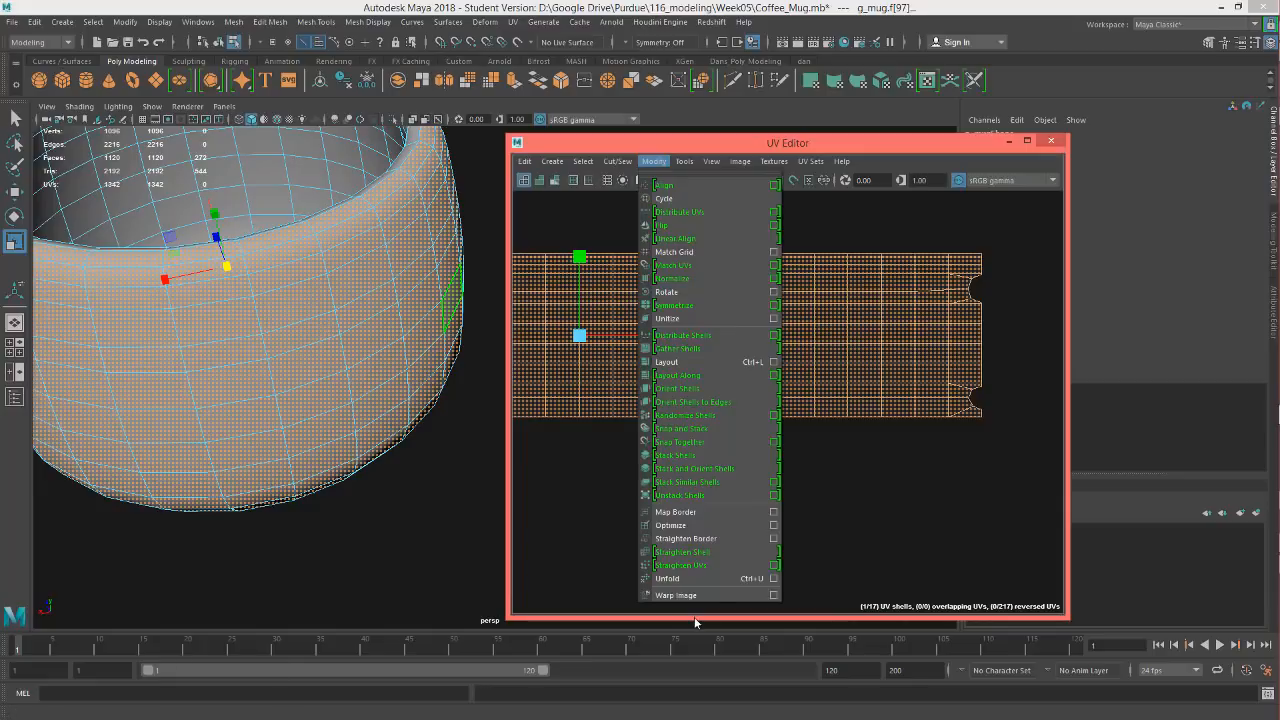
pyautogui.click(773, 578)
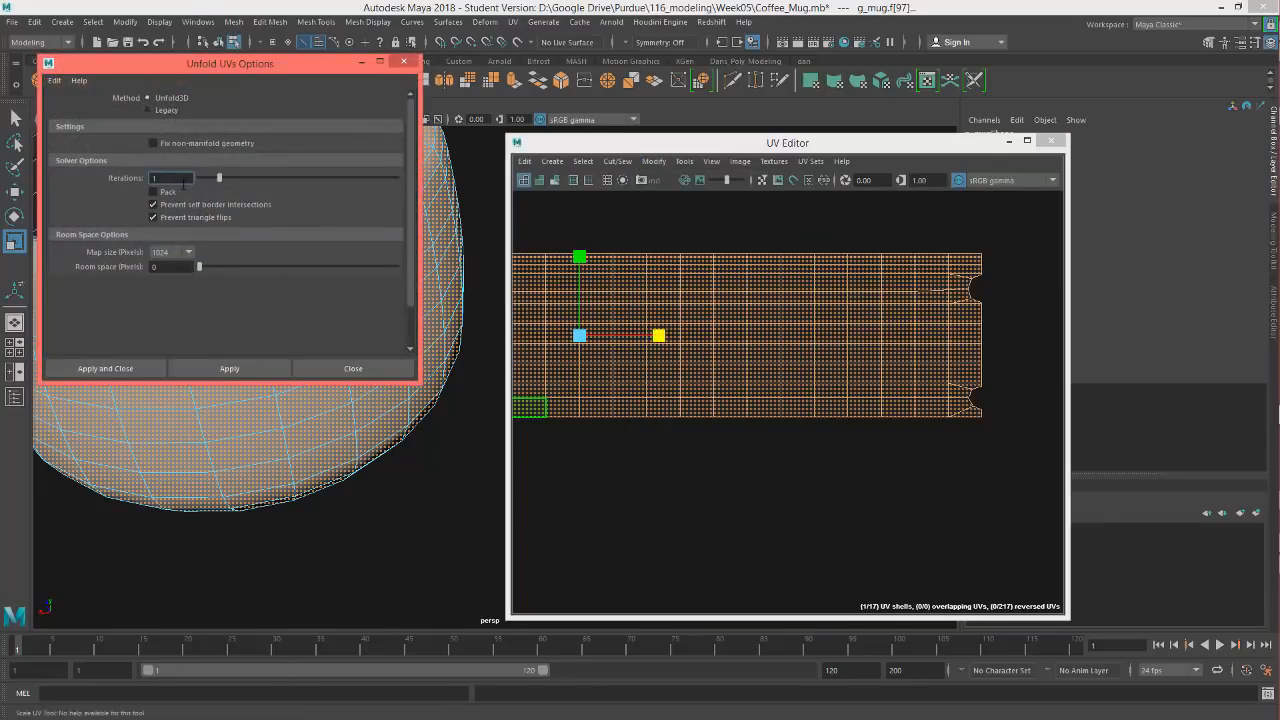
pyautogui.click(62, 84)
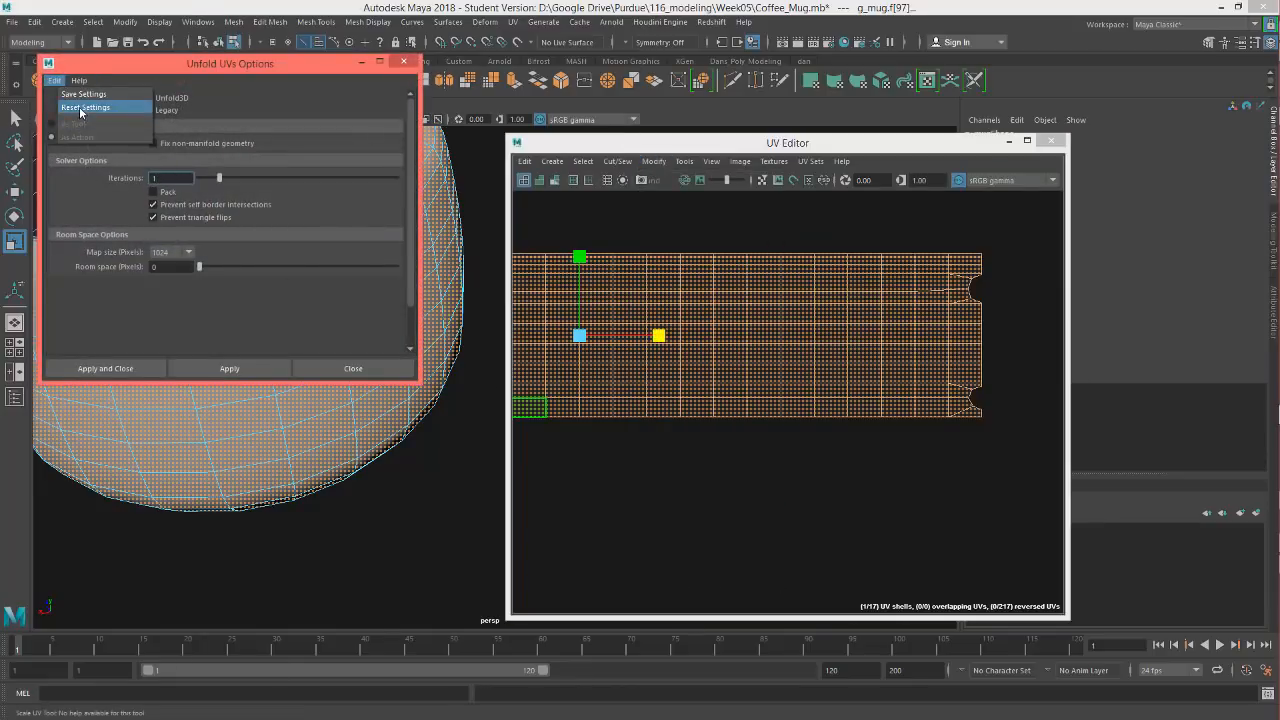
pyautogui.click(79, 110)
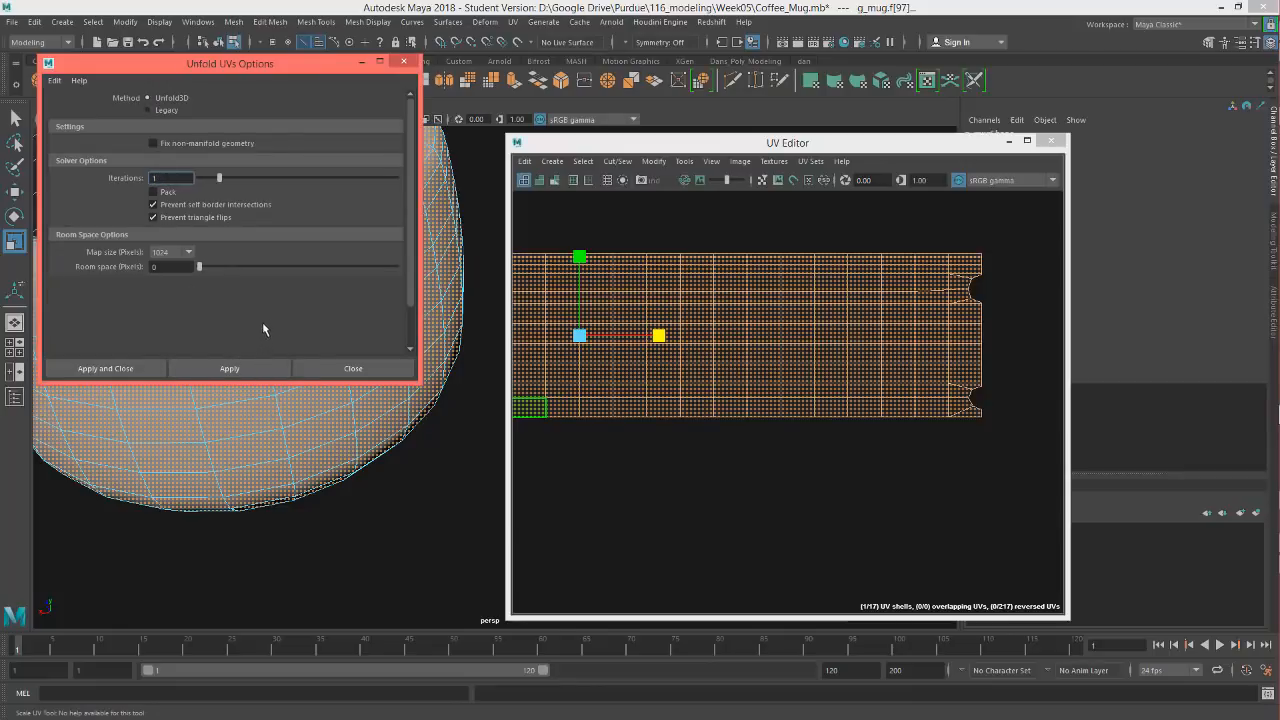
pyautogui.click(236, 370)
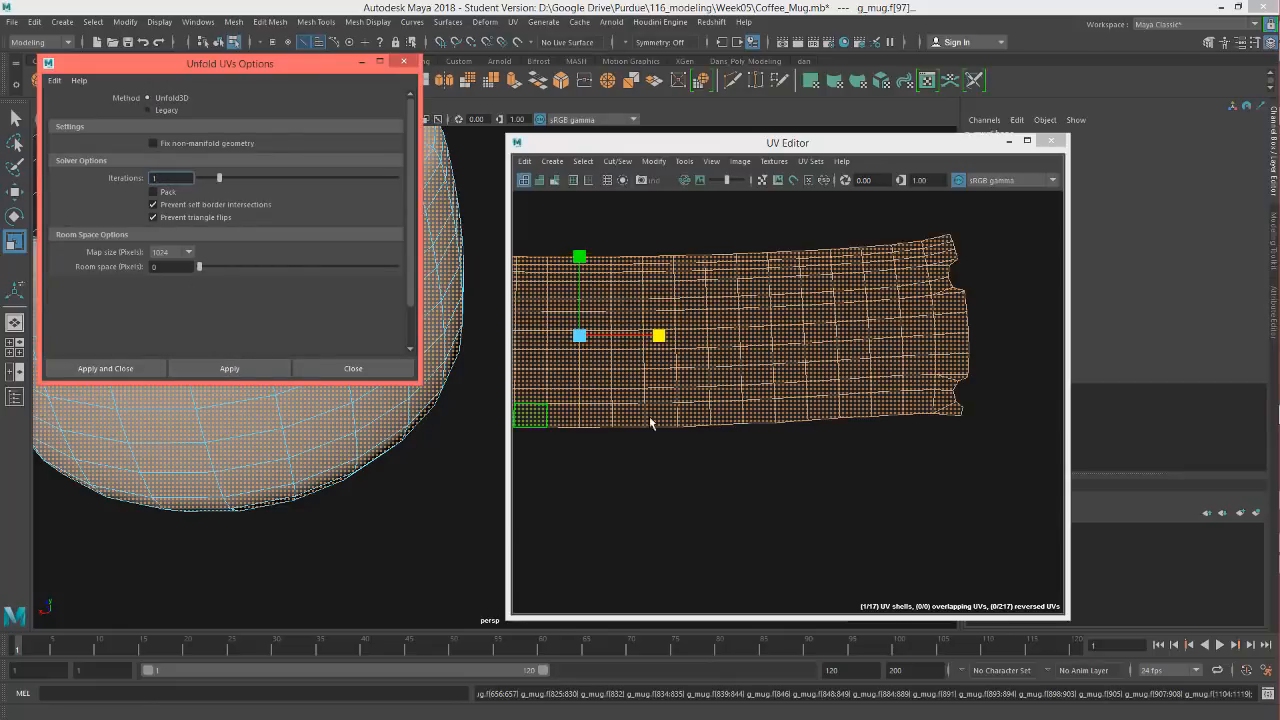
pyautogui.keyDown('alt'); pyautogui.moveTo(705, 397); pyautogui.dragTo(897, 435, button='middle'); pyautogui.keyUp('alt')
pyautogui.scroll(-1, 897, 435)
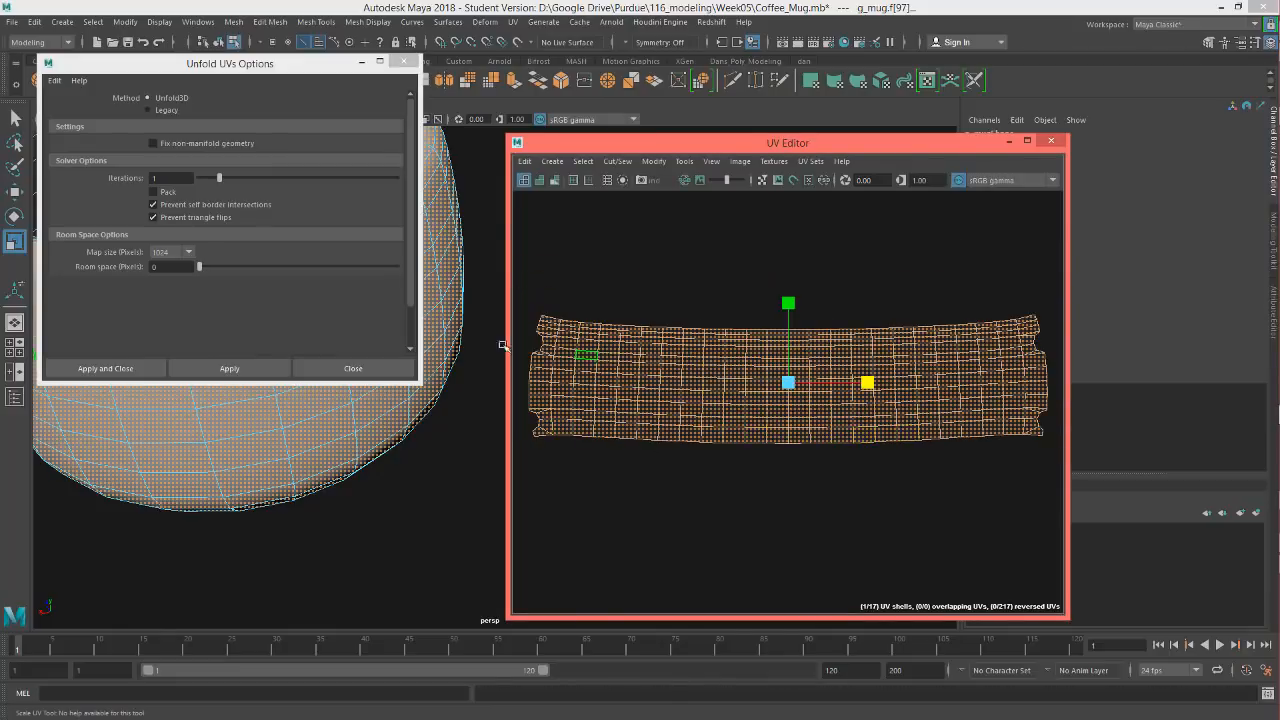
pyautogui.hotkey('ctrl', 'z')
pyautogui.hotkey('ctrl', 'z')
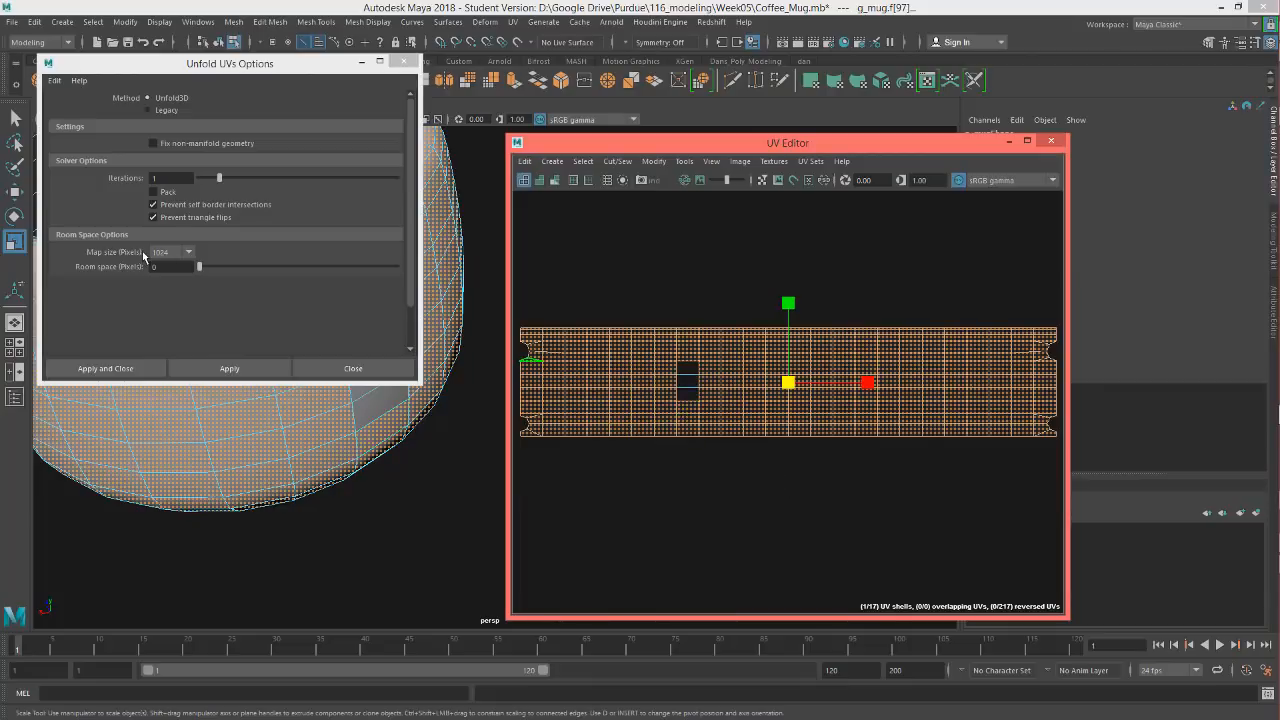
# Unfold the outer-wall shell with the Legacy method, weighting the solver 0.1 towards global
pyautogui.click(134, 178)
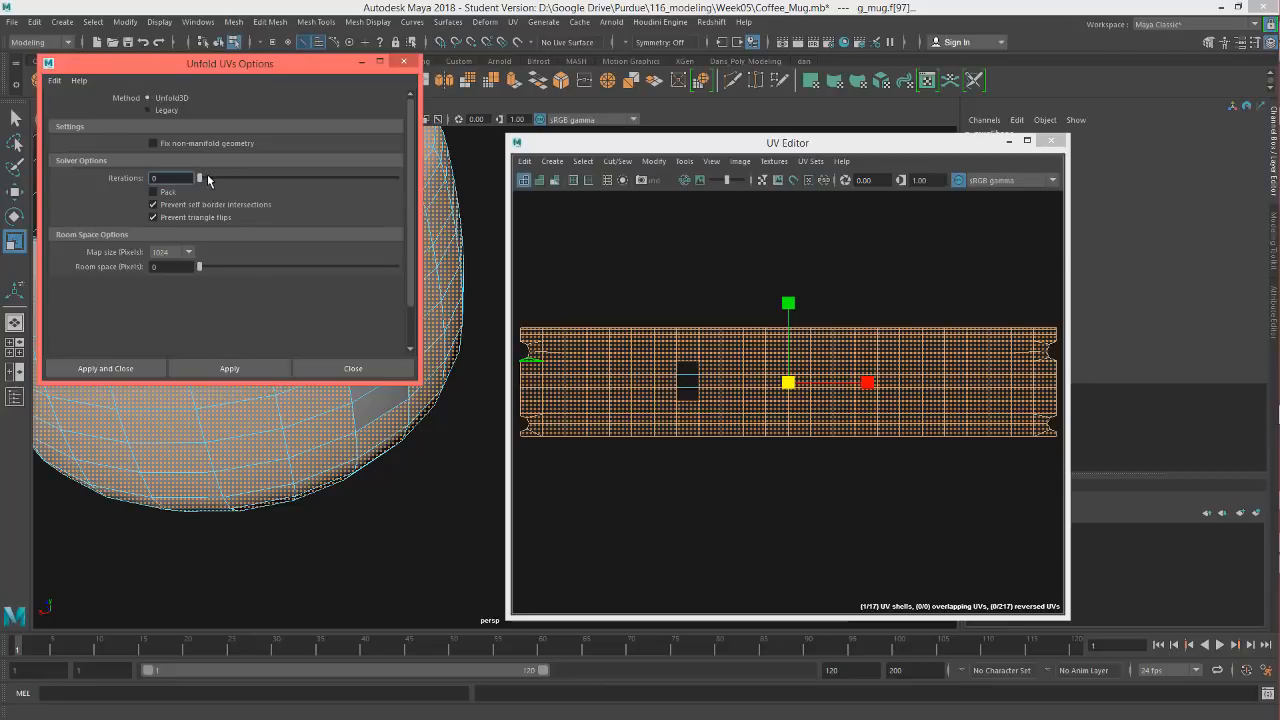
pyautogui.click(150, 110)
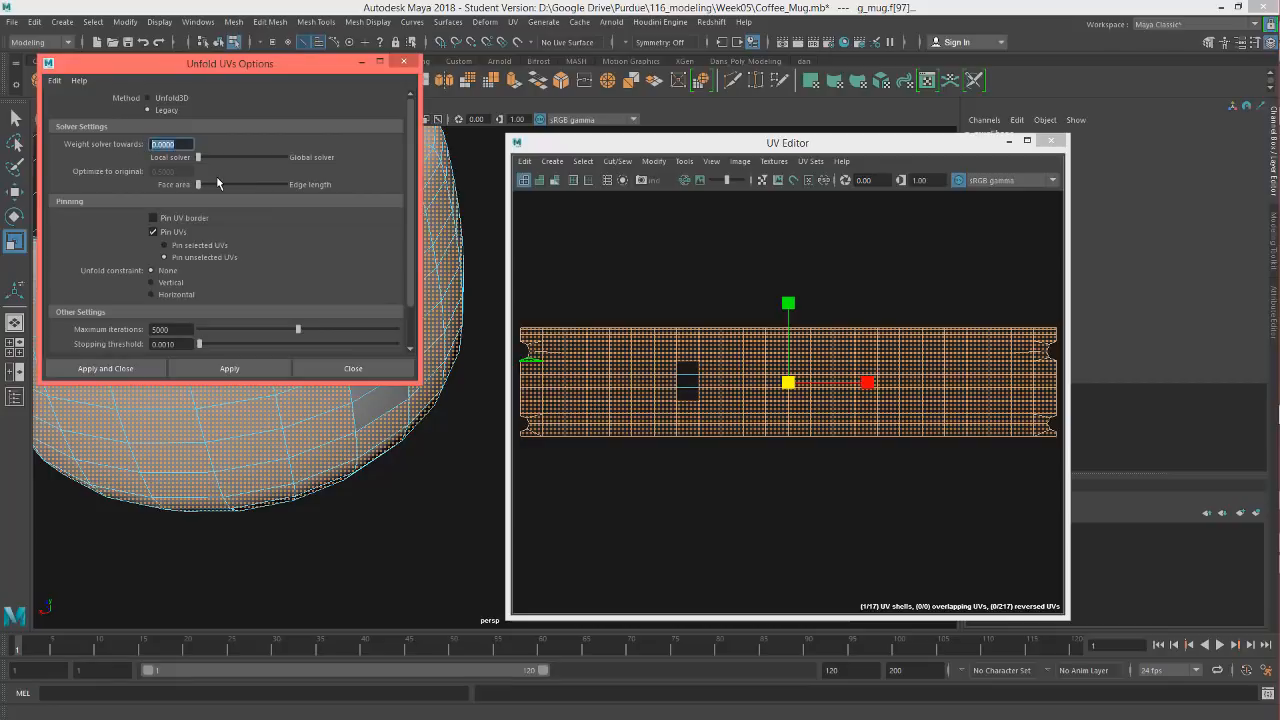
pyautogui.write('1')
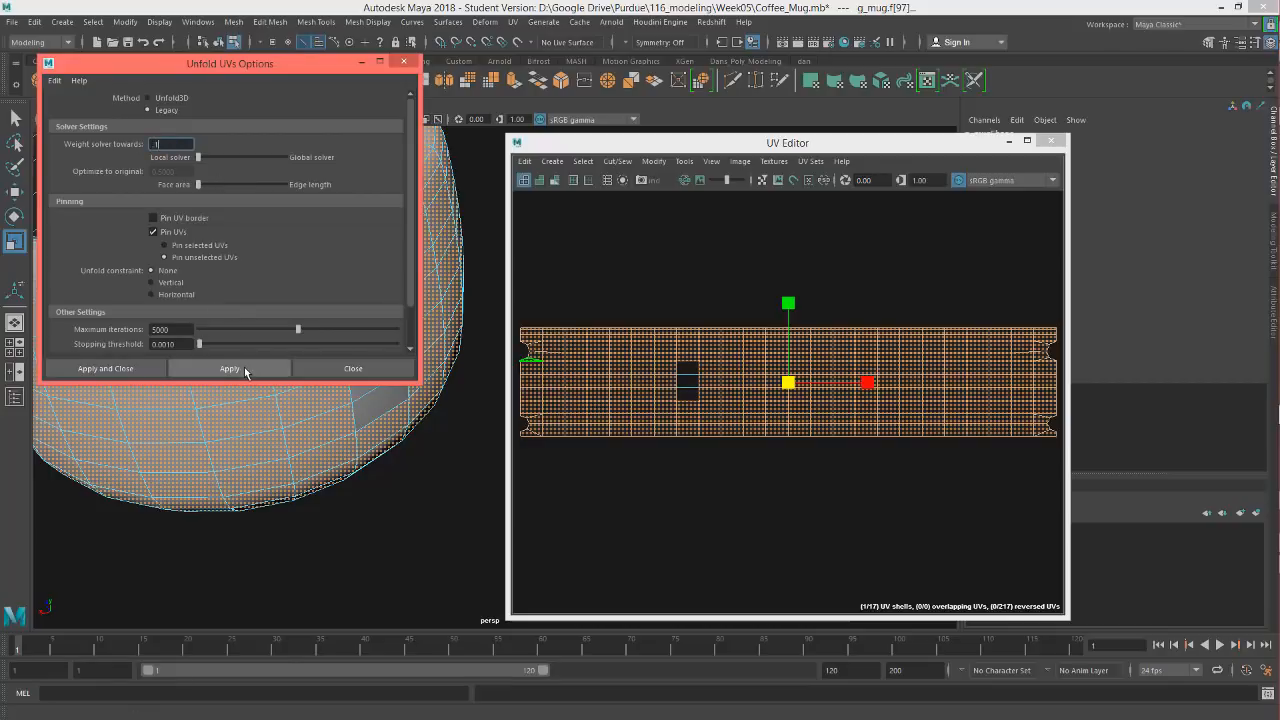
pyautogui.click(230, 368)
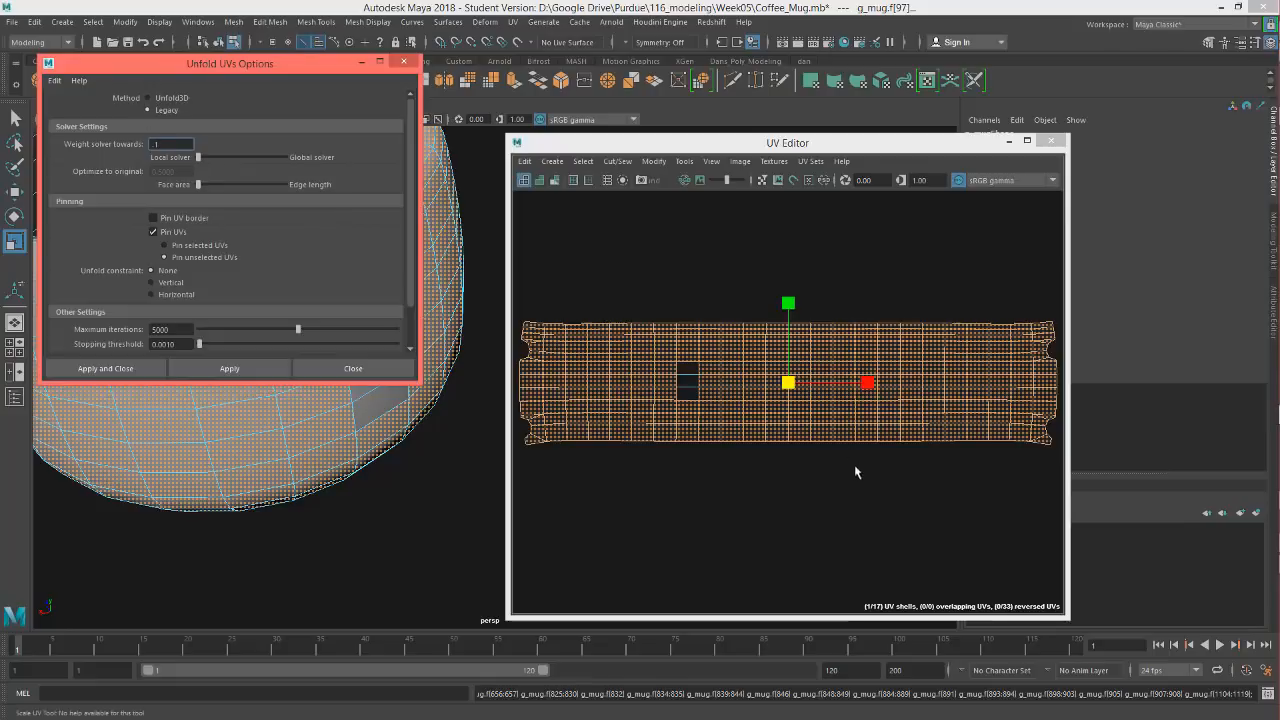
pyautogui.keyDown('alt'); pyautogui.moveTo(806, 489); pyautogui.dragTo(806, 466, button='middle'); pyautogui.keyUp('alt')
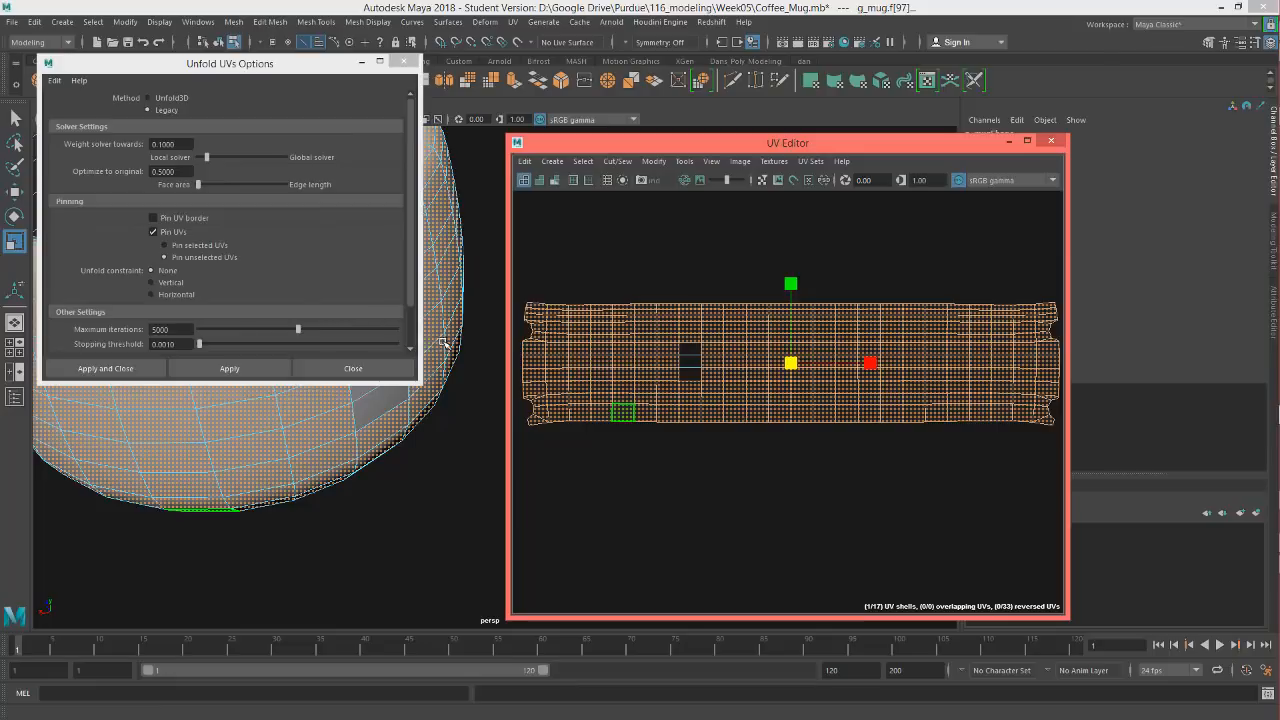
# Turn on the UV distortion display and clear the face selection to expose the shell's shading
pyautogui.click(555, 180)
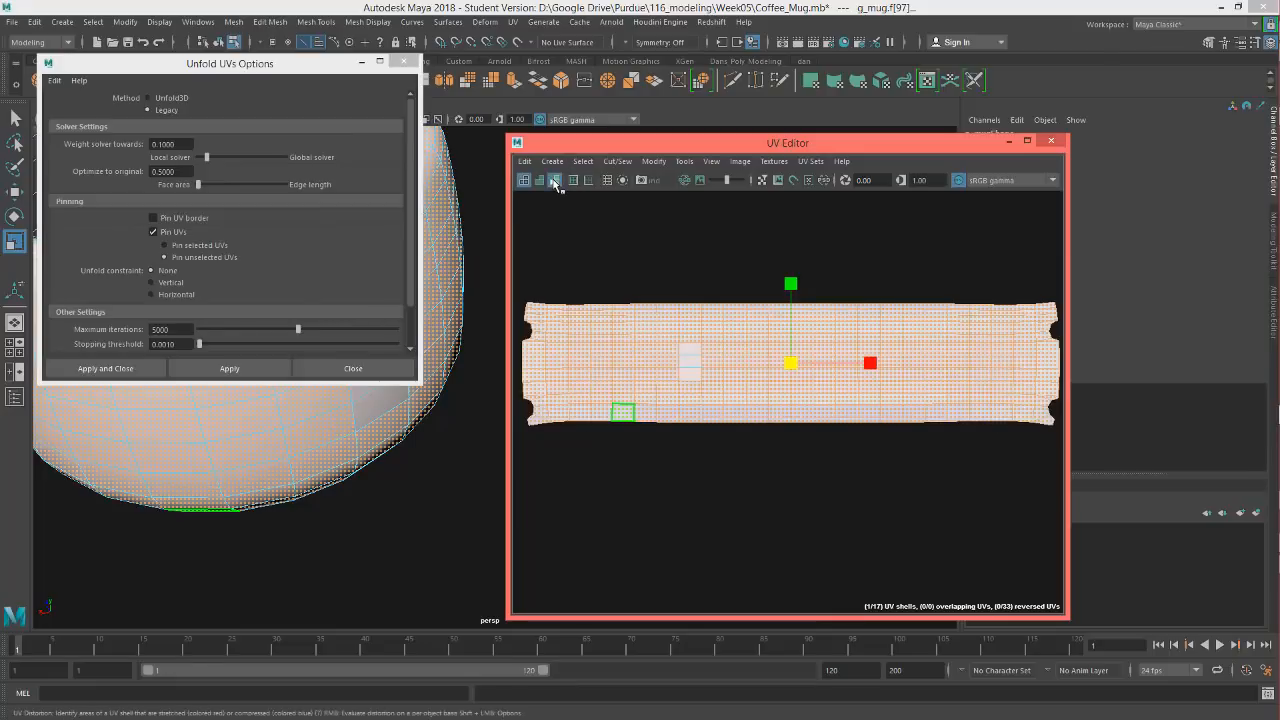
pyautogui.scroll(10, 700, 340)
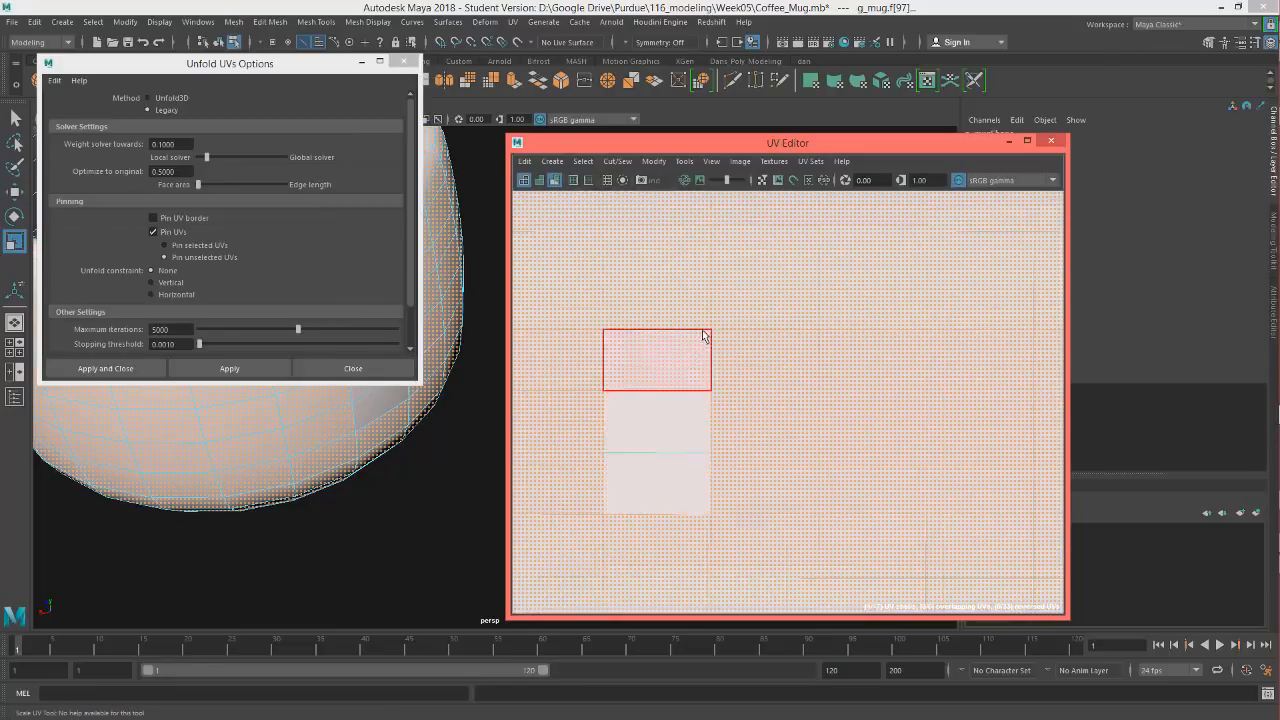
pyautogui.scroll(-4, 703, 334)
pyautogui.scroll(-3, 797, 506)
pyautogui.click(902, 579)
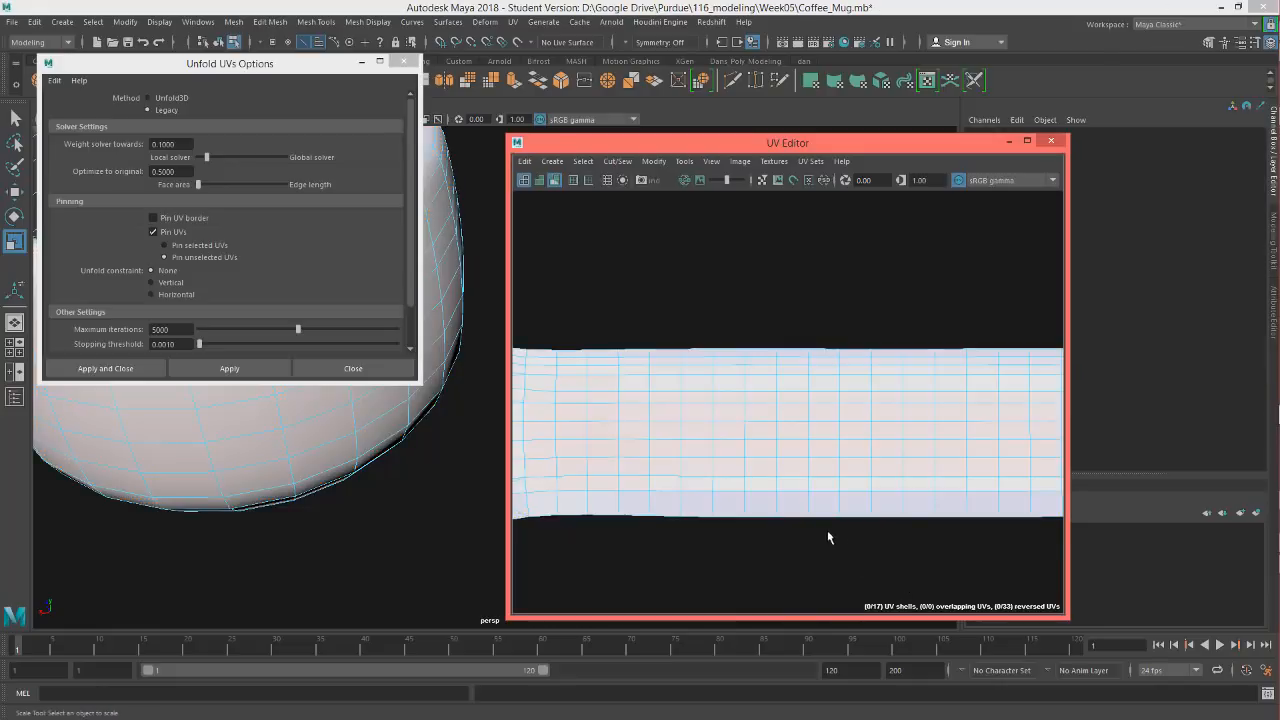
# Examine the distortion shading across the outer-wall shell, including its lower row of faces and the notched ends
pyautogui.scroll(-2, 827, 538)
pyautogui.keyDown('alt'); pyautogui.moveTo(827, 538); pyautogui.dragTo(757, 440, button='middle'); pyautogui.keyUp('alt')
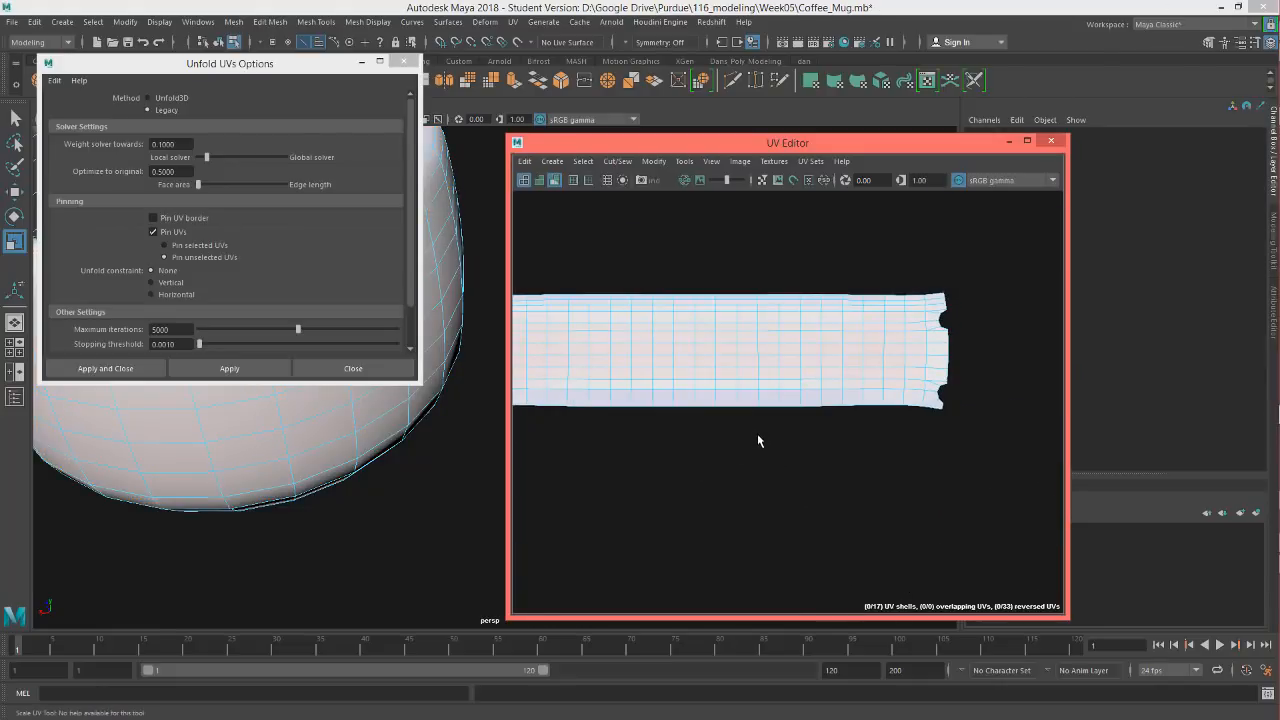
pyautogui.scroll(3, 857, 380)
pyautogui.scroll(3, 863, 500)
pyautogui.scroll(4, 849, 443)
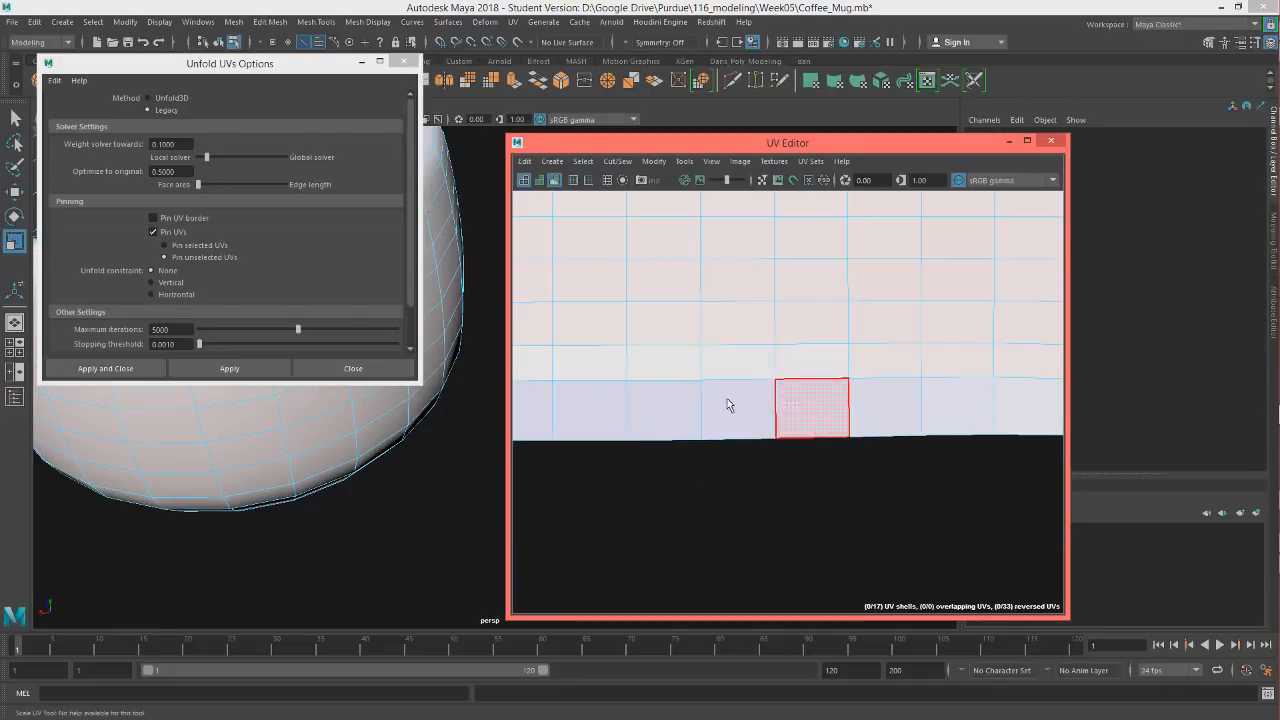
pyautogui.scroll(-3, 717, 400)
pyautogui.scroll(-3, 908, 484)
pyautogui.keyDown('alt'); pyautogui.moveTo(822, 465); pyautogui.dragTo(971, 486, button='middle'); pyautogui.keyUp('alt')
pyautogui.scroll(-1, 762, 417)
pyautogui.scroll(-1, 763, 423)
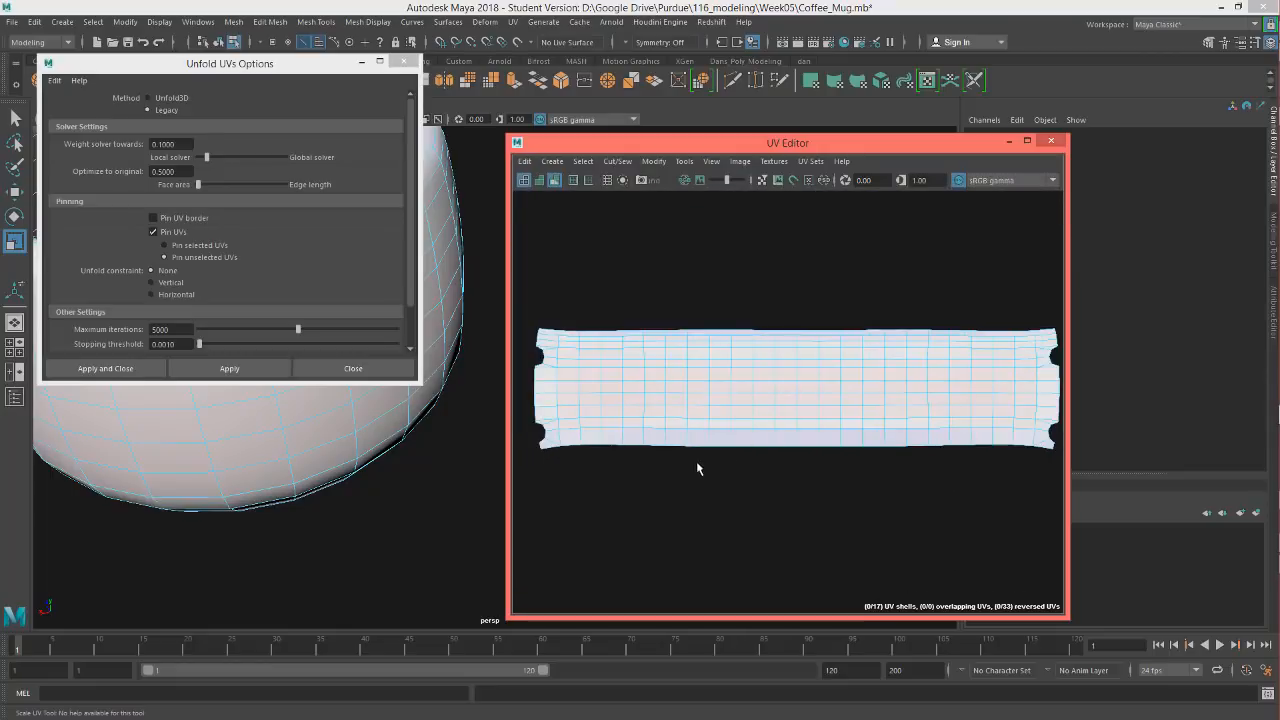
pyautogui.scroll(2, 727, 445)
pyautogui.scroll(-1, 734, 448)
pyautogui.keyDown('alt'); pyautogui.moveTo(784, 457); pyautogui.dragTo(750, 471, button='middle'); pyautogui.keyUp('alt')
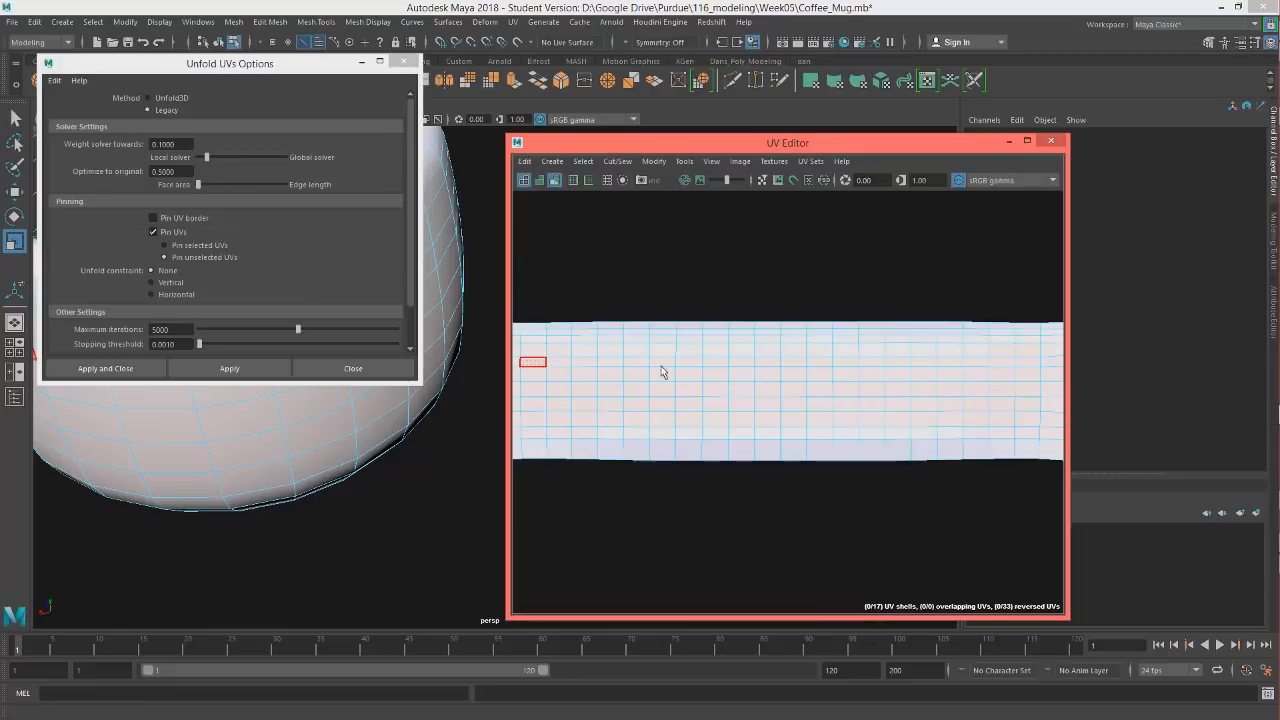
pyautogui.scroll(-4, 769, 392)
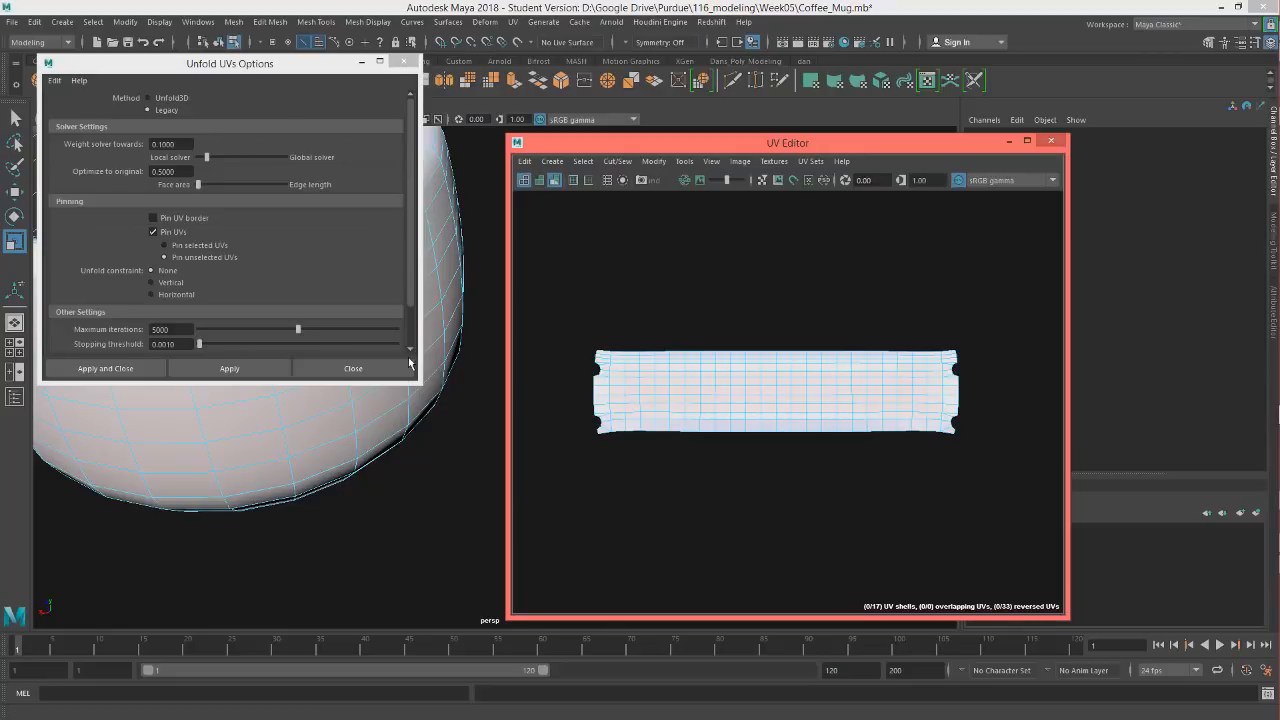
# Move the whole outer-wall shell into empty space below the small mug shells and close the Unfold options
pyautogui.scroll(-2, 833, 409)
pyautogui.keyDown('alt'); pyautogui.moveTo(976, 402); pyautogui.dragTo(773, 421, button='middle'); pyautogui.keyUp('alt')
pyautogui.scroll(-3, 833, 414)
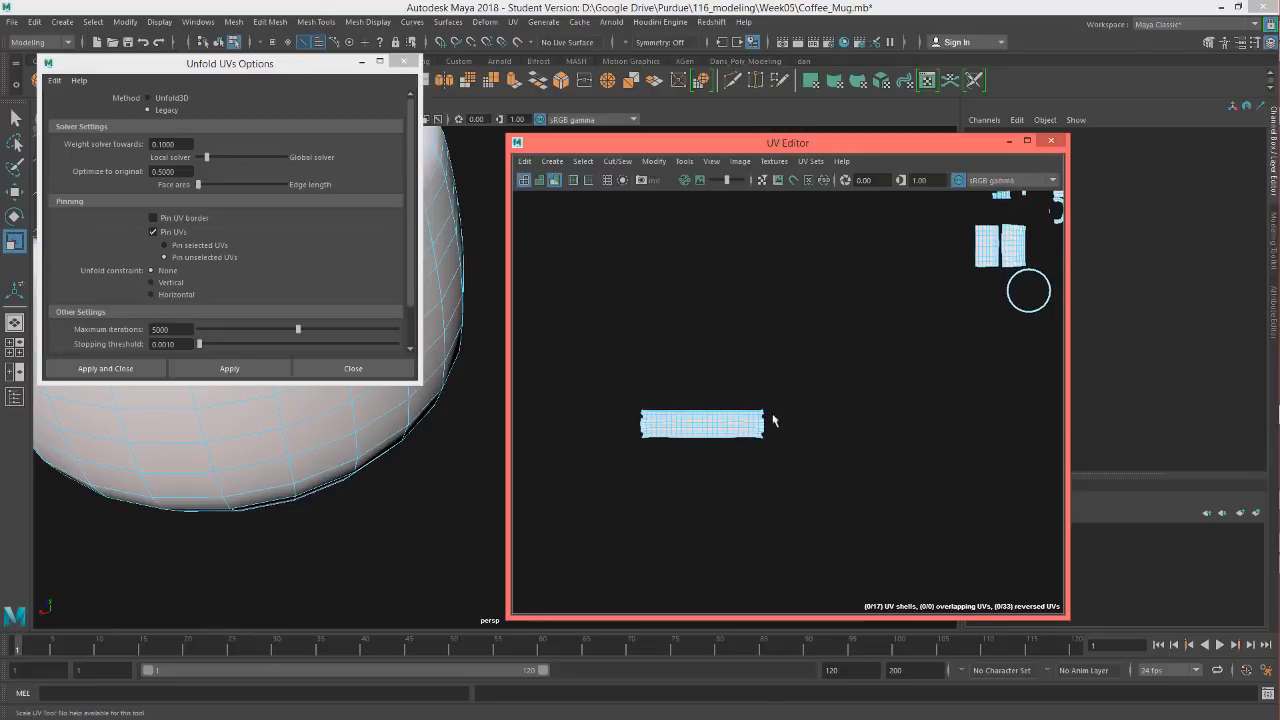
pyautogui.moveTo(606, 400); pyautogui.dragTo(823, 474)
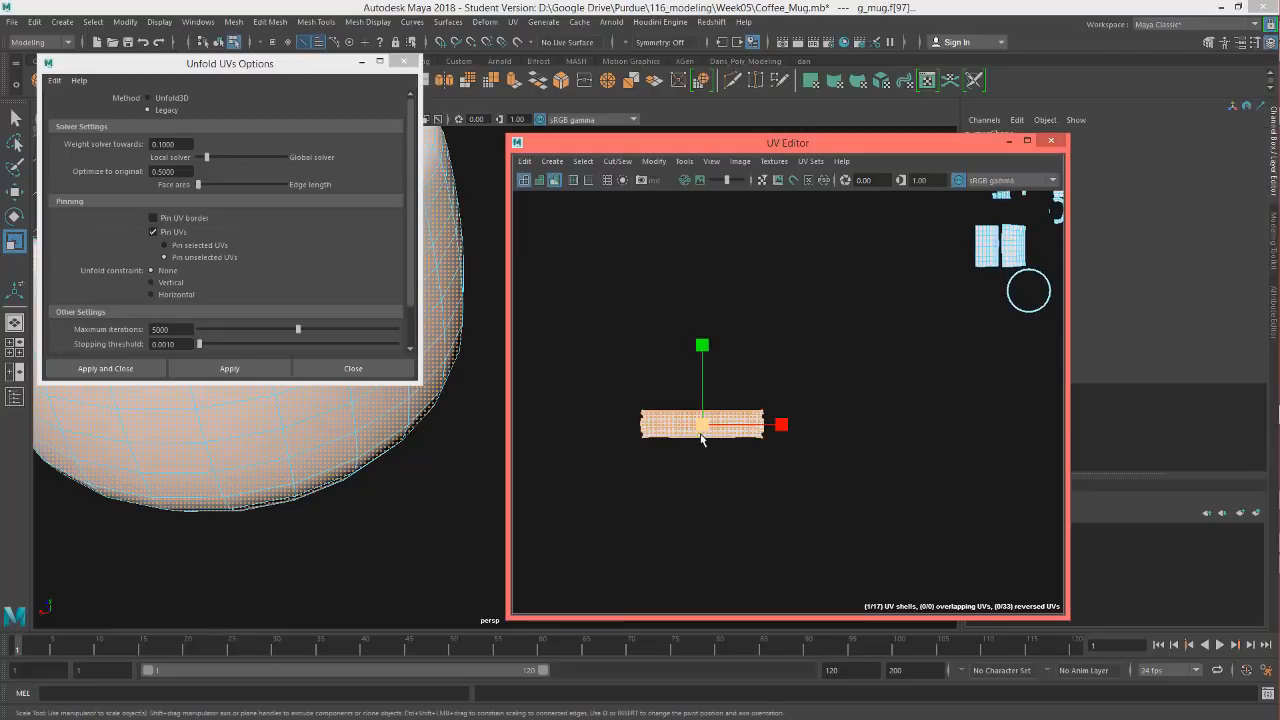
pyautogui.press('w')
pyautogui.moveTo(702, 437); pyautogui.dragTo(977, 437)
pyautogui.keyDown('alt'); pyautogui.moveTo(1031, 415); pyautogui.dragTo(705, 386, button='middle'); pyautogui.keyUp('alt')
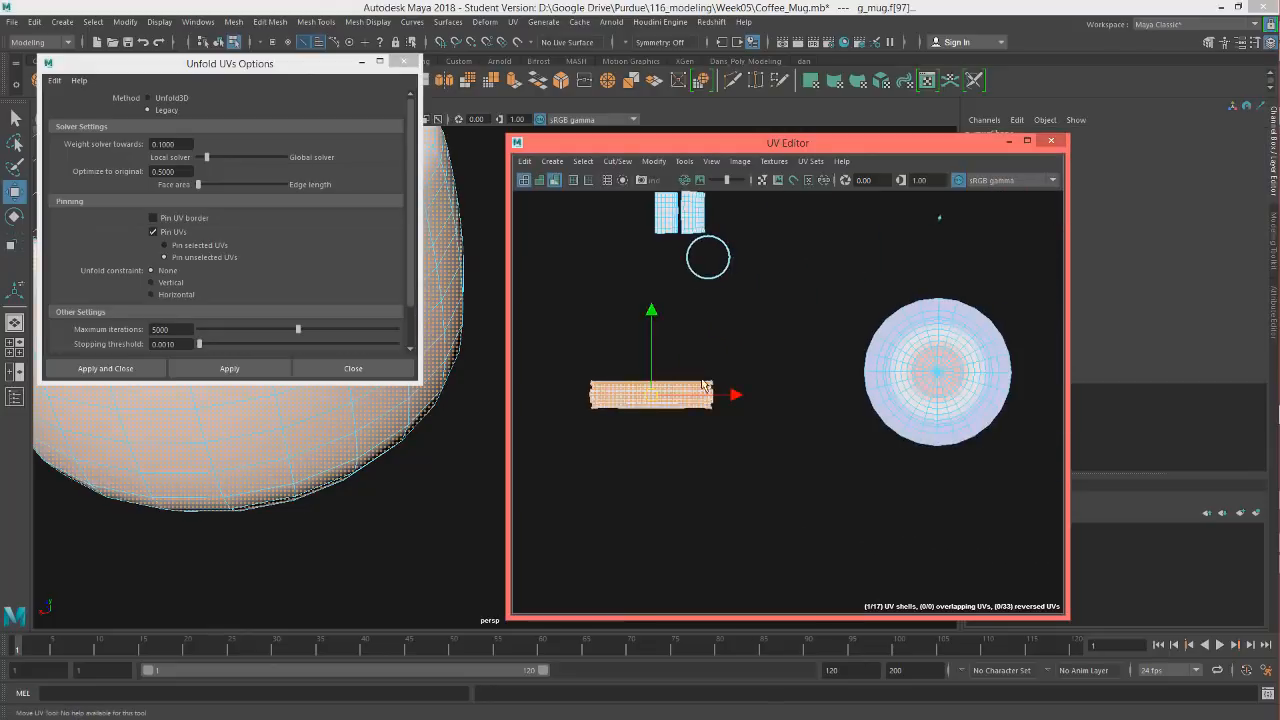
pyautogui.scroll(2, 702, 385)
pyautogui.scroll(-3, 692, 397)
pyautogui.moveTo(676, 400); pyautogui.dragTo(687, 441)
pyautogui.scroll(3, 687, 441)
pyautogui.keyDown('alt'); pyautogui.moveTo(760, 440); pyautogui.dragTo(743, 500, button='middle'); pyautogui.keyUp('alt')
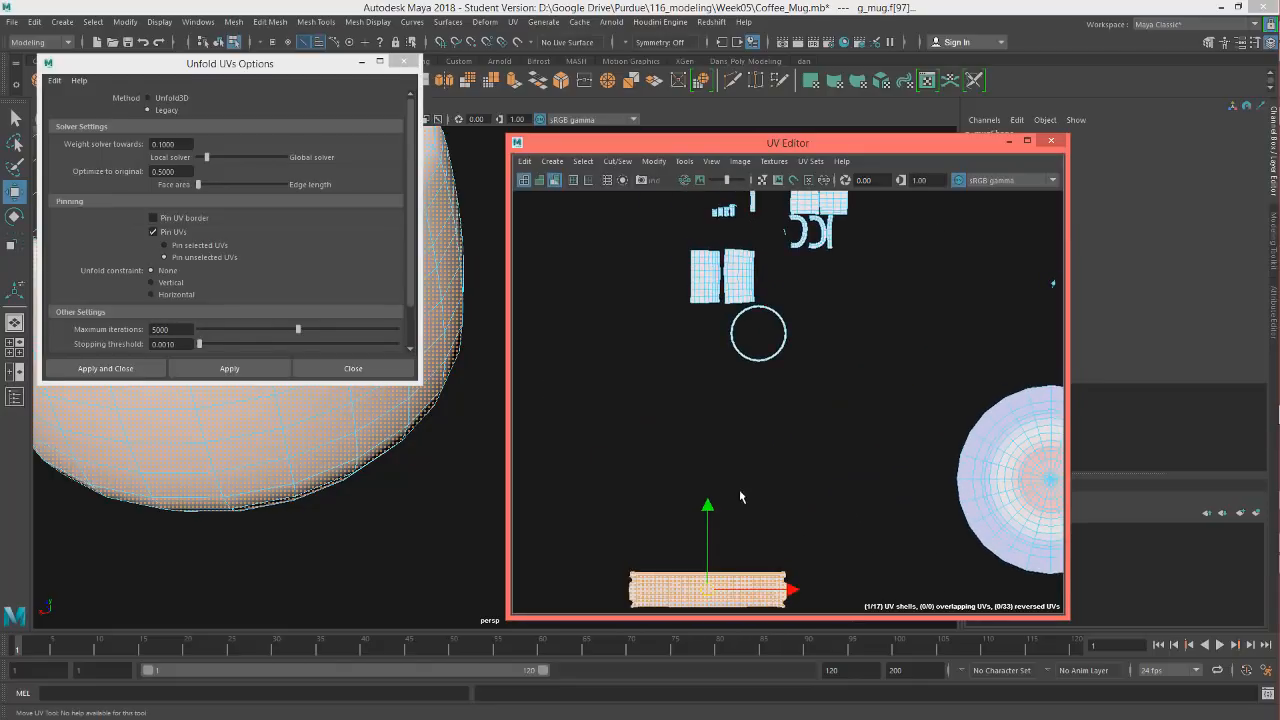
pyautogui.click(404, 63)
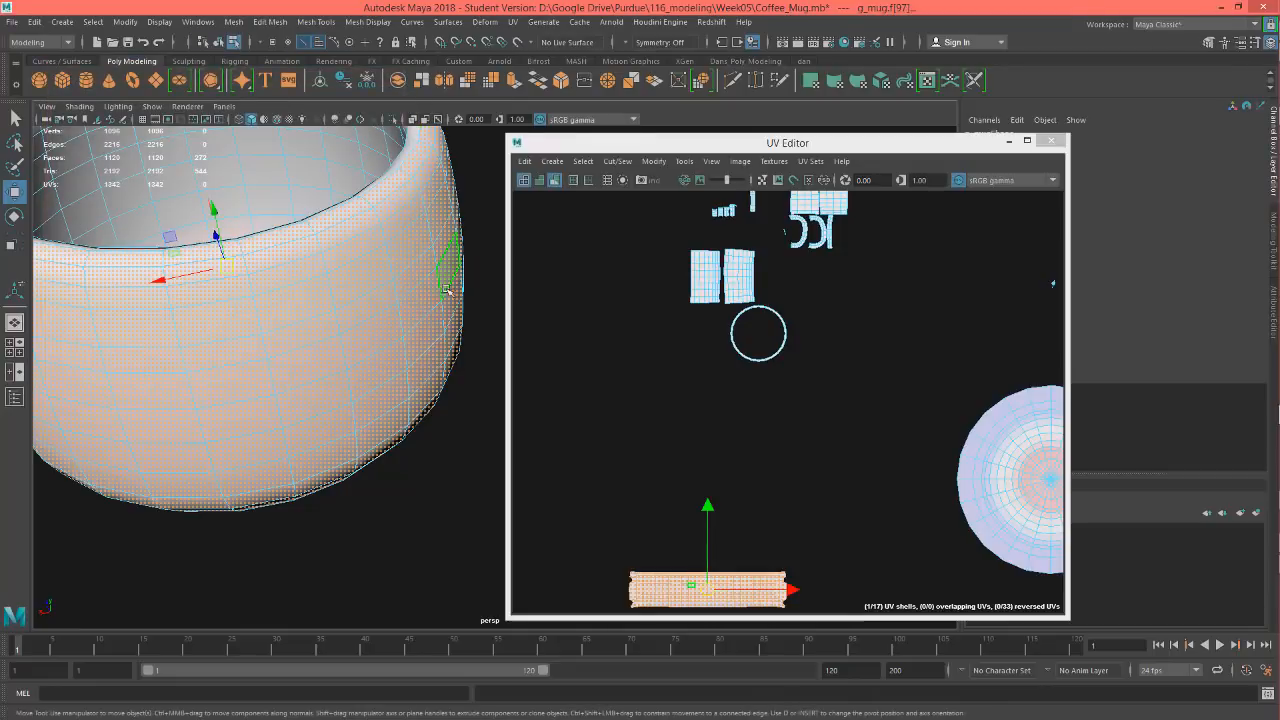
# Select all four UV shells that make up the mug's inner wall
pyautogui.keyDown('alt'); pyautogui.moveTo(302, 246); pyautogui.dragTo(376, 268); pyautogui.keyUp('alt')
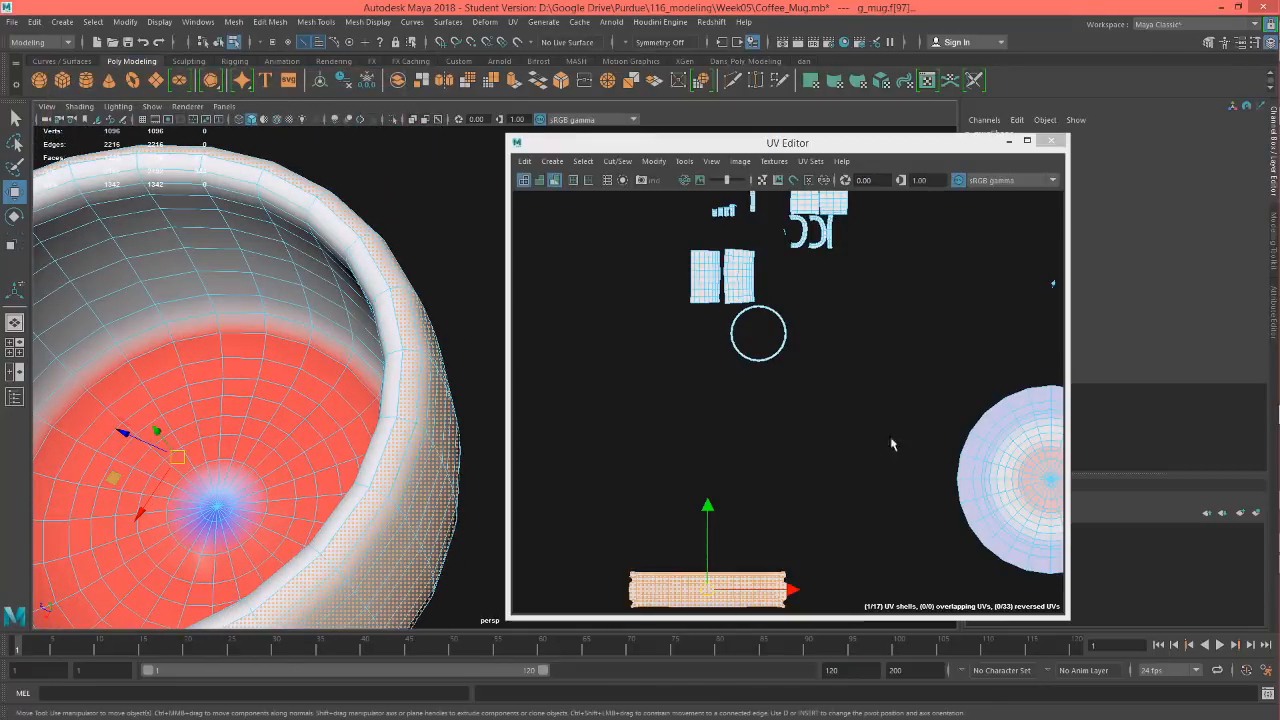
pyautogui.keyDown('alt'); pyautogui.moveTo(788, 455); pyautogui.dragTo(798, 491, button='middle'); pyautogui.keyUp('alt')
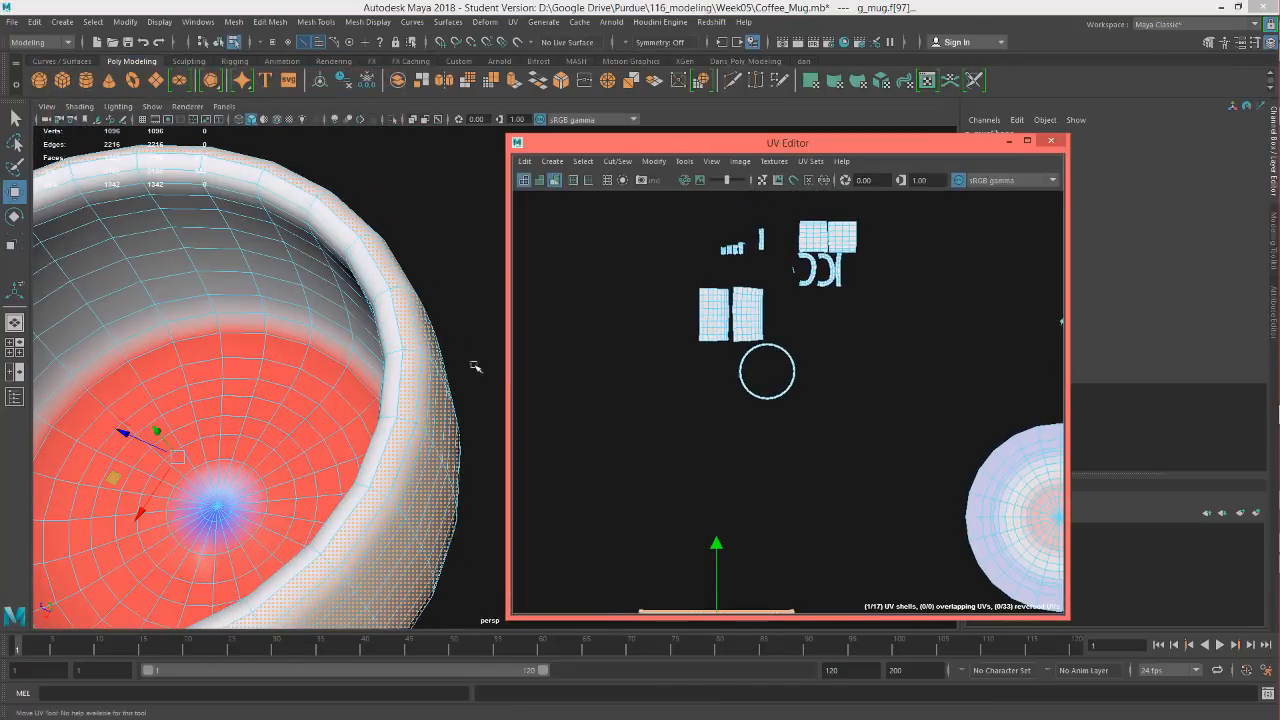
pyautogui.keyDown('alt'); pyautogui.moveTo(362, 411); pyautogui.dragTo(603, 377); pyautogui.keyUp('alt')
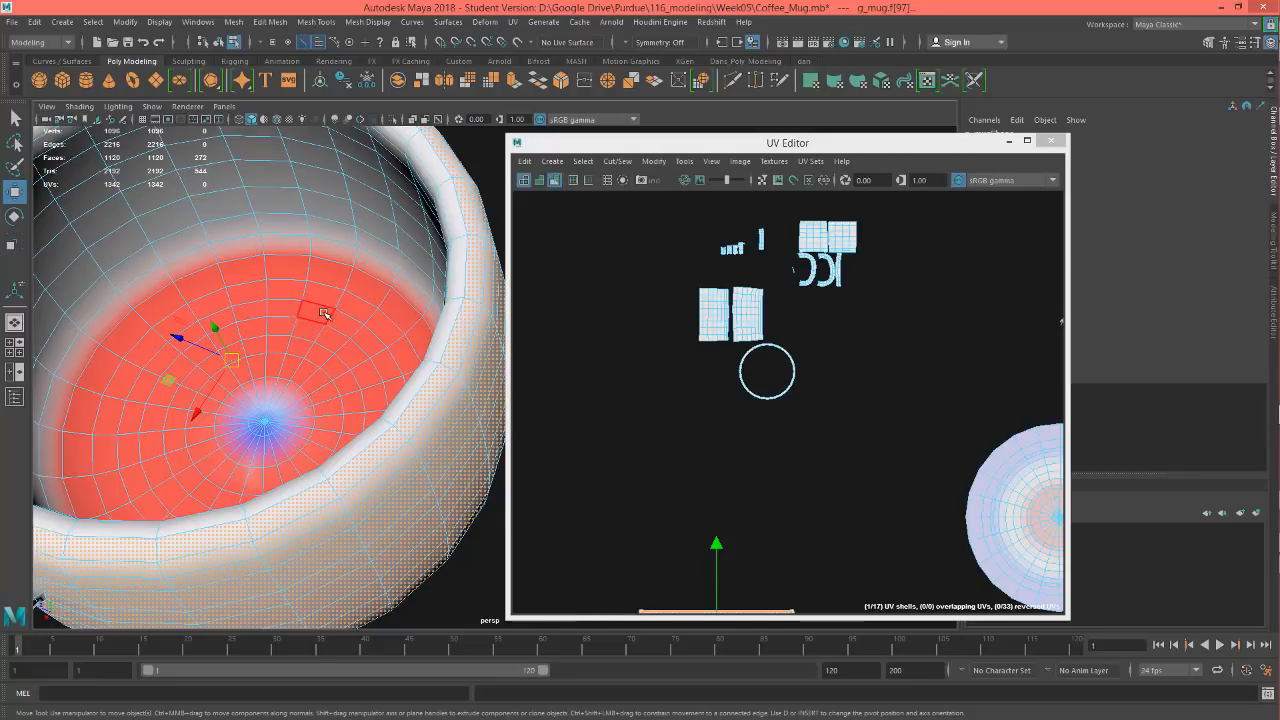
pyautogui.keyDown('alt'); pyautogui.moveTo(324, 313); pyautogui.dragTo(332, 411); pyautogui.keyUp('alt')
pyautogui.scroll(3, 760, 293)
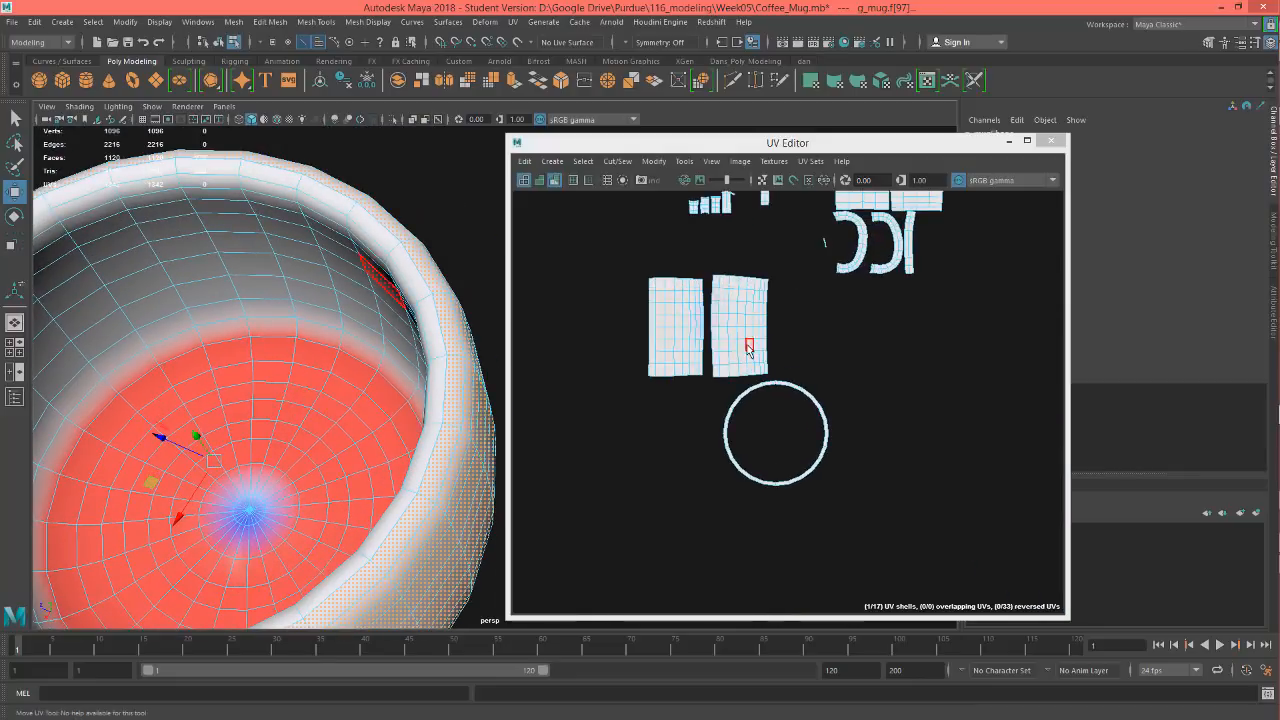
pyautogui.click(748, 334)
pyautogui.doubleClick(748, 337)
pyautogui.keyDown('shift'); pyautogui.doubleClick(681, 345); pyautogui.keyUp('shift')
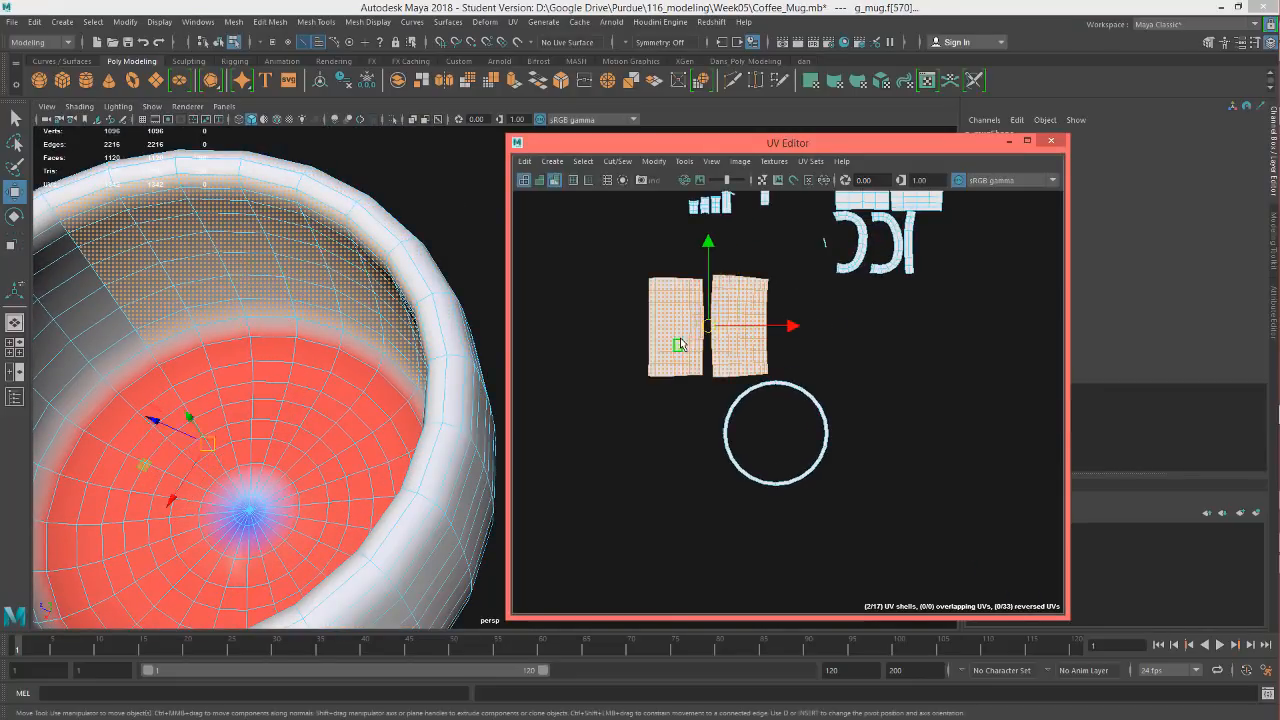
pyautogui.keyDown('alt'); pyautogui.moveTo(906, 326); pyautogui.dragTo(895, 431, button='middle'); pyautogui.keyUp('alt')
pyautogui.scroll(-1, 893, 312)
pyautogui.keyDown('shift'); pyautogui.doubleClick(899, 288); pyautogui.keyUp('shift')
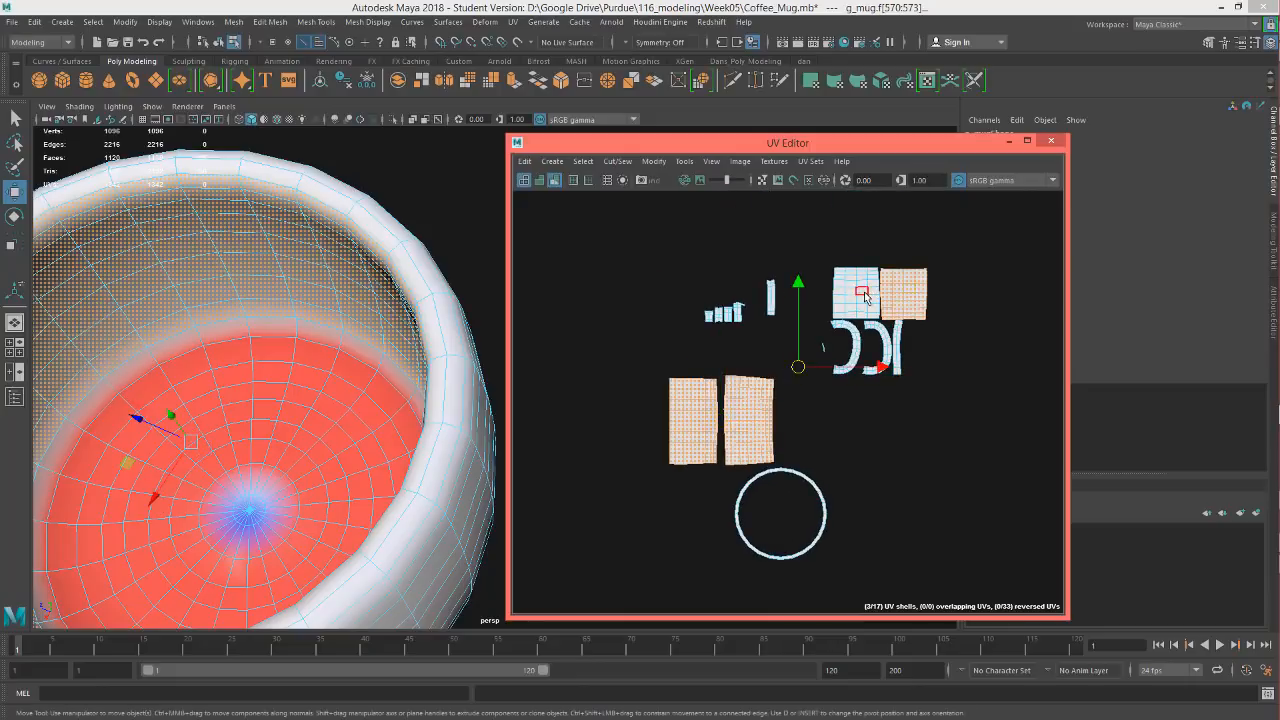
pyautogui.keyDown('shift'); pyautogui.doubleClick(850, 289); pyautogui.keyUp('shift')
# Apply a cylindrical projection to the selected inner-wall faces so they form one shell
pyautogui.keyDown('alt'); pyautogui.moveTo(280, 381); pyautogui.dragTo(191, 375); pyautogui.keyUp('alt')
pyautogui.keyDown('alt'); pyautogui.moveTo(216, 320); pyautogui.dragTo(324, 392, button='middle'); pyautogui.keyUp('alt')
pyautogui.moveTo(281, 359)
pyautogui.keyDown('alt'); pyautogui.mouseDown()
pyautogui.moveTo(243, 329)
pyautogui.moveTo(233, 407)
pyautogui.moveTo(284, 381)
pyautogui.mouseUp(); pyautogui.keyUp('alt')
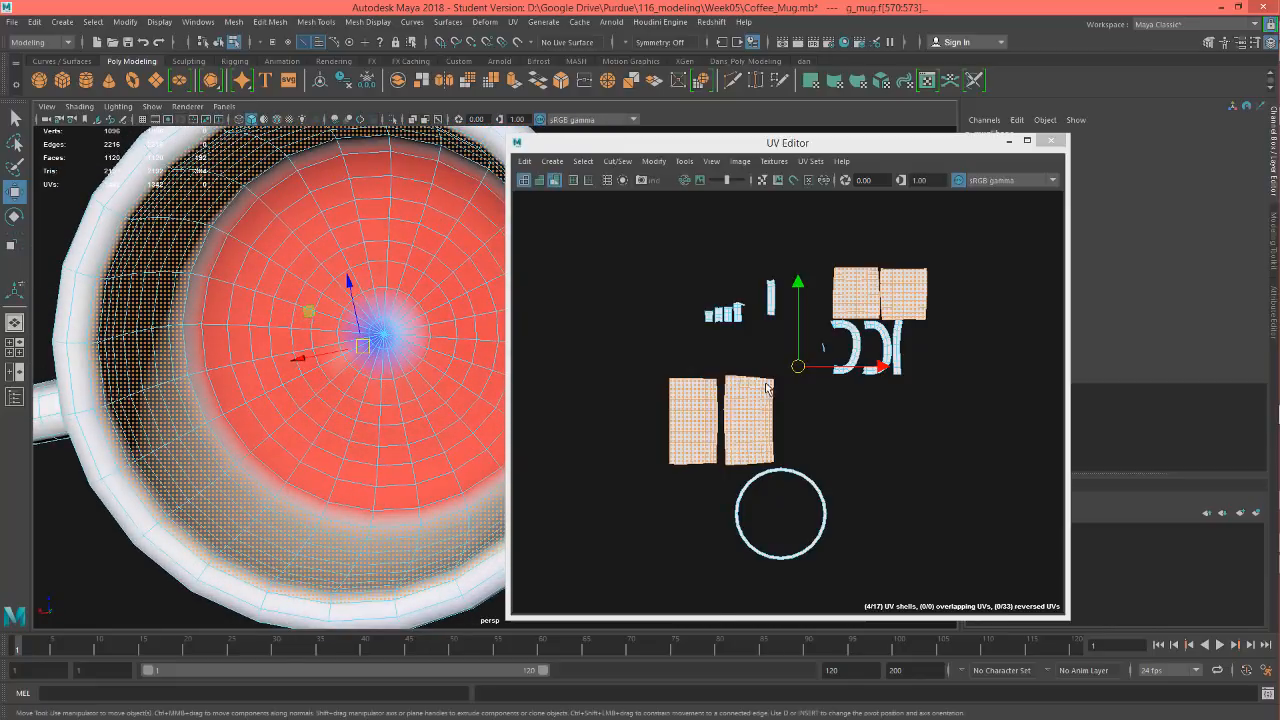
pyautogui.scroll(5, 779, 377)
pyautogui.keyDown('alt'); pyautogui.moveTo(911, 387); pyautogui.dragTo(816, 475, button='middle'); pyautogui.keyUp('alt')
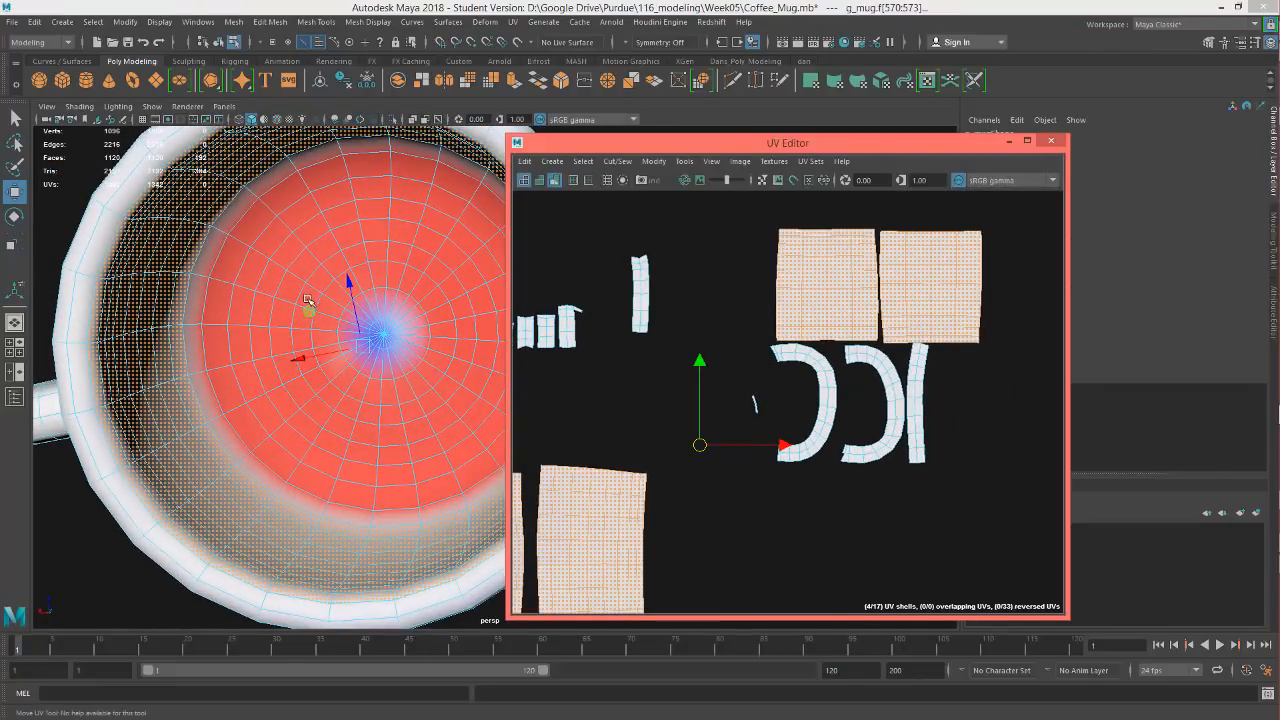
pyautogui.keyDown('alt'); pyautogui.moveTo(308, 300); pyautogui.dragTo(348, 320); pyautogui.keyUp('alt')
pyautogui.scroll(-5, 781, 334)
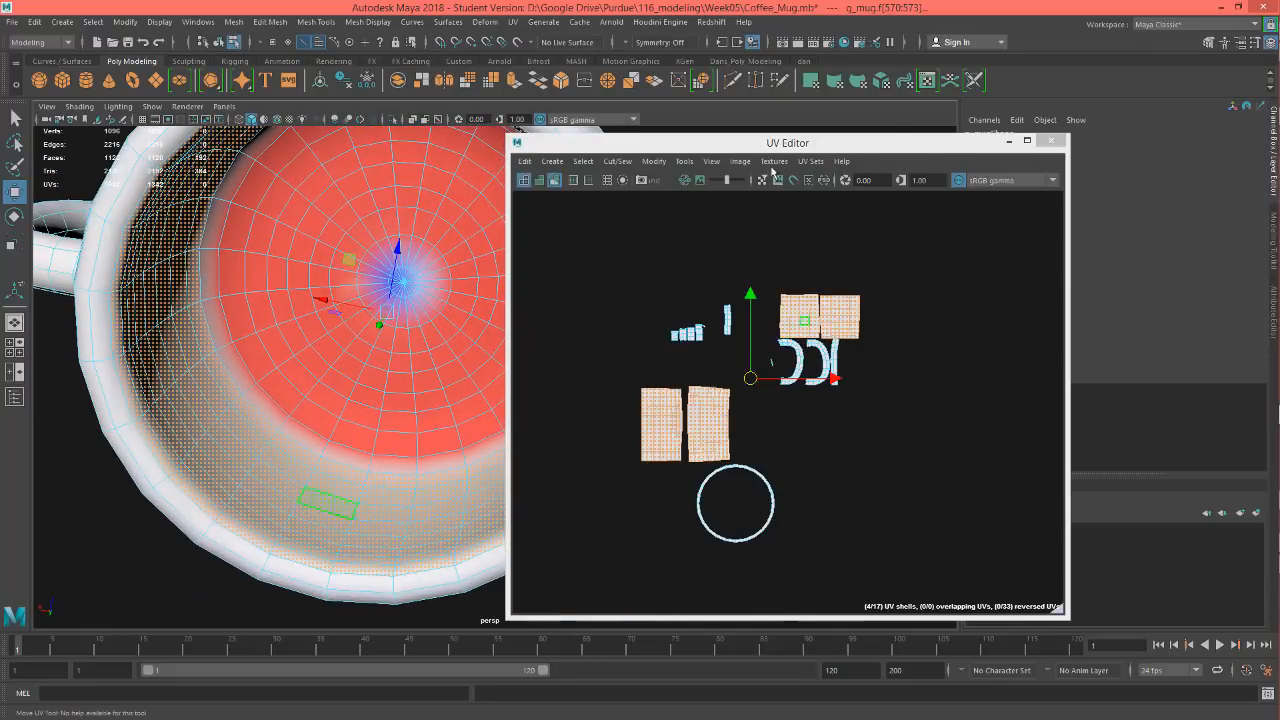
pyautogui.moveTo(891, 138); pyautogui.dragTo(907, 143)
pyautogui.click(838, 86)
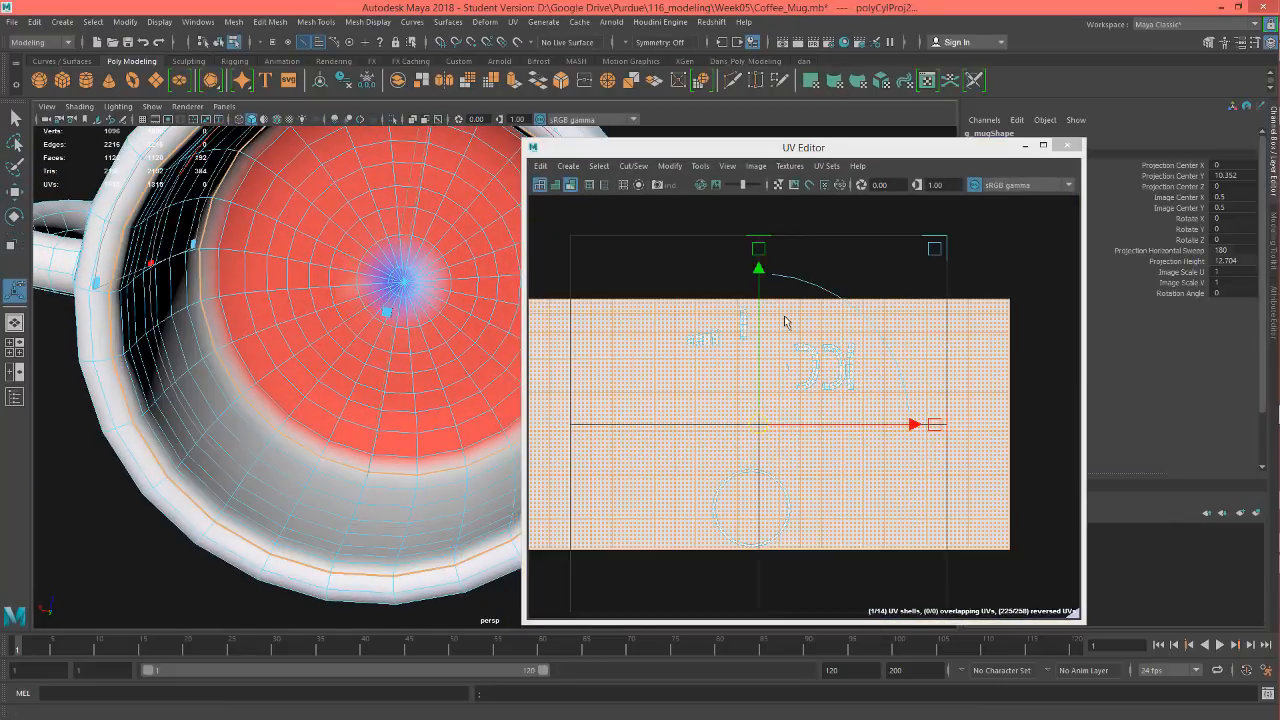
# Apply the checker map texture to the mug
pyautogui.keyDown('alt'); pyautogui.moveTo(297, 376); pyautogui.dragTo(343, 275); pyautogui.keyUp('alt')
pyautogui.scroll(-5, 277, 364)
pyautogui.keyDown('alt'); pyautogui.moveTo(343, 275); pyautogui.dragTo(283, 282, button='middle'); pyautogui.keyUp('alt')
pyautogui.scroll(-3, 858, 401)
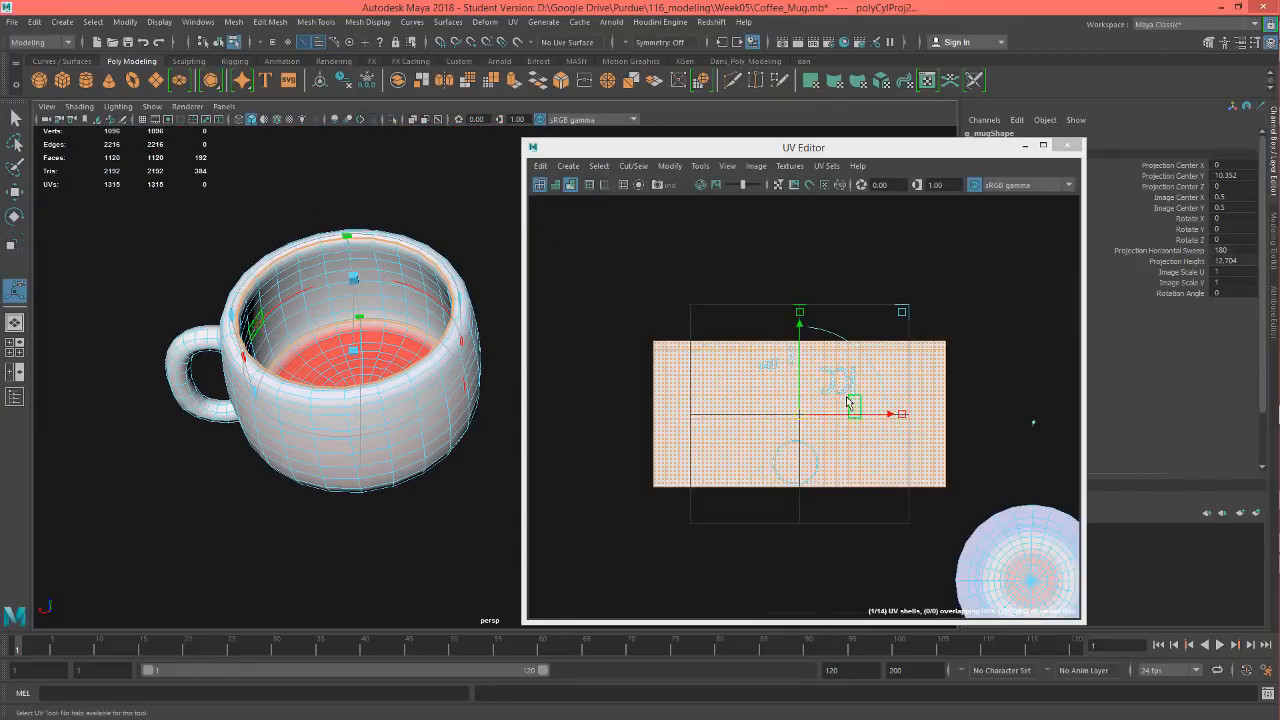
pyautogui.keyDown('alt'); pyautogui.moveTo(857, 491); pyautogui.dragTo(859, 412, button='middle'); pyautogui.keyUp('alt')
pyautogui.scroll(3, 860, 410)
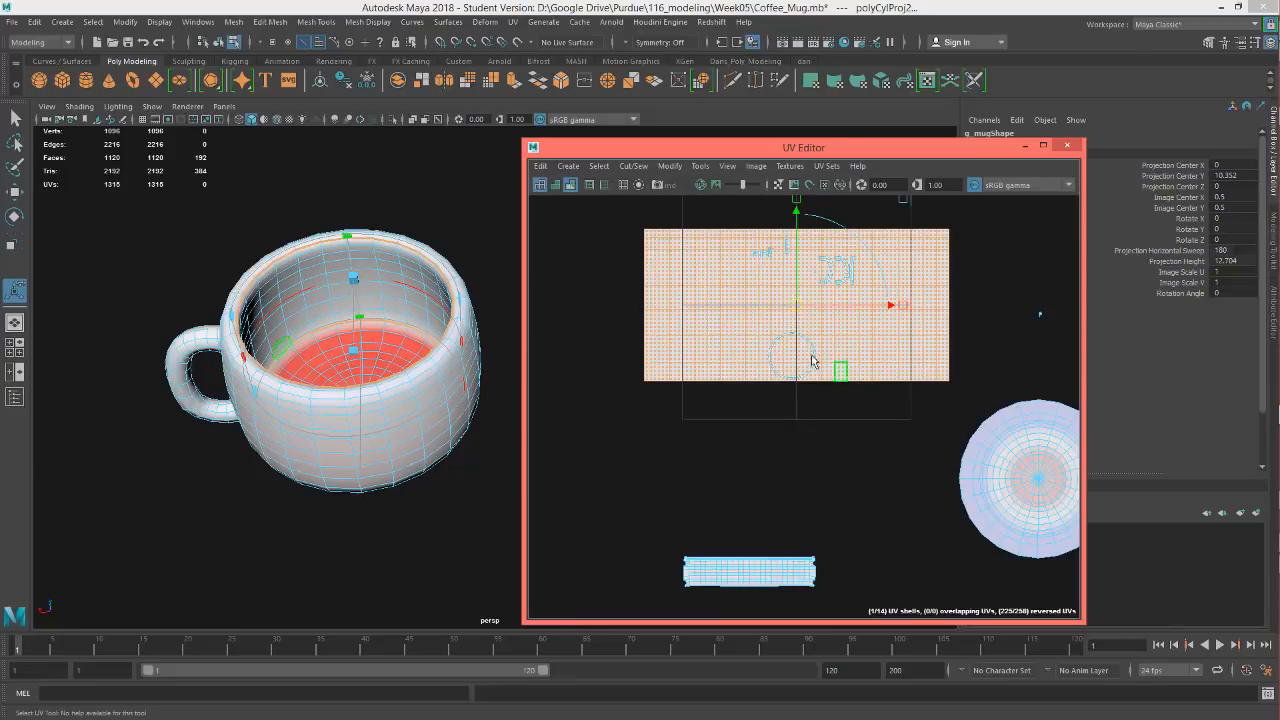
pyautogui.keyDown('alt'); pyautogui.moveTo(812, 300); pyautogui.dragTo(784, 333, button='middle'); pyautogui.keyUp('alt')
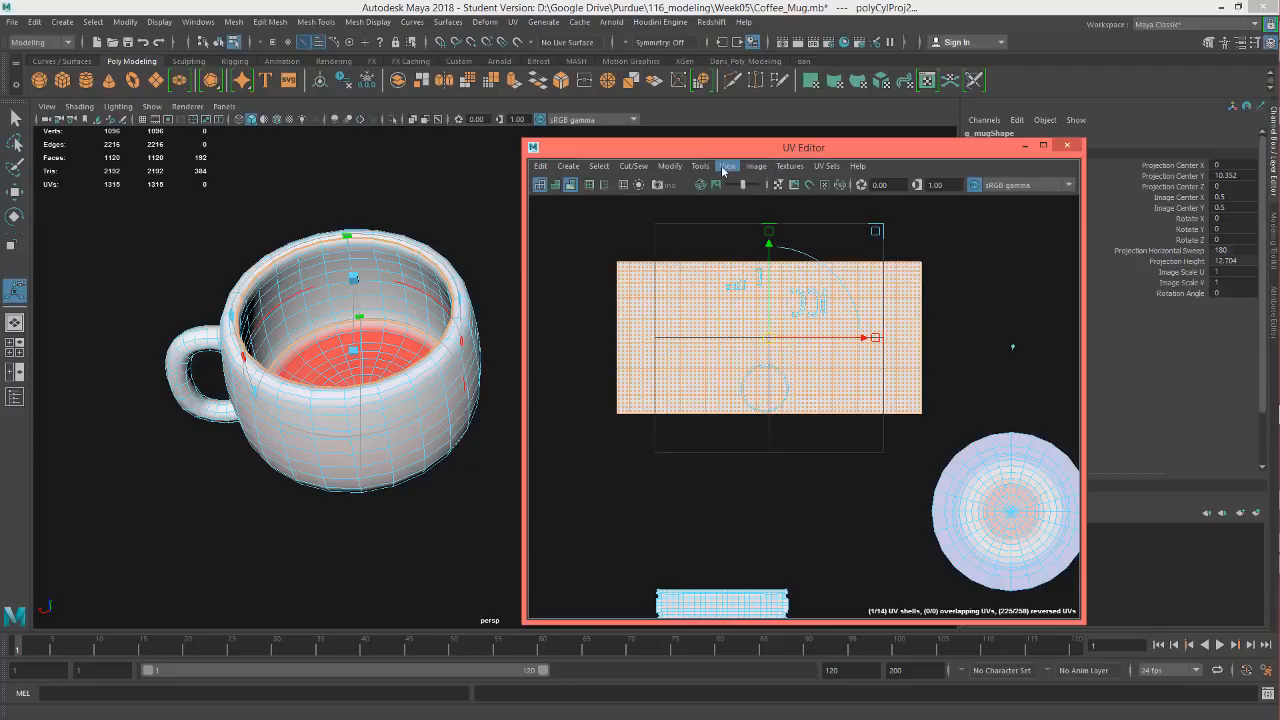
pyautogui.click(755, 167)
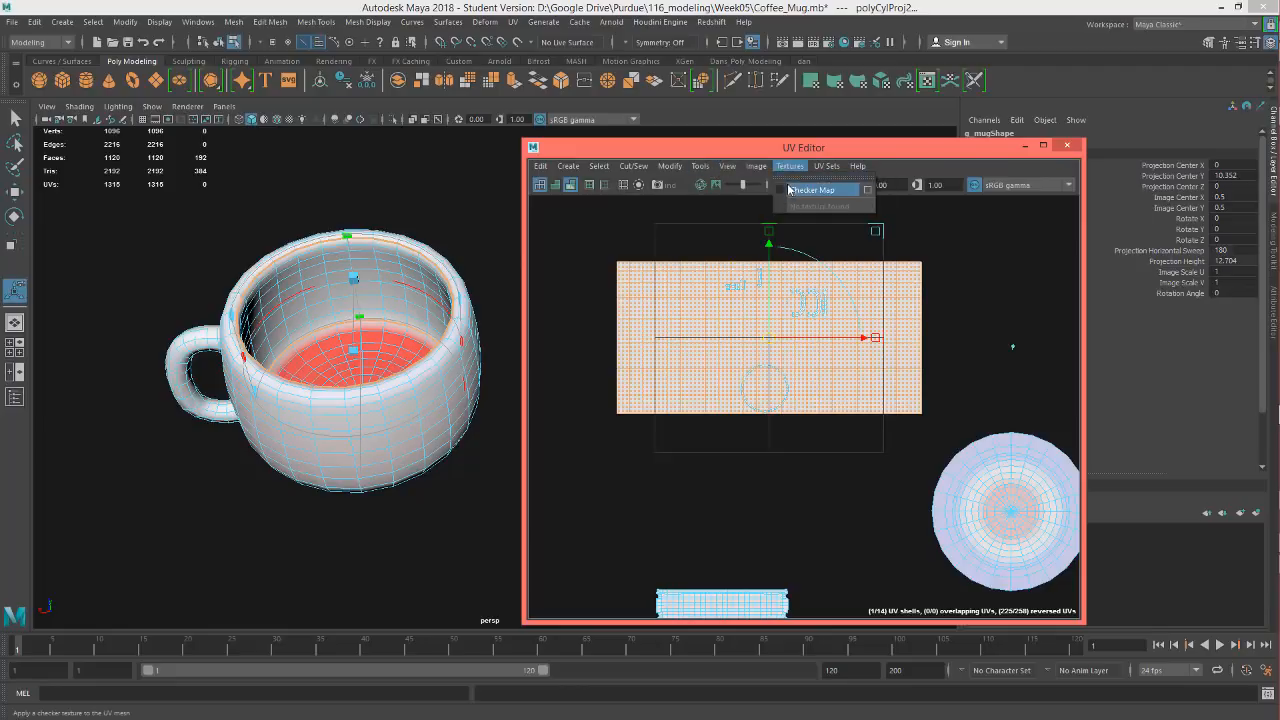
pyautogui.click(784, 190)
# Squash the inner-wall projection vertically to an Image Scale V of 0.335 so its checkers look square
pyautogui.keyDown('alt'); pyautogui.moveTo(271, 390); pyautogui.dragTo(410, 358, button='right'); pyautogui.keyUp('alt')
pyautogui.keyDown('alt'); pyautogui.moveTo(410, 358); pyautogui.dragTo(353, 326); pyautogui.keyUp('alt')
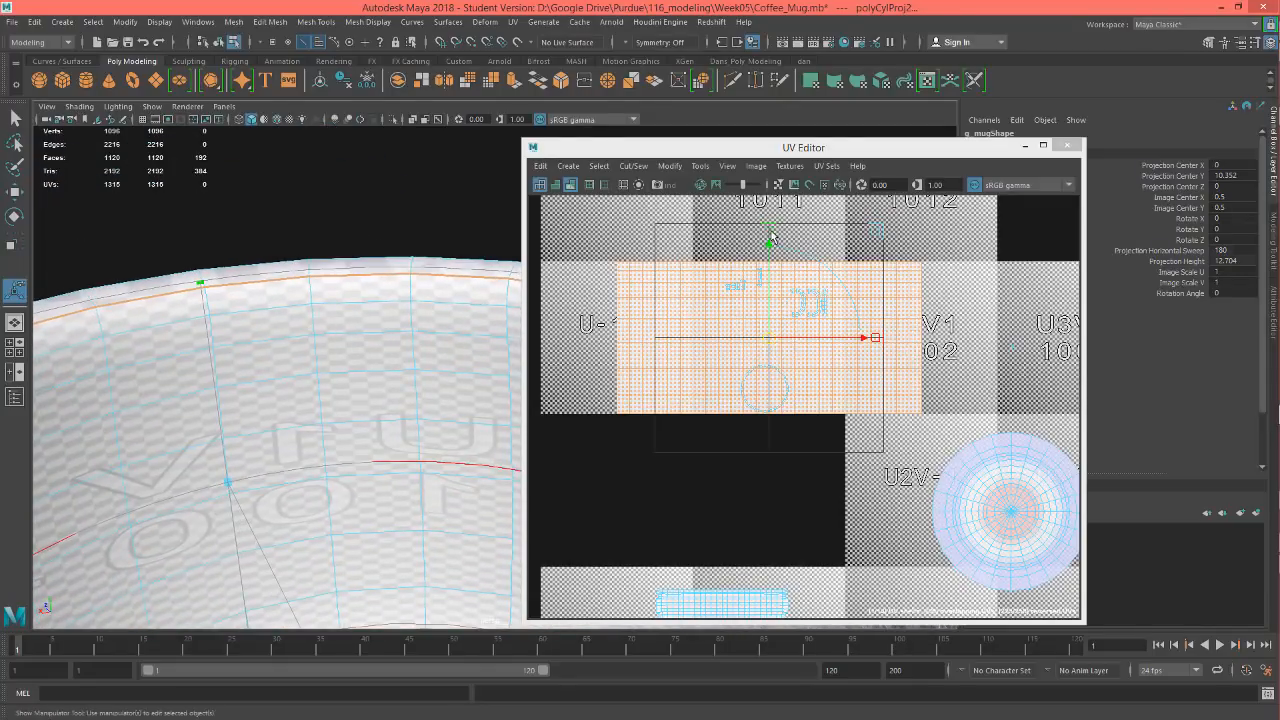
pyautogui.moveTo(771, 236); pyautogui.dragTo(773, 311)
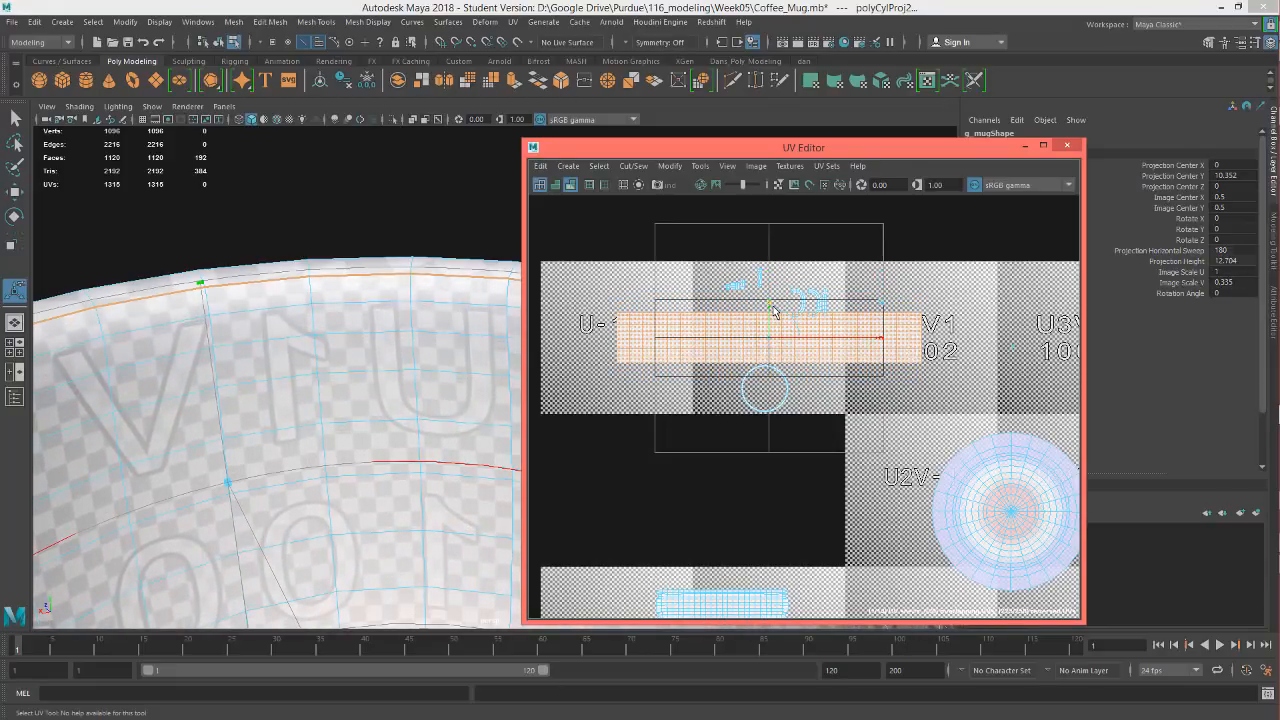
# Move the inner-wall shell into the empty space just above the outer-wall shell
pyautogui.keyDown('alt'); pyautogui.moveTo(786, 430); pyautogui.dragTo(795, 338, button='middle'); pyautogui.keyUp('alt')
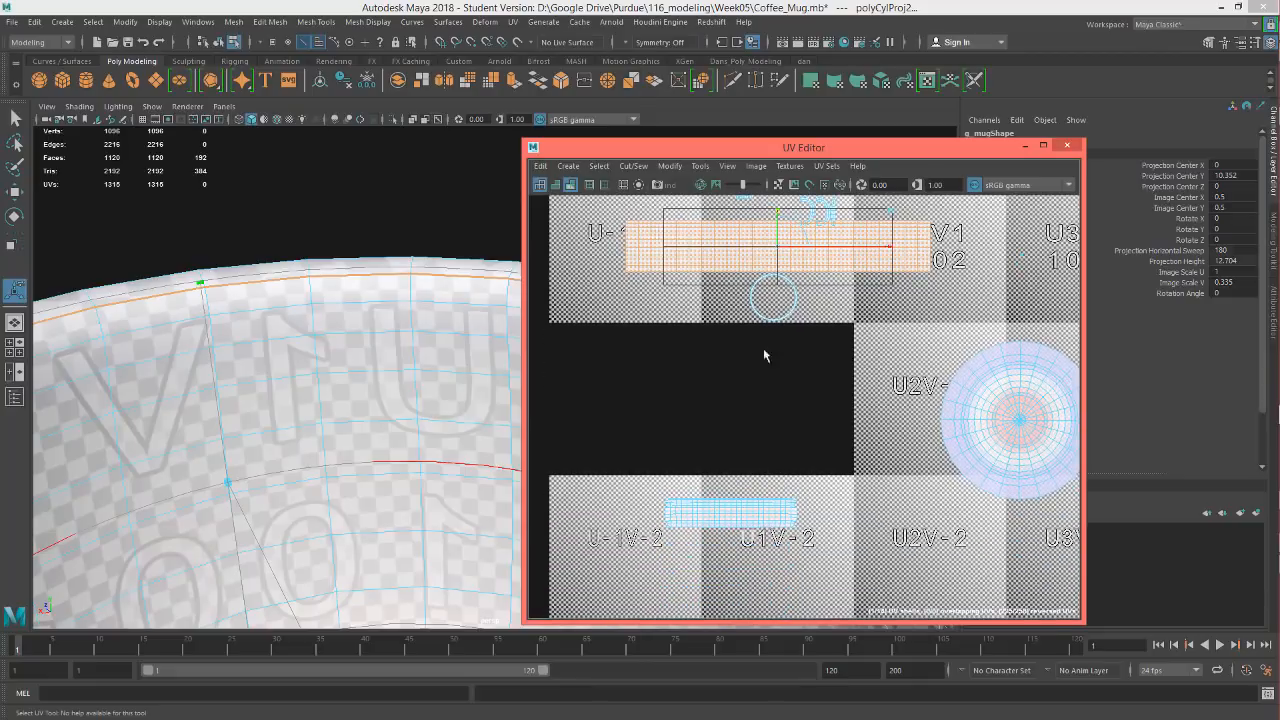
pyautogui.keyDown('alt'); pyautogui.moveTo(707, 348); pyautogui.dragTo(711, 348, button='middle'); pyautogui.keyUp('alt')
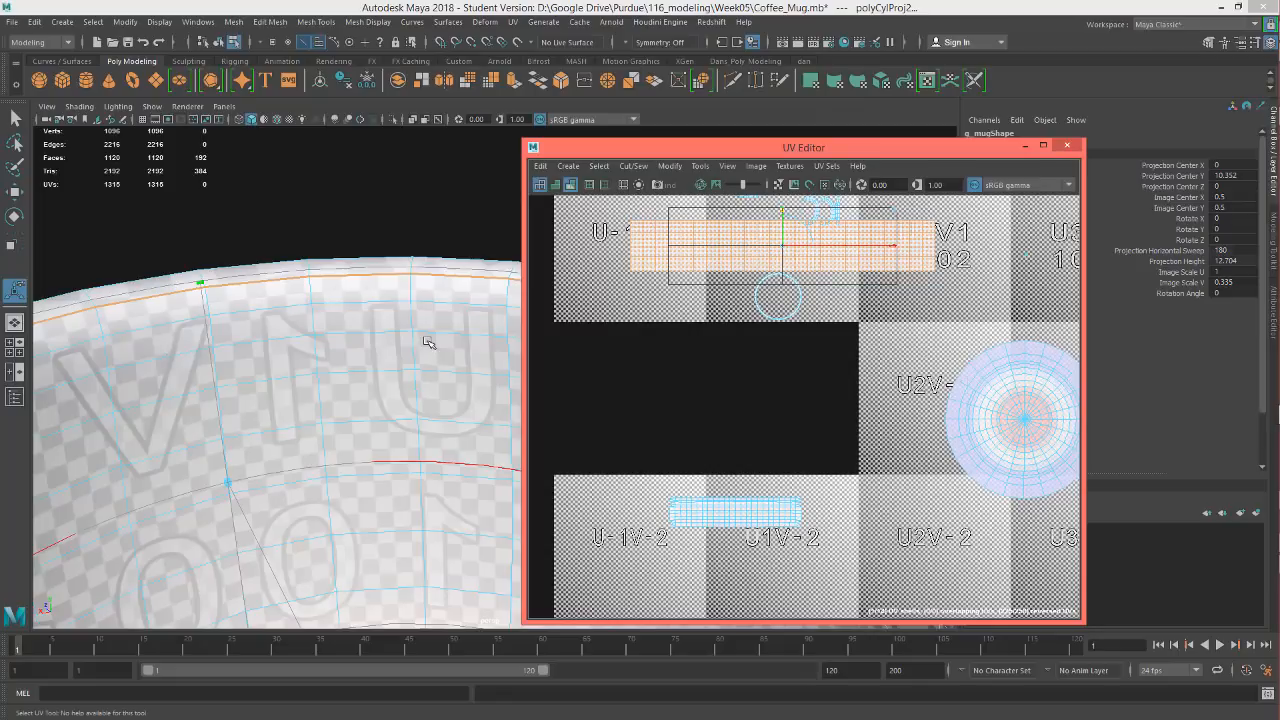
pyautogui.press('w')
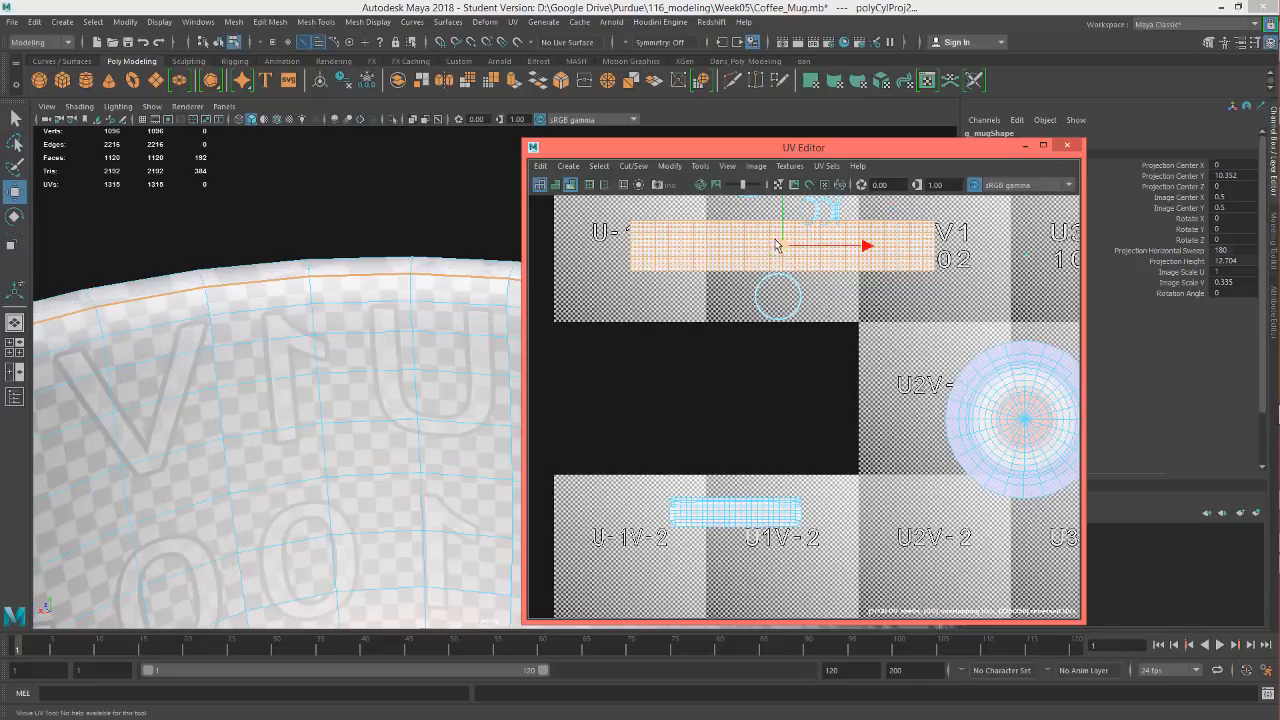
pyautogui.moveTo(787, 250); pyautogui.dragTo(737, 457)
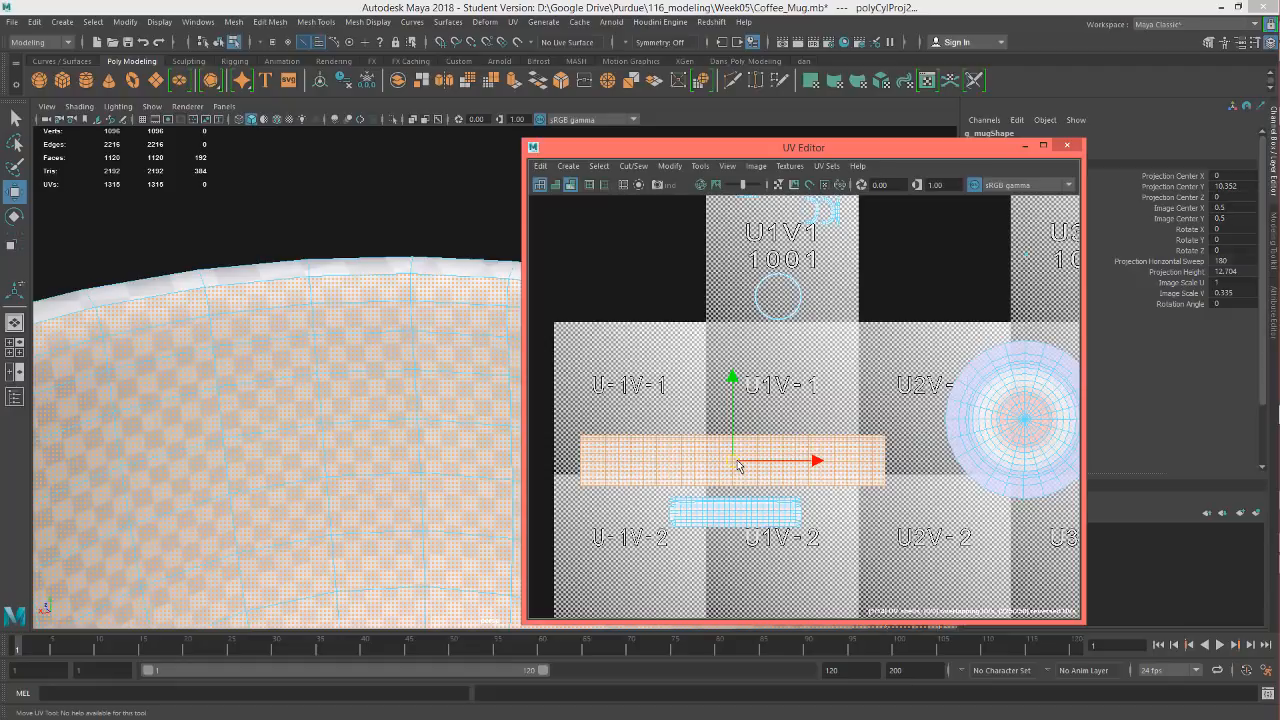
# Scale the inner-wall shell down uniformly to roughly the width of the outer-wall shell
pyautogui.scroll(2, 740, 465)
pyautogui.keyDown('alt'); pyautogui.moveTo(737, 505); pyautogui.dragTo(783, 459, button='middle'); pyautogui.keyUp('alt')
pyautogui.scroll(2, 783, 458)
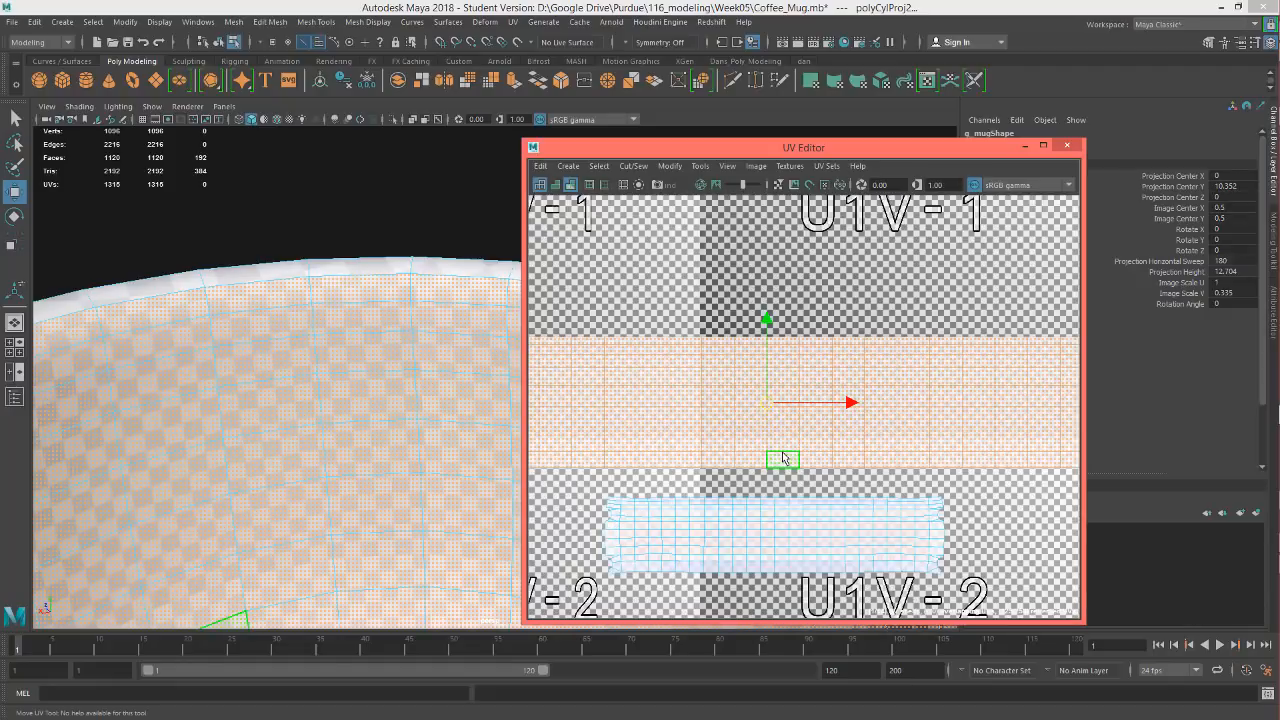
pyautogui.press('r')
pyautogui.moveTo(767, 404); pyautogui.dragTo(722, 446)
pyautogui.keyDown('alt'); pyautogui.moveTo(721, 454); pyautogui.dragTo(739, 384, button='middle'); pyautogui.keyUp('alt')
# Compare the checker squares on the inner wall and the rim, and turn off the checker map
pyautogui.keyDown('alt'); pyautogui.moveTo(297, 300); pyautogui.dragTo(455, 321); pyautogui.keyUp('alt')
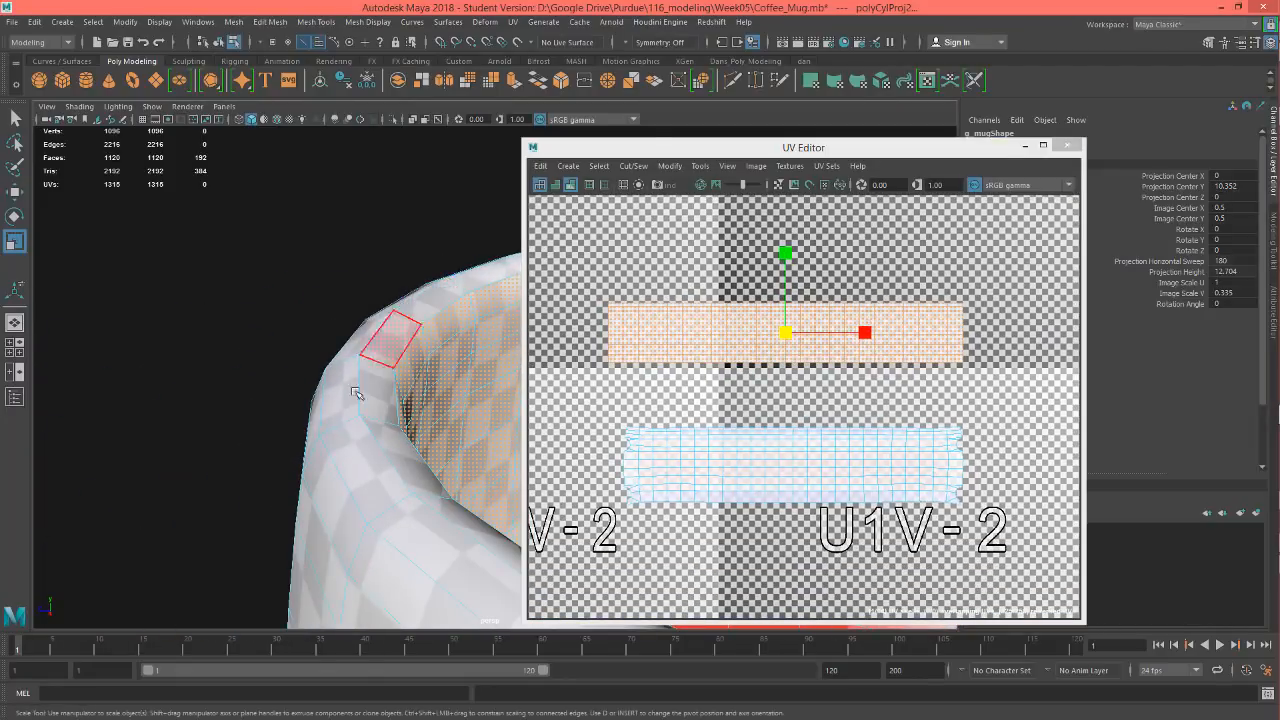
pyautogui.keyDown('alt'); pyautogui.moveTo(402, 382); pyautogui.dragTo(357, 399); pyautogui.keyUp('alt')
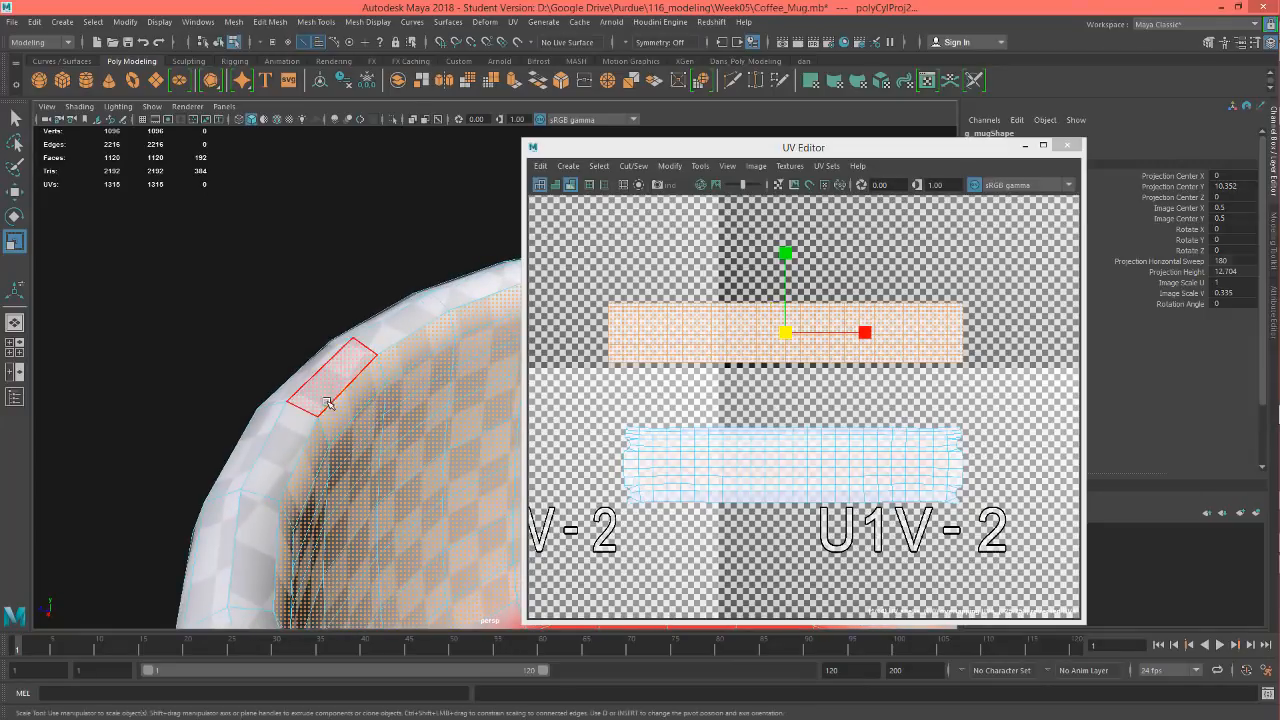
pyautogui.scroll(4, 537, 380)
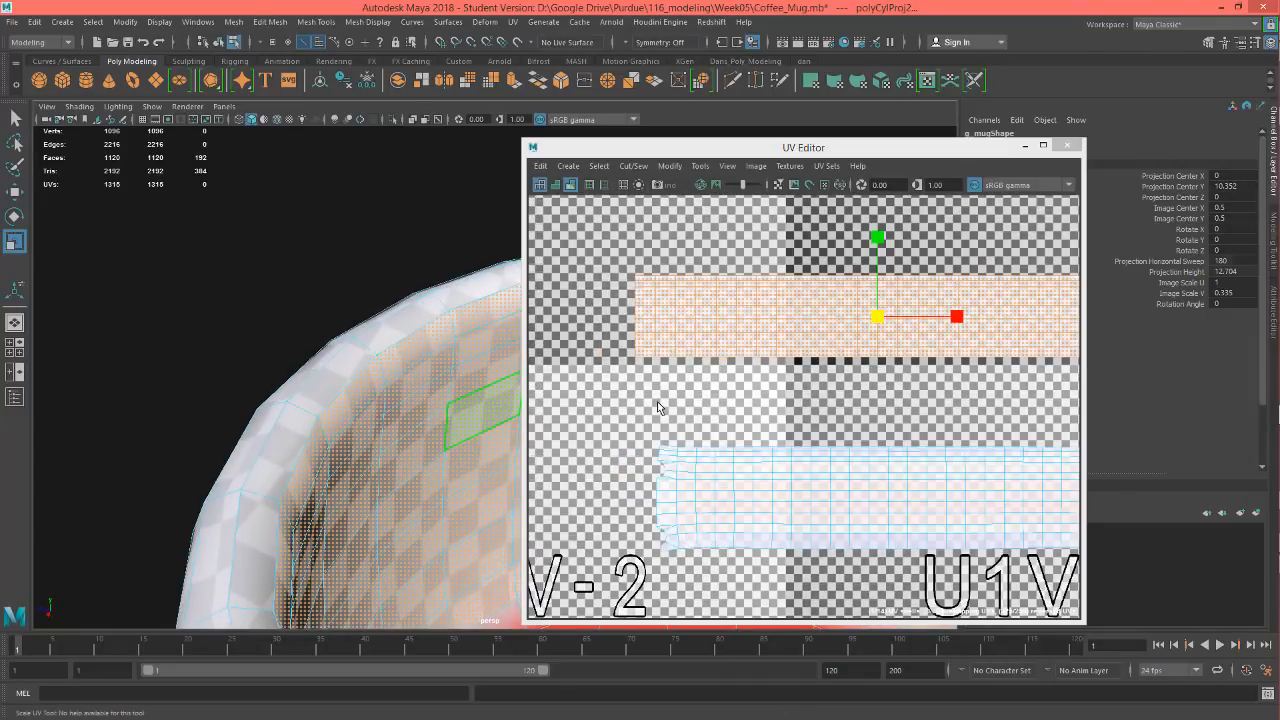
pyautogui.keyDown('alt'); pyautogui.moveTo(381, 404); pyautogui.dragTo(321, 316); pyautogui.keyUp('alt')
pyautogui.scroll(-6, 740, 450)
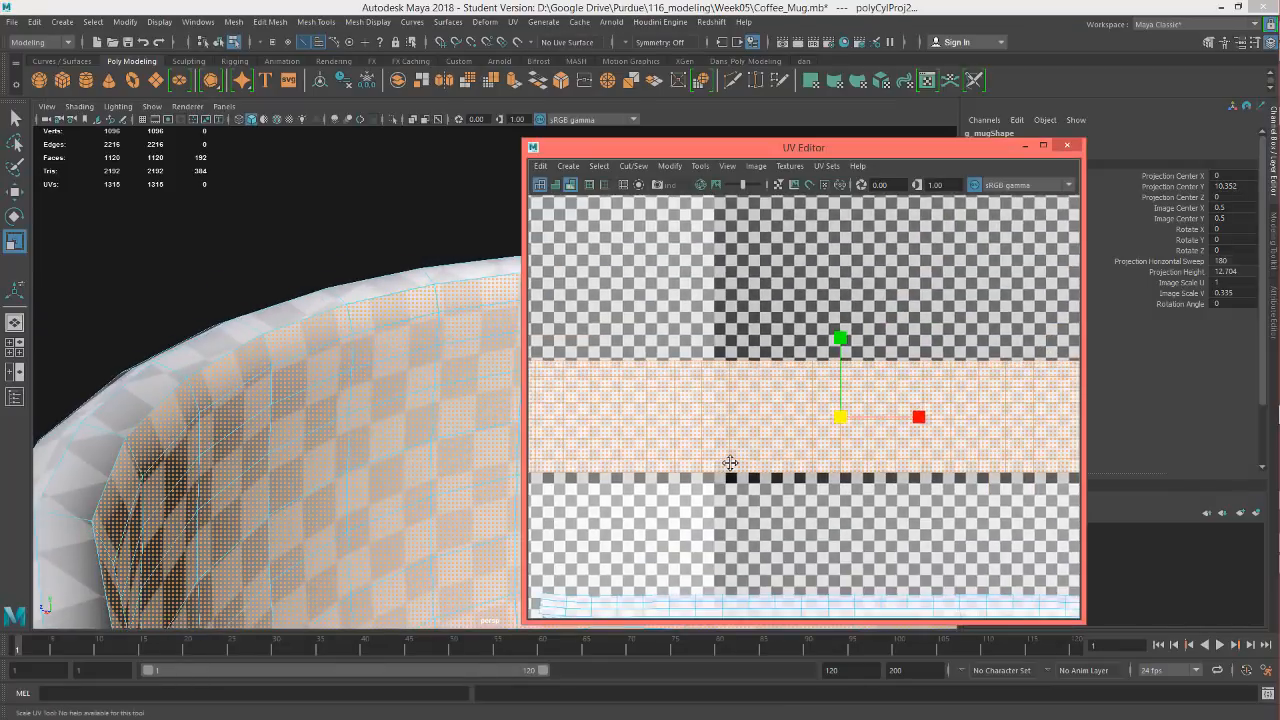
pyautogui.scroll(6, 838, 360)
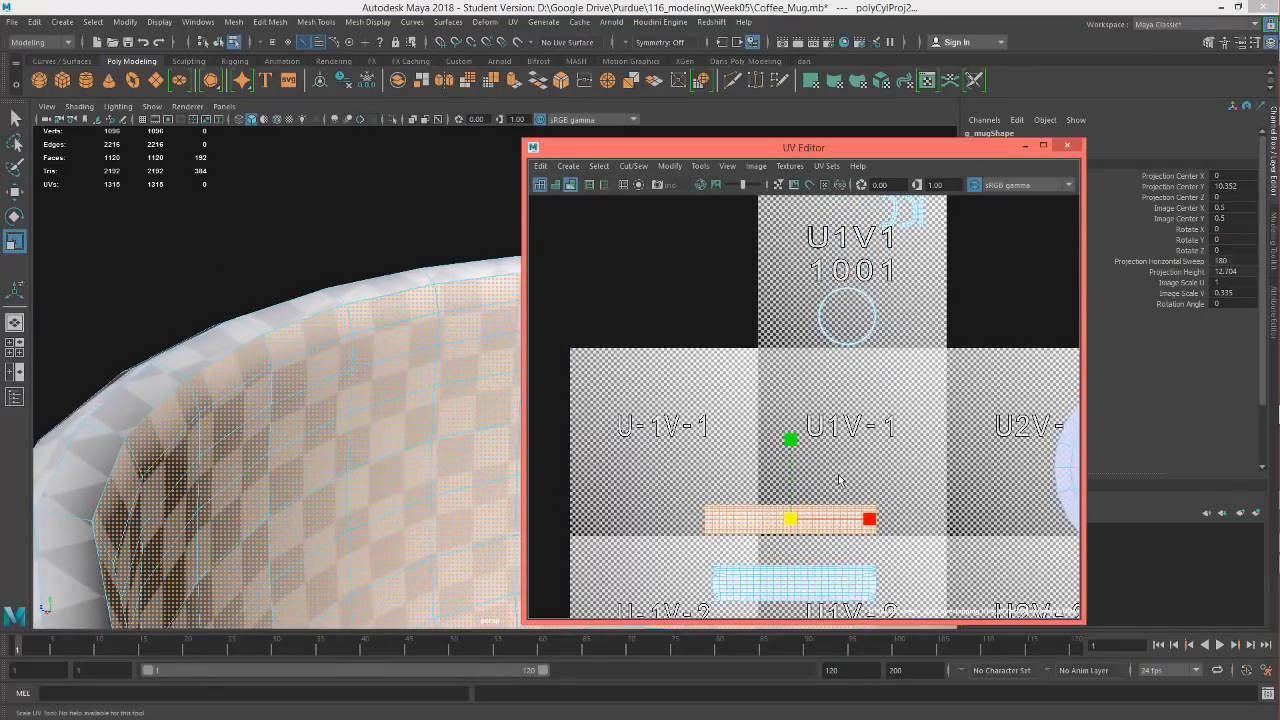
pyautogui.scroll(5, 838, 342)
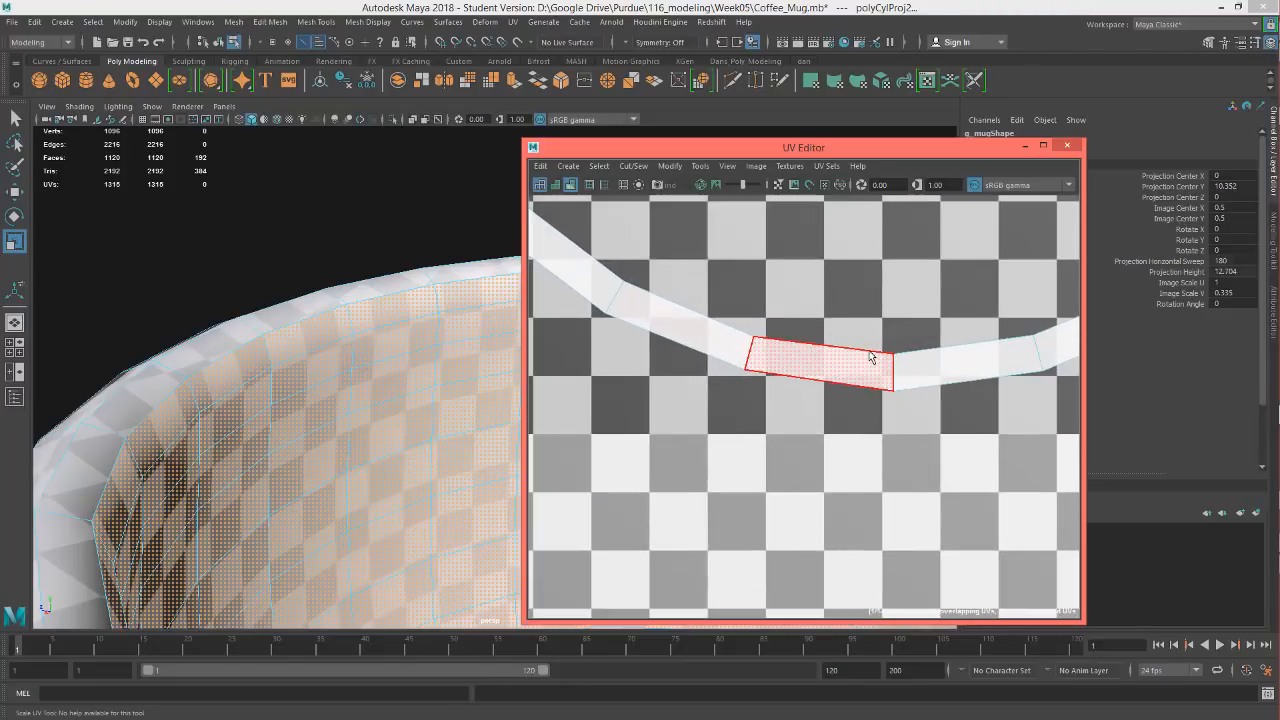
pyautogui.click(793, 184)
pyautogui.scroll(-10, 838, 340)
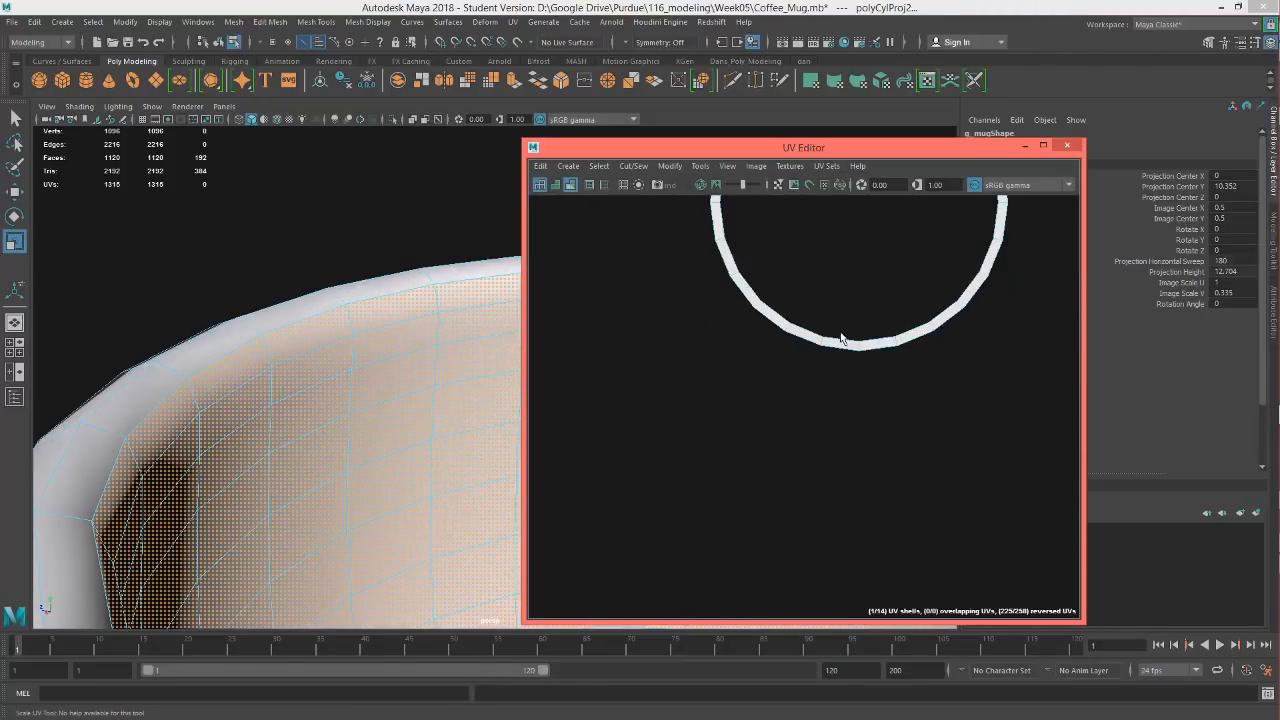
# Switch to edge selection and select the edge crossing the lowest point of the circular rim shell
pyautogui.scroll(8, 840, 370)
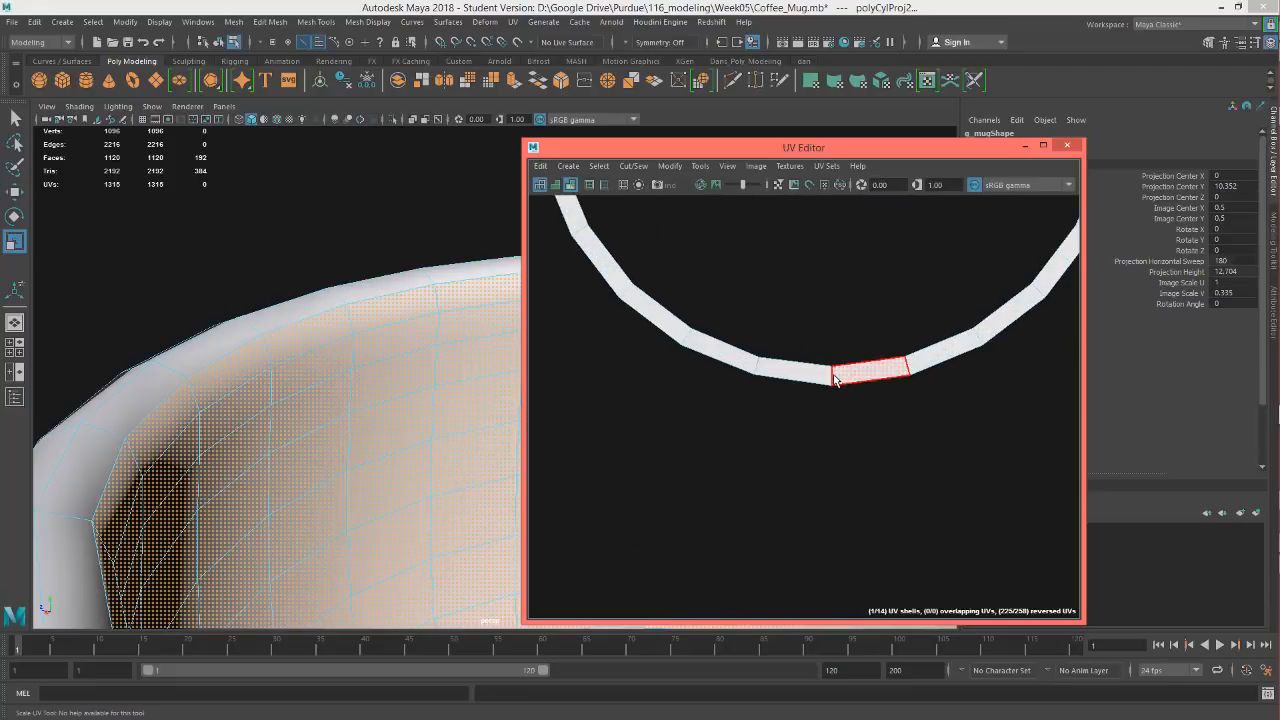
pyautogui.rightClick(835, 377)
pyautogui.click(834, 340)
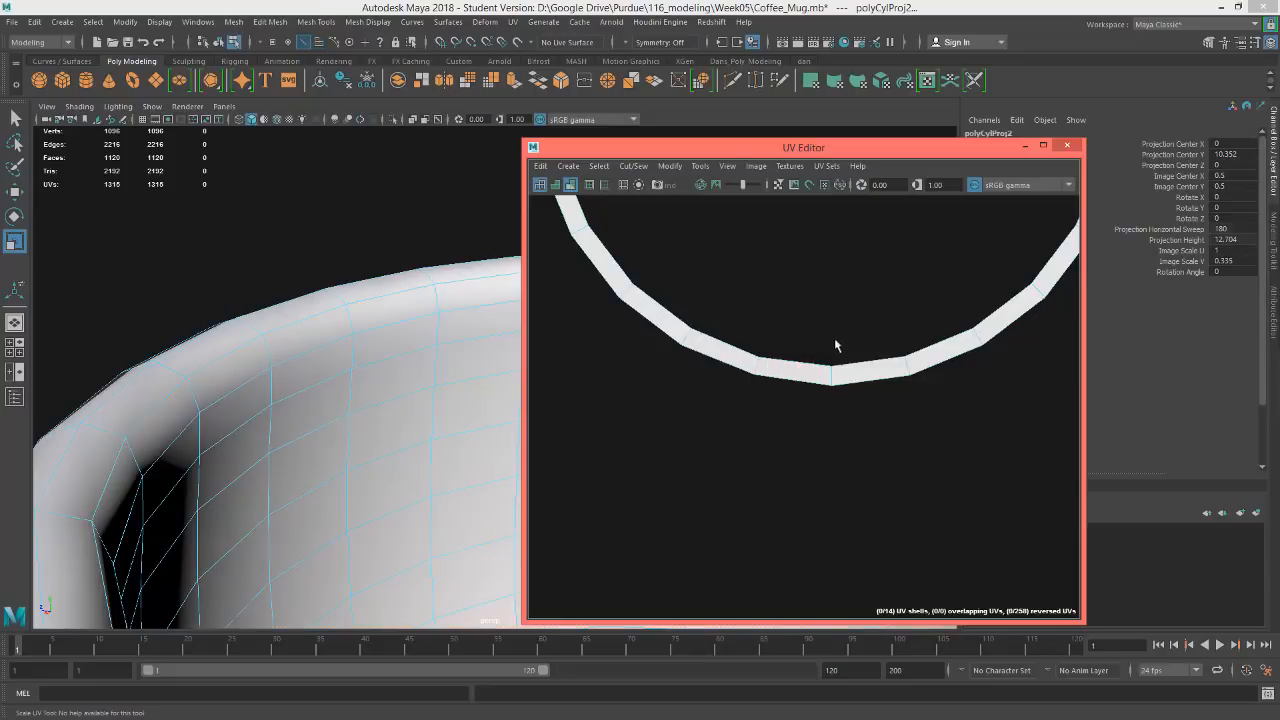
pyautogui.click(831, 378)
pyautogui.scroll(-6, 831, 378)
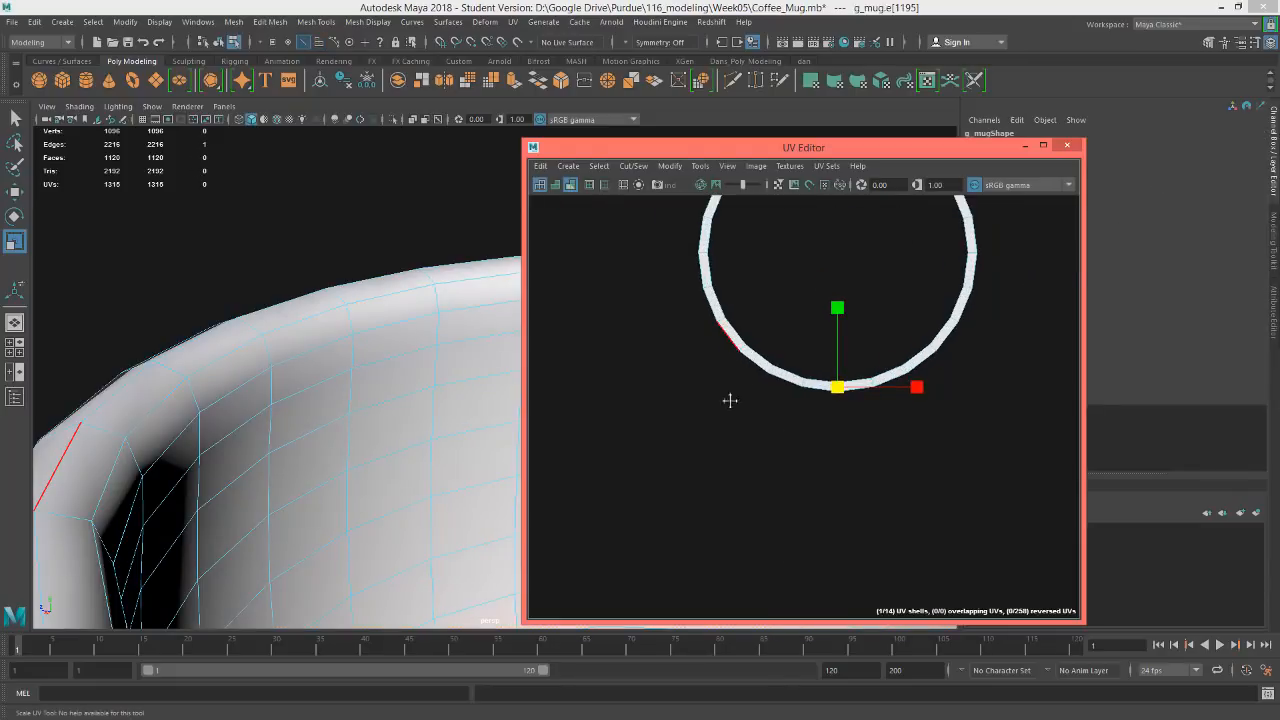
pyautogui.scroll(-5, 731, 400)
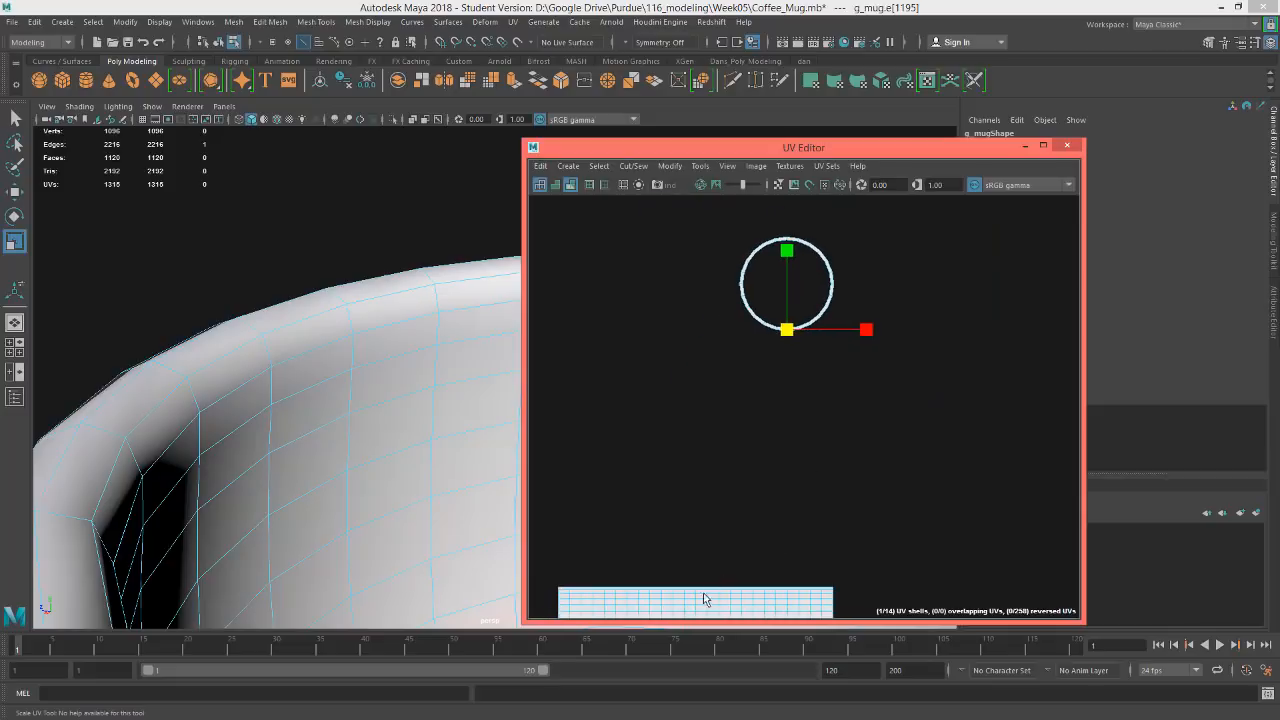
# Select the row of edges along the upper border of the inner-wall shell
pyautogui.keyDown('alt'); pyautogui.moveTo(685, 546); pyautogui.dragTo(754, 431, button='middle'); pyautogui.keyUp('alt')
pyautogui.moveTo(539, 432); pyautogui.dragTo(948, 485)
pyautogui.moveTo(927, 543); pyautogui.dragTo(540, 485)
pyautogui.scroll(5, 900, 470)
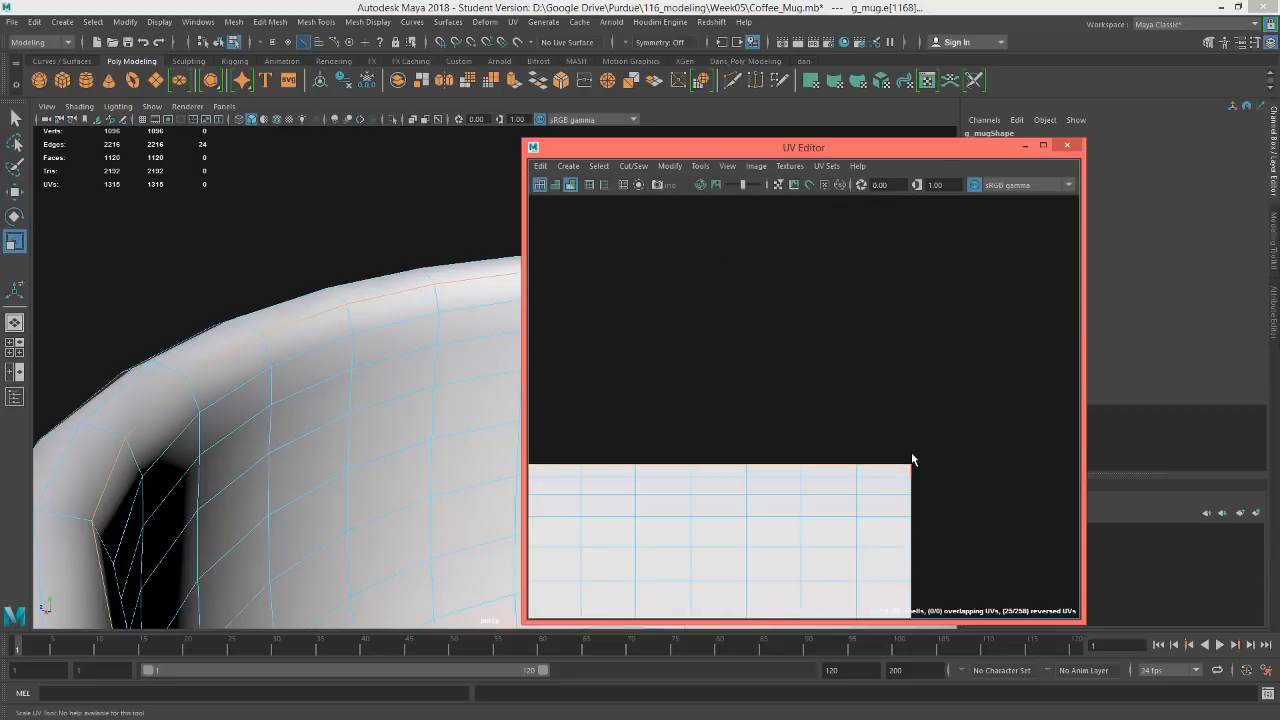
# Select only the end edge on the inner-wall shell's upper border and turn off the UV distortion shading
pyautogui.click(888, 468)
pyautogui.keyDown('alt'); pyautogui.moveTo(799, 463); pyautogui.dragTo(983, 416, button='middle'); pyautogui.keyUp('alt')
pyautogui.scroll(-3, 983, 416)
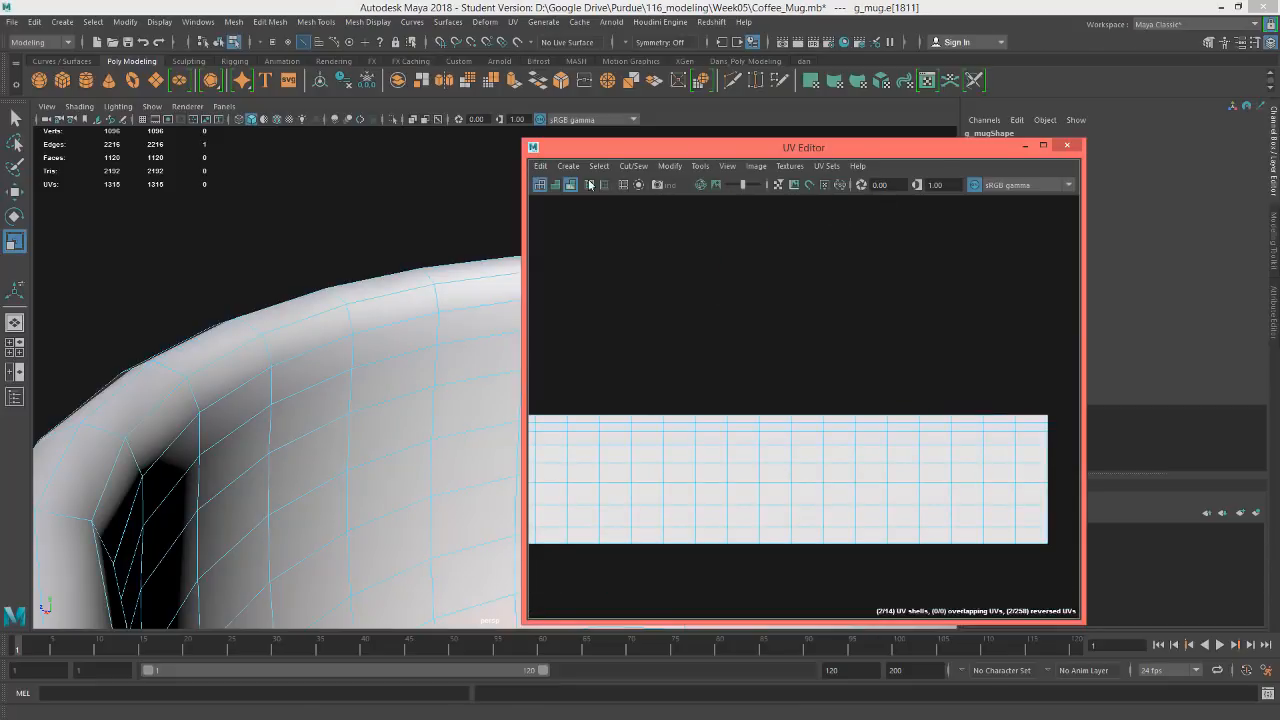
pyautogui.click(570, 184)
pyautogui.scroll(-4, 766, 360)
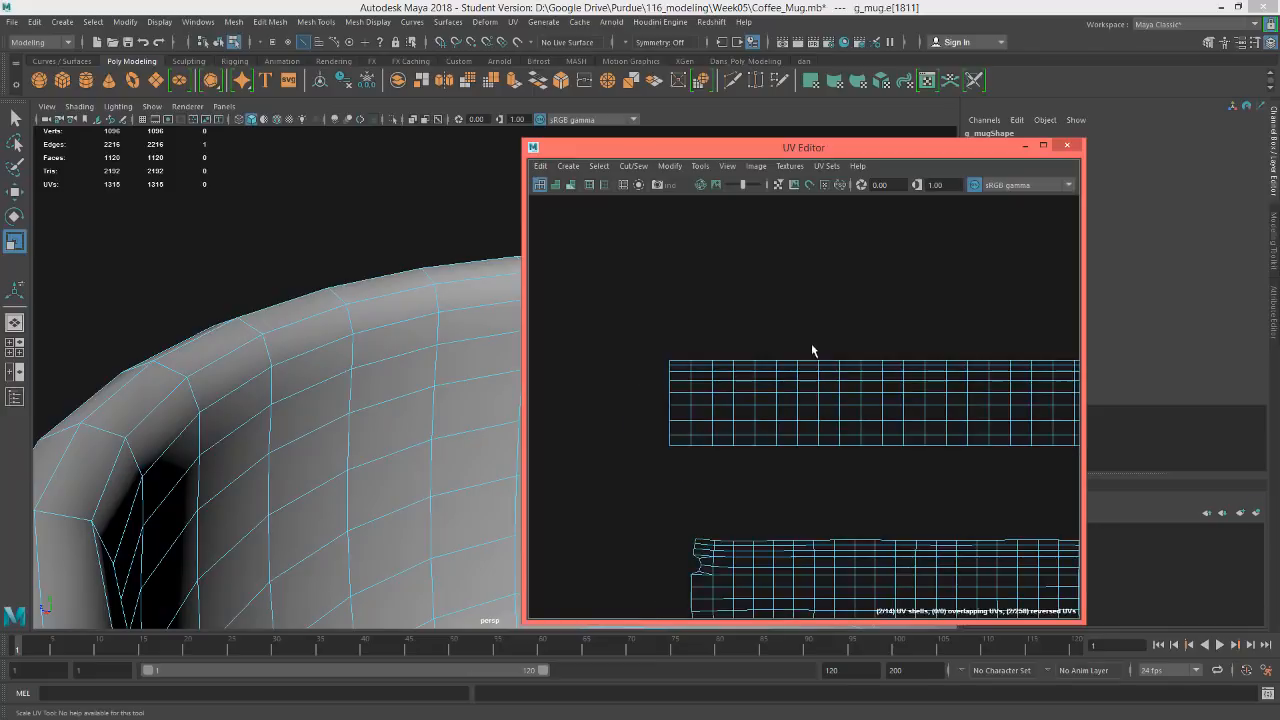
# Try Move and Sew on the full row of edges along the inner-wall shell's upper border, and undo it
pyautogui.keyDown('alt'); pyautogui.moveTo(811, 344); pyautogui.dragTo(685, 361, button='middle'); pyautogui.keyUp('alt')
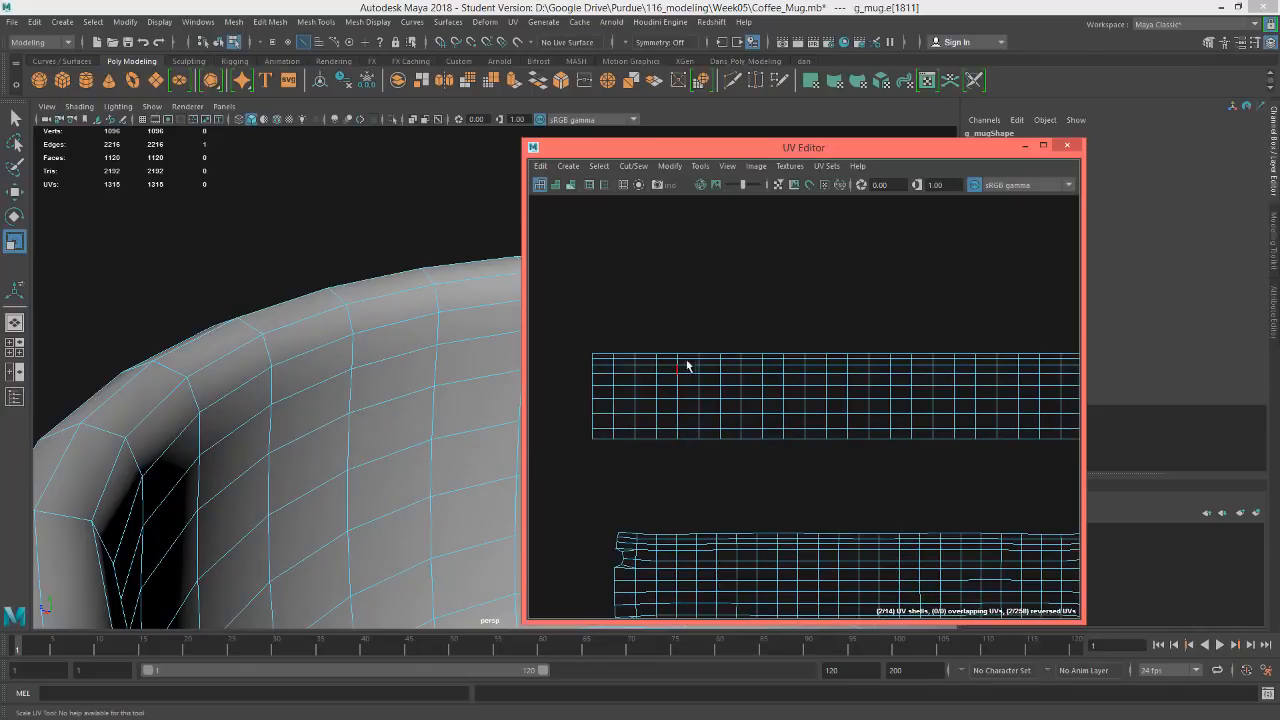
pyautogui.doubleClick(604, 355)
pyautogui.scroll(-3, 634, 357)
pyautogui.scroll(-3, 780, 351)
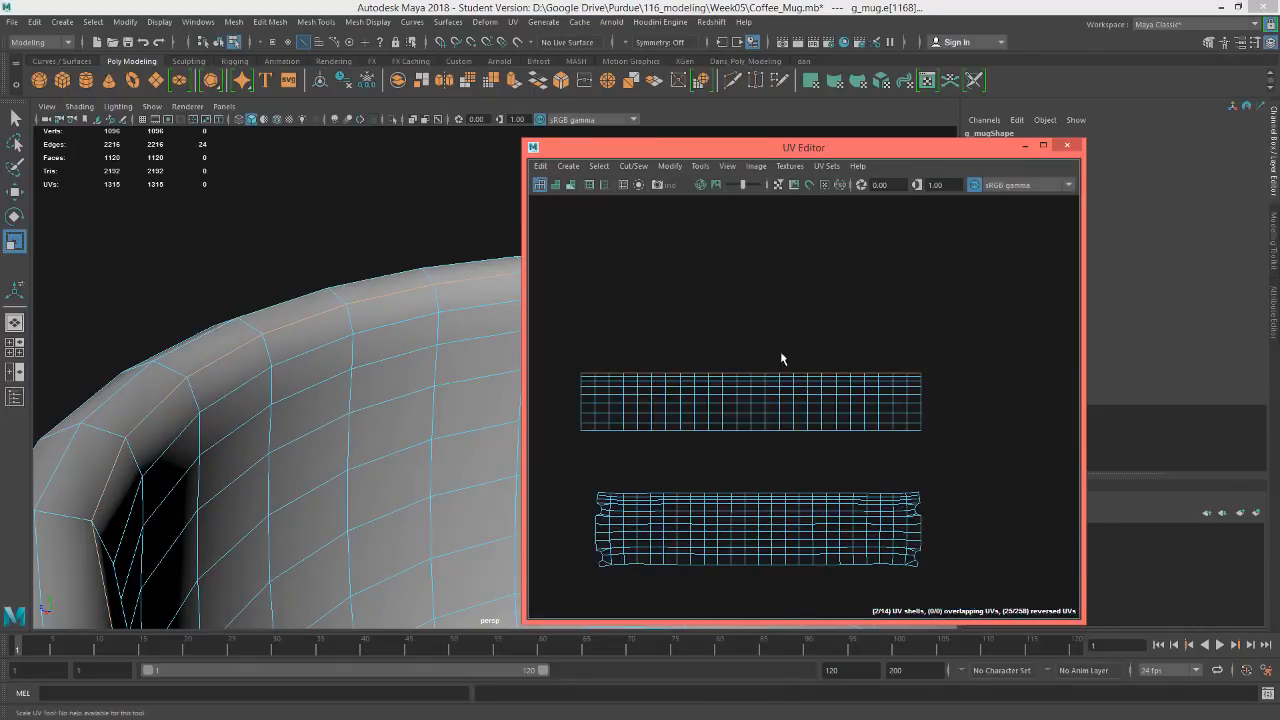
pyautogui.click(633, 166)
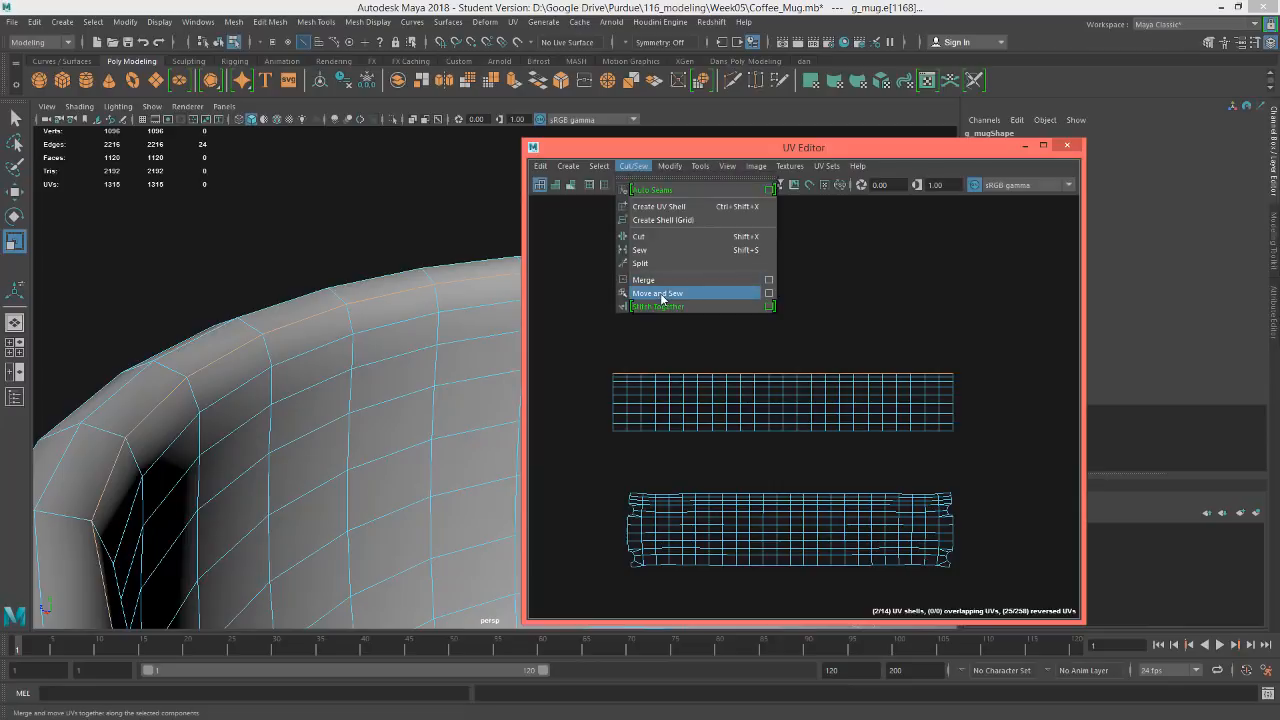
pyautogui.click(657, 289)
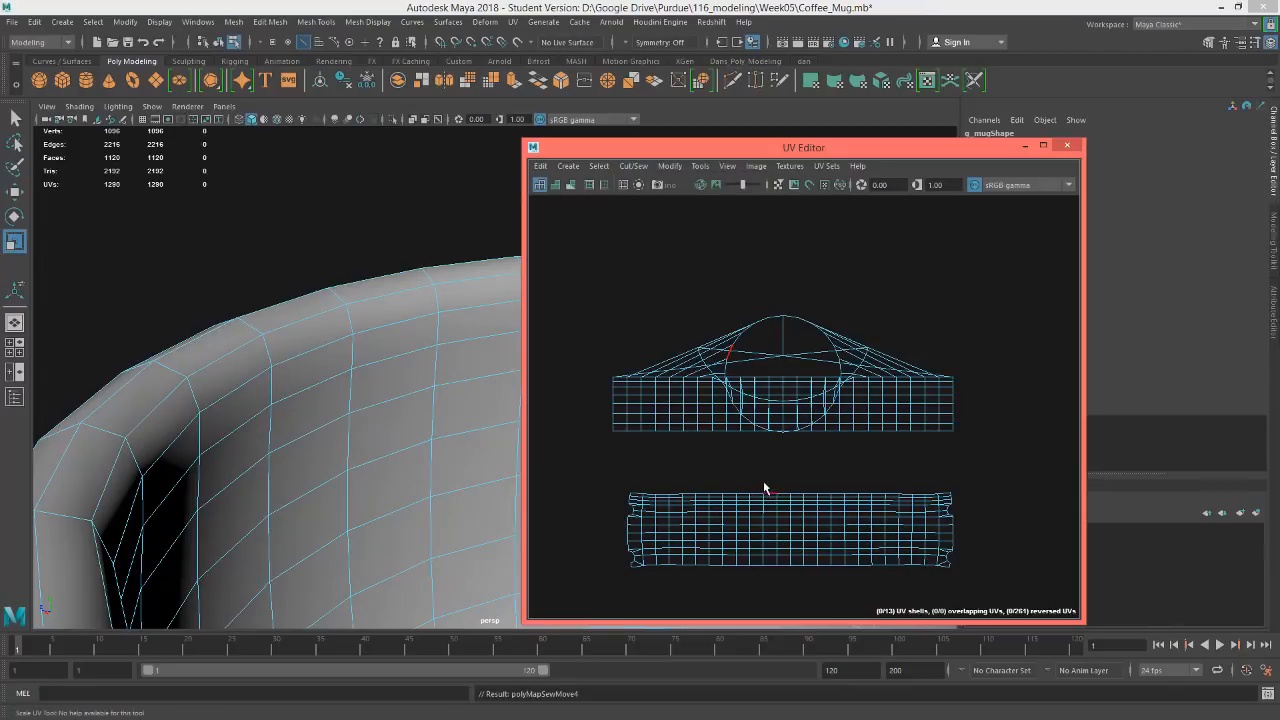
pyautogui.hotkey('ctrl', 'z')
# Try to cut the circular rim shell at the edge crossing its lowest point
pyautogui.keyDown('alt'); pyautogui.moveTo(824, 275); pyautogui.dragTo(849, 442, button='middle'); pyautogui.keyUp('alt')
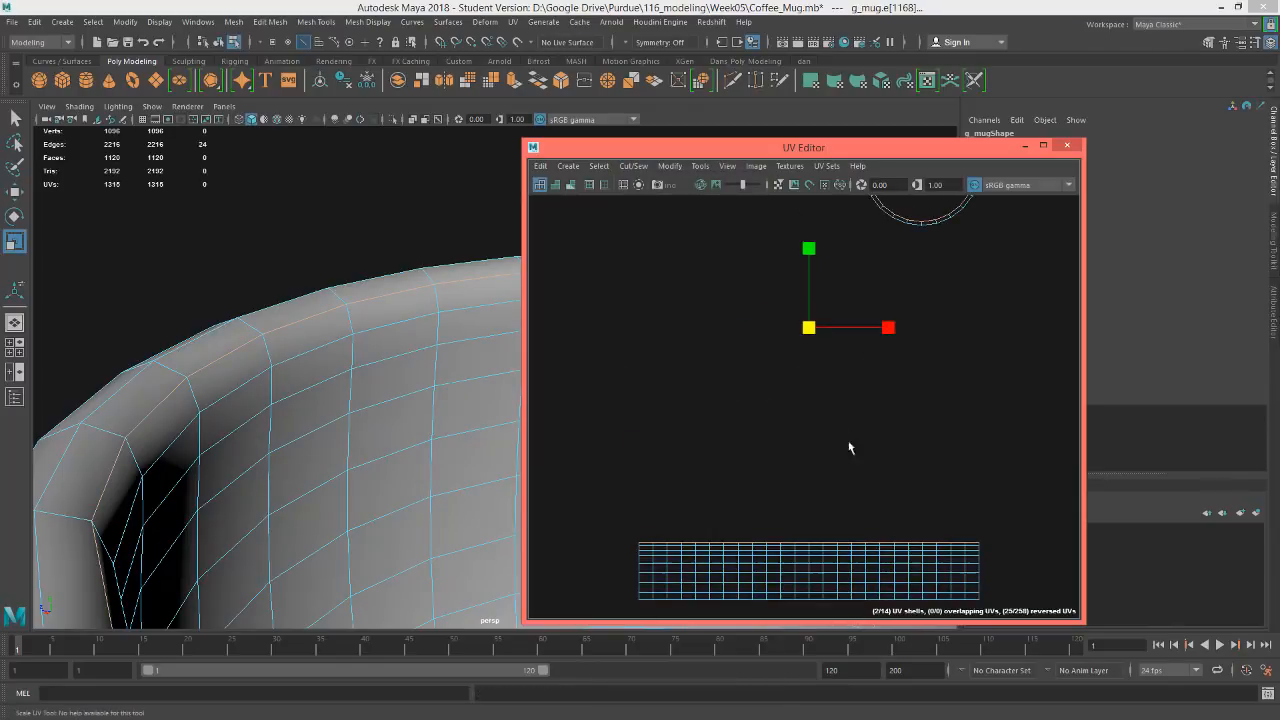
pyautogui.keyDown('alt'); pyautogui.moveTo(855, 308); pyautogui.dragTo(877, 331, button='middle'); pyautogui.keyUp('alt')
pyautogui.scroll(3, 872, 334)
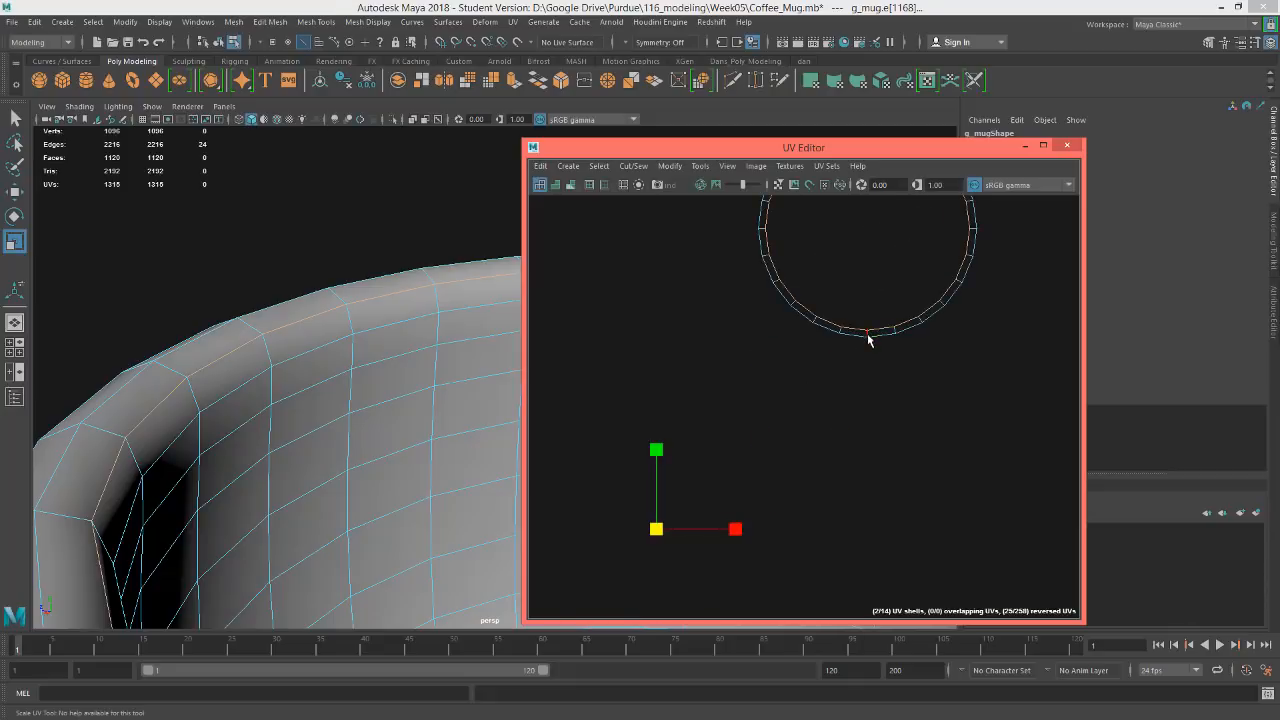
pyautogui.click(868, 336)
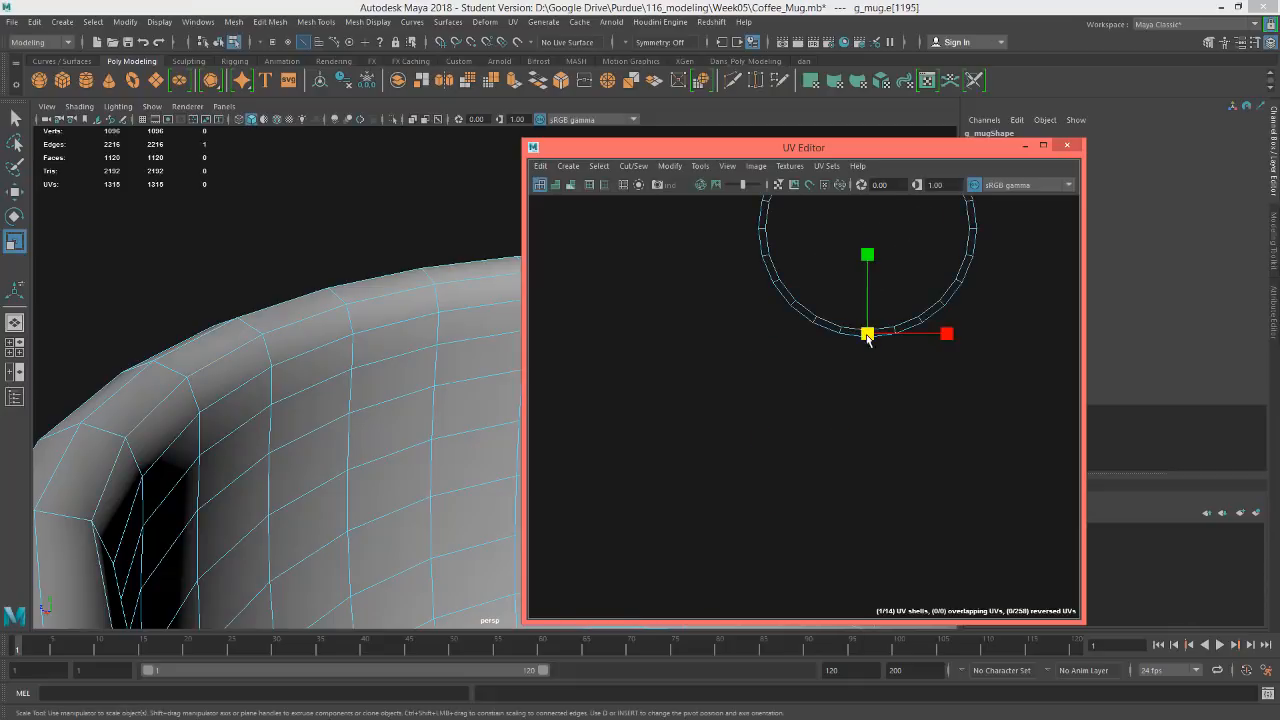
pyautogui.click(638, 166)
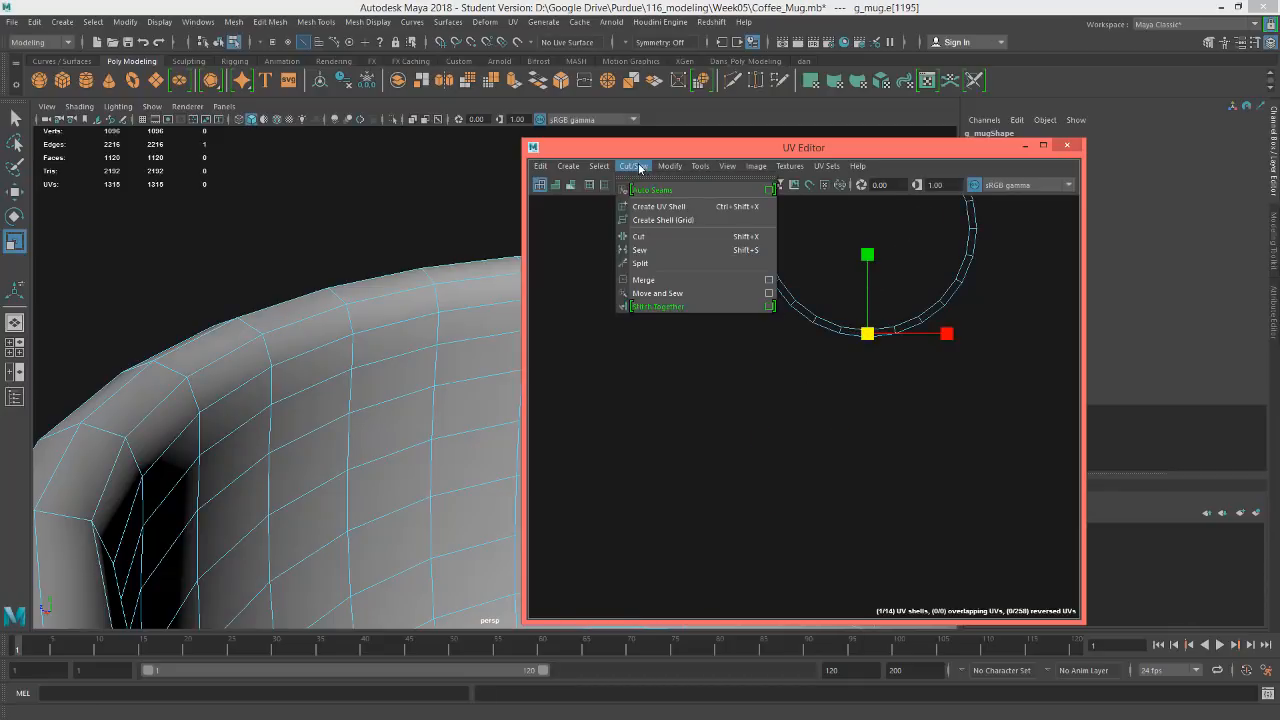
pyautogui.click(658, 222)
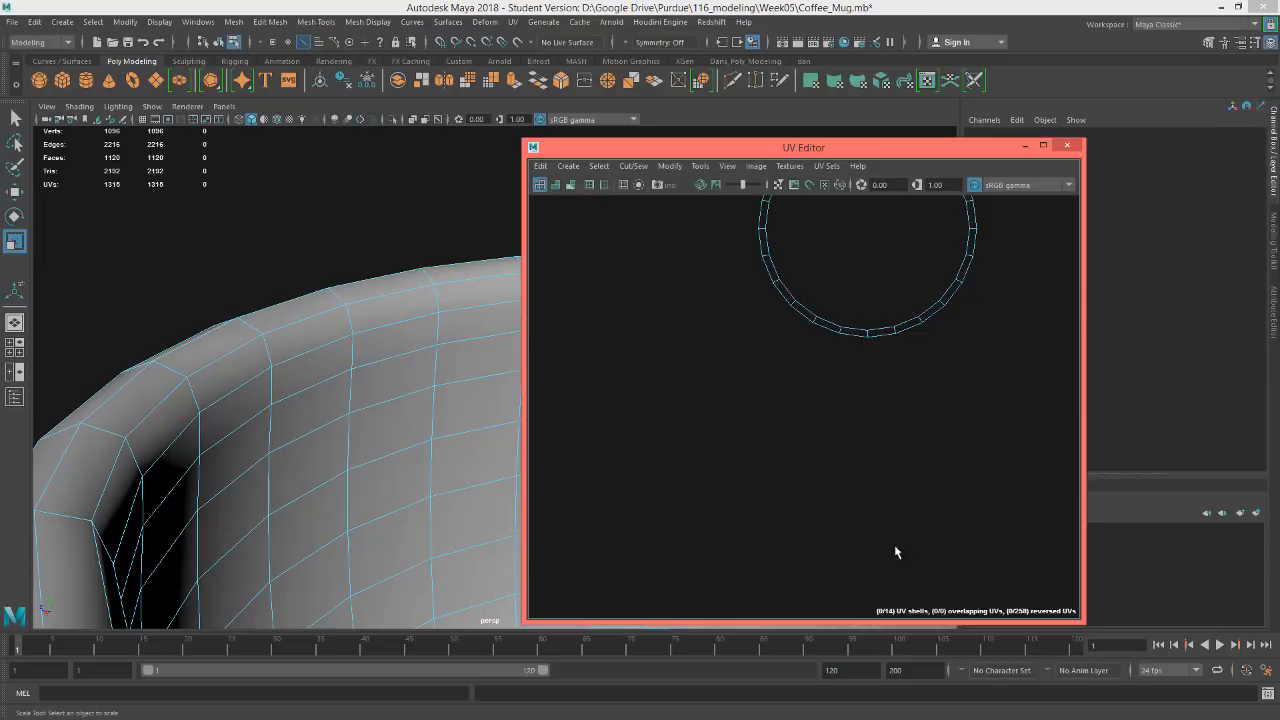
# Select both end edges of the inner-wall shell's upper border and locate their matching edges on the circular rim shell
pyautogui.keyDown('alt'); pyautogui.moveTo(861, 444); pyautogui.dragTo(957, 261, button='middle'); pyautogui.keyUp('alt')
pyautogui.scroll(-4, 957, 261)
pyautogui.scroll(3, 975, 337)
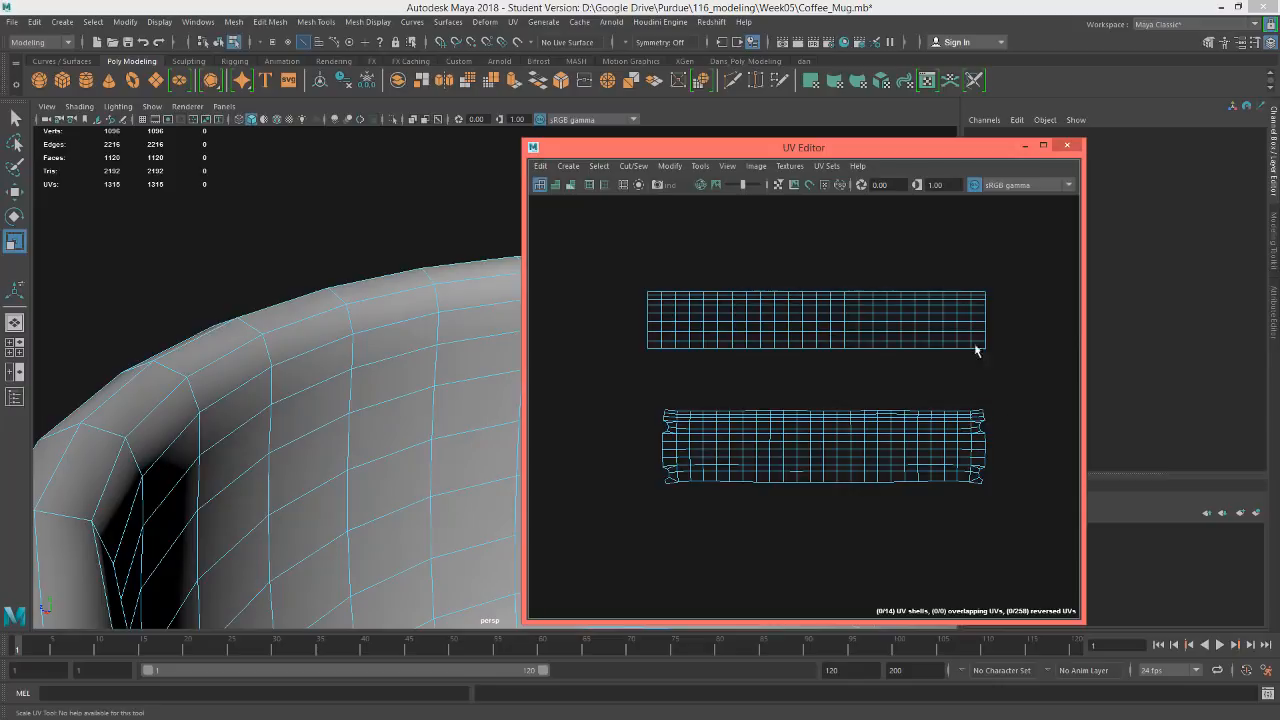
pyautogui.keyDown('alt'); pyautogui.moveTo(977, 350); pyautogui.dragTo(901, 424, button='middle'); pyautogui.keyUp('alt')
pyautogui.click(606, 403)
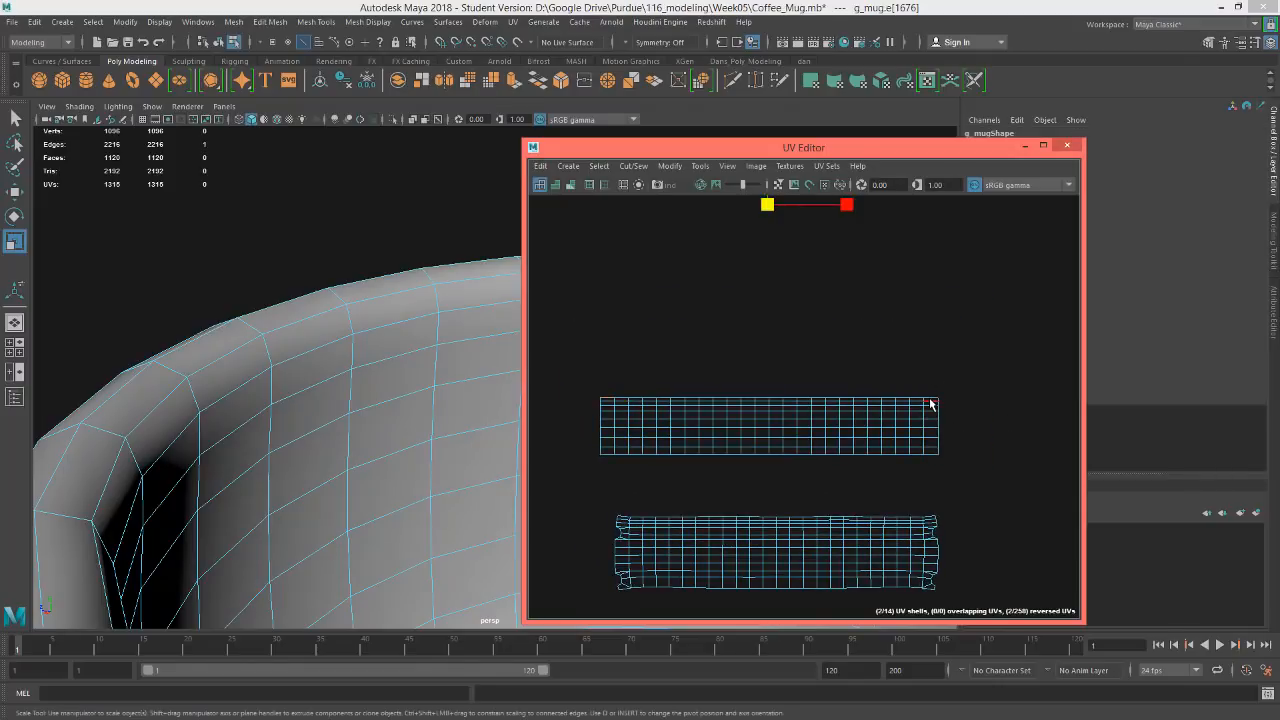
pyautogui.keyDown('shift'); pyautogui.click(931, 401); pyautogui.keyUp('shift')
pyautogui.keyDown('alt'); pyautogui.moveTo(908, 318); pyautogui.dragTo(890, 549, button='middle'); pyautogui.keyUp('alt')
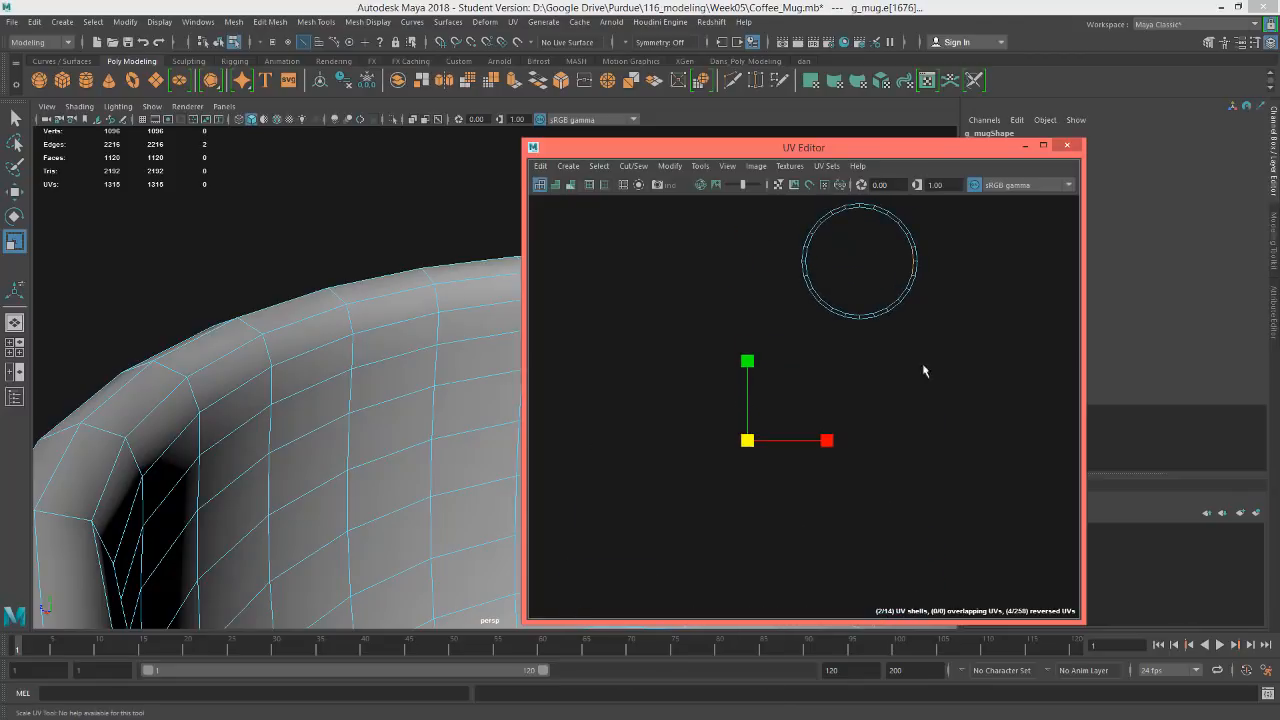
pyautogui.scroll(5, 920, 268)
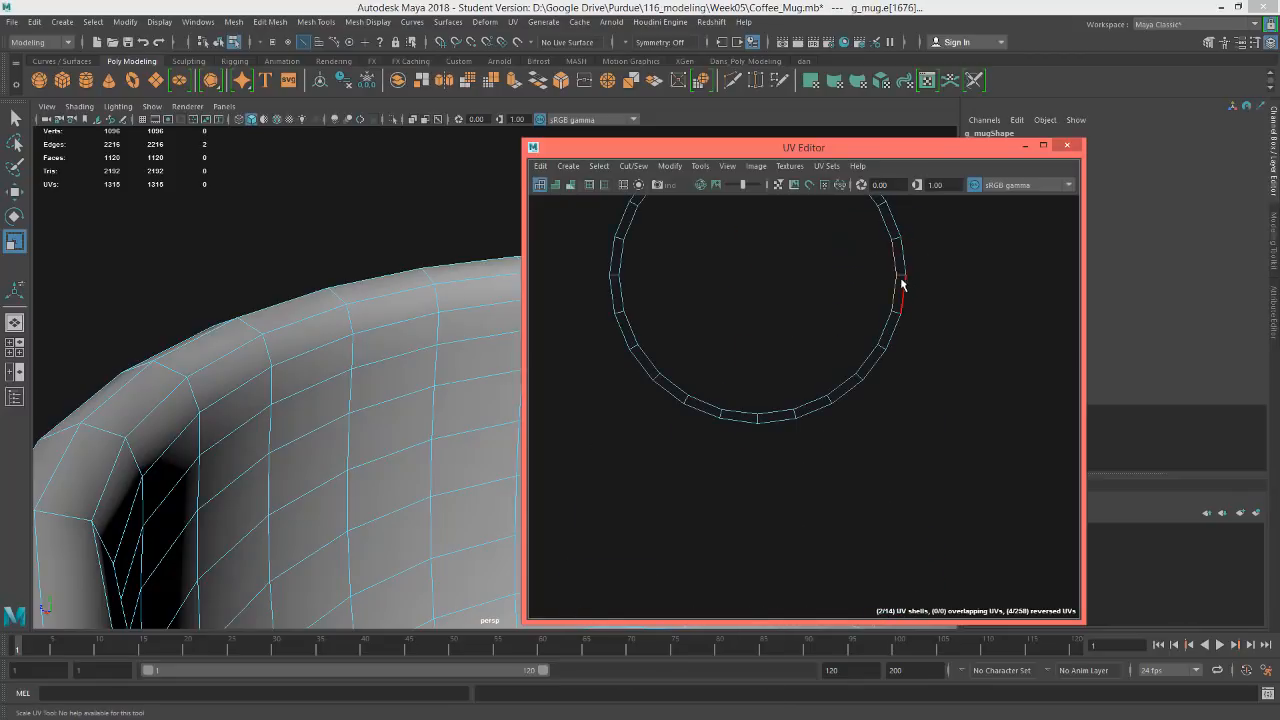
# Cut the rim shell at the cross edge on its rightmost point, in line with the inner-wall seam
pyautogui.click(898, 276)
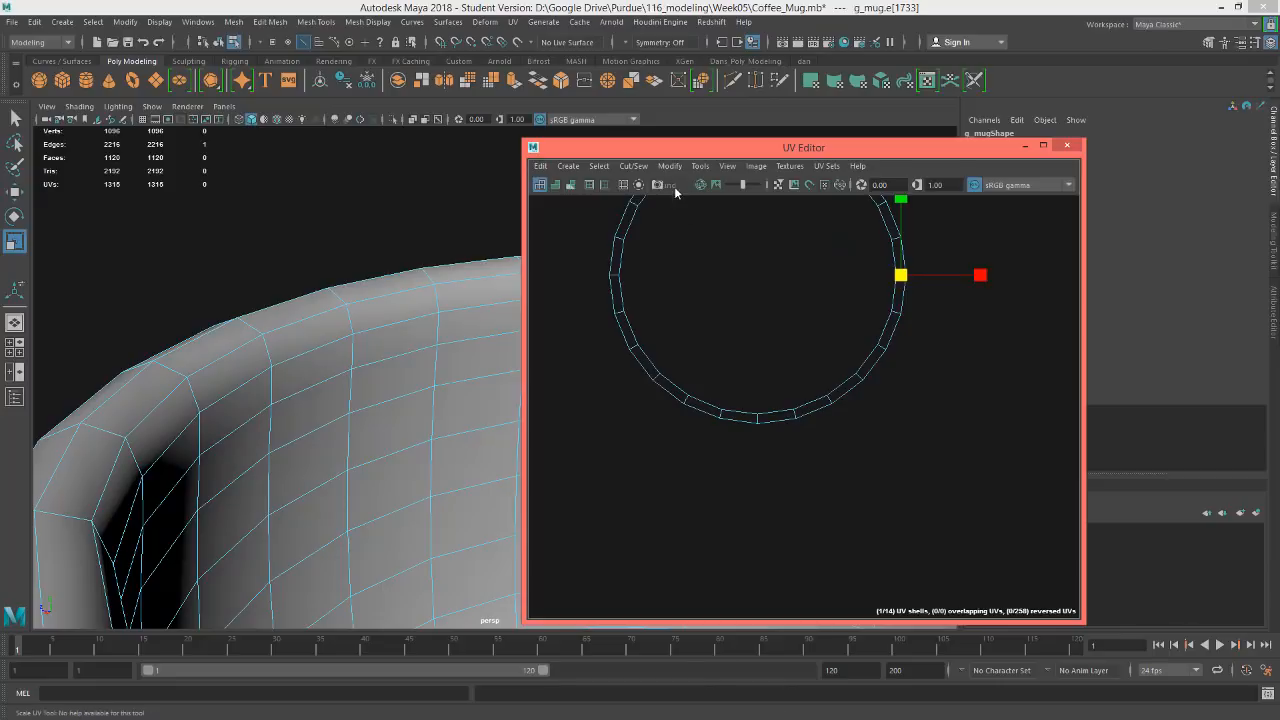
pyautogui.scroll(-6, 935, 455)
pyautogui.keyDown('alt'); pyautogui.moveTo(936, 538); pyautogui.dragTo(933, 316, button='middle'); pyautogui.keyUp('alt')
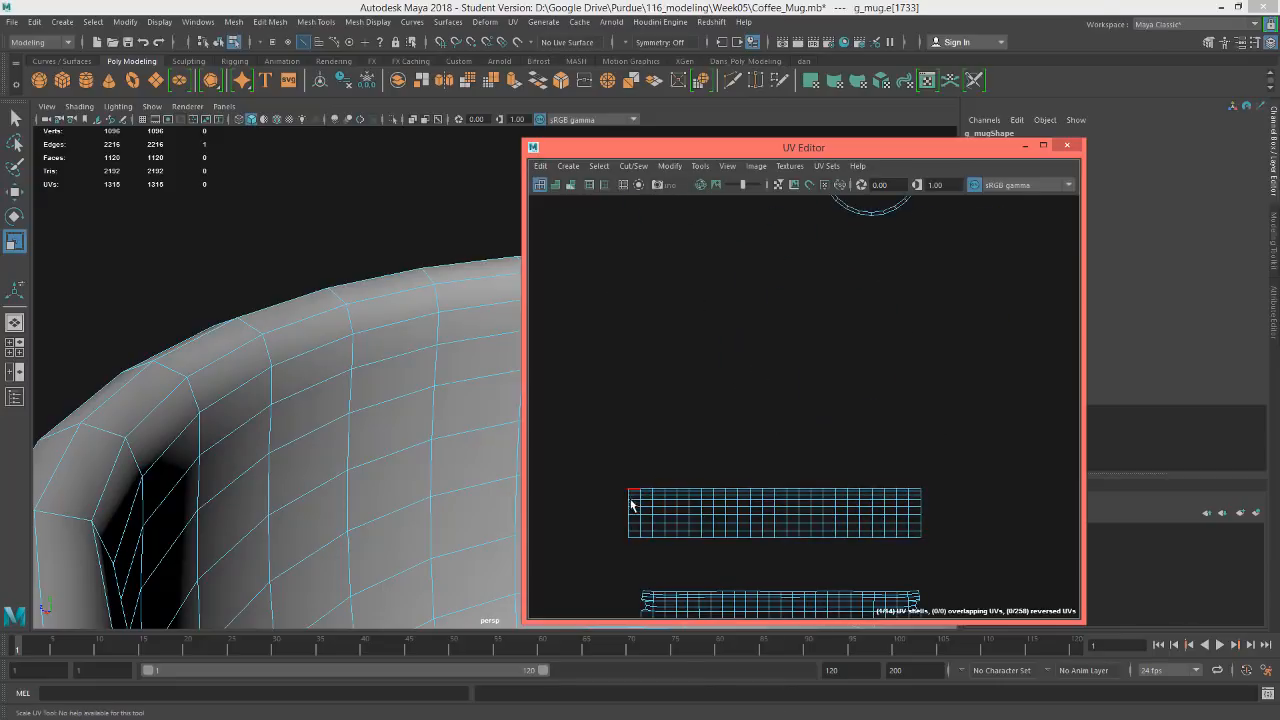
pyautogui.press('f')
pyautogui.click(636, 167)
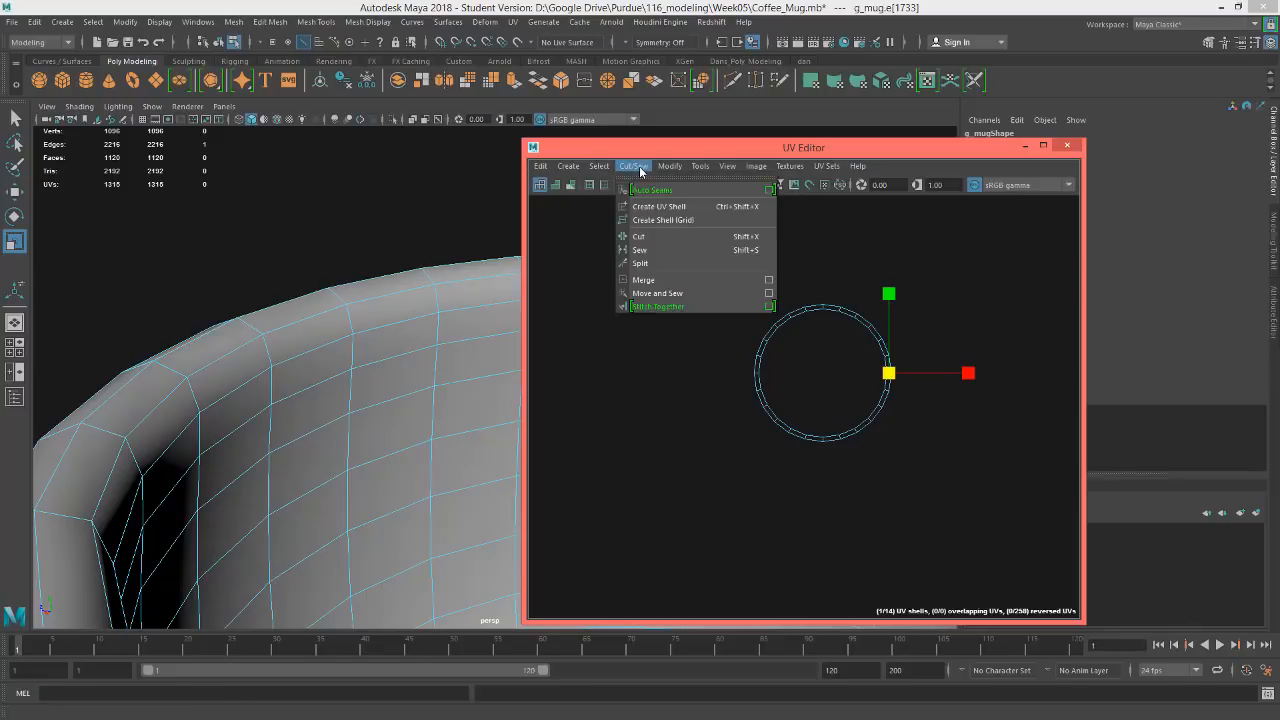
pyautogui.click(648, 240)
# Test the rim cut by moving its cross edge slightly inward, and undo the move
pyautogui.keyDown('alt'); pyautogui.moveTo(875, 474); pyautogui.dragTo(895, 252, button='middle'); pyautogui.keyUp('alt')
pyautogui.keyDown('alt'); pyautogui.moveTo(876, 438); pyautogui.dragTo(849, 605, button='middle'); pyautogui.keyUp('alt')
pyautogui.scroll(2, 836, 393)
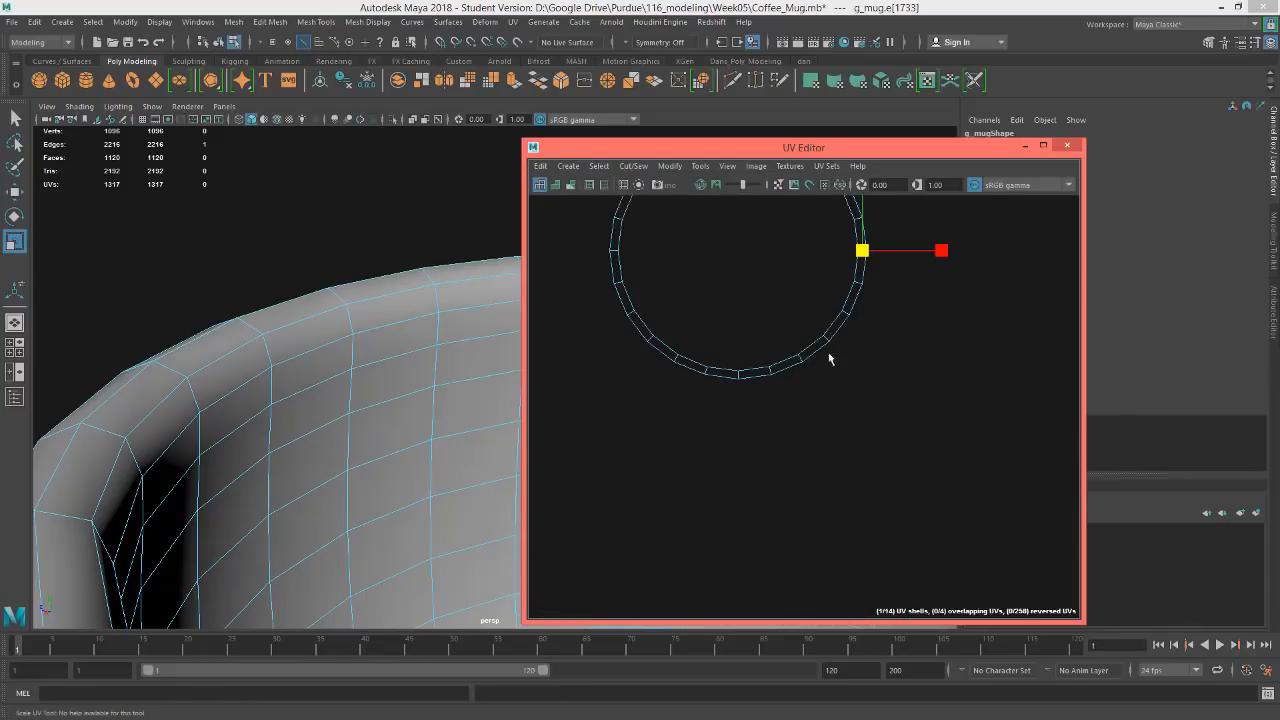
pyautogui.keyDown('alt'); pyautogui.moveTo(865, 308); pyautogui.dragTo(821, 527, button='middle'); pyautogui.keyUp('alt')
pyautogui.scroll(2, 821, 527)
pyautogui.click(848, 441)
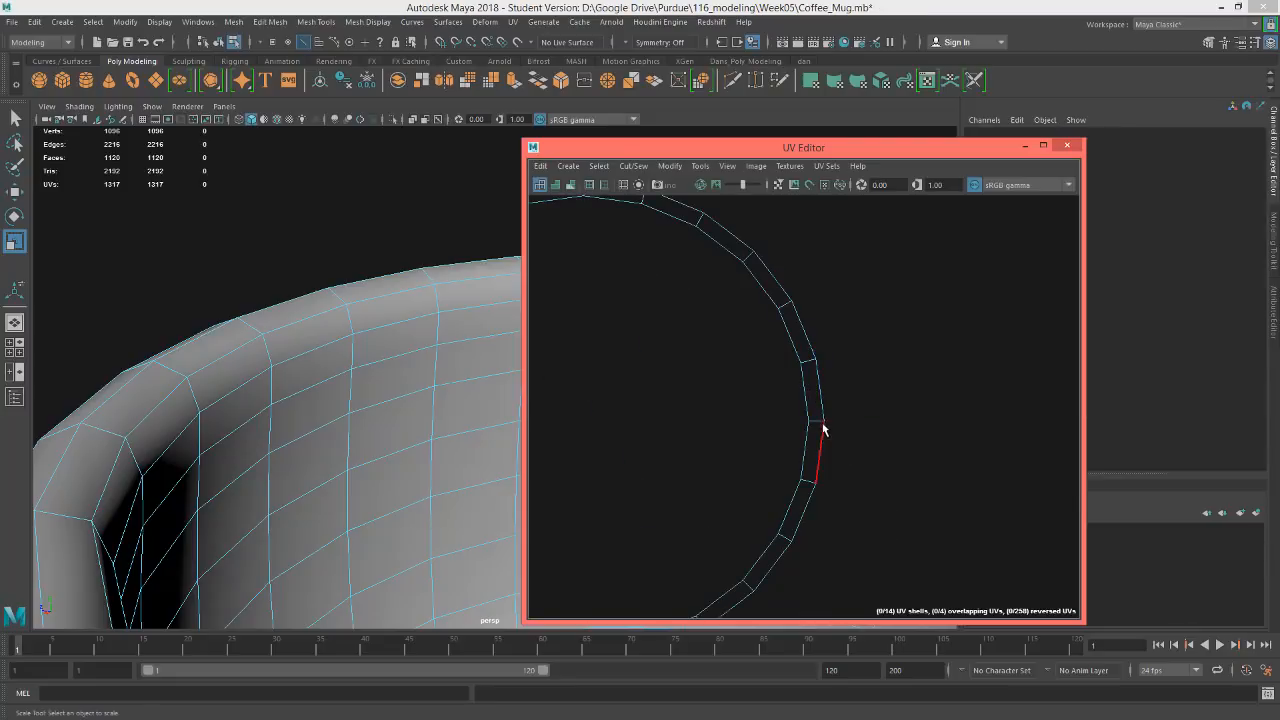
pyautogui.click(818, 425)
pyautogui.press('w')
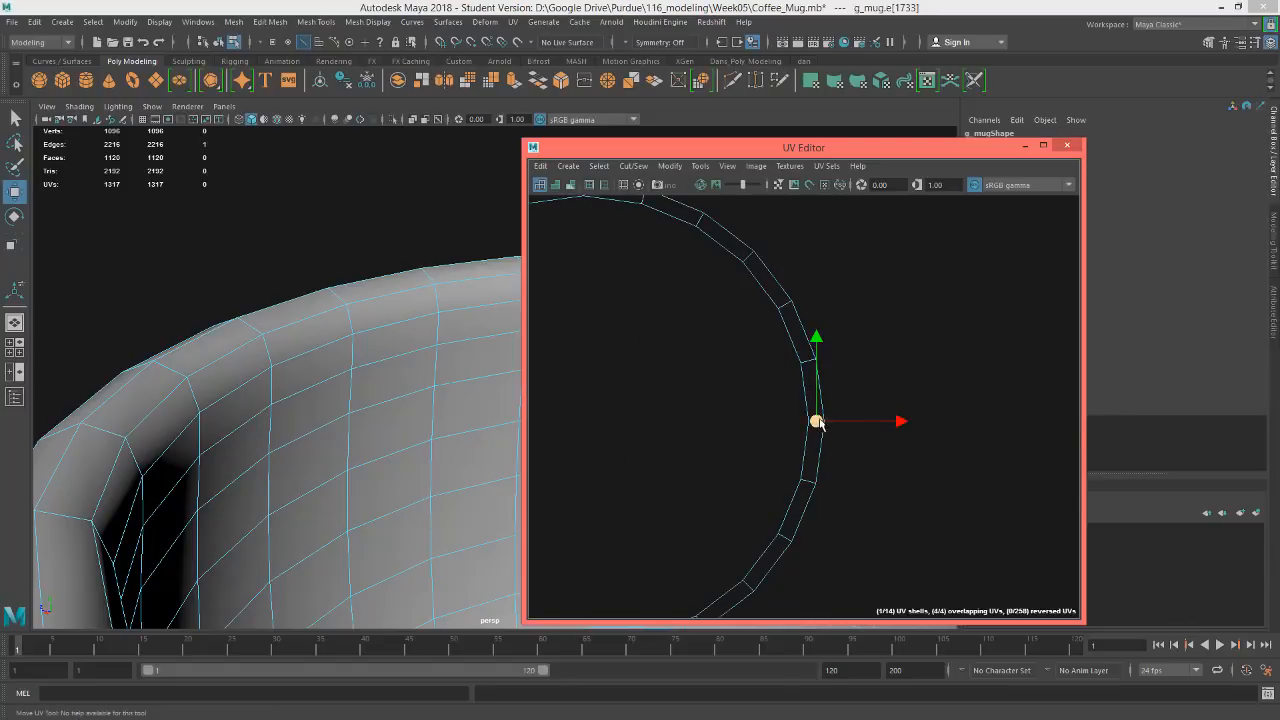
pyautogui.moveTo(817, 423)
pyautogui.mouseDown()
pyautogui.moveTo(834, 434)
pyautogui.moveTo(801, 412)
pyautogui.mouseUp()
pyautogui.click(820, 424)
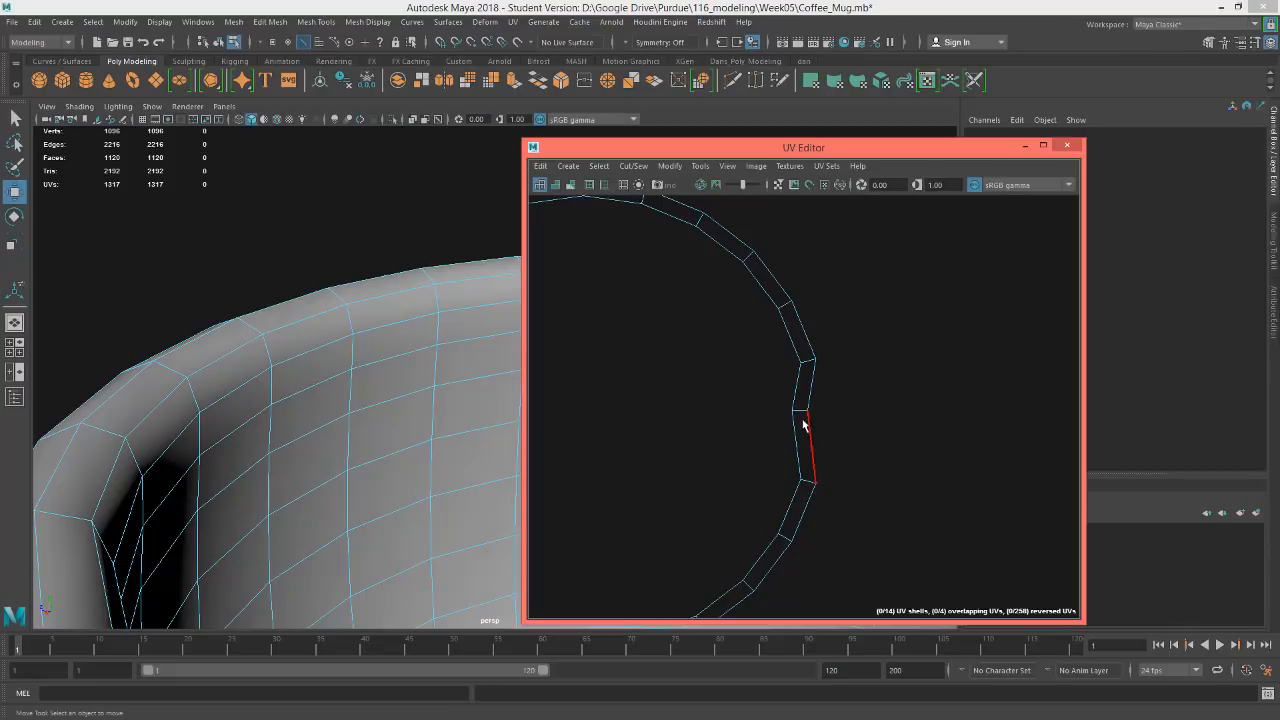
pyautogui.click(800, 414)
pyautogui.click(835, 439)
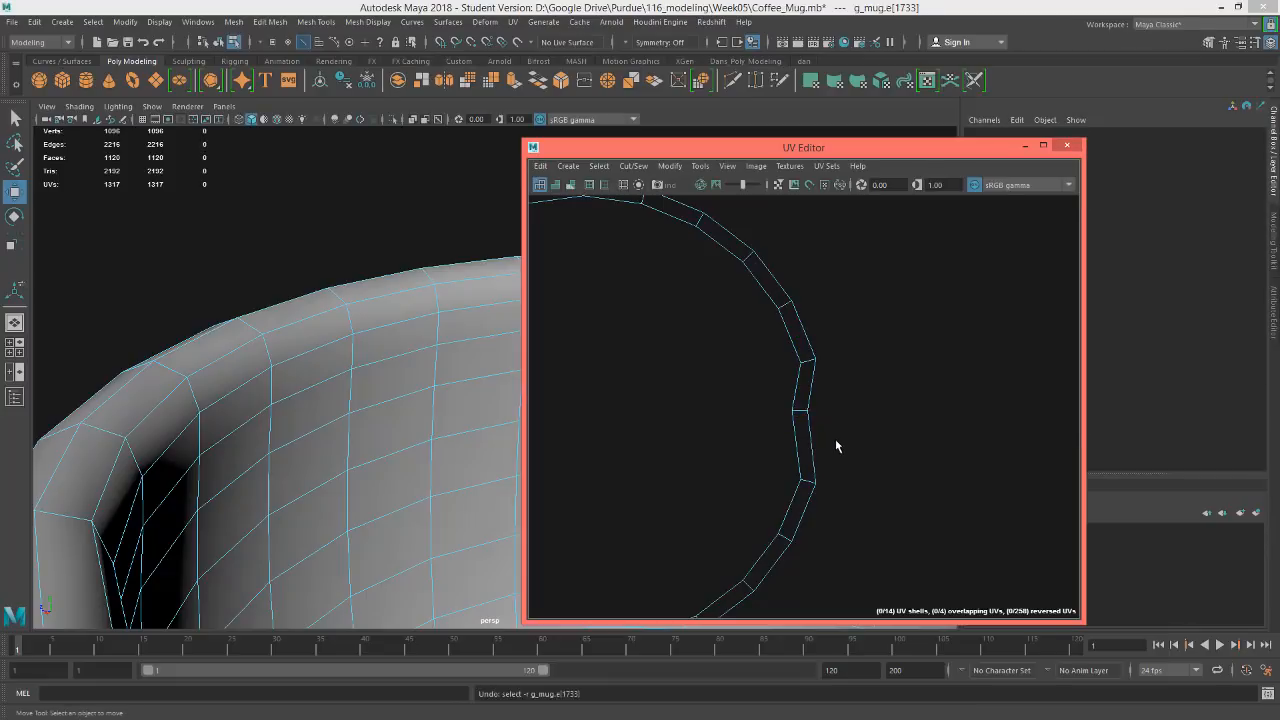
pyautogui.hotkey('ctrl', 'z')
pyautogui.hotkey('ctrl', 'z')
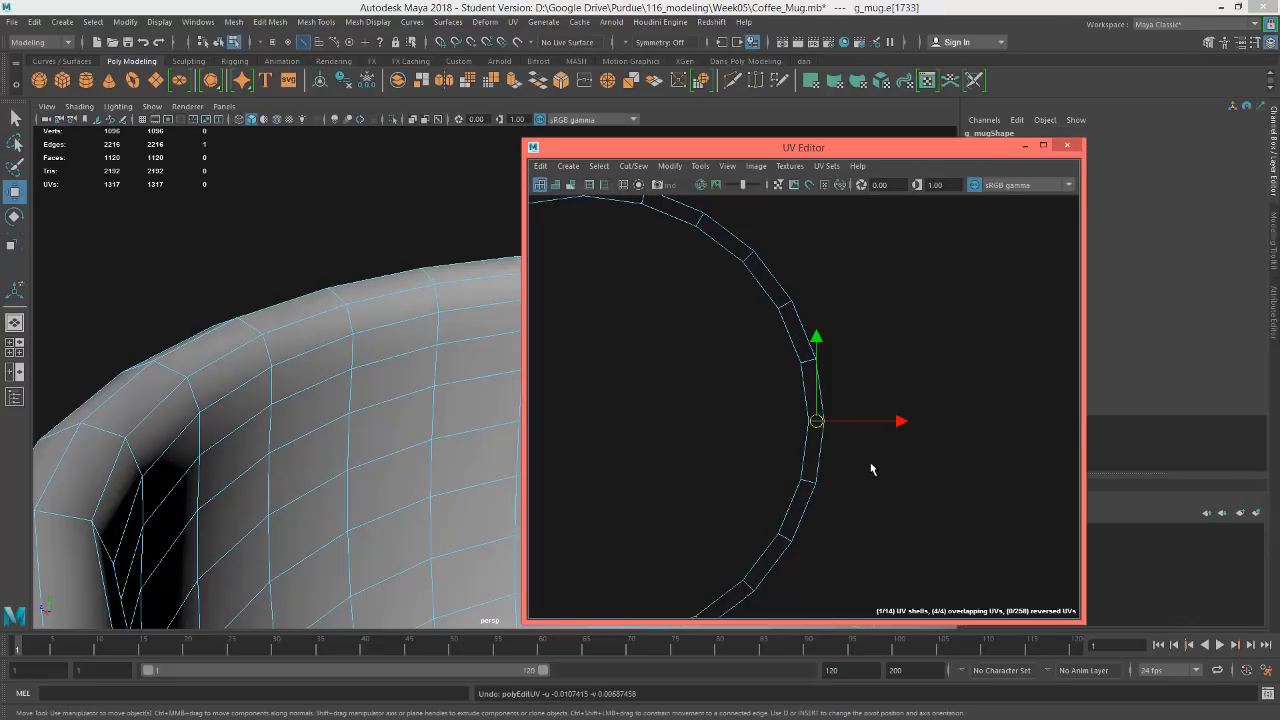
# Cut the same rim cross edge again and test the seam by moving the edge slightly inward
pyautogui.click(633, 166)
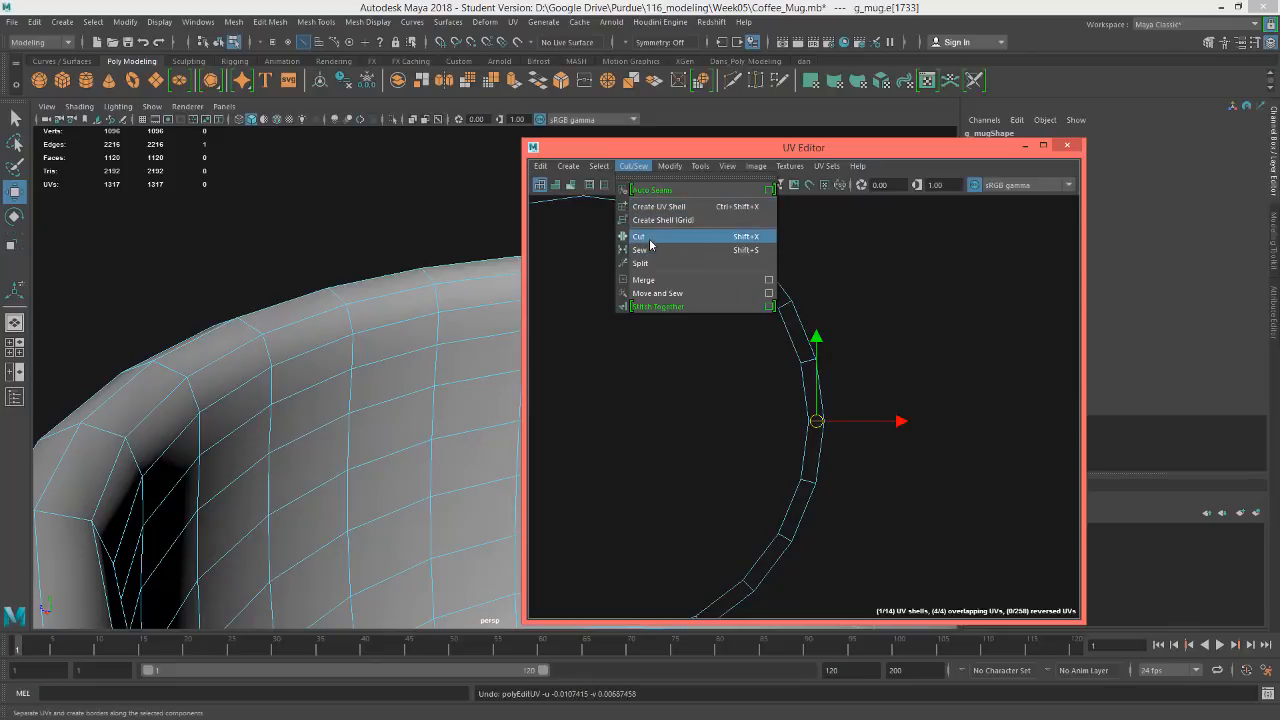
pyautogui.click(640, 250)
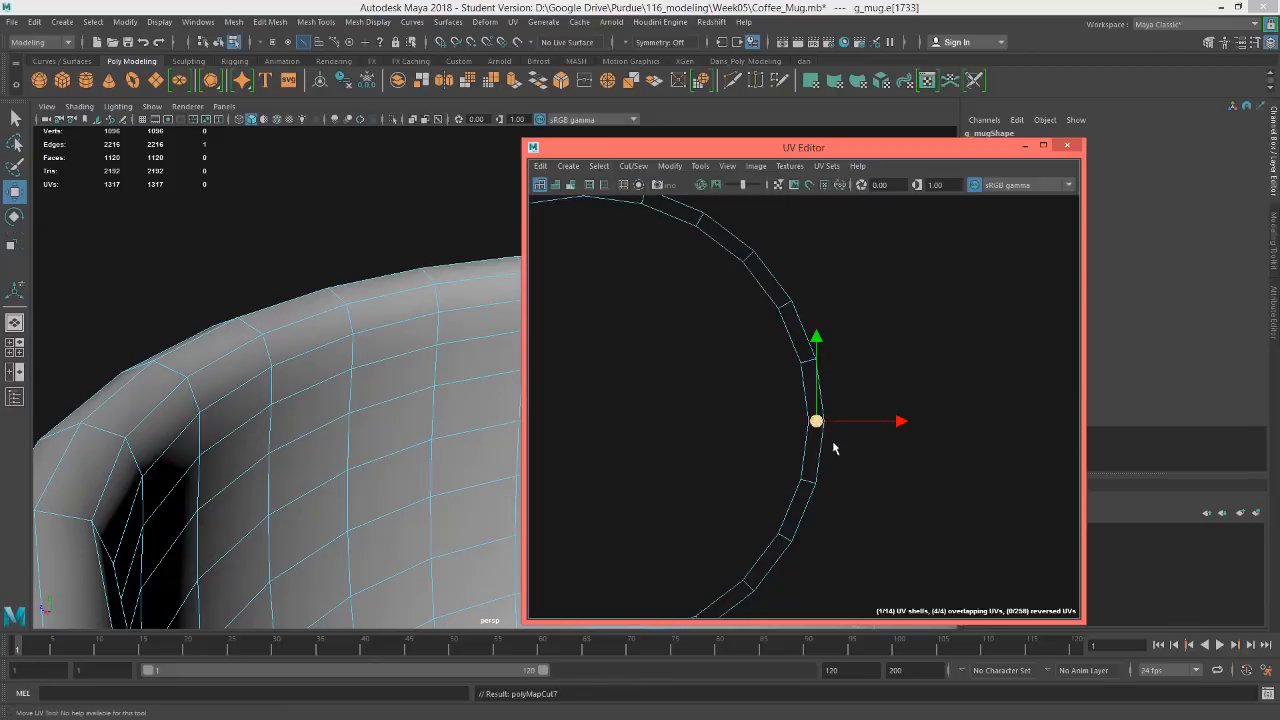
pyautogui.click(832, 440)
pyautogui.click(817, 424)
pyautogui.moveTo(821, 429); pyautogui.dragTo(755, 436)
pyautogui.click(850, 438)
pyautogui.click(810, 415)
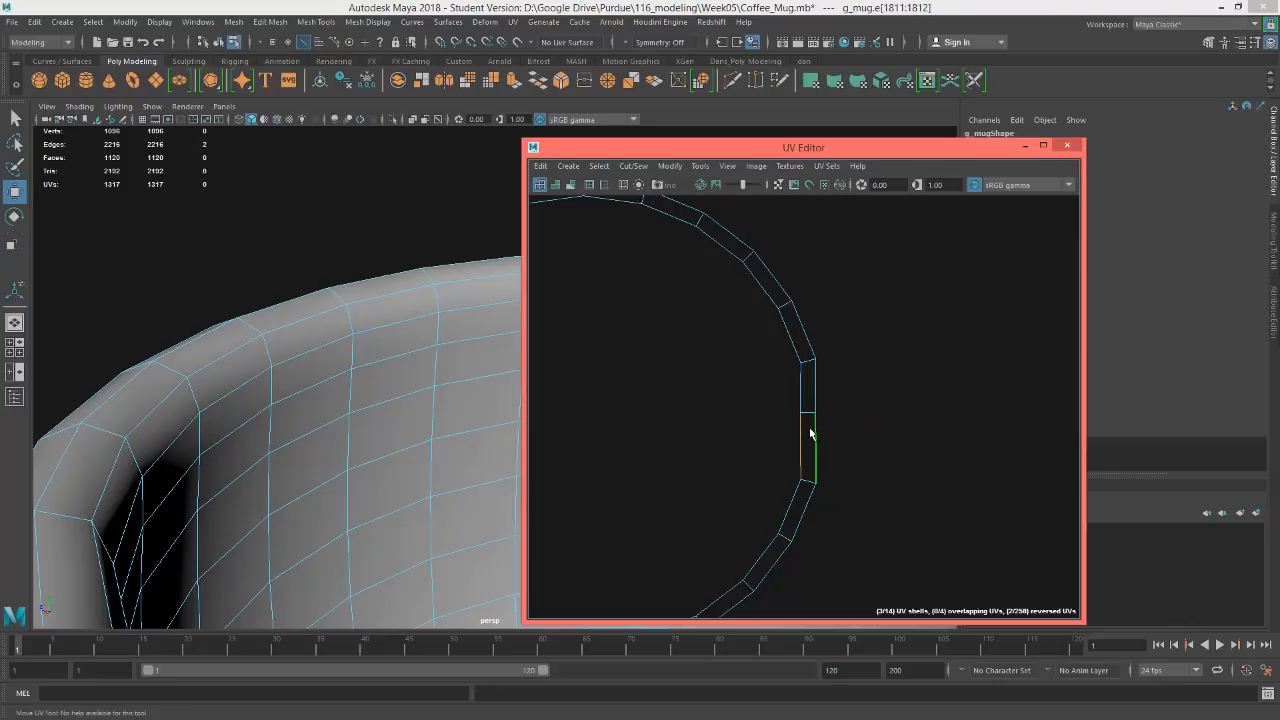
pyautogui.keyDown('alt'); pyautogui.moveTo(868, 410); pyautogui.dragTo(858, 418, button='middle'); pyautogui.keyUp('alt')
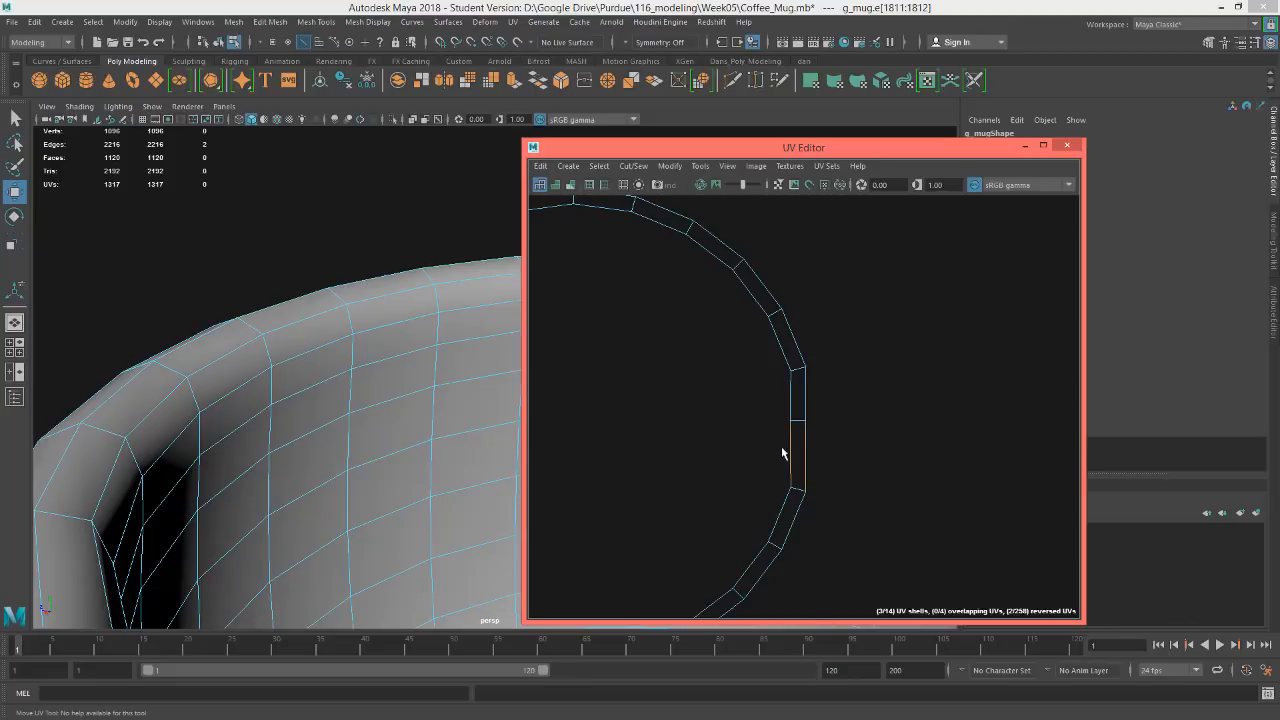
# Switch to UV selection, test the seam by moving the grown UV selection below it slightly downward, and undo the move
pyautogui.moveTo(782, 447); pyautogui.dragTo(845, 455, button='right')
pyautogui.moveTo(863, 515); pyautogui.dragTo(771, 462)
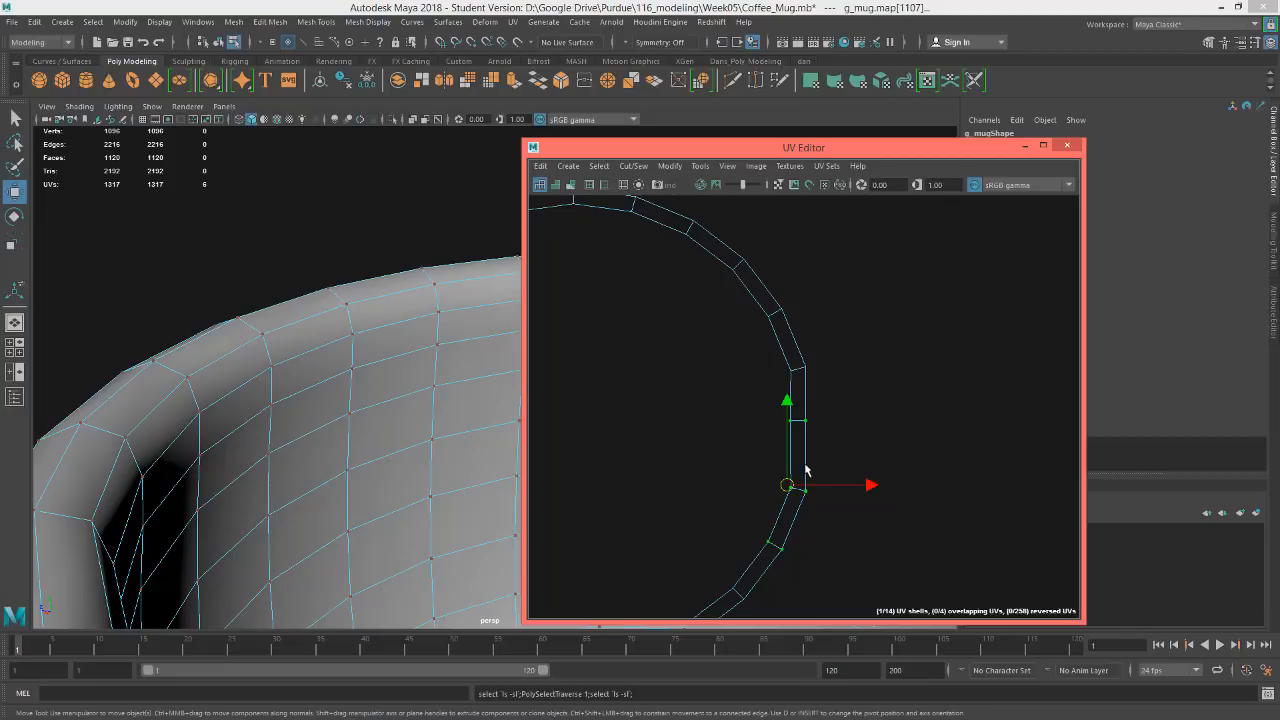
pyautogui.moveTo(797, 489)
pyautogui.mouseDown()
pyautogui.moveTo(804, 497)
pyautogui.moveTo(787, 493)
pyautogui.mouseUp()
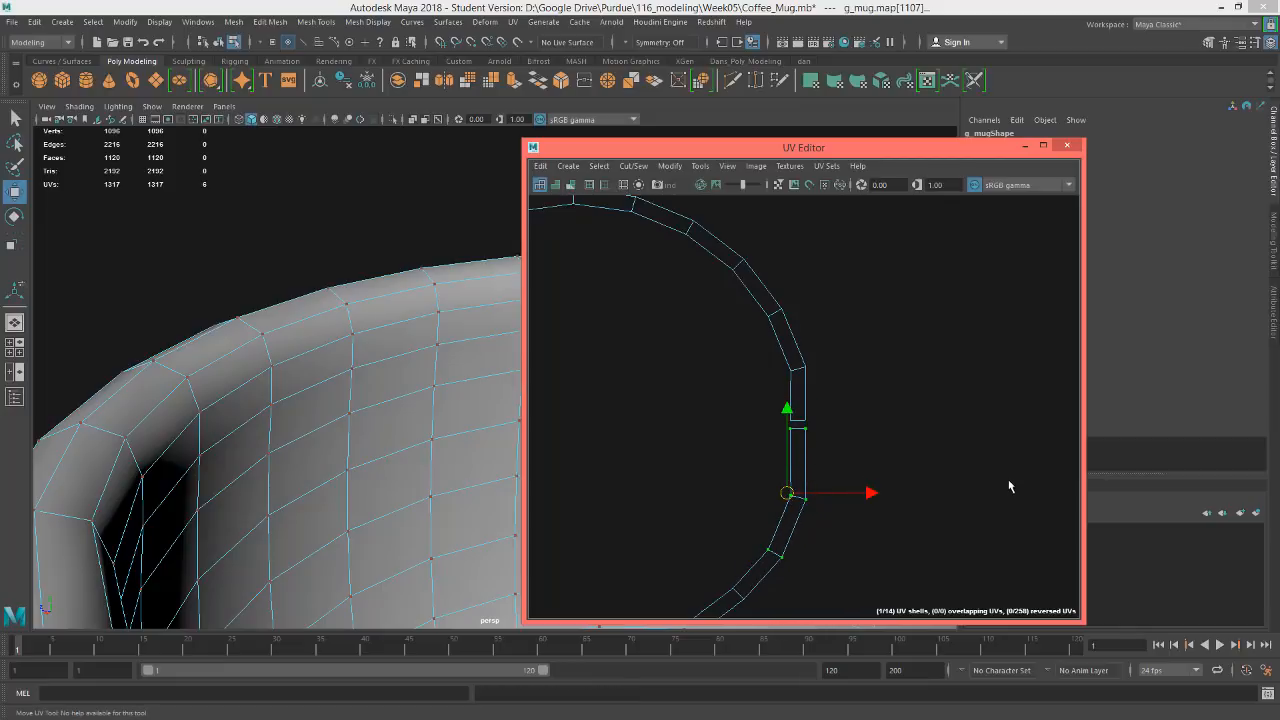
pyautogui.keyDown('alt'); pyautogui.moveTo(883, 437); pyautogui.dragTo(889, 383, button='middle'); pyautogui.keyUp('alt')
pyautogui.scroll(2, 889, 383)
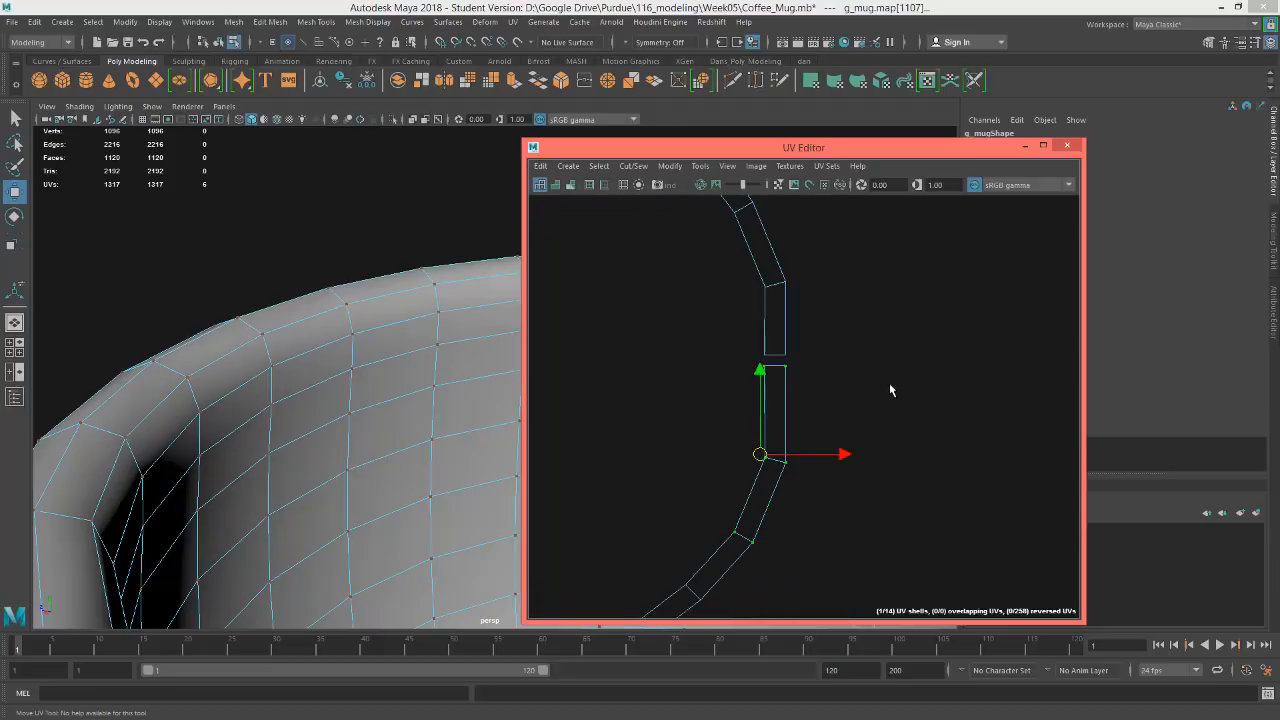
pyautogui.hotkey('ctrl', 'z')
# Check the UVs at and just below the rim seam, and undo back through the cut edge's inward move
pyautogui.moveTo(809, 494); pyautogui.dragTo(756, 436)
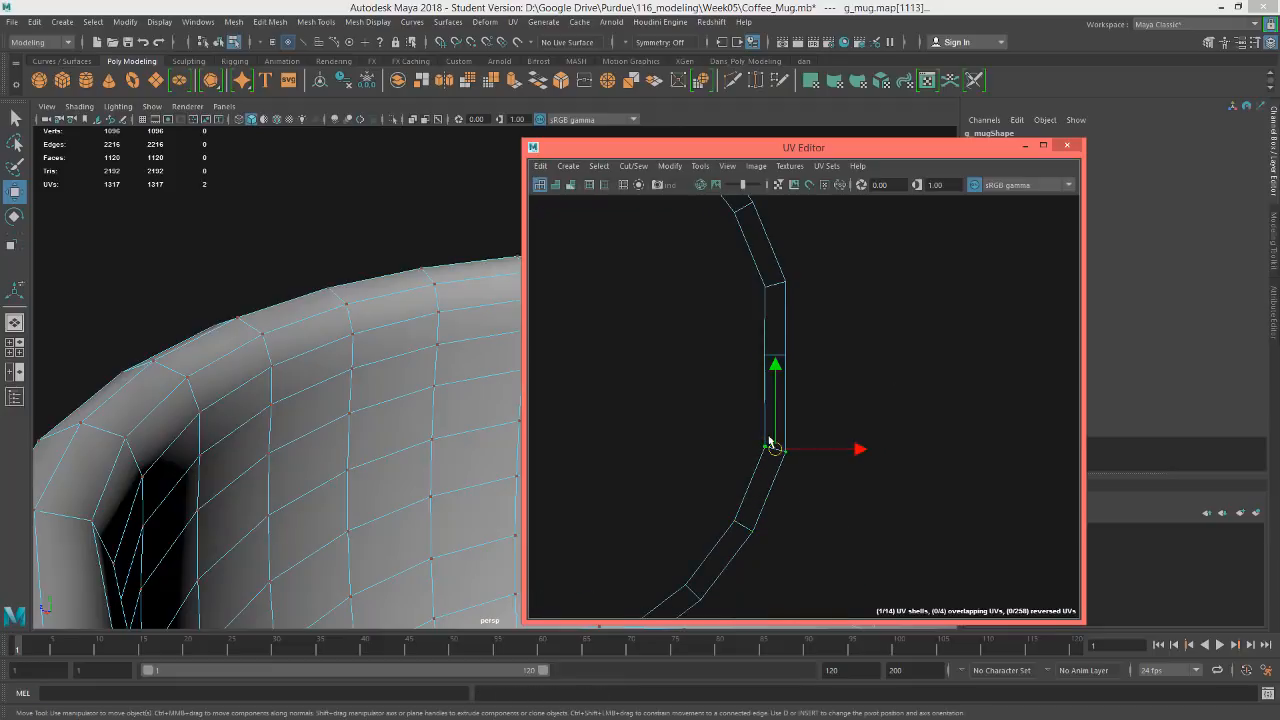
pyautogui.moveTo(846, 380); pyautogui.dragTo(718, 343)
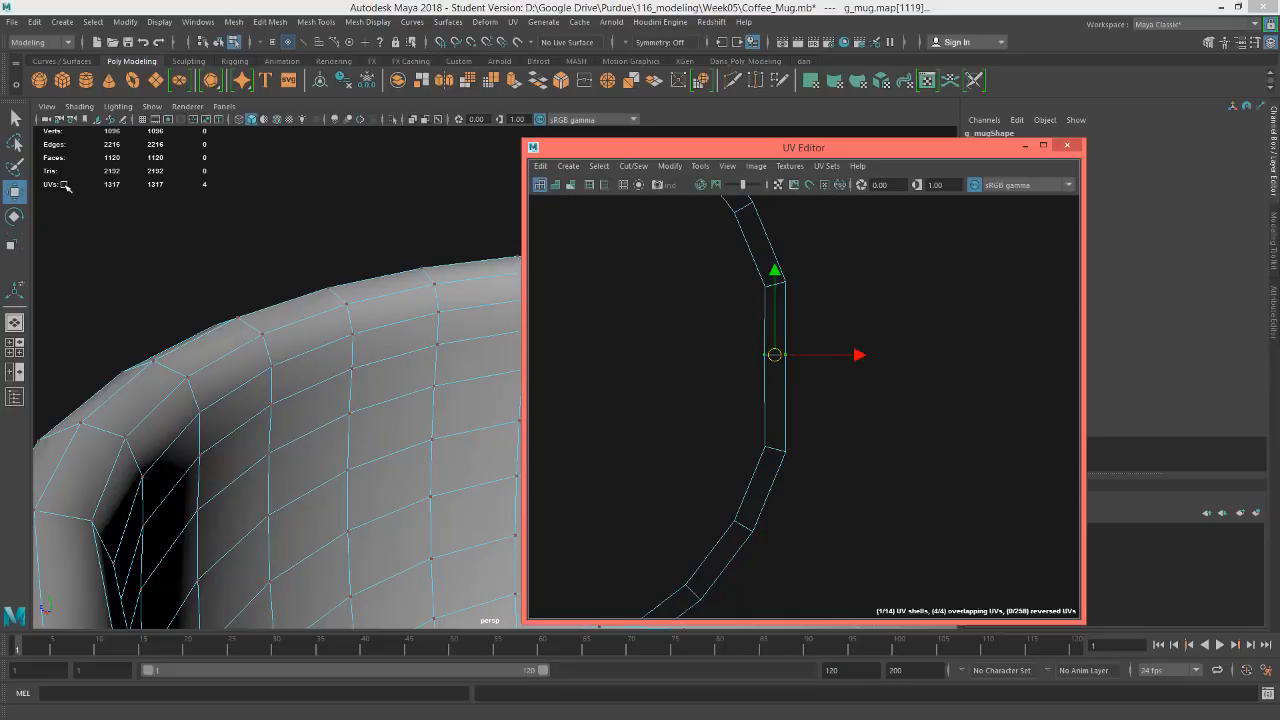
pyautogui.hotkey('ctrl', 'z')
pyautogui.hotkey('ctrl', 'z')
pyautogui.hotkey('ctrl', 'z')
pyautogui.hotkey('ctrl', 'z')
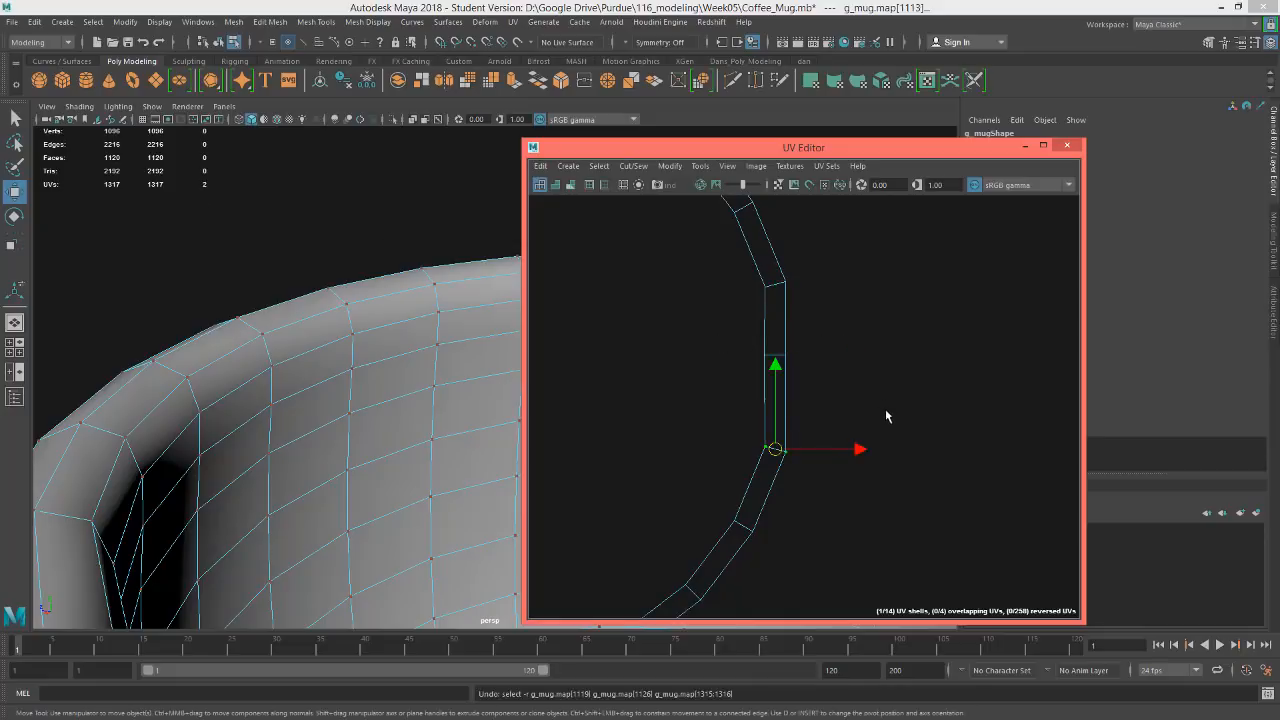
pyautogui.hotkey('ctrl', 'z')
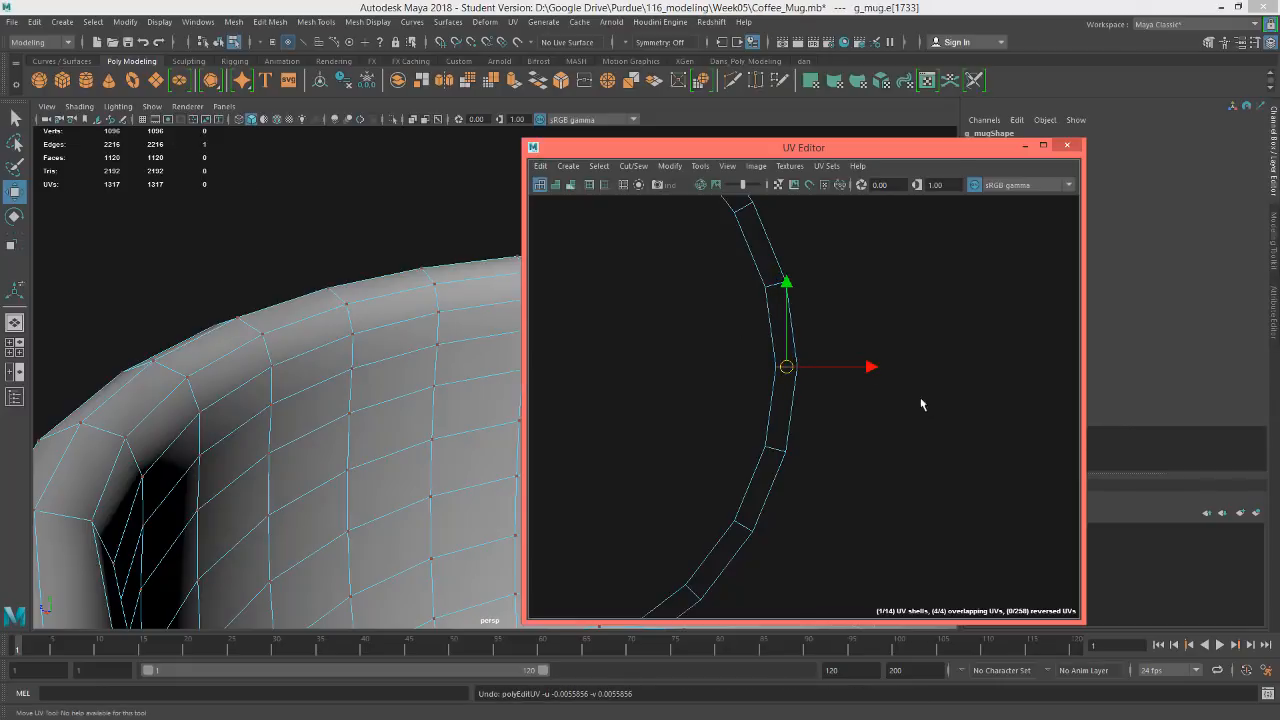
# Switch to UV selection, select the UV pair just below the rim seam and grow the selection once
pyautogui.moveTo(829, 396); pyautogui.dragTo(876, 377, button='right')
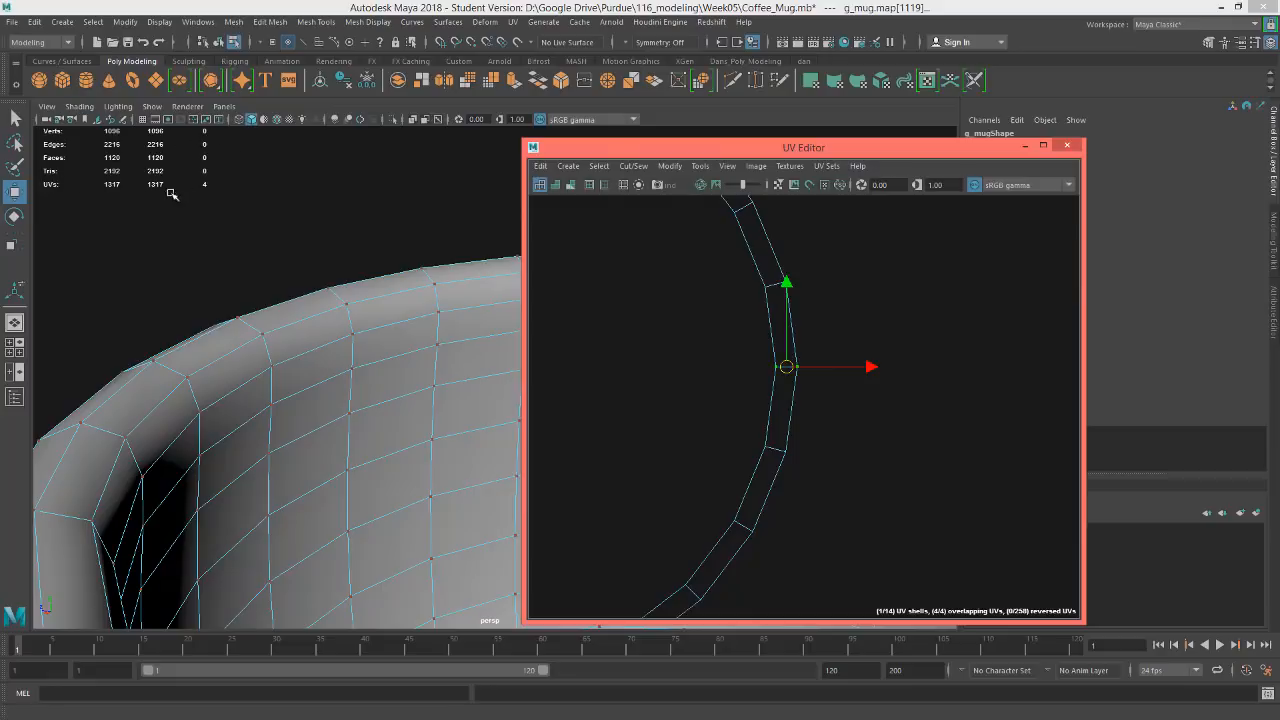
pyautogui.moveTo(844, 463); pyautogui.dragTo(658, 396)
pyautogui.hotkey('shift', '.')
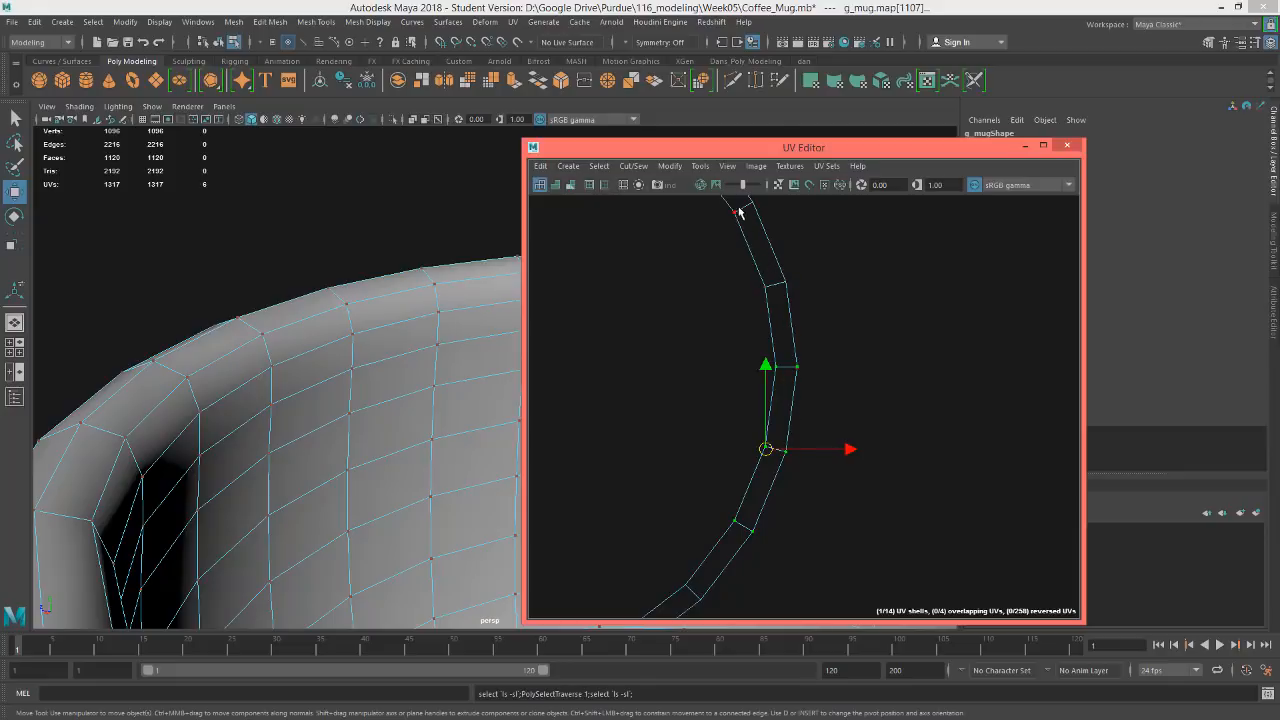
# Grow the UV selection further along the rim ring and shift it slightly to test the seam
pyautogui.hotkey('shift', '.')
pyautogui.hotkey('shift', '.')
pyautogui.hotkey('shift', '.')
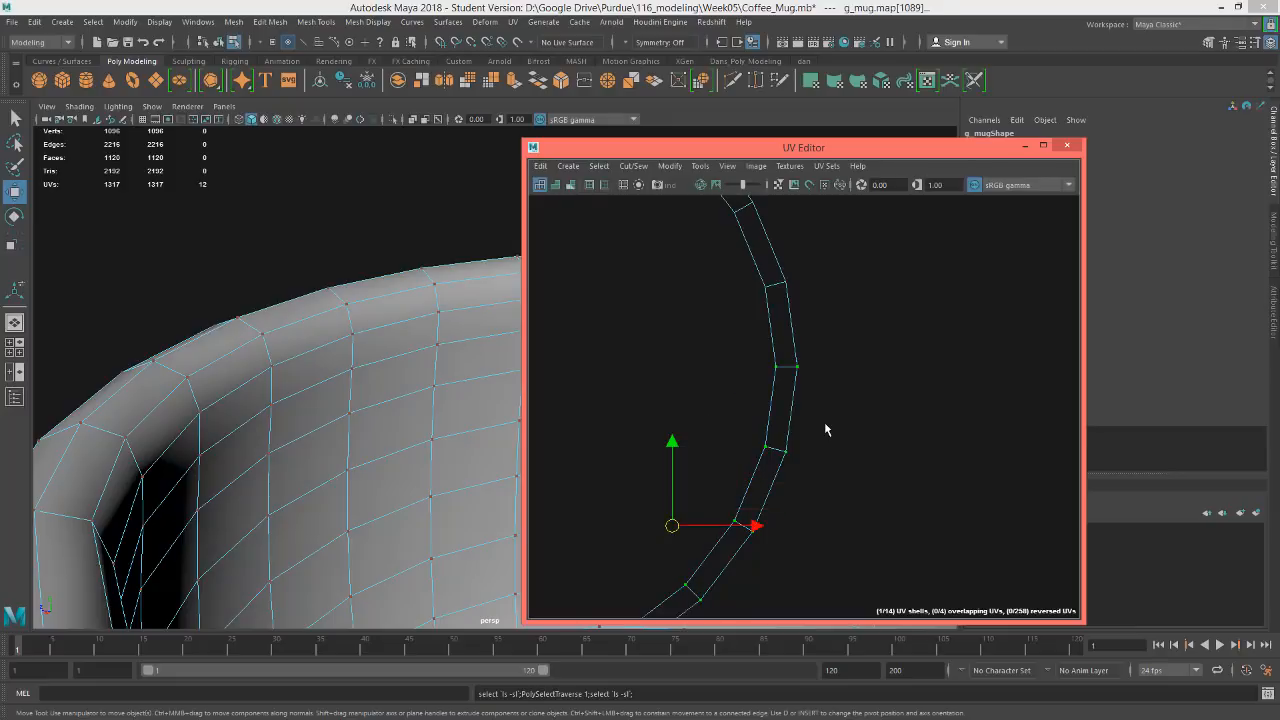
pyautogui.scroll(-1, 825, 423)
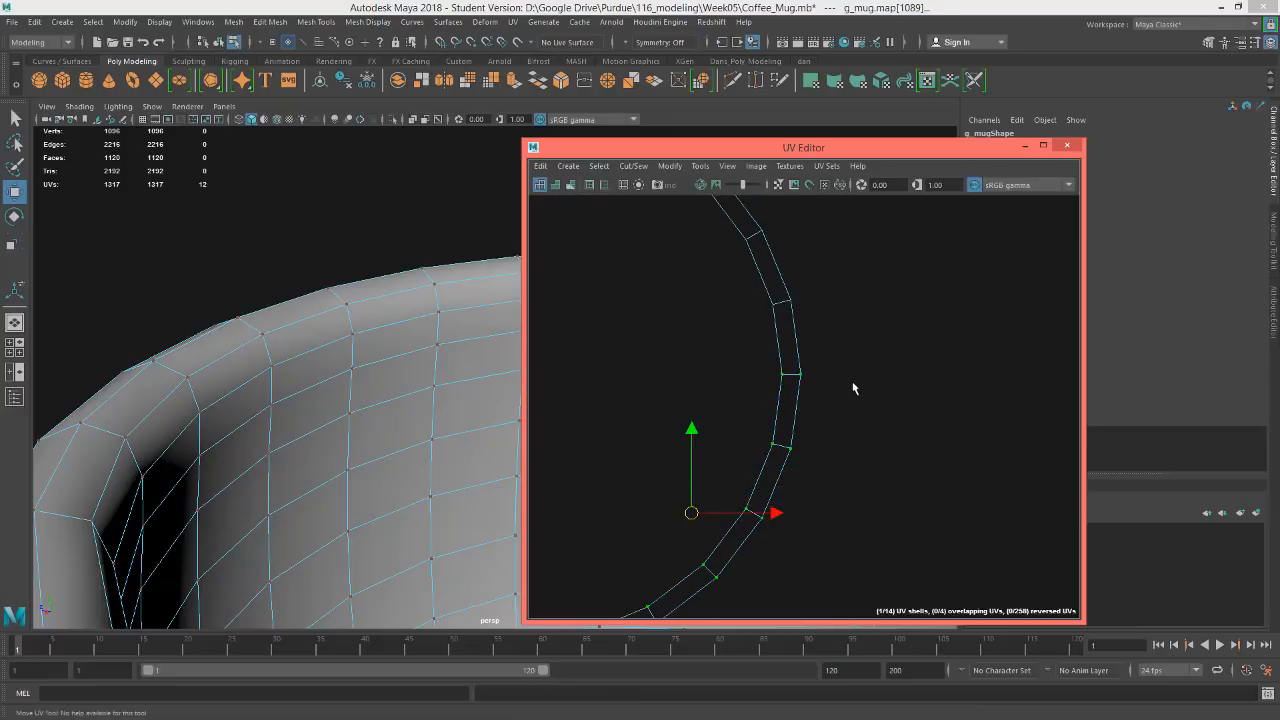
pyautogui.keyDown('alt'); pyautogui.moveTo(853, 384); pyautogui.dragTo(881, 364, button='middle'); pyautogui.keyUp('alt')
pyautogui.moveTo(723, 495); pyautogui.dragTo(728, 499)
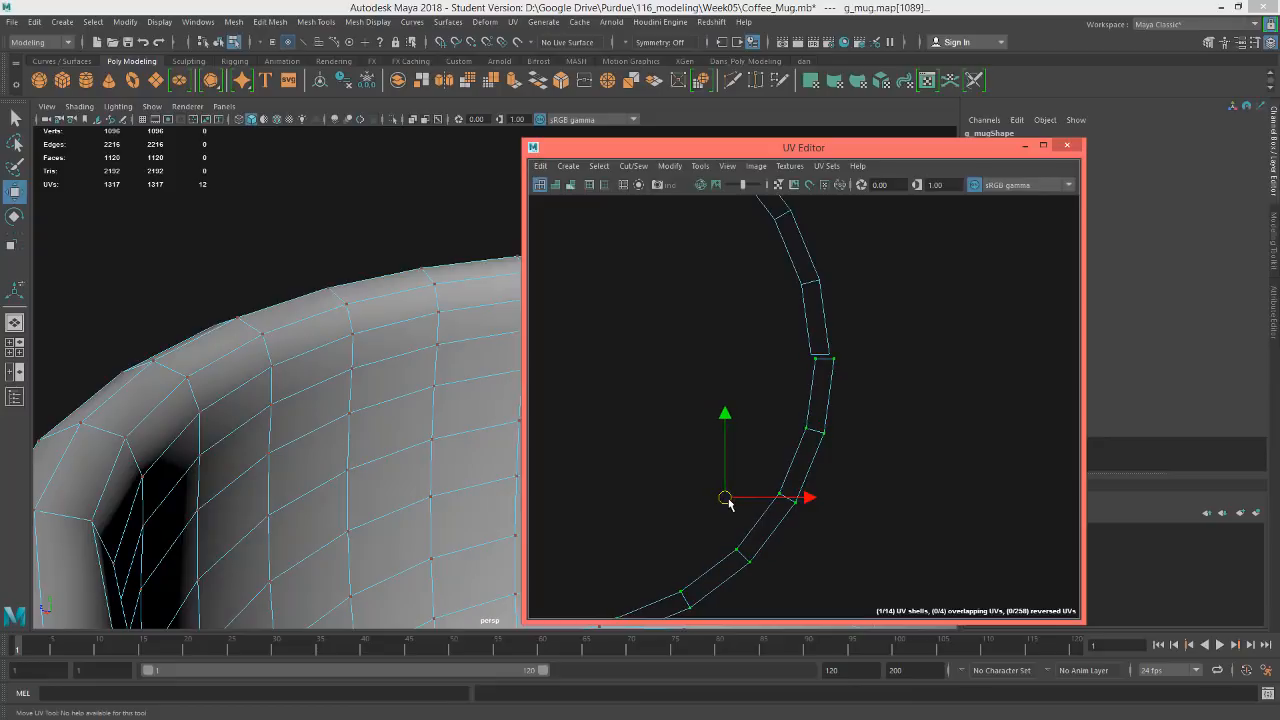
pyautogui.scroll(-2, 848, 494)
pyautogui.keyDown('alt'); pyautogui.moveTo(869, 487); pyautogui.dragTo(884, 381, button='middle'); pyautogui.keyUp('alt')
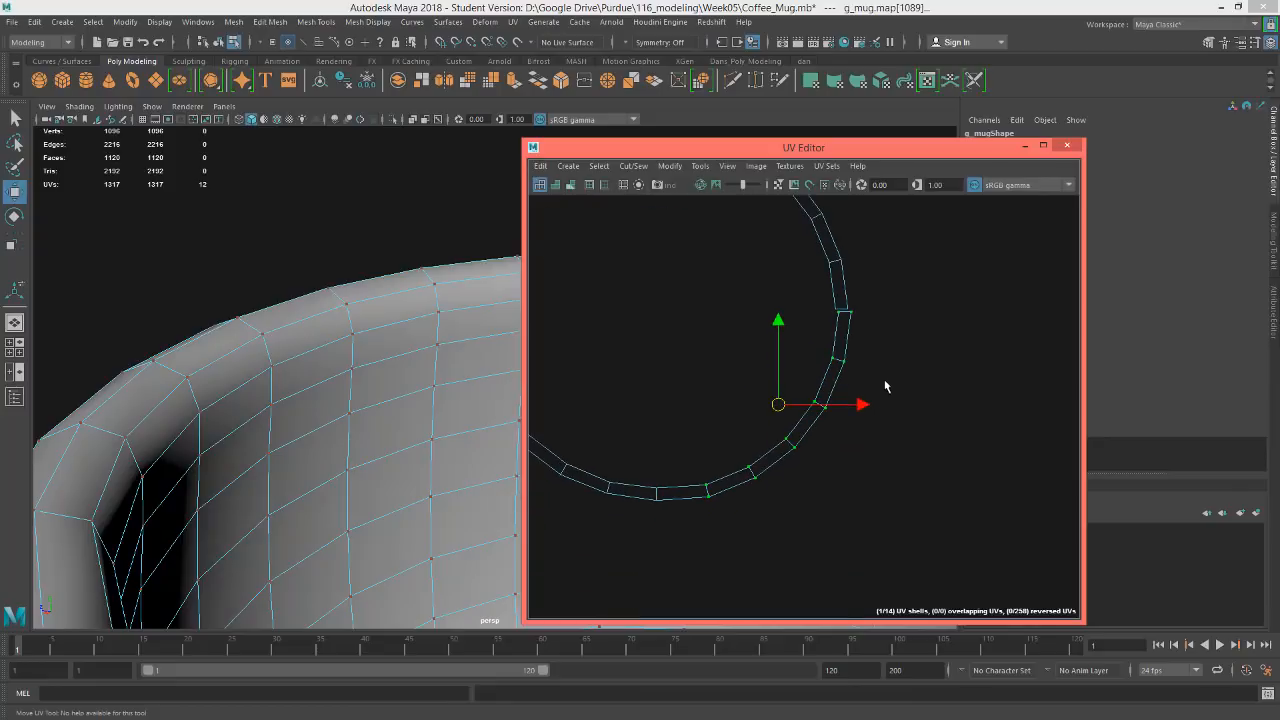
# Select the inner-wall shell's top edge loop and join it to the circular rim shell with Move and Sew
pyautogui.scroll(-2, 885, 381)
pyautogui.keyDown('alt'); pyautogui.moveTo(893, 481); pyautogui.dragTo(875, 373, button='middle'); pyautogui.keyUp('alt')
pyautogui.scroll(1, 848, 410)
pyautogui.scroll(-1, 848, 410)
pyautogui.scroll(-3, 940, 444)
pyautogui.scroll(-1, 875, 373)
pyautogui.keyDown('alt'); pyautogui.moveTo(847, 506); pyautogui.dragTo(907, 441, button='middle'); pyautogui.keyUp('alt')
pyautogui.moveTo(806, 514); pyautogui.dragTo(808, 479, button='right')
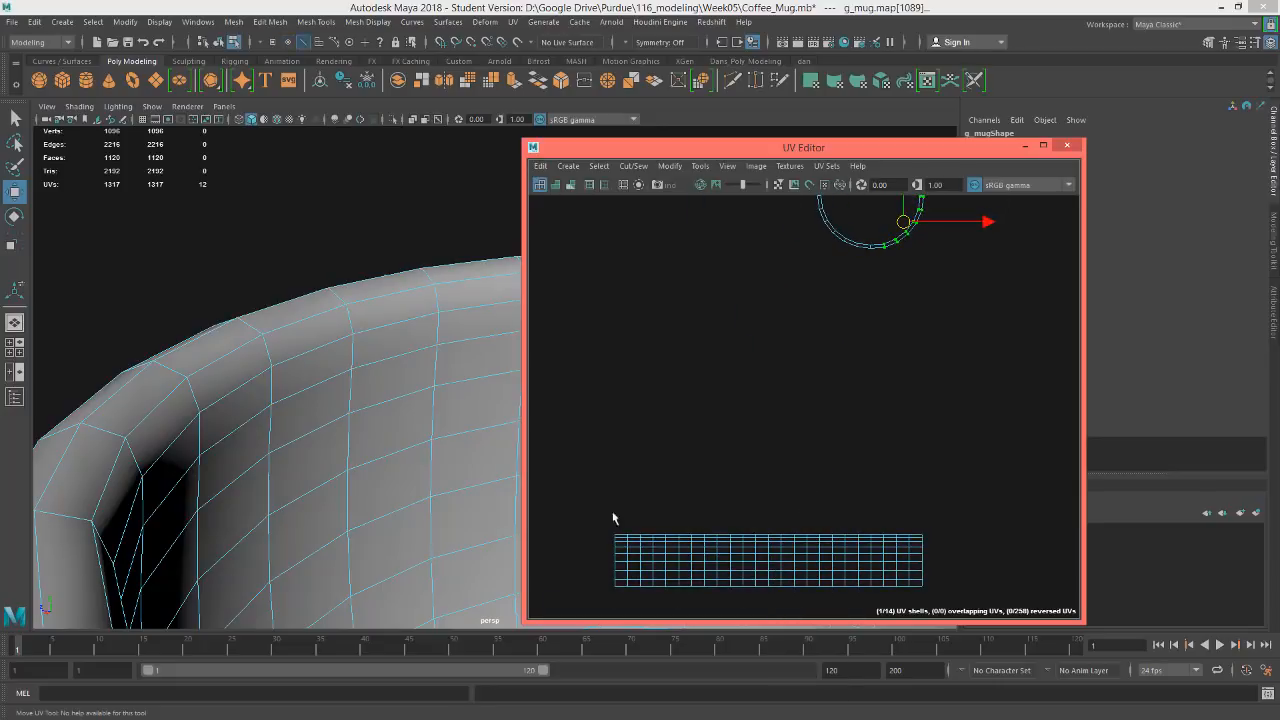
pyautogui.moveTo(553, 502); pyautogui.dragTo(969, 540)
pyautogui.moveTo(969, 535); pyautogui.dragTo(491, 538)
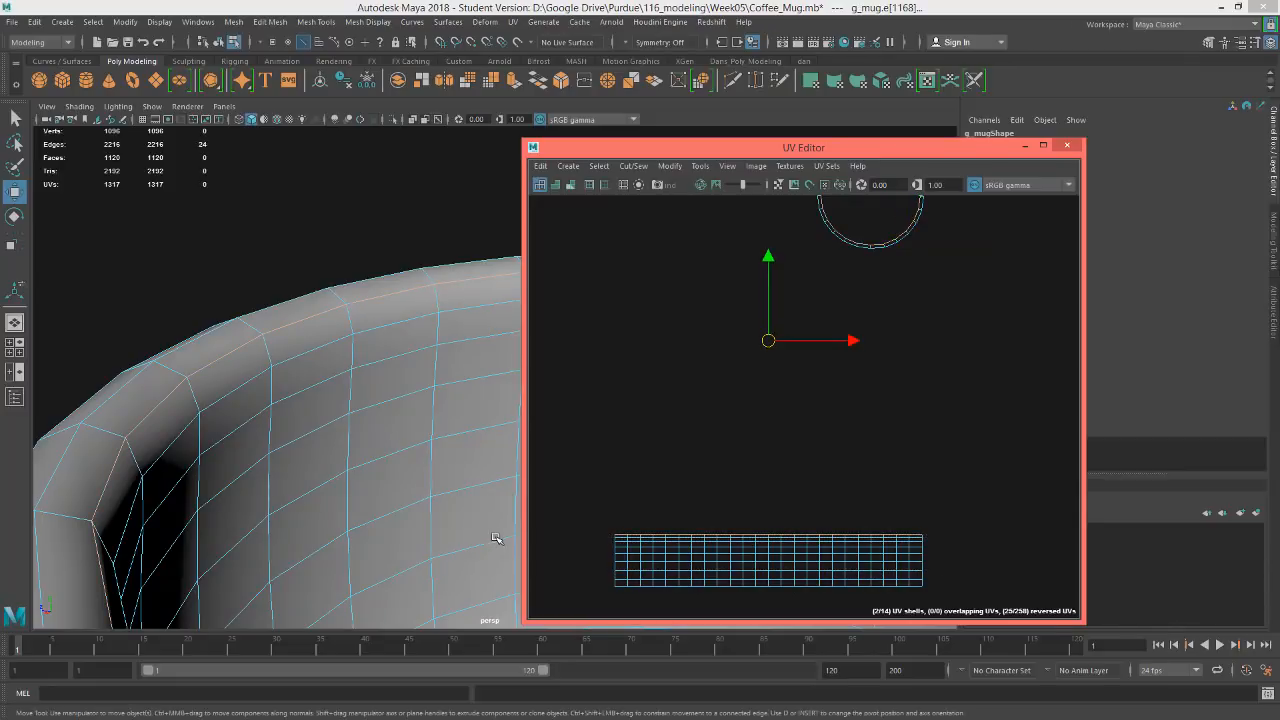
pyautogui.click(636, 168)
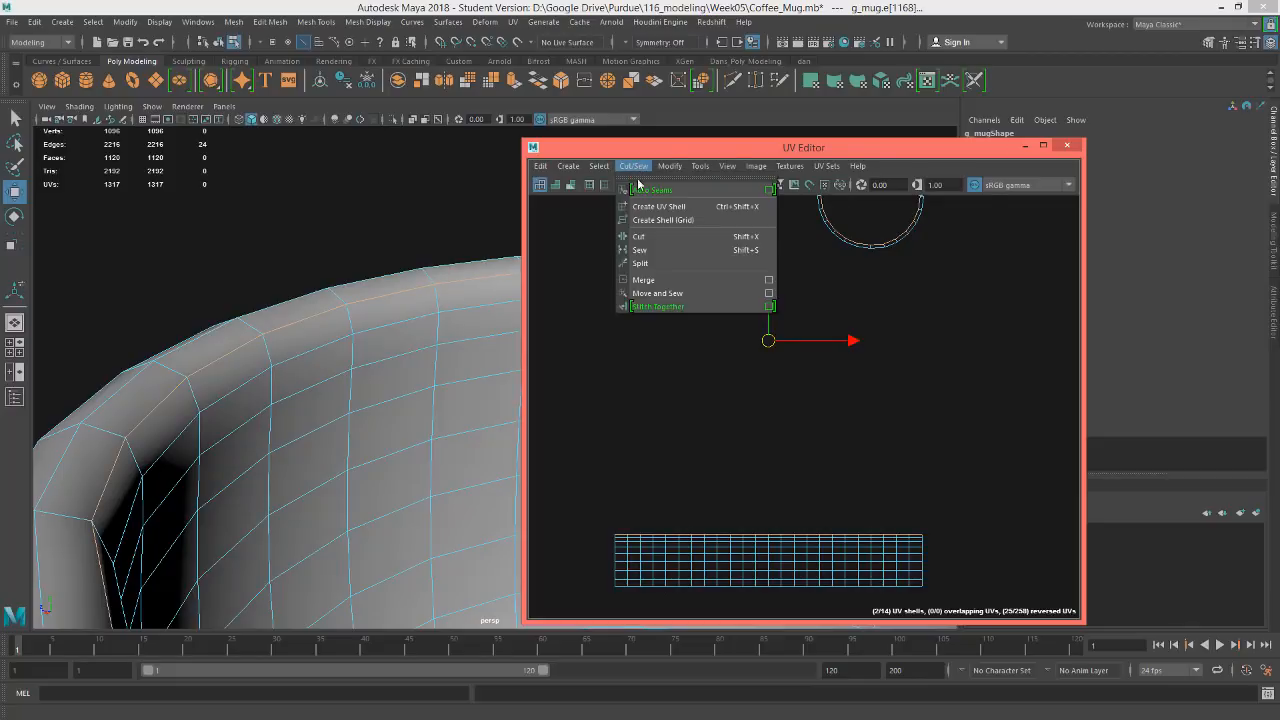
pyautogui.click(666, 294)
# Examine the joined rim and inner-wall shell, select all its faces, and undo back through the Move and Sew
pyautogui.scroll(5, 749, 237)
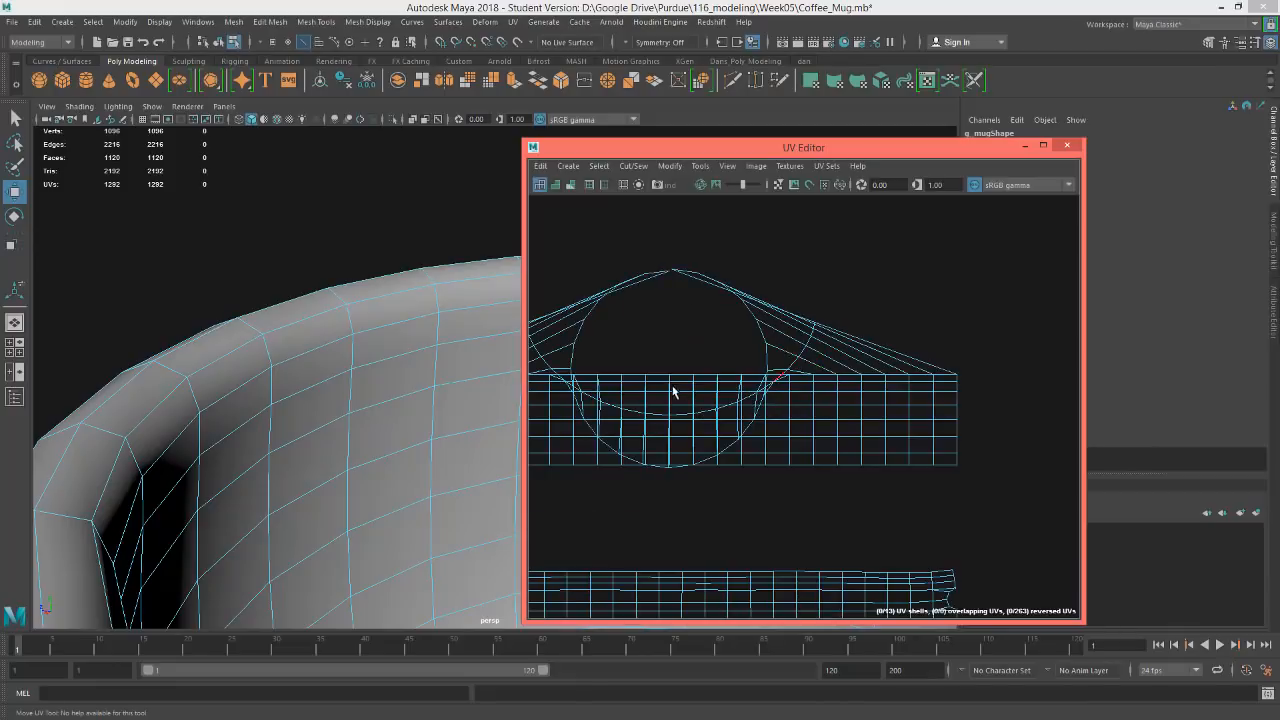
pyautogui.keyDown('alt'); pyautogui.moveTo(673, 393); pyautogui.dragTo(785, 378, button='middle'); pyautogui.keyUp('alt')
pyautogui.scroll(-2, 766, 278)
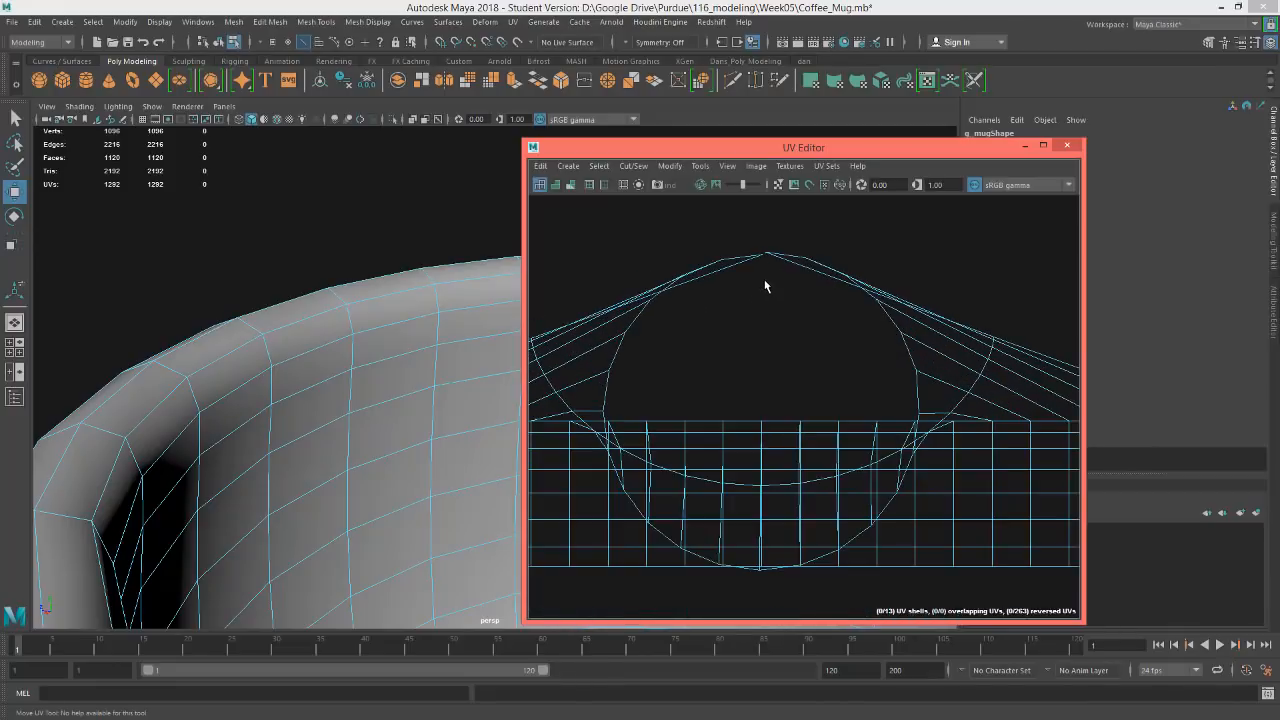
pyautogui.moveTo(874, 342); pyautogui.dragTo(891, 389, button='right')
pyautogui.scroll(-3, 892, 391)
pyautogui.doubleClick(891, 394)
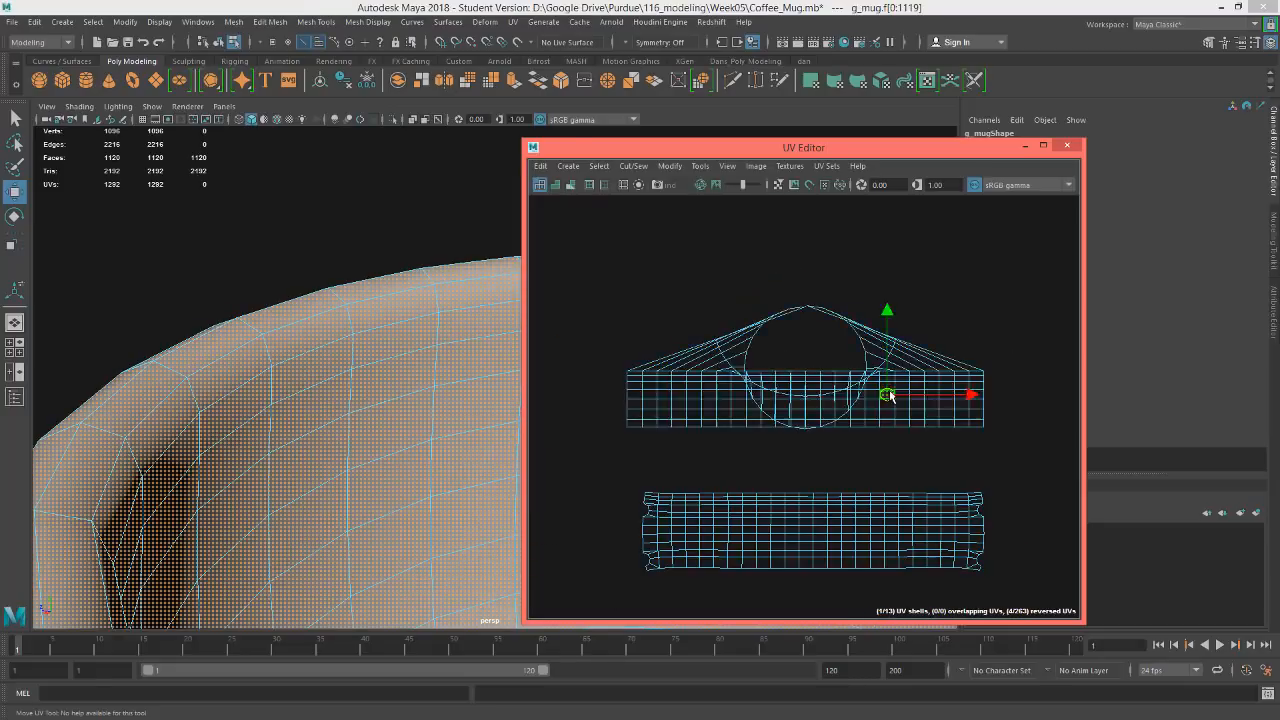
pyautogui.scroll(-4, 815, 386)
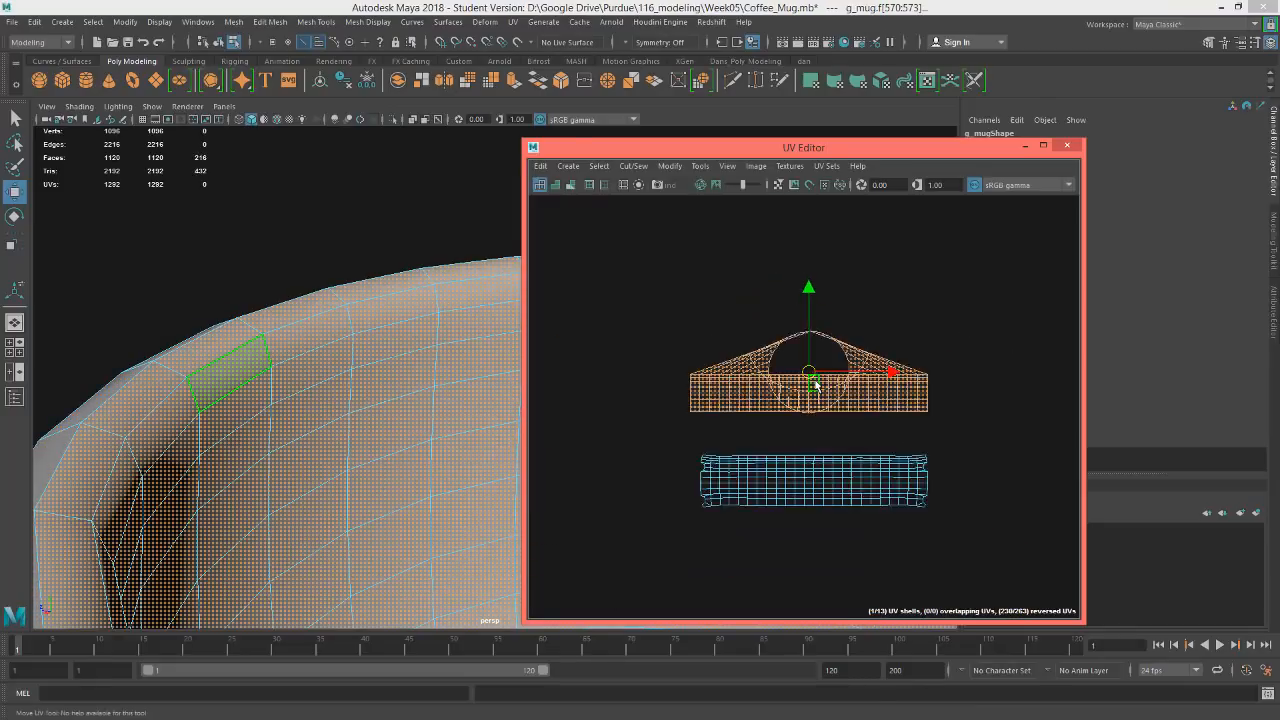
pyautogui.hotkey('ctrl', 'z')
pyautogui.hotkey('ctrl', 'z')
pyautogui.hotkey('ctrl', 'z')
pyautogui.hotkey('ctrl', 'z')
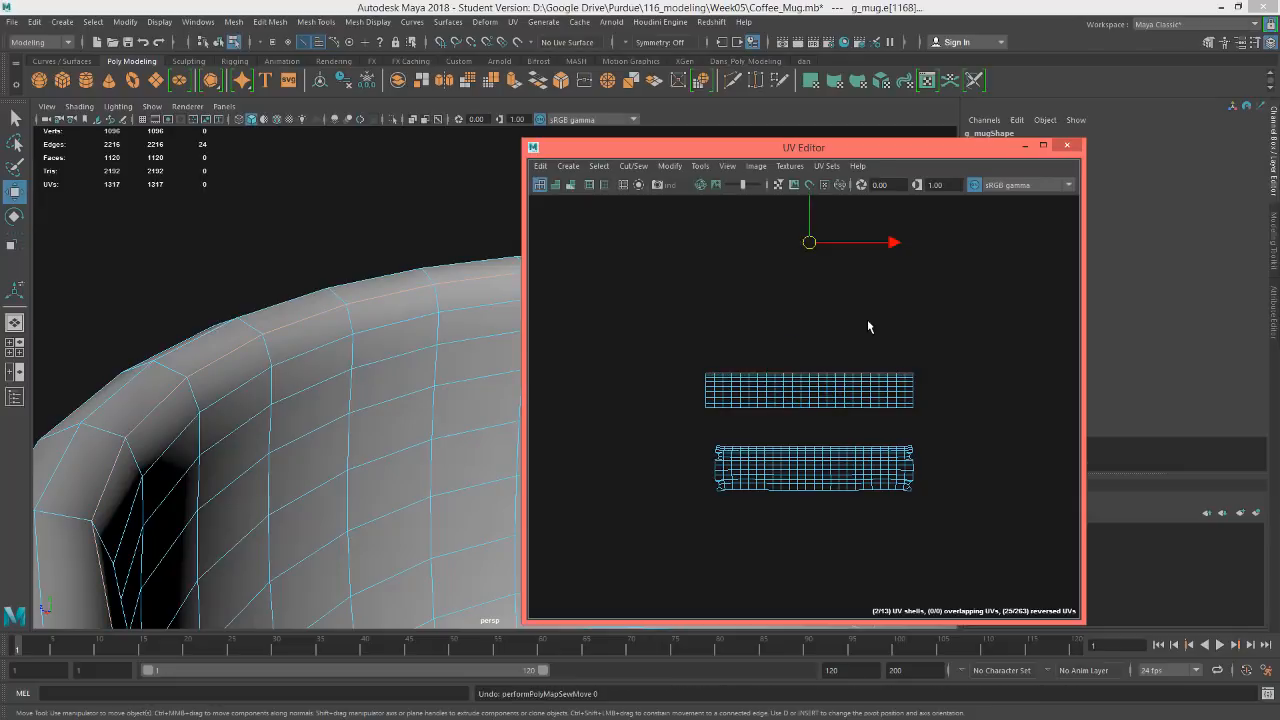
# Select the rim ring's faces, apply a cylindrical projection and flatten it into a thin strip with an Image Scale V of 0.02
pyautogui.keyDown('alt'); pyautogui.moveTo(868, 323); pyautogui.dragTo(827, 500, button='middle'); pyautogui.keyUp('alt')
pyautogui.moveTo(885, 374); pyautogui.dragTo(757, 238)
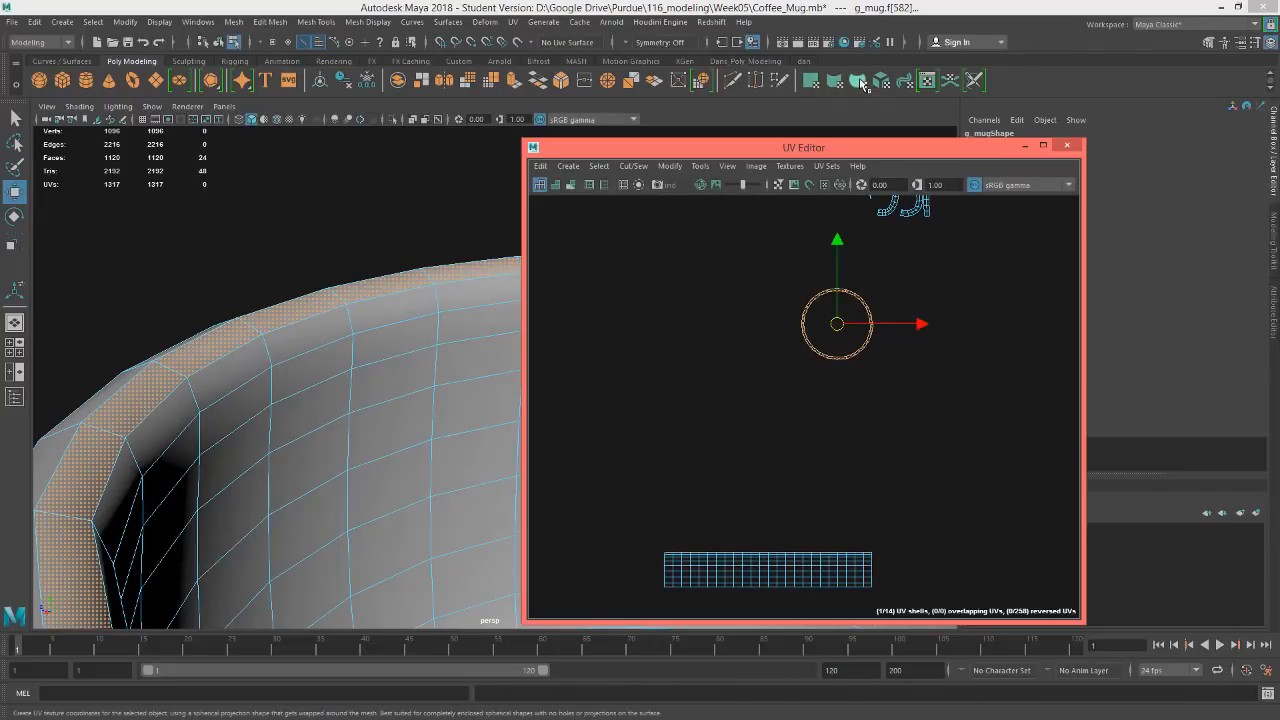
pyautogui.click(834, 86)
pyautogui.scroll(-1, 810, 392)
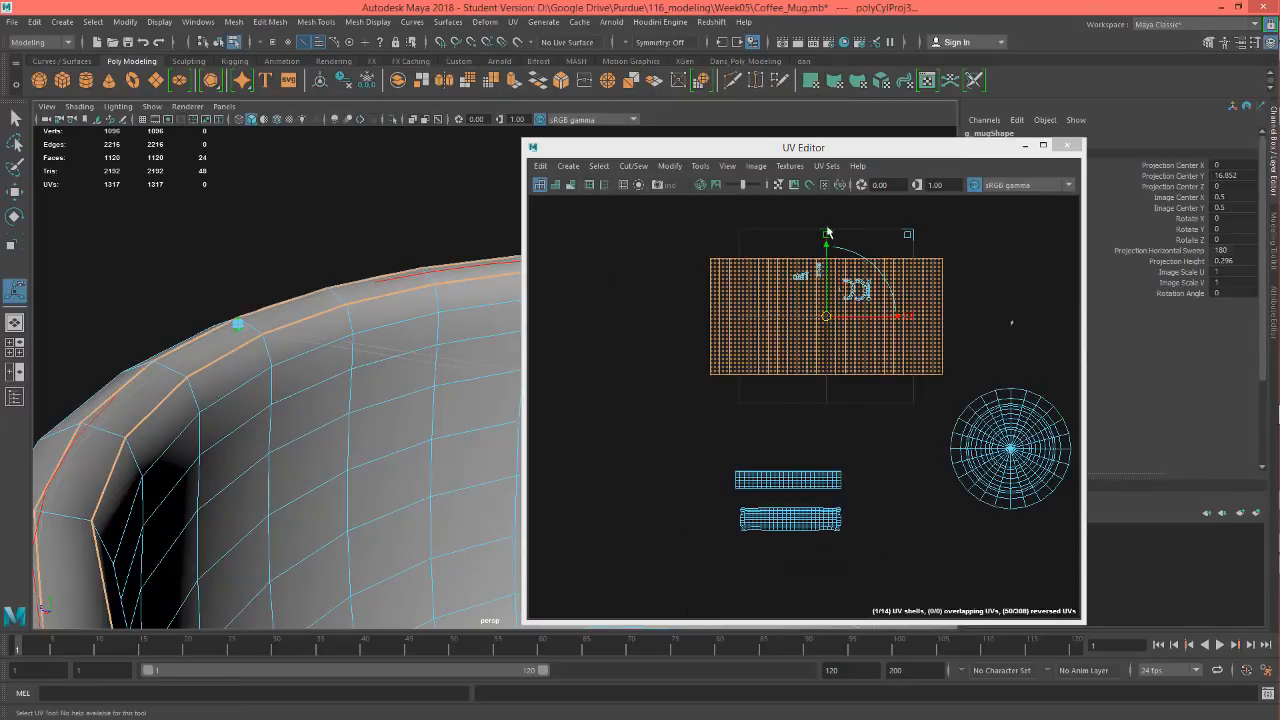
pyautogui.moveTo(828, 238); pyautogui.dragTo(841, 318)
pyautogui.press('w')
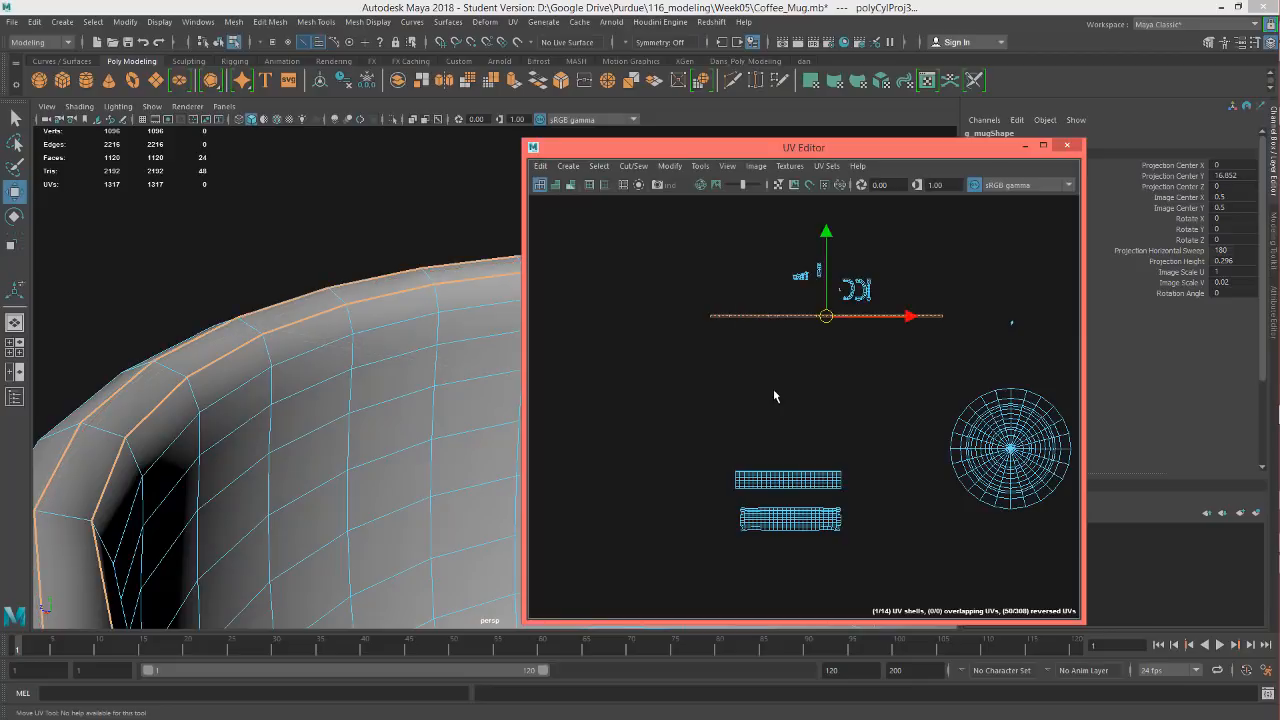
# Scale down the rim strip and move it just above the inner-wall shell
pyautogui.scroll(4, 770, 385)
pyautogui.scroll(-4, 751, 381)
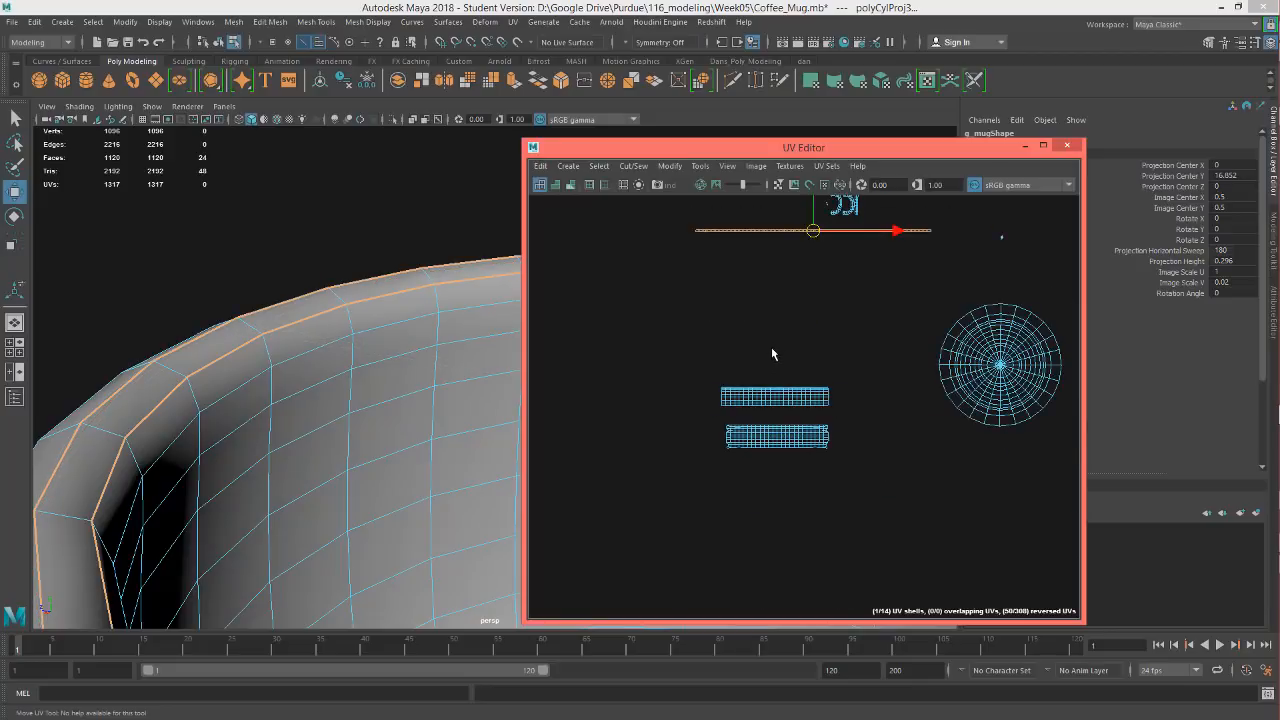
pyautogui.press('r')
pyautogui.moveTo(814, 232); pyautogui.dragTo(777, 386)
pyautogui.press('w')
pyautogui.scroll(10, 777, 384)
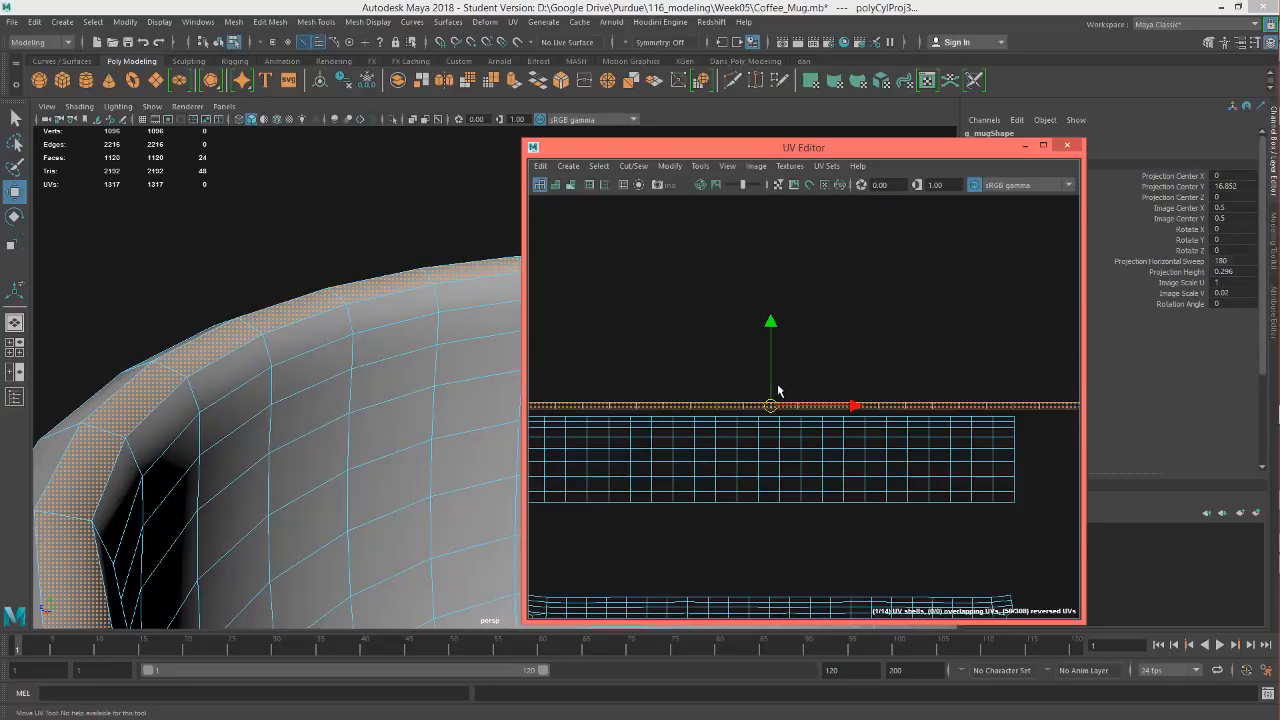
pyautogui.scroll(3, 777, 386)
# Adjust the rim strip's width so that its left end lines up with the inner-wall shell's left edge
pyautogui.press('r')
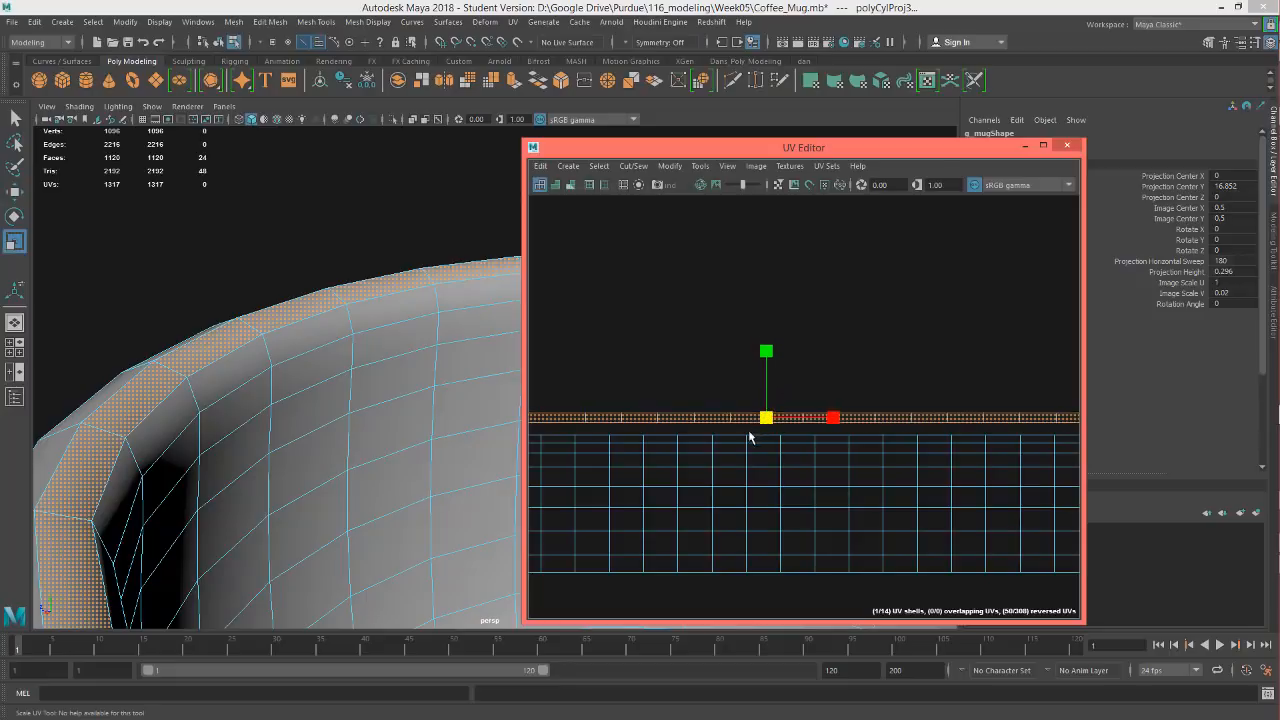
pyautogui.moveTo(750, 437); pyautogui.dragTo(741, 440)
pyautogui.scroll(-4, 730, 397)
pyautogui.keyDown('alt'); pyautogui.moveTo(687, 378); pyautogui.dragTo(770, 319, button='middle'); pyautogui.keyUp('alt')
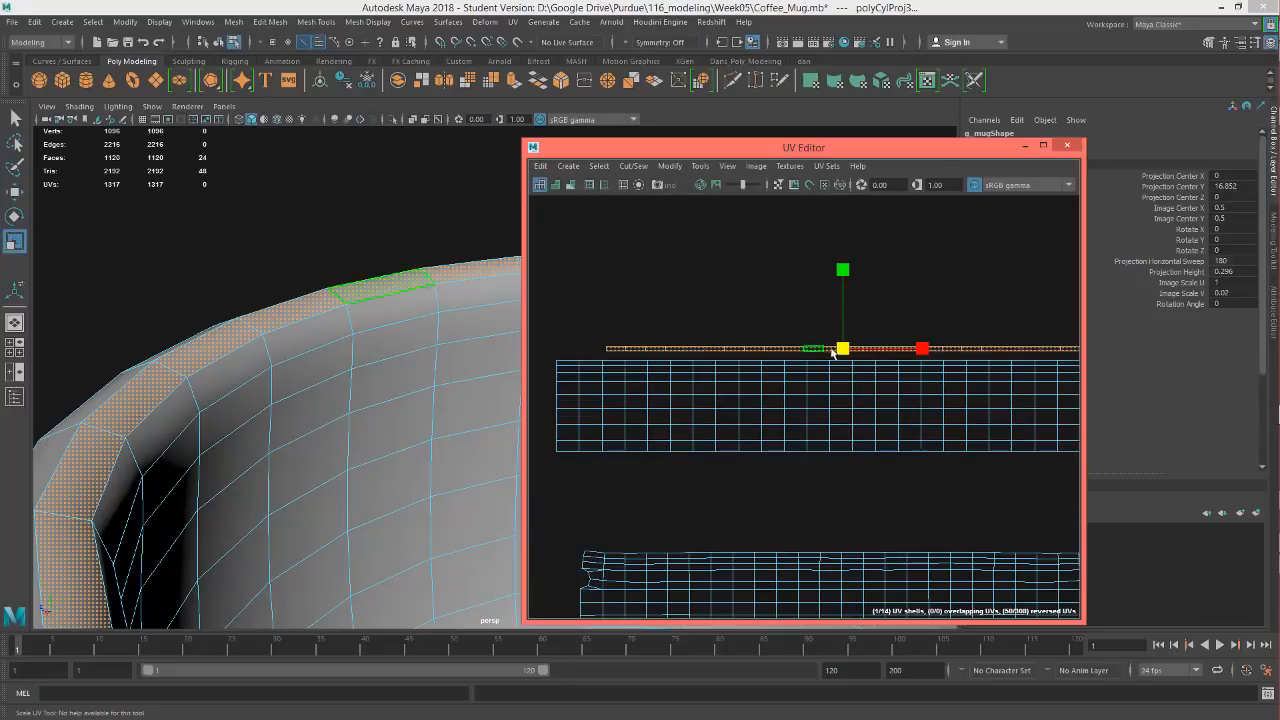
pyautogui.moveTo(832, 352); pyautogui.dragTo(858, 340)
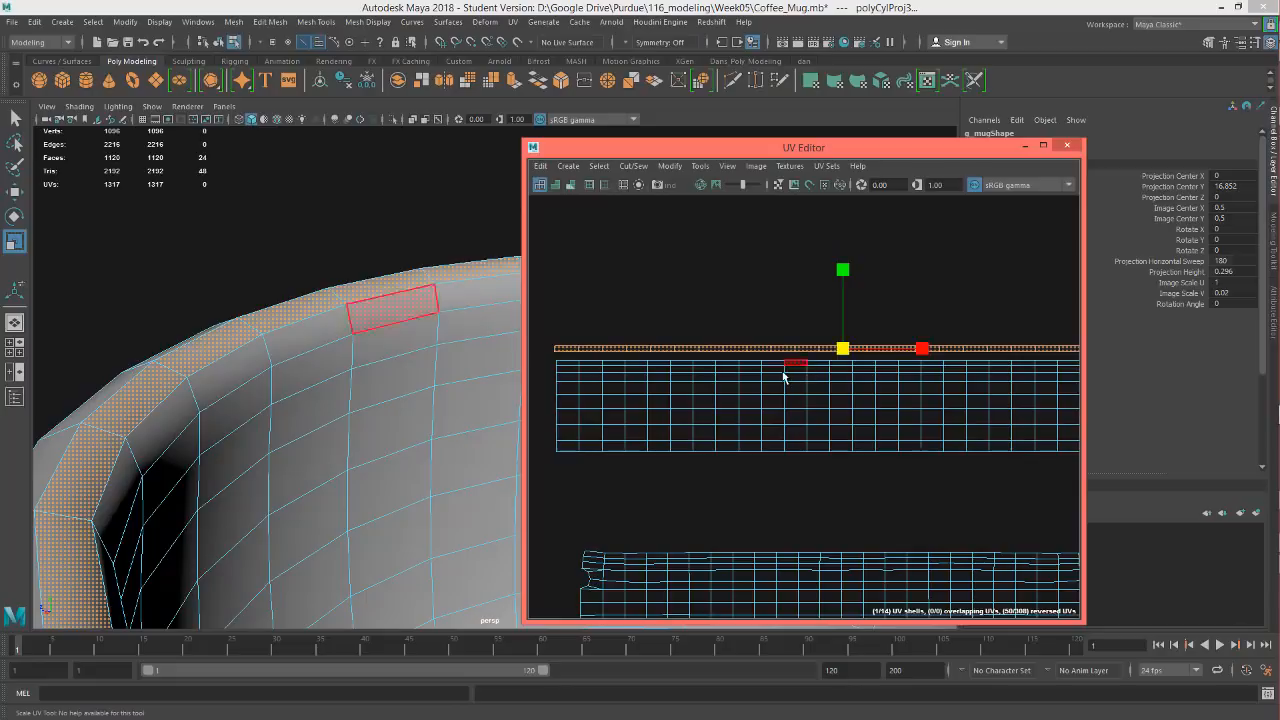
pyautogui.press('w')
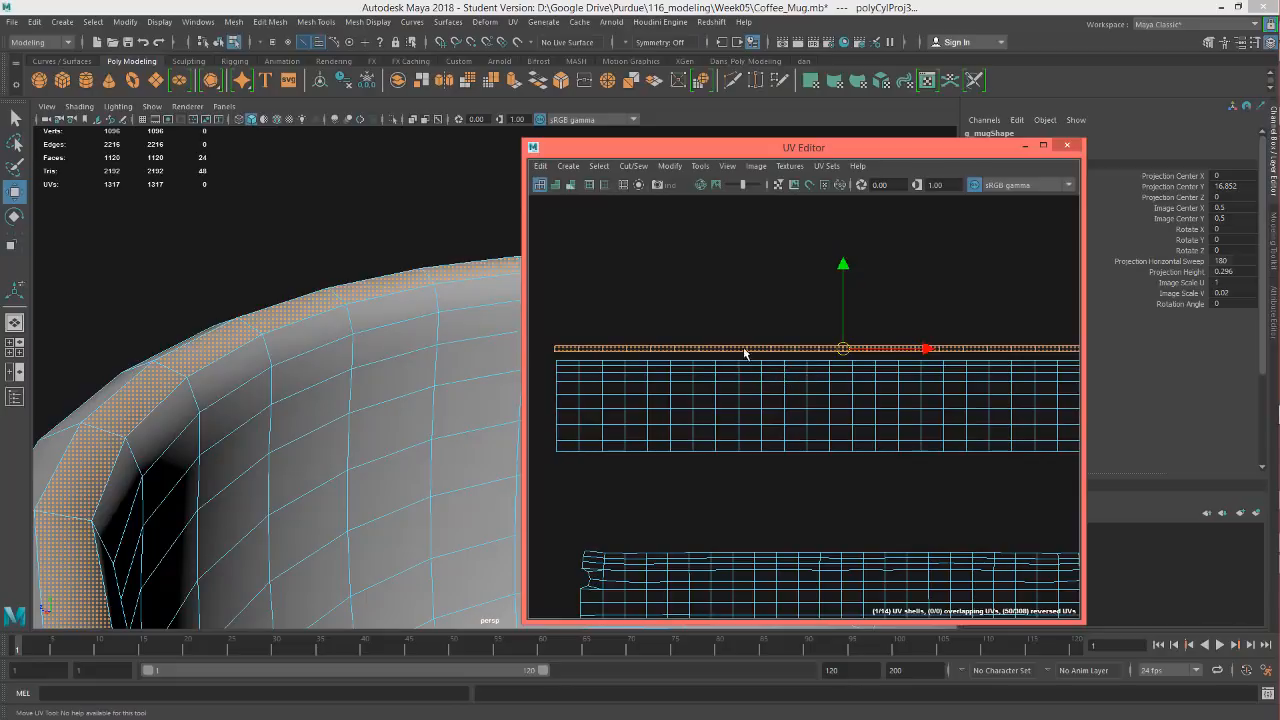
# Switch to edge selection and check how the rim strip's lower edges correspond to the inner-wall shell's top edges along both ends
pyautogui.moveTo(731, 364); pyautogui.dragTo(728, 323, button='right')
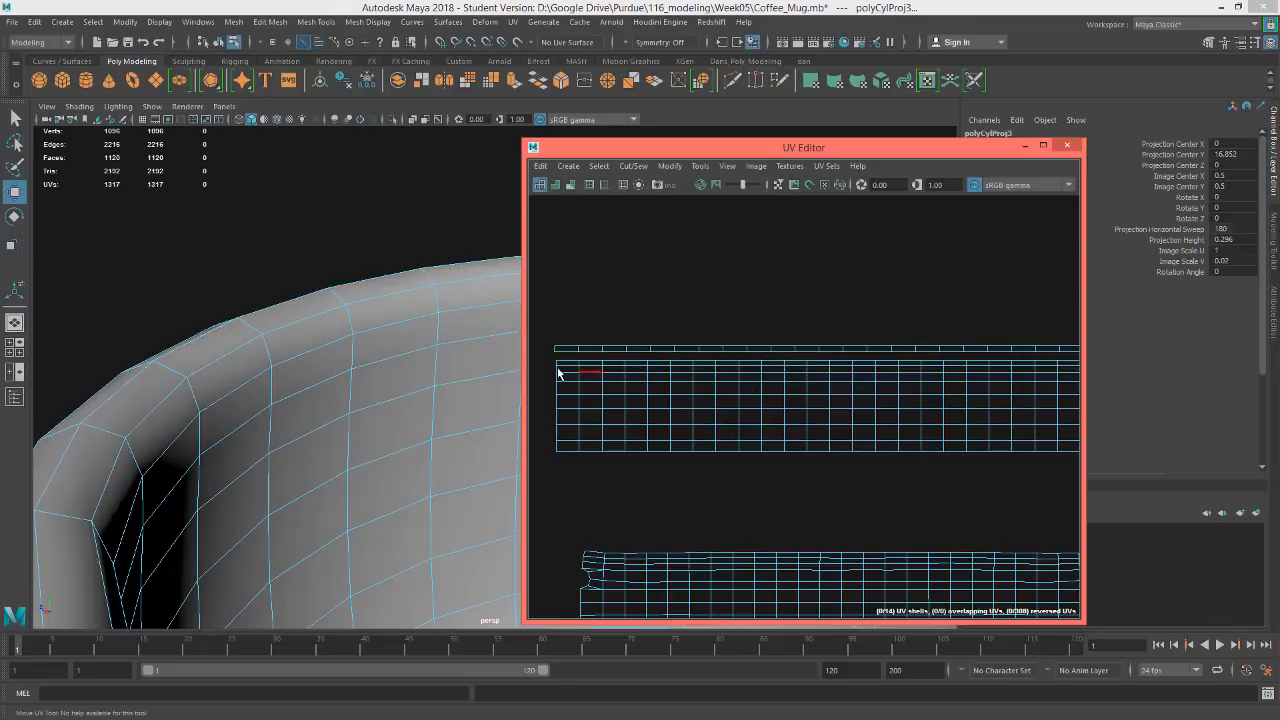
pyautogui.click(568, 360)
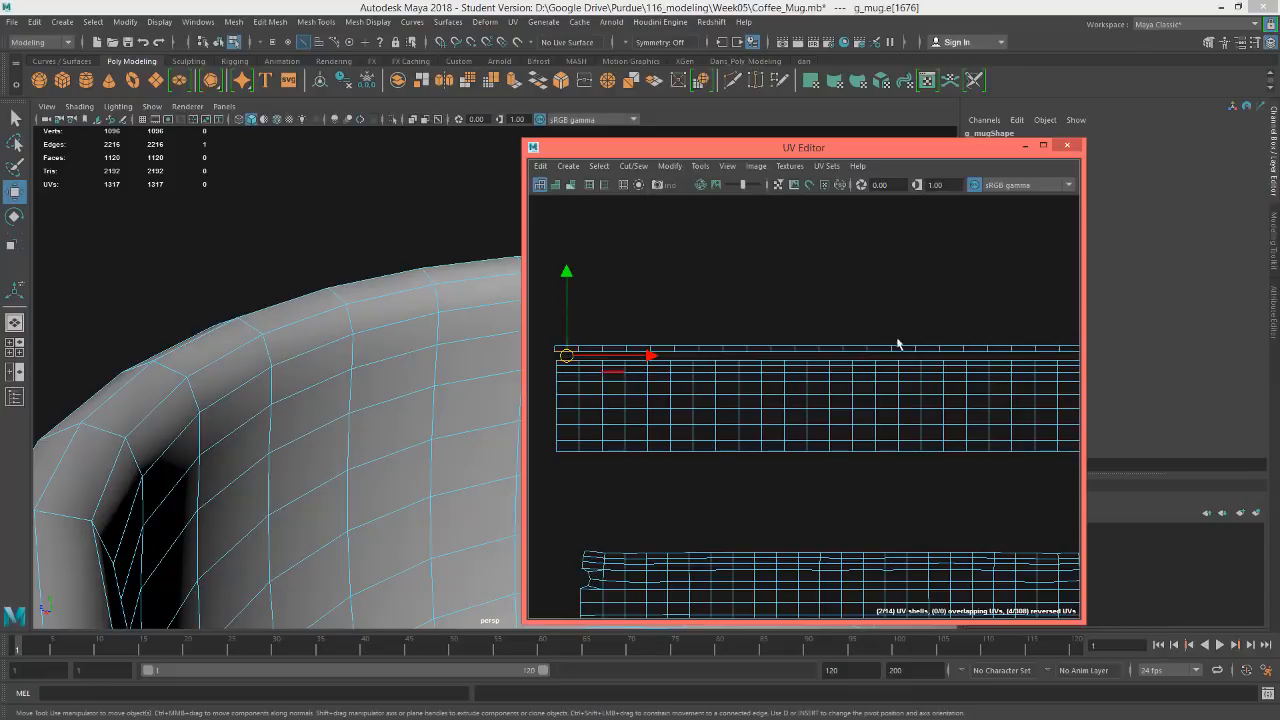
pyautogui.keyDown('alt'); pyautogui.moveTo(897, 343); pyautogui.dragTo(751, 320, button='middle'); pyautogui.keyUp('alt')
pyautogui.keyDown('alt'); pyautogui.moveTo(545, 342); pyautogui.dragTo(683, 320, button='middle'); pyautogui.keyUp('alt')
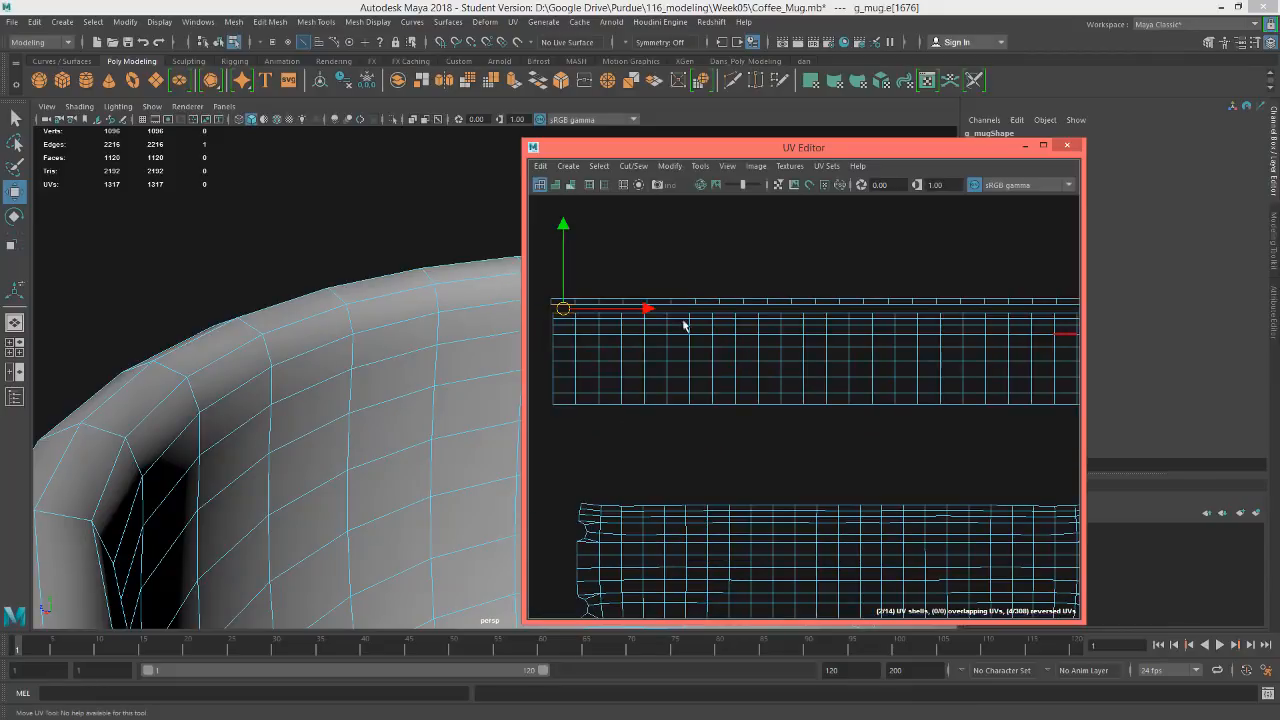
pyautogui.click(845, 311)
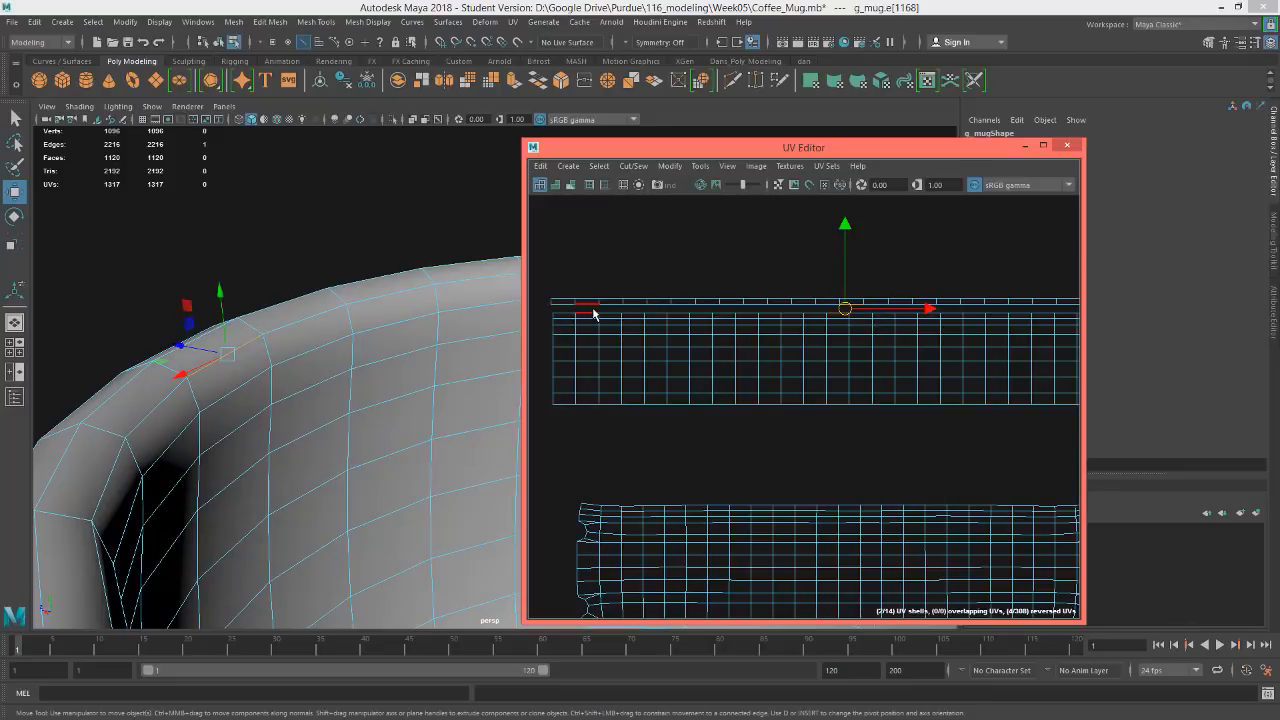
pyautogui.keyDown('alt'); pyautogui.moveTo(716, 288); pyautogui.dragTo(655, 274, button='middle'); pyautogui.keyUp('alt')
pyautogui.keyDown('alt'); pyautogui.moveTo(1008, 313); pyautogui.dragTo(991, 306, button='middle'); pyautogui.keyUp('alt')
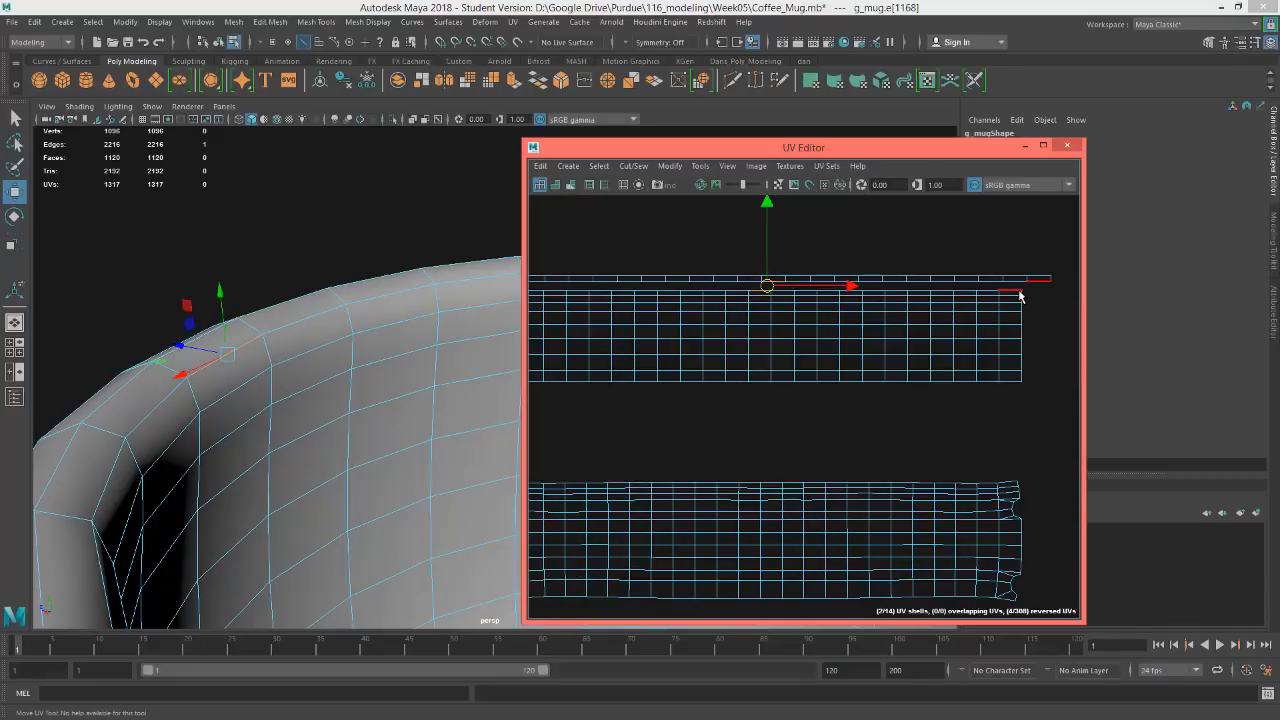
pyautogui.keyDown('alt'); pyautogui.moveTo(1020, 309); pyautogui.dragTo(731, 319, button='middle'); pyautogui.keyUp('alt')
# Select the whole edge loop shared by the rim strip and the inner-wall shell and join the two with Move and Sew
pyautogui.doubleClick(869, 264)
pyautogui.keyDown('alt'); pyautogui.moveTo(853, 288); pyautogui.dragTo(748, 291, button='middle'); pyautogui.keyUp('alt')
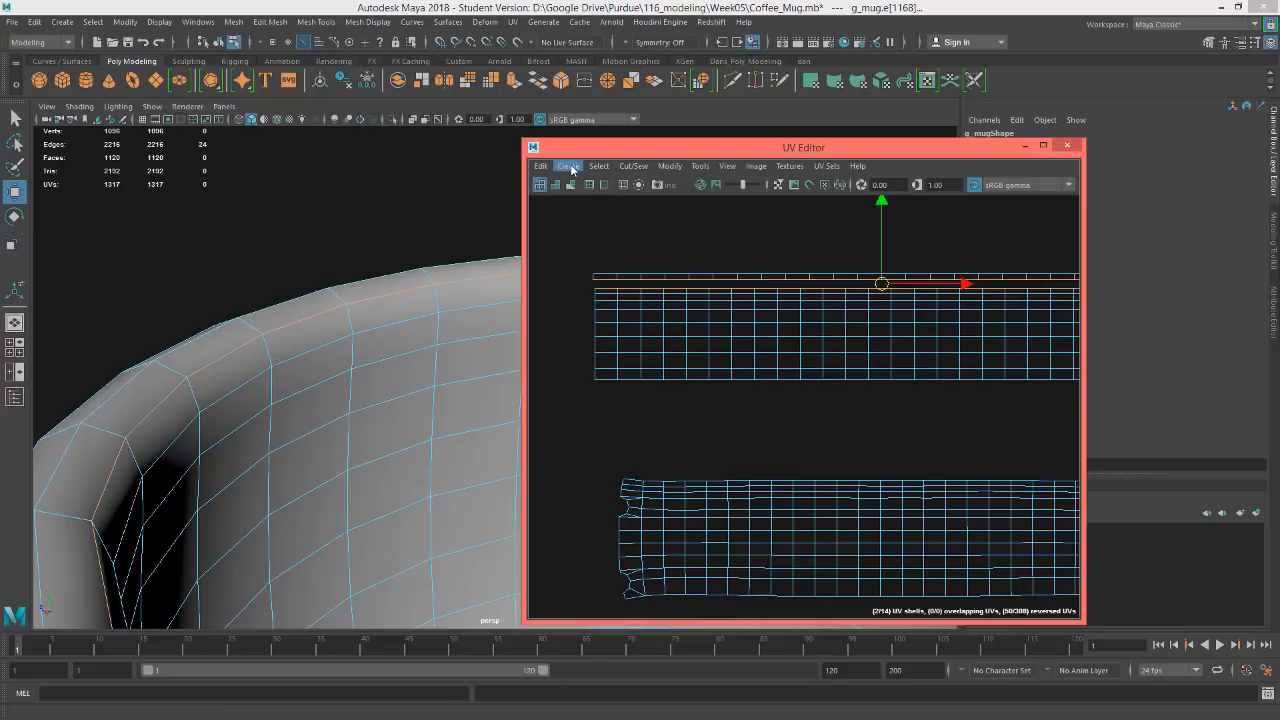
pyautogui.click(634, 166)
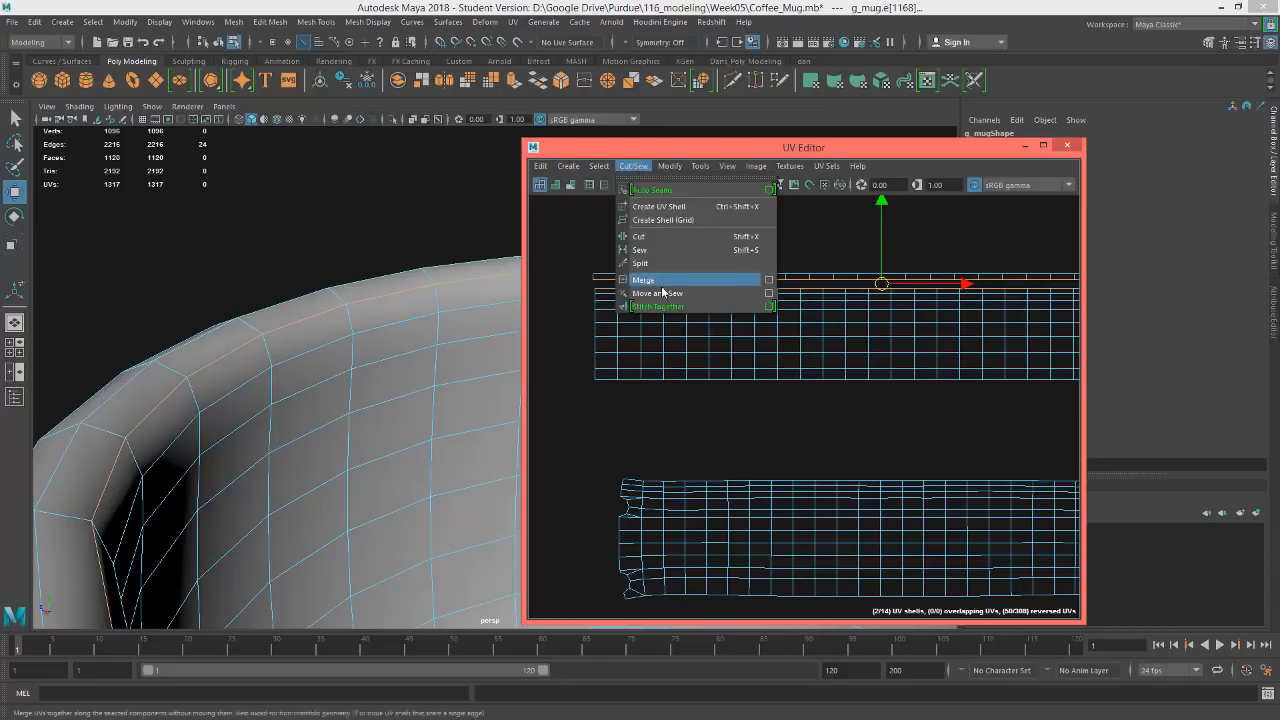
# Move and sew the selected edges so the thin strip joins the upper mug shell, and select the joined shell's faces
pyautogui.click(663, 297)
pyautogui.keyDown('alt'); pyautogui.moveTo(858, 281); pyautogui.dragTo(723, 277, button='middle'); pyautogui.keyUp('alt')
pyautogui.scroll(-3, 725, 277)
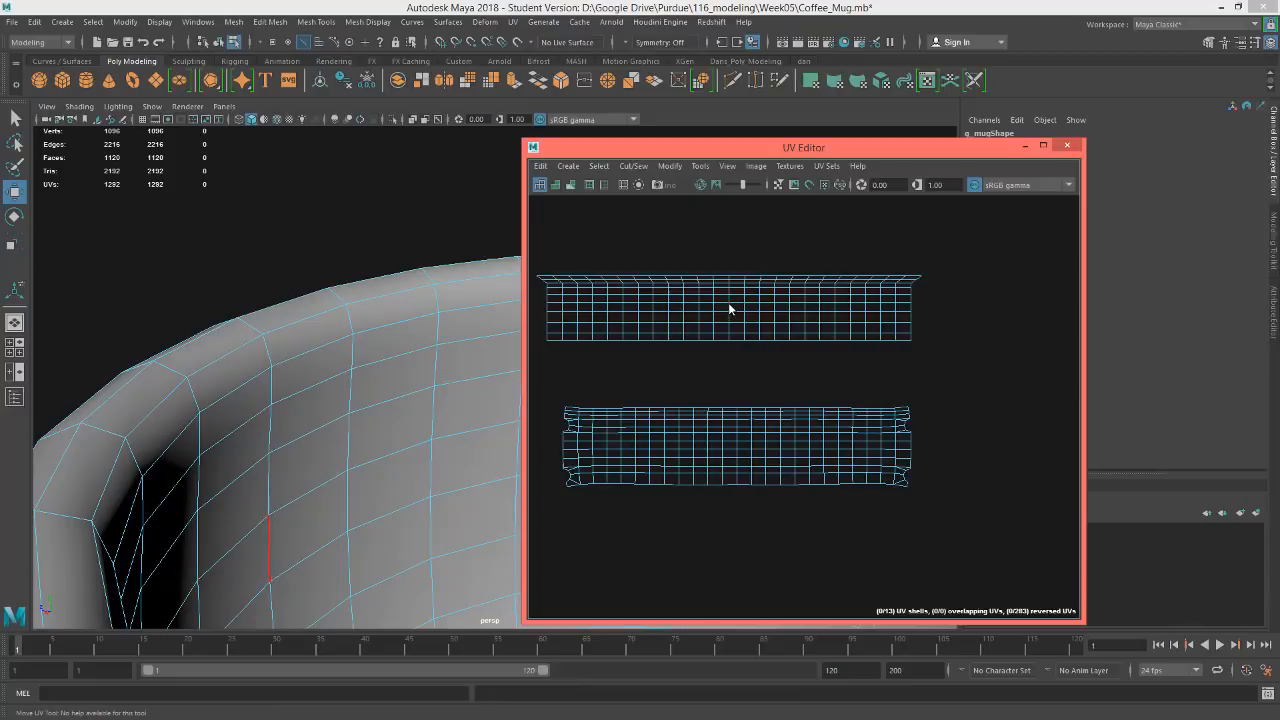
pyautogui.moveTo(728, 304); pyautogui.dragTo(724, 333, button='right')
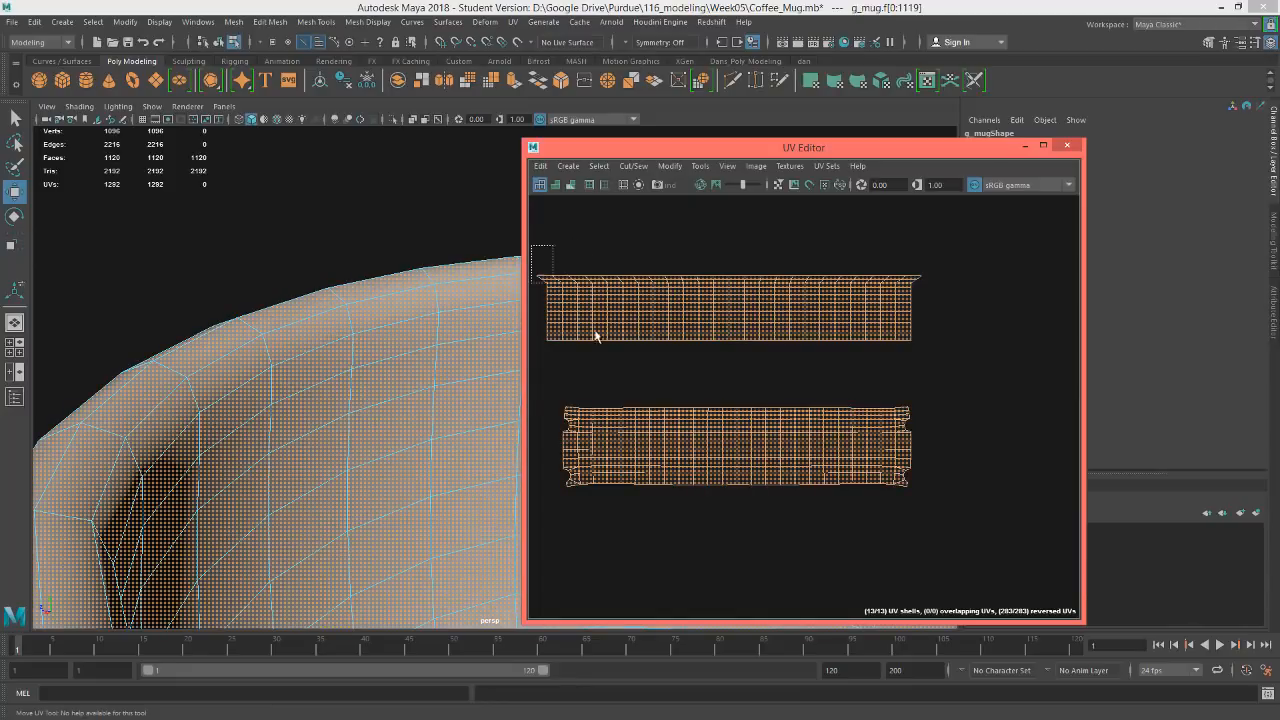
pyautogui.moveTo(595, 337); pyautogui.dragTo(957, 360)
# Try to unfold the joined upper shell with the Legacy method and undo the unfold
pyautogui.click(668, 166)
pyautogui.click(668, 166)
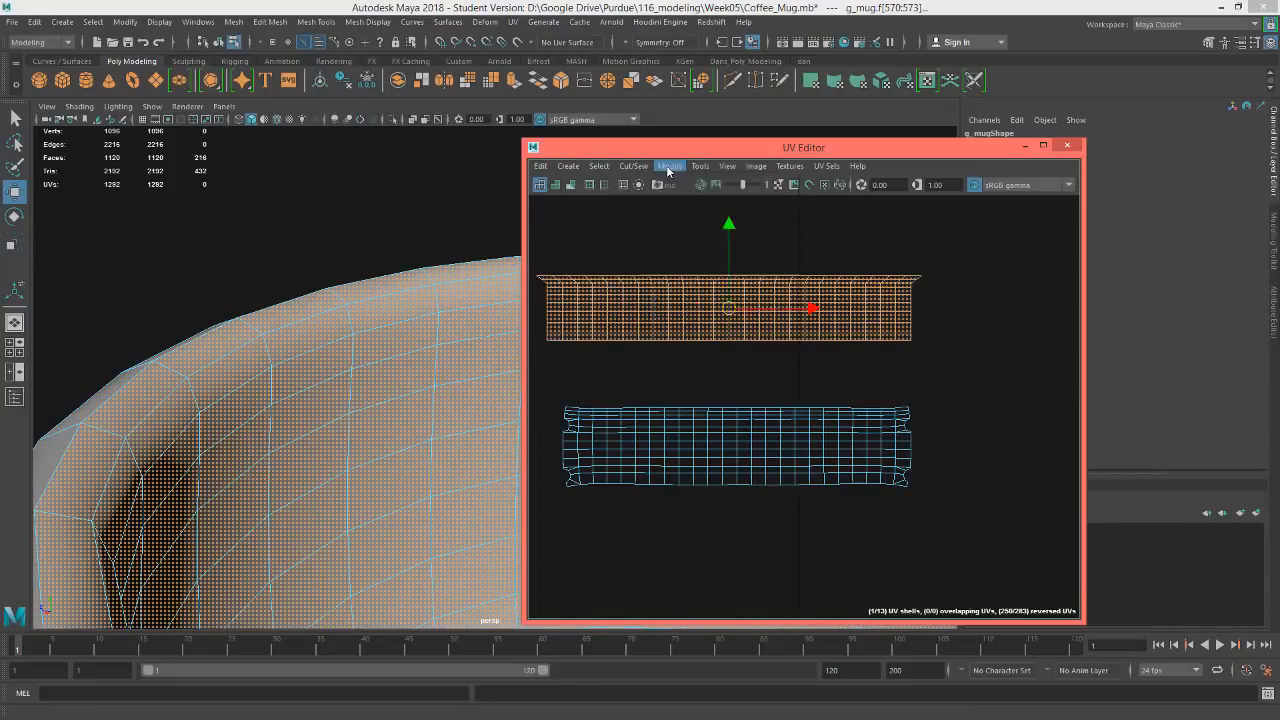
pyautogui.click(668, 166)
pyautogui.click(730, 577)
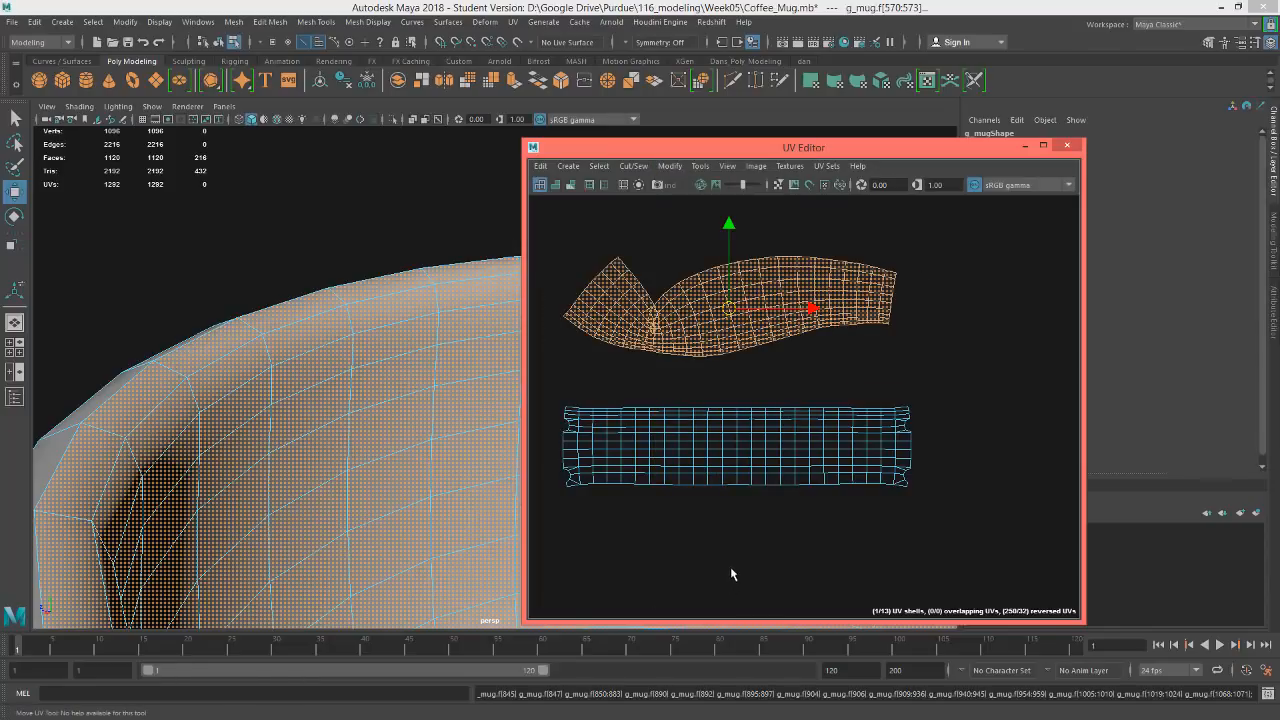
pyautogui.keyDown('alt'); pyautogui.moveTo(773, 349); pyautogui.dragTo(826, 313, button='middle'); pyautogui.keyUp('alt')
pyautogui.press('g')
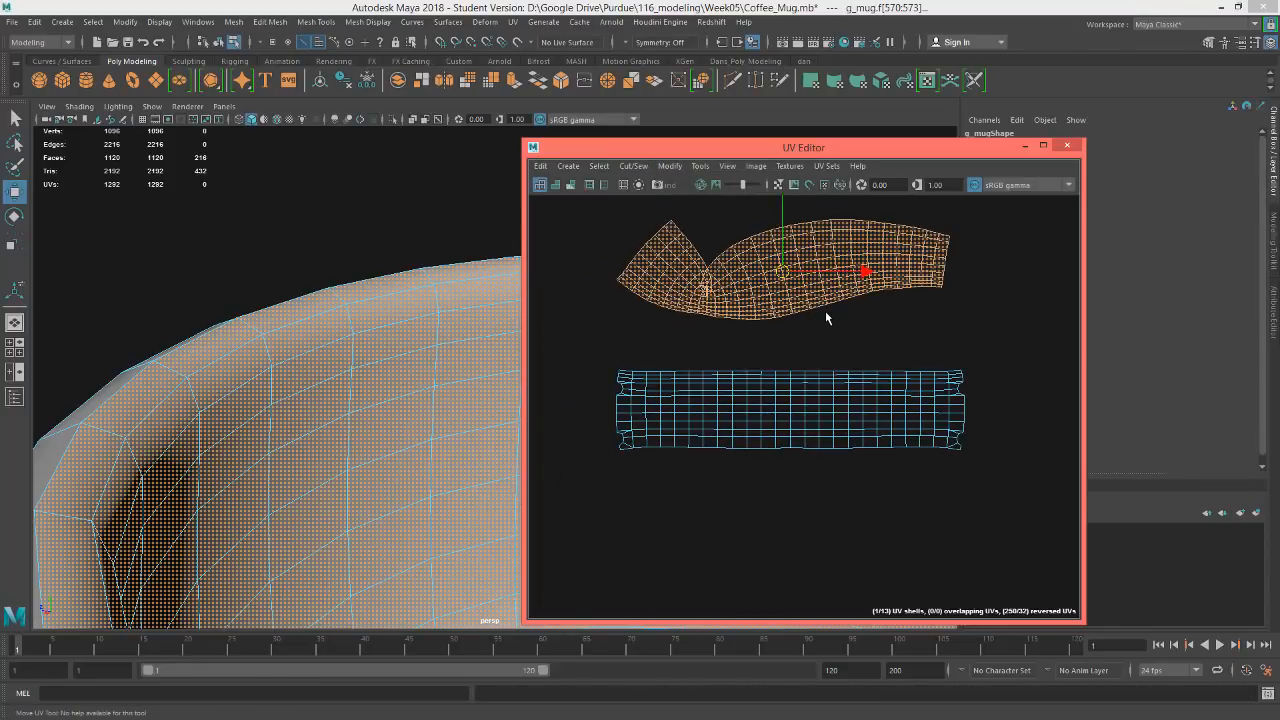
pyautogui.hotkey('ctrl', 'z')
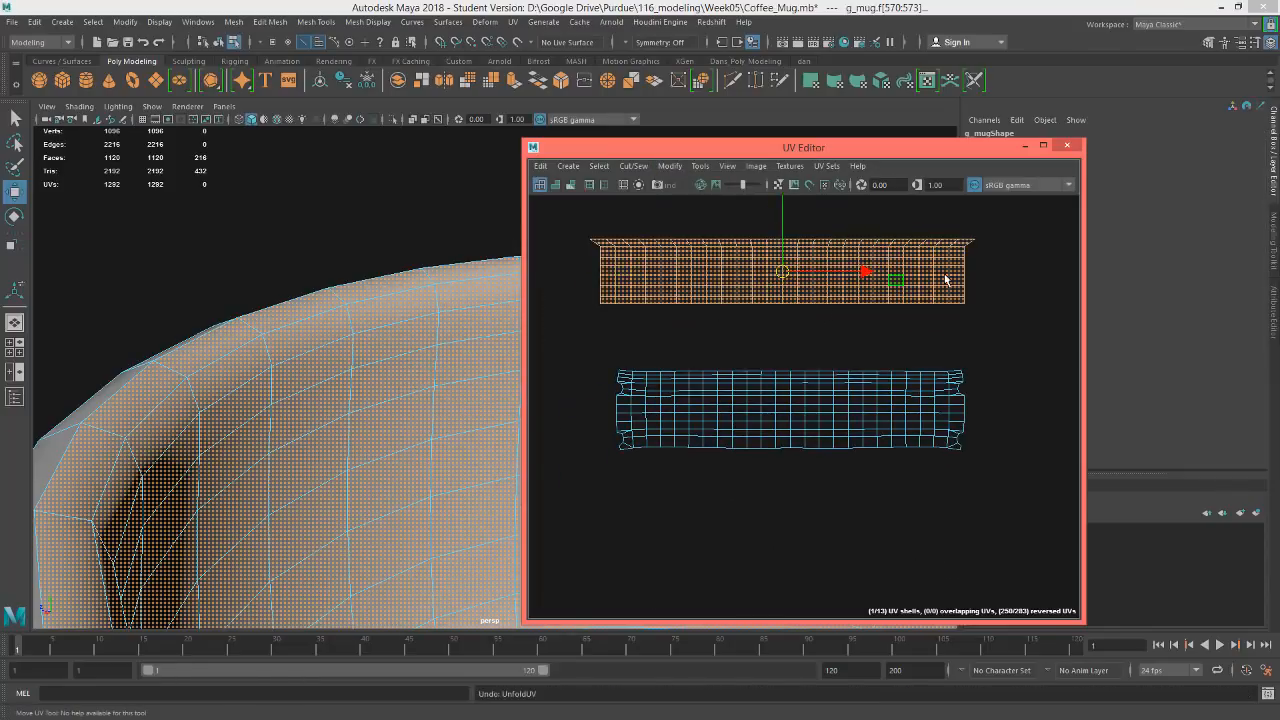
# Unfold the selected upper shell using the Unfold3D method with 1 iteration
pyautogui.scroll(3, 991, 237)
pyautogui.keyDown('alt'); pyautogui.moveTo(946, 264); pyautogui.dragTo(986, 271, button='middle'); pyautogui.keyUp('alt')
pyautogui.scroll(-3, 986, 271)
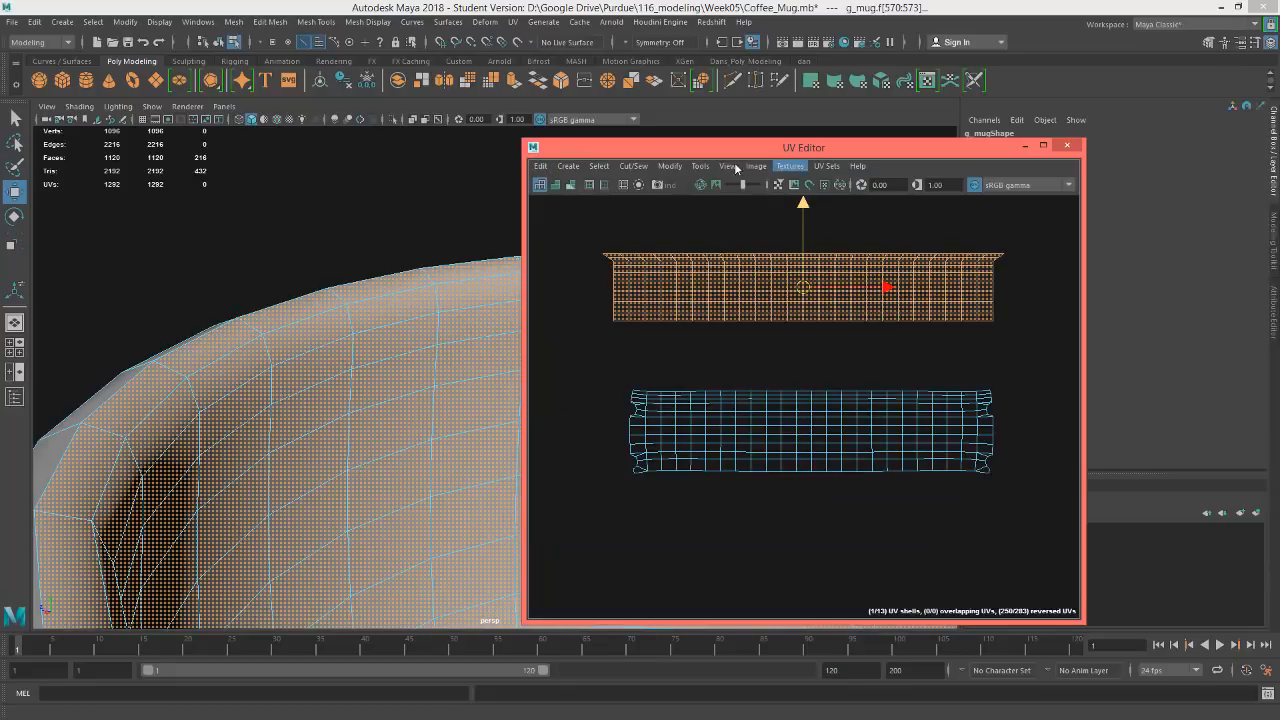
pyautogui.click(669, 166)
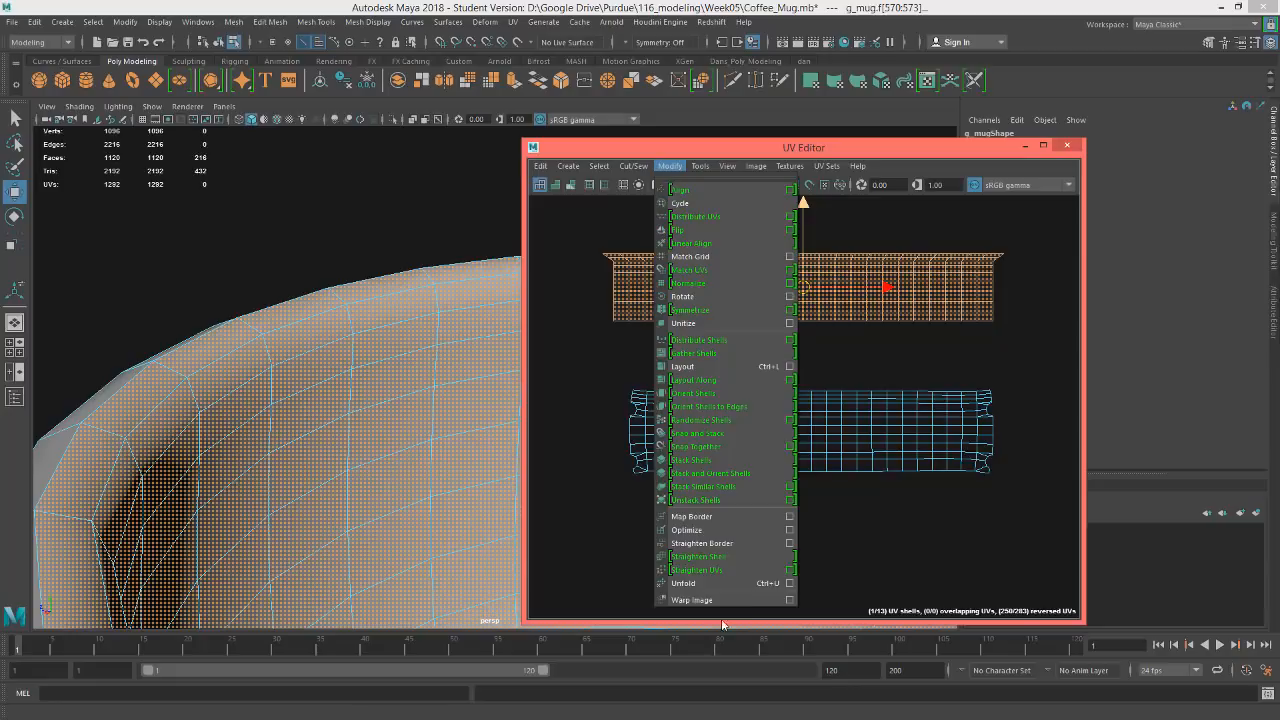
pyautogui.click(790, 583)
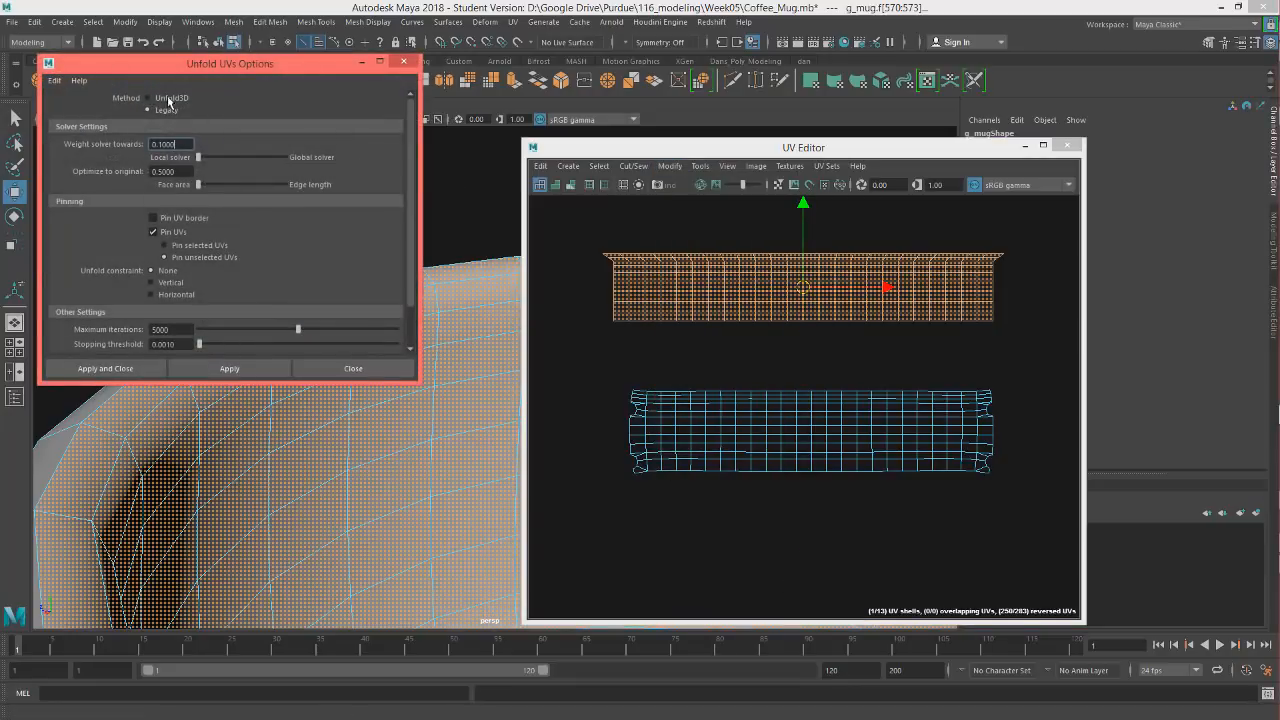
pyautogui.click(152, 99)
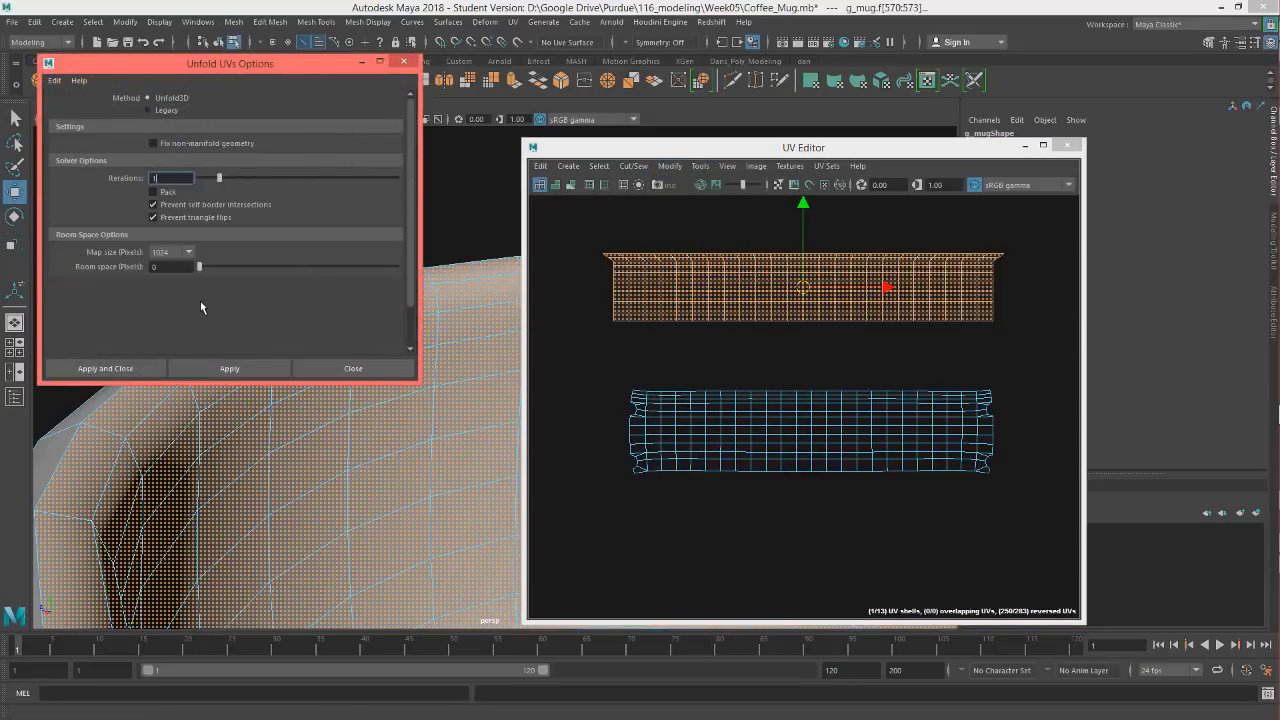
pyautogui.click(226, 368)
# Rotate the unfolded shell until it lies horizontally above the lower shell, with its ends curving upward
pyautogui.moveTo(649, 313); pyautogui.dragTo(676, 400, button='middle')
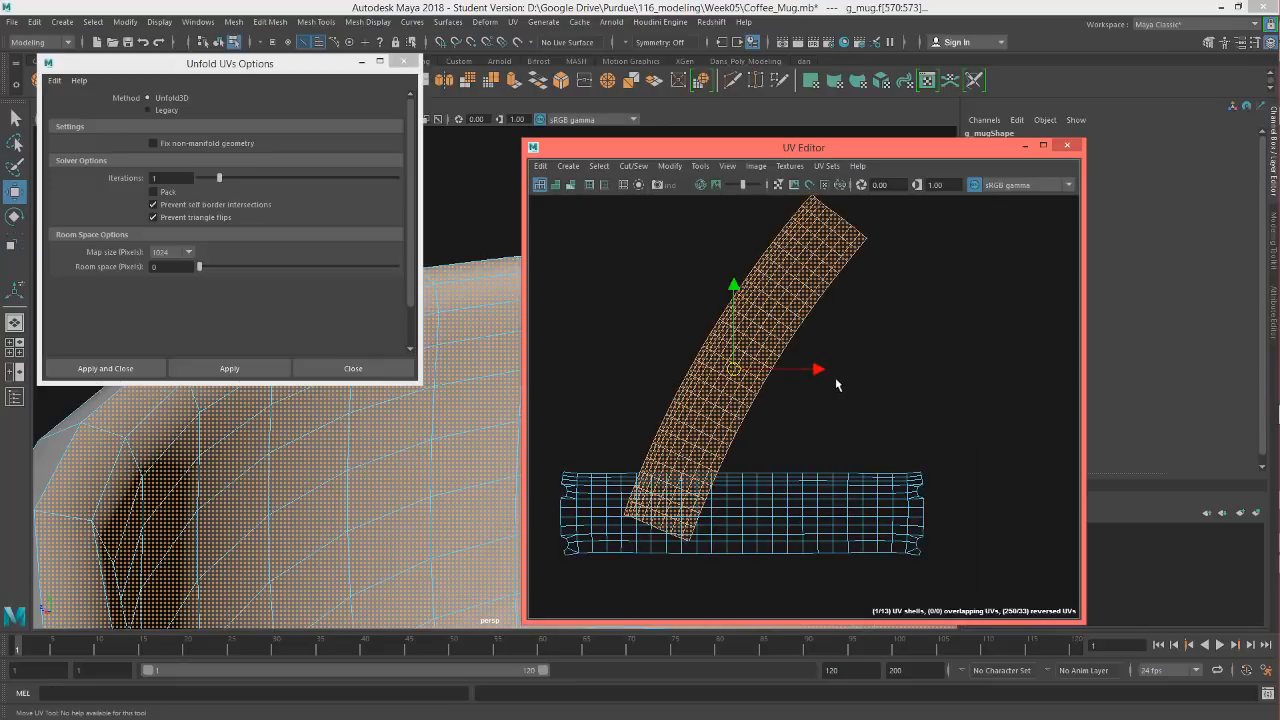
pyautogui.press('e')
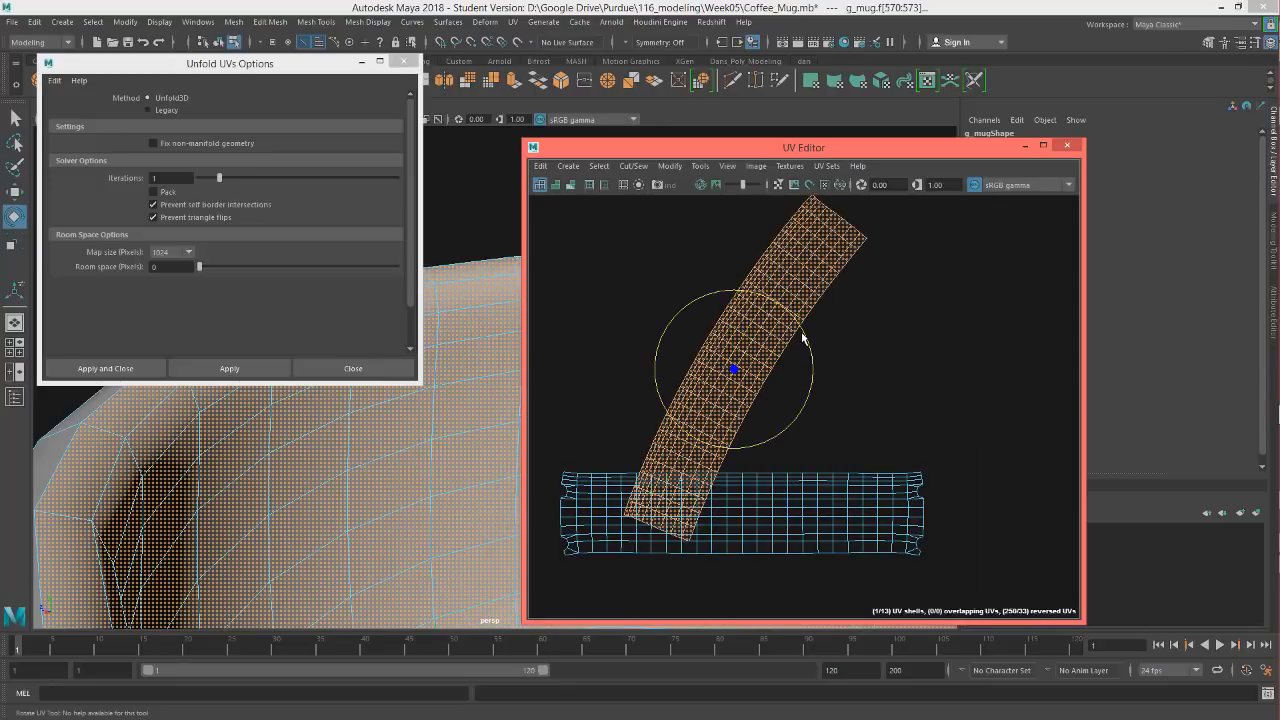
pyautogui.moveTo(802, 340); pyautogui.dragTo(668, 330)
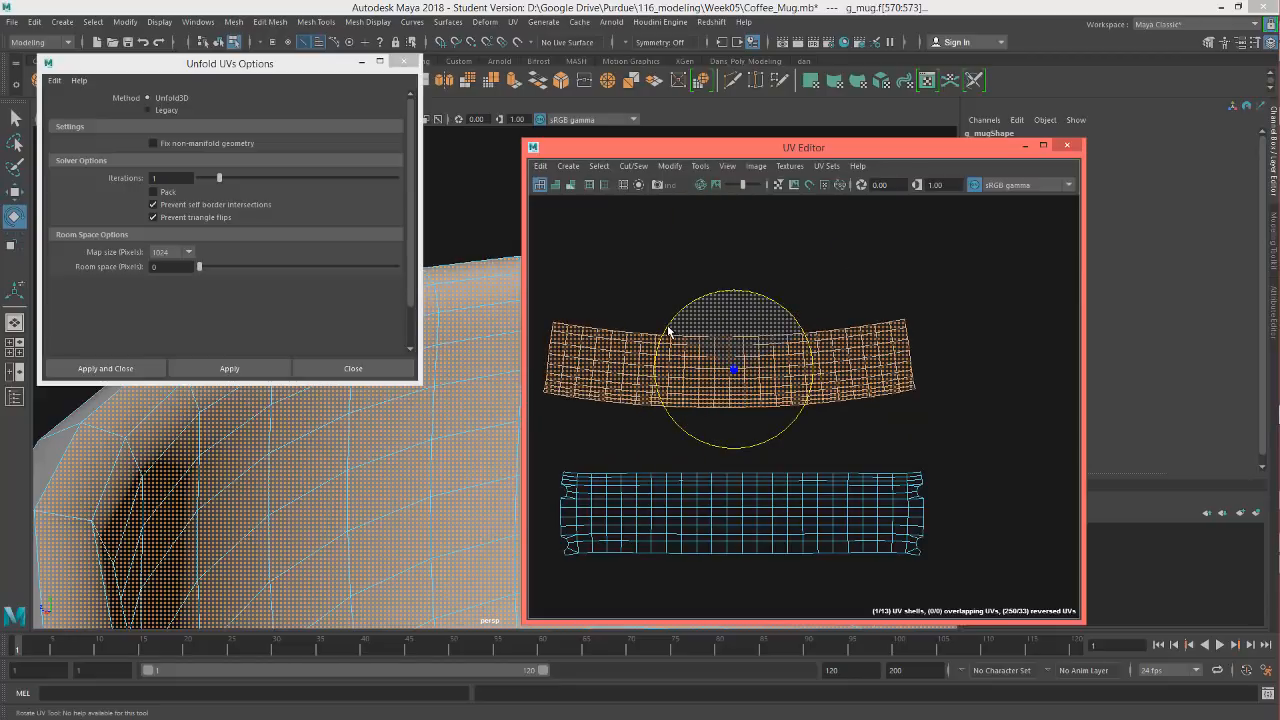
pyautogui.keyDown('alt'); pyautogui.moveTo(798, 412); pyautogui.dragTo(878, 340, button='middle'); pyautogui.keyUp('alt')
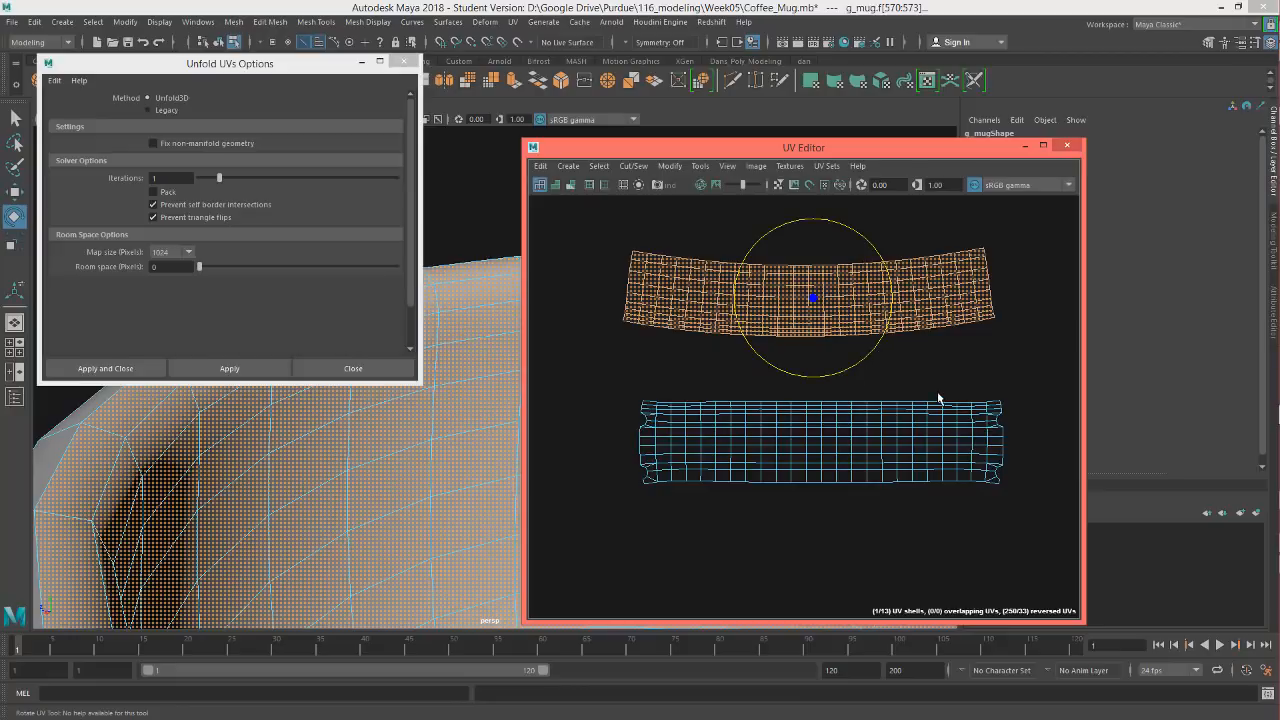
# Scale the curved upper shell to nearly the lower shell's width and move it directly above that shell
pyautogui.press('r')
pyautogui.moveTo(810, 311); pyautogui.dragTo(826, 372)
pyautogui.press('w')
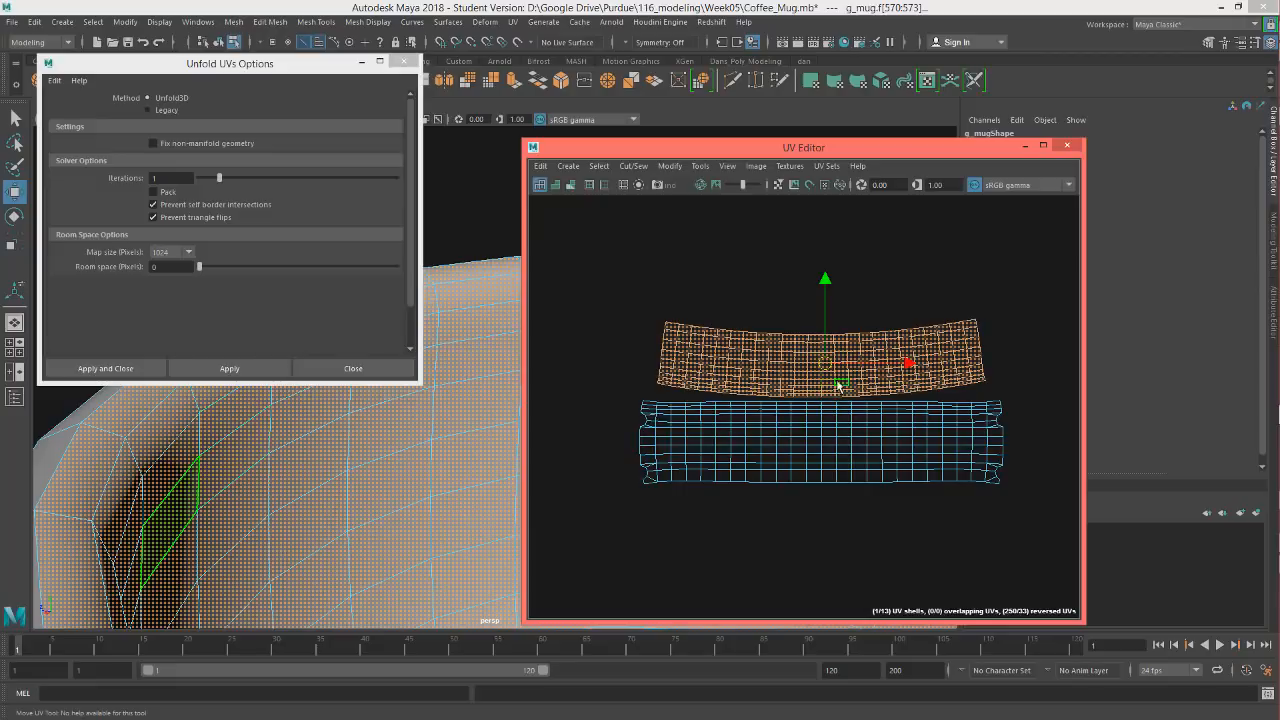
pyautogui.press('r')
pyautogui.moveTo(827, 367); pyautogui.dragTo(829, 316)
pyautogui.press('w')
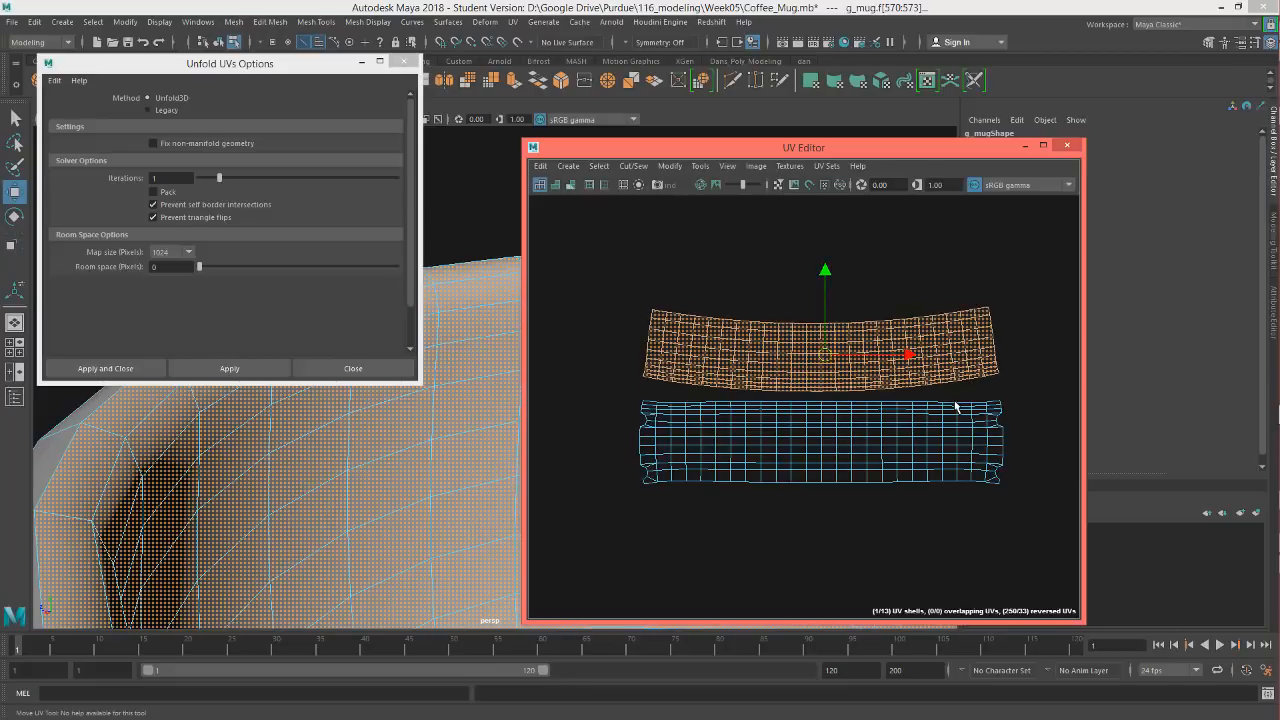
# Select the end edges on the lower shell's upper border to check where they match the upper shell
pyautogui.press('F10')
pyautogui.click(995, 405)
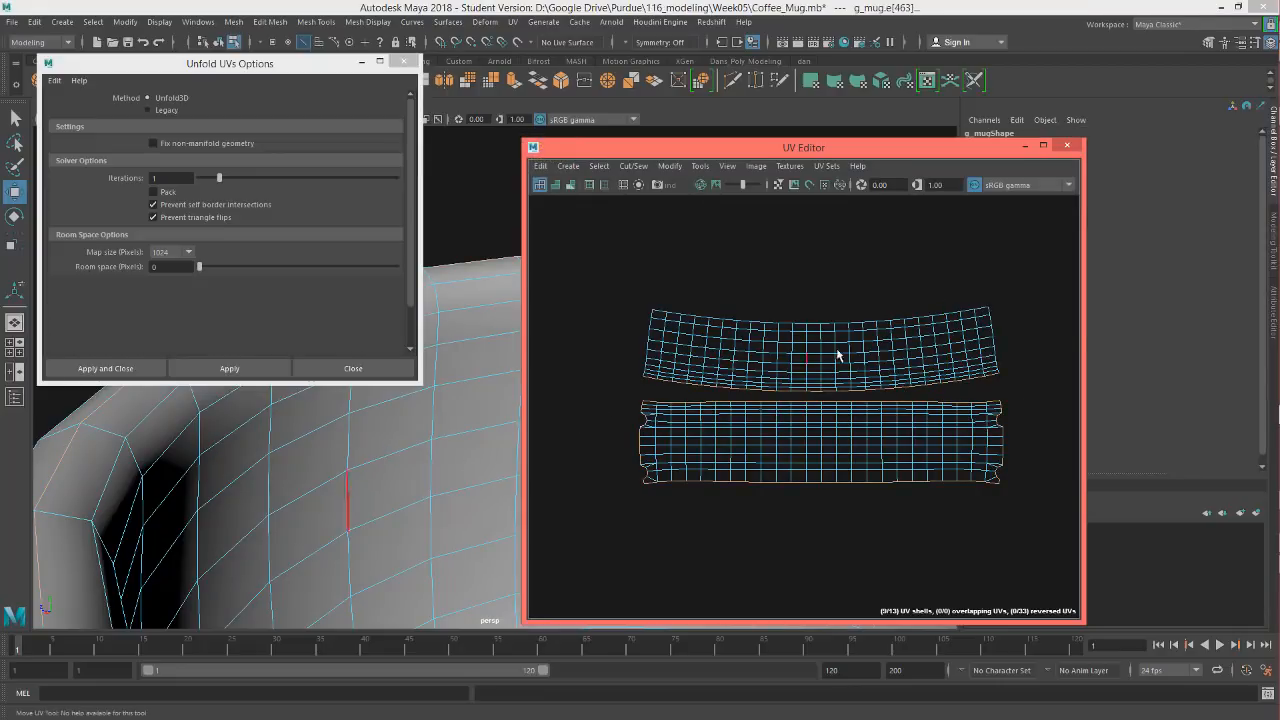
pyautogui.click(1031, 382)
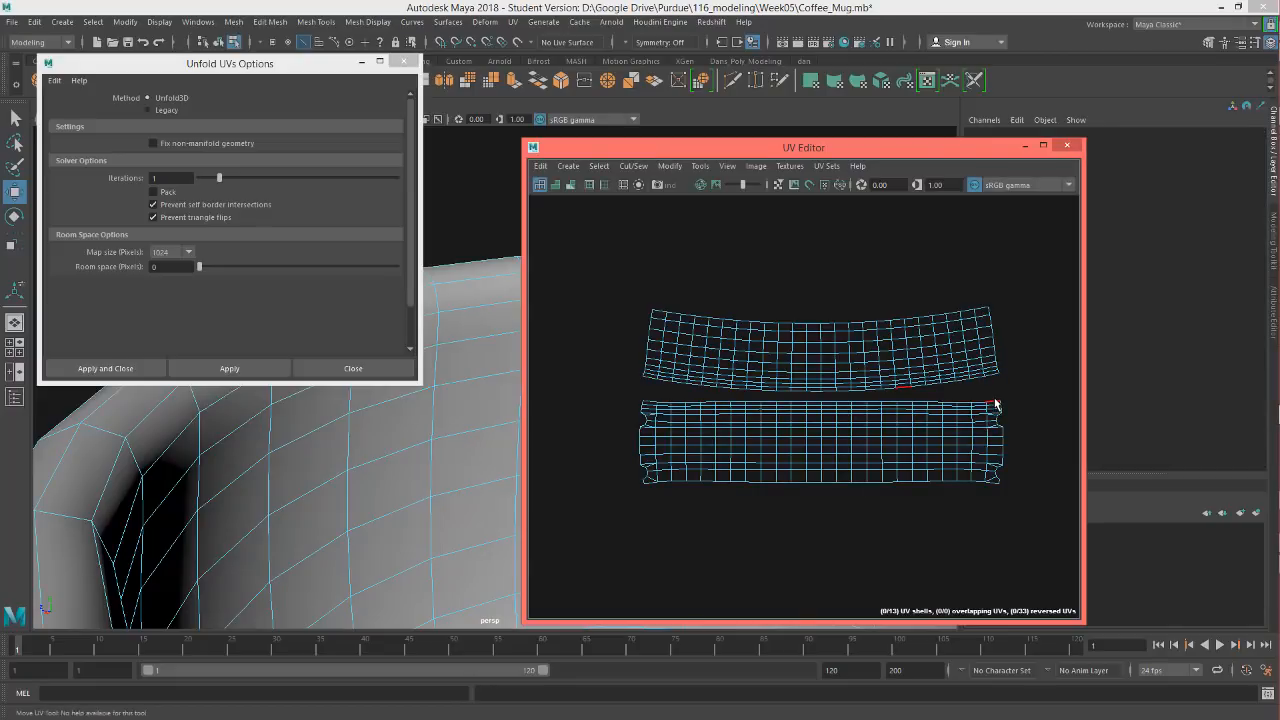
pyautogui.click(995, 404)
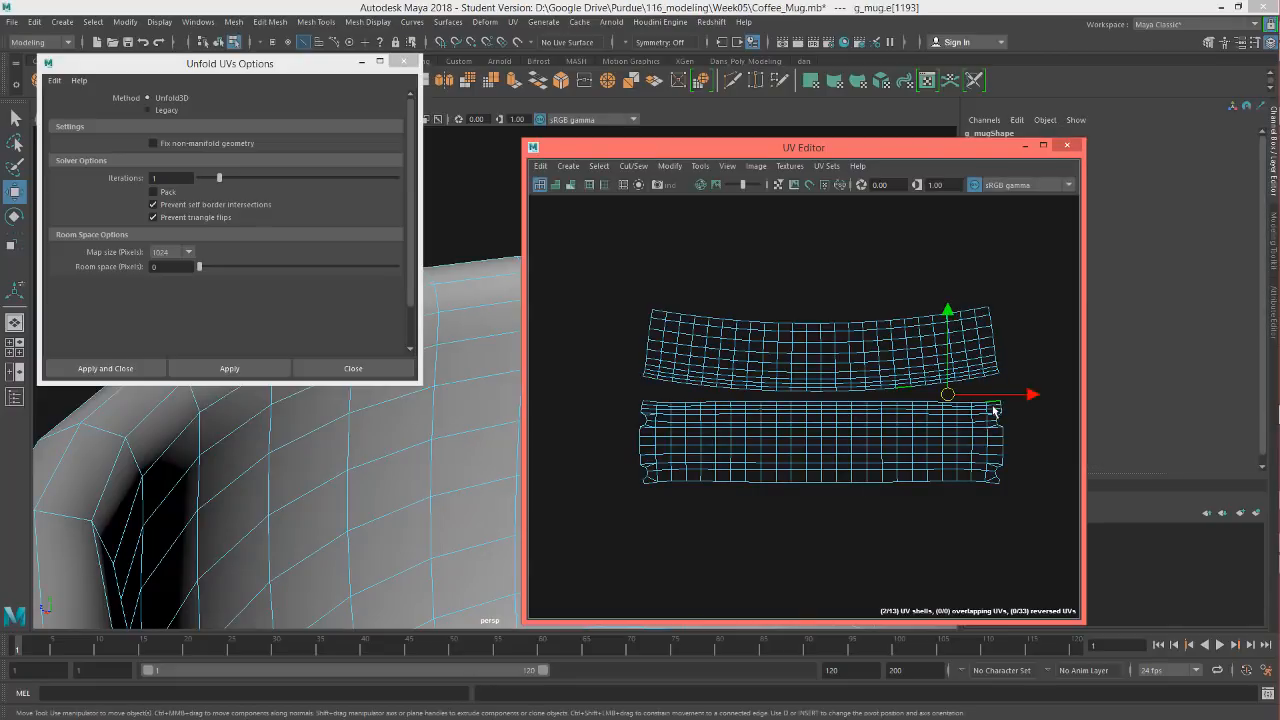
pyautogui.keyDown('shift'); pyautogui.click(655, 403); pyautogui.keyUp('shift')
pyautogui.scroll(3, 872, 391)
pyautogui.scroll(2, 953, 376)
pyautogui.scroll(-3, 957, 411)
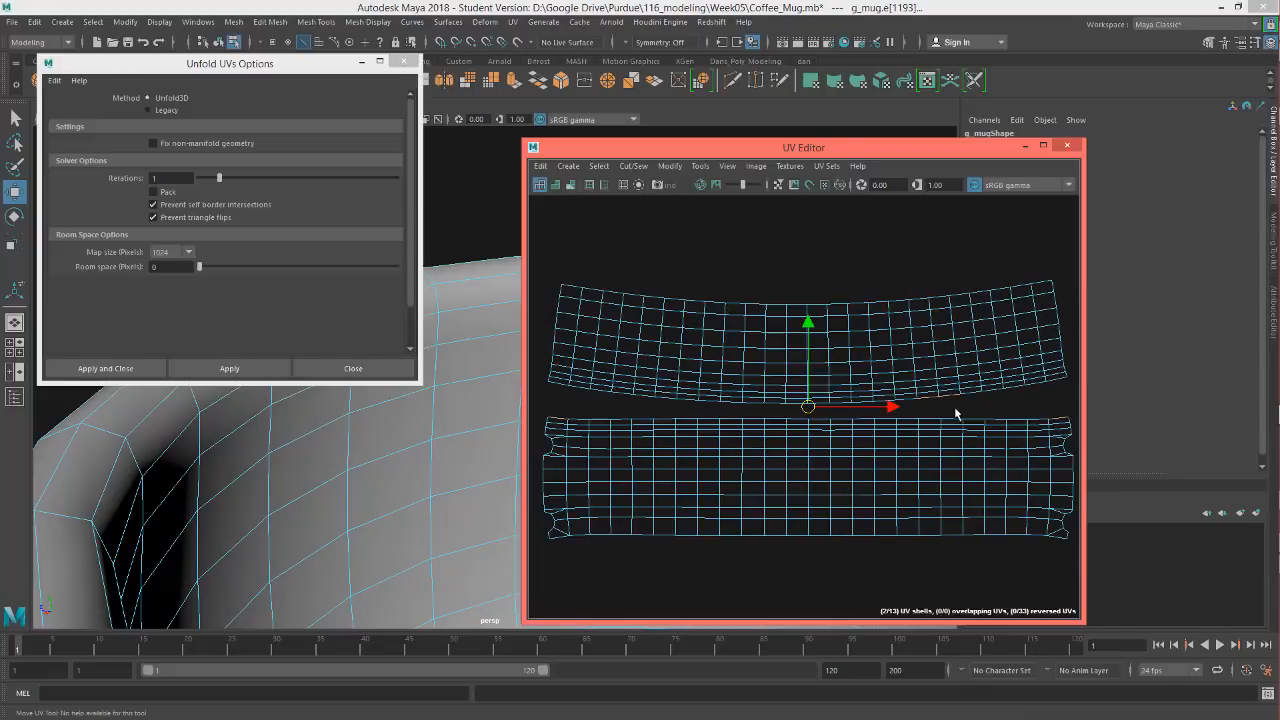
# Cut the upper shell along the vertical edge line that matches the end of the lower shell's border
pyautogui.click(930, 308)
pyautogui.click(633, 166)
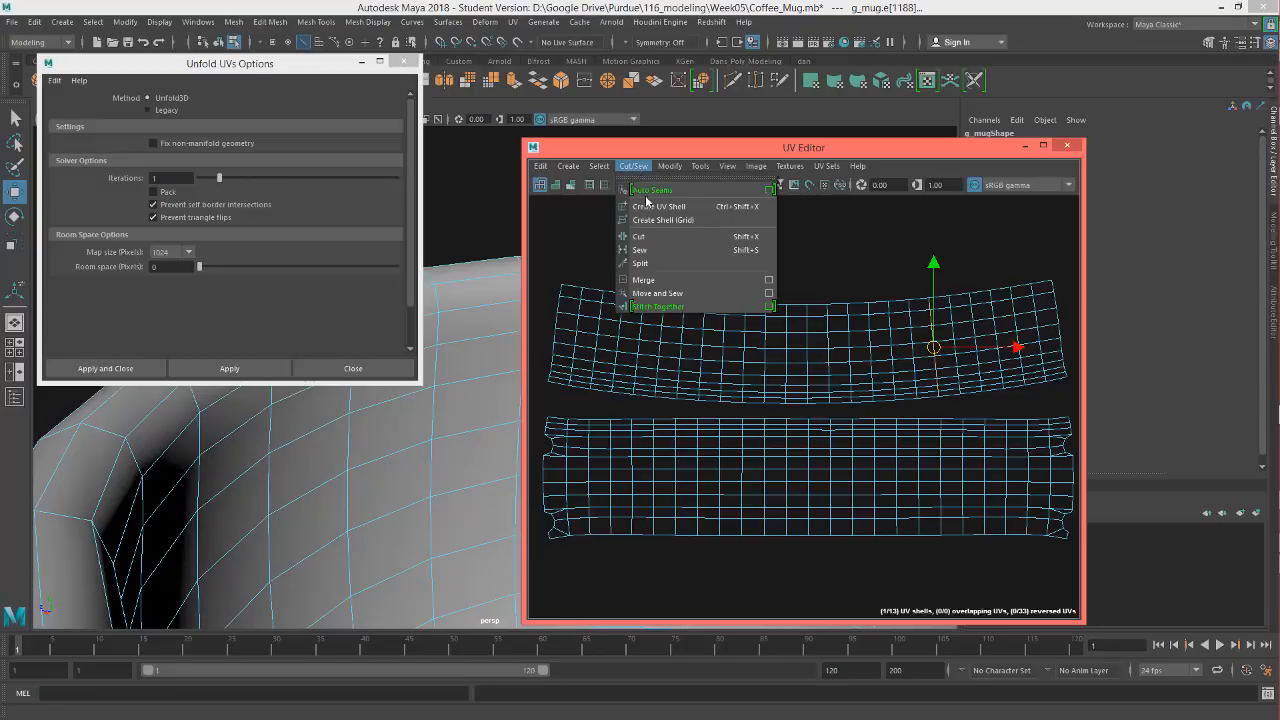
pyautogui.click(646, 239)
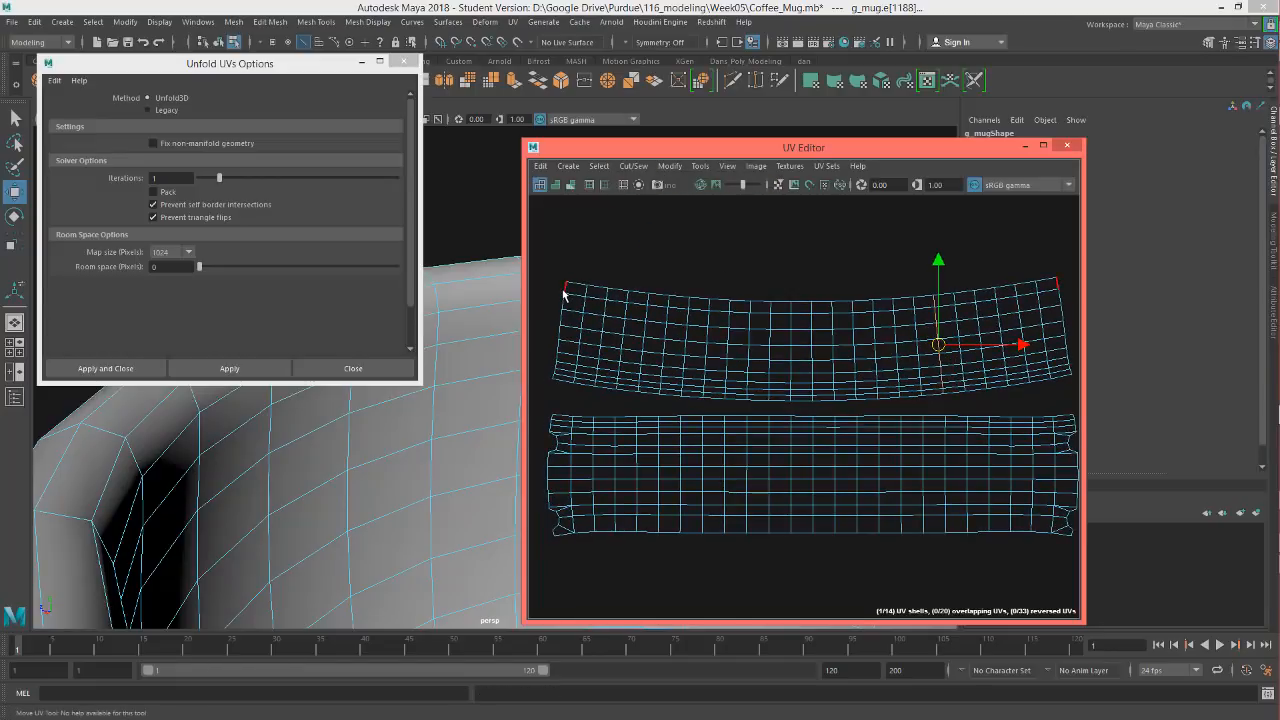
# Move and sew the upper shell's outer end edges so the cut-off piece attaches at the opposite end
pyautogui.moveTo(542, 264); pyautogui.dragTo(620, 450)
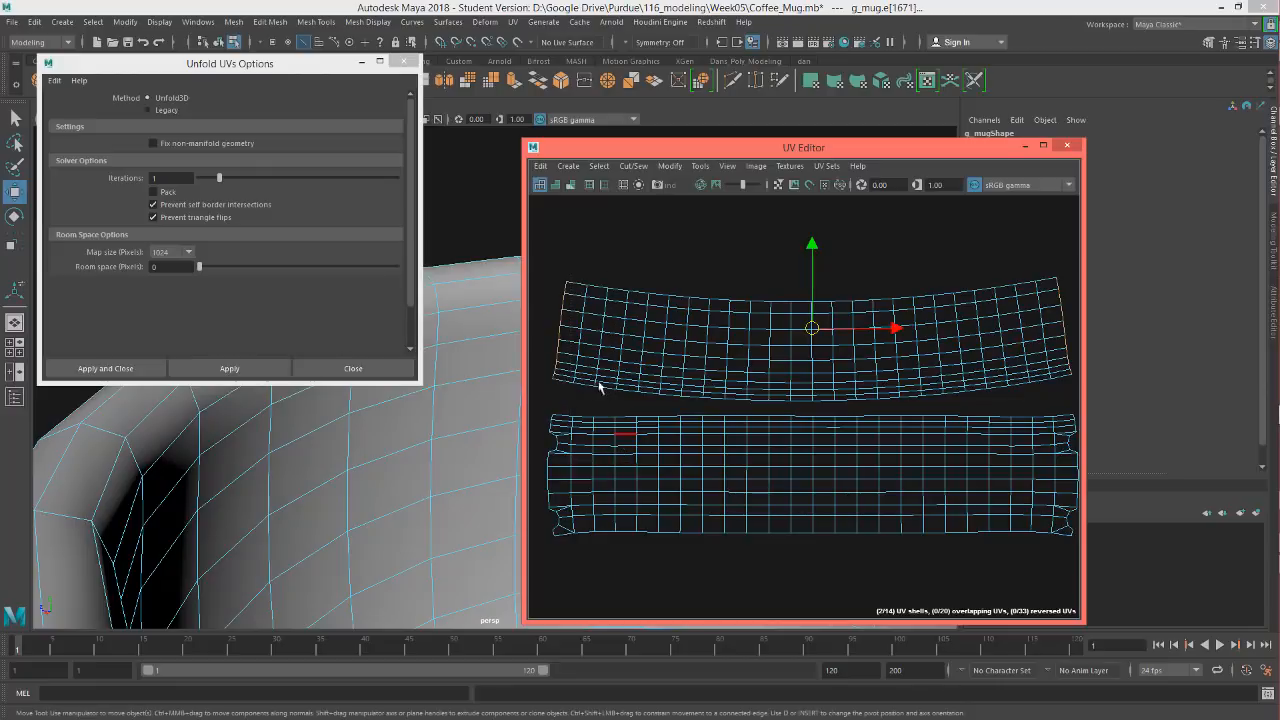
pyautogui.click(633, 166)
pyautogui.click(674, 294)
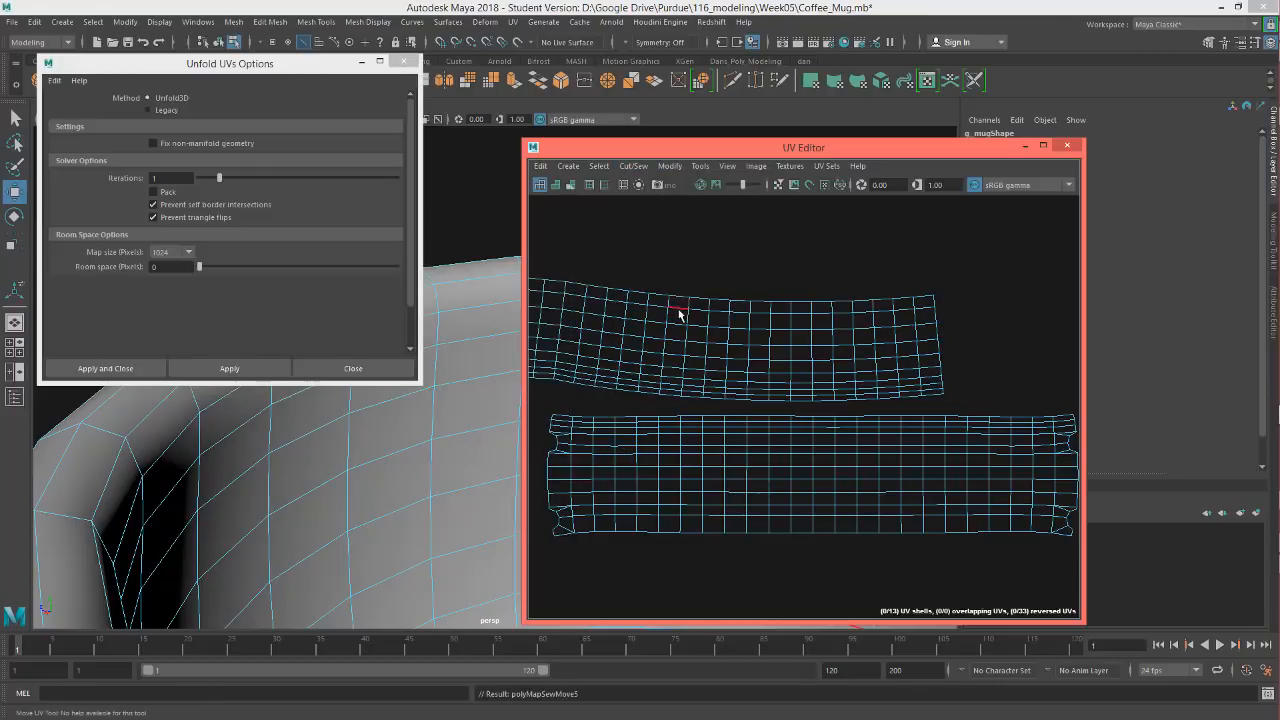
# Select the whole rearranged upper shell and unfold it with Unfold3D
pyautogui.scroll(-3, 797, 277)
pyautogui.moveTo(812, 296); pyautogui.dragTo(804, 328, button='right')
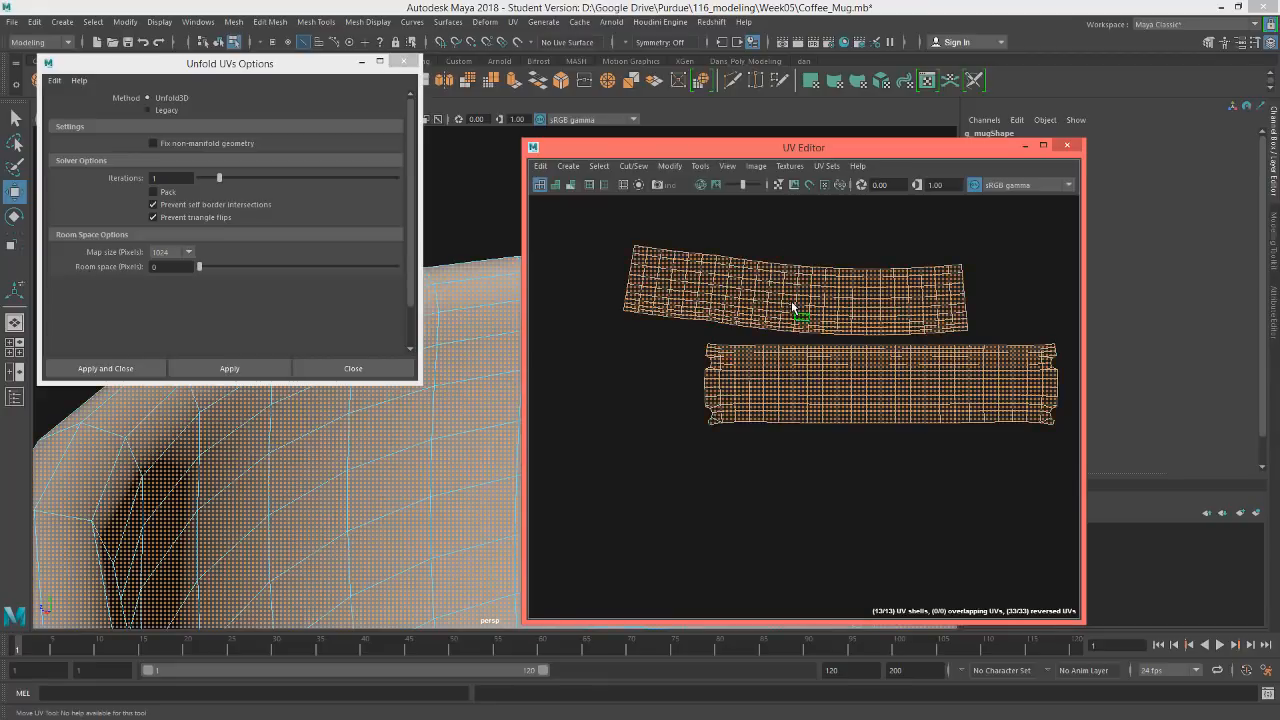
pyautogui.doubleClick(763, 293)
pyautogui.click(231, 368)
pyautogui.click(231, 368)
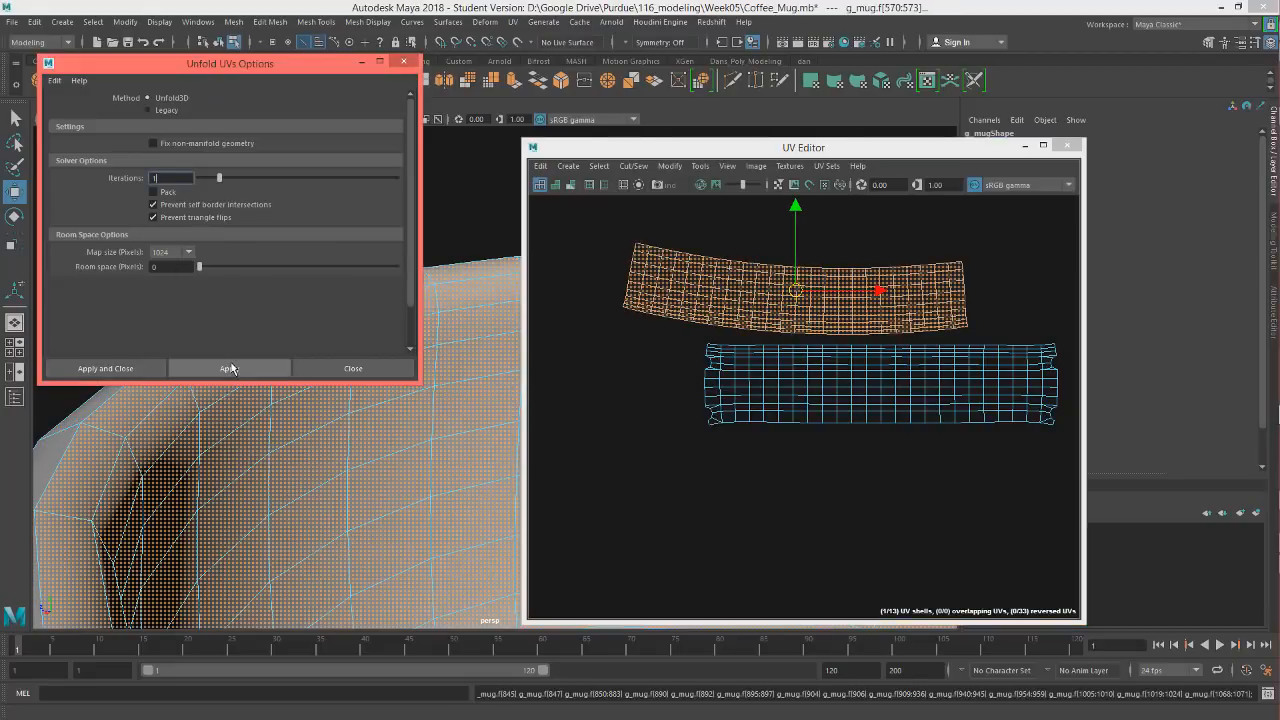
# Rotate the upper shell level and move it so it sits centred just above the lower shell
pyautogui.keyDown('alt'); pyautogui.moveTo(760, 333); pyautogui.dragTo(710, 345, button='middle'); pyautogui.keyUp('alt')
pyautogui.press('e')
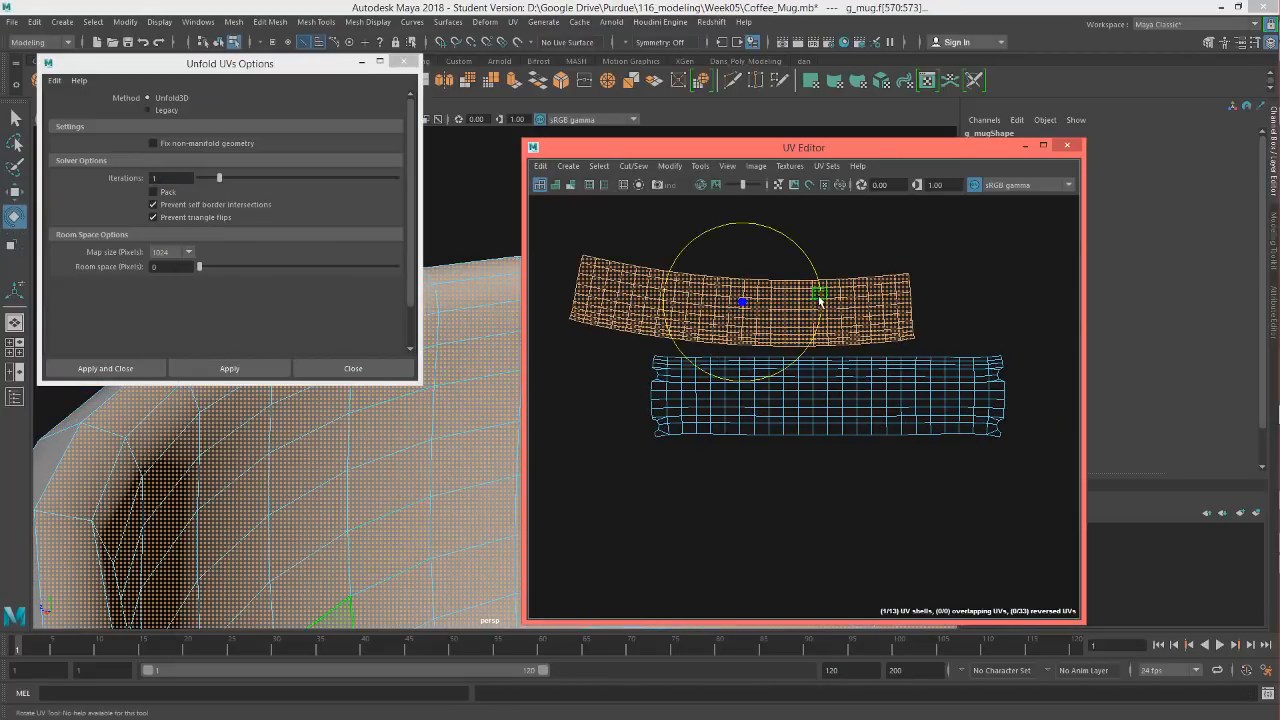
pyautogui.moveTo(821, 299)
pyautogui.mouseDown()
pyautogui.moveTo(771, 303)
pyautogui.moveTo(824, 310)
pyautogui.mouseUp()
pyautogui.press('w')
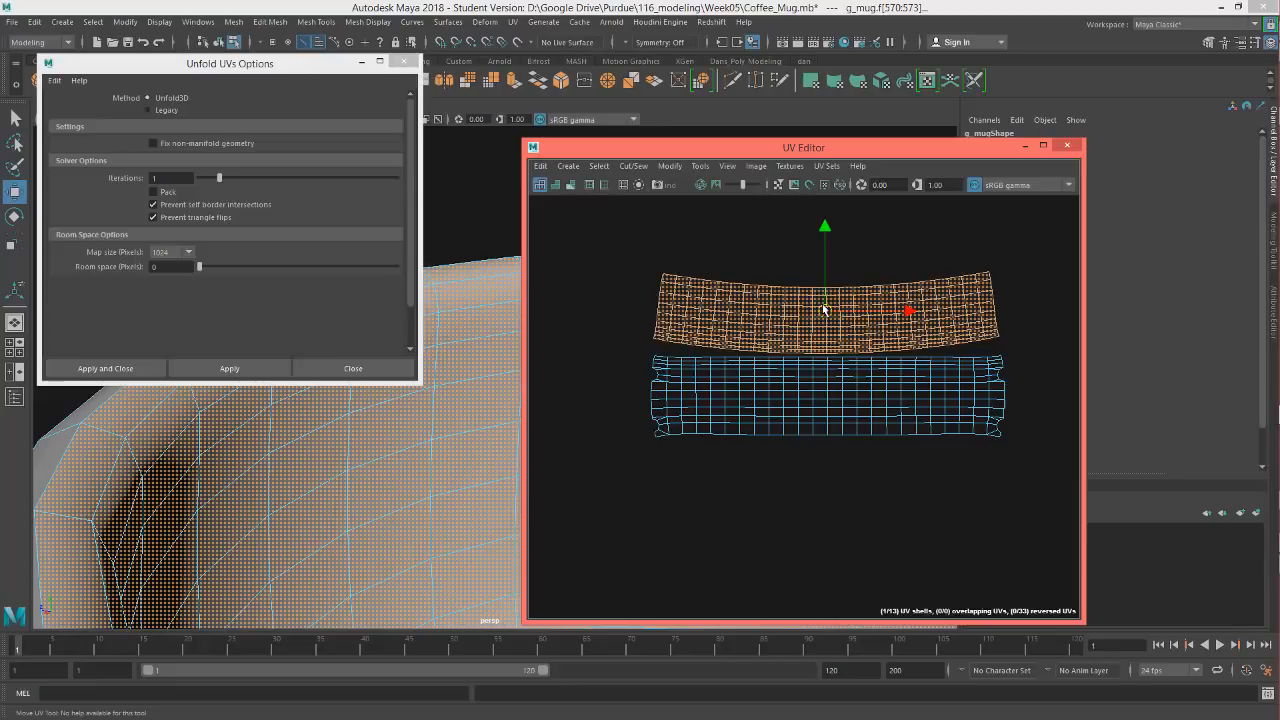
# Select only the border edges shared by the upper and lower shells, and move and sew them together
pyautogui.scroll(4, 833, 352)
pyautogui.moveTo(827, 361); pyautogui.dragTo(826, 326, button='right')
pyautogui.click(838, 363)
pyautogui.scroll(-6, 839, 364)
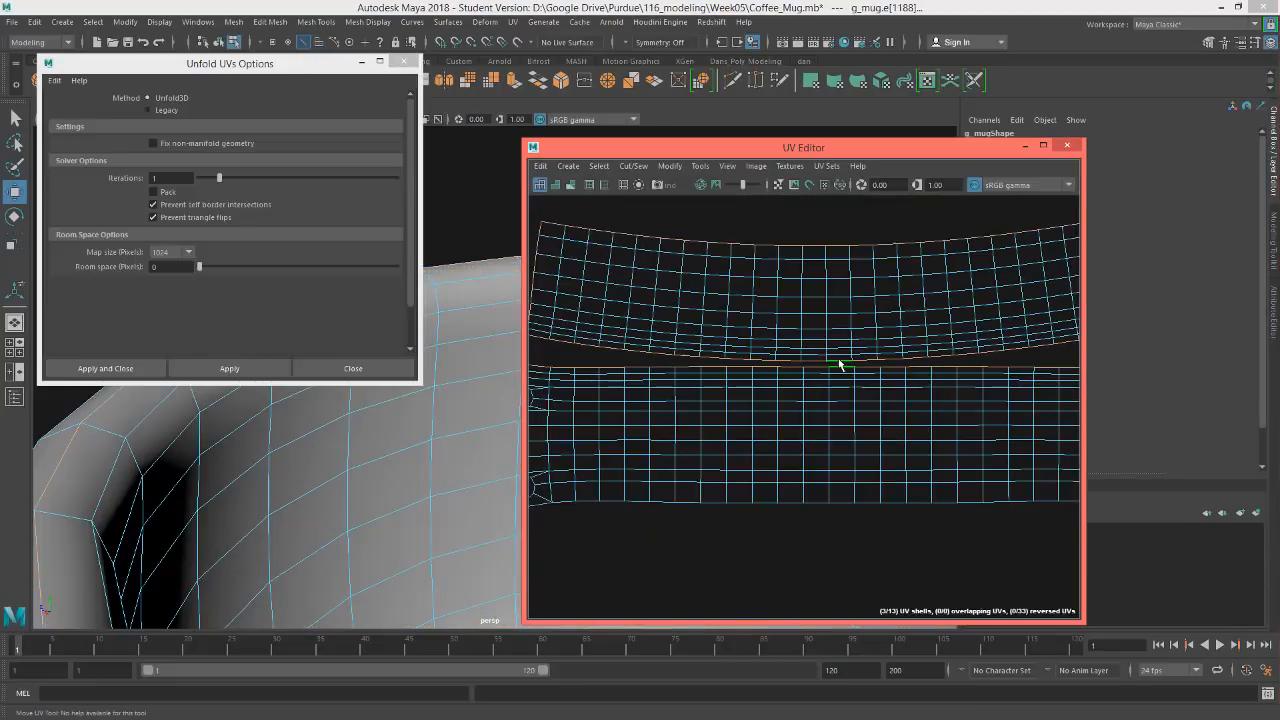
pyautogui.moveTo(569, 217); pyautogui.dragTo(1041, 336)
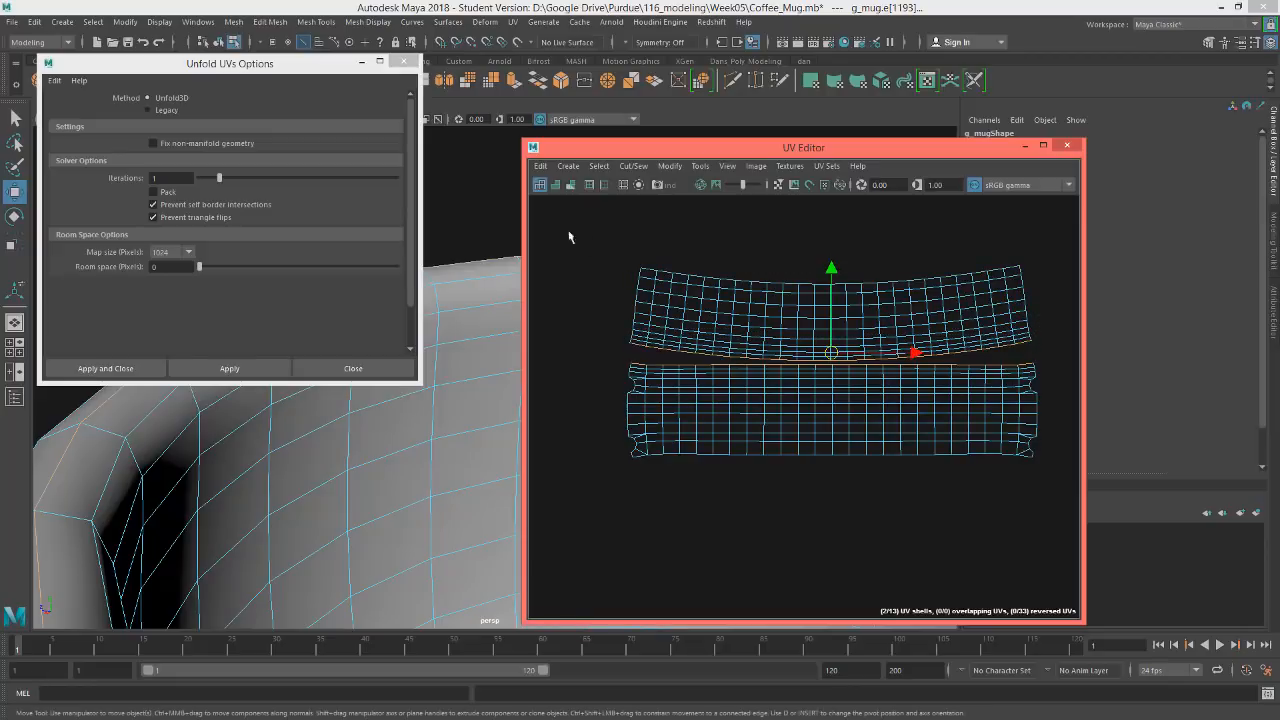
pyautogui.moveTo(578, 244); pyautogui.dragTo(664, 340)
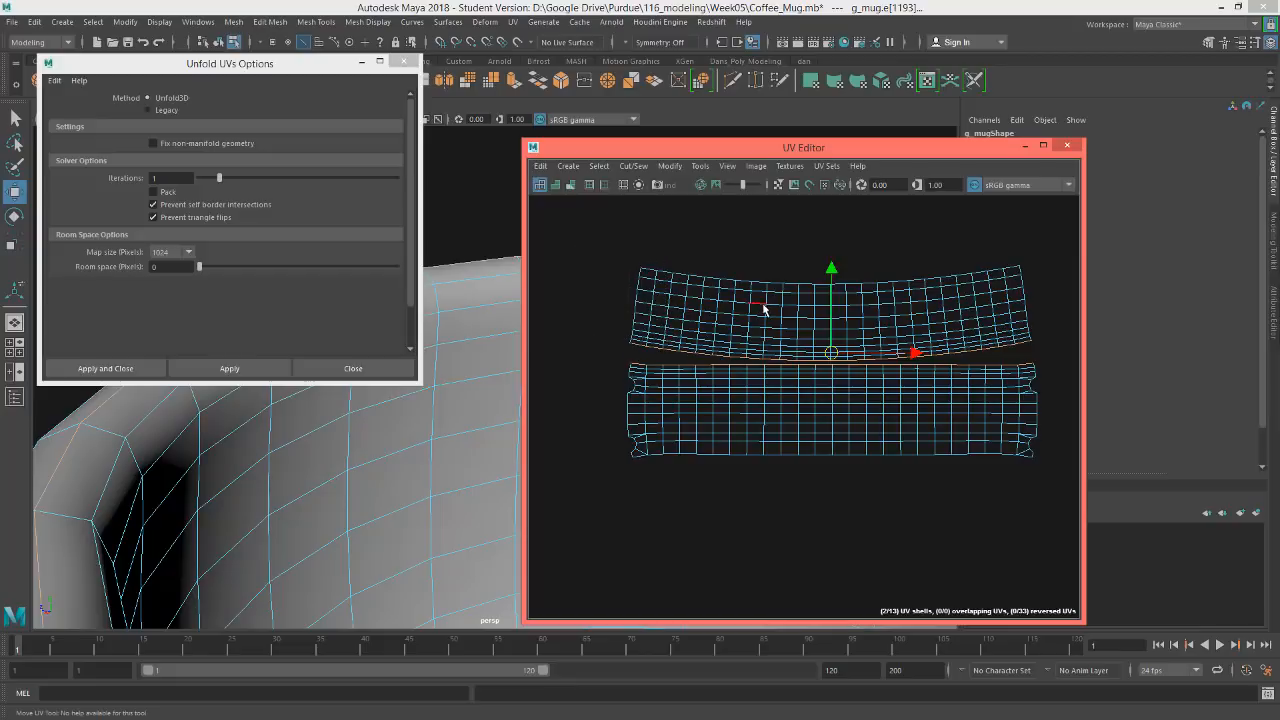
pyautogui.scroll(3, 829, 312)
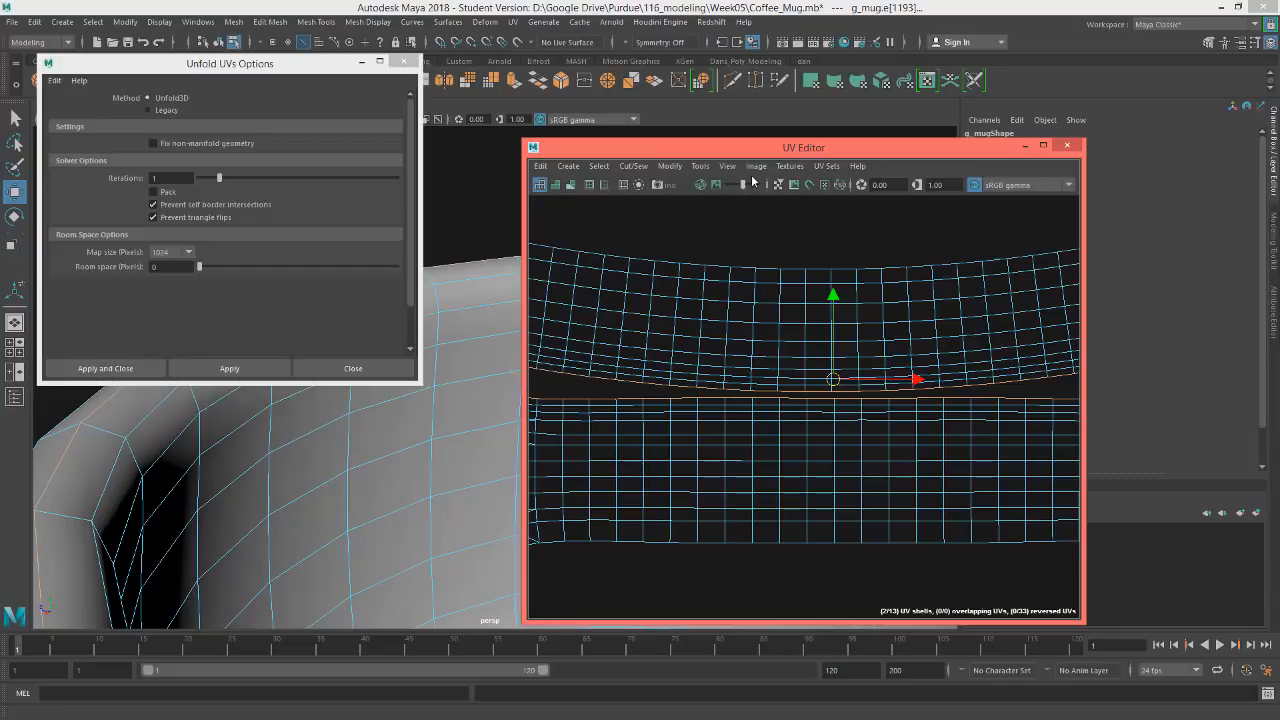
pyautogui.click(635, 172)
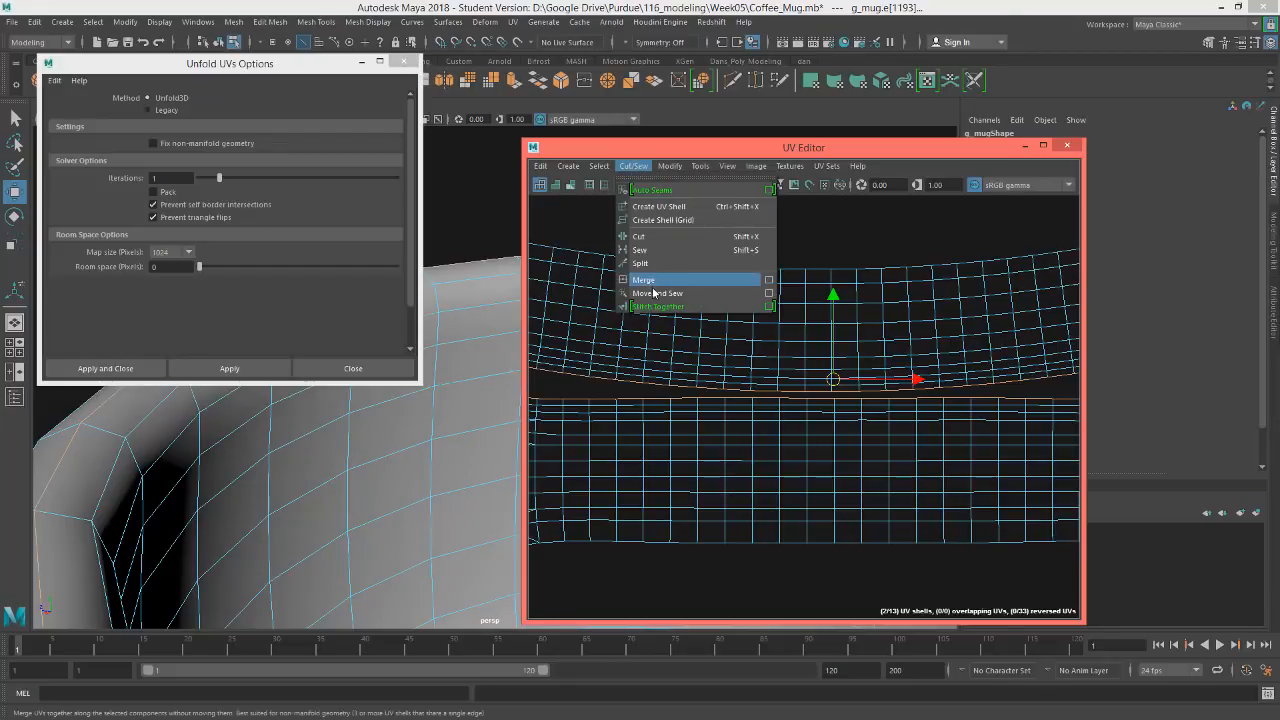
pyautogui.click(652, 293)
# Select all faces of the combined shell and unfold it with Unfold3D
pyautogui.scroll(-2, 691, 294)
pyautogui.moveTo(772, 349); pyautogui.dragTo(775, 382, button='right')
pyautogui.doubleClick(775, 382)
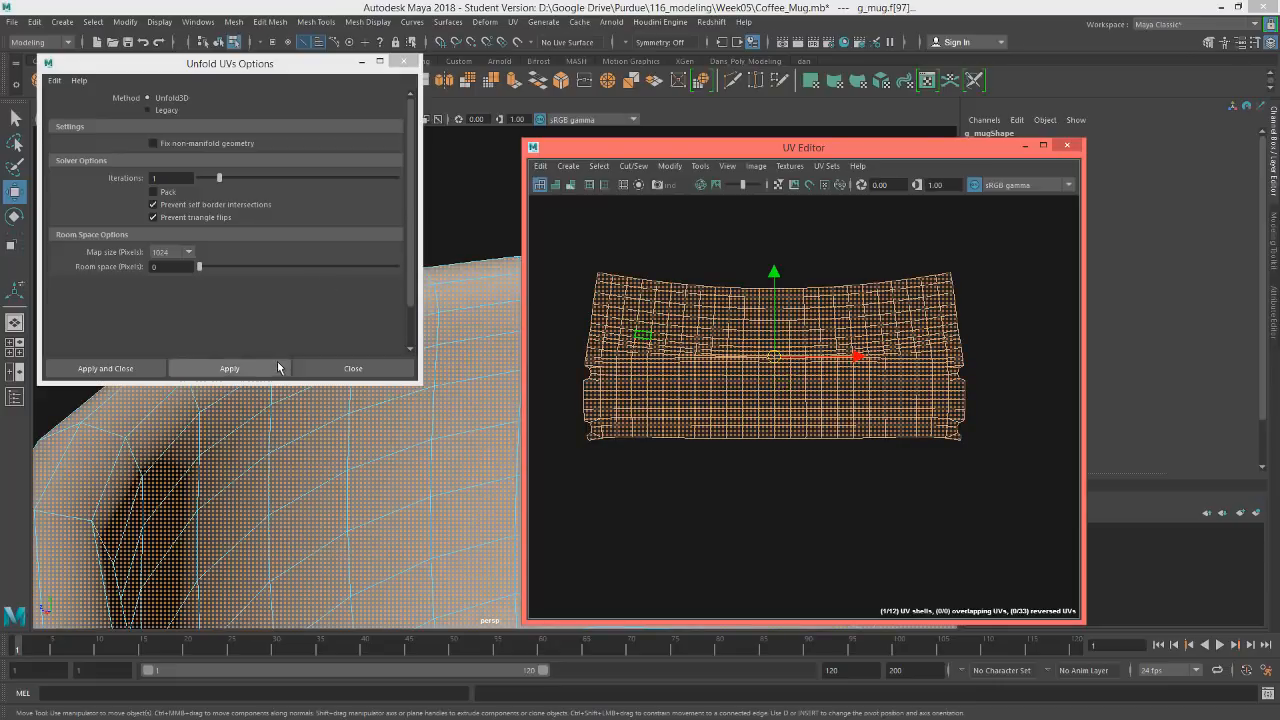
pyautogui.click(229, 368)
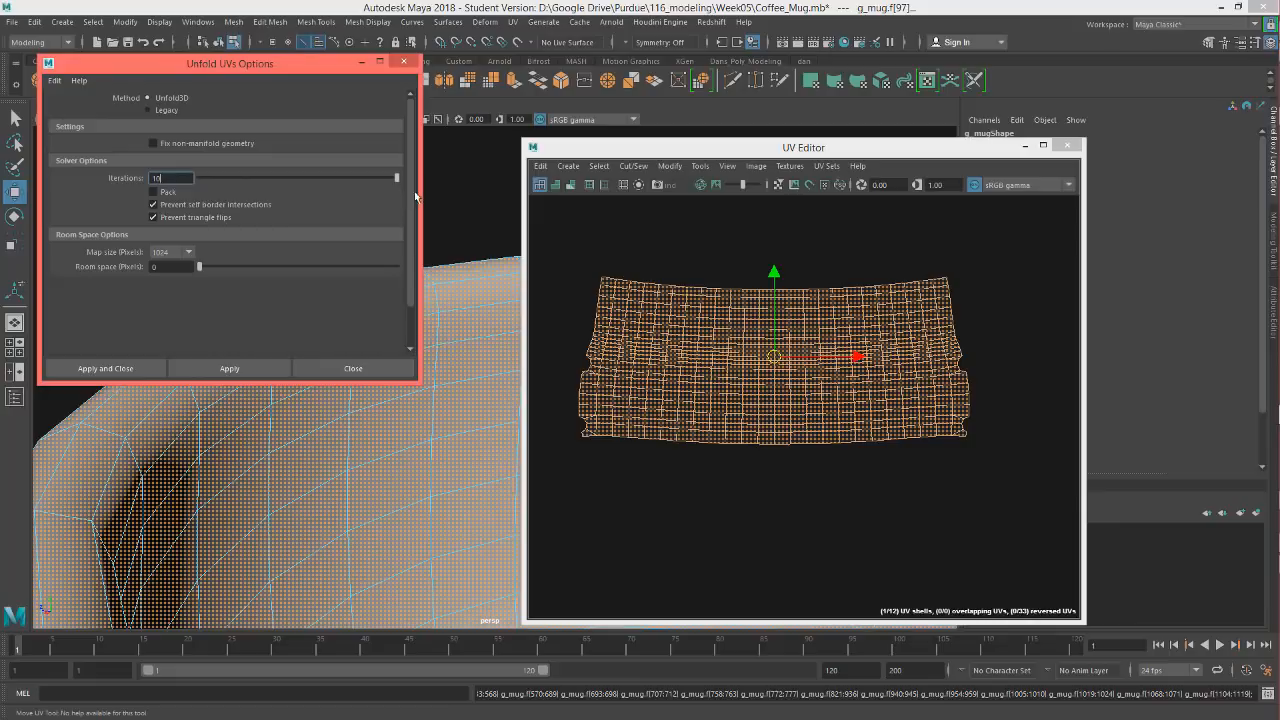
# Try another Unfold3D pass on the combined body shell and undo it
pyautogui.click(238, 368)
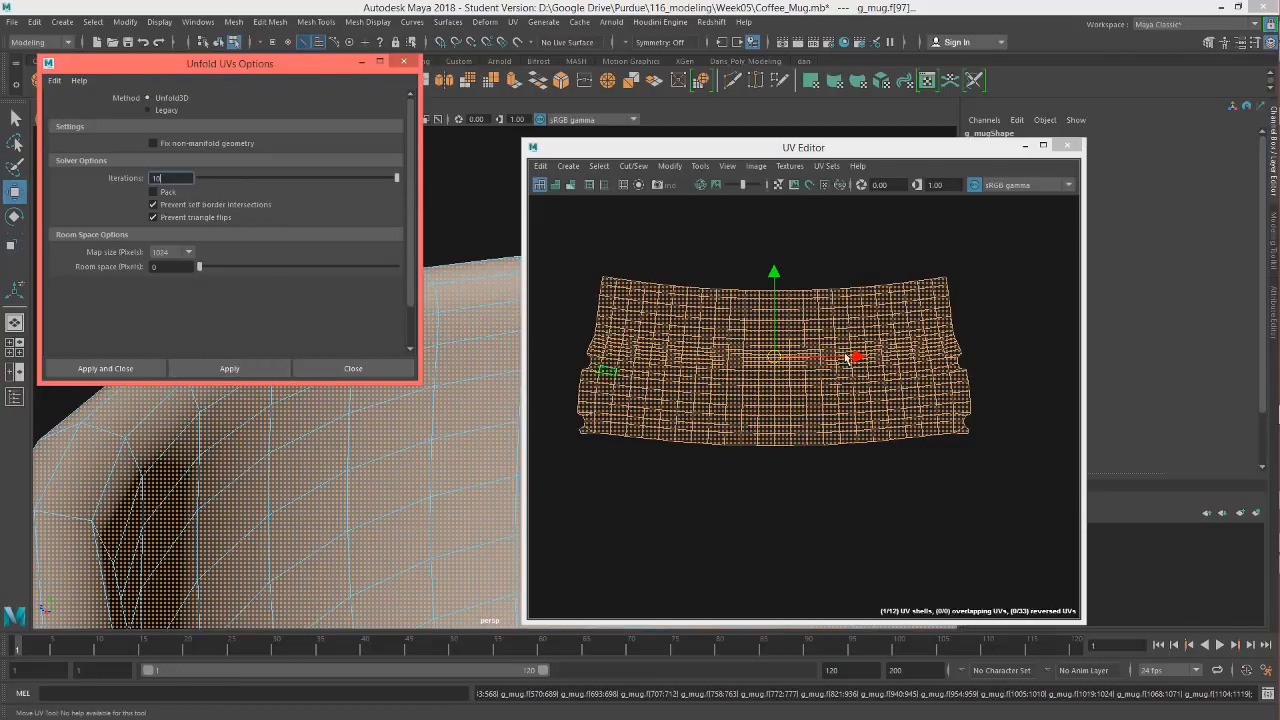
pyautogui.keyDown('alt'); pyautogui.moveTo(822, 402); pyautogui.dragTo(822, 378, button='middle'); pyautogui.keyUp('alt')
pyautogui.hotkey('ctrl', 'z')
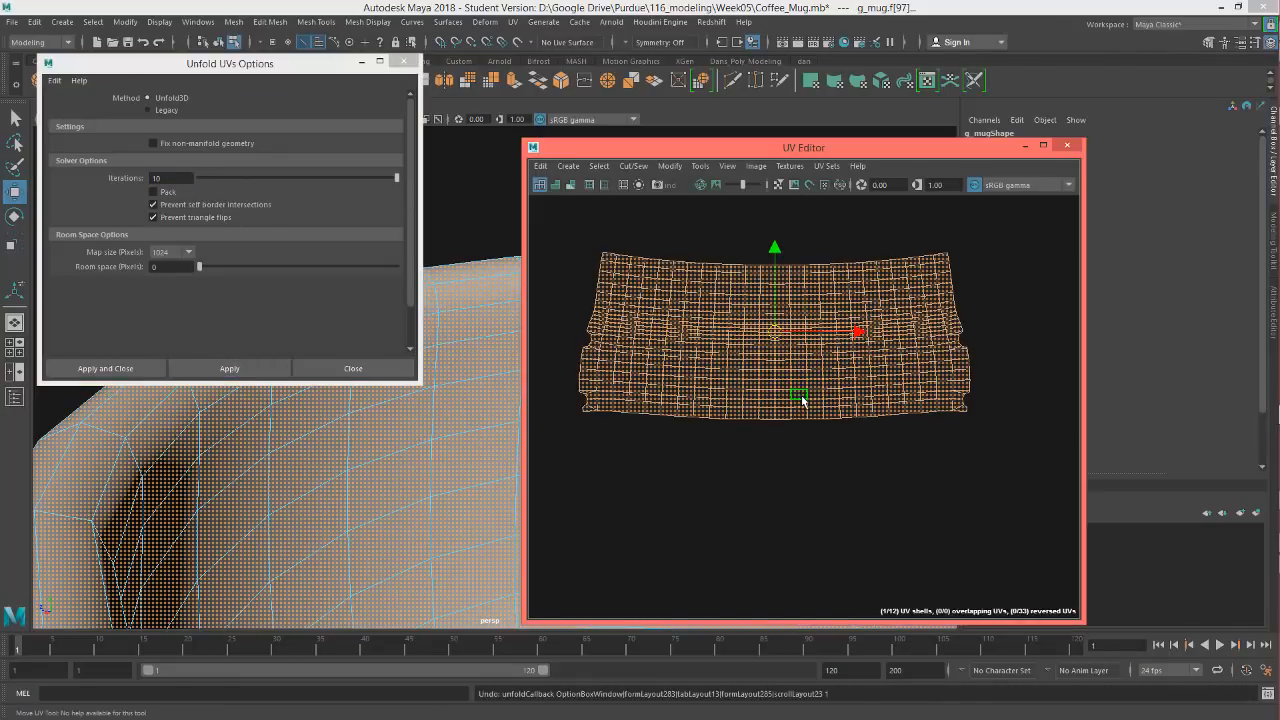
# Unfold the combined body shell with the Legacy method and again with Unfold3D
pyautogui.click(152, 109)
pyautogui.click(271, 368)
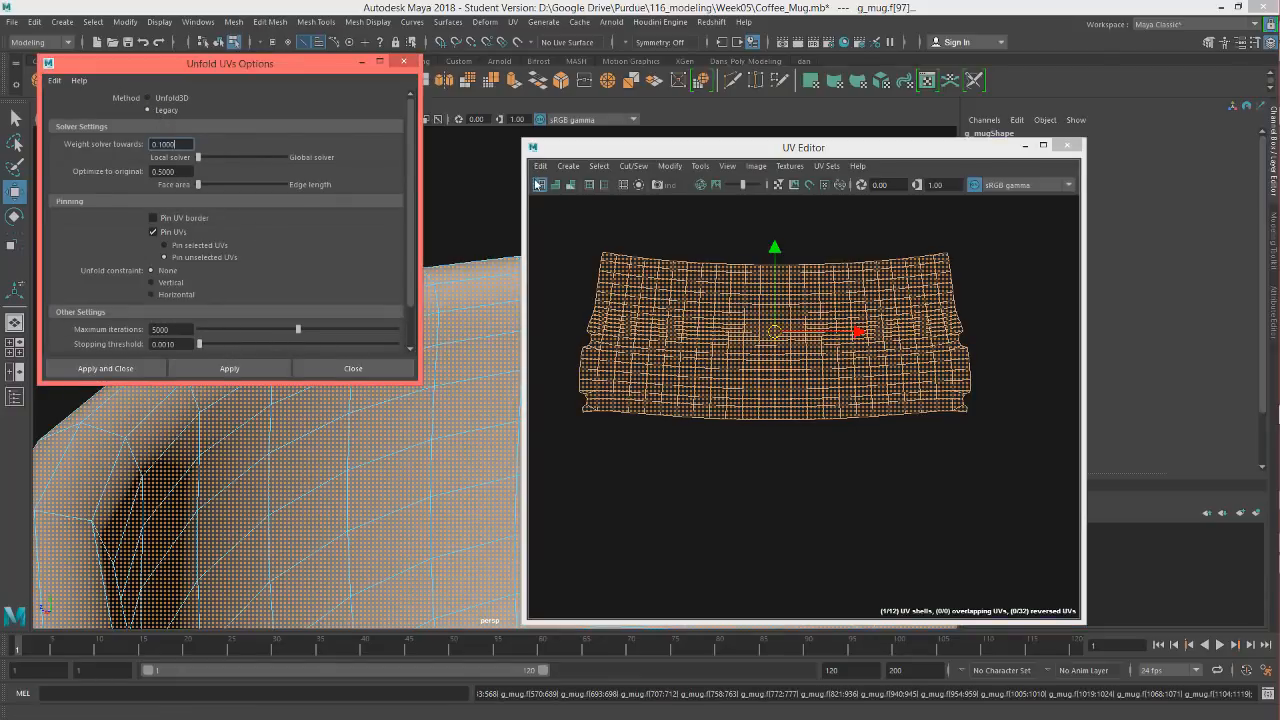
pyautogui.click(148, 97)
pyautogui.click(241, 369)
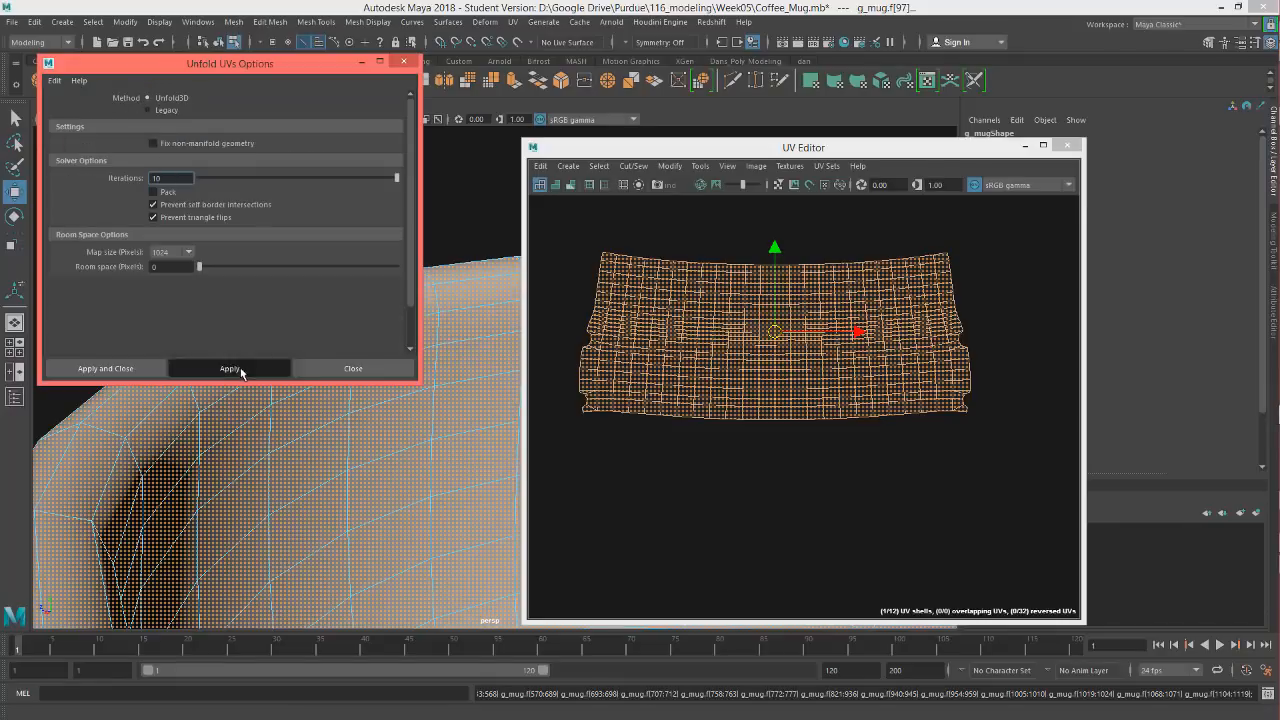
# Select the tiny distorted shell above the disc shell and frame its faces on the inside bottom of the mug
pyautogui.scroll(-6, 877, 300)
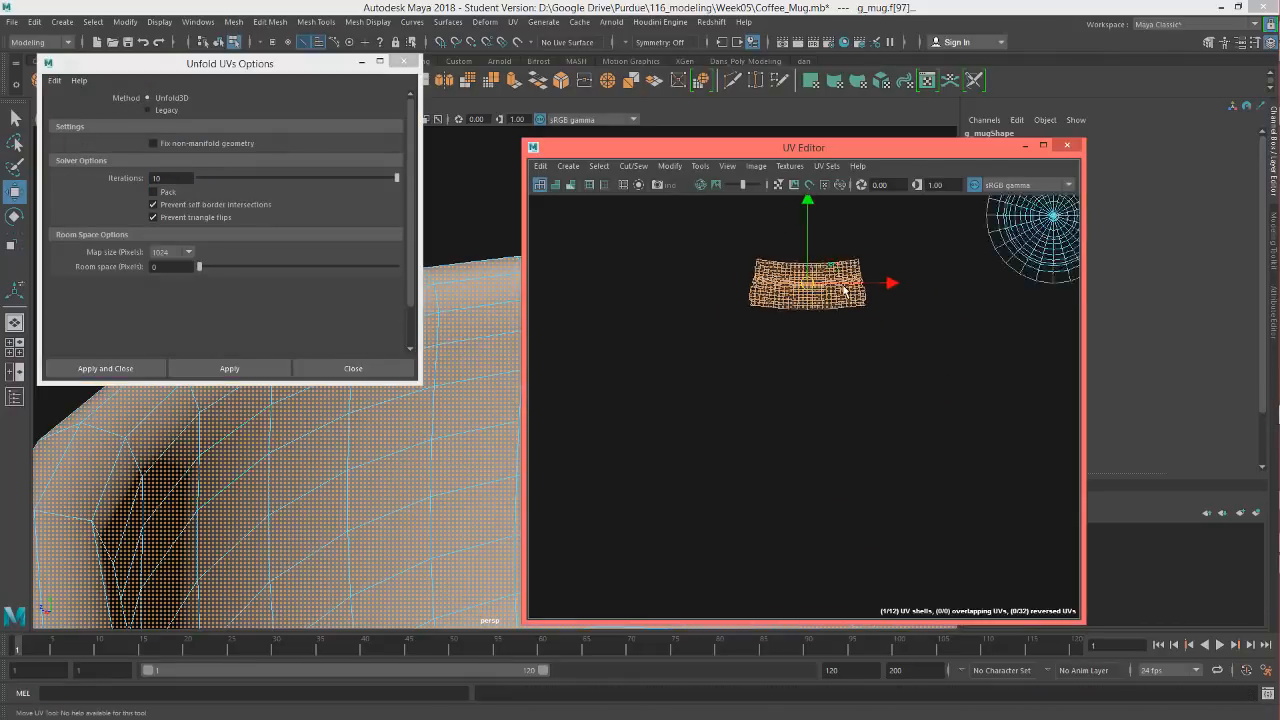
pyautogui.scroll(8, 850, 295)
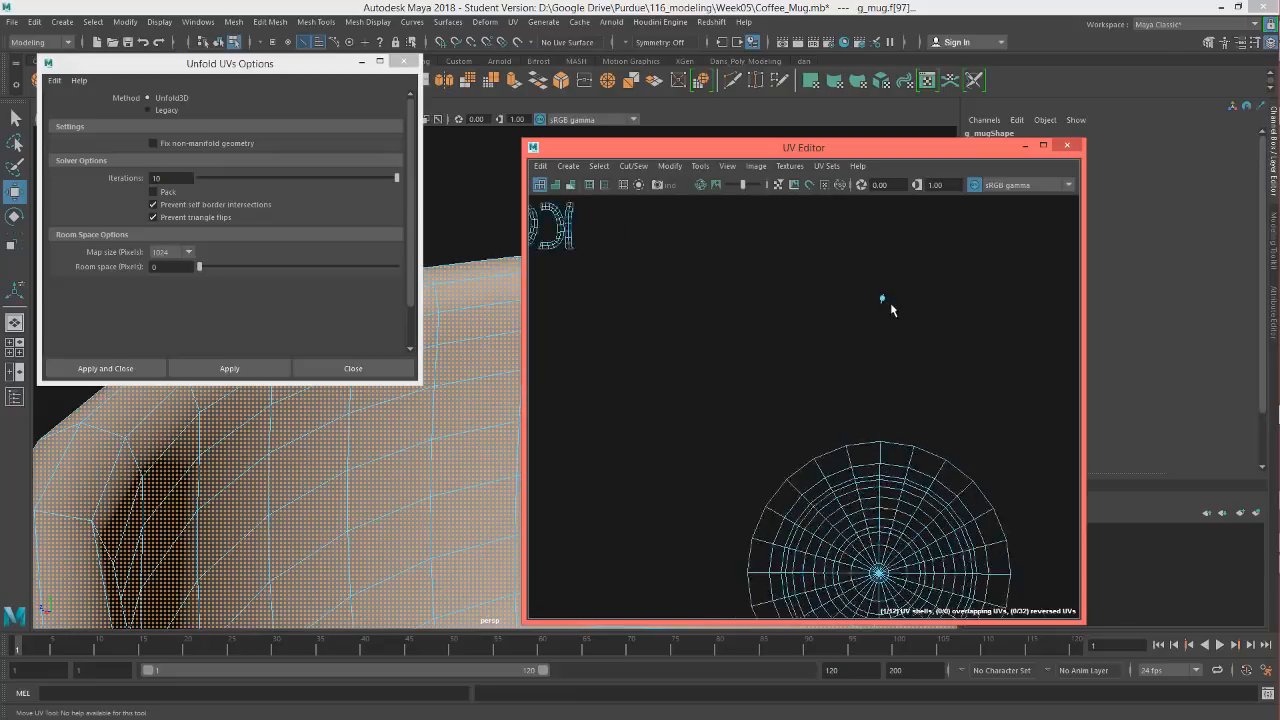
pyautogui.scroll(2, 876, 284)
pyautogui.moveTo(700, 254); pyautogui.dragTo(867, 417)
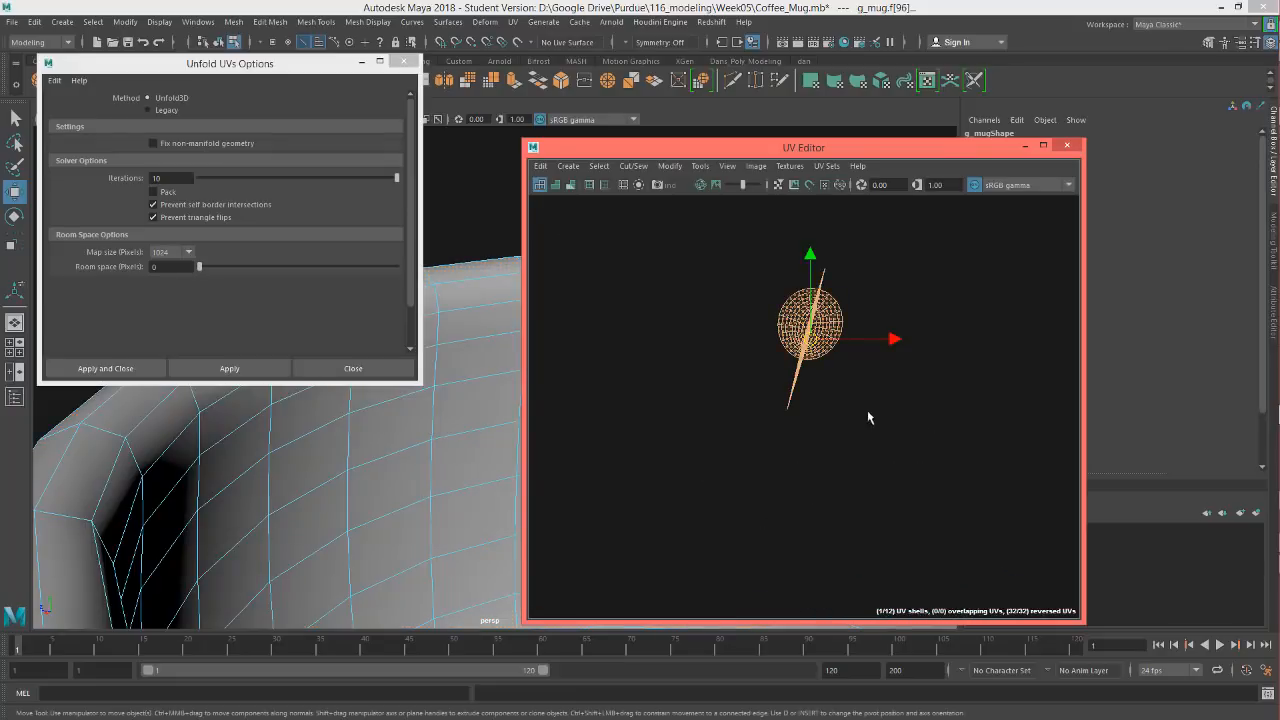
pyautogui.scroll(-8, 405, 438)
pyautogui.keyDown('alt'); pyautogui.moveTo(430, 480); pyautogui.dragTo(479, 516); pyautogui.keyUp('alt')
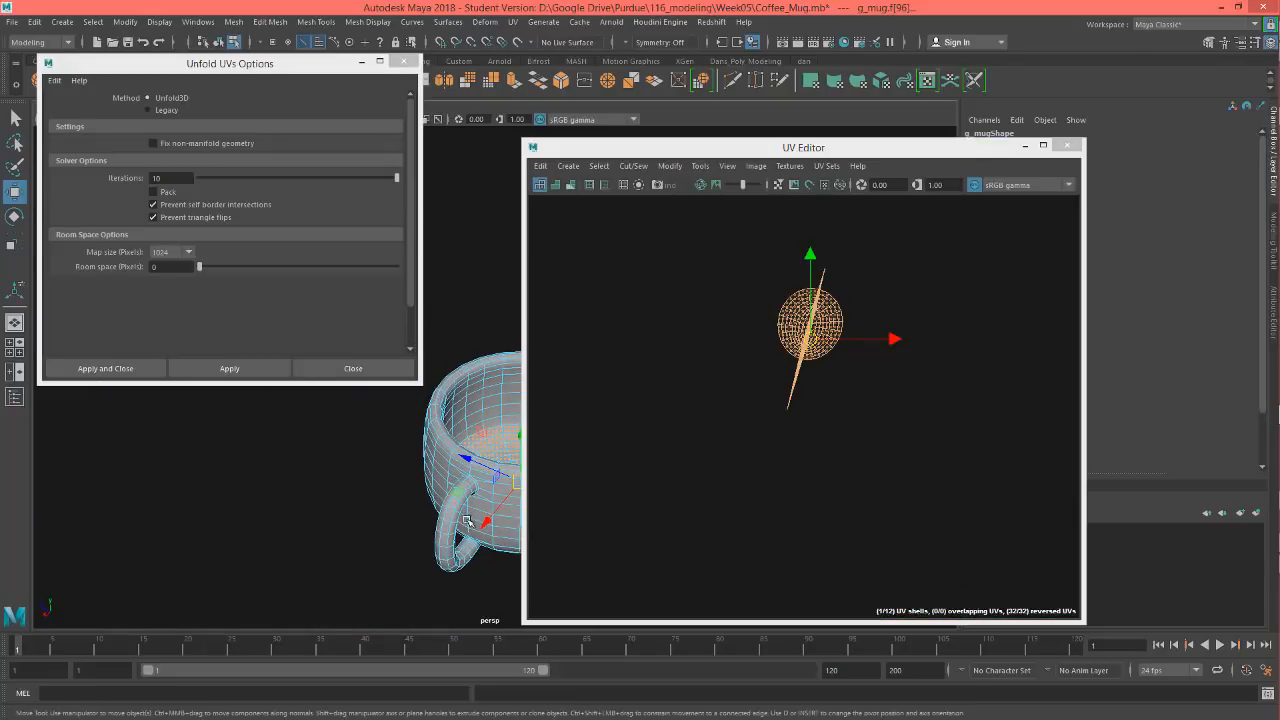
pyautogui.keyDown('alt'); pyautogui.moveTo(486, 512); pyautogui.dragTo(268, 506, button='middle'); pyautogui.keyUp('alt')
pyautogui.keyDown('alt'); pyautogui.moveTo(268, 506); pyautogui.dragTo(408, 494); pyautogui.keyUp('alt')
pyautogui.press('f')
pyautogui.scroll(-8, 895, 438)
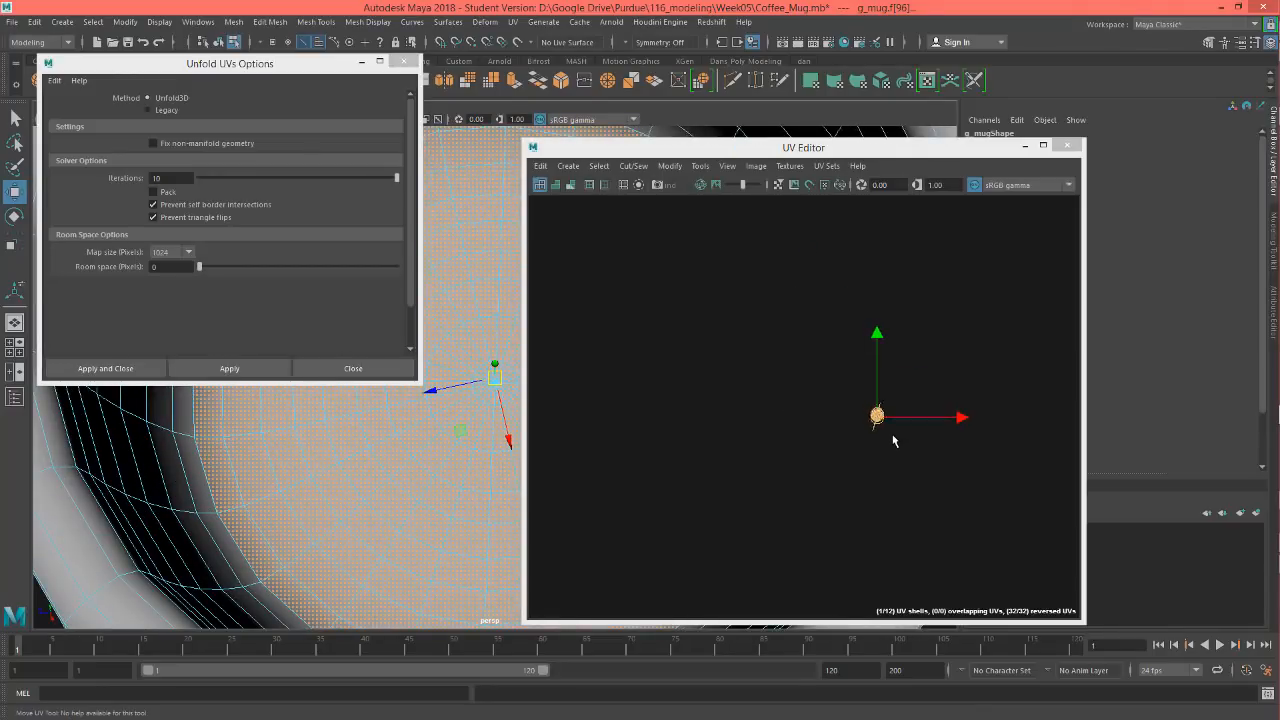
# Apply a planar projection to the selected faces on the inside bottom of the mug
pyautogui.scroll(-8, 901, 465)
pyautogui.keyDown('alt'); pyautogui.moveTo(898, 471); pyautogui.dragTo(875, 374, button='middle'); pyautogui.keyUp('alt')
pyautogui.scroll(5, 858, 366)
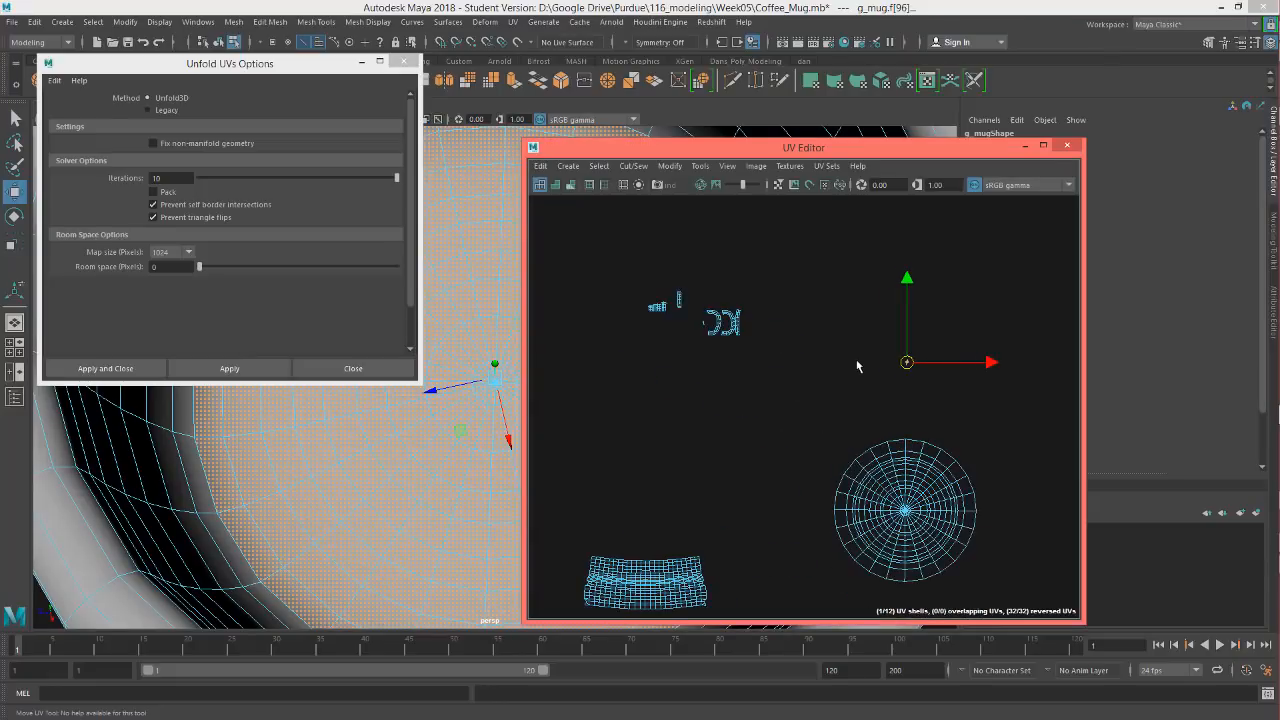
pyautogui.scroll(4, 958, 386)
pyautogui.scroll(-3, 840, 368)
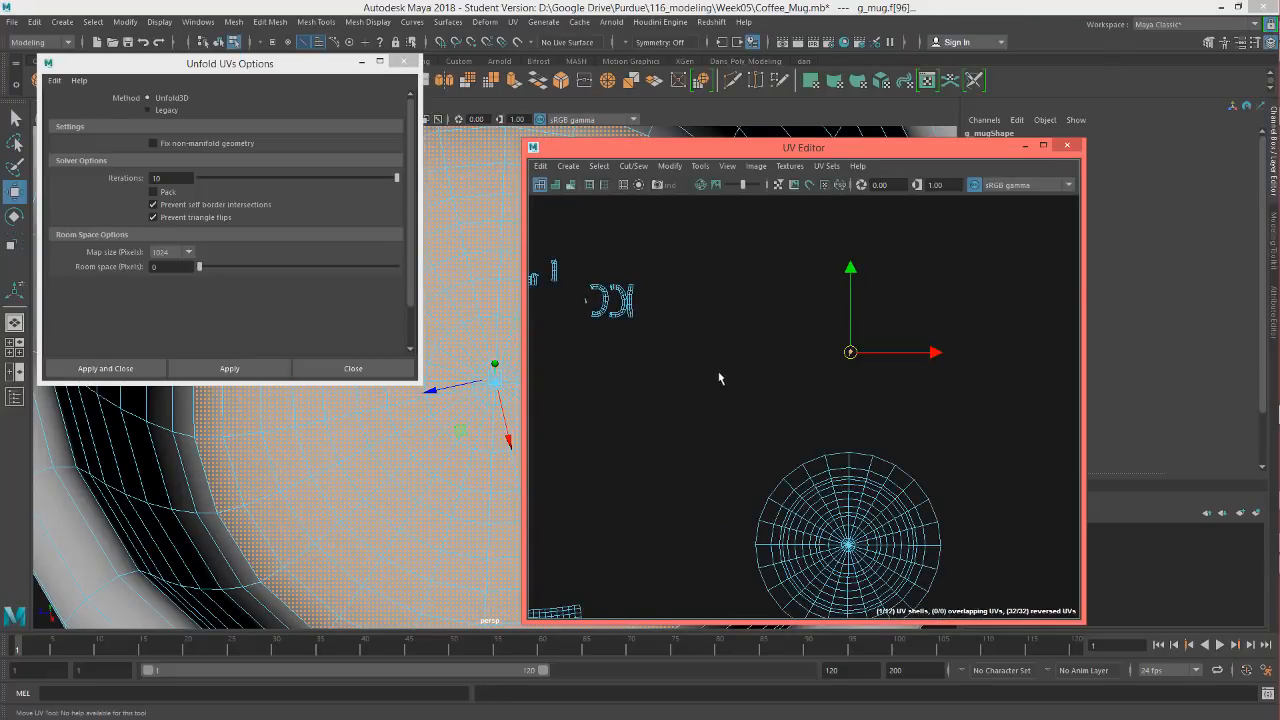
pyautogui.keyDown('alt'); pyautogui.moveTo(796, 393); pyautogui.dragTo(879, 361, button='middle'); pyautogui.keyUp('alt')
pyautogui.scroll(-3, 937, 438)
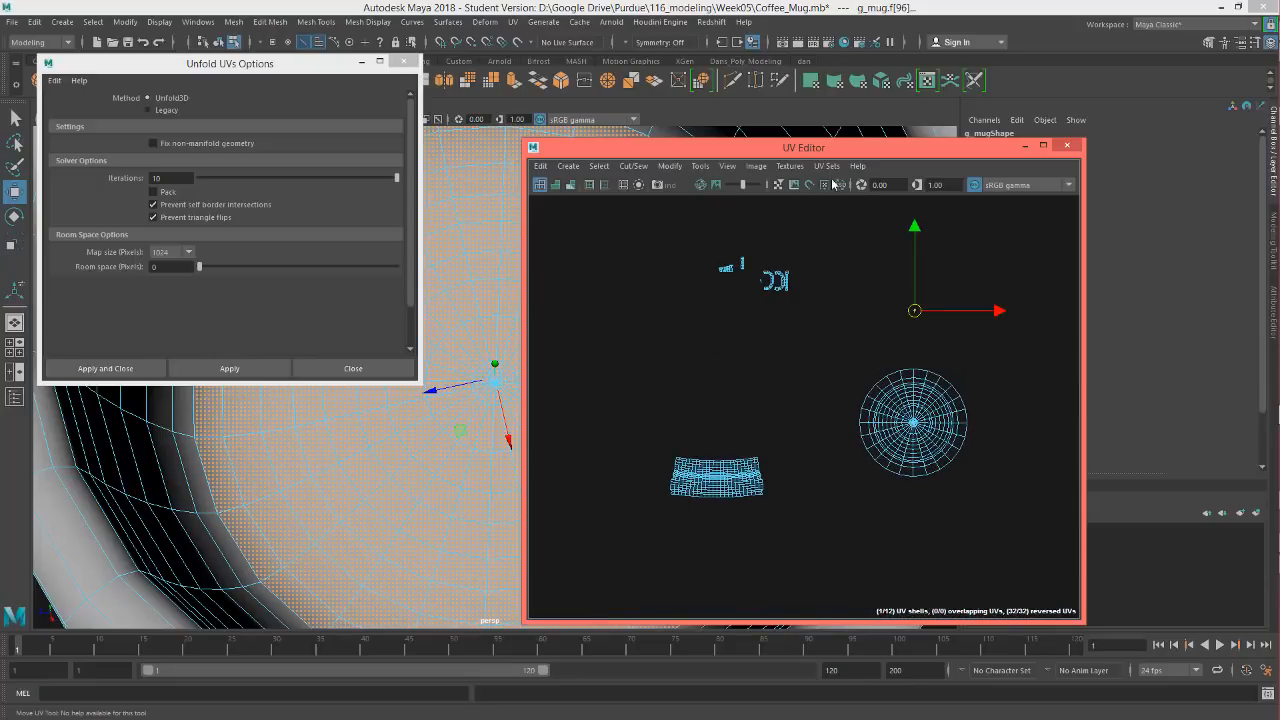
pyautogui.click(811, 80)
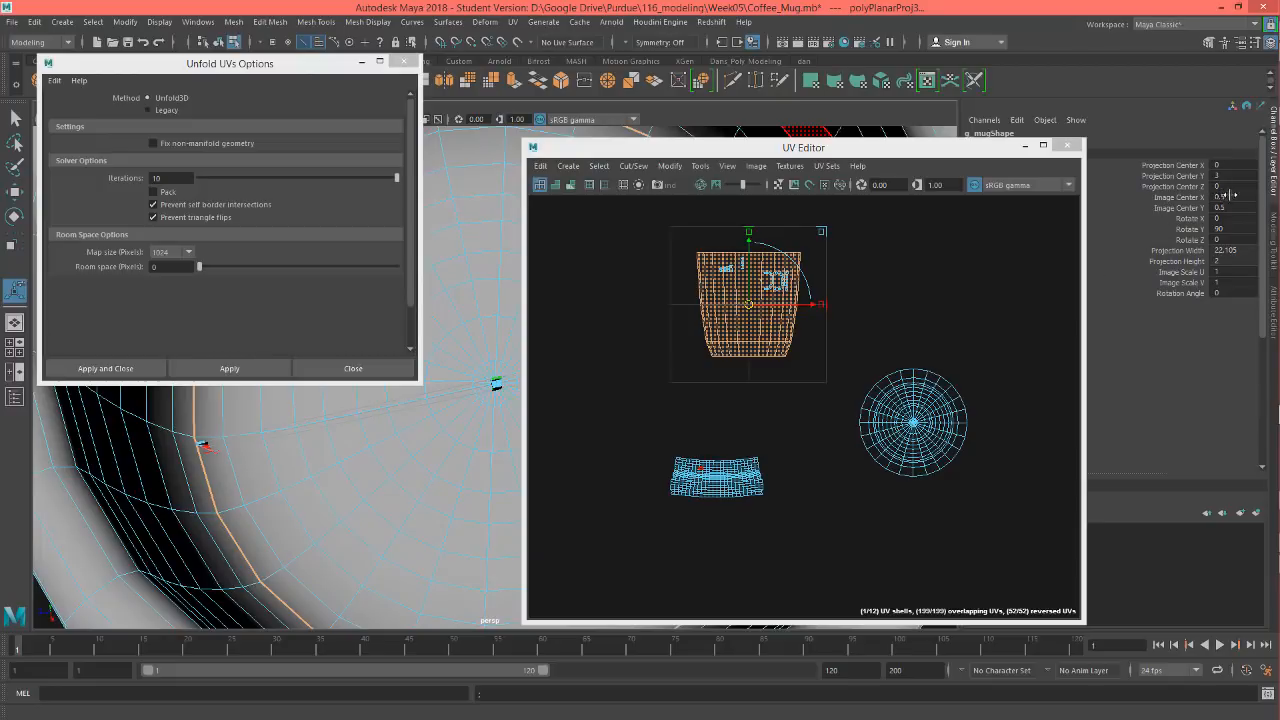
# Set the planar projection's width and height to 22 and its X rotation to 90
pyautogui.moveTo(1240, 252); pyautogui.dragTo(1239, 264)
pyautogui.write('2')
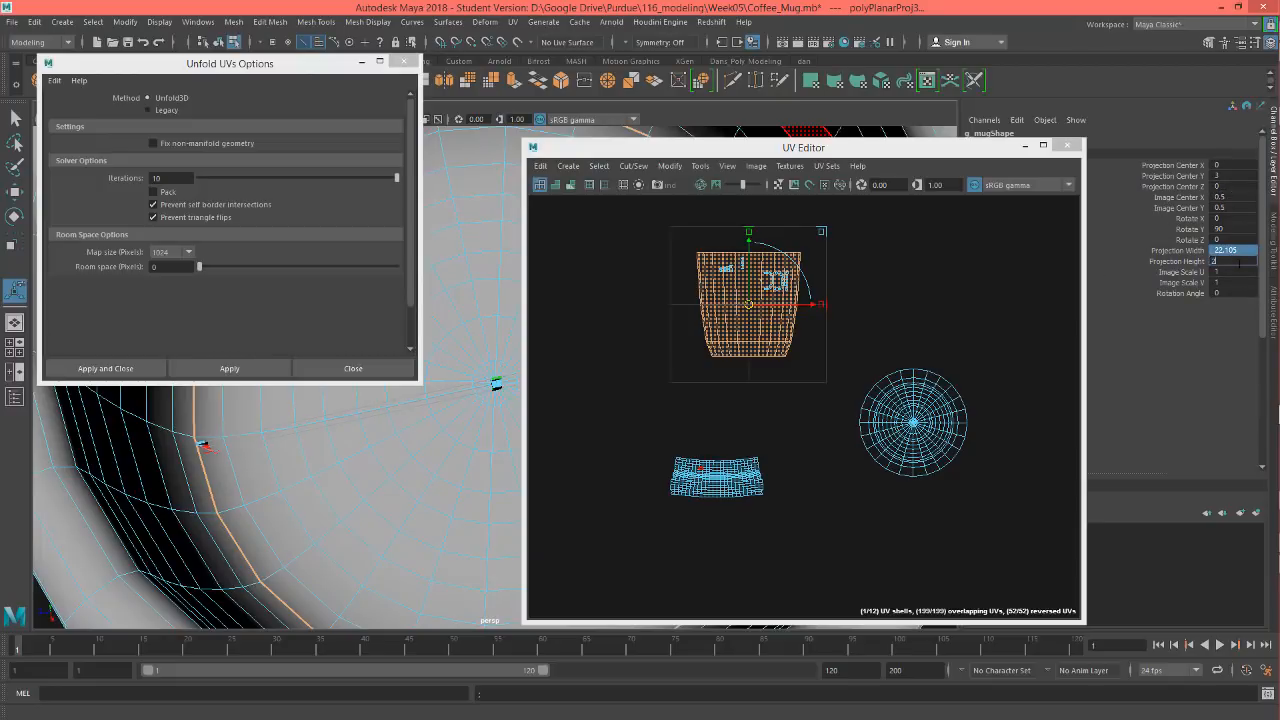
pyautogui.write('2')
pyautogui.press('Return')
pyautogui.click(1224, 217)
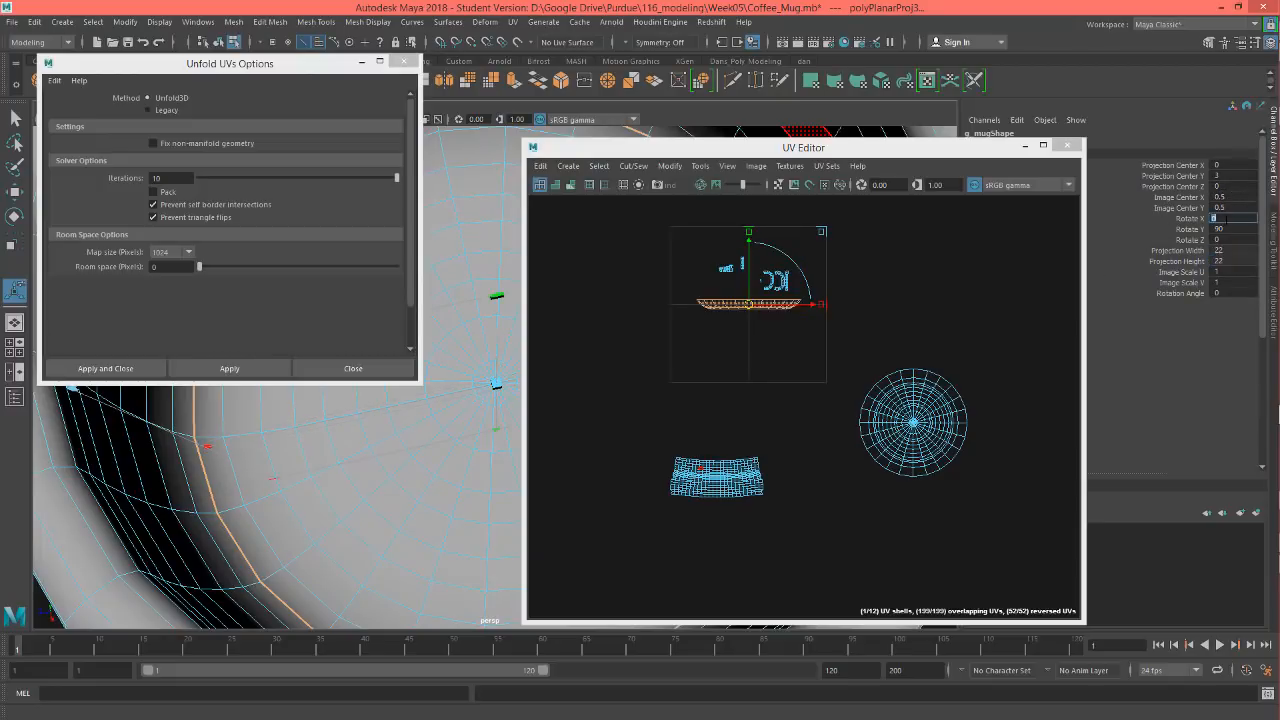
pyautogui.write('90')
pyautogui.press('Return')
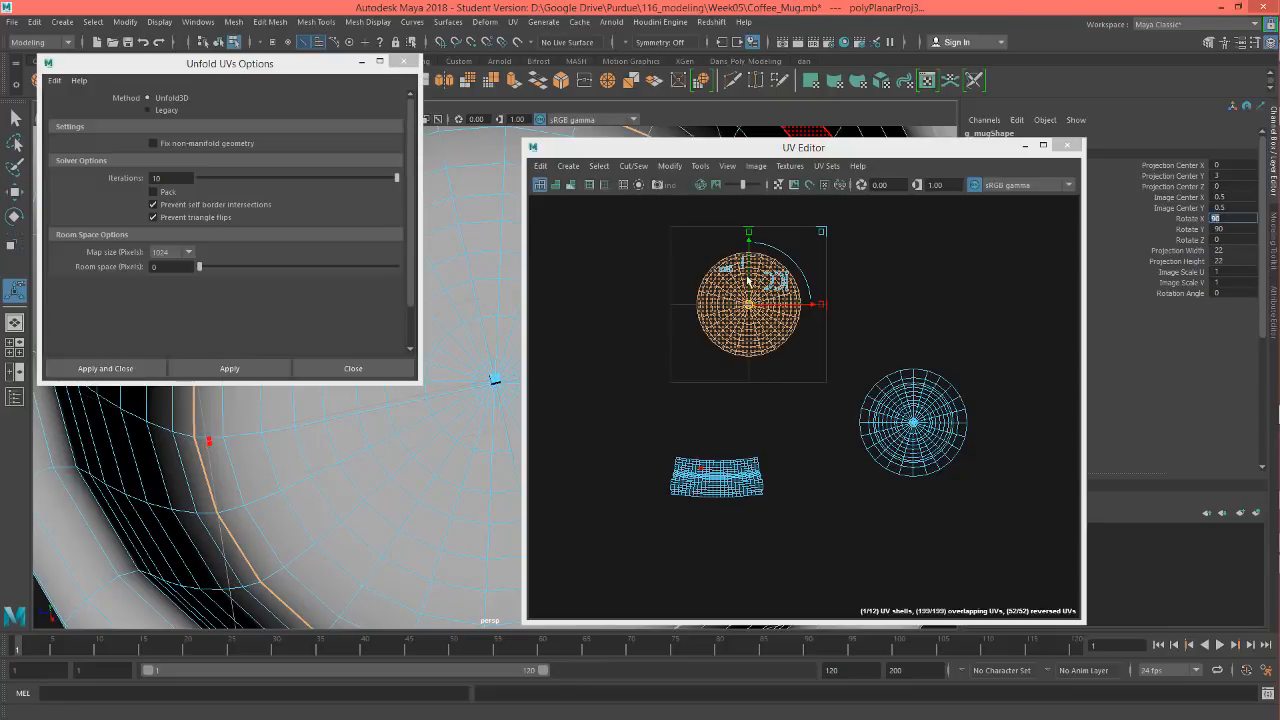
# Move the newly projected circular shell directly above the existing disc shell
pyautogui.keyDown('alt'); pyautogui.moveTo(803, 338); pyautogui.dragTo(791, 355, button='middle'); pyautogui.keyUp('alt')
pyautogui.press('w')
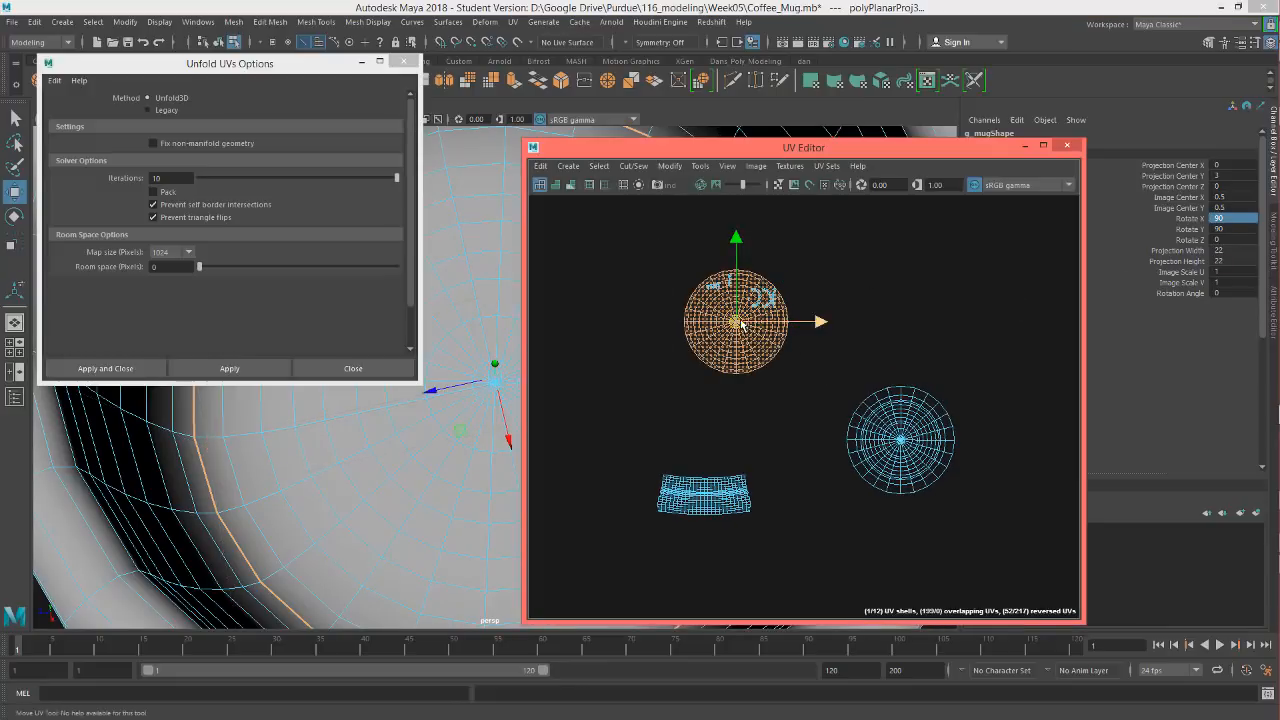
pyautogui.moveTo(743, 321); pyautogui.dragTo(903, 325)
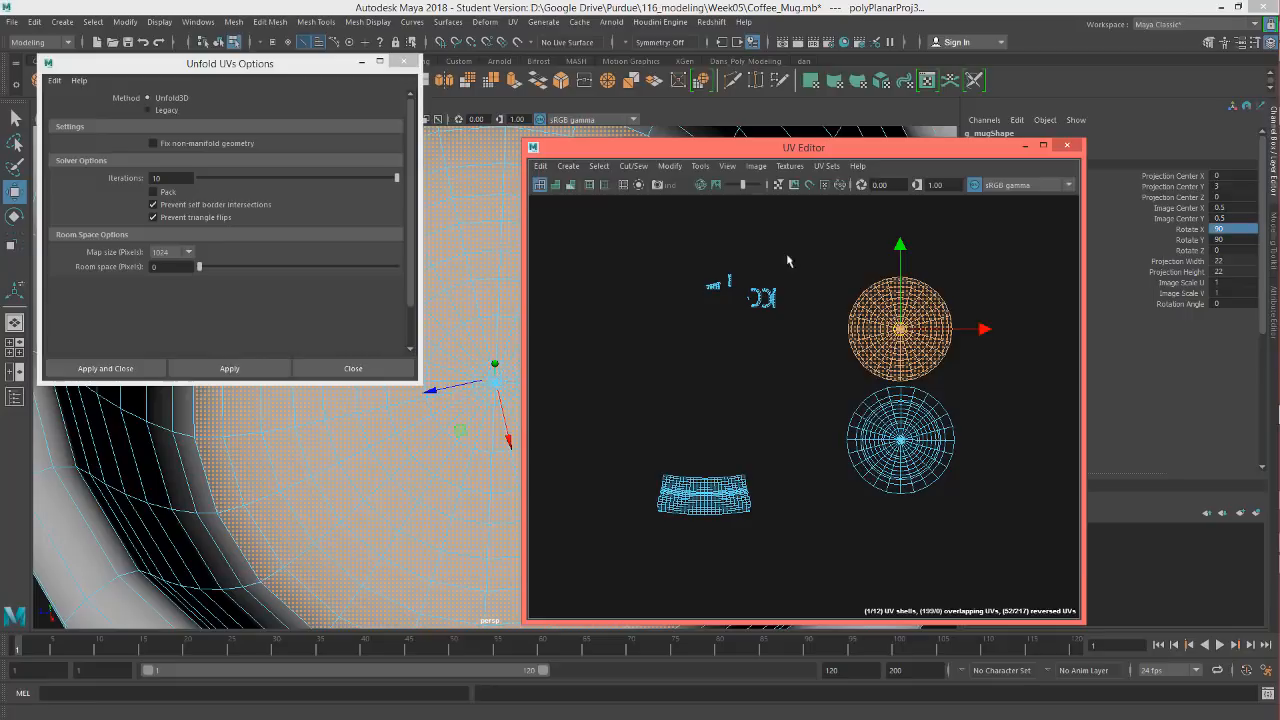
# Reposition the UV Editor window higher up and close the Unfold UVs options
pyautogui.scroll(3, 790, 300)
pyautogui.scroll(-3, 791, 367)
pyautogui.keyDown('alt'); pyautogui.moveTo(776, 415); pyautogui.dragTo(788, 336, button='middle'); pyautogui.keyUp('alt')
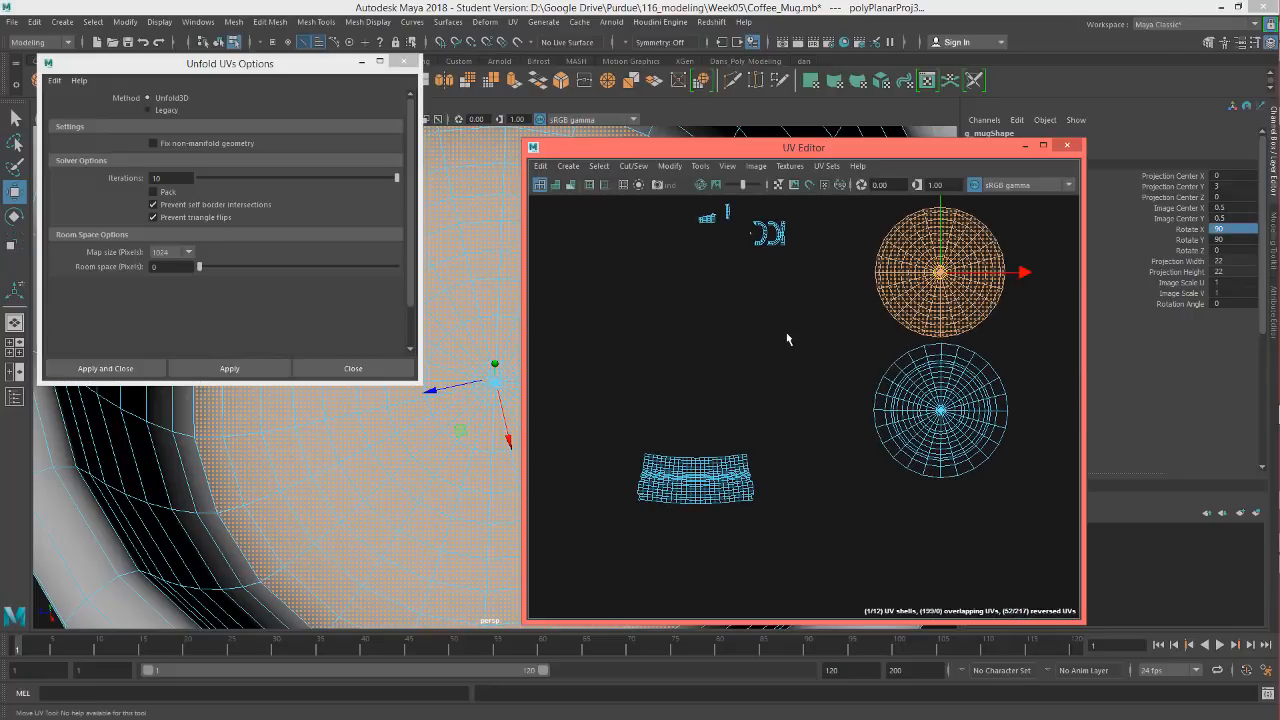
pyautogui.scroll(3, 831, 363)
pyautogui.moveTo(800, 150); pyautogui.dragTo(836, 83)
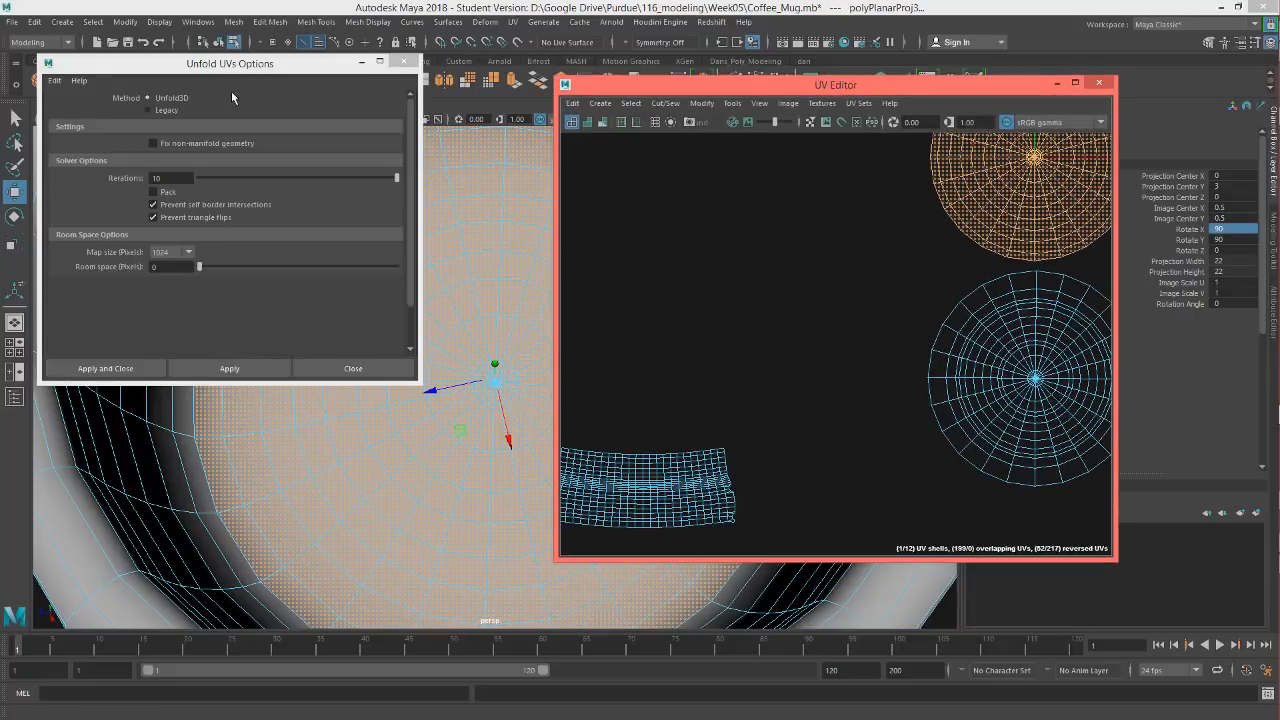
pyautogui.click(388, 135)
# Examine the mug's handle and where it joins the body from several angles
pyautogui.keyDown('alt'); pyautogui.moveTo(389, 377); pyautogui.dragTo(403, 331); pyautogui.keyUp('alt')
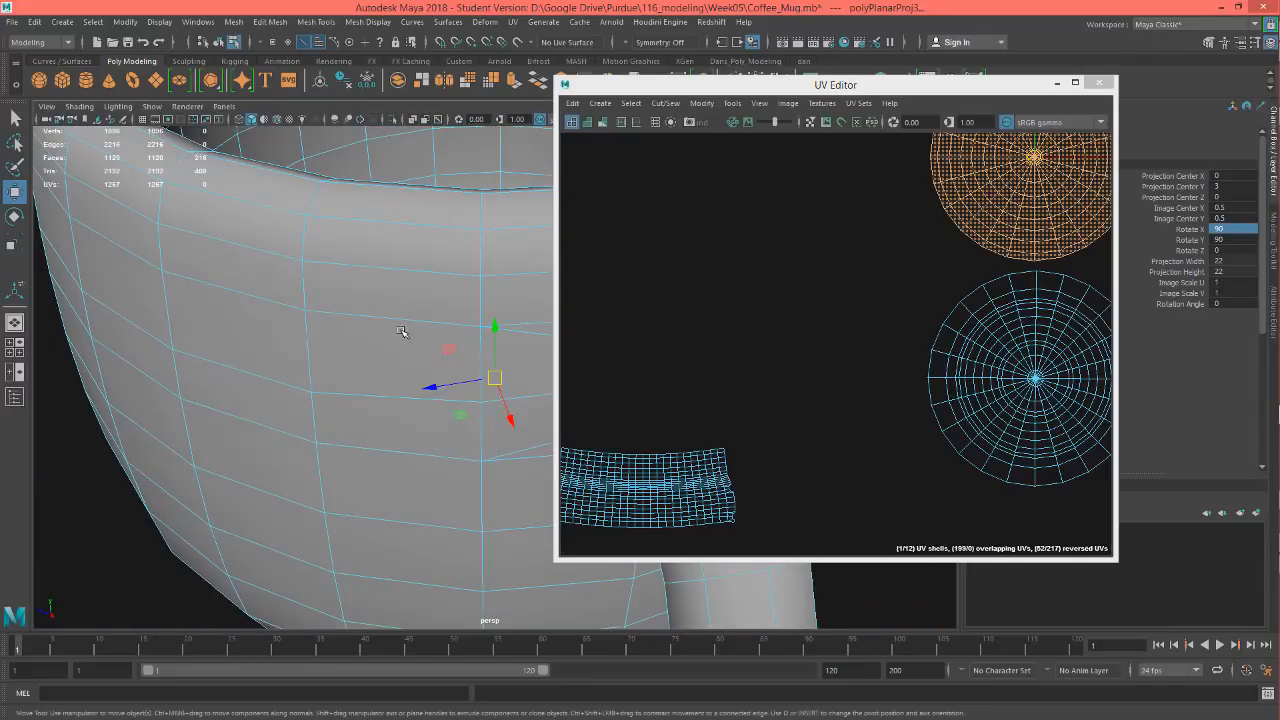
pyautogui.keyDown('alt'); pyautogui.moveTo(403, 331); pyautogui.dragTo(284, 388, button='middle'); pyautogui.keyUp('alt')
pyautogui.keyDown('alt'); pyautogui.moveTo(284, 388); pyautogui.dragTo(363, 354); pyautogui.keyUp('alt')
pyautogui.scroll(-3, 729, 259)
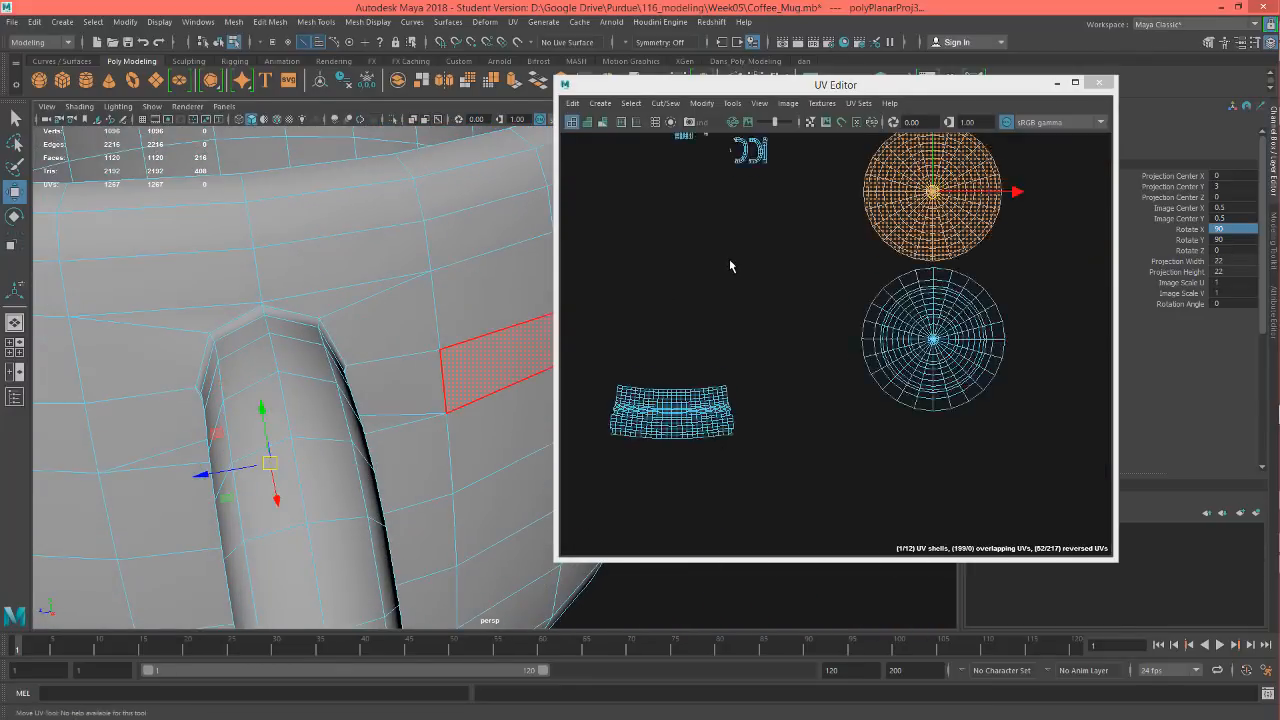
pyautogui.keyDown('alt'); pyautogui.moveTo(729, 259); pyautogui.dragTo(809, 334, button='middle'); pyautogui.keyUp('alt')
pyautogui.keyDown('alt'); pyautogui.moveTo(374, 454); pyautogui.dragTo(412, 403); pyautogui.keyUp('alt')
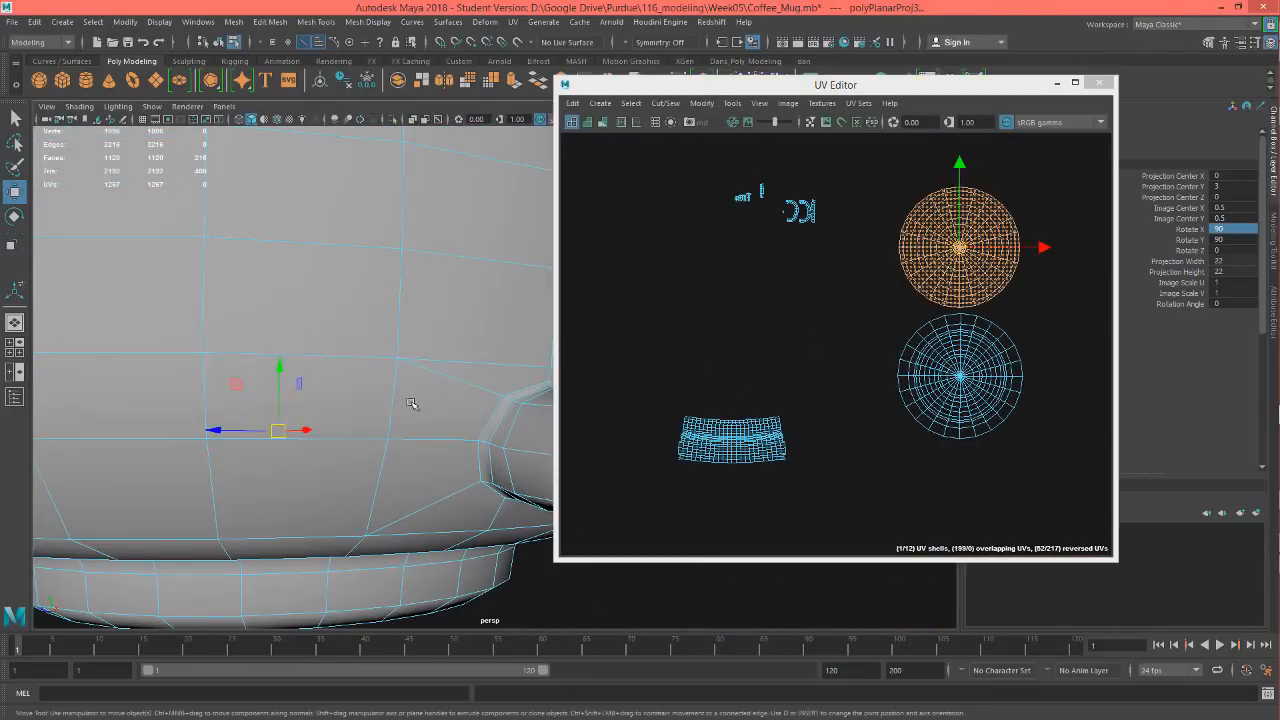
pyautogui.keyDown('alt'); pyautogui.moveTo(412, 403); pyautogui.dragTo(320, 423, button='middle'); pyautogui.keyUp('alt')
pyautogui.keyDown('alt'); pyautogui.moveTo(320, 423); pyautogui.dragTo(265, 419, button='right'); pyautogui.keyUp('alt')
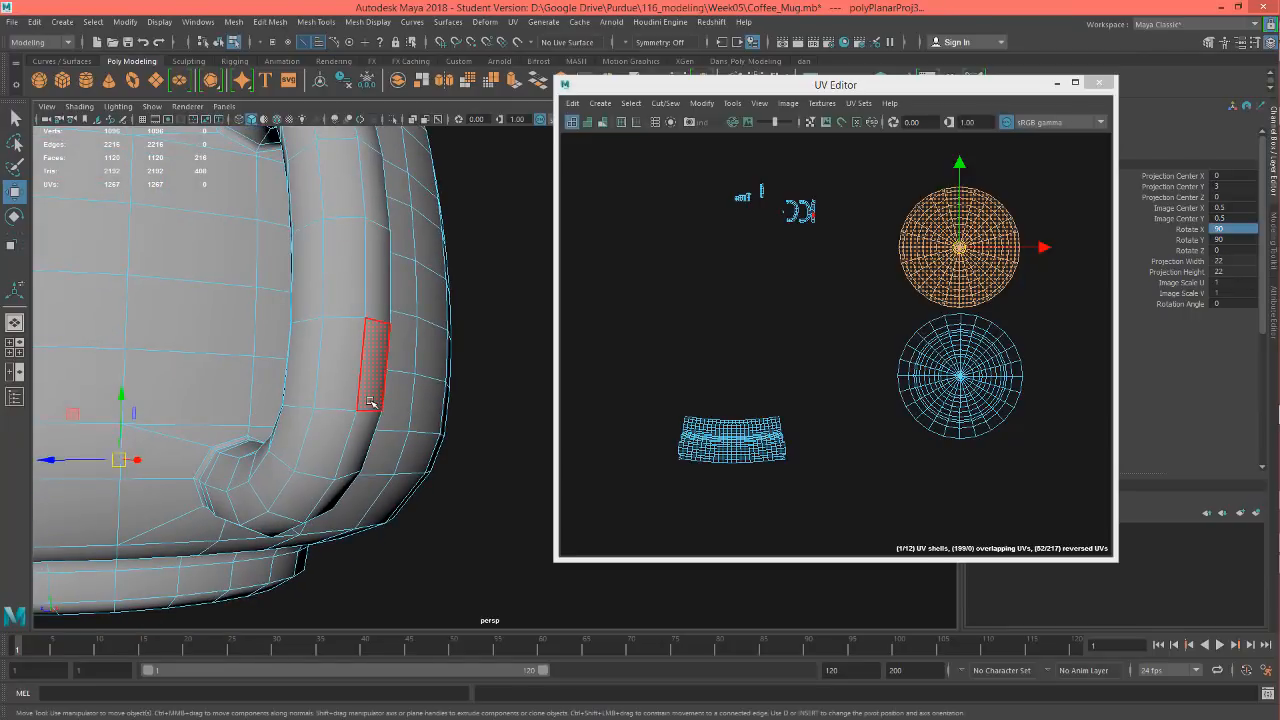
pyautogui.keyDown('alt'); pyautogui.moveTo(448, 401); pyautogui.dragTo(314, 406); pyautogui.keyUp('alt')
pyautogui.keyDown('alt'); pyautogui.moveTo(314, 406); pyautogui.dragTo(206, 406, button='middle'); pyautogui.keyUp('alt')
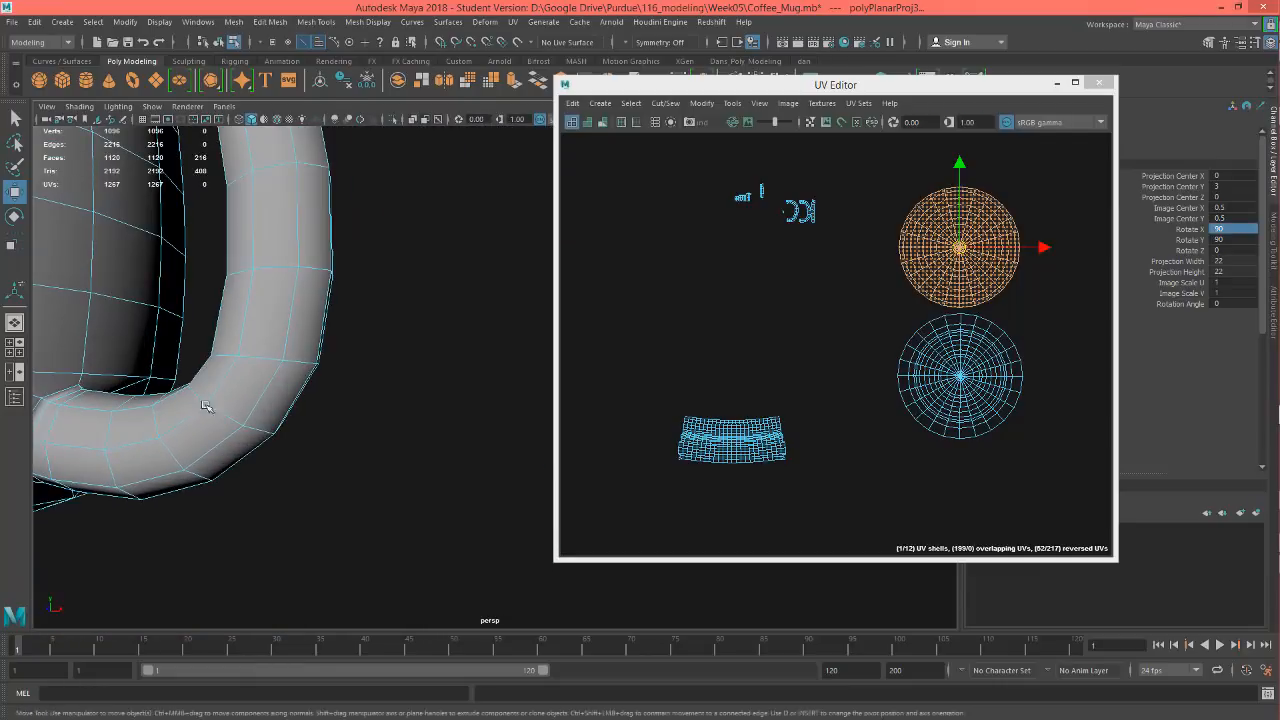
pyautogui.keyDown('alt'); pyautogui.moveTo(206, 406); pyautogui.dragTo(325, 414); pyautogui.keyUp('alt')
pyautogui.keyDown('alt'); pyautogui.moveTo(325, 414); pyautogui.dragTo(285, 411, button='middle'); pyautogui.keyUp('alt')
pyautogui.keyDown('alt'); pyautogui.moveTo(285, 410); pyautogui.dragTo(270, 450); pyautogui.keyUp('alt')
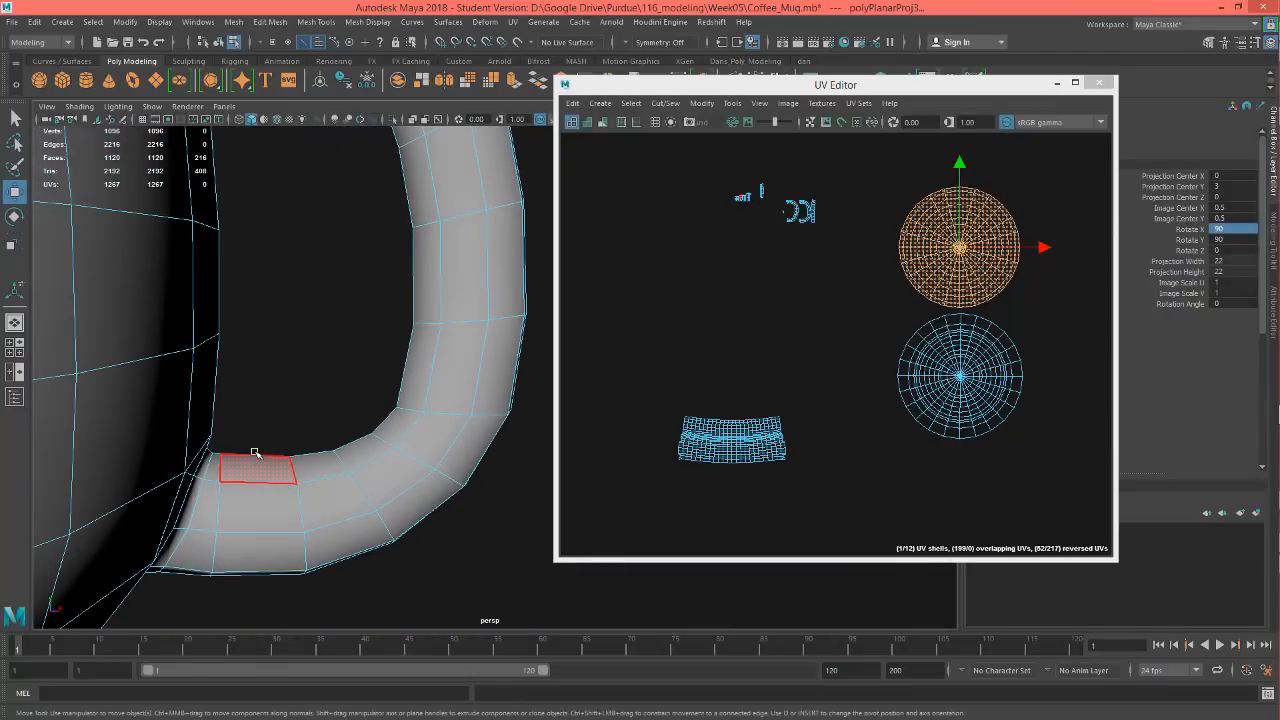
# Select the edge loop along the inside of the handle and deselect its edges running along the mug body
pyautogui.moveTo(255, 322); pyautogui.dragTo(252, 304, button='right')
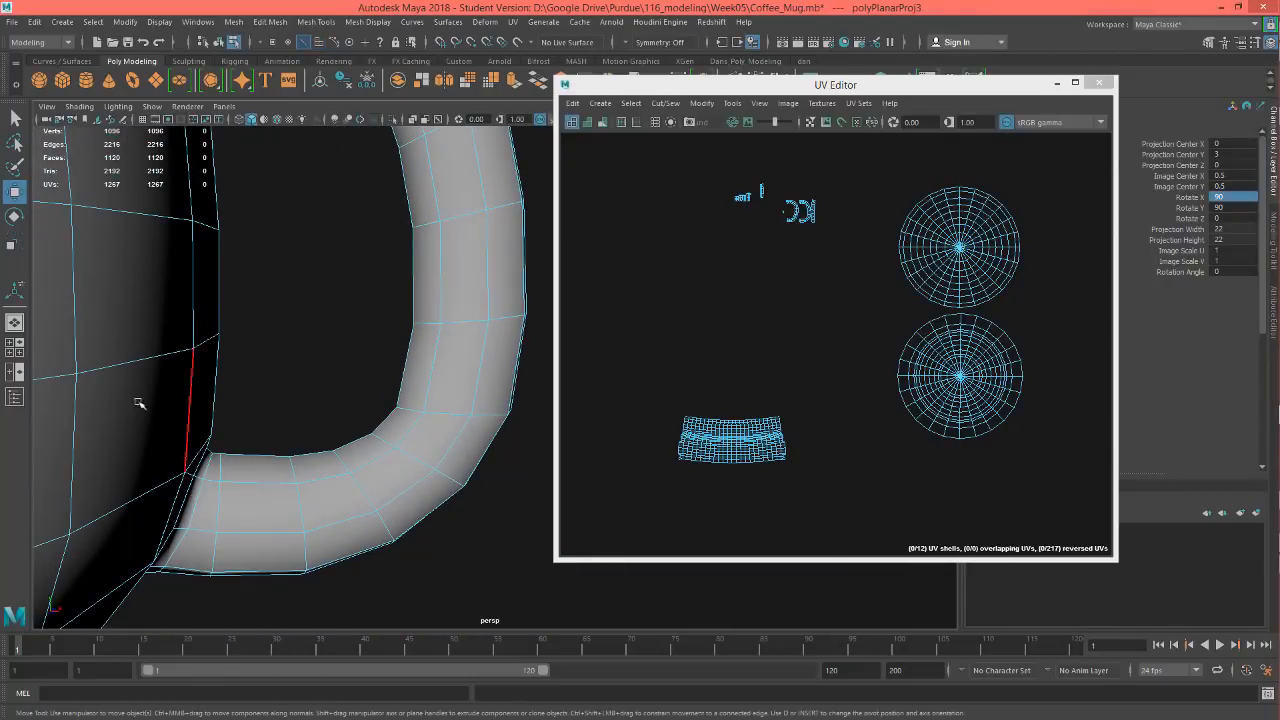
pyautogui.doubleClick(260, 455)
pyautogui.keyDown('alt'); pyautogui.moveTo(305, 402); pyautogui.dragTo(150, 396); pyautogui.keyUp('alt')
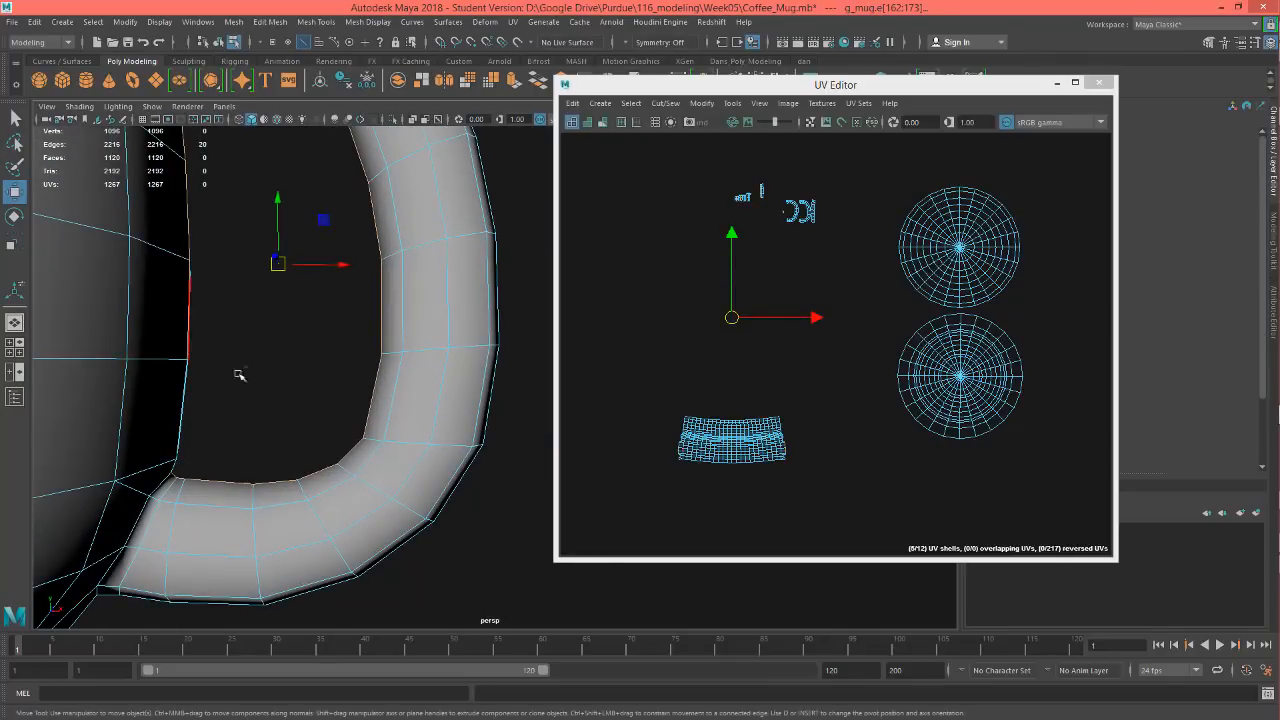
pyautogui.keyDown('ctrl'); pyautogui.moveTo(259, 403); pyautogui.dragTo(103, 192); pyautogui.keyUp('ctrl')
pyautogui.keyDown('alt'); pyautogui.moveTo(127, 160); pyautogui.dragTo(235, 360, button='middle'); pyautogui.keyUp('alt')
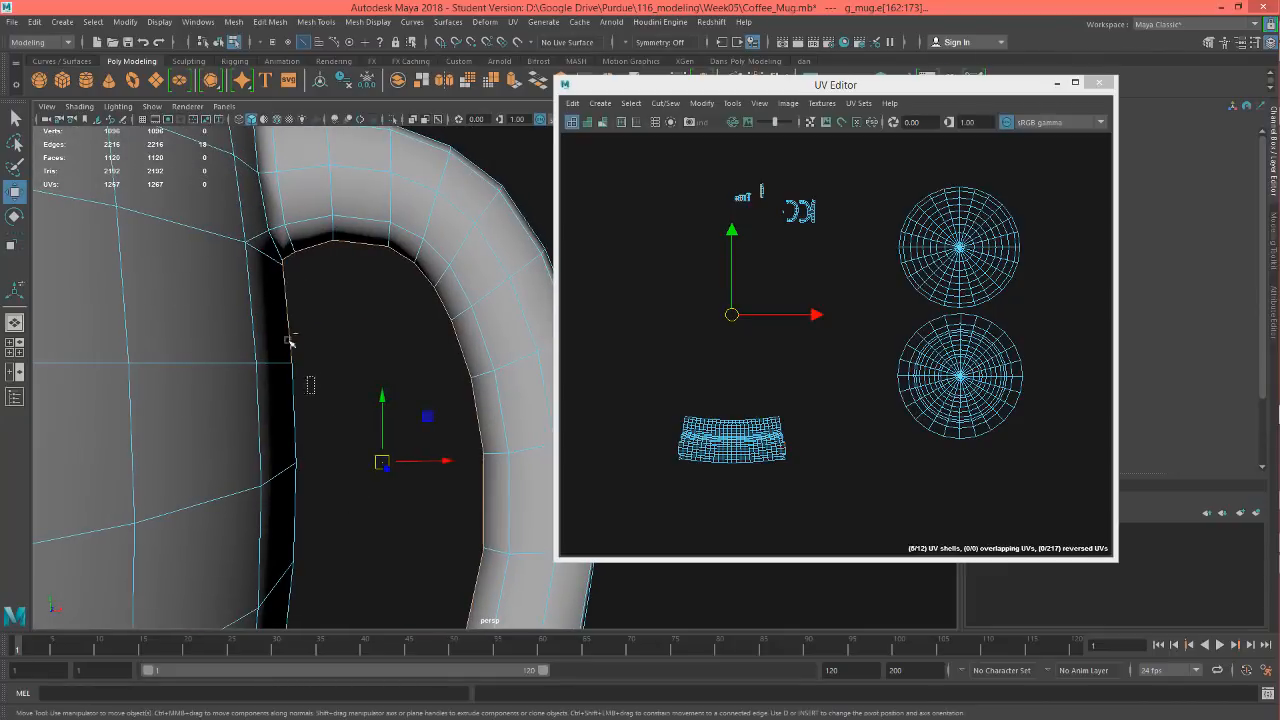
pyautogui.keyDown('ctrl'); pyautogui.moveTo(288, 342); pyautogui.dragTo(232, 261); pyautogui.keyUp('ctrl')
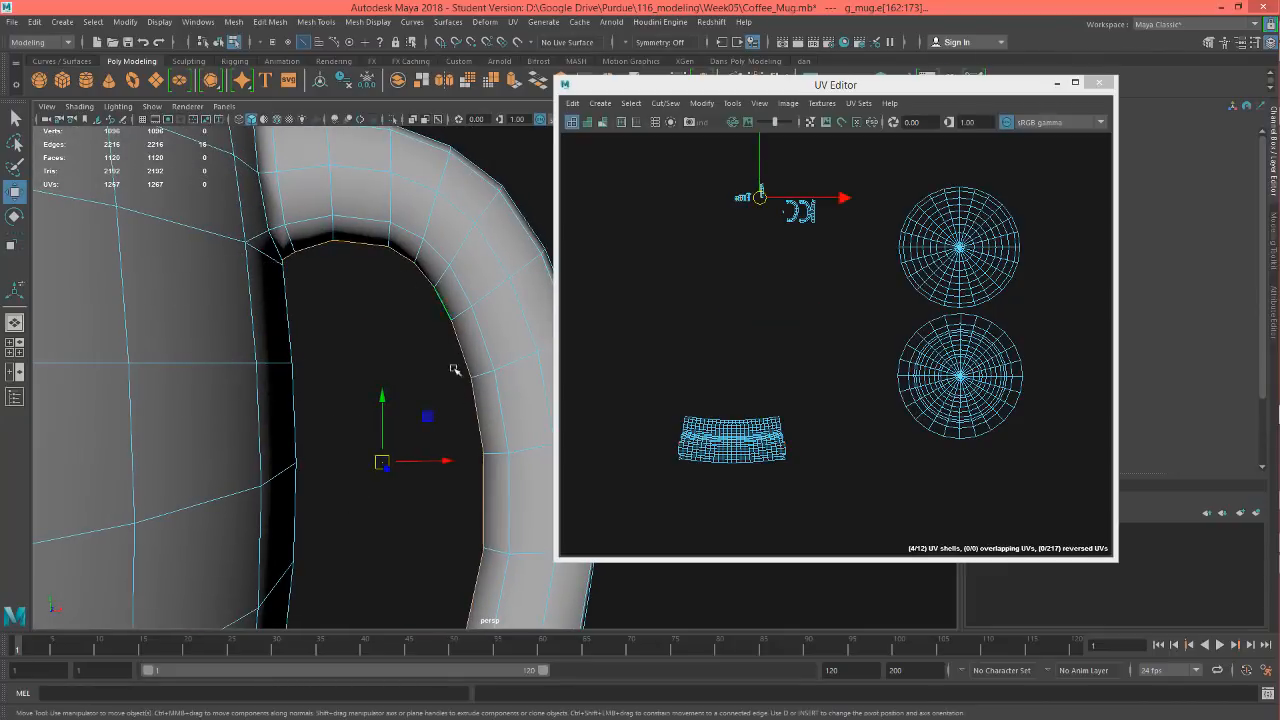
# Examine the selected inner handle edges and the surrounding mug body from different angles
pyautogui.keyDown('alt'); pyautogui.moveTo(438, 451); pyautogui.dragTo(408, 332, button='middle'); pyautogui.keyUp('alt')
pyautogui.keyDown('alt'); pyautogui.moveTo(411, 349); pyautogui.dragTo(426, 371); pyautogui.keyUp('alt')
pyautogui.keyDown('alt'); pyautogui.moveTo(426, 372); pyautogui.dragTo(345, 381, button='middle'); pyautogui.keyUp('alt')
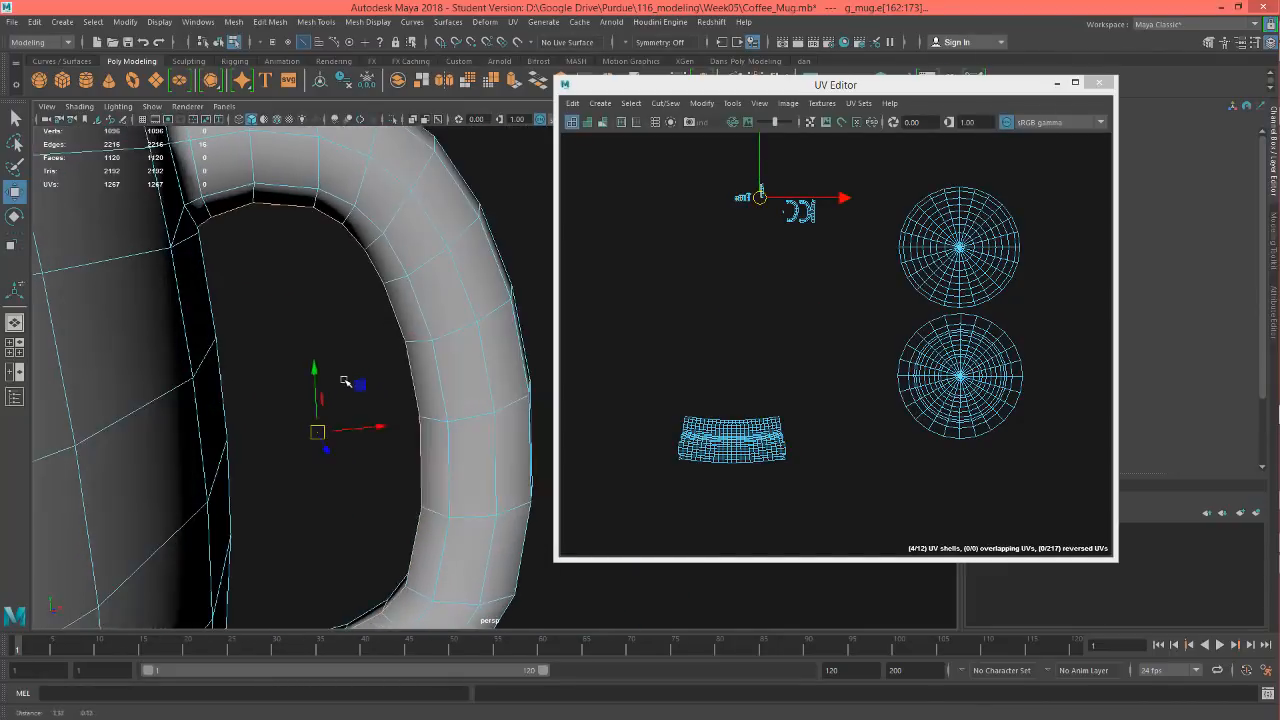
pyautogui.press('f')
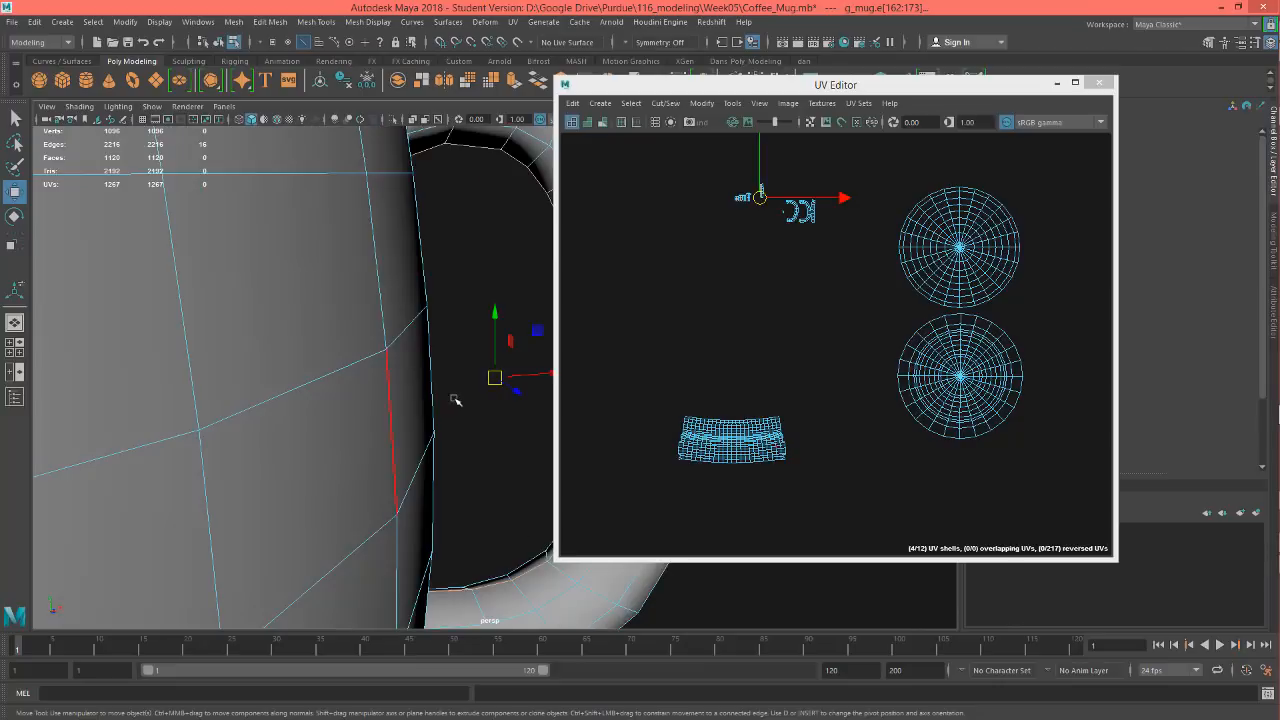
pyautogui.keyDown('alt'); pyautogui.moveTo(472, 434); pyautogui.dragTo(486, 431); pyautogui.keyUp('alt')
pyautogui.keyDown('alt'); pyautogui.moveTo(467, 429); pyautogui.dragTo(285, 399, button='middle'); pyautogui.keyUp('alt')
pyautogui.keyDown('alt'); pyautogui.moveTo(286, 399); pyautogui.dragTo(165, 408, button='right'); pyautogui.keyUp('alt')
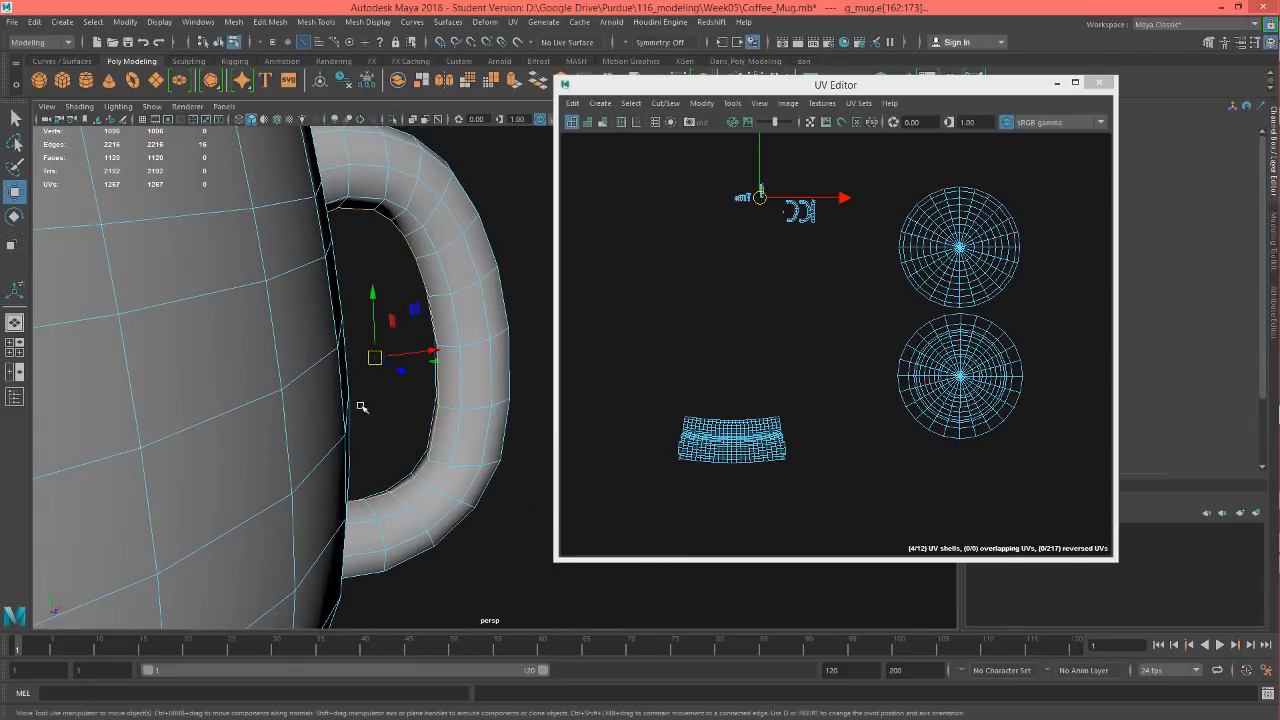
pyautogui.keyDown('alt'); pyautogui.moveTo(374, 406); pyautogui.dragTo(361, 331); pyautogui.keyUp('alt')
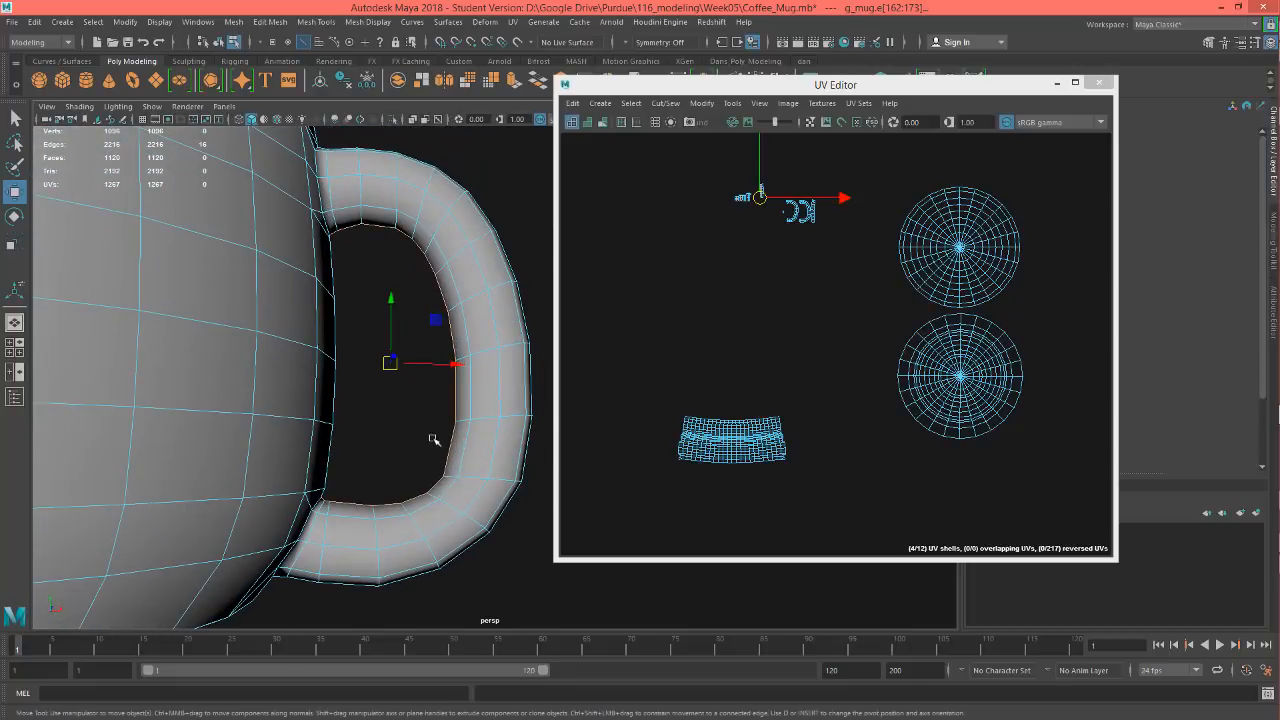
pyautogui.keyDown('alt'); pyautogui.moveTo(398, 464); pyautogui.dragTo(298, 503, button='middle'); pyautogui.keyUp('alt')
pyautogui.keyDown('alt'); pyautogui.moveTo(425, 445); pyautogui.dragTo(276, 445); pyautogui.keyUp('alt')
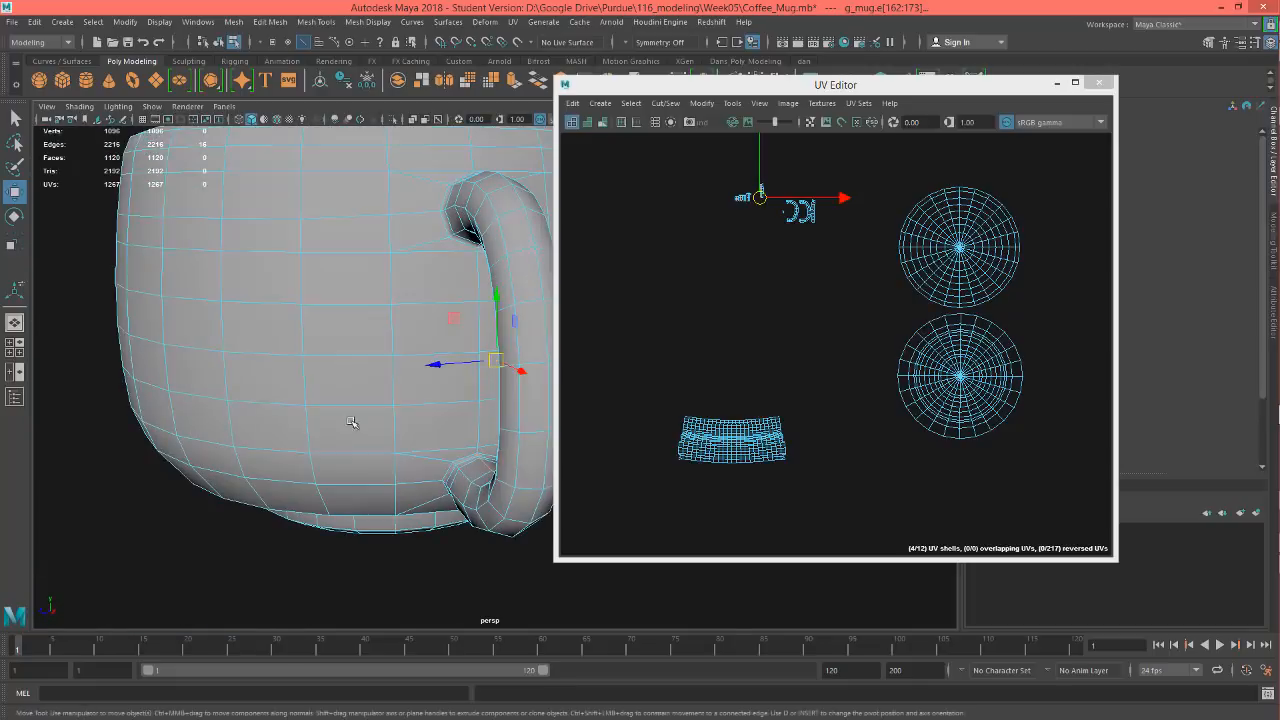
# Examine the handle's inner edge seam and its joints with the mug body, along with the handle's UV shells
pyautogui.keyDown('alt'); pyautogui.moveTo(368, 405); pyautogui.dragTo(112, 427, button='middle'); pyautogui.keyUp('alt')
pyautogui.keyDown('alt'); pyautogui.moveTo(322, 374); pyautogui.dragTo(154, 349); pyautogui.keyUp('alt')
pyautogui.keyDown('alt'); pyautogui.moveTo(330, 415); pyautogui.dragTo(15, 350, button='middle'); pyautogui.keyUp('alt')
pyautogui.keyDown('alt'); pyautogui.moveTo(357, 429); pyautogui.dragTo(606, 438); pyautogui.keyUp('alt')
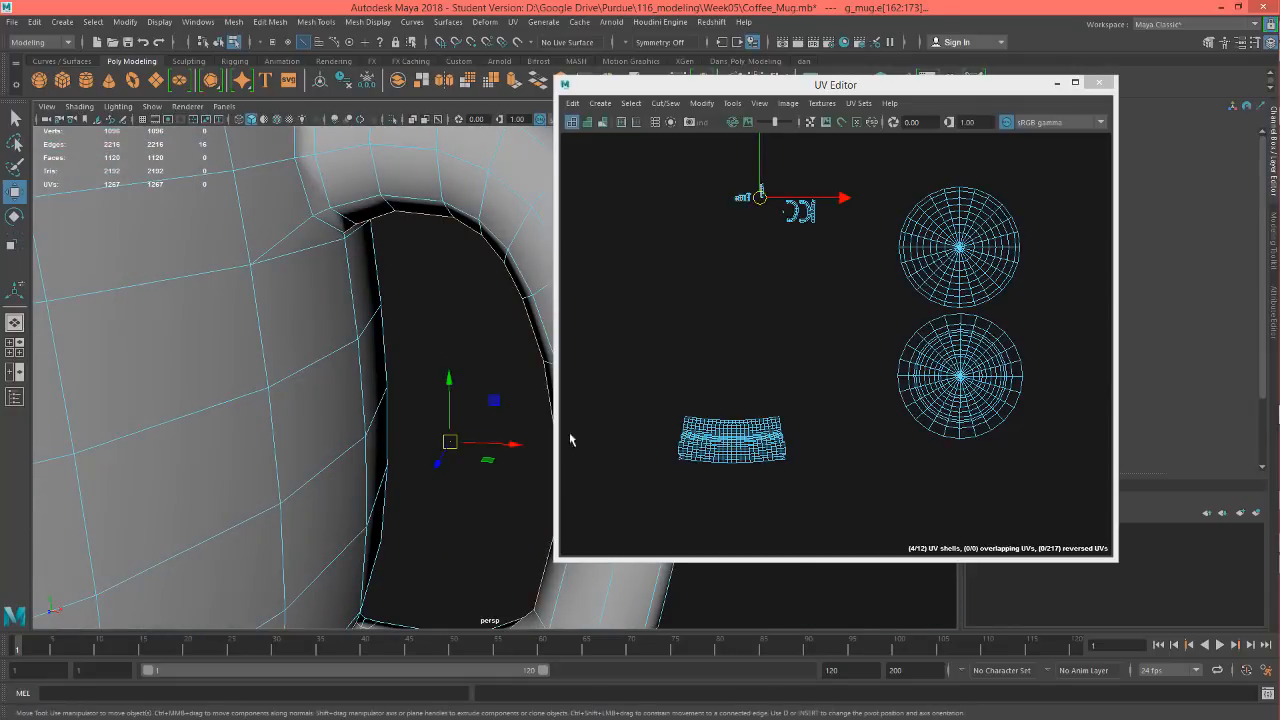
pyautogui.keyDown('alt'); pyautogui.moveTo(453, 443); pyautogui.dragTo(140, 415, button='middle'); pyautogui.keyUp('alt')
pyautogui.keyDown('alt'); pyautogui.moveTo(300, 405); pyautogui.dragTo(431, 424); pyautogui.keyUp('alt')
pyautogui.keyDown('alt'); pyautogui.moveTo(400, 428); pyautogui.dragTo(186, 431, button='right'); pyautogui.keyUp('alt')
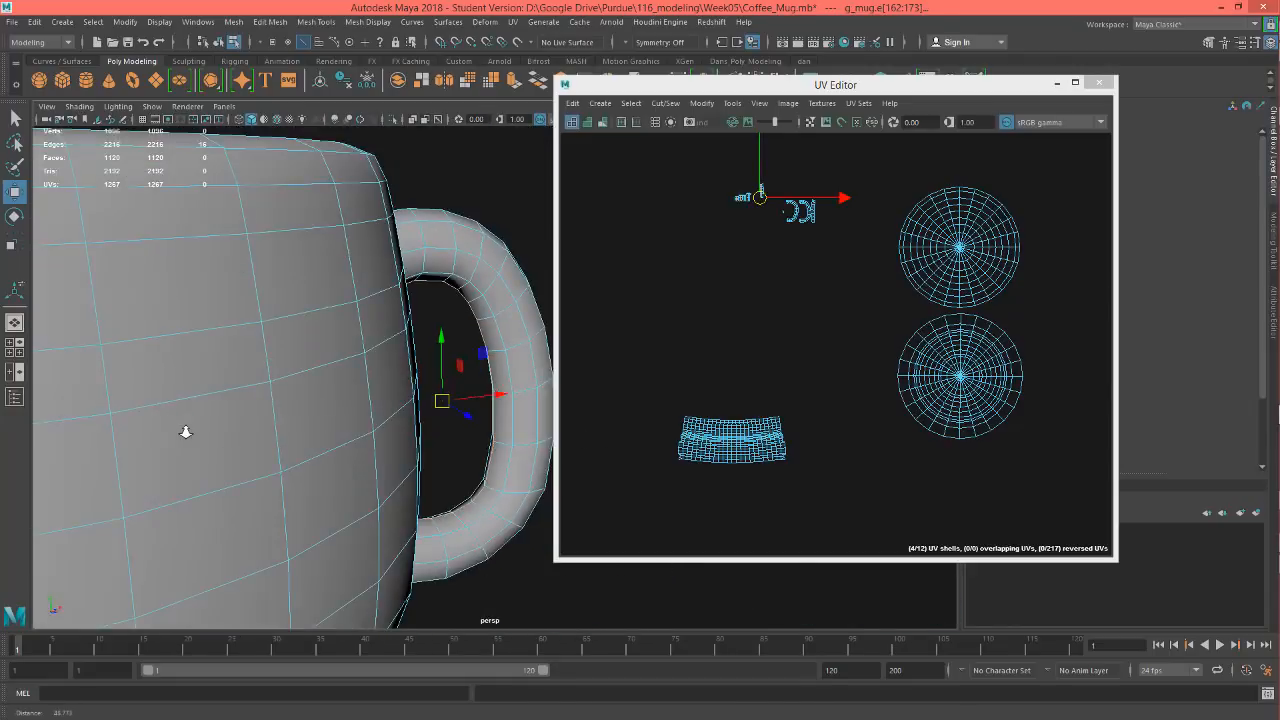
pyautogui.keyDown('alt'); pyautogui.moveTo(440, 418); pyautogui.dragTo(269, 411); pyautogui.keyUp('alt')
pyautogui.scroll(10, 741, 291)
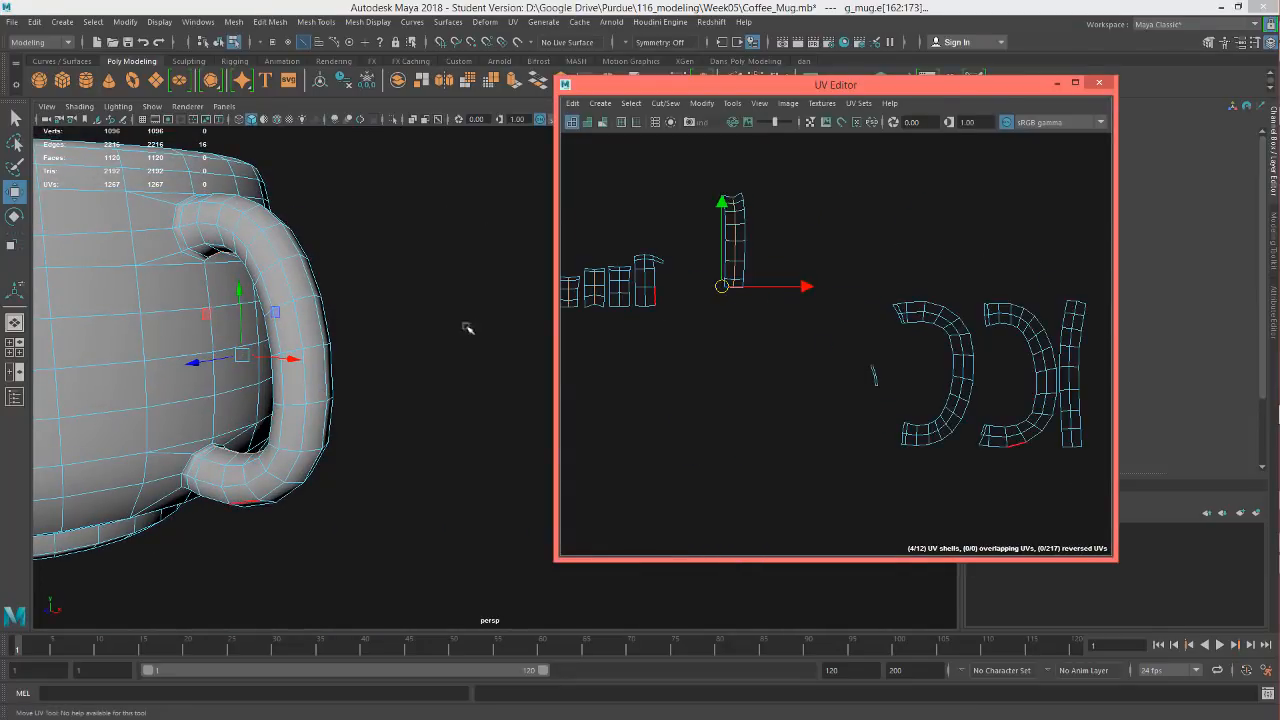
# Cut the UVs along the selected edges on the inside of the mug handle
pyautogui.keyDown('alt'); pyautogui.moveTo(440, 394); pyautogui.dragTo(488, 383); pyautogui.keyUp('alt')
pyautogui.click(372, 397)
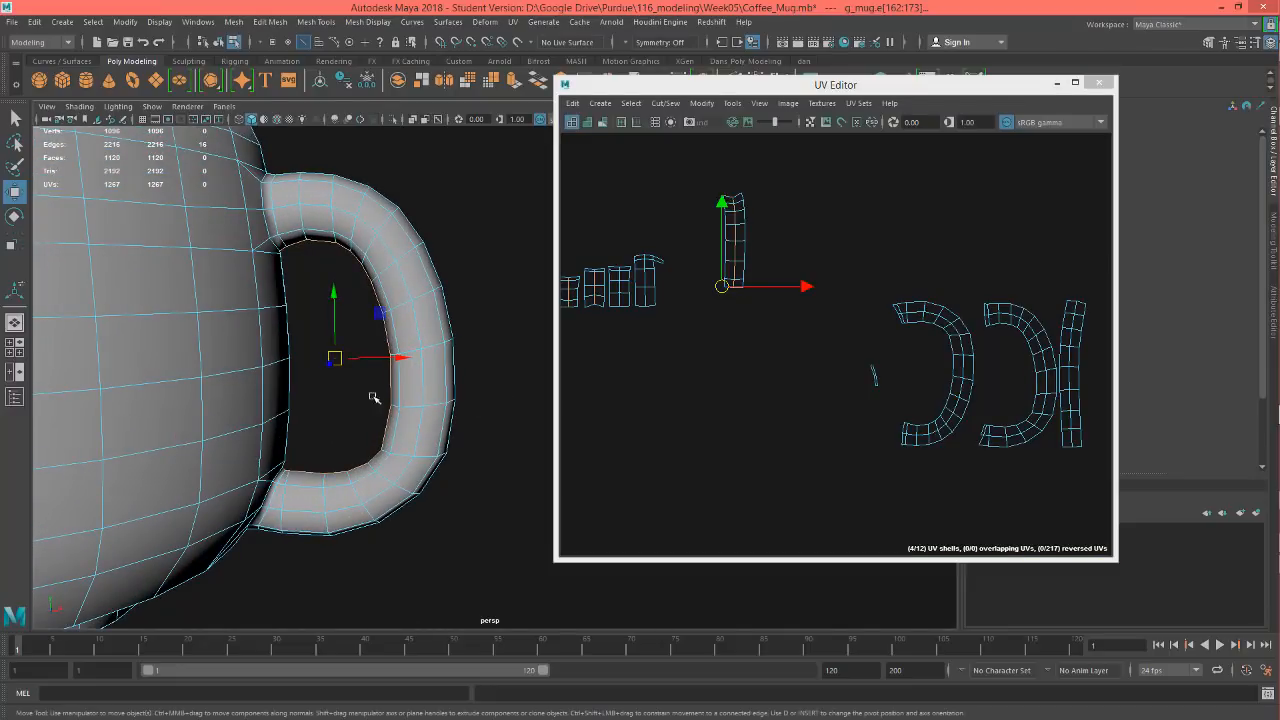
pyautogui.click(715, 433)
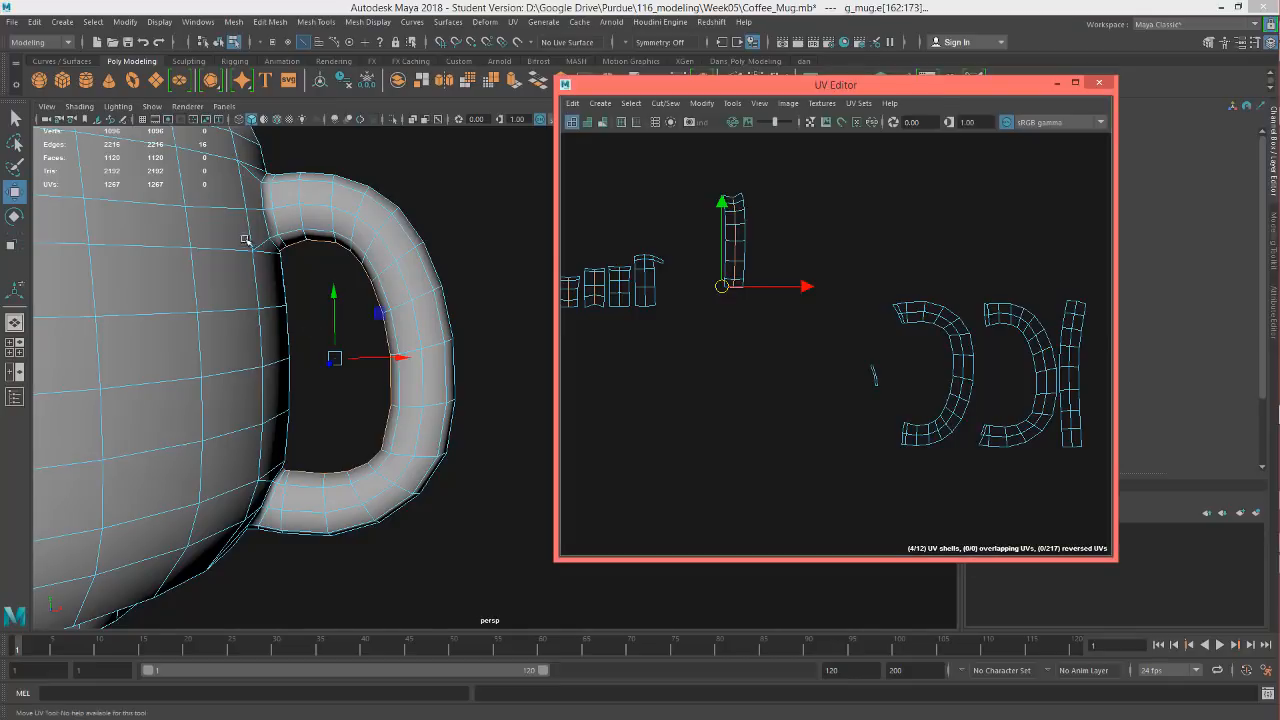
pyautogui.keyDown('alt'); pyautogui.moveTo(868, 390); pyautogui.dragTo(896, 350, button='middle'); pyautogui.keyUp('alt')
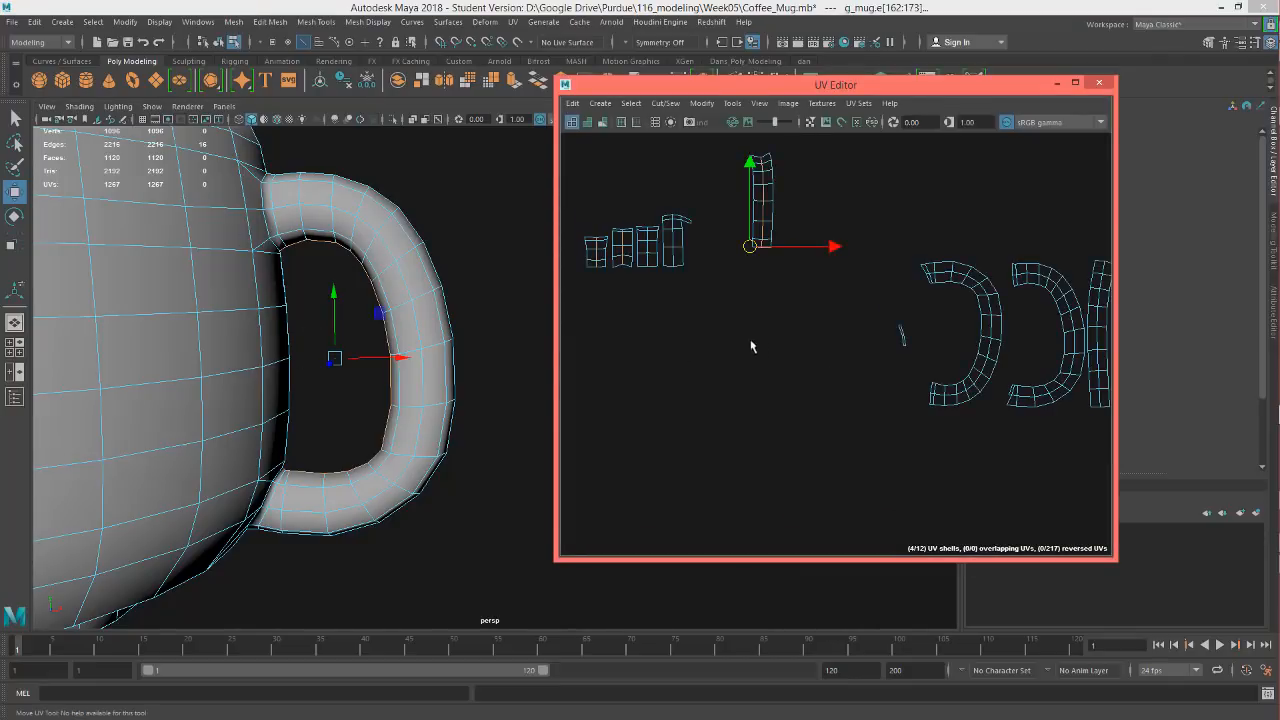
pyautogui.scroll(5, 300, 480)
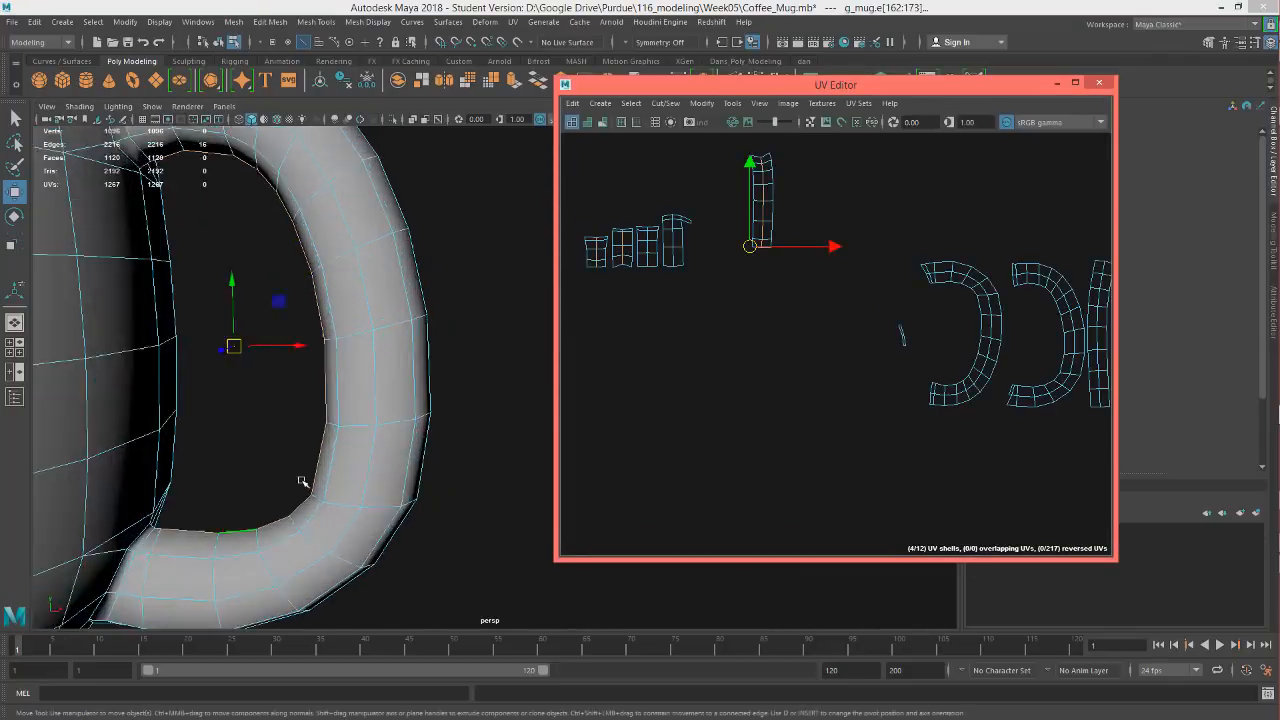
pyautogui.keyDown('alt'); pyautogui.moveTo(292, 482); pyautogui.dragTo(314, 460, button='middle'); pyautogui.keyUp('alt')
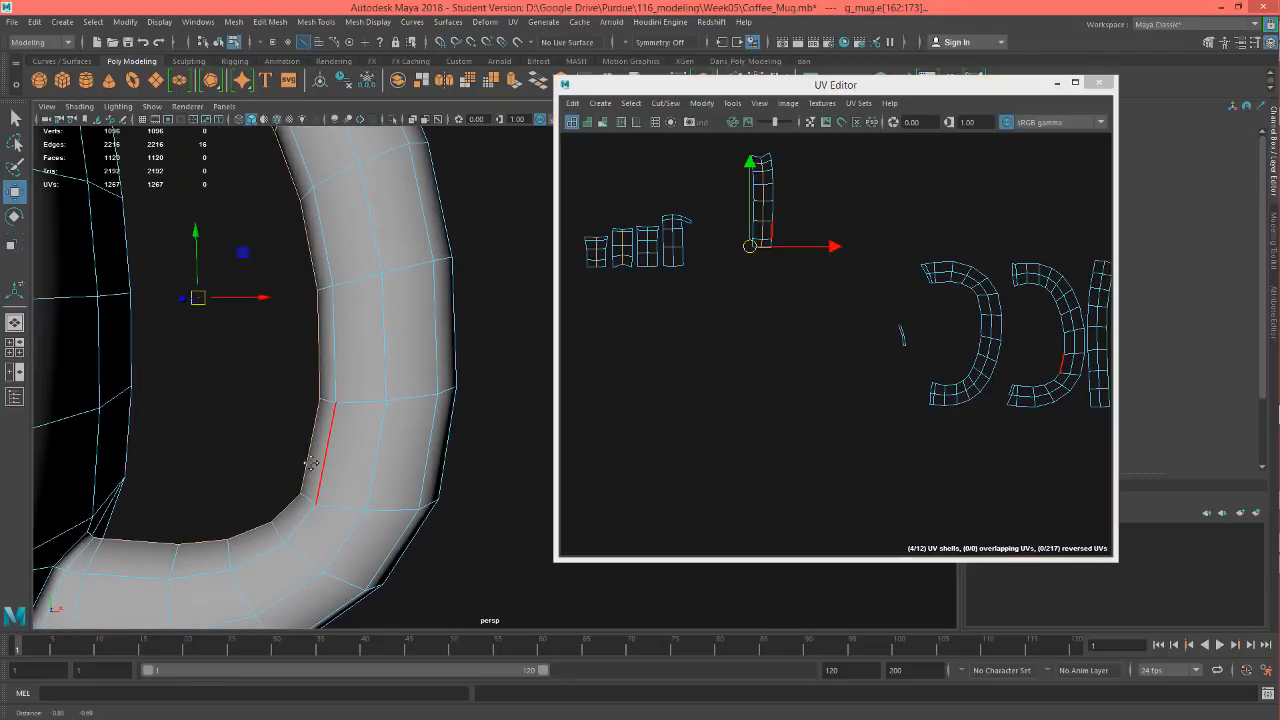
pyautogui.click(665, 103)
pyautogui.click(686, 175)
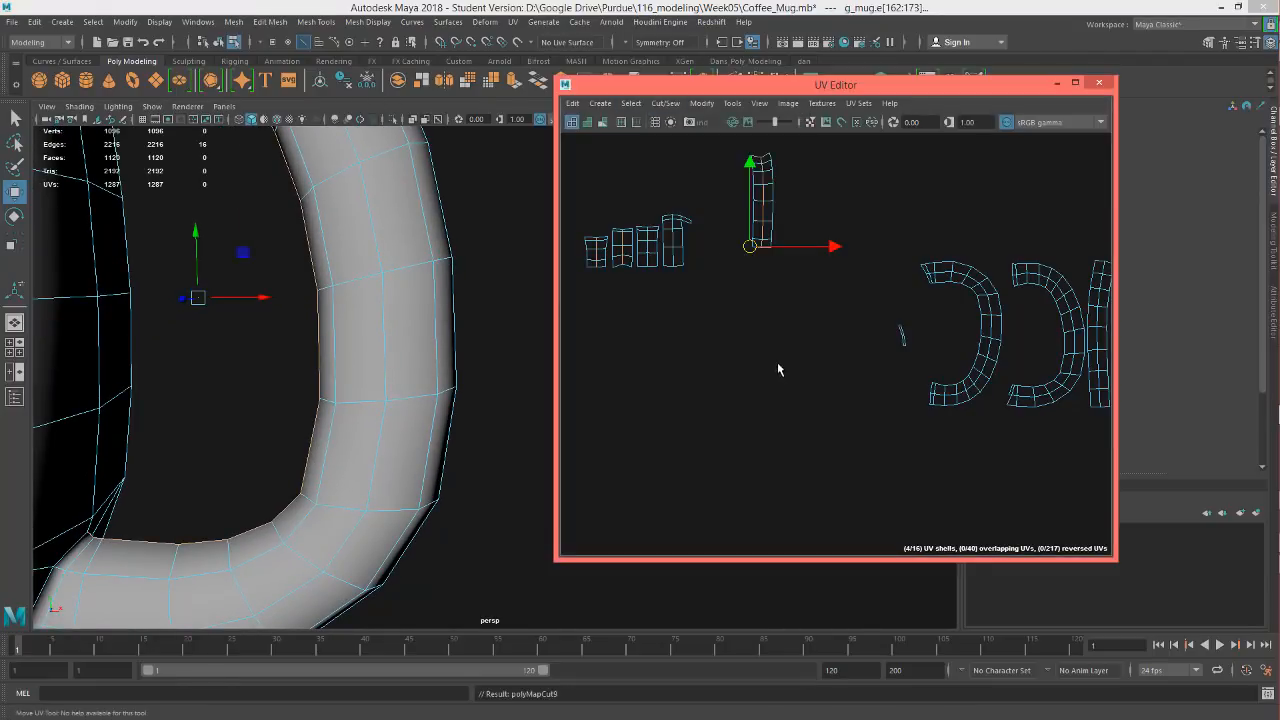
# Select the edge loop along the outside of the handle and deselect some of its edges on the mug body
pyautogui.click(453, 347)
pyautogui.doubleClick(453, 347)
pyautogui.scroll(-5, 453, 347)
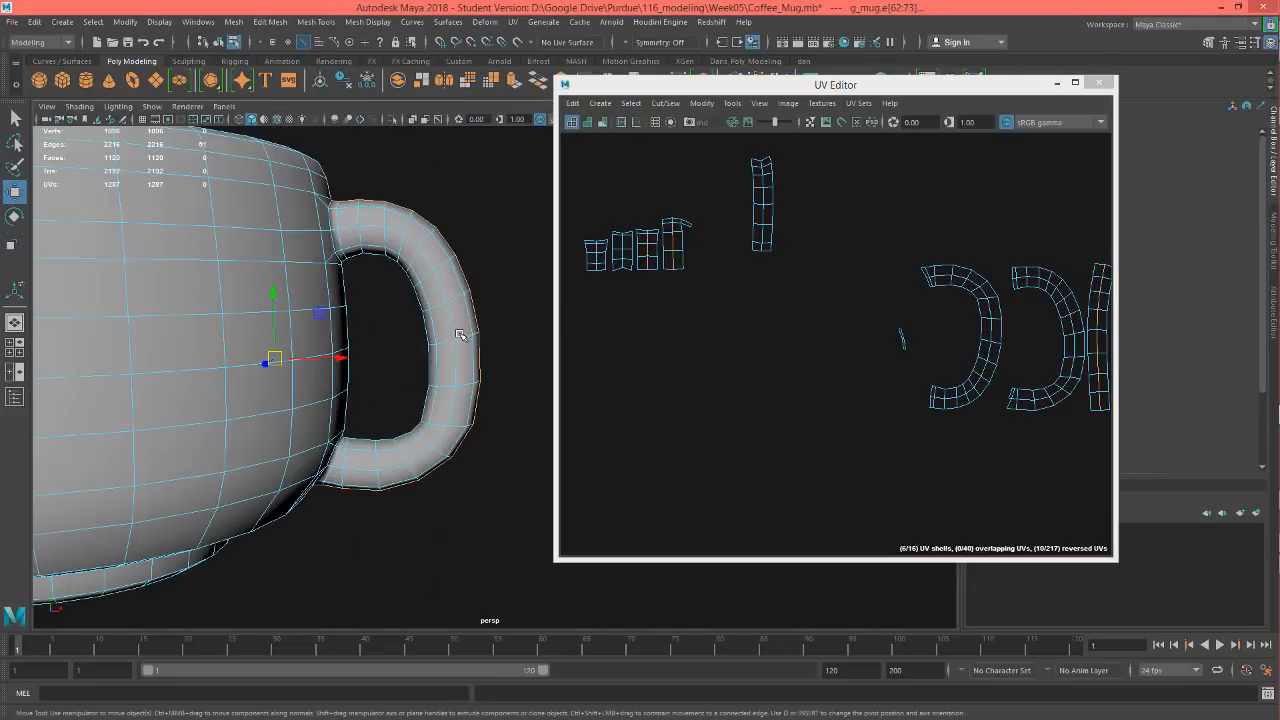
pyautogui.keyDown('alt'); pyautogui.moveTo(454, 345); pyautogui.dragTo(380, 340); pyautogui.keyUp('alt')
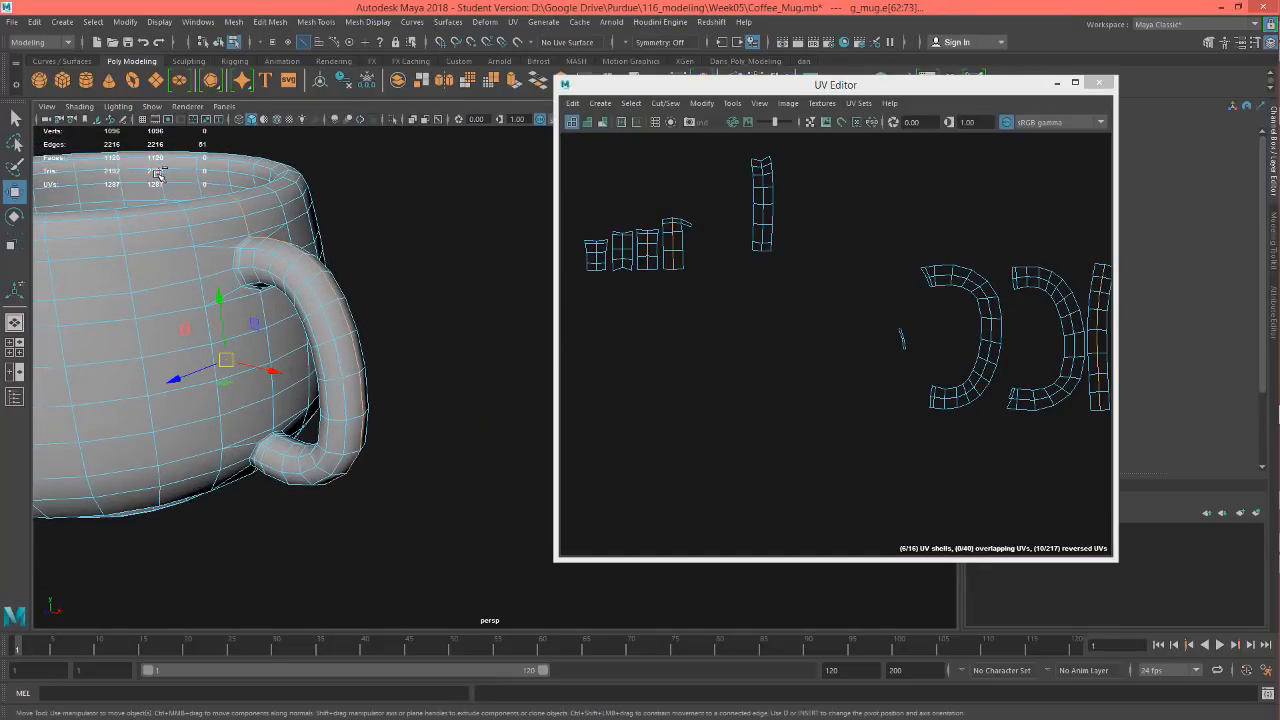
pyautogui.moveTo(269, 229); pyautogui.dragTo(272, 231)
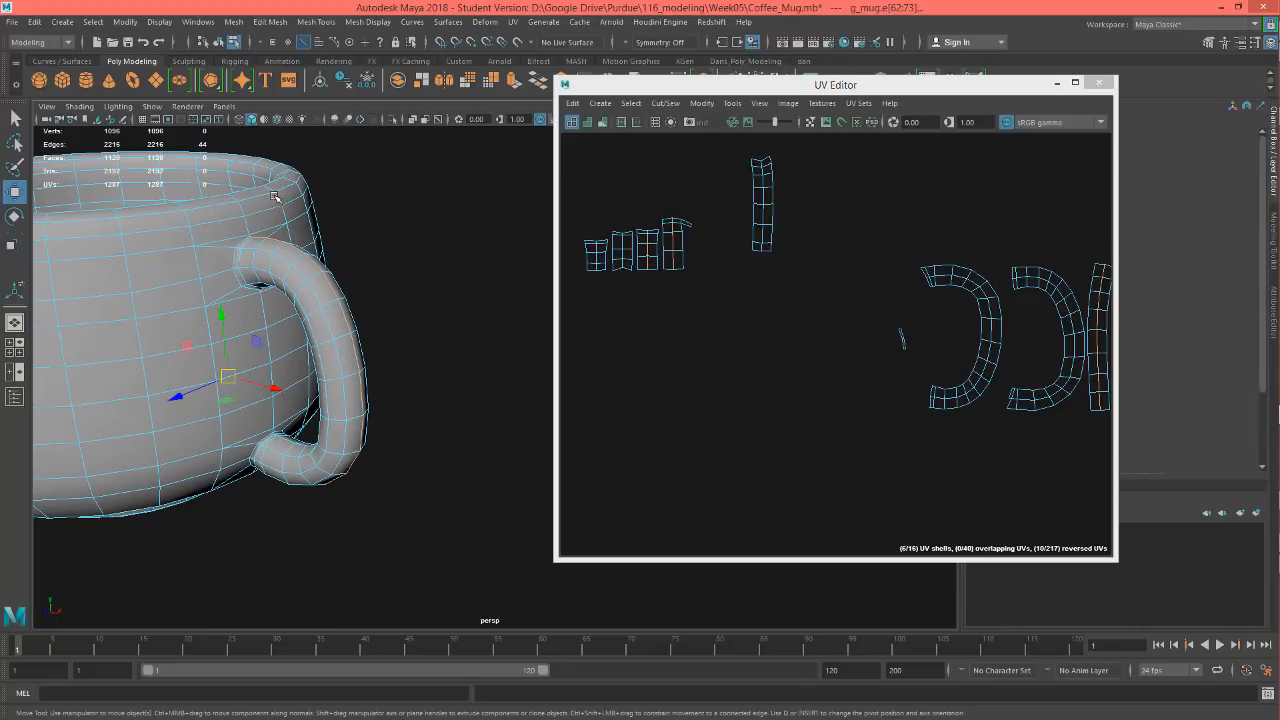
pyautogui.keyDown('alt'); pyautogui.moveTo(441, 367); pyautogui.dragTo(449, 397); pyautogui.keyUp('alt')
pyautogui.click(1015, 361)
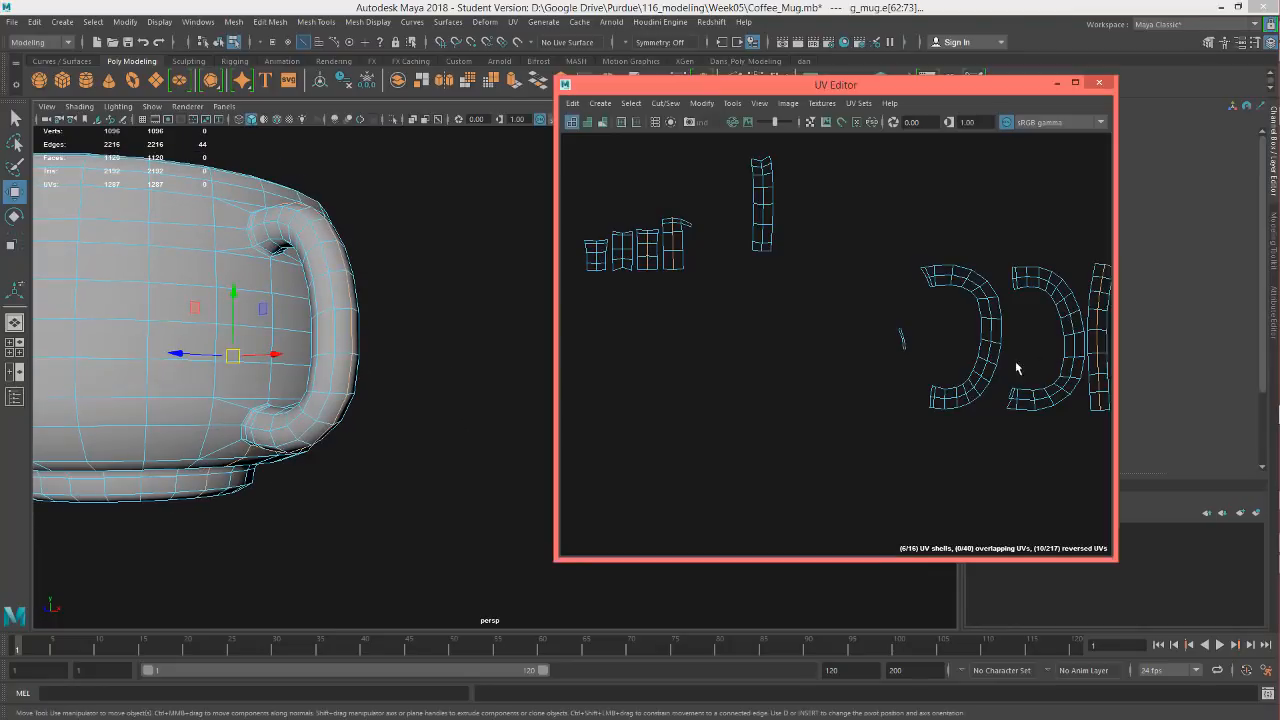
# Select the faces of the straight outer handle shell and move the shell away from the C-shaped handle shells
pyautogui.keyDown('alt'); pyautogui.moveTo(1015, 361); pyautogui.dragTo(788, 321, button='middle'); pyautogui.keyUp('alt')
pyautogui.moveTo(777, 309); pyautogui.dragTo(778, 348, button='right')
pyautogui.doubleClick(780, 341)
pyautogui.moveTo(786, 297); pyautogui.dragTo(867, 306)
pyautogui.scroll(2, 873, 305)
pyautogui.moveTo(897, 221); pyautogui.dragTo(898, 225, button='right')
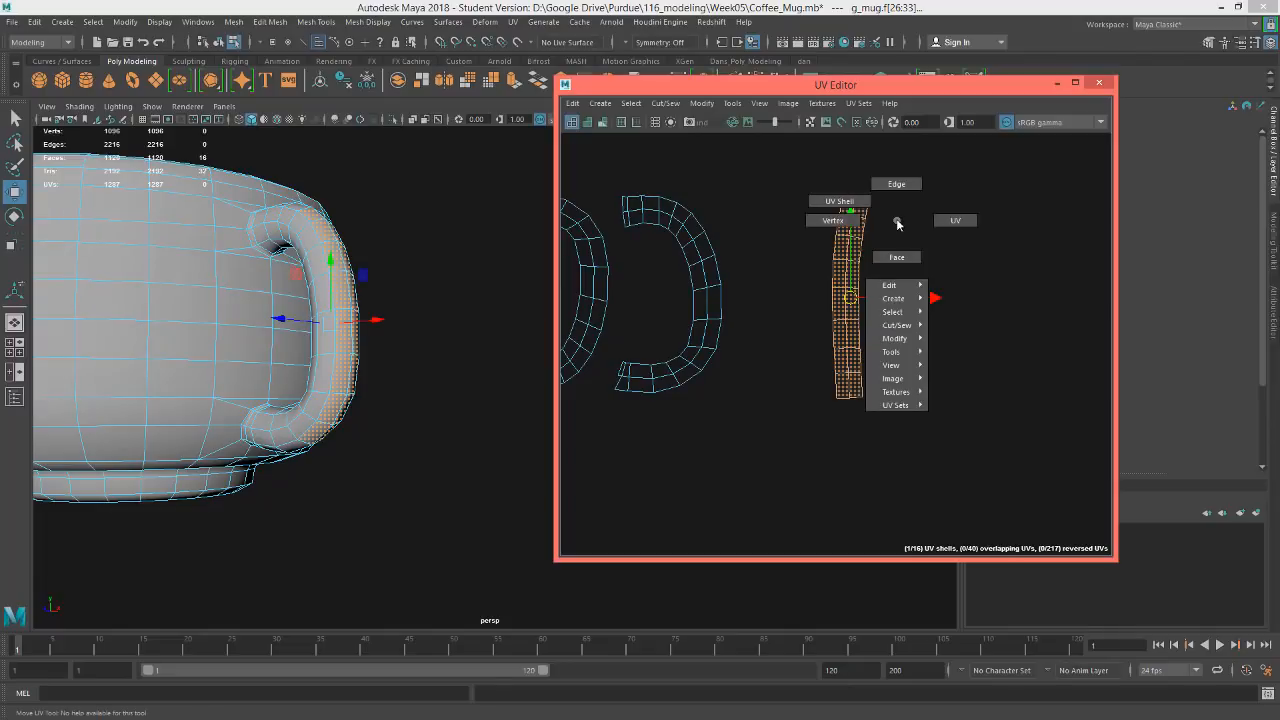
pyautogui.keyDown('alt'); pyautogui.moveTo(341, 262); pyautogui.dragTo(326, 354); pyautogui.keyUp('alt')
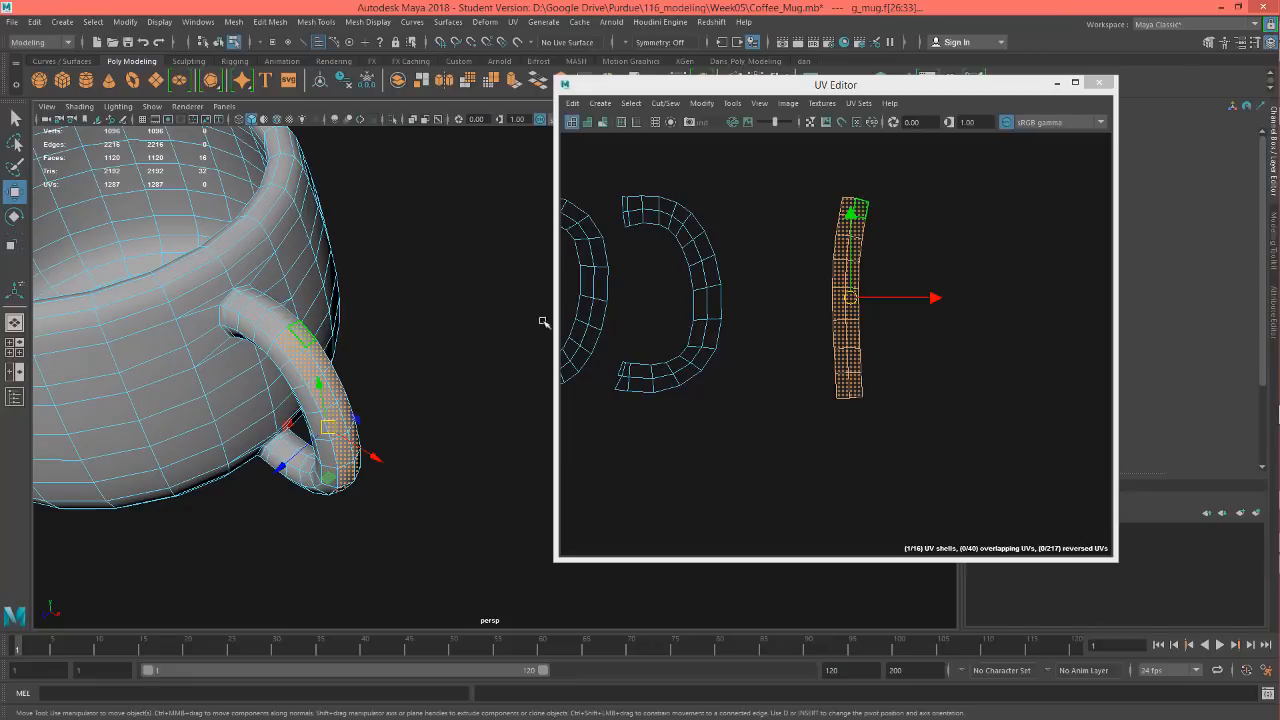
# Select the edges at both short ends of the straight handle shell and Move and Sew the adjoining end pieces onto it
pyautogui.moveTo(845, 210); pyautogui.dragTo(856, 163, button='right')
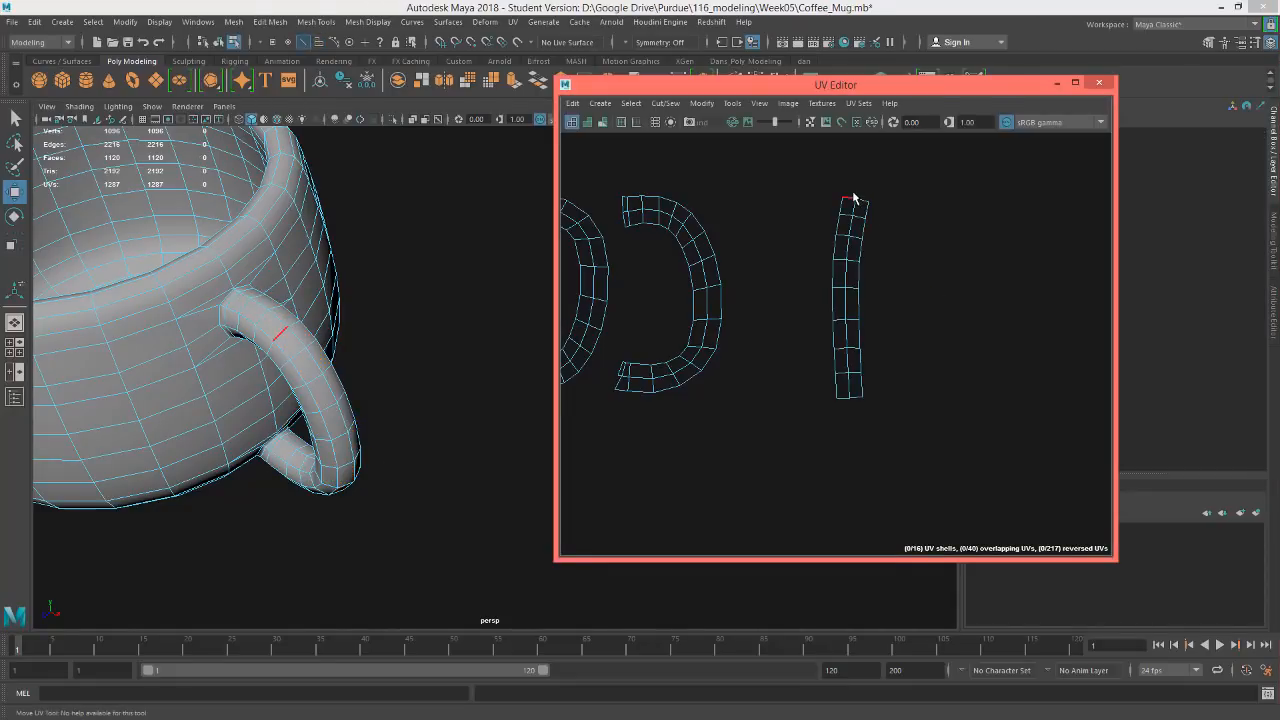
pyautogui.click(856, 202)
pyautogui.click(859, 205)
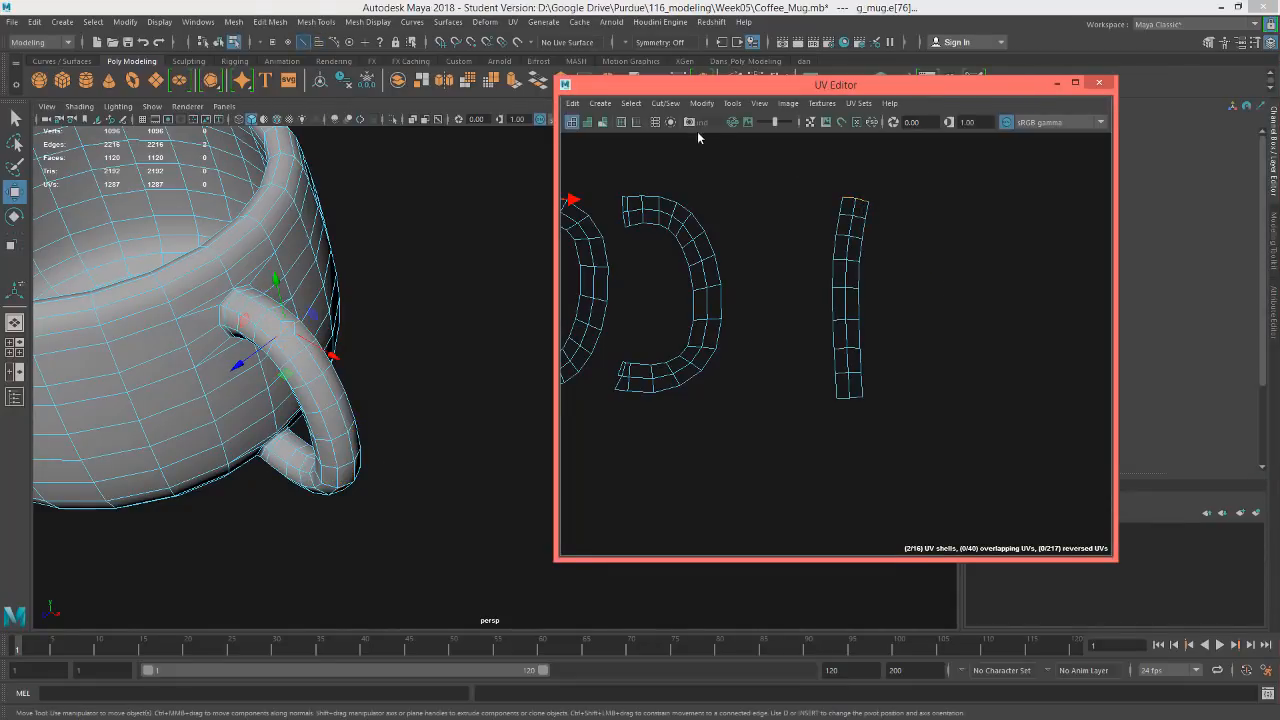
pyautogui.click(850, 399)
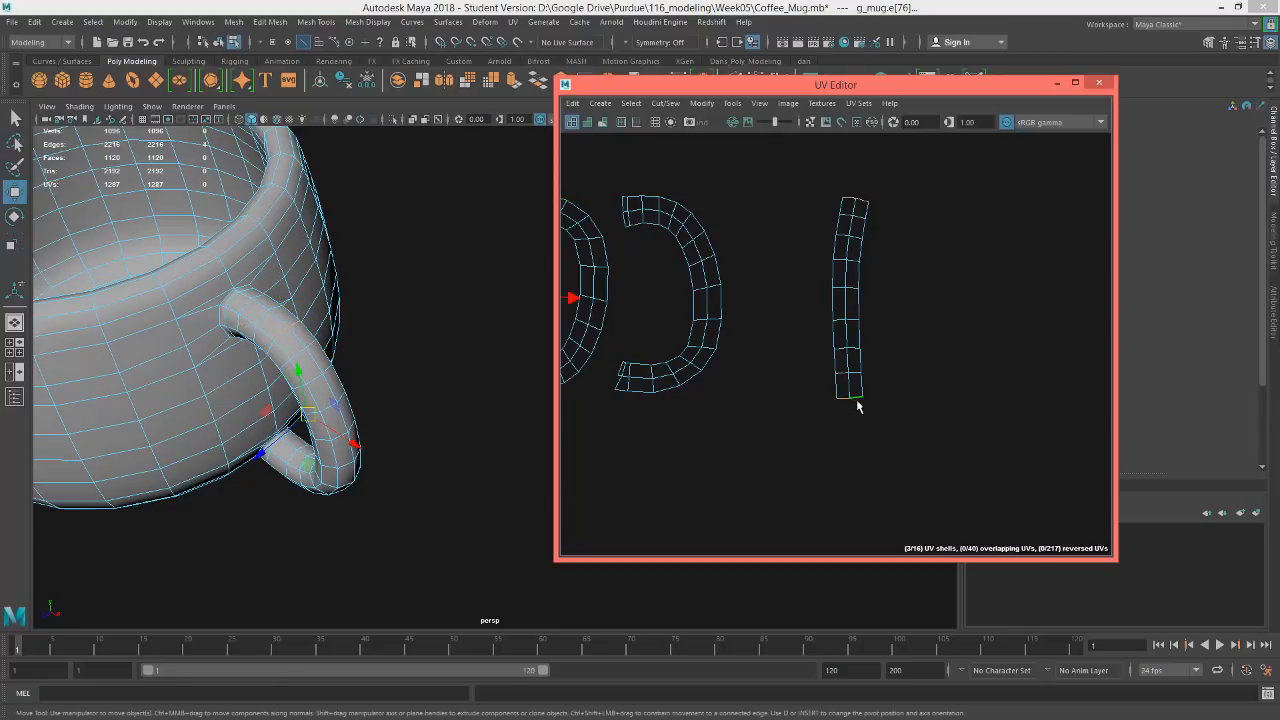
pyautogui.keyDown('alt'); pyautogui.moveTo(500, 362); pyautogui.dragTo(410, 330); pyautogui.keyUp('alt')
pyautogui.click(665, 103)
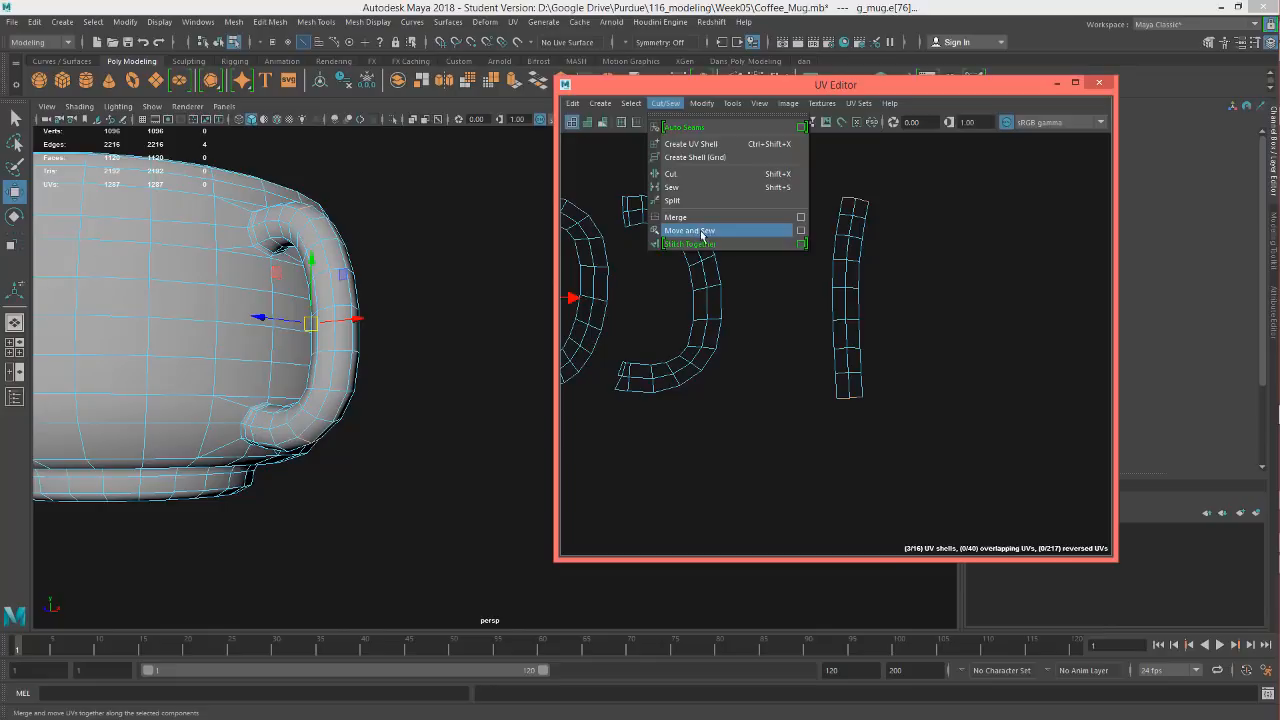
pyautogui.click(703, 232)
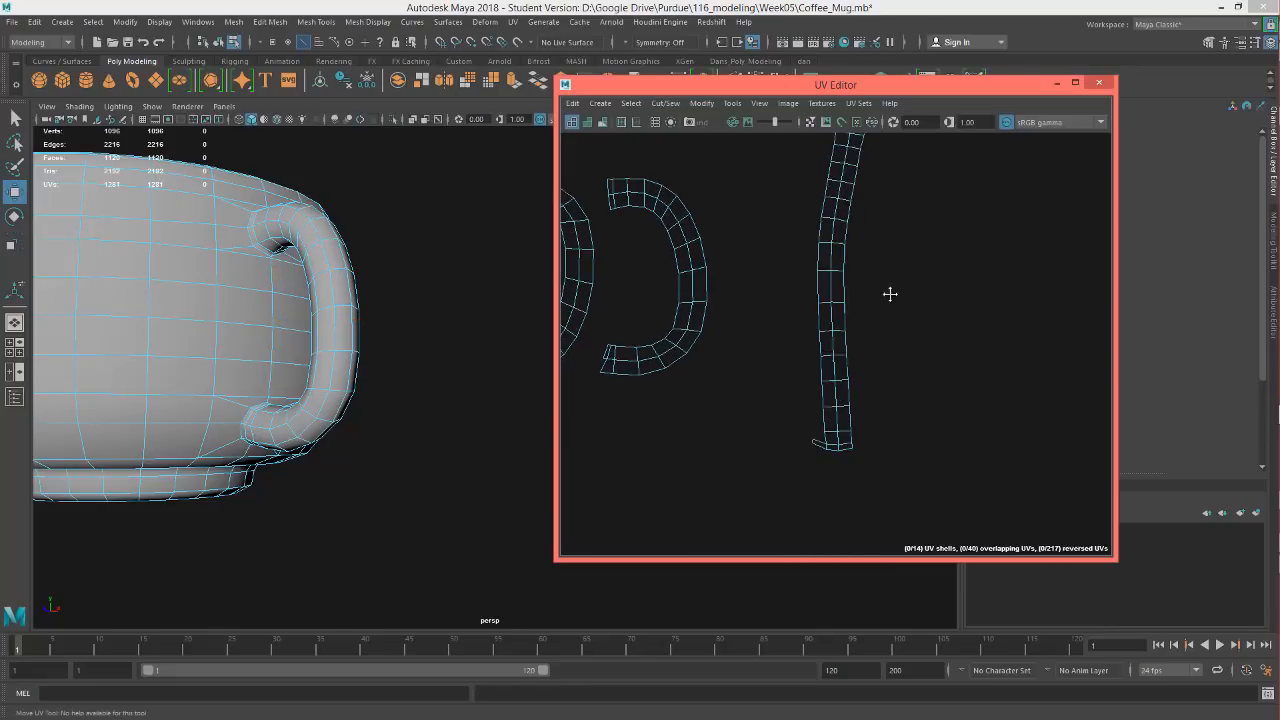
# Select the edges at the lower end of the sewn handle strip and examine where they lie on the handle's lower joint
pyautogui.keyDown('alt'); pyautogui.moveTo(890, 294); pyautogui.dragTo(876, 389, button='middle'); pyautogui.keyUp('alt')
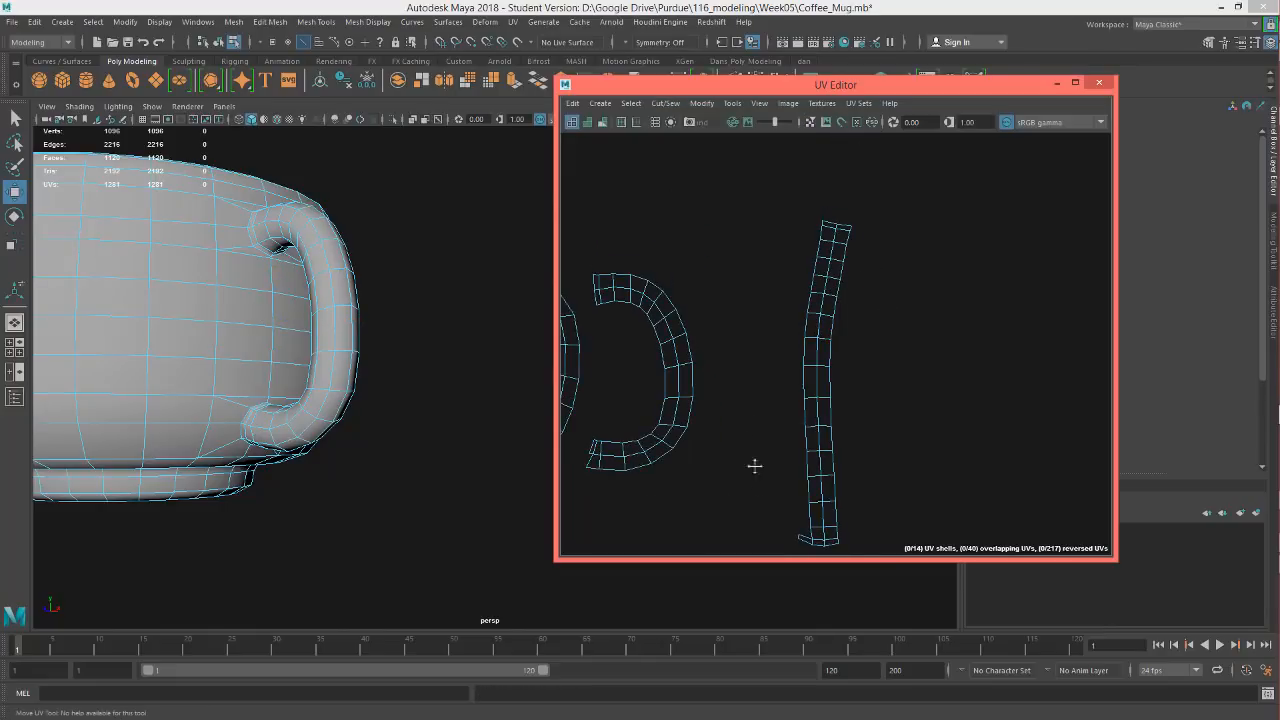
pyautogui.keyDown('alt'); pyautogui.moveTo(754, 465); pyautogui.dragTo(756, 403, button='middle'); pyautogui.keyUp('alt')
pyautogui.moveTo(882, 509); pyautogui.dragTo(782, 473)
pyautogui.keyDown('alt'); pyautogui.moveTo(423, 471); pyautogui.dragTo(430, 390); pyautogui.keyUp('alt')
pyautogui.scroll(3, 300, 350)
pyautogui.keyDown('alt'); pyautogui.moveTo(285, 378); pyautogui.dragTo(388, 358, button='middle'); pyautogui.keyUp('alt')
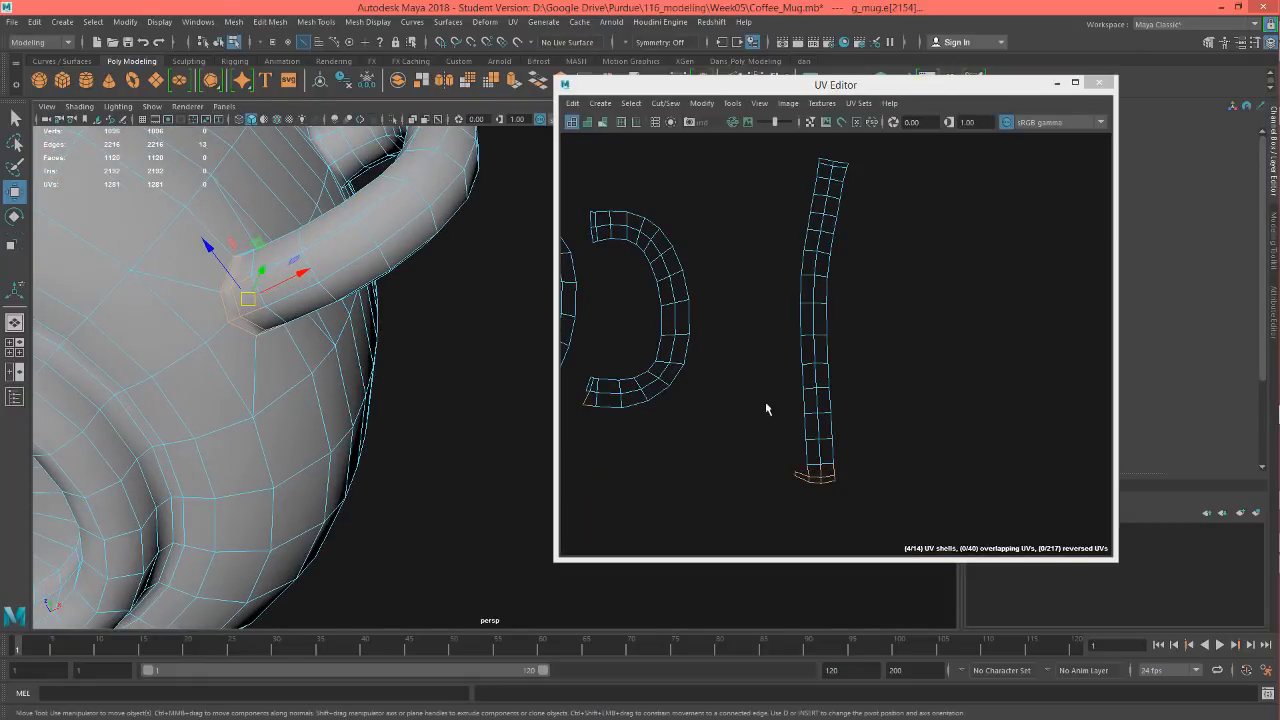
pyautogui.keyDown('alt'); pyautogui.moveTo(774, 358); pyautogui.dragTo(774, 383, button='middle'); pyautogui.keyUp('alt')
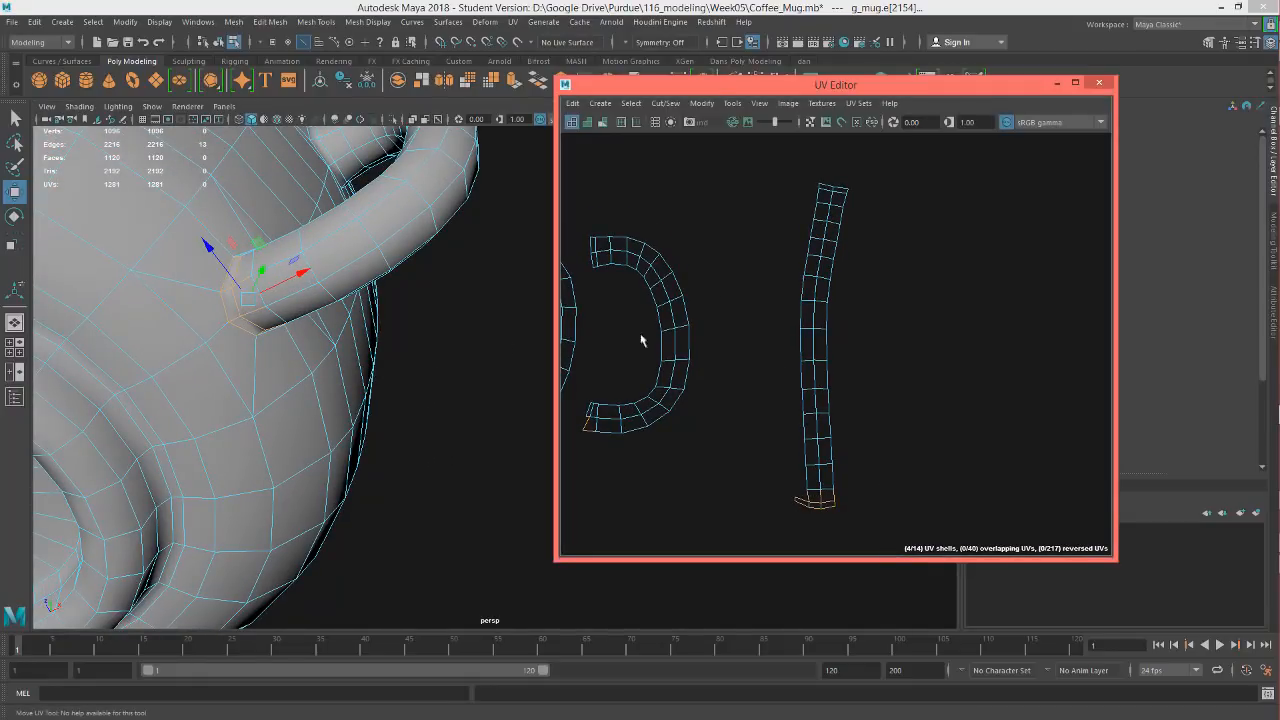
pyautogui.keyDown('alt'); pyautogui.moveTo(341, 328); pyautogui.dragTo(357, 392); pyautogui.keyUp('alt')
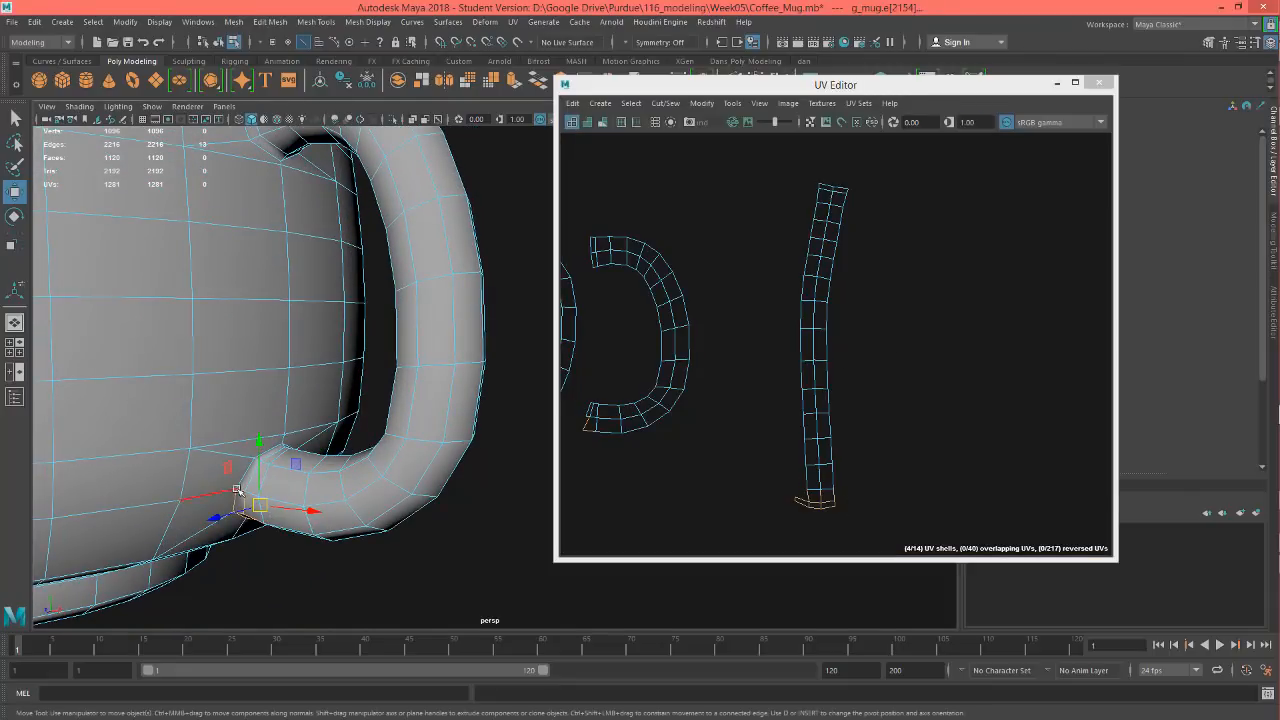
pyautogui.keyDown('alt'); pyautogui.moveTo(247, 481); pyautogui.dragTo(276, 280); pyautogui.keyUp('alt')
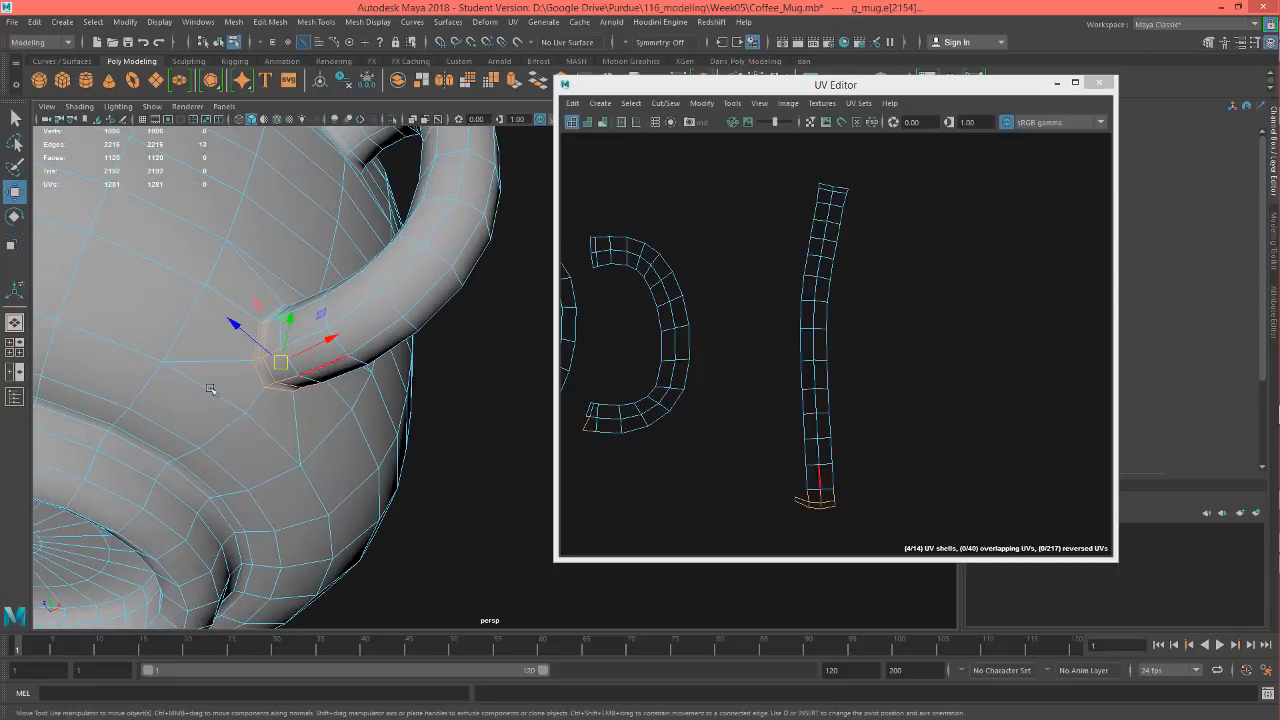
pyautogui.keyDown('alt'); pyautogui.moveTo(917, 454); pyautogui.dragTo(963, 358); pyautogui.keyUp('alt')
pyautogui.keyDown('alt'); pyautogui.moveTo(876, 404); pyautogui.dragTo(866, 468, button='middle'); pyautogui.keyUp('alt')
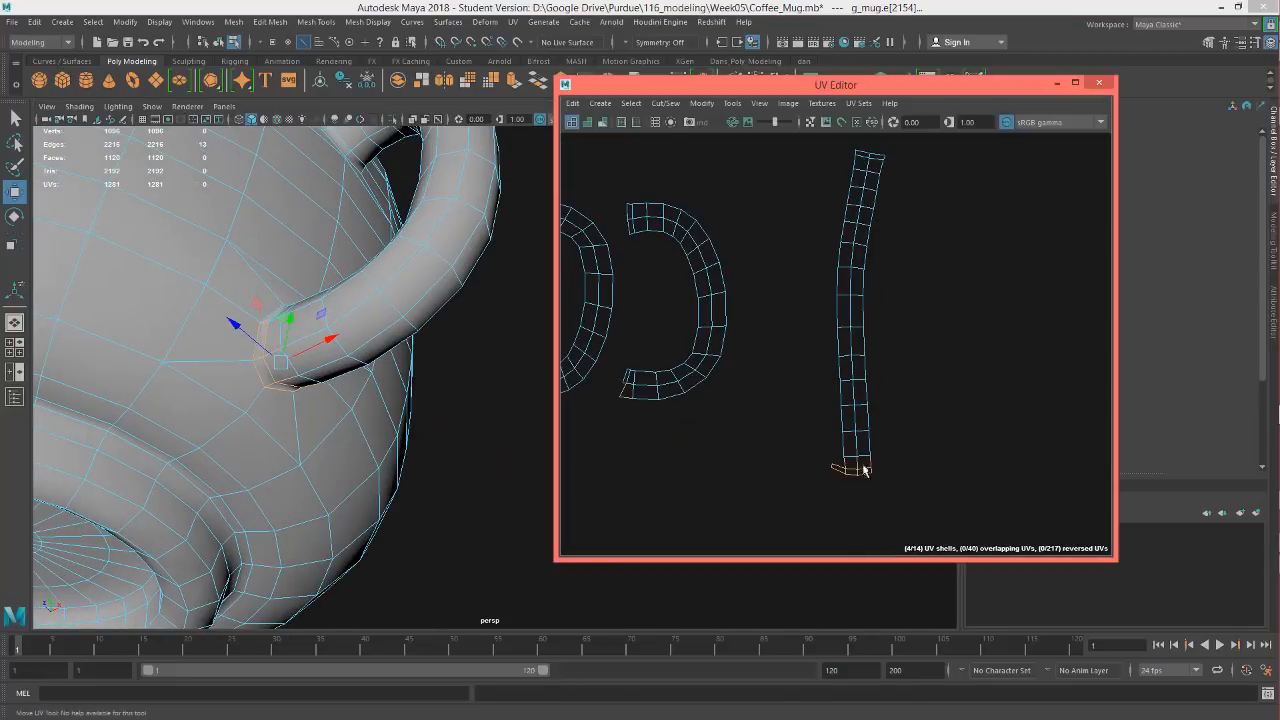
# Select the edge loop along the strip's left long side and add the short edge at the C-shaped shell's lower end
pyautogui.click(862, 308)
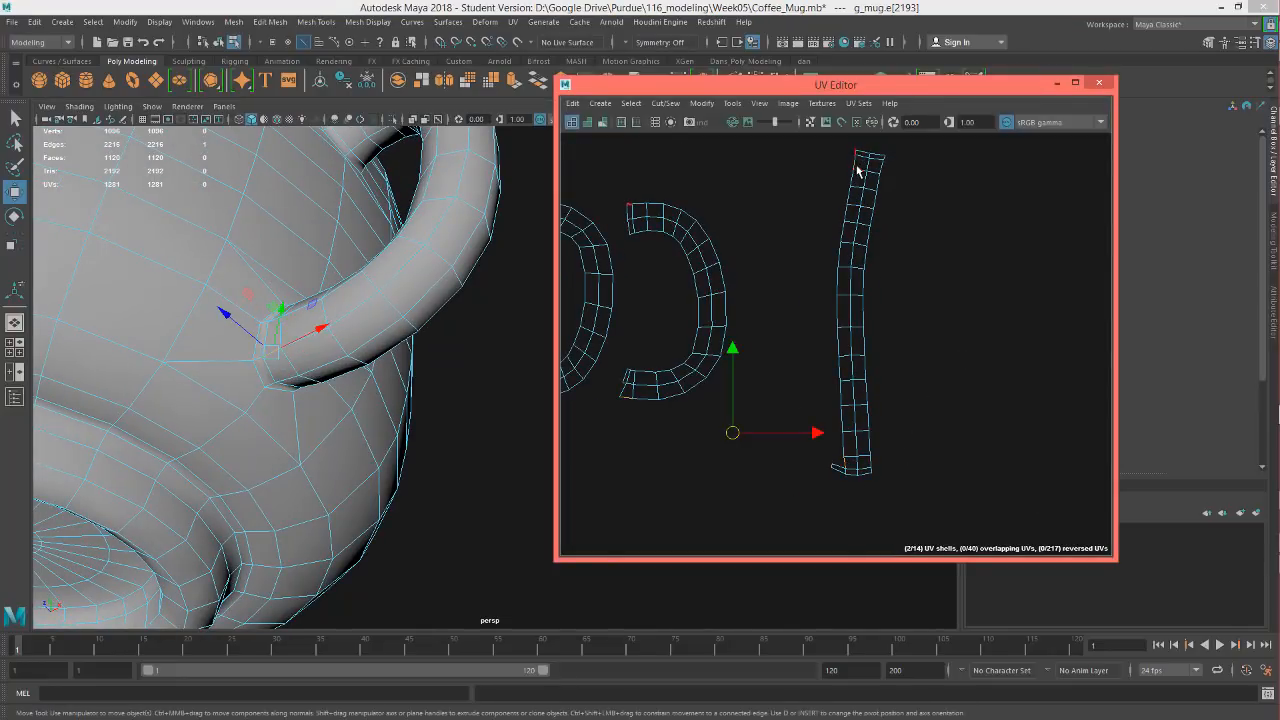
pyautogui.doubleClick(856, 158)
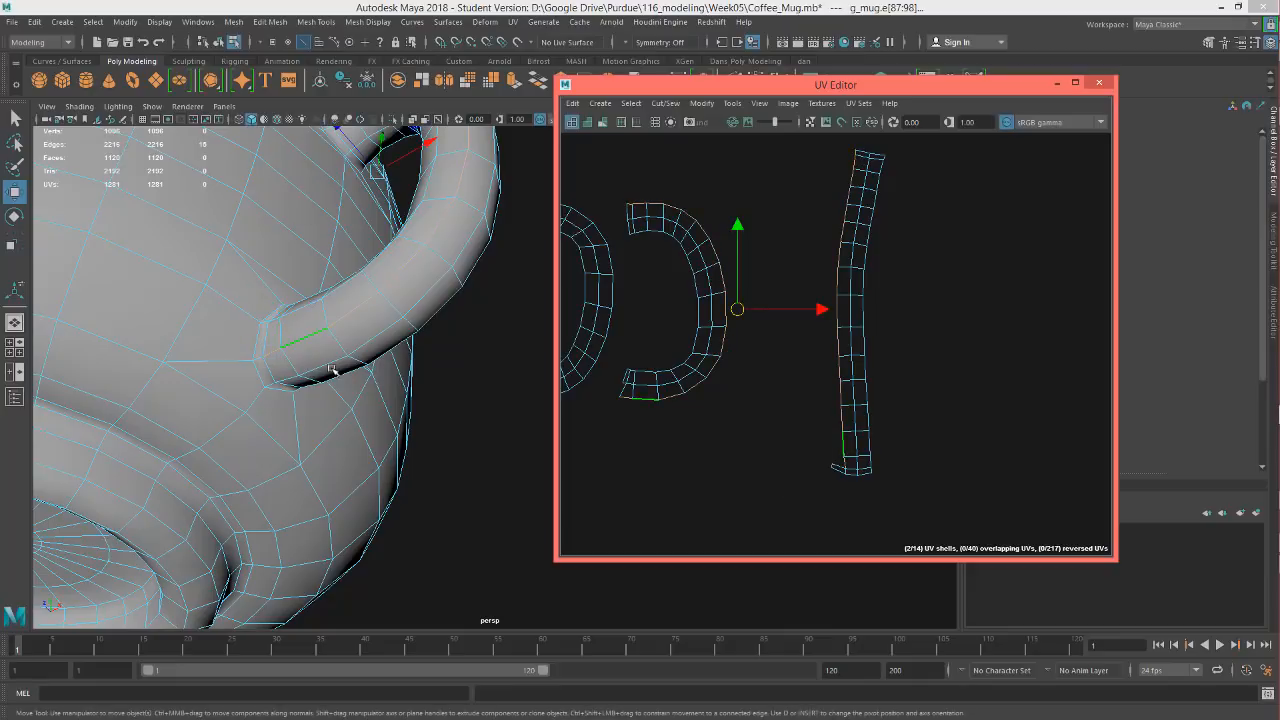
pyautogui.keyDown('alt'); pyautogui.moveTo(333, 370); pyautogui.dragTo(331, 439); pyautogui.keyUp('alt')
pyautogui.keyDown('alt'); pyautogui.moveTo(775, 401); pyautogui.dragTo(809, 321, button='middle'); pyautogui.keyUp('alt')
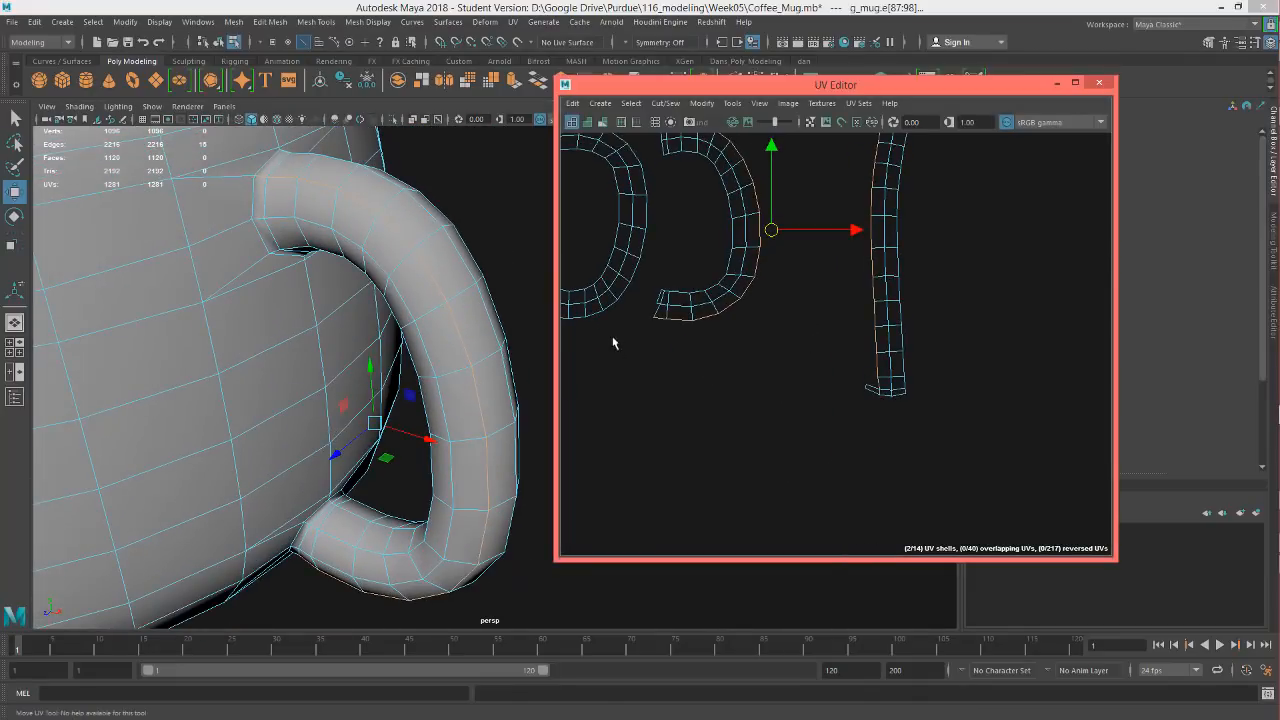
pyautogui.scroll(1, 877, 406)
pyautogui.scroll(2, 660, 294)
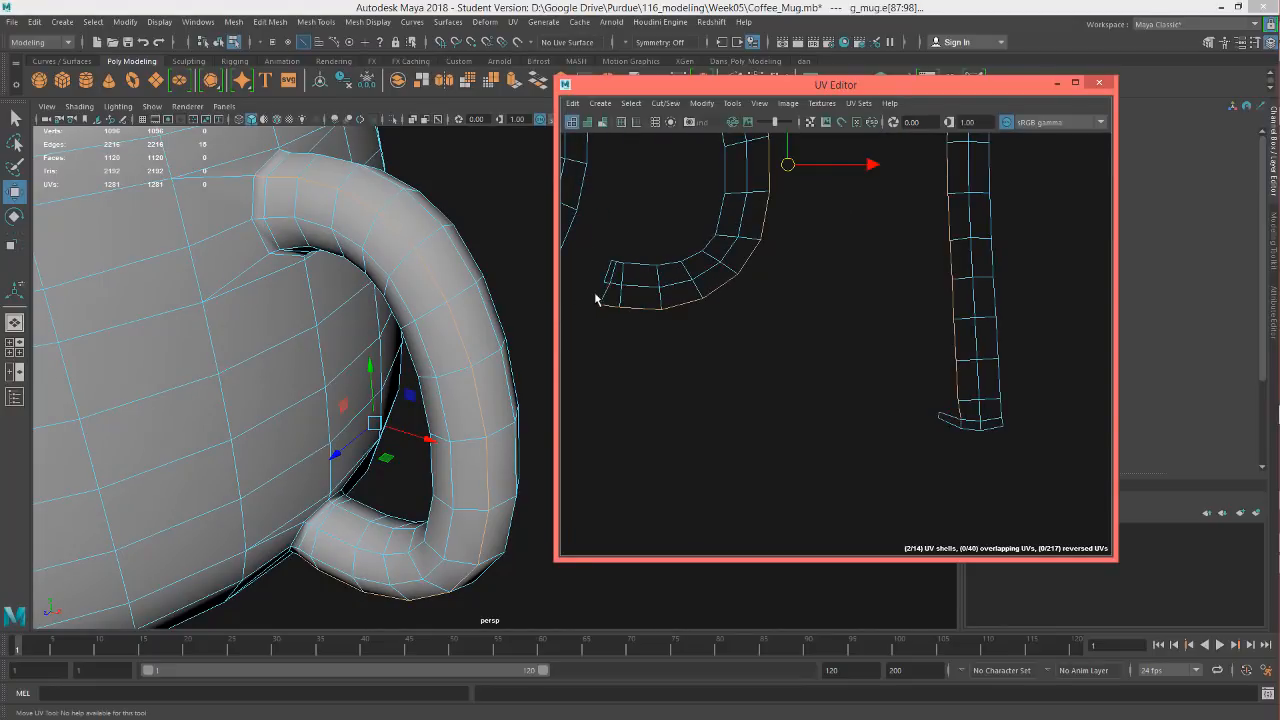
pyautogui.scroll(1, 605, 292)
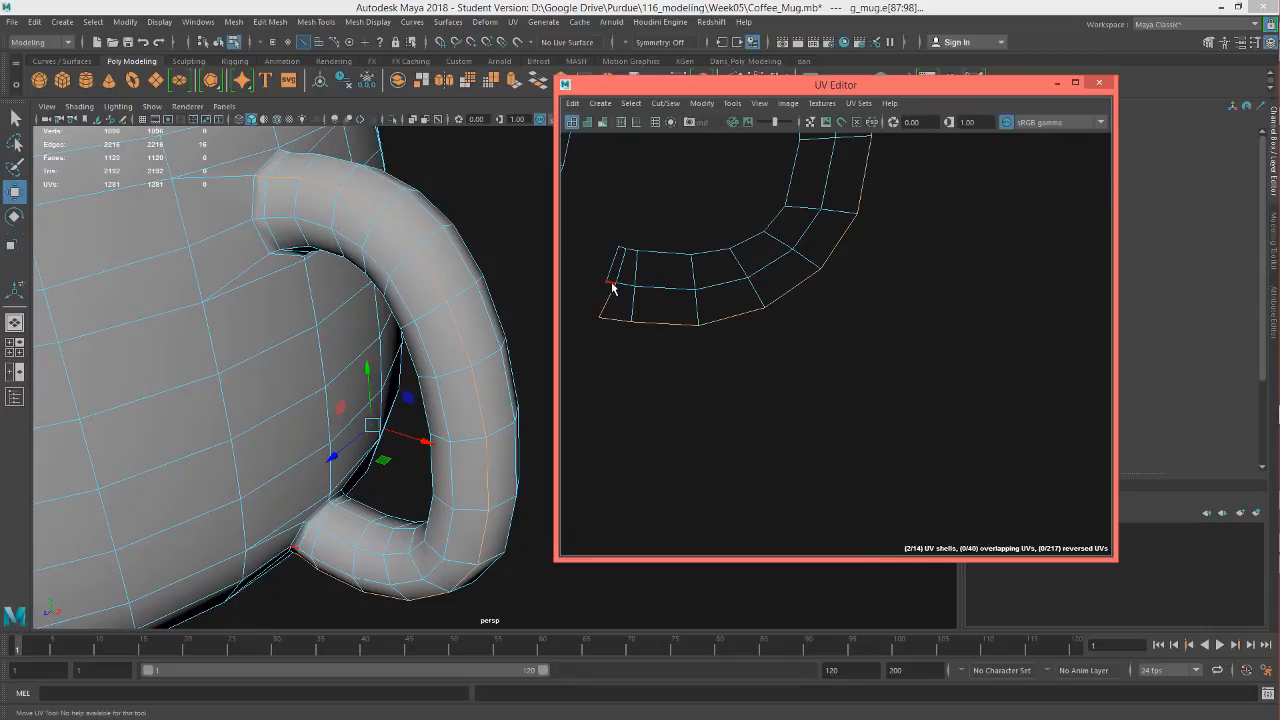
pyautogui.scroll(-2, 992, 462)
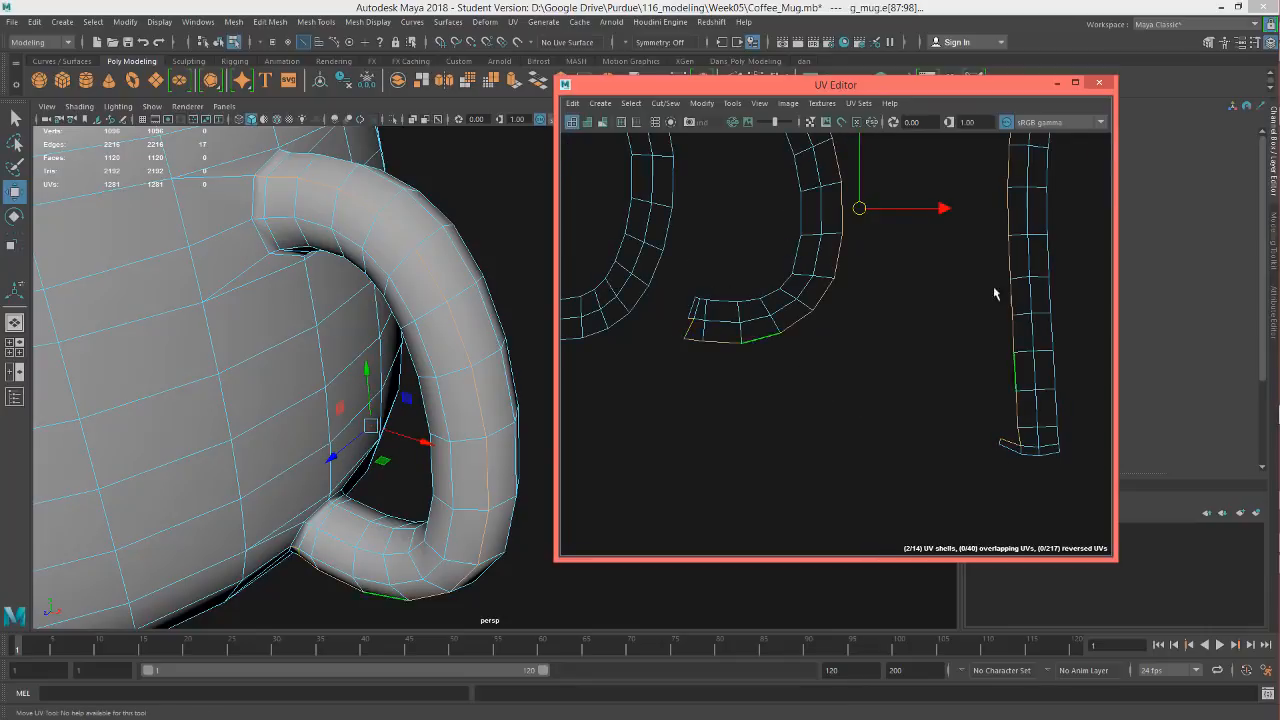
# Add the edges along the straight handle strip's other long side to the selection and Move and Sew the C-shaped shells onto the strip
pyautogui.keyDown('alt'); pyautogui.moveTo(934, 362); pyautogui.dragTo(879, 532, button='middle'); pyautogui.keyUp('alt')
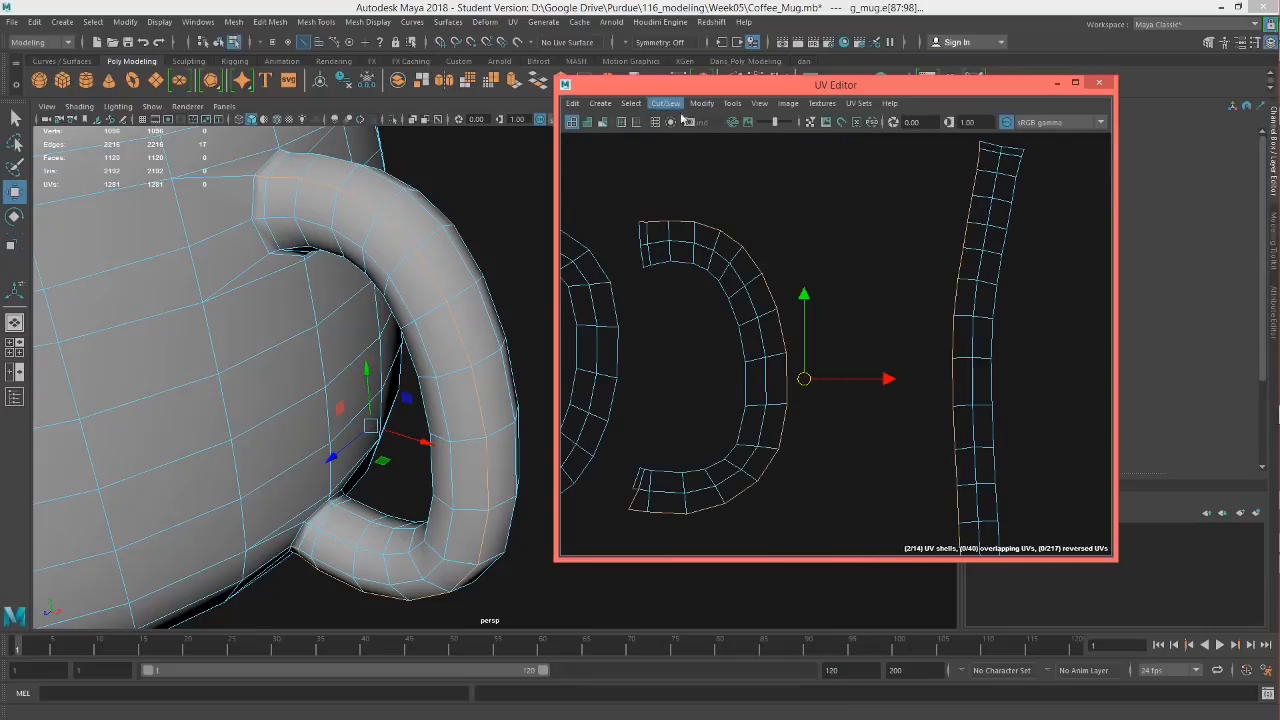
pyautogui.keyDown('alt'); pyautogui.moveTo(830, 331); pyautogui.dragTo(724, 244, button='middle'); pyautogui.keyUp('alt')
pyautogui.scroll(-2, 785, 308)
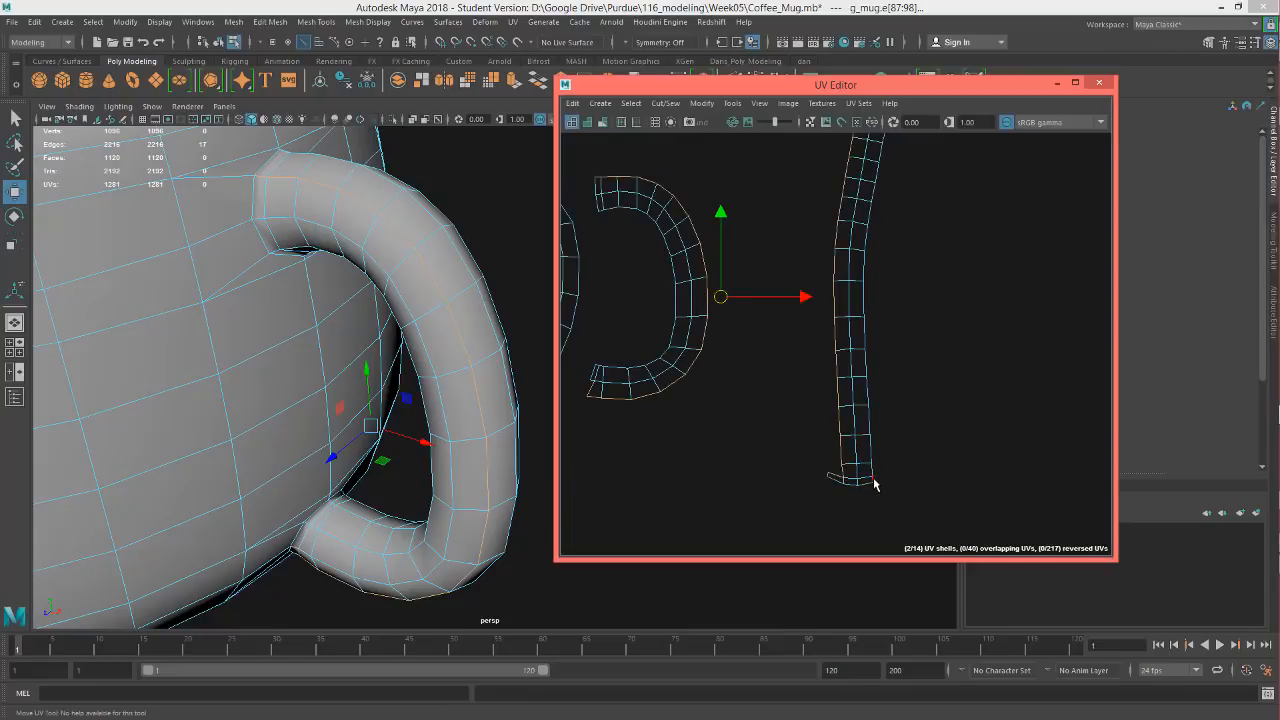
pyautogui.keyDown('shift'); pyautogui.click(873, 479); pyautogui.keyUp('shift')
pyautogui.keyDown('alt'); pyautogui.moveTo(939, 179); pyautogui.dragTo(919, 240, button='middle'); pyautogui.keyUp('alt')
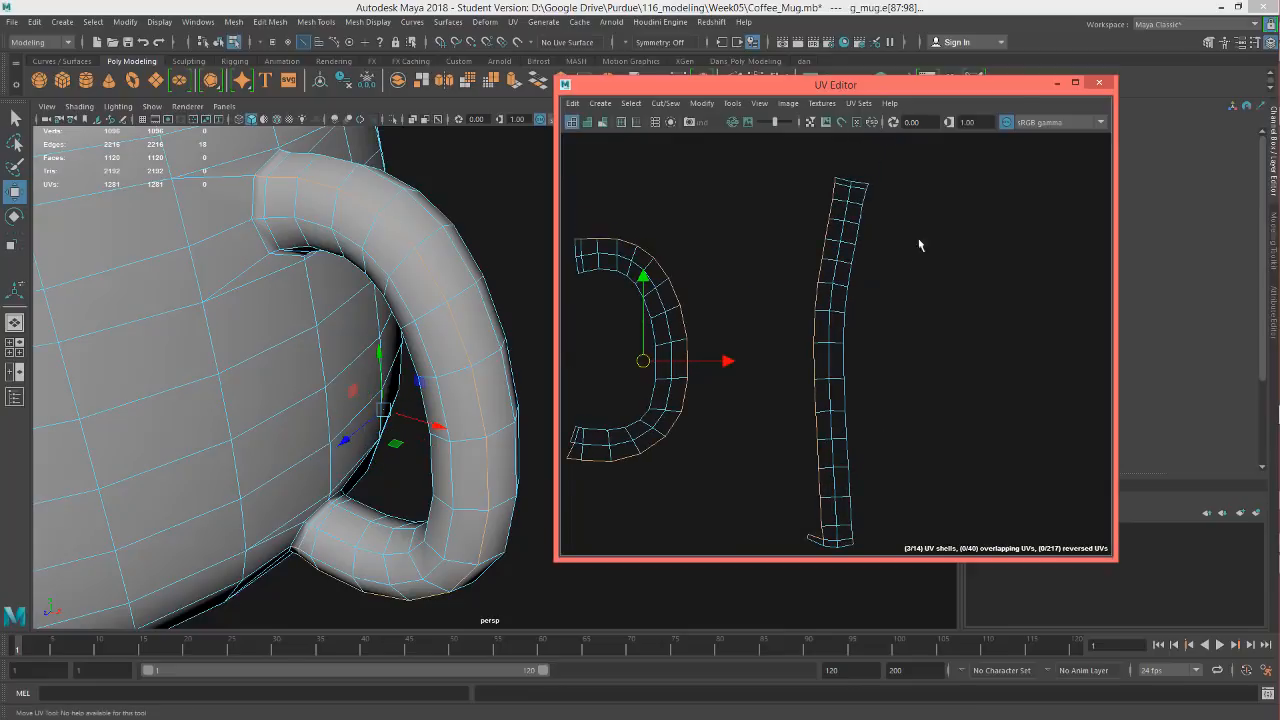
pyautogui.keyDown('shift'); pyautogui.doubleClick(867, 188); pyautogui.keyUp('shift')
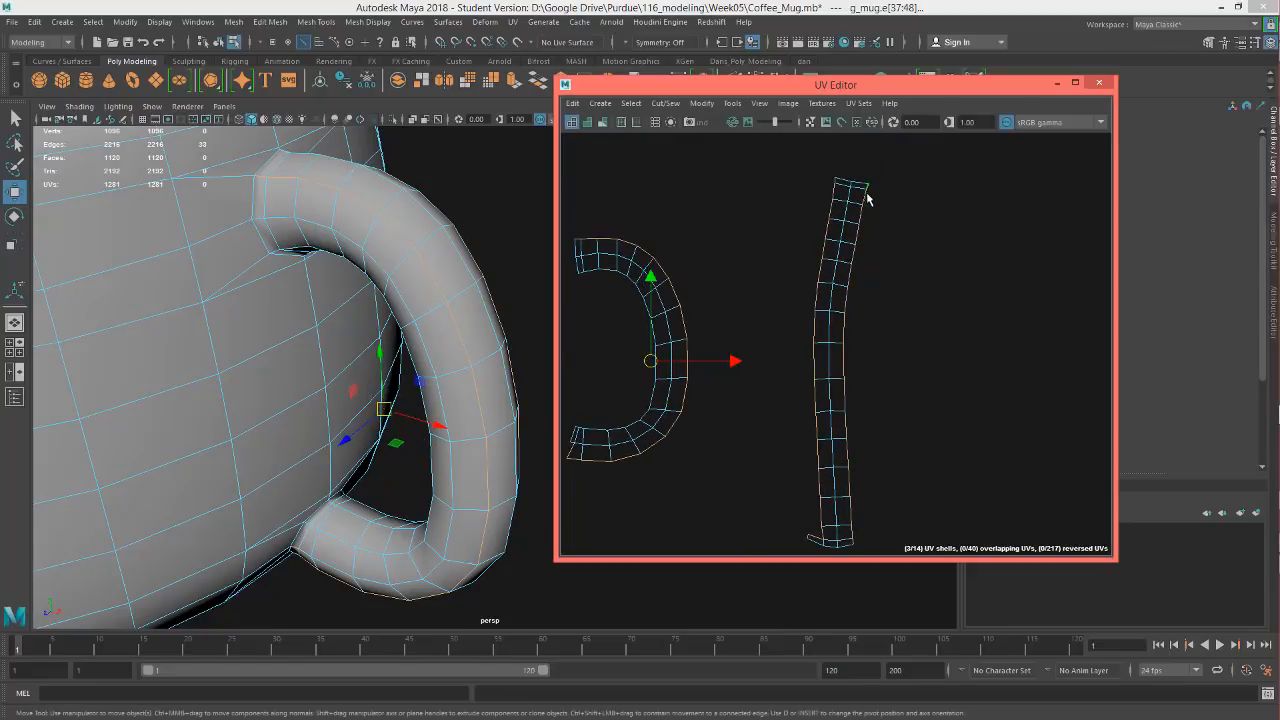
pyautogui.click(665, 103)
pyautogui.click(694, 233)
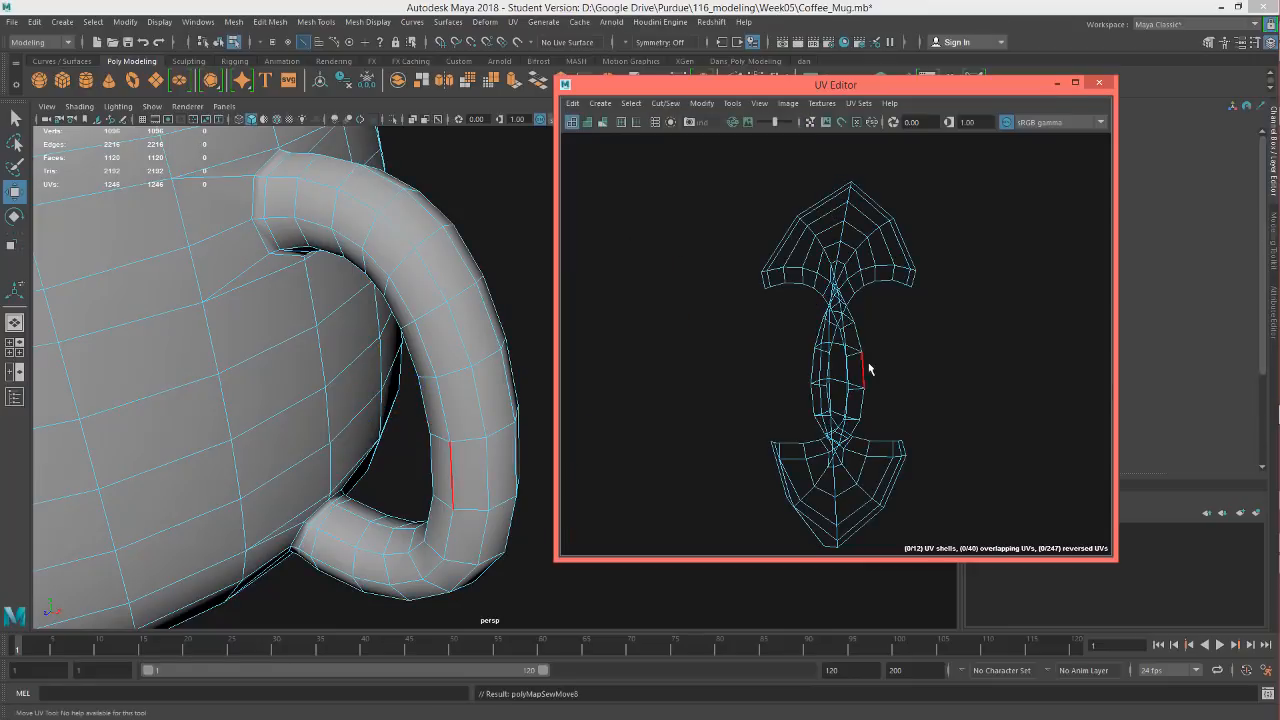
# Select all faces of the newly sewn handle shell and Unfold it
pyautogui.scroll(-5, 863, 366)
pyautogui.moveTo(870, 285); pyautogui.dragTo(873, 320, button='right')
pyautogui.doubleClick(875, 248)
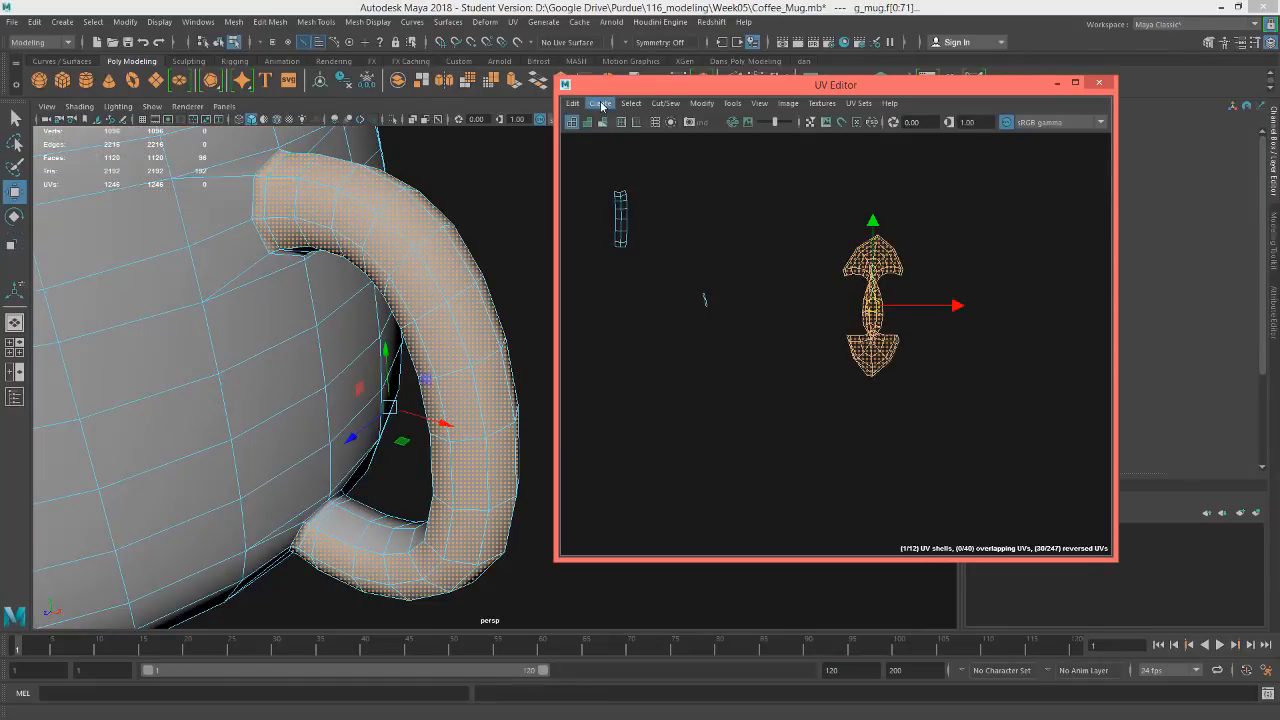
pyautogui.click(702, 103)
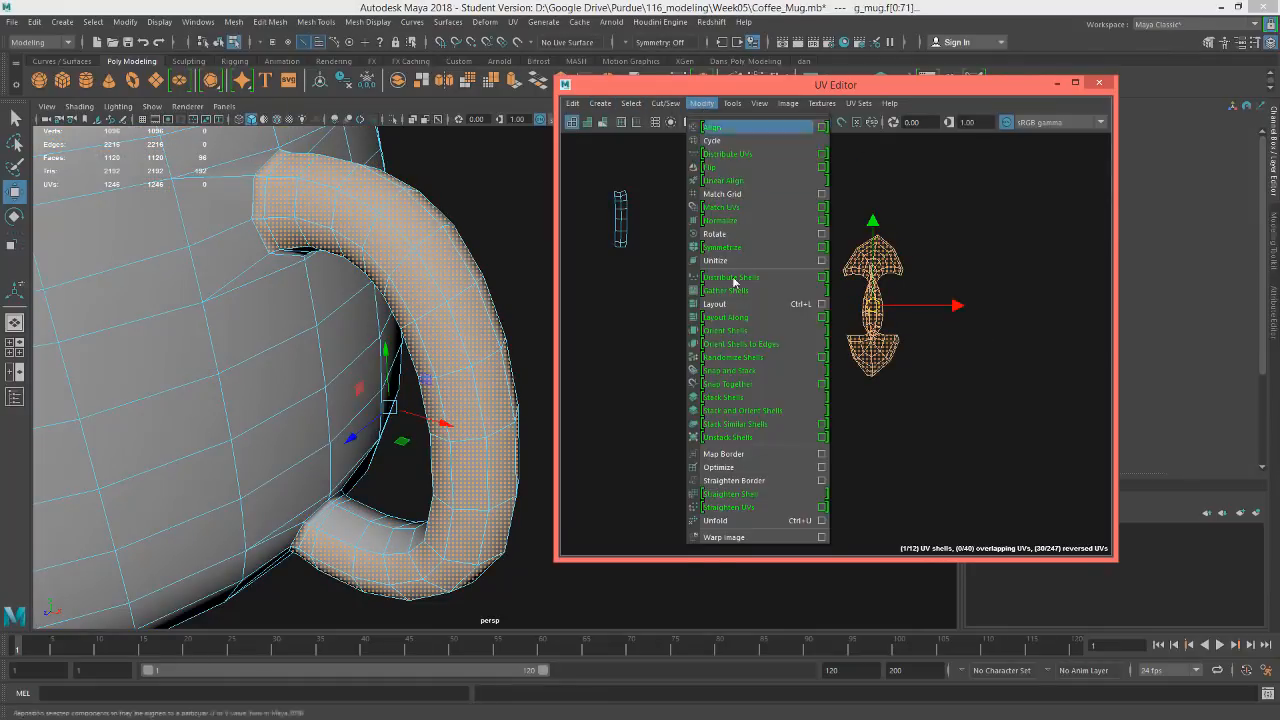
pyautogui.click(730, 520)
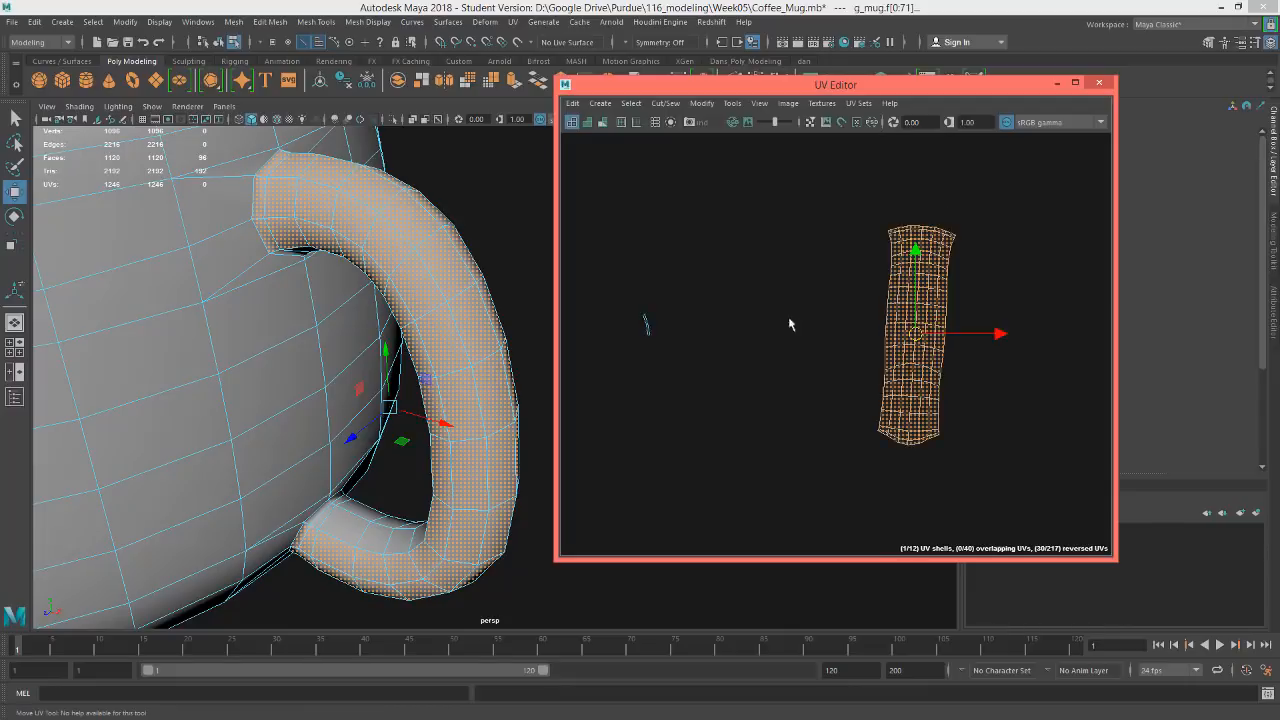
# Move the unfolded handle shell closer to the tiny leftover shells beside it
pyautogui.scroll(-2, 788, 316)
pyautogui.moveTo(866, 322); pyautogui.dragTo(763, 306)
pyautogui.scroll(3, 763, 306)
pyautogui.keyDown('alt'); pyautogui.moveTo(763, 306); pyautogui.dragTo(825, 321, button='middle'); pyautogui.keyUp('alt')
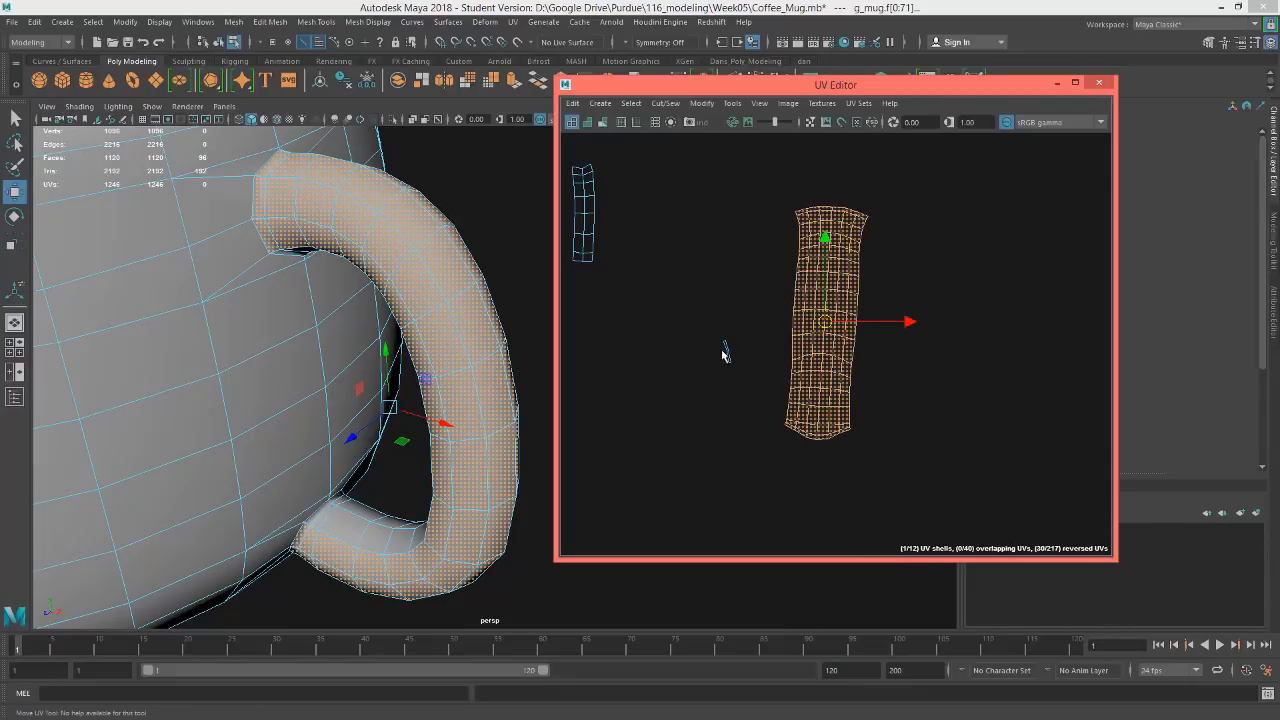
# Select the faces and edges of the tiny leftover shells and examine where they lie on the handle's lower joint
pyautogui.moveTo(674, 271); pyautogui.dragTo(757, 396)
pyautogui.press('f')
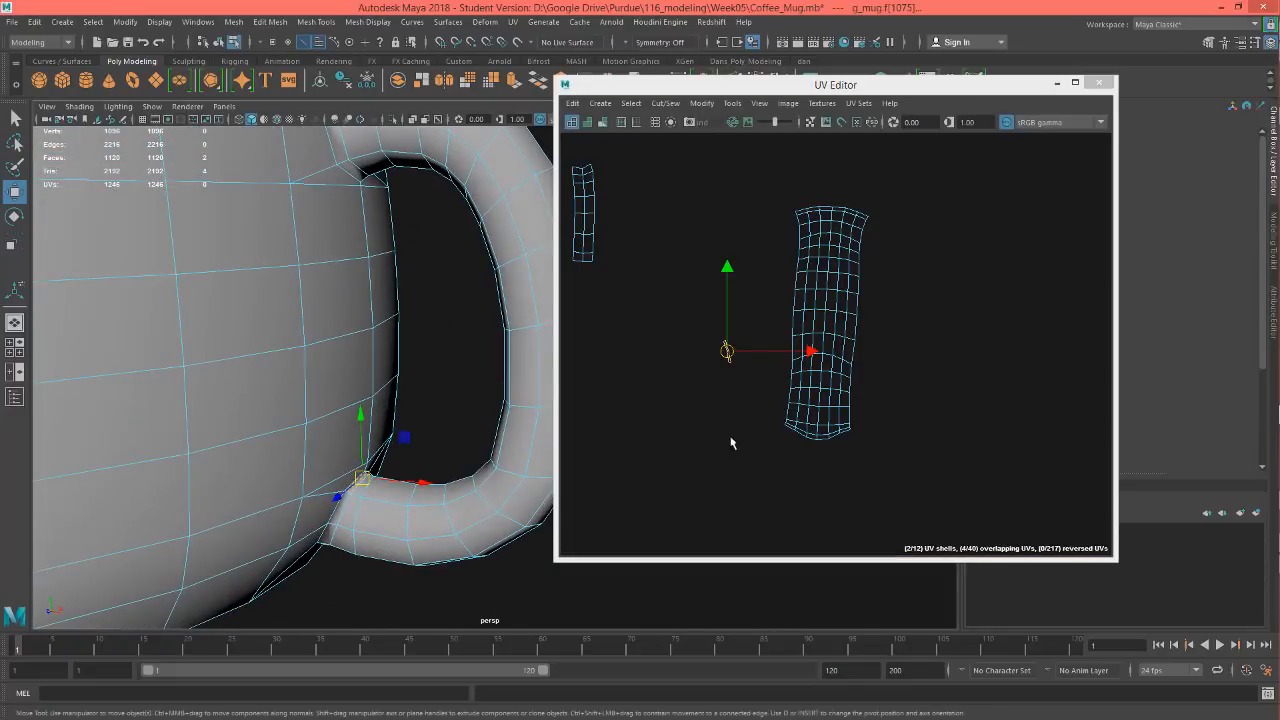
pyautogui.scroll(1, 745, 356)
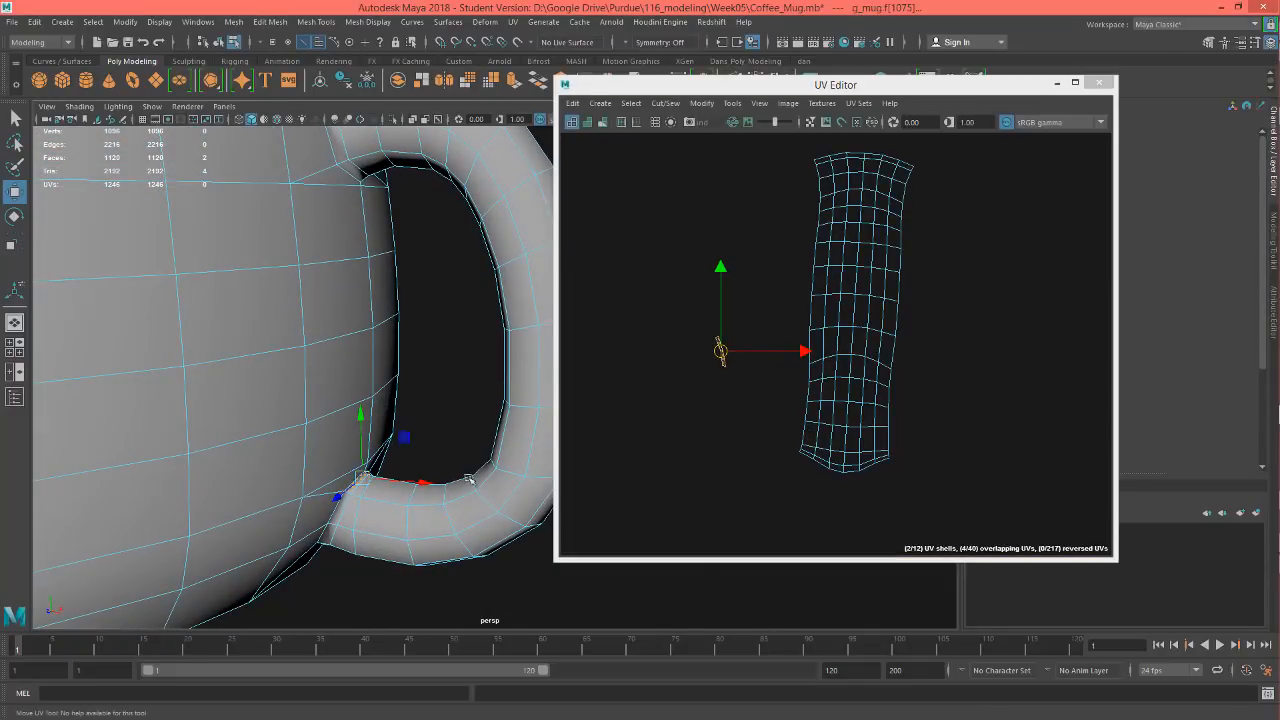
pyautogui.scroll(2, 703, 374)
pyautogui.moveTo(703, 368); pyautogui.dragTo(700, 338, button='right')
pyautogui.moveTo(686, 298); pyautogui.dragTo(746, 416)
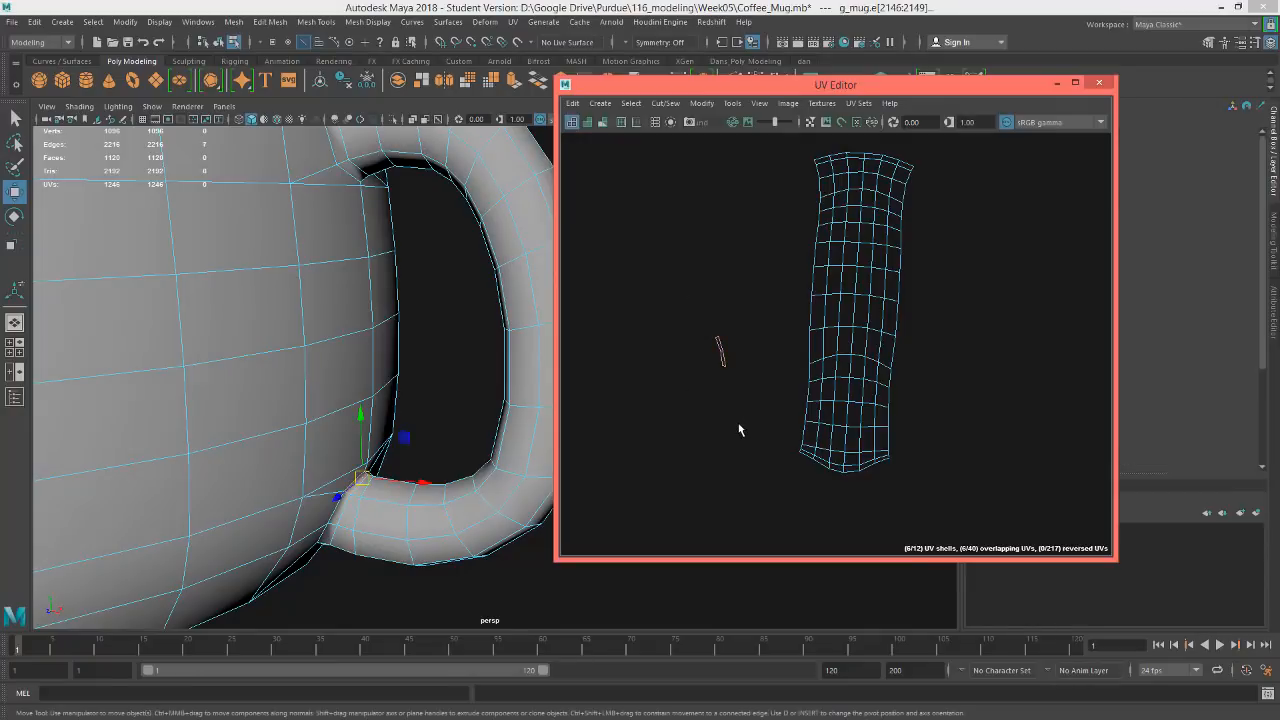
pyautogui.keyDown('alt'); pyautogui.moveTo(468, 470); pyautogui.dragTo(350, 480); pyautogui.keyUp('alt')
pyautogui.press('f')
pyautogui.keyDown('alt'); pyautogui.moveTo(909, 341); pyautogui.dragTo(938, 472, button='middle'); pyautogui.keyUp('alt')
pyautogui.scroll(-3, 908, 440)
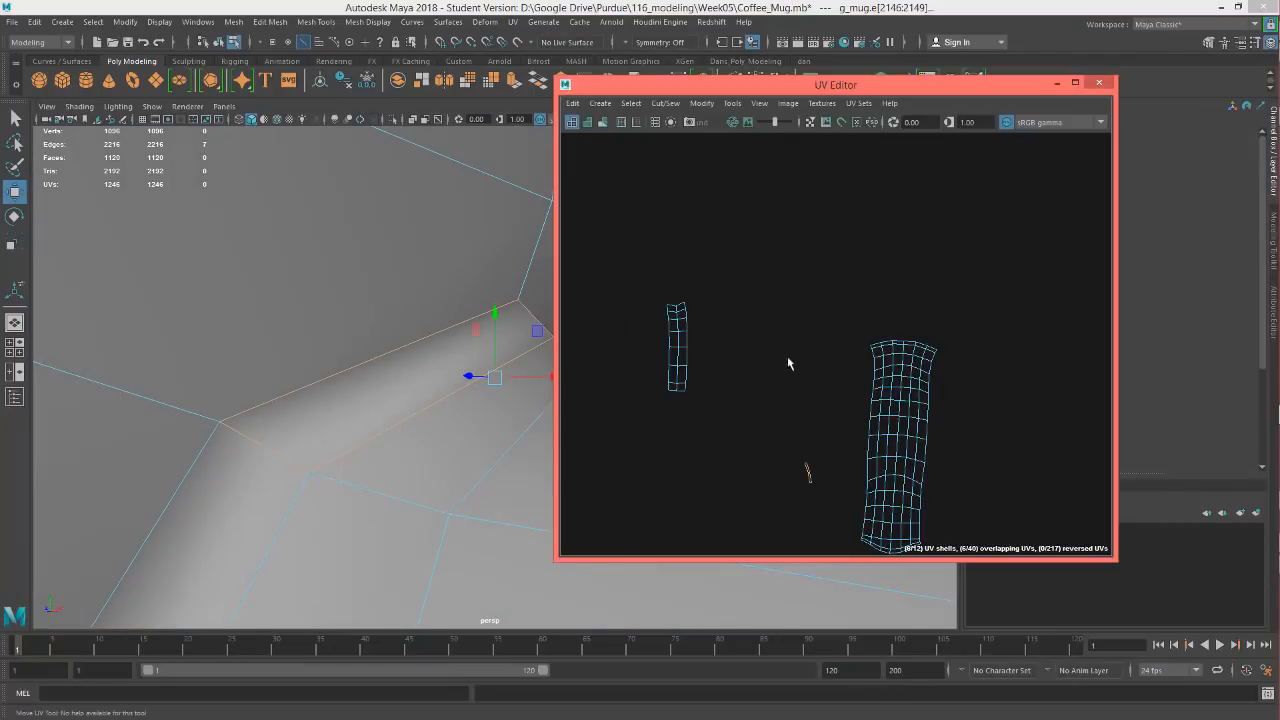
pyautogui.scroll(-4, 723, 405)
pyautogui.scroll(2, 703, 408)
pyautogui.keyDown('alt'); pyautogui.moveTo(683, 406); pyautogui.dragTo(711, 313, button='middle'); pyautogui.keyUp('alt')
pyautogui.scroll(2, 757, 294)
pyautogui.scroll(1, 679, 341)
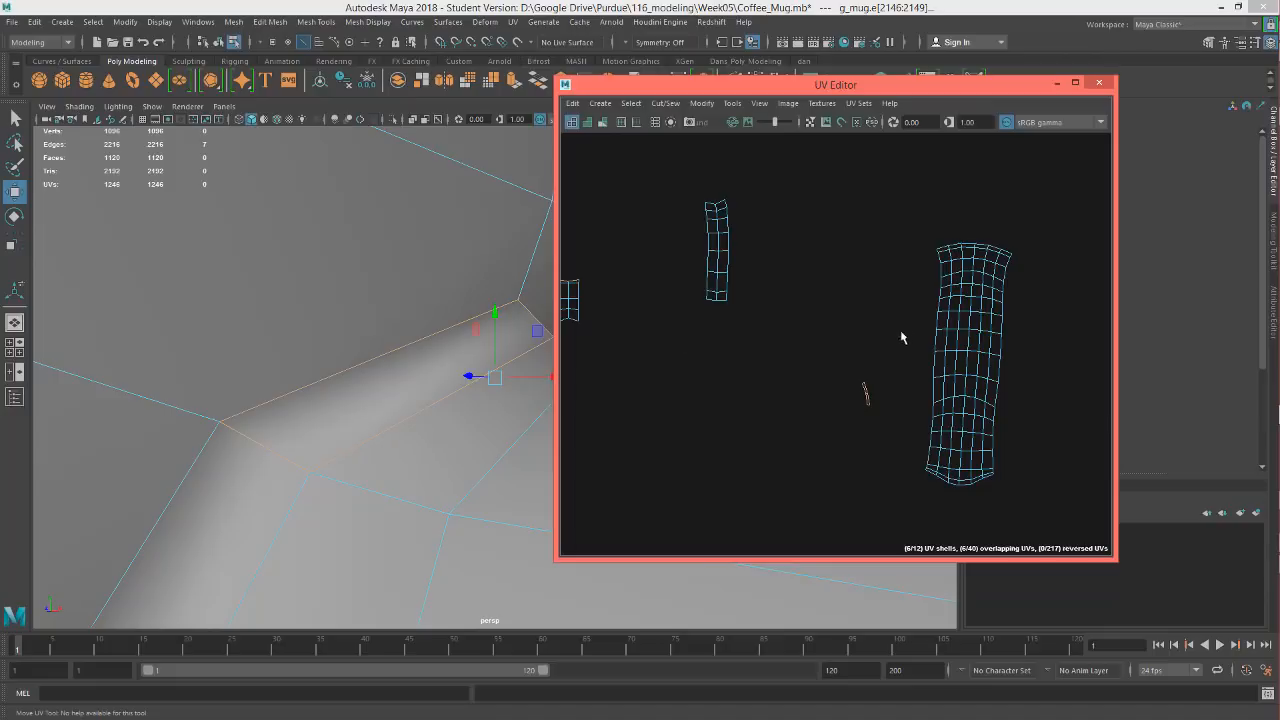
# Select the faces of the unfolded handle shell and examine which faces on the handle's inner side lie outside it
pyautogui.moveTo(947, 281); pyautogui.dragTo(953, 317, button='right')
pyautogui.moveTo(909, 204); pyautogui.dragTo(1058, 535)
pyautogui.scroll(-5, 331, 346)
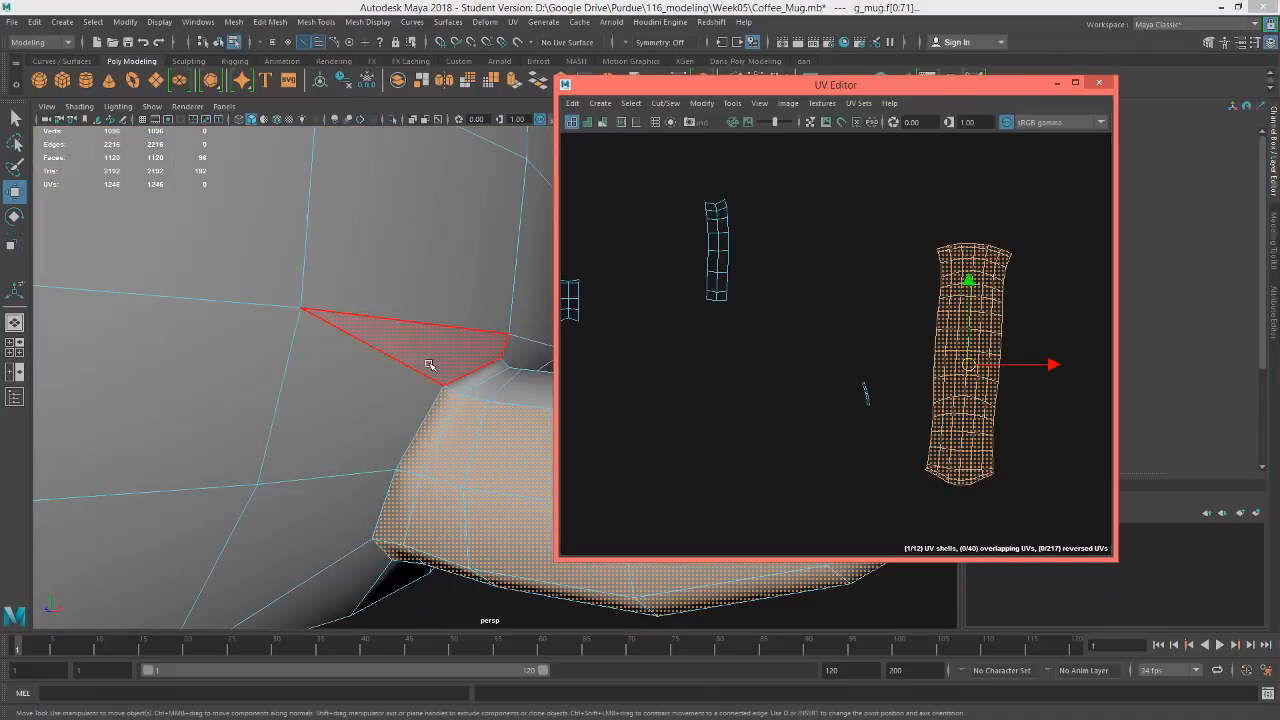
pyautogui.keyDown('alt'); pyautogui.moveTo(429, 363); pyautogui.dragTo(249, 397, button='middle'); pyautogui.keyUp('alt')
pyautogui.keyDown('alt'); pyautogui.moveTo(249, 397); pyautogui.dragTo(312, 498); pyautogui.keyUp('alt')
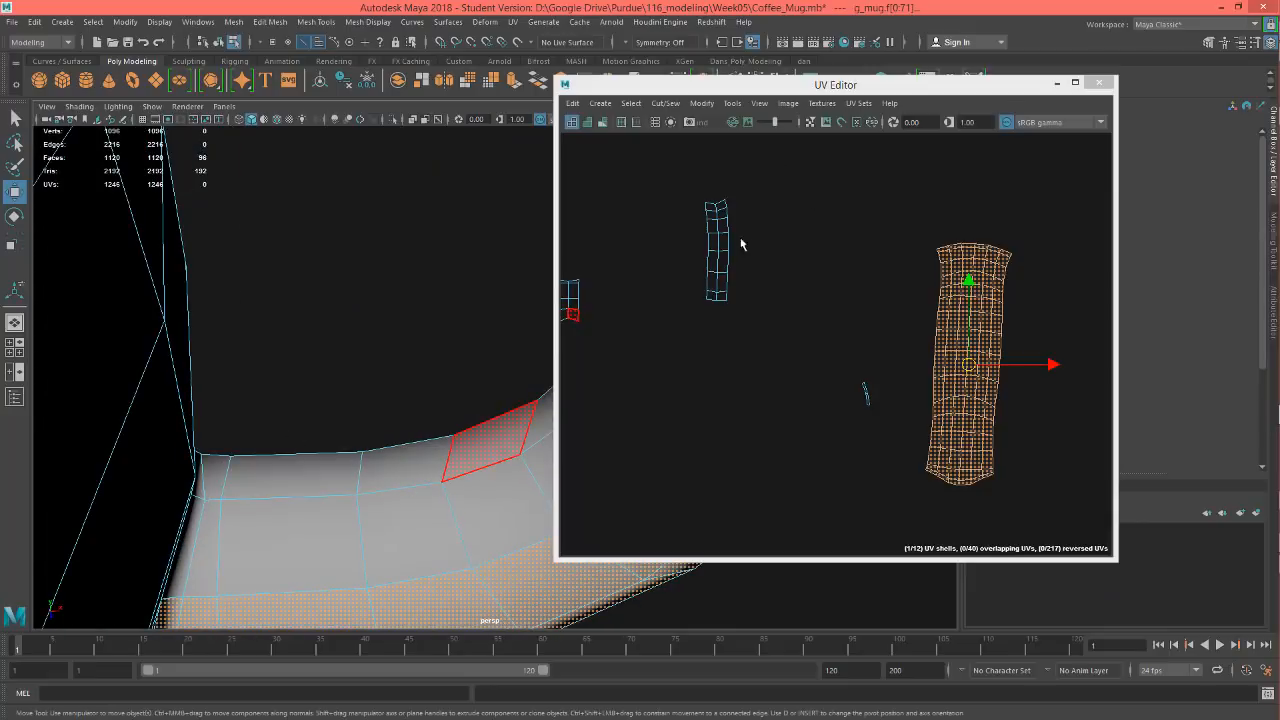
pyautogui.moveTo(758, 265)
pyautogui.keyDown('alt'); pyautogui.mouseDown(button='middle')
pyautogui.moveTo(760, 214)
pyautogui.moveTo(752, 260)
pyautogui.mouseUp(button='middle'); pyautogui.keyUp('alt')
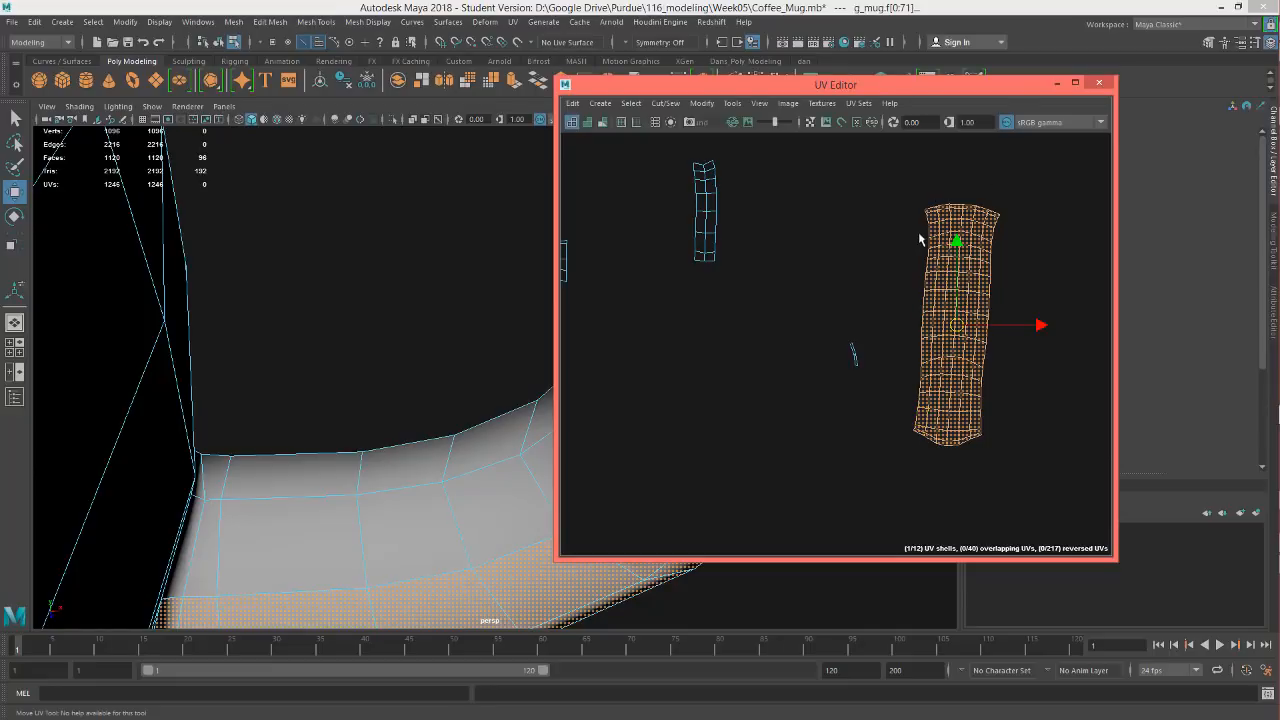
# Select the edge loops along both long sides of the unfolded handle shell and Move and Sew the remaining inner pieces onto it
pyautogui.moveTo(930, 222); pyautogui.dragTo(927, 190, button='right')
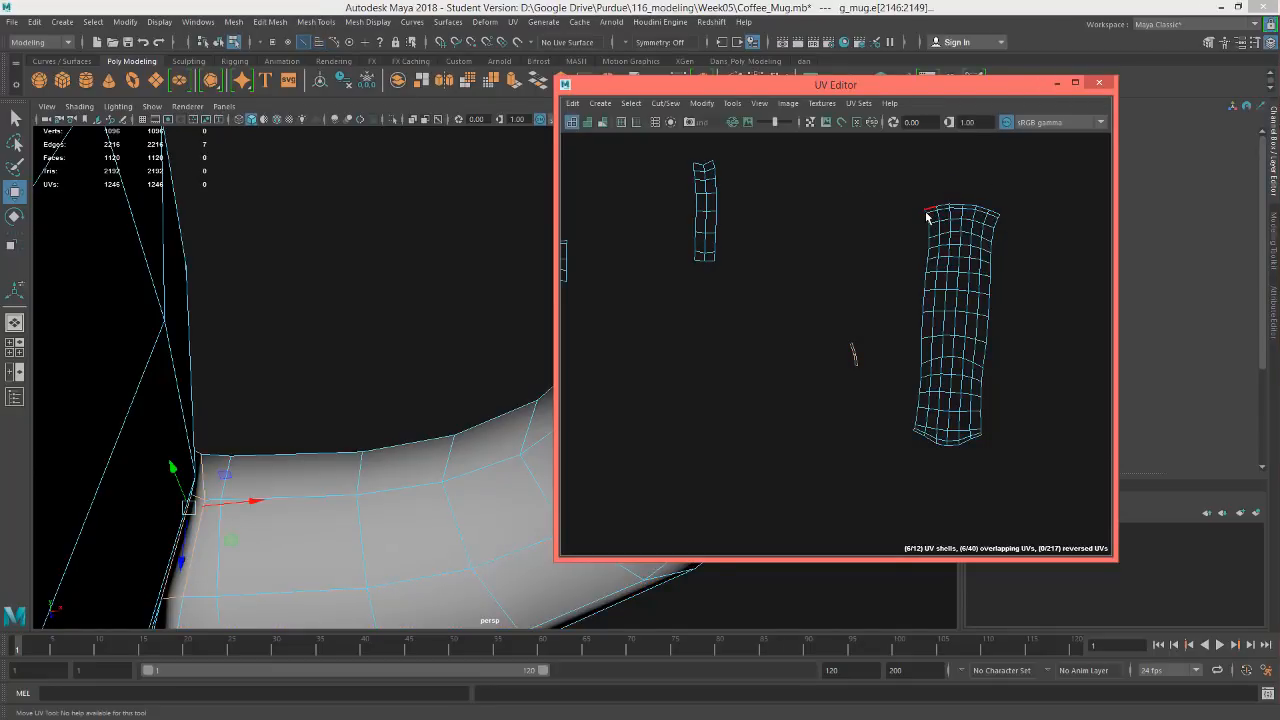
pyautogui.press('w')
pyautogui.click(923, 210)
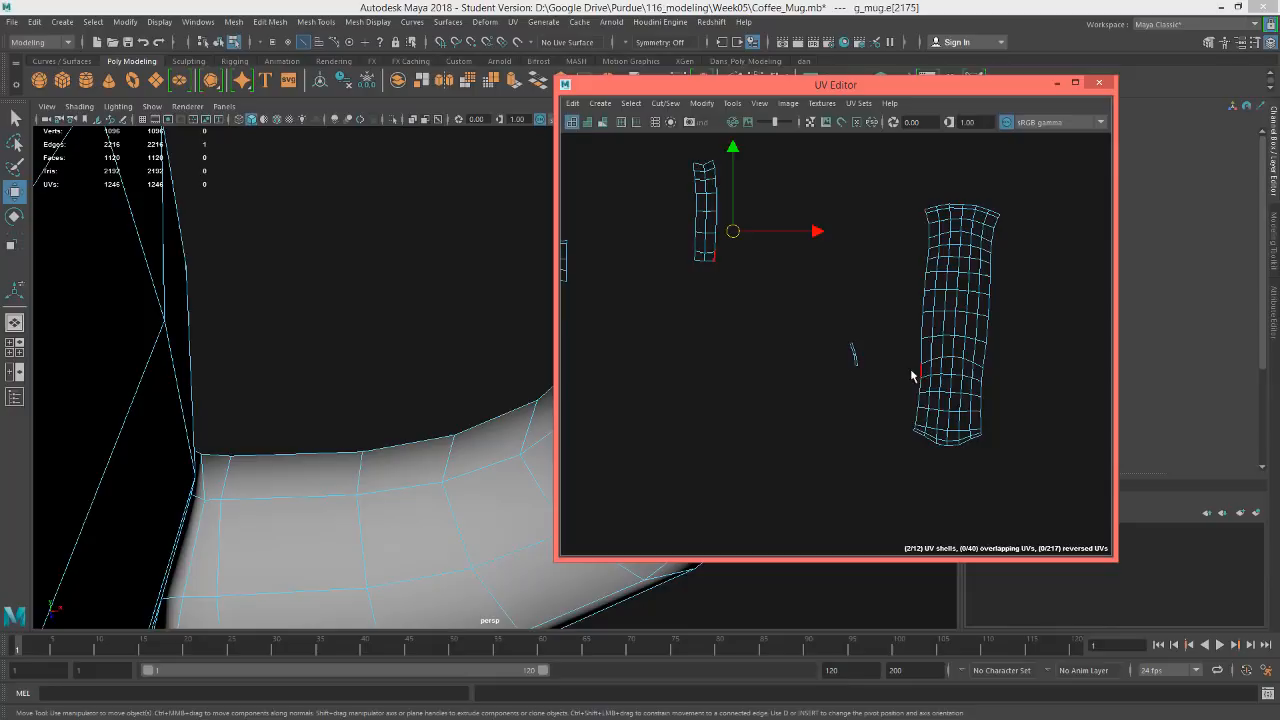
pyautogui.doubleClick(914, 432)
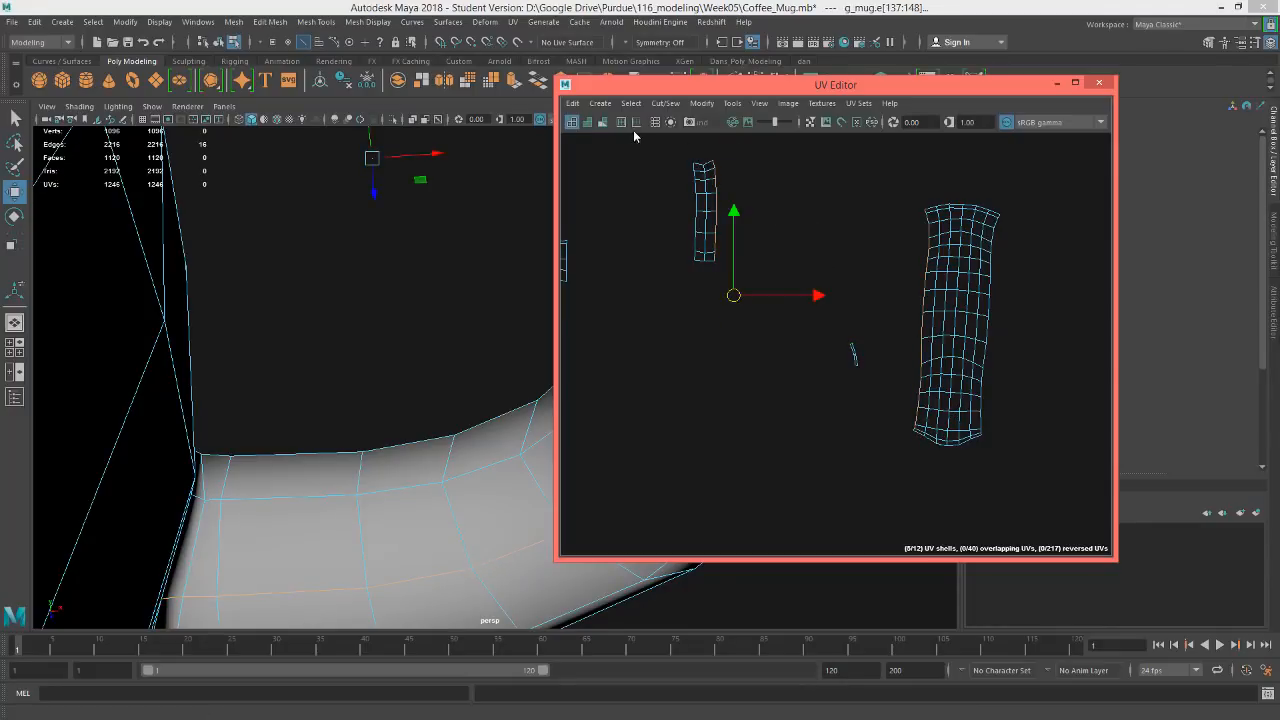
pyautogui.keyDown('alt'); pyautogui.moveTo(1000, 223); pyautogui.dragTo(930, 203, button='middle'); pyautogui.keyUp('alt')
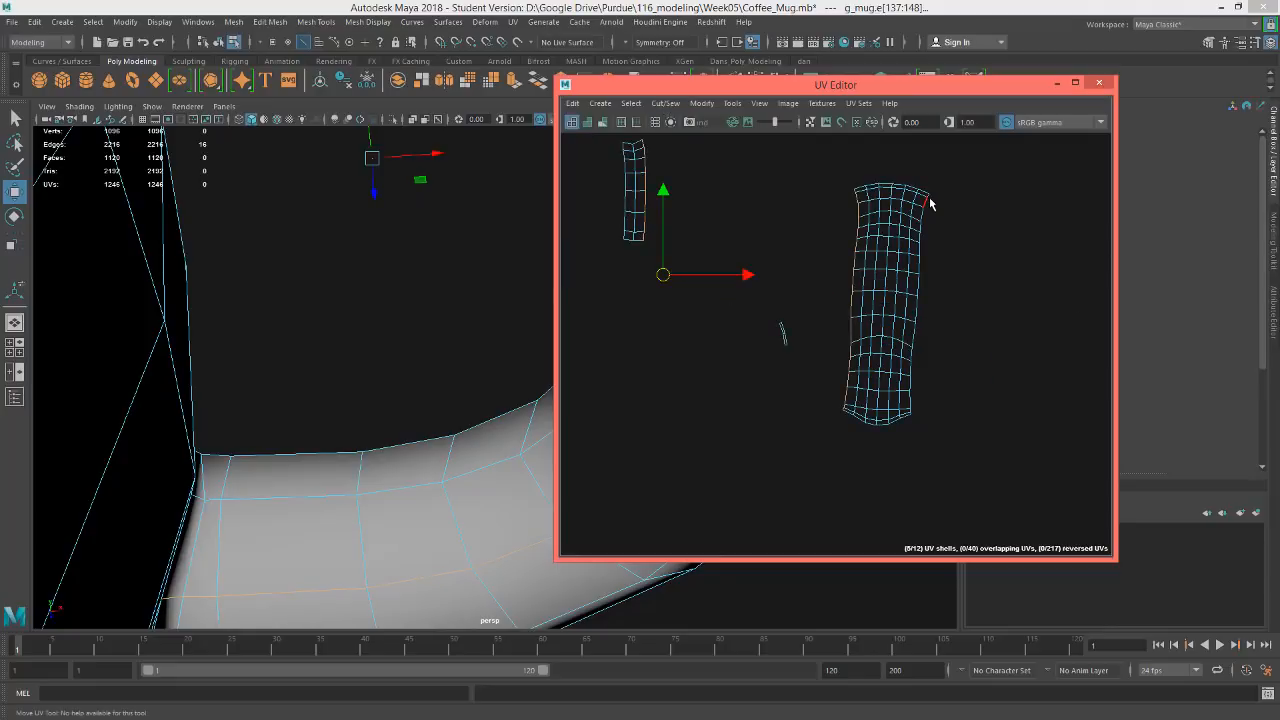
pyautogui.keyDown('shift'); pyautogui.click(922, 211); pyautogui.keyUp('shift')
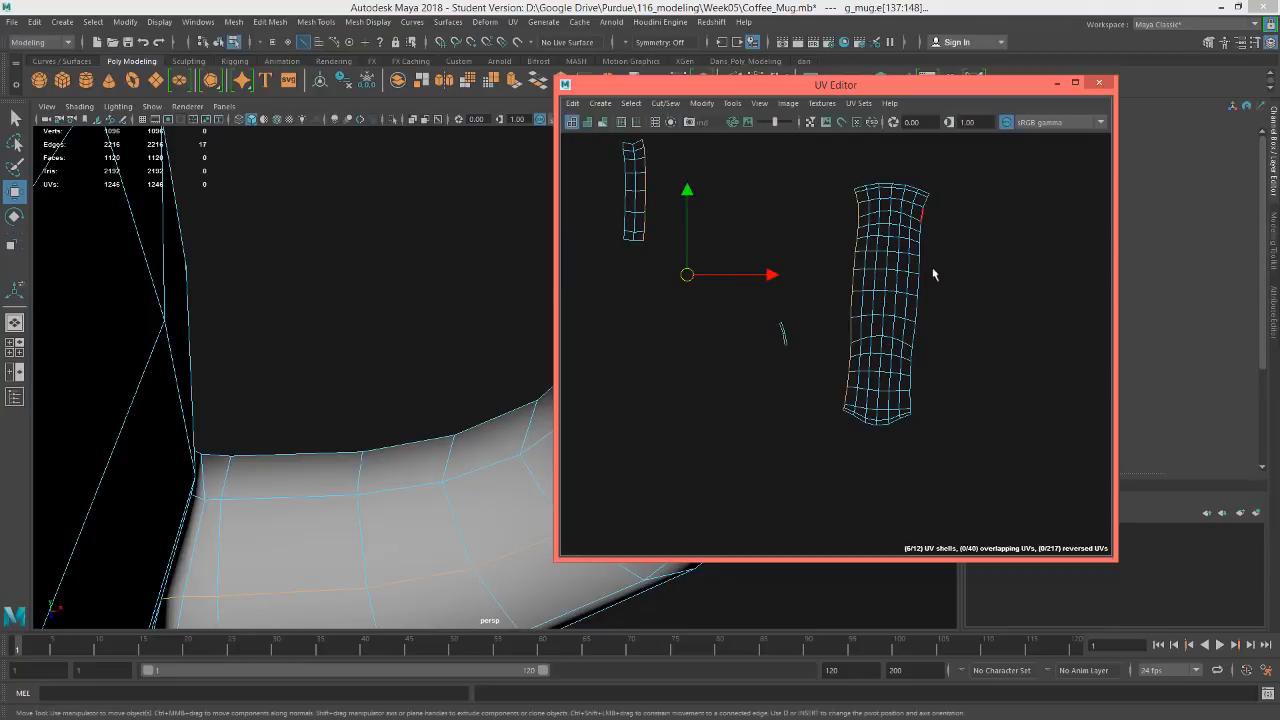
pyautogui.keyDown('shift'); pyautogui.doubleClick(913, 416); pyautogui.keyUp('shift')
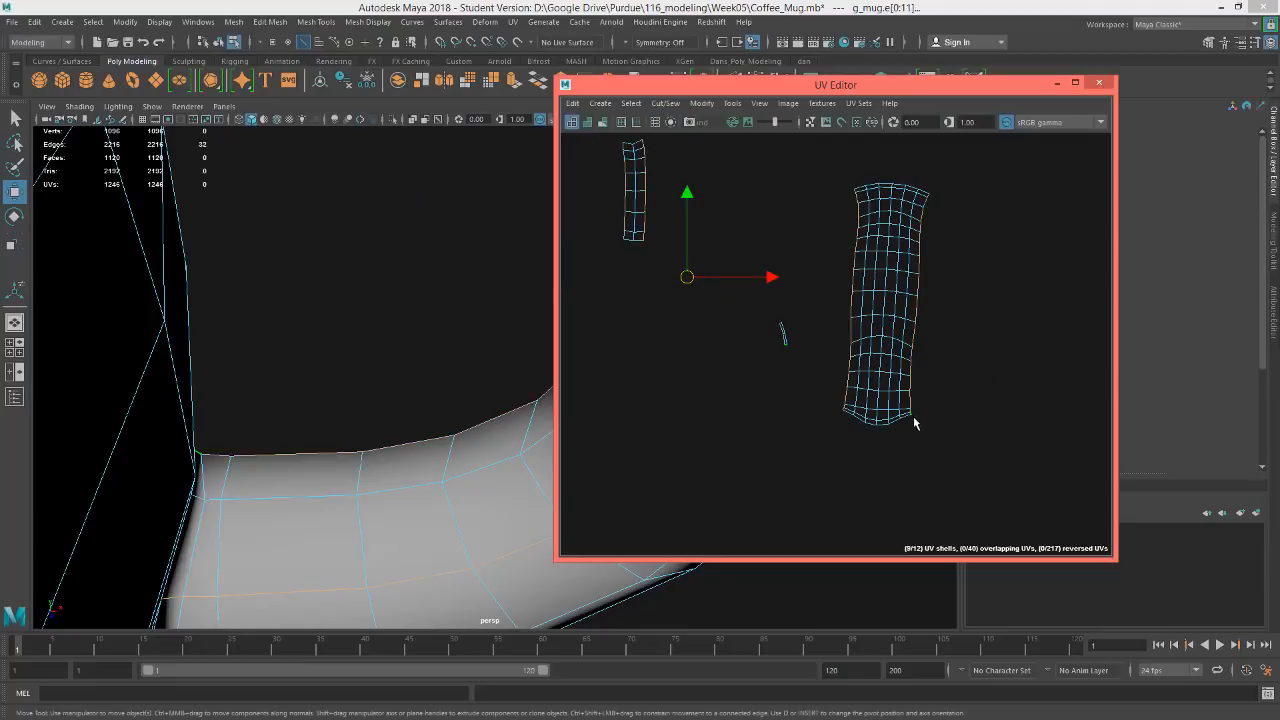
pyautogui.click(666, 103)
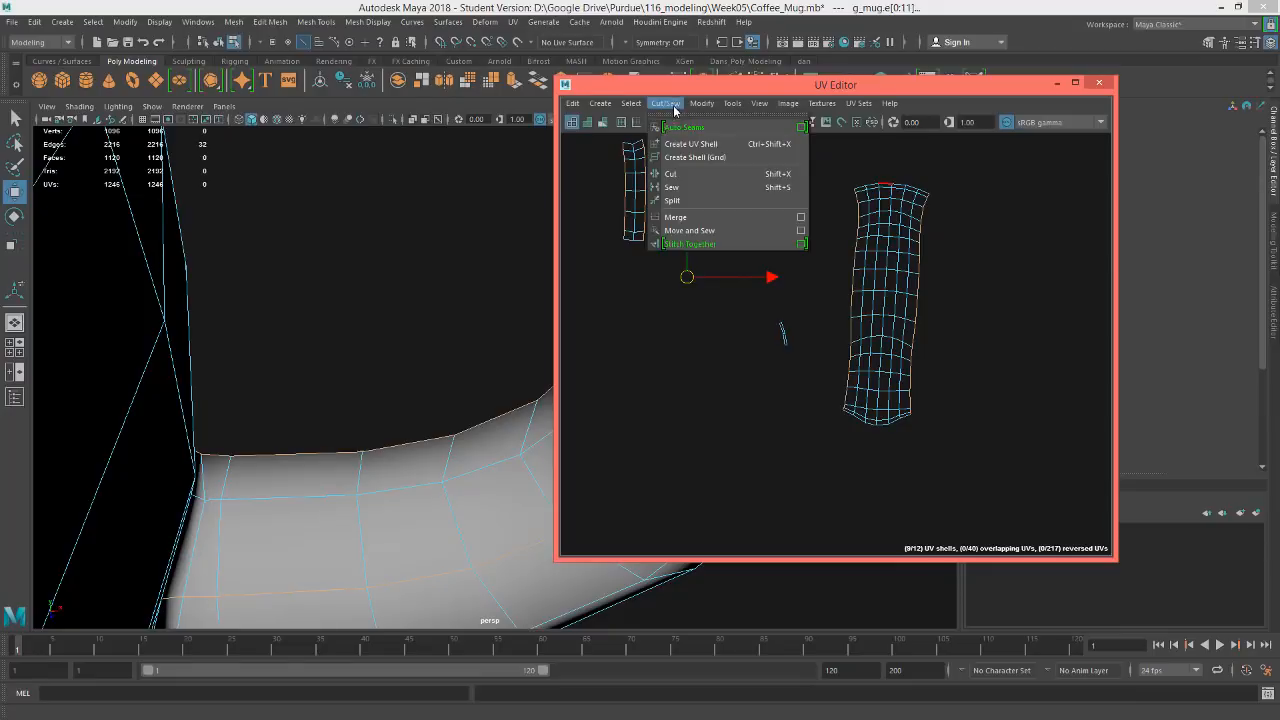
pyautogui.click(721, 231)
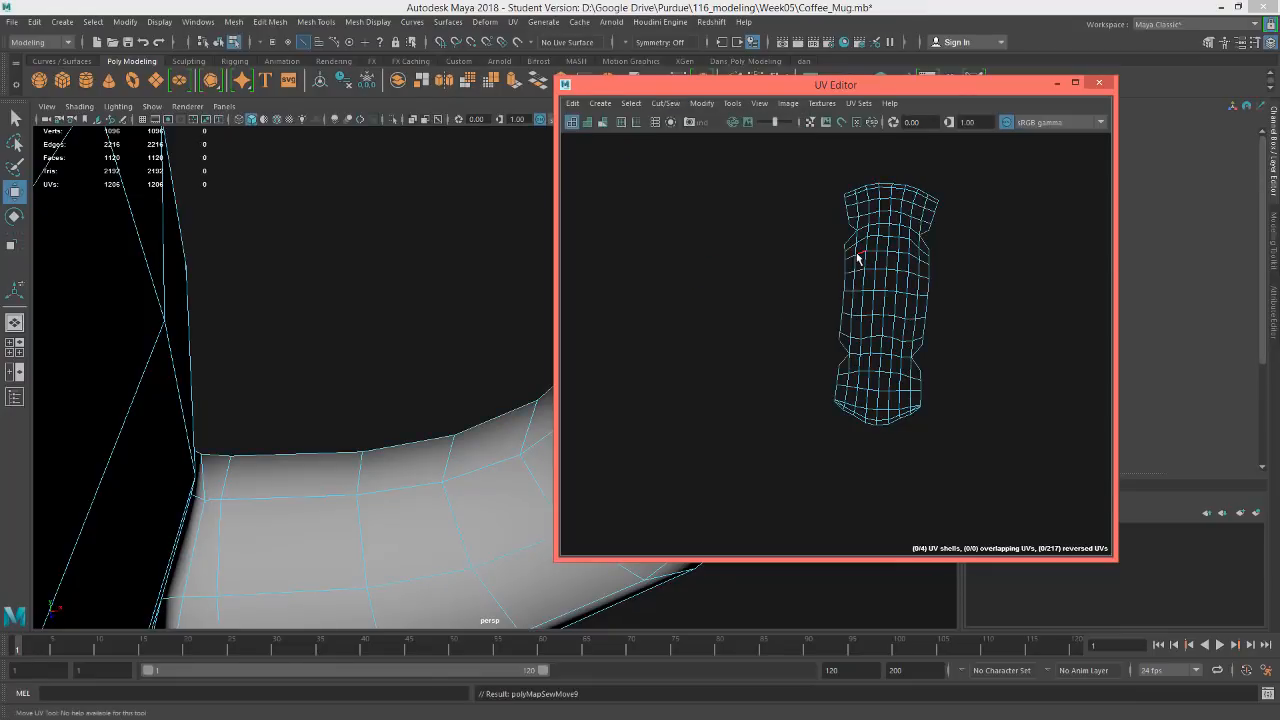
# Select the split edges at the four notches along the handle shell's long sides and sew the notches closed
pyautogui.scroll(5, 857, 251)
pyautogui.click(837, 222)
pyautogui.press('w')
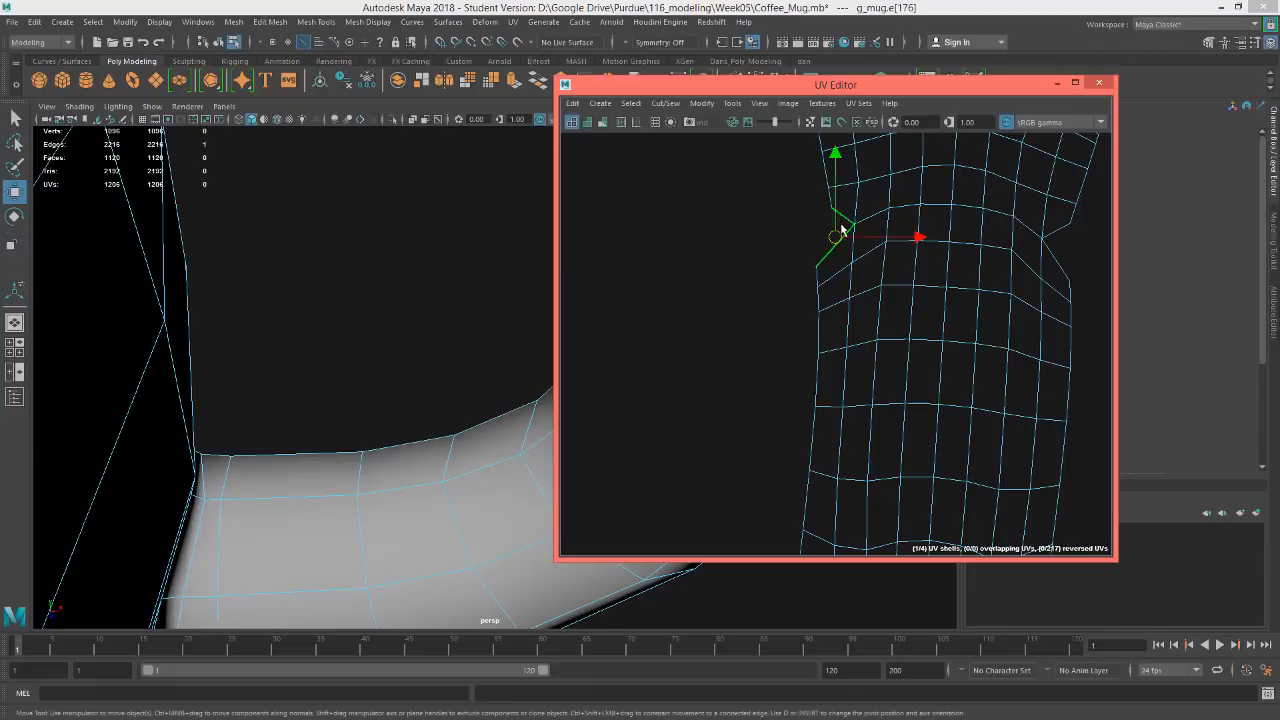
pyautogui.keyDown('shift'); pyautogui.click(1060, 239); pyautogui.keyUp('shift')
pyautogui.keyDown('alt'); pyautogui.moveTo(1034, 284); pyautogui.dragTo(1007, 158, button='middle'); pyautogui.keyUp('alt')
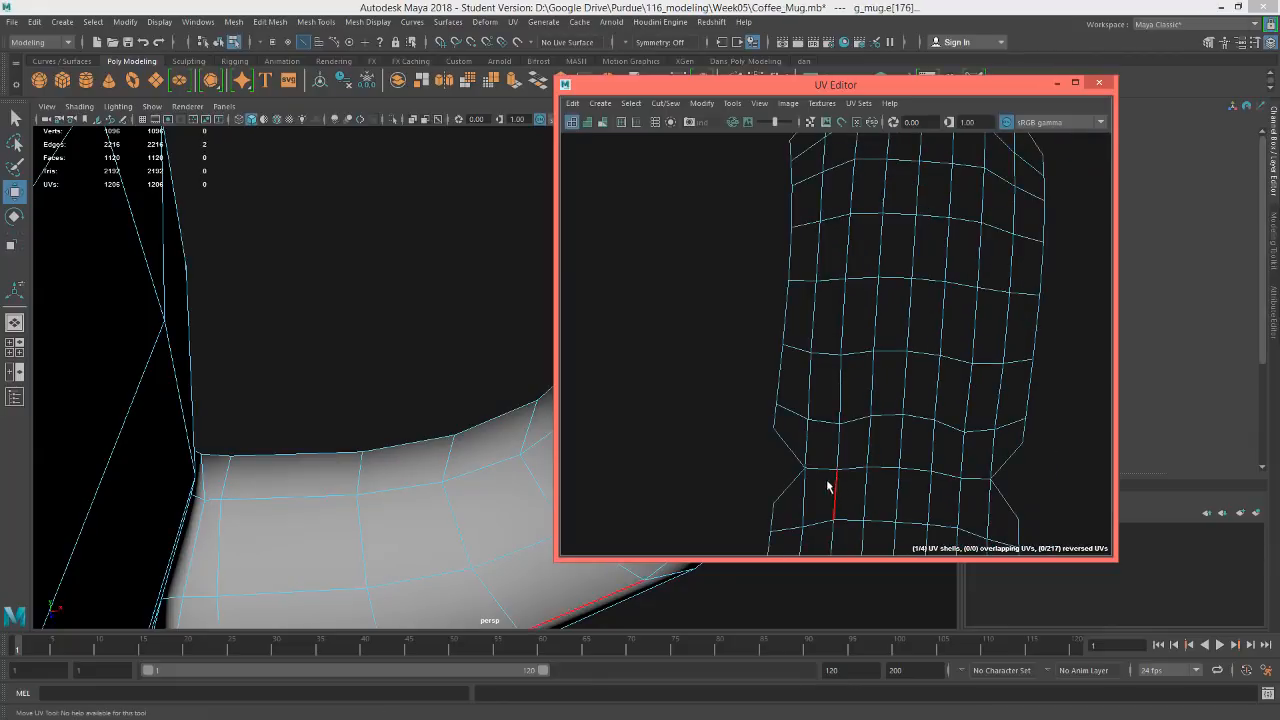
pyautogui.keyDown('shift'); pyautogui.click(789, 457); pyautogui.keyUp('shift')
pyautogui.keyDown('shift'); pyautogui.click(1006, 459); pyautogui.keyUp('shift')
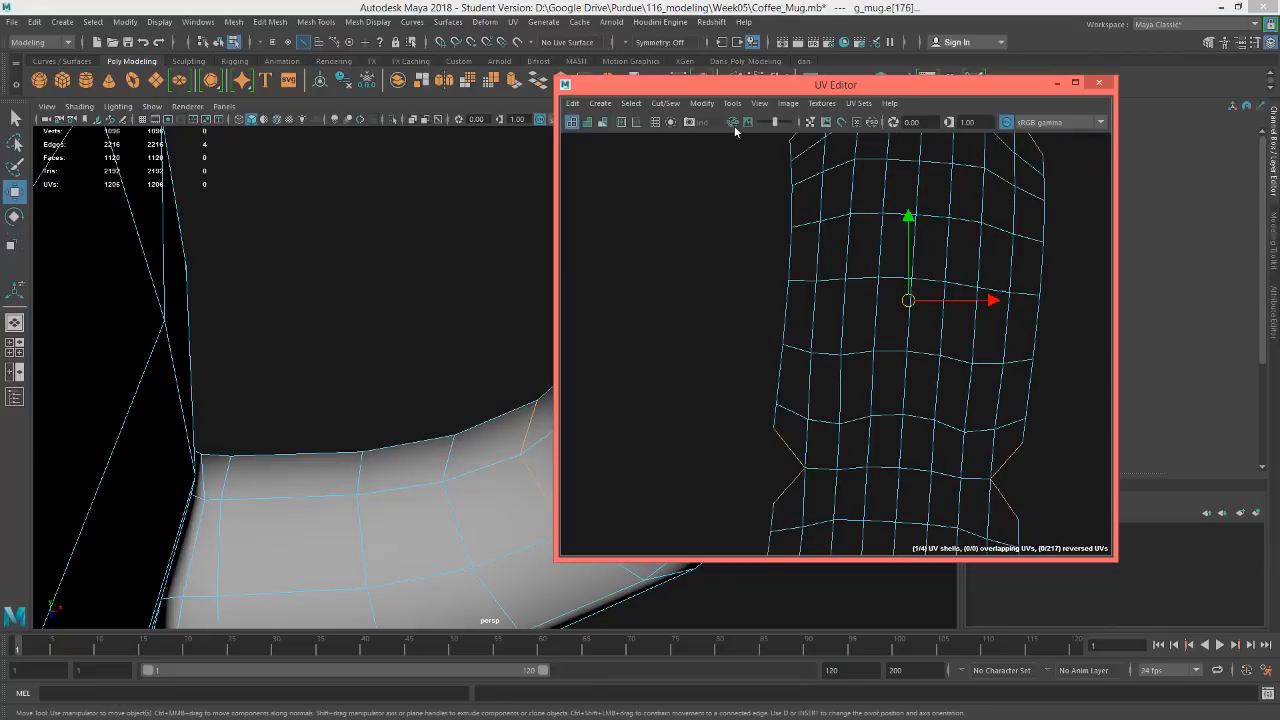
pyautogui.click(744, 290)
pyautogui.scroll(-5, 906, 288)
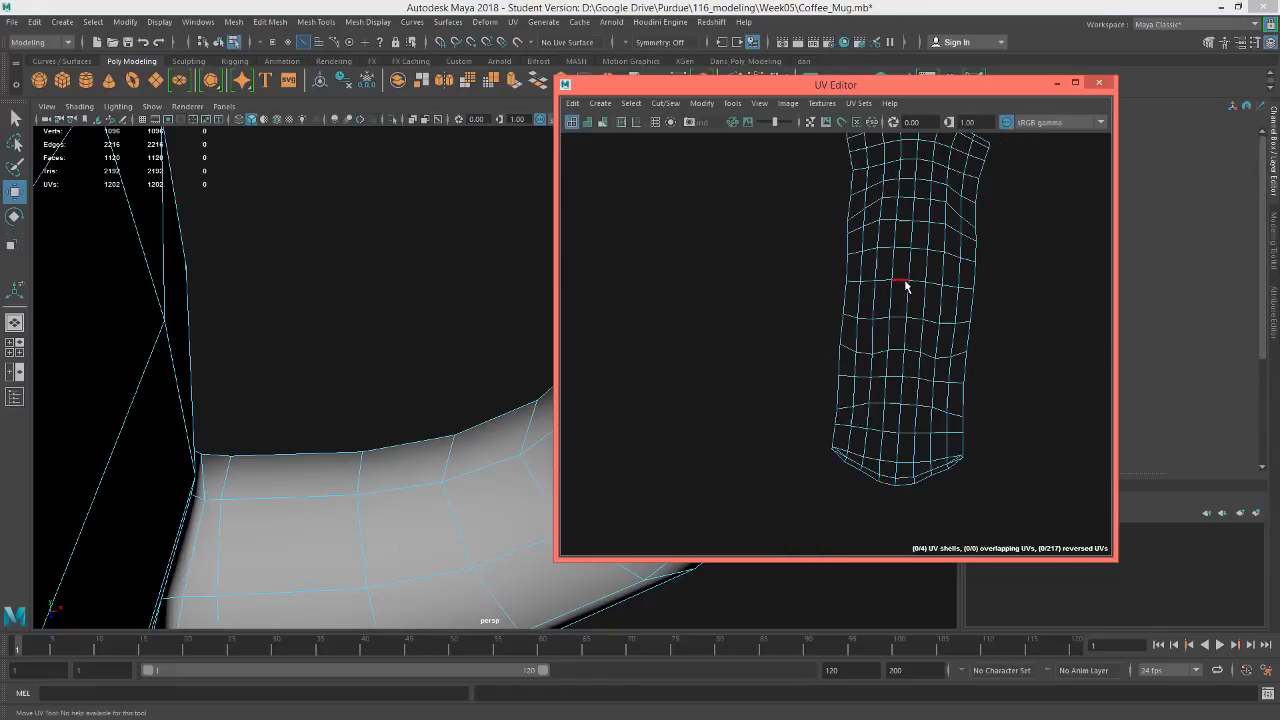
# Select all faces of the completed handle shell and Unfold it again
pyautogui.moveTo(903, 272); pyautogui.dragTo(904, 310, button='right')
pyautogui.doubleClick(904, 299)
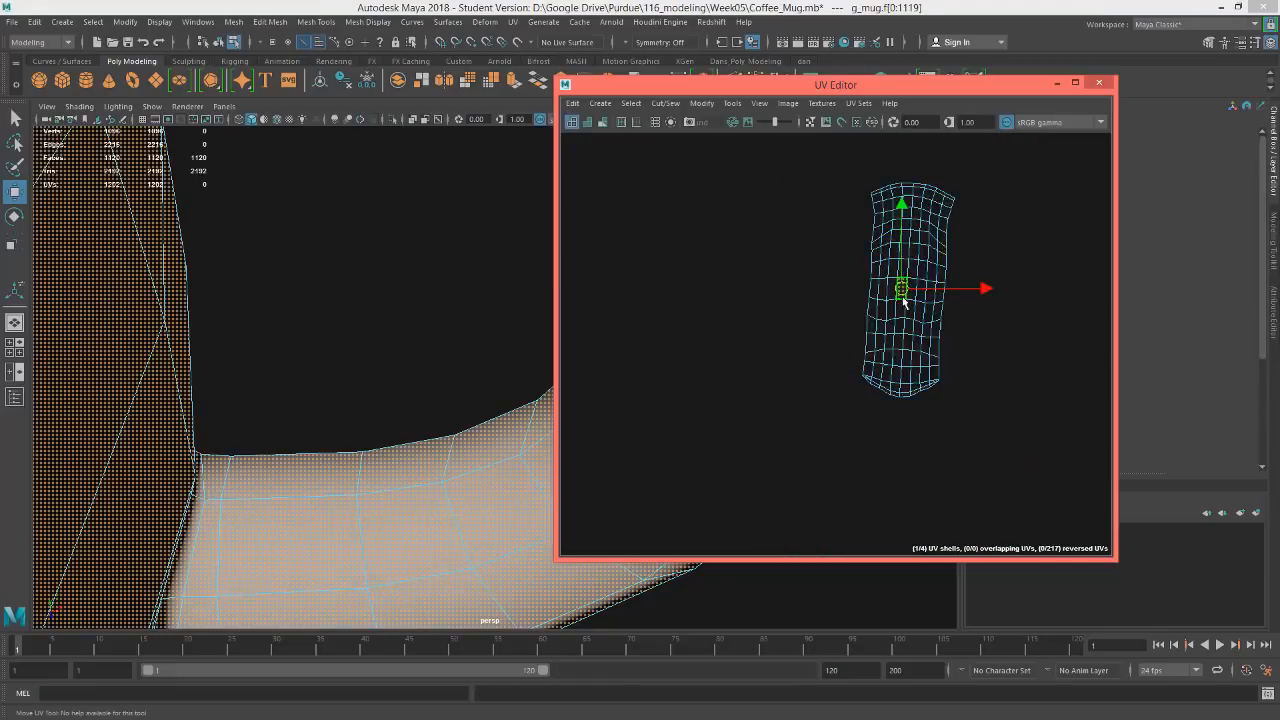
pyautogui.click(702, 103)
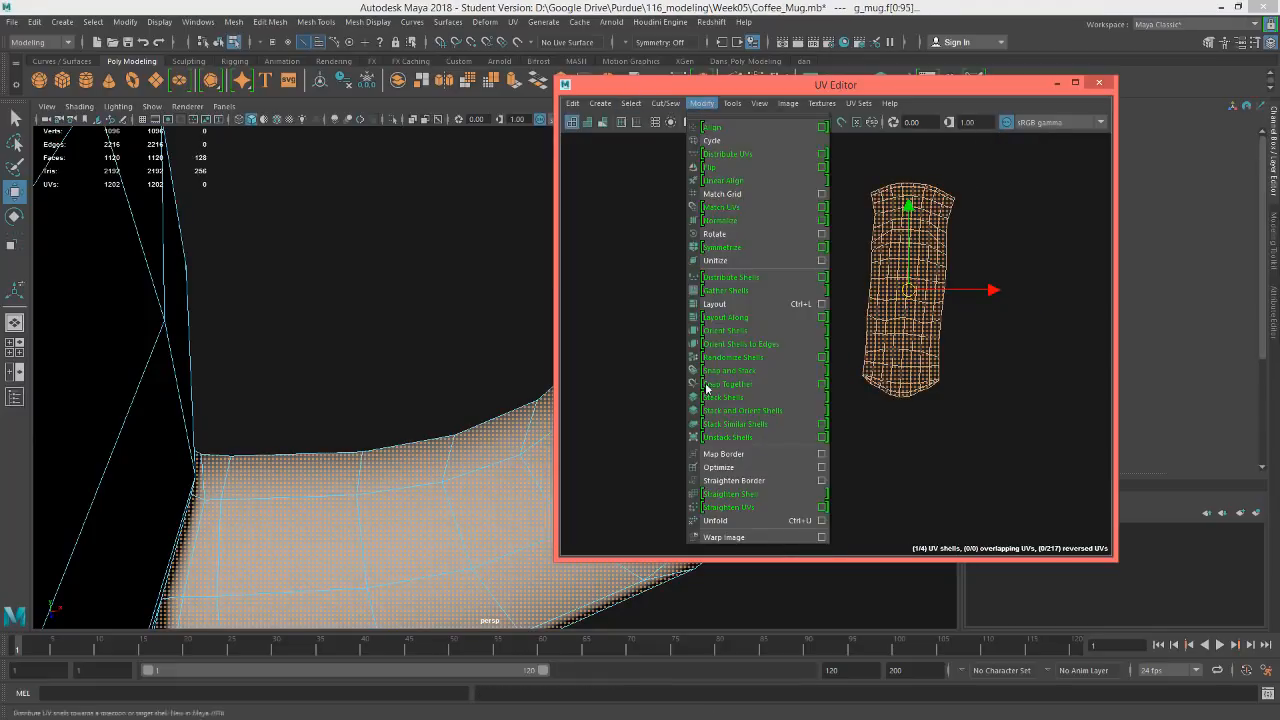
pyautogui.click(735, 514)
pyautogui.scroll(6, 866, 391)
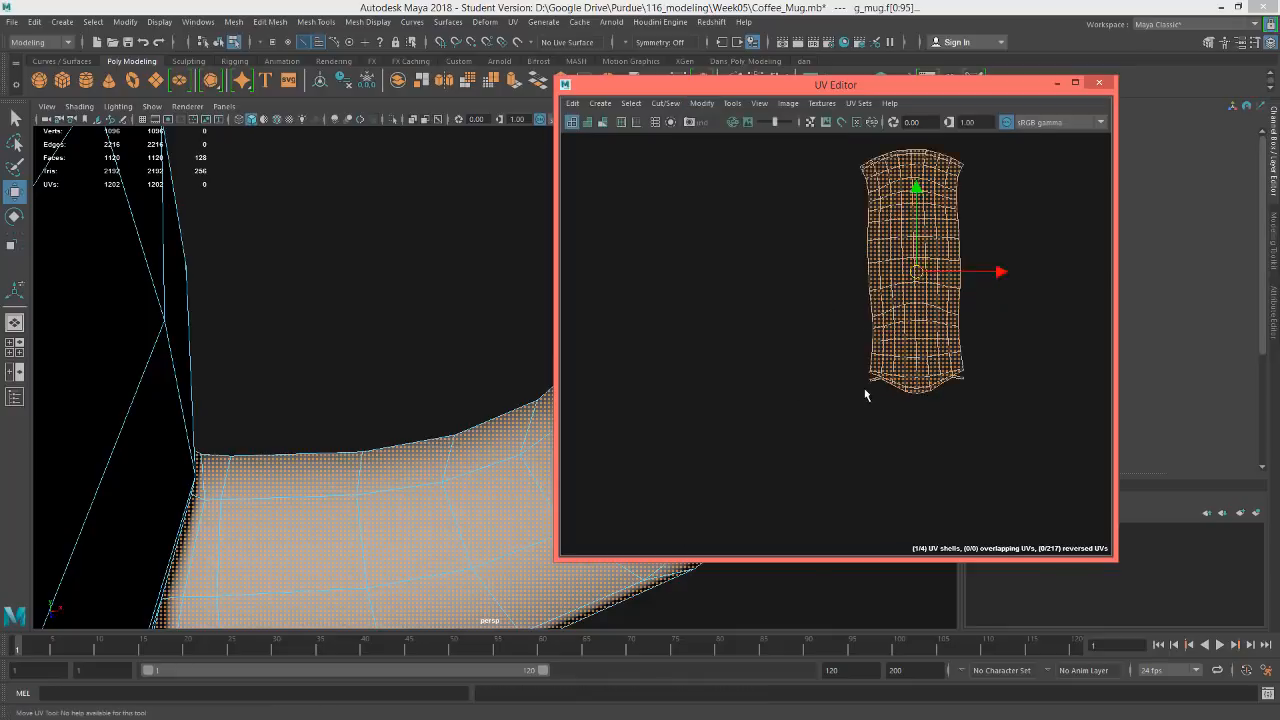
# Select the two split edges near the lower end of the handle shell and sew them together
pyautogui.keyDown('alt'); pyautogui.moveTo(988, 466); pyautogui.dragTo(988, 478, button='middle'); pyautogui.keyUp('alt')
pyautogui.scroll(-4, 863, 189)
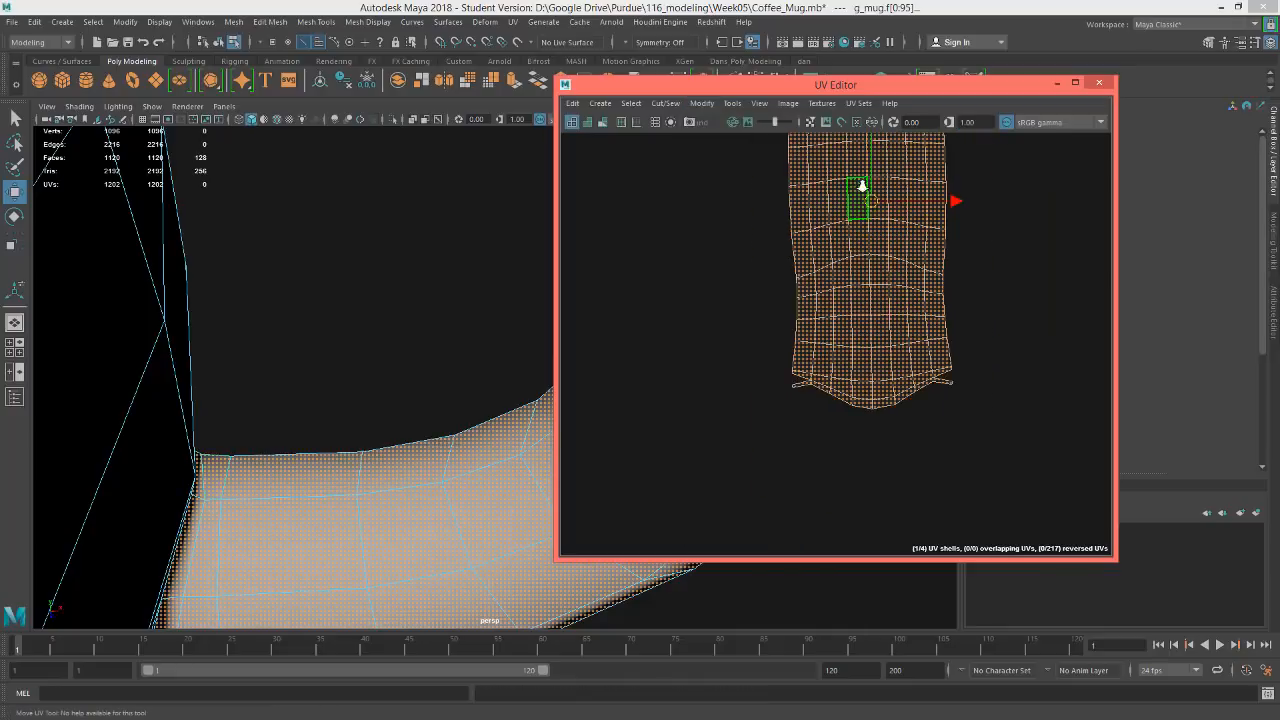
pyautogui.keyDown('alt'); pyautogui.moveTo(864, 194); pyautogui.dragTo(901, 197, button='middle'); pyautogui.keyUp('alt')
pyautogui.moveTo(910, 375); pyautogui.dragTo(922, 337, button='right')
pyautogui.click(921, 374)
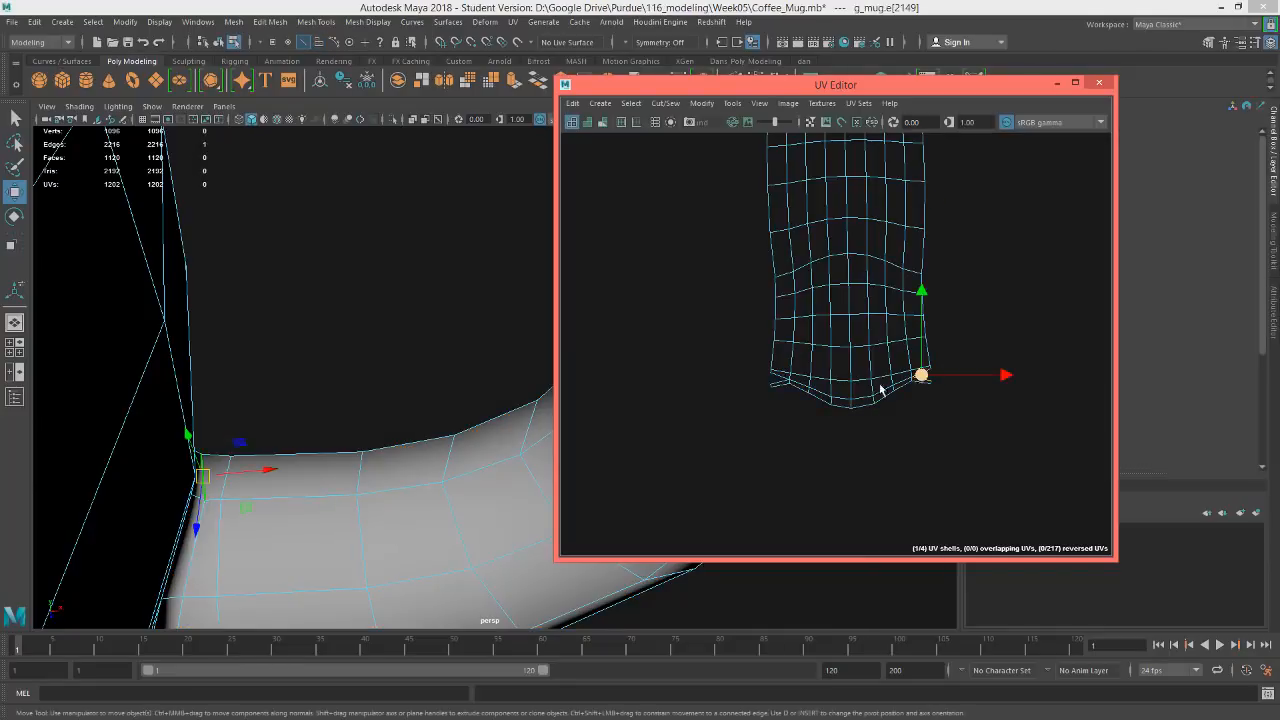
pyautogui.keyDown('shift'); pyautogui.click(777, 380); pyautogui.keyUp('shift')
pyautogui.click(665, 103)
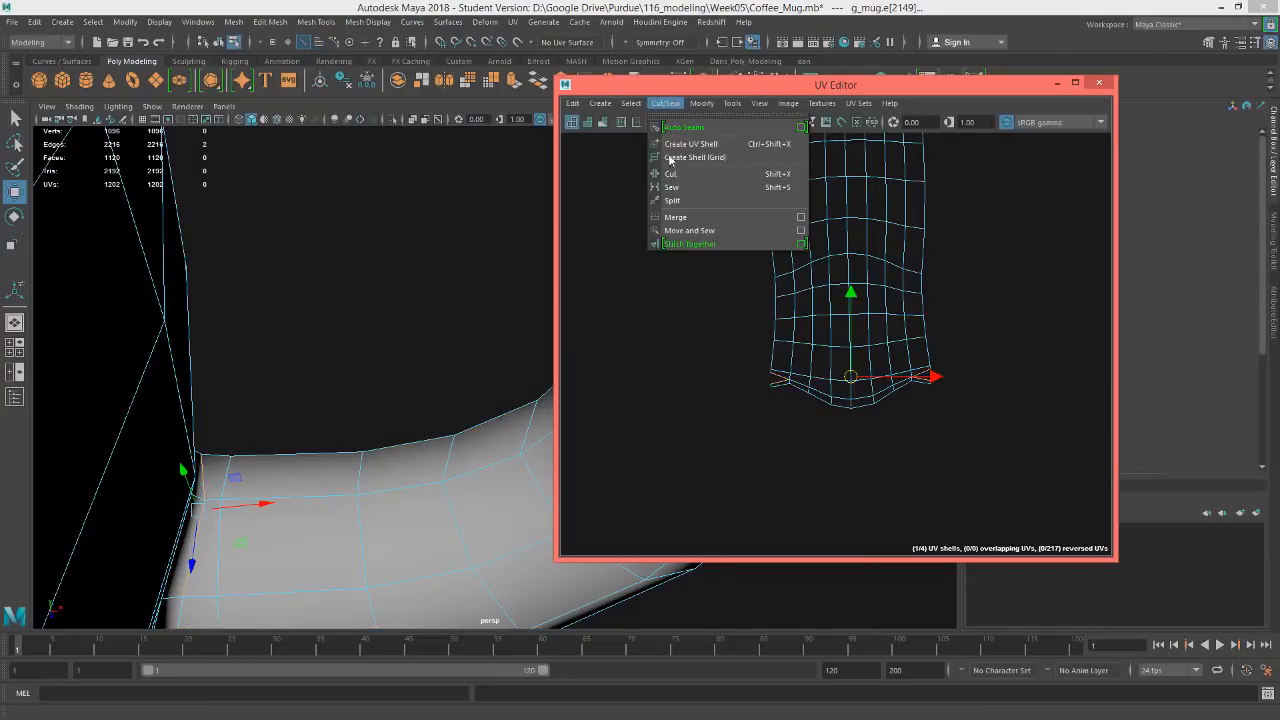
pyautogui.click(703, 237)
# Display the Checker Map on the mug and its UV shells
pyautogui.scroll(-6, 825, 288)
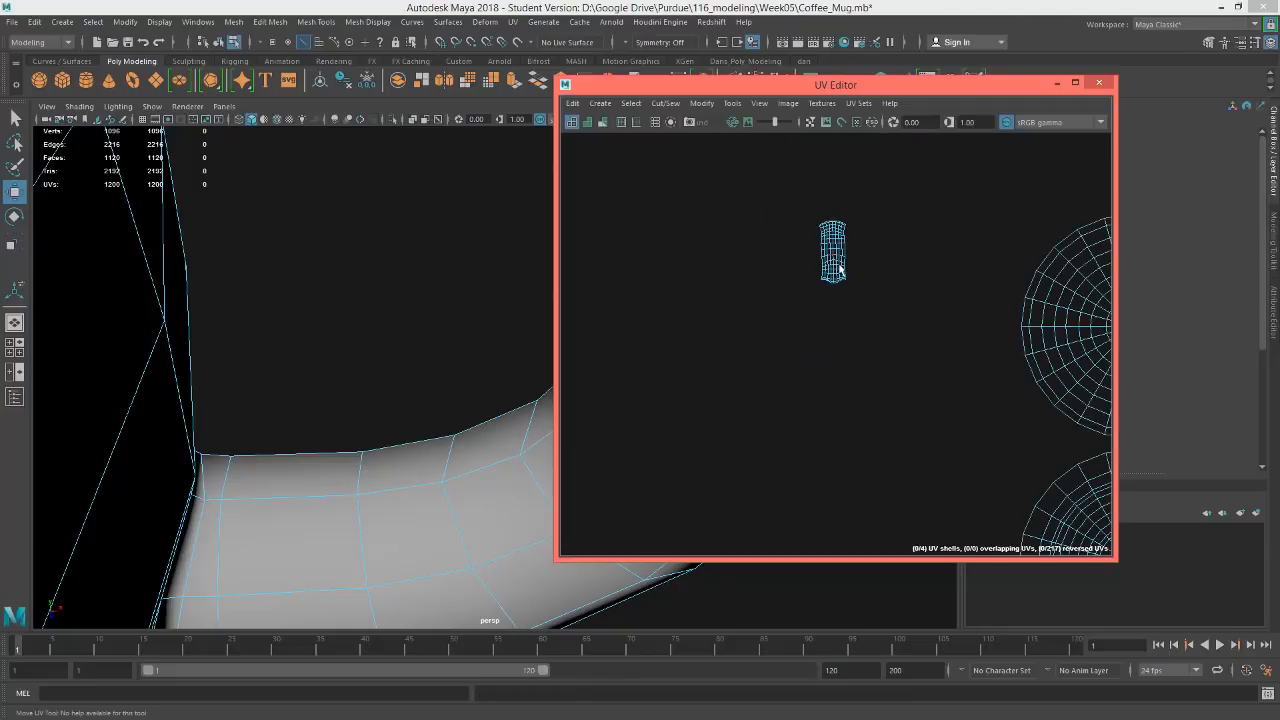
pyautogui.scroll(-3, 723, 243)
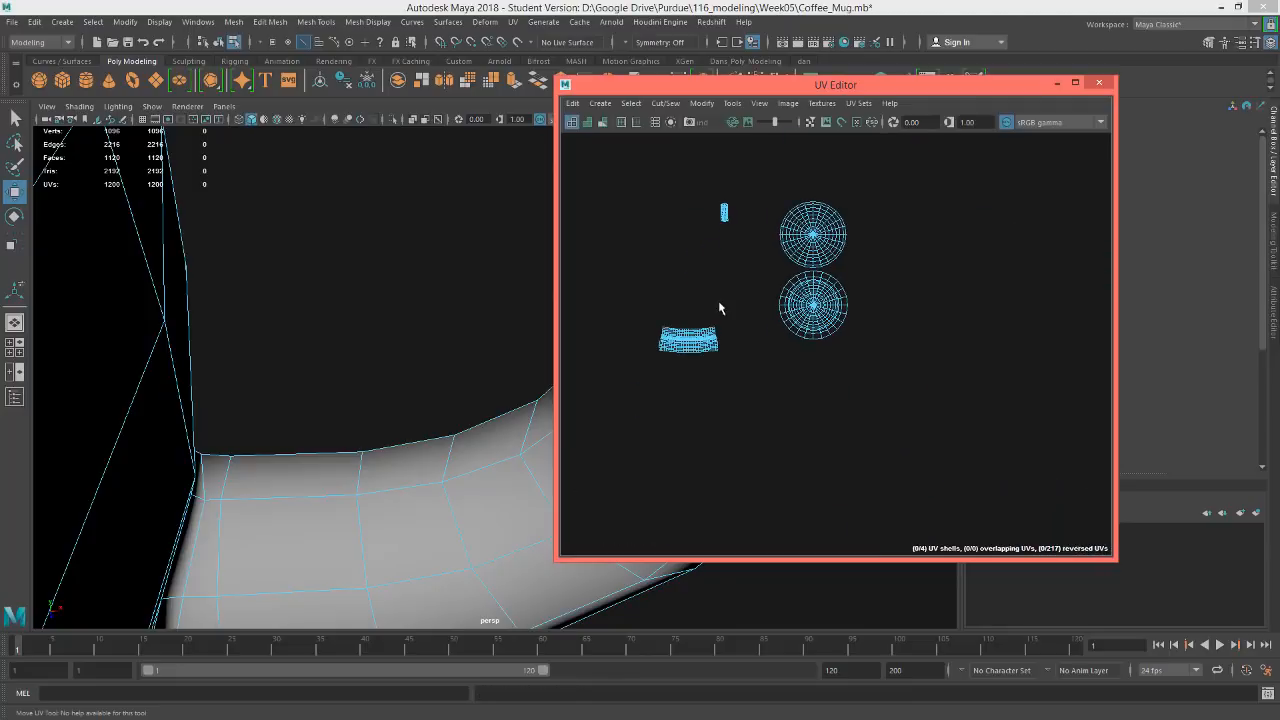
pyautogui.scroll(4, 723, 283)
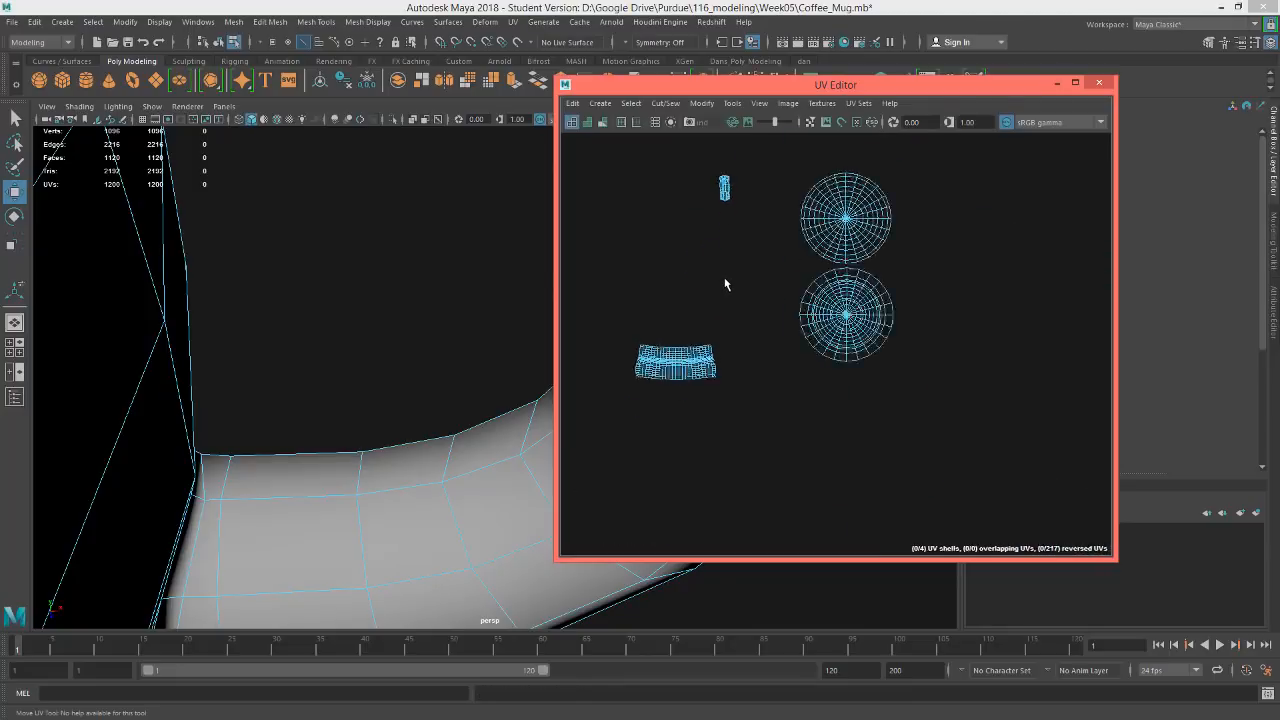
pyautogui.keyDown('alt'); pyautogui.moveTo(404, 452); pyautogui.dragTo(234, 414, button='right'); pyautogui.keyUp('alt')
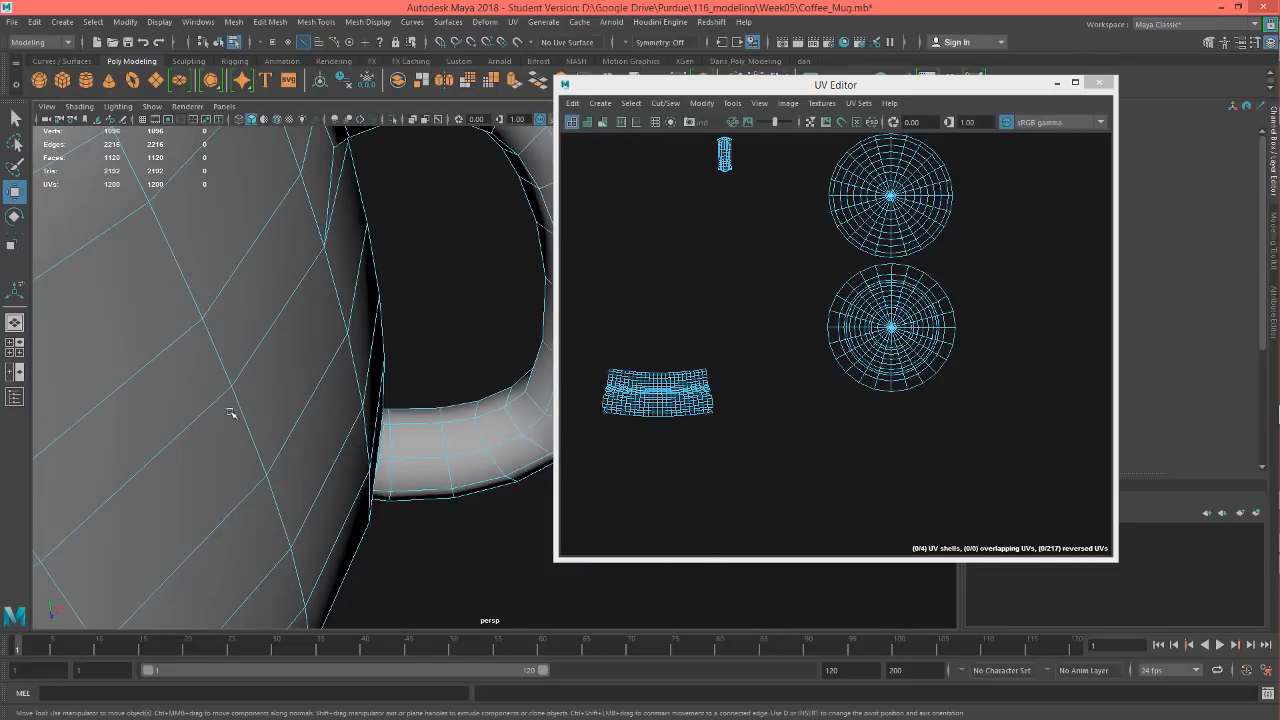
pyautogui.keyDown('alt'); pyautogui.moveTo(500, 325); pyautogui.dragTo(466, 314, button='right'); pyautogui.keyUp('alt')
pyautogui.click(820, 105)
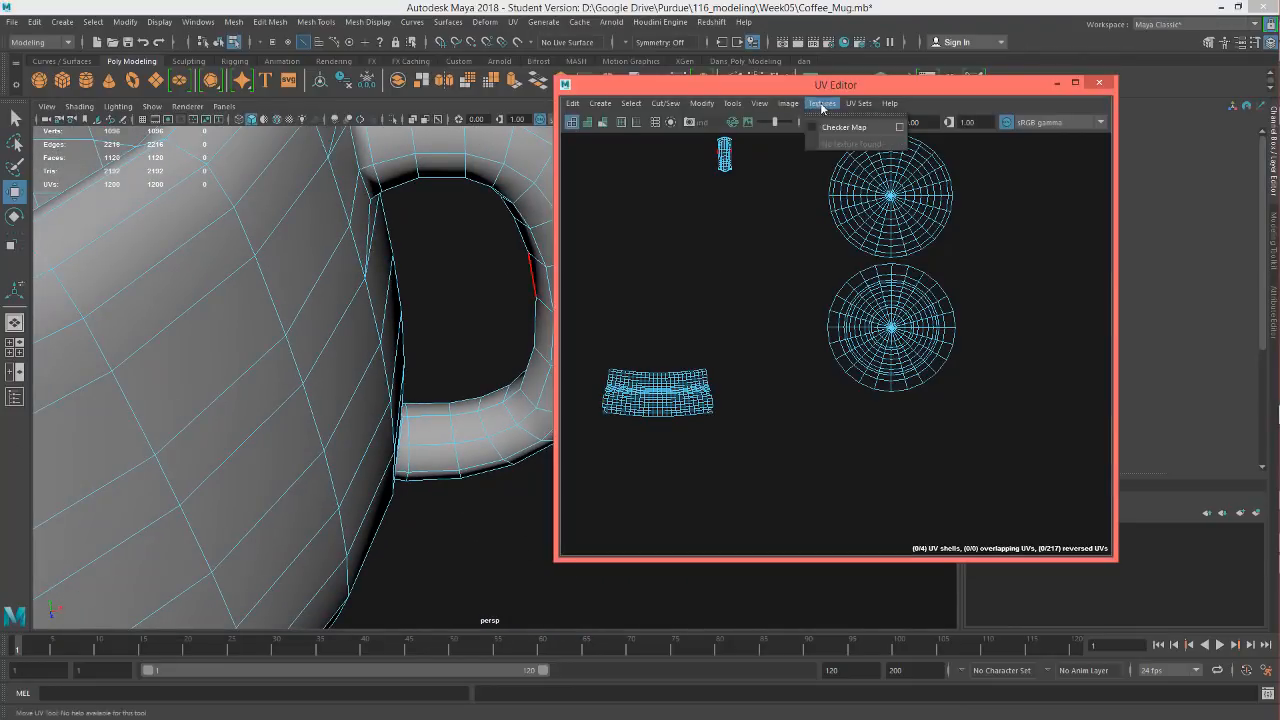
pyautogui.click(819, 128)
# Compare the checker size on the mug's interior, outer wall and base with the scale of the UV shells
pyautogui.keyDown('alt'); pyautogui.moveTo(168, 474); pyautogui.dragTo(372, 443); pyautogui.keyUp('alt')
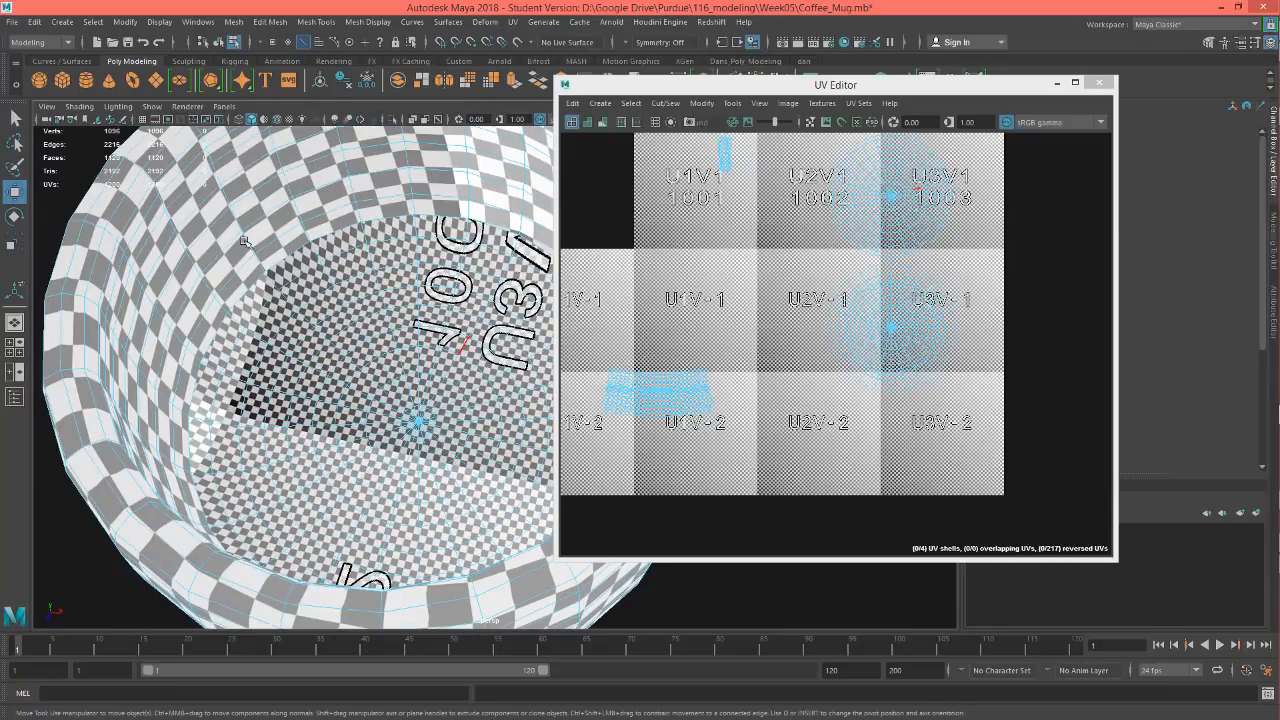
pyautogui.keyDown('alt'); pyautogui.moveTo(299, 400); pyautogui.dragTo(299, 180); pyautogui.keyUp('alt')
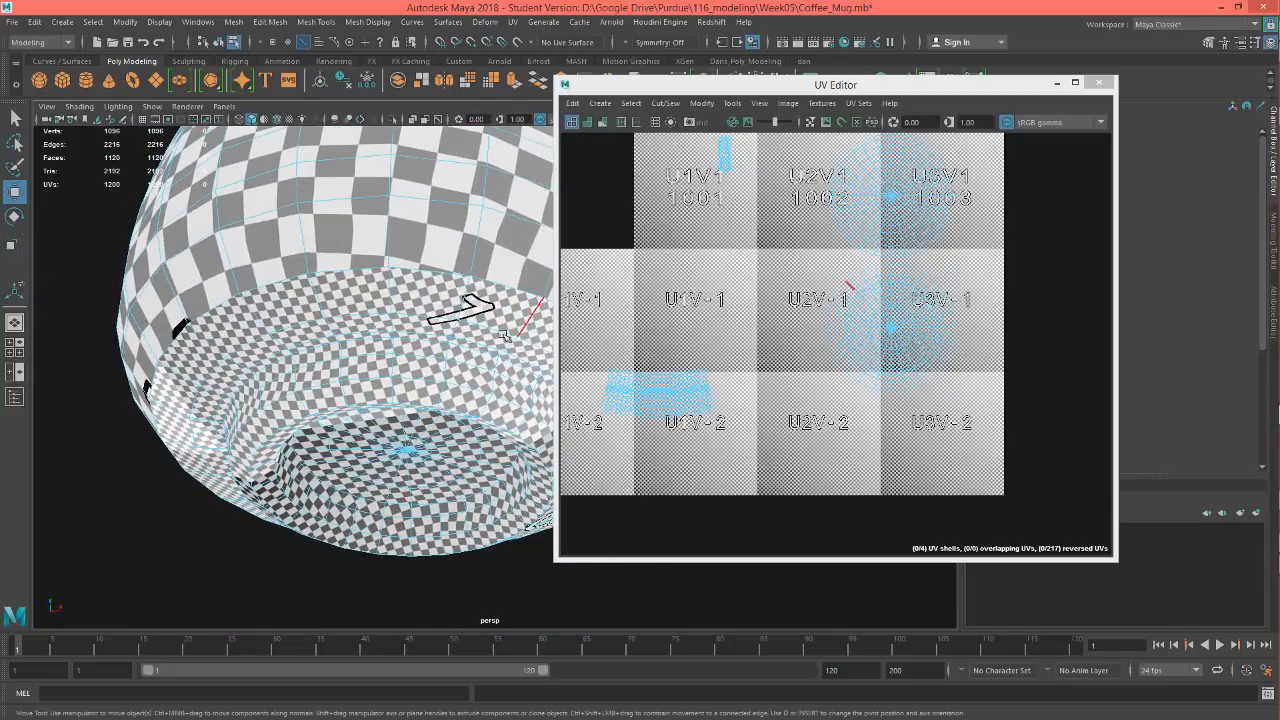
pyautogui.keyDown('alt'); pyautogui.moveTo(727, 399); pyautogui.dragTo(826, 403, button='middle'); pyautogui.keyUp('alt')
pyautogui.keyDown('alt'); pyautogui.moveTo(826, 403); pyautogui.dragTo(771, 401, button='right'); pyautogui.keyUp('alt')
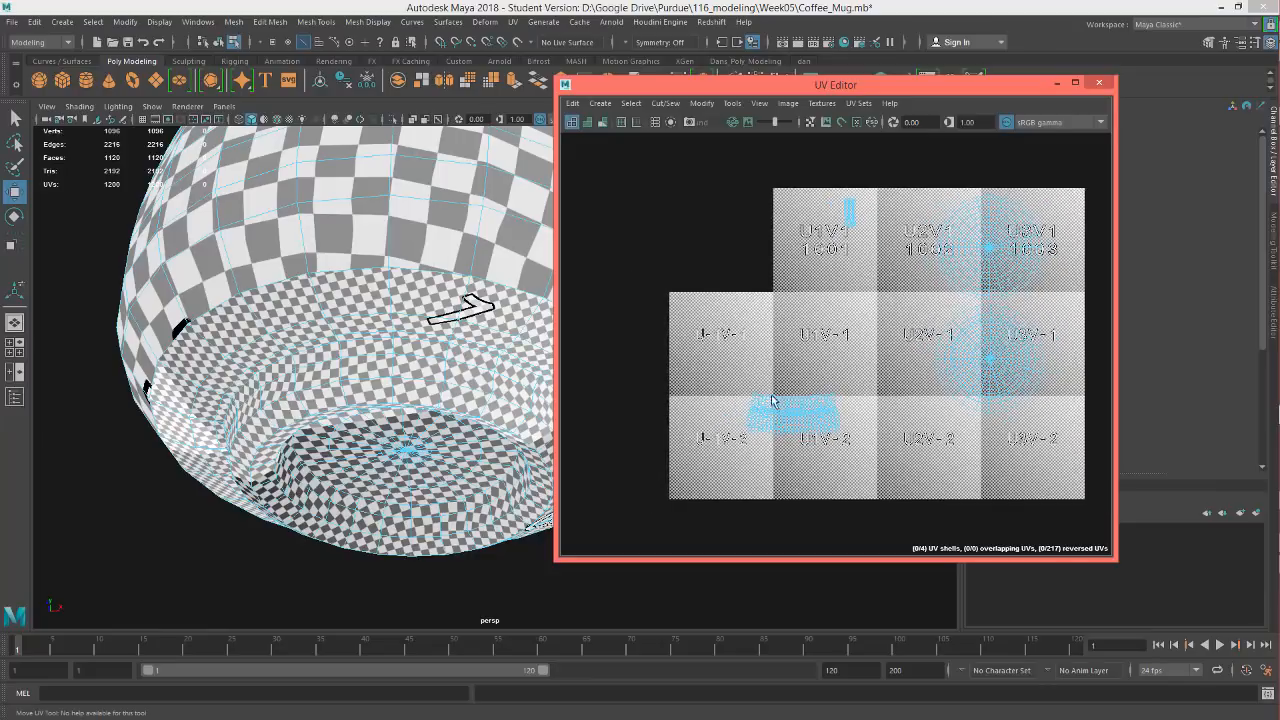
pyautogui.keyDown('alt'); pyautogui.moveTo(712, 396); pyautogui.dragTo(640, 381, button='middle'); pyautogui.keyUp('alt')
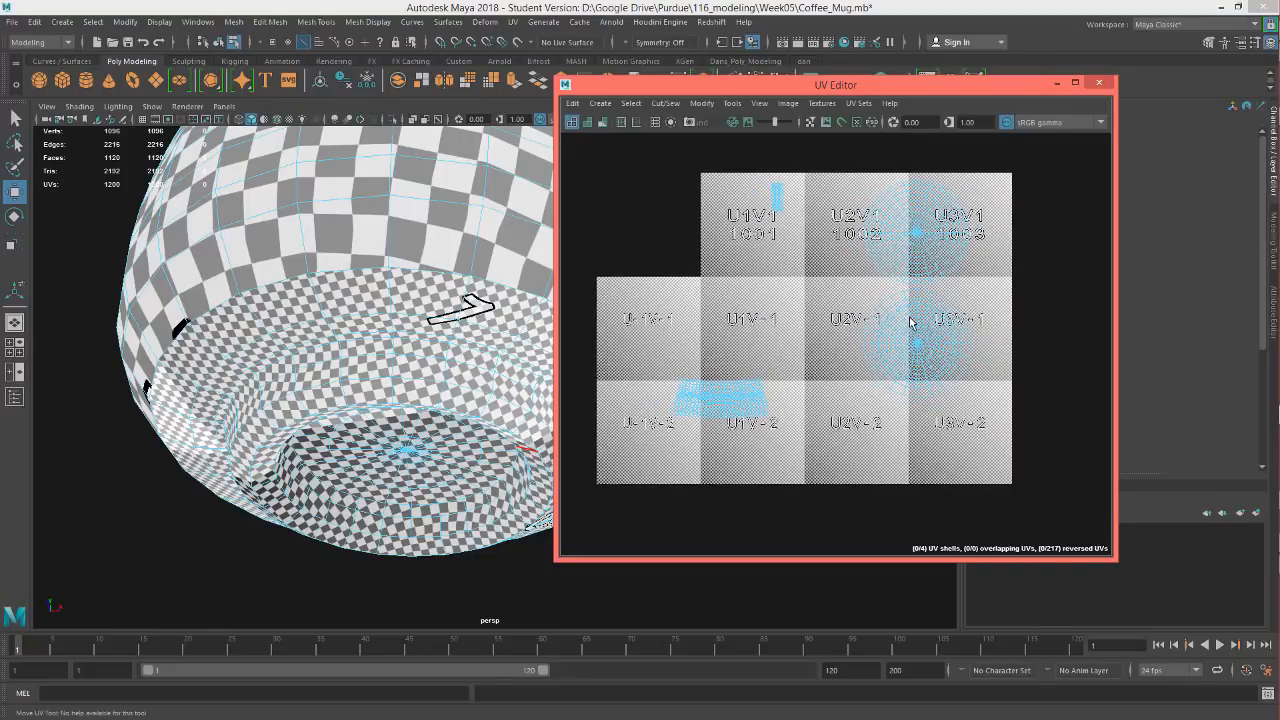
pyautogui.keyDown('alt'); pyautogui.moveTo(354, 418); pyautogui.dragTo(345, 370); pyautogui.keyUp('alt')
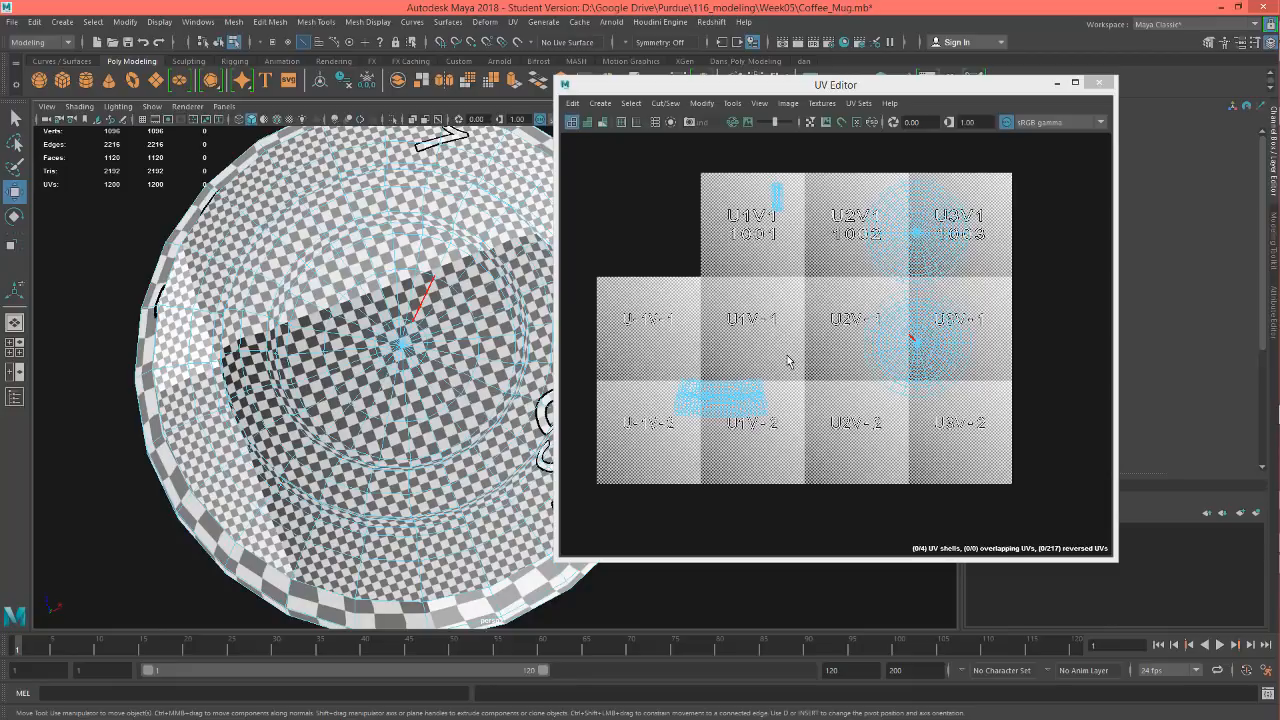
pyautogui.keyDown('alt'); pyautogui.moveTo(787, 360); pyautogui.dragTo(836, 328, button='middle'); pyautogui.keyUp('alt')
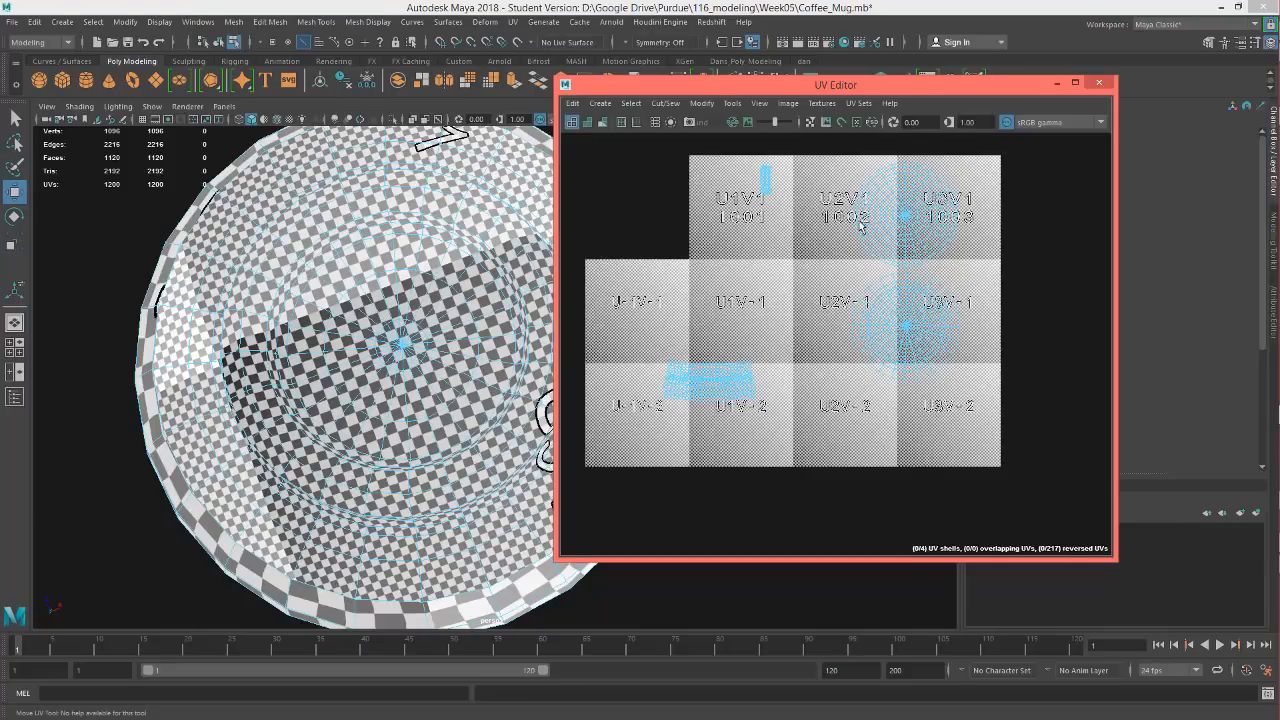
# Select the faces of all four UV shells of the mug
pyautogui.moveTo(876, 225); pyautogui.dragTo(876, 261, button='right')
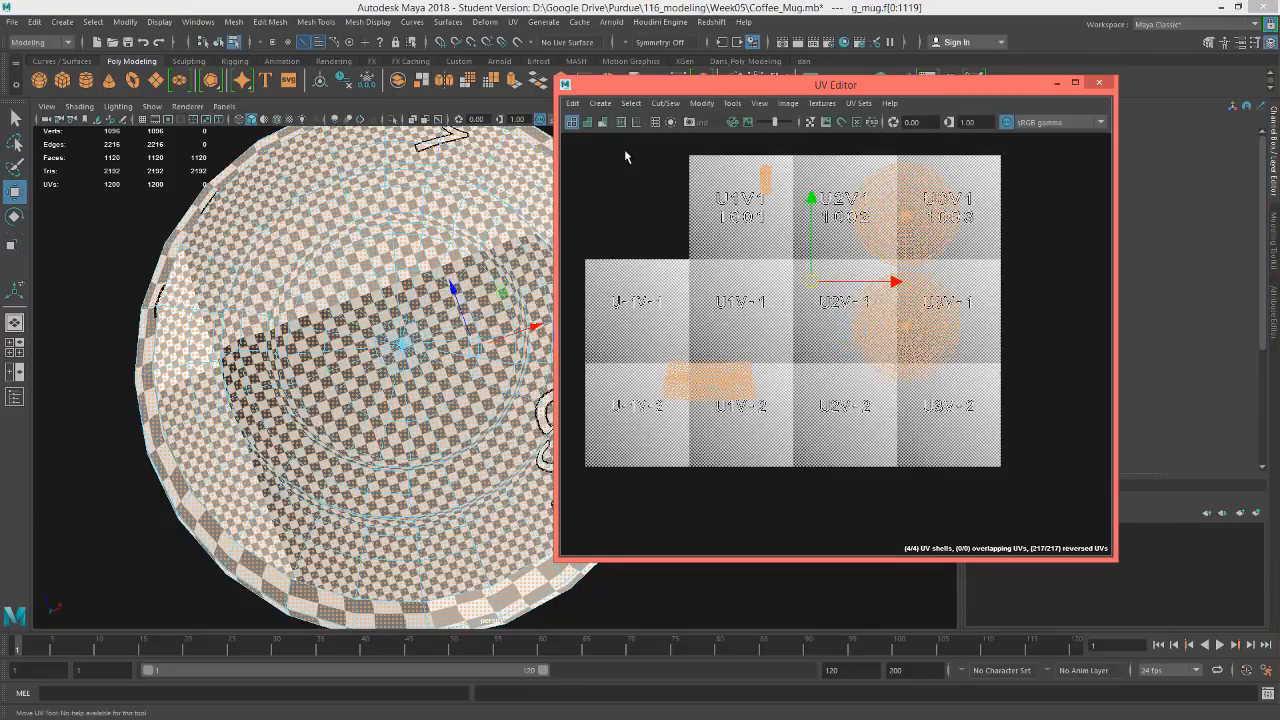
pyautogui.moveTo(625, 152); pyautogui.dragTo(1051, 516)
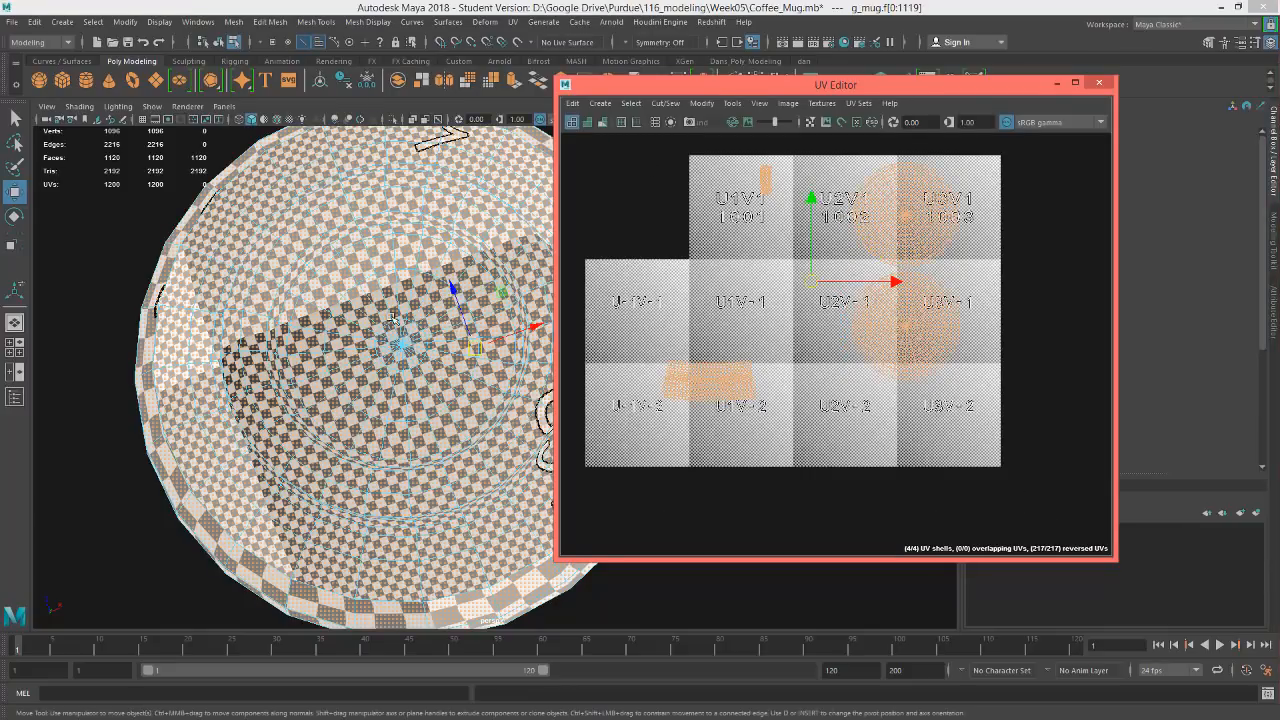
pyautogui.click(393, 318)
pyautogui.doubleClick(393, 318)
pyautogui.keyDown('alt'); pyautogui.moveTo(376, 207); pyautogui.dragTo(346, 337); pyautogui.keyUp('alt')
pyautogui.scroll(-2, 346, 337)
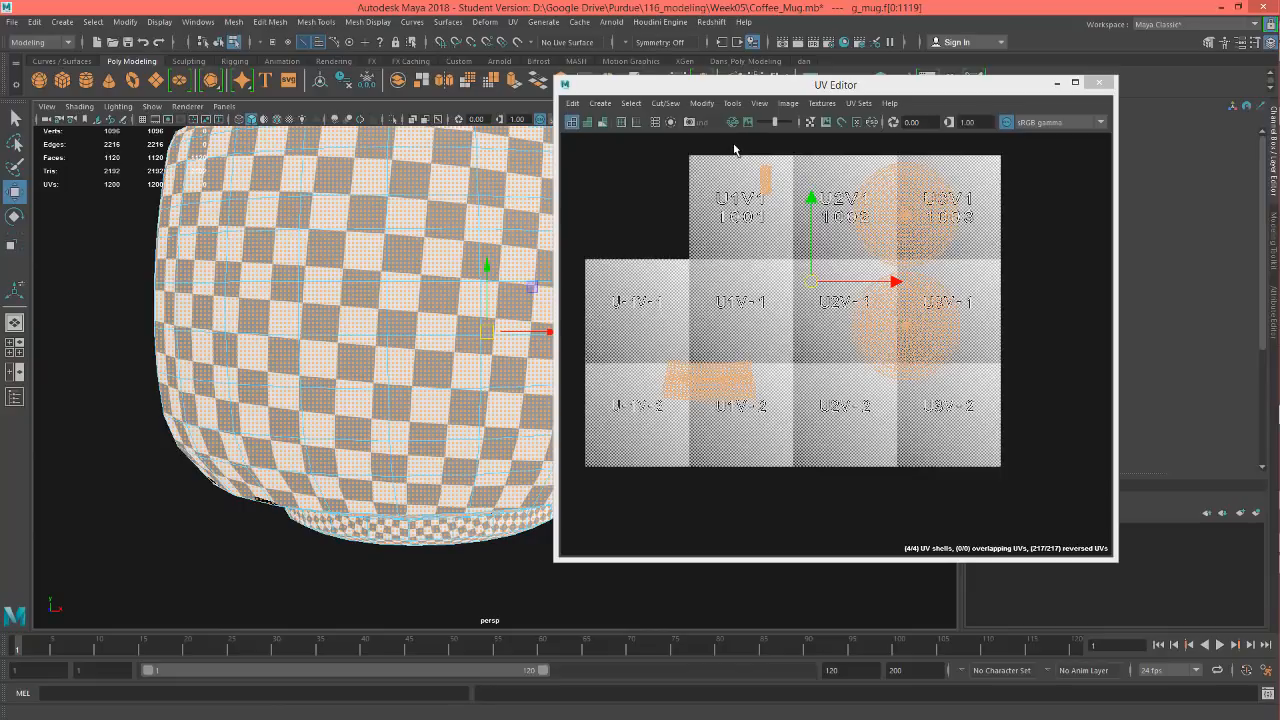
# Reset the Layout UVs options and set Shell Pre-Scaling to Preserve 3D Ratios
pyautogui.click(706, 104)
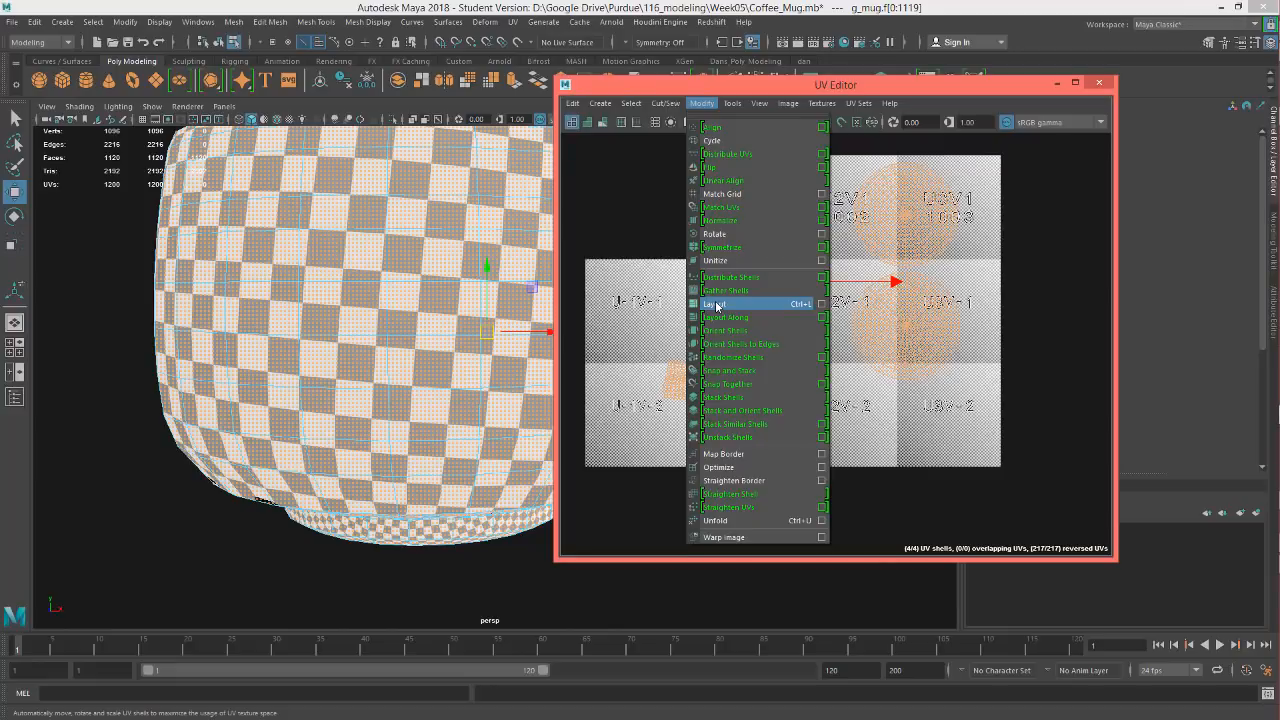
pyautogui.click(822, 303)
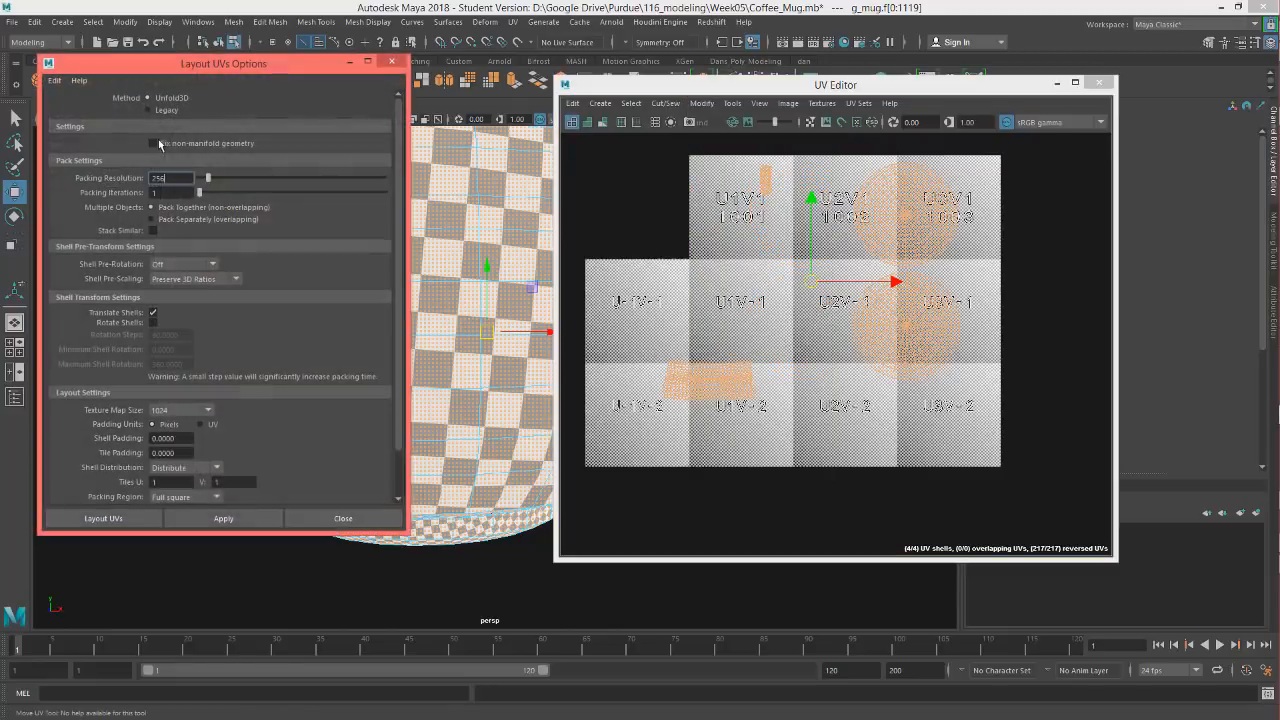
pyautogui.click(56, 81)
pyautogui.click(74, 114)
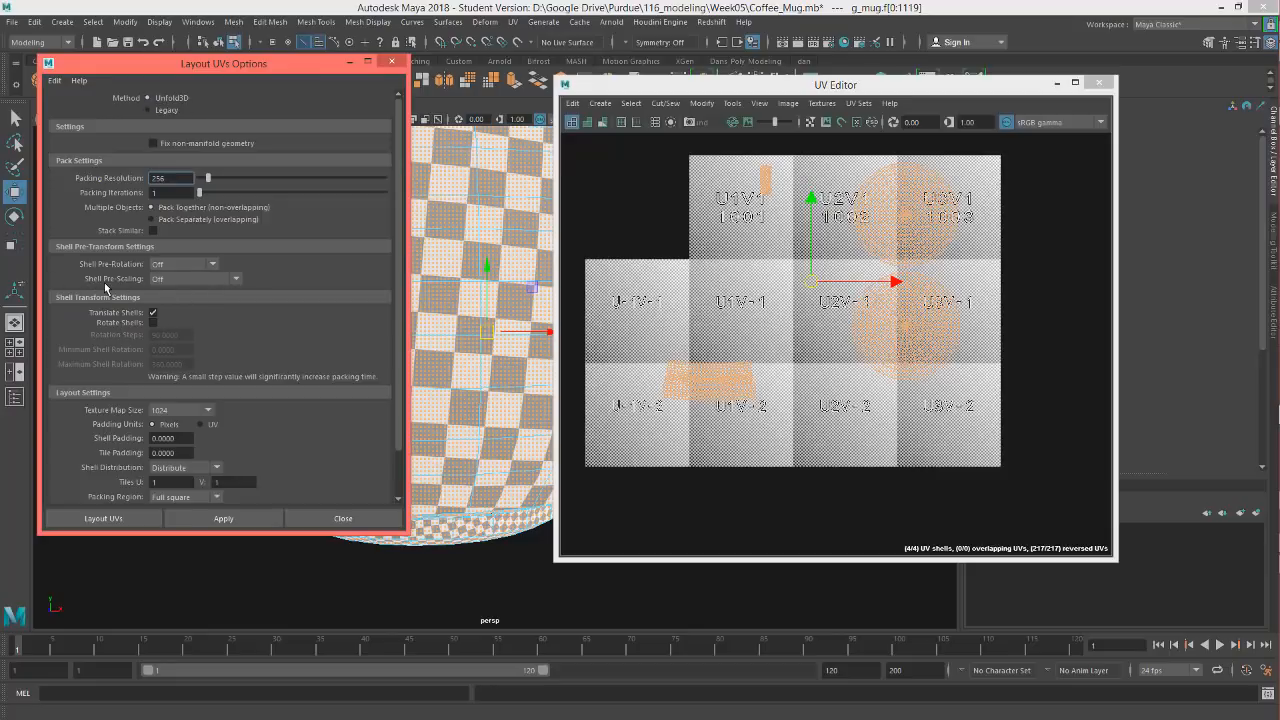
pyautogui.click(237, 280)
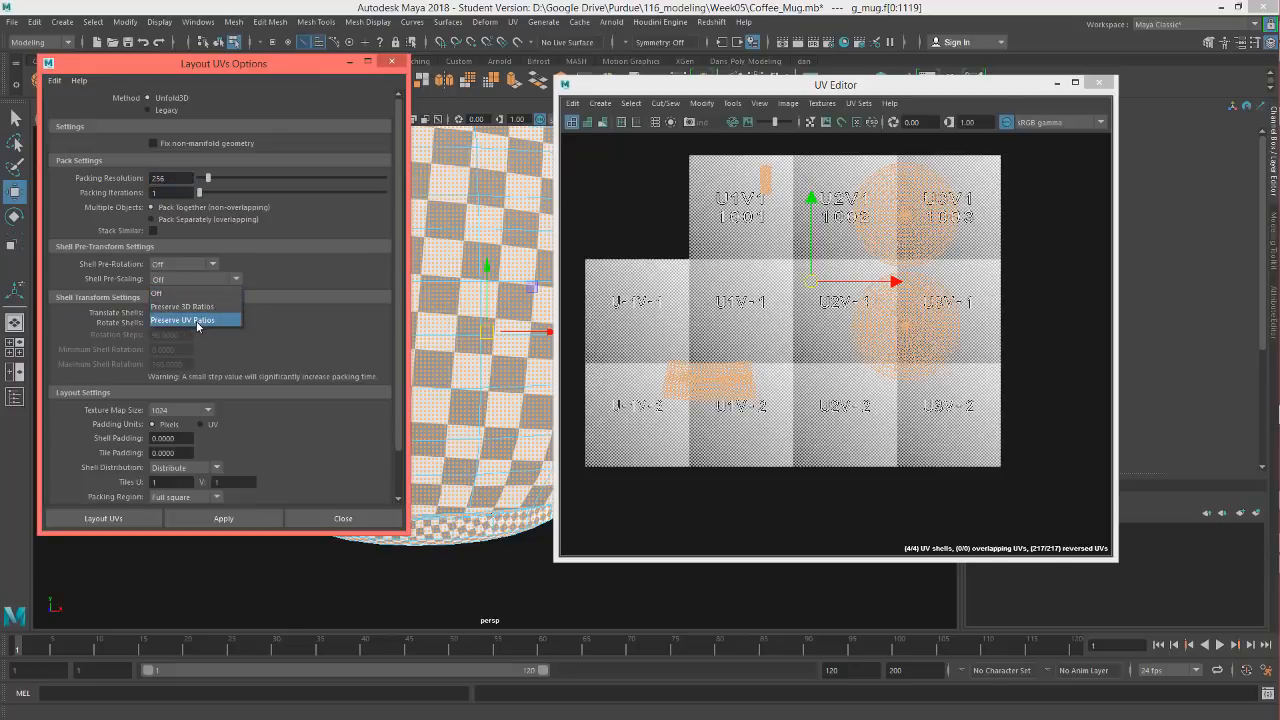
pyautogui.click(190, 307)
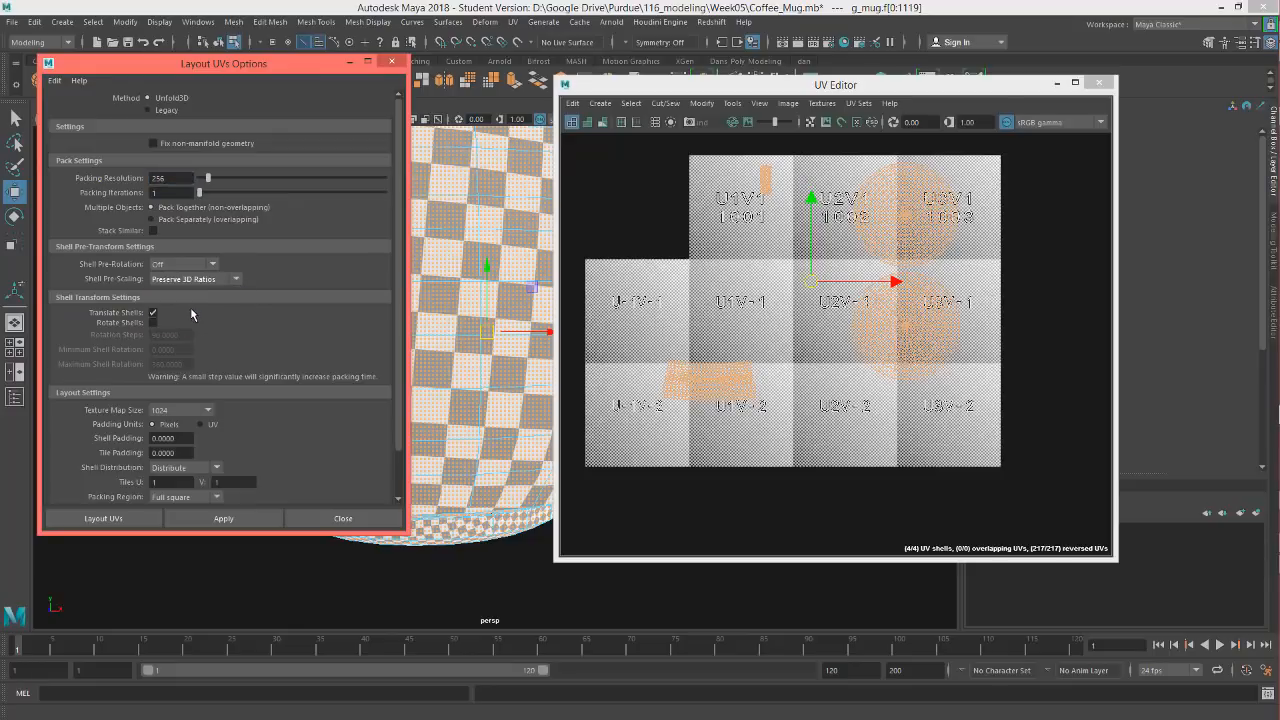
# Lay out the selected shells within the first UV tile using the Unfold3D method and close the layout options
pyautogui.click(148, 111)
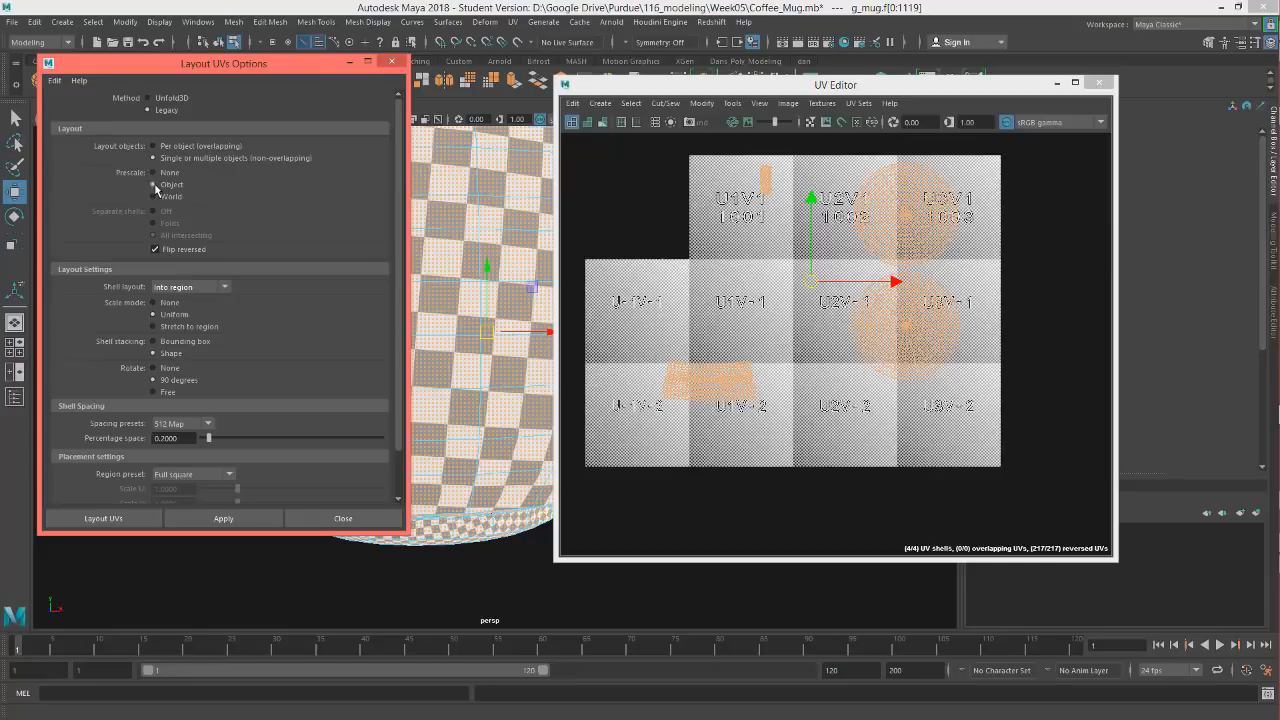
pyautogui.click(149, 98)
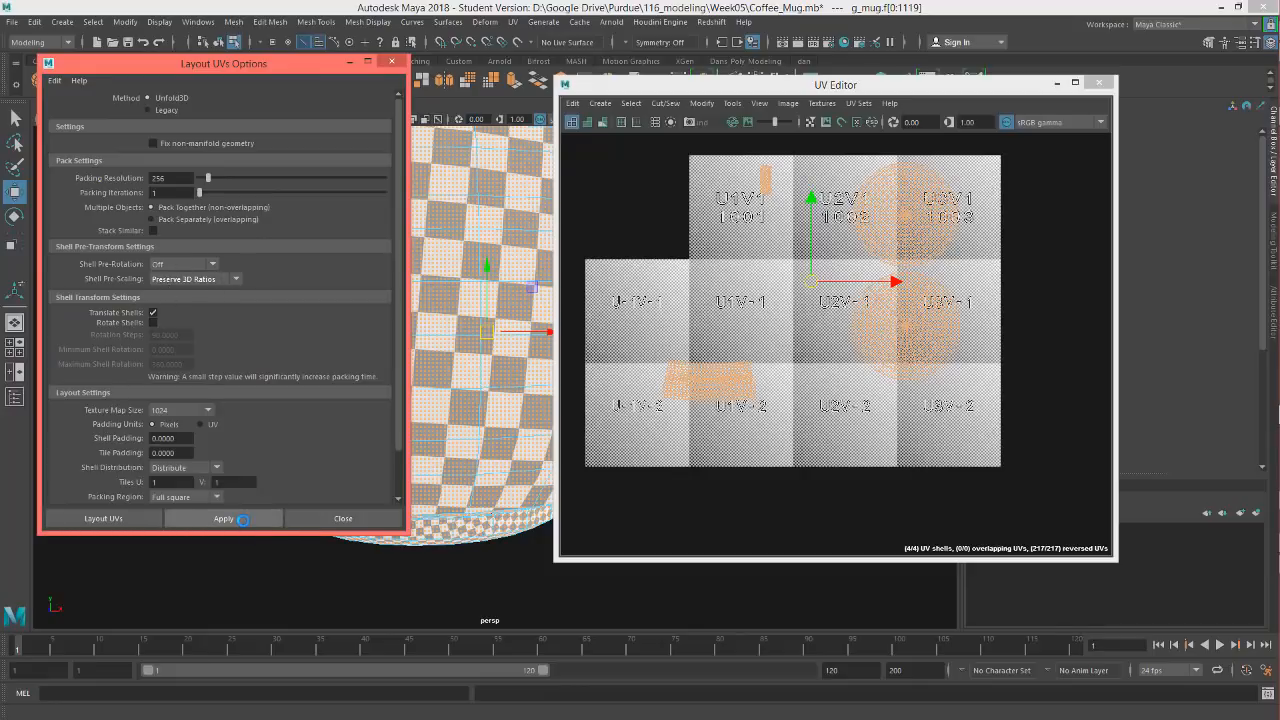
pyautogui.scroll(5, 789, 360)
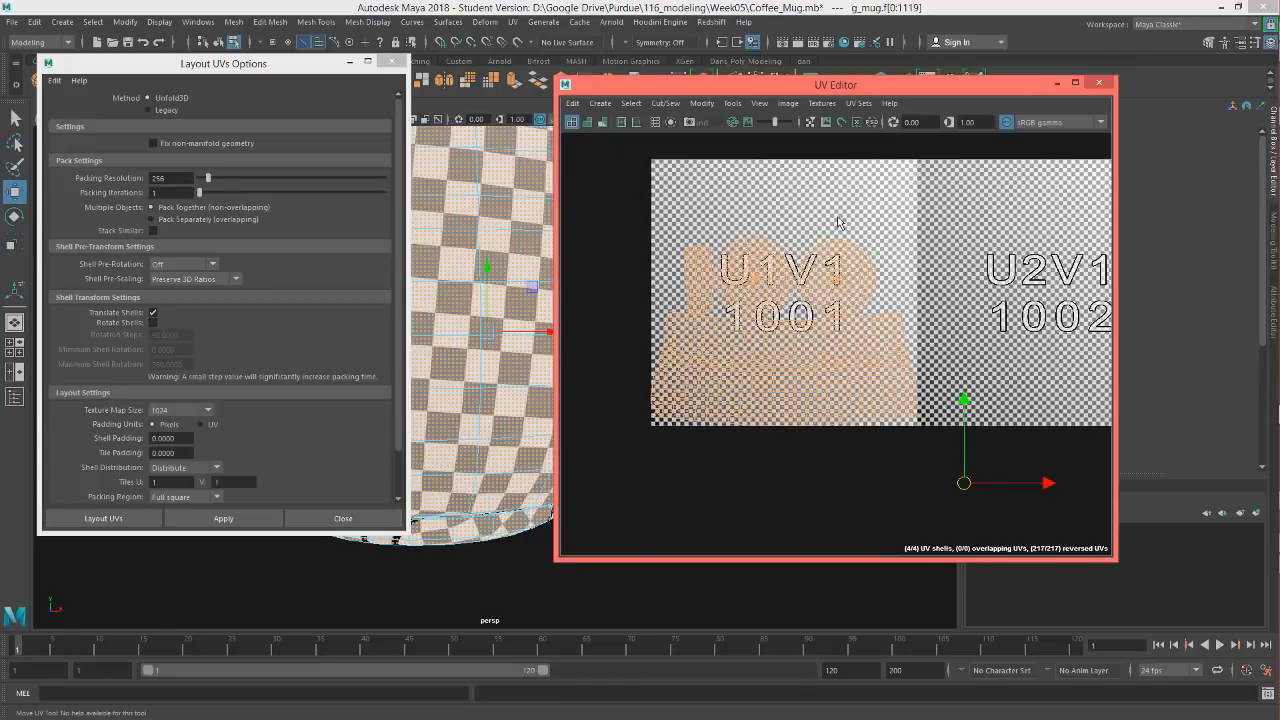
pyautogui.click(823, 103)
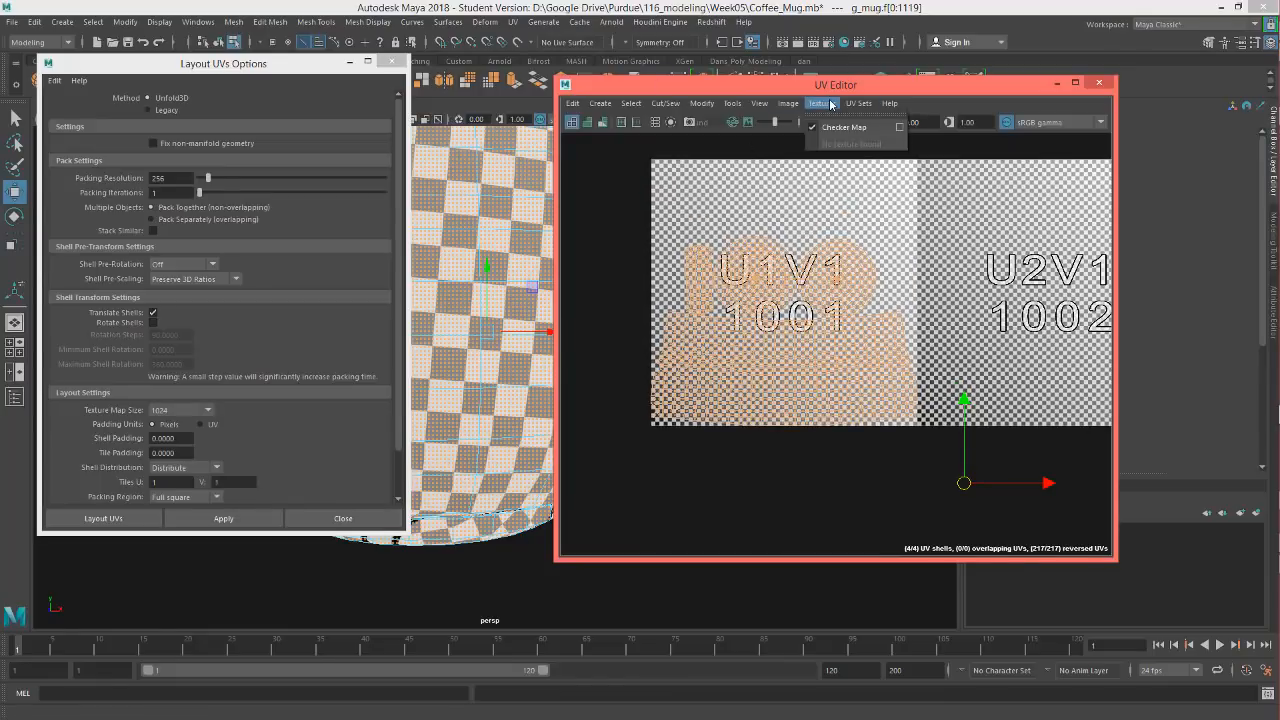
pyautogui.click(830, 104)
pyautogui.scroll(-4, 456, 385)
pyautogui.click(393, 62)
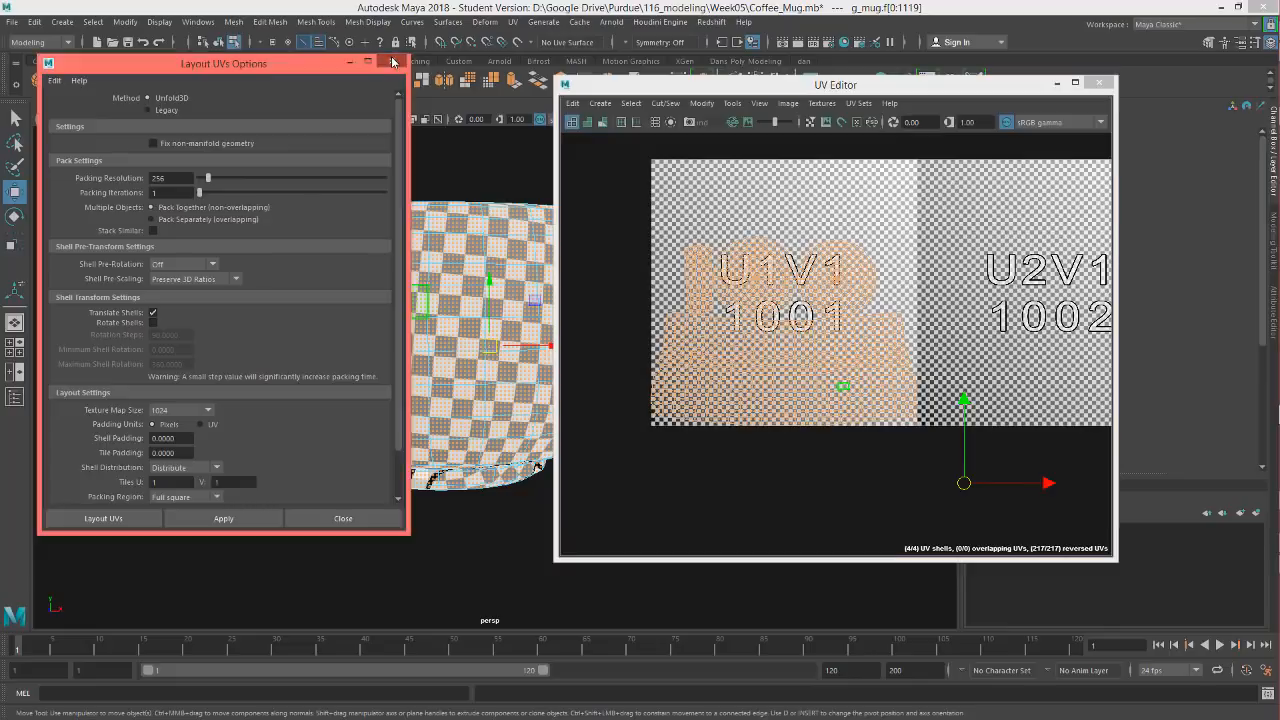
# Examine whether the checkers are evenly sized on the mug's wall, base, interior and handle
pyautogui.keyDown('alt'); pyautogui.moveTo(402, 334); pyautogui.dragTo(362, 390); pyautogui.keyUp('alt')
pyautogui.scroll(4, 397, 233)
pyautogui.keyDown('alt'); pyautogui.moveTo(376, 429); pyautogui.dragTo(276, 269); pyautogui.keyUp('alt')
pyautogui.keyDown('alt'); pyautogui.moveTo(276, 269); pyautogui.dragTo(204, 278, button='right'); pyautogui.keyUp('alt')
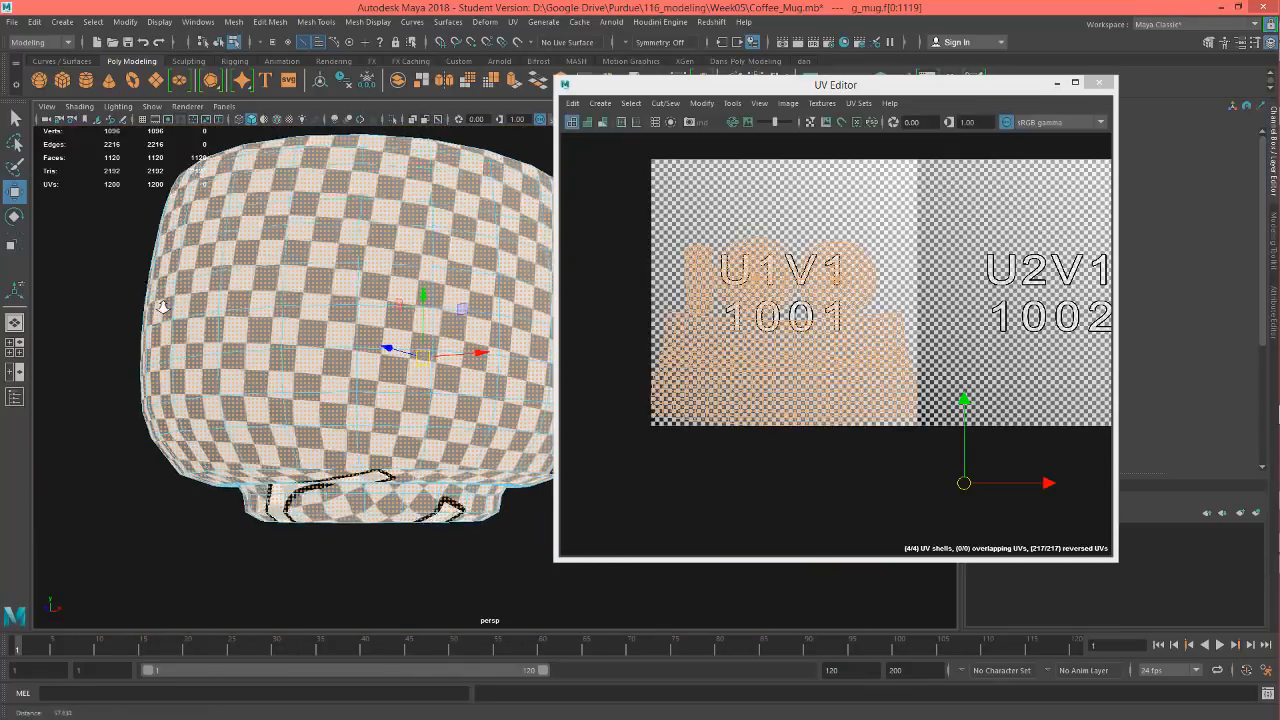
pyautogui.keyDown('alt'); pyautogui.moveTo(204, 278); pyautogui.dragTo(128, 392); pyautogui.keyUp('alt')
pyautogui.keyDown('alt'); pyautogui.moveTo(941, 377); pyautogui.dragTo(858, 390, button='middle'); pyautogui.keyUp('alt')
# Turn off the Checker Map and show the grid behind the packed UV shells
pyautogui.click(815, 105)
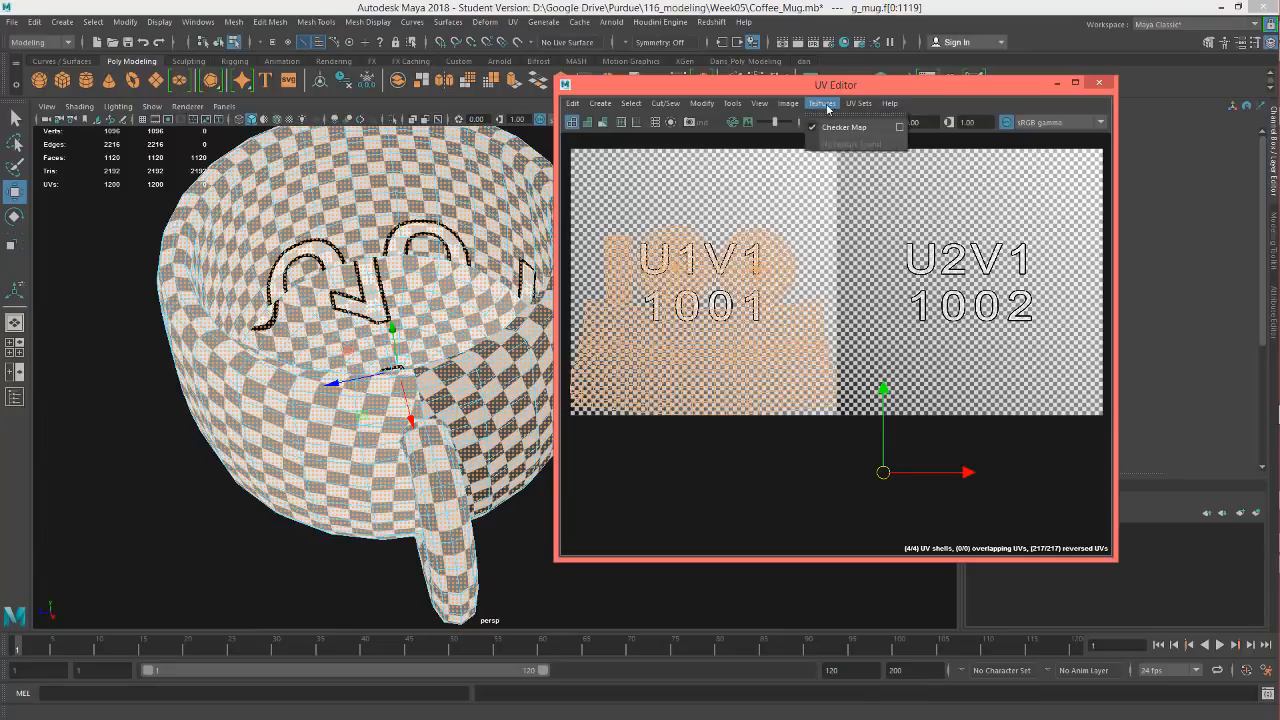
pyautogui.click(817, 130)
pyautogui.keyDown('alt'); pyautogui.moveTo(319, 407); pyautogui.dragTo(345, 381); pyautogui.keyUp('alt')
pyautogui.click(656, 122)
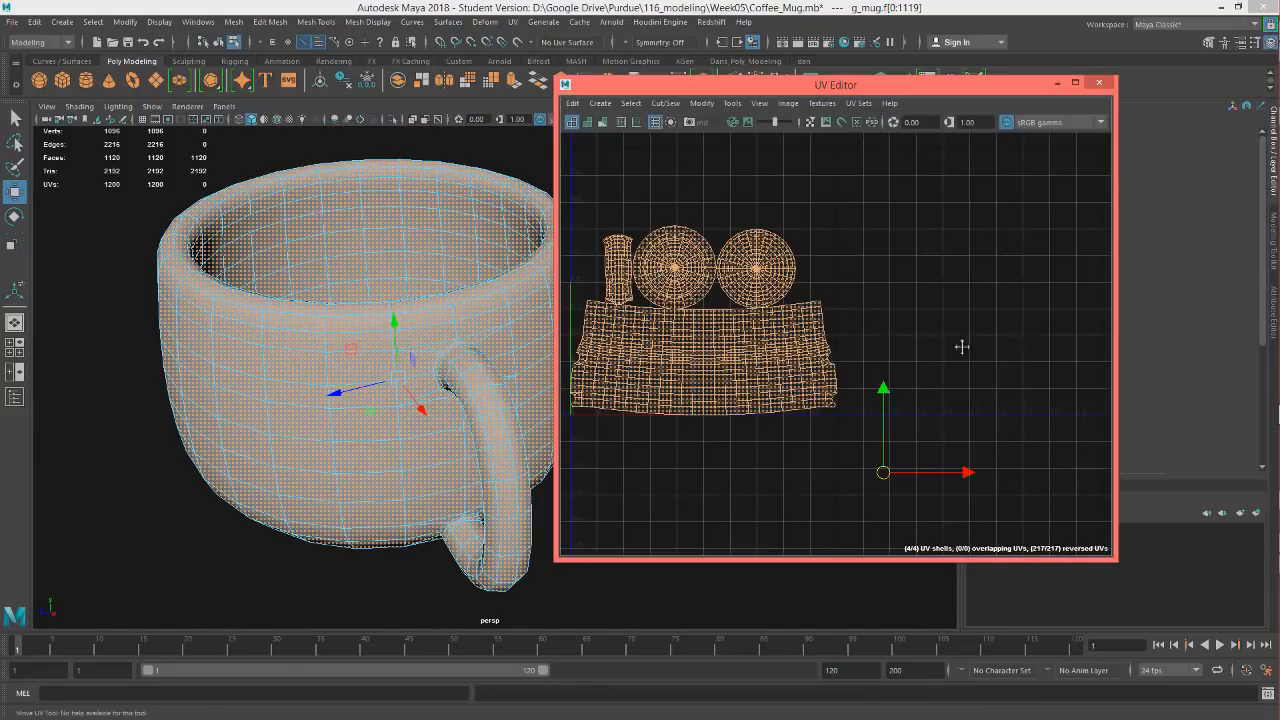
pyautogui.keyDown('alt'); pyautogui.moveTo(963, 347); pyautogui.dragTo(1126, 312, button='middle'); pyautogui.keyUp('alt')
pyautogui.keyDown('alt'); pyautogui.moveTo(811, 350); pyautogui.dragTo(760, 438, button='middle'); pyautogui.keyUp('alt')
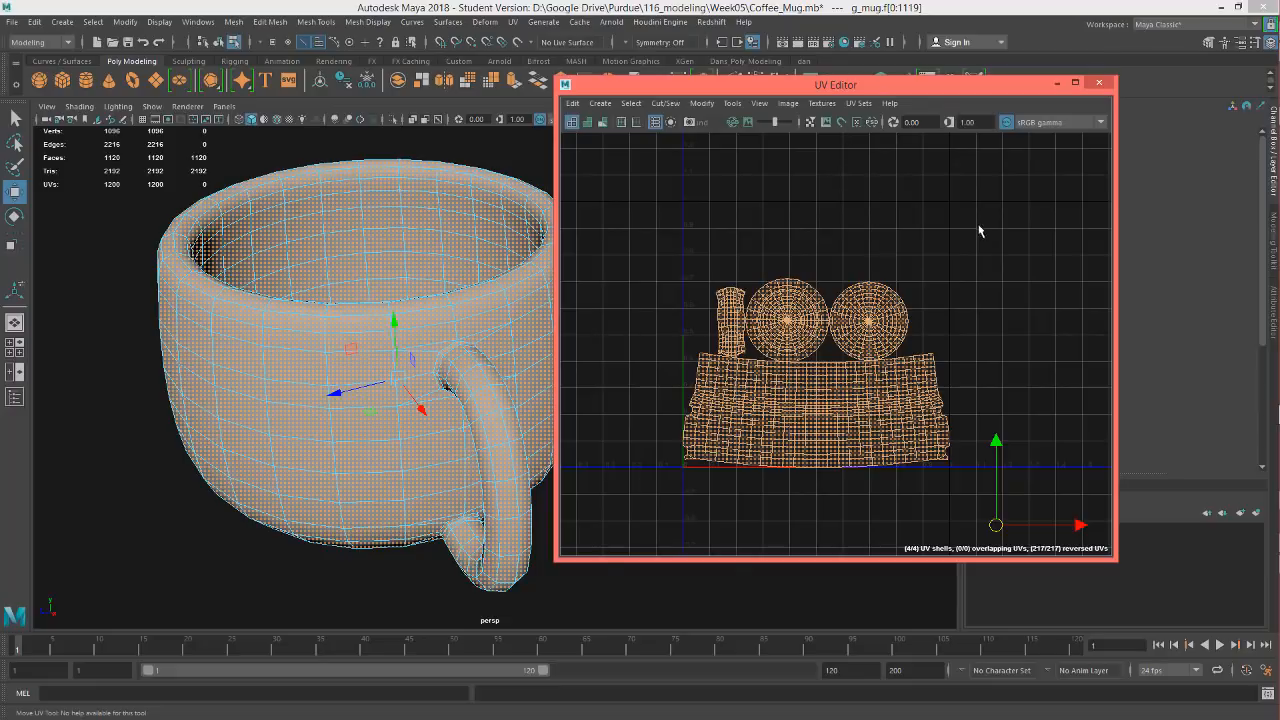
# Open the UV Snapshot options and reset them to their defaults
pyautogui.click(822, 103)
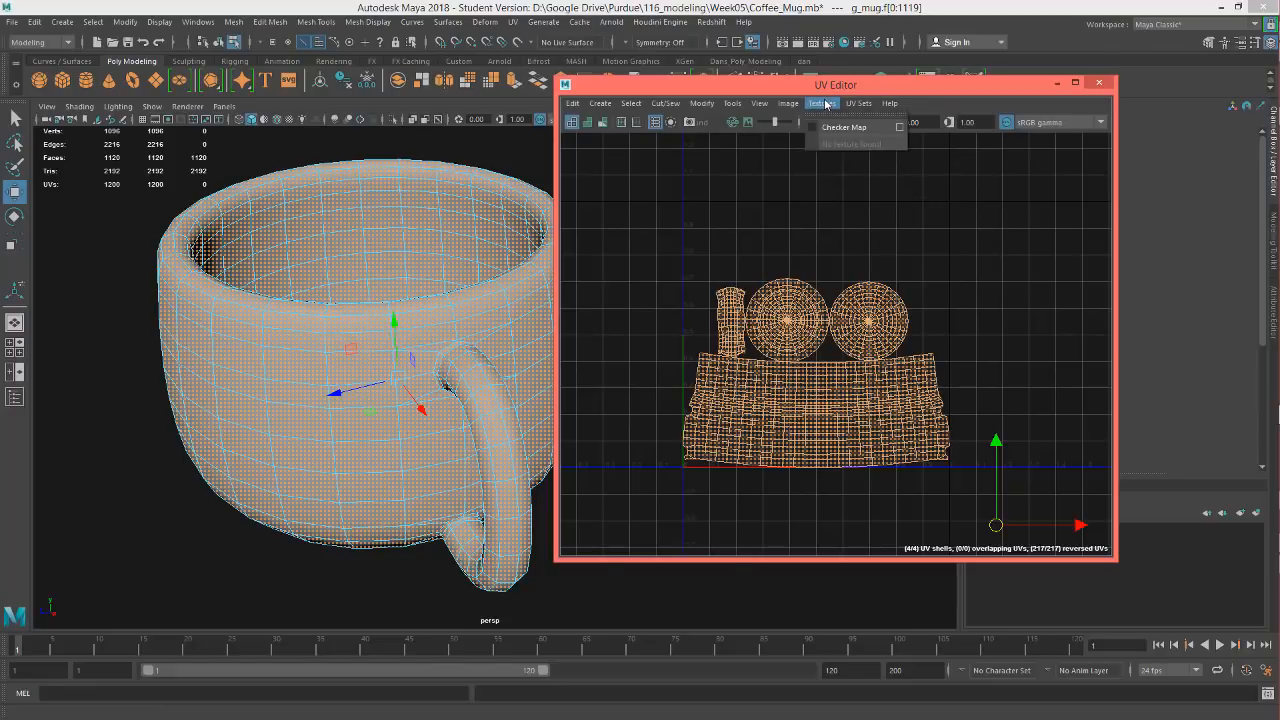
pyautogui.moveTo(789, 106)
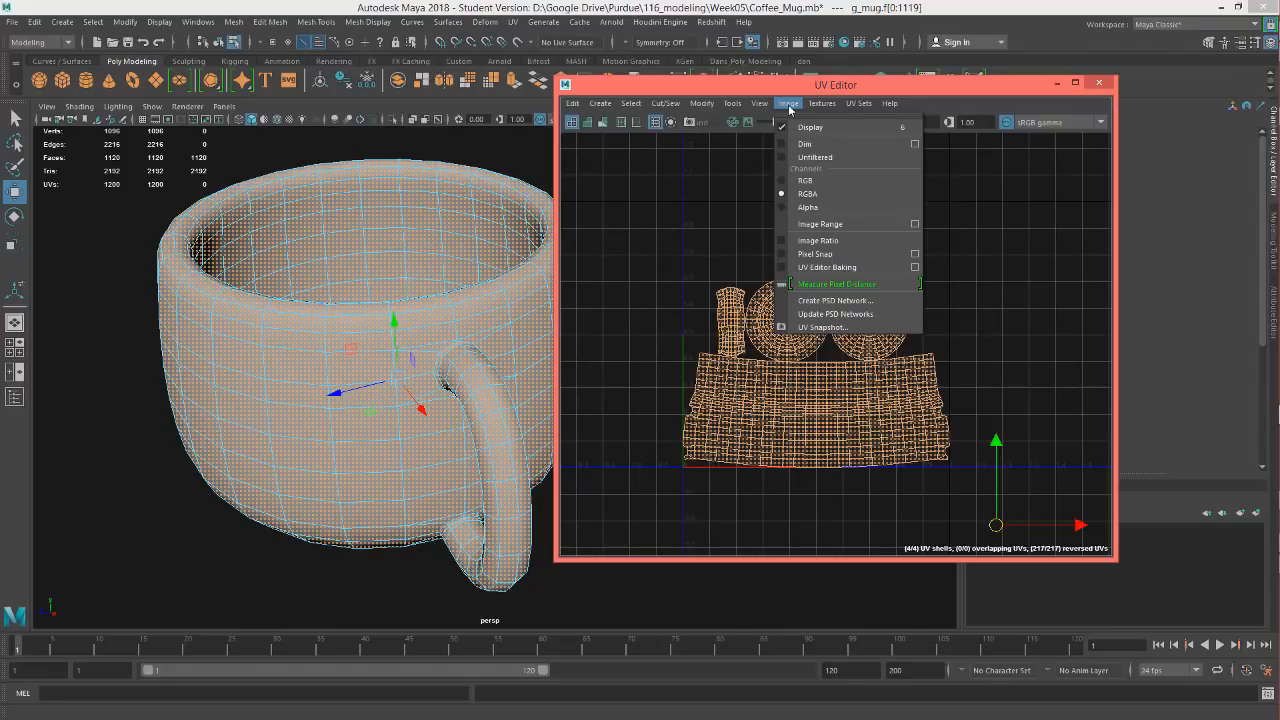
pyautogui.click(857, 331)
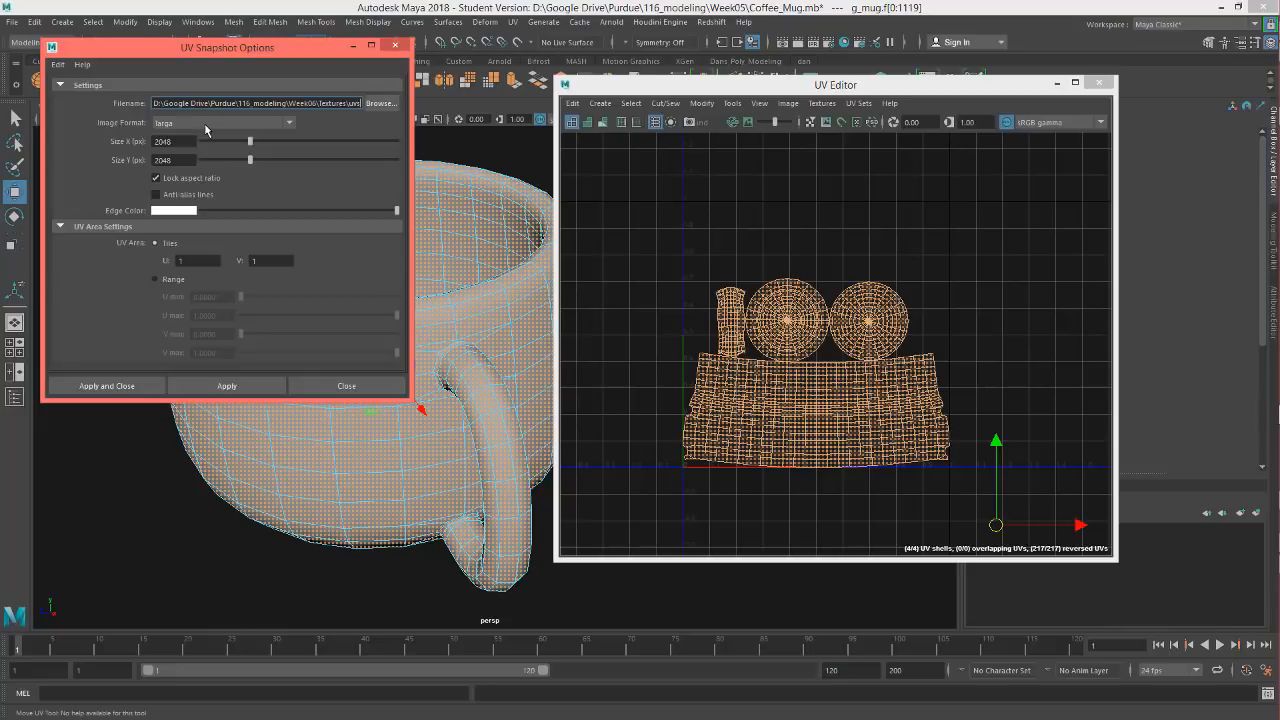
pyautogui.click(57, 64)
pyautogui.click(74, 93)
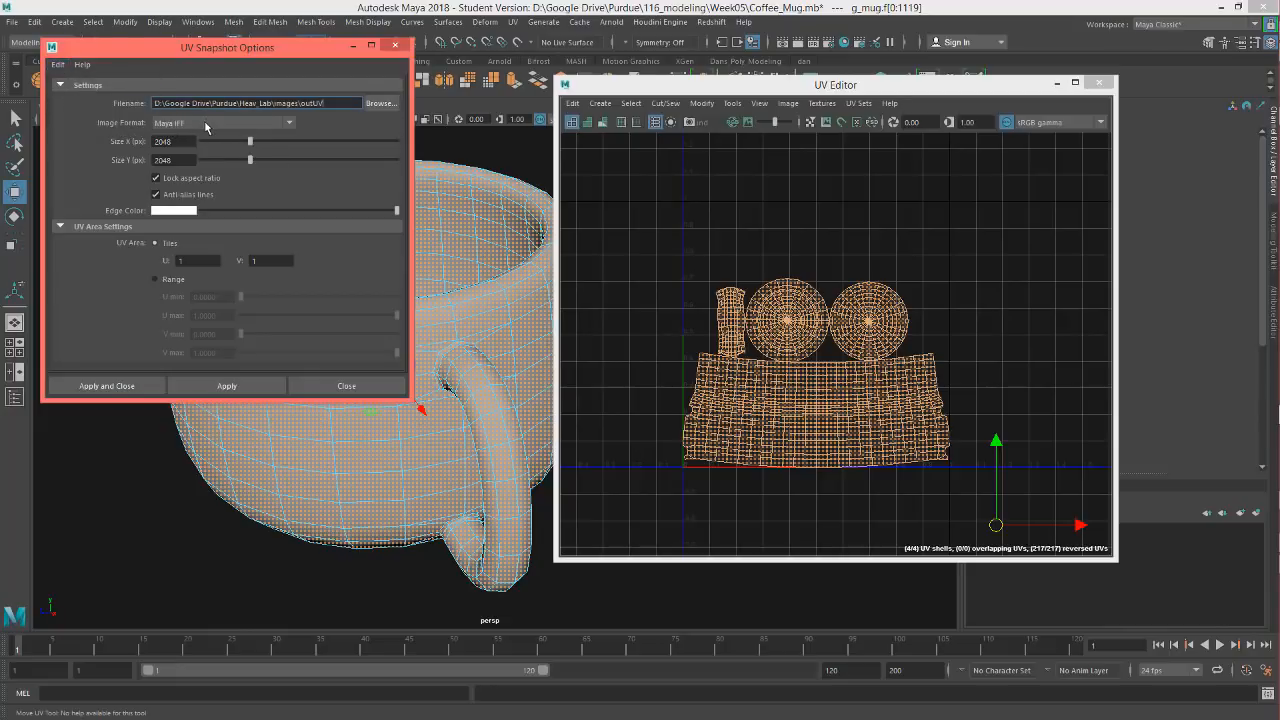
# Set the snapshot's image format to Targa with a dark green edge color and export it as outUV
pyautogui.click(207, 124)
pyautogui.scroll(-3, 238, 216)
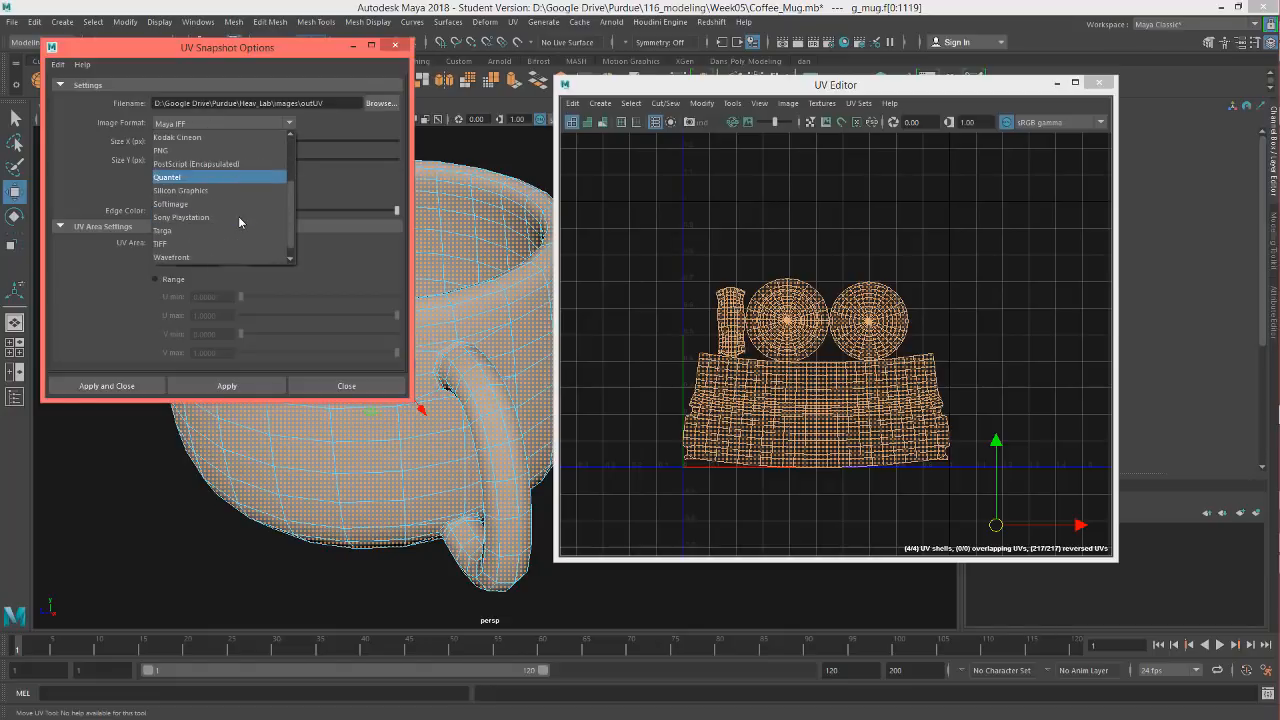
pyautogui.click(189, 231)
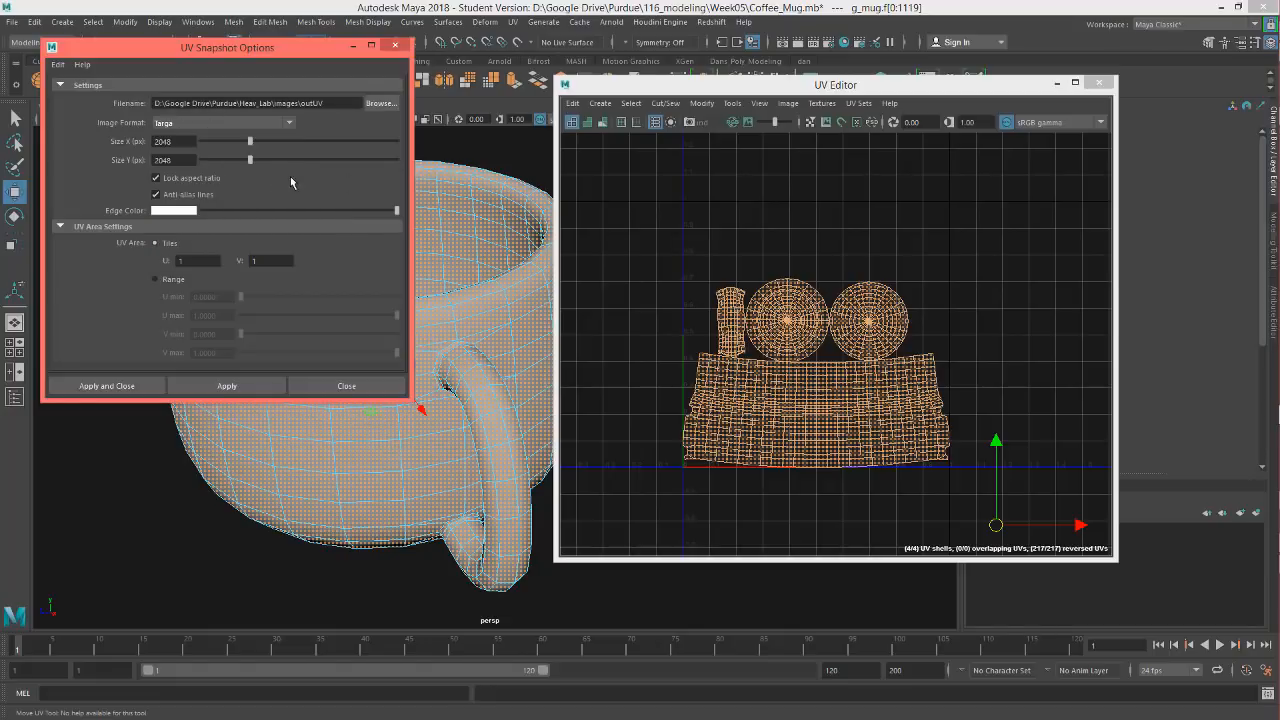
pyautogui.click(186, 211)
pyautogui.moveTo(261, 194)
pyautogui.mouseDown()
pyautogui.moveTo(270, 187)
pyautogui.moveTo(309, 238)
pyautogui.moveTo(339, 219)
pyautogui.mouseUp()
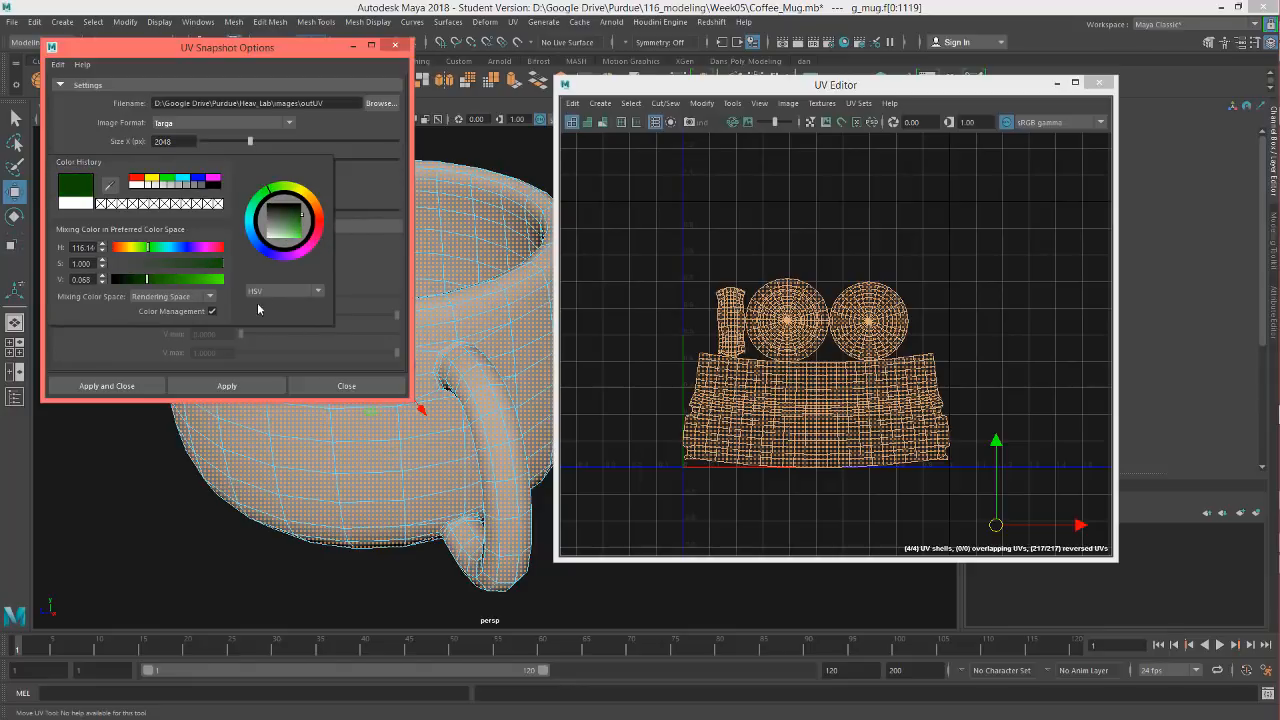
pyautogui.click(228, 386)
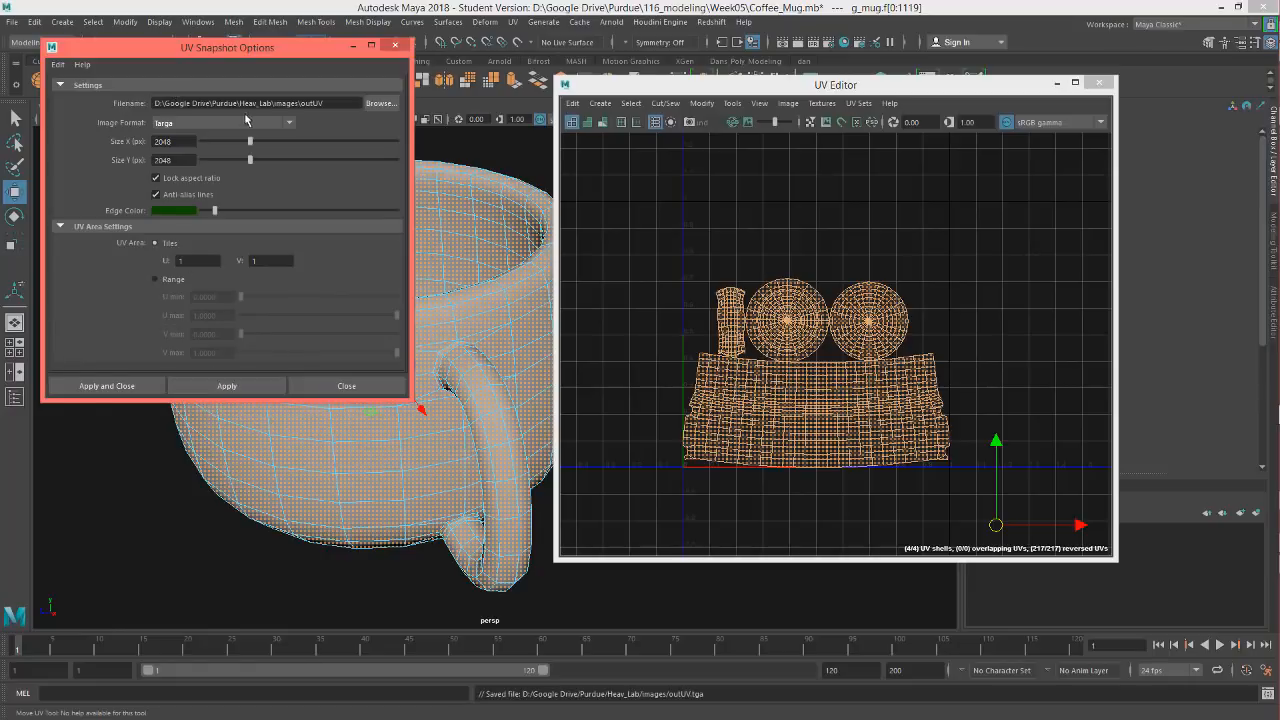
# Choose the existing uvs.tga in 116_modeling\Week06\Textures as the snapshot's output file and accept replacing it
pyautogui.click(379, 103)
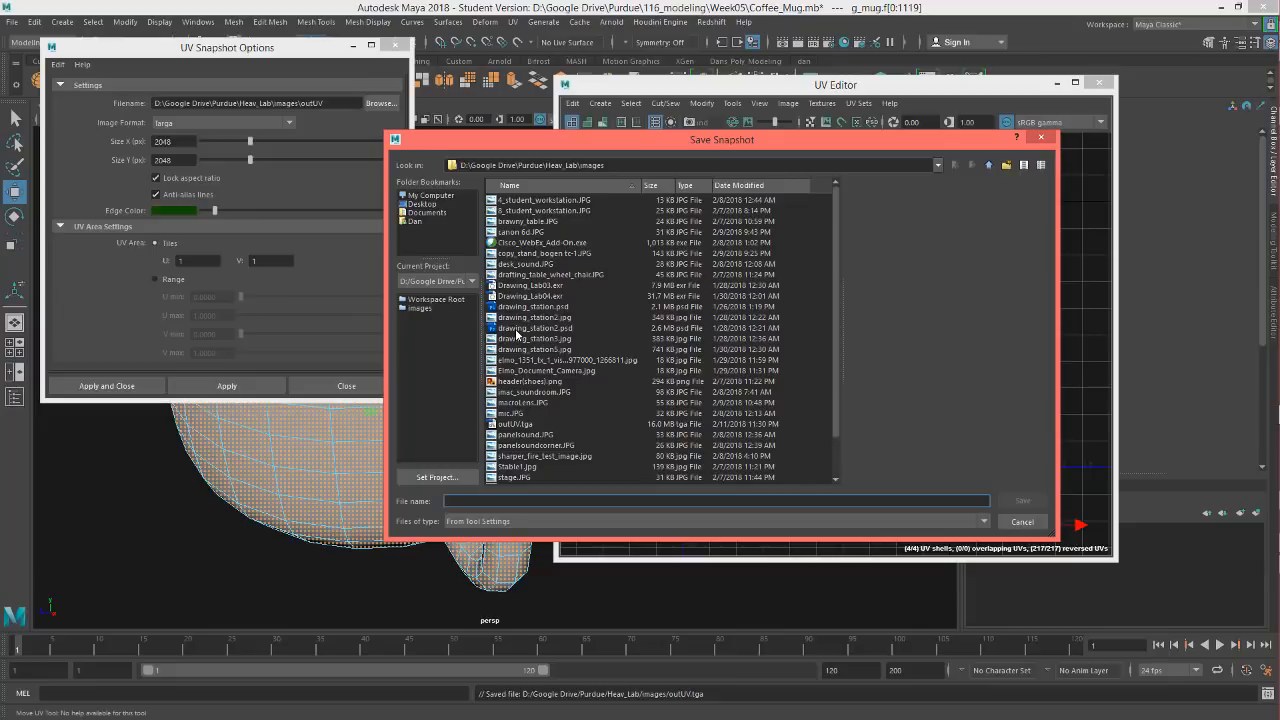
pyautogui.click(989, 165)
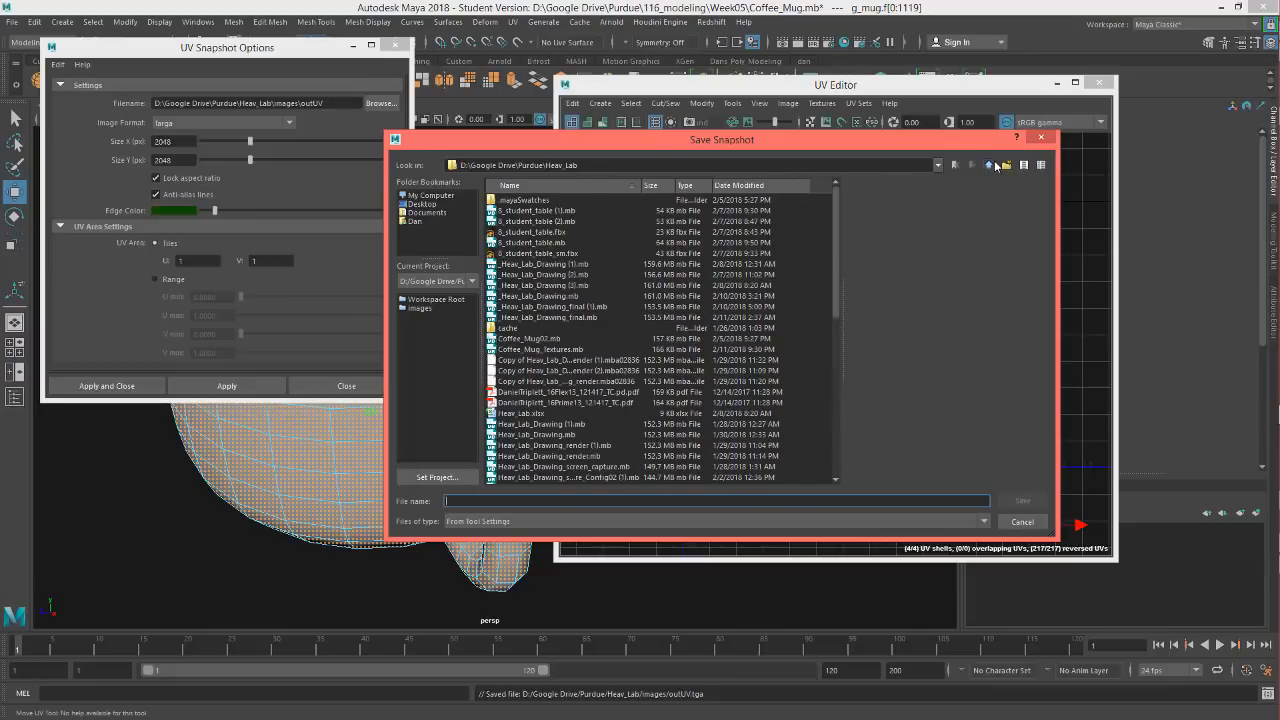
pyautogui.click(989, 165)
pyautogui.click(990, 165)
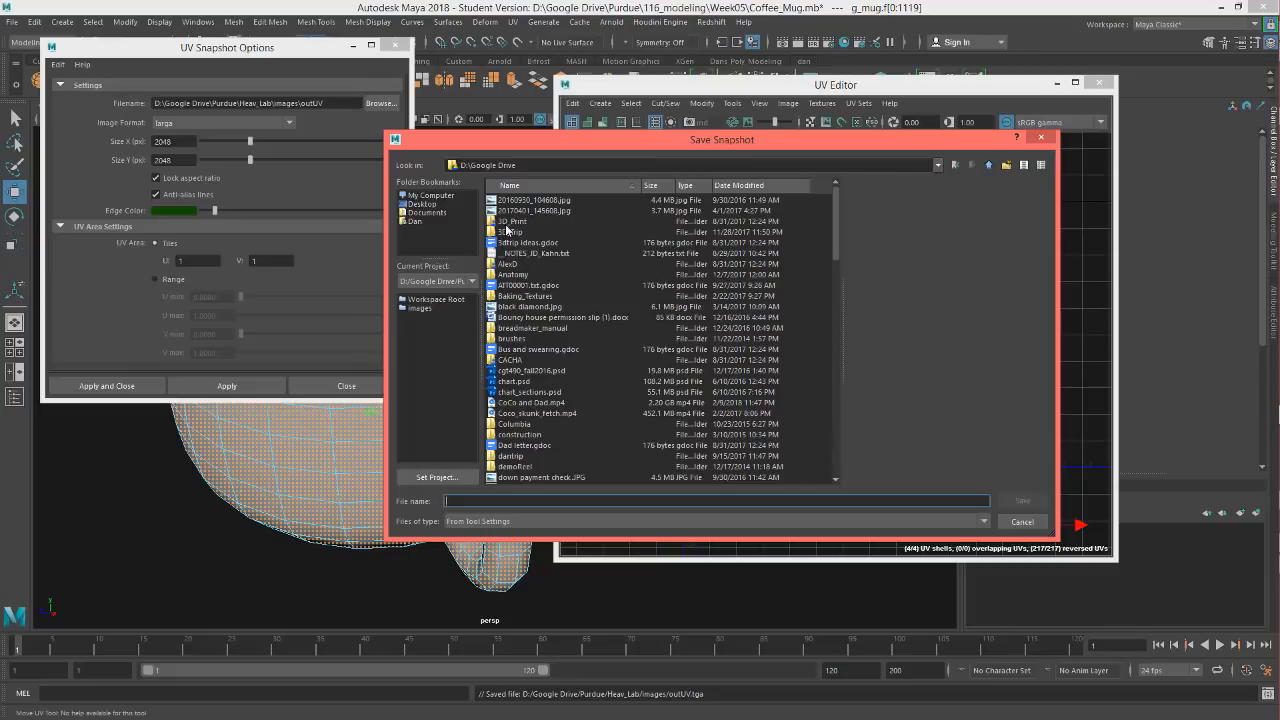
pyautogui.click(956, 165)
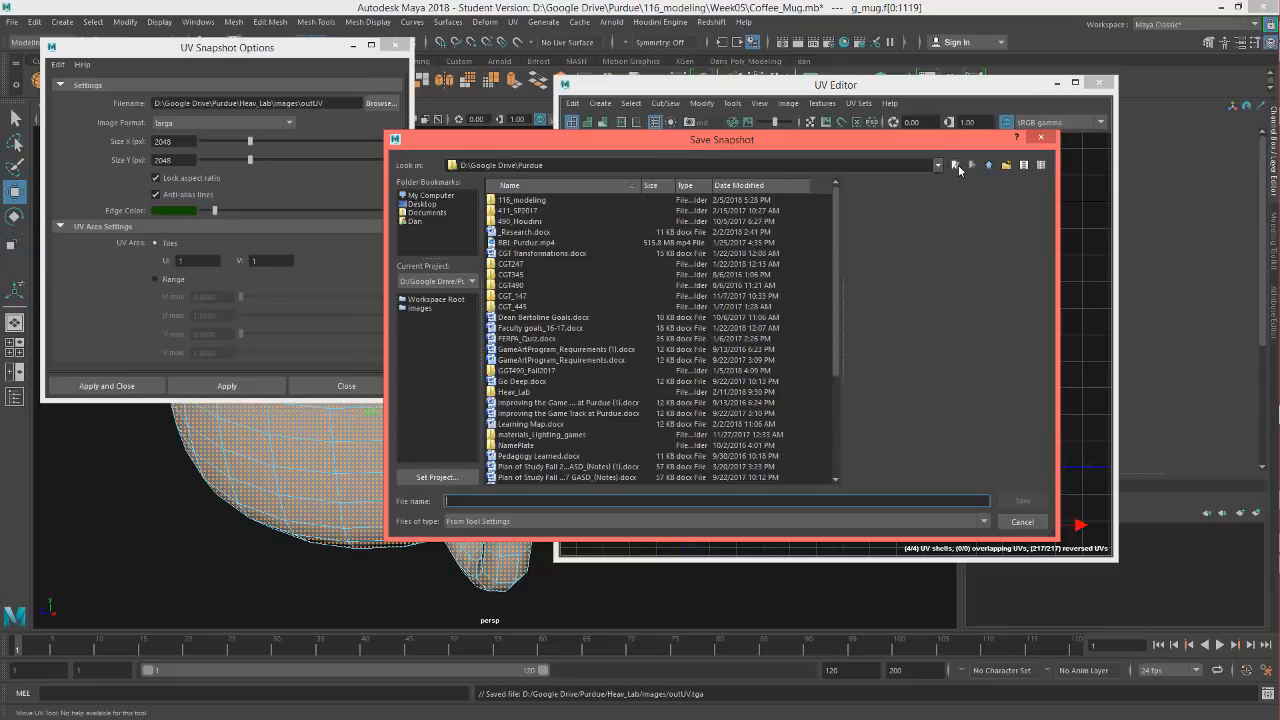
pyautogui.click(517, 202)
pyautogui.doubleClick(517, 202)
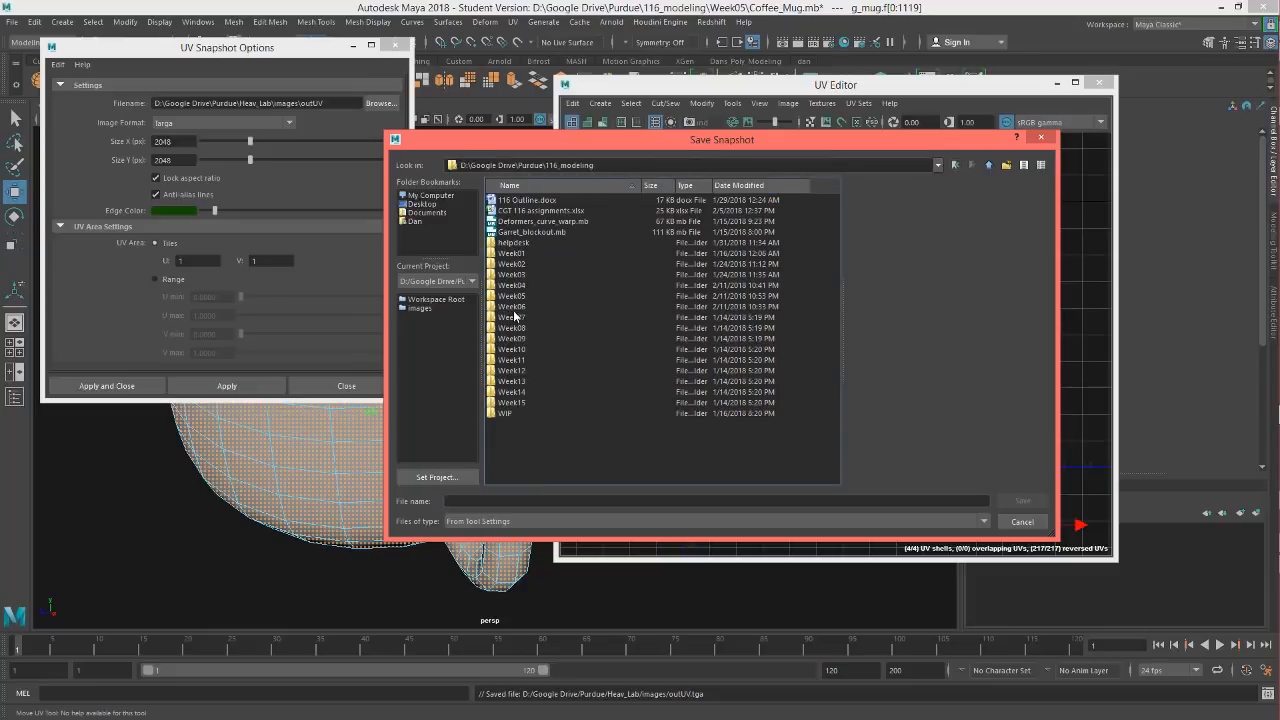
pyautogui.doubleClick(513, 312)
pyautogui.doubleClick(510, 203)
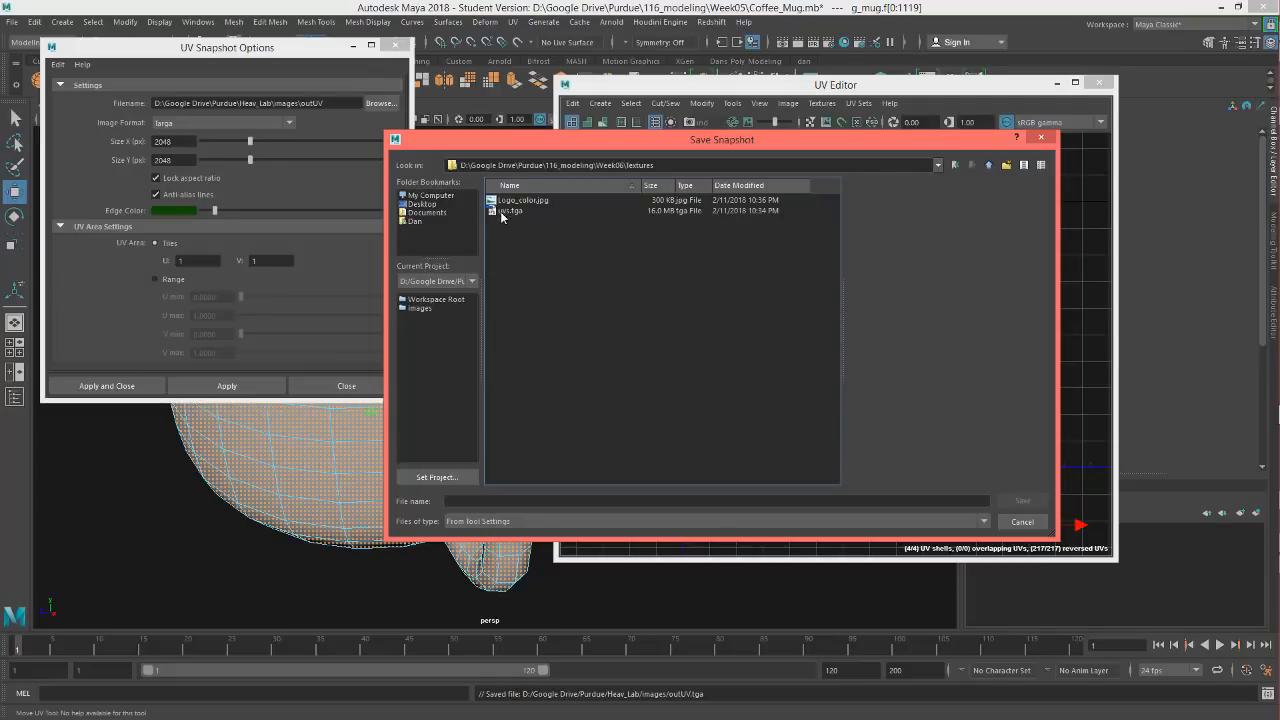
pyautogui.click(510, 211)
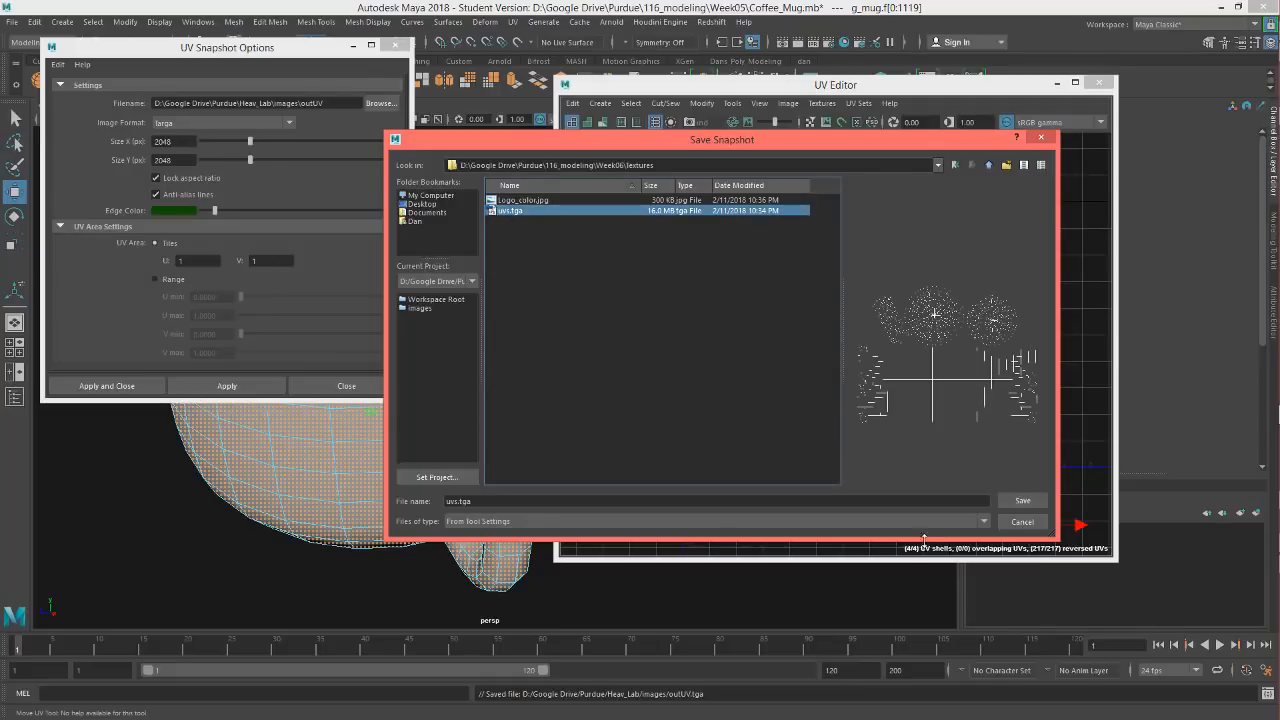
pyautogui.click(1022, 500)
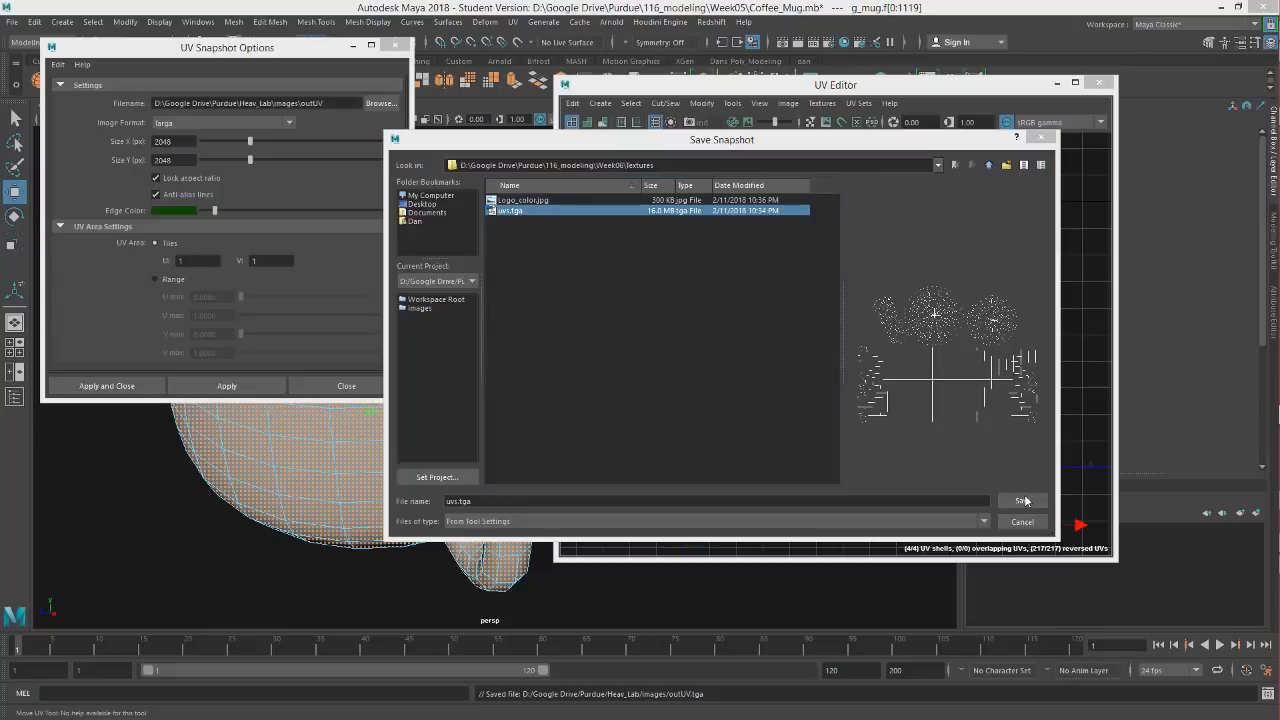
pyautogui.click(693, 357)
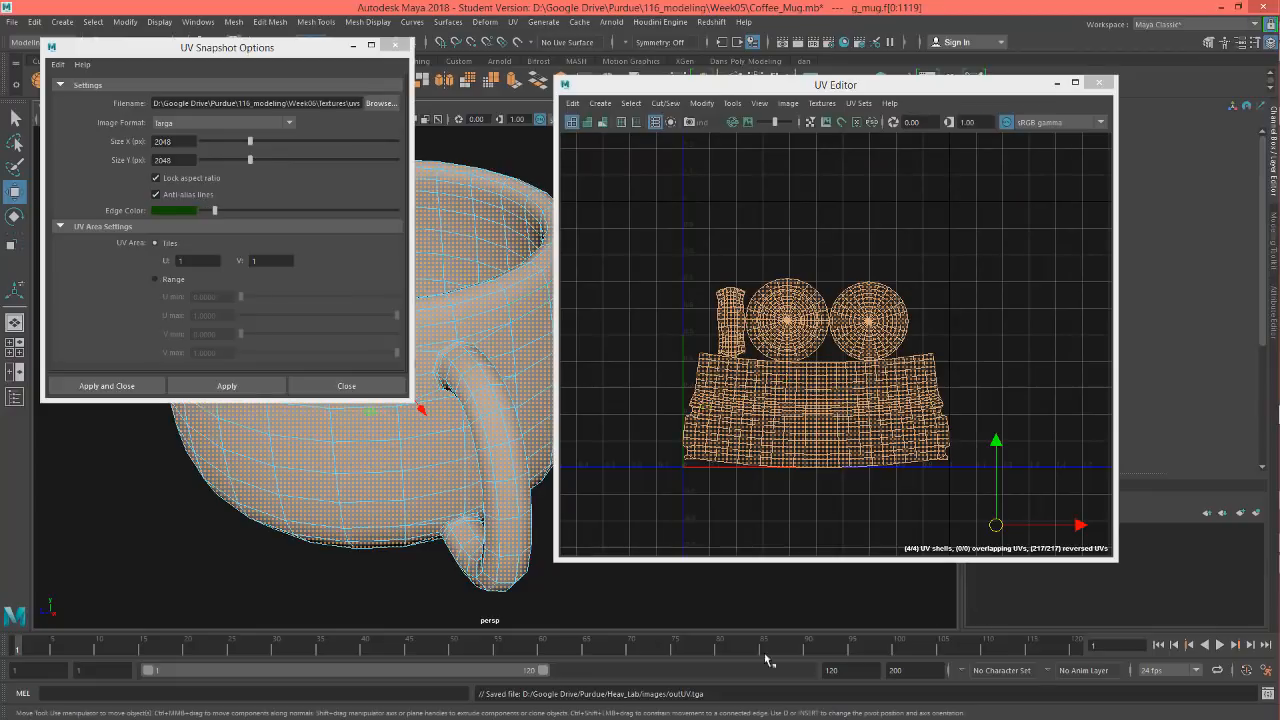
# Export the UV snapshot over uvs.tga, both with anti-aliased lines and again with anti-aliasing turned off
pyautogui.click(231, 389)
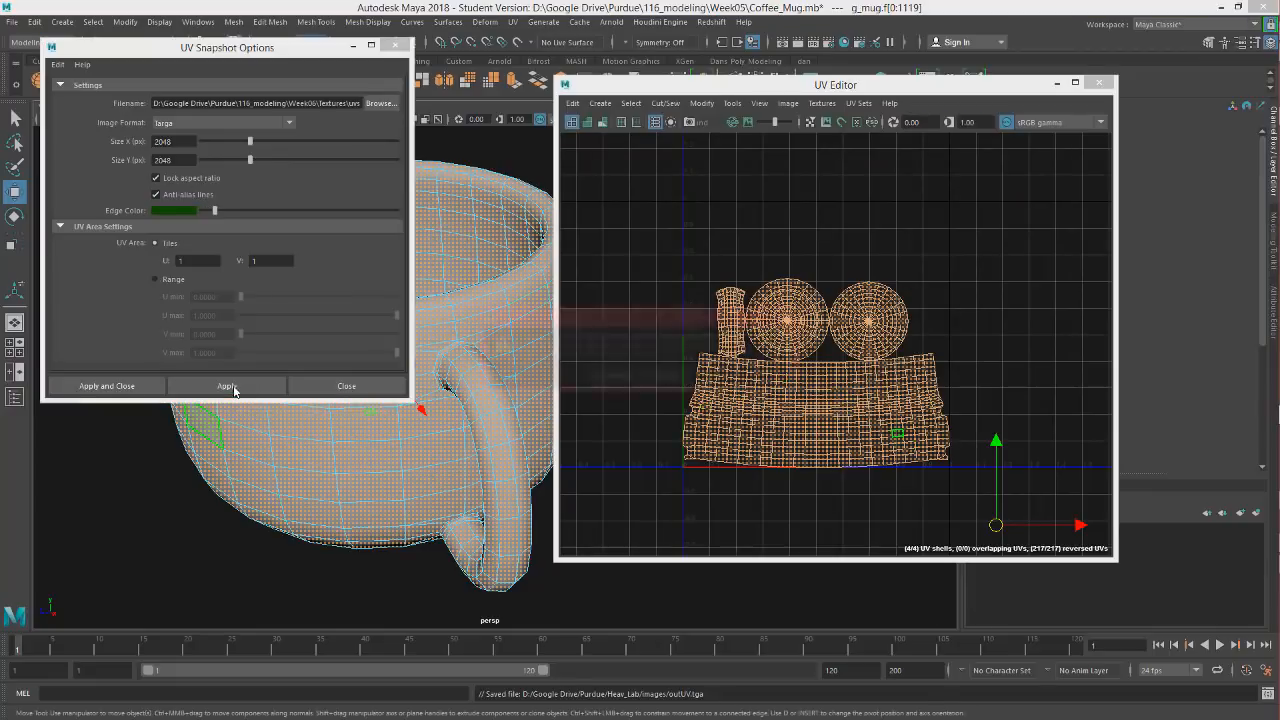
pyautogui.click(612, 378)
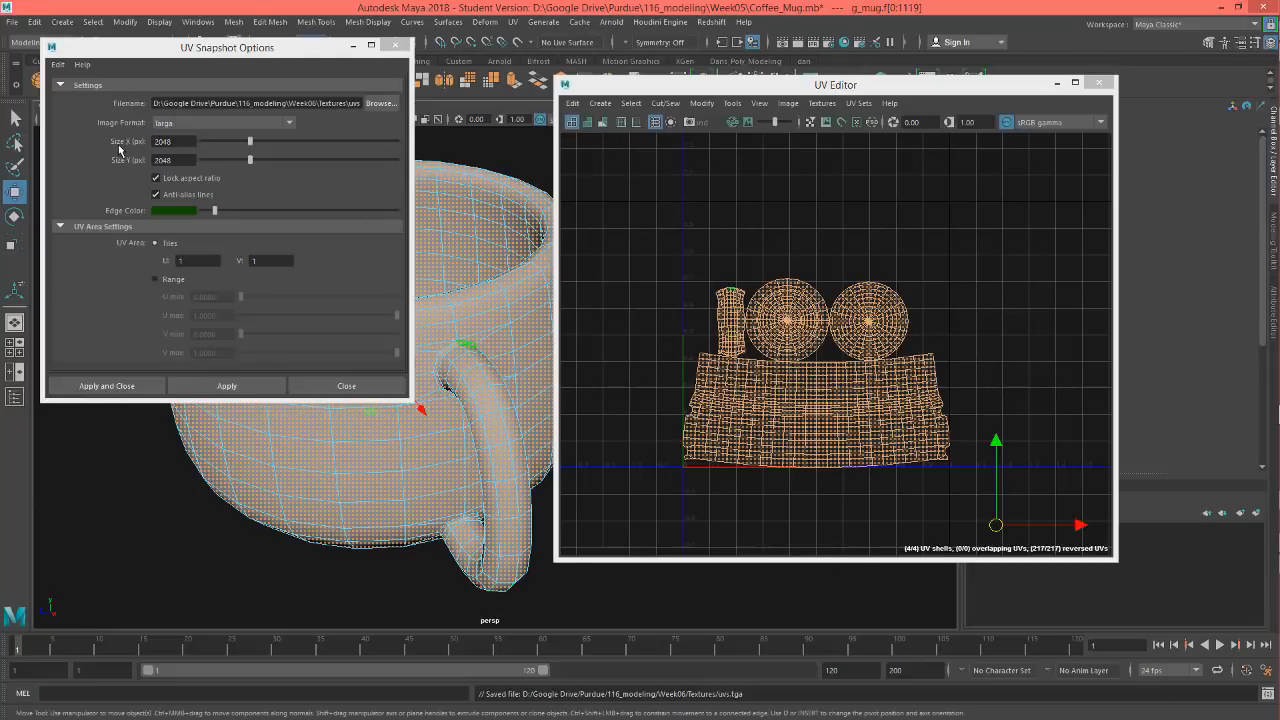
pyautogui.moveTo(174, 146); pyautogui.dragTo(114, 168)
pyautogui.click(187, 159)
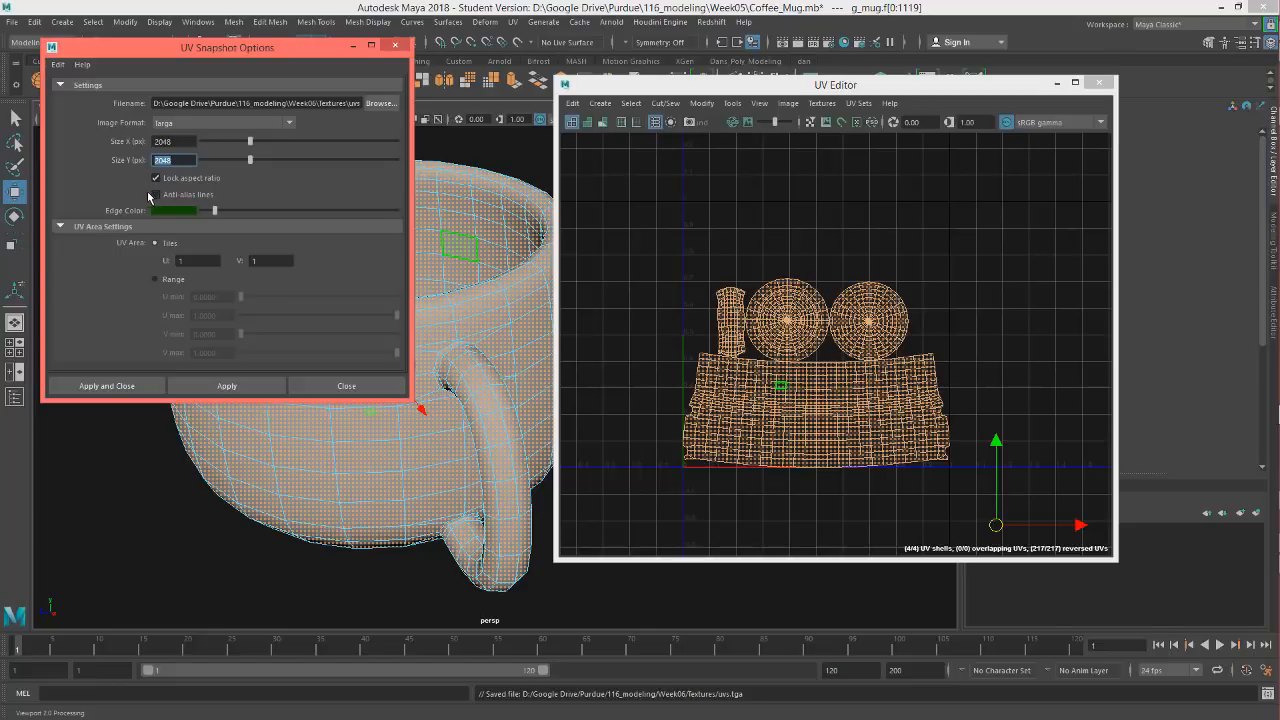
pyautogui.click(262, 388)
pyautogui.click(610, 379)
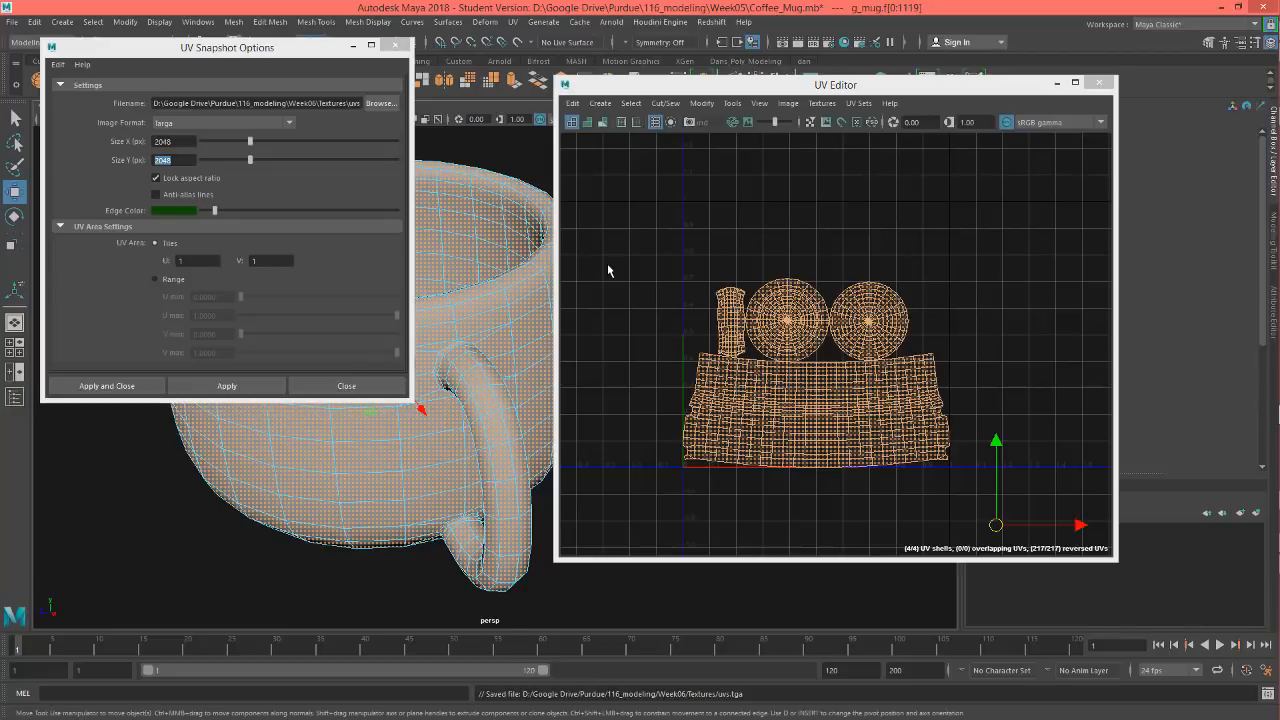
# Switch to Photoshop, hide Layer 3 and Layer 2 and clear the heart-shaped selection
pyautogui.hotkey('alt', 'Tab')
pyautogui.hotkey('alt', 'Tab')
pyautogui.hotkey('alt', 'Tab')
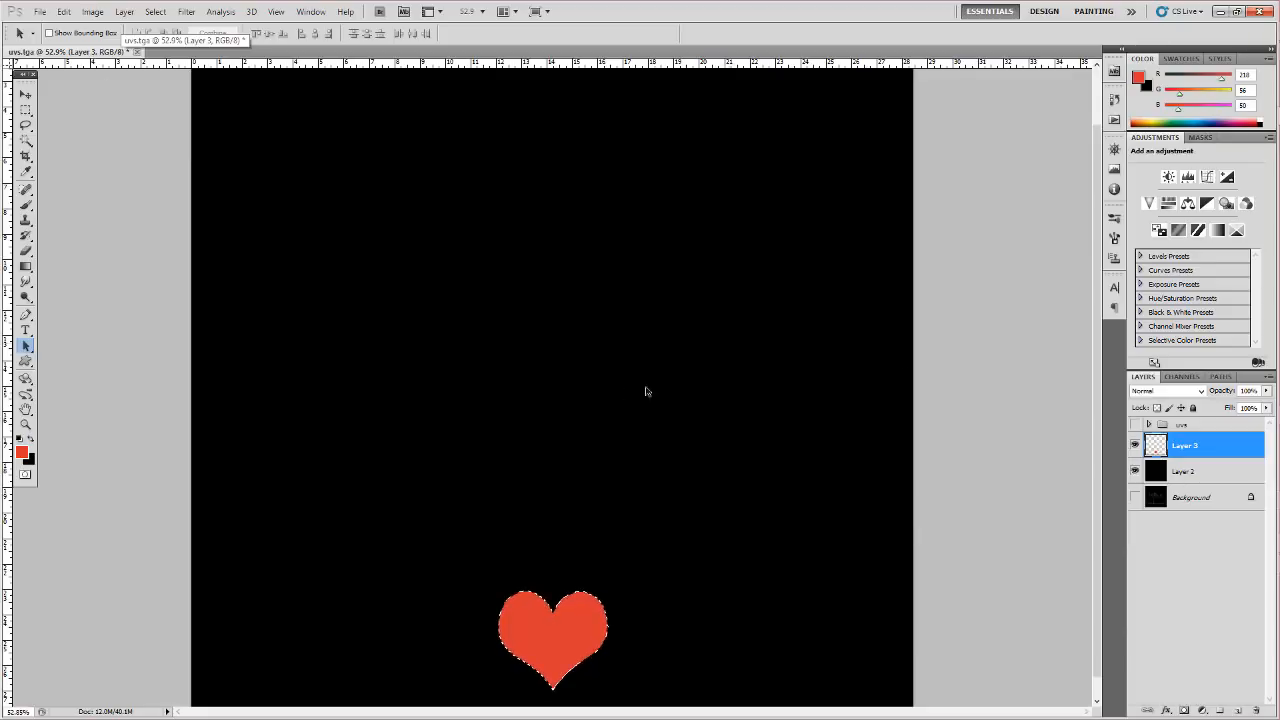
pyautogui.click(1135, 445)
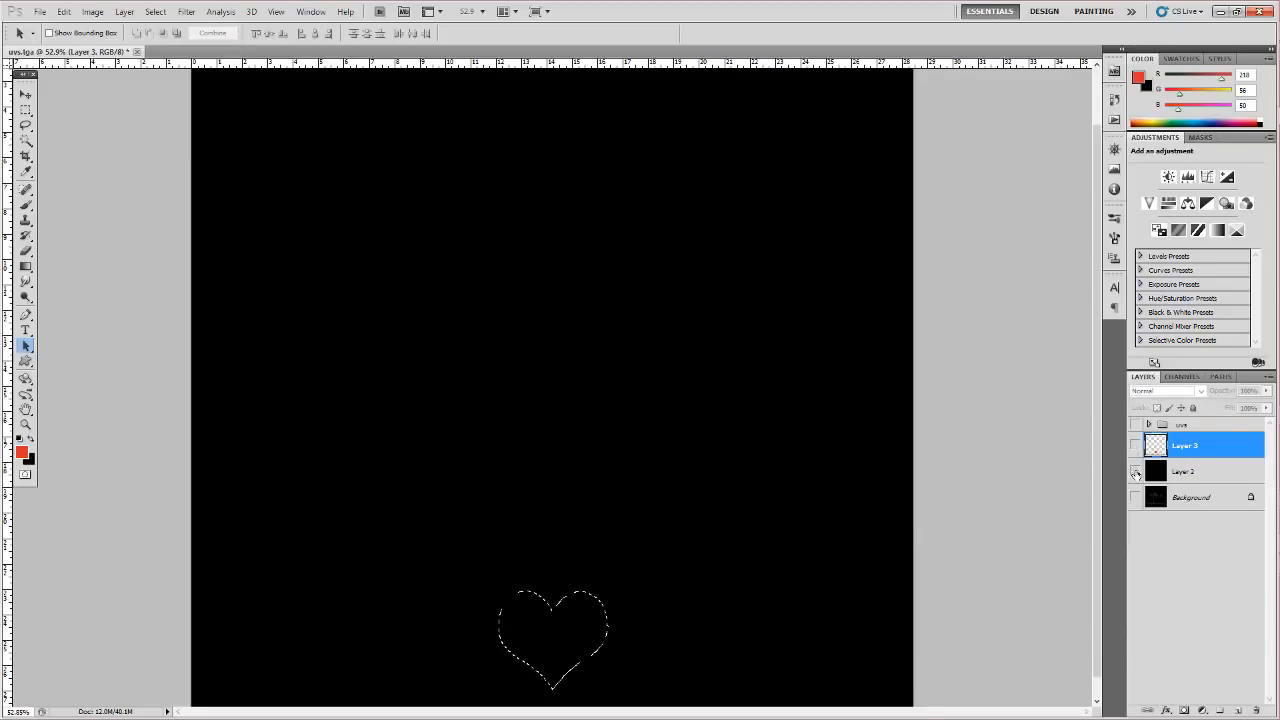
pyautogui.click(1136, 470)
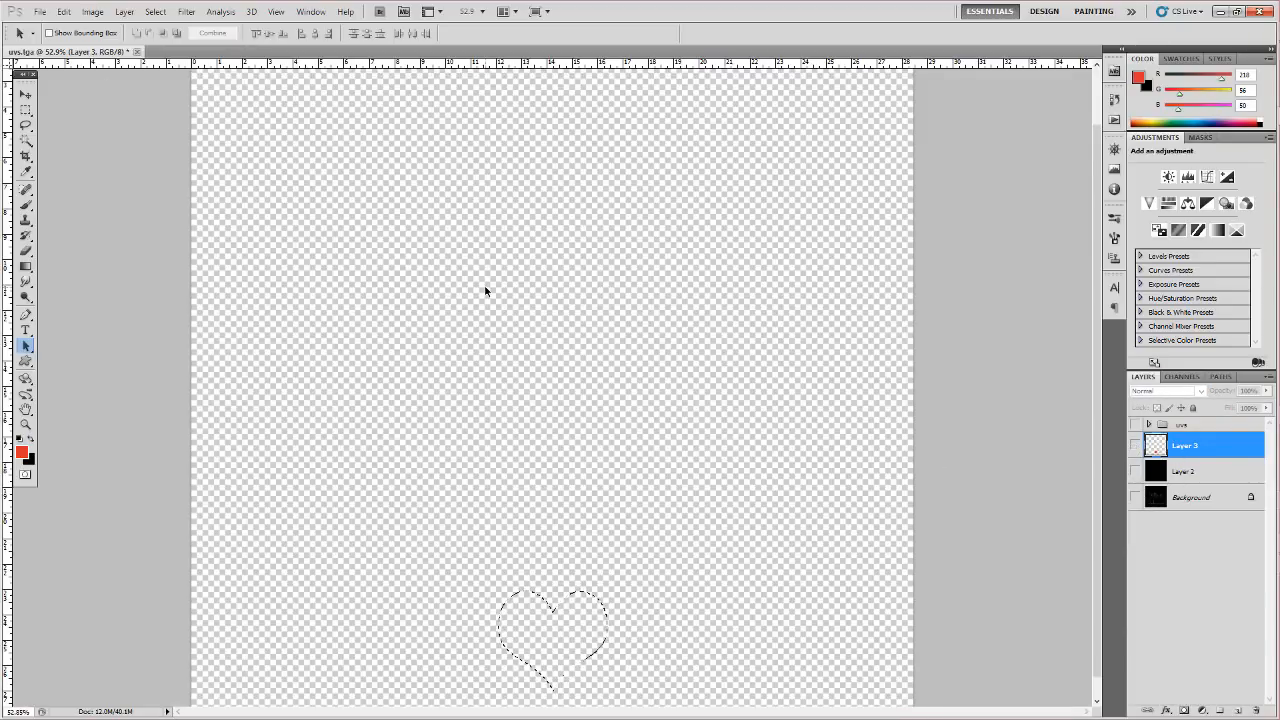
pyautogui.hotkey('ctrl', 'd')
# Open uvs.tga from the Textures folder and update the document with the changed copy on disk
pyautogui.hotkey('ctrl', 'o')
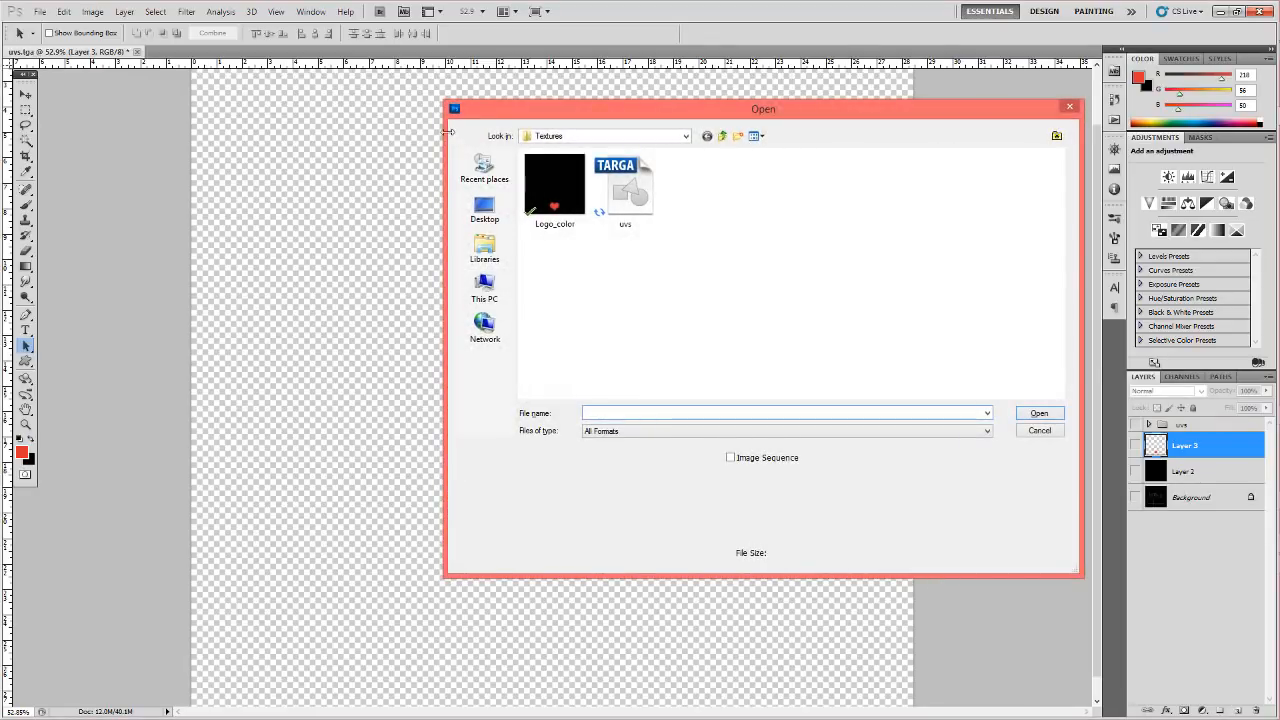
pyautogui.click(617, 183)
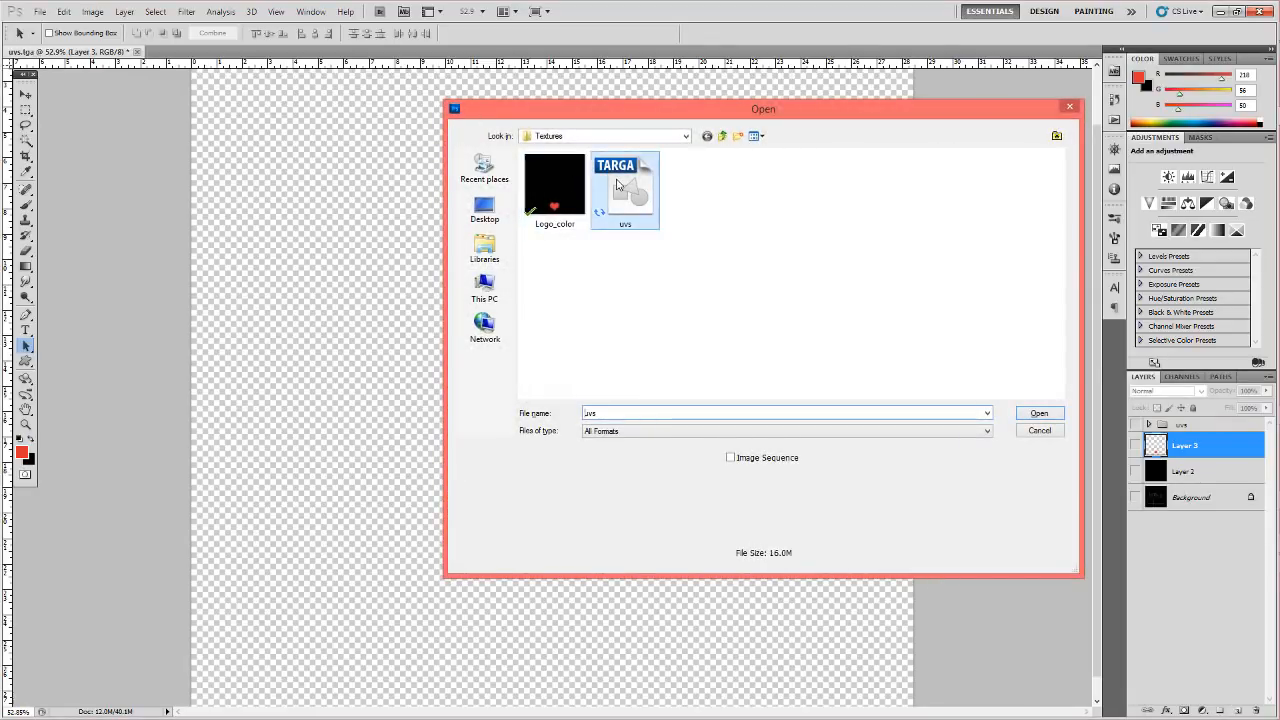
pyautogui.click(1054, 419)
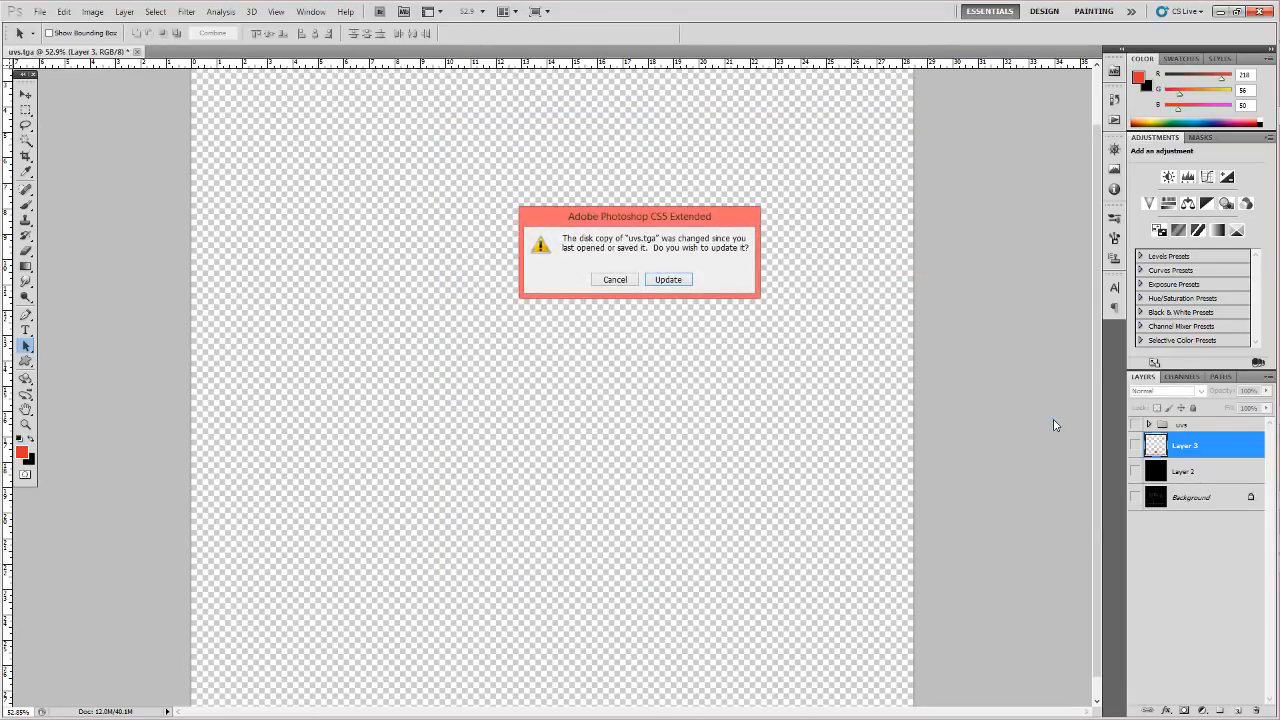
pyautogui.click(686, 280)
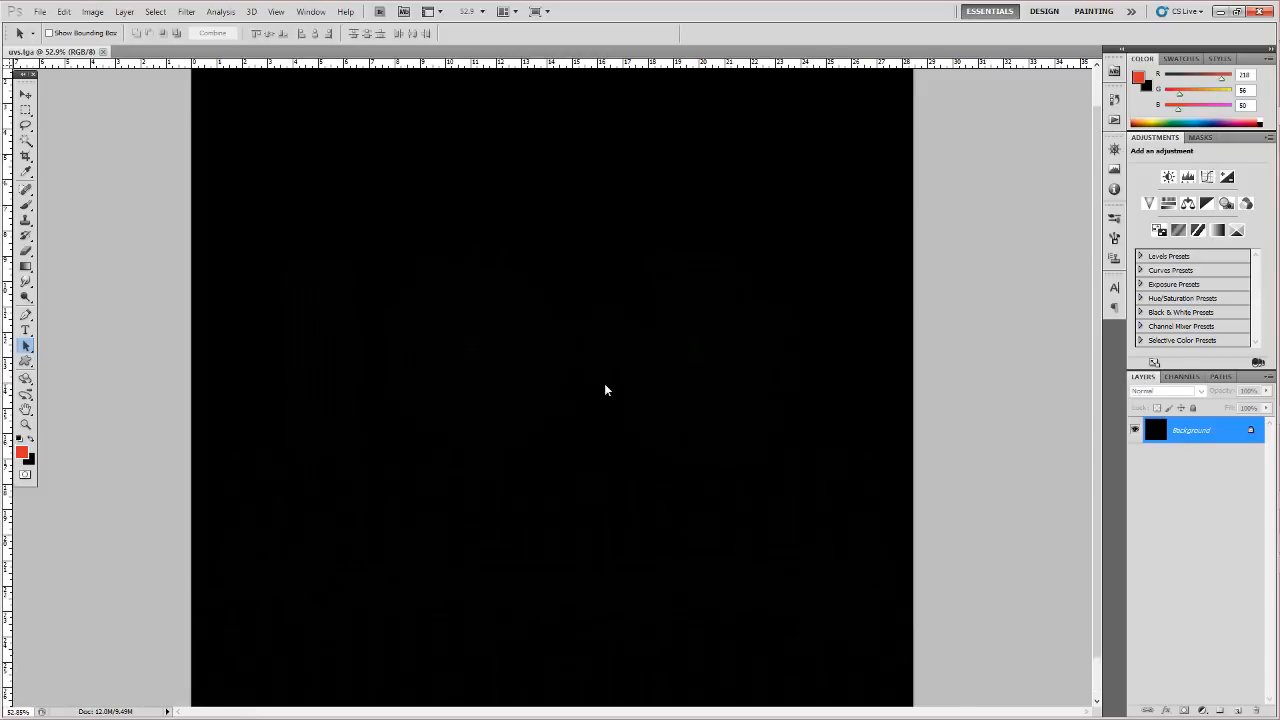
# Load the Alpha 1 channel as a selection to pick out the UV wireframe
pyautogui.press('z')
pyautogui.moveTo(591, 471)
pyautogui.mouseDown()
pyautogui.moveTo(754, 389)
pyautogui.moveTo(600, 458)
pyautogui.mouseUp()
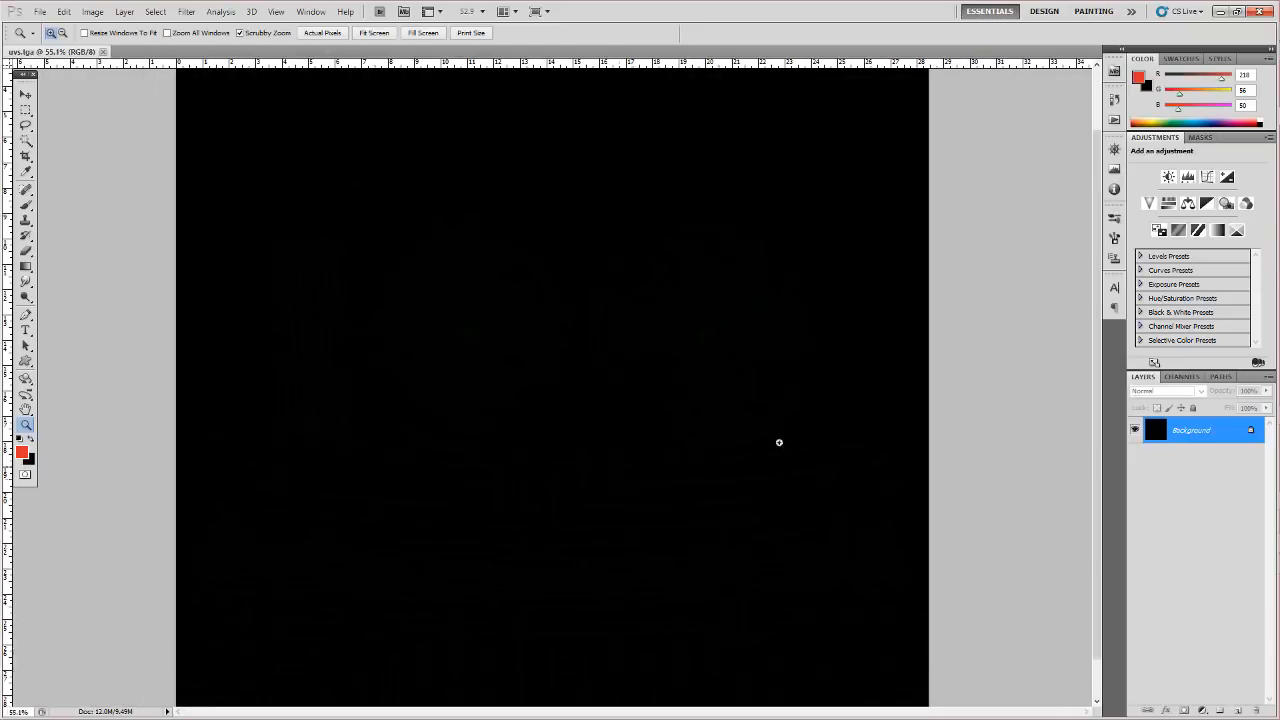
pyautogui.click(1183, 377)
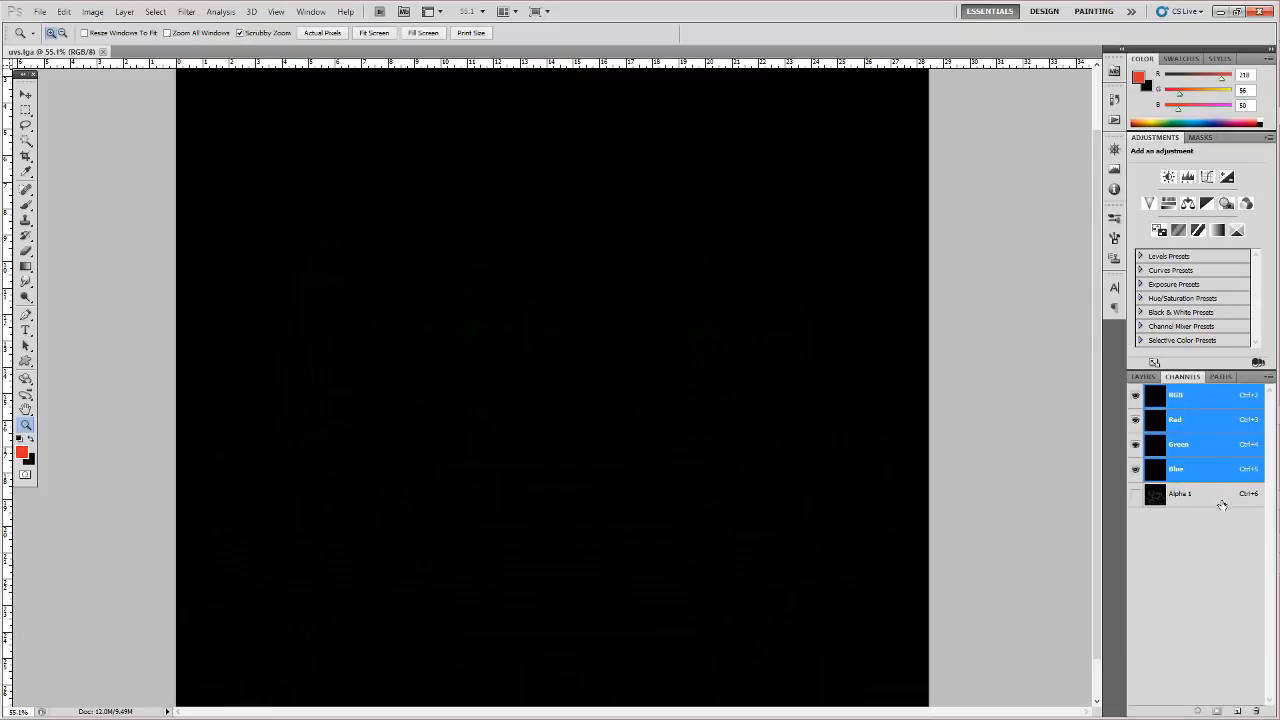
pyautogui.keyDown('ctrl'); pyautogui.click(1155, 500); pyautogui.keyUp('ctrl')
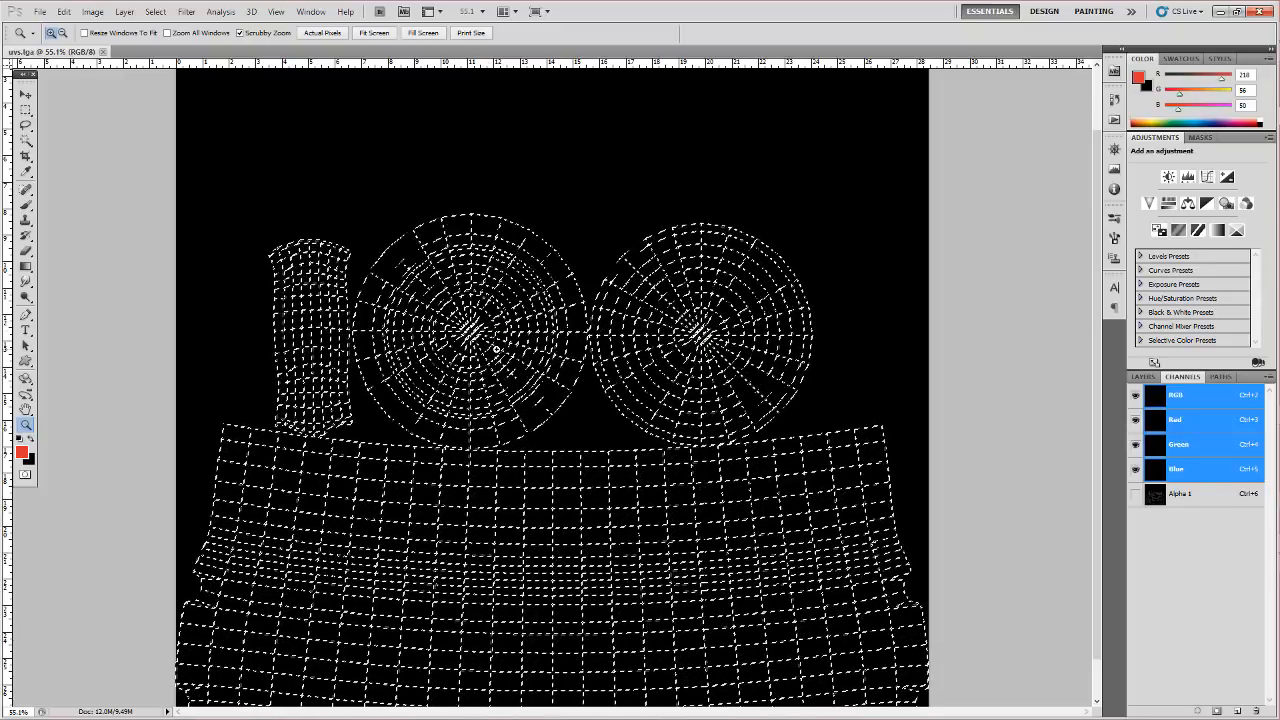
# Add a new layer above the background and fill the wireframe selection with bright red (RGB 255, 9, 0)
pyautogui.click(1143, 377)
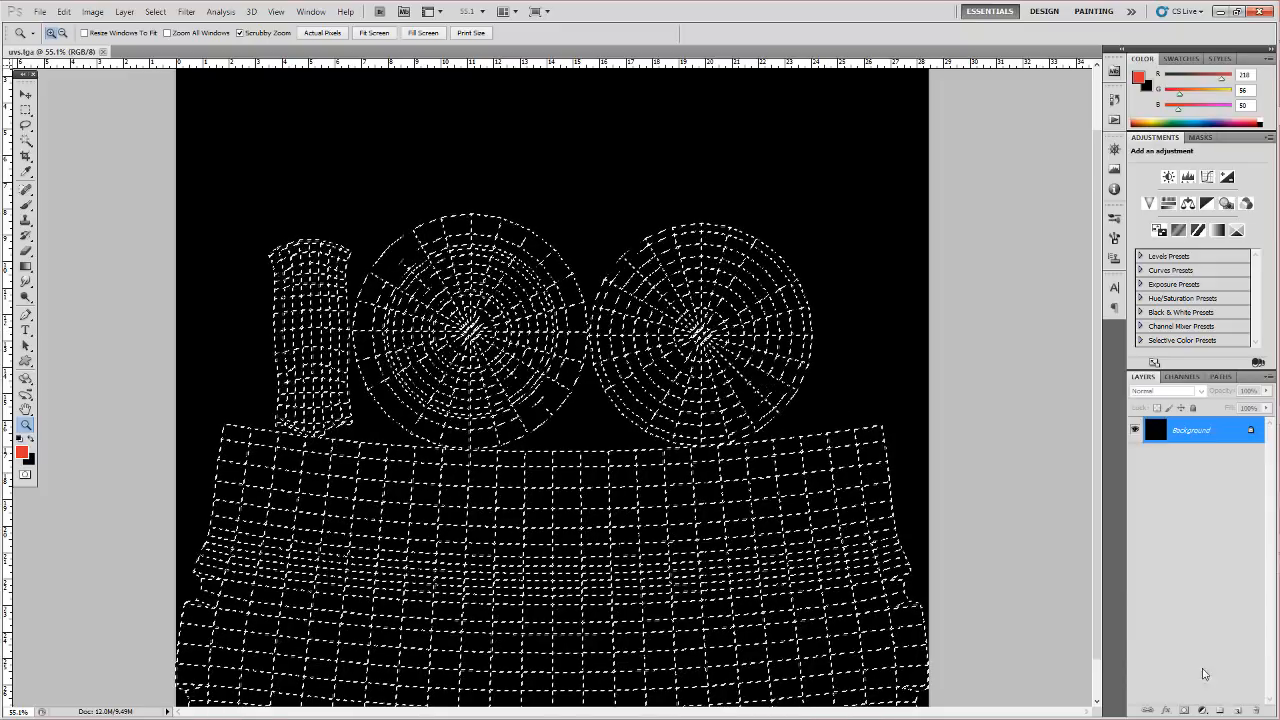
pyautogui.click(1238, 710)
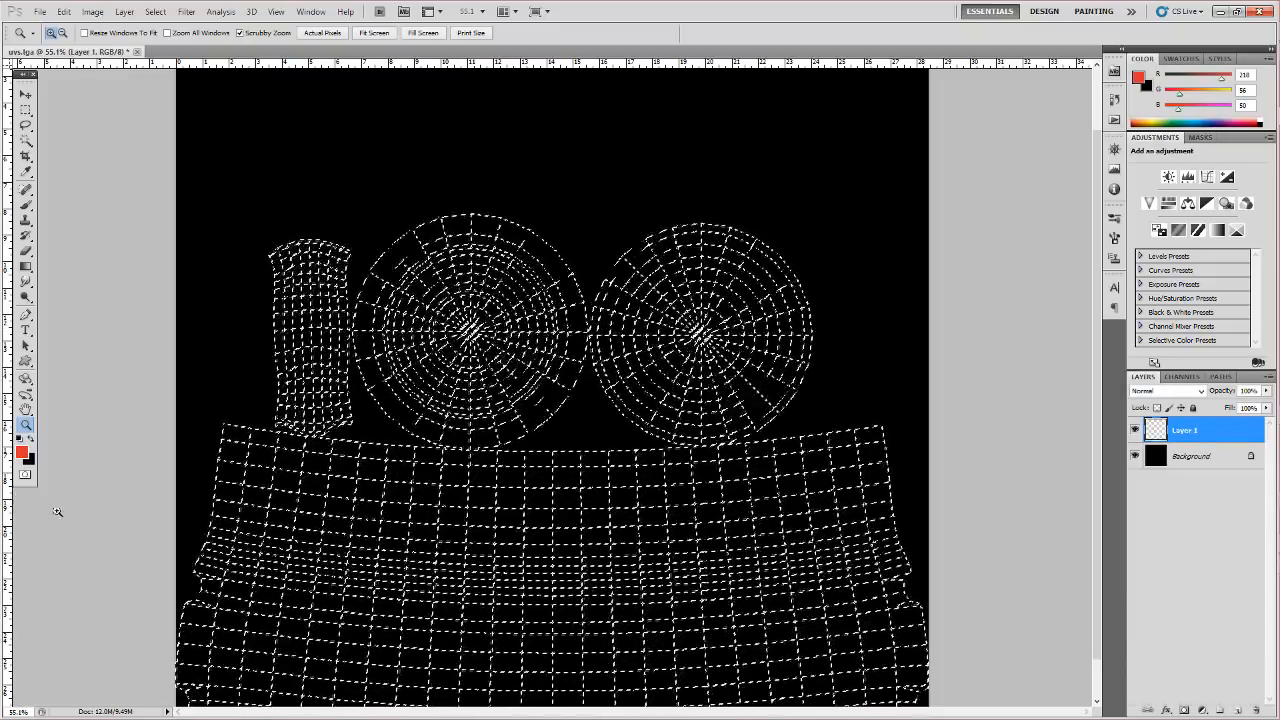
pyautogui.click(22, 455)
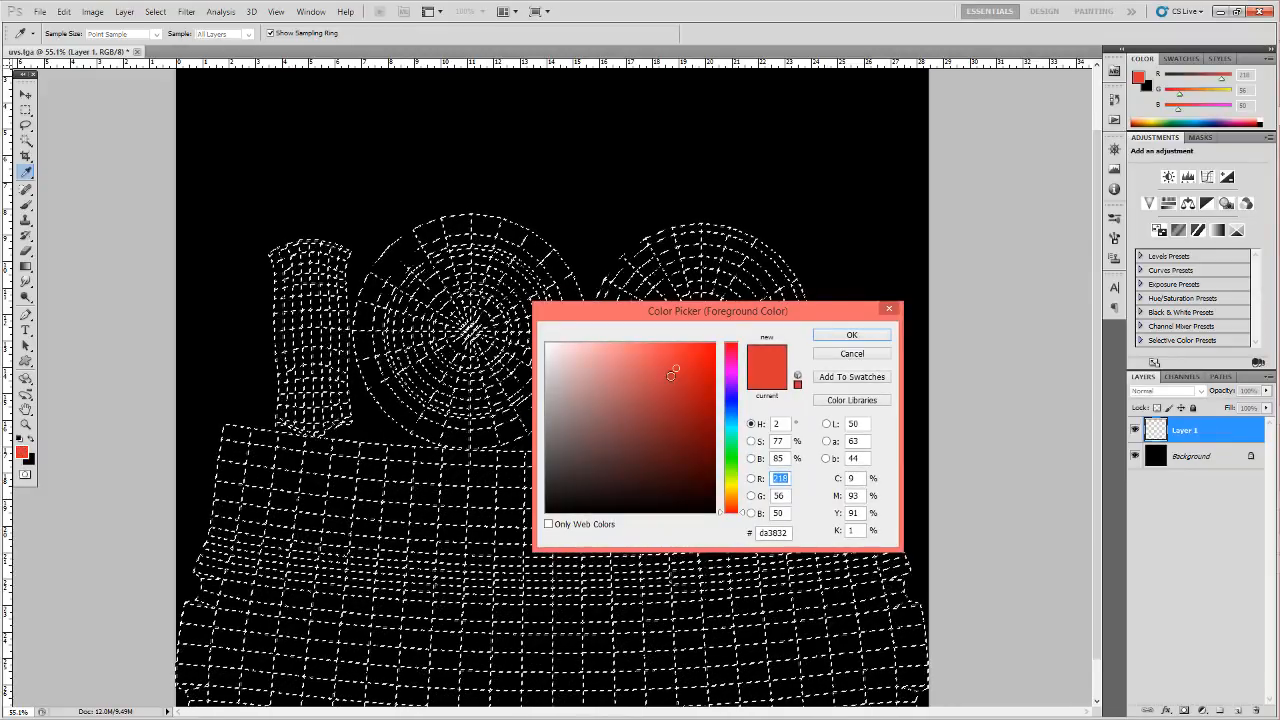
pyautogui.click(838, 337)
pyautogui.press('z')
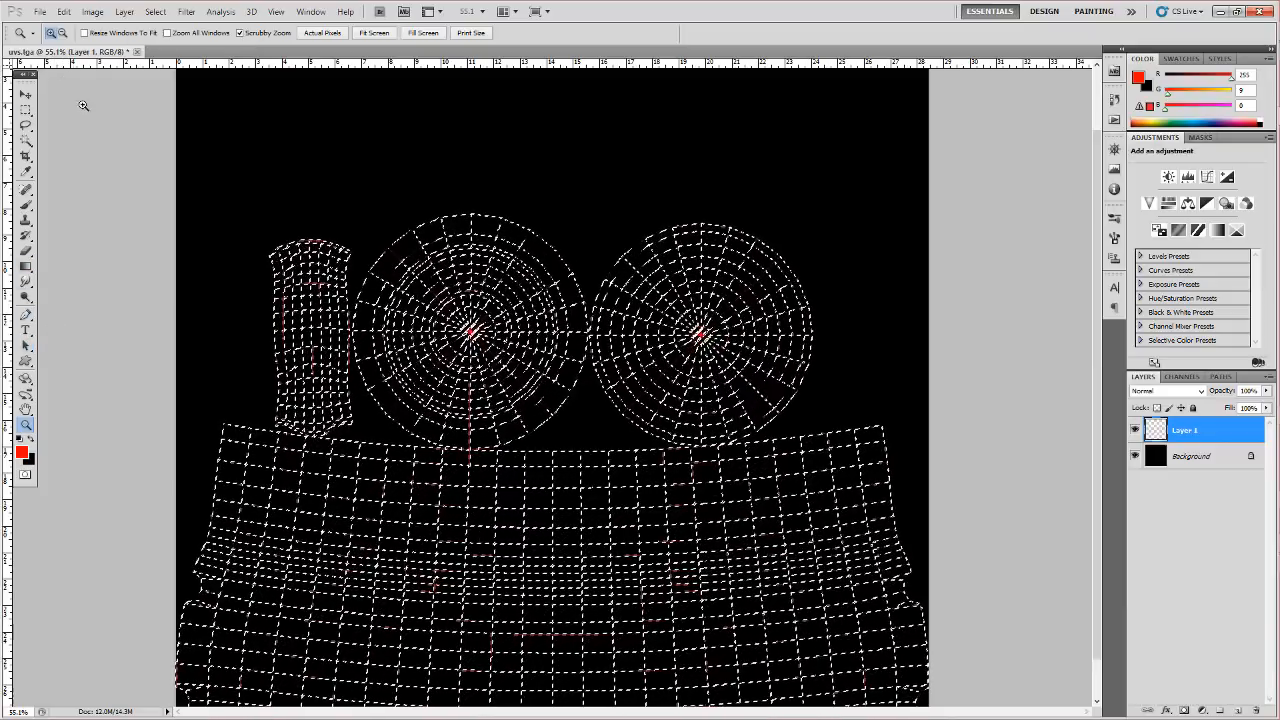
# Clear the selection around the red wireframe and show the whole UV layout on the canvas
pyautogui.click(63, 11)
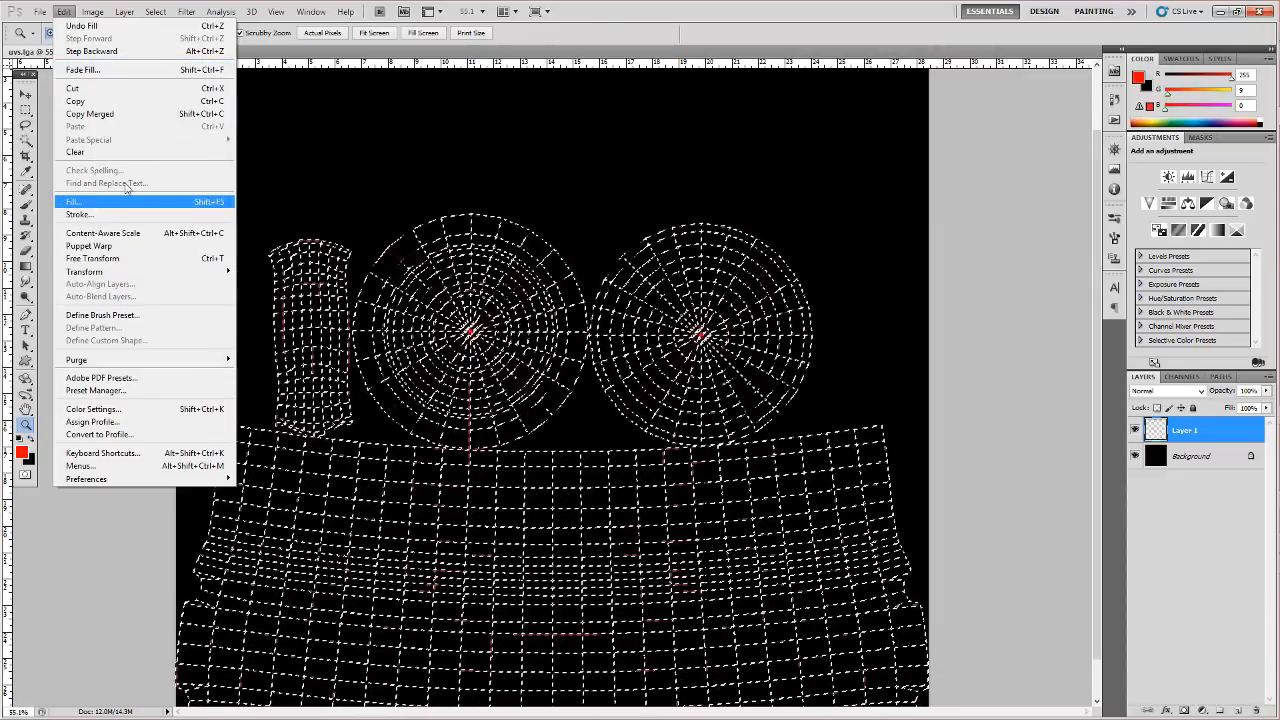
pyautogui.click(605, 14)
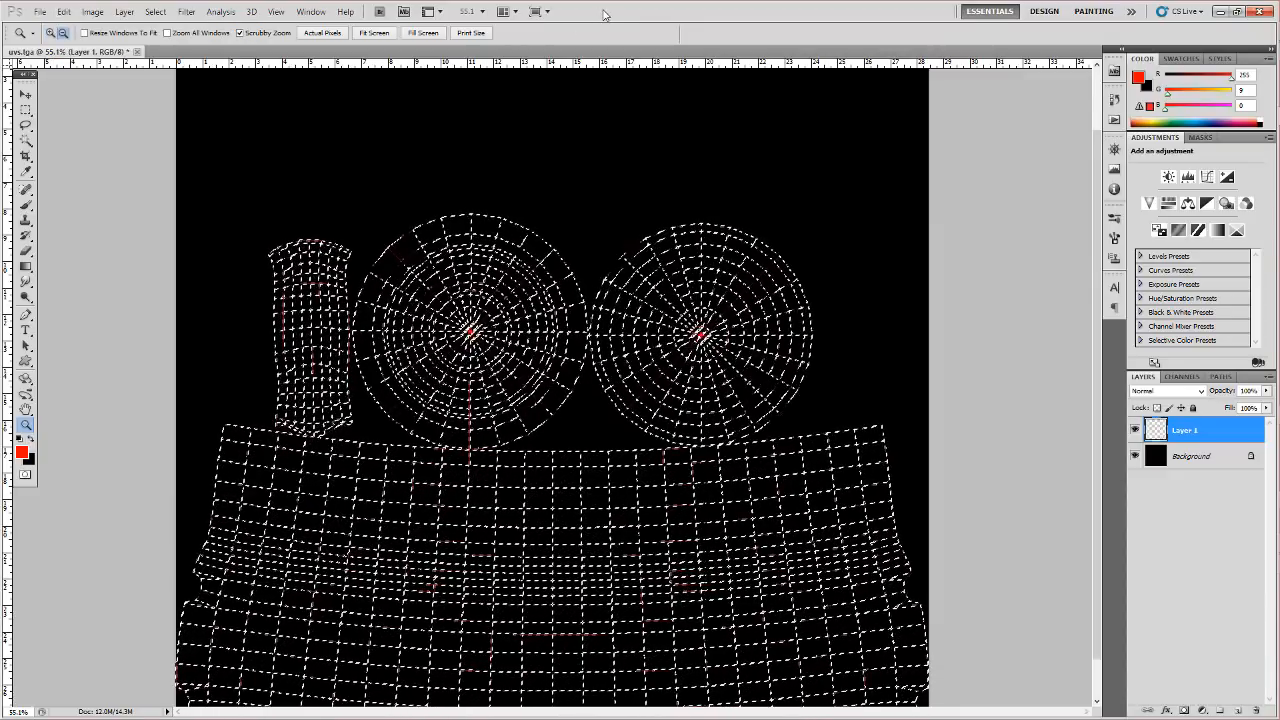
pyautogui.hotkey('ctrl', 'd')
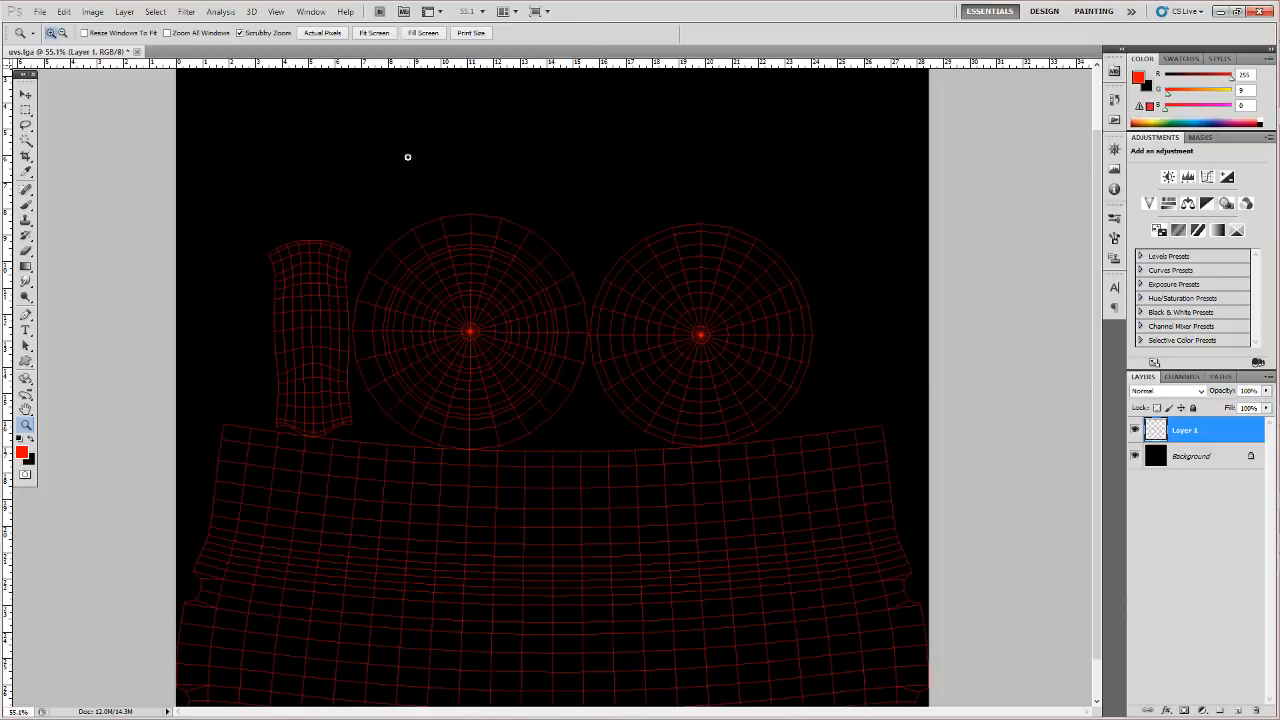
pyautogui.moveTo(648, 530)
pyautogui.mouseDown()
pyautogui.moveTo(706, 503)
pyautogui.moveTo(731, 514)
pyautogui.moveTo(646, 523)
pyautogui.mouseUp()
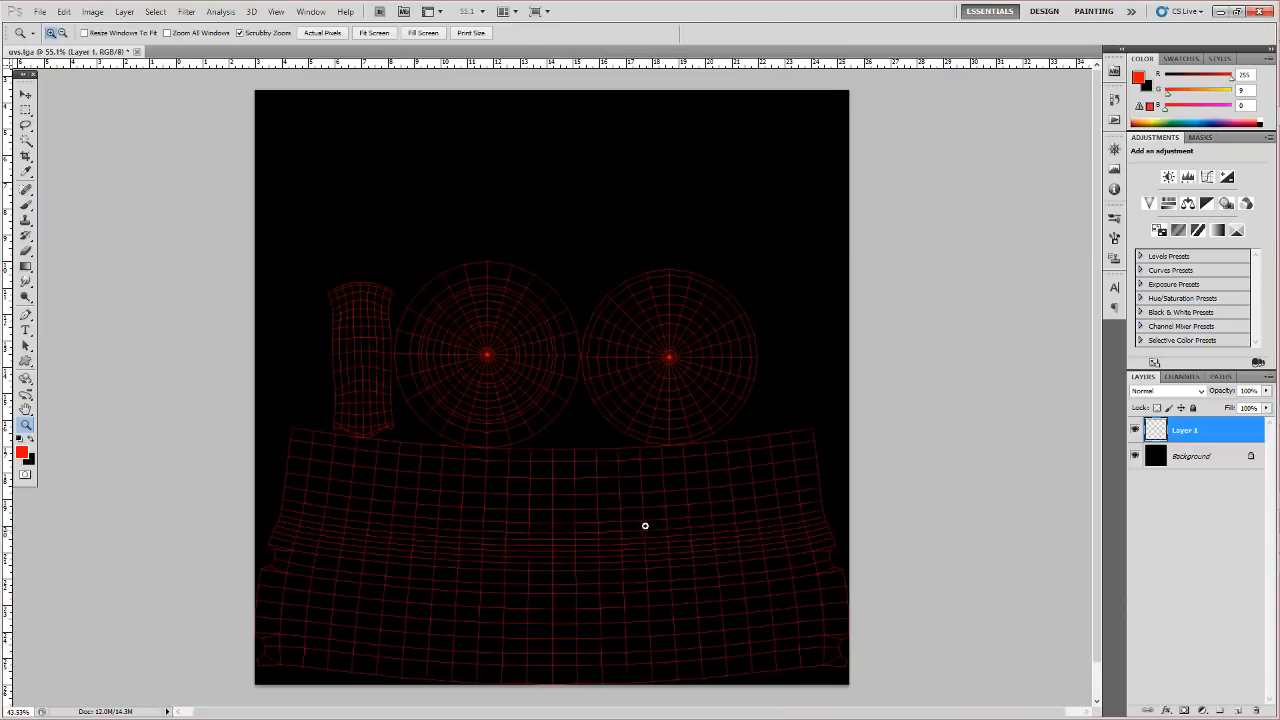
# Add a new empty layer between the background and the red UV wireframe layer
pyautogui.moveTo(563, 497); pyautogui.dragTo(589, 489)
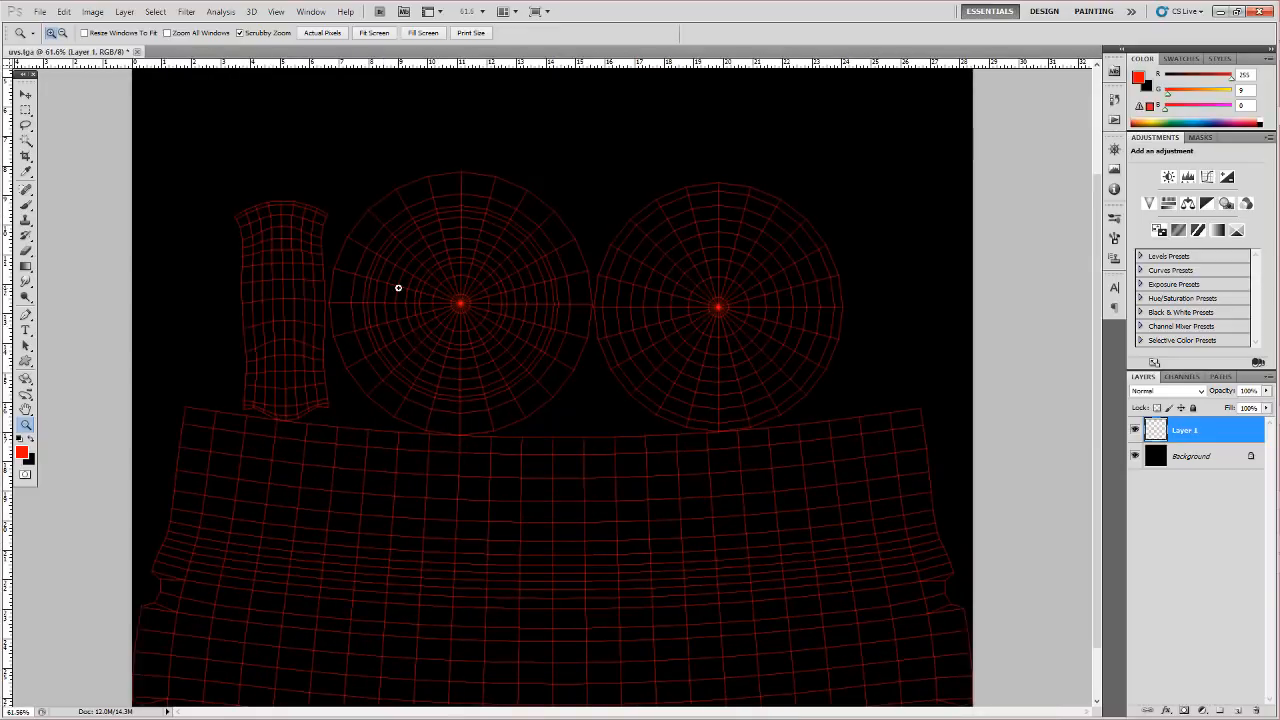
pyautogui.moveTo(486, 477); pyautogui.dragTo(377, 446)
pyautogui.moveTo(531, 417); pyautogui.dragTo(483, 426)
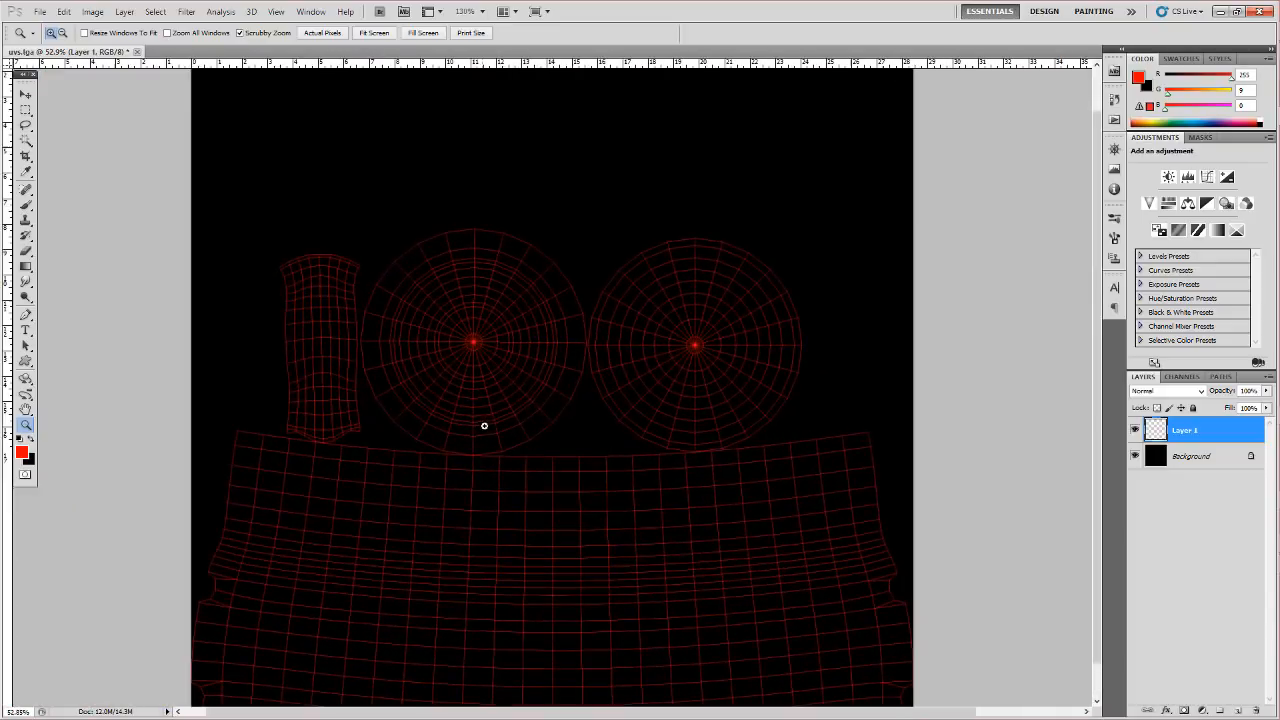
pyautogui.moveTo(652, 548); pyautogui.dragTo(586, 414)
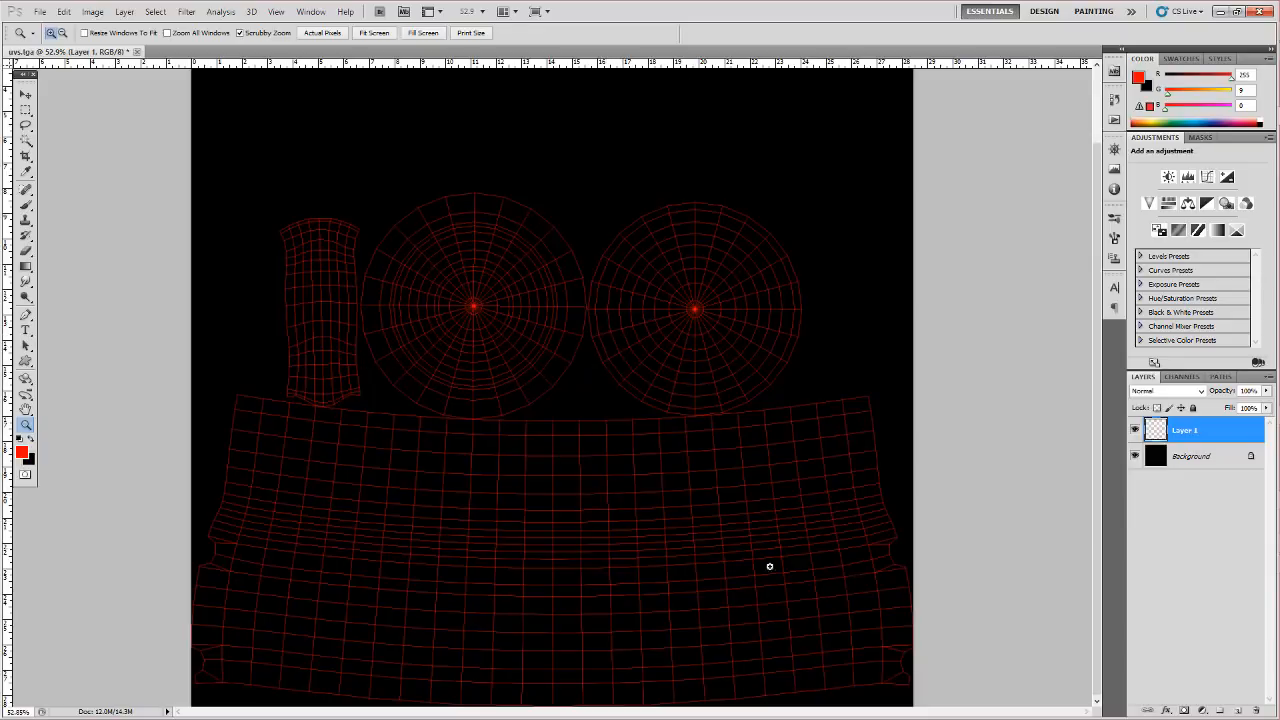
pyautogui.moveTo(591, 420); pyautogui.dragTo(720, 440)
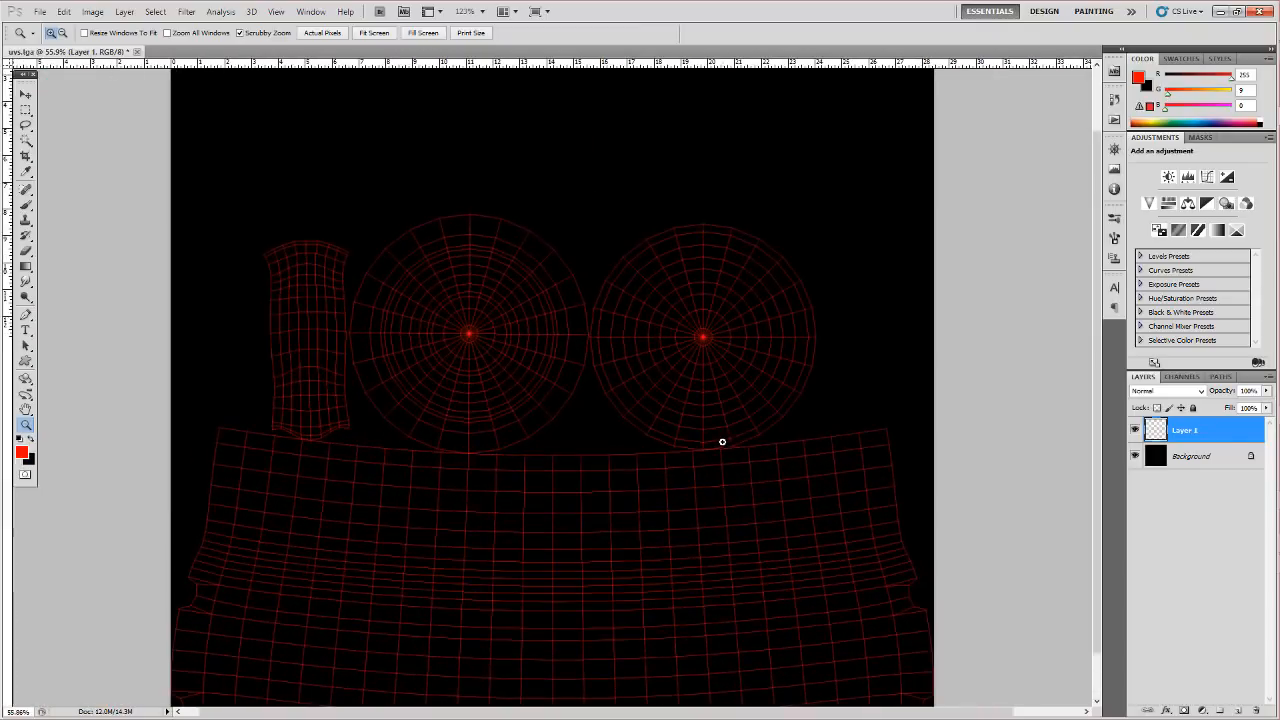
pyautogui.click(1238, 709)
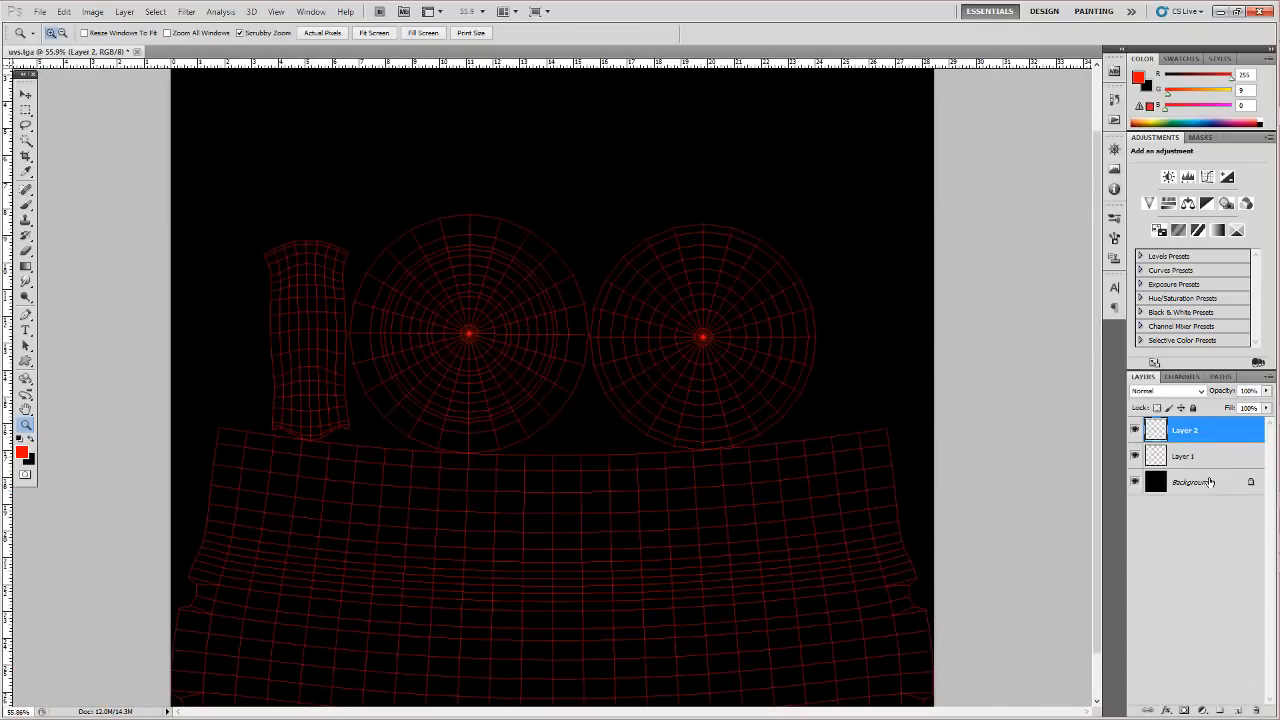
pyautogui.moveTo(1208, 429); pyautogui.dragTo(1204, 473)
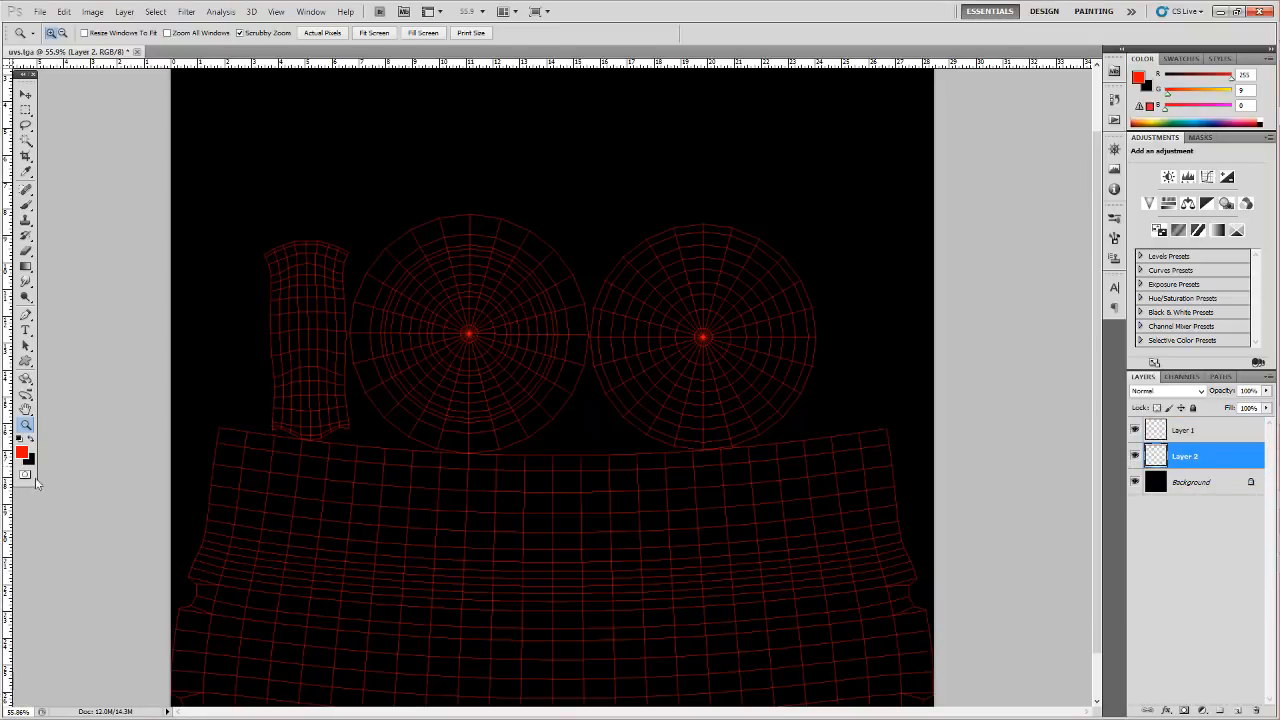
# Draw a heart custom-shape path on the mug's wall UV shell and move it down to the shell's lower middle
pyautogui.click(26, 362)
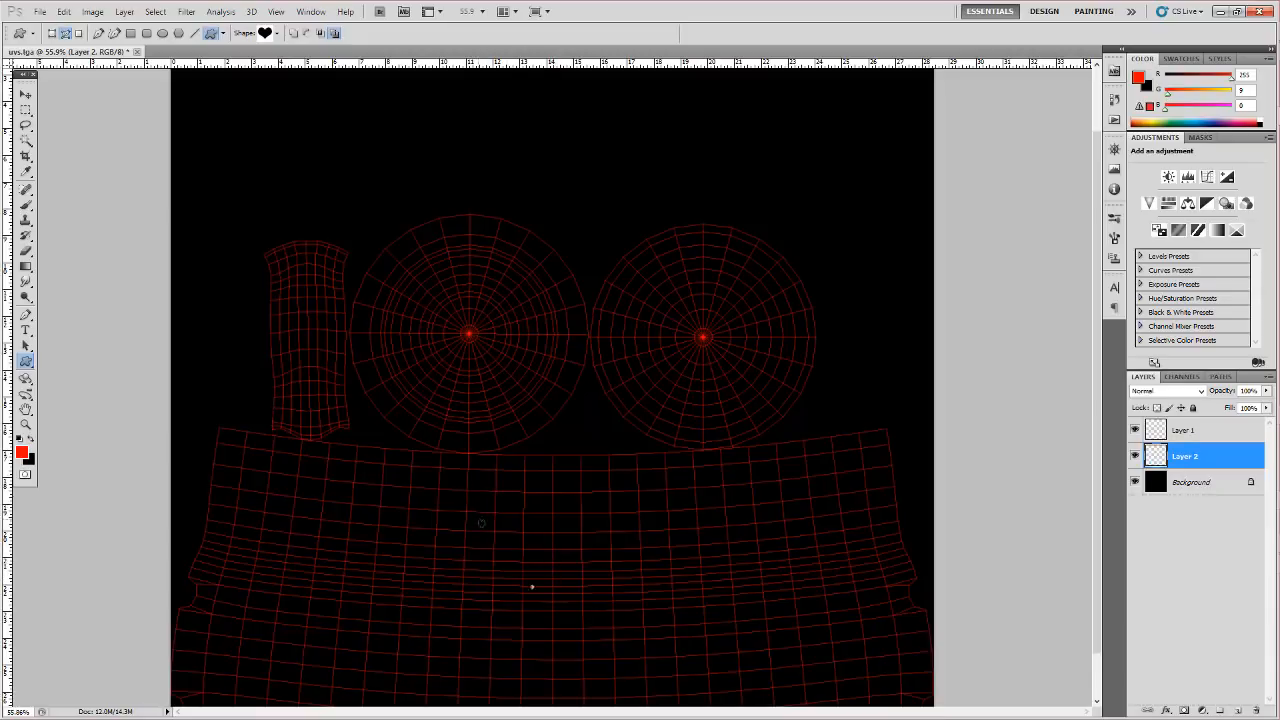
pyautogui.moveTo(481, 523); pyautogui.dragTo(610, 637)
pyautogui.moveTo(636, 645); pyautogui.dragTo(634, 593)
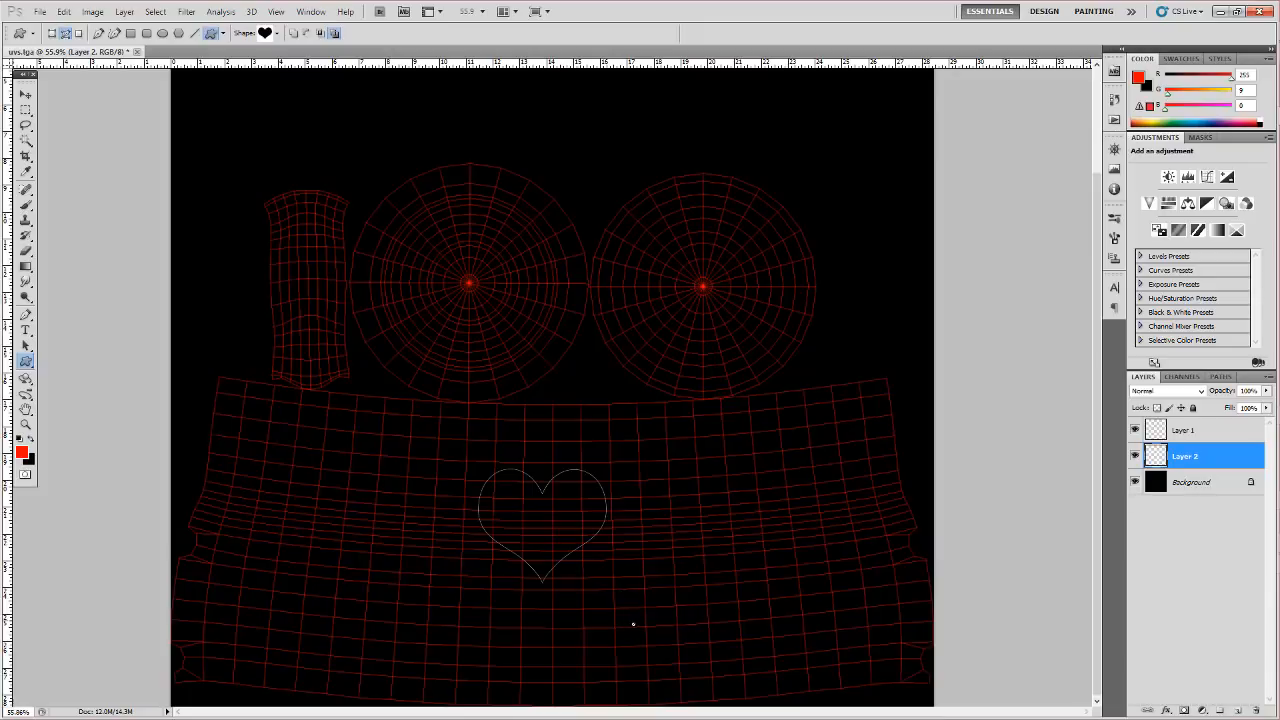
pyautogui.press('a')
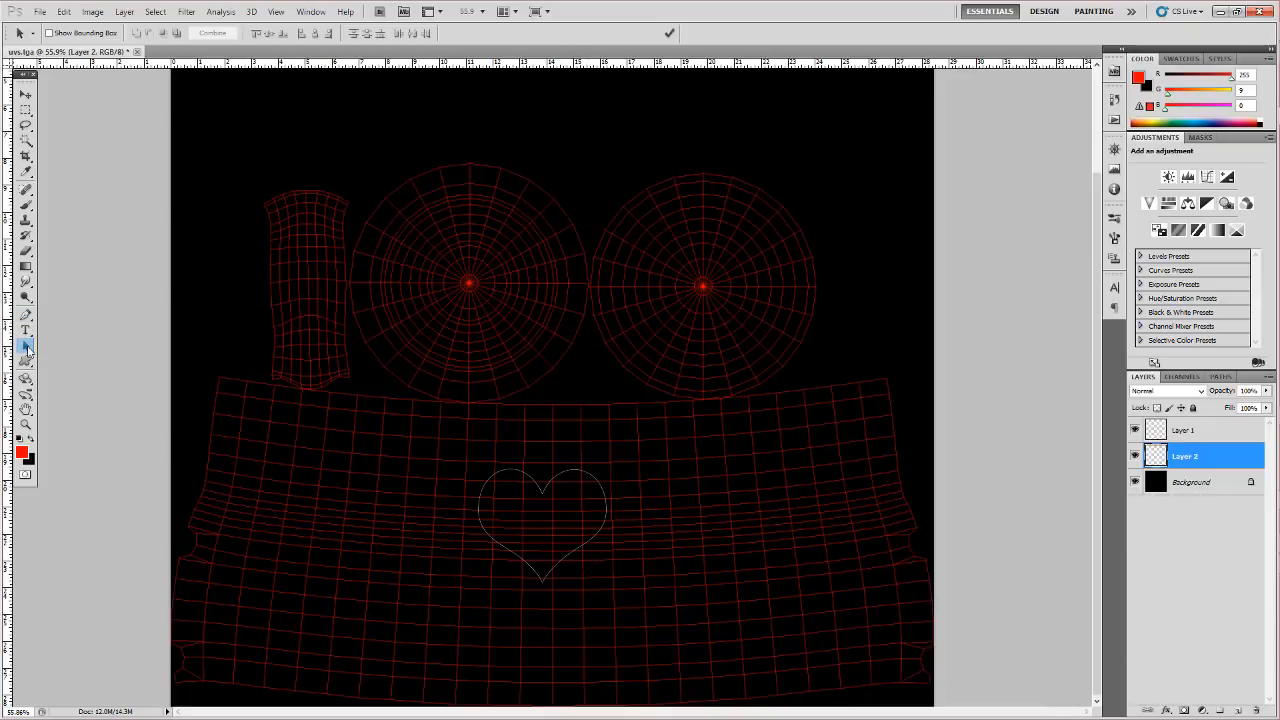
pyautogui.click(564, 566)
pyautogui.moveTo(564, 566); pyautogui.dragTo(571, 662)
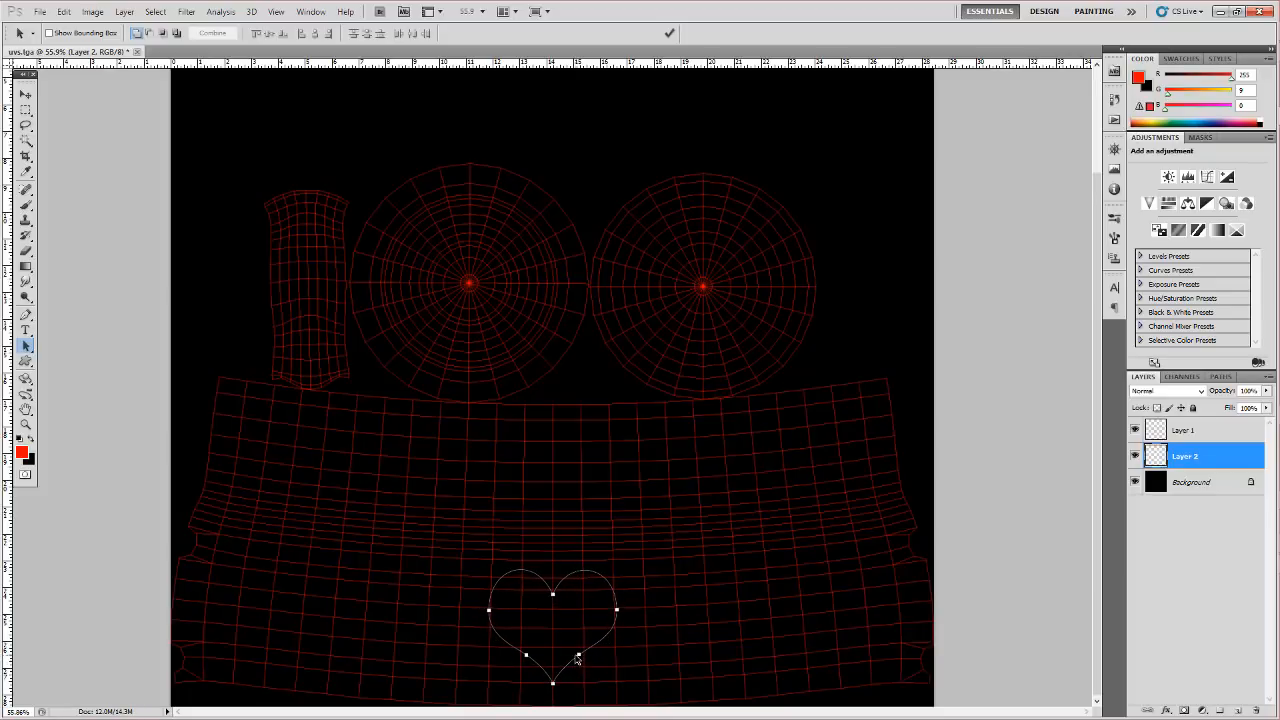
# Try converting the heart path into a selection with a feather radius of 20 pixels
pyautogui.rightClick(601, 614)
pyautogui.click(653, 532)
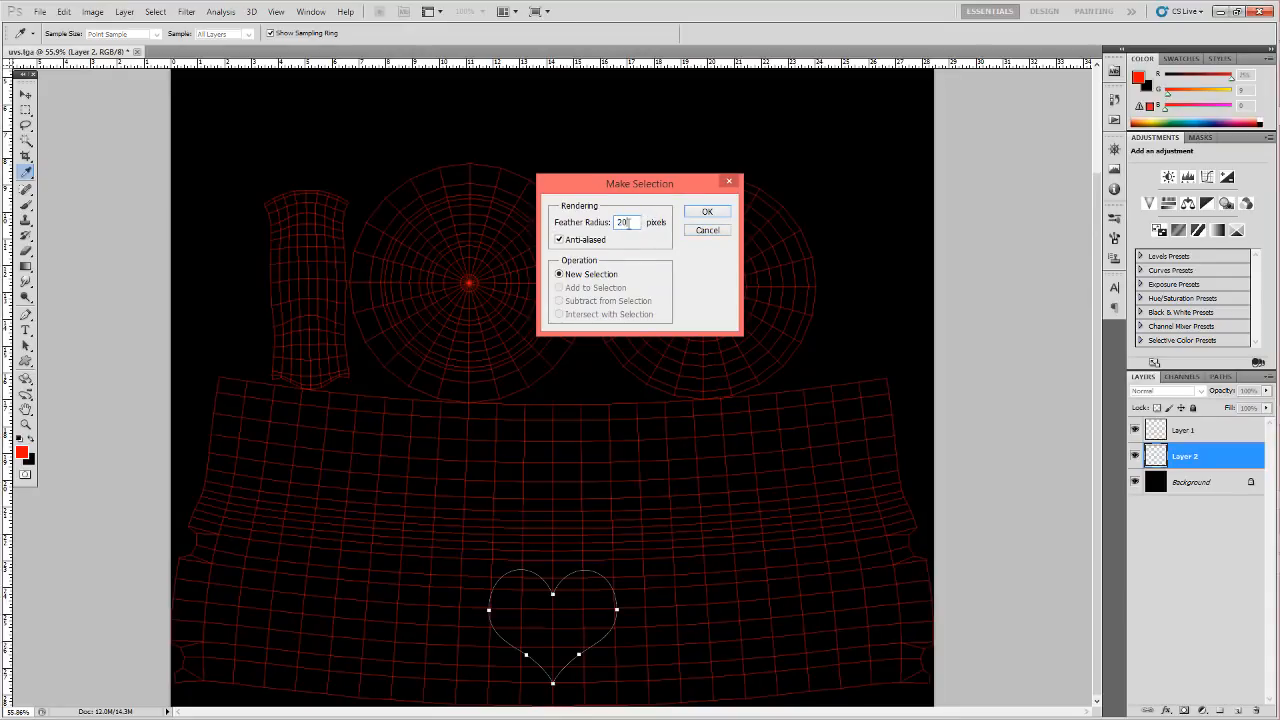
pyautogui.press('Return')
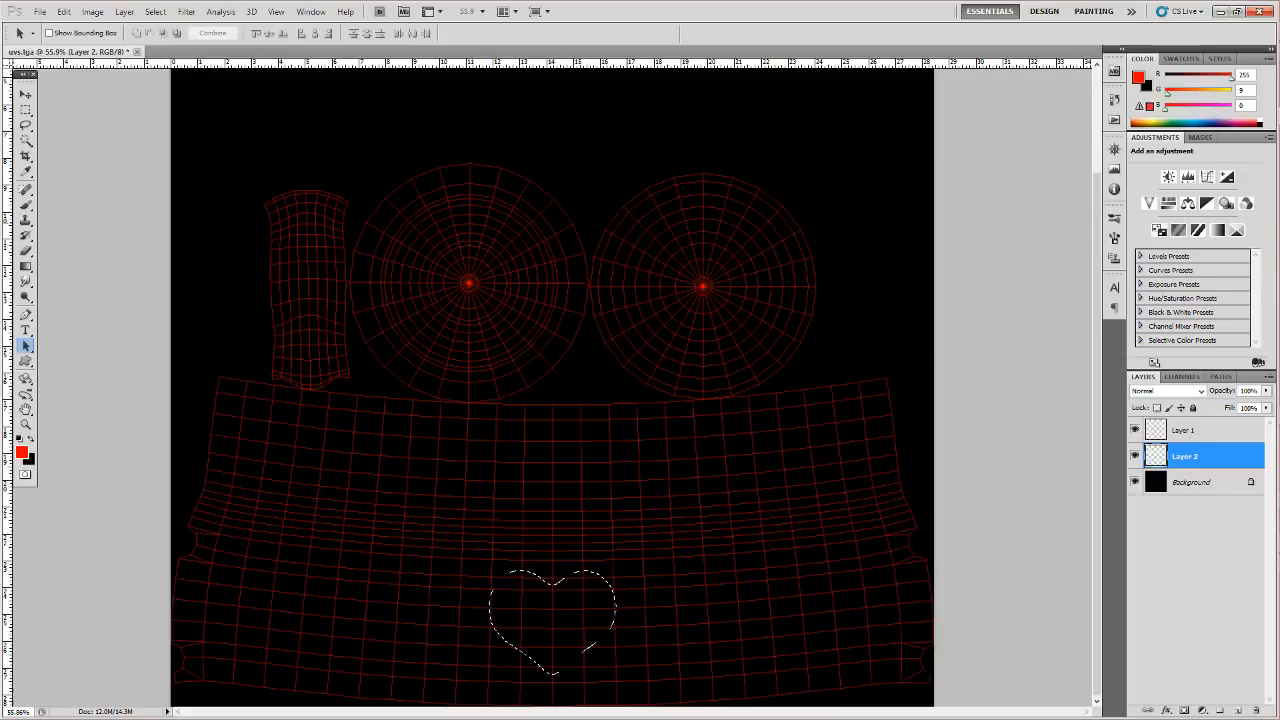
pyautogui.hotkey('ctrl', 'z')
# Convert the heart path into a new anti-aliased selection with a feather radius of 7 pixels
pyautogui.rightClick(613, 611)
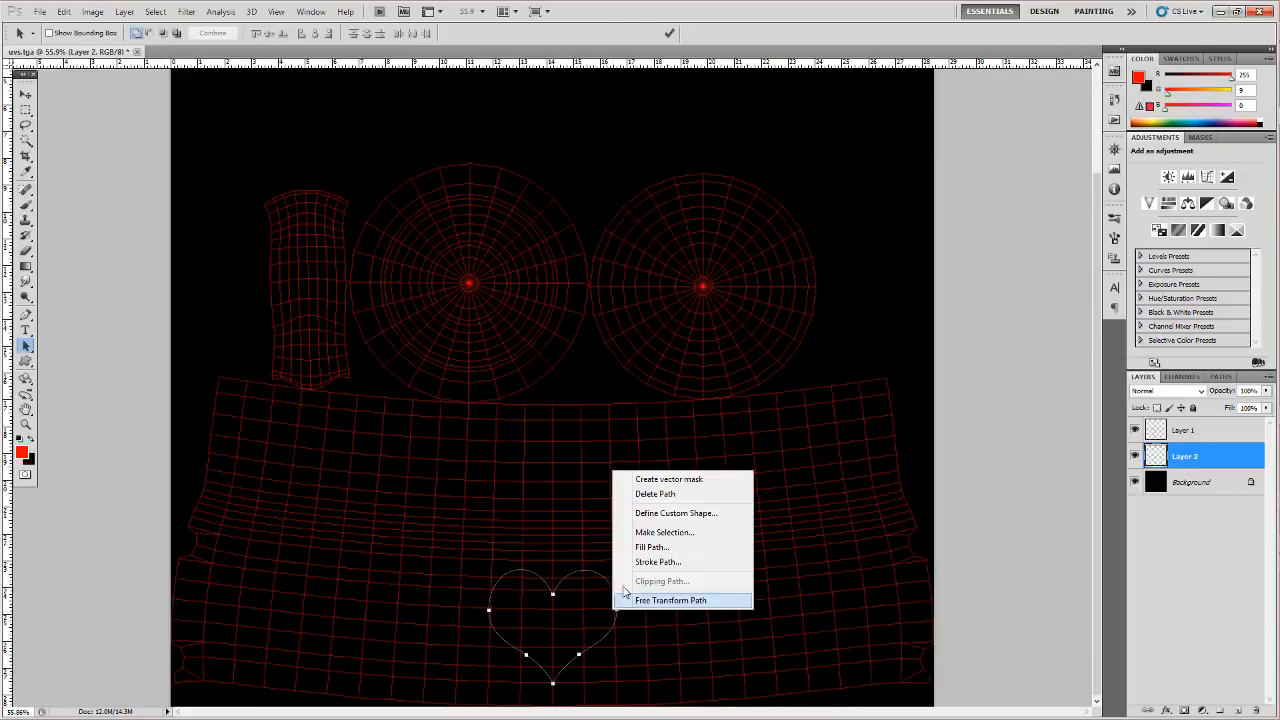
pyautogui.click(665, 532)
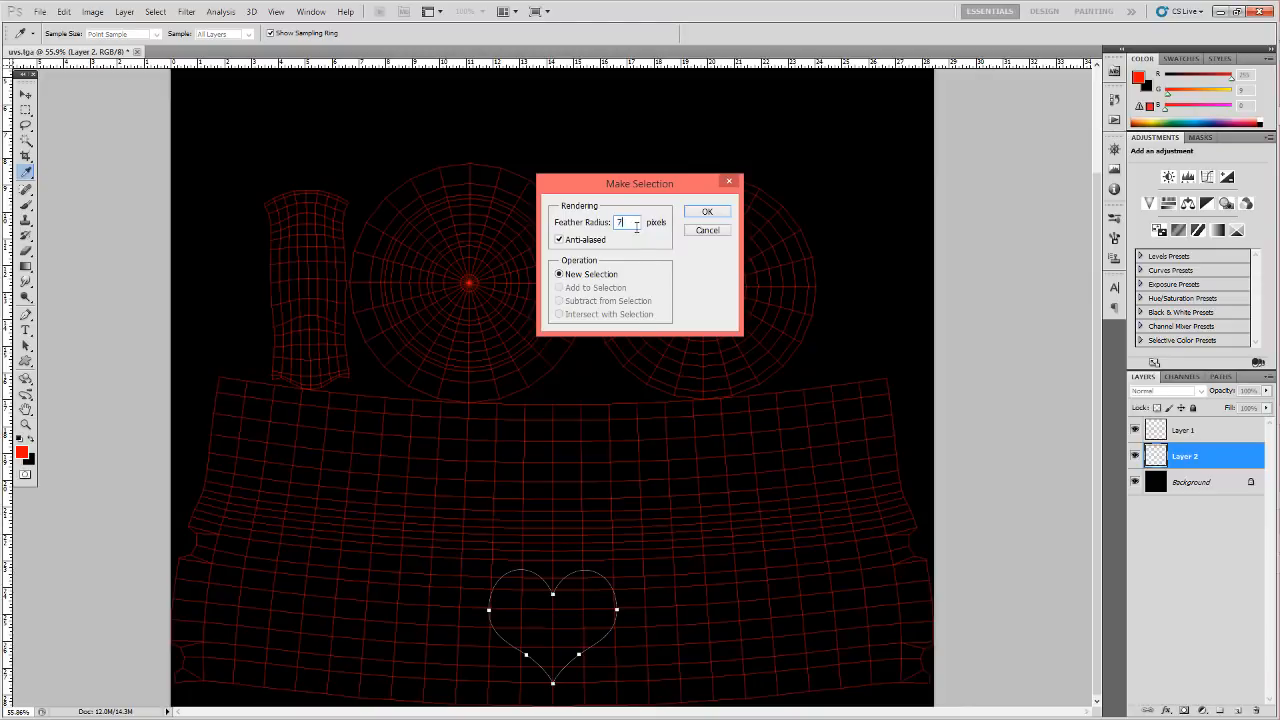
pyautogui.click(706, 211)
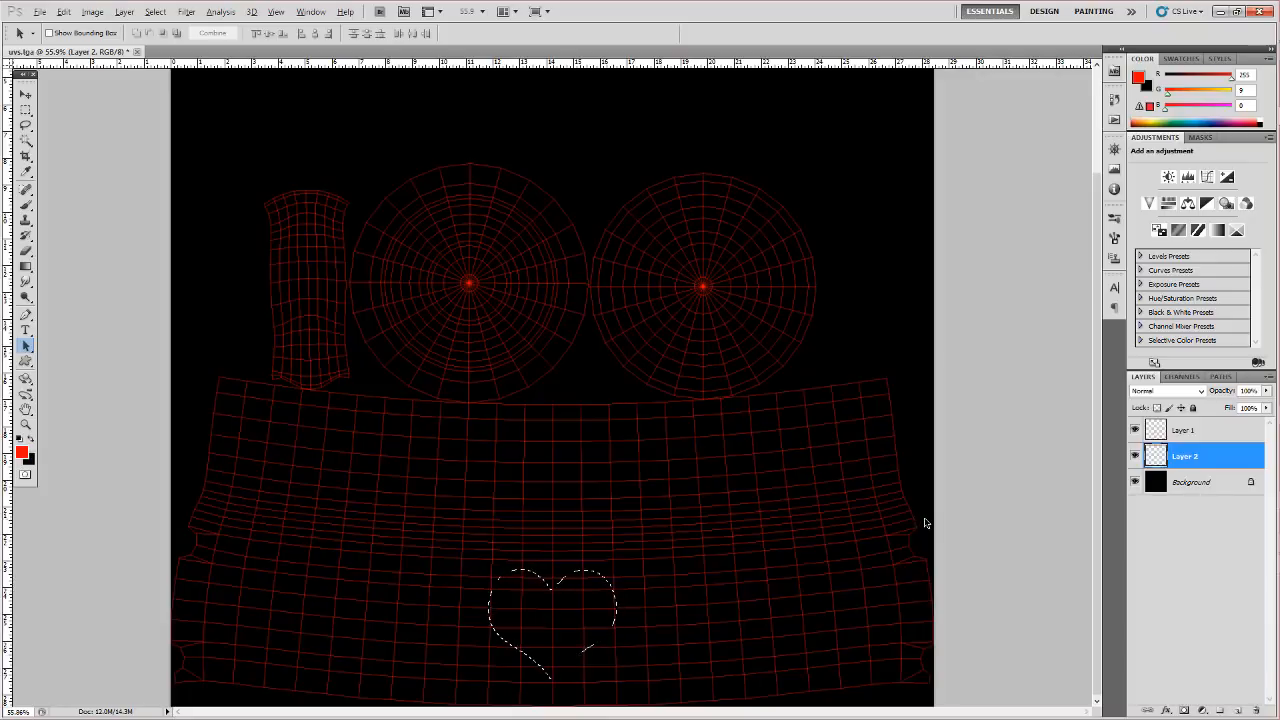
# Fill the heart selection with the red foreground colour, and leave only the artwork showing by hiding the wireframe layer and deselecting
pyautogui.hotkey('alt', 'BackSpace')
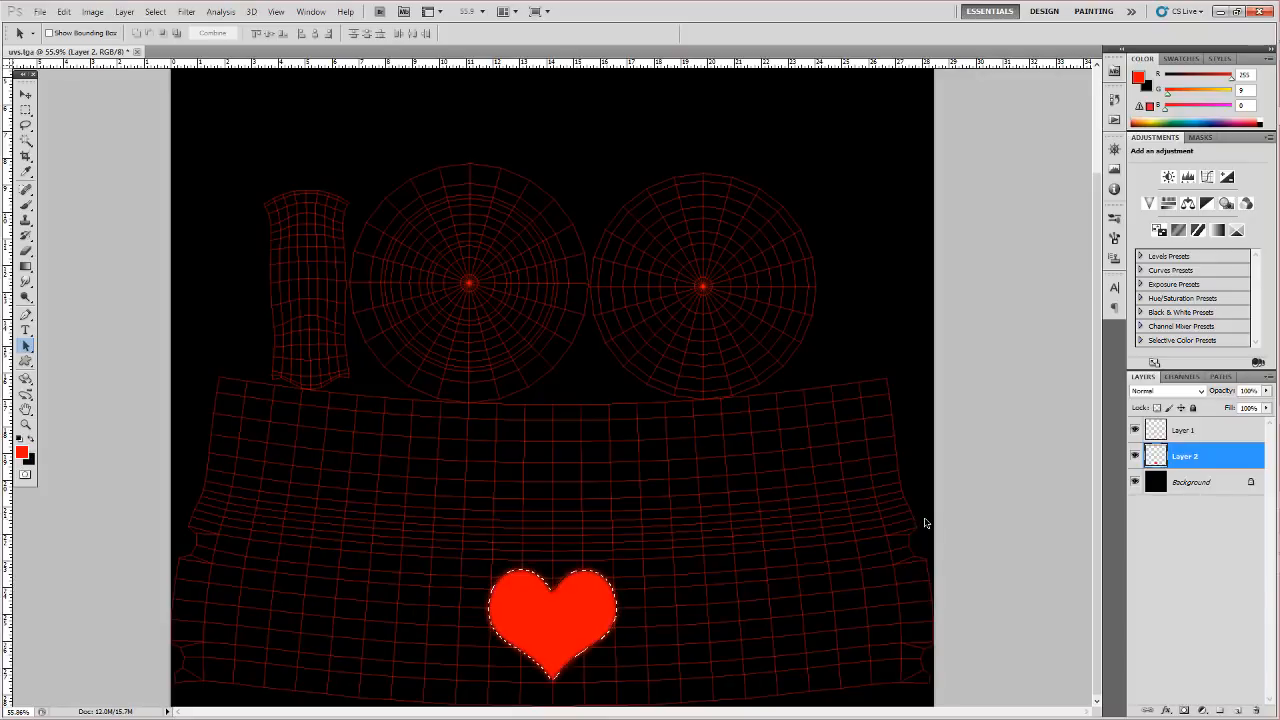
pyautogui.click(1135, 430)
pyautogui.hotkey('ctrl', 'd')
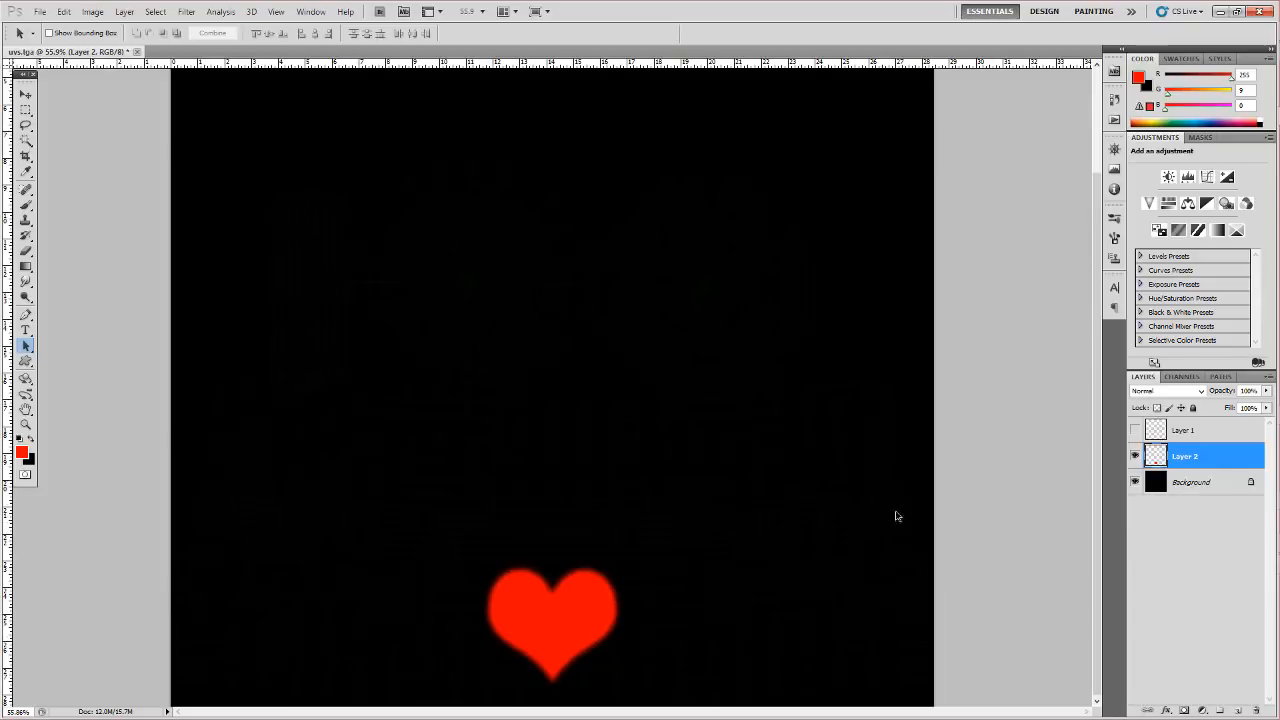
# Try filling the Background layer with the red foreground colour
pyautogui.click(1191, 486)
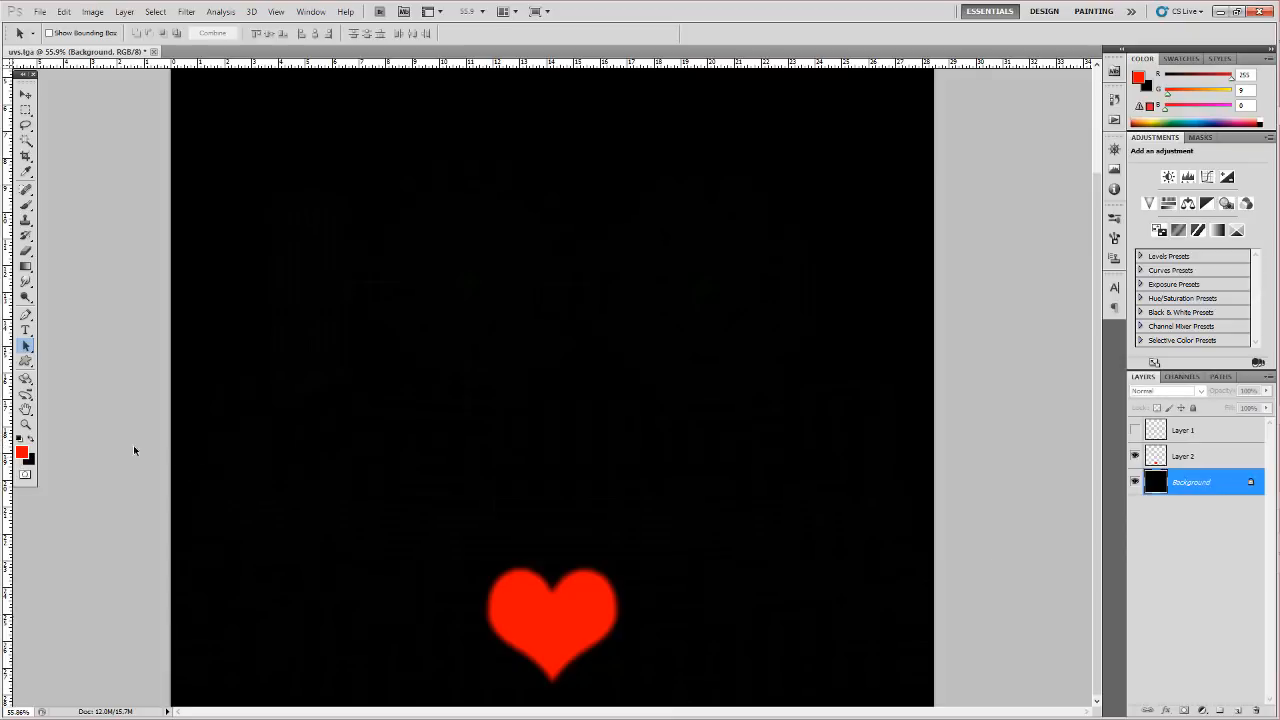
pyautogui.click(32, 441)
pyautogui.click(32, 441)
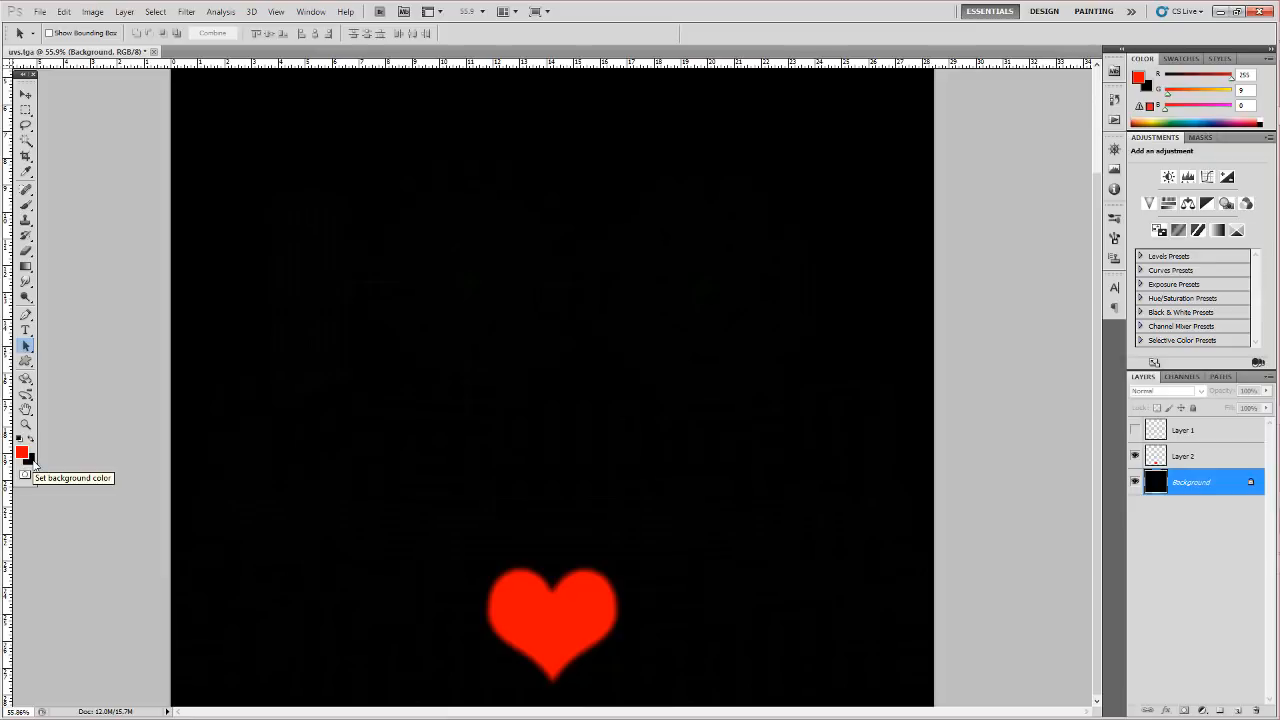
pyautogui.hotkey('alt', 'BackSpace')
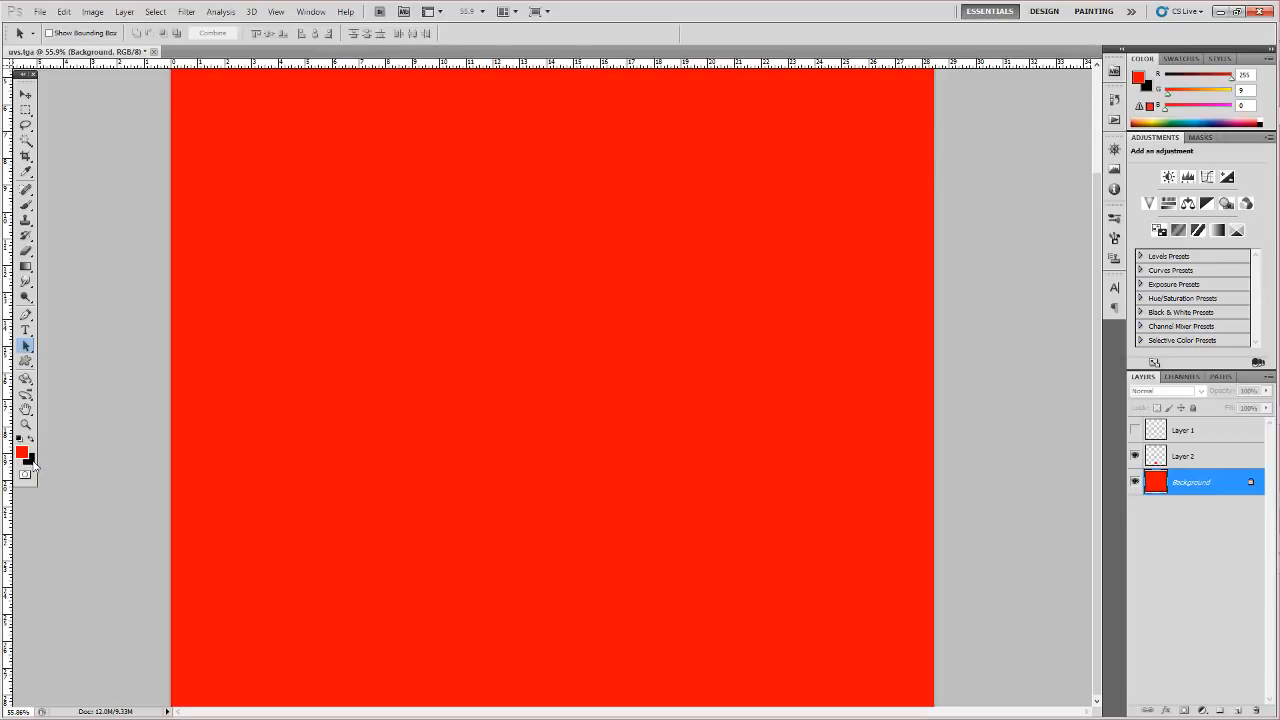
pyautogui.hotkey('ctrl', 'z')
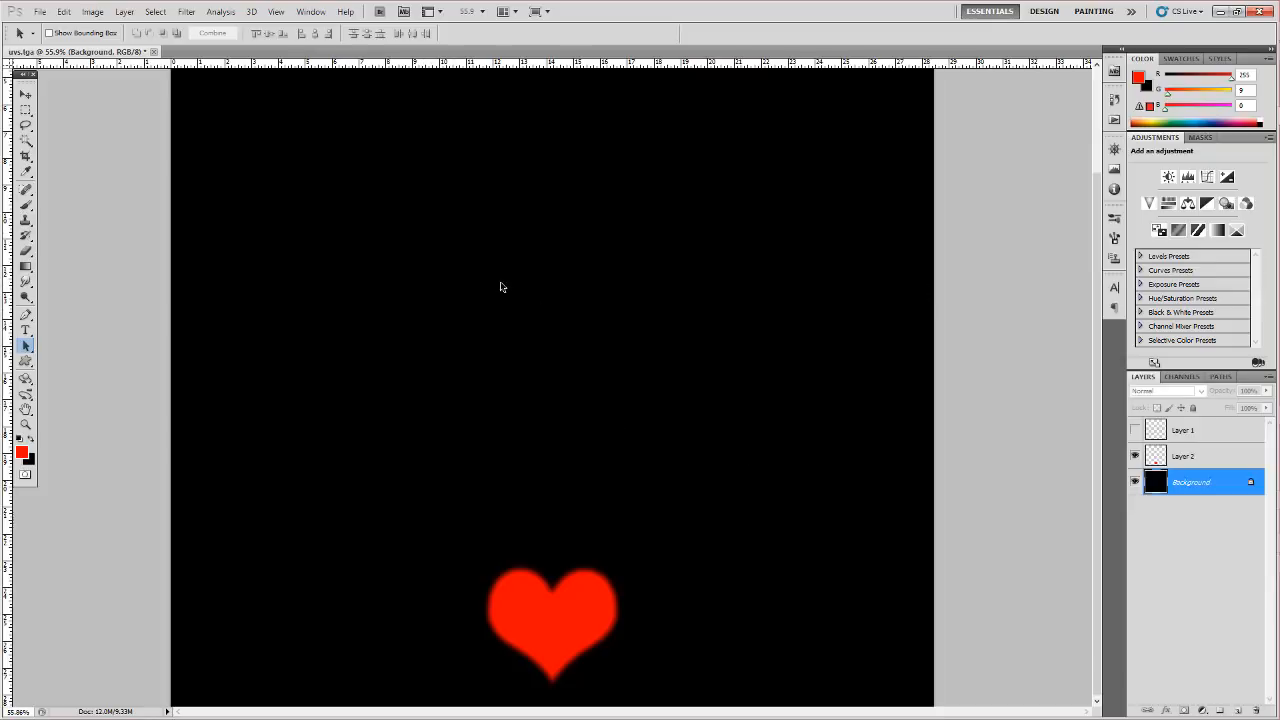
# Save a JPEG copy of the heart artwork in the Textures folder, replacing the existing Logo_color.jpg
pyautogui.hotkey('ctrl', 'shift', 's')
pyautogui.click(676, 413)
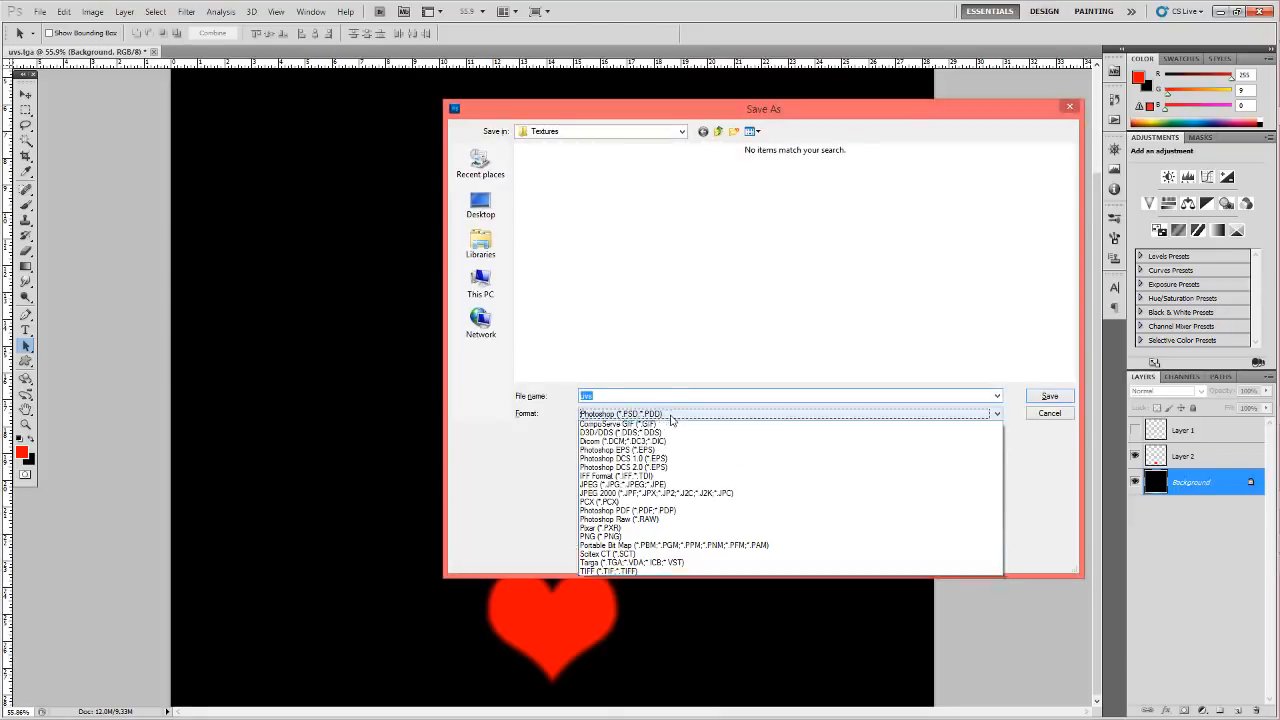
pyautogui.click(638, 512)
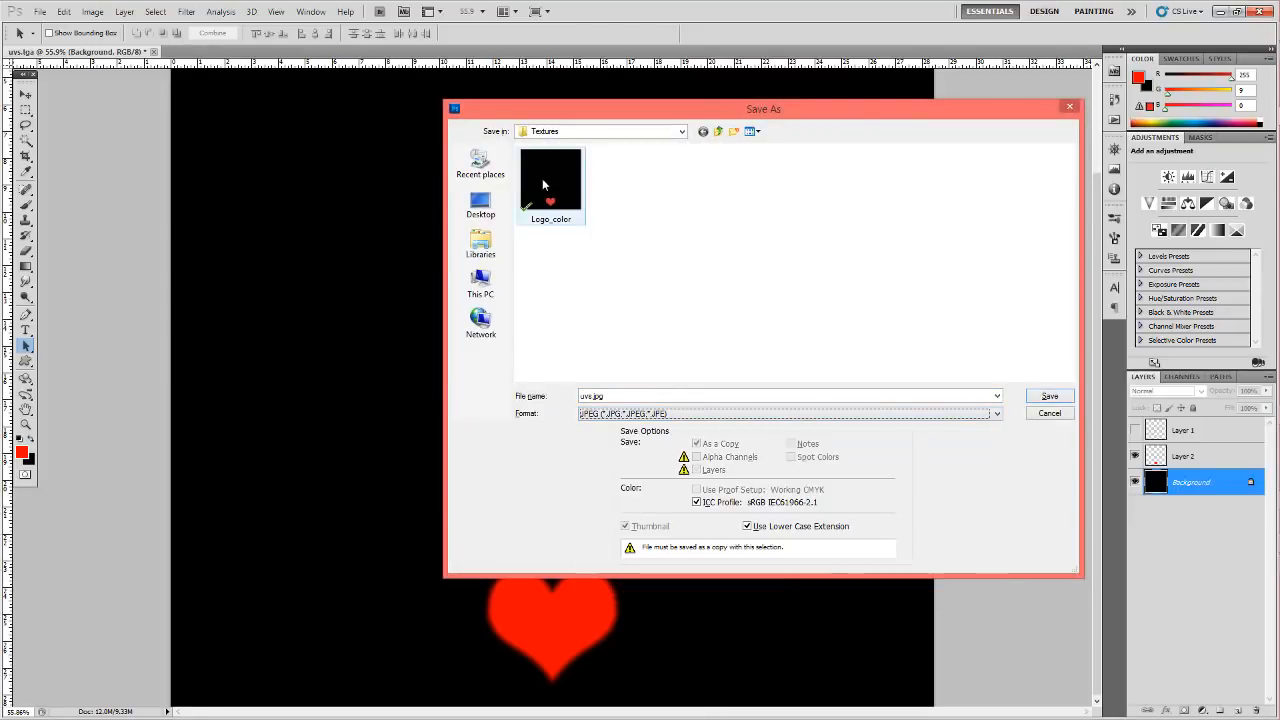
pyautogui.click(551, 186)
pyautogui.doubleClick(557, 198)
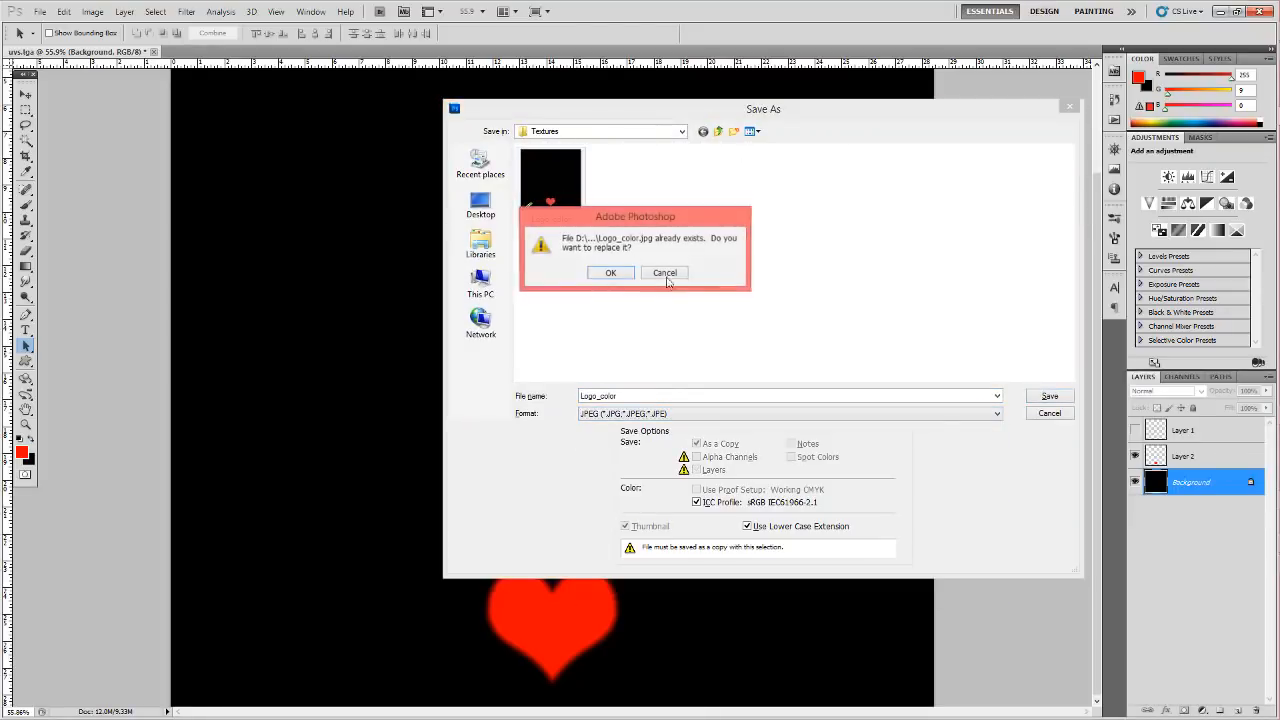
pyautogui.click(609, 275)
pyautogui.click(702, 197)
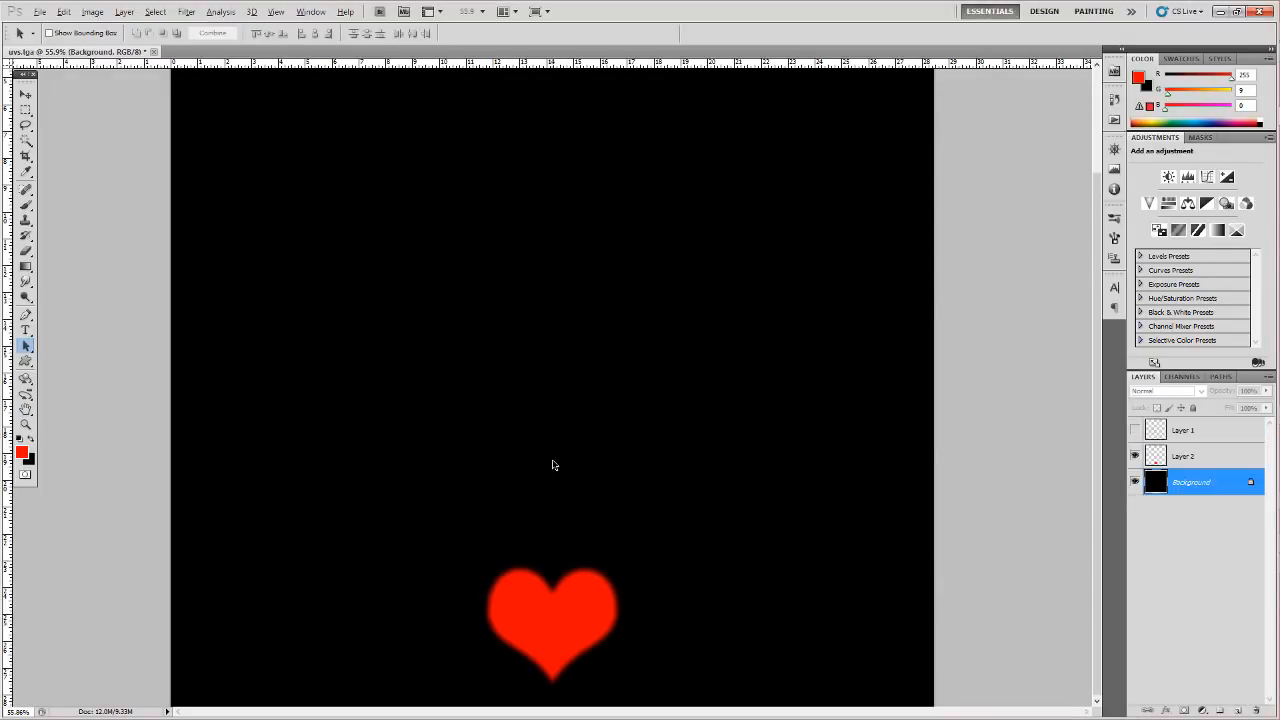
# Switch to Maya, close the UV Snapshot Options and reposition the UV Editor window
pyautogui.hotkey('alt', 'Tab')
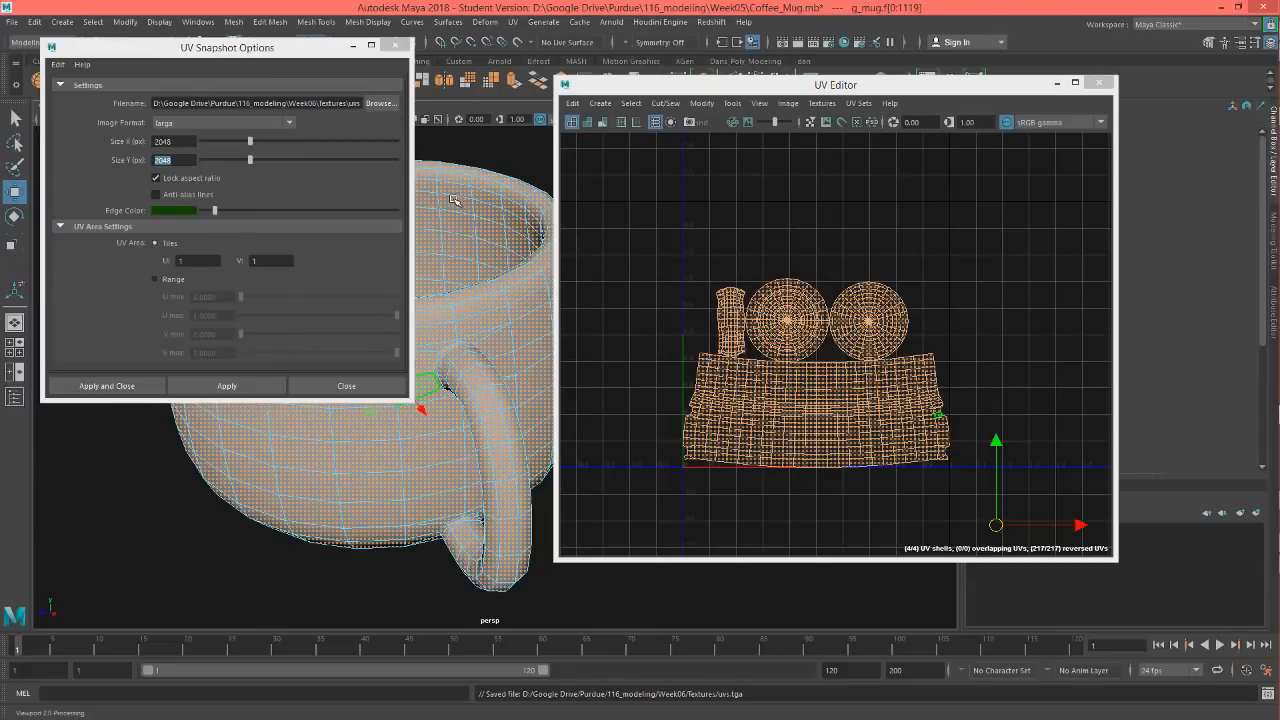
pyautogui.click(344, 385)
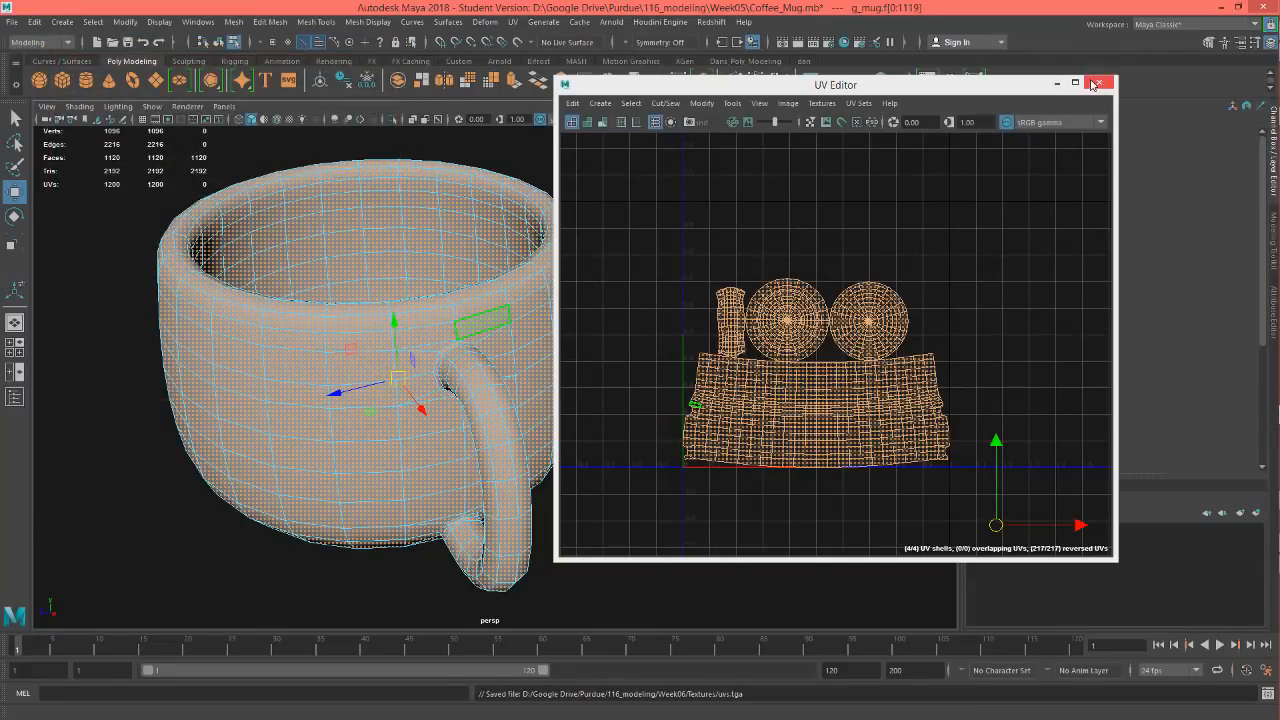
pyautogui.moveTo(1008, 88); pyautogui.dragTo(901, 163)
# Return the mug to object mode and delete its construction history
pyautogui.moveTo(305, 318); pyautogui.dragTo(362, 291, button='right')
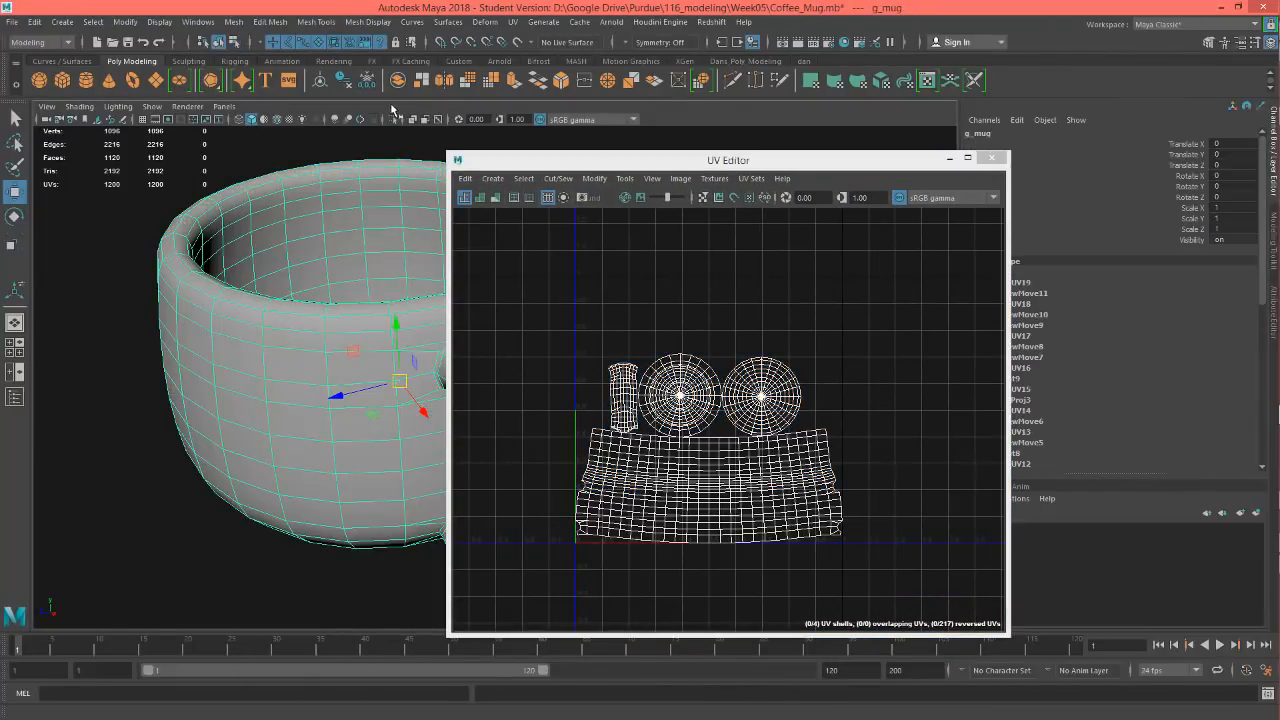
pyautogui.click(350, 80)
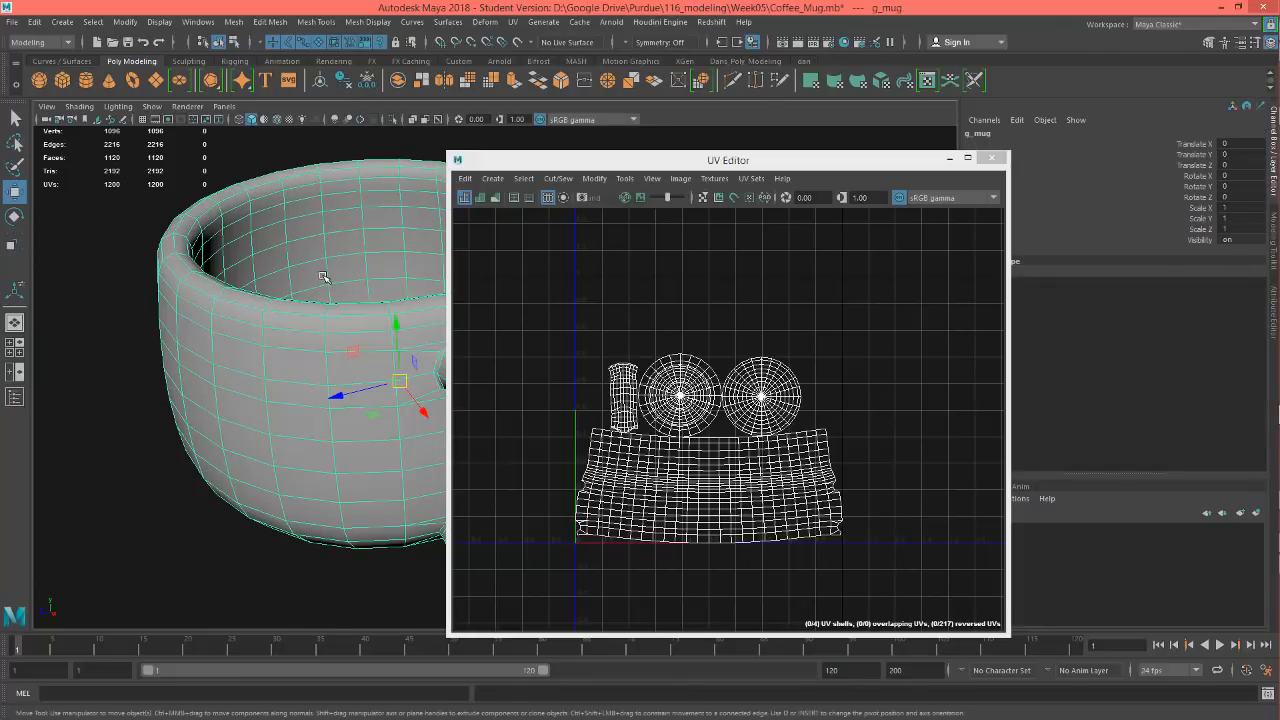
# Assign a new Blinn material to the mug
pyautogui.keyDown('alt'); pyautogui.moveTo(326, 280); pyautogui.dragTo(308, 212); pyautogui.keyUp('alt')
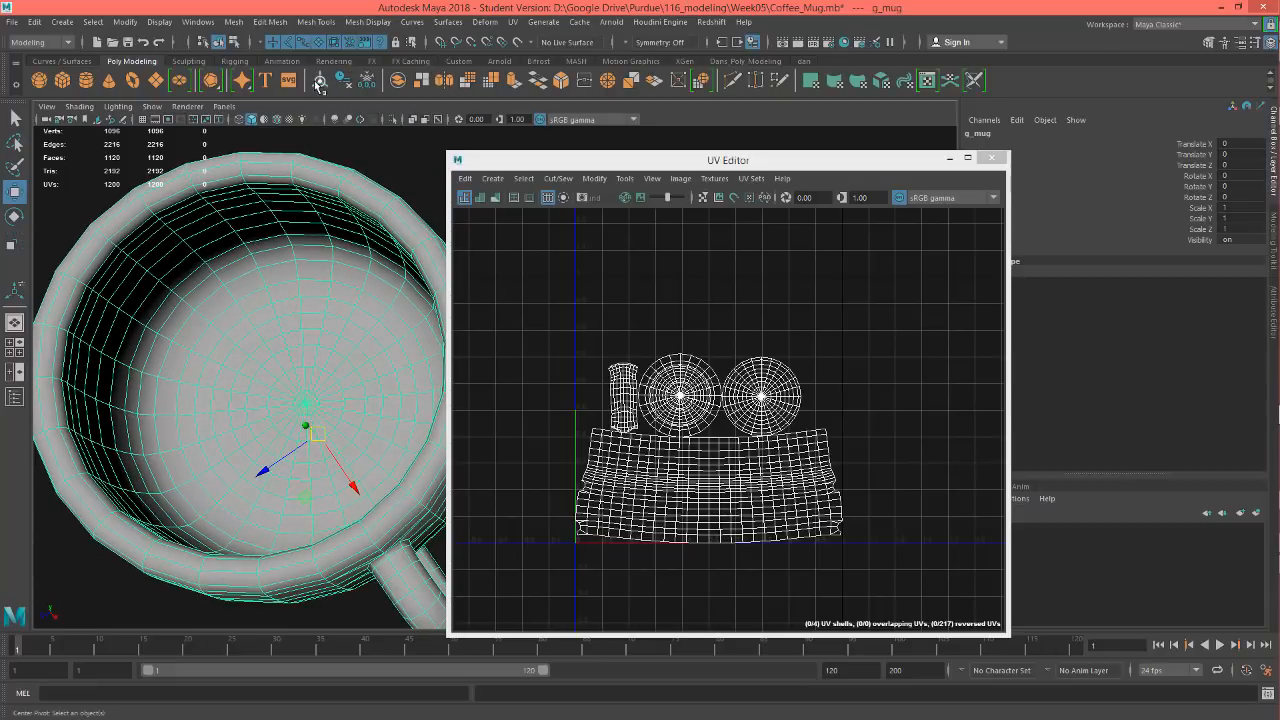
pyautogui.keyDown('alt'); pyautogui.moveTo(305, 273); pyautogui.dragTo(315, 197, button='middle'); pyautogui.keyUp('alt')
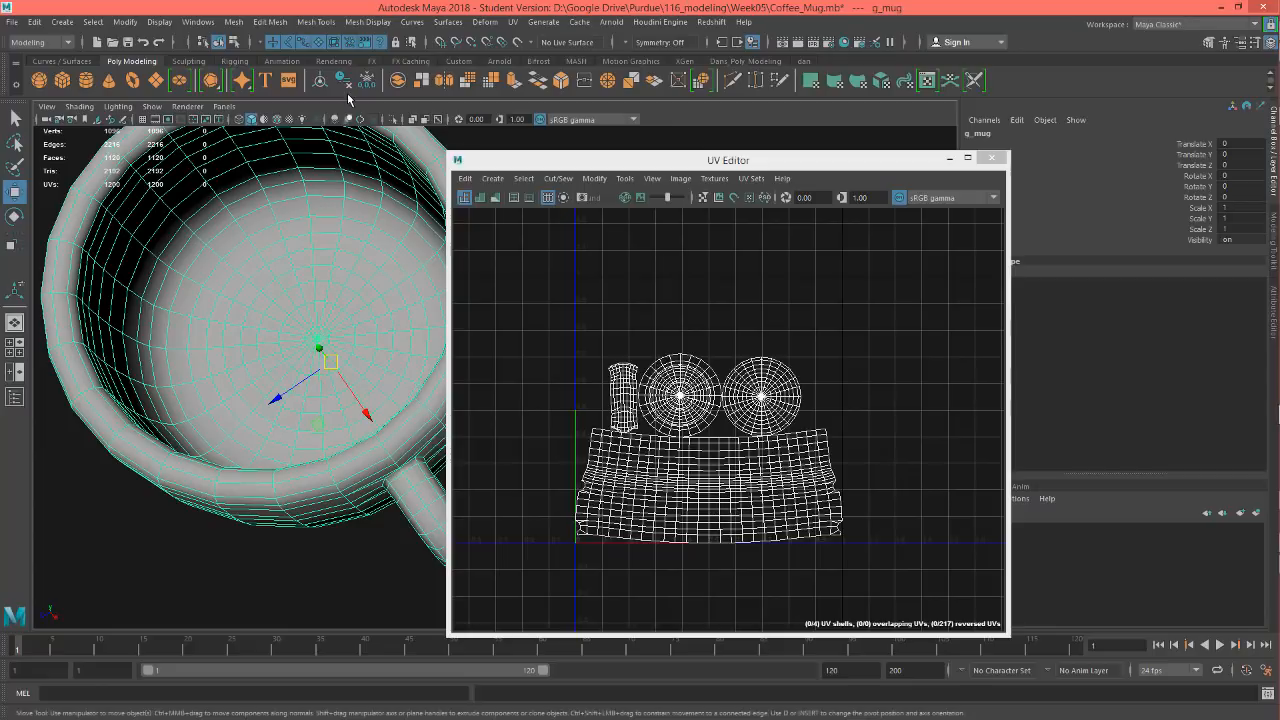
pyautogui.keyDown('alt'); pyautogui.moveTo(150, 268); pyautogui.dragTo(184, 258); pyautogui.keyUp('alt')
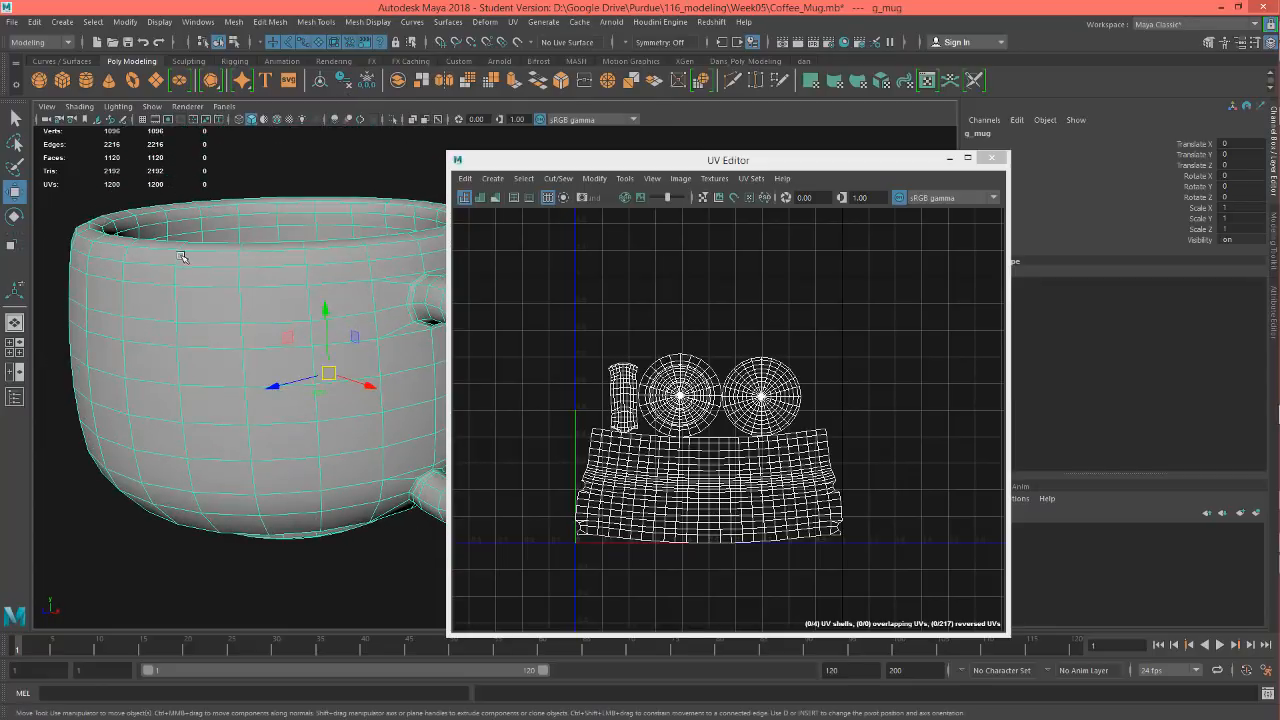
pyautogui.rightClick(180, 270)
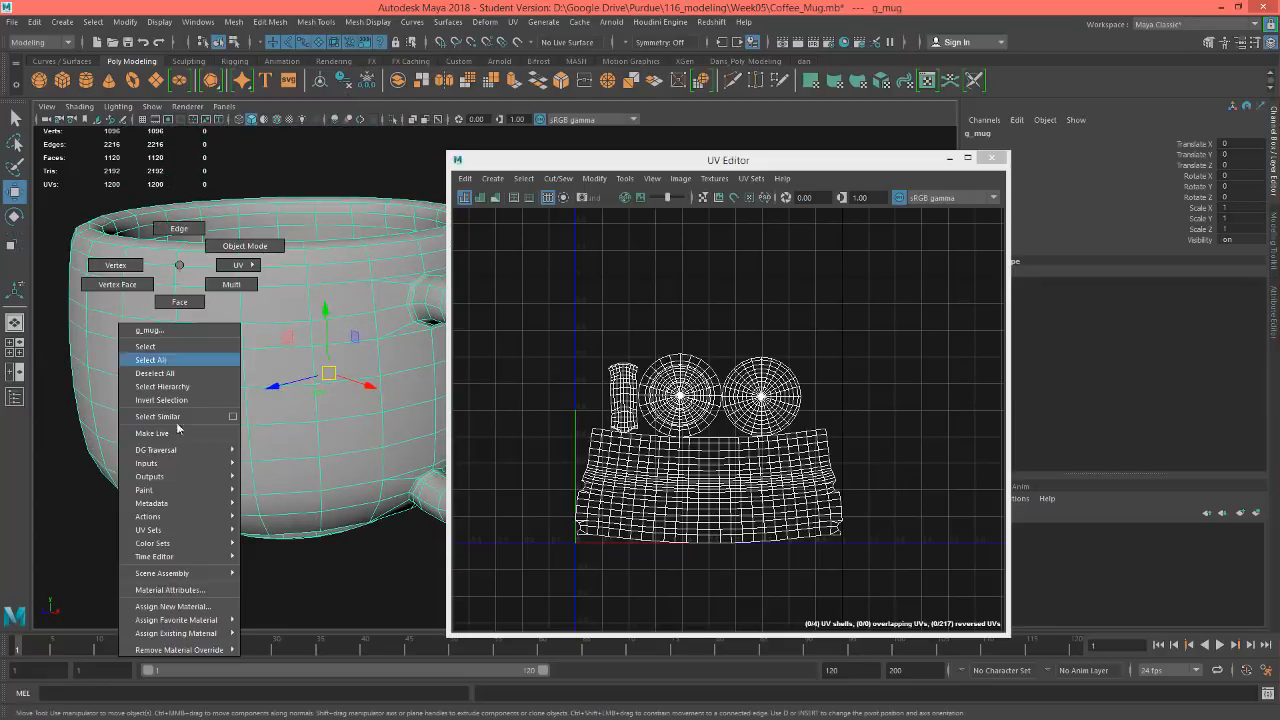
pyautogui.click(182, 607)
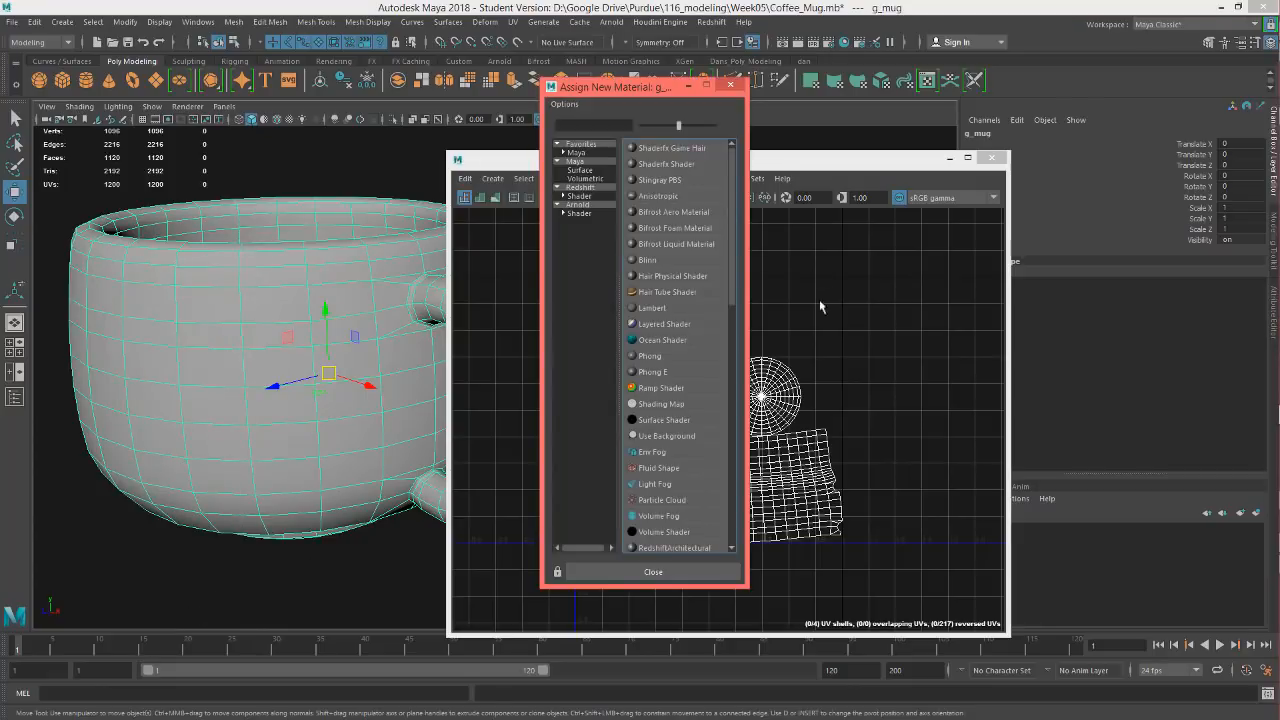
pyautogui.click(650, 261)
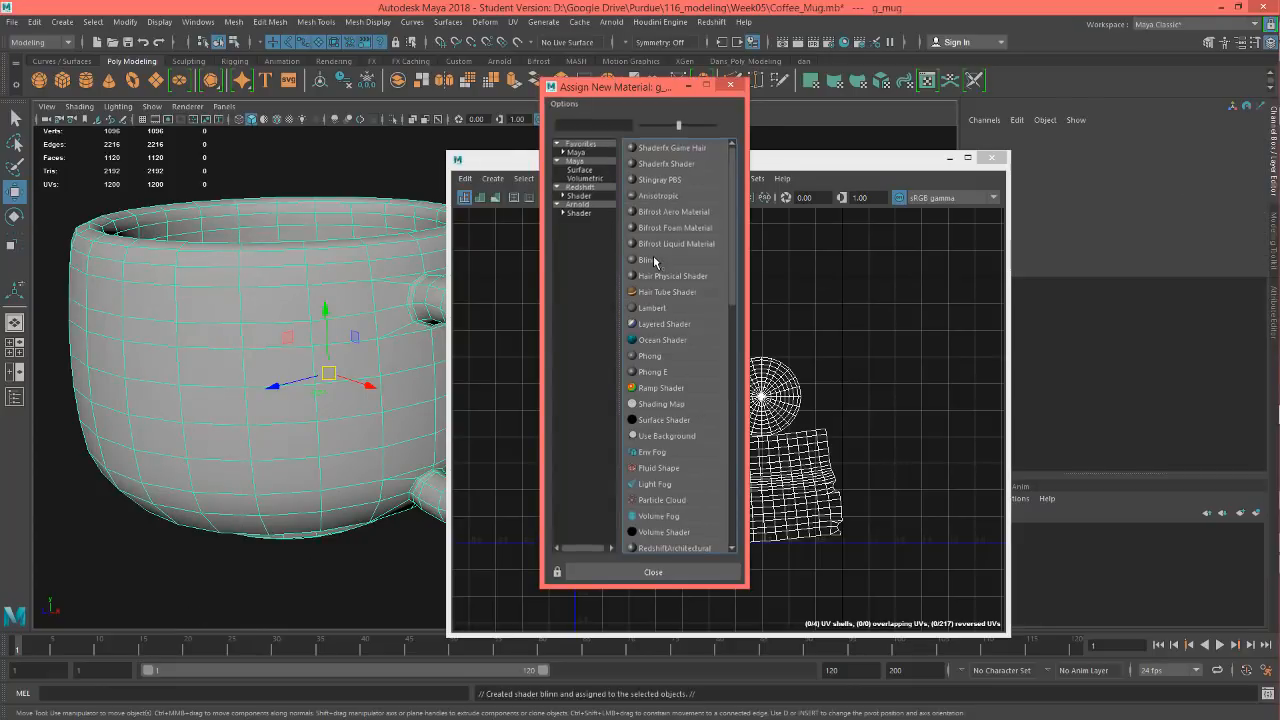
# Connect a File texture to the Blinn material's Color attribute and load Logo_color.jpg from the Textures folder
pyautogui.moveTo(905, 168); pyautogui.dragTo(819, 158)
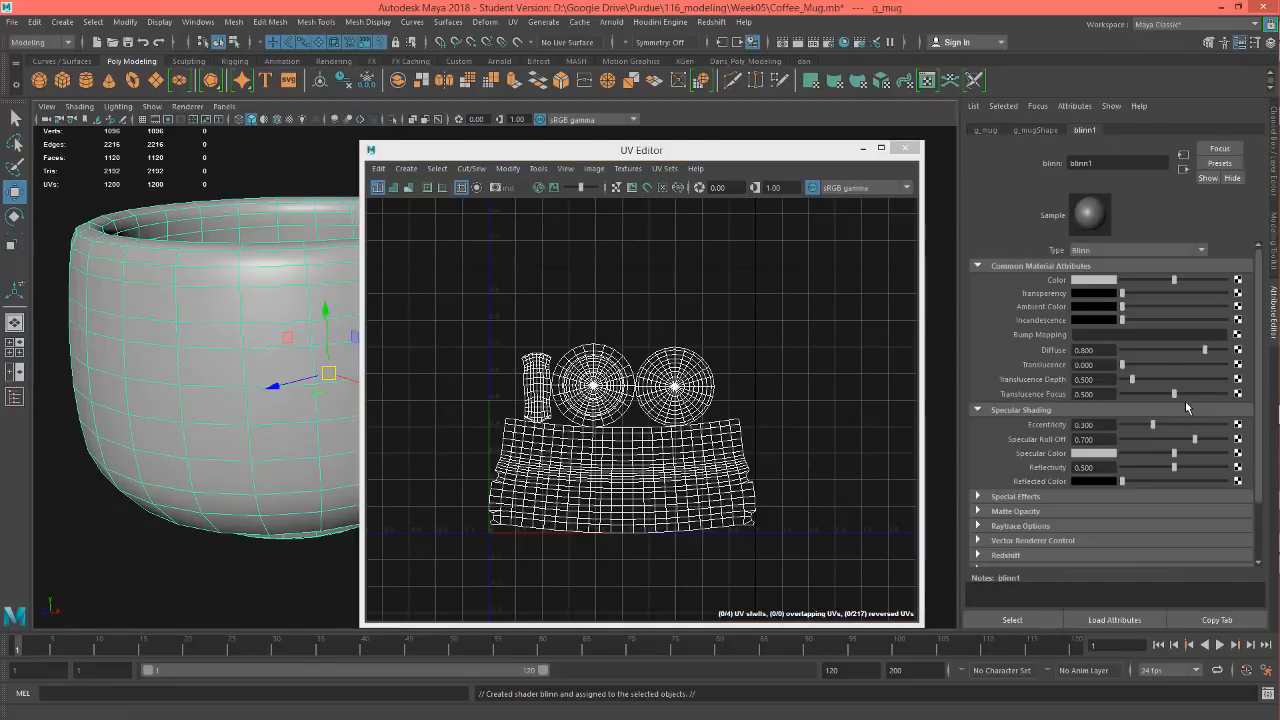
pyautogui.click(1238, 280)
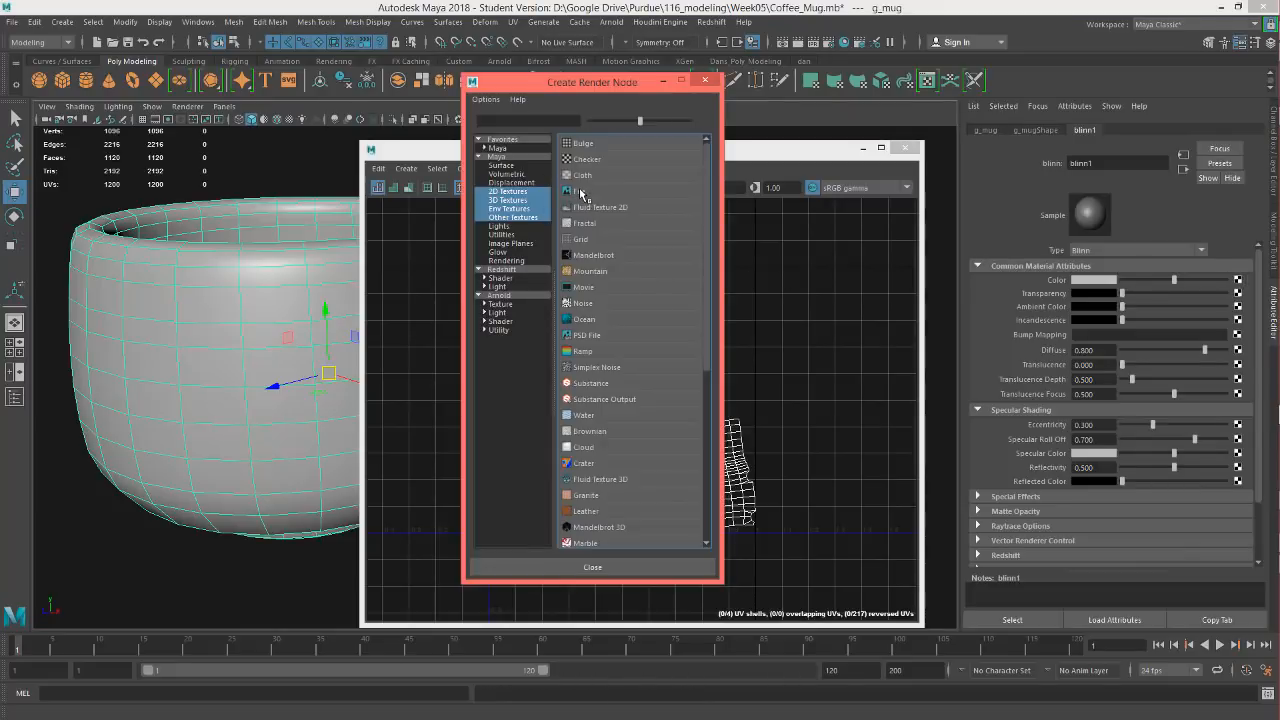
pyautogui.click(590, 192)
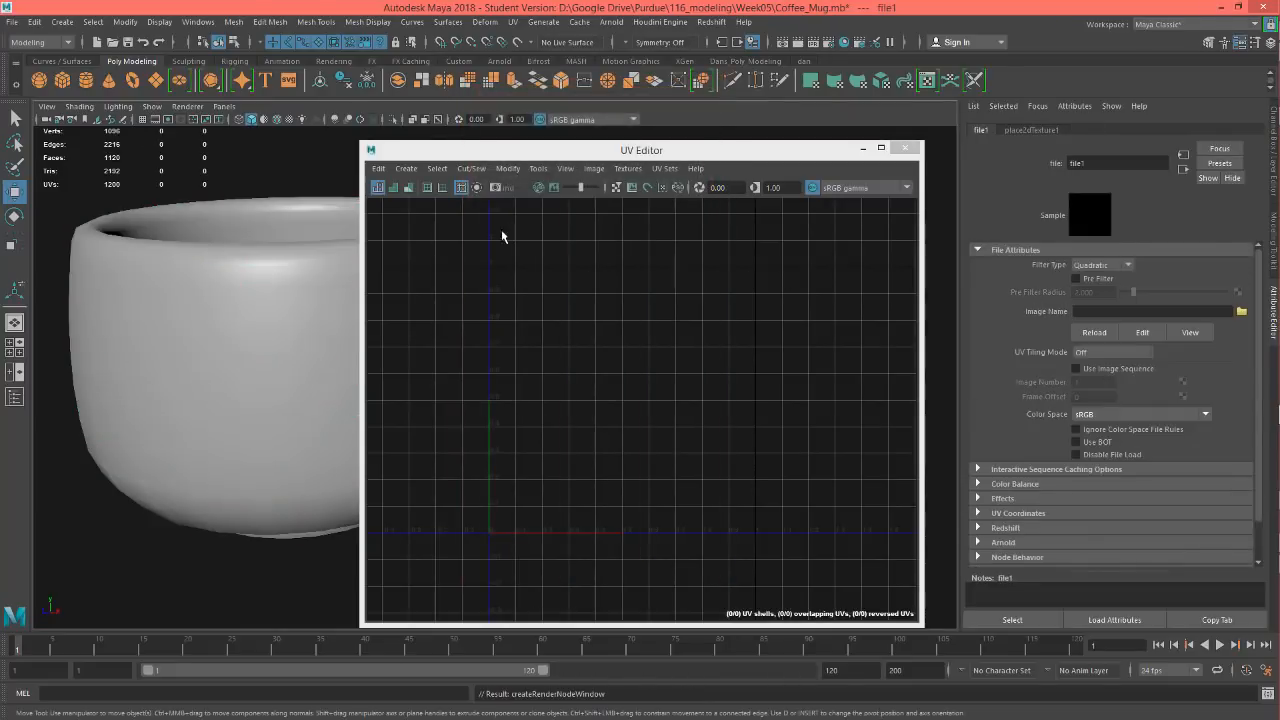
pyautogui.click(1241, 312)
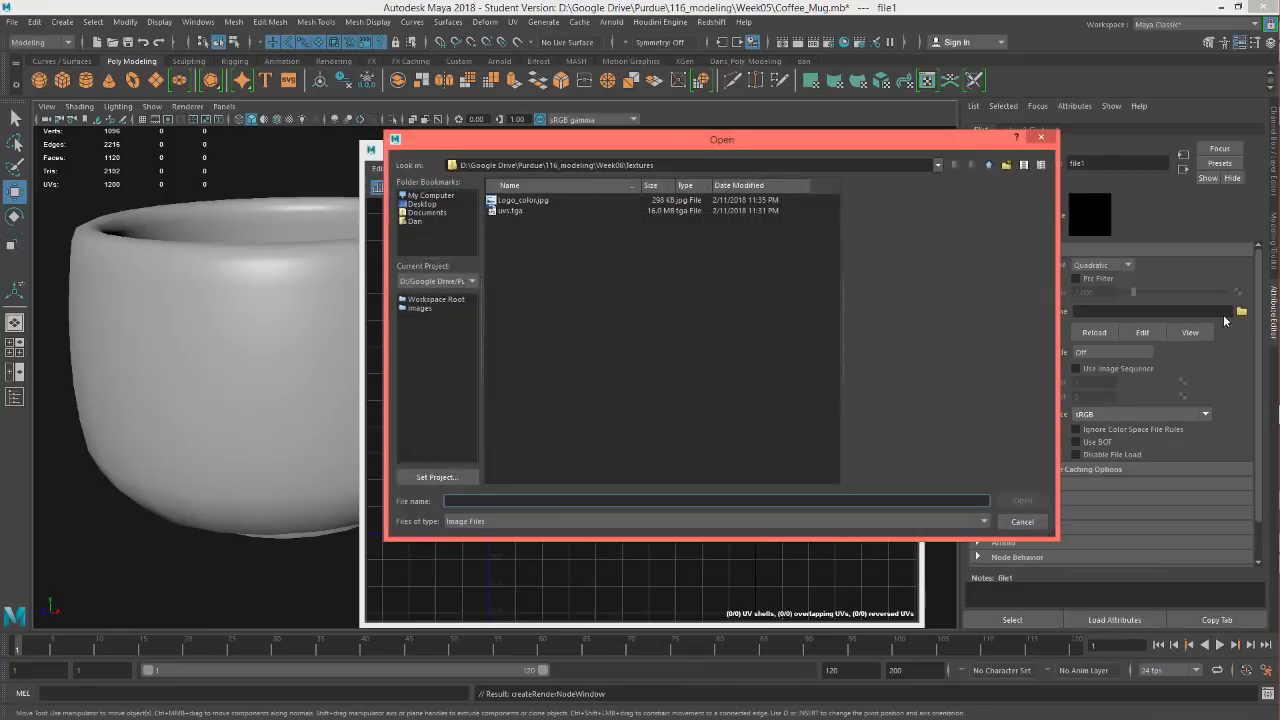
pyautogui.click(519, 202)
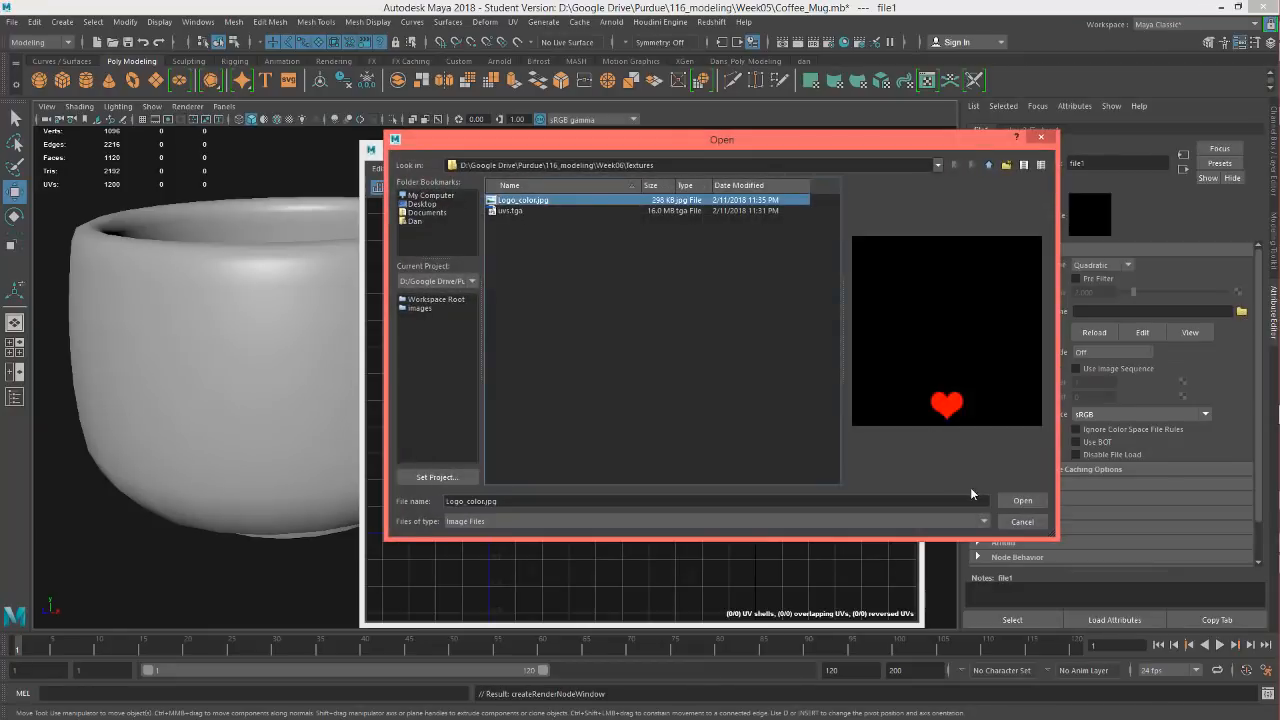
pyautogui.click(1022, 500)
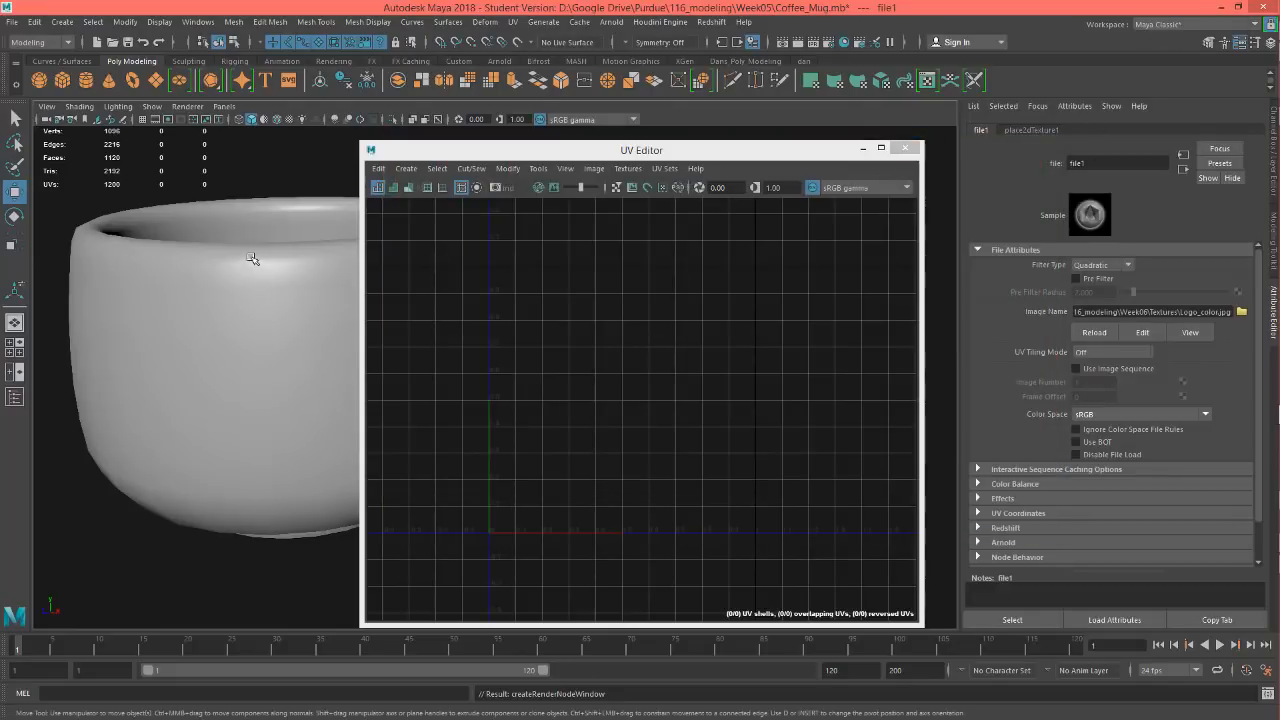
# Turn on textured display in the viewport, bring the mug's heart side into view and close the UV Editor
pyautogui.keyDown('alt'); pyautogui.moveTo(252, 258); pyautogui.dragTo(235, 277); pyautogui.keyUp('alt')
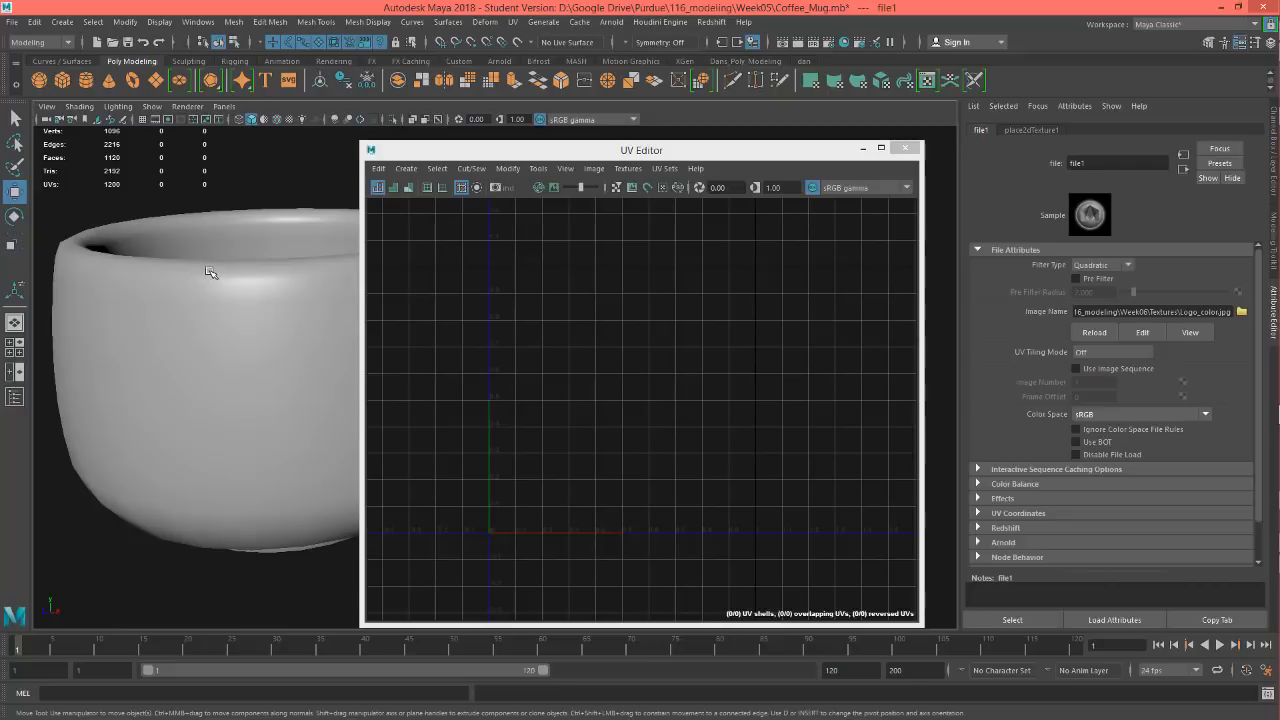
pyautogui.press('6')
pyautogui.keyDown('alt'); pyautogui.moveTo(230, 282); pyautogui.dragTo(200, 289); pyautogui.keyUp('alt')
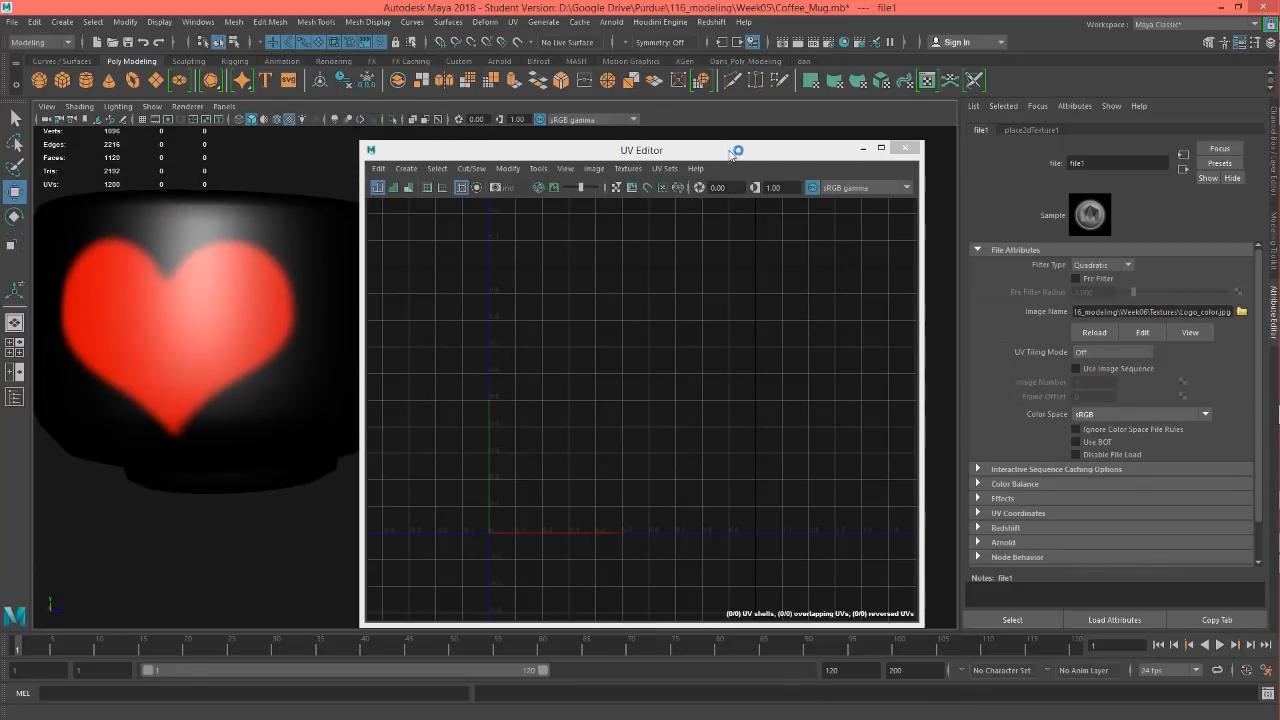
pyautogui.click(907, 148)
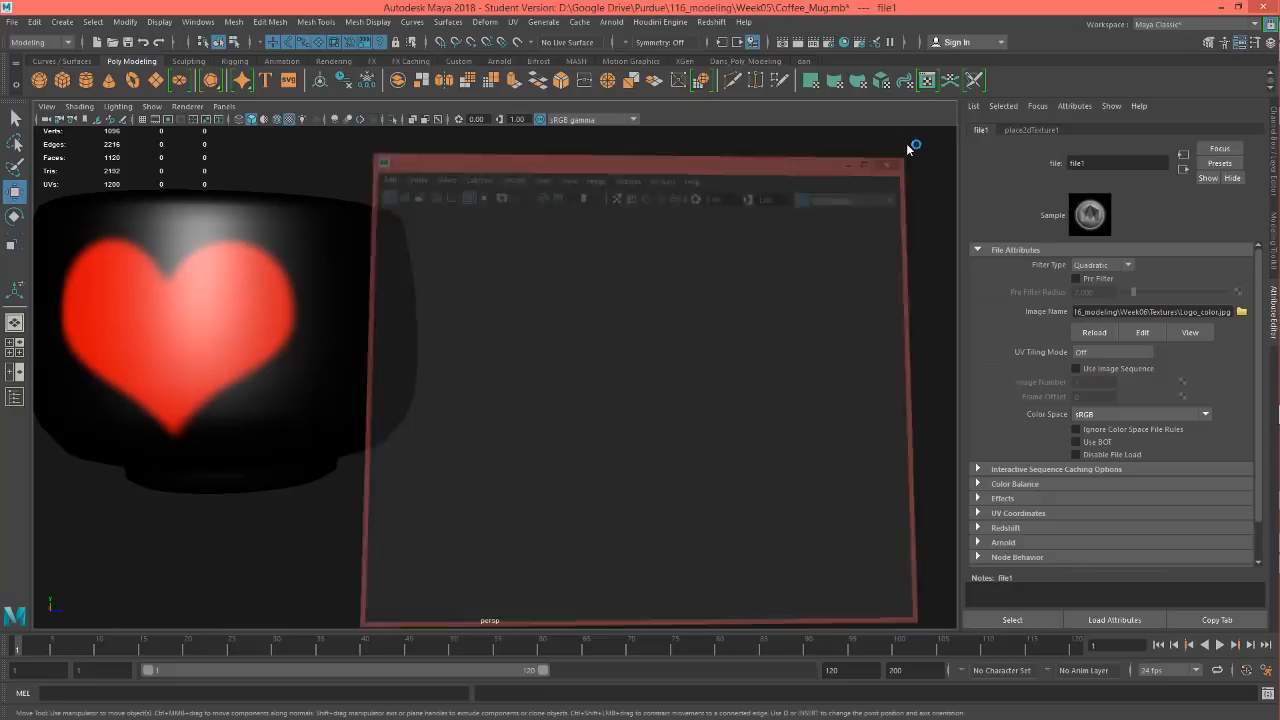
# Select the mug and reopen the UV Editor to examine how the heart image lines up with the UV shells
pyautogui.click(345, 341)
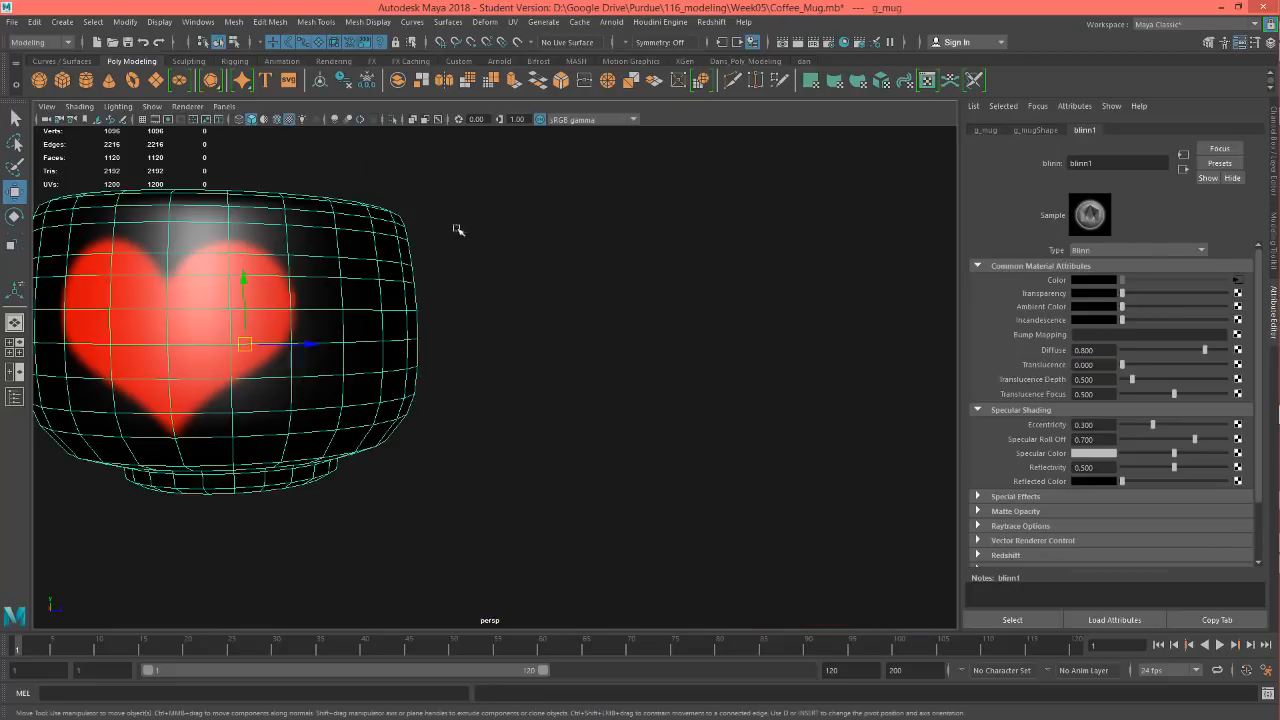
pyautogui.click(927, 80)
pyautogui.scroll(6, 630, 440)
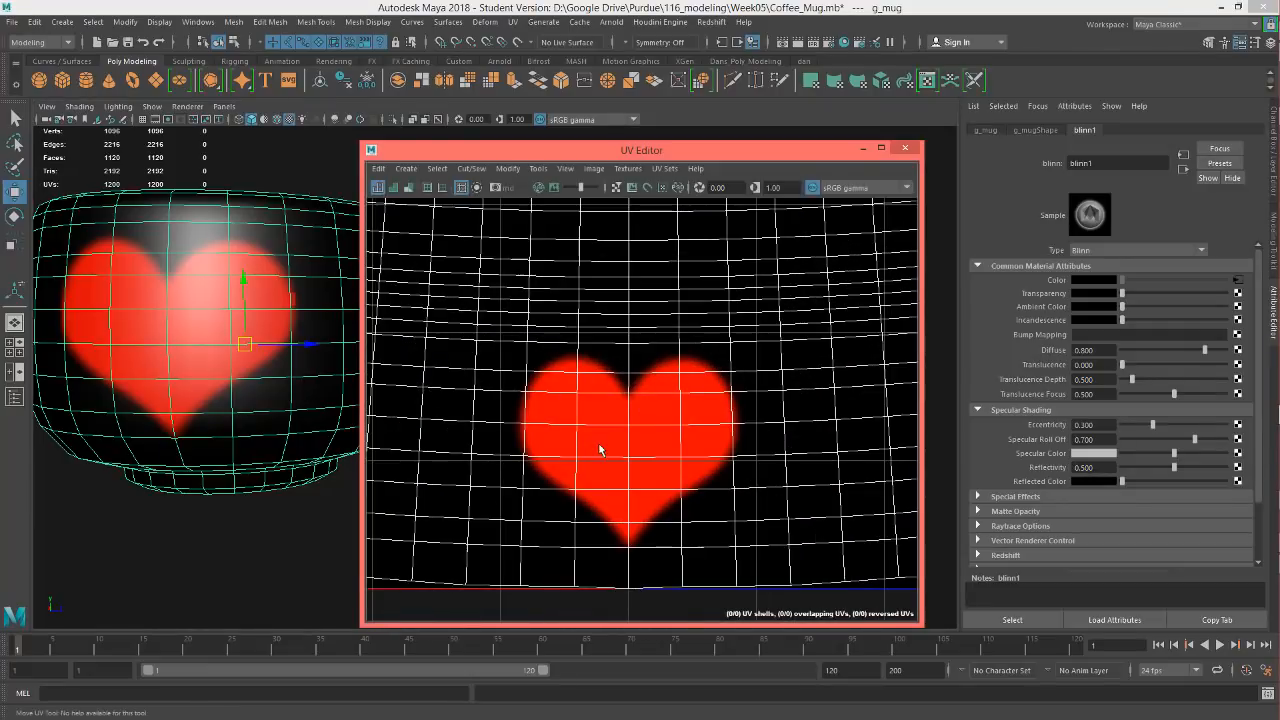
pyautogui.scroll(-5, 590, 348)
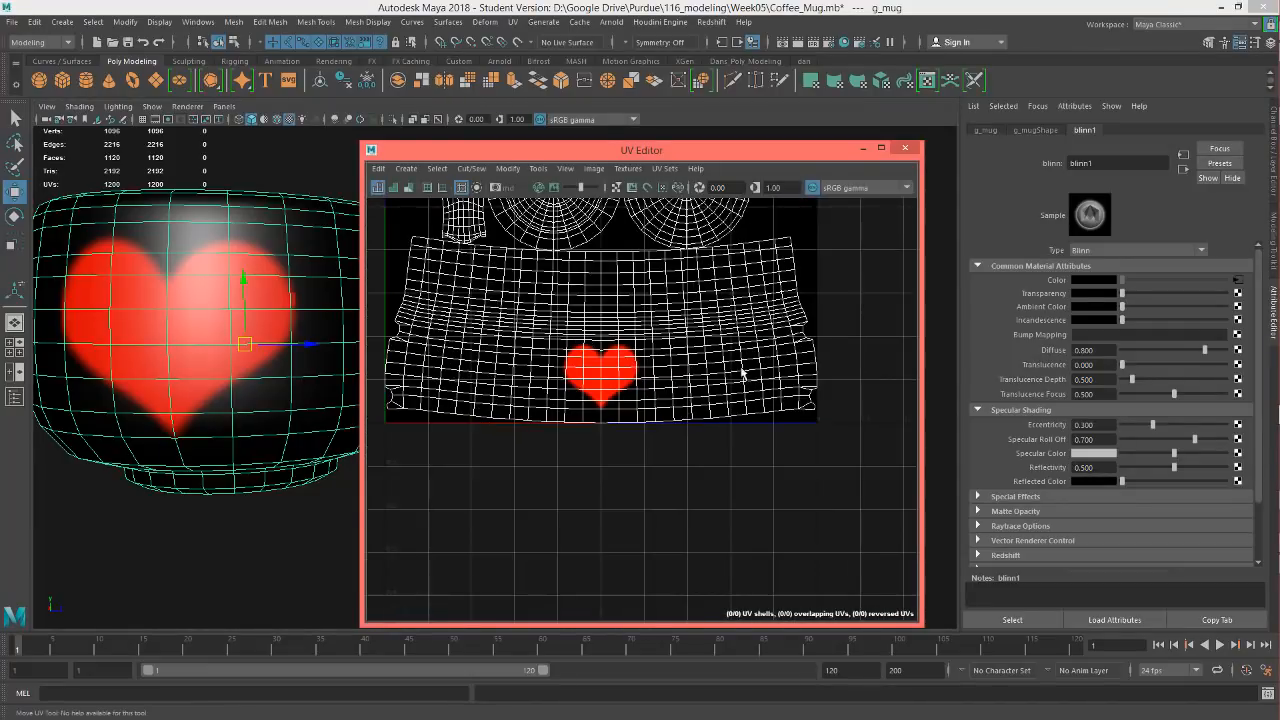
pyautogui.keyDown('alt'); pyautogui.moveTo(616, 265); pyautogui.dragTo(669, 423, button='middle'); pyautogui.keyUp('alt')
# Move the handle shell and both circular UV shells slightly upward, and nudge the circular shell farthest from the handle shell slightly outward
pyautogui.moveTo(628, 347); pyautogui.dragTo(628, 385, button='right')
pyautogui.moveTo(502, 251); pyautogui.dragTo(798, 347)
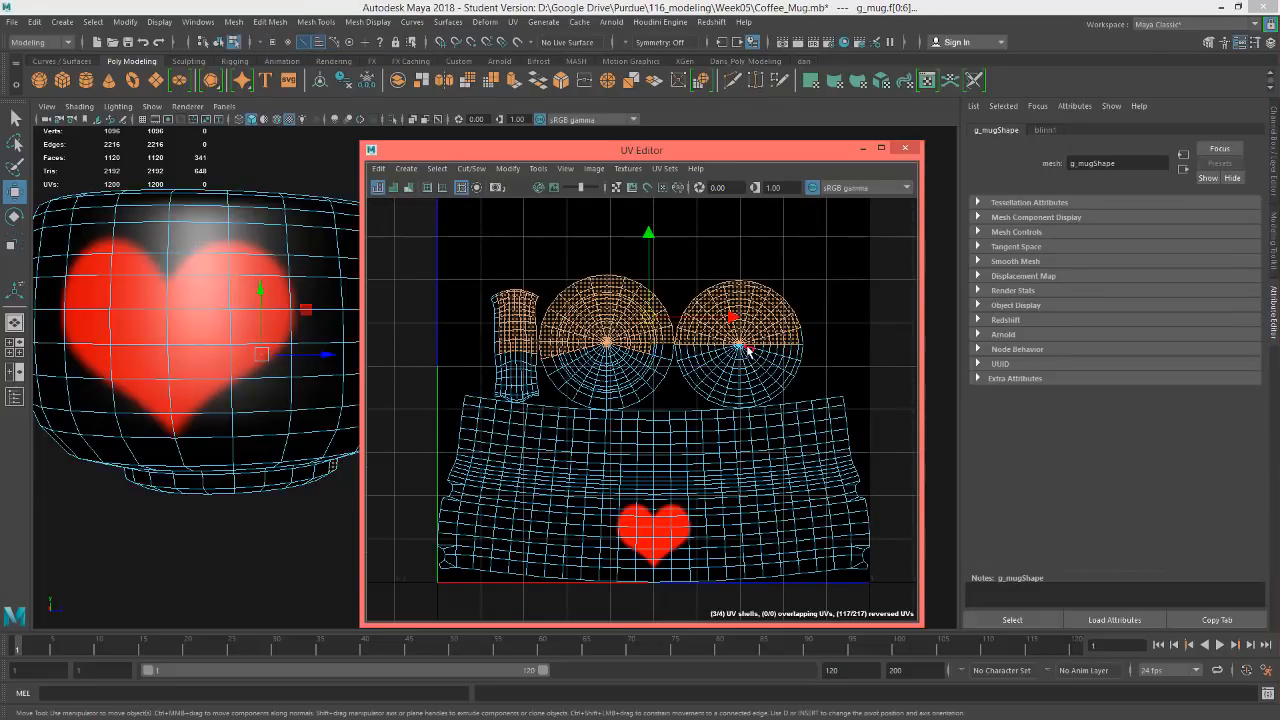
pyautogui.doubleClick(741, 362)
pyautogui.keyDown('shift'); pyautogui.doubleClick(604, 360); pyautogui.keyUp('shift')
pyautogui.keyDown('shift'); pyautogui.doubleClick(537, 295); pyautogui.keyUp('shift')
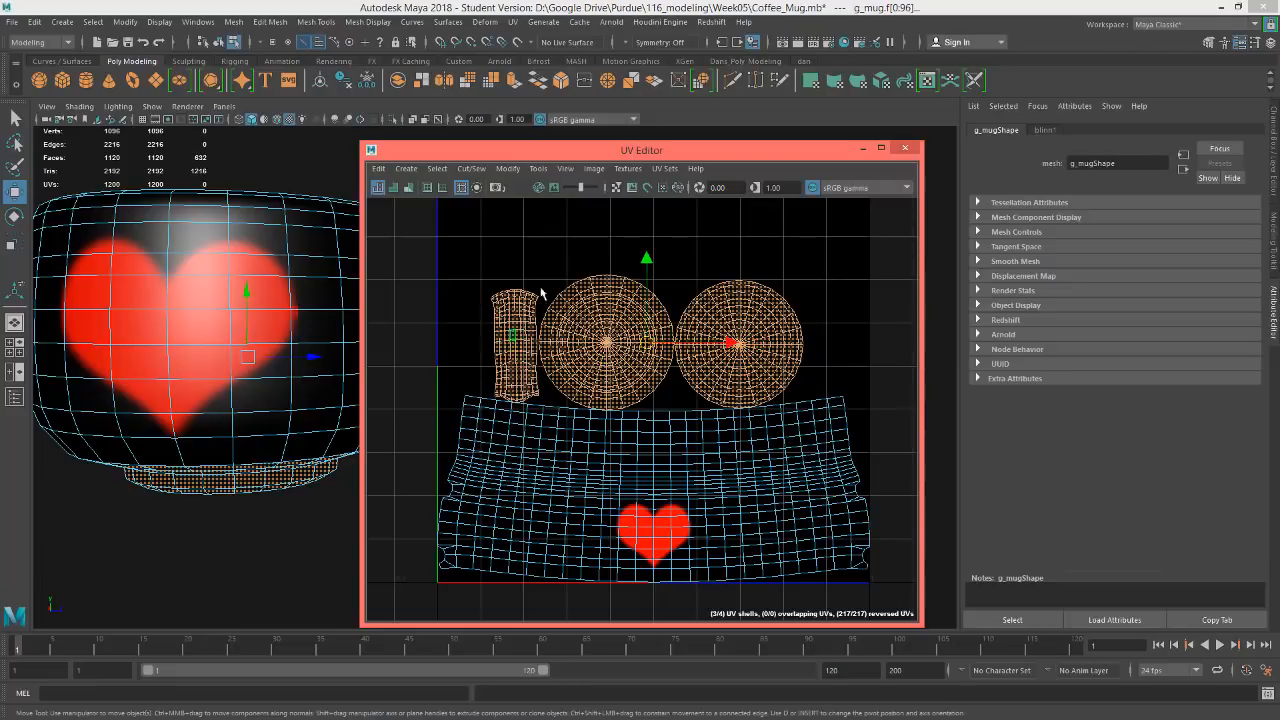
pyautogui.moveTo(646, 260); pyautogui.dragTo(646, 257)
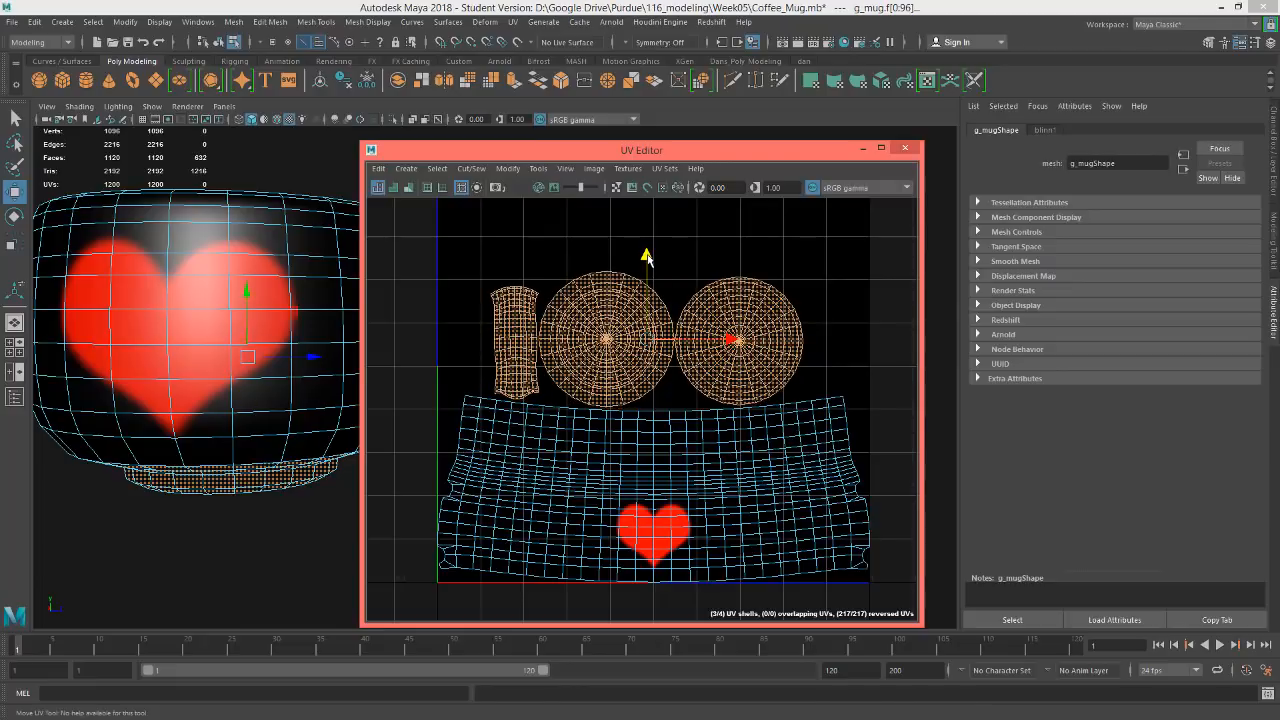
pyautogui.doubleClick(769, 345)
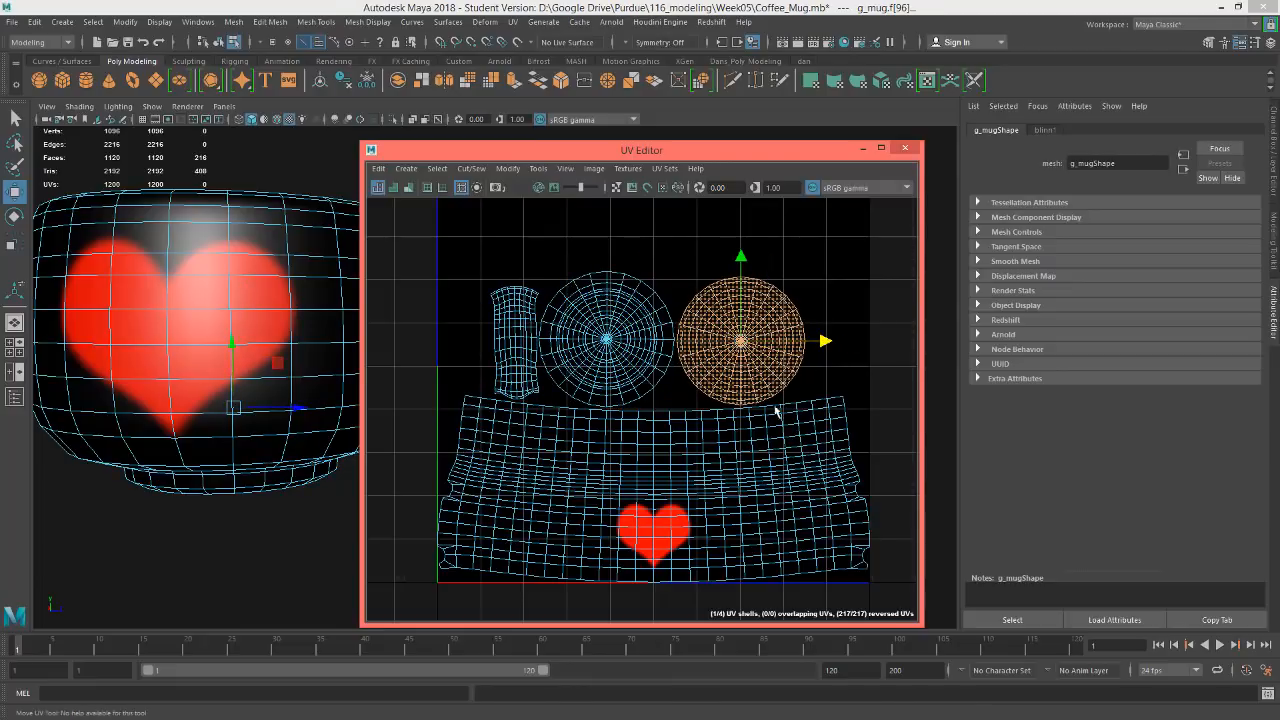
# Try shifting the mug body's UV shell slightly upward, and undo the move
pyautogui.keyDown('alt'); pyautogui.moveTo(654, 514); pyautogui.dragTo(664, 422, button='middle'); pyautogui.keyUp('alt')
pyautogui.doubleClick(681, 437)
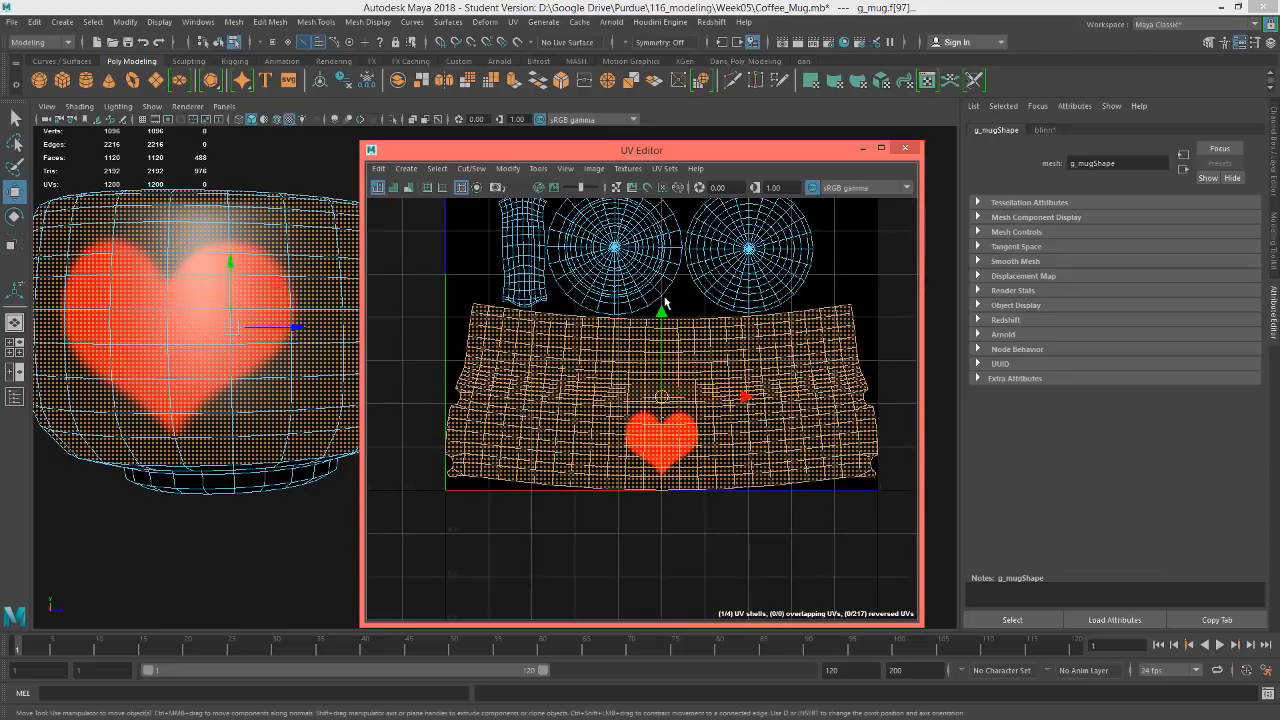
pyautogui.moveTo(664, 306); pyautogui.dragTo(662, 311)
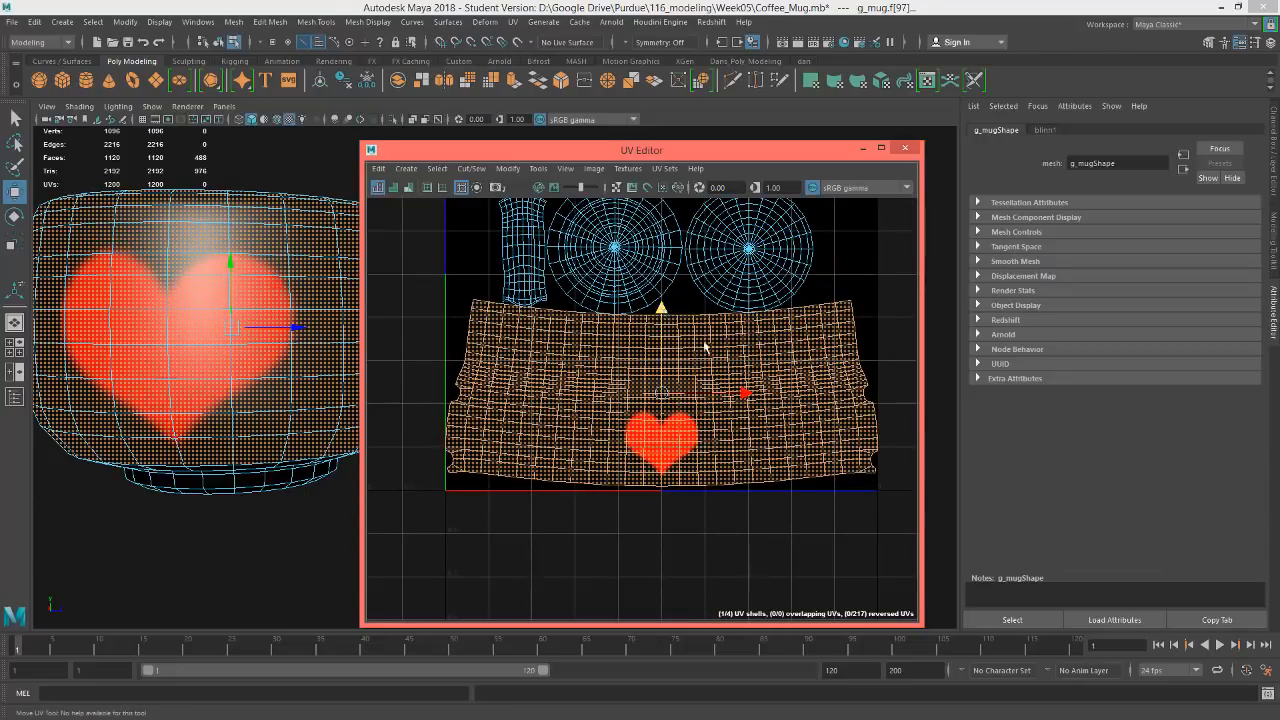
pyautogui.hotkey('ctrl', 'z')
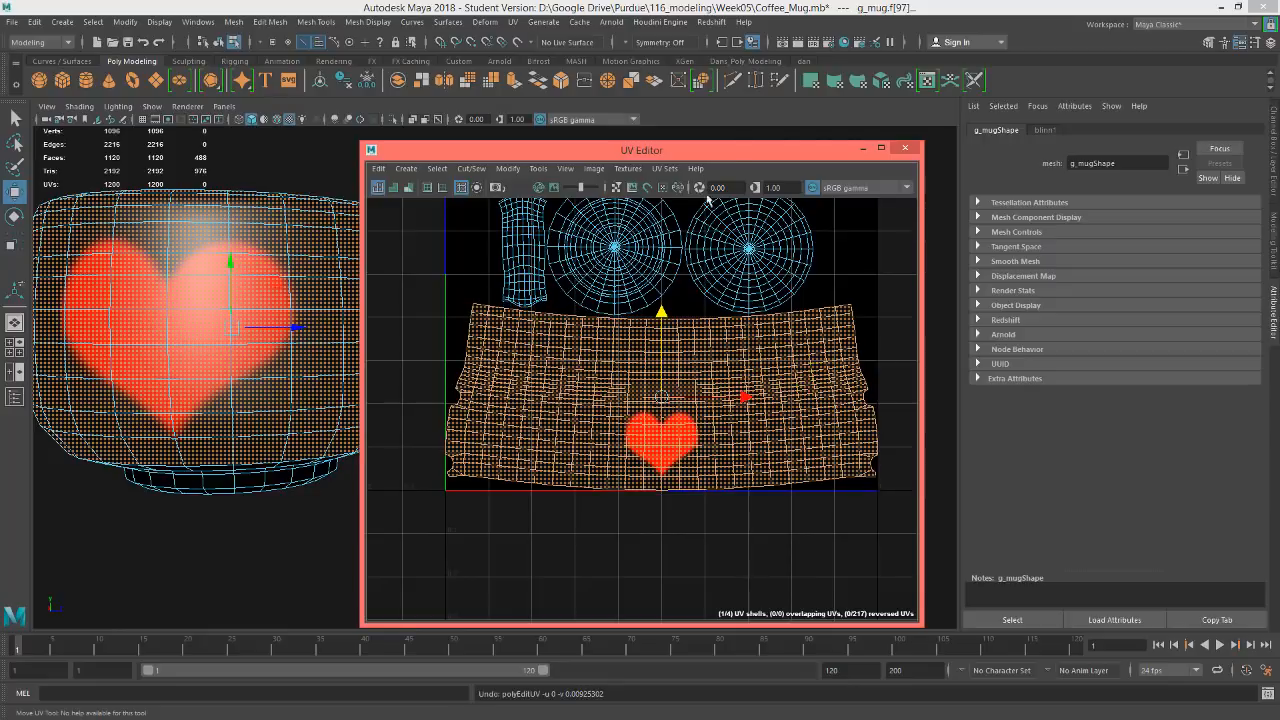
# Close the UV Editor and examine the heart's placement on the mug from the front and side
pyautogui.click(904, 148)
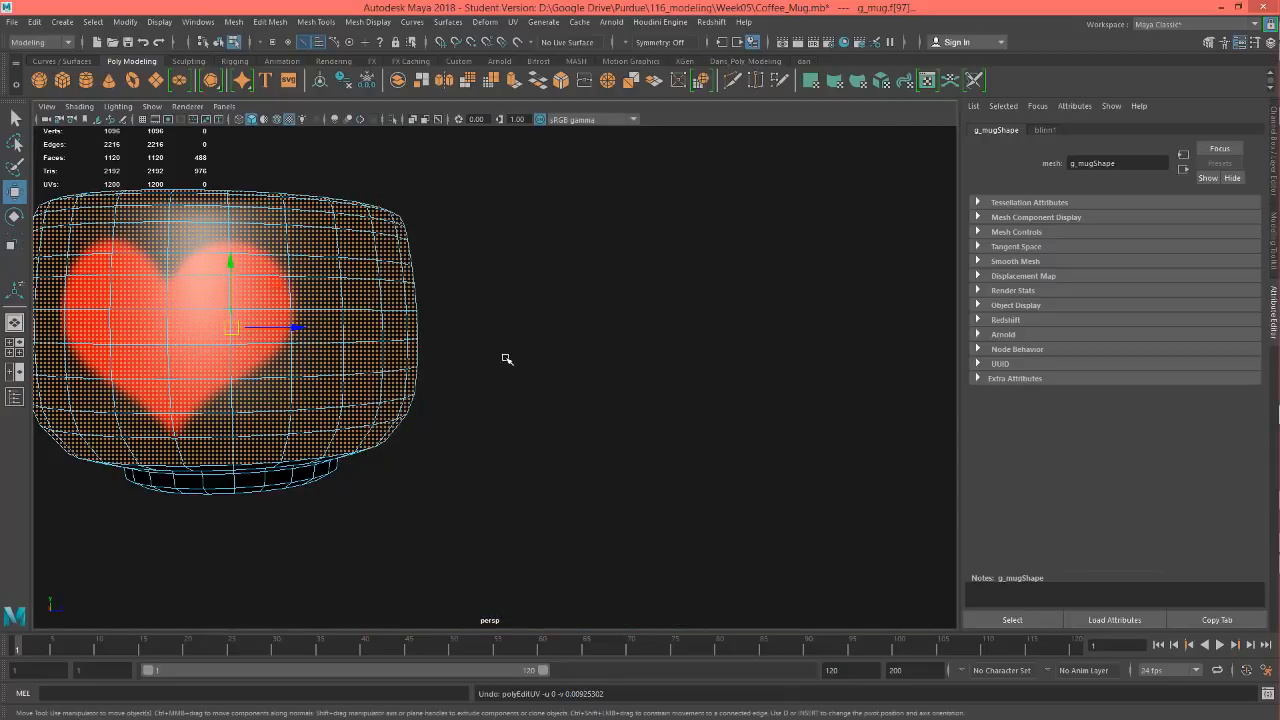
pyautogui.keyDown('alt'); pyautogui.moveTo(503, 360); pyautogui.dragTo(205, 368); pyautogui.keyUp('alt')
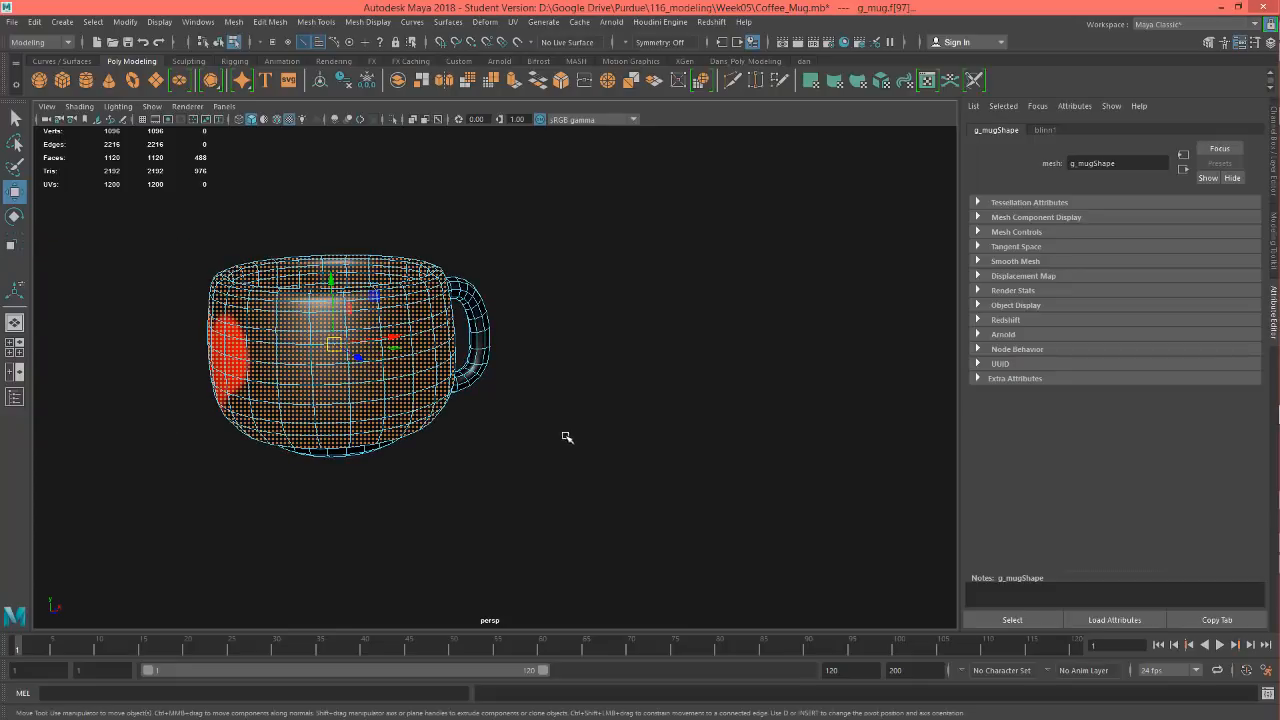
pyautogui.keyDown('alt'); pyautogui.moveTo(566, 437); pyautogui.dragTo(395, 367); pyautogui.keyUp('alt')
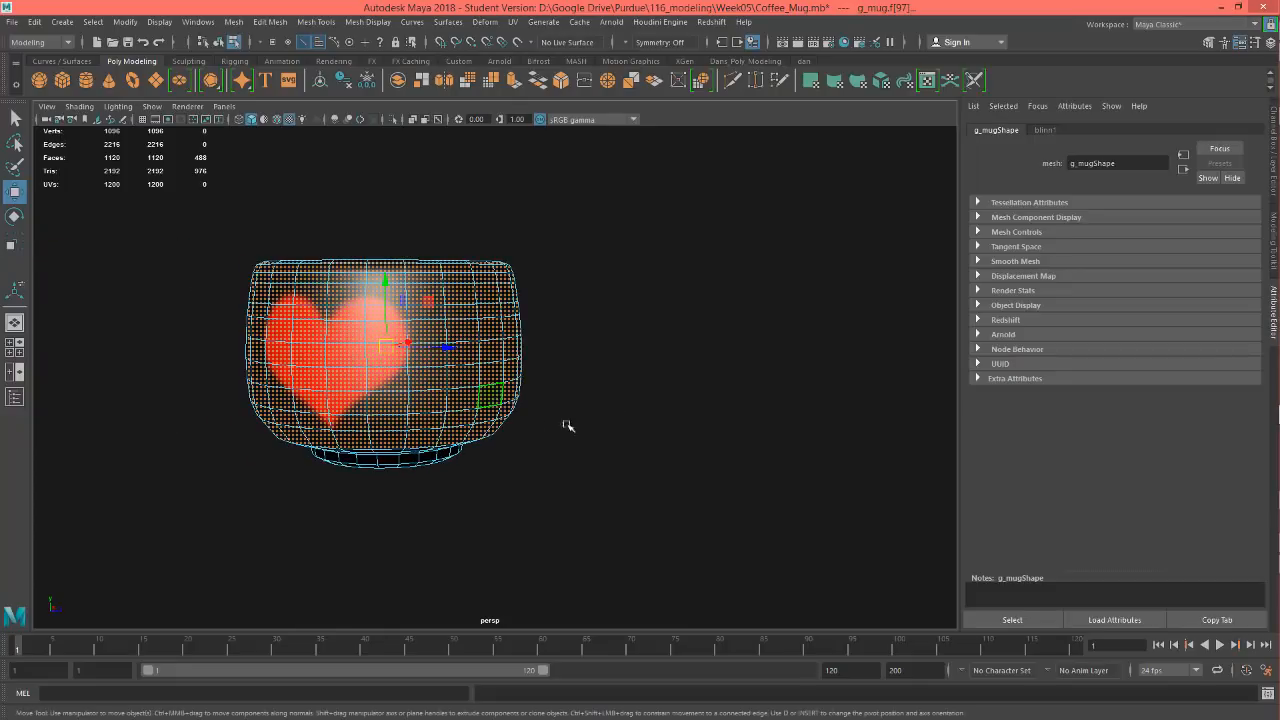
pyautogui.keyDown('alt'); pyautogui.moveTo(566, 423); pyautogui.dragTo(330, 335); pyautogui.keyUp('alt')
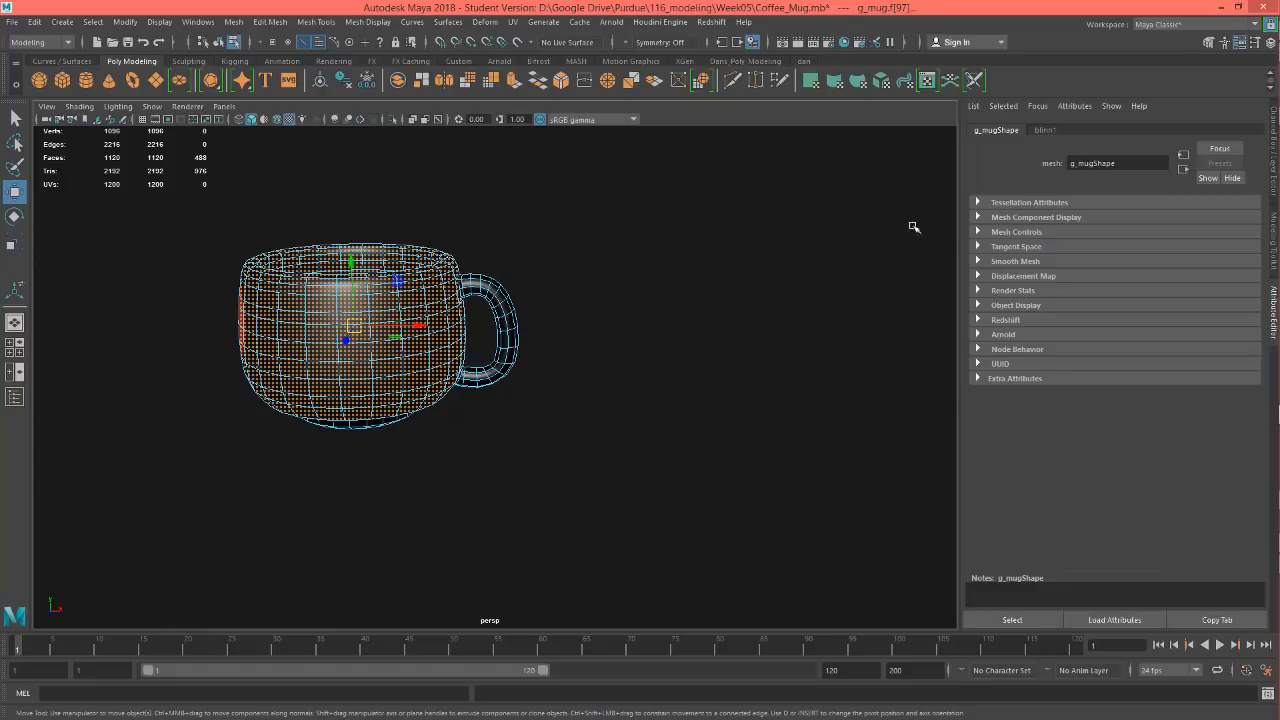
# Connect a File texture to the Blinn material's Bump Mapping and load Logo_color.jpg as its image
pyautogui.click(1050, 131)
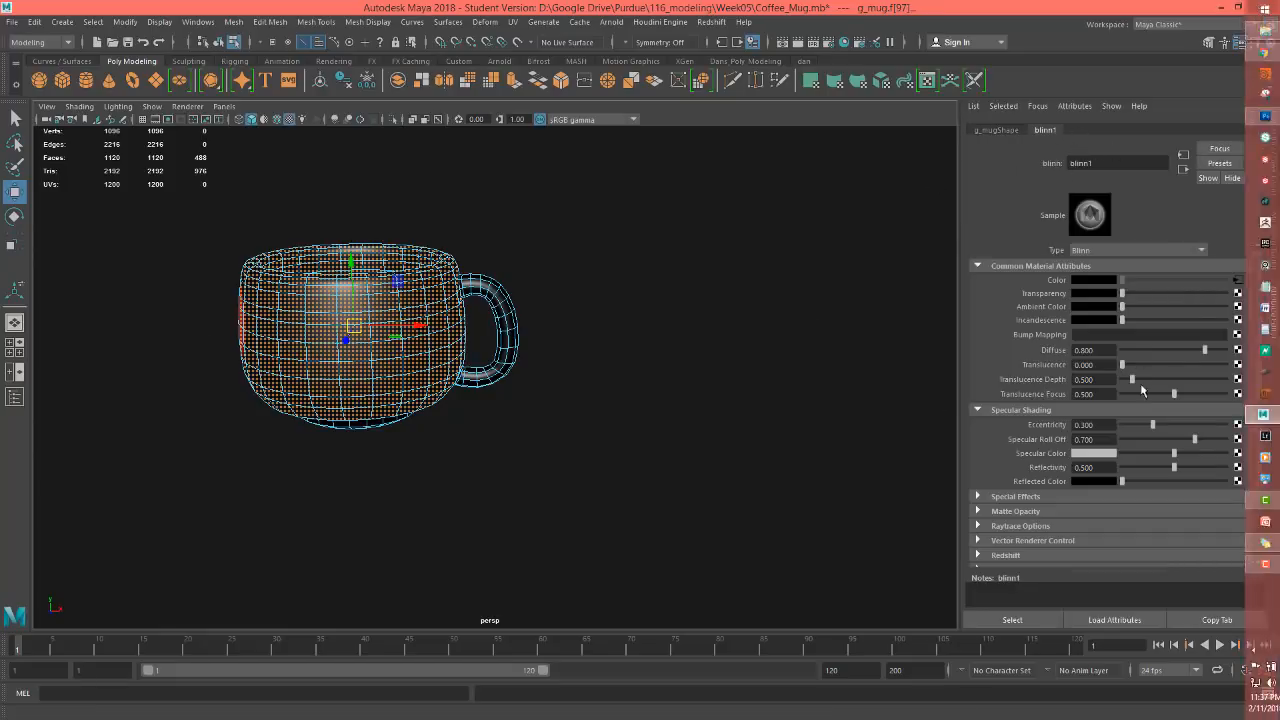
pyautogui.click(1237, 336)
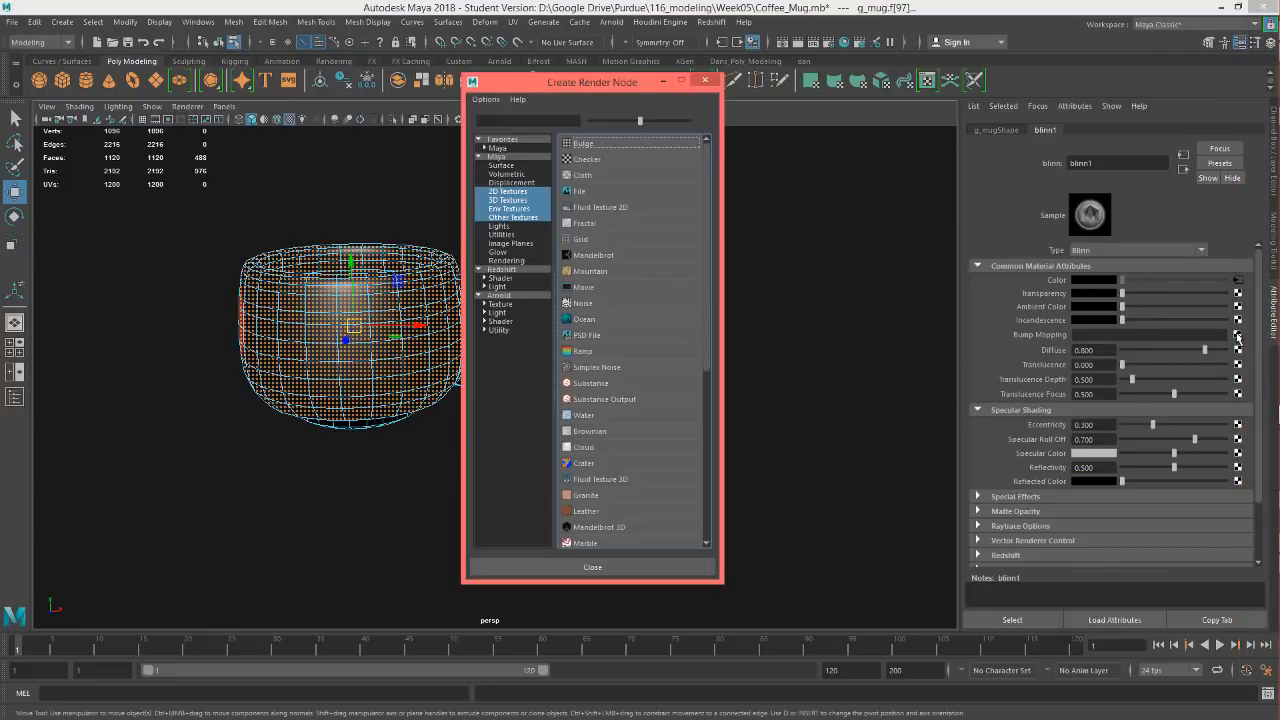
pyautogui.click(580, 191)
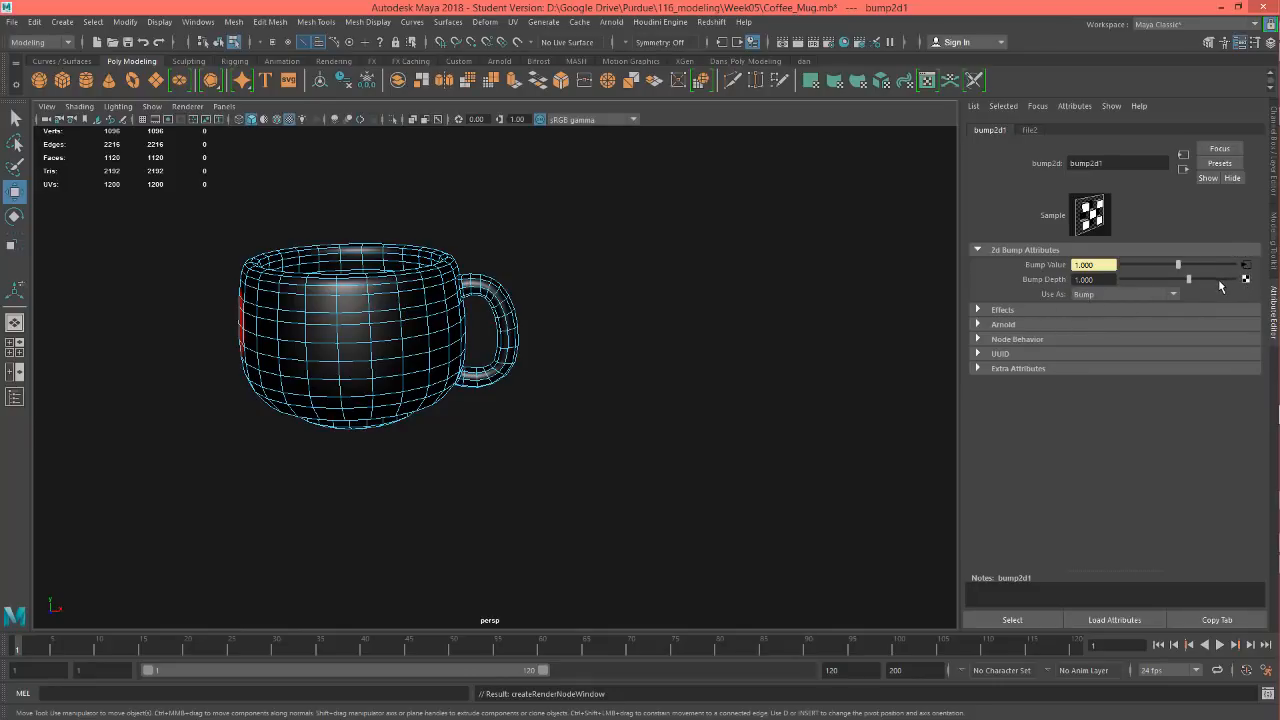
pyautogui.click(1246, 268)
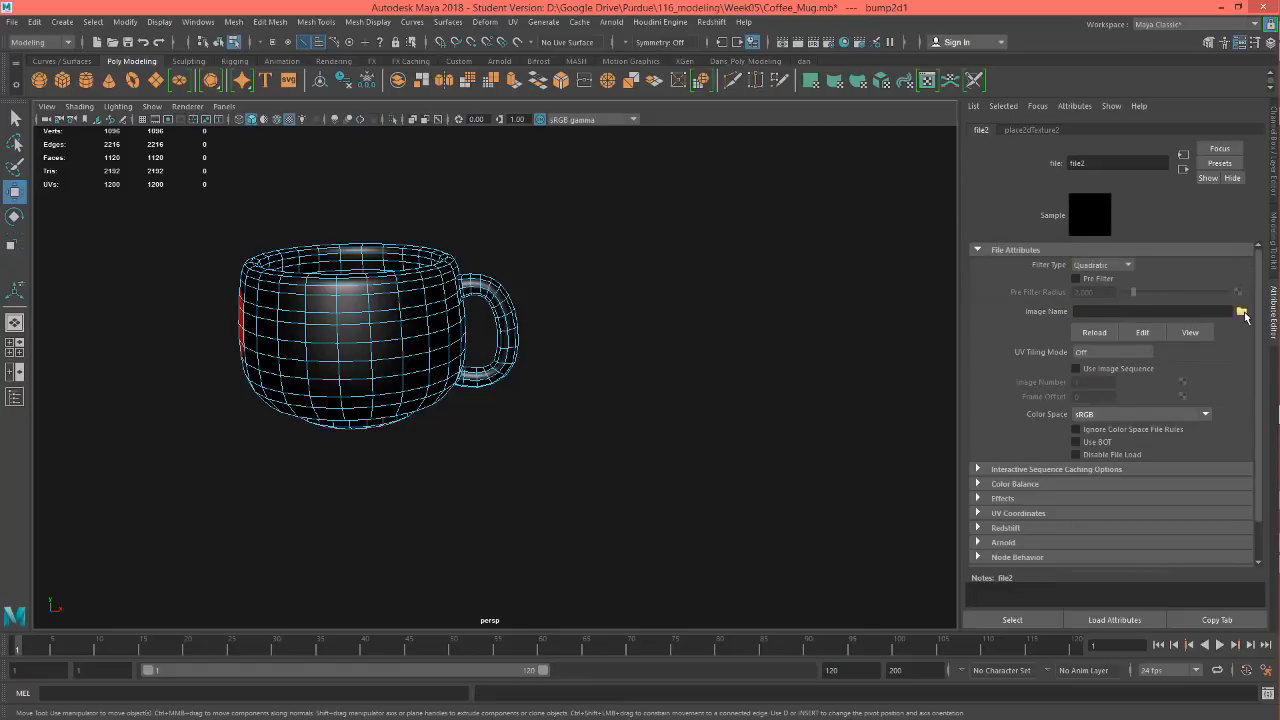
pyautogui.click(1241, 312)
pyautogui.click(524, 200)
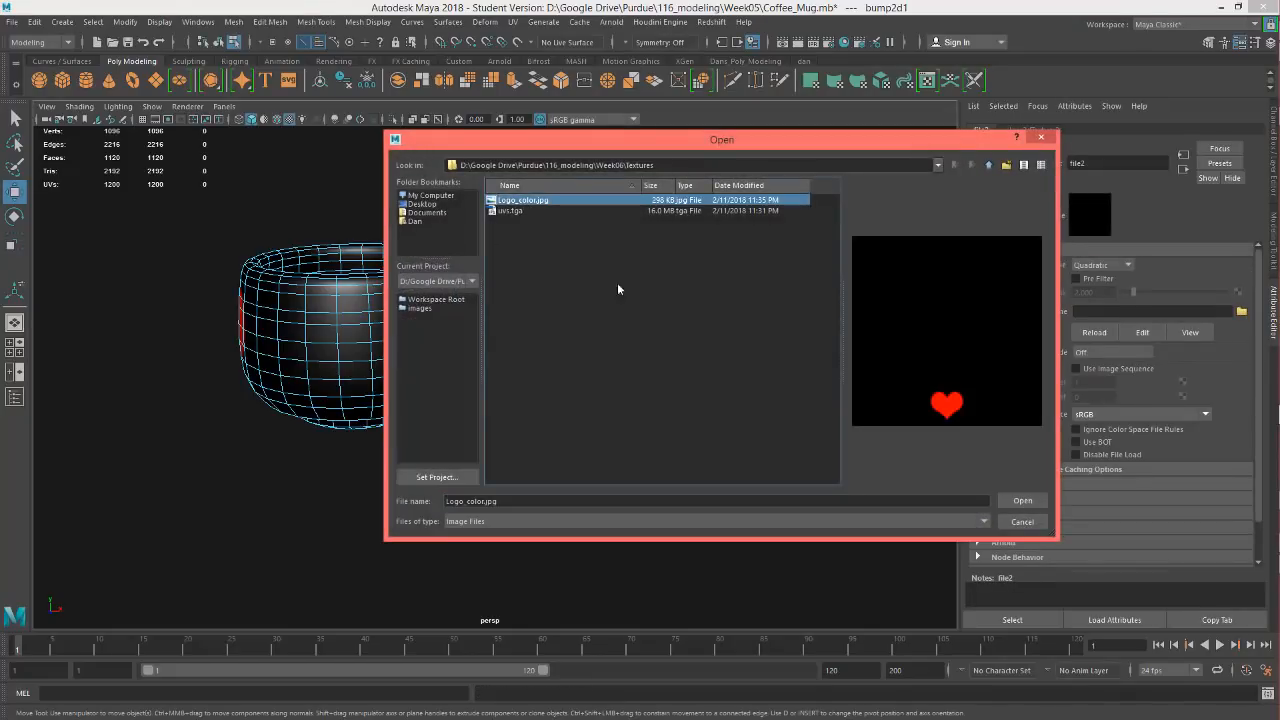
pyautogui.click(1020, 500)
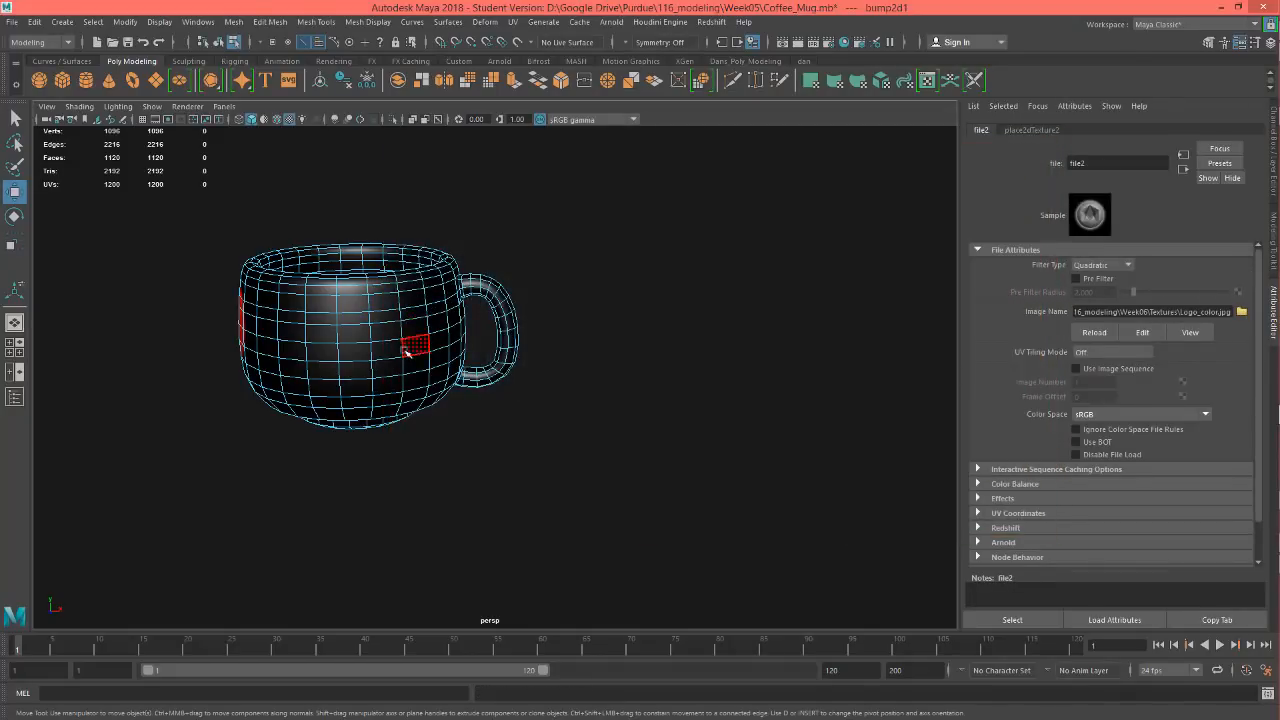
# Return the mug to object mode, deselect it and view the heart's bump effect from several angles
pyautogui.moveTo(415, 335); pyautogui.dragTo(570, 332, button='right')
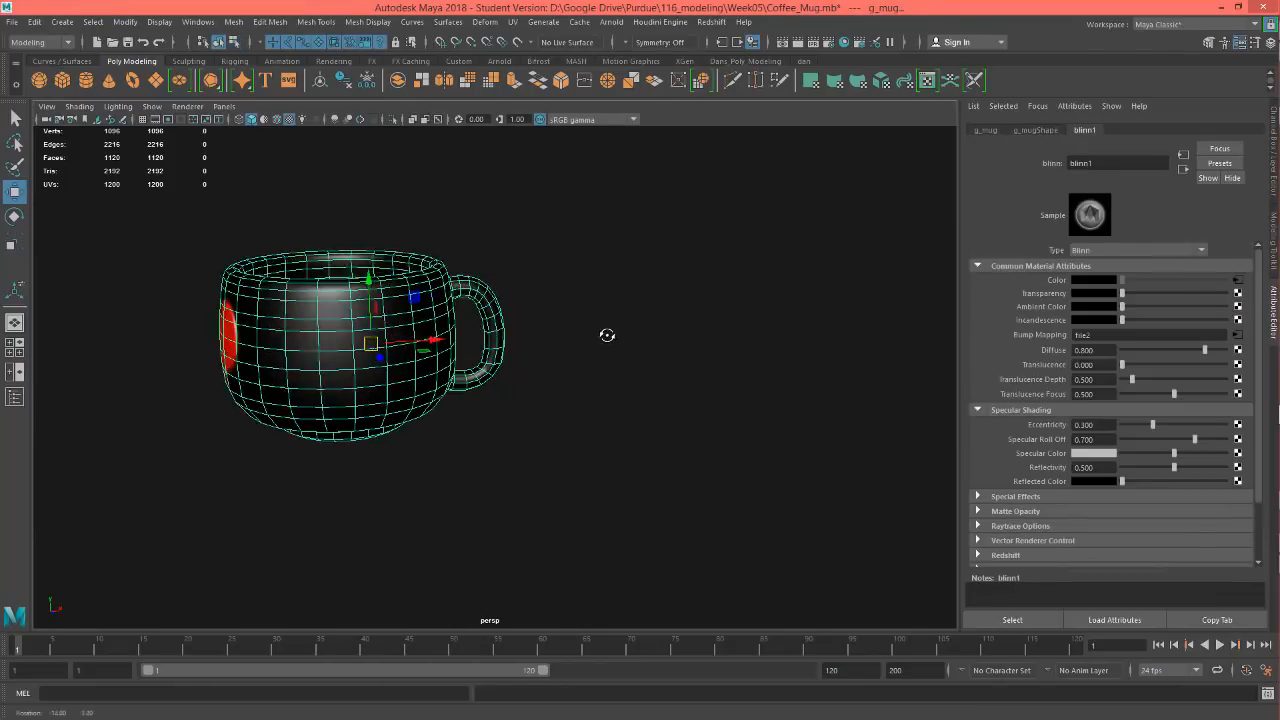
pyautogui.click(606, 340)
pyautogui.keyDown('alt'); pyautogui.moveTo(607, 362); pyautogui.dragTo(720, 358); pyautogui.keyUp('alt')
pyautogui.keyDown('alt'); pyautogui.moveTo(430, 371); pyautogui.dragTo(561, 386); pyautogui.keyUp('alt')
pyautogui.keyDown('alt'); pyautogui.moveTo(648, 403); pyautogui.dragTo(537, 340); pyautogui.keyUp('alt')
pyautogui.moveTo(650, 350)
pyautogui.keyDown('alt'); pyautogui.mouseDown()
pyautogui.moveTo(571, 351)
pyautogui.moveTo(554, 277)
pyautogui.moveTo(520, 394)
pyautogui.moveTo(502, 420)
pyautogui.moveTo(556, 277)
pyautogui.moveTo(474, 403)
pyautogui.moveTo(648, 347)
pyautogui.mouseUp(); pyautogui.keyUp('alt')
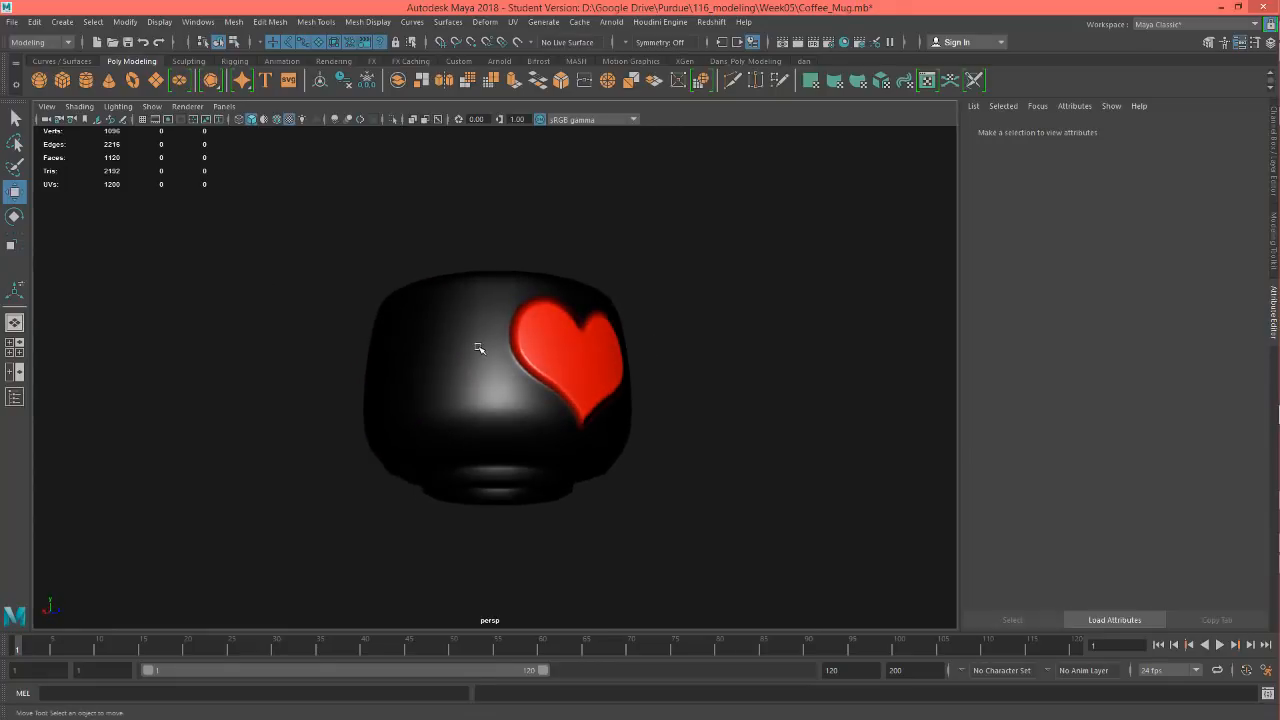
# Examine the heart's bumped edges up close for surface artifacts
pyautogui.keyDown('alt'); pyautogui.moveTo(524, 347); pyautogui.dragTo(867, 357, button='right'); pyautogui.keyUp('alt')
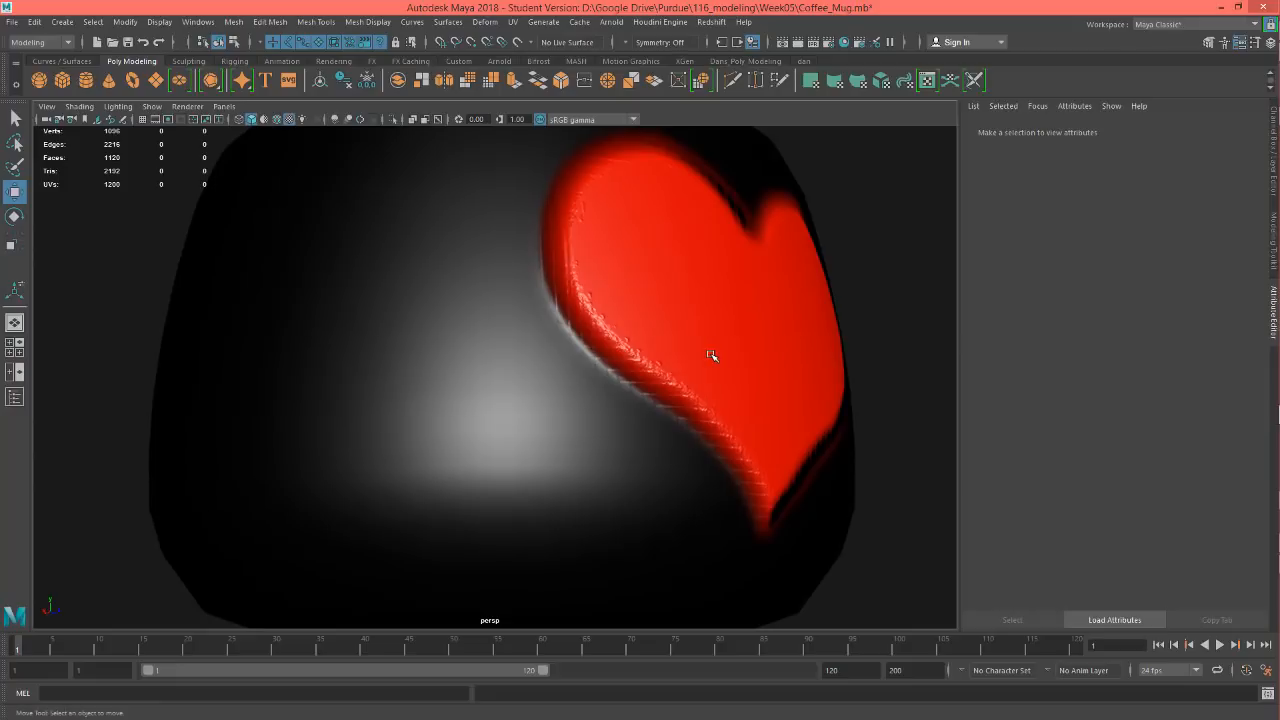
pyautogui.keyDown('alt'); pyautogui.moveTo(715, 355); pyautogui.dragTo(463, 357, button='right'); pyautogui.keyUp('alt')
pyautogui.keyDown('alt'); pyautogui.moveTo(463, 357); pyautogui.dragTo(585, 345); pyautogui.keyUp('alt')
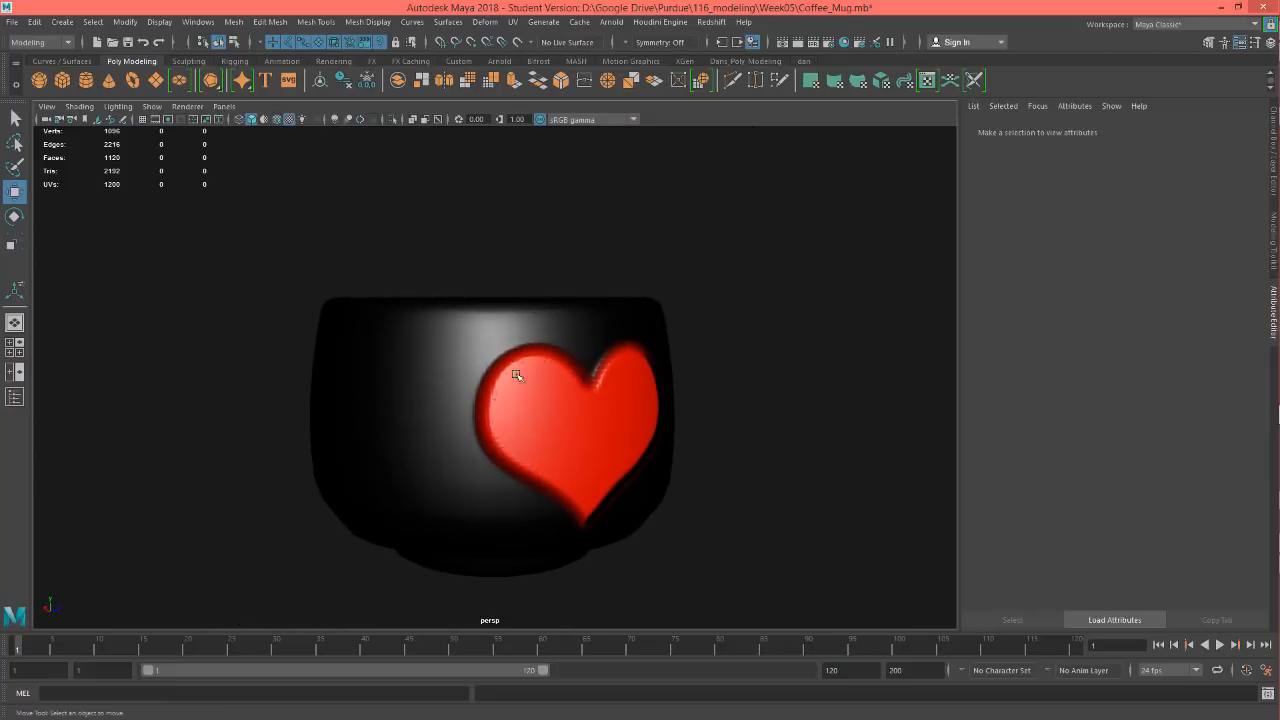
pyautogui.keyDown('alt'); pyautogui.moveTo(519, 377); pyautogui.dragTo(775, 384, button='right'); pyautogui.keyUp('alt')
pyautogui.keyDown('alt'); pyautogui.moveTo(604, 384); pyautogui.dragTo(597, 351); pyautogui.keyUp('alt')
pyautogui.keyDown('alt'); pyautogui.moveTo(565, 317); pyautogui.dragTo(770, 314, button='right'); pyautogui.keyUp('alt')
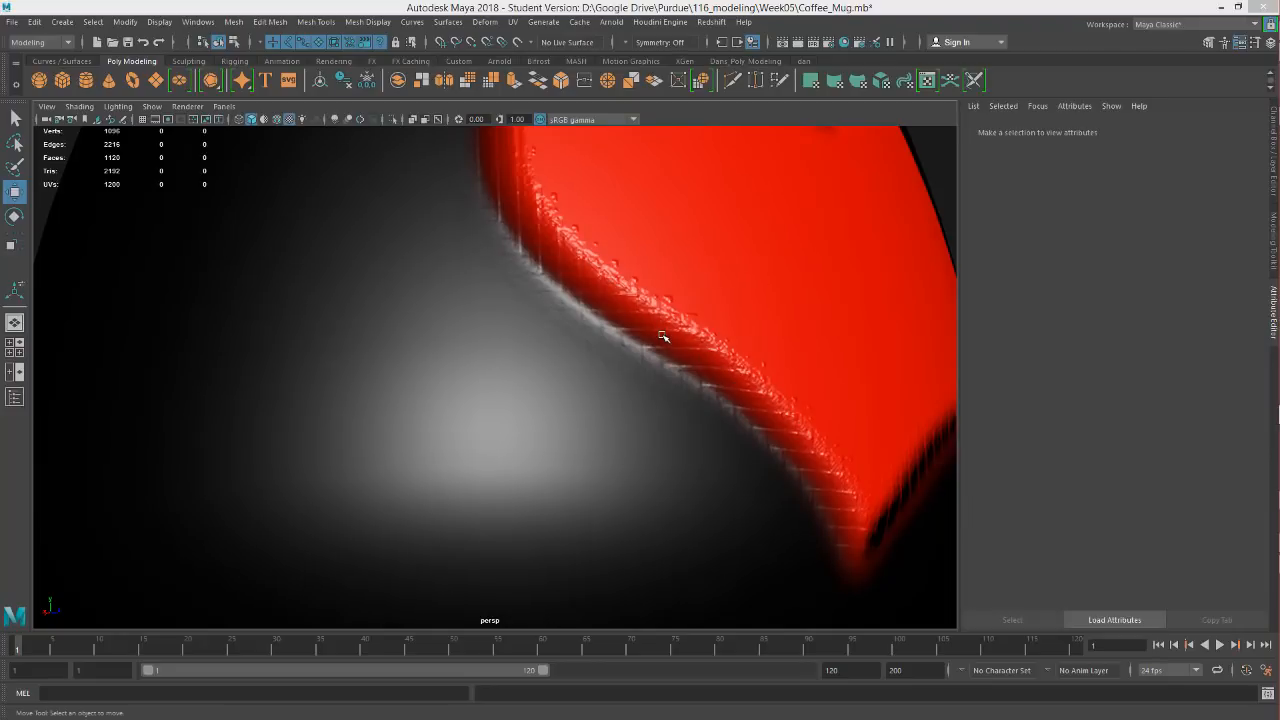
# Switch to Photoshop with the heart artwork document uvs.tga open
pyautogui.hotkey('alt', 'Tab')
pyautogui.hotkey('alt', 'Tab')
pyautogui.hotkey('alt', 'Tab')
pyautogui.hotkey('alt', 'Tab')
pyautogui.hotkey('alt', 'Tab')
pyautogui.hotkey('alt', 'Tab')
pyautogui.hotkey('alt', 'Tab')
pyautogui.hotkey('alt', 'Tab')
pyautogui.hotkey('alt', 'Tab')
pyautogui.hotkey('alt', 'Tab')
pyautogui.hotkey('alt', 'Tab')
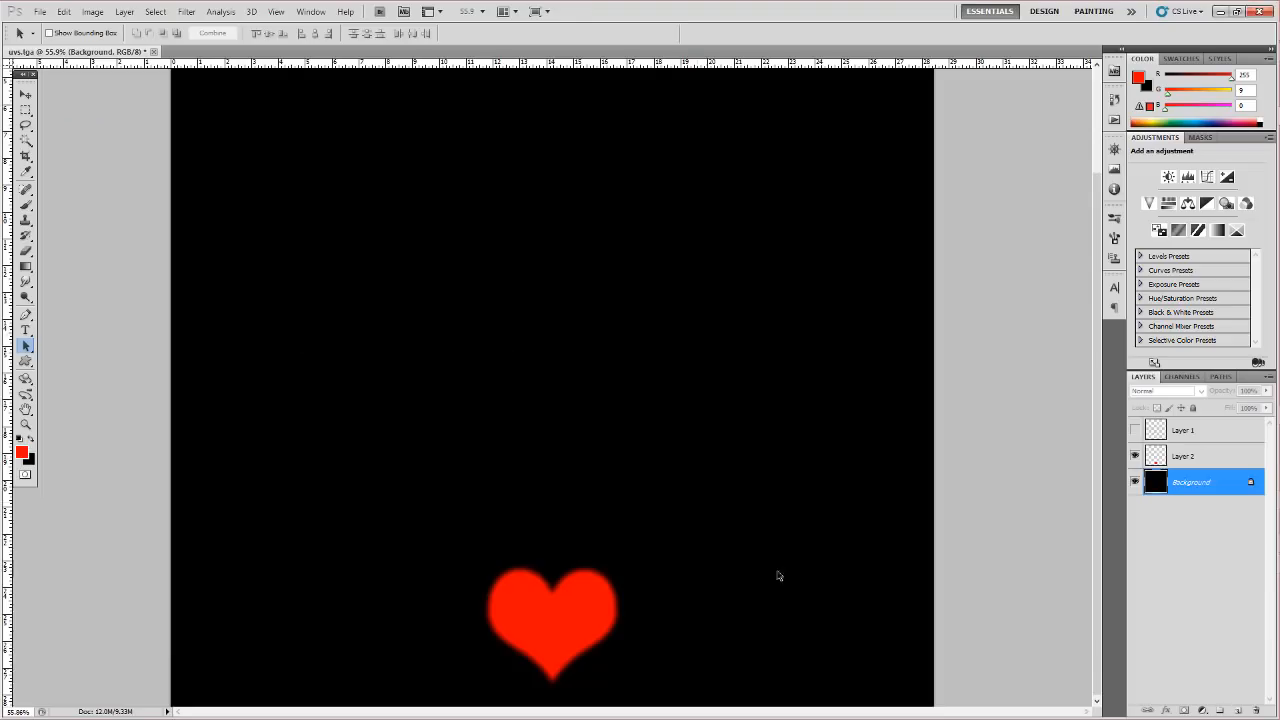
# Save the heart artwork as a Targa copy named logo_color.tga in the Textures folder at 24 bits/pixel
pyautogui.hotkey('ctrl', 'shift', 's')
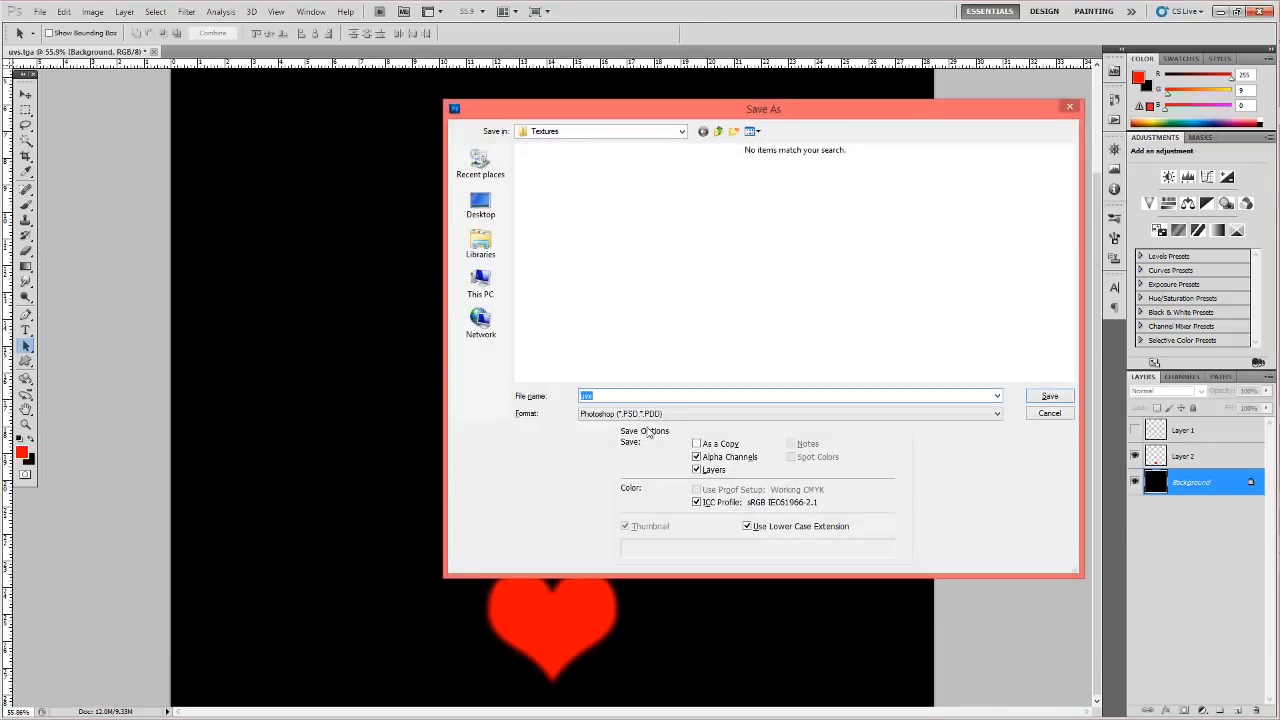
pyautogui.click(640, 414)
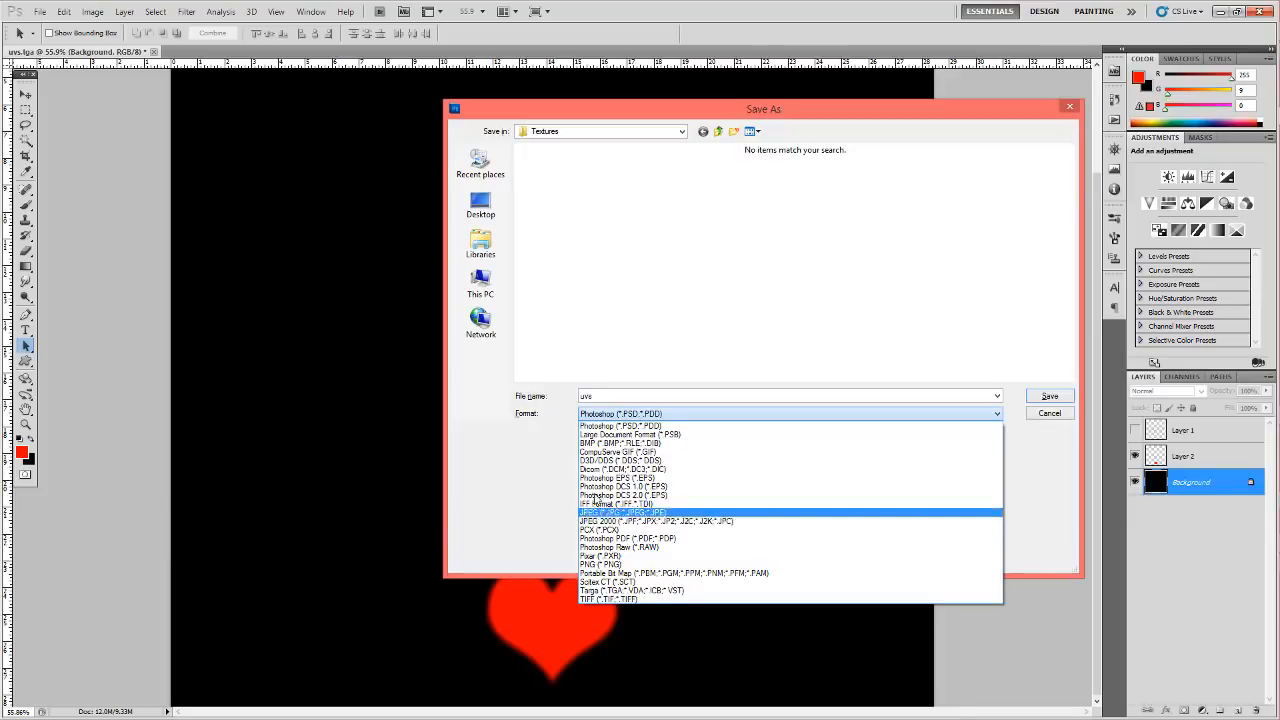
pyautogui.click(653, 591)
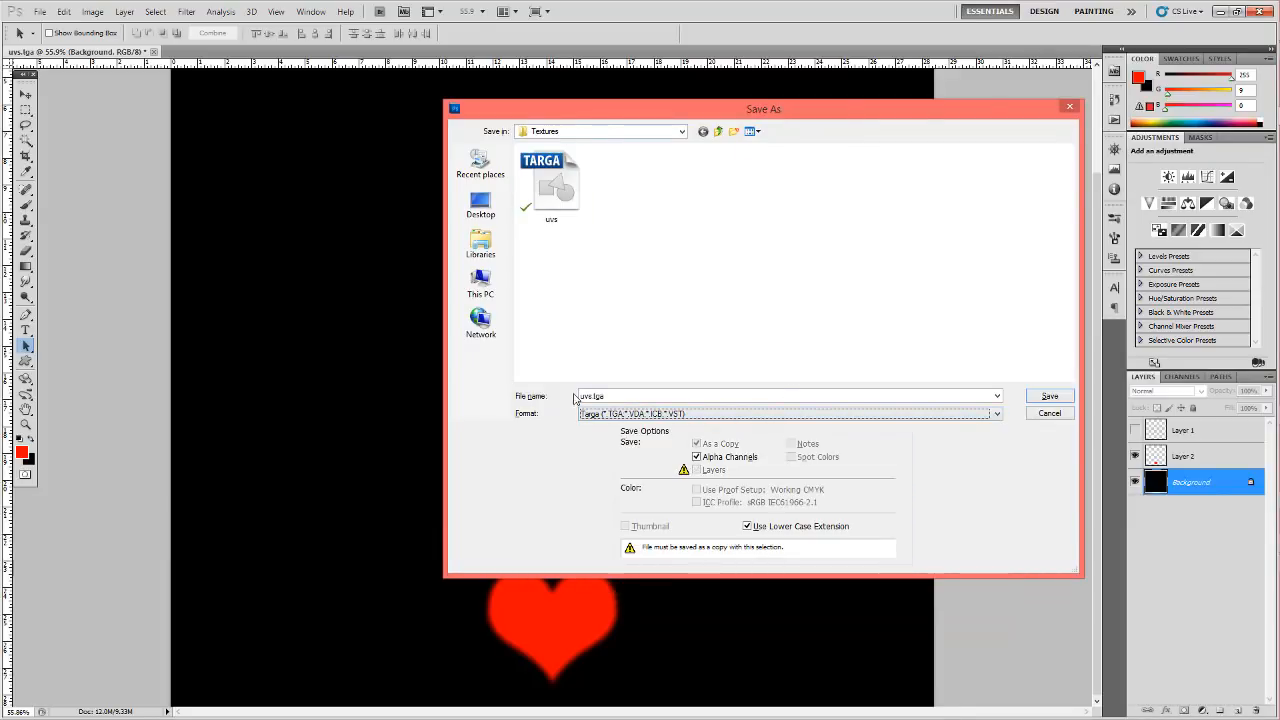
pyautogui.doubleClick(592, 396)
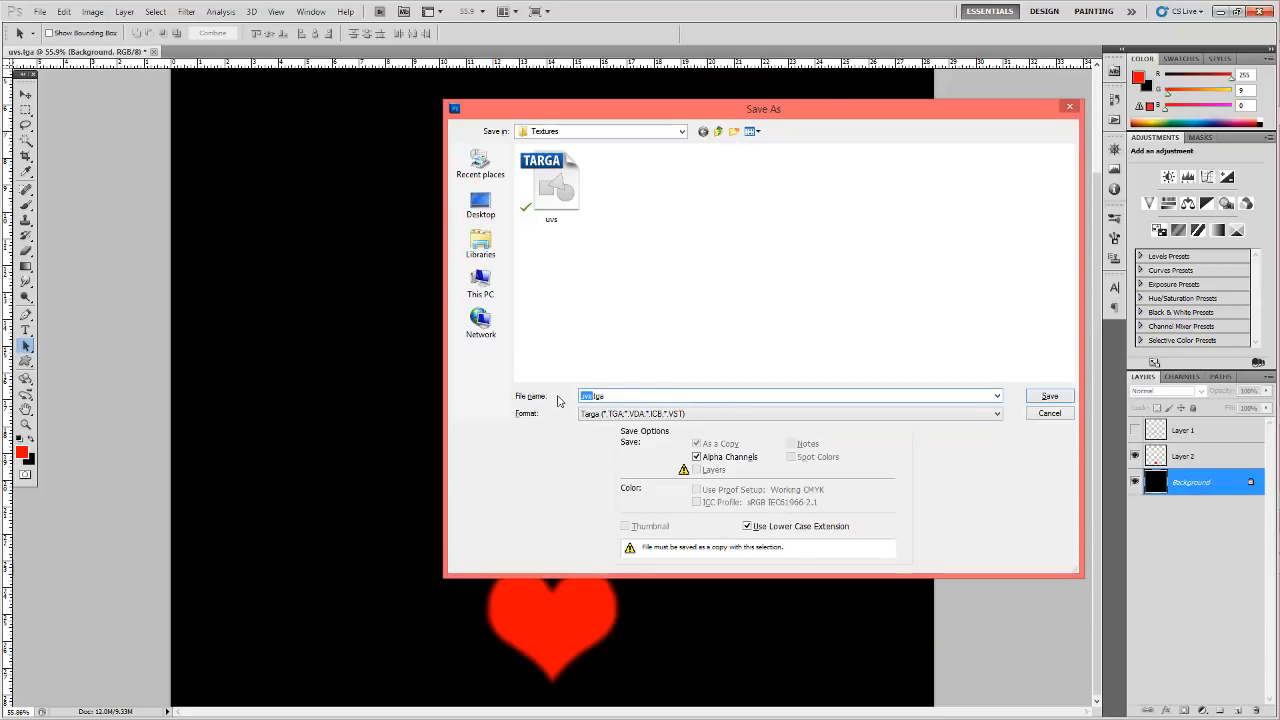
pyautogui.write('logo_color')
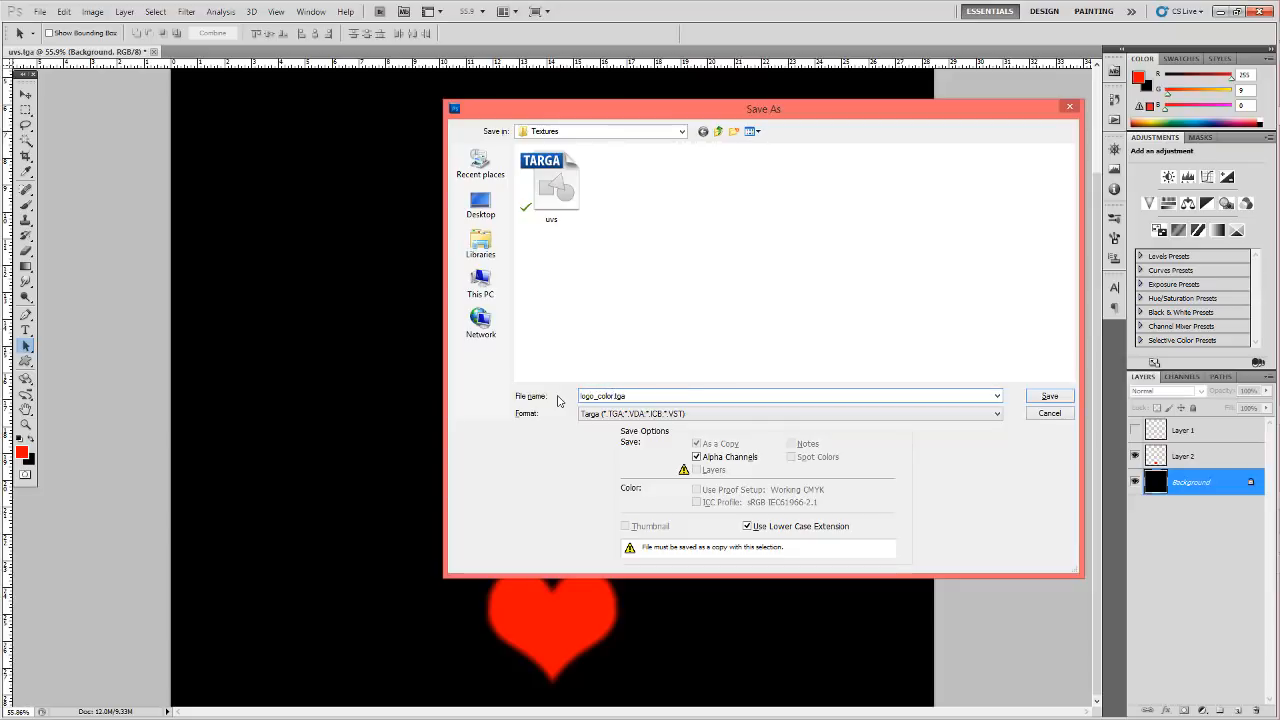
pyautogui.press('Return')
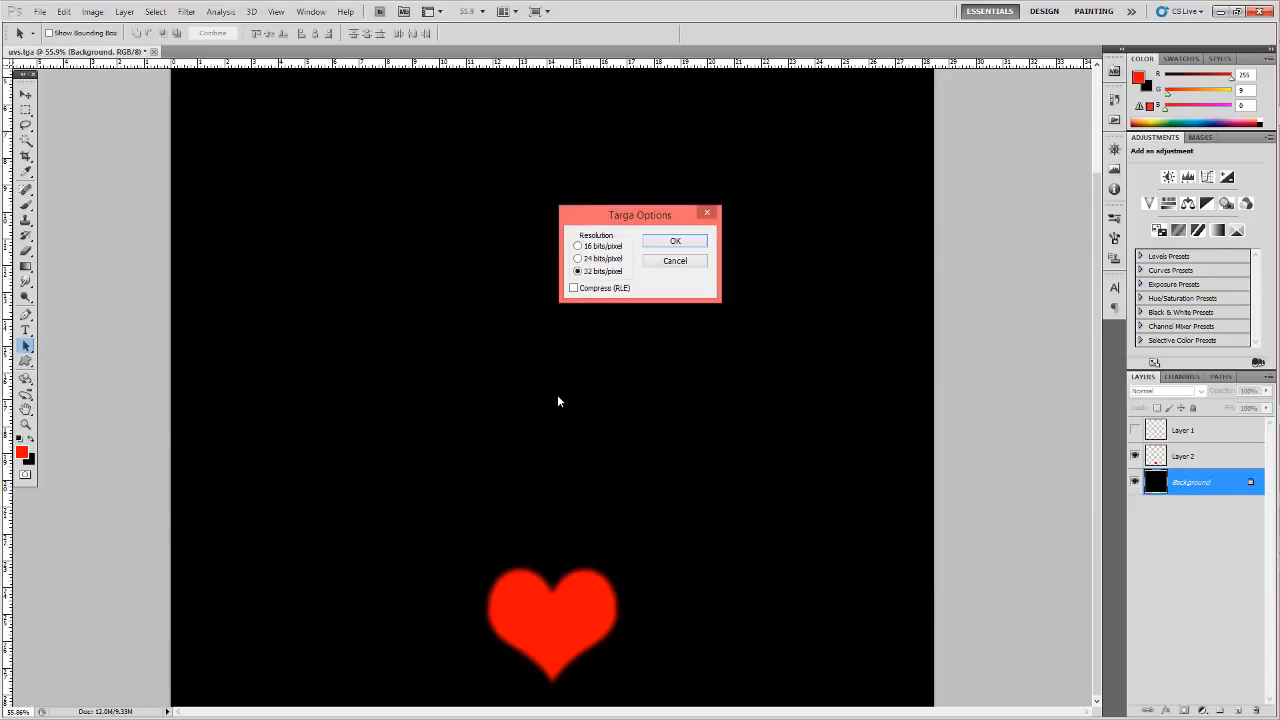
pyautogui.click(577, 259)
pyautogui.click(672, 243)
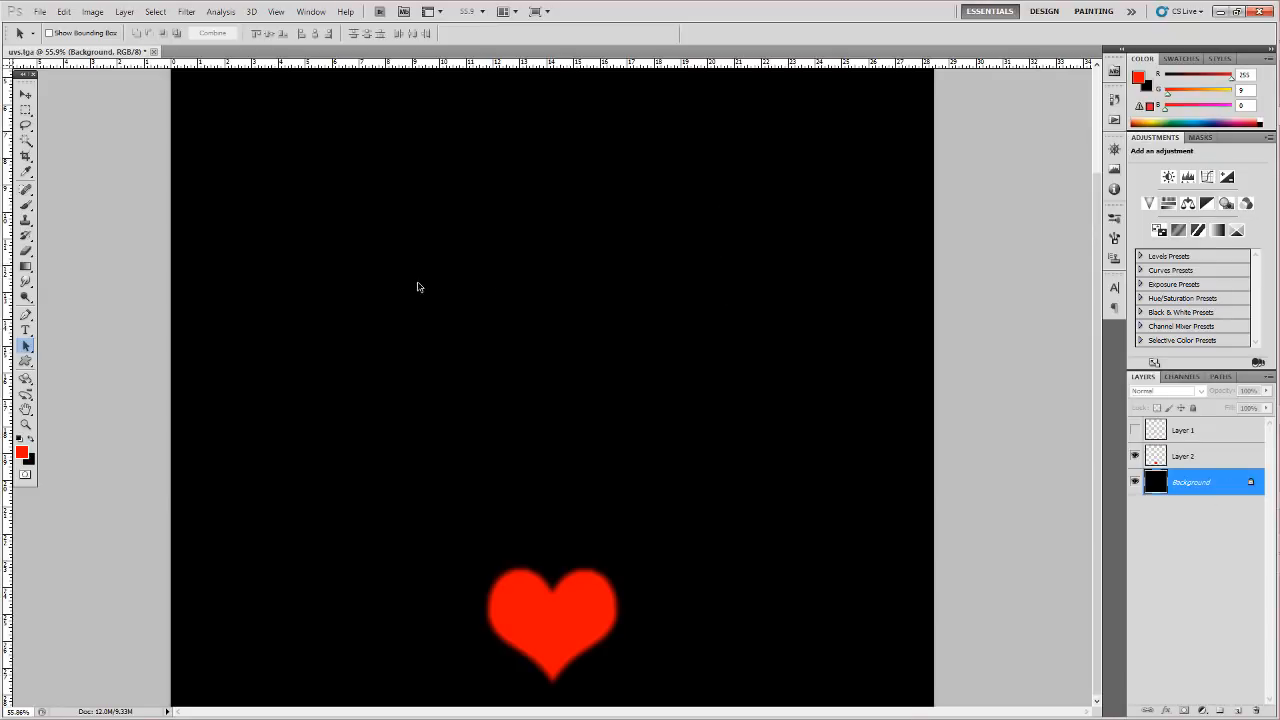
# Switch to Maya with the Coffee_Mug.mb scene open
pyautogui.hotkey('alt', 'Tab')
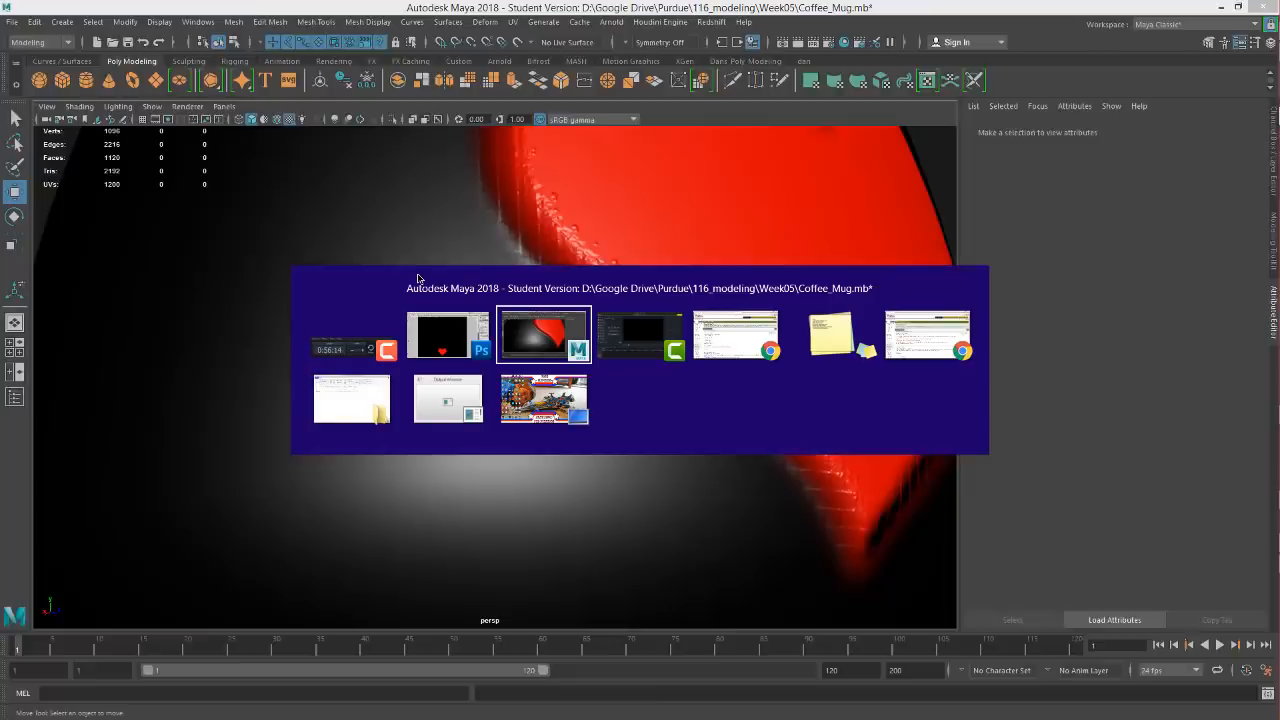
pyautogui.press('Tab')
pyautogui.press('Tab')
pyautogui.press('Tab')
pyautogui.press('Tab')
pyautogui.press('Tab')
pyautogui.press('Tab')
pyautogui.press('Tab')
pyautogui.press('Tab')
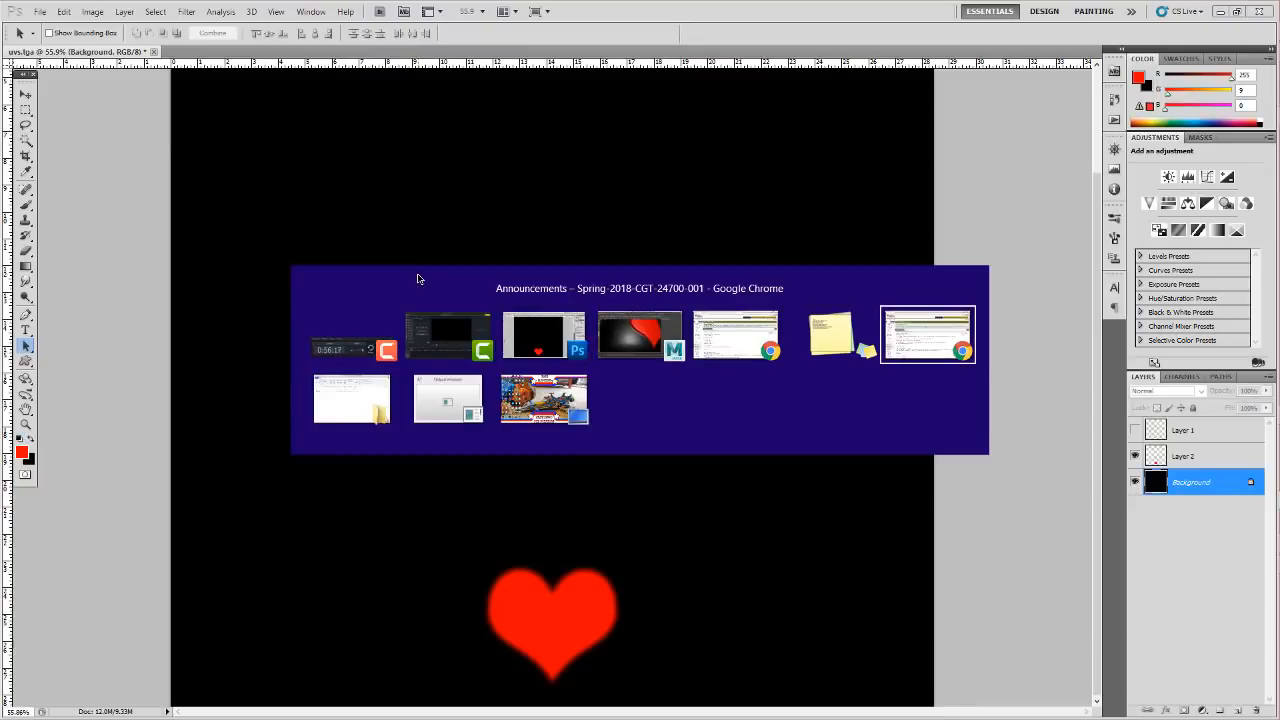
pyautogui.press('Tab')
pyautogui.press('Tab')
pyautogui.press('Tab')
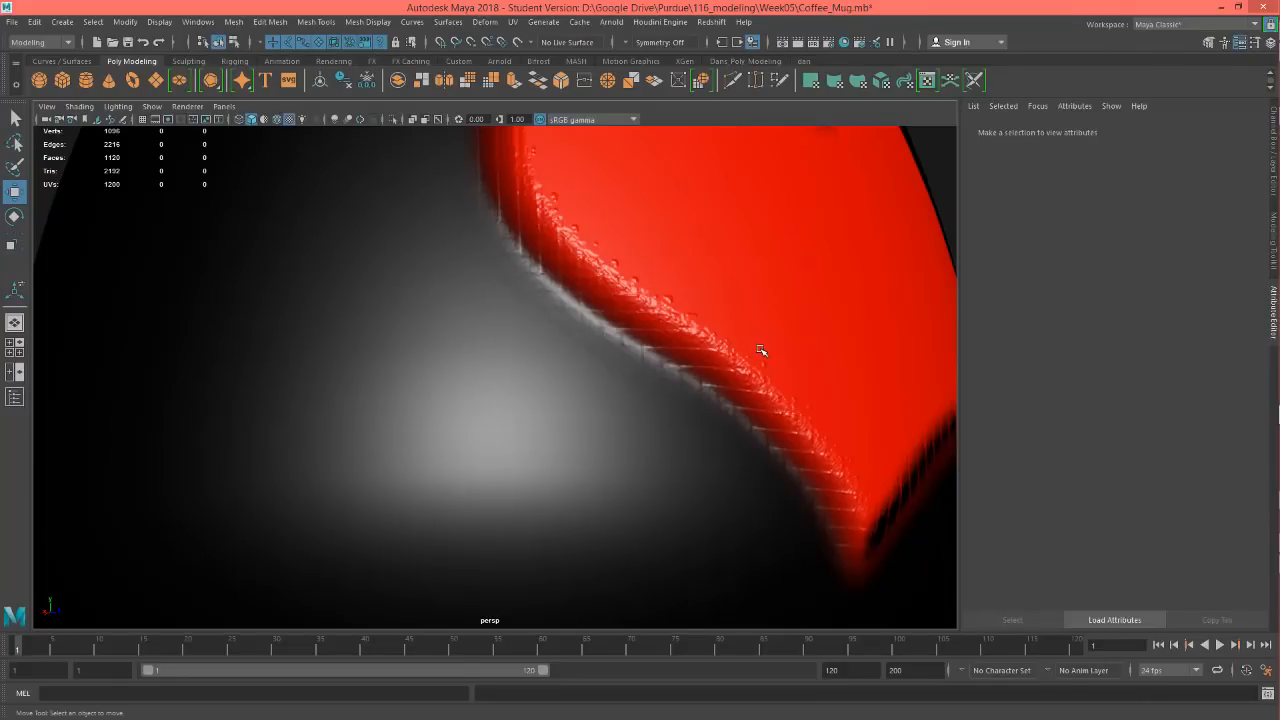
# Replace the image of the mug's Blinn Color file texture with logo_color.tga
pyautogui.click(760, 350)
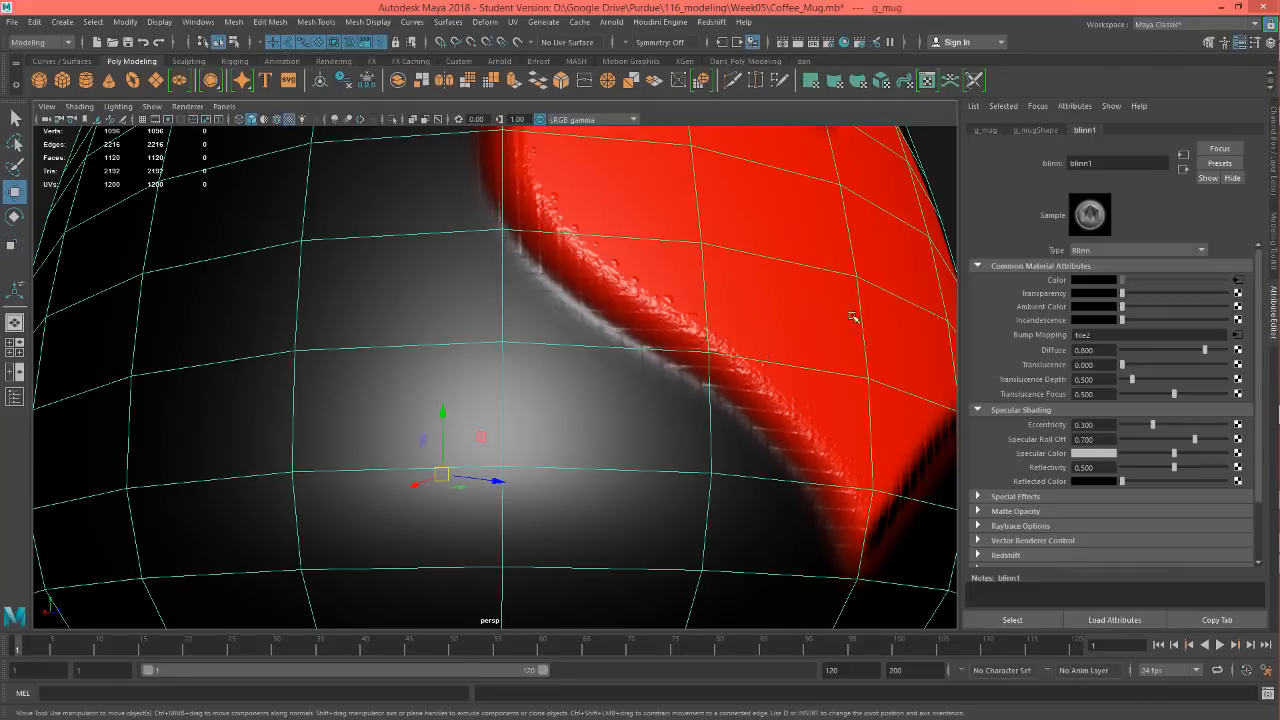
pyautogui.click(1236, 281)
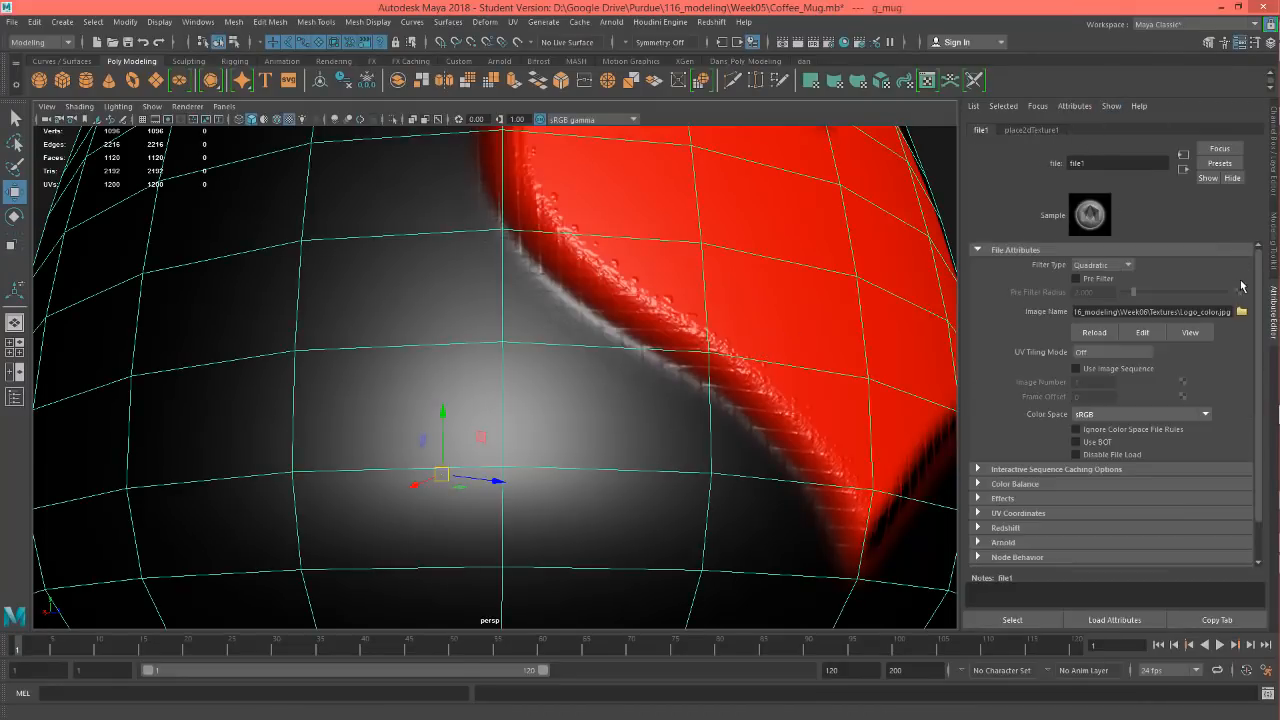
pyautogui.click(1241, 314)
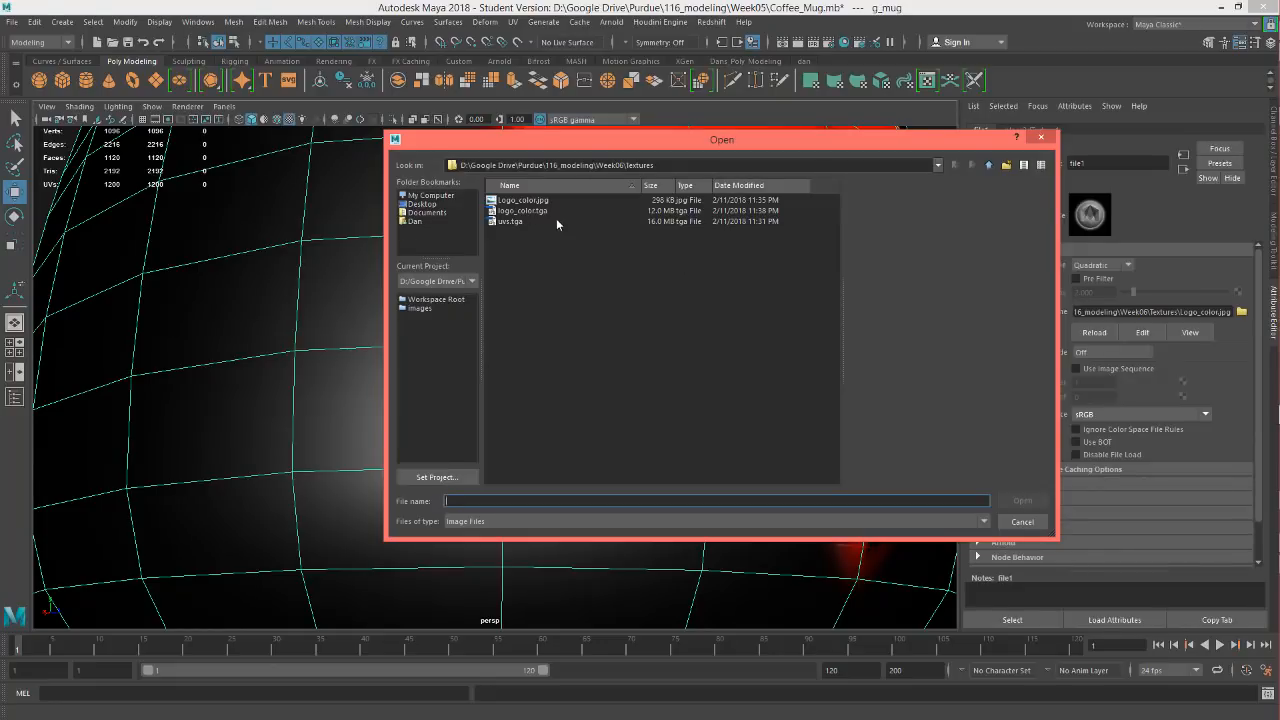
pyautogui.doubleClick(523, 211)
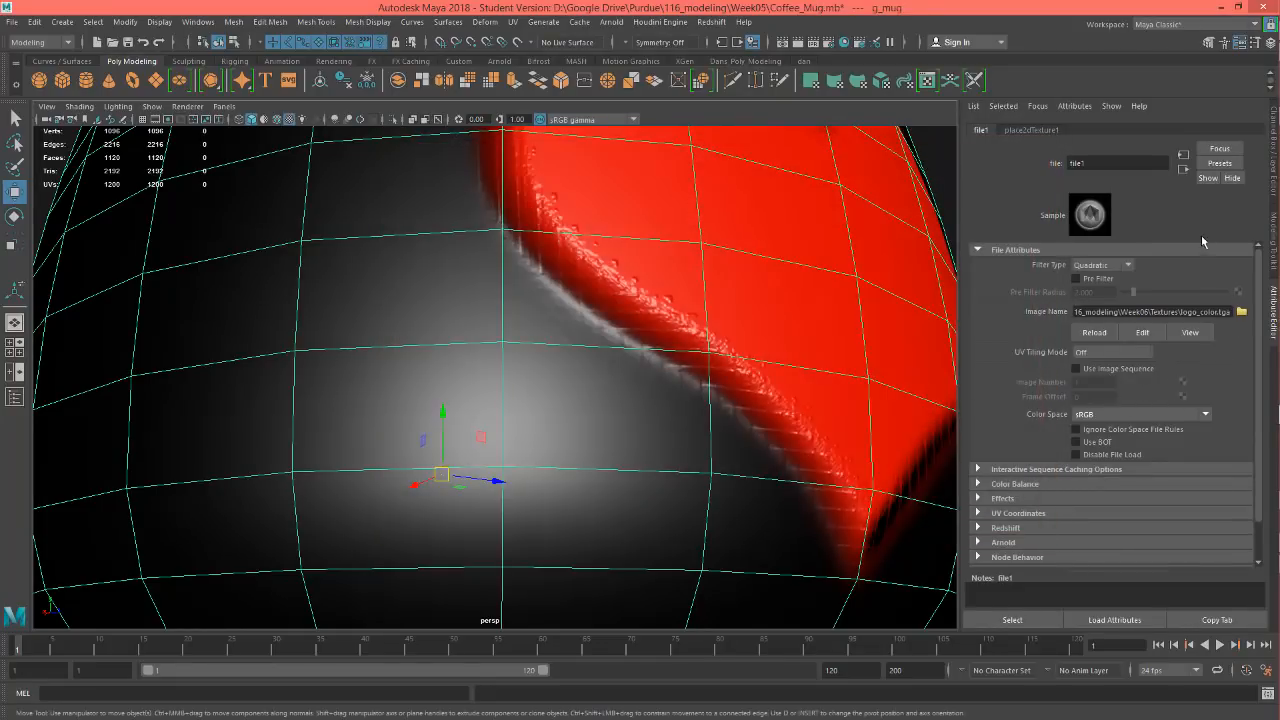
# Replace the image of the Blinn material's Bump Mapping file texture with logo_color.tga
pyautogui.click(1183, 171)
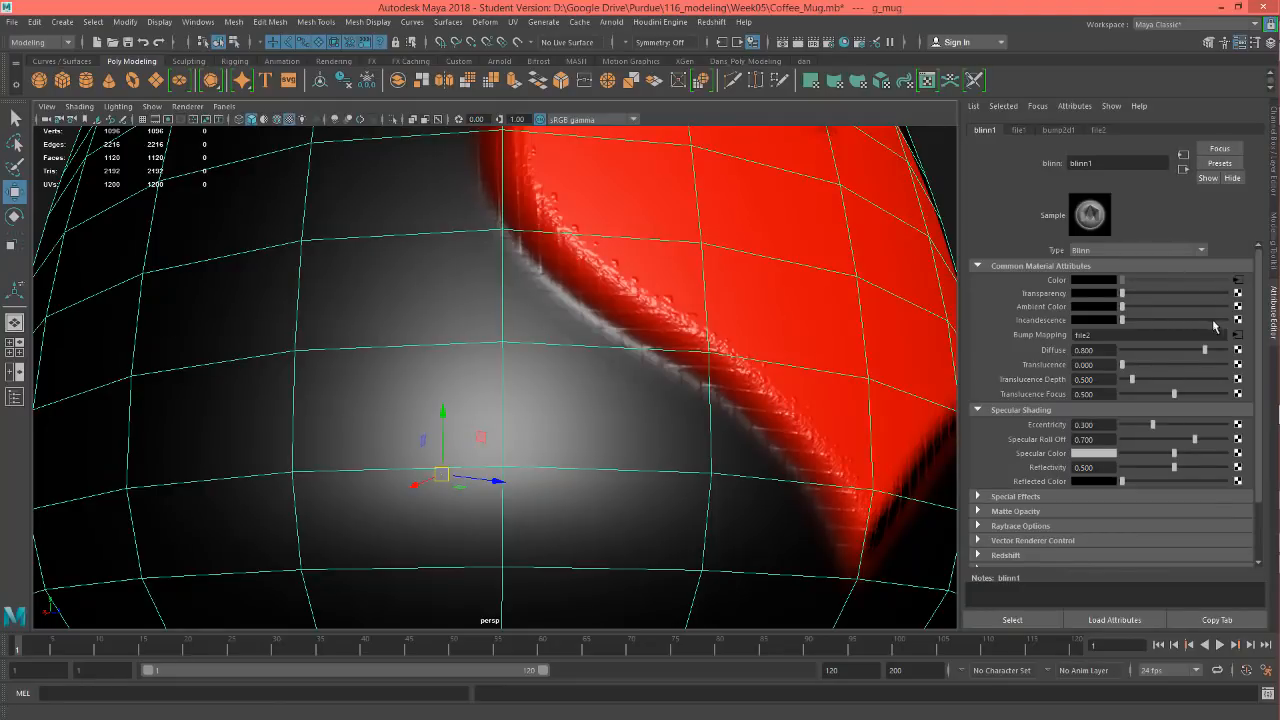
pyautogui.click(1240, 338)
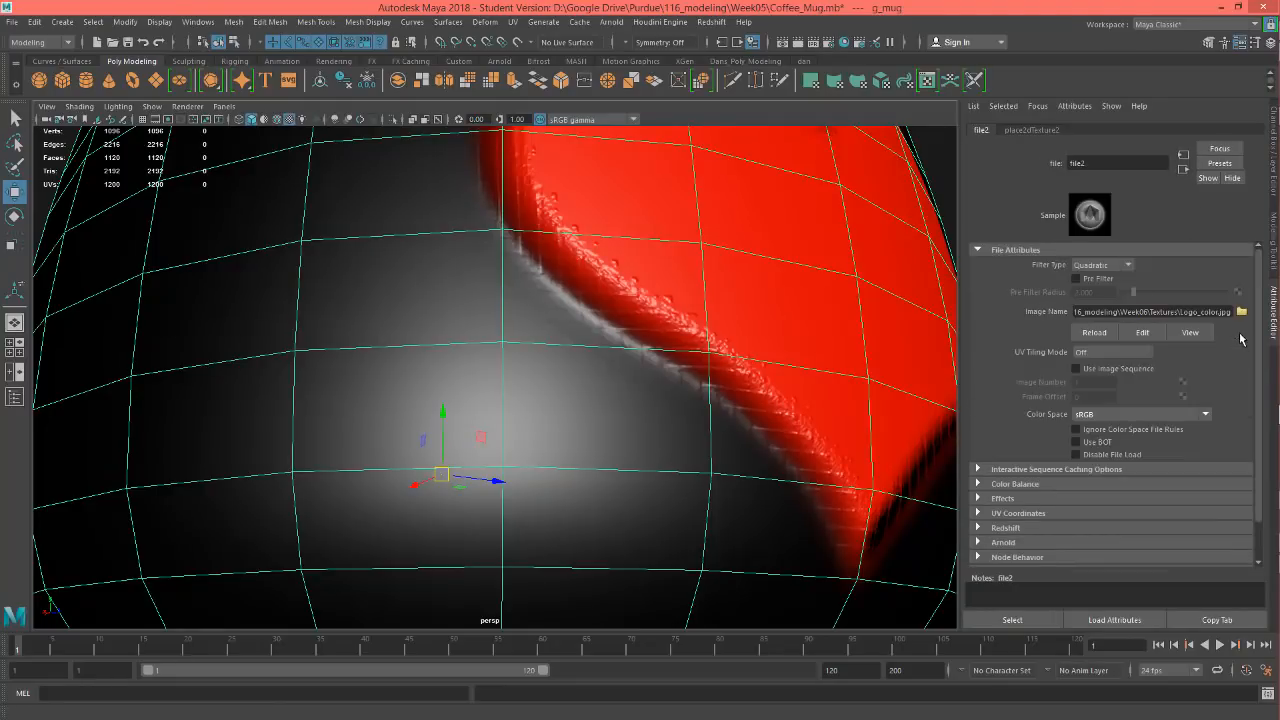
pyautogui.click(1241, 312)
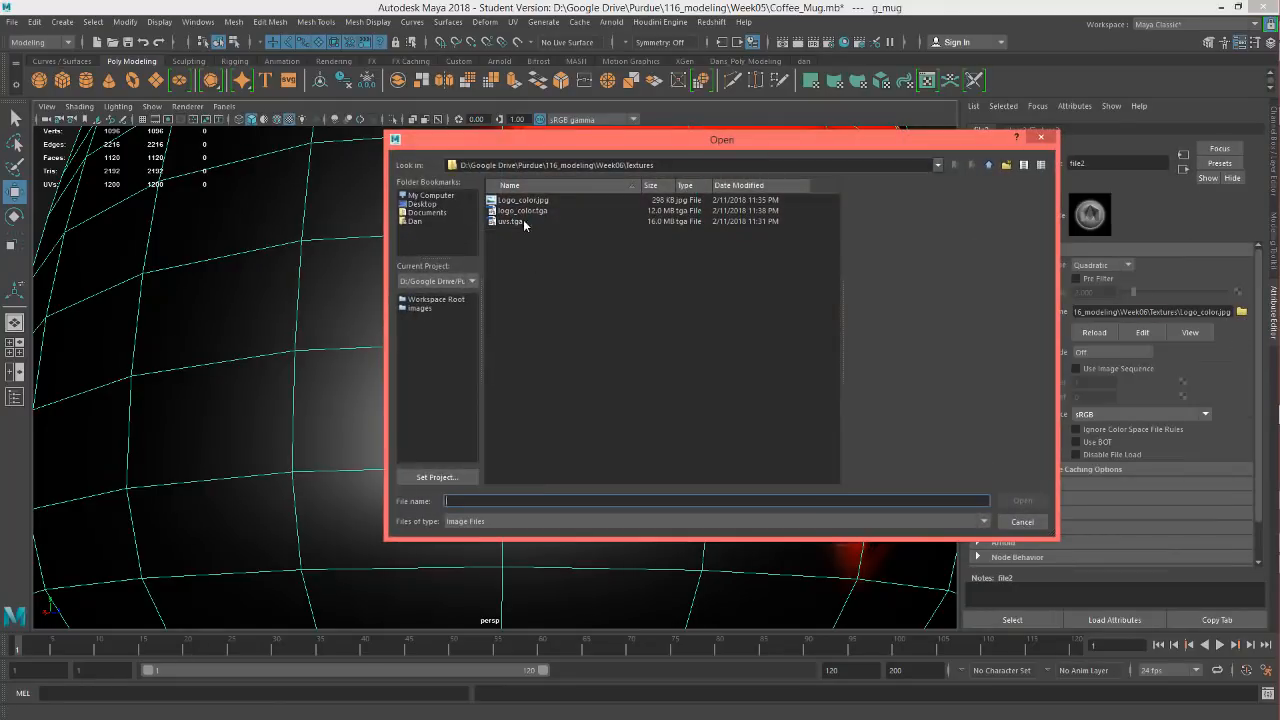
pyautogui.doubleClick(524, 212)
# Show the mug in smooth mesh preview, deselect it and view the heart from the front
pyautogui.keyDown('alt'); pyautogui.moveTo(683, 303); pyautogui.dragTo(522, 306, button='right'); pyautogui.keyUp('alt')
pyautogui.keyDown('alt'); pyautogui.moveTo(715, 395); pyautogui.dragTo(548, 398, button='right'); pyautogui.keyUp('alt')
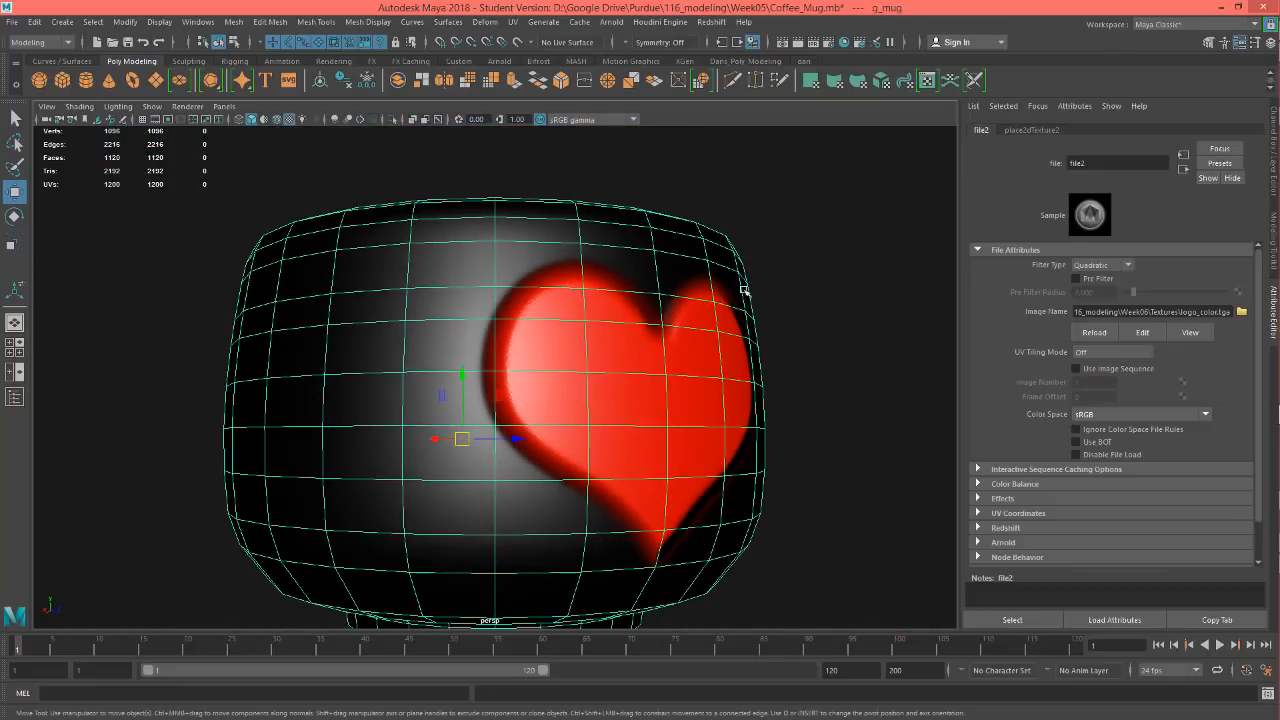
pyautogui.click(804, 260)
pyautogui.keyDown('alt'); pyautogui.moveTo(844, 265); pyautogui.dragTo(499, 318); pyautogui.keyUp('alt')
pyautogui.keyDown('alt'); pyautogui.moveTo(450, 322); pyautogui.dragTo(589, 297); pyautogui.keyUp('alt')
pyautogui.click(603, 343)
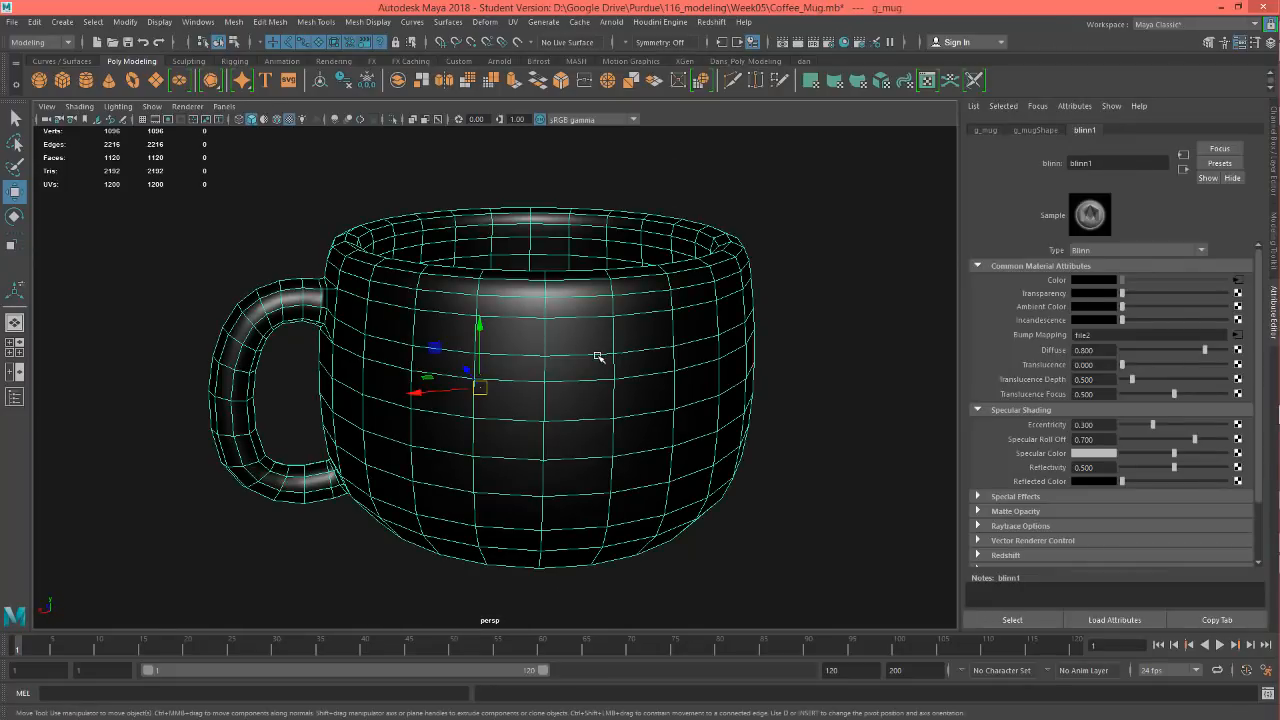
pyautogui.press('3')
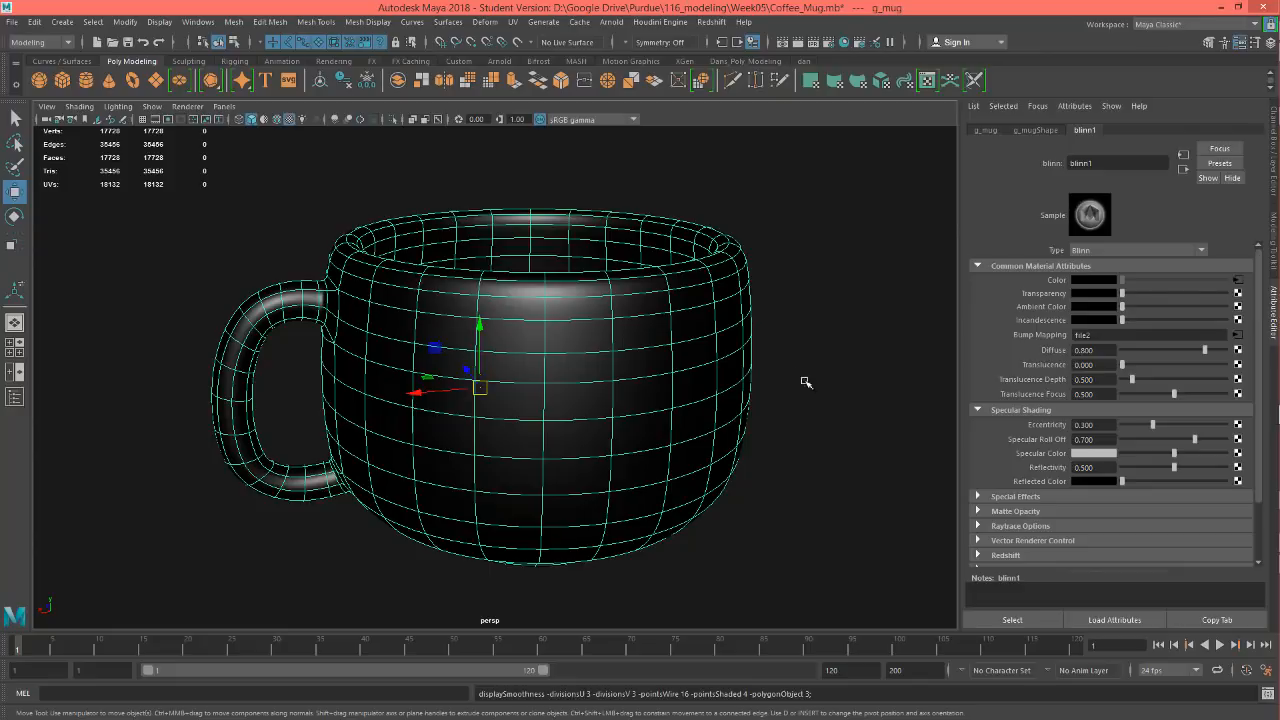
pyautogui.click(881, 338)
pyautogui.keyDown('alt'); pyautogui.moveTo(881, 338); pyautogui.dragTo(669, 360); pyautogui.keyUp('alt')
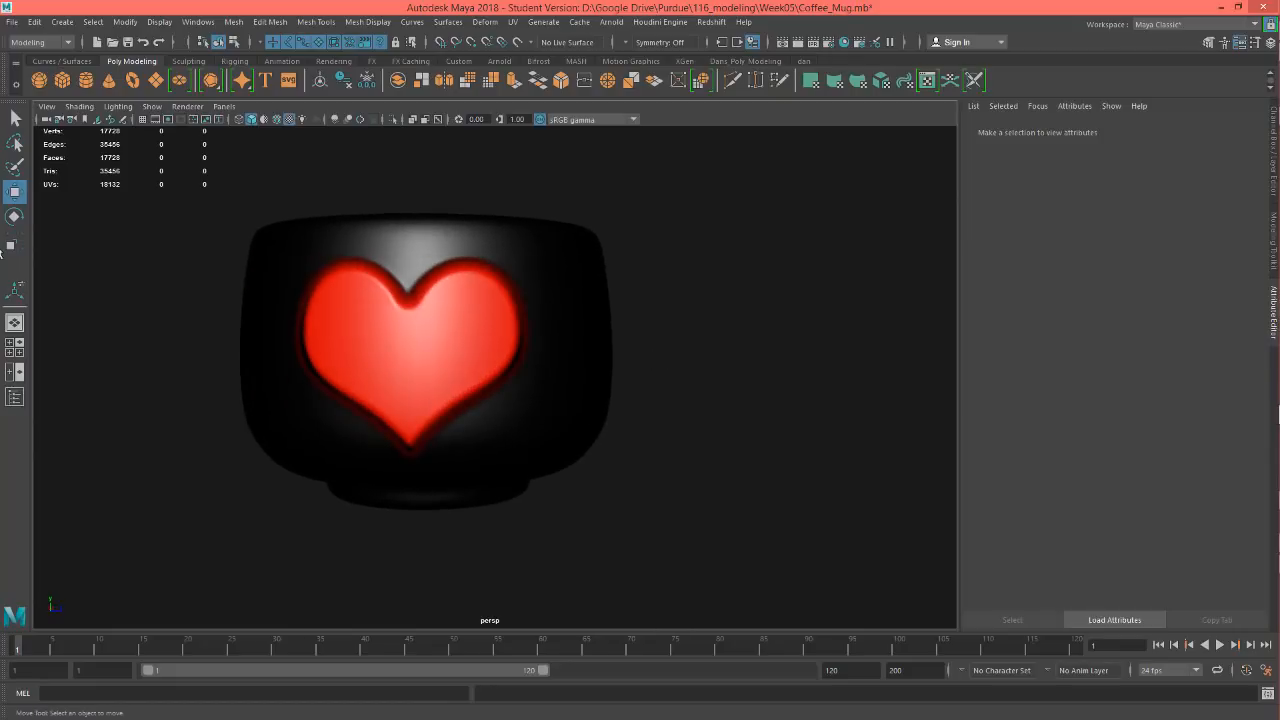